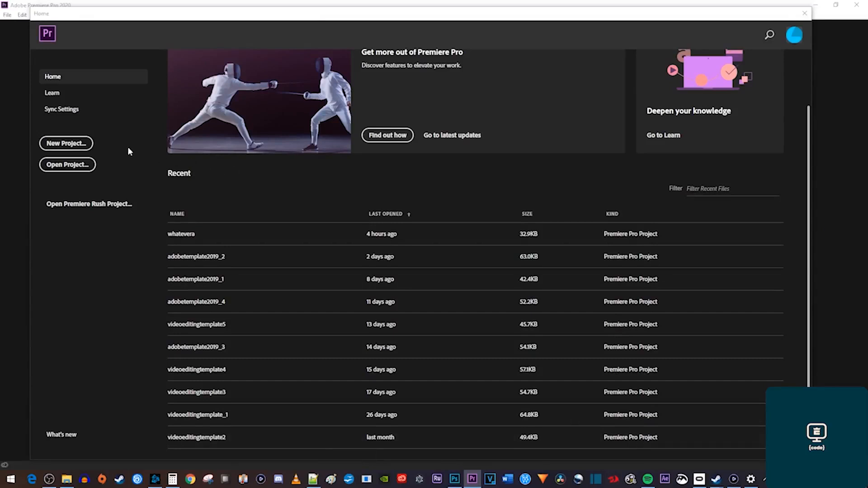
# Create a new project named 'My Project' saved in E:\Documents\Adobe\Premiere Pro\9.0.
pyautogui.click(78, 145)
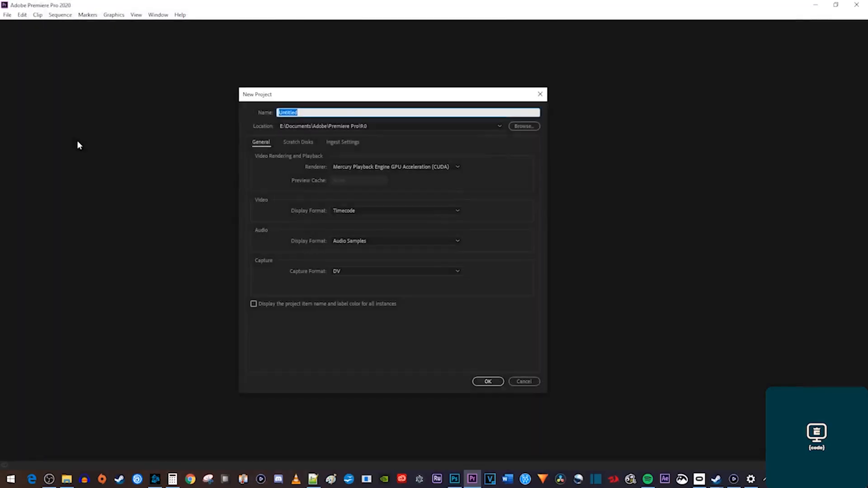
pyautogui.write('My Project')
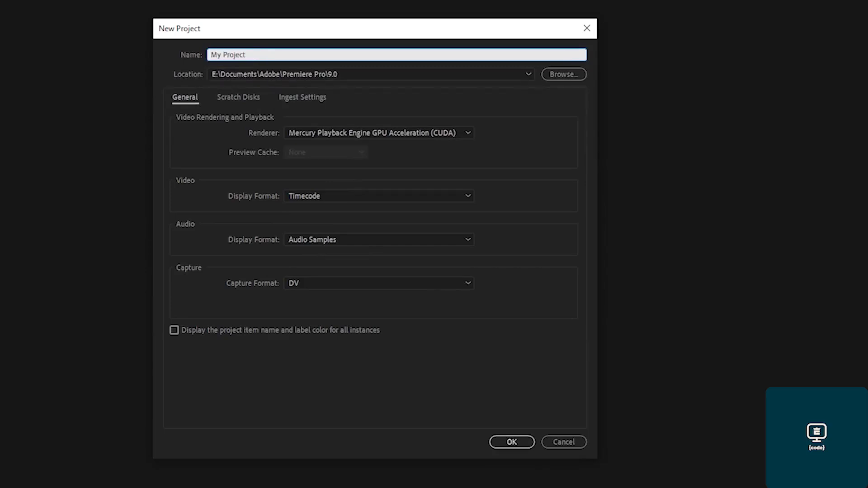
pyautogui.click(552, 75)
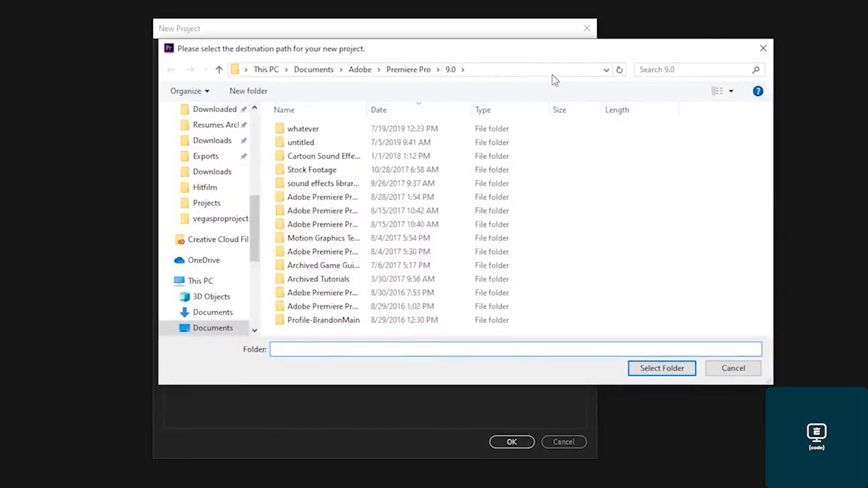
pyautogui.click(645, 370)
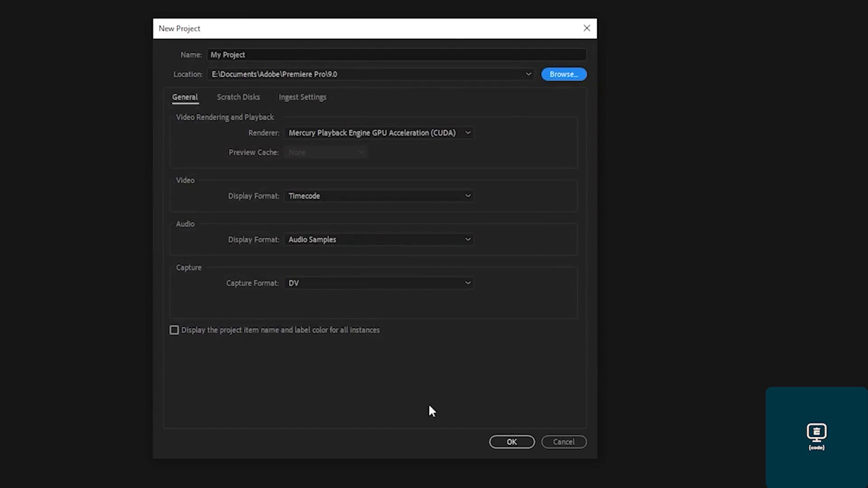
pyautogui.click(508, 442)
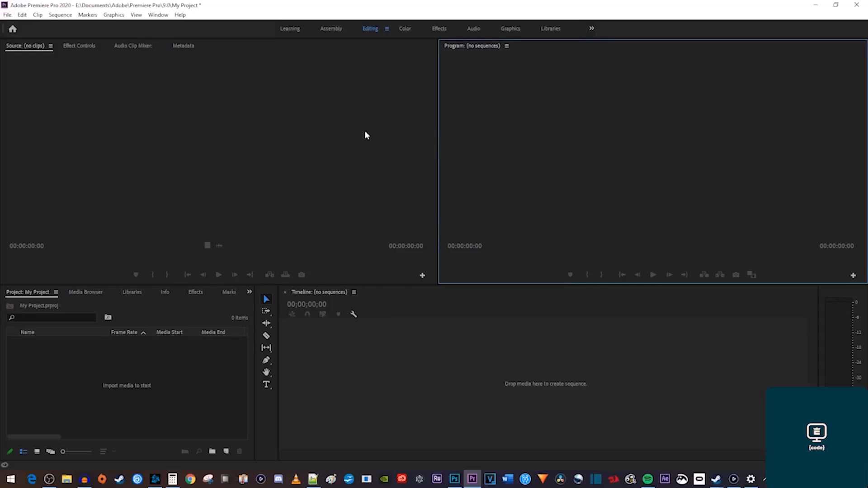
pyautogui.click(165, 15)
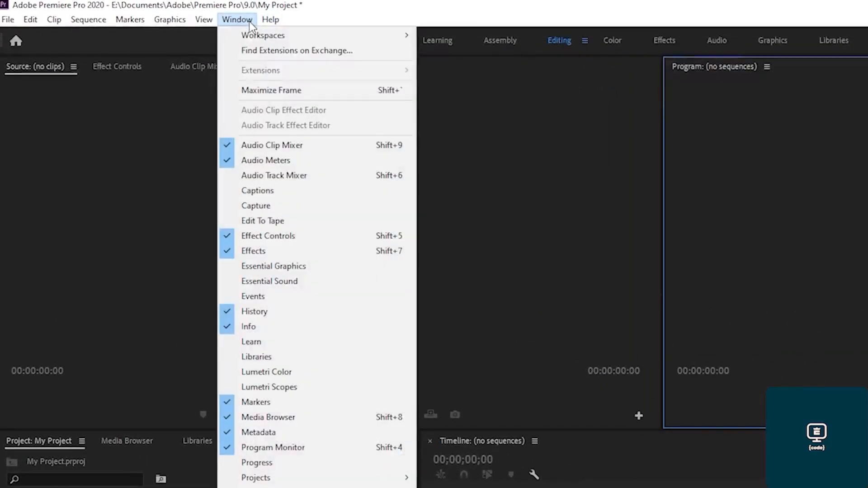
pyautogui.moveTo(252, 34)
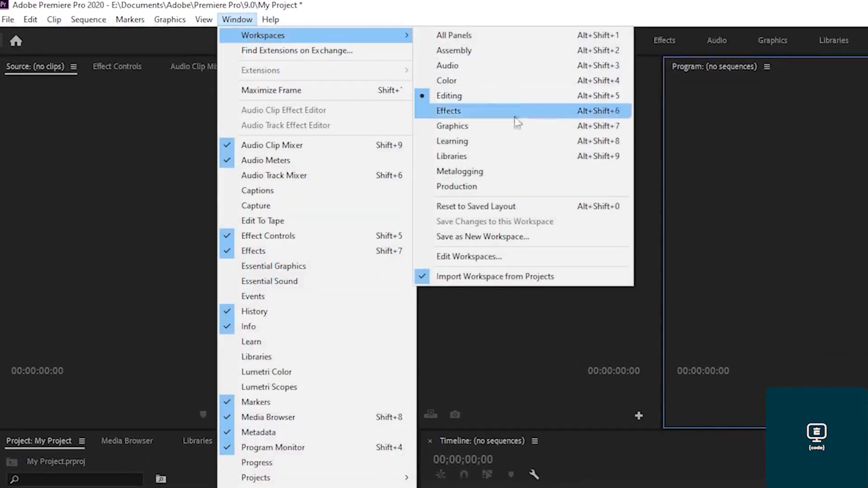
pyautogui.click(512, 206)
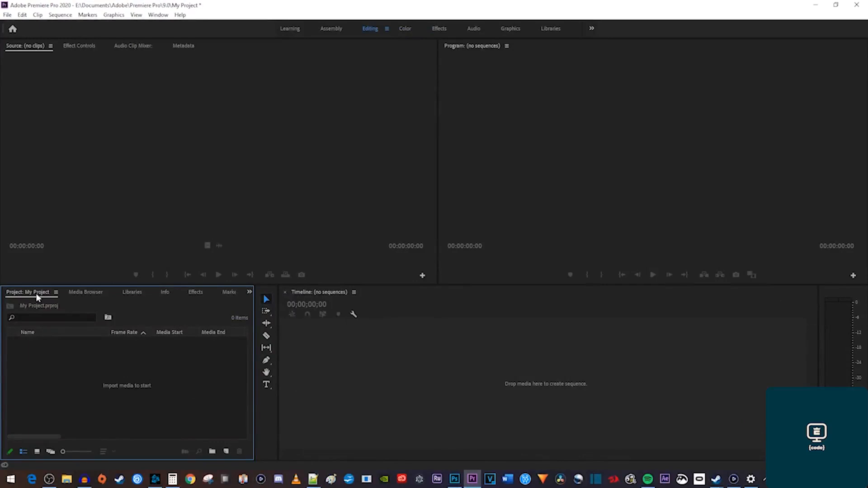
# Import the Food - 1094 video into the Project panel.
pyautogui.doubleClick(119, 362)
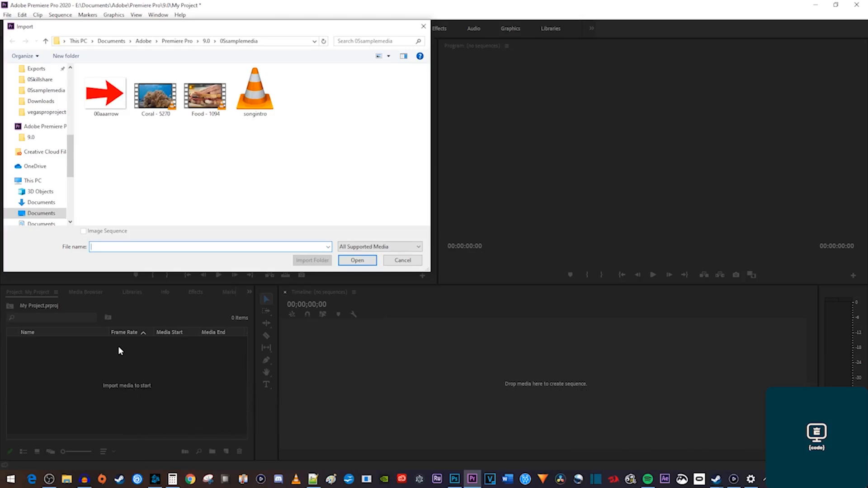
pyautogui.click(207, 115)
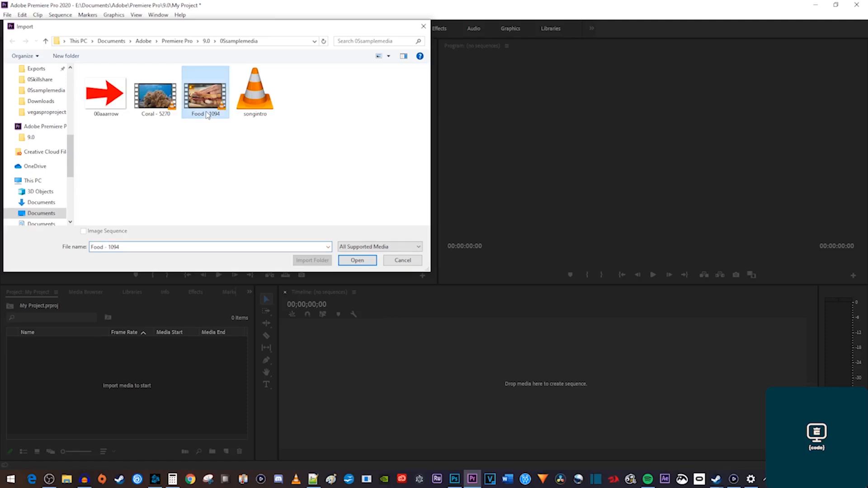
pyautogui.click(357, 260)
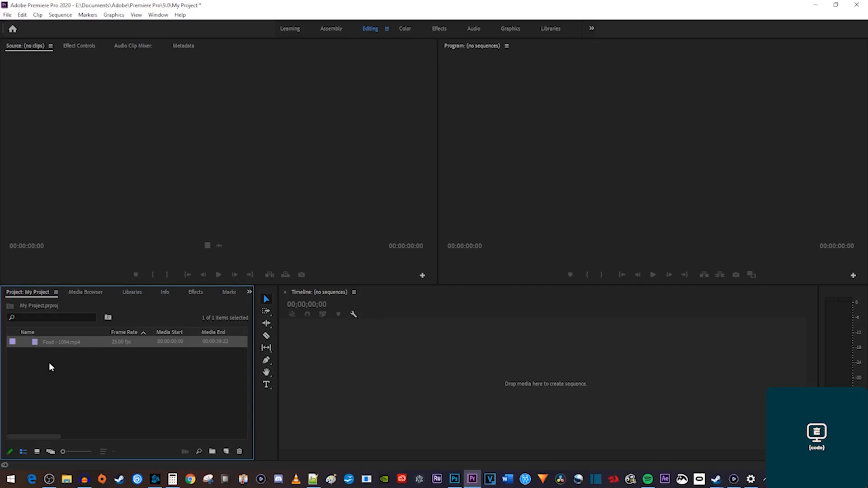
# Import 00aaarrow.png, Coral - 5270.mp4 and songintro.mp3 together in one selection.
pyautogui.doubleClick(127, 390)
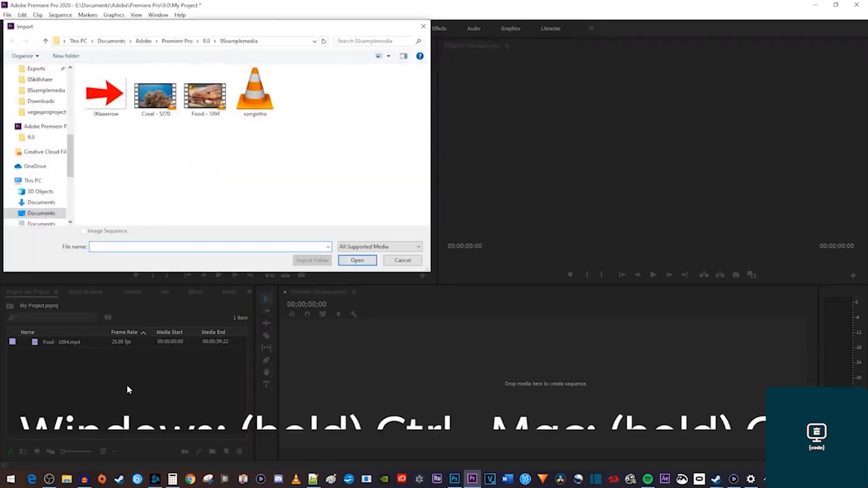
pyautogui.click(105, 107)
pyautogui.keyDown('ctrl'); pyautogui.click(150, 108); pyautogui.keyUp('ctrl')
pyautogui.keyDown('ctrl'); pyautogui.click(268, 112); pyautogui.keyUp('ctrl')
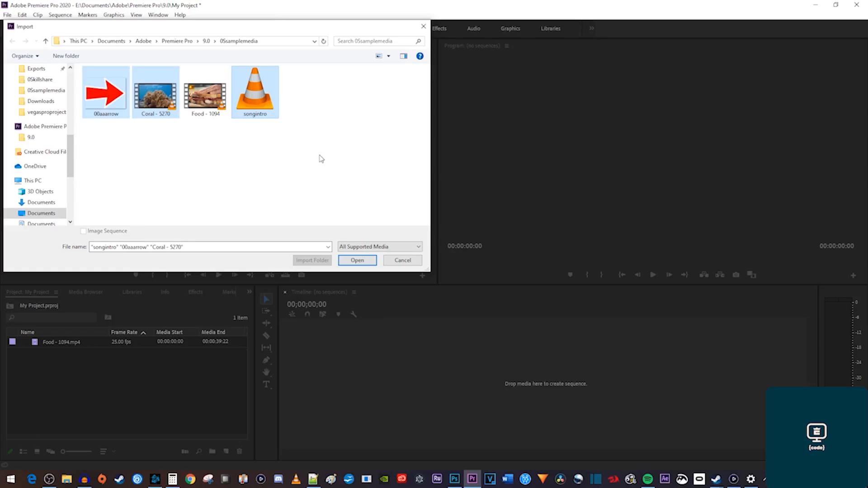
pyautogui.click(357, 260)
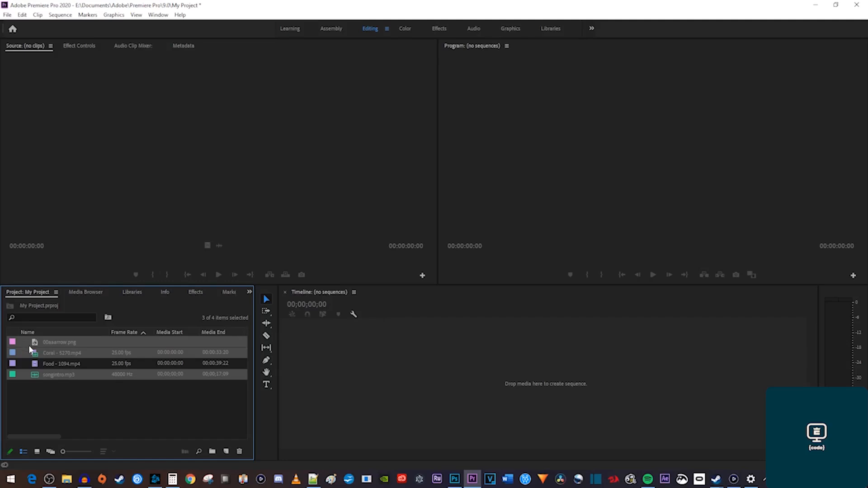
# Preview Coral - 5270.mp4 in the Source monitor, then drag it to the empty timeline to create its sequence.
pyautogui.doubleClick(51, 353)
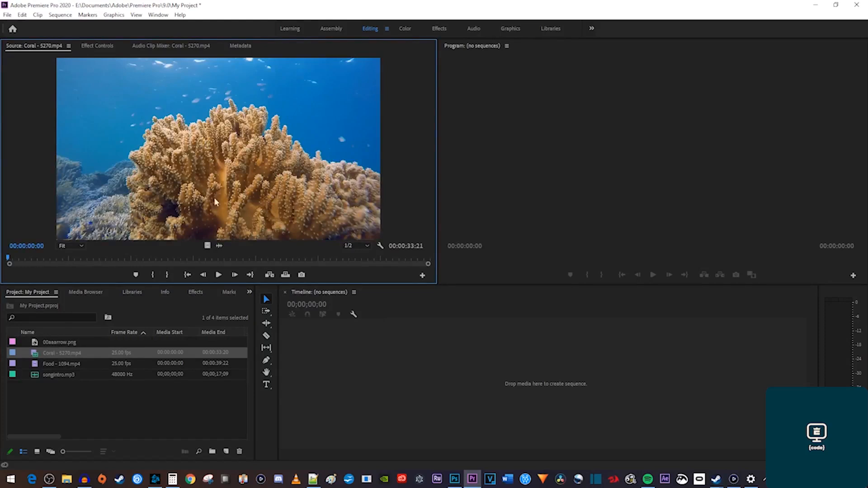
pyautogui.click(219, 275)
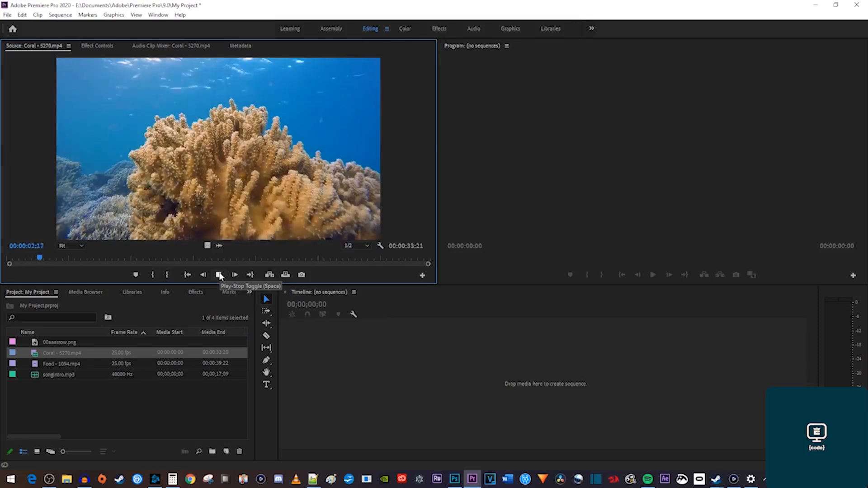
pyautogui.click(219, 275)
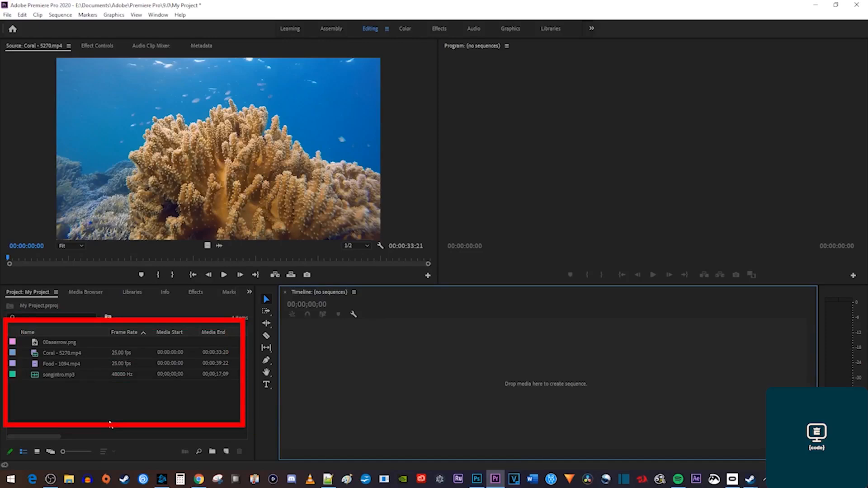
pyautogui.click(75, 355)
pyautogui.moveTo(75, 355); pyautogui.dragTo(313, 355)
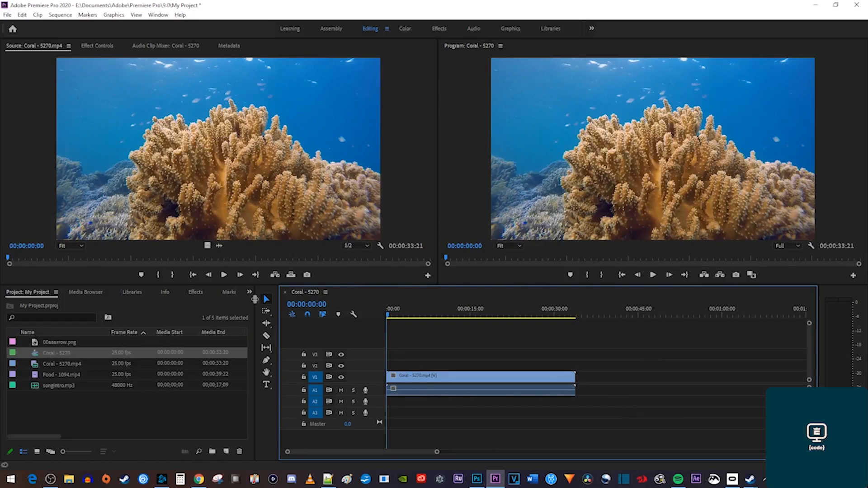
# Reopen the Coral - 5270 sequence and place Food - 1094.mp4 on V1, leaving a gap after Coral.
pyautogui.click(285, 293)
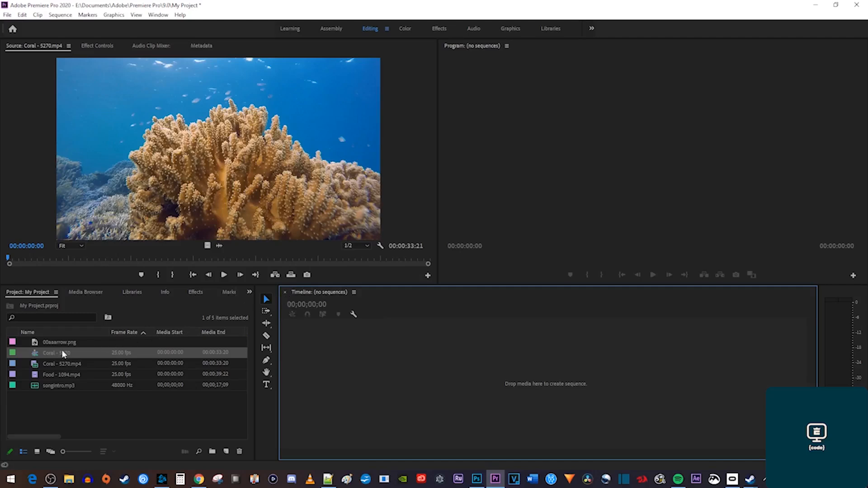
pyautogui.doubleClick(36, 354)
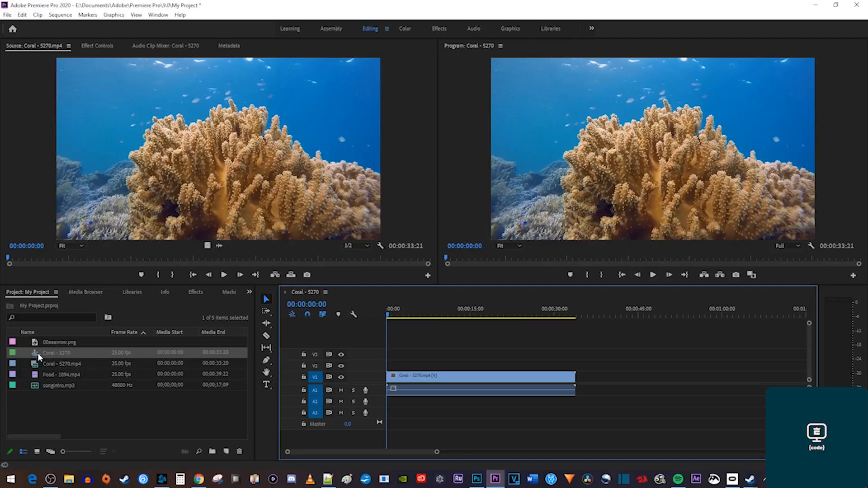
pyautogui.moveTo(60, 375); pyautogui.dragTo(606, 379)
pyautogui.click(656, 315)
pyautogui.click(657, 315)
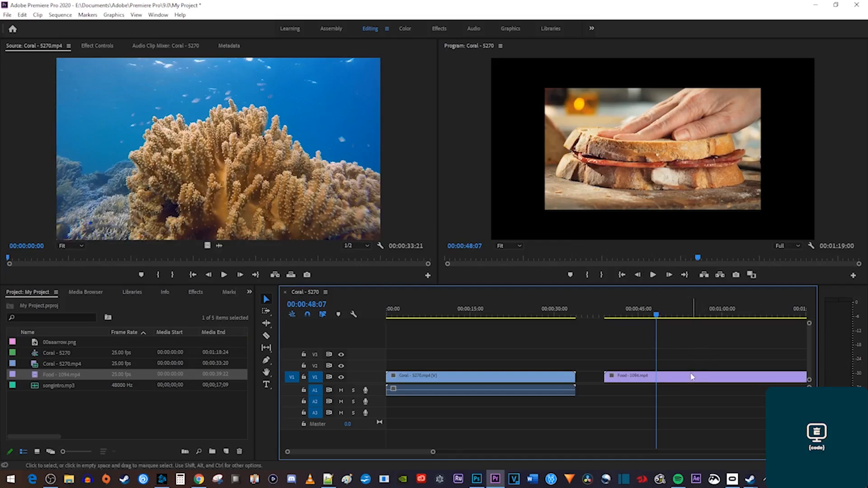
# Scale the Food clip to frame size and place songintro.mp3 on audio track A2.
pyautogui.rightClick(687, 378)
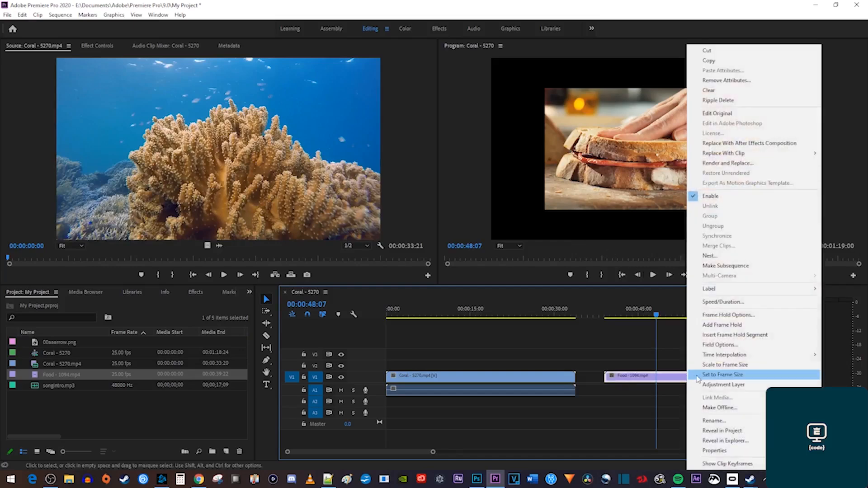
pyautogui.click(716, 364)
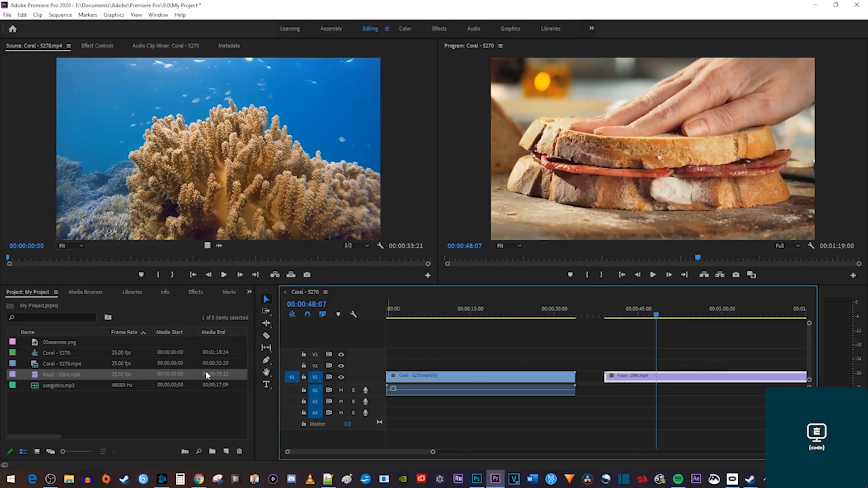
pyautogui.moveTo(66, 385); pyautogui.dragTo(378, 403)
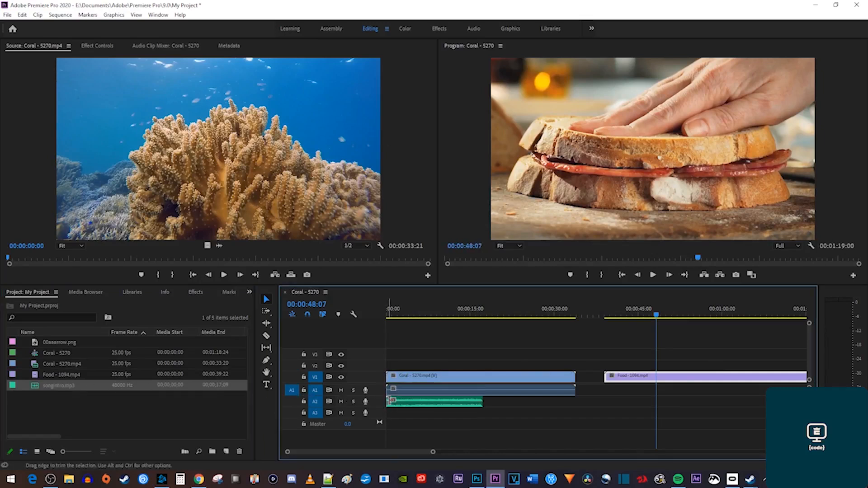
# Slide songintro about five seconds later on A2 and lay 00aaarrow.png on V2 at about seven seconds.
pyautogui.click(411, 404)
pyautogui.moveTo(411, 404); pyautogui.dragTo(439, 403)
pyautogui.click(428, 315)
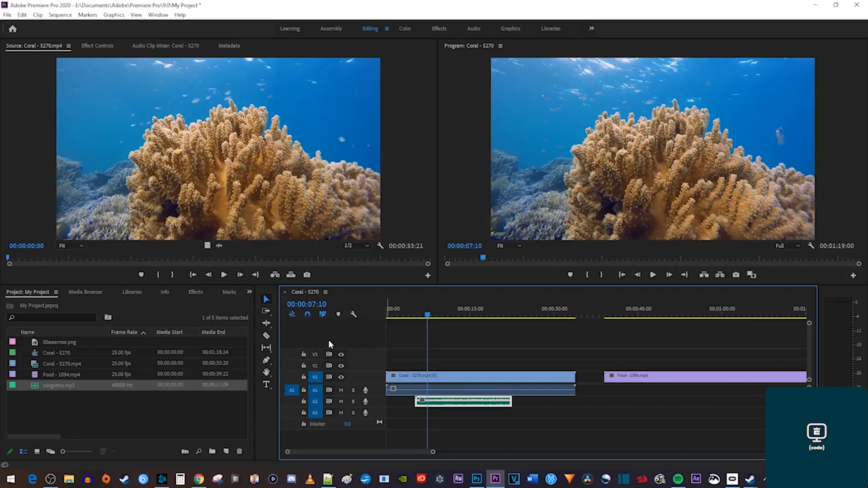
pyautogui.click(118, 342)
pyautogui.moveTo(117, 342); pyautogui.dragTo(412, 365)
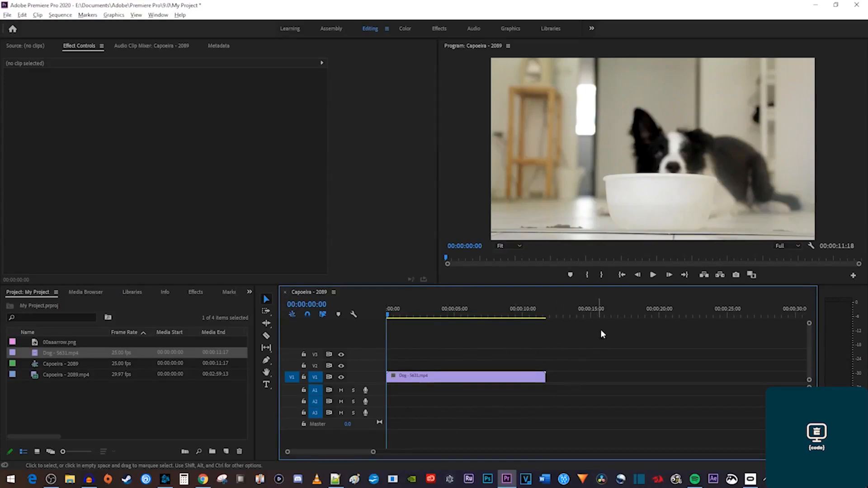
pyautogui.click(652, 276)
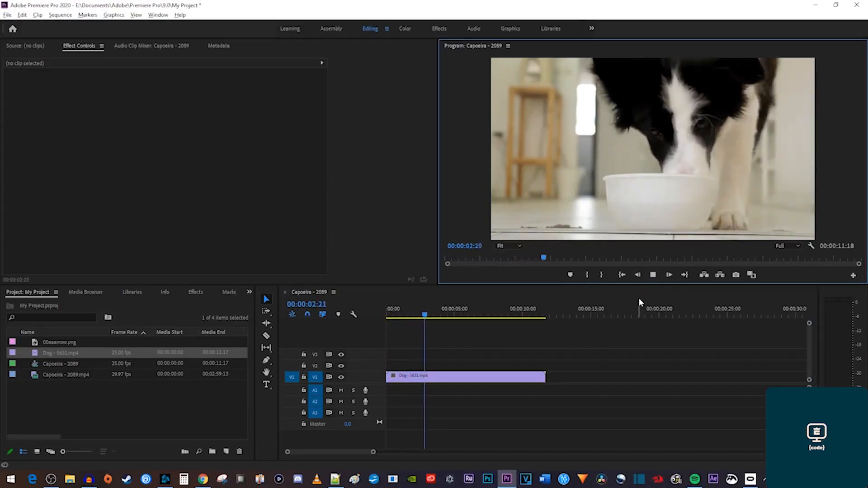
pyautogui.click(654, 277)
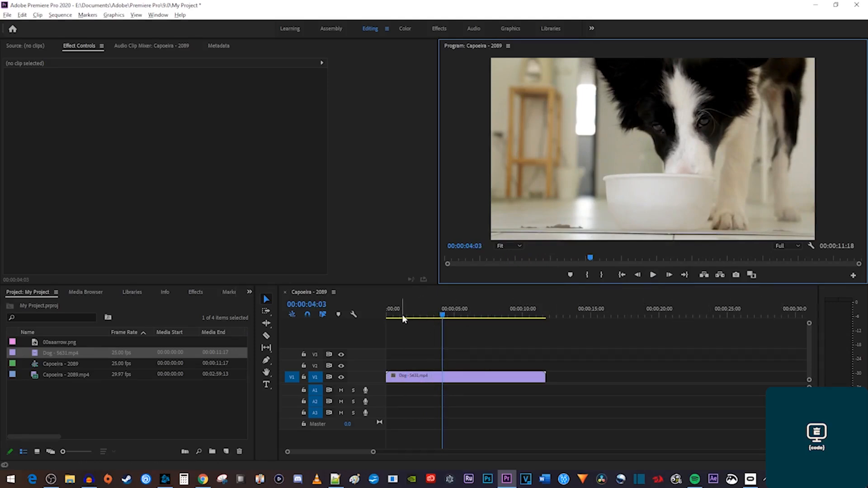
pyautogui.click(445, 318)
pyautogui.moveTo(446, 318); pyautogui.dragTo(406, 319)
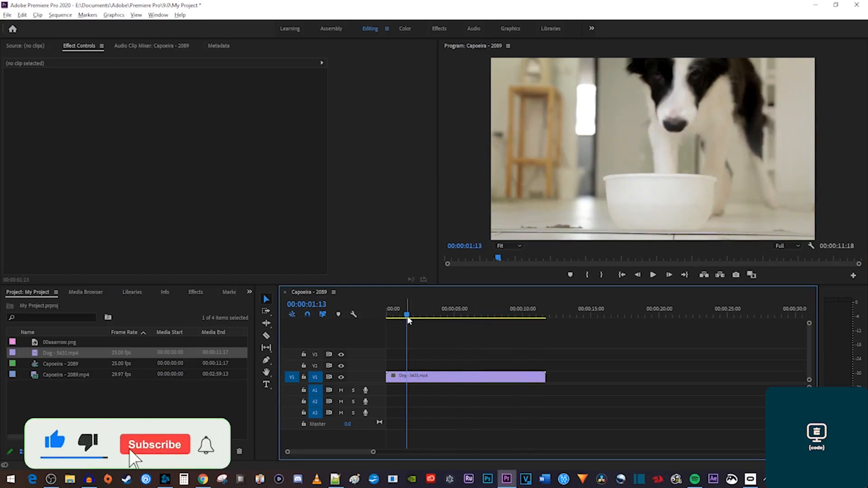
pyautogui.click(471, 315)
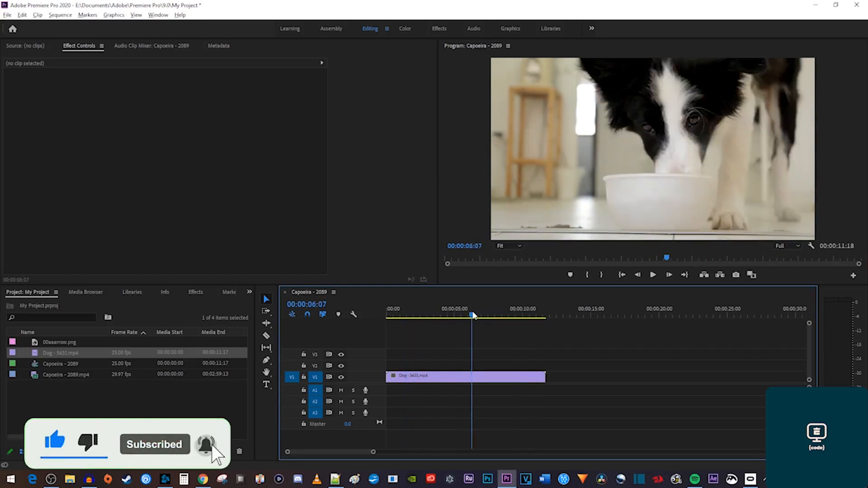
pyautogui.click(524, 317)
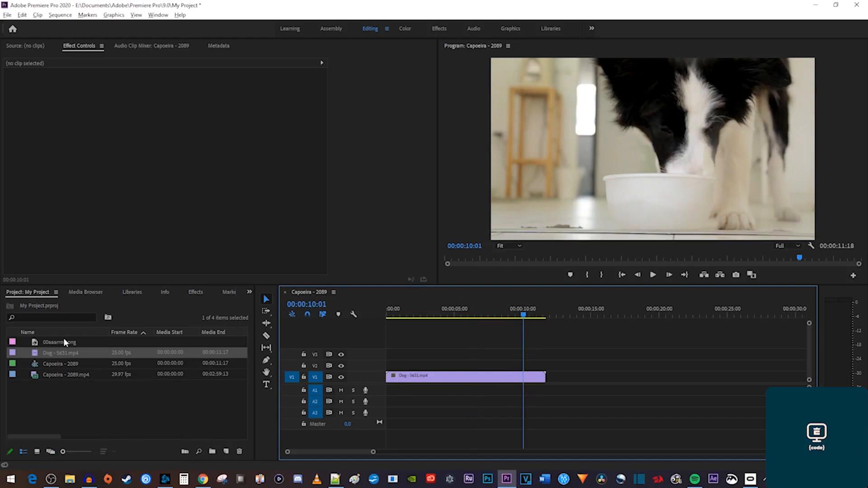
# Place the arrow image on V2 above the Dog clip and find its first frame at 00:00:03:13.
pyautogui.moveTo(63, 342); pyautogui.dragTo(407, 362)
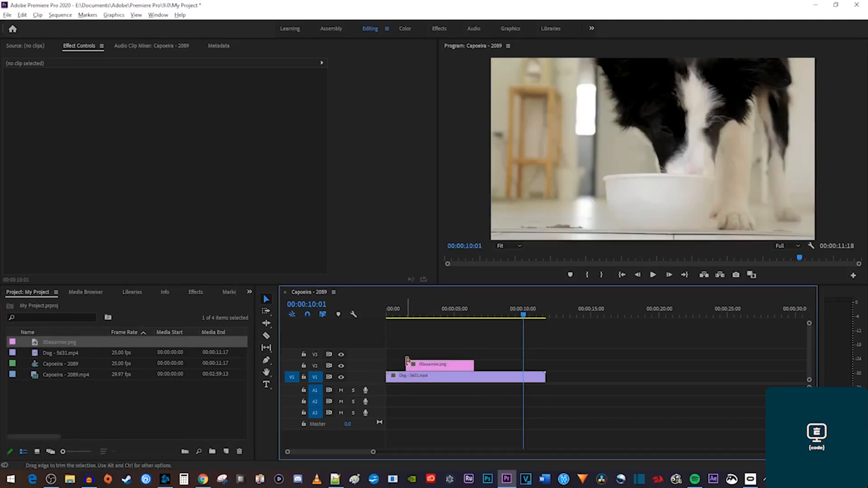
pyautogui.moveTo(523, 313); pyautogui.dragTo(433, 321)
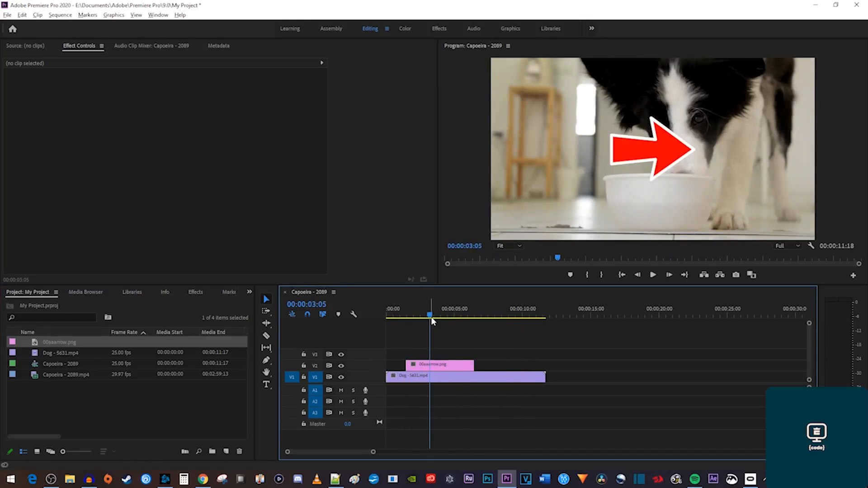
pyautogui.click(669, 275)
pyautogui.click(669, 276)
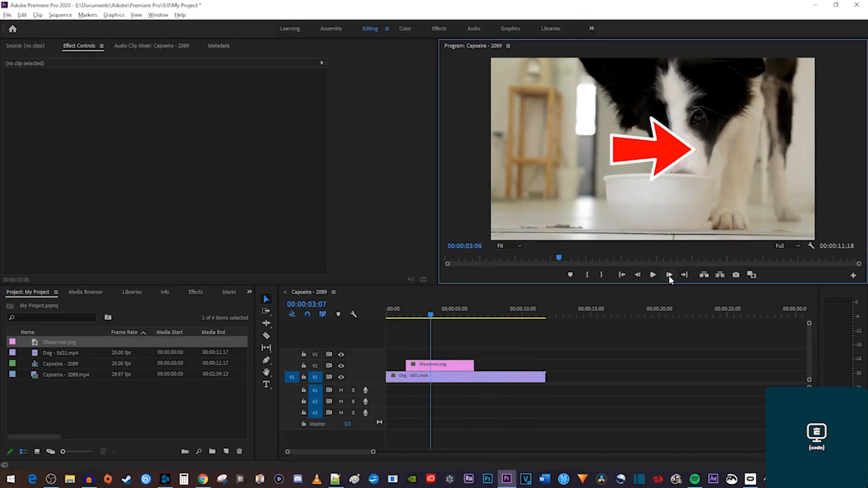
pyautogui.click(638, 276)
pyautogui.click(638, 275)
pyautogui.click(637, 276)
pyautogui.click(638, 275)
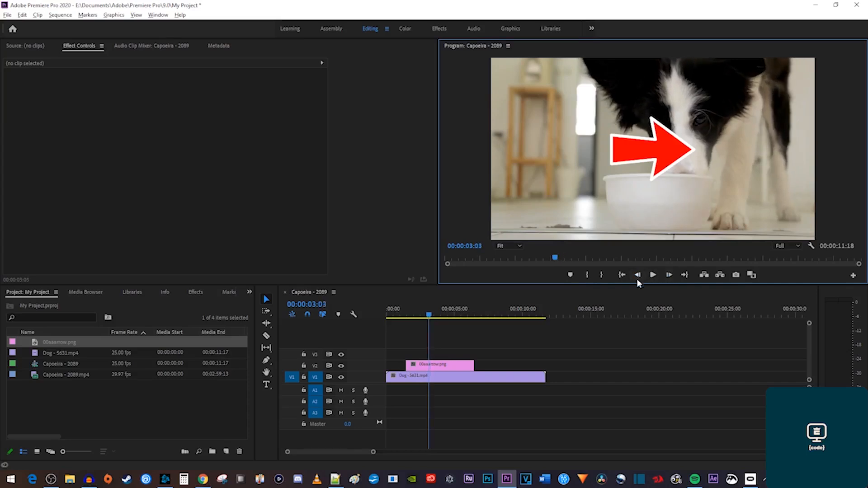
pyautogui.press('Right')
pyautogui.press('Right')
pyautogui.press('Right')
pyautogui.press('Right')
pyautogui.press('Right')
pyautogui.press('Right')
pyautogui.press('Right')
pyautogui.press('Right')
pyautogui.press('Right')
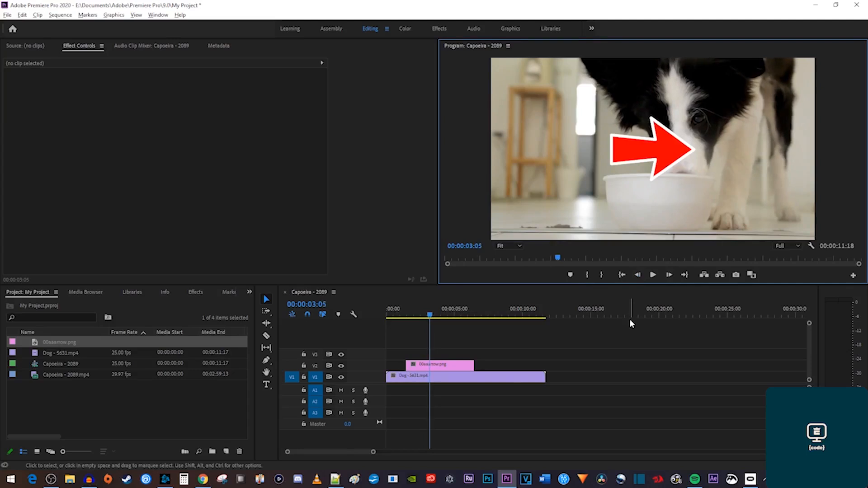
pyautogui.press('Right')
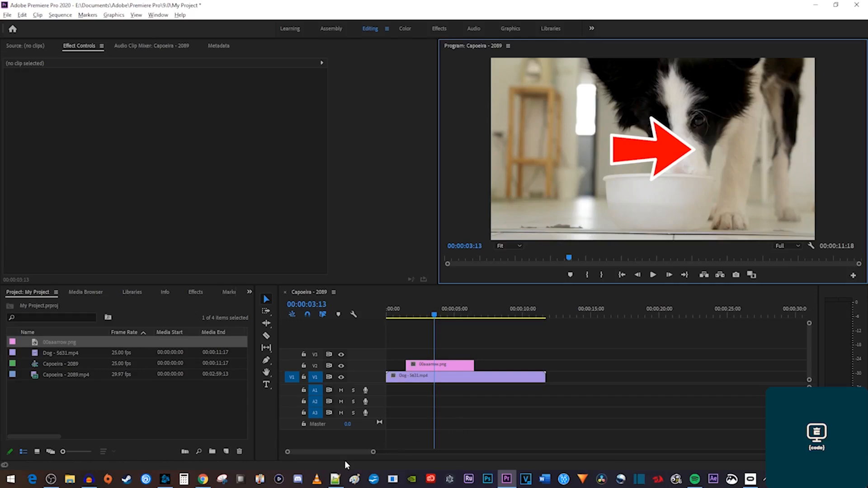
# Zoom the timeline and add Capoeira - 2089.mp4 to V1/A1 right after the Dog clip.
pyautogui.click(374, 453)
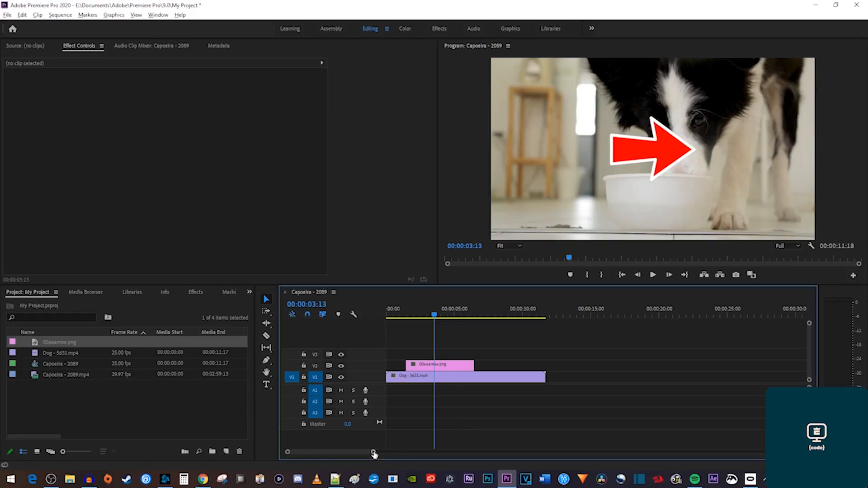
pyautogui.moveTo(374, 452); pyautogui.dragTo(392, 451)
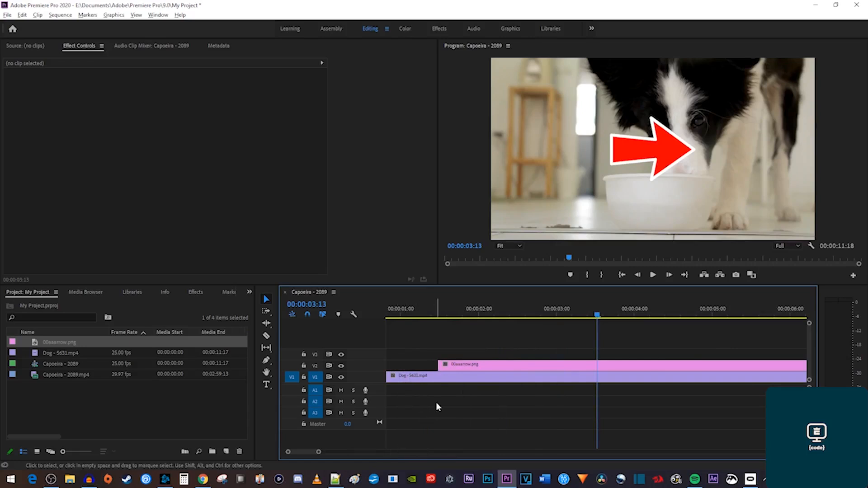
pyautogui.scroll(-3, 435, 403)
pyautogui.scroll(-3, 436, 402)
pyautogui.scroll(5, 433, 402)
pyautogui.scroll(2, 435, 404)
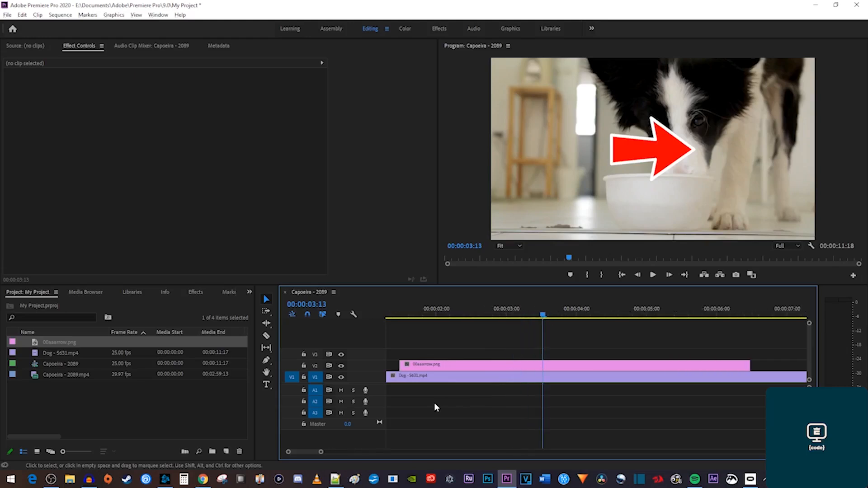
pyautogui.moveTo(306, 451)
pyautogui.mouseDown()
pyautogui.moveTo(316, 452)
pyautogui.moveTo(301, 451)
pyautogui.mouseUp()
pyautogui.scroll(-5, 426, 408)
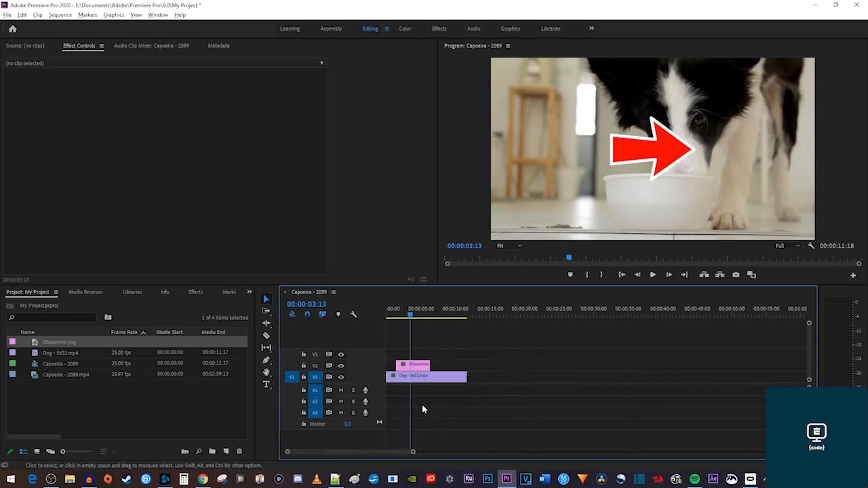
pyautogui.moveTo(58, 377); pyautogui.dragTo(436, 384)
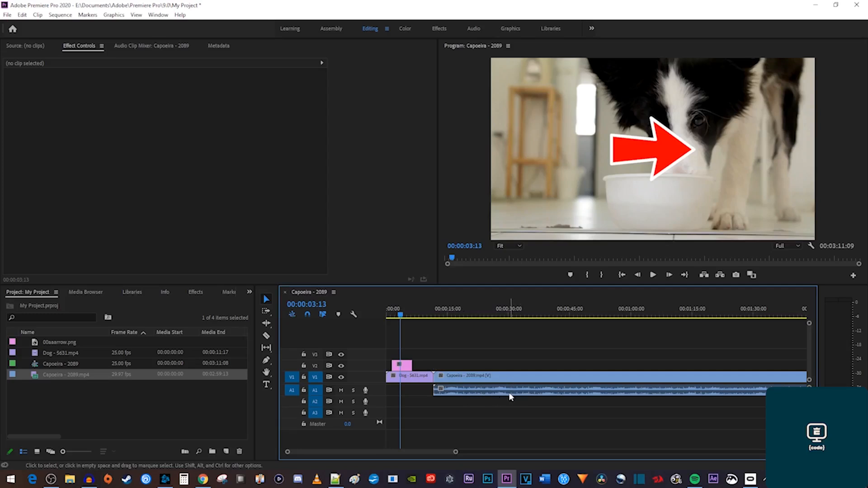
# Mute audio track A1 using its M button.
pyautogui.click(343, 389)
pyautogui.click(342, 366)
pyautogui.click(341, 366)
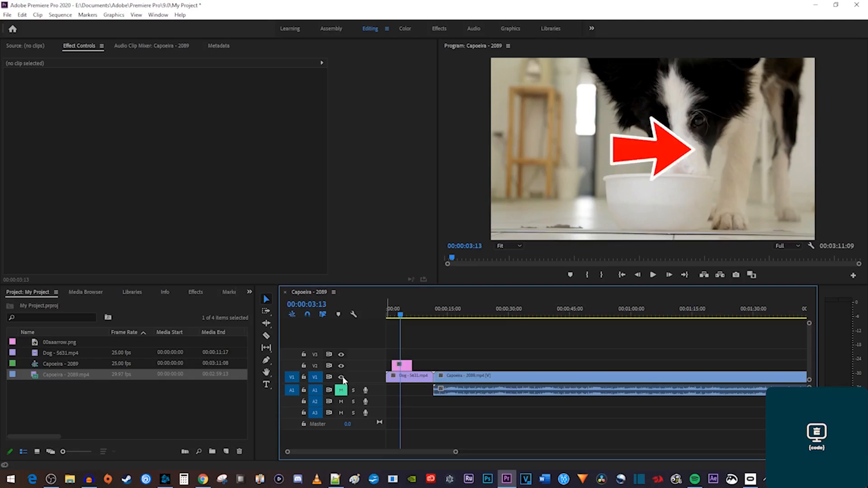
pyautogui.click(341, 377)
pyautogui.click(342, 377)
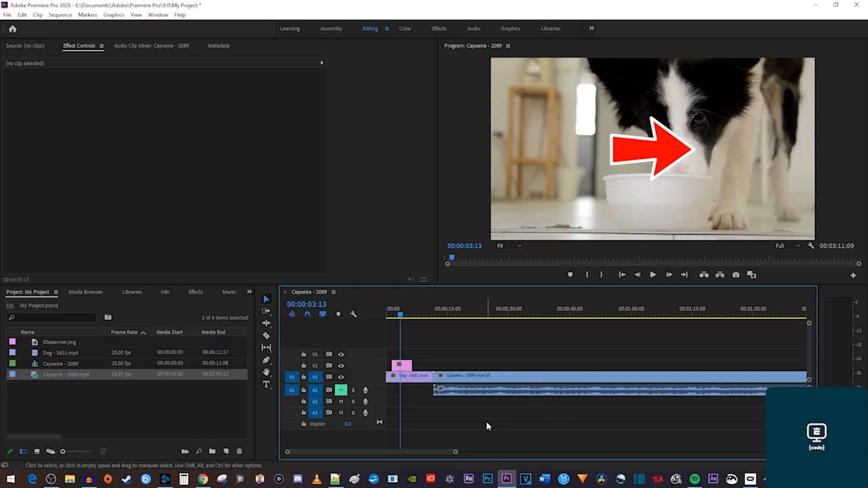
pyautogui.press('Up')
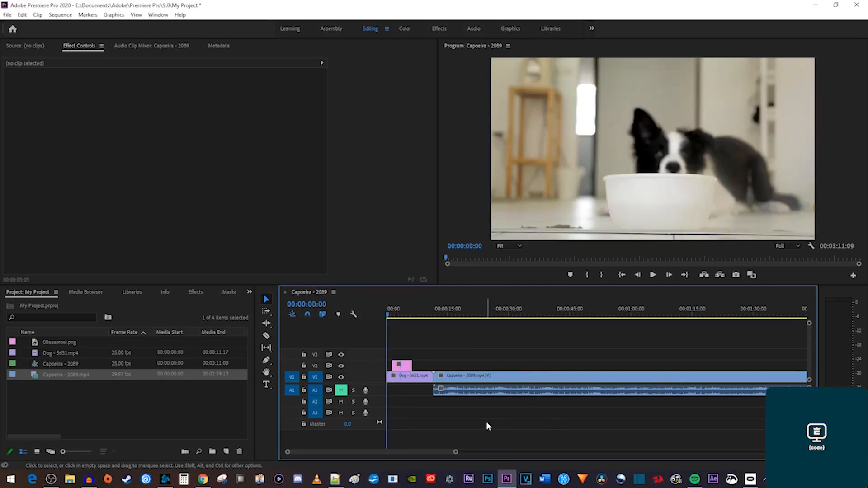
pyautogui.press('Down')
pyautogui.press('Down')
pyautogui.press('Up')
pyautogui.press('Up')
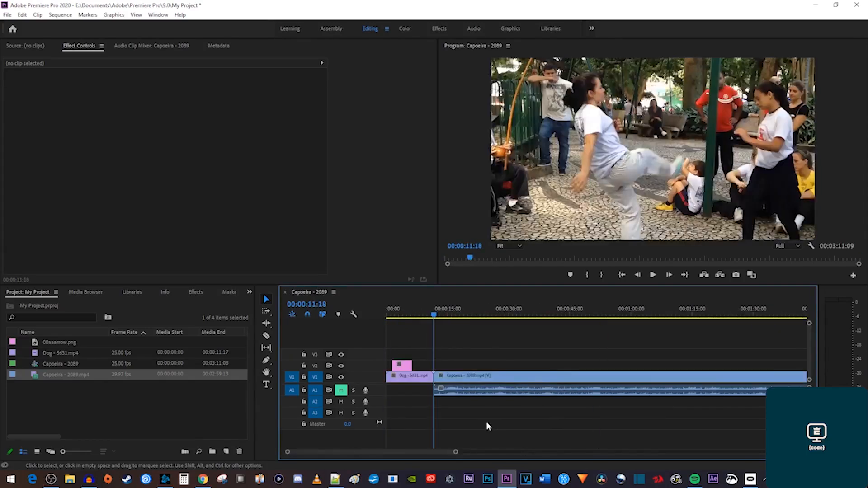
pyautogui.press('Down')
pyautogui.press('Up')
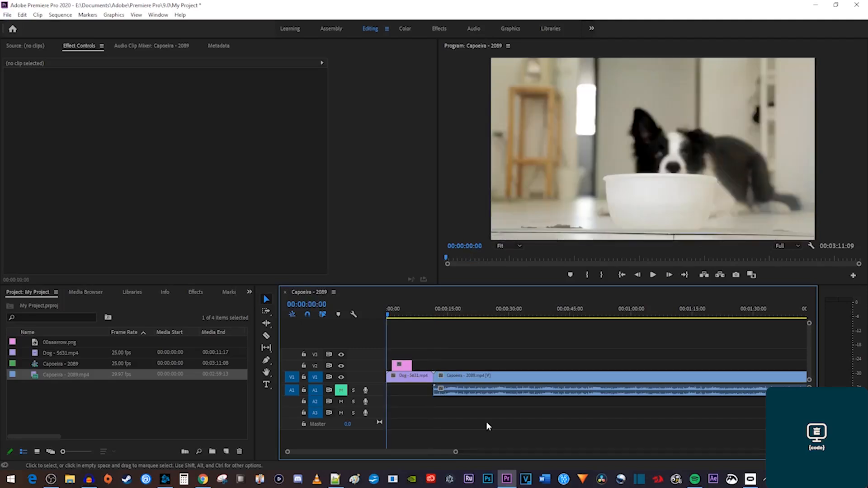
pyautogui.press('Down')
pyautogui.press('Down')
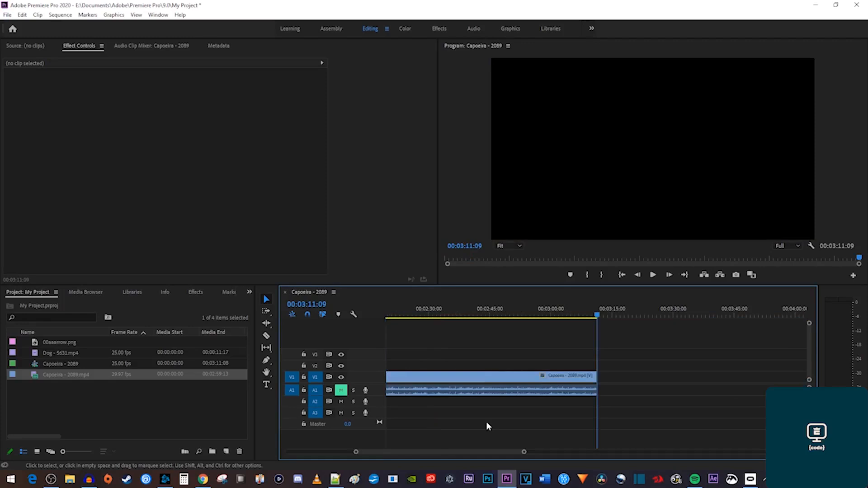
pyautogui.press('shift')
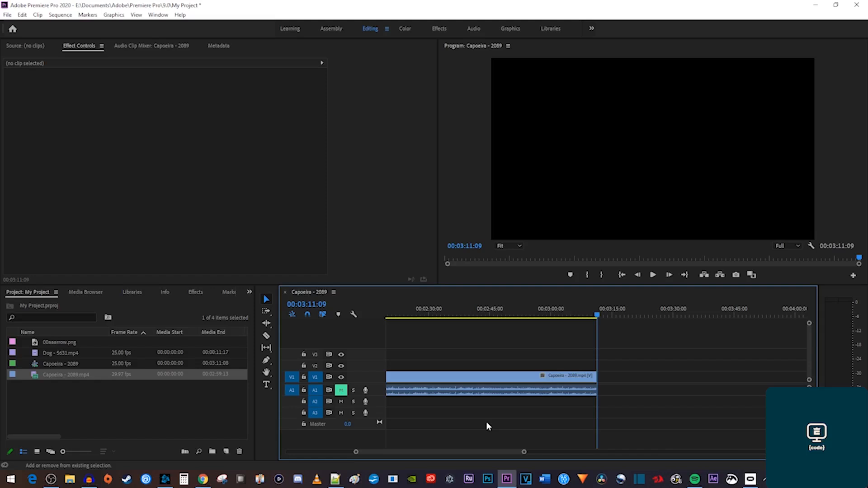
pyautogui.press('space')
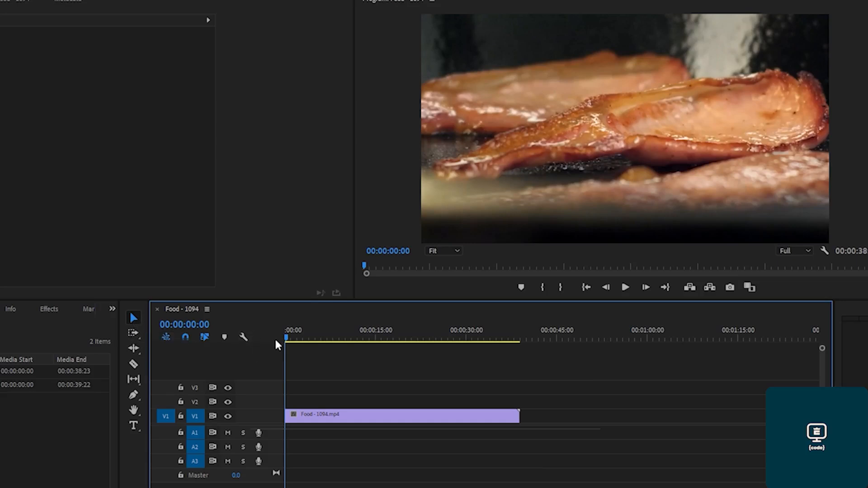
# Trim the clip's start to 00:00:02:04 and move it to the sequence start at 00:00.
pyautogui.moveTo(287, 339); pyautogui.dragTo(301, 346)
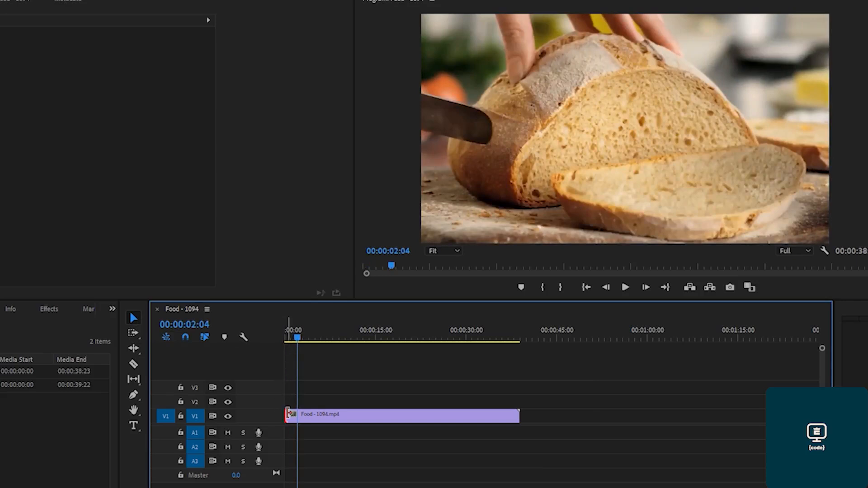
pyautogui.moveTo(287, 413); pyautogui.dragTo(299, 414)
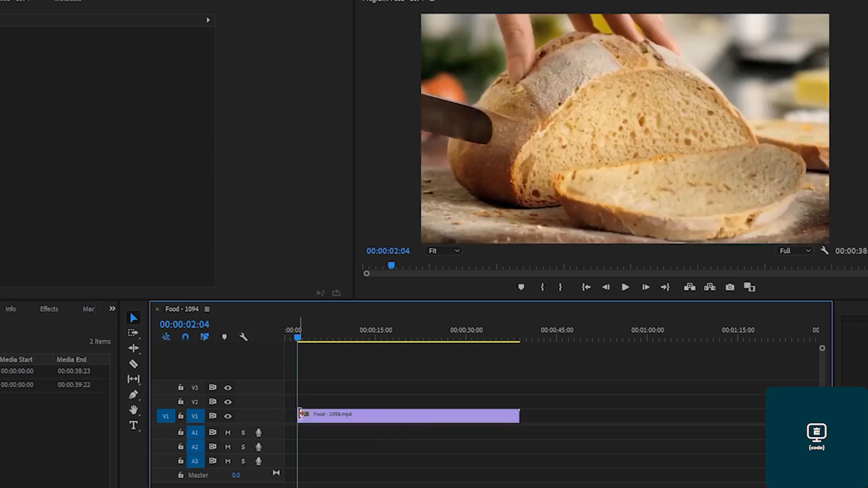
pyautogui.moveTo(343, 415); pyautogui.dragTo(320, 416)
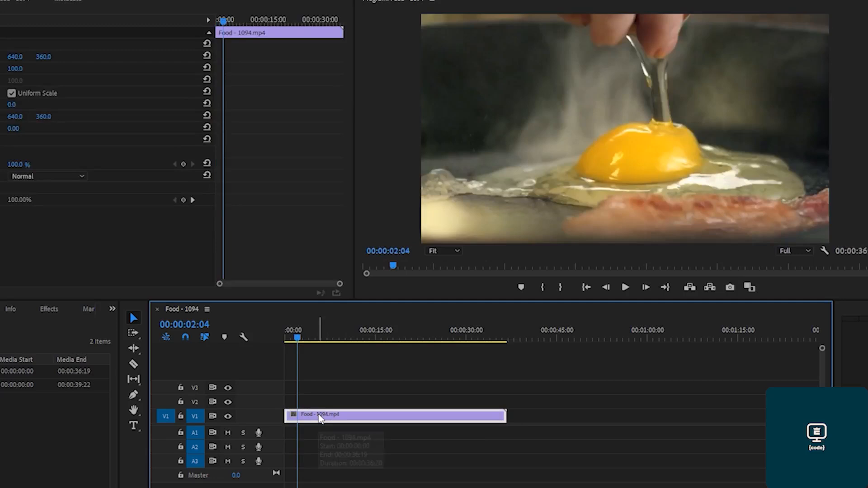
pyautogui.moveTo(298, 334); pyautogui.dragTo(279, 332)
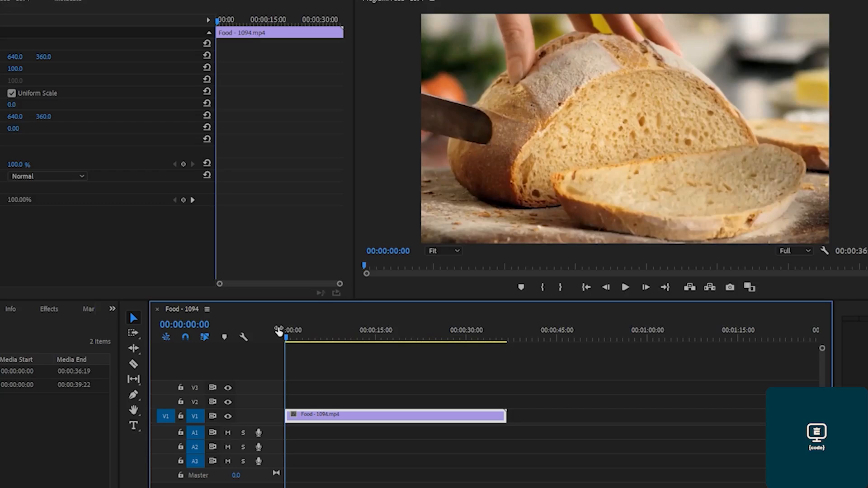
# Trim the clip's end back so its last frame is 00:00:30:24.
pyautogui.moveTo(407, 343); pyautogui.dragTo(475, 348)
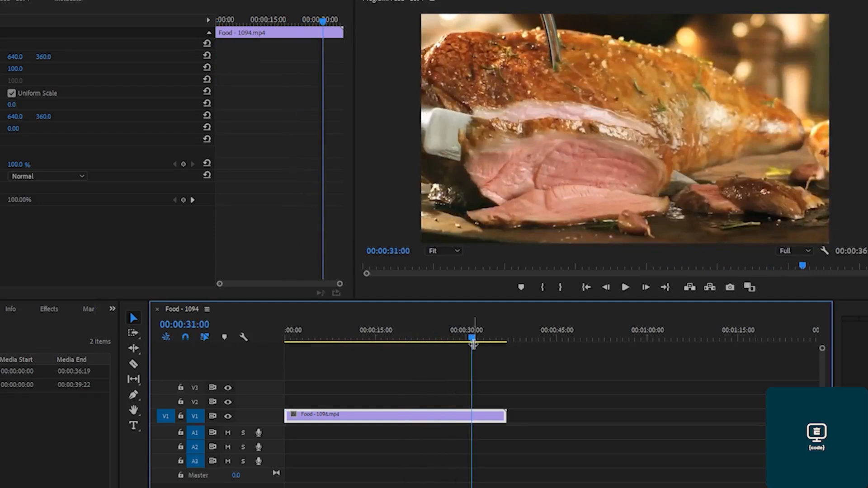
pyautogui.moveTo(504, 414); pyautogui.dragTo(471, 411)
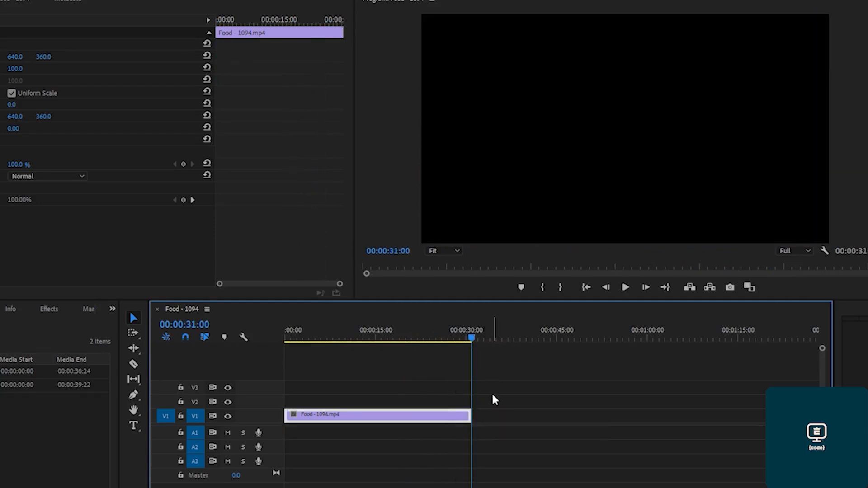
pyautogui.press('Left')
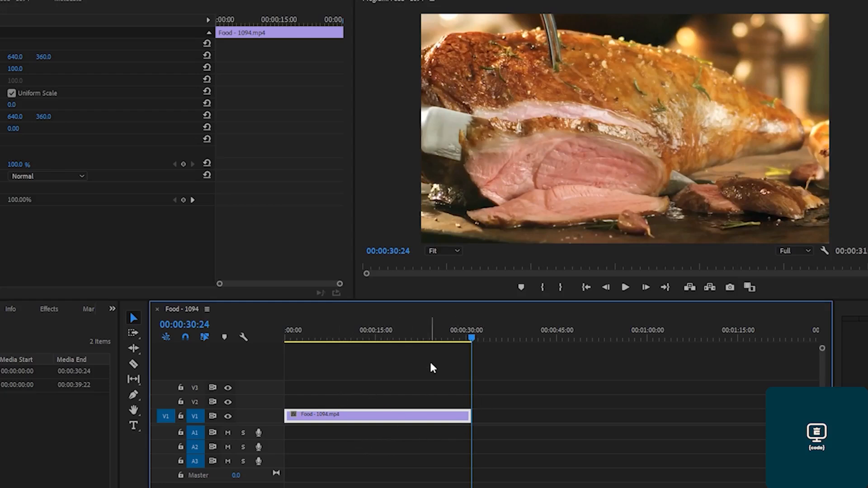
pyautogui.moveTo(426, 339); pyautogui.dragTo(369, 344)
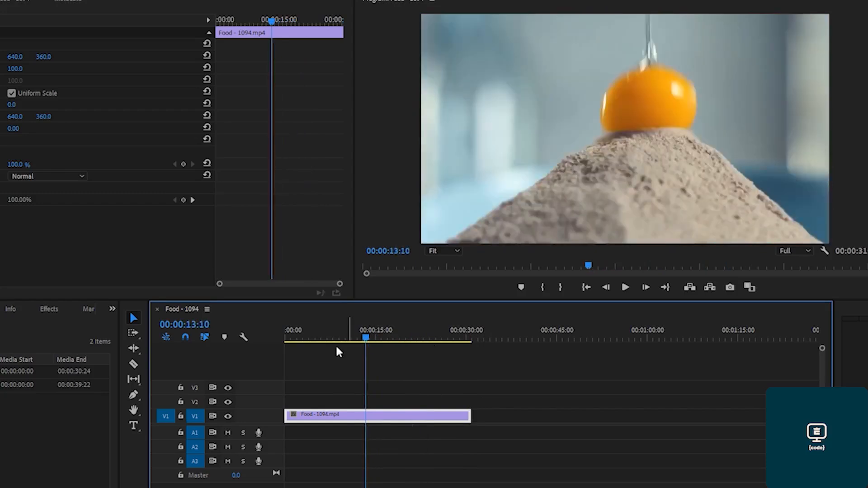
# Cut the Food clip twice with the Razor tool, the second cut at the grilling-meat frame.
pyautogui.click(134, 365)
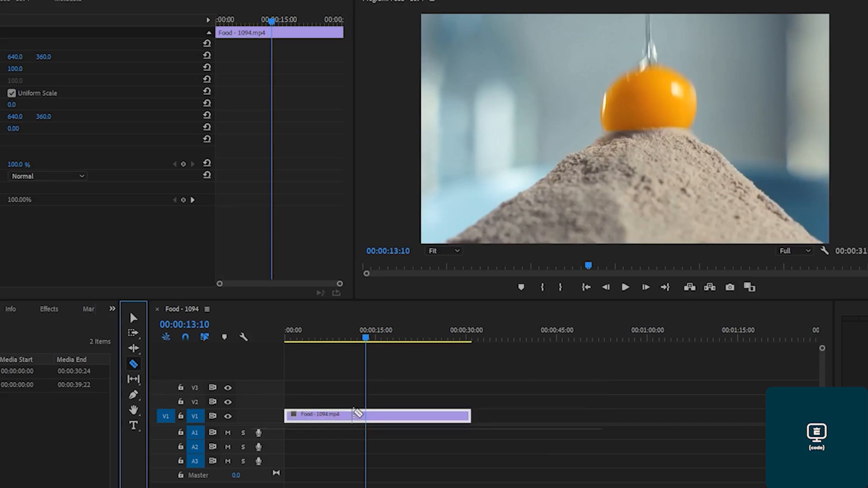
pyautogui.click(365, 415)
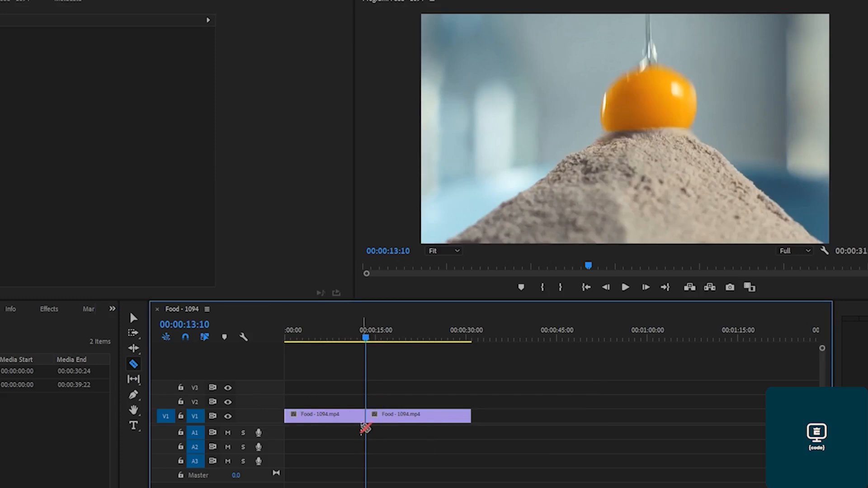
pyautogui.moveTo(368, 337); pyautogui.dragTo(381, 338)
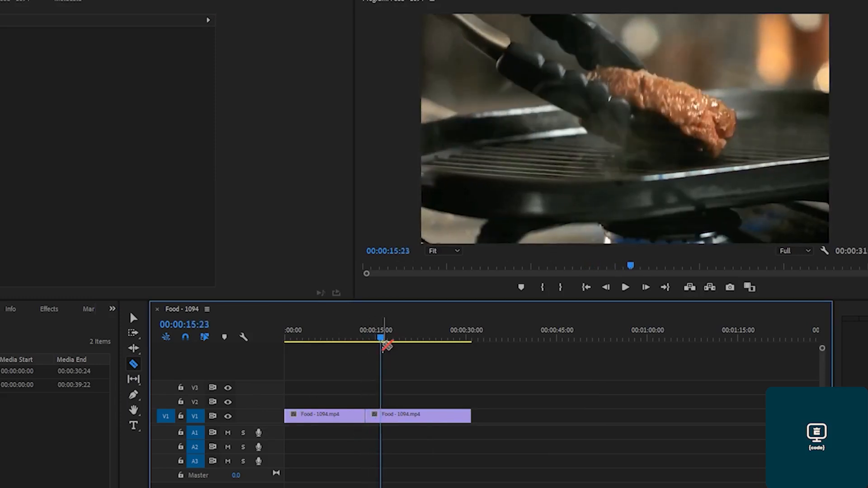
pyautogui.click(382, 414)
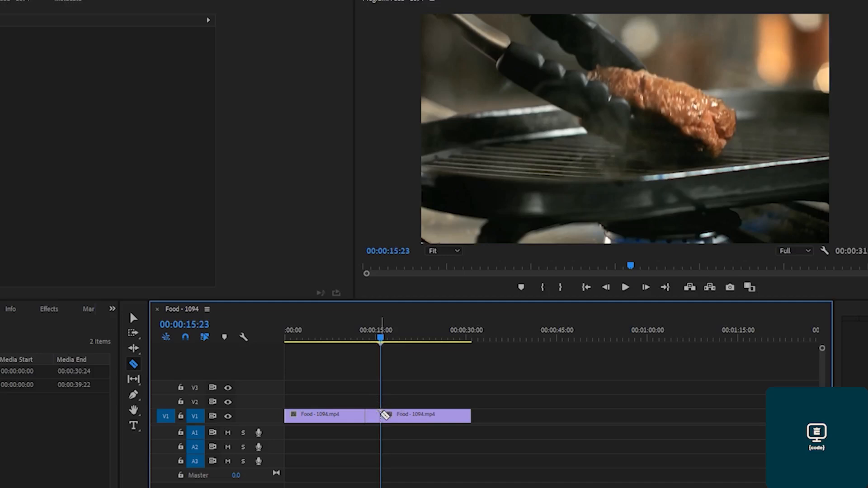
# Delete the short piece between the two cuts and close the gap it leaves.
pyautogui.click(133, 318)
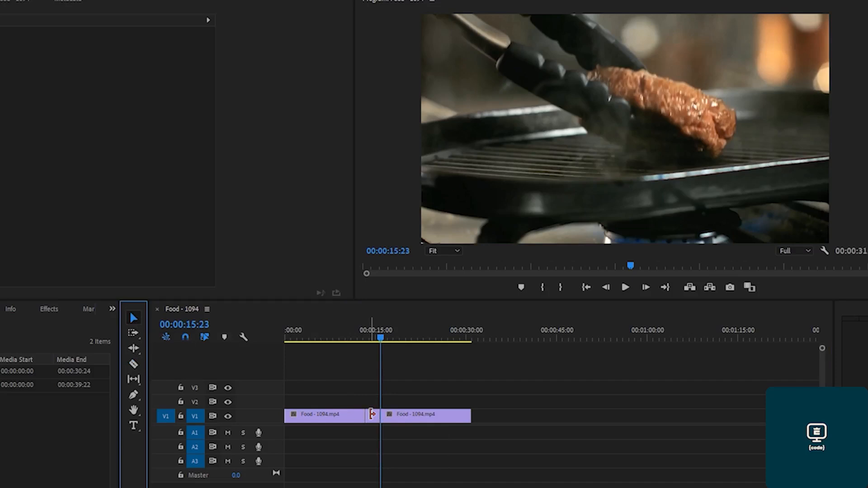
pyautogui.click(372, 416)
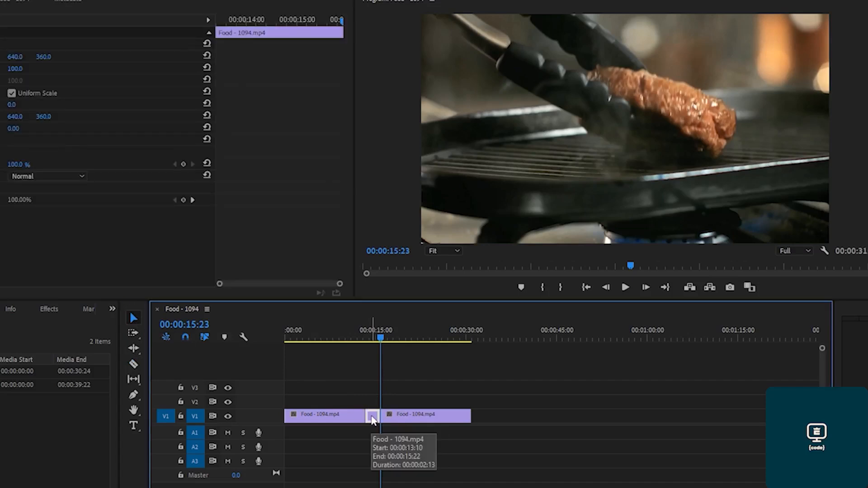
pyautogui.press('Delete')
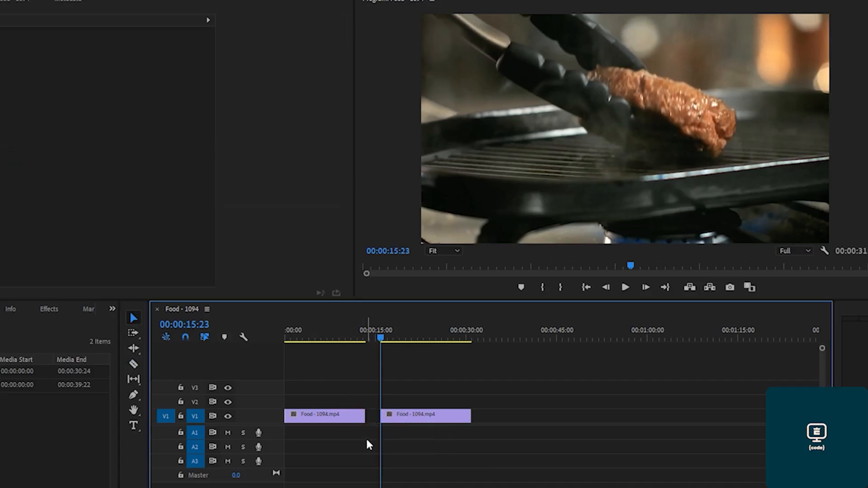
pyautogui.click(374, 415)
pyautogui.press('Delete')
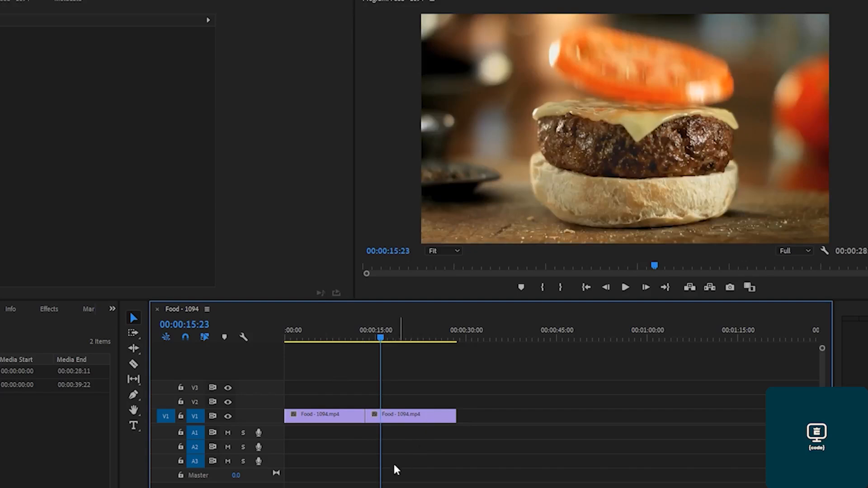
# Split the first Food clip at two points with the Razor tool (C).
pyautogui.press('c')
pyautogui.click(317, 414)
pyautogui.click(341, 415)
# Trim the last clip's end edge back toward 23:09 with the Selection tool.
pyautogui.press('v')
pyautogui.moveTo(456, 414); pyautogui.dragTo(443, 410)
pyautogui.moveTo(393, 337); pyautogui.dragTo(426, 349)
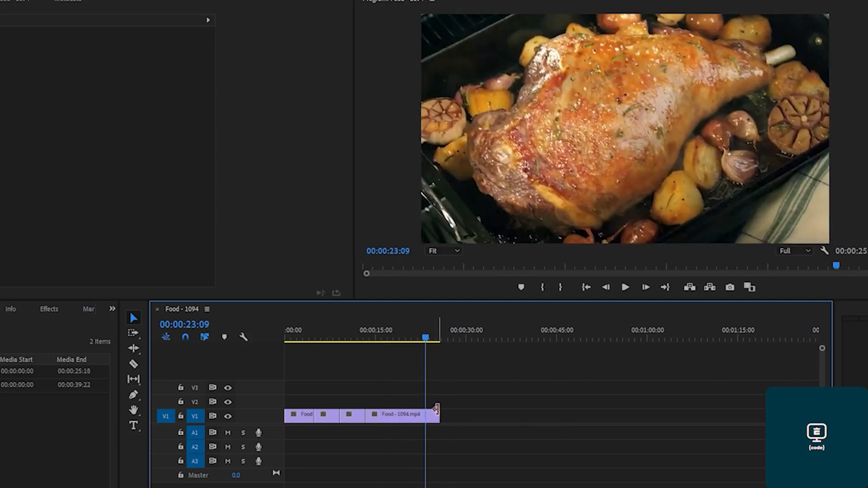
pyautogui.moveTo(439, 414); pyautogui.dragTo(424, 414)
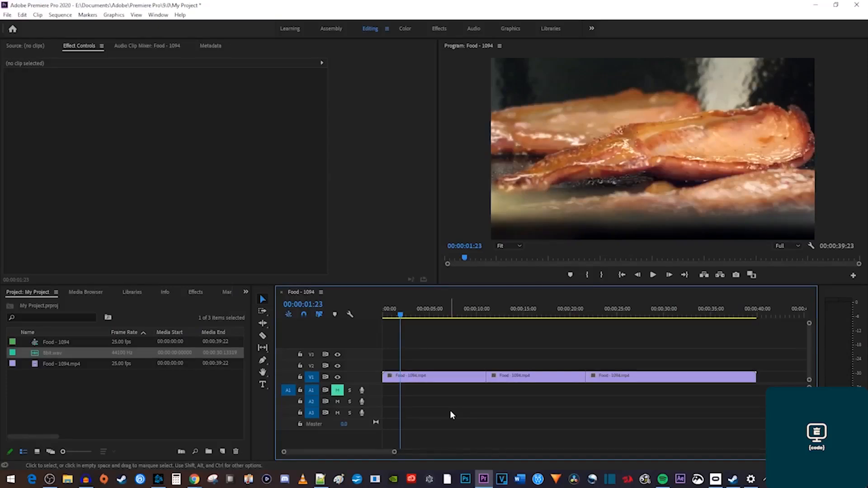
# Trial-delete the middle clip and its gap, undo both, and reselect the middle clip.
pyautogui.click(533, 380)
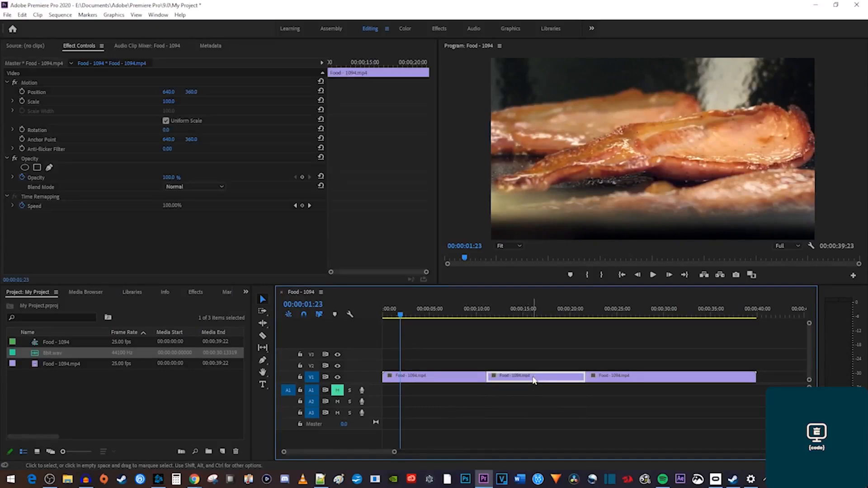
pyautogui.press('Delete')
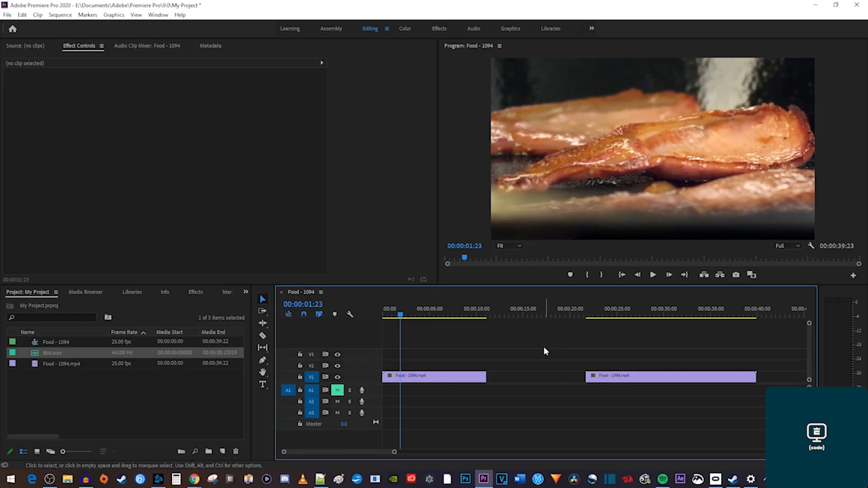
pyautogui.click(547, 376)
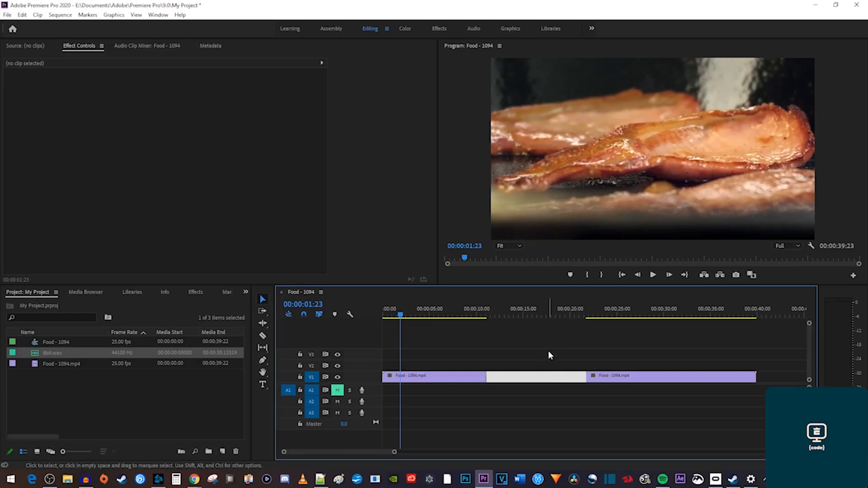
pyautogui.press('Delete')
pyautogui.hotkey('ctrl', 'z')
pyautogui.hotkey('ctrl', 'z')
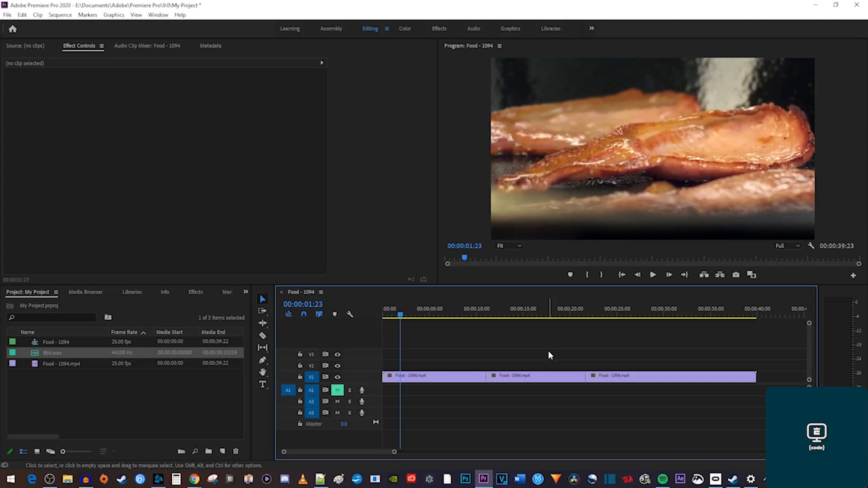
pyautogui.click(542, 376)
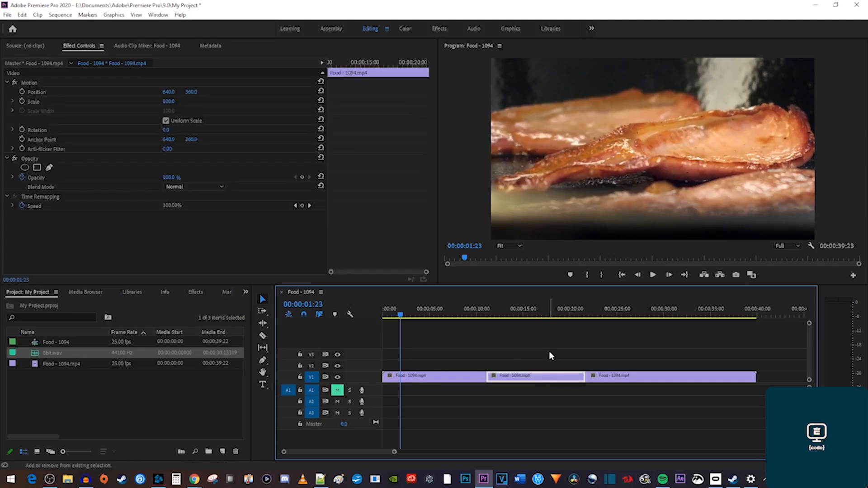
# Ripple-delete the middle clip, then Ctrl-trim the first clip's end to the playhead at 9:21.
pyautogui.press('Down')
pyautogui.hotkey('shift', 'Delete')
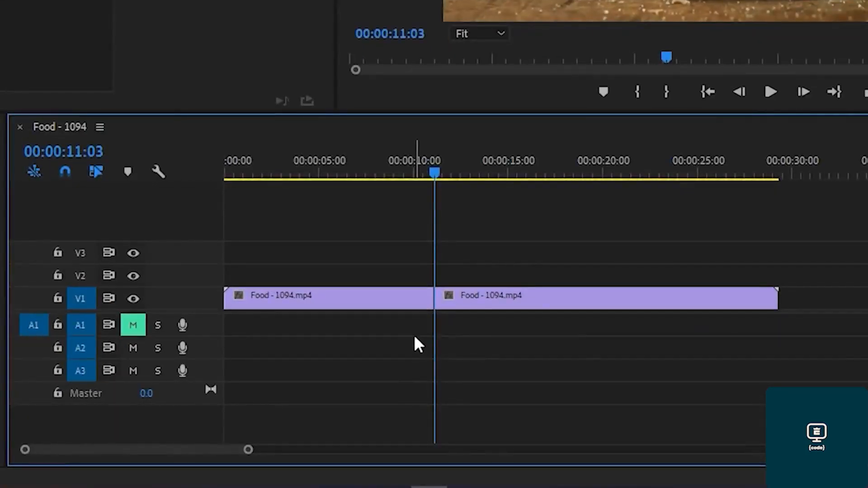
pyautogui.moveTo(430, 173); pyautogui.dragTo(414, 173)
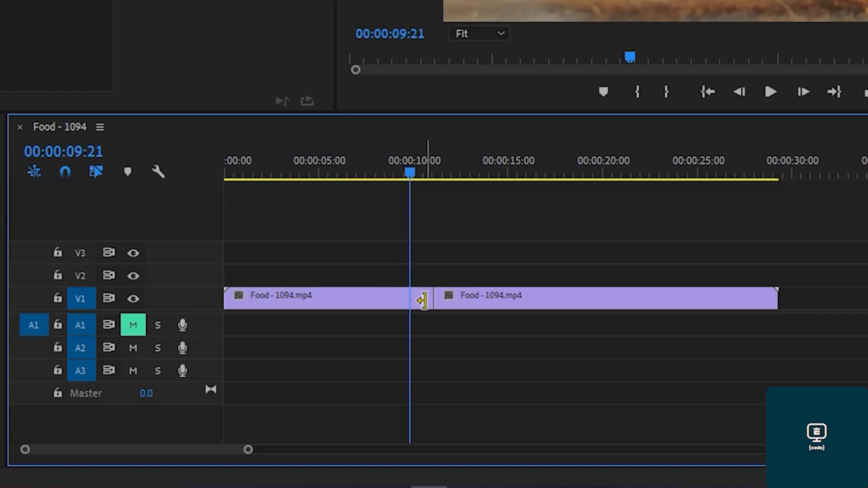
pyautogui.moveTo(421, 301); pyautogui.dragTo(402, 300)
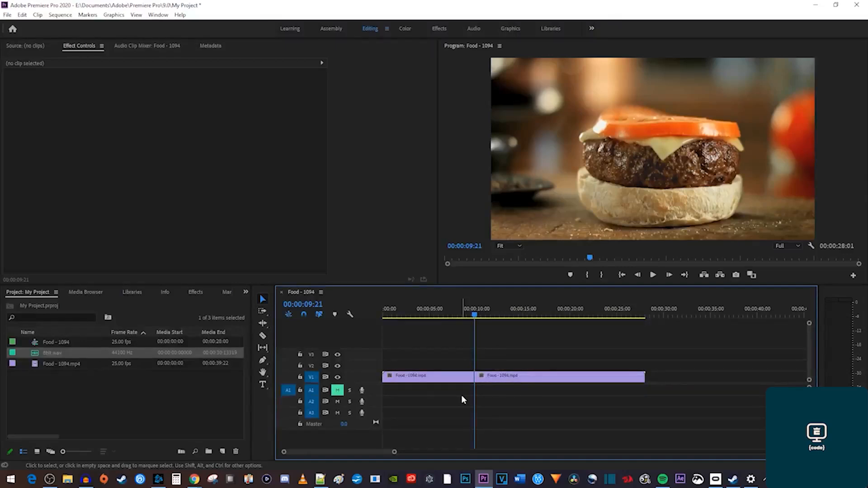
# Ripple-trim the first clip's end to 7:20 with the Ripple Edit tool.
pyautogui.click(260, 323)
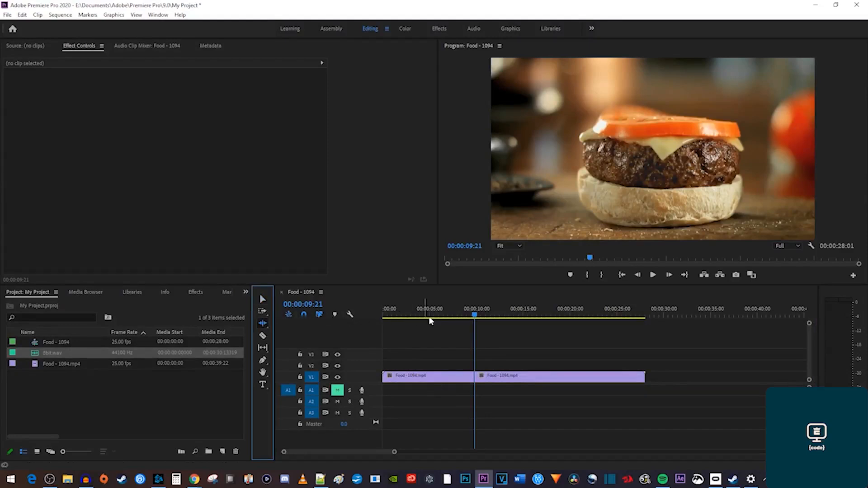
pyautogui.click(457, 316)
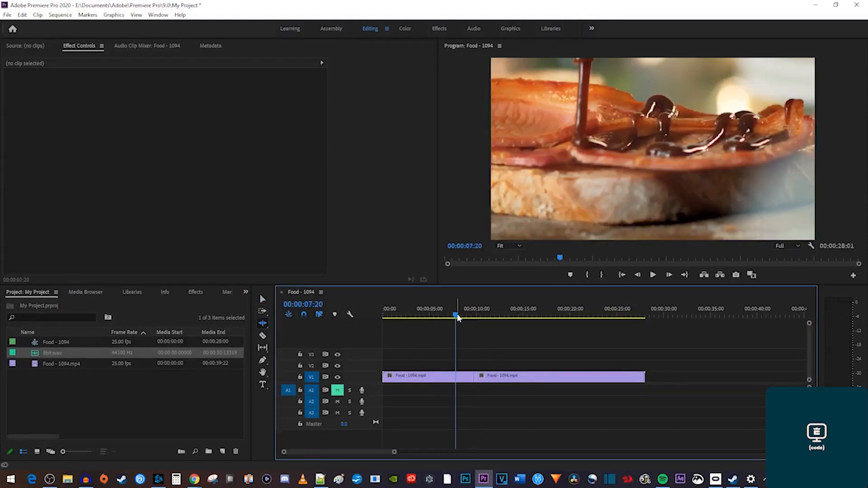
pyautogui.moveTo(473, 376); pyautogui.dragTo(454, 375)
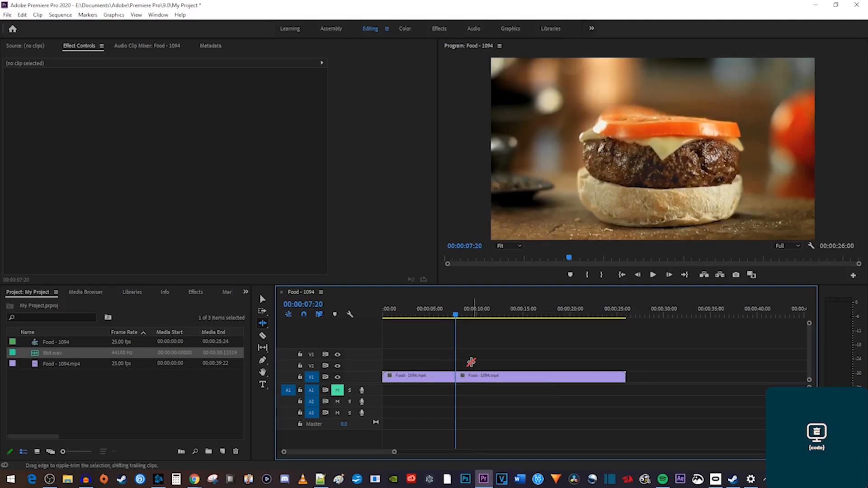
# Split the second clip at 11:11 on the cake shot and place 8bit.wav on track A1.
pyautogui.press('v')
pyautogui.moveTo(457, 319); pyautogui.dragTo(491, 321)
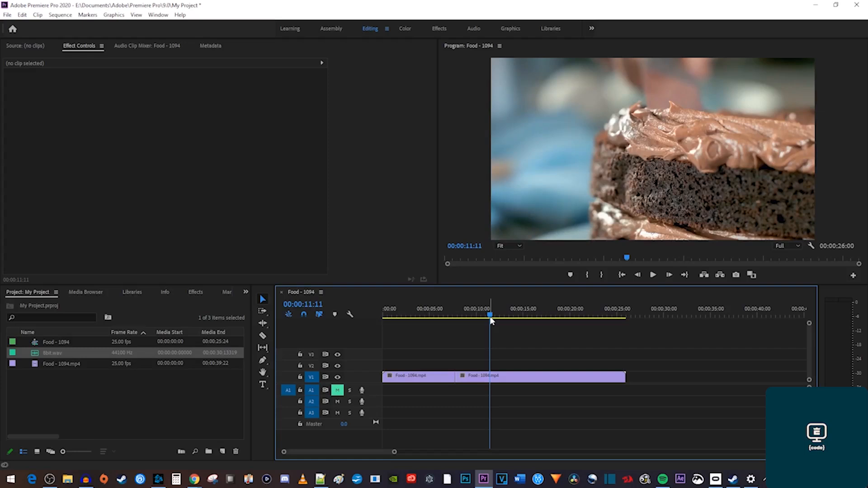
pyautogui.click(500, 379)
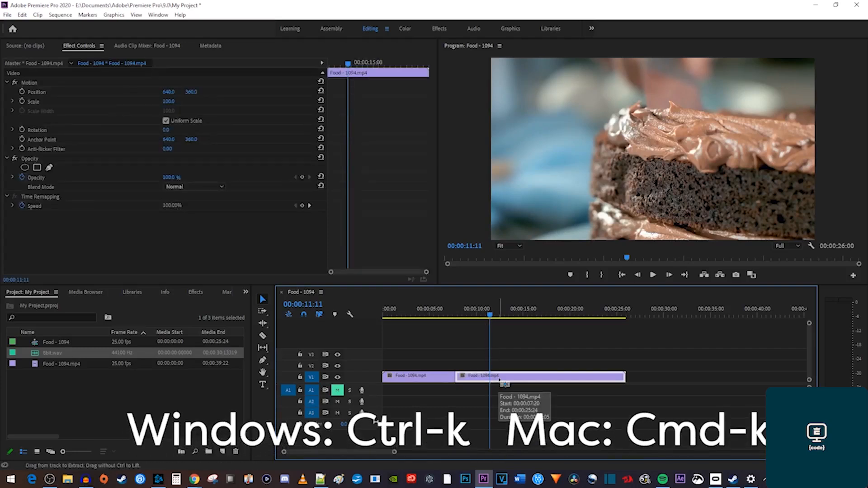
pyautogui.hotkey('ctrl', 'k')
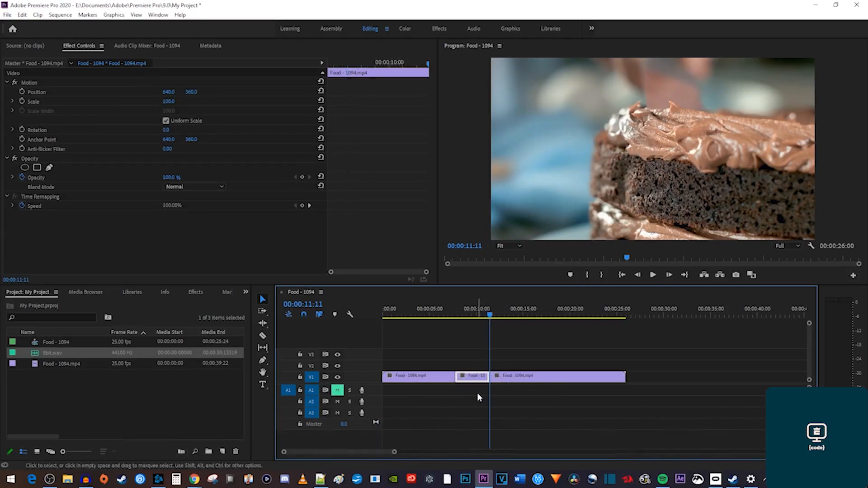
pyautogui.moveTo(61, 353); pyautogui.dragTo(372, 396)
# Cut both video and music at 16:20 with Ctrl+K.
pyautogui.click(535, 324)
pyautogui.click(541, 316)
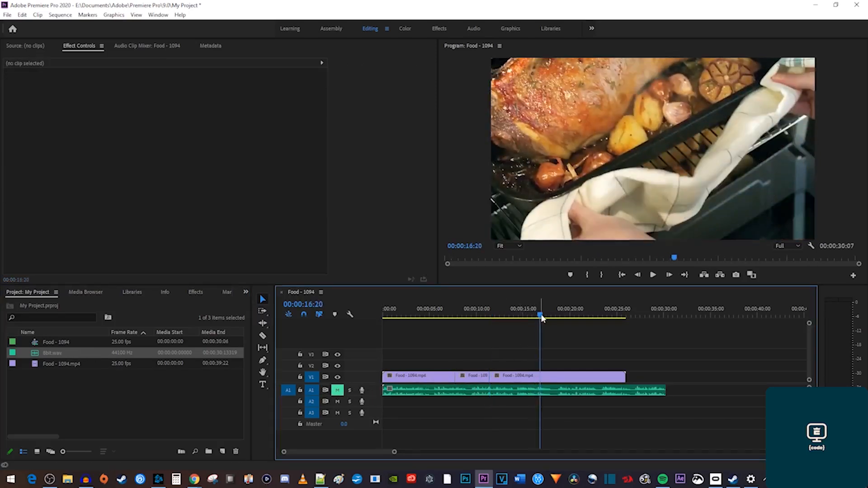
pyautogui.hotkey('ctrl', 'k')
# Untarget audio tracks A1–A3 and split only the video at 20:10.
pyautogui.moveTo(542, 318); pyautogui.dragTo(553, 313)
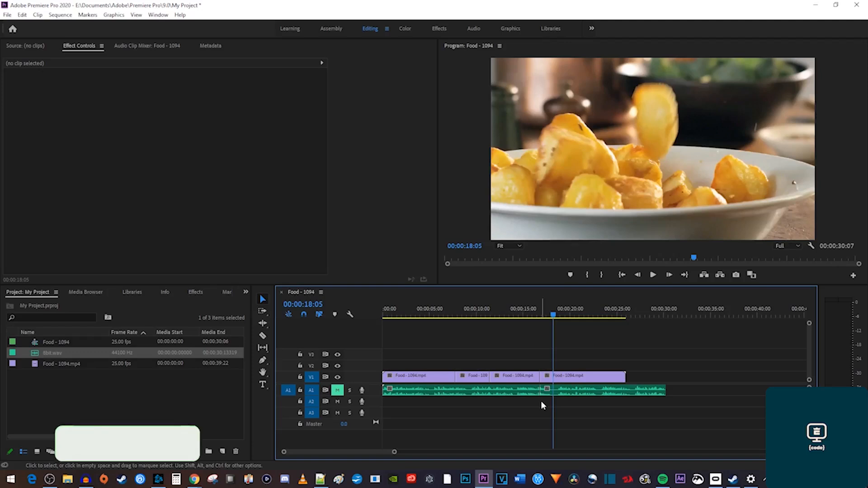
pyautogui.click(311, 389)
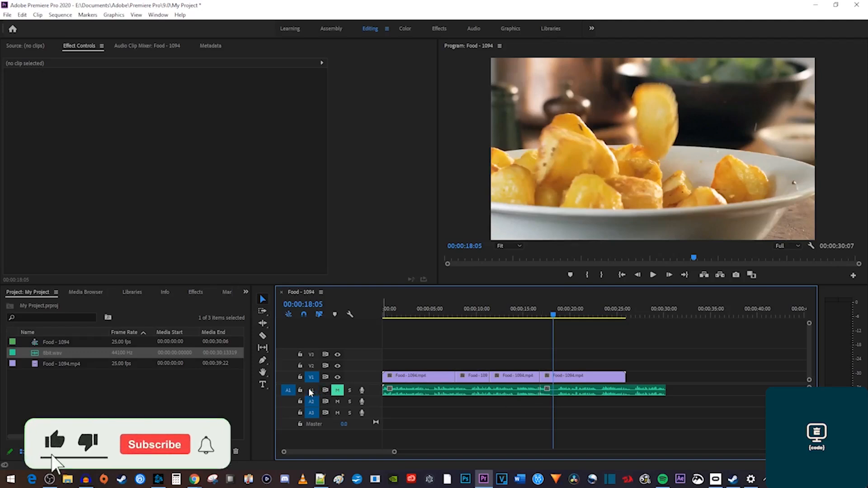
pyautogui.click(311, 412)
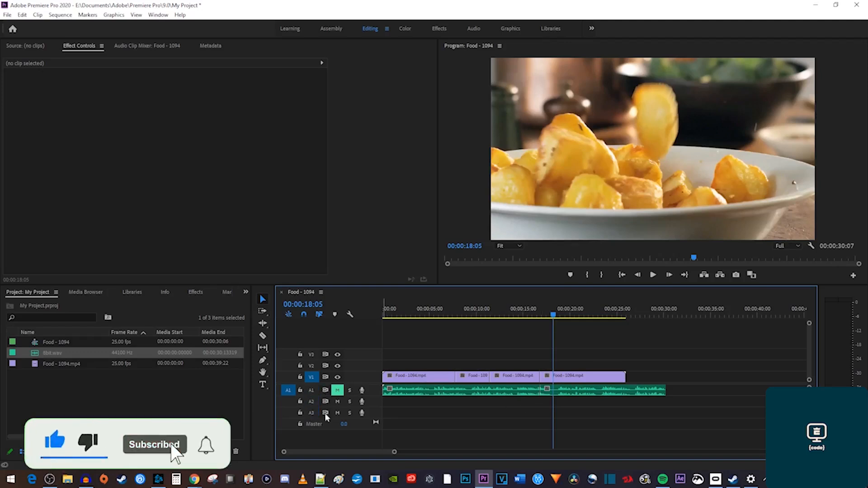
pyautogui.moveTo(552, 315); pyautogui.dragTo(574, 320)
pyautogui.hotkey('ctrl', 'k')
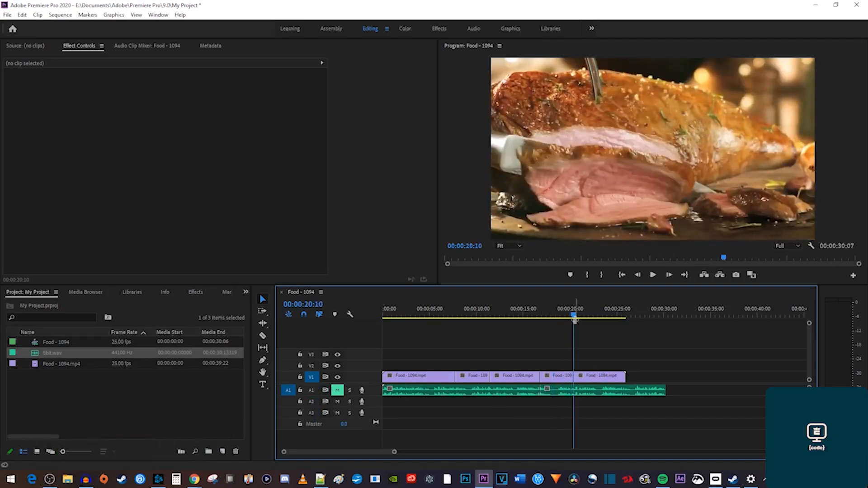
pyautogui.click(585, 316)
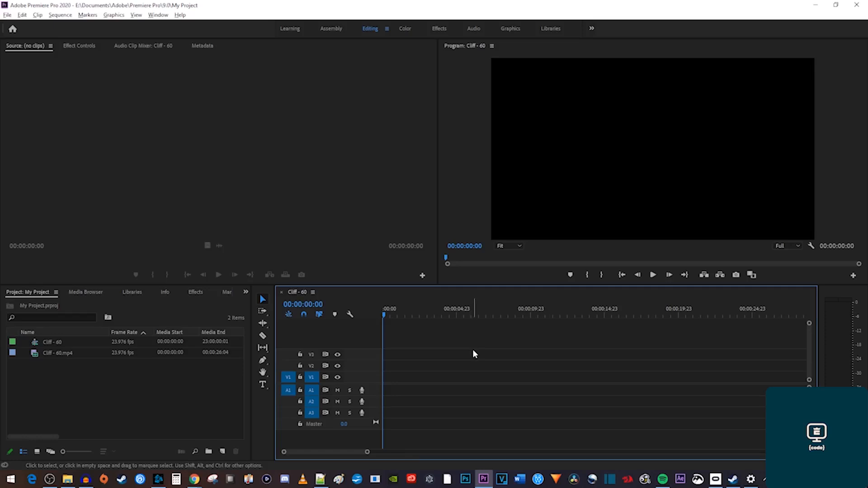
# Load Cliff - 60.mp4 into the Source monitor, scrub through it, and return to its first frame.
pyautogui.doubleClick(66, 352)
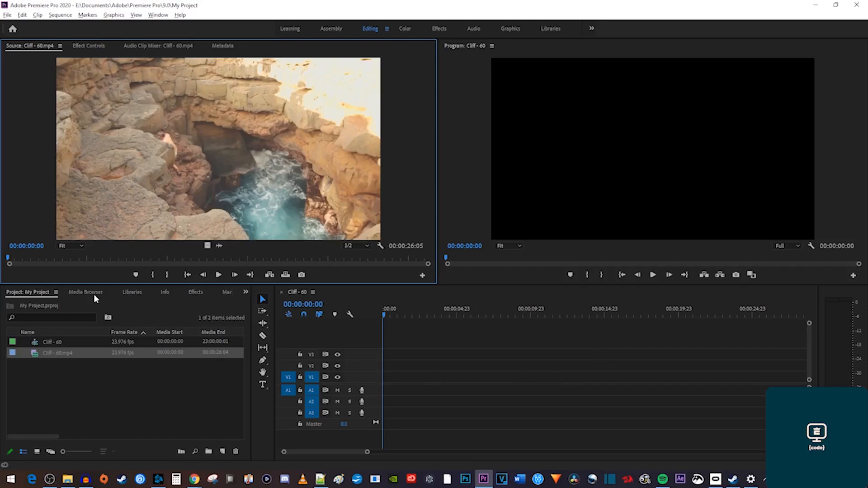
pyautogui.moveTo(20, 256); pyautogui.dragTo(342, 243)
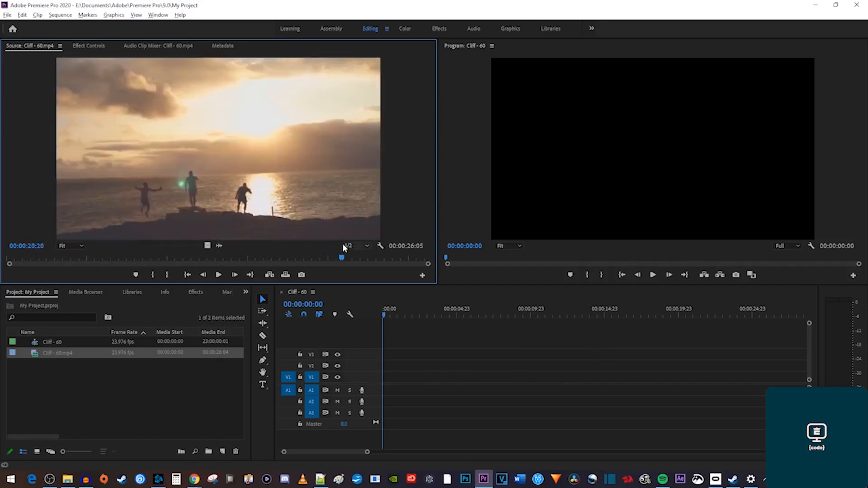
pyautogui.press('Home')
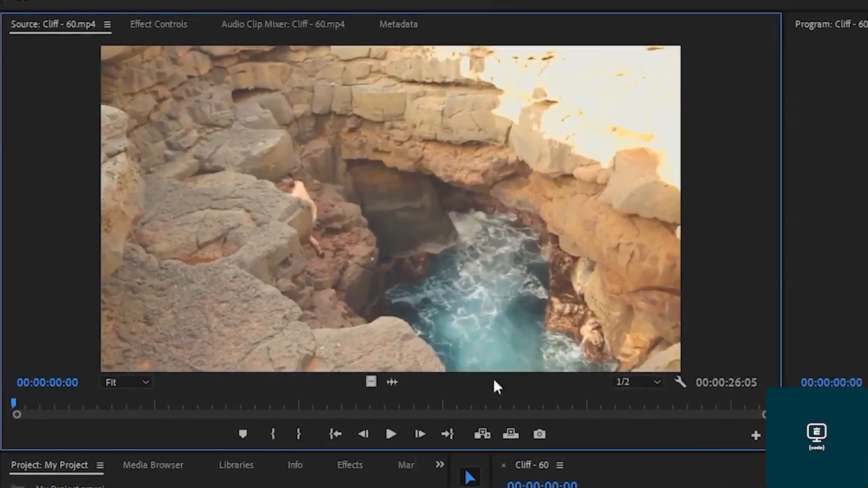
# Mark the cliff footage from 4:06 to 12:00, drag it into the sequence, and play it.
pyautogui.click(58, 403)
pyautogui.moveTo(58, 404); pyautogui.dragTo(117, 409)
pyautogui.moveTo(133, 404); pyautogui.dragTo(134, 405)
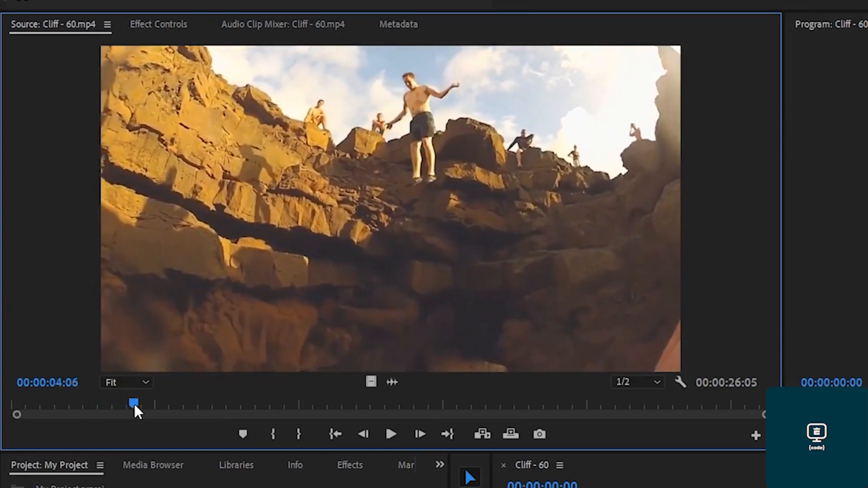
pyautogui.click(274, 430)
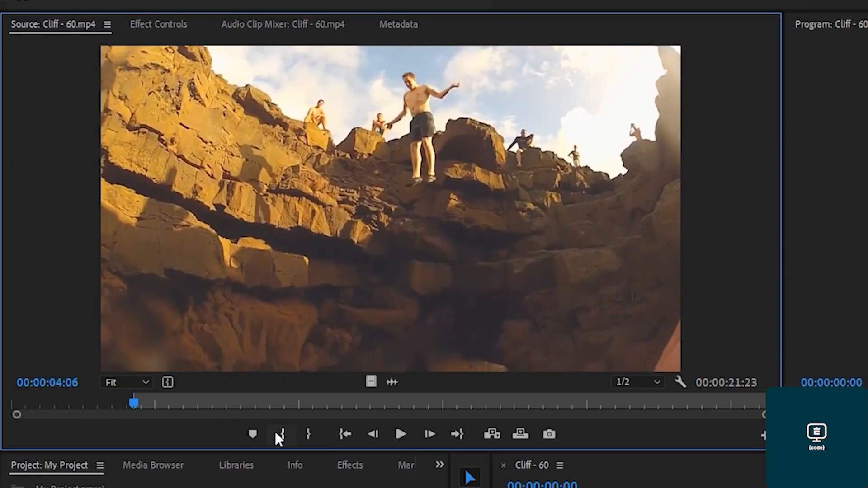
pyautogui.moveTo(302, 401); pyautogui.dragTo(359, 405)
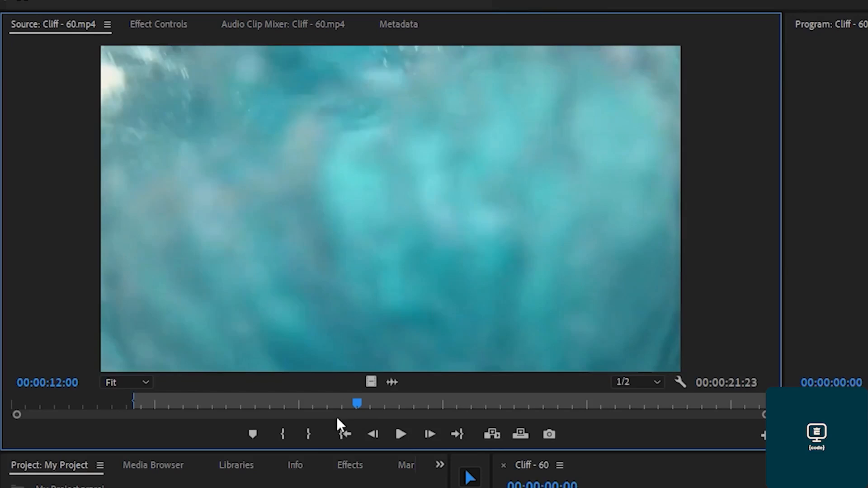
pyautogui.click(308, 434)
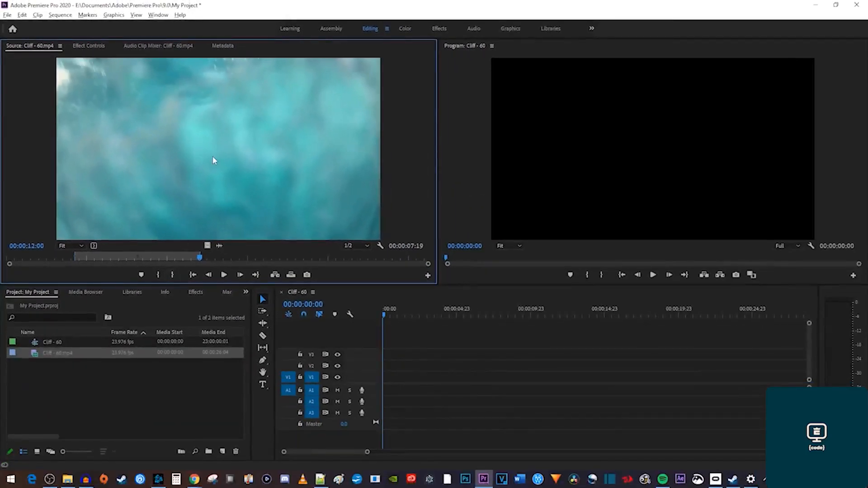
pyautogui.moveTo(213, 158); pyautogui.dragTo(381, 384)
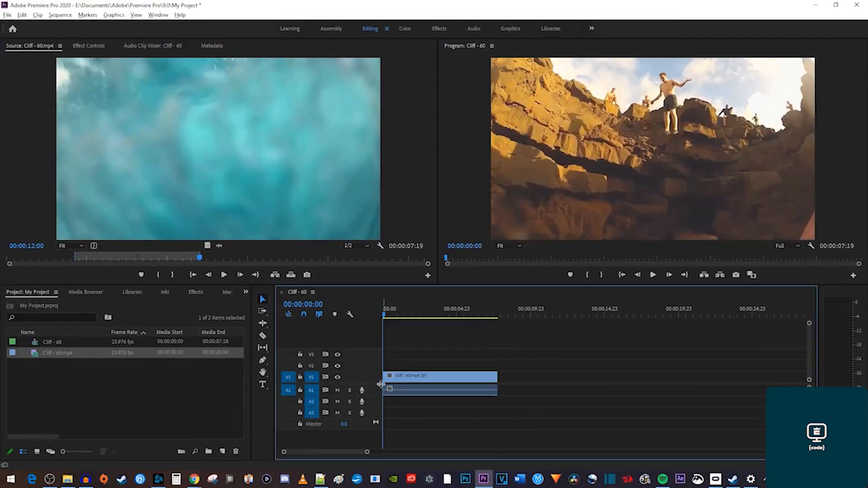
pyautogui.press('space')
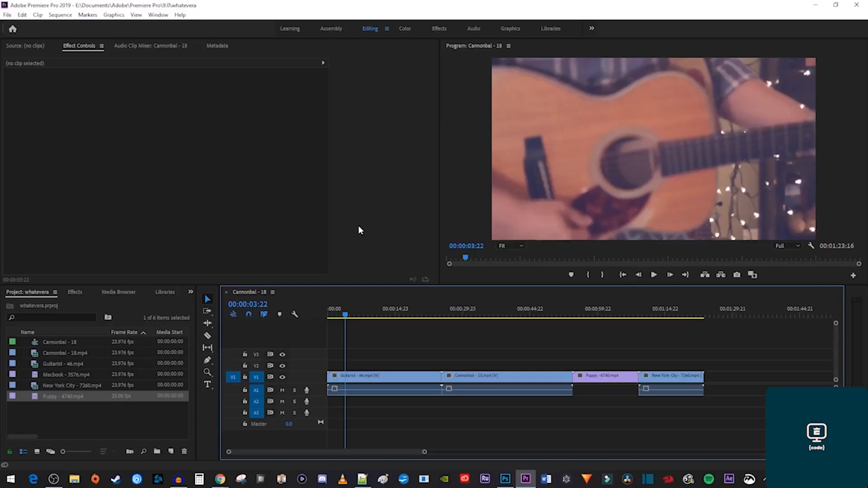
# Check the Q and W bindings in Edit > Keyboard Shortcuts, then close the dialog.
pyautogui.click(28, 16)
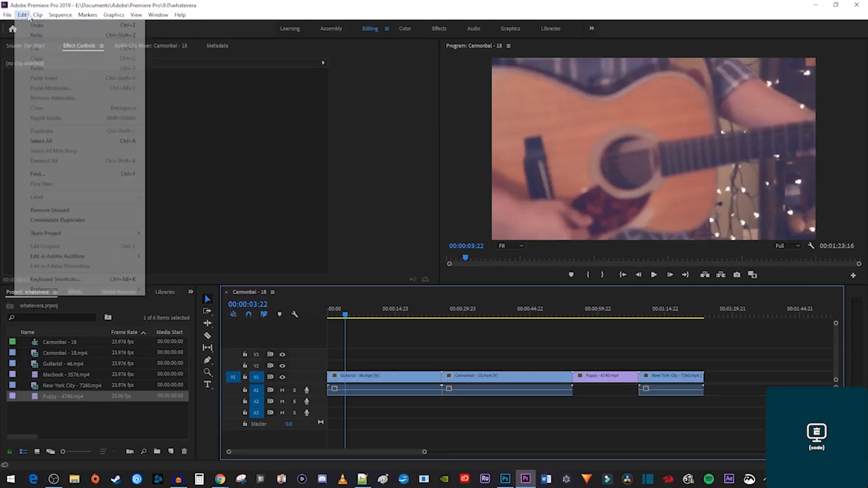
pyautogui.click(87, 280)
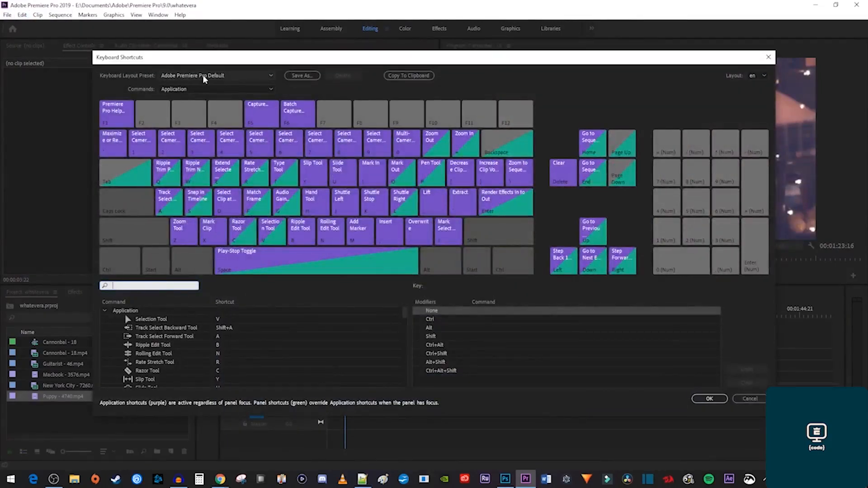
pyautogui.click(175, 179)
pyautogui.click(191, 178)
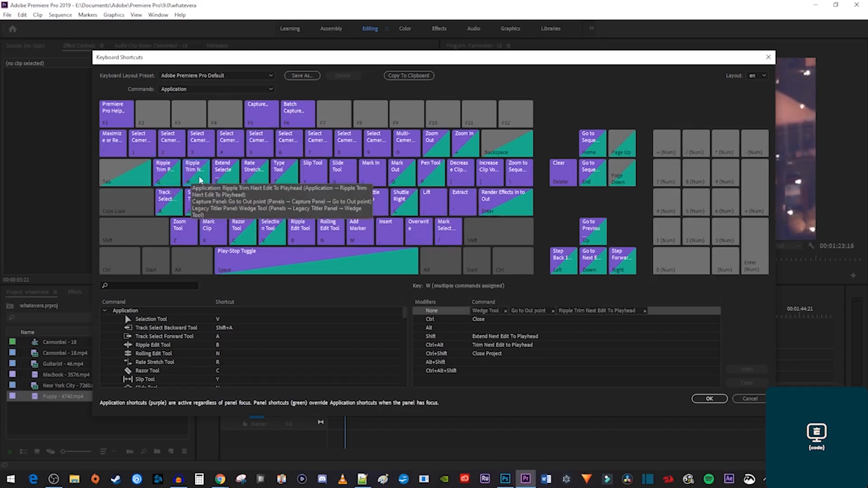
pyautogui.click(695, 400)
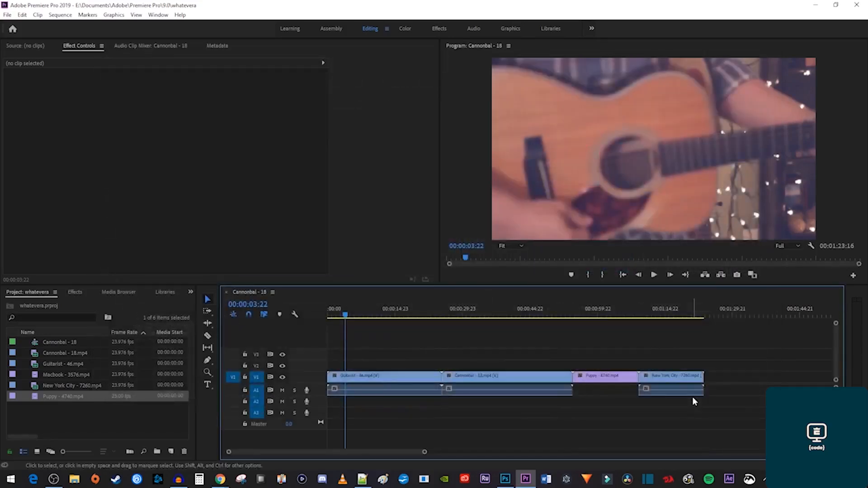
# Trim New York City's end at 1:20:17 and ripple-trim Guitarist to span 2:17–18:19.
pyautogui.moveTo(685, 312); pyautogui.dragTo(691, 314)
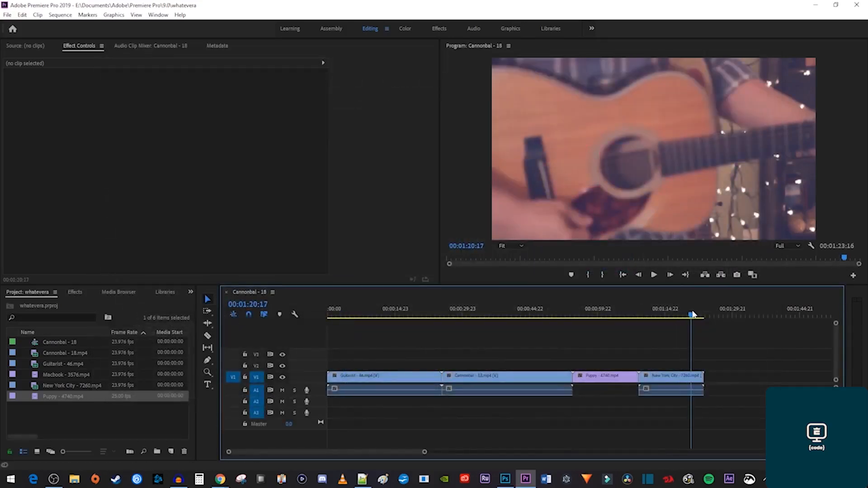
pyautogui.press('w')
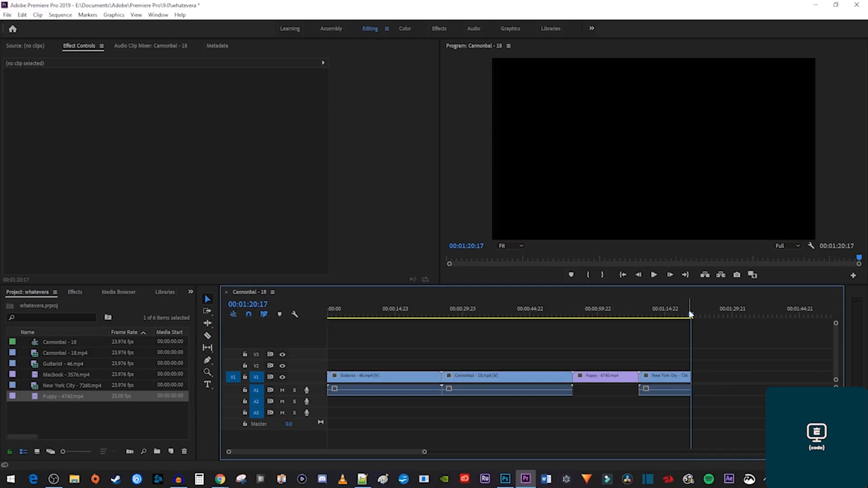
pyautogui.click(341, 311)
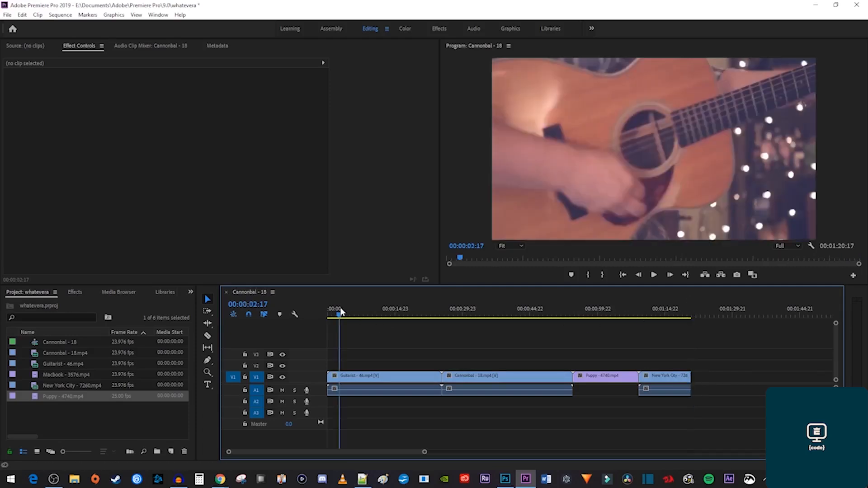
pyautogui.press('q')
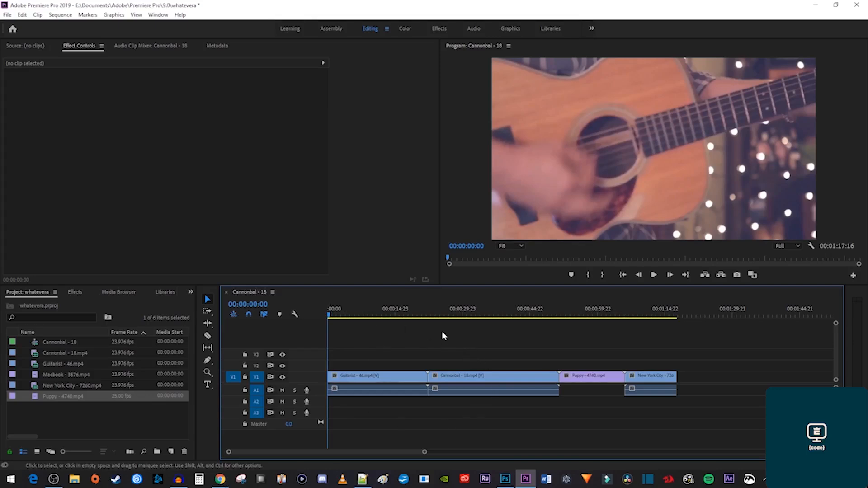
pyautogui.click(413, 311)
pyautogui.press('w')
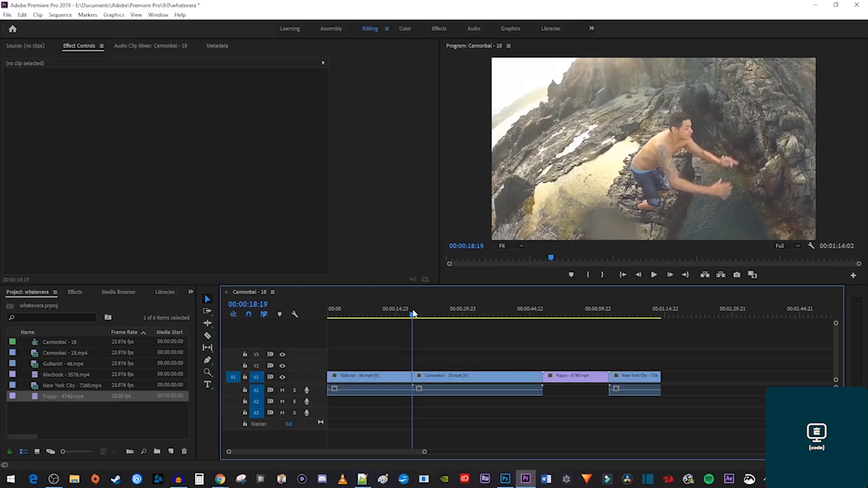
pyautogui.hotkey('ctrl', 'alt', 'k')
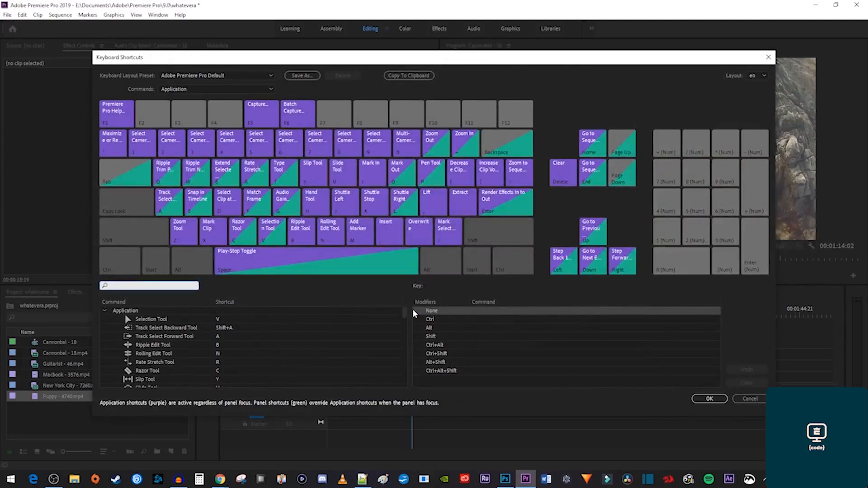
# Search 'delete' and add Z as a shortcut for Clear and Shift+Z for Ripple Delete.
pyautogui.write('delete')
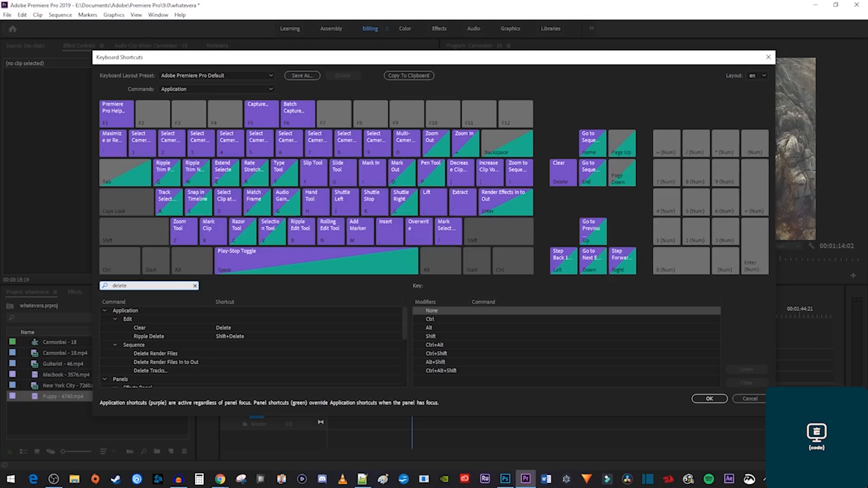
pyautogui.click(143, 331)
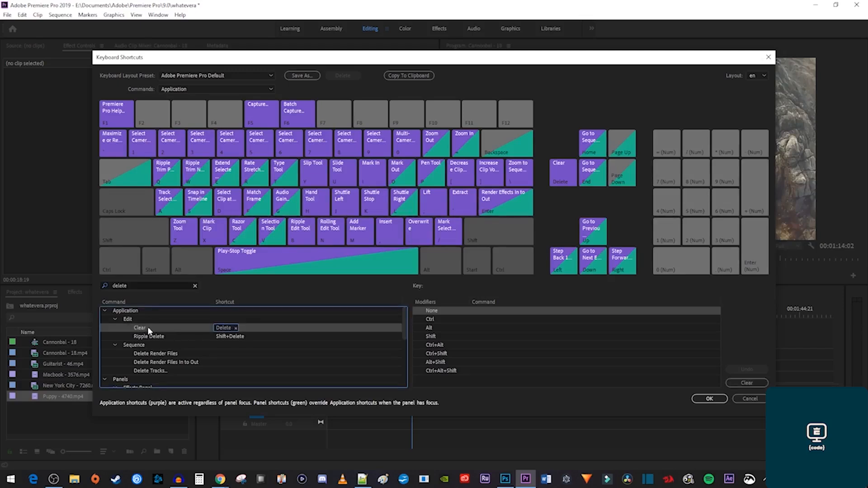
pyautogui.click(243, 327)
pyautogui.press('z')
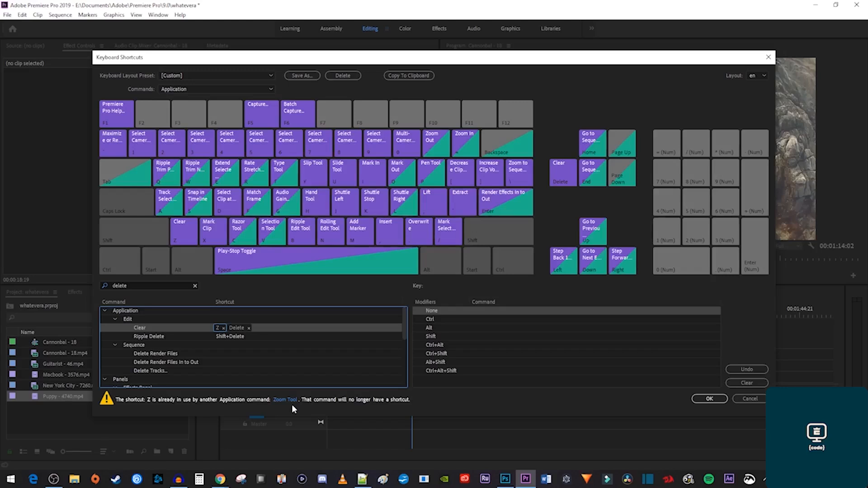
pyautogui.click(255, 337)
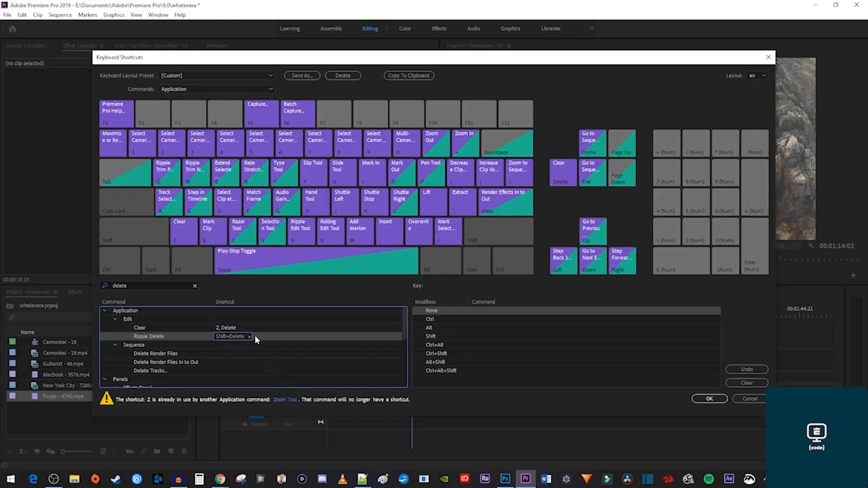
pyautogui.click(257, 337)
pyautogui.press('shift')
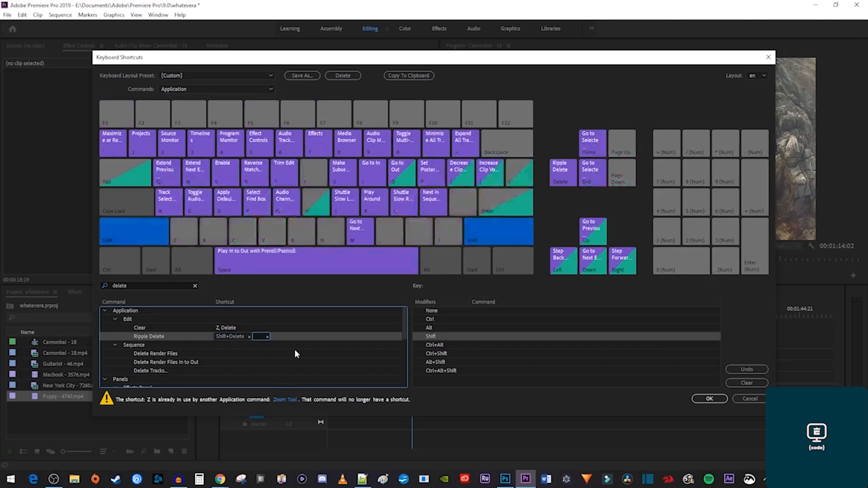
pyautogui.hotkey('shift', 'z')
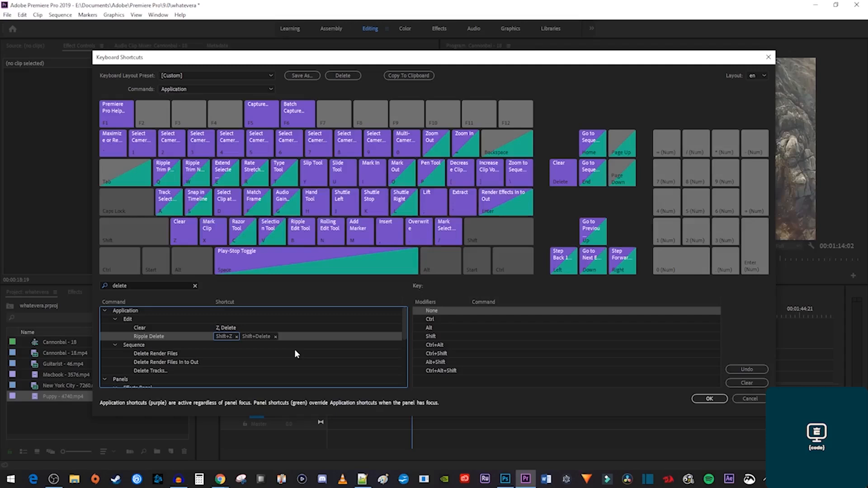
# Add X as a shortcut for Add Edit and confirm the shortcut changes with OK.
pyautogui.doubleClick(161, 286)
pyautogui.write('ad')
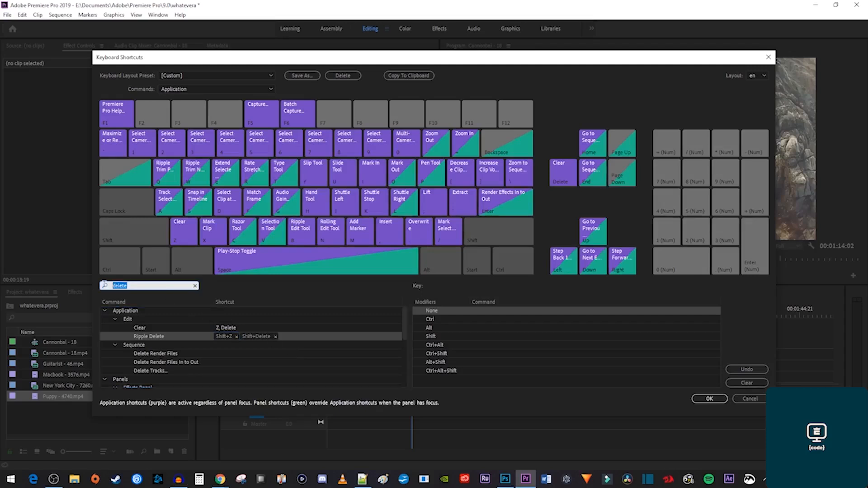
pyautogui.write('d edit')
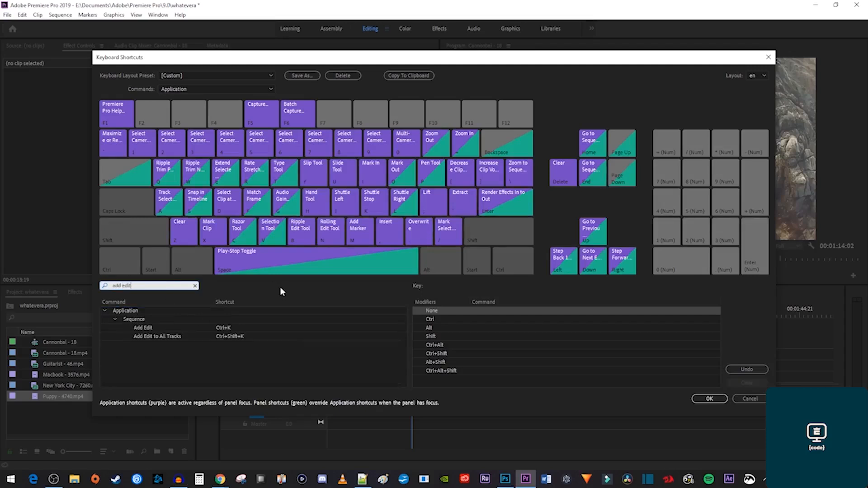
pyautogui.click(144, 328)
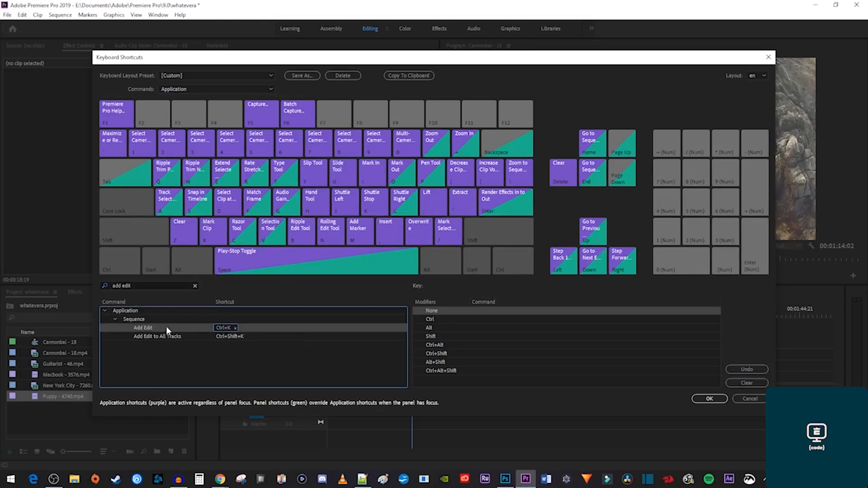
pyautogui.click(245, 328)
pyautogui.press('x')
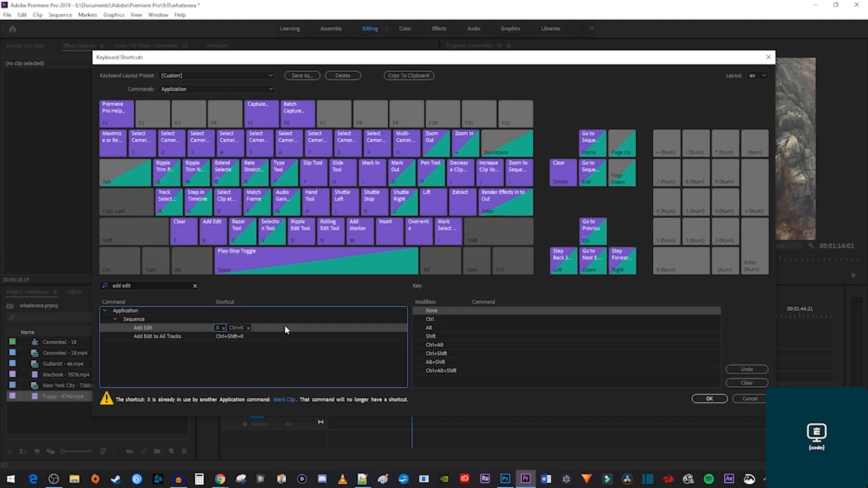
pyautogui.click(705, 399)
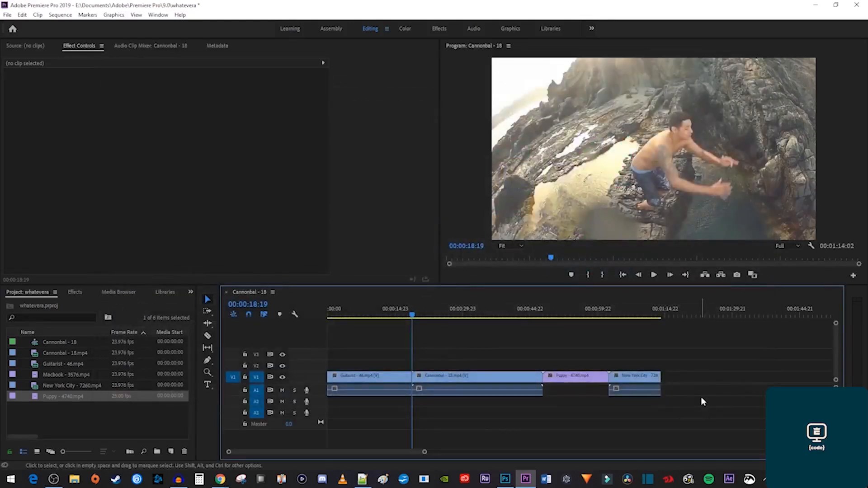
# Delete the New York City clip, then ripple-delete the Cannonbal - 18 clip.
pyautogui.click(647, 378)
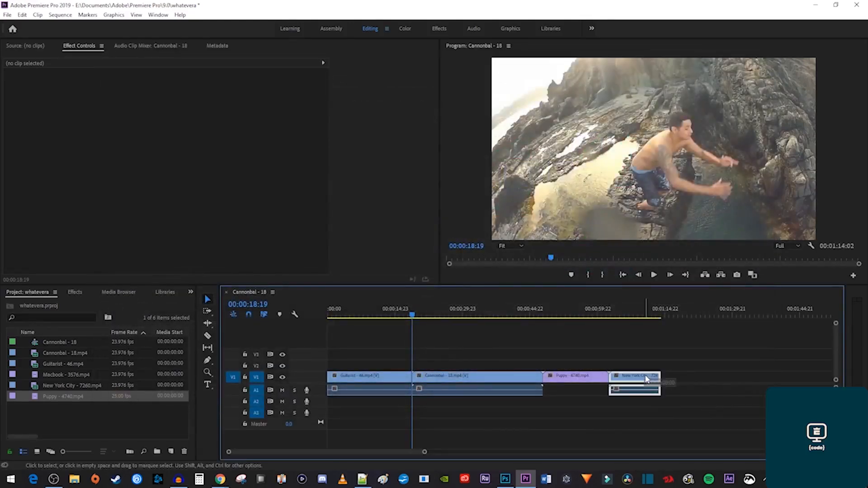
pyautogui.press('Delete')
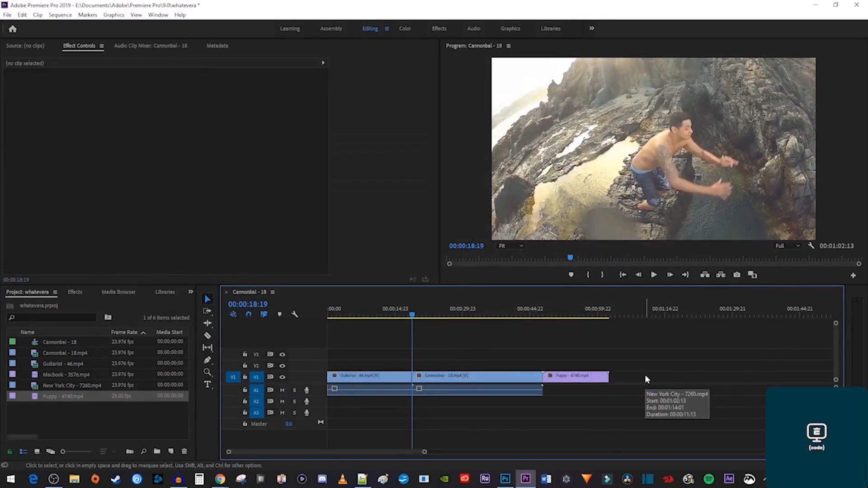
pyautogui.click(500, 379)
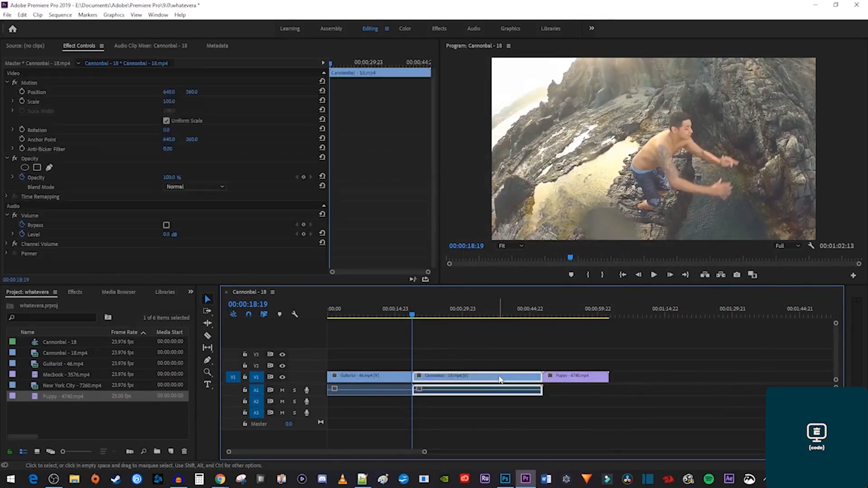
pyautogui.hotkey('shift', 'Delete')
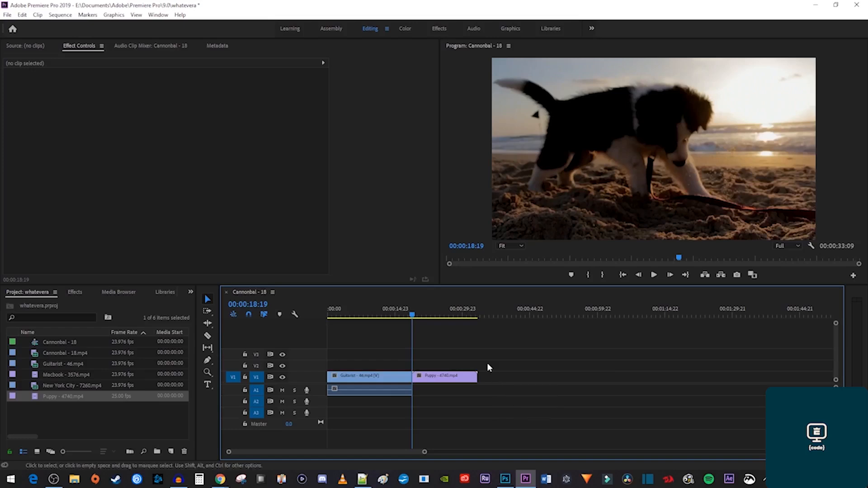
# Split the Guitarist clip at 12:11, then untarget A1 and split only its video at 5:13.
pyautogui.click(384, 315)
pyautogui.hotkey('ctrl', 'k')
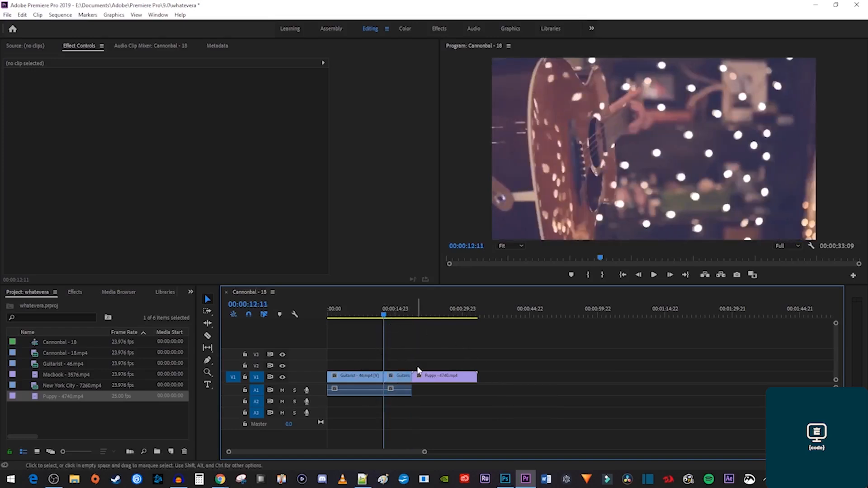
pyautogui.click(421, 315)
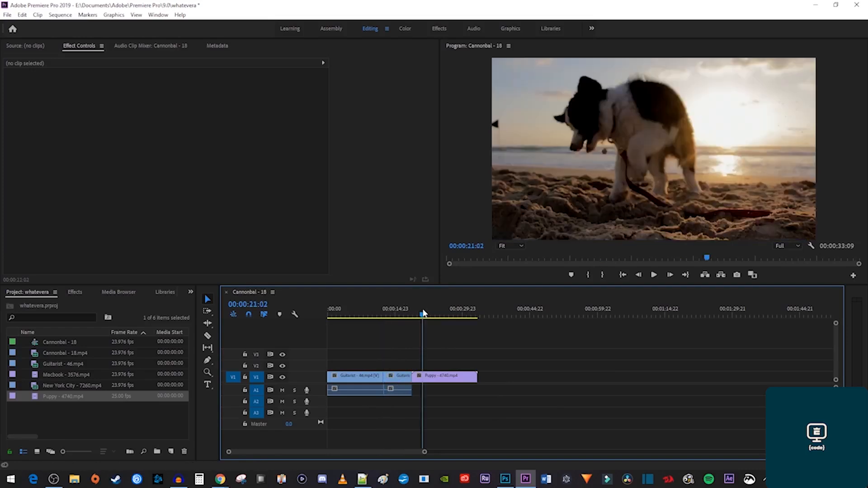
pyautogui.click(256, 391)
pyautogui.click(353, 314)
pyautogui.hotkey('ctrl', 'k')
pyautogui.moveTo(353, 314); pyautogui.dragTo(370, 315)
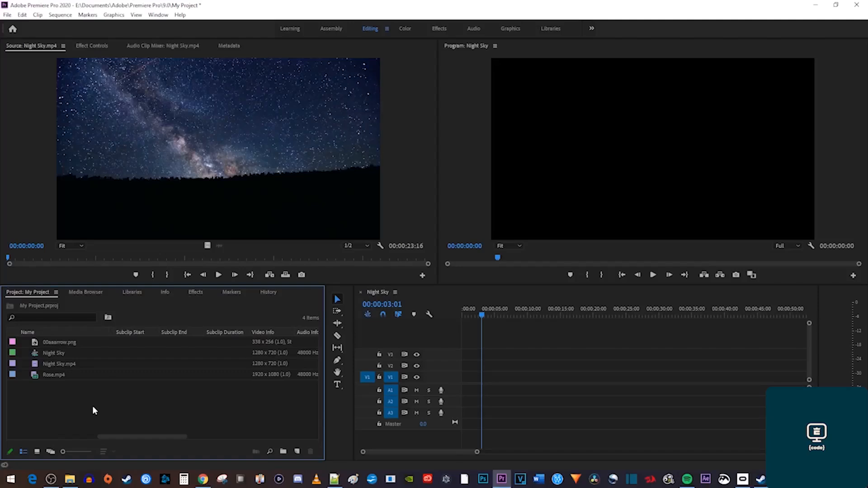
# Load Rose.mp4 in the source viewer and unpatch its audio from track A1.
pyautogui.click(63, 366)
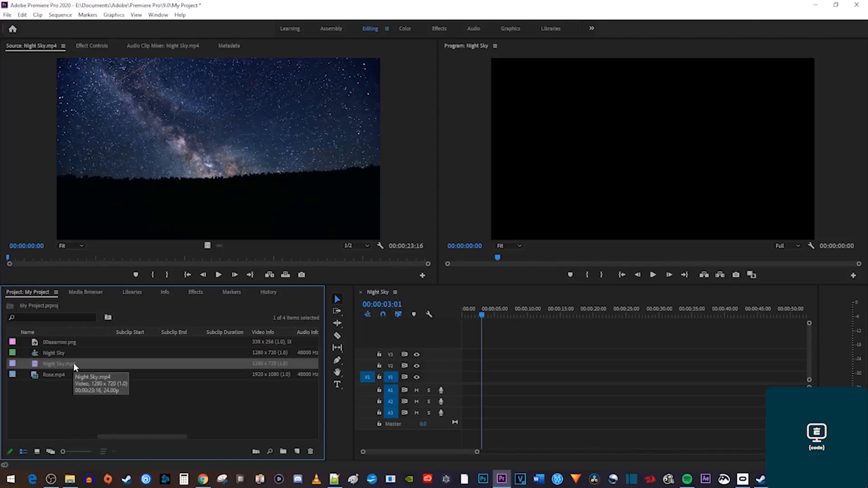
pyautogui.doubleClick(59, 343)
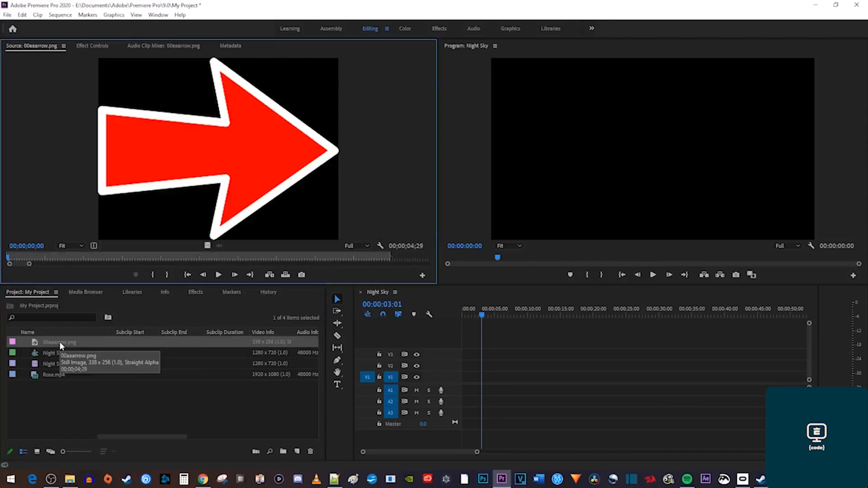
pyautogui.doubleClick(61, 373)
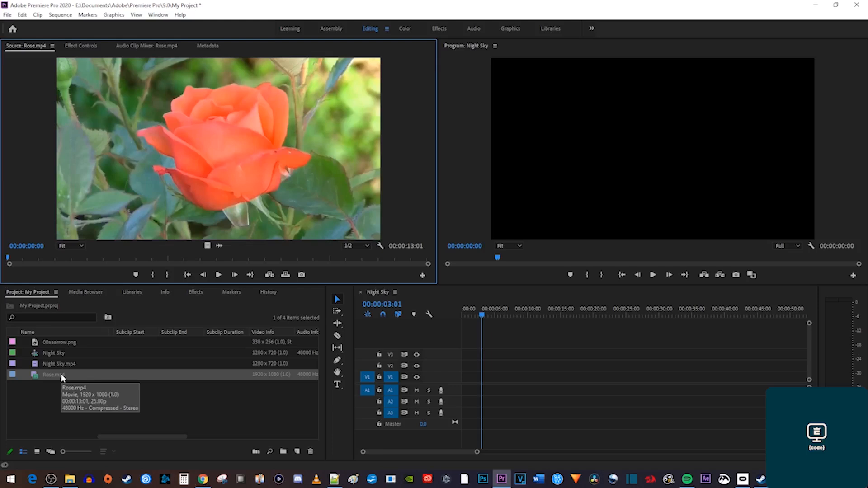
pyautogui.click(361, 392)
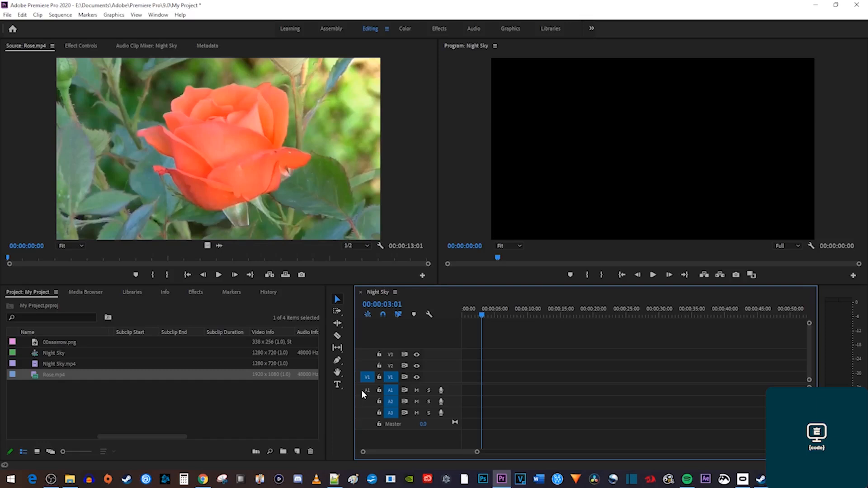
# Place Night Sky.mp4 on V1 and Rose.mp4 on V2, shifted about six seconds later.
pyautogui.moveTo(60, 365); pyautogui.dragTo(446, 376)
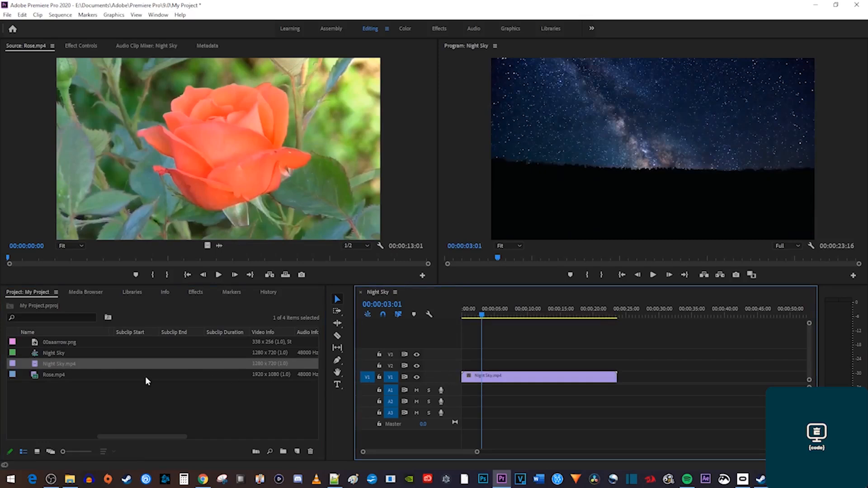
pyautogui.moveTo(55, 376); pyautogui.dragTo(433, 368)
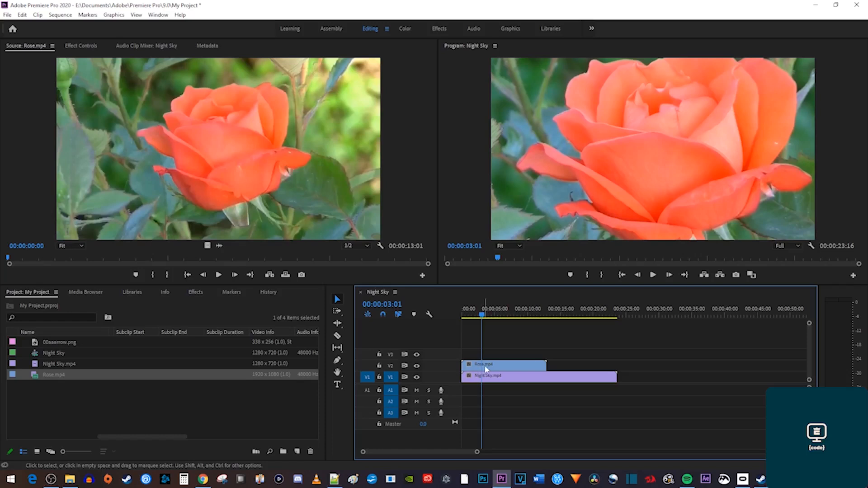
pyautogui.moveTo(487, 365); pyautogui.dragTo(526, 370)
# Trim Rose's end near 00:00:08:03, preview the overlap, and select the Rose clip.
pyautogui.click(515, 306)
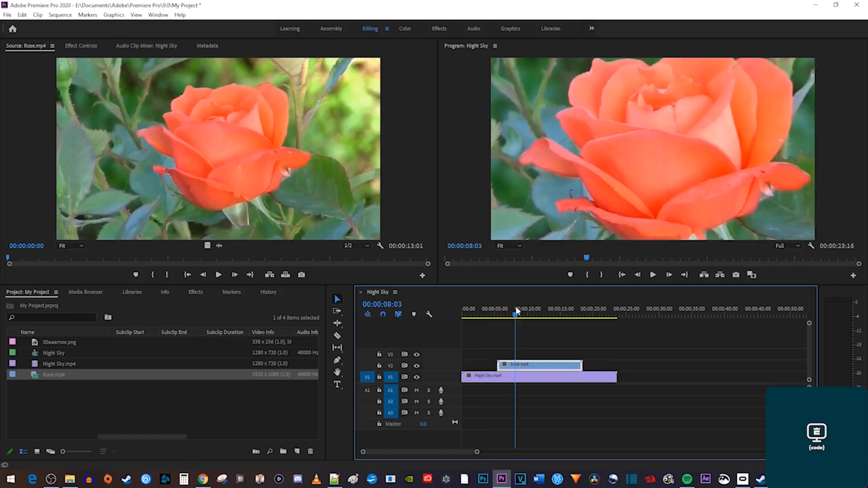
pyautogui.moveTo(578, 363); pyautogui.dragTo(564, 363)
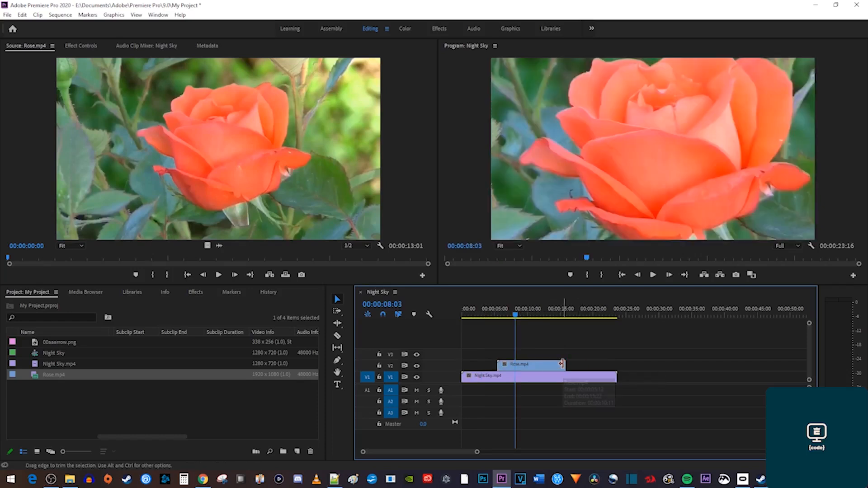
pyautogui.moveTo(491, 312); pyautogui.dragTo(520, 314)
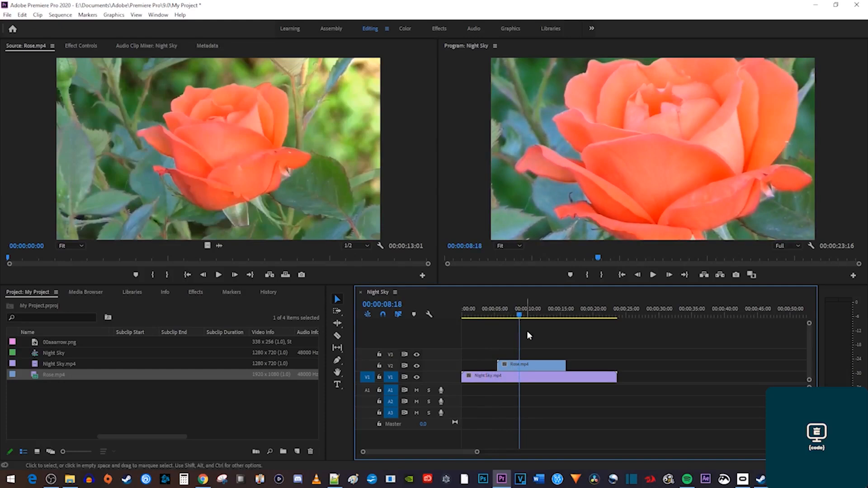
pyautogui.click(541, 369)
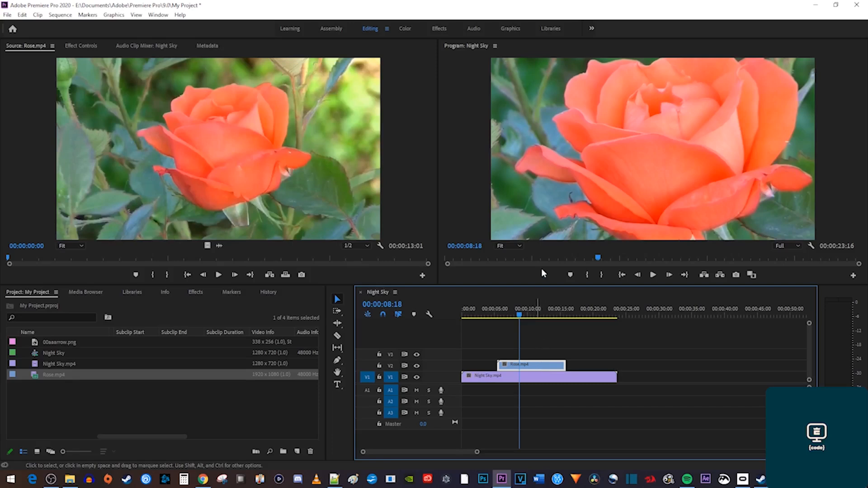
pyautogui.click(548, 200)
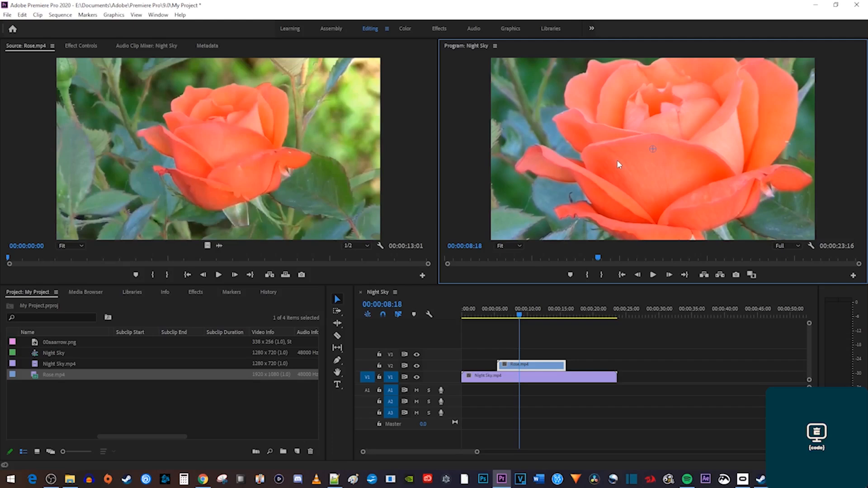
# Scale Rose to frame size, shrink it into the lower-left corner, and put 00aaarrow.png on V3.
pyautogui.rightClick(529, 367)
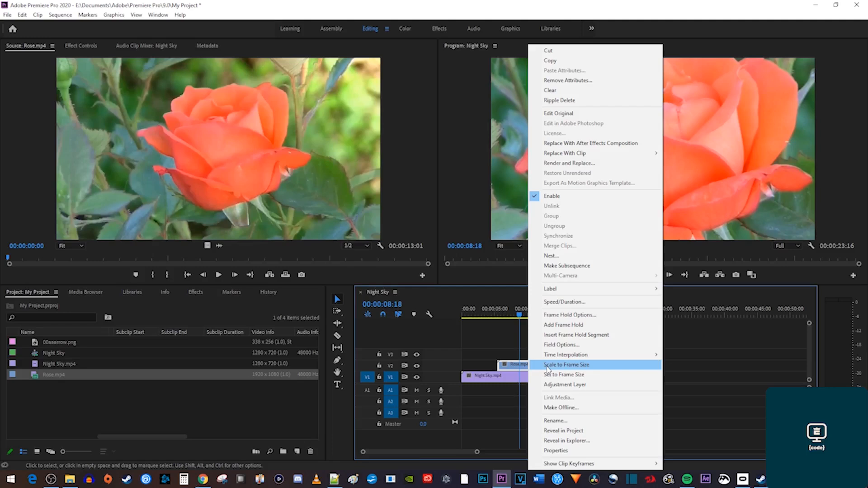
pyautogui.click(548, 365)
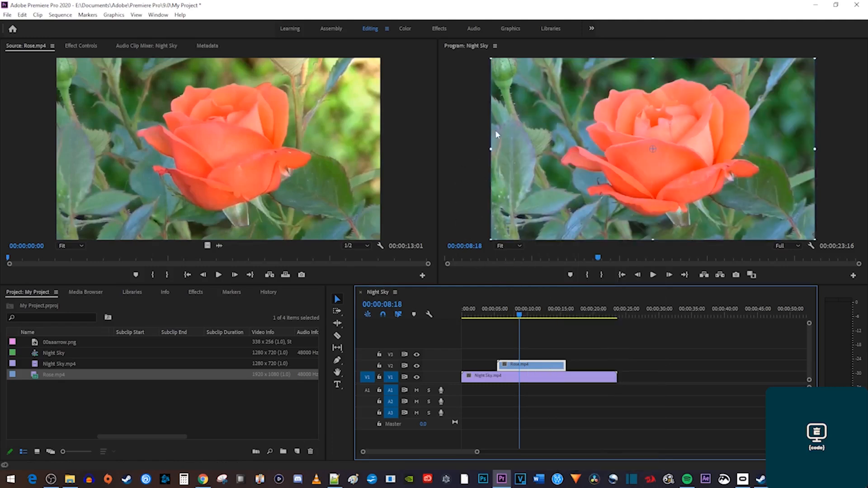
pyautogui.moveTo(491, 150); pyautogui.dragTo(589, 153)
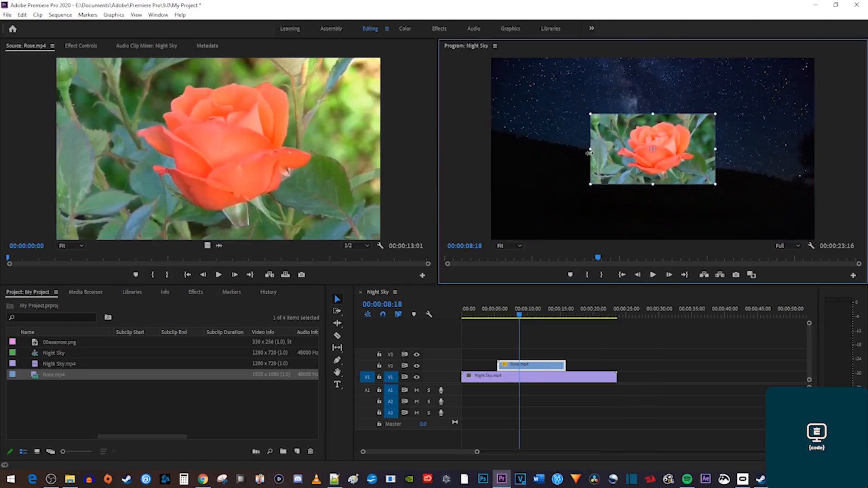
pyautogui.moveTo(617, 135); pyautogui.dragTo(509, 191)
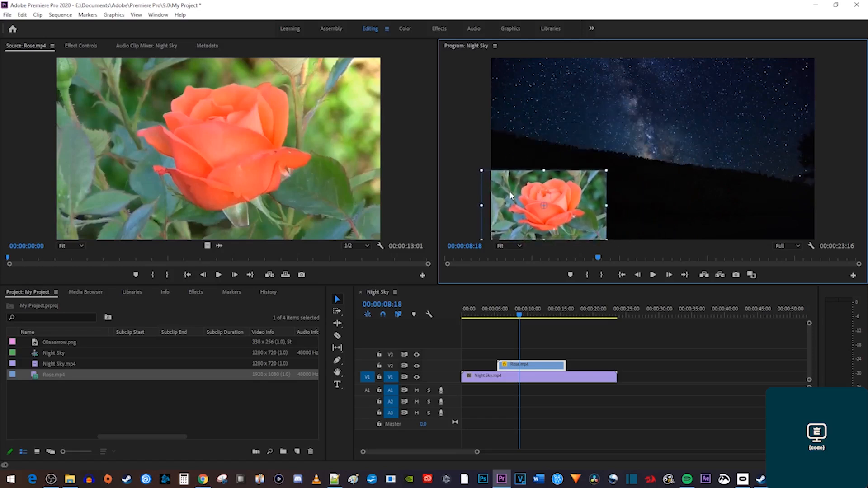
pyautogui.moveTo(492, 313); pyautogui.dragTo(538, 311)
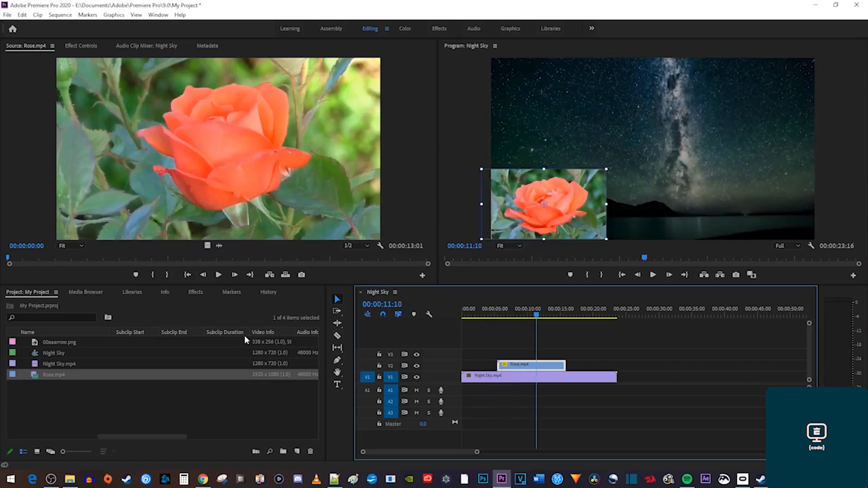
pyautogui.moveTo(64, 338); pyautogui.dragTo(515, 357)
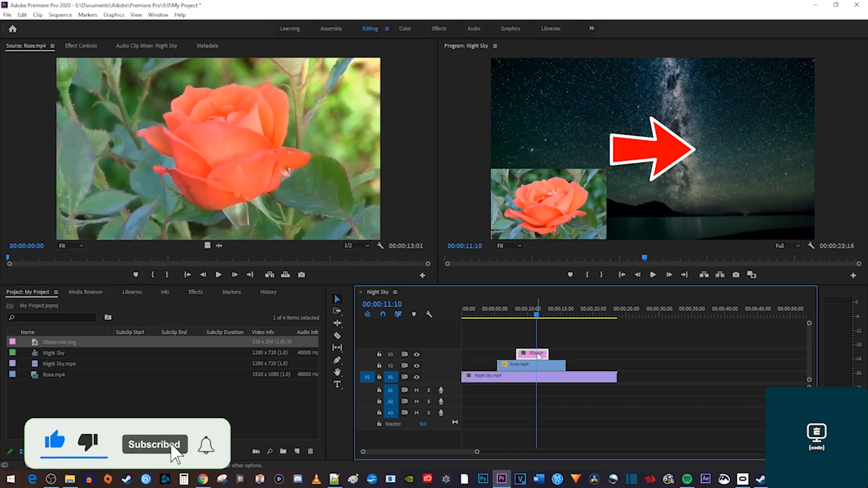
# Move the red arrow up and left in the frame and make it smaller.
pyautogui.click(644, 147)
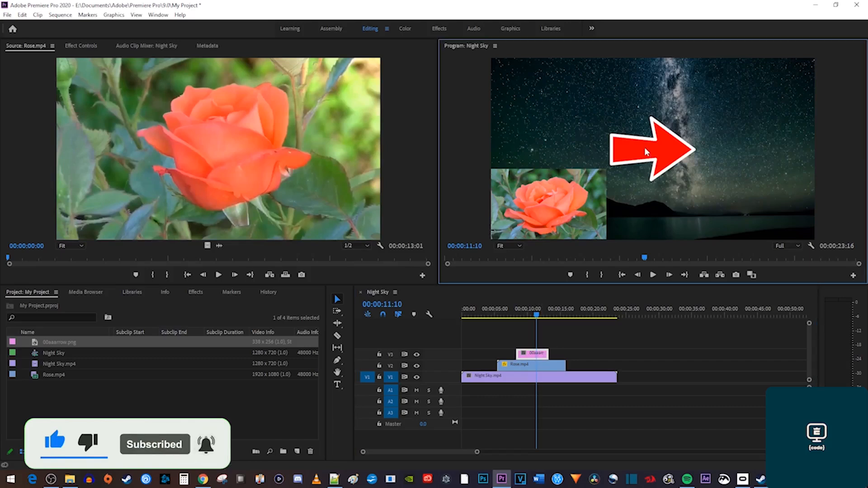
pyautogui.moveTo(644, 147); pyautogui.dragTo(538, 102)
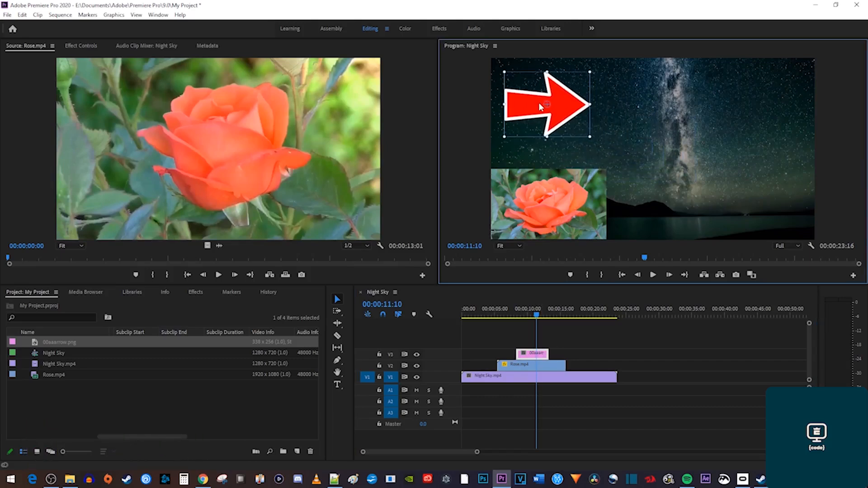
pyautogui.moveTo(592, 136)
pyautogui.mouseDown()
pyautogui.moveTo(561, 123)
pyautogui.moveTo(587, 140)
pyautogui.mouseUp()
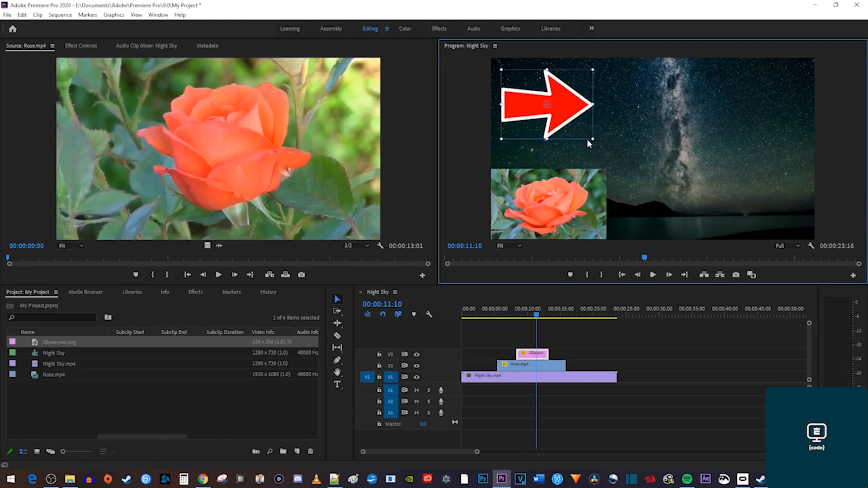
pyautogui.click(647, 117)
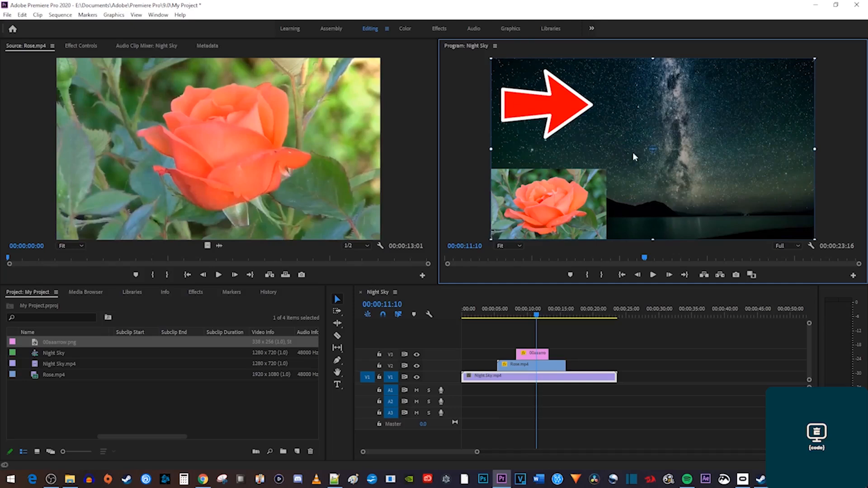
# Rotate the arrow 90° clockwise in the Program Monitor.
pyautogui.click(531, 354)
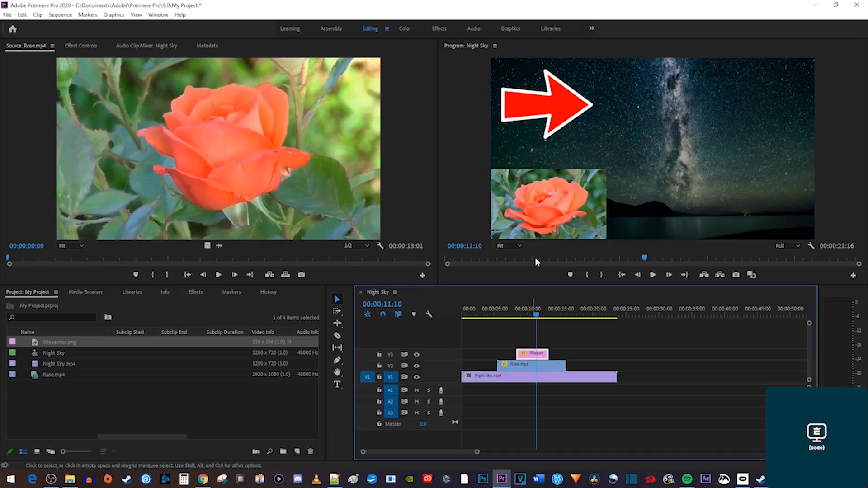
pyautogui.click(559, 112)
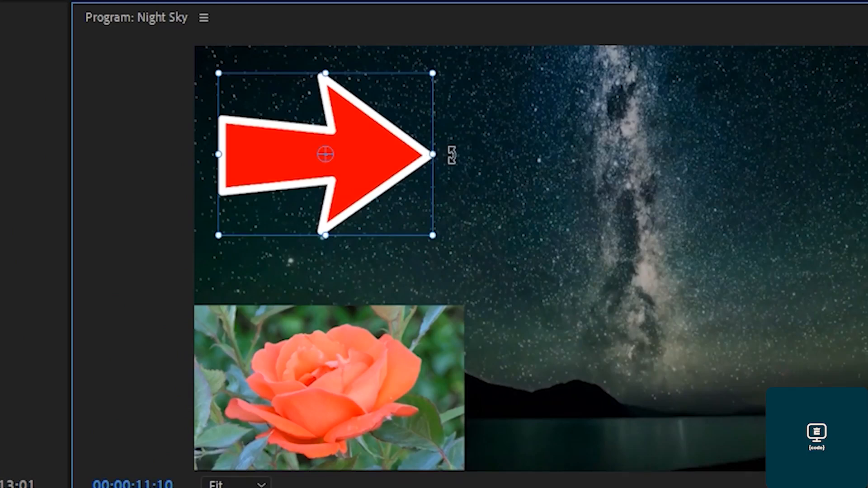
pyautogui.moveTo(451, 155); pyautogui.dragTo(325, 278)
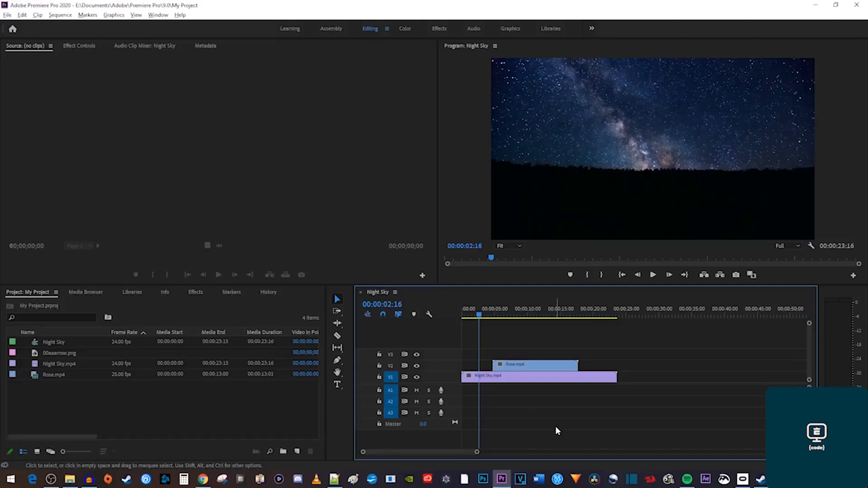
# Play to 00:00:06:15 and show Rose.mp4's Effect Controls (Position 640, 360, Scale 100, Opacity 100%).
pyautogui.press('space')
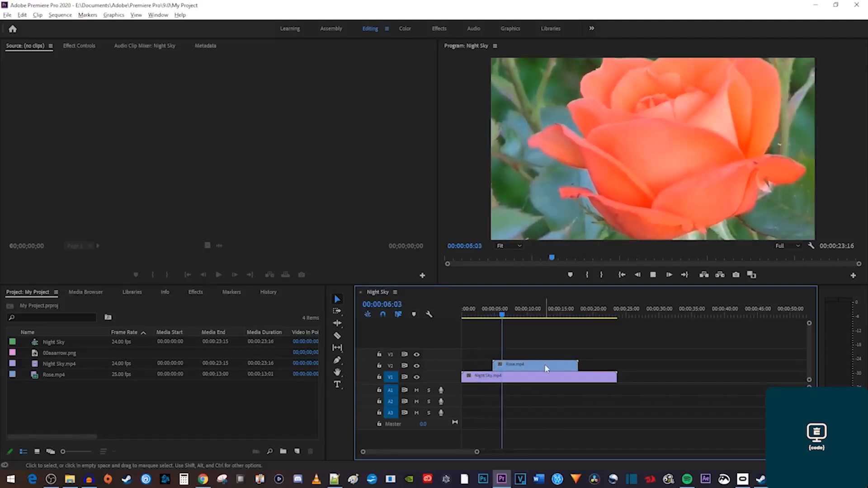
pyautogui.press('space')
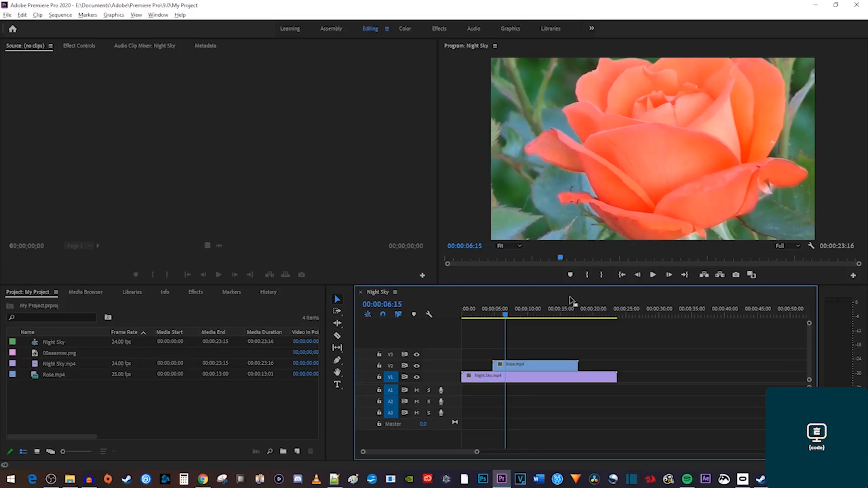
pyautogui.click(538, 367)
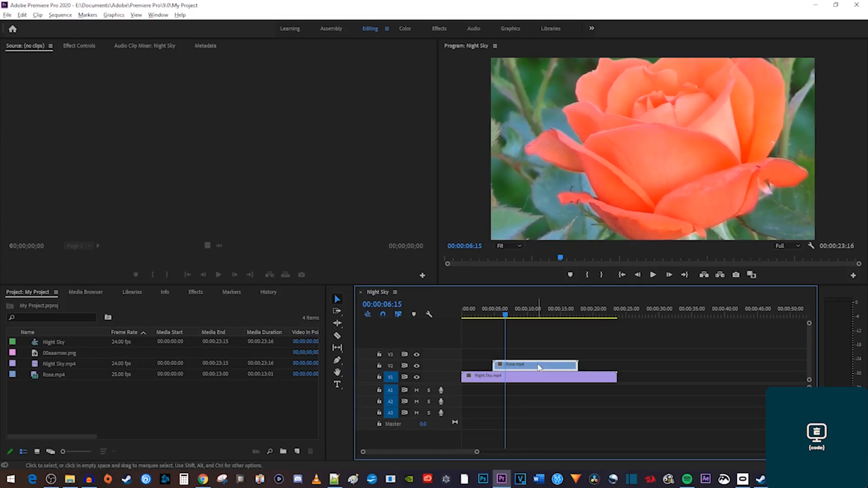
pyautogui.click(79, 48)
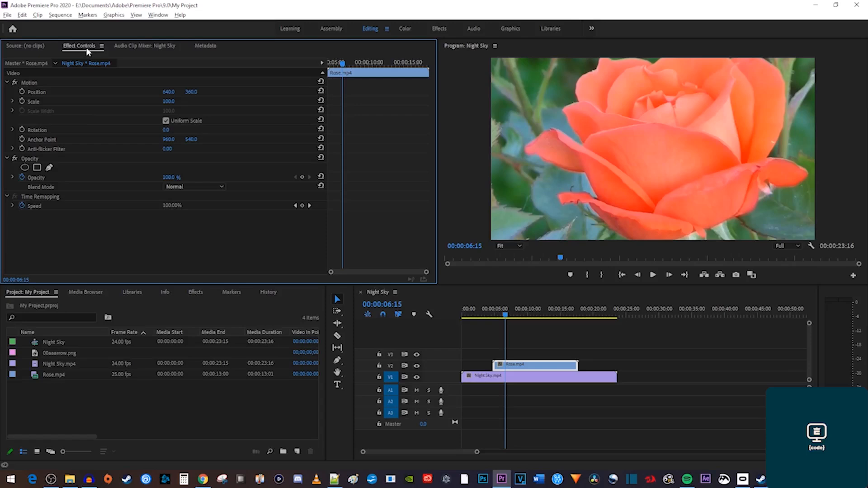
# Review the Position, Scale and Rotation properties, then set Rose's Scale to 30.
pyautogui.click(39, 91)
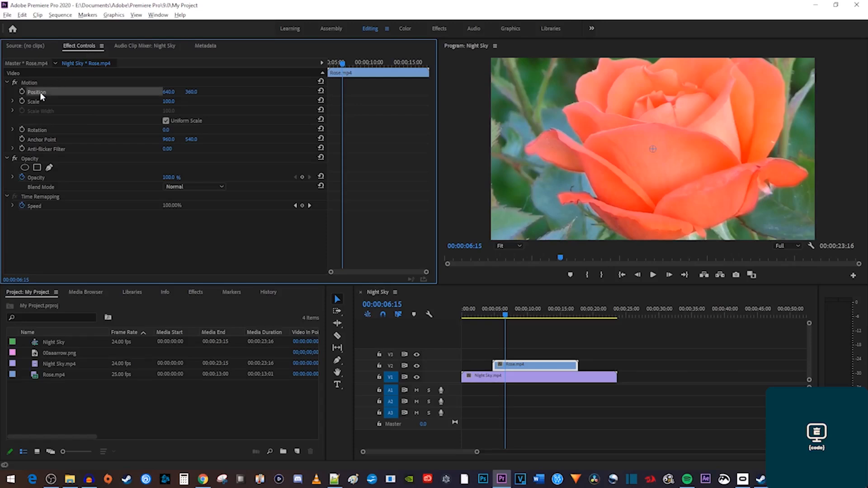
pyautogui.click(37, 101)
pyautogui.click(38, 130)
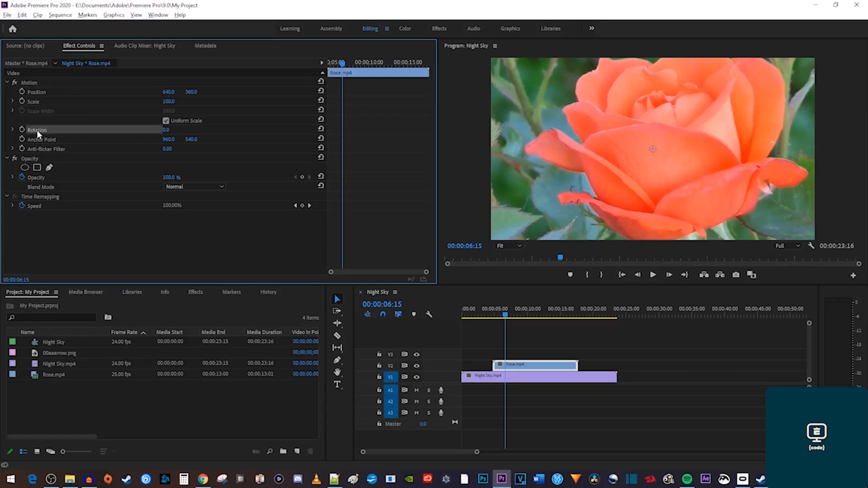
pyautogui.click(37, 102)
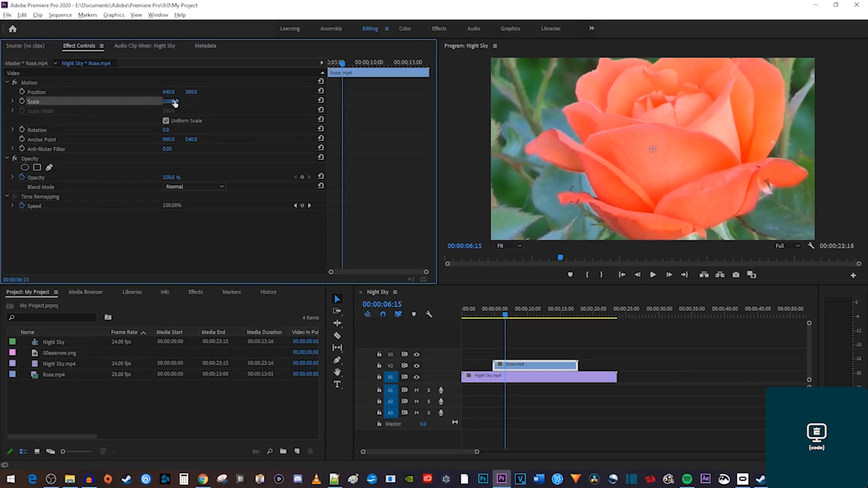
pyautogui.moveTo(174, 103)
pyautogui.mouseDown()
pyautogui.moveTo(165, 102)
pyautogui.moveTo(174, 102)
pyautogui.mouseUp()
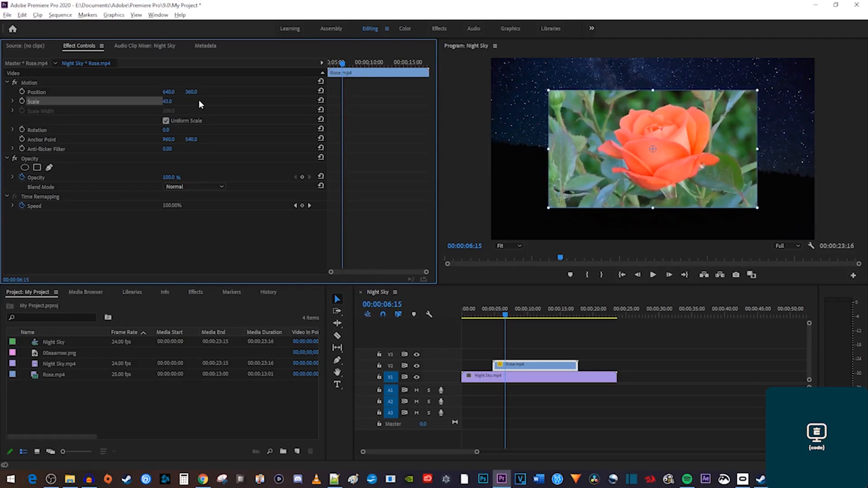
pyautogui.click(168, 101)
pyautogui.write('30')
pyautogui.press('Return')
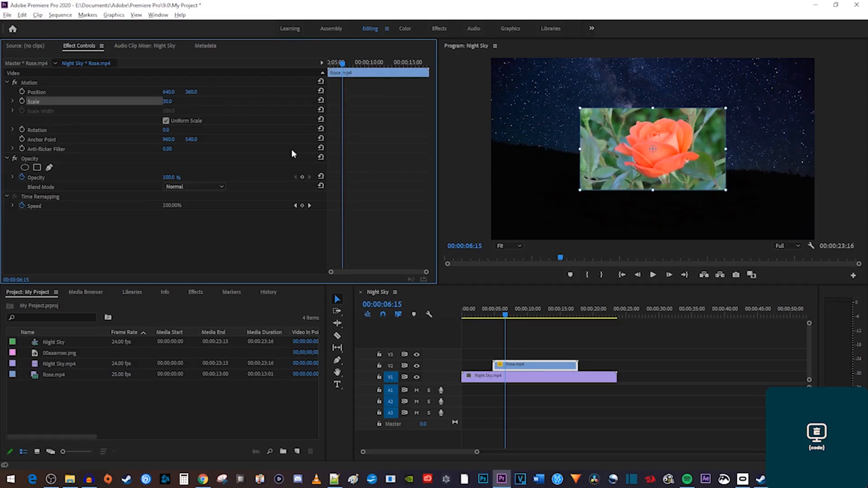
# Turn off uniform scale, set Rose to 48 width by 55 height, and move it to 525, 325.
pyautogui.click(166, 121)
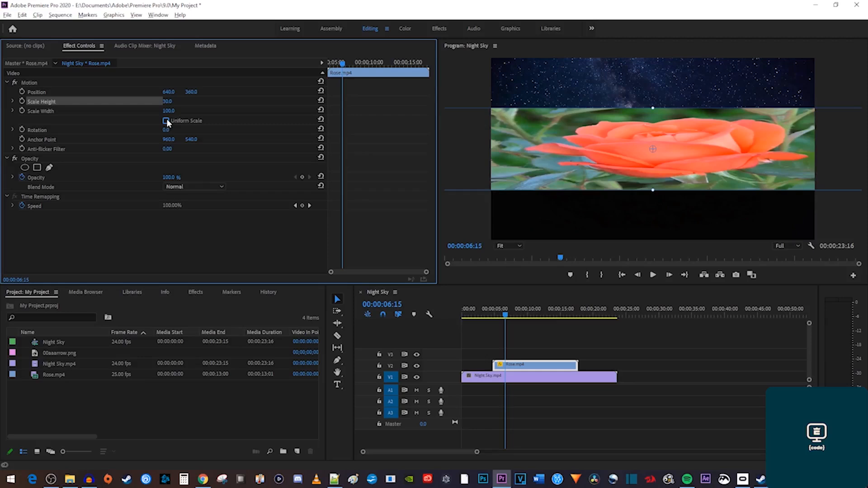
pyautogui.click(45, 110)
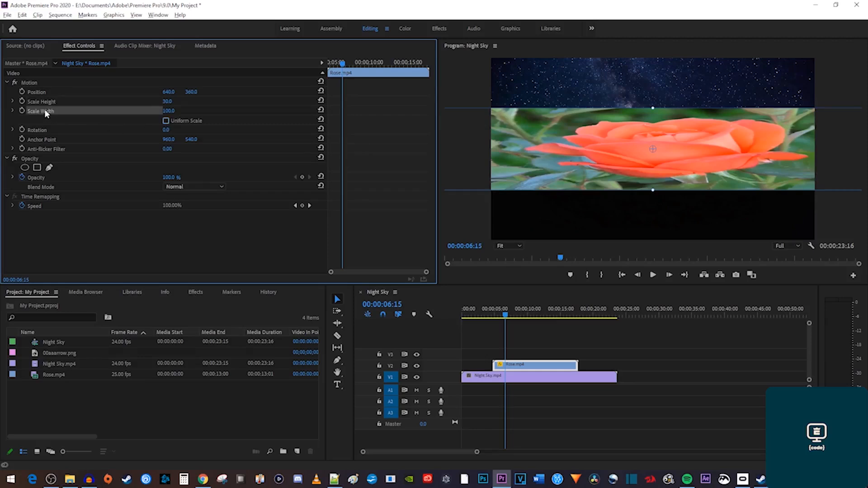
pyautogui.click(50, 99)
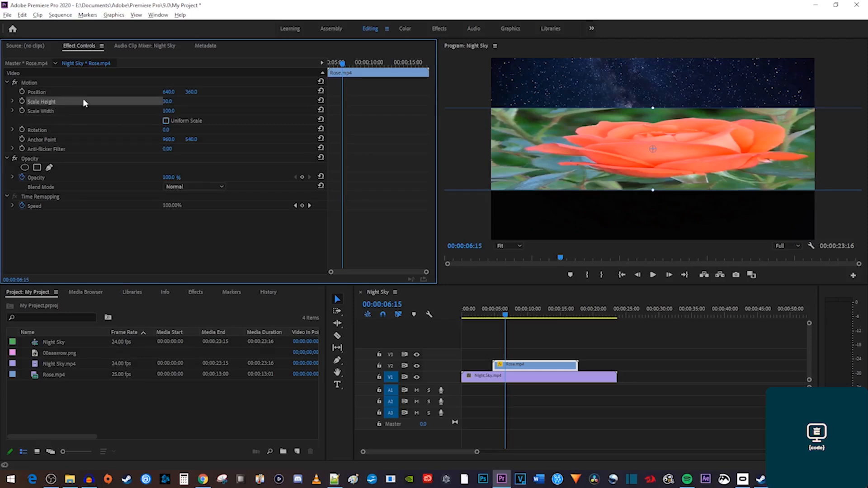
pyautogui.moveTo(168, 102)
pyautogui.mouseDown()
pyautogui.moveTo(180, 102)
pyautogui.moveTo(142, 110)
pyautogui.moveTo(175, 112)
pyautogui.mouseUp()
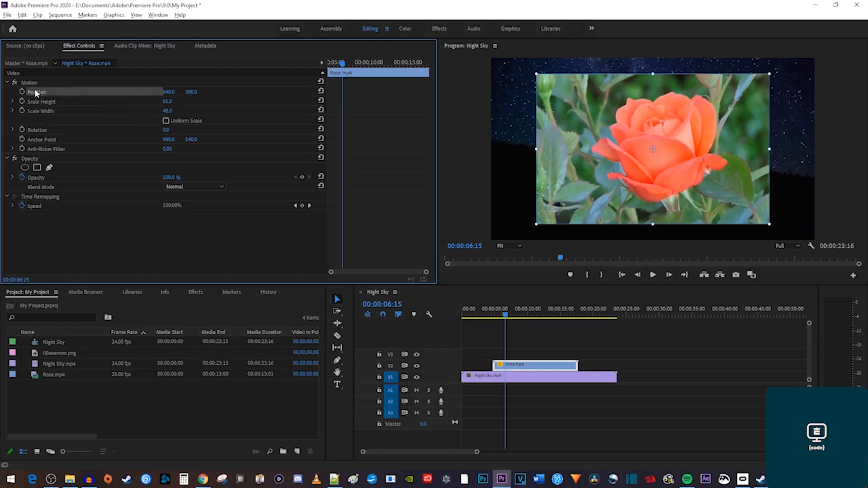
pyautogui.moveTo(168, 92); pyautogui.dragTo(195, 93)
# Set Rose's horizontal position to 555.
pyautogui.click(174, 92)
pyautogui.write('555')
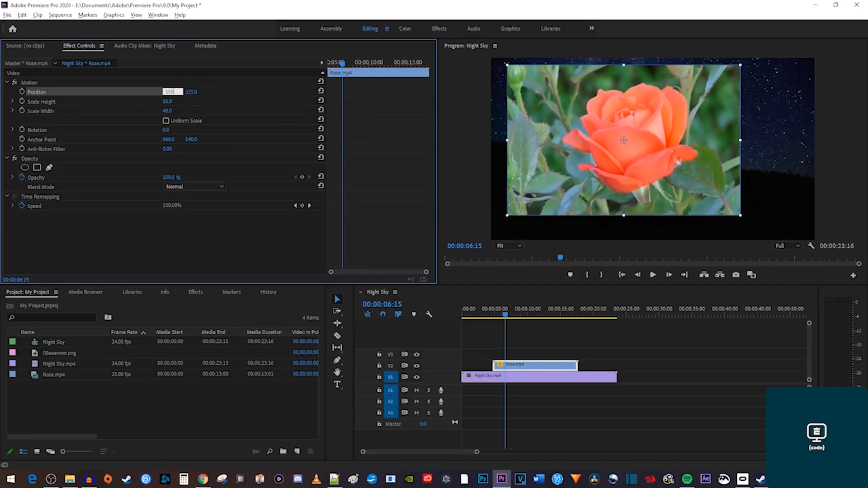
pyautogui.press('Return')
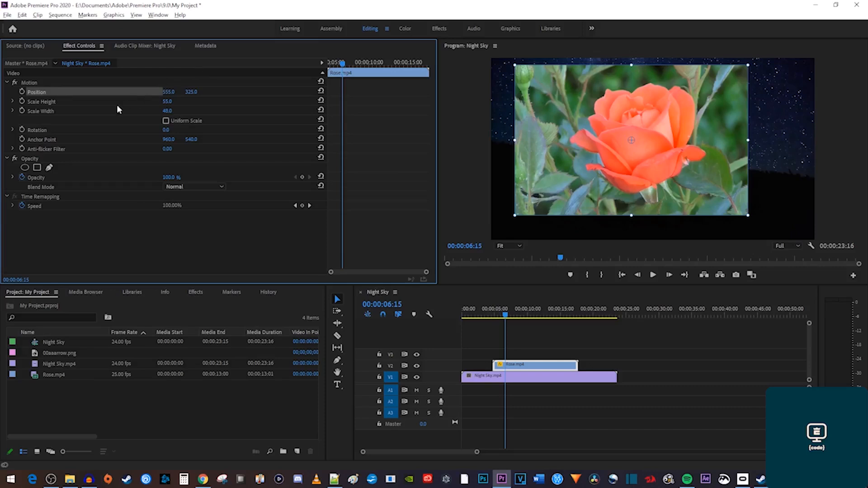
# Rotate Rose to 45 degrees and play back the sequence.
pyautogui.click(41, 129)
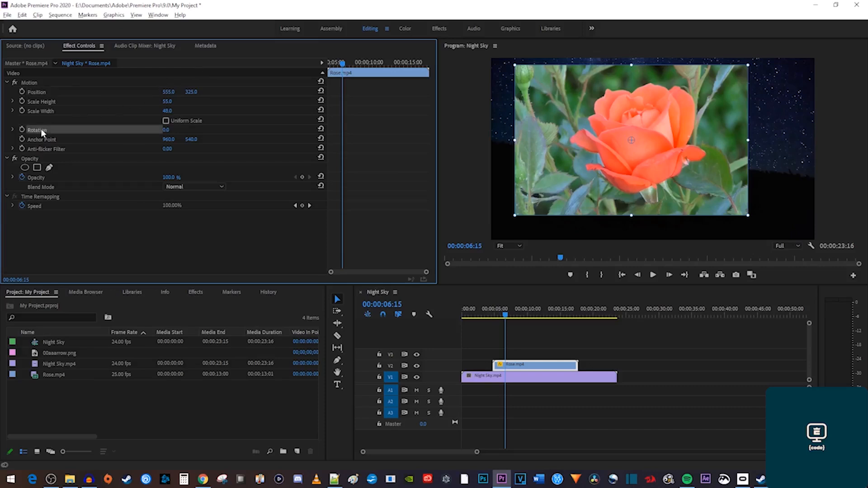
pyautogui.moveTo(165, 130)
pyautogui.mouseDown()
pyautogui.moveTo(182, 130)
pyautogui.moveTo(173, 131)
pyautogui.mouseUp()
pyautogui.click(174, 130)
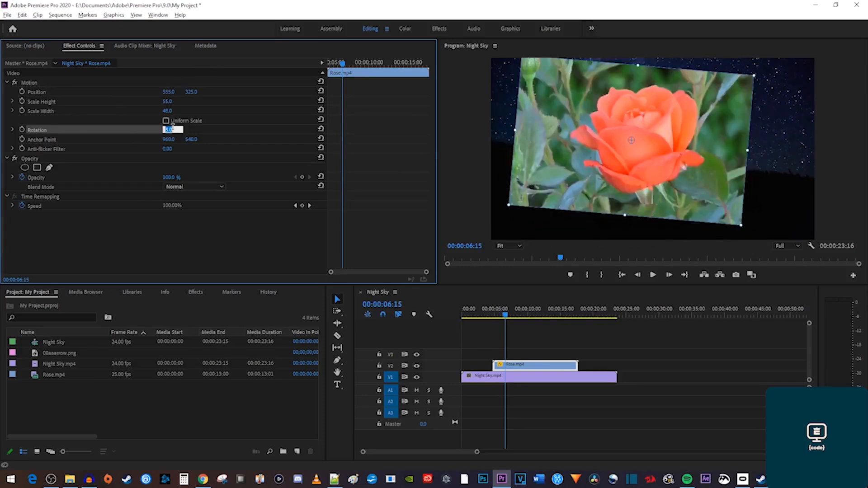
pyautogui.write('45')
pyautogui.press('Return')
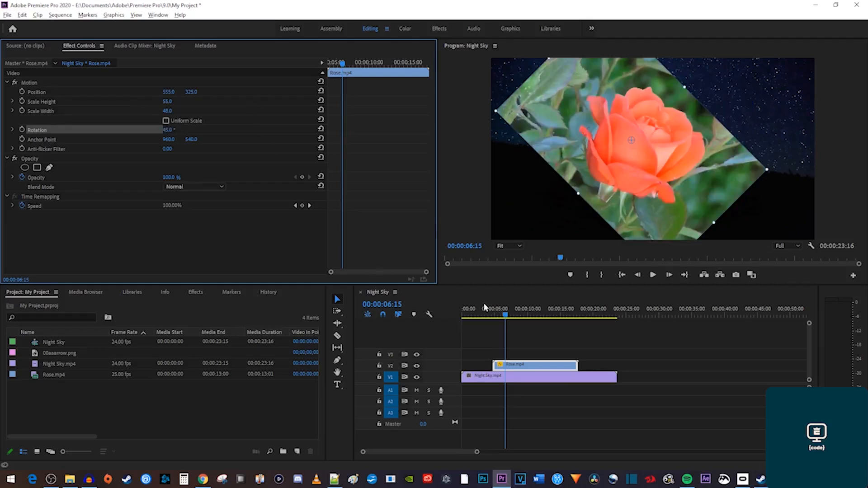
pyautogui.press('space')
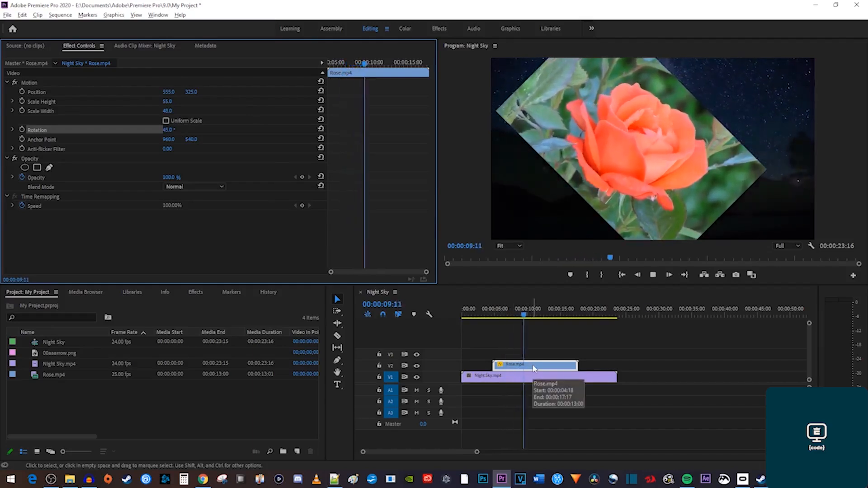
pyautogui.press('space')
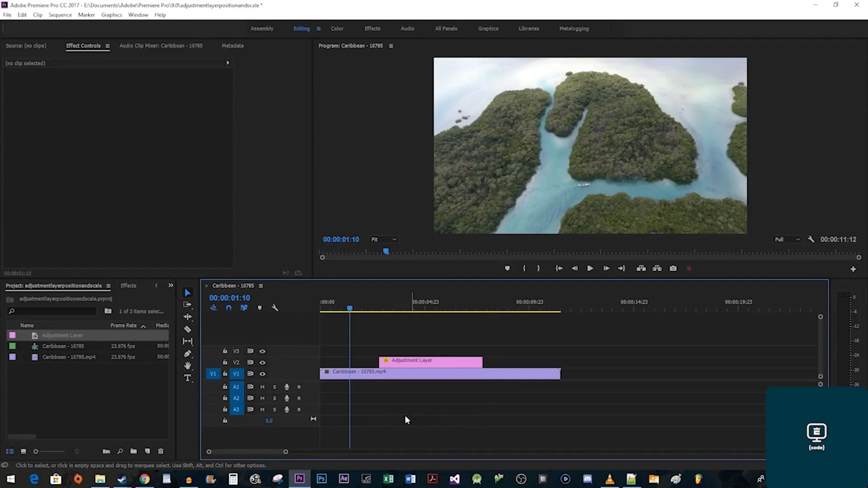
# Search the effects for 'transform' and apply Transform to the Adjustment Layer.
pyautogui.click(129, 287)
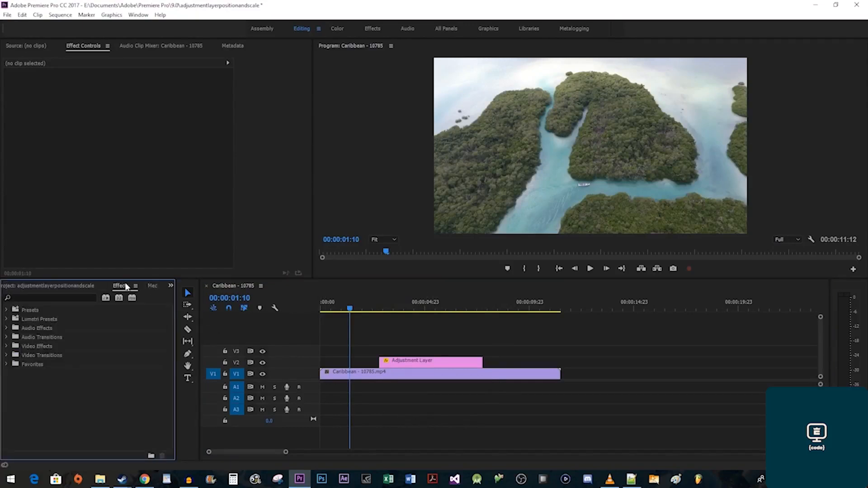
pyautogui.click(65, 297)
pyautogui.write('transform')
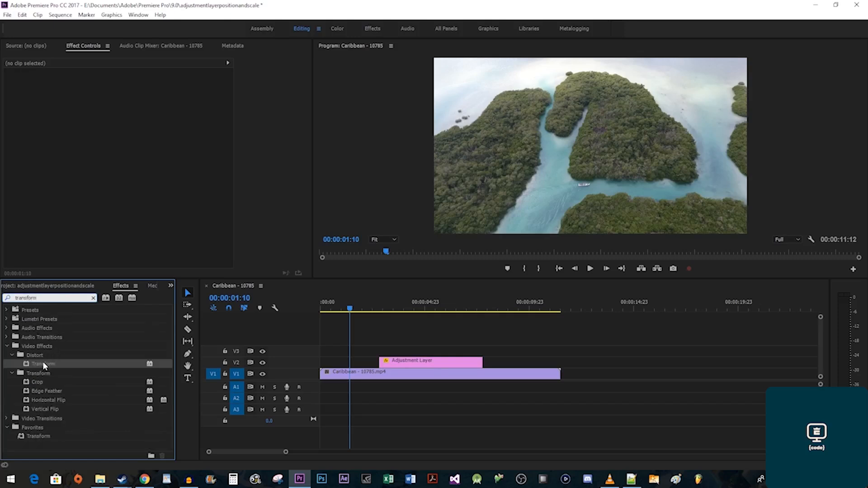
pyautogui.moveTo(42, 364); pyautogui.dragTo(424, 363)
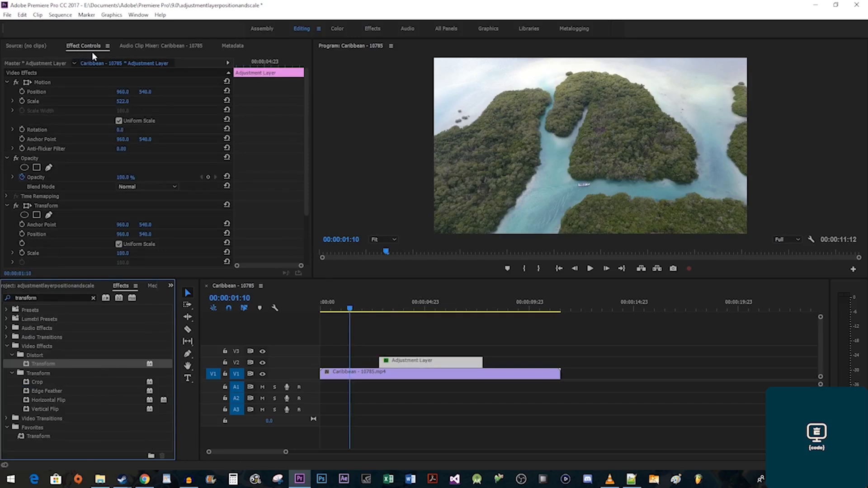
# At 00:00:04:20, set the Transform scale to 200 and shift the image right.
pyautogui.scroll(-5, 264, 196)
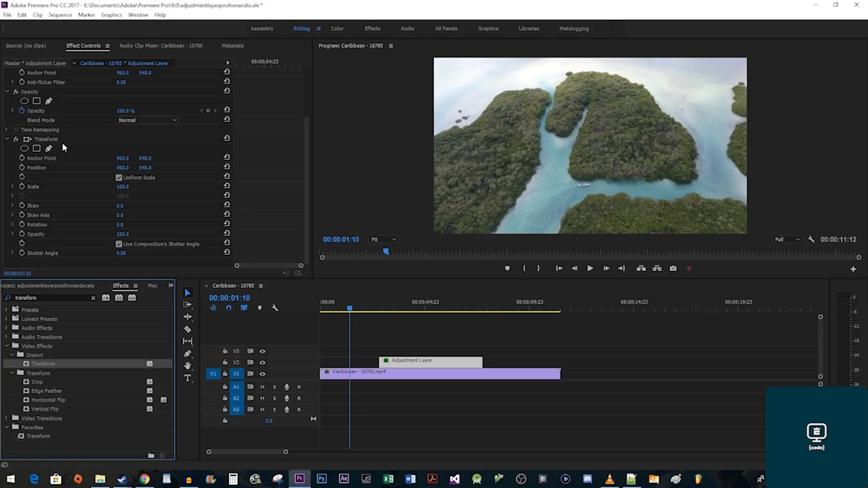
pyautogui.click(262, 63)
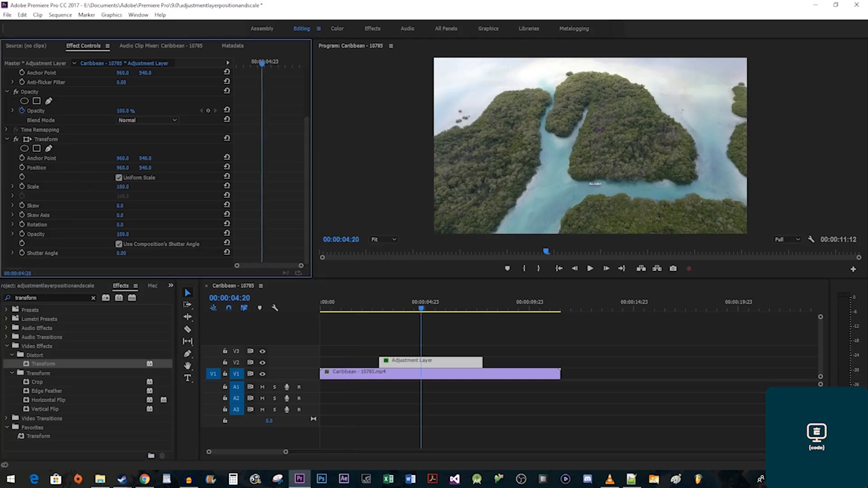
pyautogui.moveTo(126, 186); pyautogui.dragTo(172, 186)
pyautogui.moveTo(127, 168); pyautogui.dragTo(229, 168)
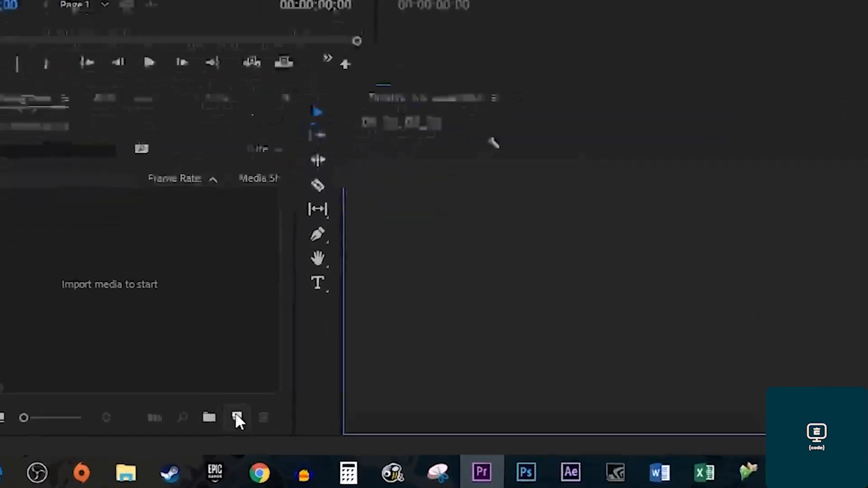
# Create a teal (05C2B2) color matte named Color Matte.
pyautogui.click(292, 394)
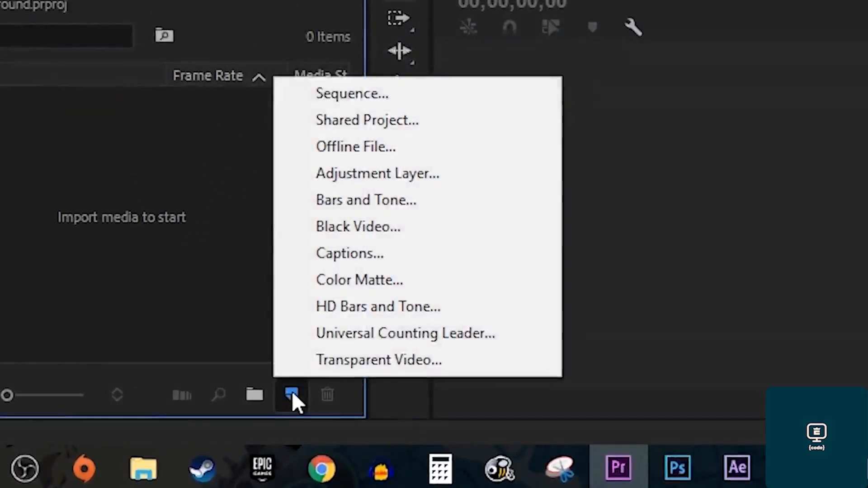
pyautogui.click(453, 278)
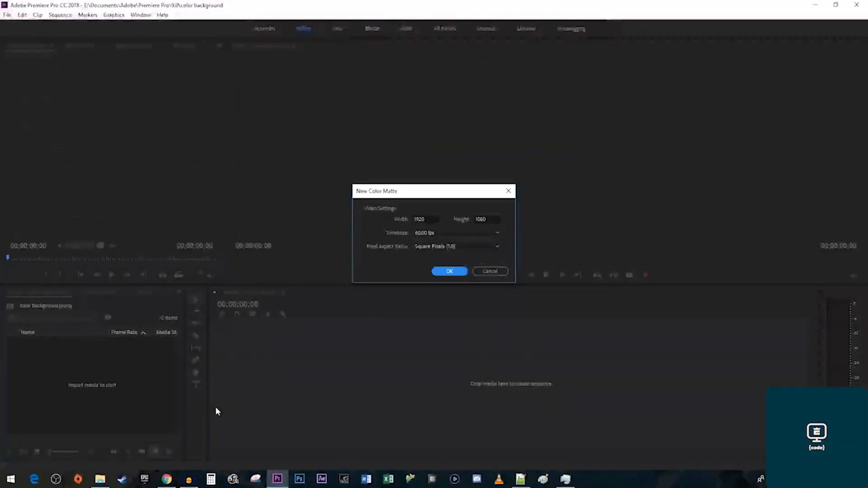
pyautogui.click(441, 271)
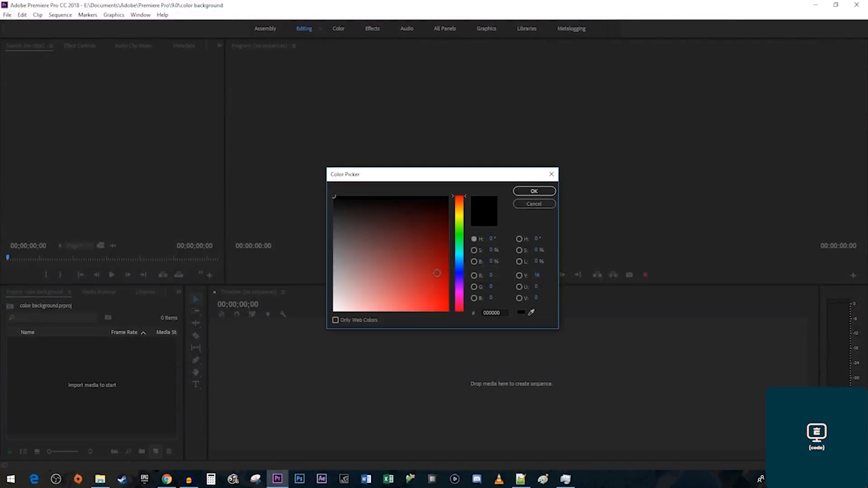
pyautogui.click(461, 239)
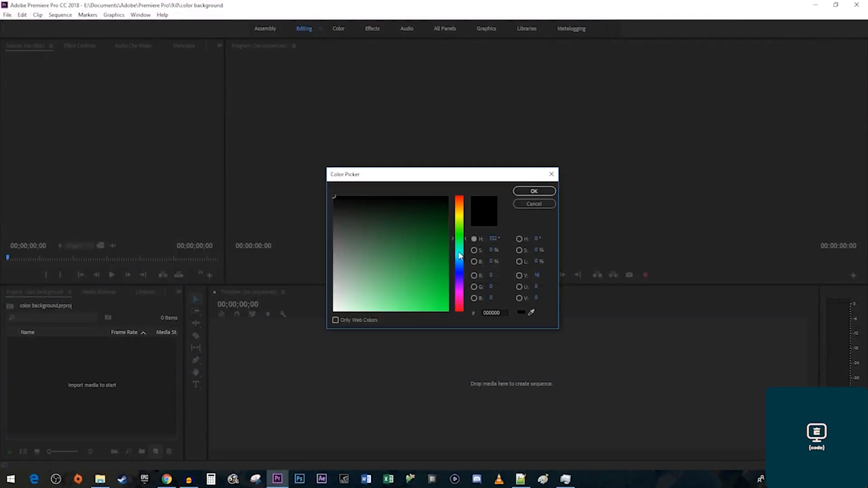
pyautogui.click(458, 252)
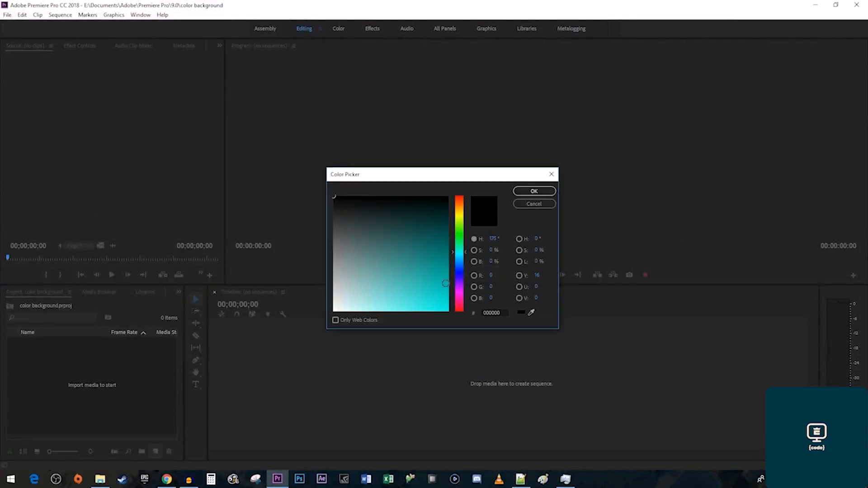
pyautogui.click(445, 283)
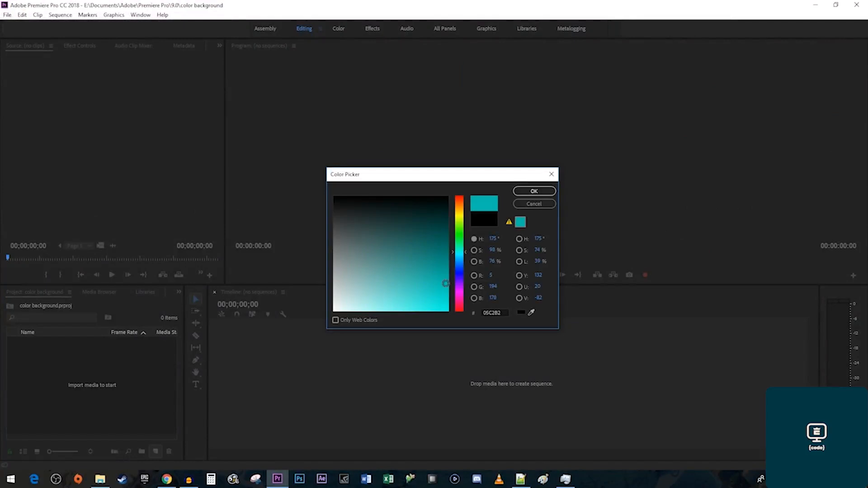
pyautogui.click(534, 192)
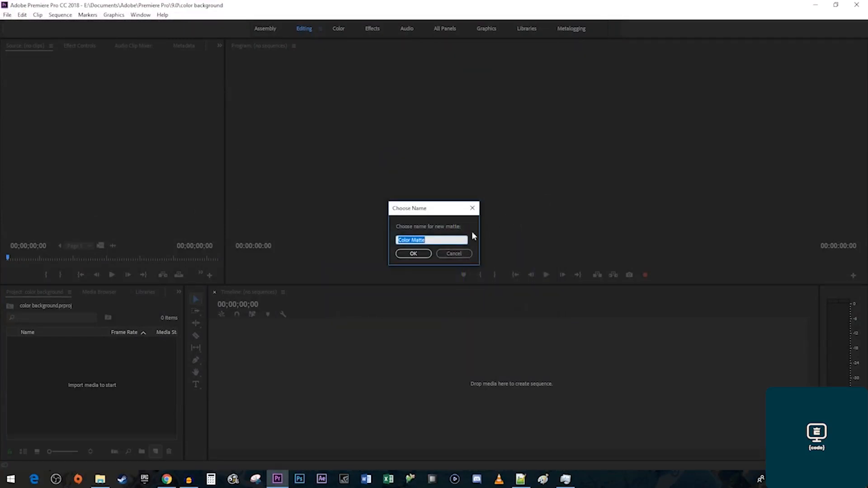
pyautogui.click(422, 254)
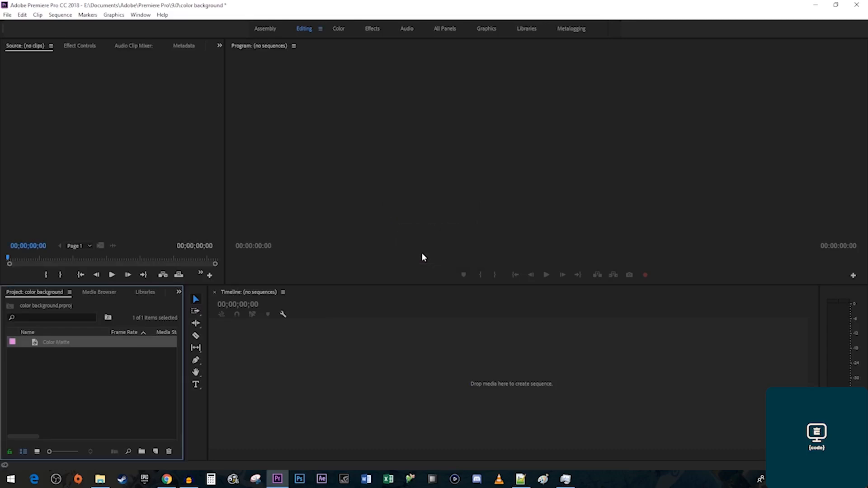
# Put the matte in a new sequence and trim it to about 3 seconds 11 frames.
pyautogui.moveTo(67, 343); pyautogui.dragTo(273, 357)
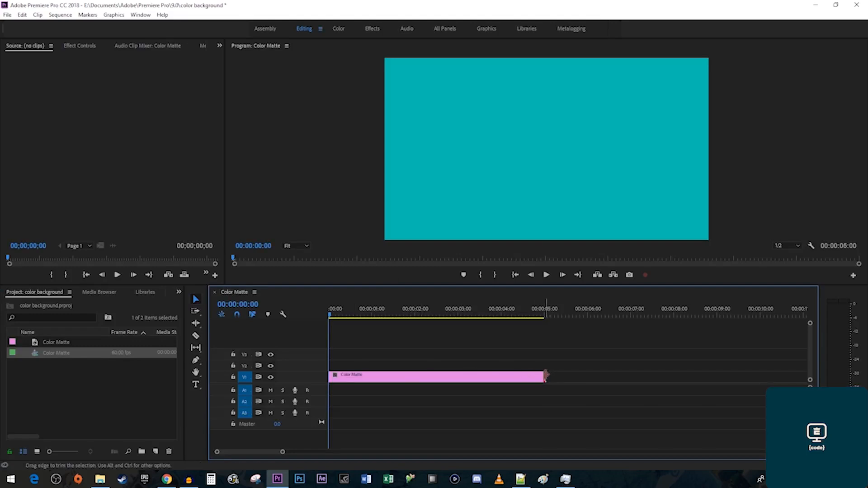
pyautogui.moveTo(545, 376); pyautogui.dragTo(465, 377)
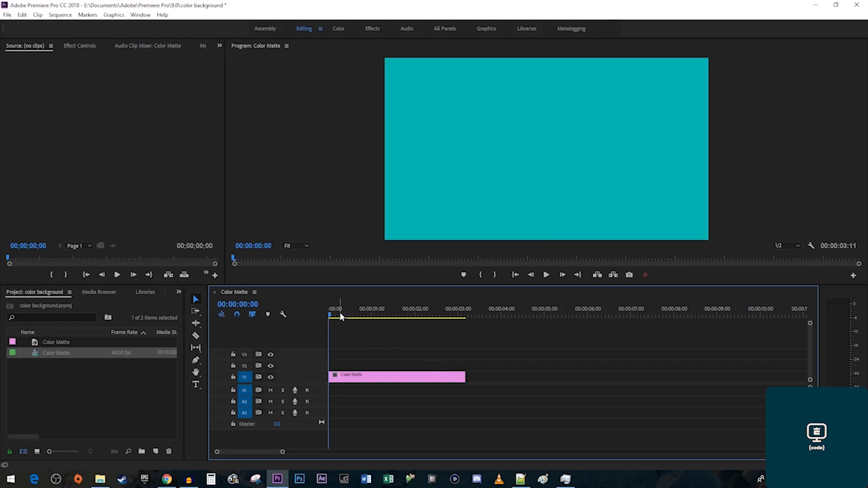
pyautogui.moveTo(341, 317); pyautogui.dragTo(374, 319)
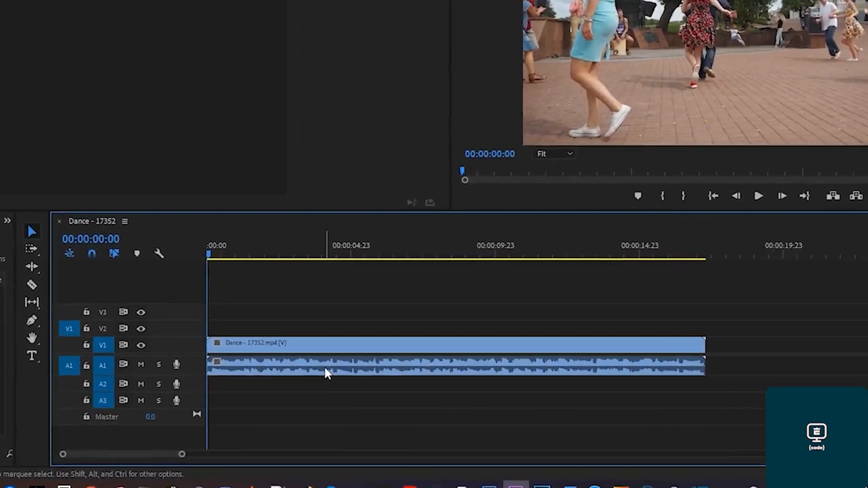
# Open Audio Gain for the Dance clip and try Set Gain at -5 dB, then 3 dB.
pyautogui.rightClick(359, 394)
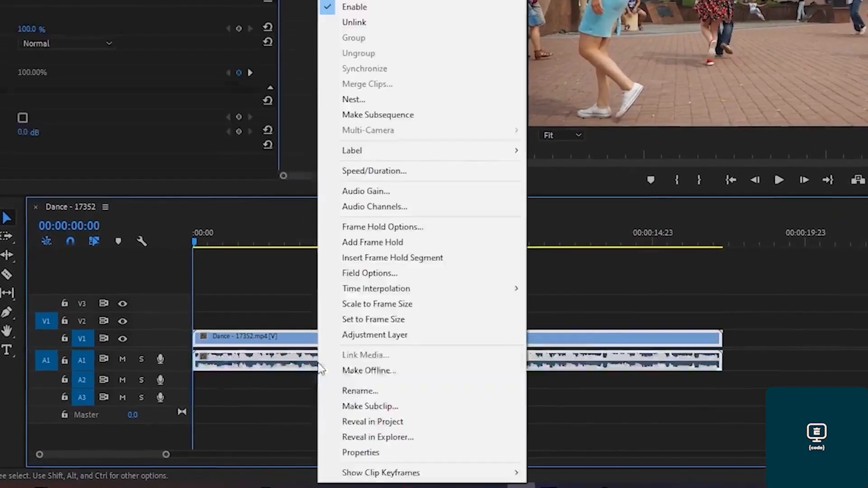
pyautogui.click(416, 192)
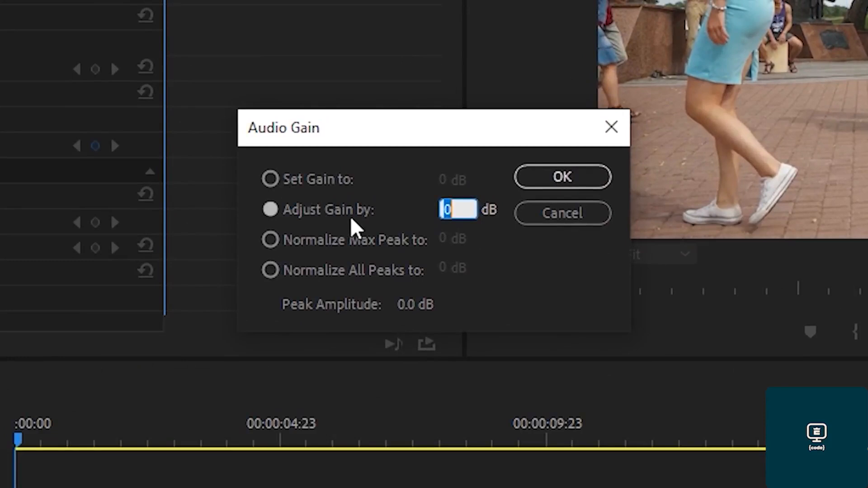
pyautogui.click(271, 180)
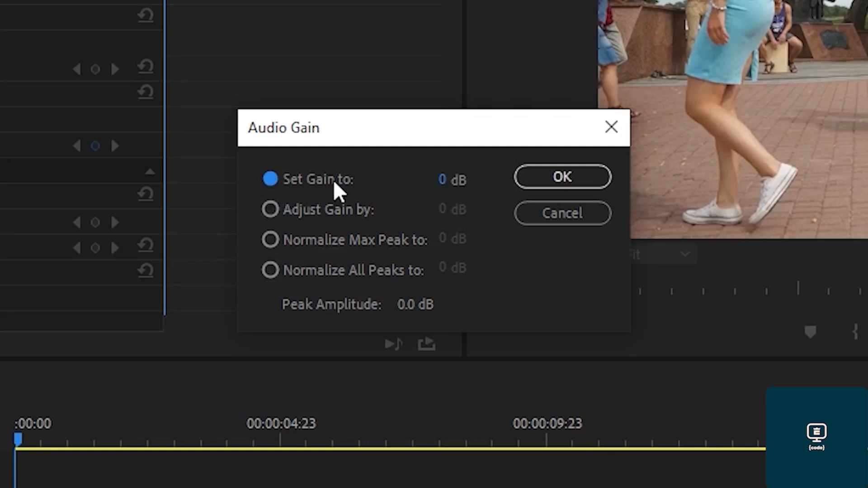
pyautogui.click(442, 180)
pyautogui.write('-5')
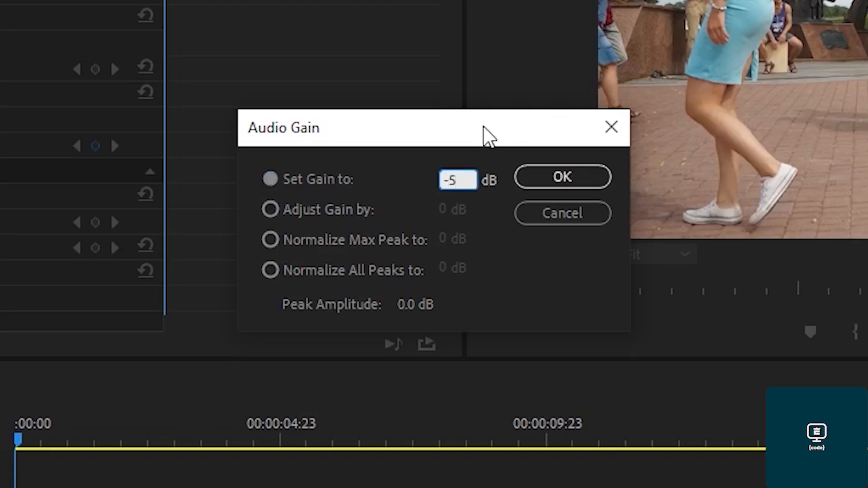
pyautogui.click(528, 302)
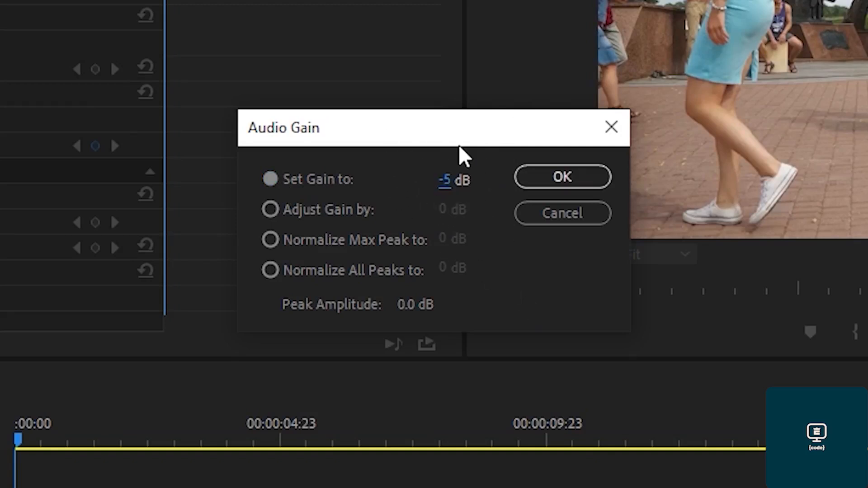
pyautogui.click(445, 180)
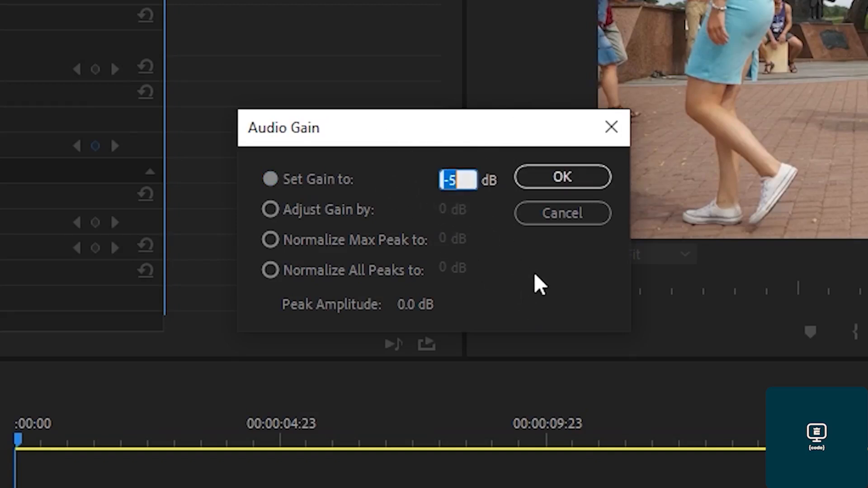
pyautogui.write('3')
pyautogui.click(526, 286)
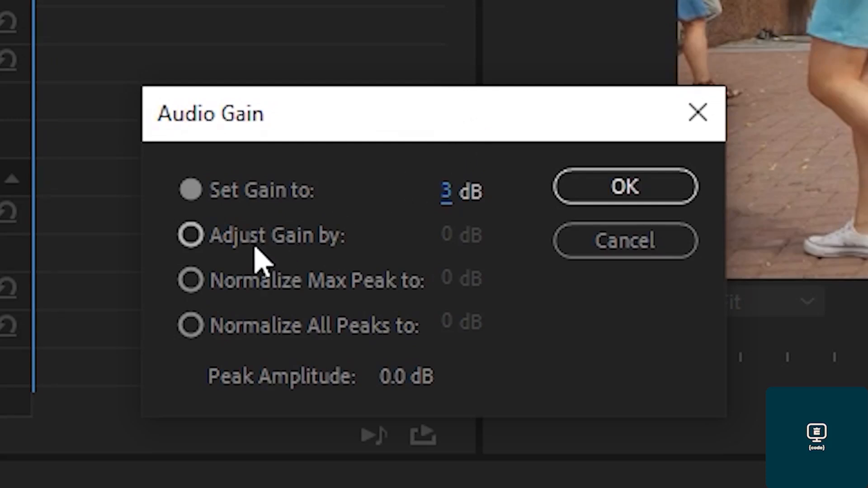
# Switch to Adjust Gain by 2 dB, then change the adjustment to -4 dB.
pyautogui.click(190, 244)
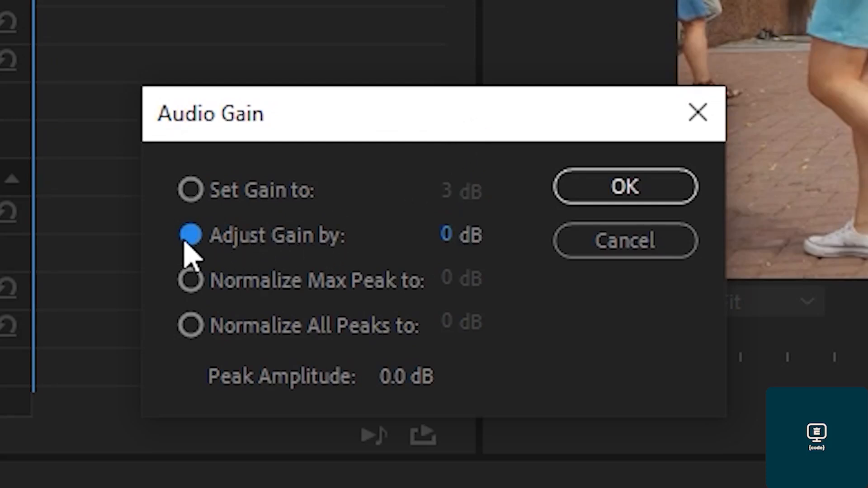
pyautogui.click(466, 233)
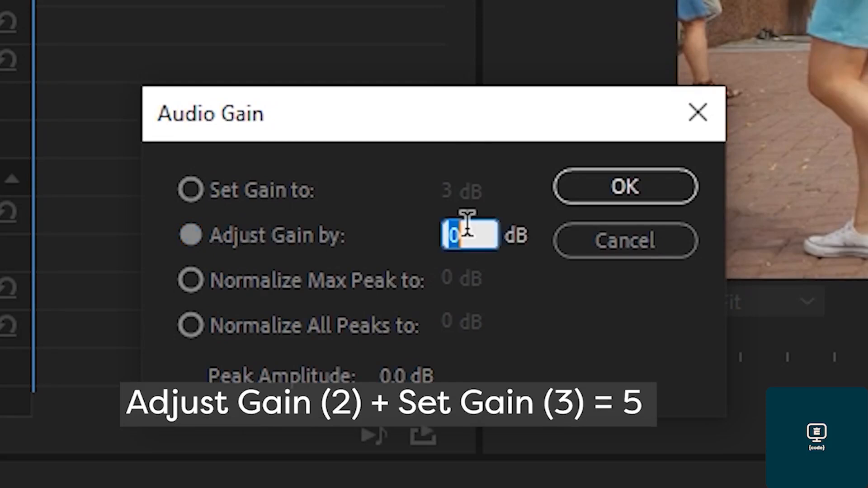
pyautogui.write('2')
pyautogui.press('Return')
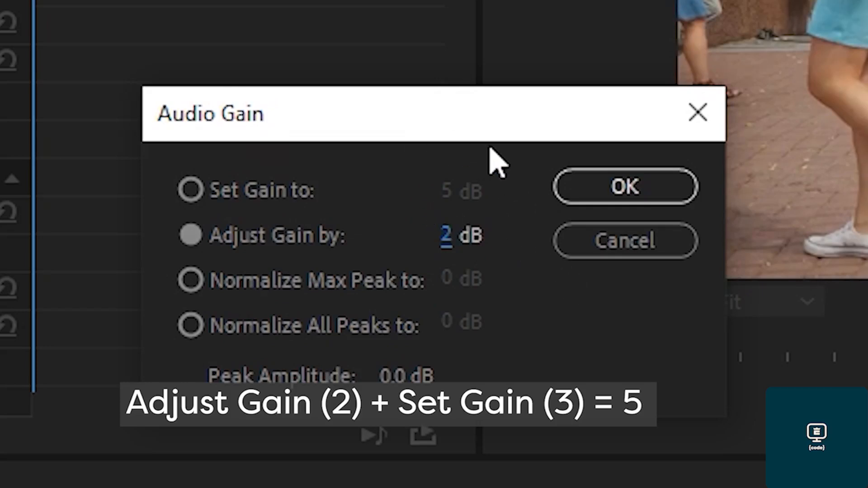
pyautogui.click(448, 235)
pyautogui.write('-4')
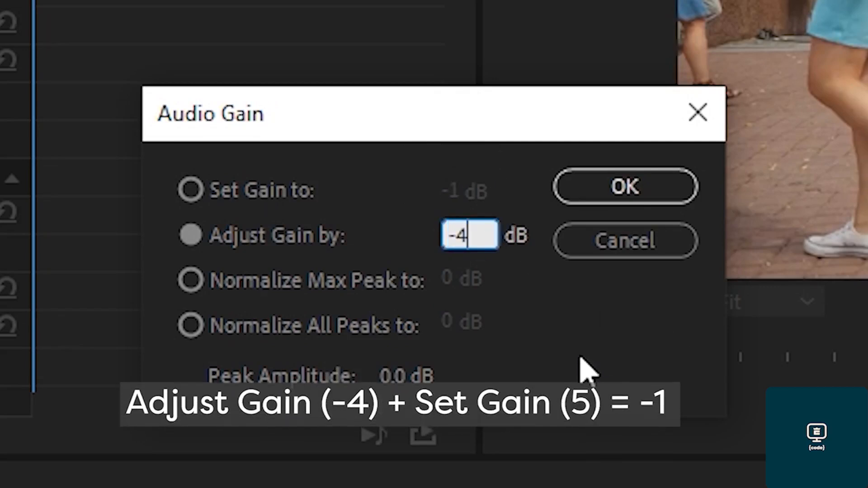
pyautogui.press('Return')
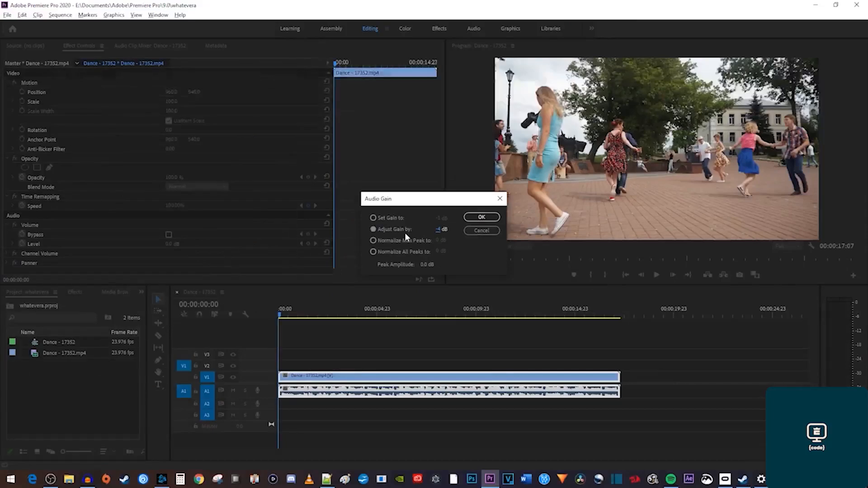
# Apply the gain change, select the Dance clip and turn off animation for its volume Level.
pyautogui.click(468, 217)
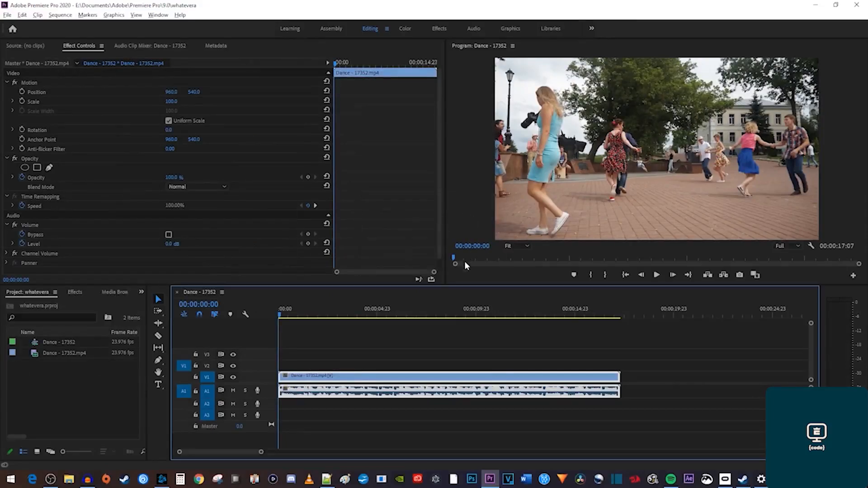
pyautogui.click(431, 355)
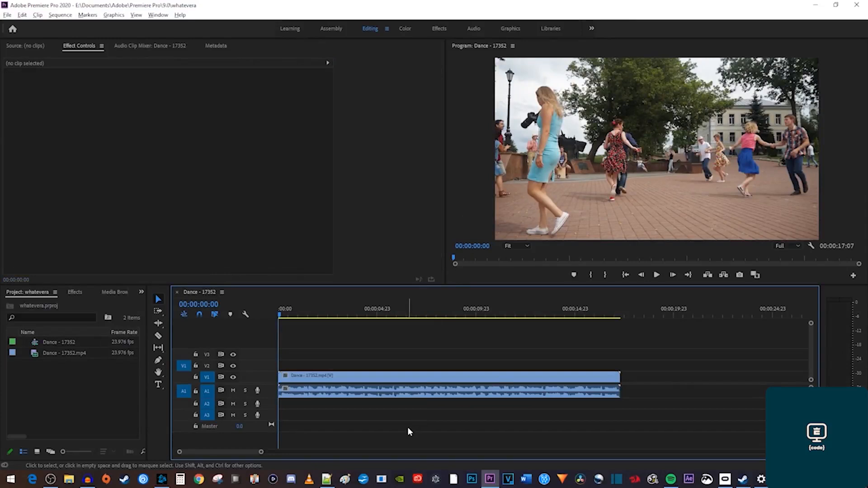
pyautogui.click(358, 393)
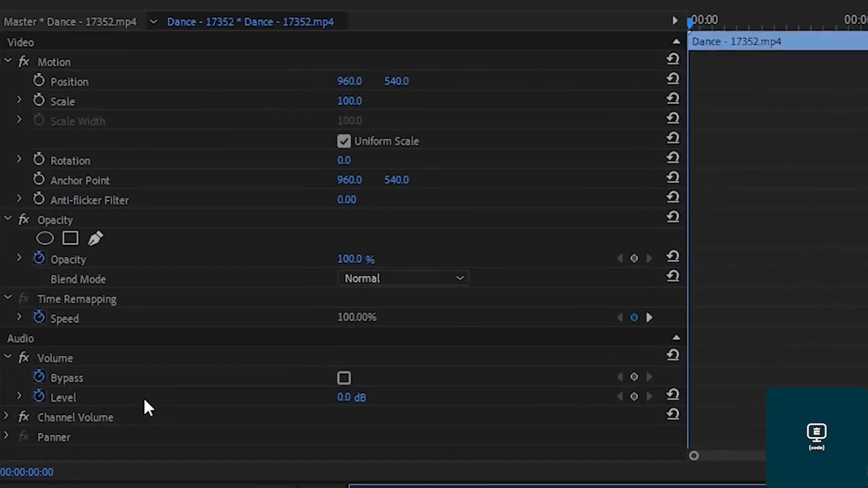
pyautogui.click(64, 403)
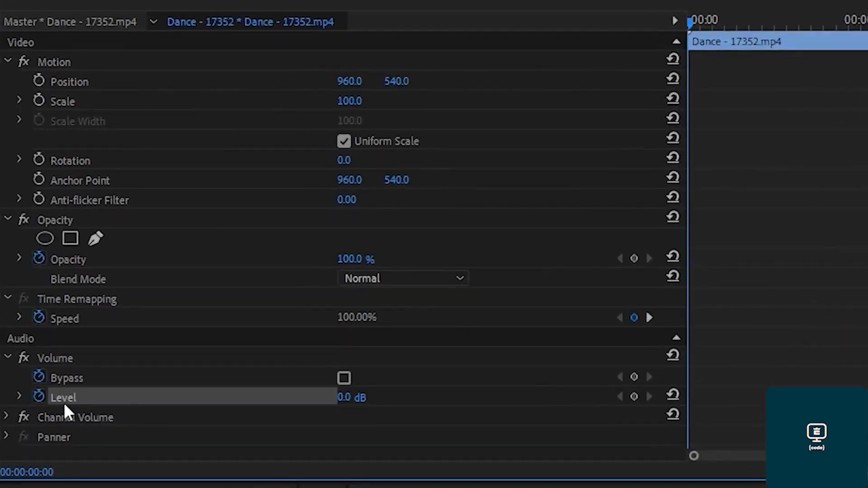
pyautogui.click(39, 397)
# Set the Dance clip's Level to 5.0 dB, then raise it to 12.2 dB on the enlarged A1 track.
pyautogui.moveTo(353, 397)
pyautogui.mouseDown()
pyautogui.moveTo(217, 398)
pyautogui.moveTo(365, 398)
pyautogui.mouseUp()
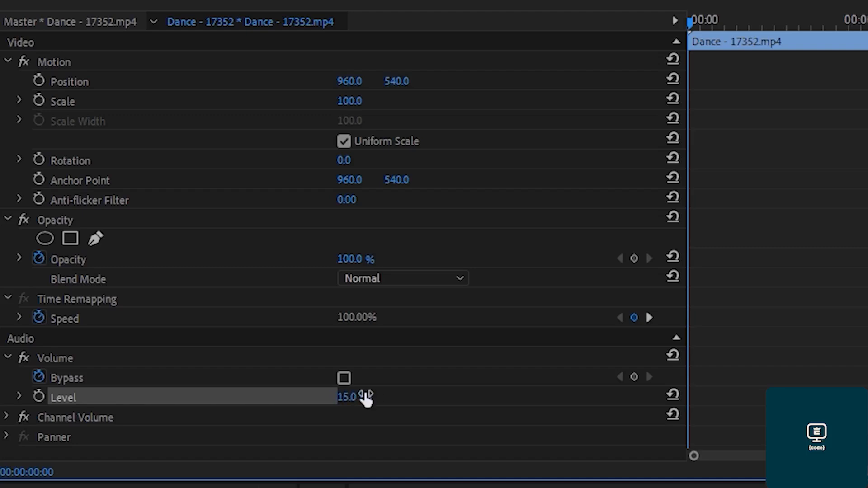
pyautogui.click(350, 399)
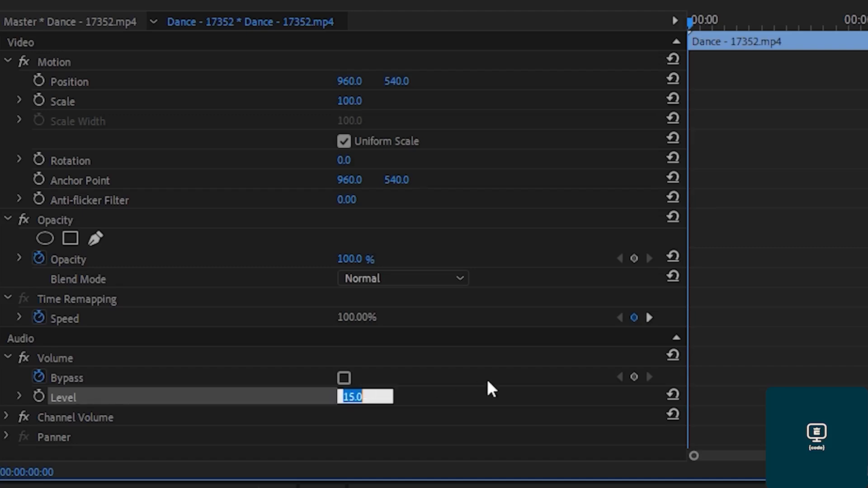
pyautogui.write('5')
pyautogui.press('Return')
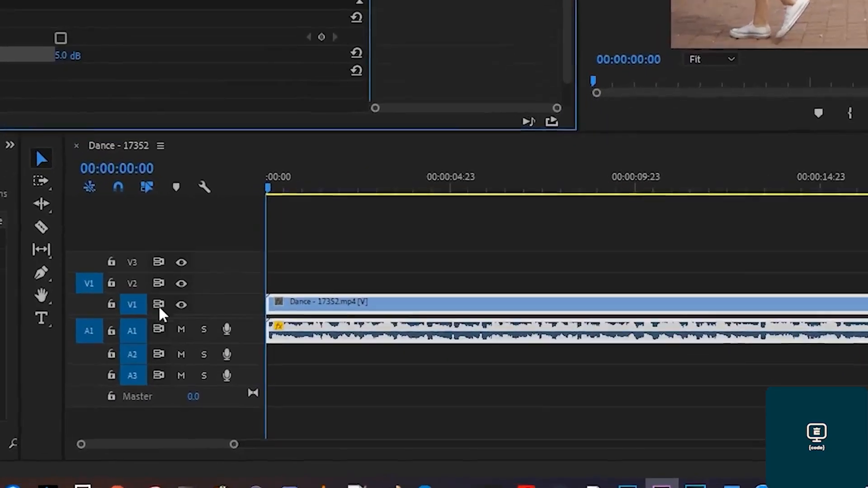
pyautogui.moveTo(153, 334); pyautogui.dragTo(154, 361)
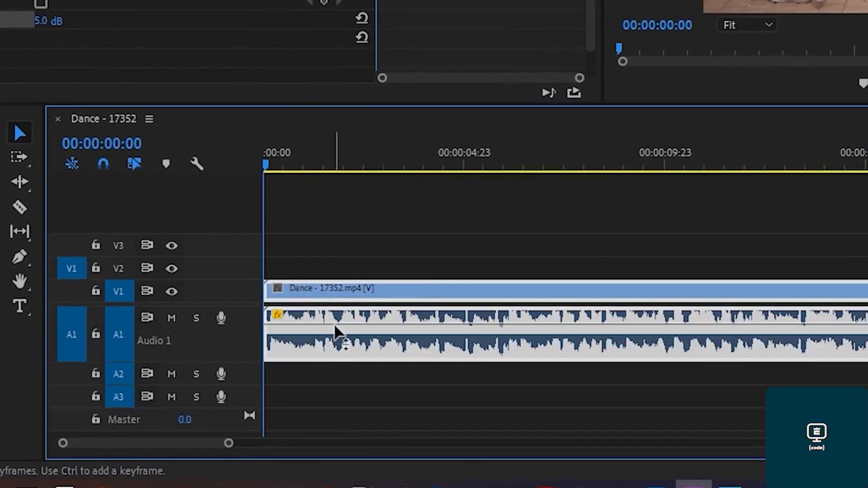
pyautogui.moveTo(334, 324)
pyautogui.mouseDown()
pyautogui.moveTo(334, 351)
pyautogui.moveTo(335, 318)
pyautogui.mouseUp()
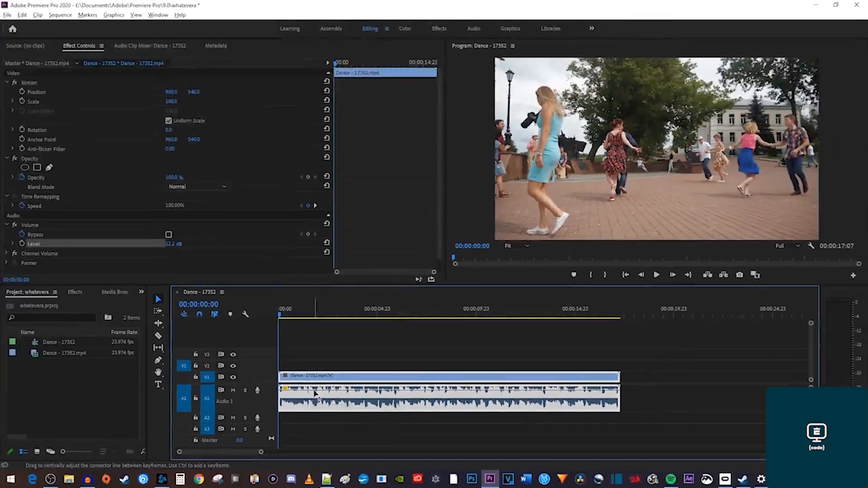
# Play the Dance sequence to hear the new volume, then stop playback.
pyautogui.moveTo(315, 393)
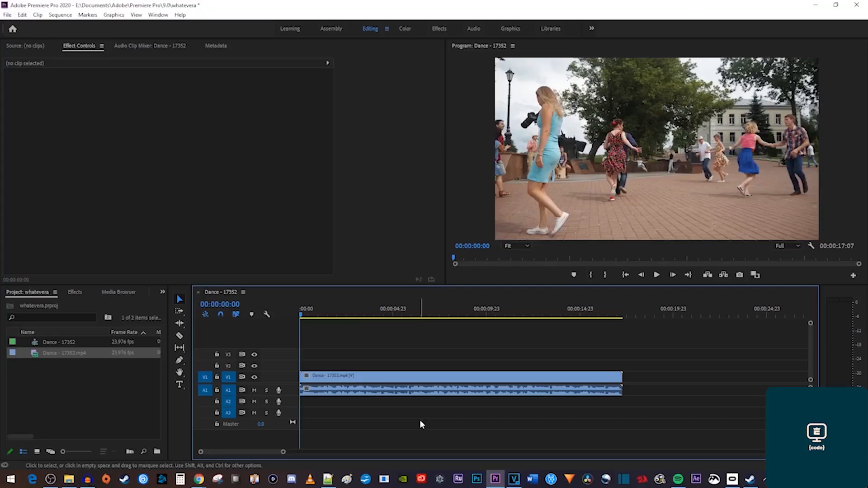
pyautogui.press('space')
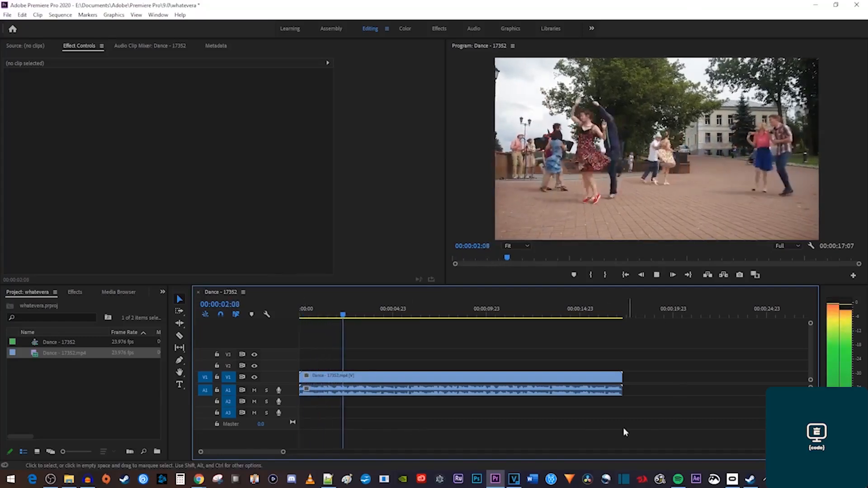
pyautogui.press('space')
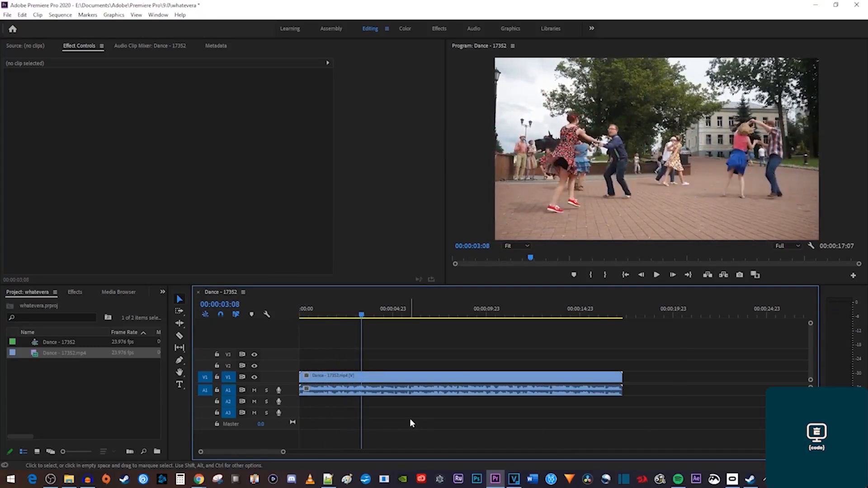
# Delete the linked Dance clips, undo that, then delete only the A1 audio clip.
pyautogui.click(389, 392)
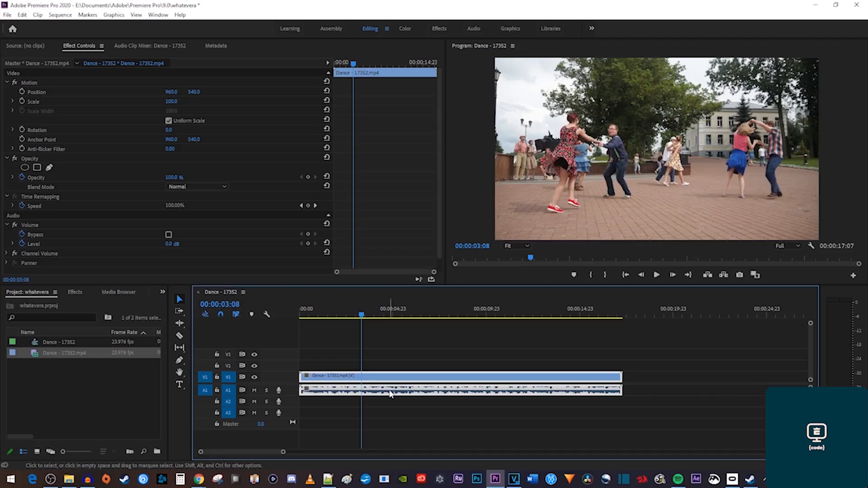
pyautogui.press('Delete')
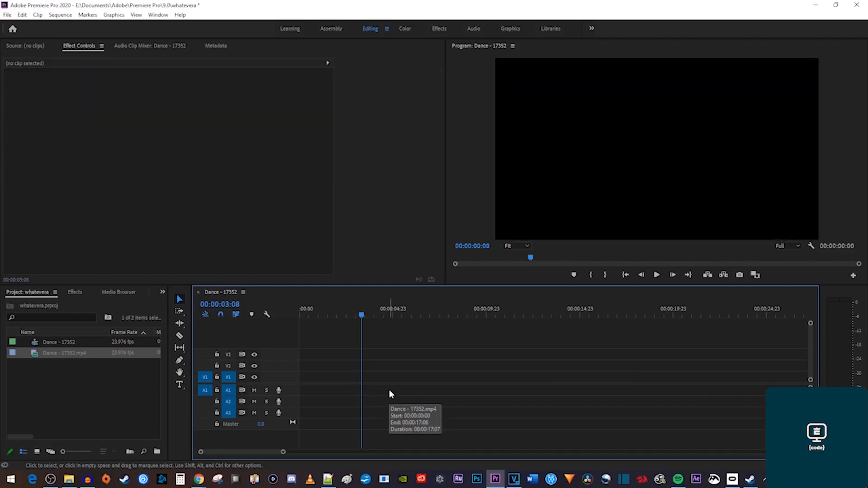
pyautogui.hotkey('ctrl', 'z')
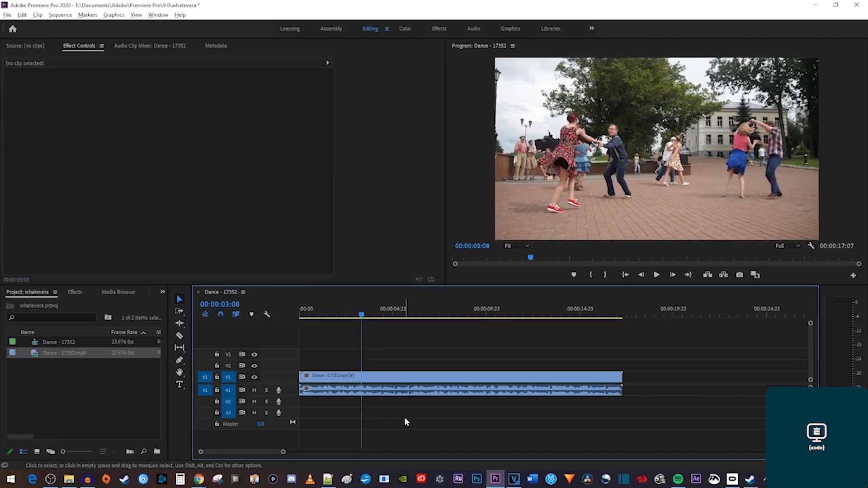
pyautogui.click(394, 391)
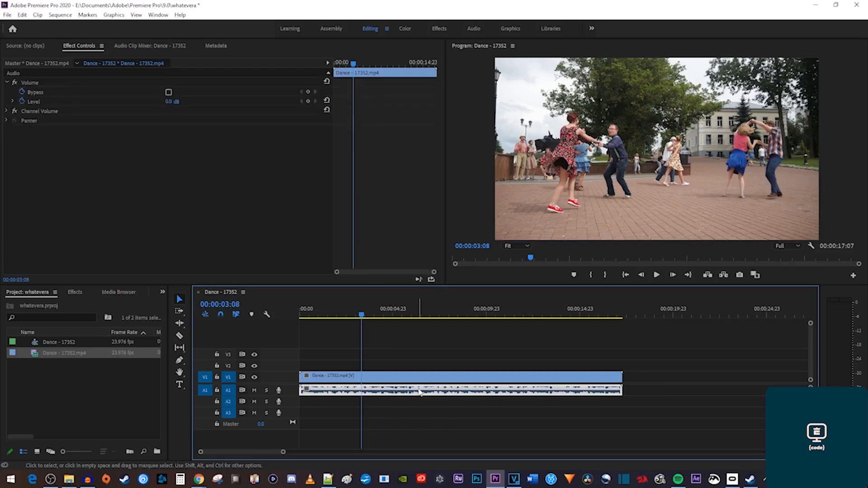
pyautogui.press('Delete')
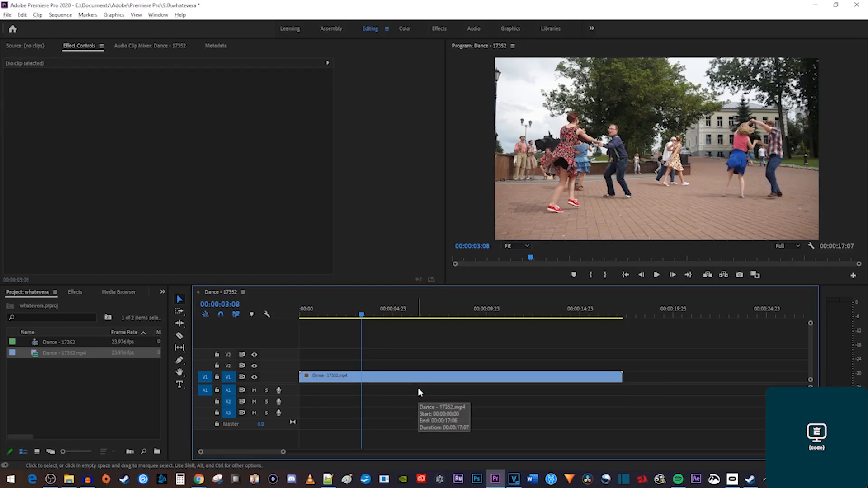
# Restore the audio, unlink it from the Dance video, delete the audio clip and play the result.
pyautogui.hotkey('ctrl', 'z')
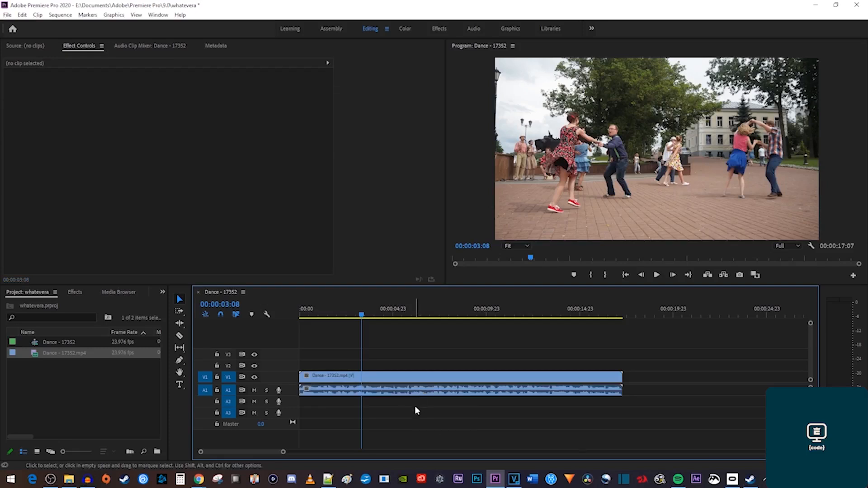
pyautogui.rightClick(426, 379)
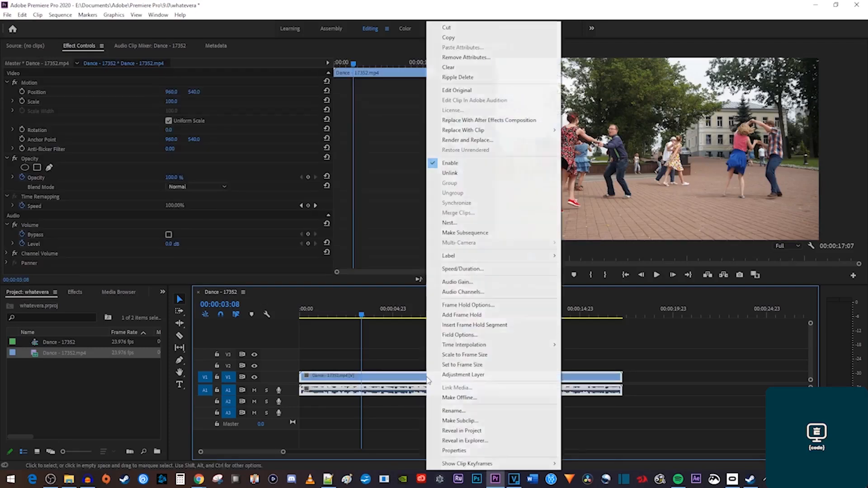
pyautogui.click(466, 174)
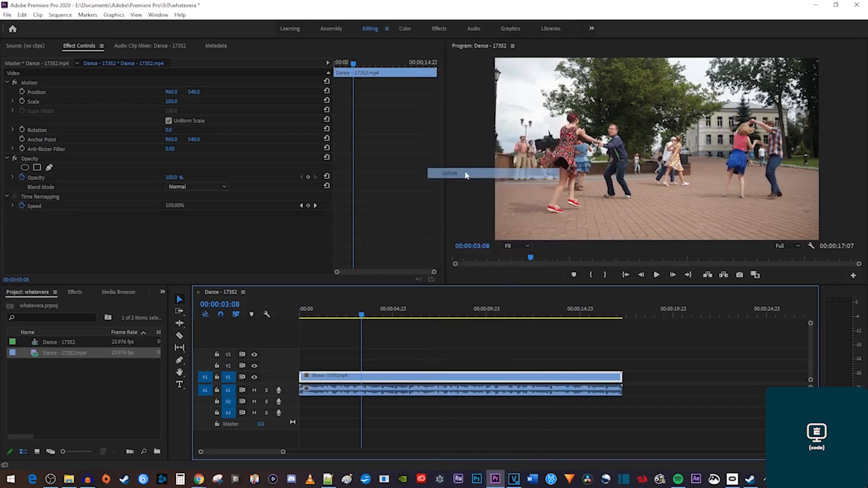
pyautogui.click(427, 391)
pyautogui.click(428, 378)
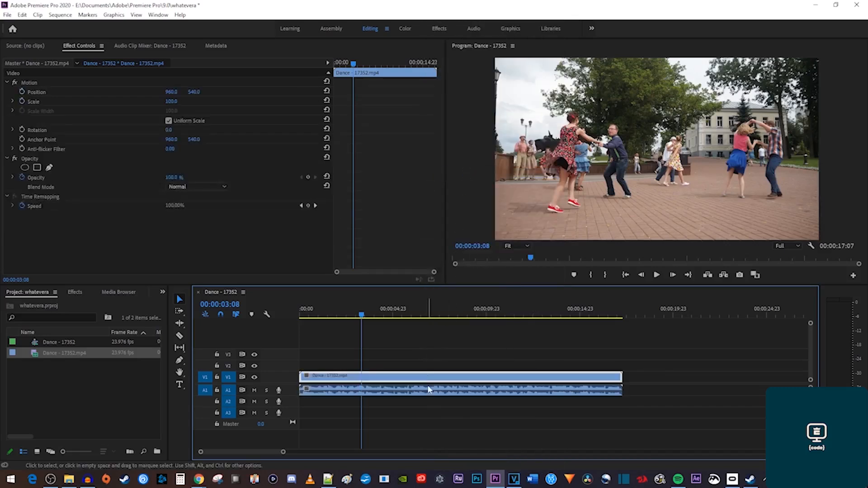
pyautogui.click(428, 394)
pyautogui.press('Delete')
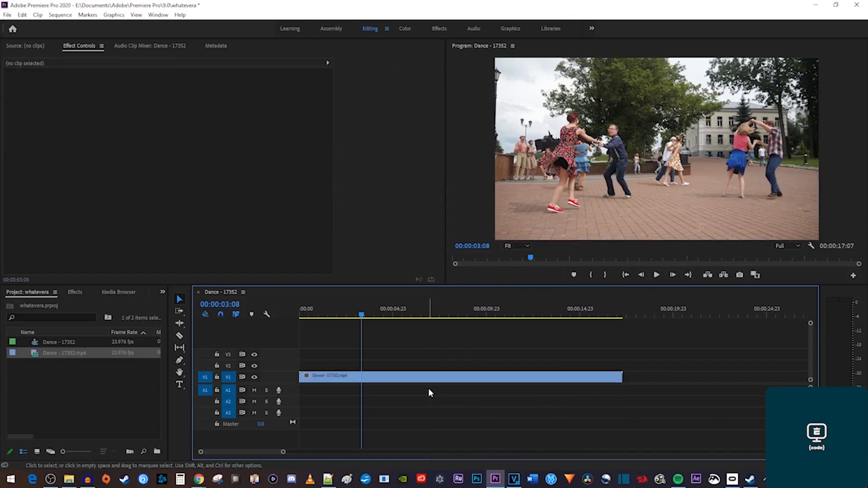
pyautogui.press('space')
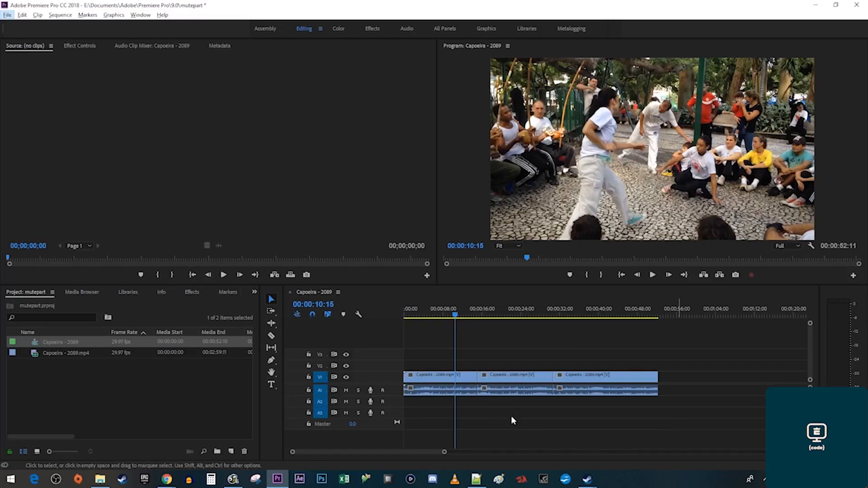
# Silence the middle Capoeira clip by setting its volume Level to -1000 in Effect Controls.
pyautogui.click(519, 378)
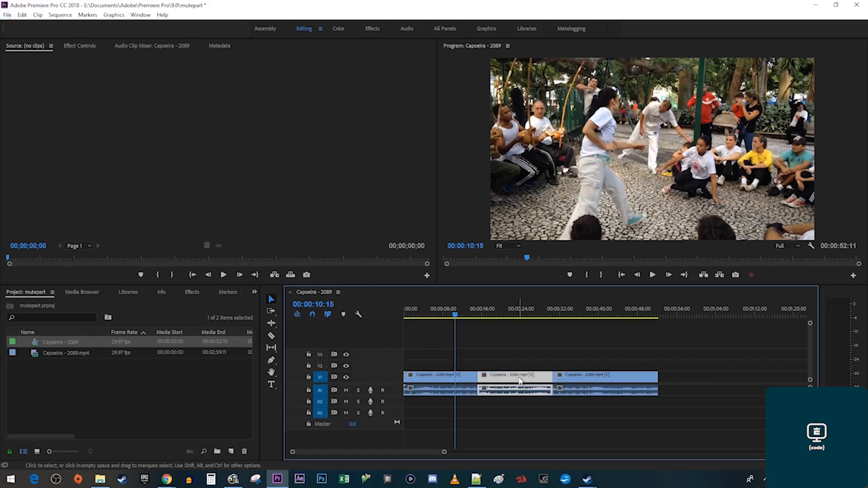
pyautogui.click(79, 47)
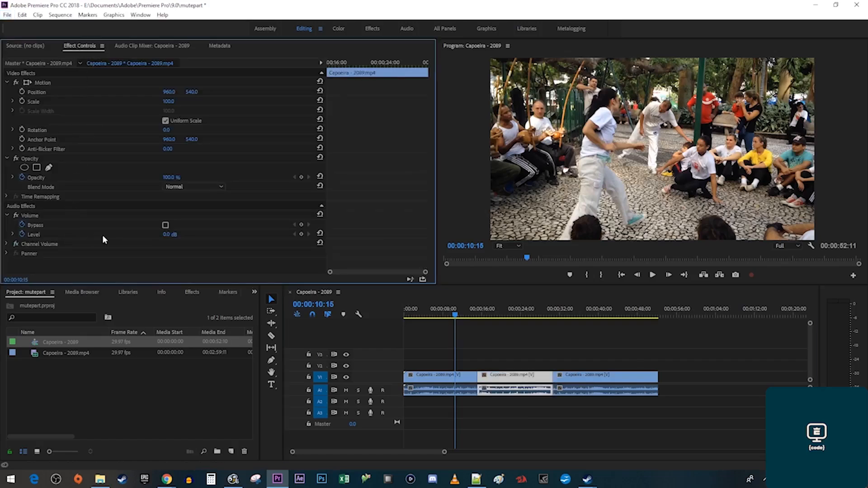
pyautogui.click(173, 235)
pyautogui.write('-1000')
pyautogui.press('Return')
# Play from just before the muted clip through the silent section, then stop.
pyautogui.moveTo(478, 315); pyautogui.dragTo(475, 315)
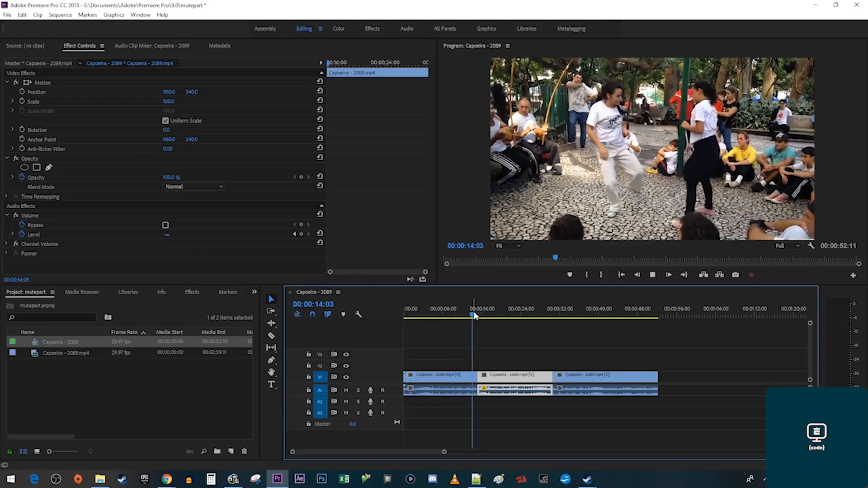
pyautogui.press('space')
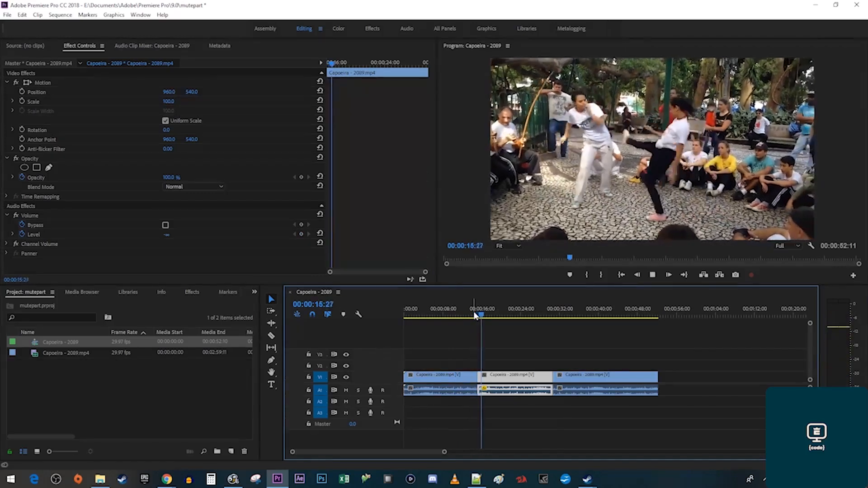
pyautogui.press('space')
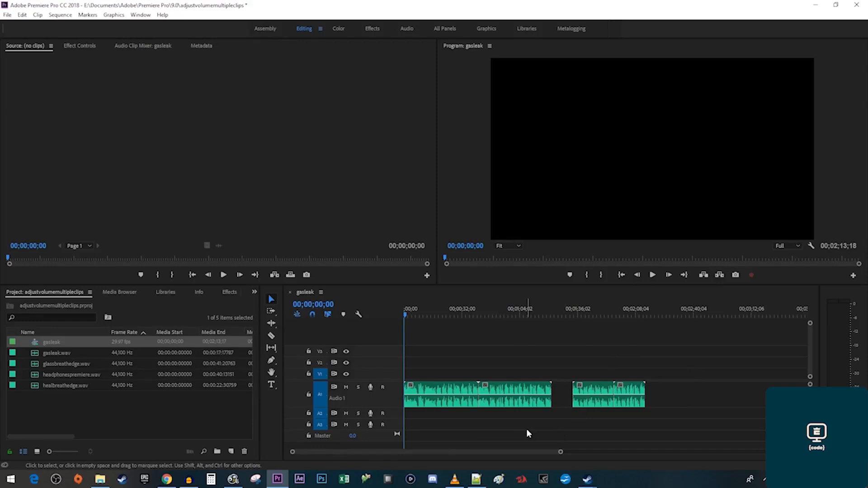
# Lower all four A1 audio clips by -10 dB with Audio Gain.
pyautogui.moveTo(666, 425); pyautogui.dragTo(438, 376)
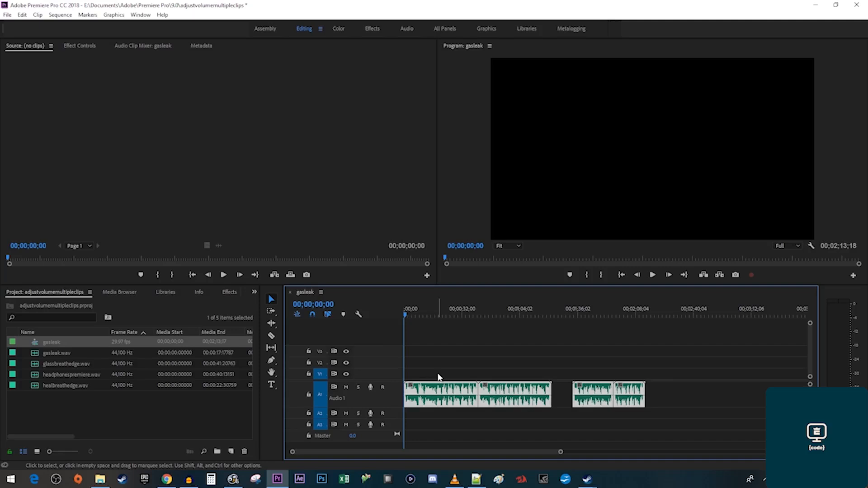
pyautogui.rightClick(443, 387)
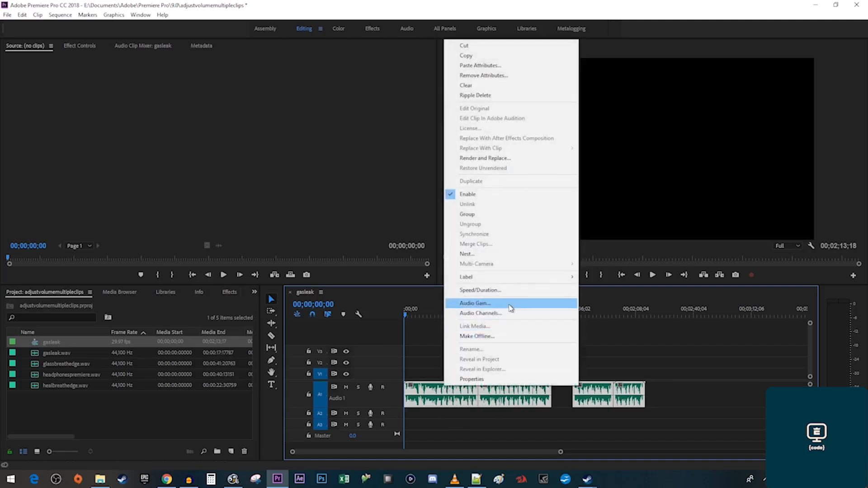
pyautogui.click(510, 307)
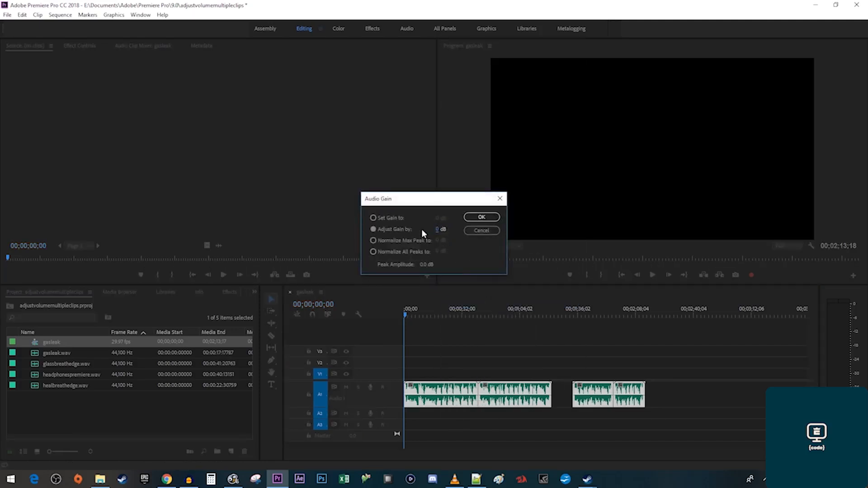
pyautogui.click(437, 229)
pyautogui.write('-10')
pyautogui.click(487, 217)
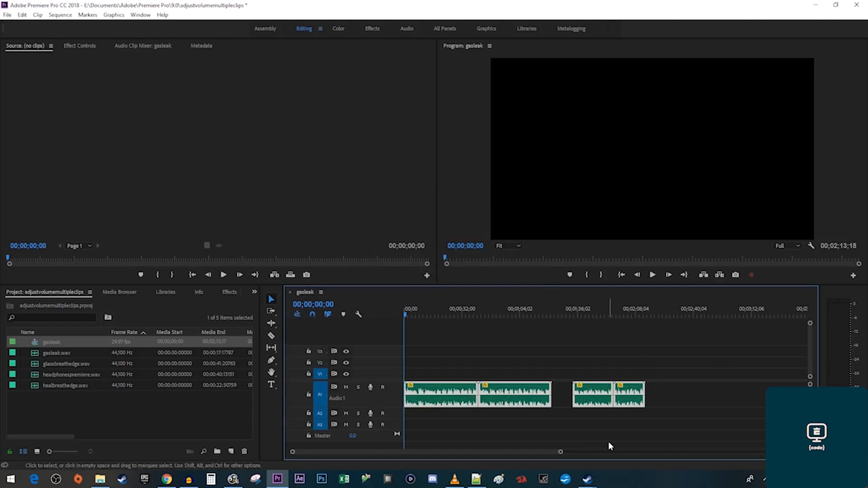
# Raise the first, third and fourth audio clips by 30 dB with Audio Gain.
pyautogui.click(590, 435)
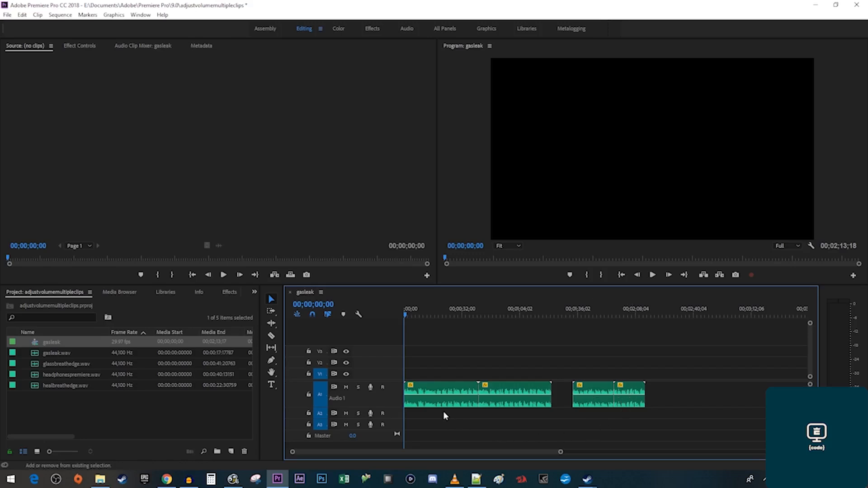
pyautogui.click(438, 398)
pyautogui.keyDown('shift'); pyautogui.click(579, 406); pyautogui.keyUp('shift')
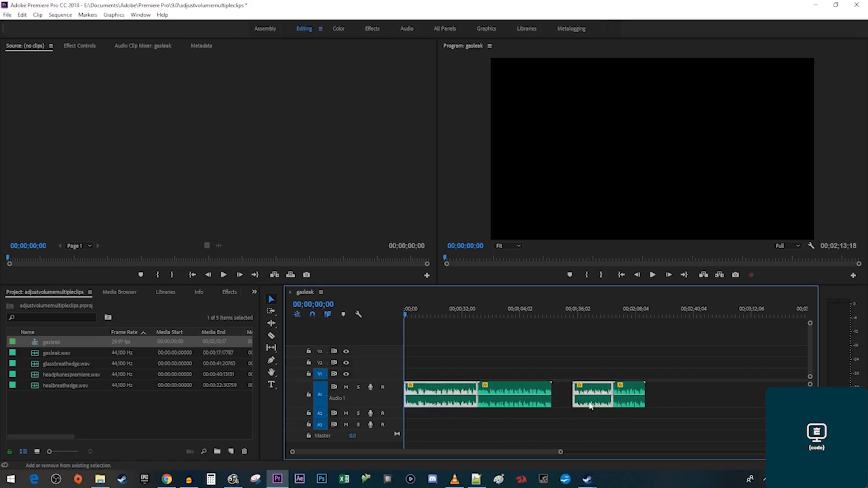
pyautogui.keyDown('shift'); pyautogui.click(629, 401); pyautogui.keyUp('shift')
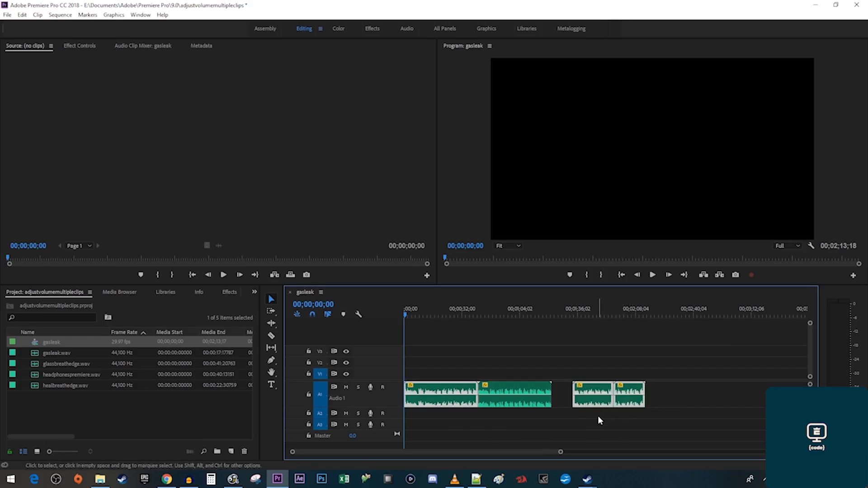
pyautogui.rightClick(599, 401)
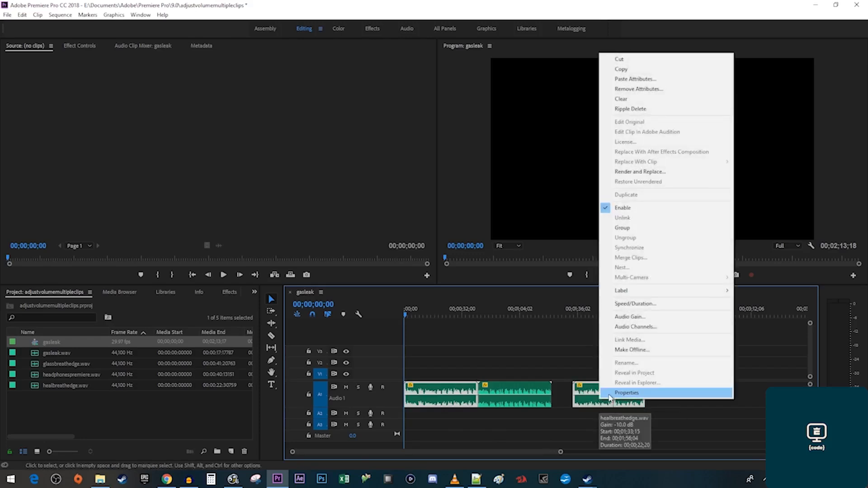
pyautogui.click(649, 317)
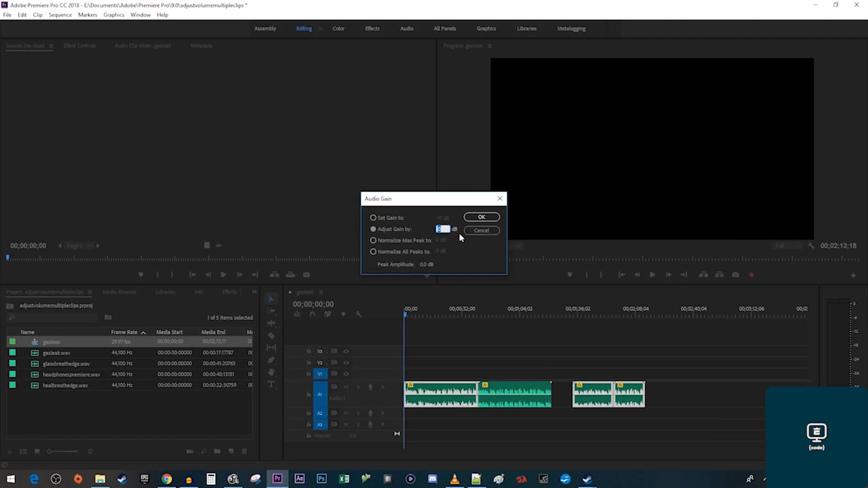
pyautogui.write('30')
pyautogui.click(482, 218)
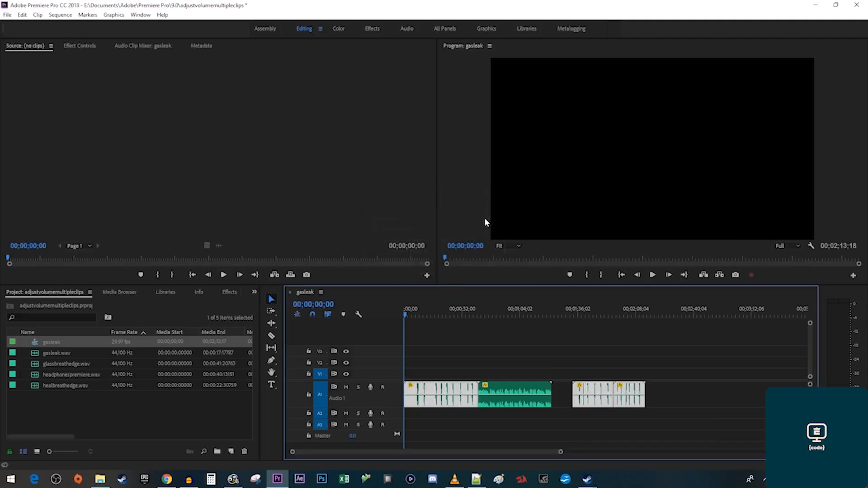
pyautogui.click(479, 335)
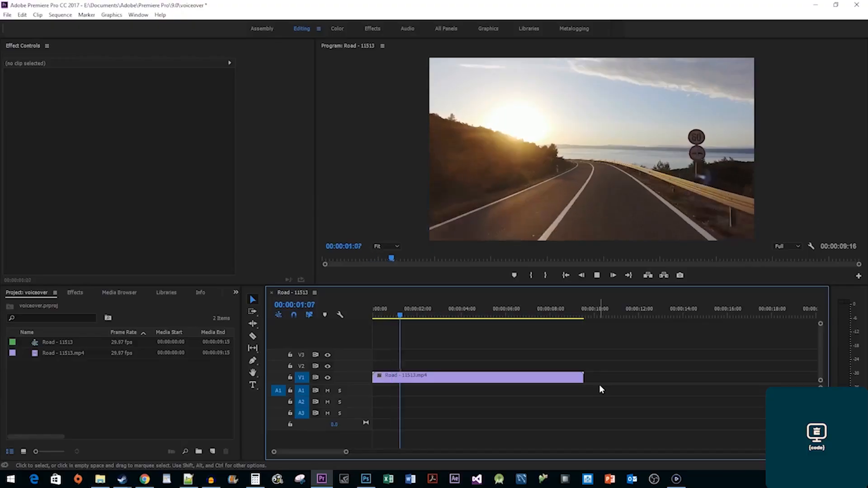
# Preview the Road clip and add a new audio track A4.
pyautogui.press('space')
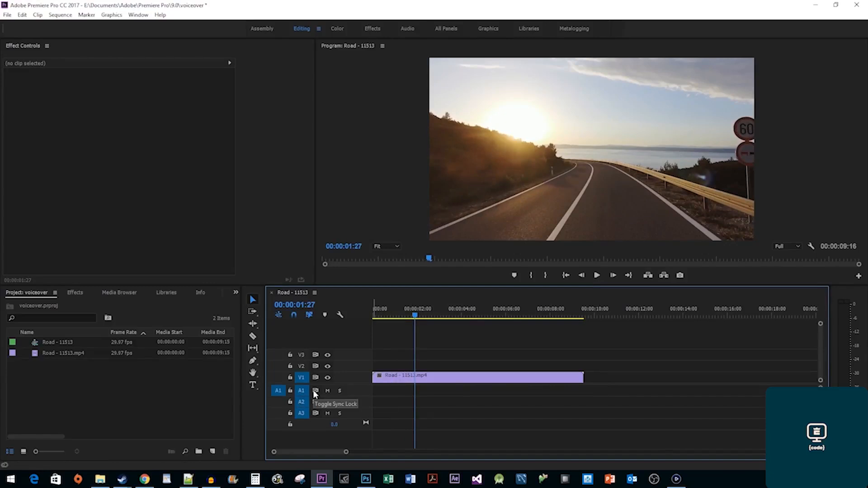
pyautogui.rightClick(358, 389)
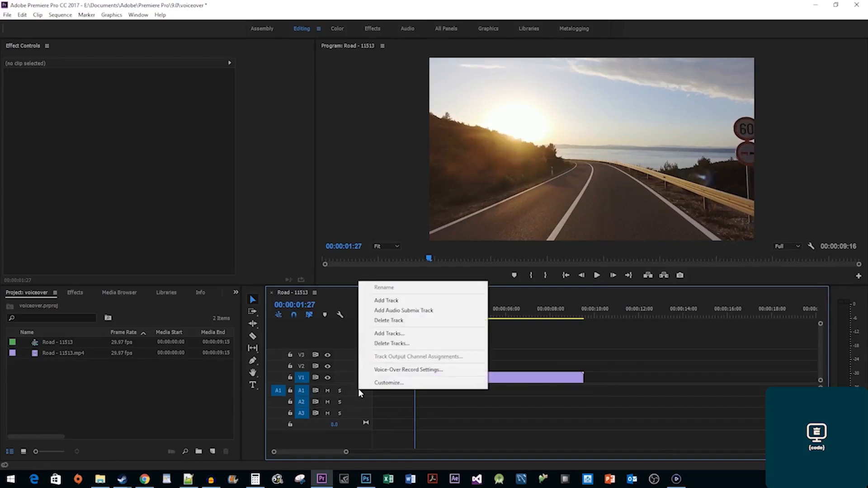
pyautogui.click(411, 301)
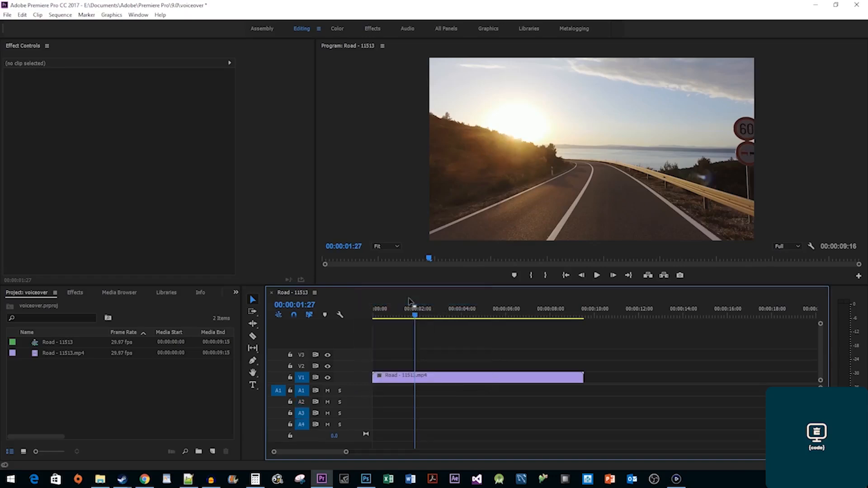
# Customize the audio track headers to include the Voice-over Record and Track Record buttons.
pyautogui.rightClick(358, 387)
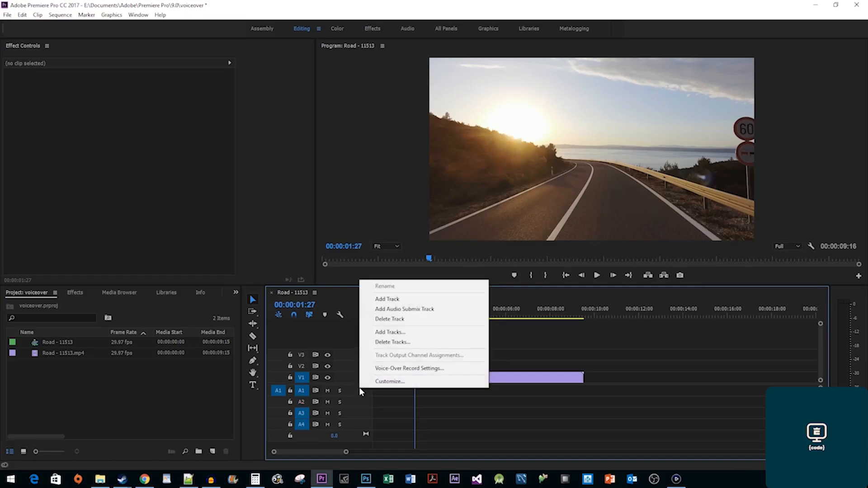
pyautogui.click(378, 384)
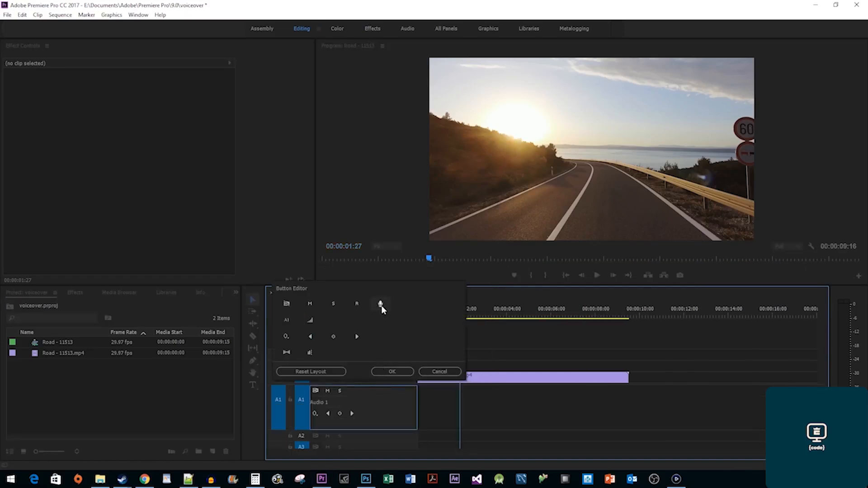
pyautogui.moveTo(381, 308); pyautogui.dragTo(351, 392)
pyautogui.moveTo(360, 303); pyautogui.dragTo(364, 393)
pyautogui.click(396, 371)
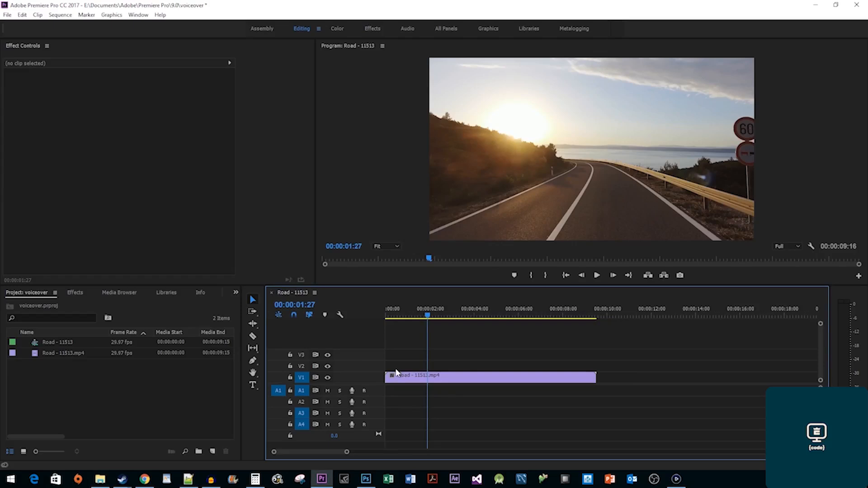
# Set the Audio Hardware Default Input to Yeti Stereo Microphone, review the Audio preferences, and confirm.
pyautogui.click(22, 15)
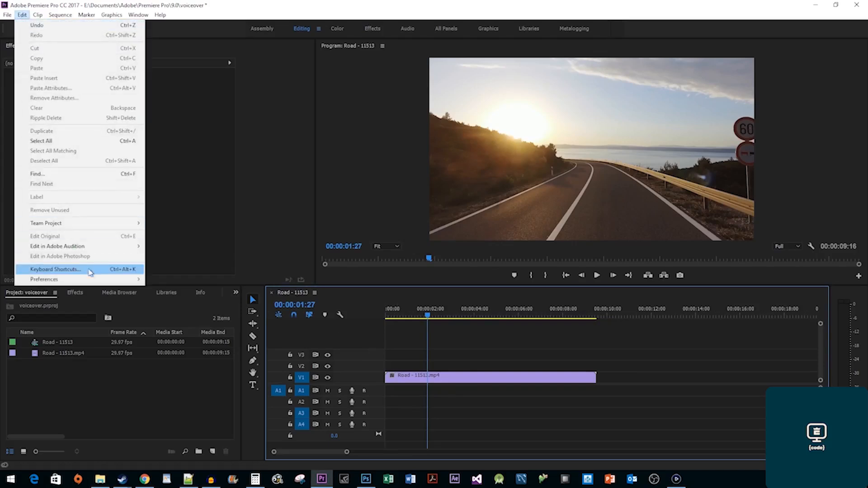
pyautogui.moveTo(96, 281)
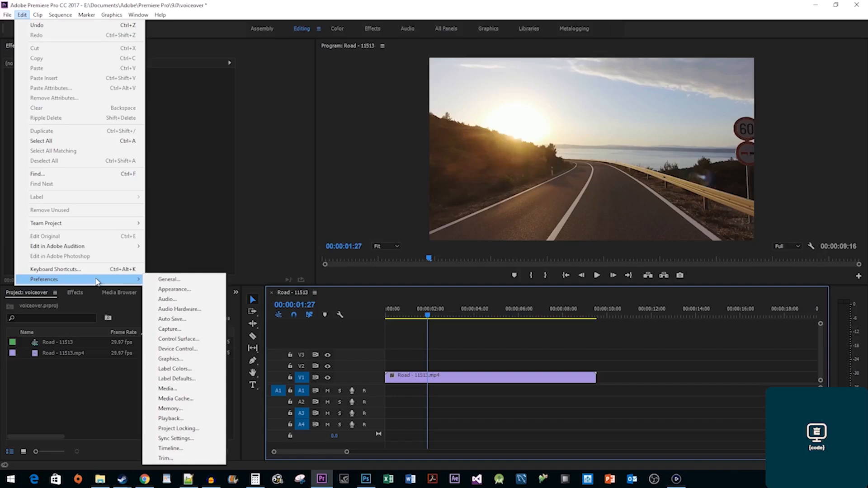
pyautogui.click(195, 312)
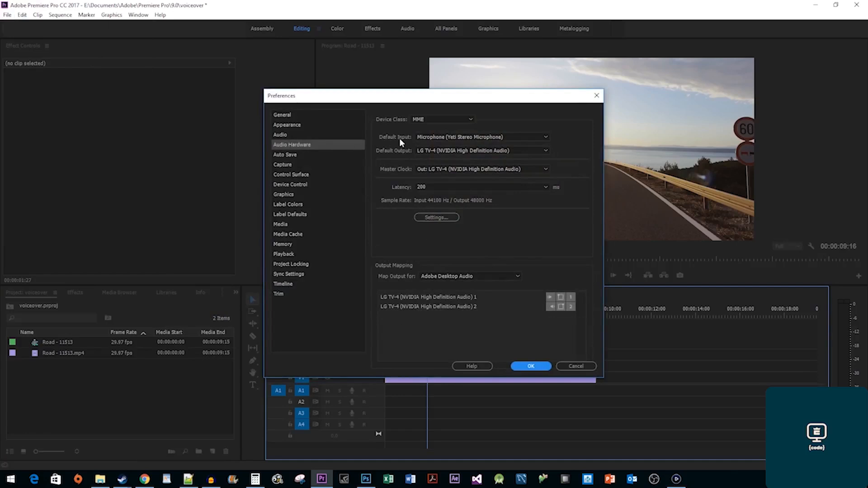
pyautogui.click(456, 137)
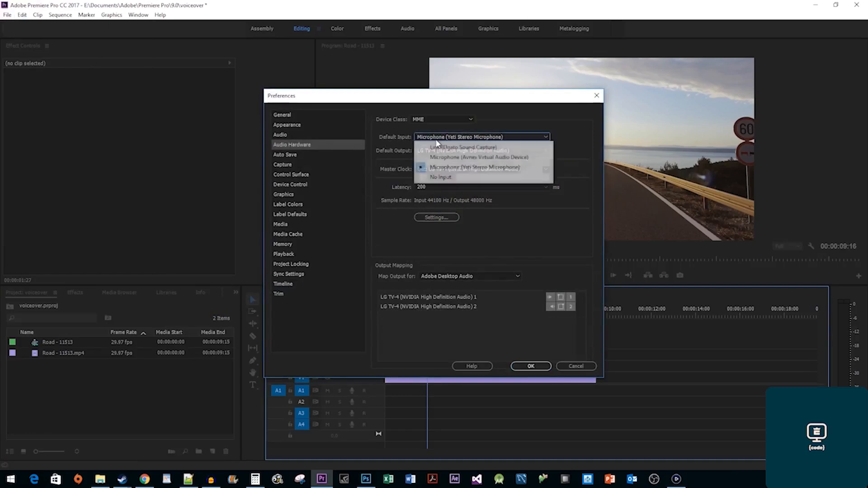
pyautogui.click(458, 168)
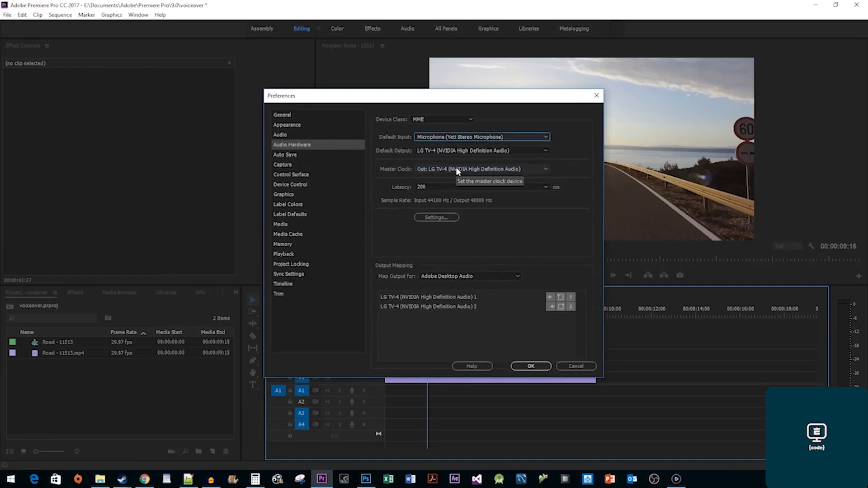
pyautogui.click(292, 137)
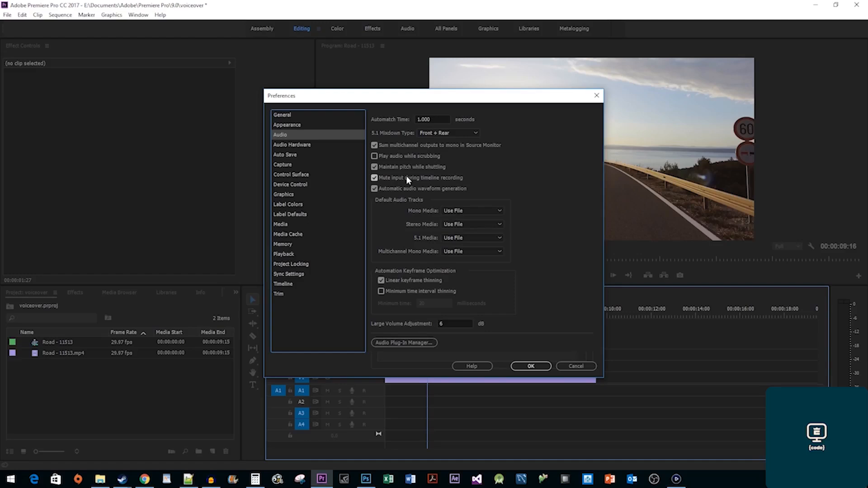
pyautogui.click(527, 366)
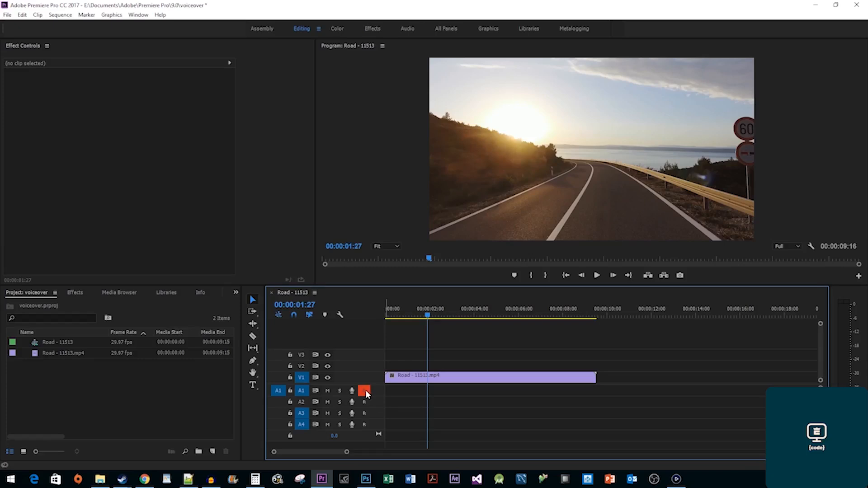
# Open Voice-Over Record Settings for Audio 1 from the A1 track header menu.
pyautogui.rightClick(376, 390)
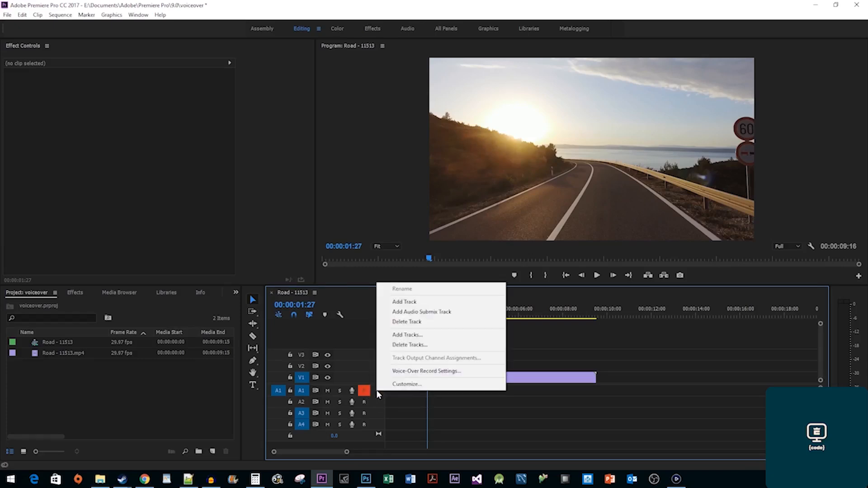
pyautogui.click(416, 374)
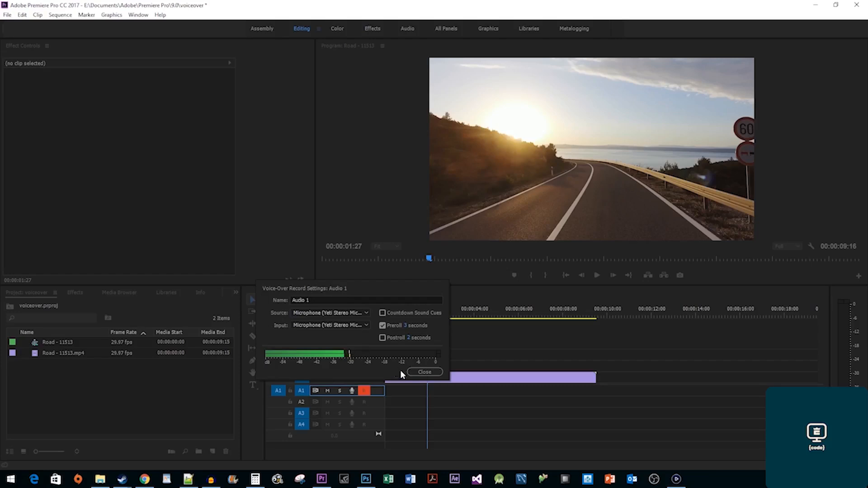
# Record a short voice-over onto track A1 under the Road clip and play it back.
pyautogui.click(416, 371)
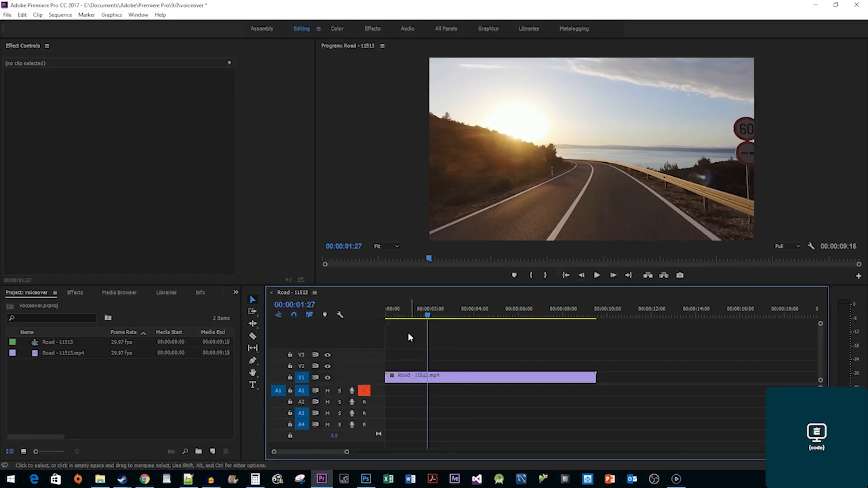
pyautogui.click(397, 315)
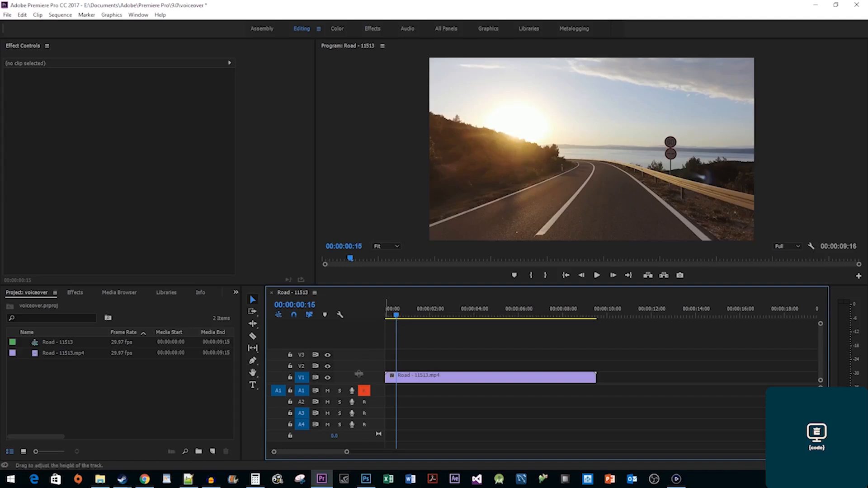
pyautogui.click(351, 390)
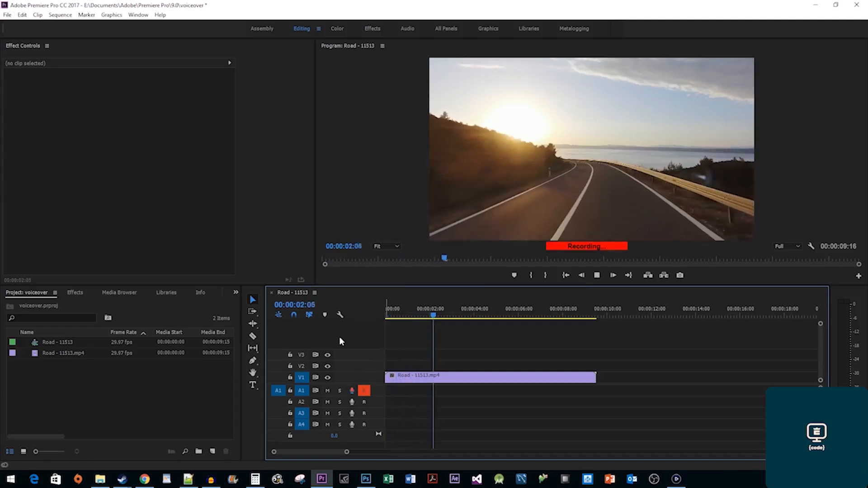
pyautogui.press('space')
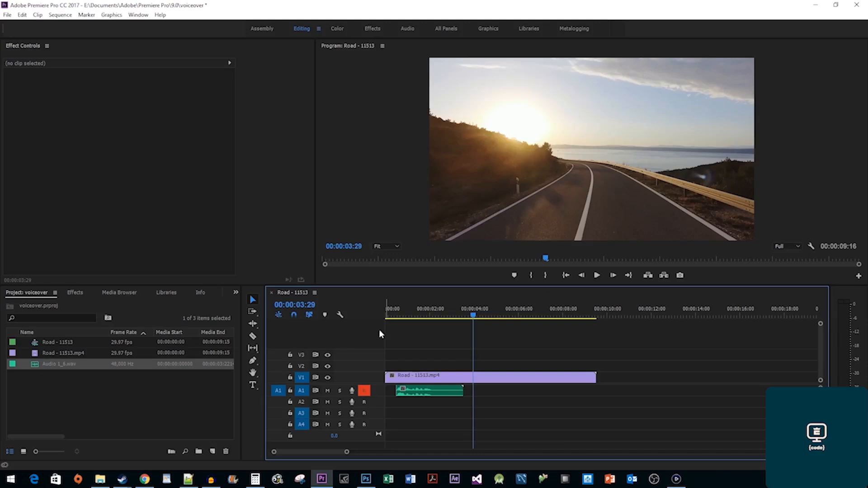
pyautogui.click(391, 315)
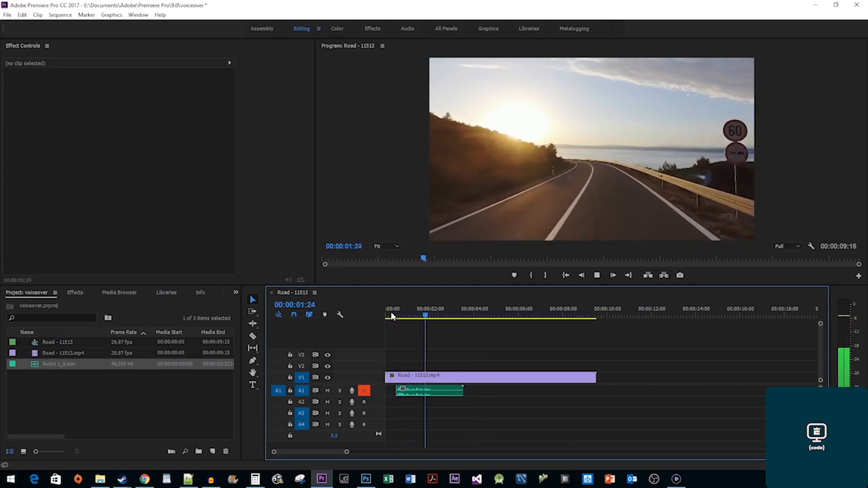
pyautogui.press('space')
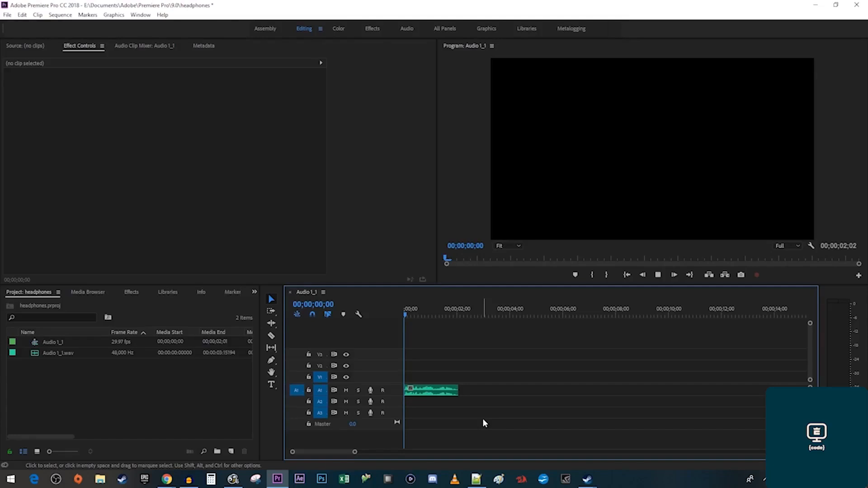
# Split the audio clip at 00;00;01;10 and nest the right-hand piece as Nested Sequence 05.
pyautogui.press('space')
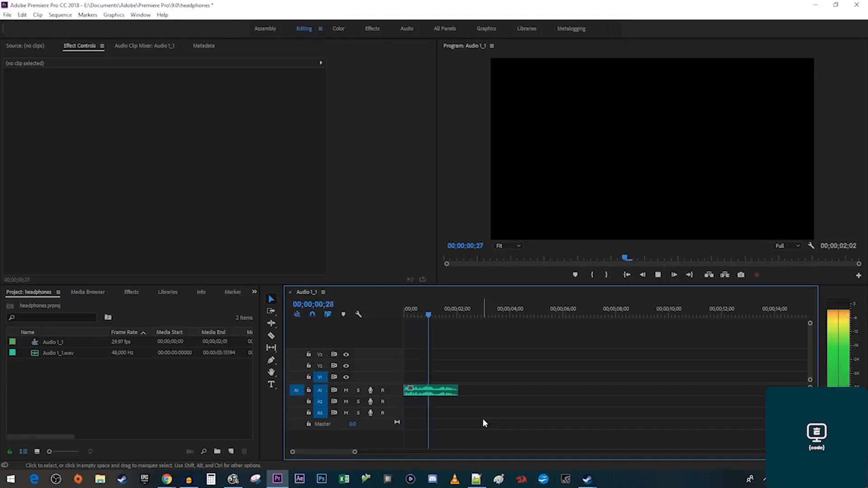
pyautogui.press('Home')
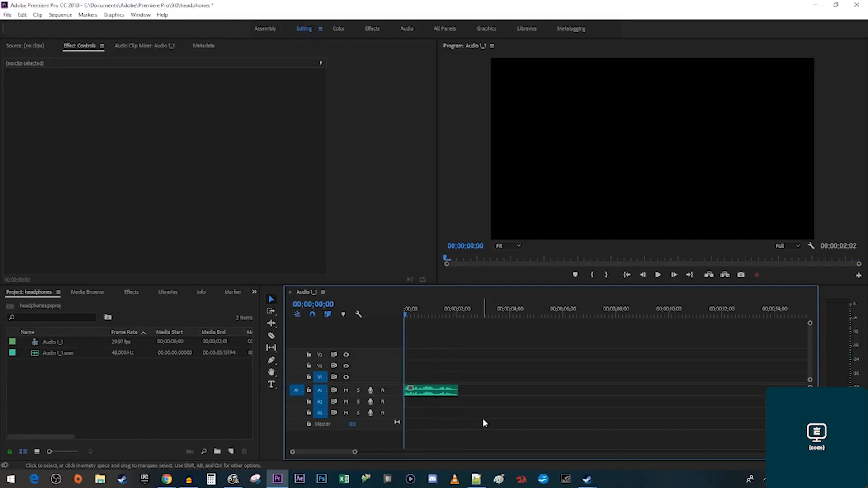
pyautogui.click(440, 315)
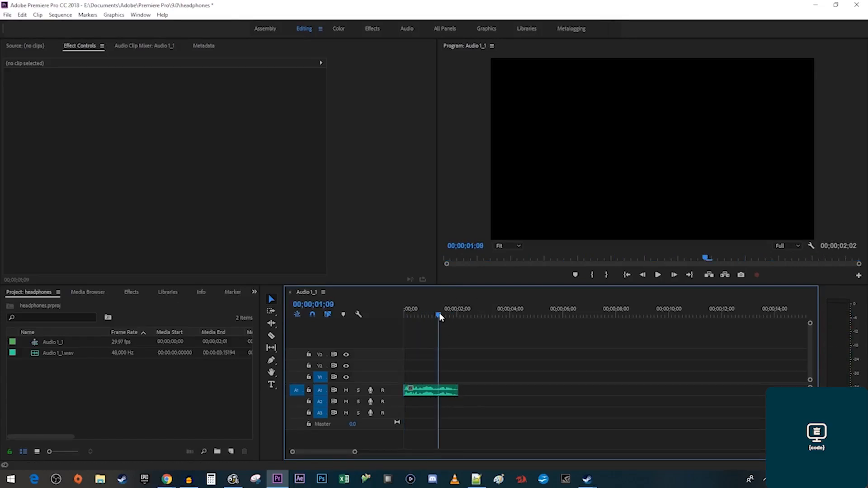
pyautogui.moveTo(440, 313); pyautogui.dragTo(442, 314)
pyautogui.click(440, 316)
pyautogui.press('c')
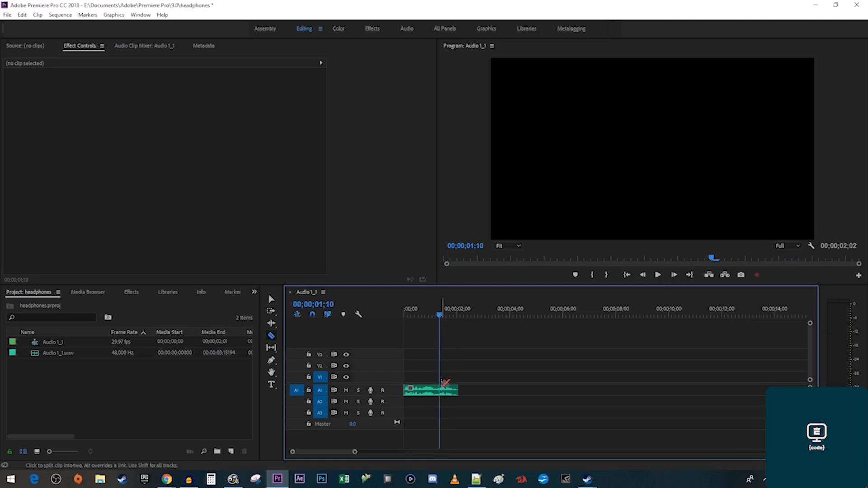
pyautogui.click(444, 389)
pyautogui.press('v')
pyautogui.rightClick(449, 392)
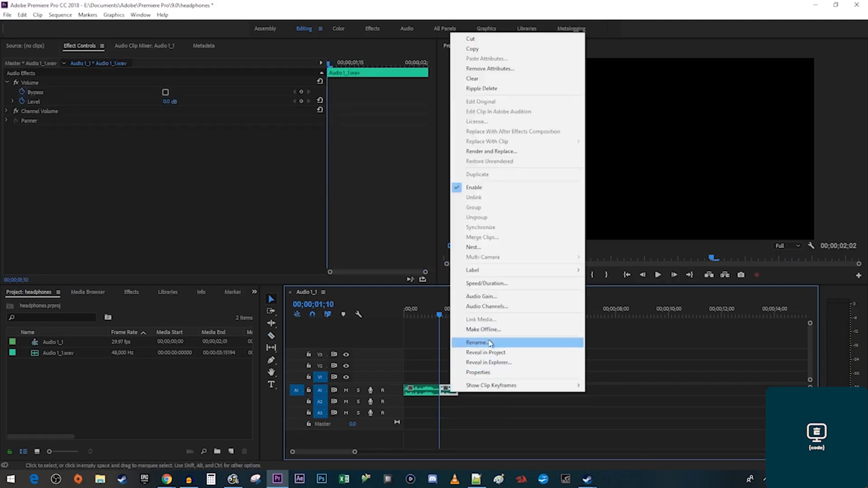
pyautogui.click(517, 252)
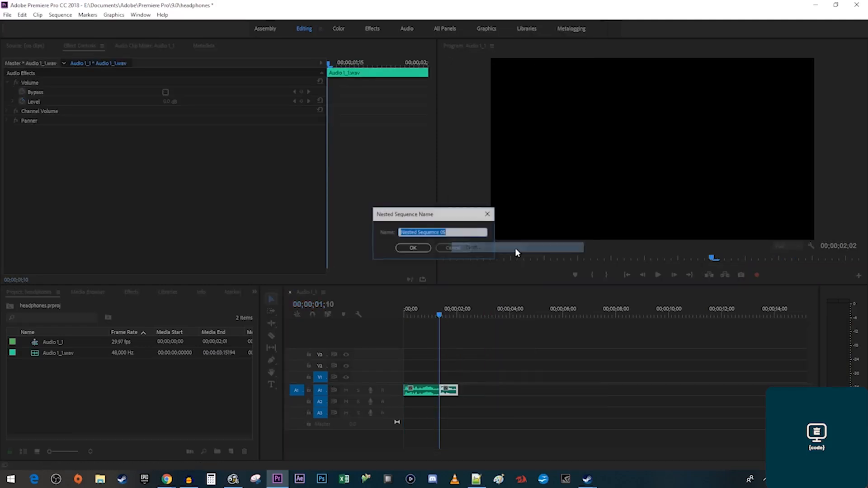
pyautogui.click(423, 249)
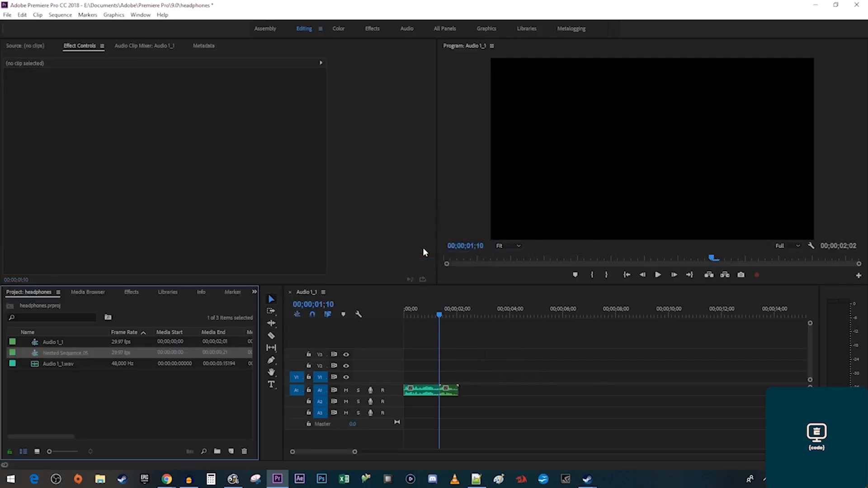
# Inside Nested Sequence 05, add Audio 1_1.wav on A2 at Level -1000, trimmed to 2;14.
pyautogui.doubleClick(454, 390)
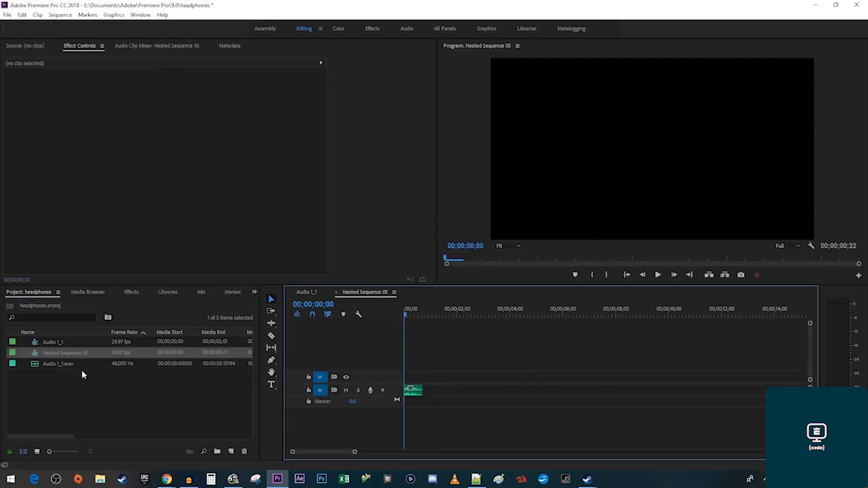
pyautogui.moveTo(62, 365); pyautogui.dragTo(399, 407)
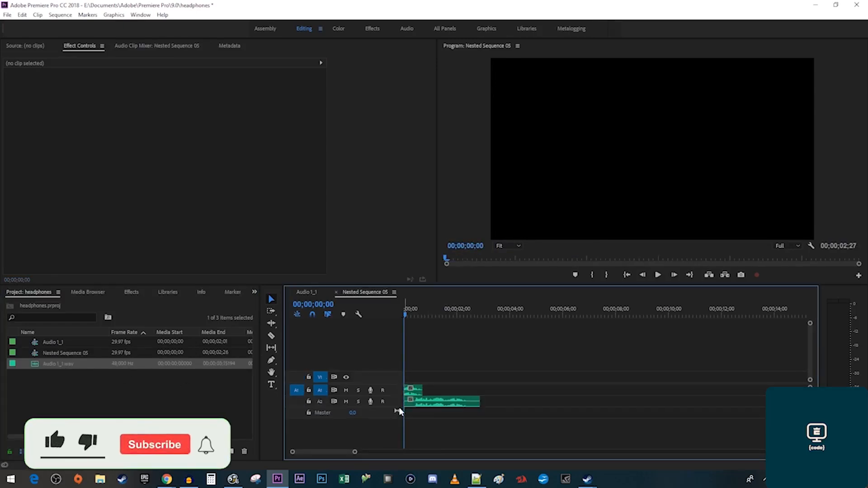
pyautogui.click(428, 402)
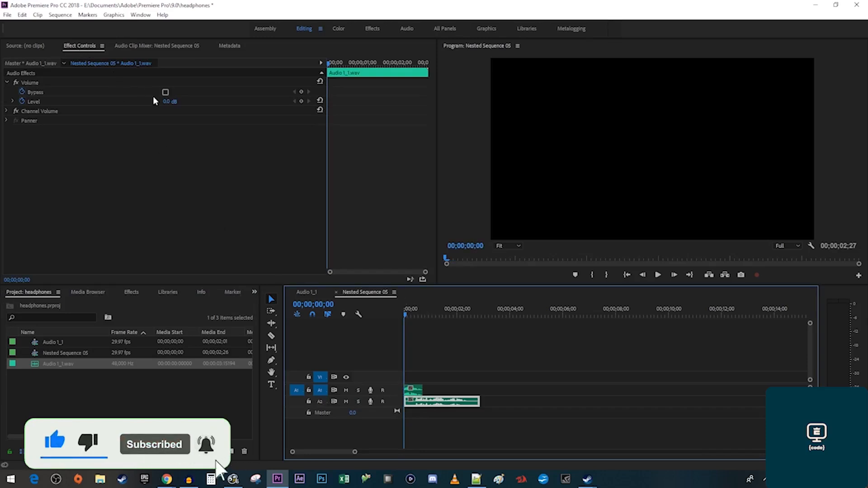
pyautogui.click(167, 103)
pyautogui.write('-1')
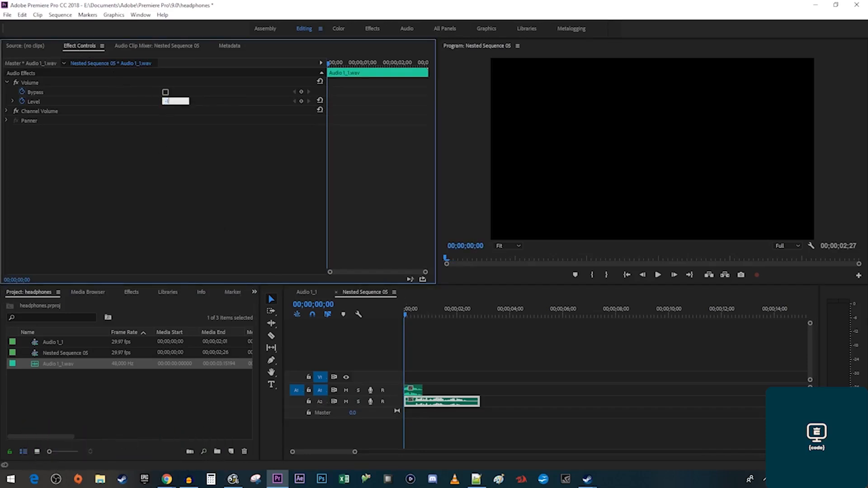
pyautogui.write('000')
pyautogui.press('Return')
pyautogui.moveTo(479, 401); pyautogui.dragTo(469, 401)
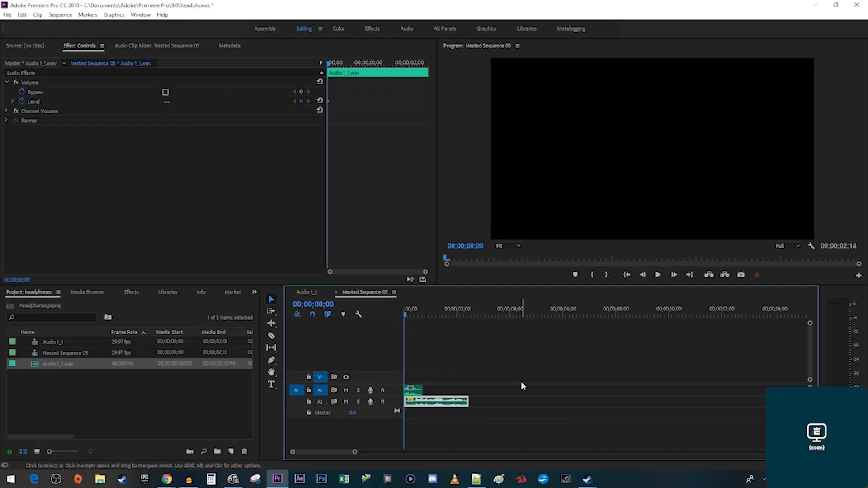
pyautogui.click(310, 293)
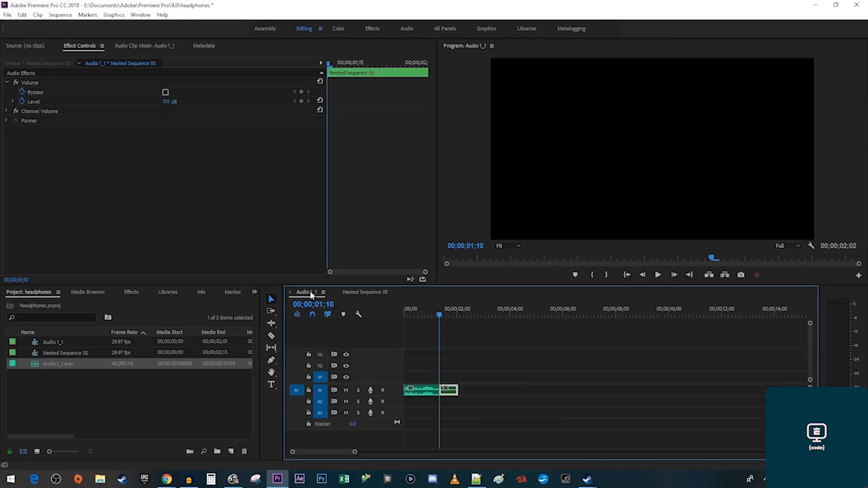
# Lengthen the nested clip to 1;29 and apply Surround Reverb with the From The Front preset.
pyautogui.moveTo(458, 389); pyautogui.dragTo(532, 390)
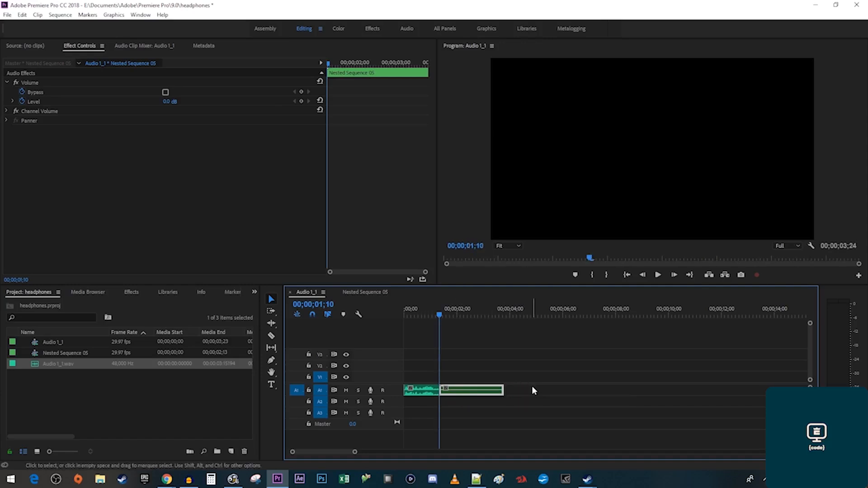
pyautogui.click(134, 292)
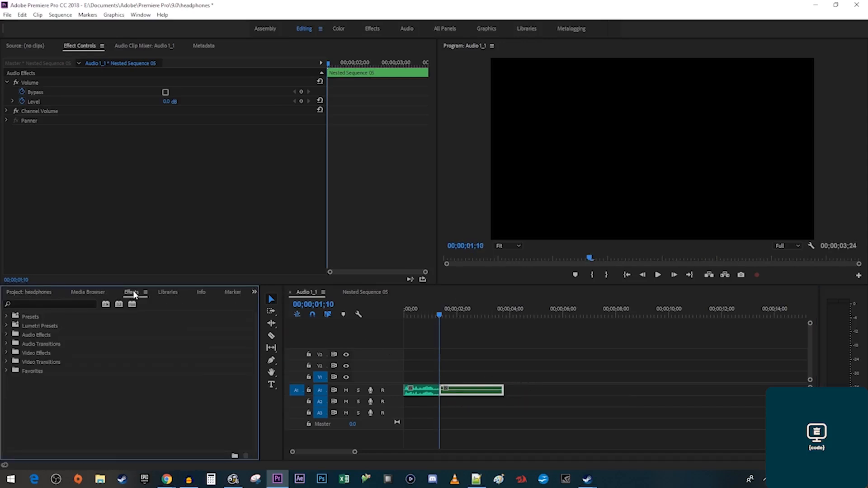
pyautogui.click(88, 304)
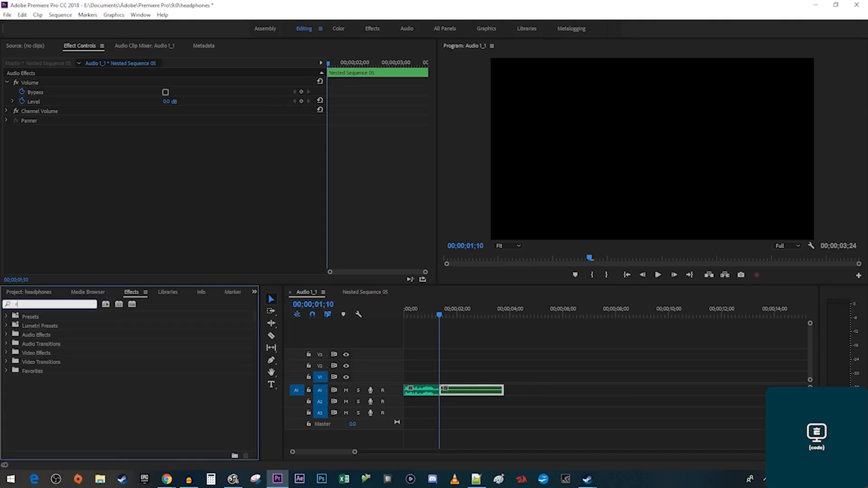
pyautogui.write('reverb')
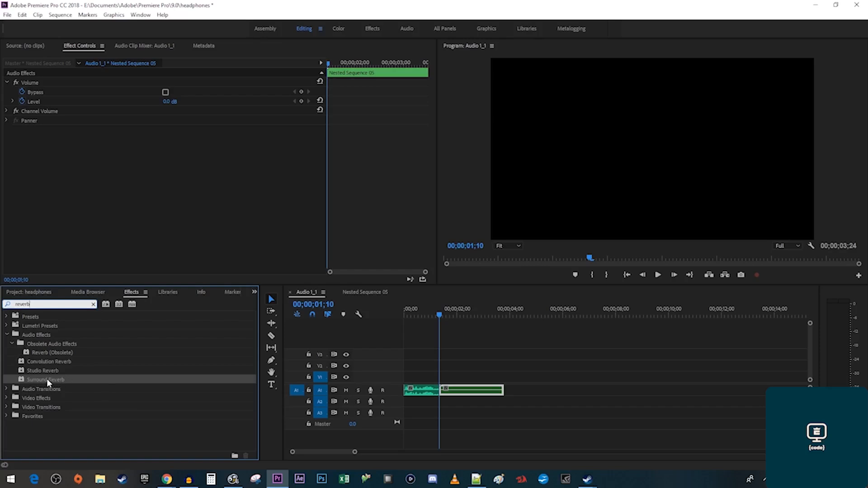
pyautogui.moveTo(46, 379); pyautogui.dragTo(469, 389)
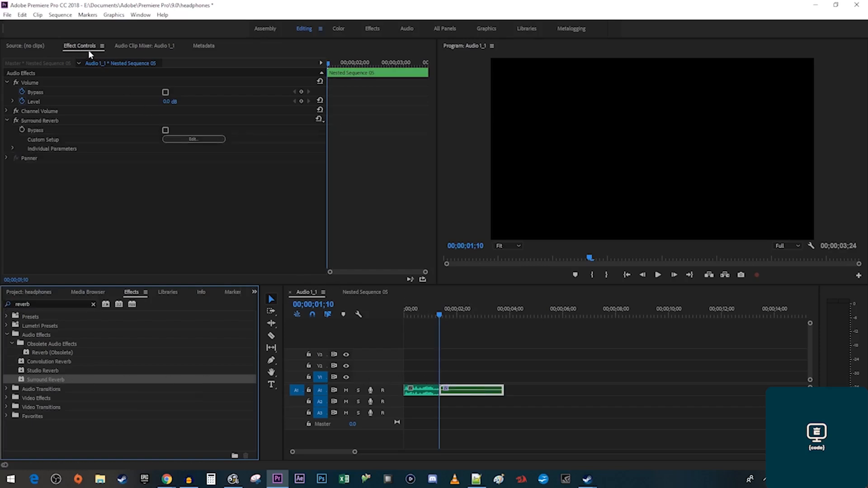
pyautogui.click(319, 120)
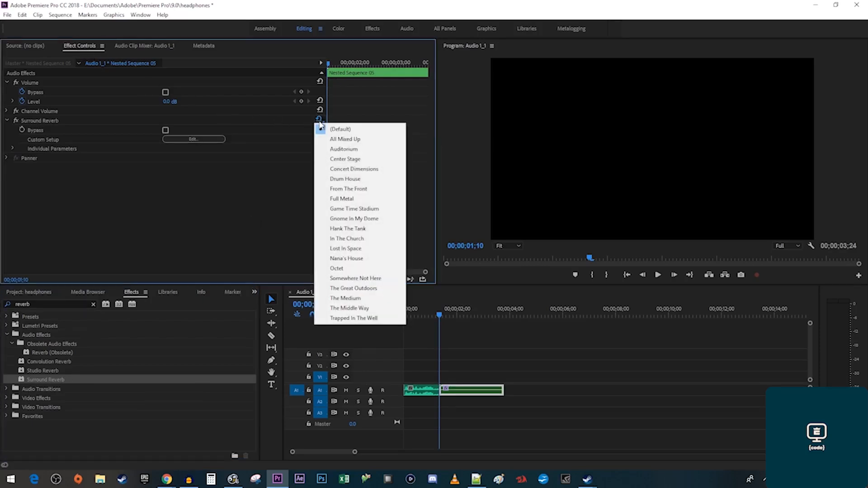
pyautogui.click(383, 188)
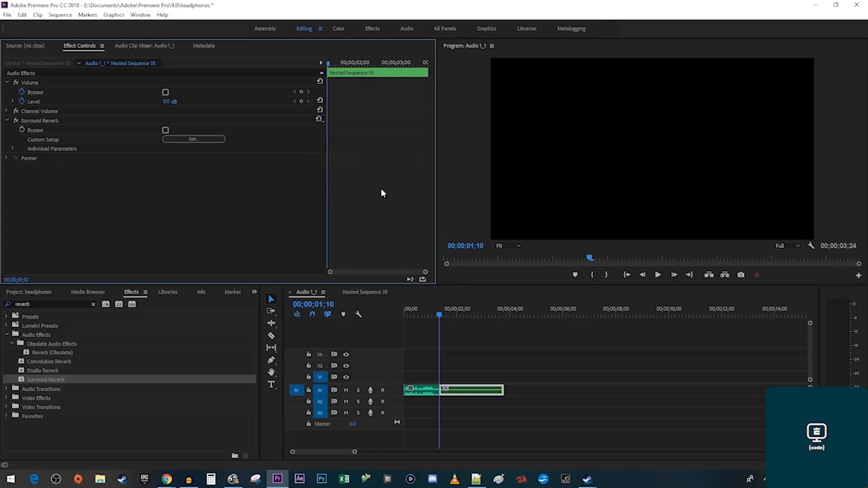
# Play the sequence from the start to hear the reverb.
pyautogui.click(403, 311)
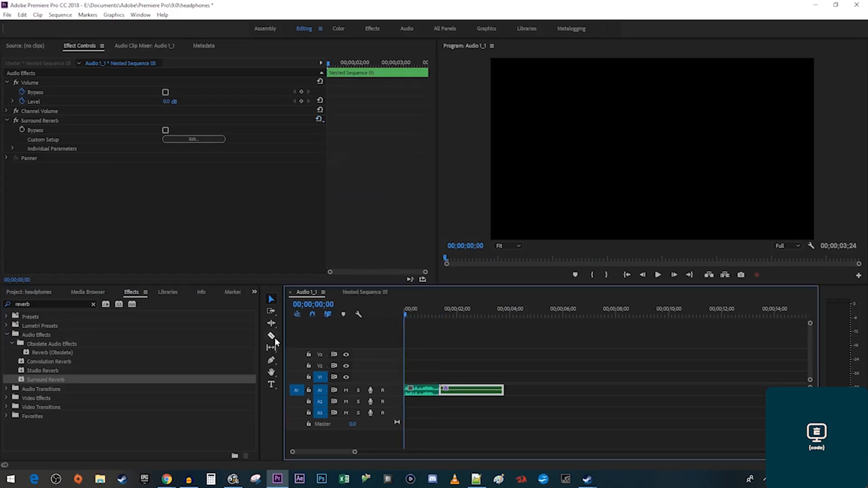
pyautogui.press('space')
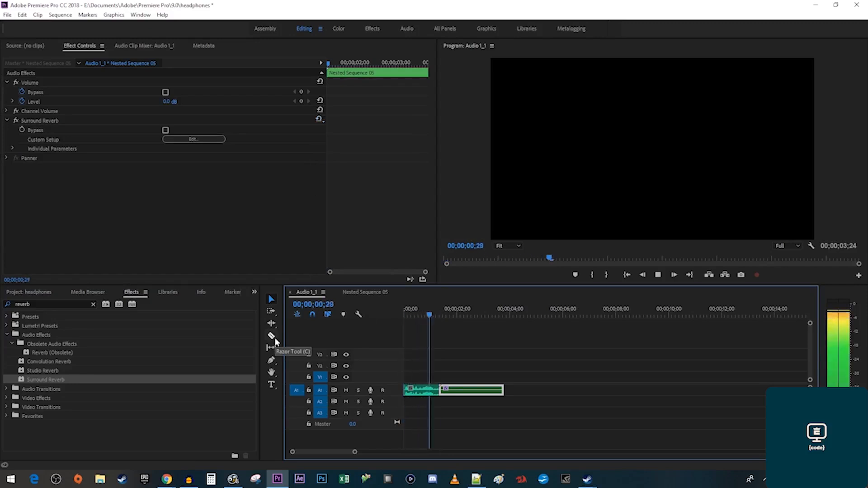
pyautogui.press('space')
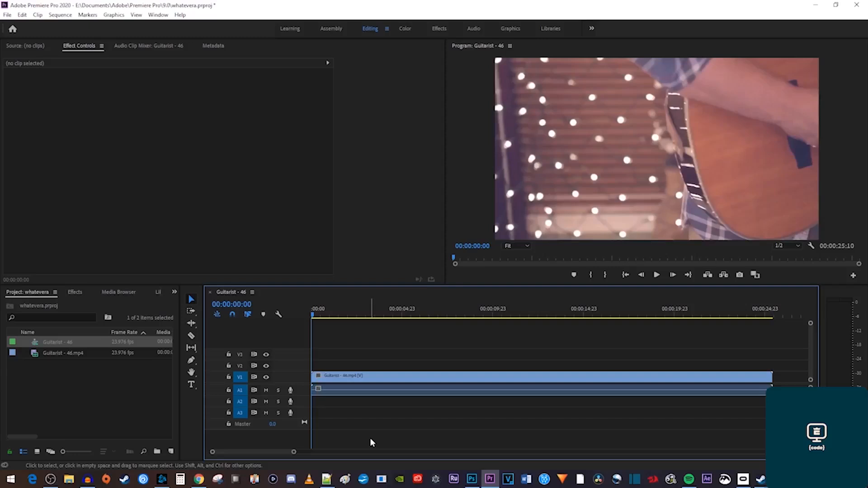
# Drag Film Dissolve from Video Transitions > Dissolve onto both ends of the Guitarist clip.
pyautogui.press('space')
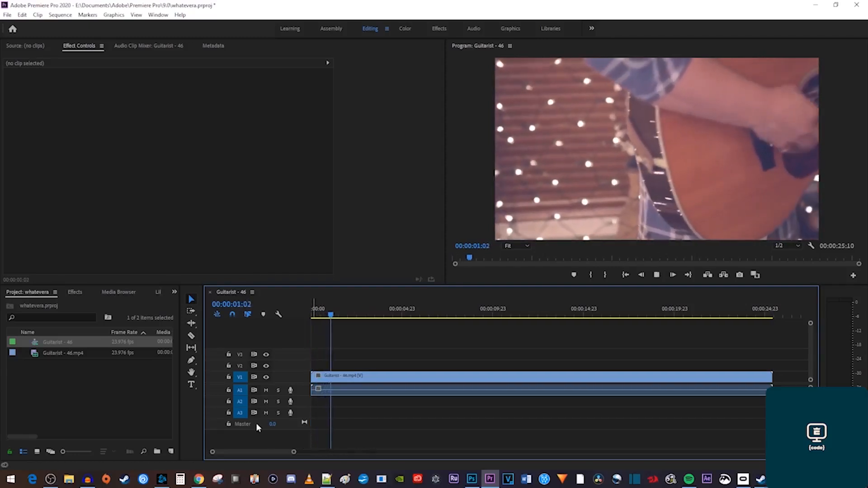
pyautogui.press('space')
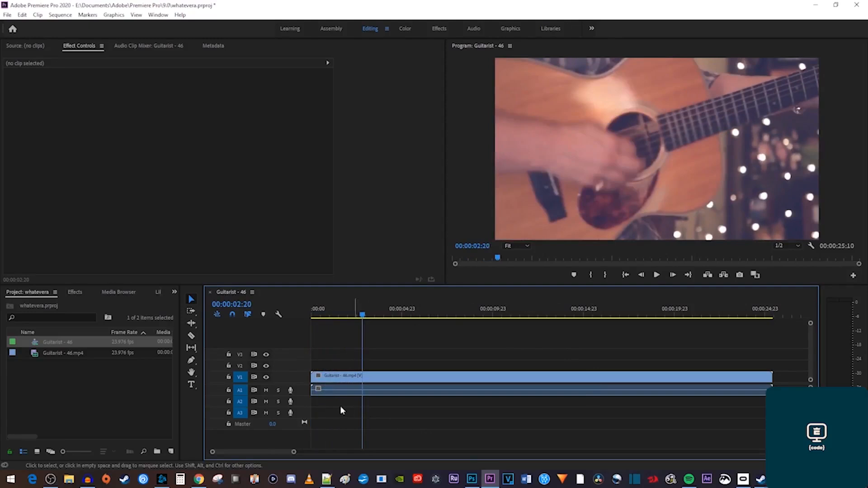
pyautogui.click(75, 292)
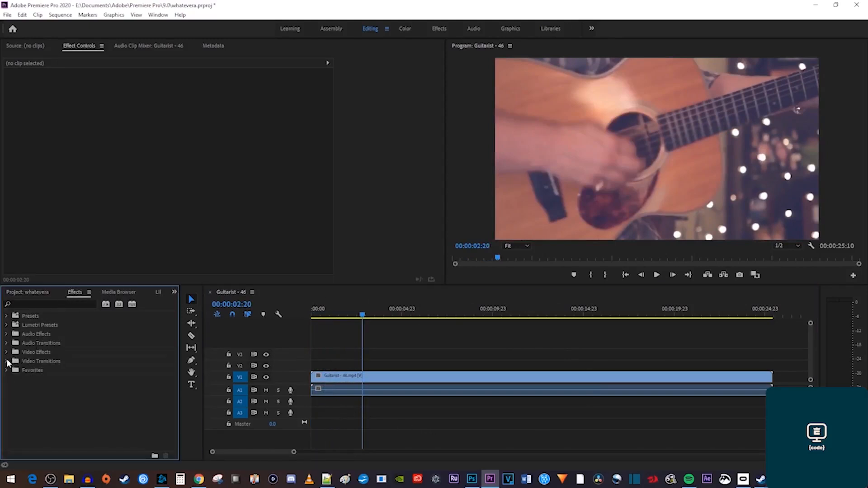
pyautogui.click(6, 361)
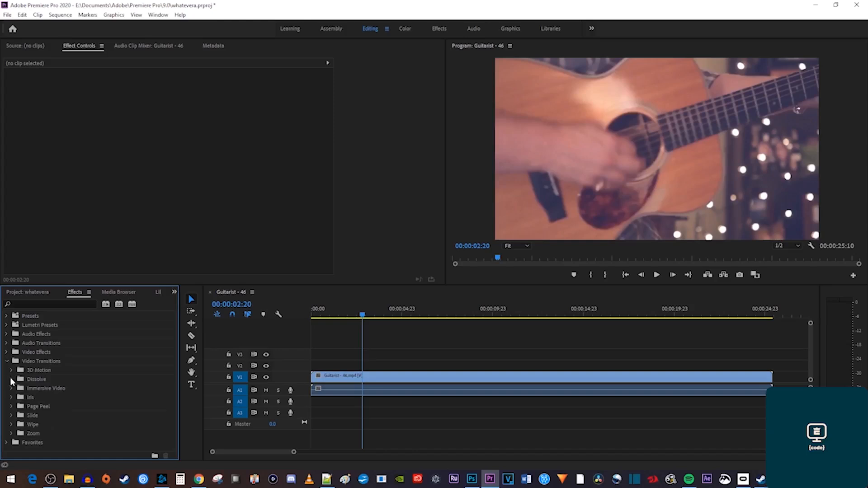
pyautogui.click(11, 380)
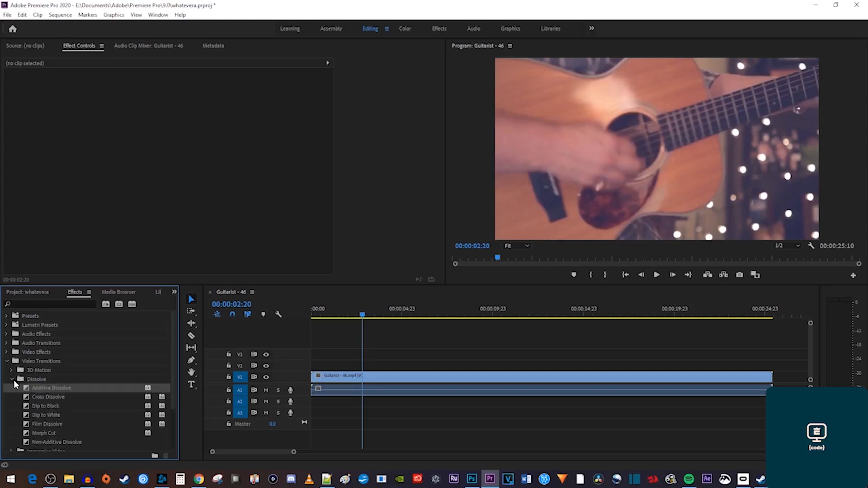
pyautogui.moveTo(48, 422); pyautogui.dragTo(316, 378)
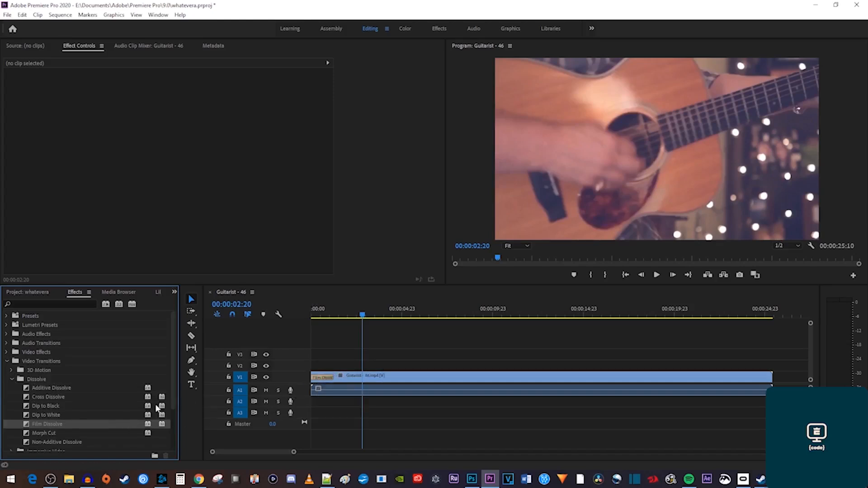
pyautogui.moveTo(43, 424); pyautogui.dragTo(769, 379)
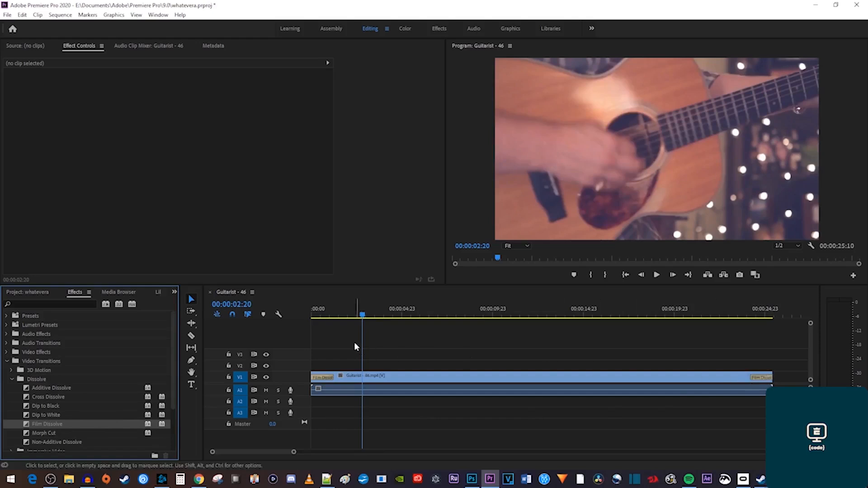
# Preview the opening and closing Film Dissolves.
pyautogui.moveTo(336, 317); pyautogui.dragTo(302, 310)
pyautogui.press('space')
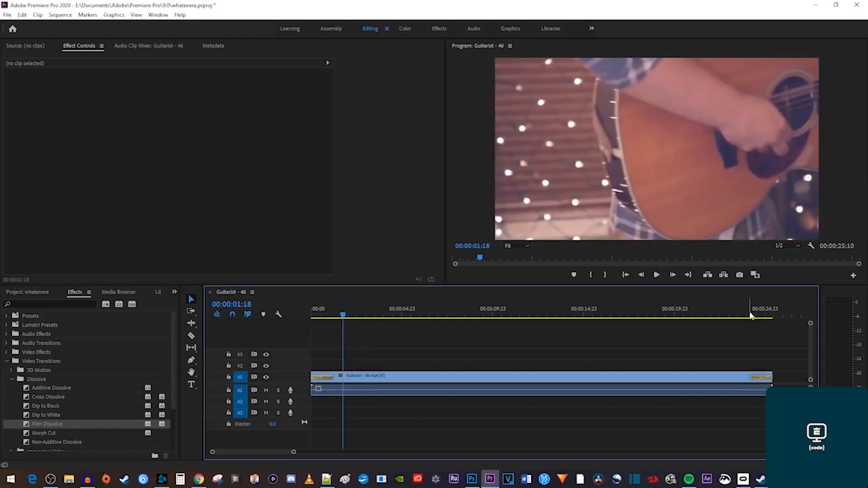
pyautogui.click(749, 315)
pyautogui.press('space')
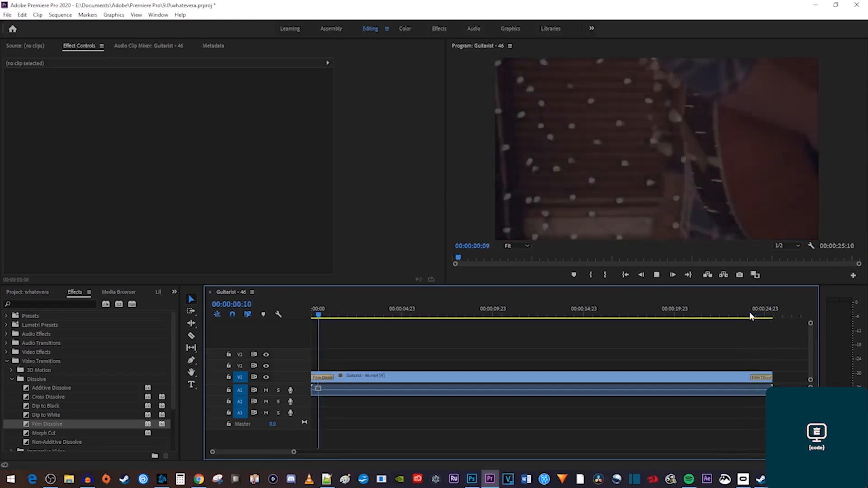
pyautogui.press('space')
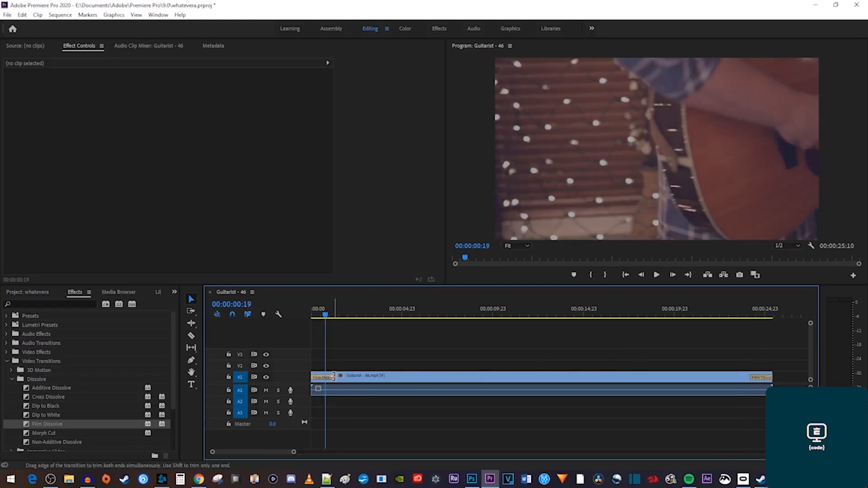
# Lengthen both Film Dissolves on the Guitarist clip and preview from the start.
pyautogui.moveTo(333, 377); pyautogui.dragTo(369, 380)
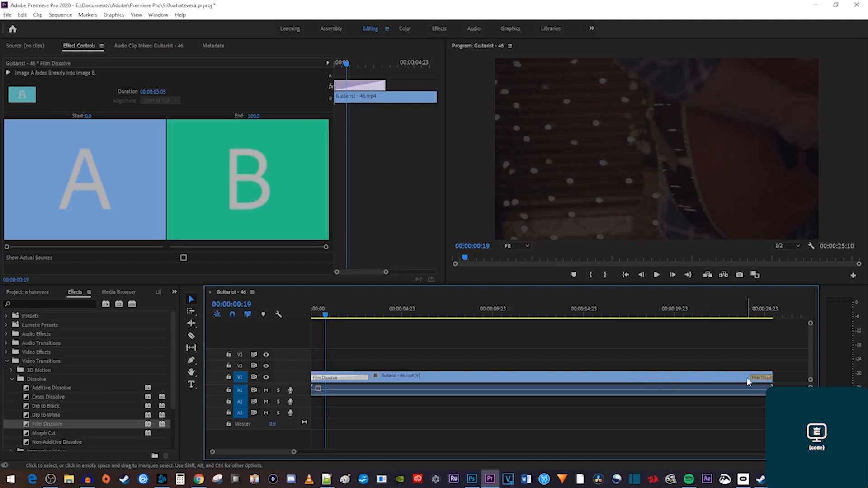
pyautogui.moveTo(749, 379); pyautogui.dragTo(715, 377)
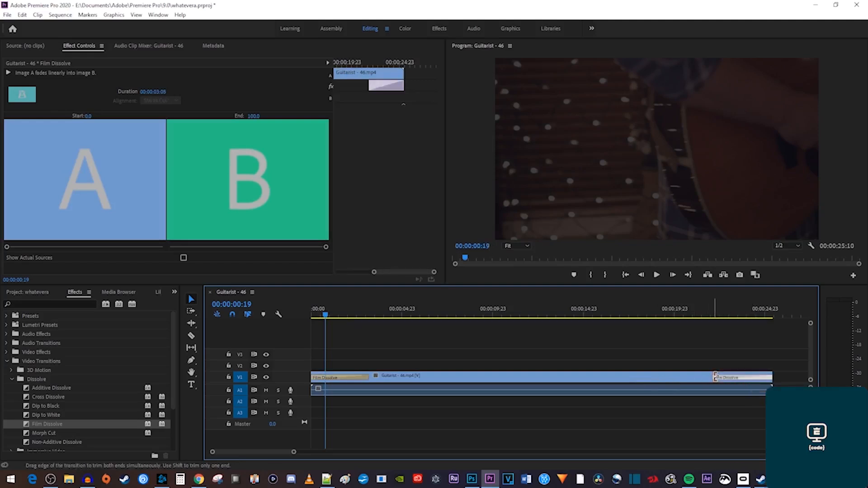
pyautogui.press('Home')
pyautogui.press('space')
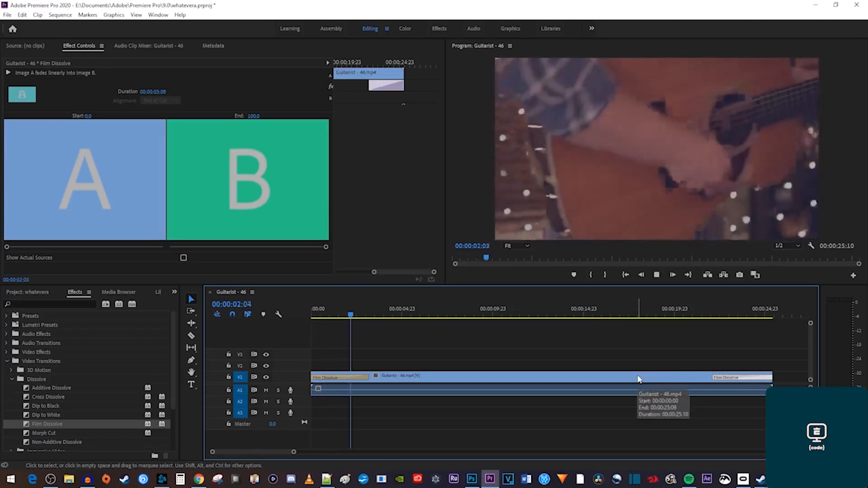
pyautogui.press('space')
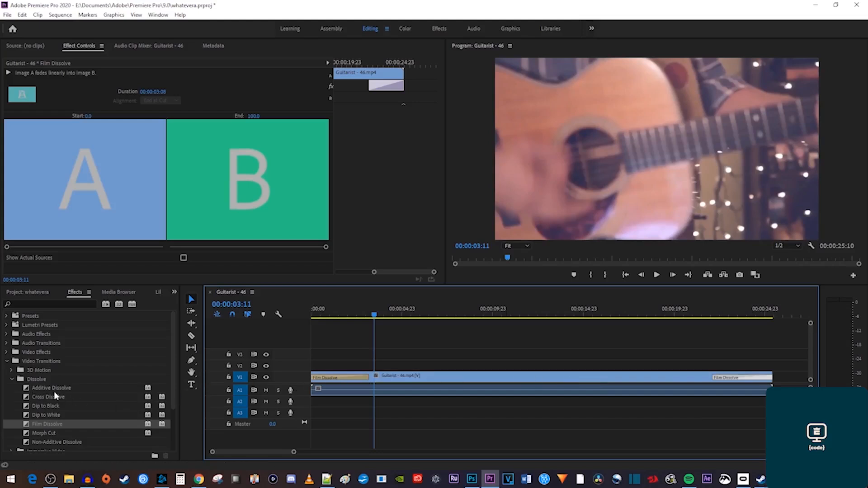
# Replace the opening Film Dissolve with an Additive Dissolve and preview it.
pyautogui.click(327, 378)
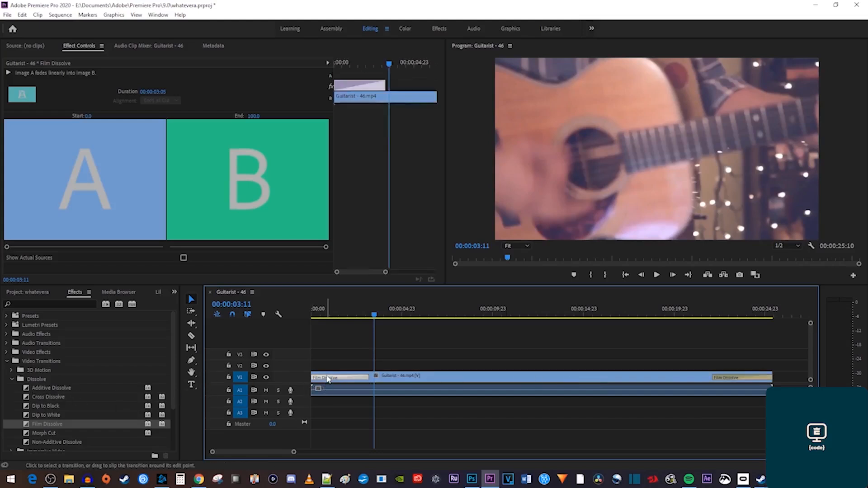
pyautogui.press('Delete')
pyautogui.moveTo(40, 388); pyautogui.dragTo(318, 385)
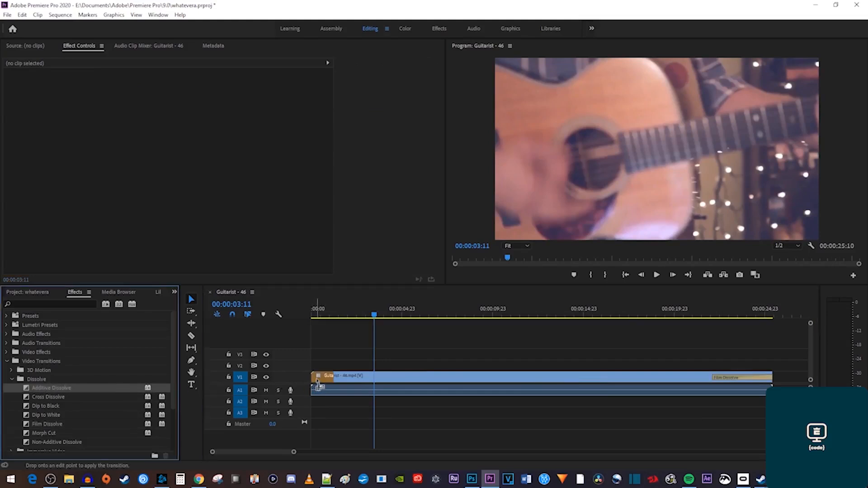
pyautogui.click(364, 379)
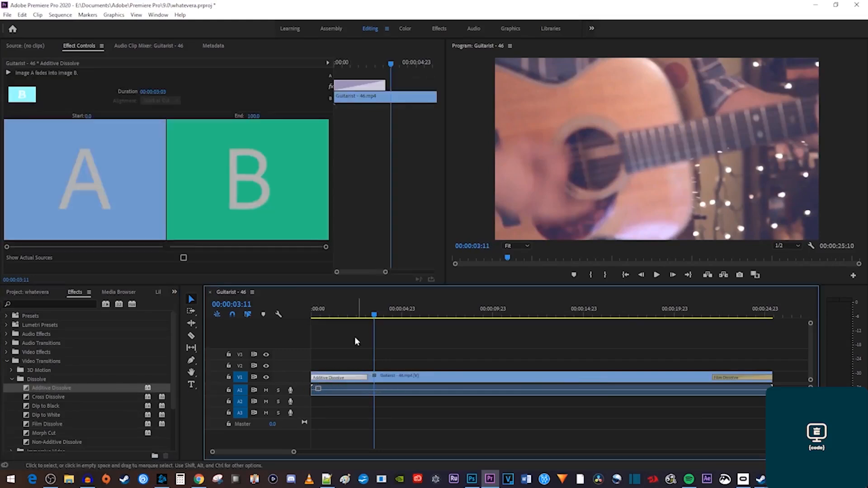
pyautogui.click(312, 314)
pyautogui.moveTo(315, 317); pyautogui.dragTo(361, 325)
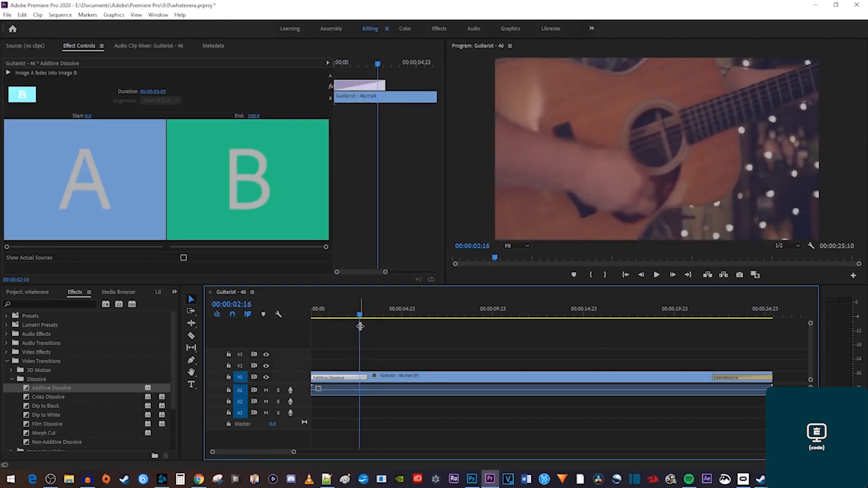
pyautogui.press('space')
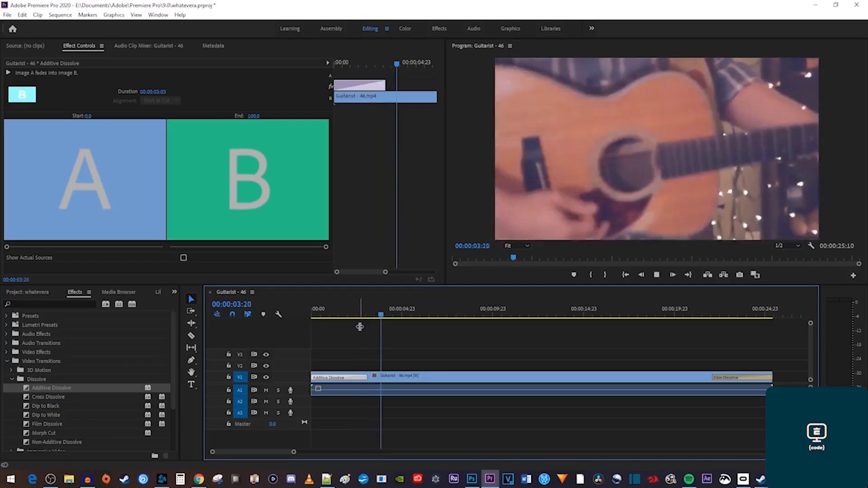
pyautogui.press('space')
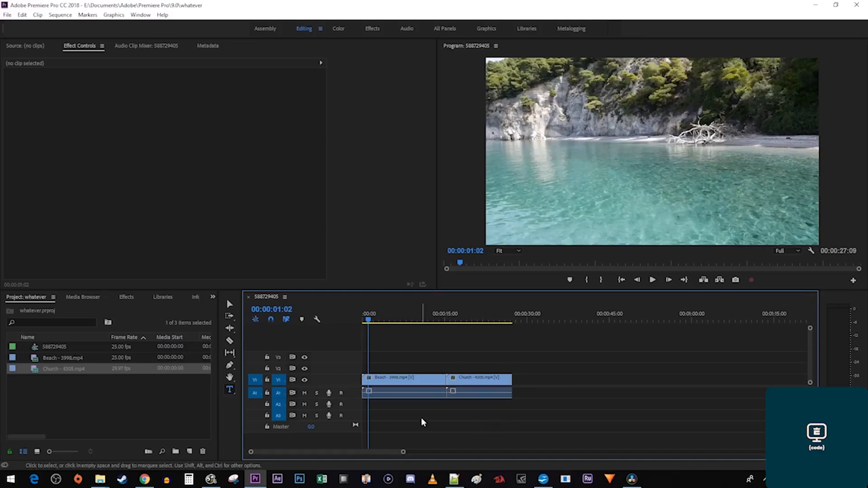
# Search Effects for 'cross dissol' and drop Cross Dissolve on the Beach - 3998 / Church - 4305 cut.
pyautogui.moveTo(415, 319); pyautogui.dragTo(445, 320)
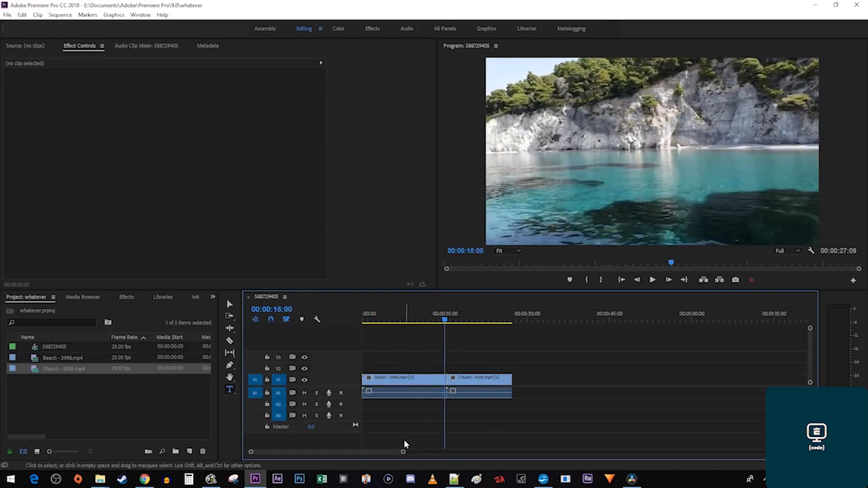
pyautogui.moveTo(402, 451); pyautogui.dragTo(345, 456)
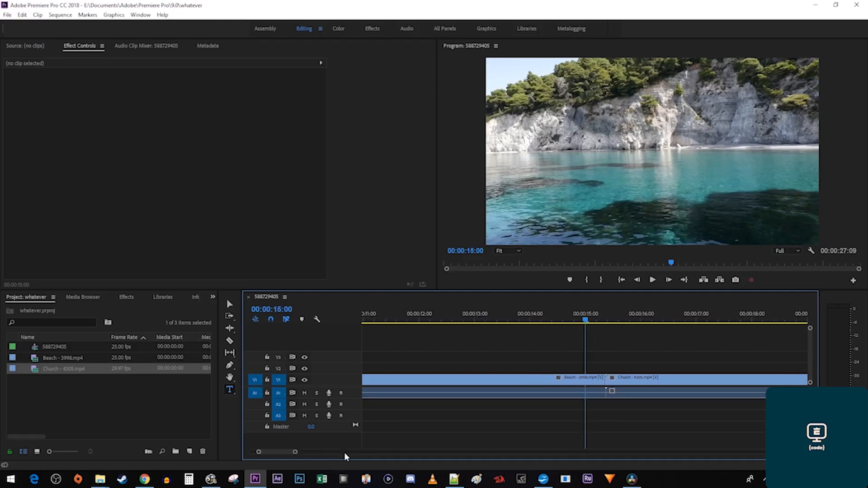
pyautogui.click(132, 302)
pyautogui.click(88, 309)
pyautogui.write('cross dissolve')
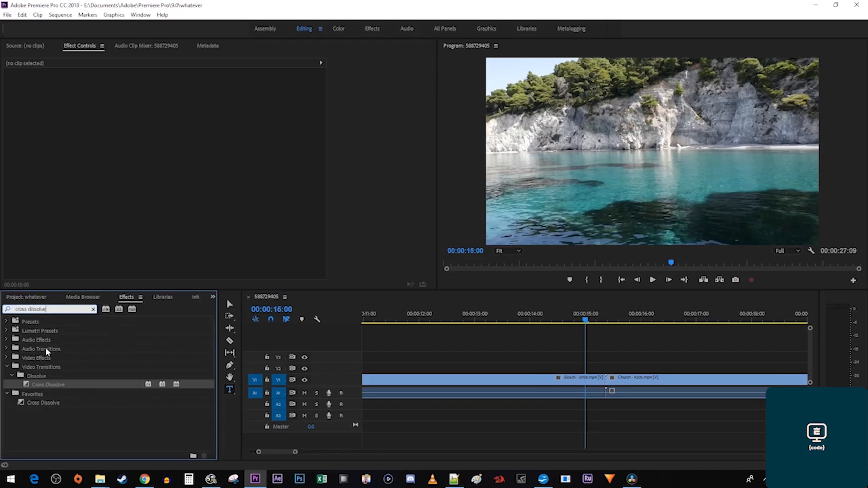
pyautogui.moveTo(44, 384); pyautogui.dragTo(601, 378)
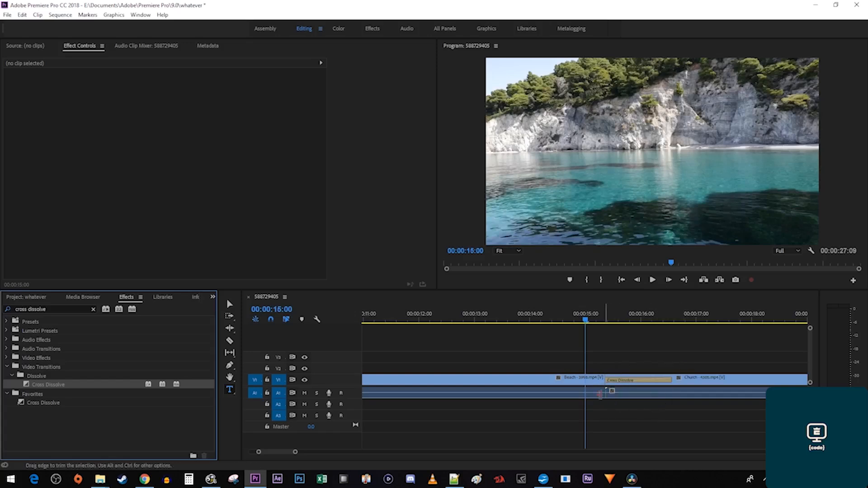
# Set the Cross Dissolve's alignment to Center at Cut and preview it.
pyautogui.click(651, 381)
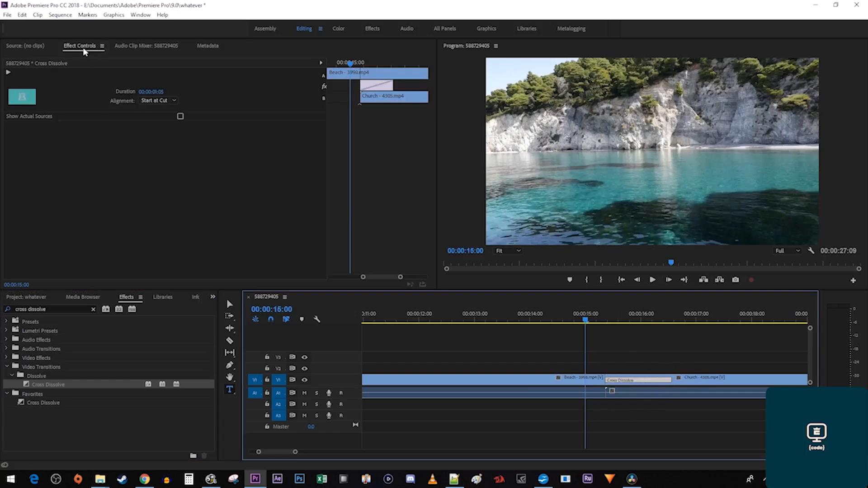
pyautogui.click(144, 100)
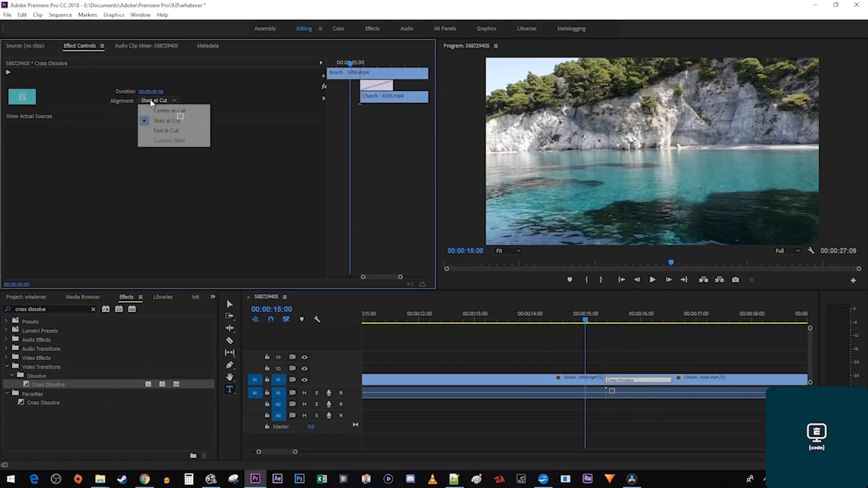
pyautogui.click(163, 110)
pyautogui.click(541, 317)
pyautogui.press('space')
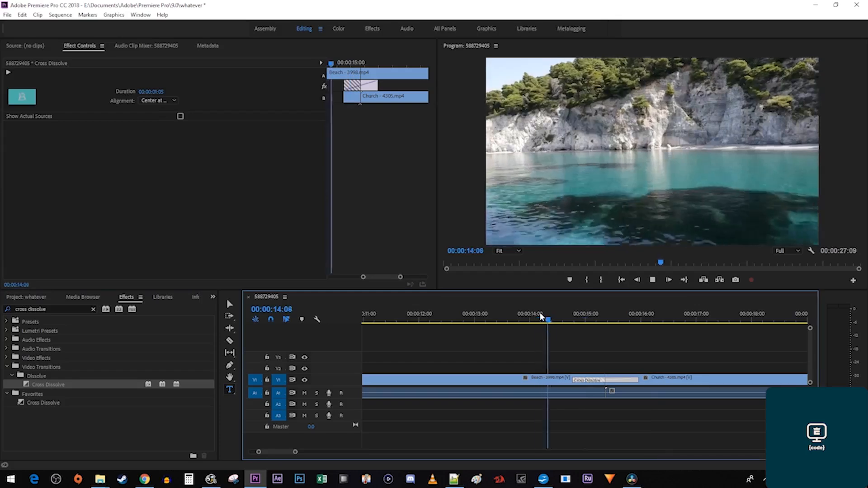
pyautogui.press('space')
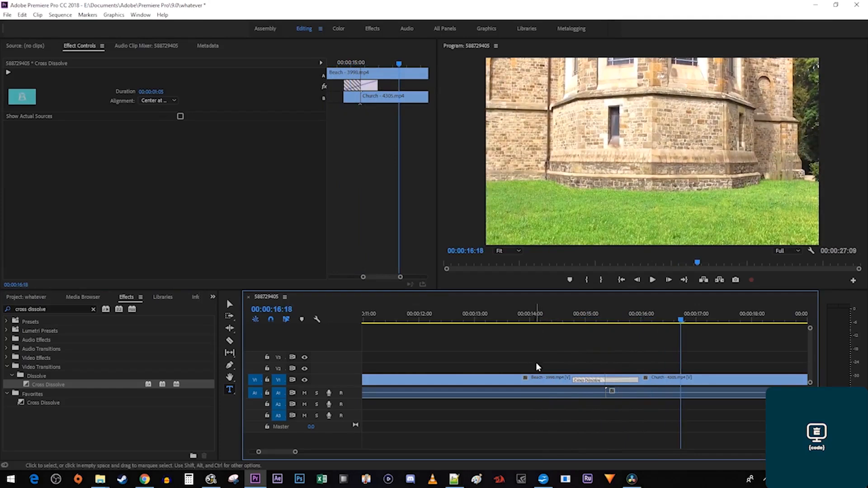
# Lengthen the Cross Dissolve to 00:00:01:23 and play it again.
pyautogui.moveTo(570, 380); pyautogui.dragTo(552, 380)
pyautogui.click(537, 316)
pyautogui.press('space')
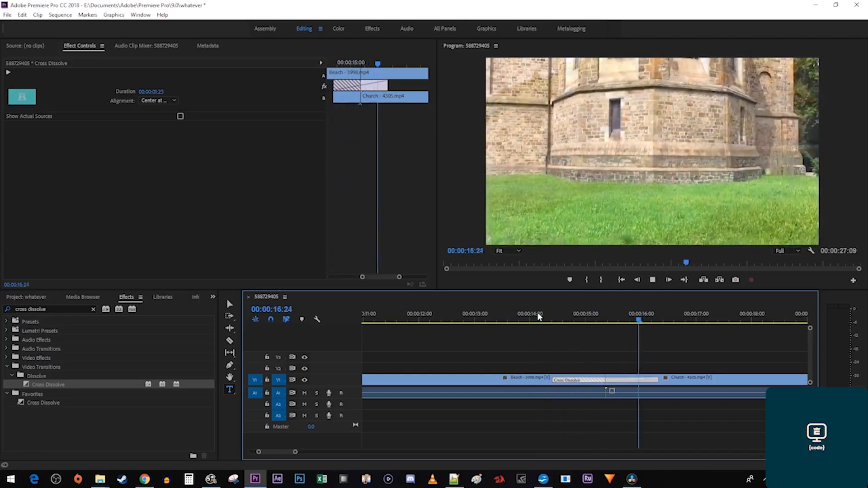
pyautogui.press('space')
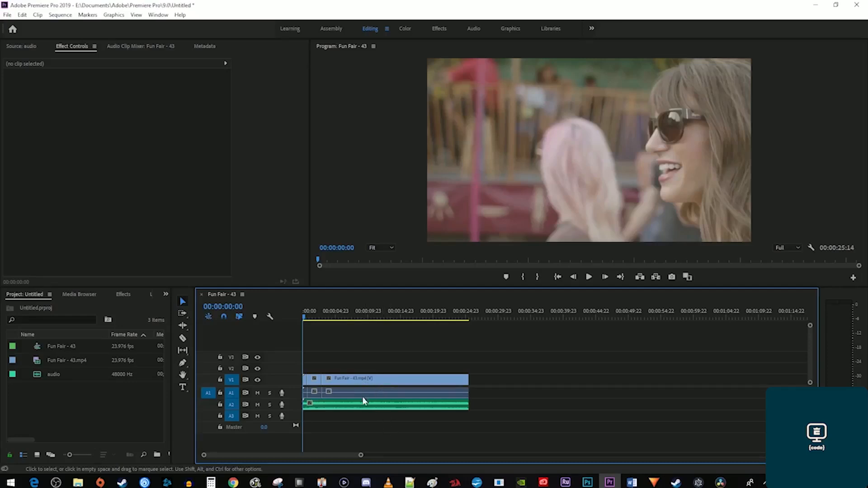
# Play the Fun Fair sequence, then select Constant Gain under Audio Transitions > Crossfade.
pyautogui.press('space')
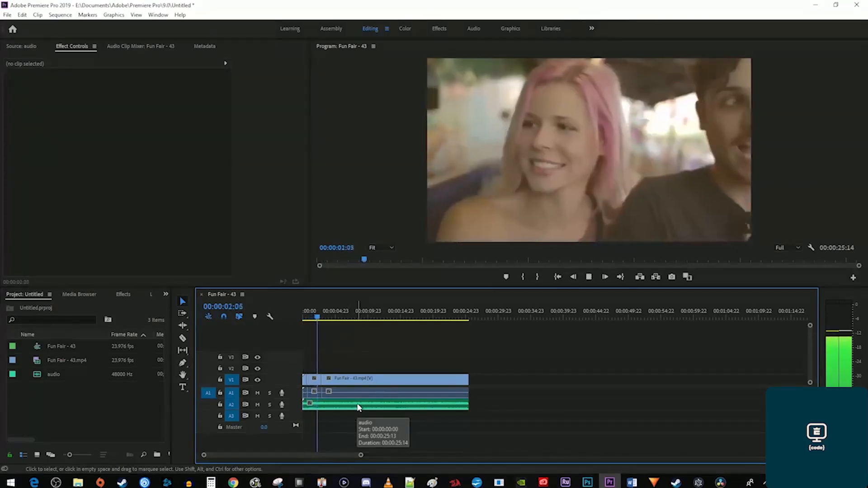
pyautogui.press('space')
pyautogui.press('Home')
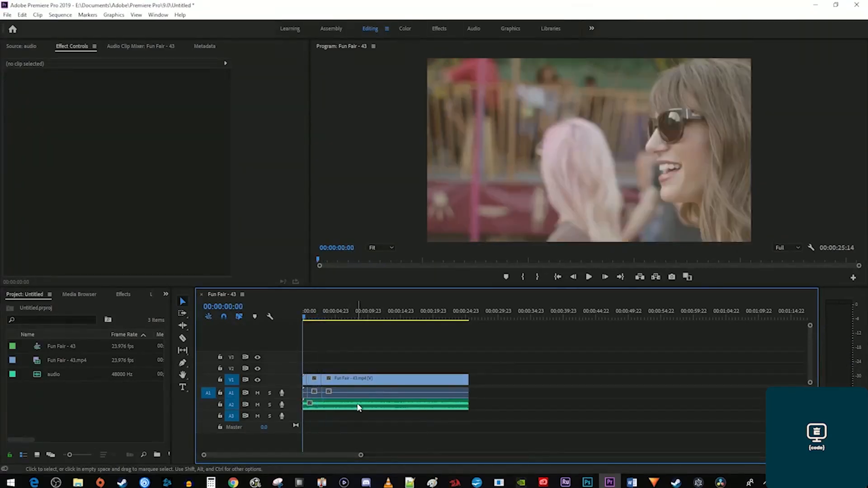
pyautogui.click(124, 295)
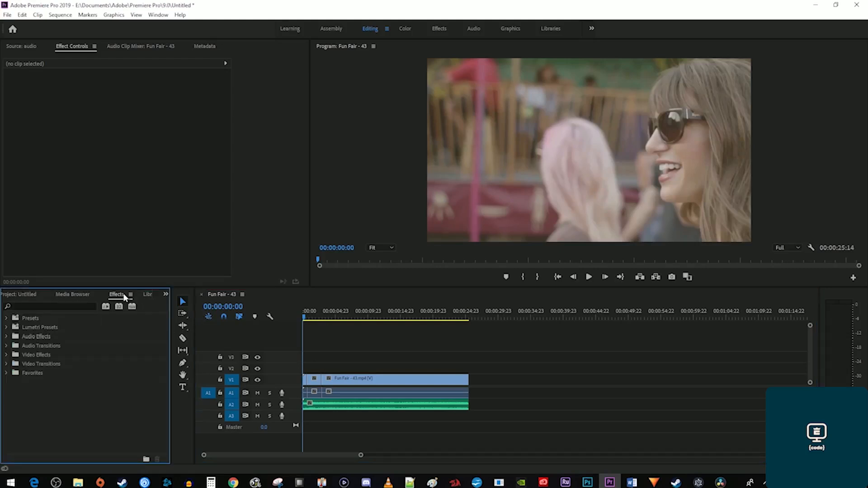
pyautogui.click(6, 346)
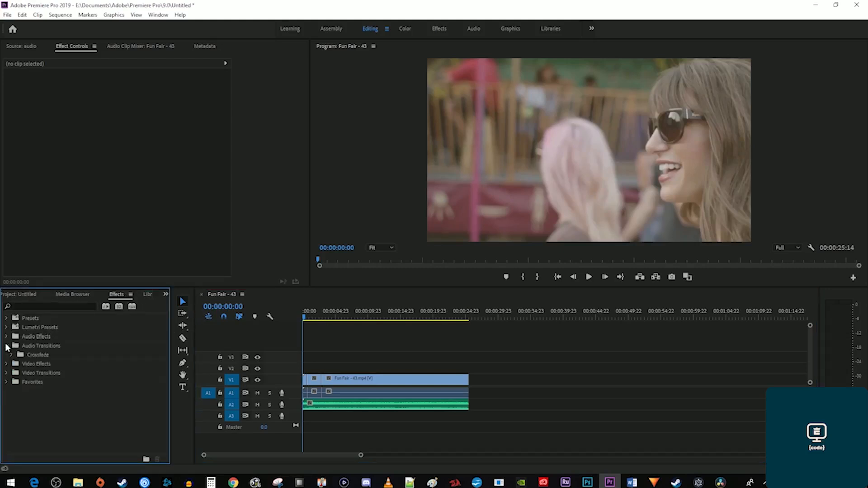
pyautogui.click(12, 355)
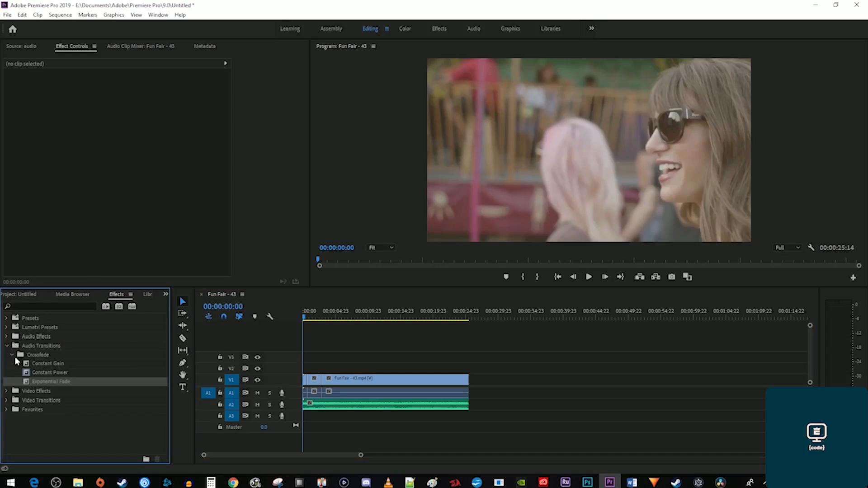
pyautogui.click(54, 364)
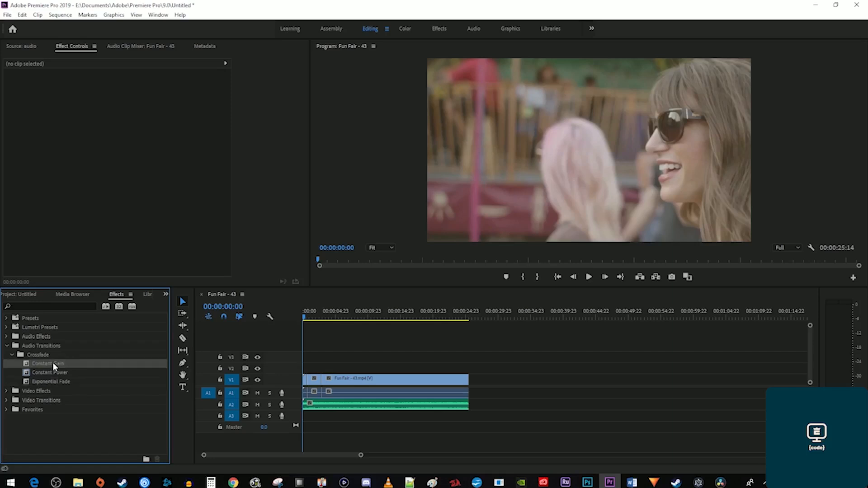
# Add Constant Gain fades to the start and end of the Fun Fair audio and preview them.
pyautogui.moveTo(53, 366); pyautogui.dragTo(306, 404)
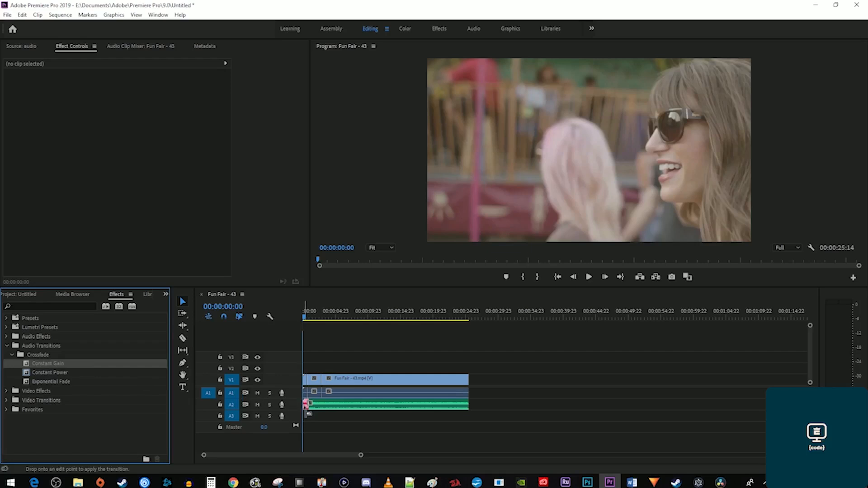
pyautogui.moveTo(306, 404); pyautogui.dragTo(306, 404)
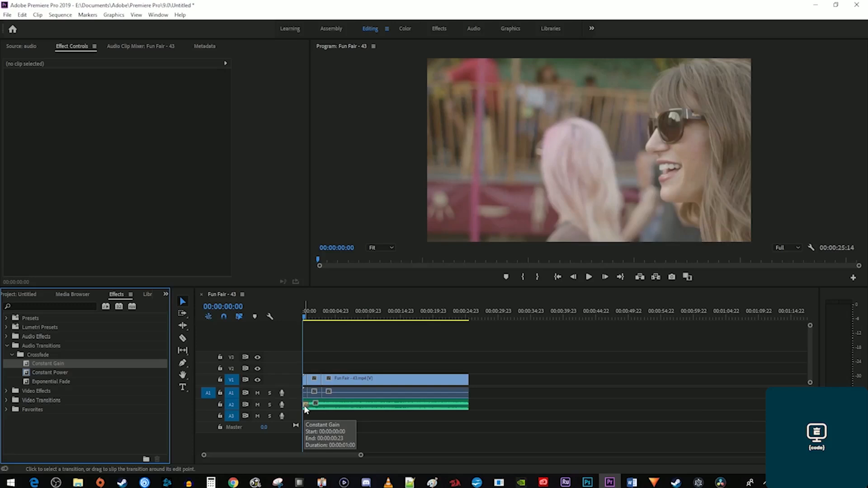
pyautogui.press('space')
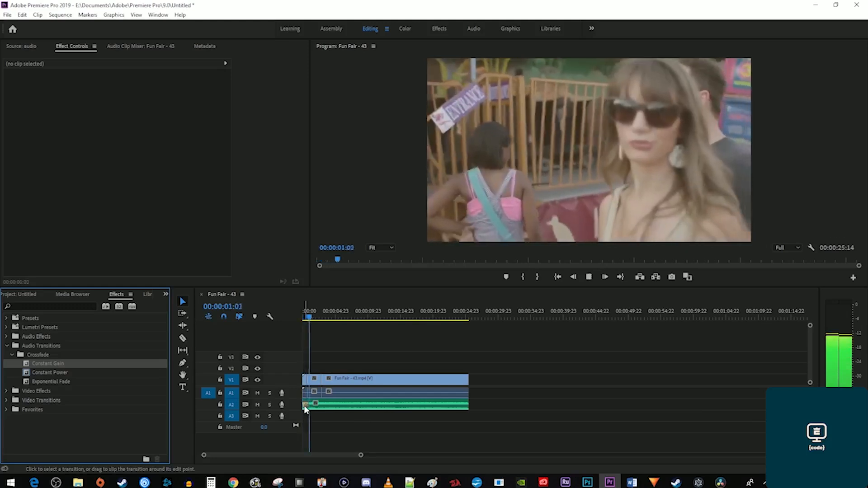
pyautogui.press('space')
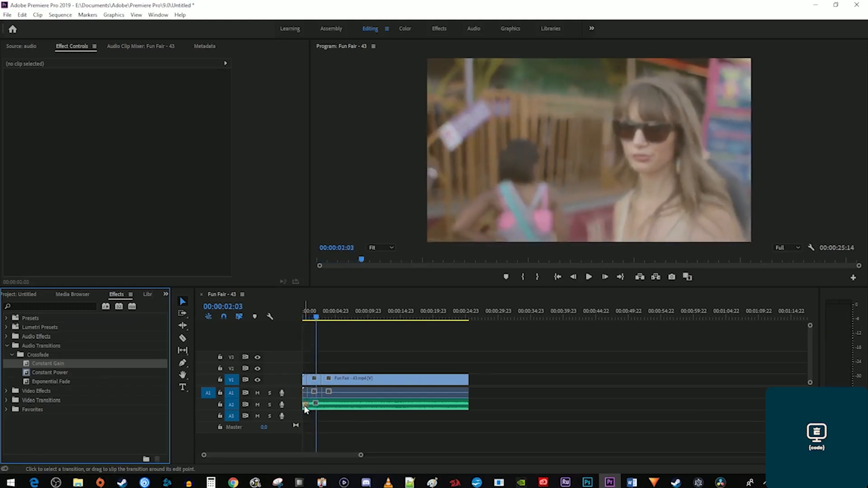
pyautogui.moveTo(64, 367); pyautogui.dragTo(469, 412)
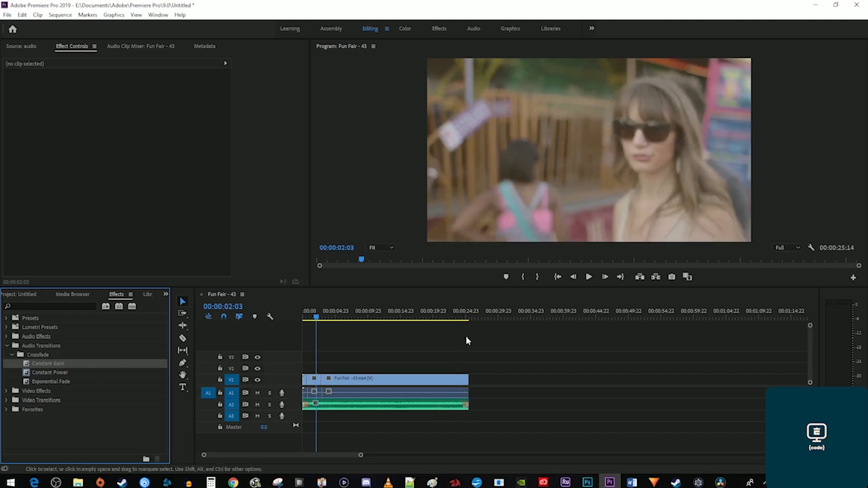
pyautogui.click(462, 318)
pyautogui.press('space')
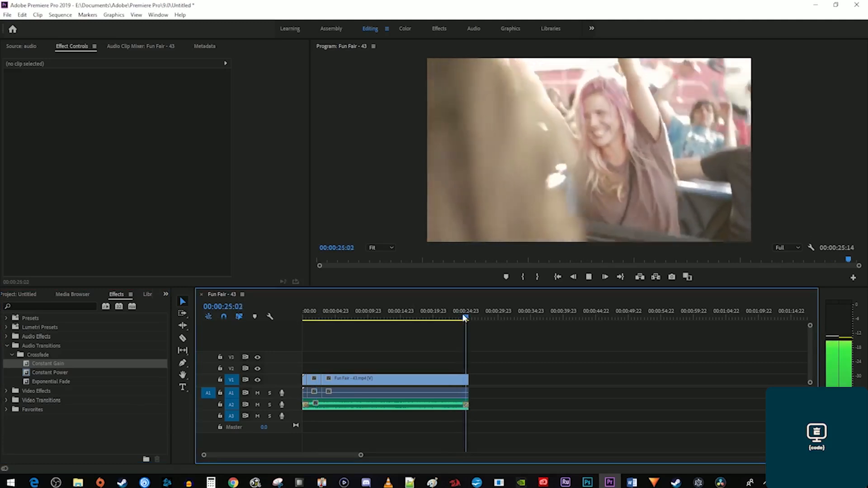
pyautogui.click(310, 316)
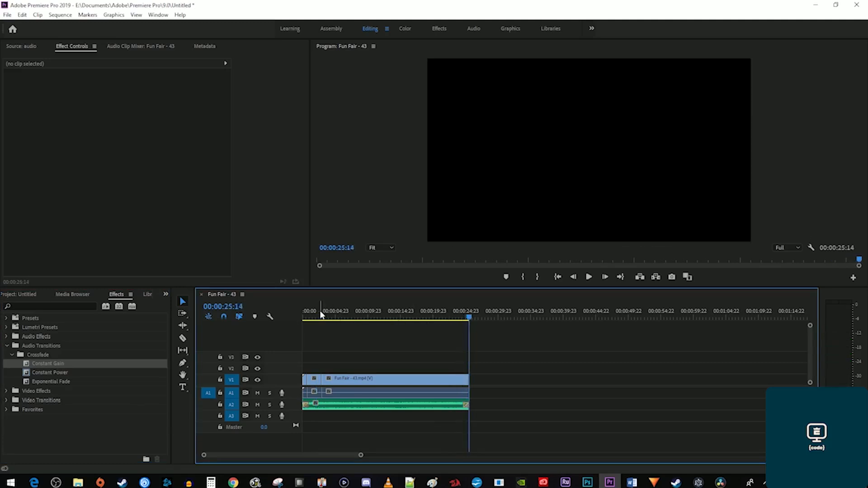
pyautogui.press('space')
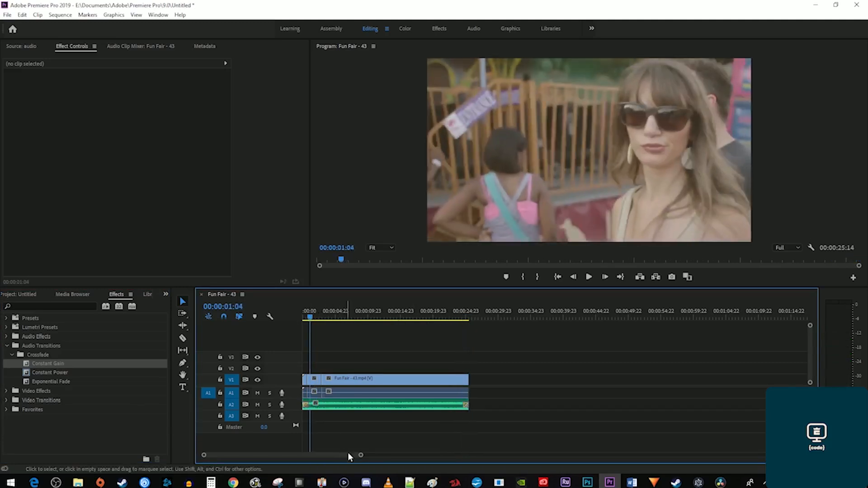
# Lengthen the opening Constant Gain fade to 00:00:03:14 and play it back.
pyautogui.moveTo(358, 456); pyautogui.dragTo(306, 460)
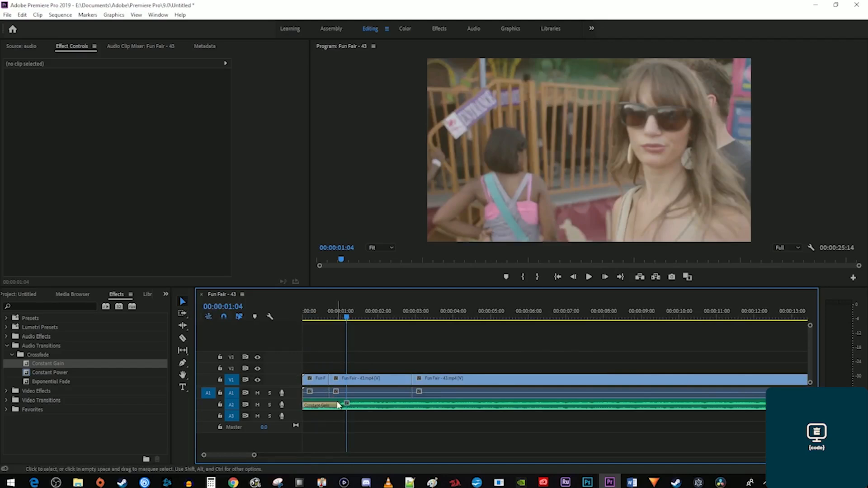
pyautogui.moveTo(359, 407); pyautogui.dragTo(438, 407)
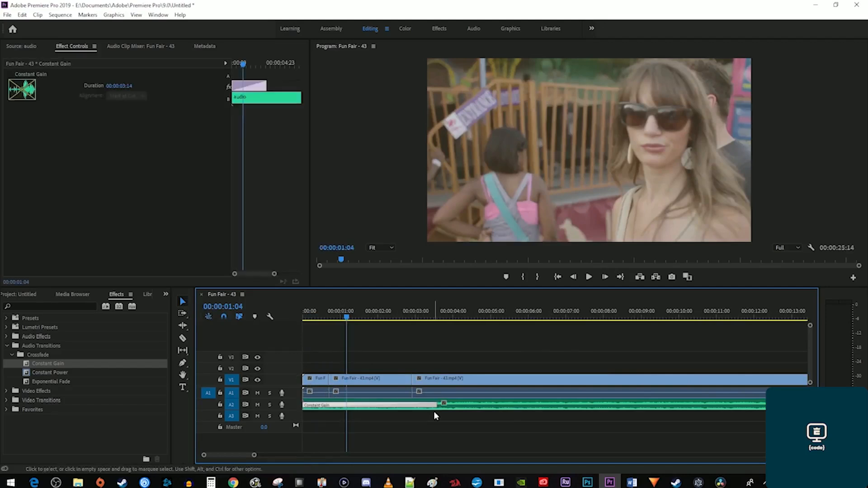
pyautogui.press('Home')
pyautogui.press('space')
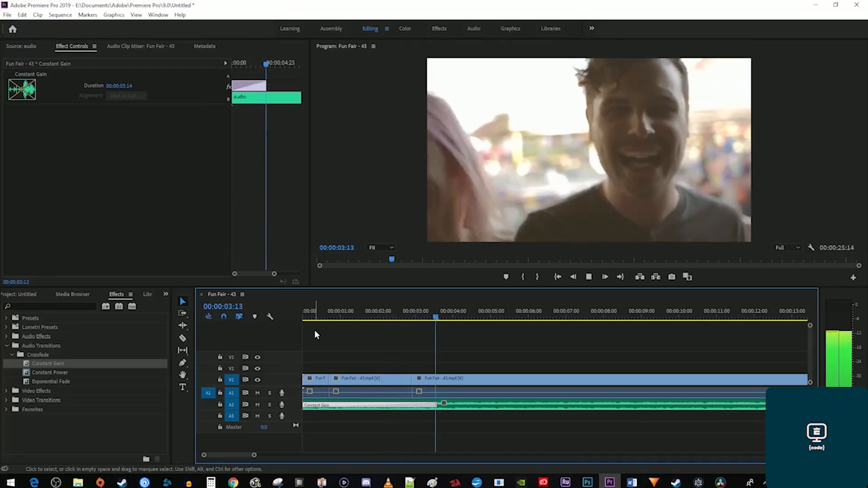
pyautogui.press('space')
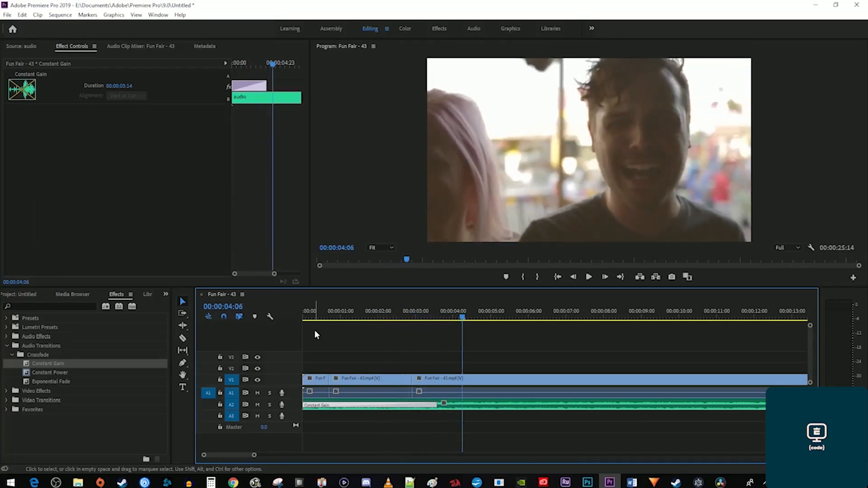
pyautogui.click(315, 335)
pyautogui.press('-')
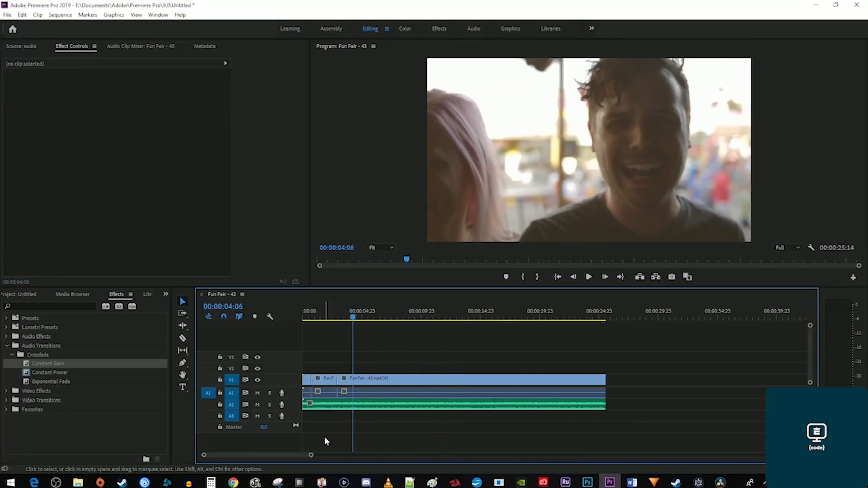
# Apply an Exponential Fade to the start of the Fun Fair audio and preview it.
pyautogui.click(54, 382)
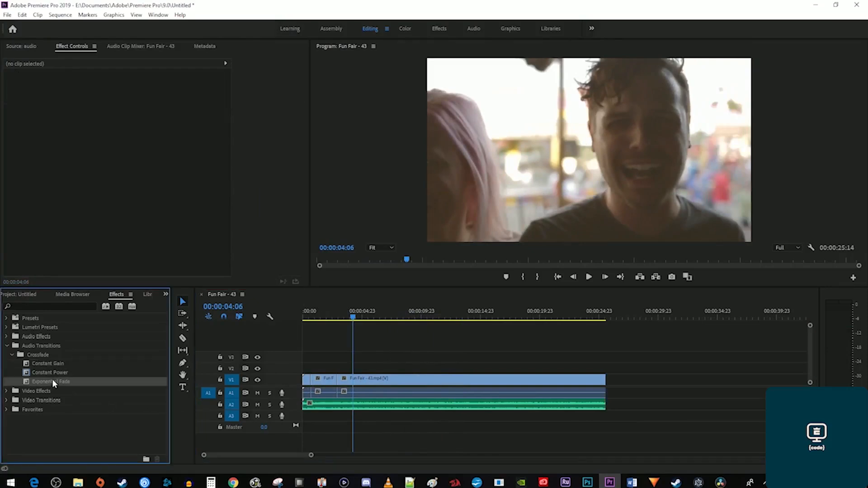
pyautogui.moveTo(53, 383)
pyautogui.mouseDown()
pyautogui.moveTo(141, 380)
pyautogui.moveTo(309, 406)
pyautogui.mouseUp()
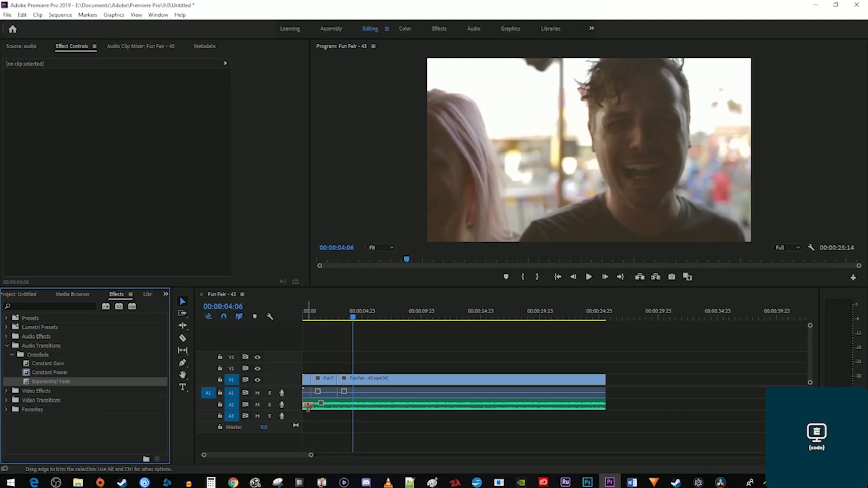
pyautogui.click(286, 317)
pyautogui.press('Home')
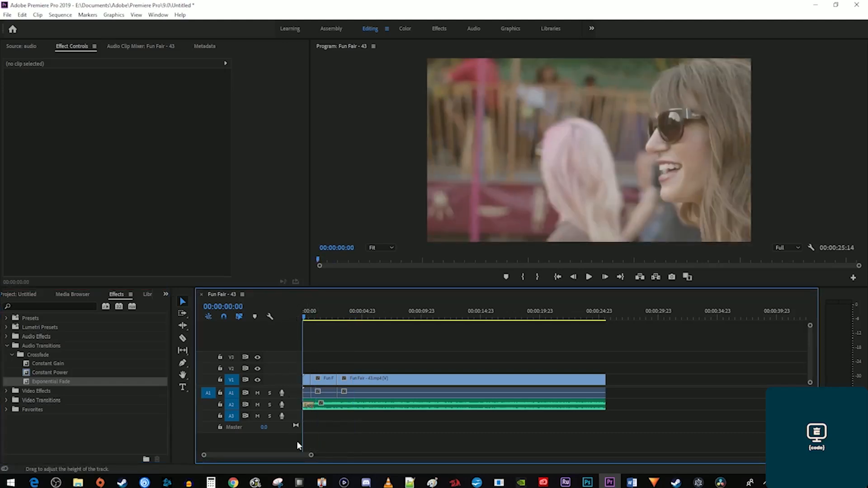
pyautogui.moveTo(311, 455); pyautogui.dragTo(270, 459)
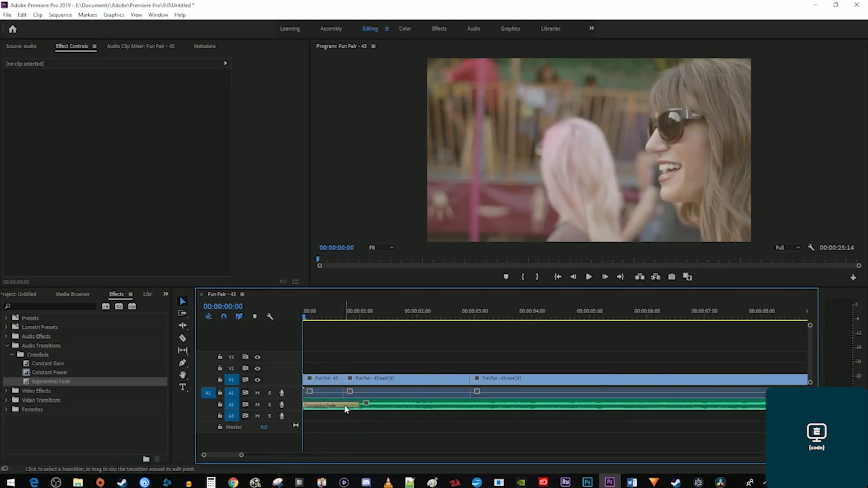
pyautogui.press('space')
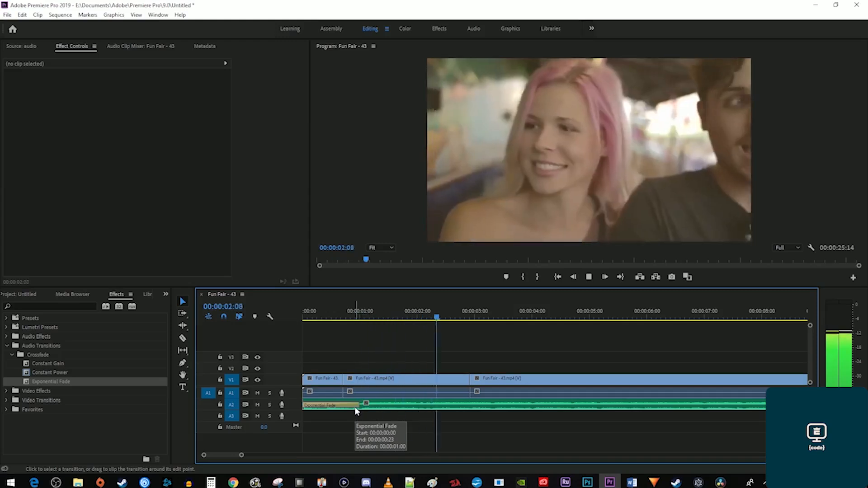
pyautogui.press('space')
pyautogui.moveTo(241, 455); pyautogui.dragTo(307, 455)
# Add an Exponential Fade at the audio's end, lengthen it to 00:00:03:03, and play it.
pyautogui.moveTo(65, 384); pyautogui.dragTo(624, 406)
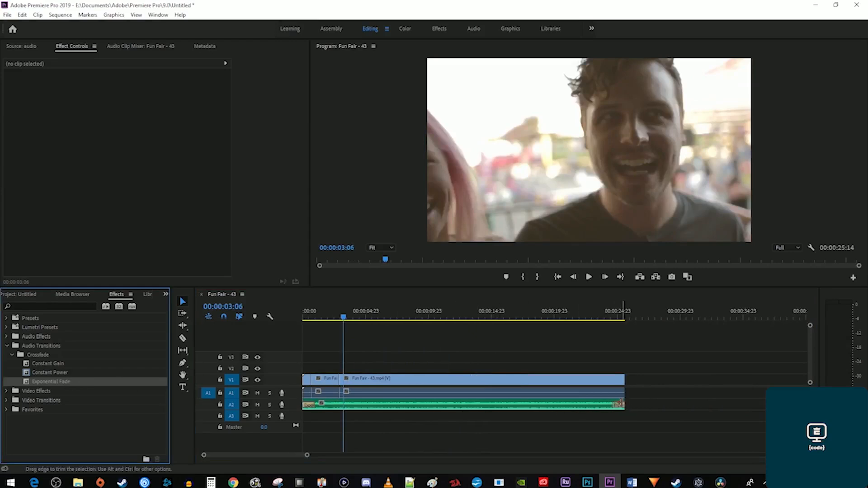
pyautogui.click(604, 315)
pyautogui.scroll(5, 548, 382)
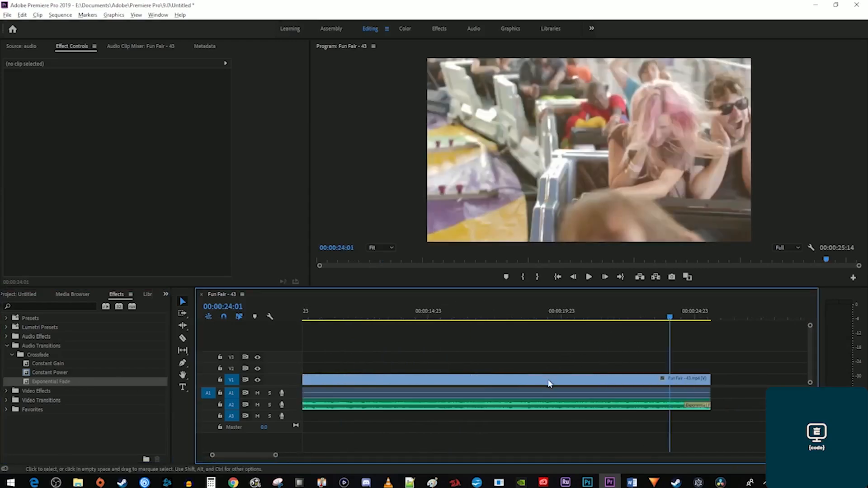
pyautogui.moveTo(763, 411); pyautogui.dragTo(669, 391)
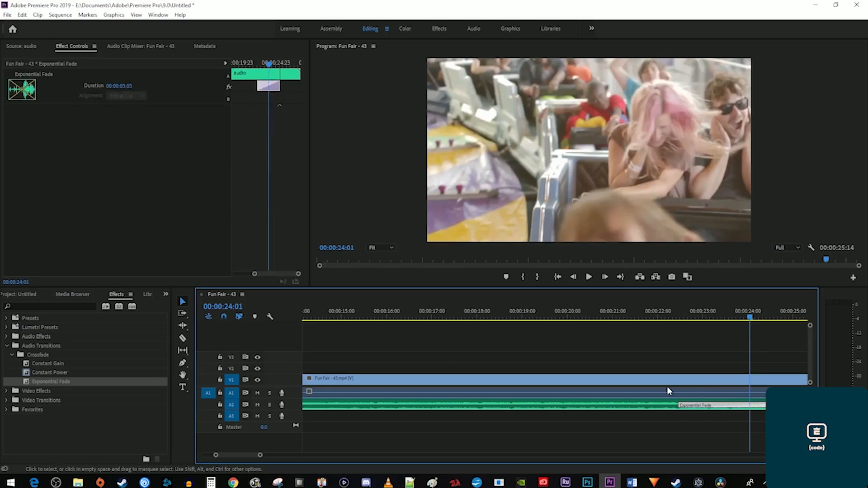
pyautogui.click(626, 320)
pyautogui.press('space')
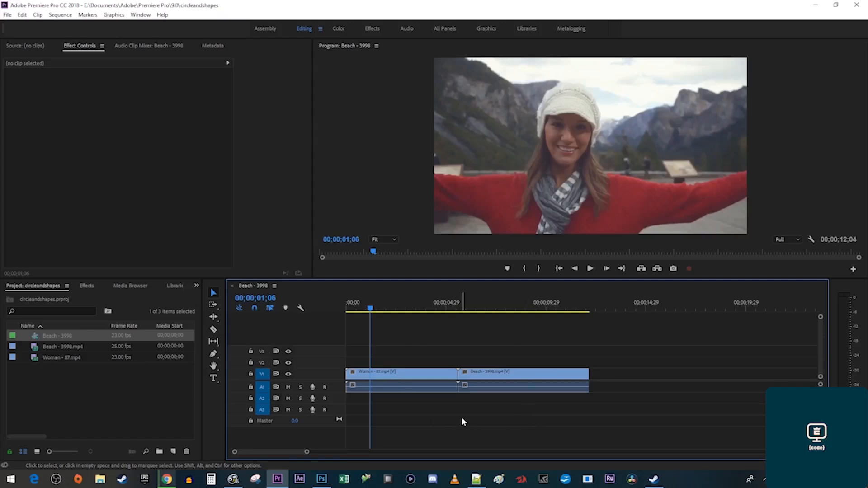
pyautogui.moveTo(439, 308); pyautogui.dragTo(460, 309)
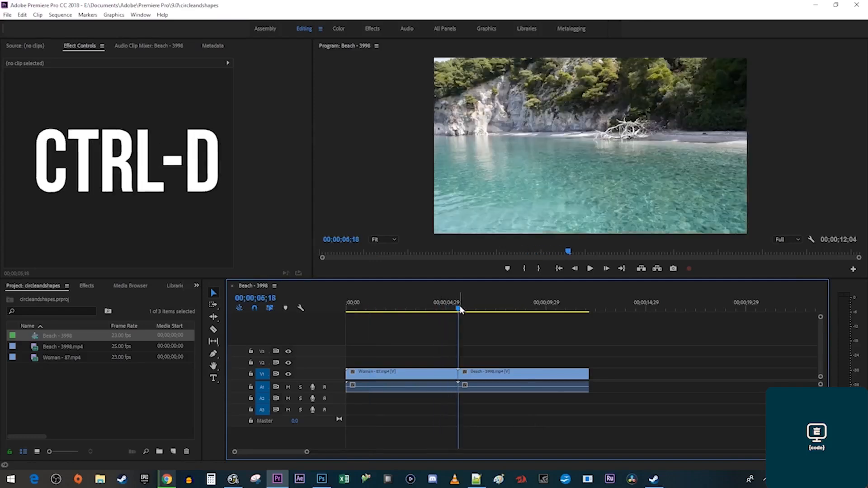
pyautogui.hotkey('ctrl', 'd')
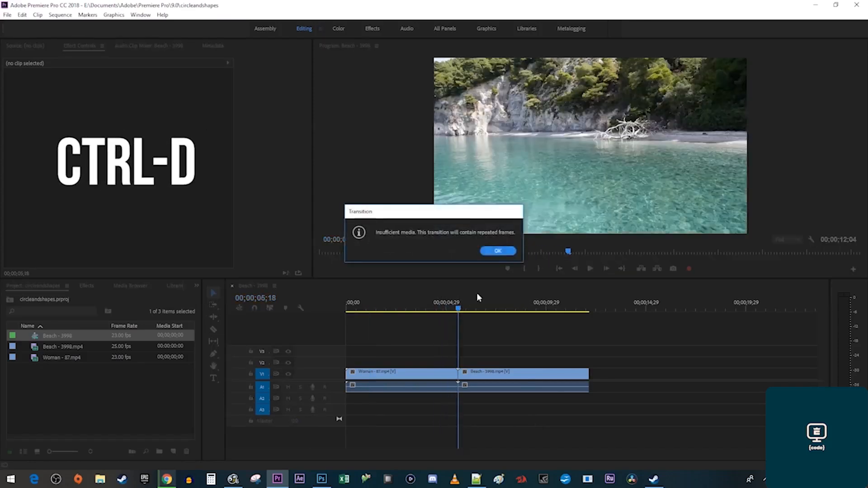
pyautogui.click(497, 251)
pyautogui.click(436, 298)
pyautogui.press('space')
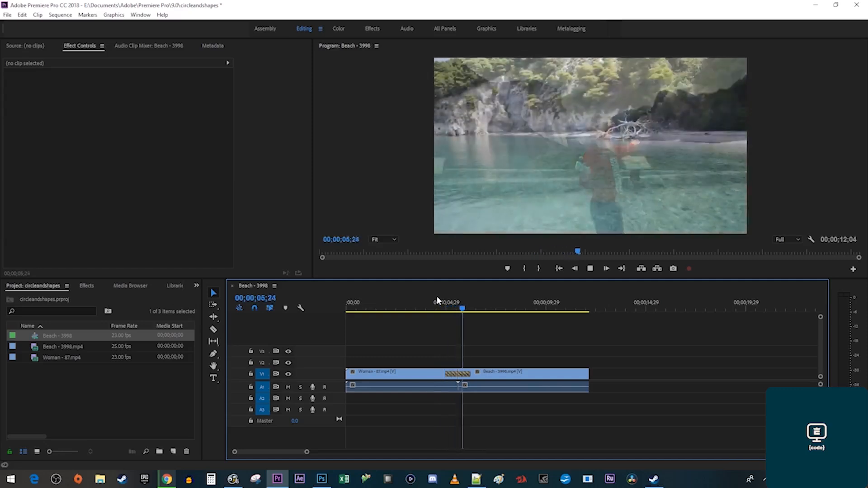
pyautogui.press('space')
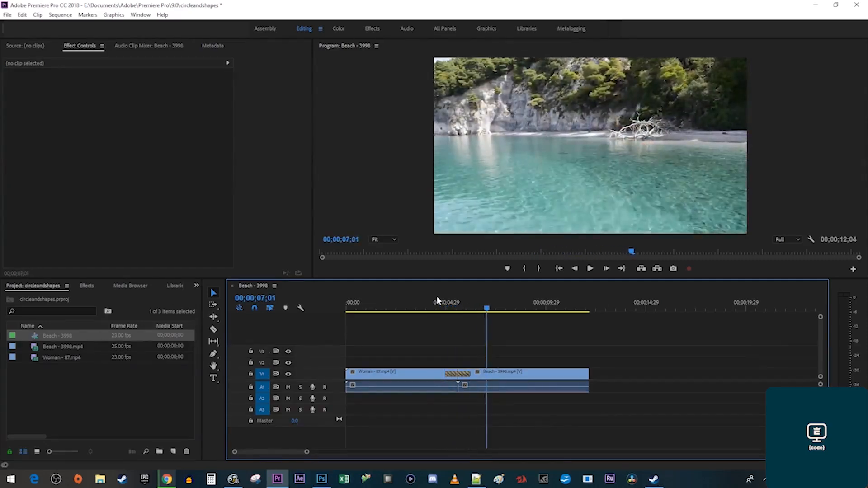
pyautogui.hotkey('ctrl', 'z')
# Set the Slide > Push transition as the default video transition.
pyautogui.click(87, 286)
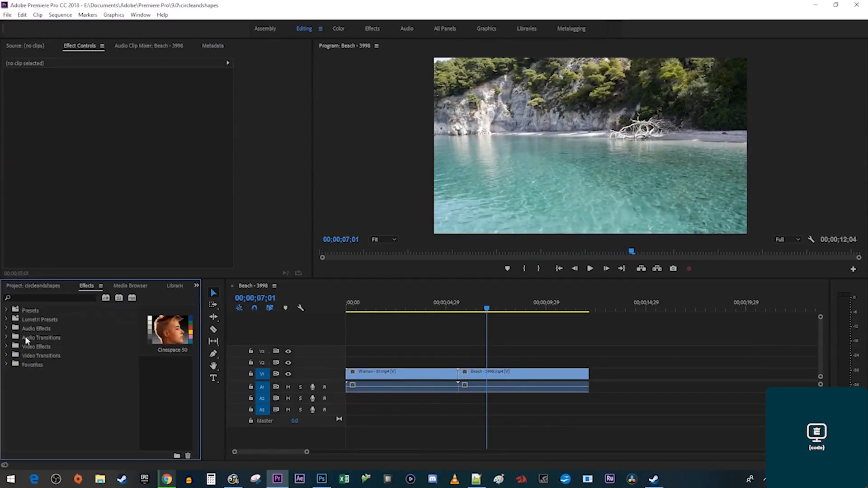
pyautogui.click(6, 356)
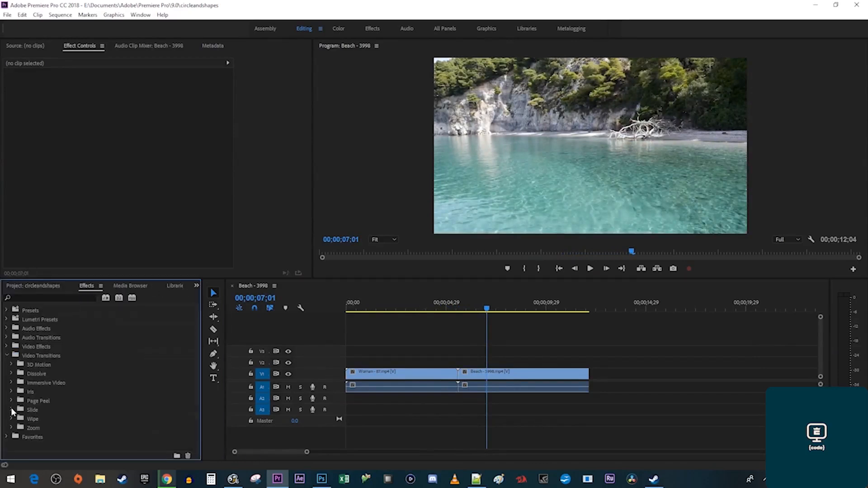
pyautogui.click(11, 409)
pyautogui.scroll(-1, 45, 411)
pyautogui.rightClick(38, 408)
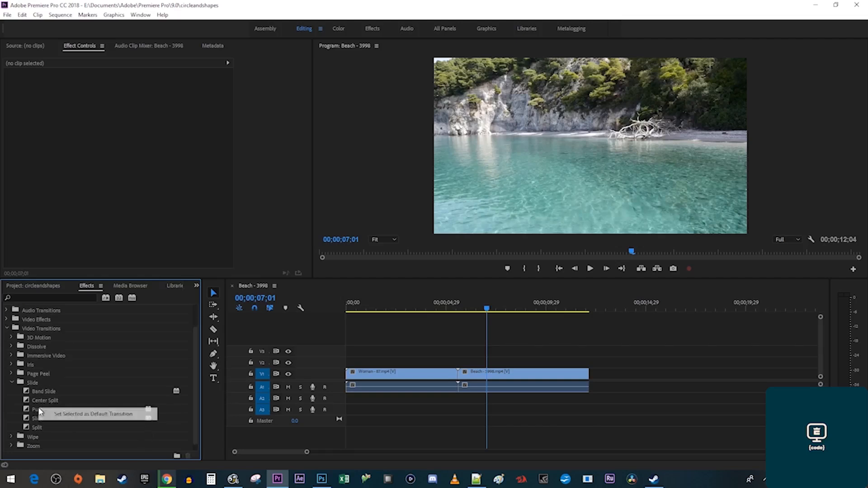
pyautogui.click(63, 415)
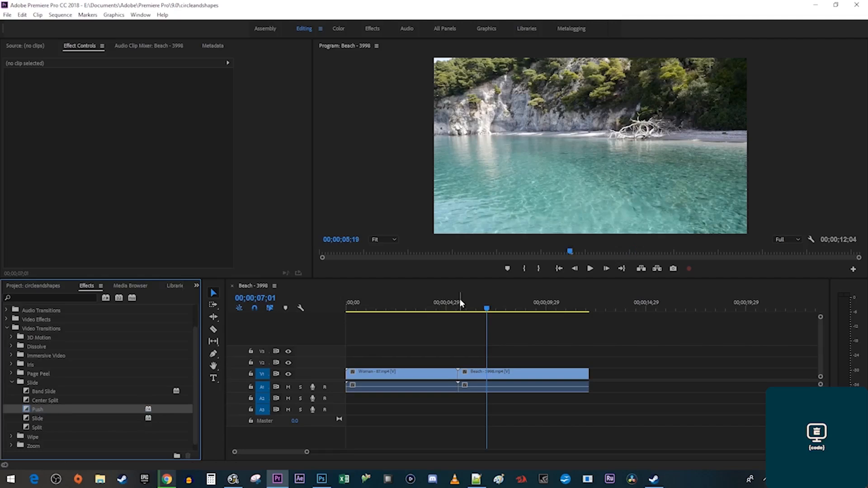
# Apply the default Push at the Woman–Beach cut and play through it.
pyautogui.click(458, 305)
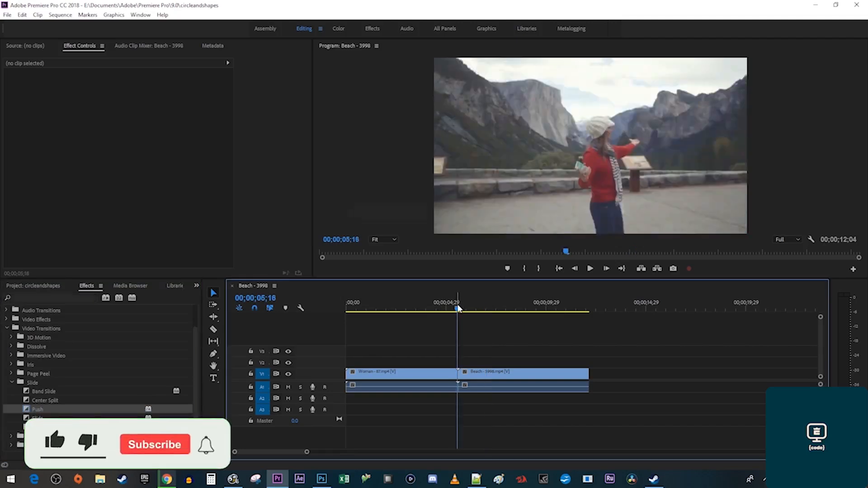
pyautogui.hotkey('ctrl', 'd')
pyautogui.click(497, 249)
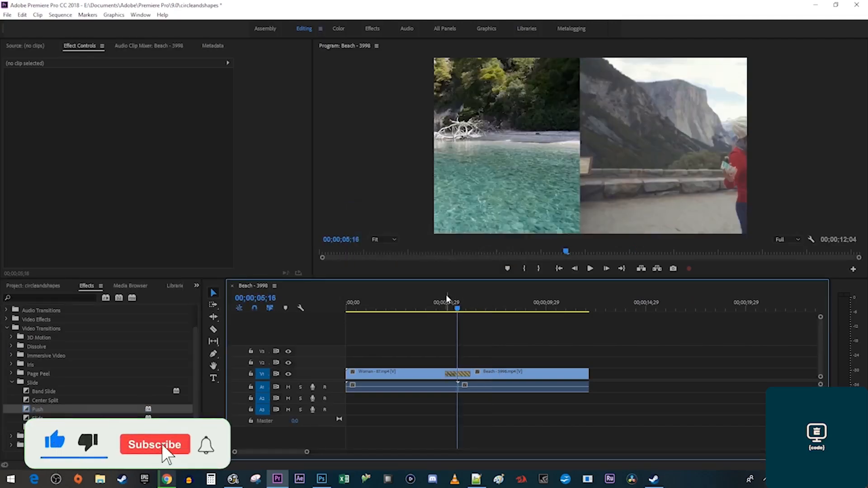
pyautogui.press('space')
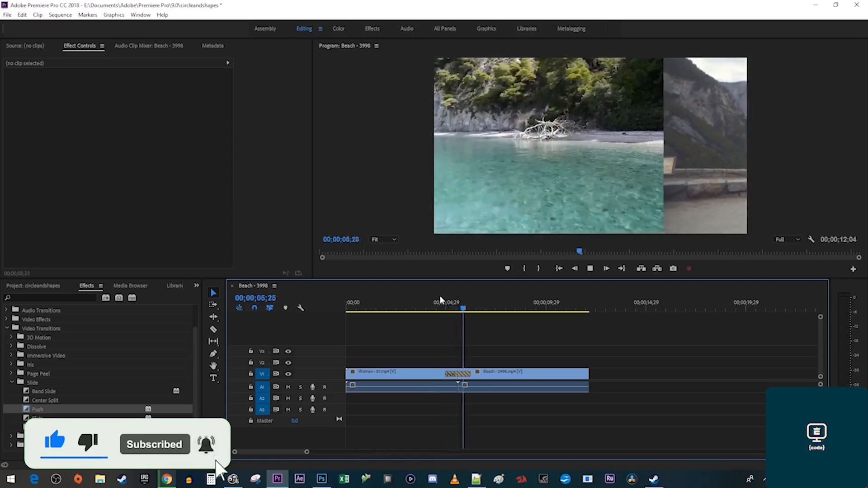
pyautogui.press('space')
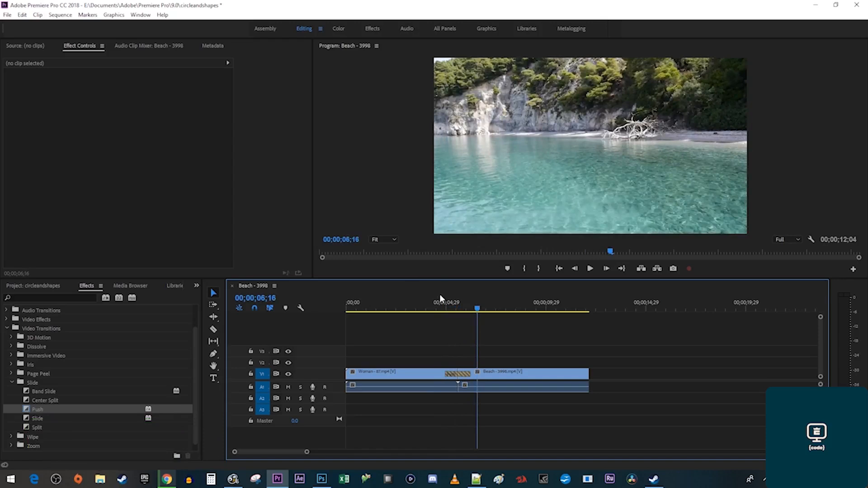
# Set the Timeline preference Video Transition Default Duration to 15 frames.
pyautogui.click(22, 15)
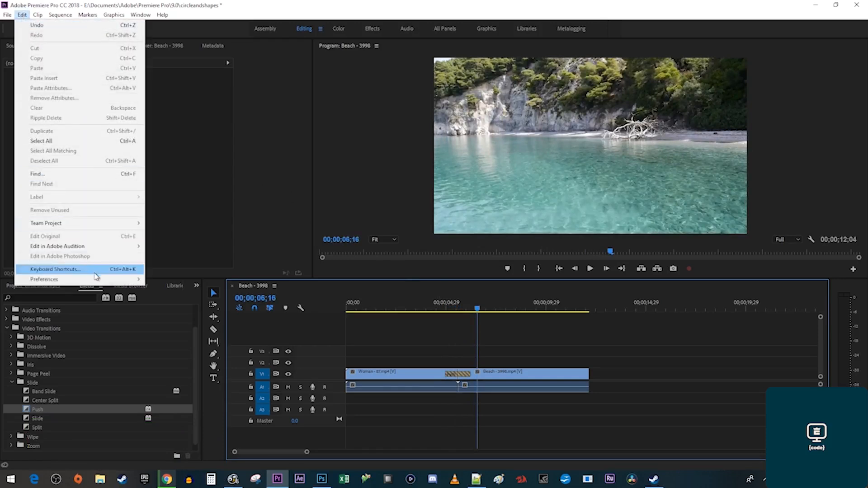
pyautogui.moveTo(104, 281)
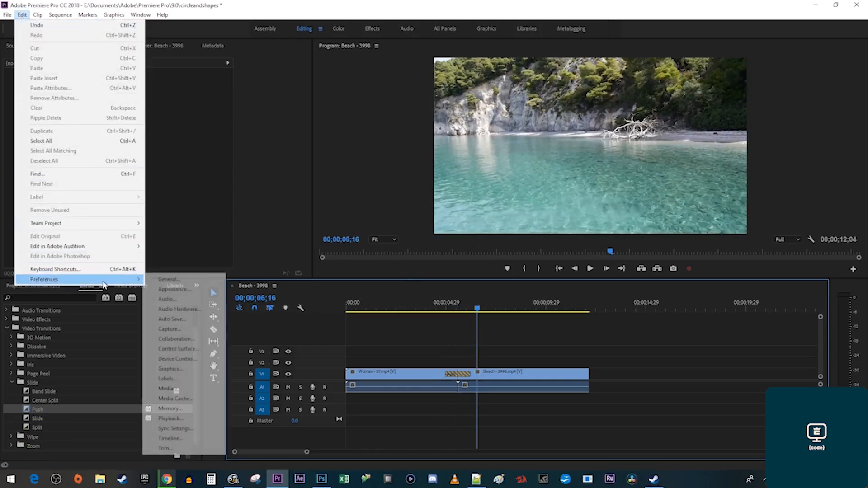
pyautogui.click(172, 438)
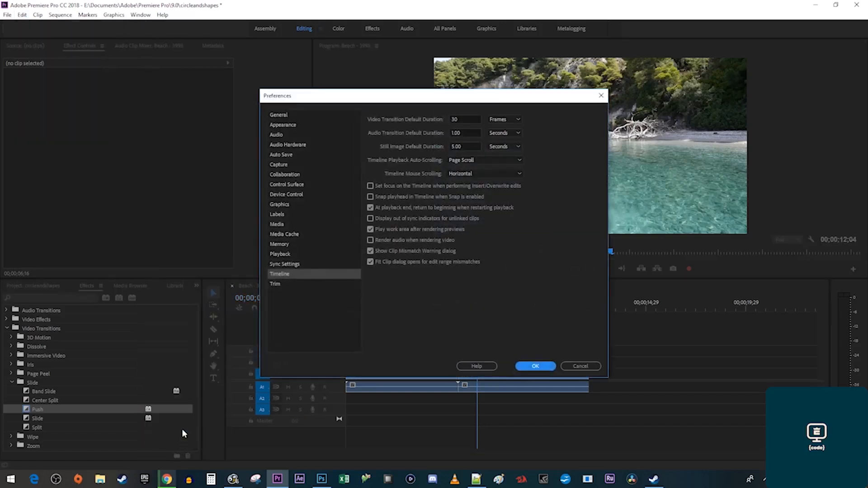
pyautogui.click(454, 119)
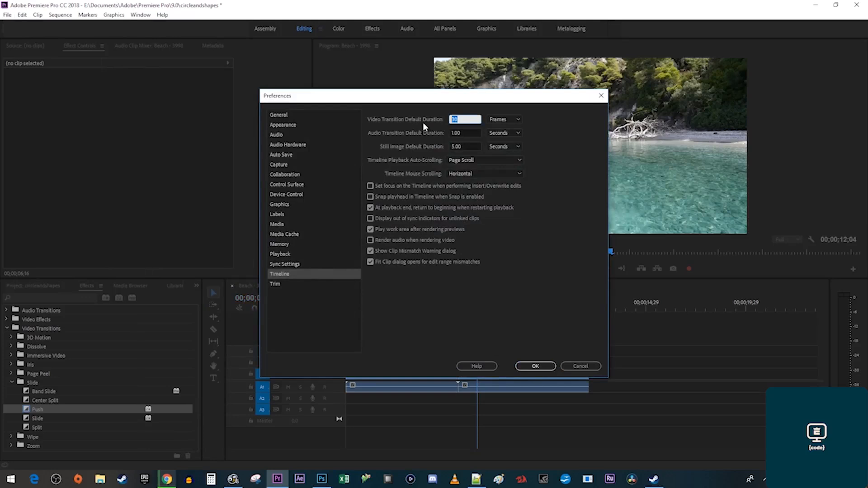
pyautogui.write('15')
pyautogui.click(535, 366)
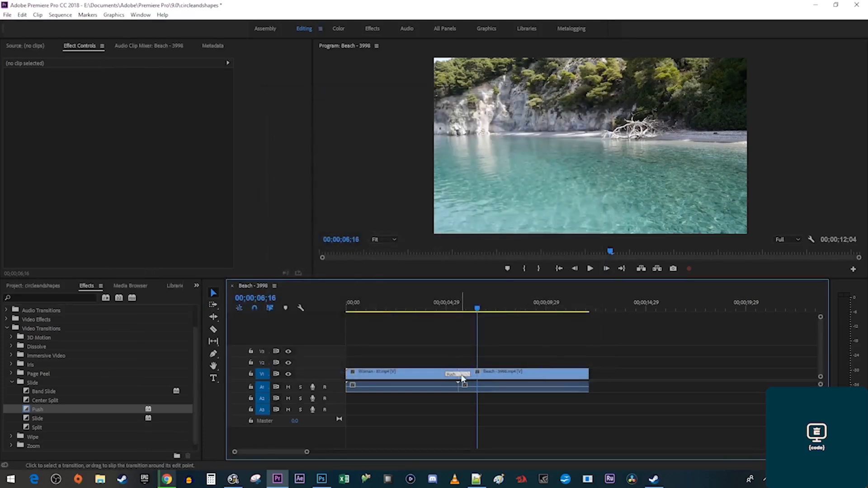
# Replace the Woman–Beach transition with a new 15-frame default Push and play it.
pyautogui.click(462, 379)
pyautogui.press('Delete')
pyautogui.click(458, 308)
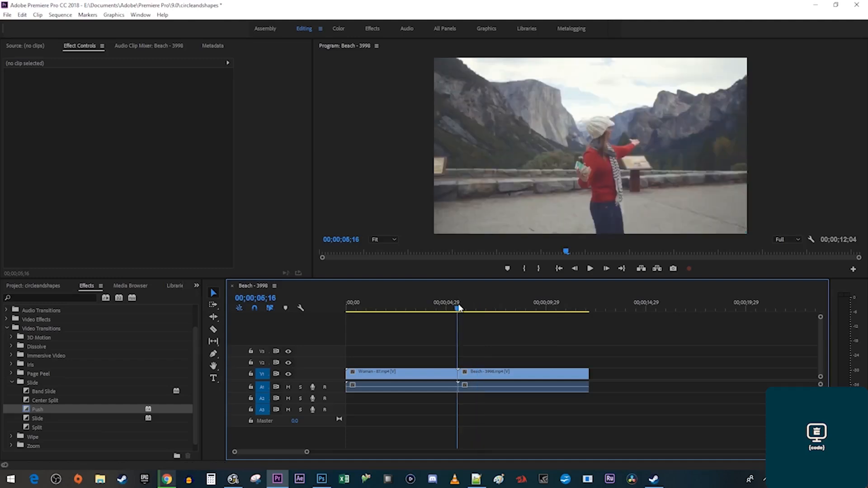
pyautogui.hotkey('ctrl', 'd')
pyautogui.click(496, 251)
pyautogui.moveTo(446, 303); pyautogui.dragTo(452, 306)
pyautogui.press('space')
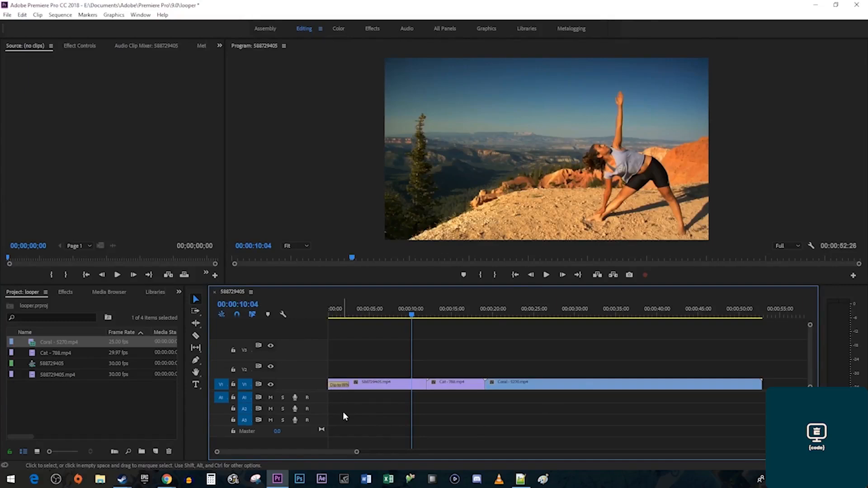
# Paste copied Dip to White onto the Cat start, Cat–Coral cut and Coral end, then preview.
pyautogui.moveTo(340, 388)
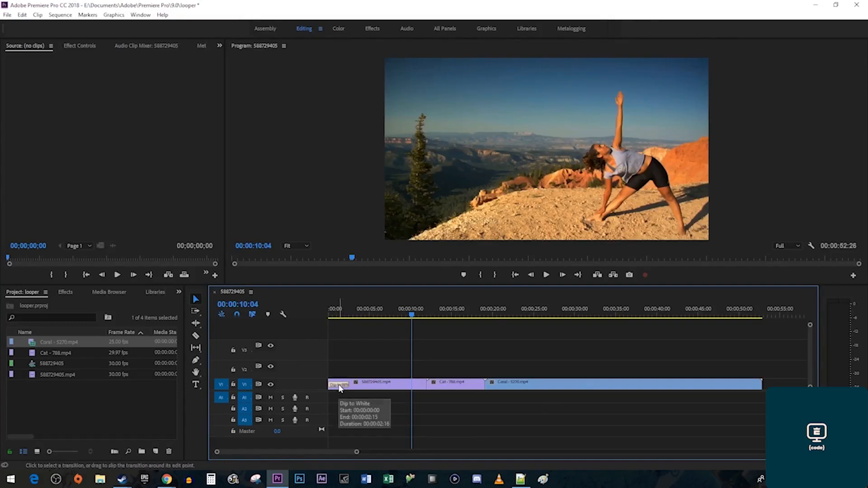
pyautogui.hotkey('ctrl', 'c')
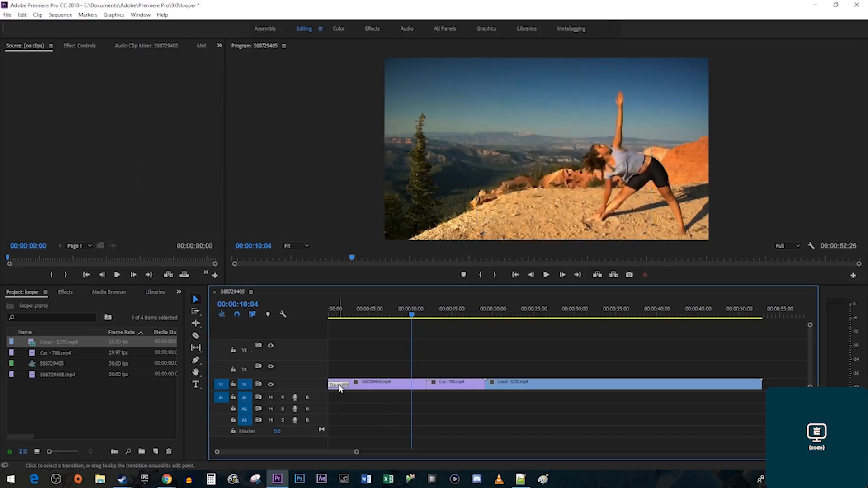
pyautogui.click(196, 324)
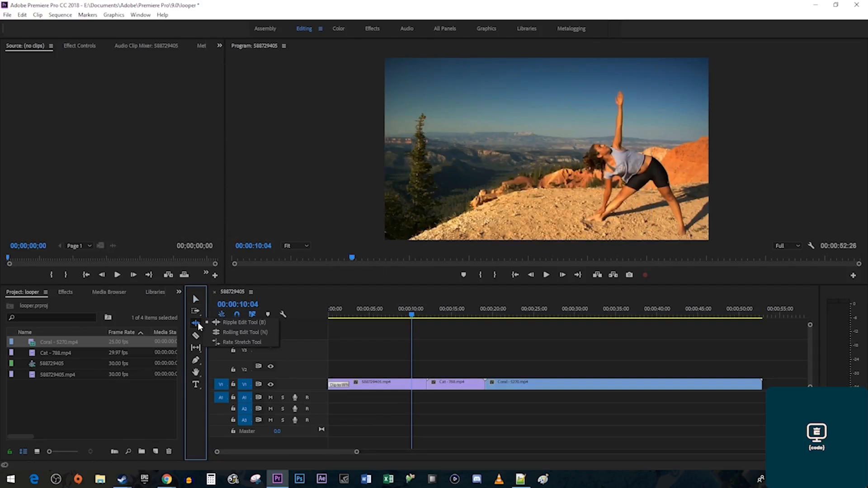
pyautogui.click(235, 332)
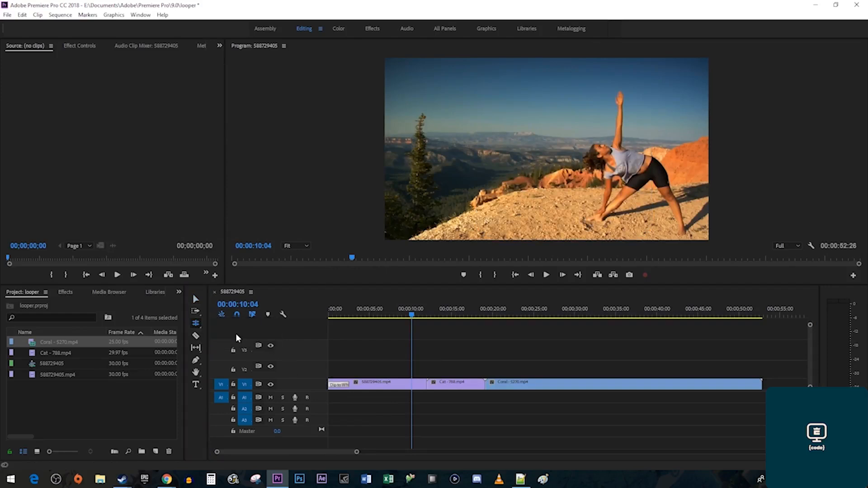
pyautogui.click(427, 384)
pyautogui.keyDown('shift'); pyautogui.click(484, 383); pyautogui.keyUp('shift')
pyautogui.keyDown('shift'); pyautogui.click(762, 384); pyautogui.keyUp('shift')
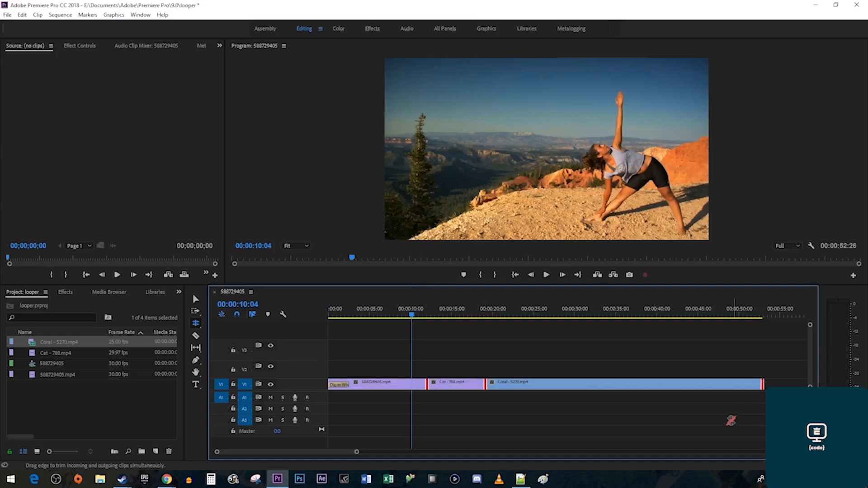
pyautogui.hotkey('ctrl', 'v')
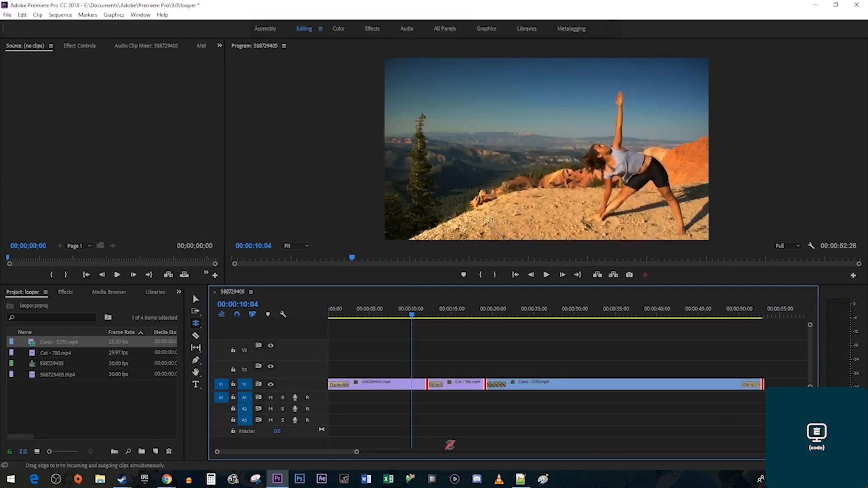
pyautogui.press('space')
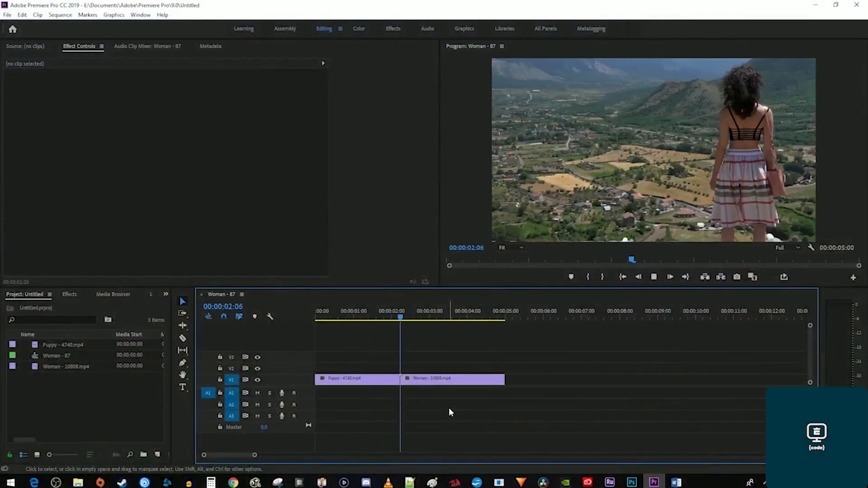
# Create a new Adjustment Layer in the project with its default video settings.
pyautogui.press('space')
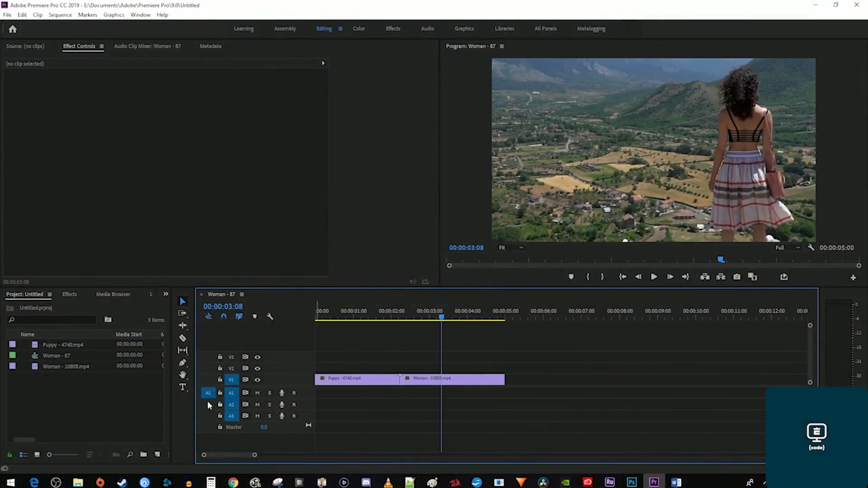
pyautogui.rightClick(113, 391)
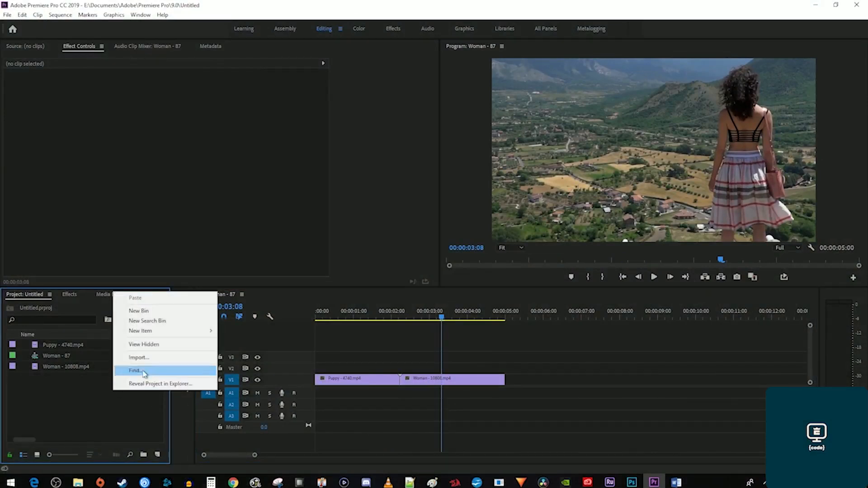
pyautogui.moveTo(201, 333)
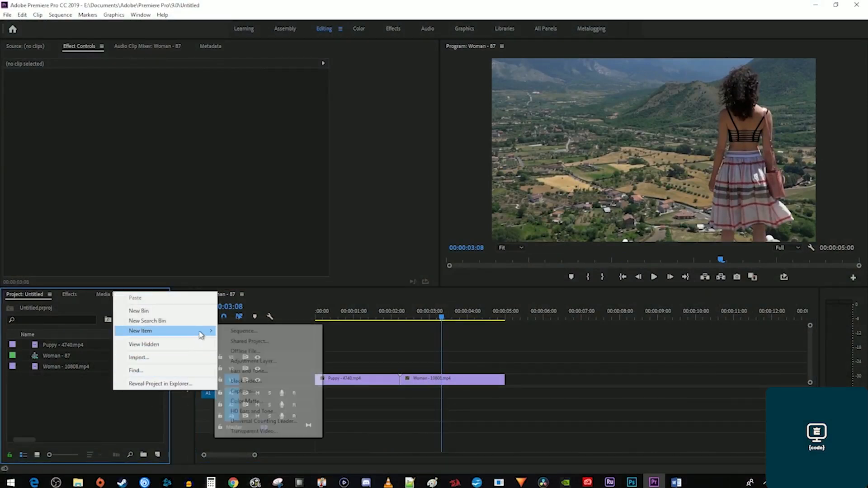
pyautogui.click(245, 362)
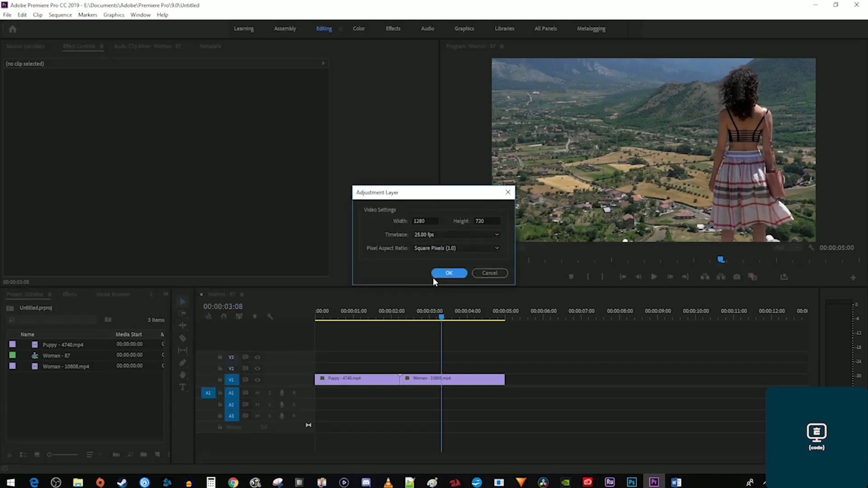
pyautogui.click(447, 274)
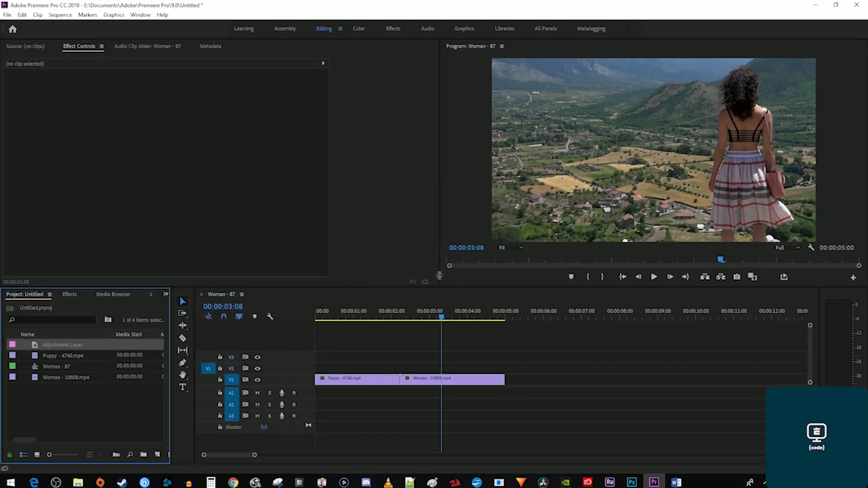
# Change the adjustment layer's Speed/Duration to 8 frames.
pyautogui.rightClick(79, 346)
pyautogui.click(122, 321)
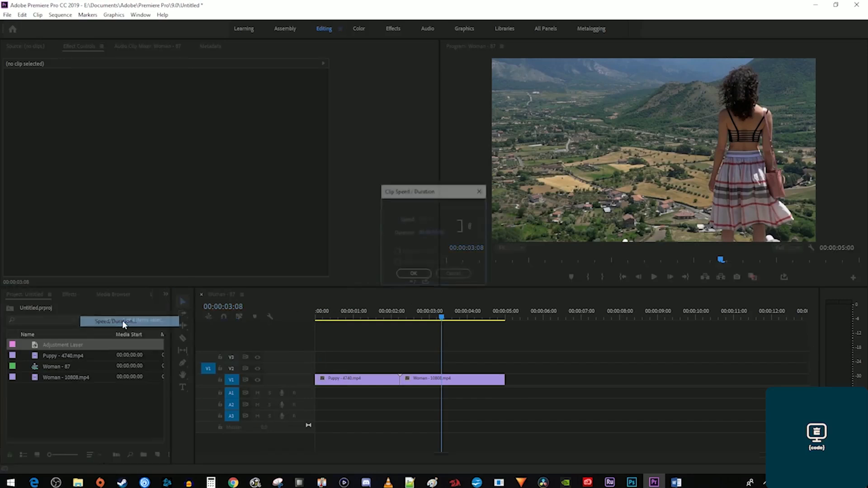
pyautogui.click(437, 234)
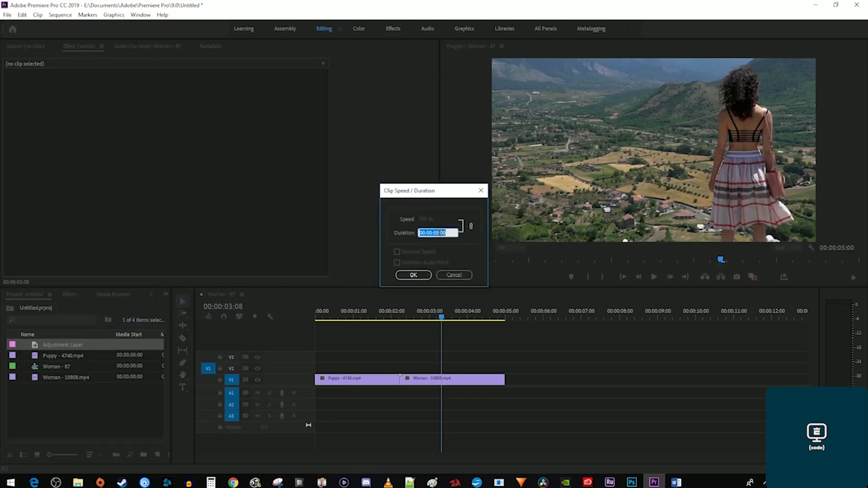
pyautogui.write('8')
pyautogui.click(419, 274)
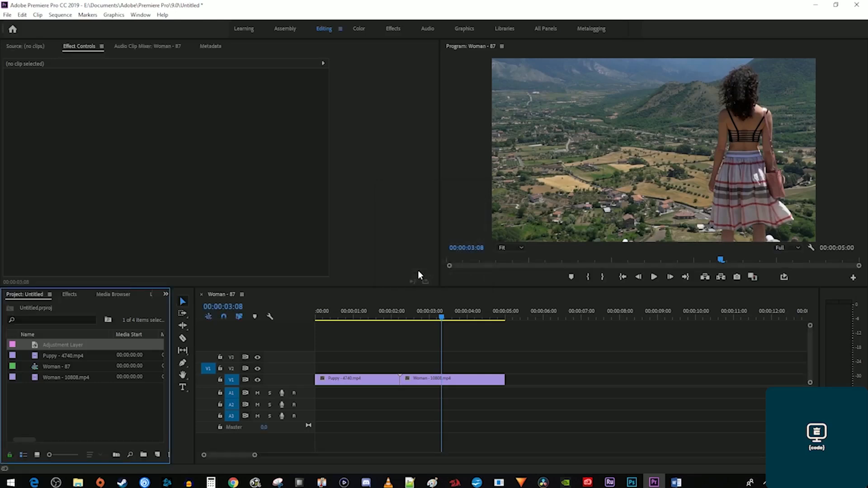
# Place the Adjustment Layer on the track above the clips, over the Puppy/Woman cut.
pyautogui.moveTo(72, 345); pyautogui.dragTo(403, 368)
pyautogui.moveTo(255, 455); pyautogui.dragTo(247, 461)
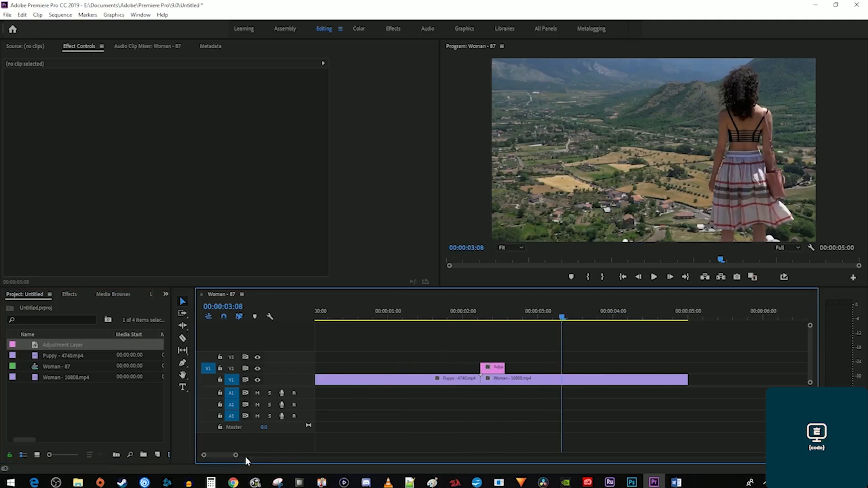
pyautogui.click(490, 370)
pyautogui.moveTo(487, 370); pyautogui.dragTo(487, 370)
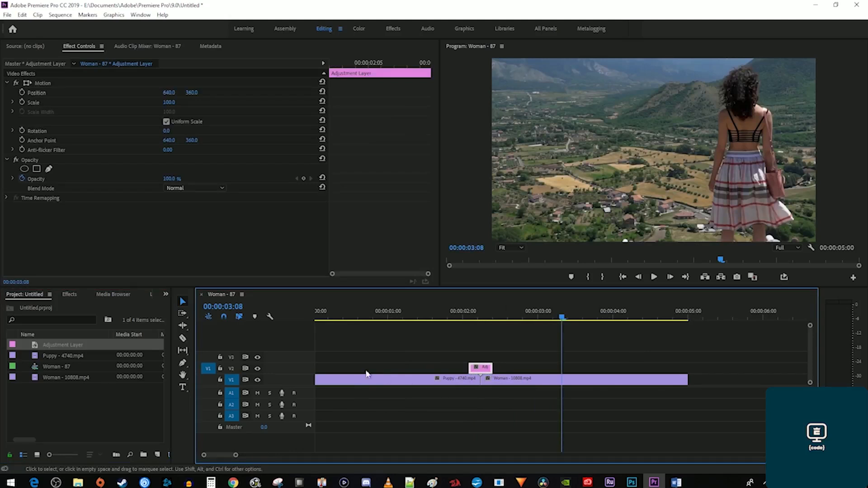
# Apply the Push transition at the Puppy/Woman cut, accepting the insufficient media warning.
pyautogui.click(70, 294)
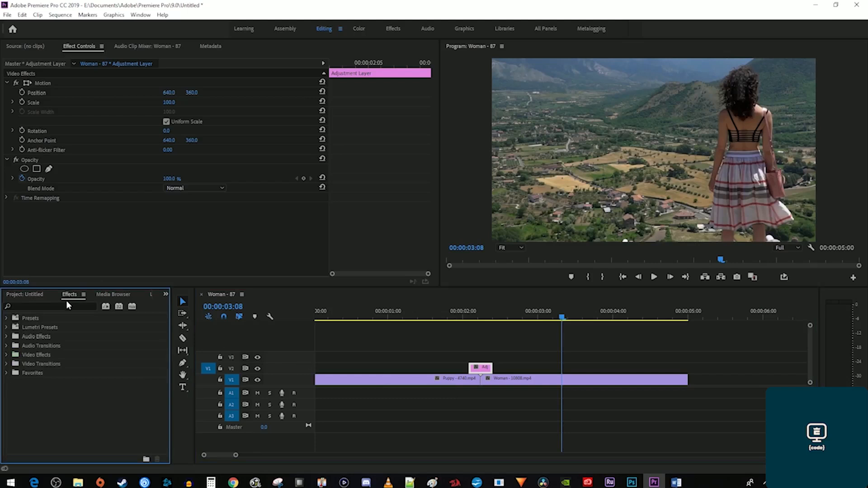
pyautogui.click(67, 305)
pyautogui.write('push')
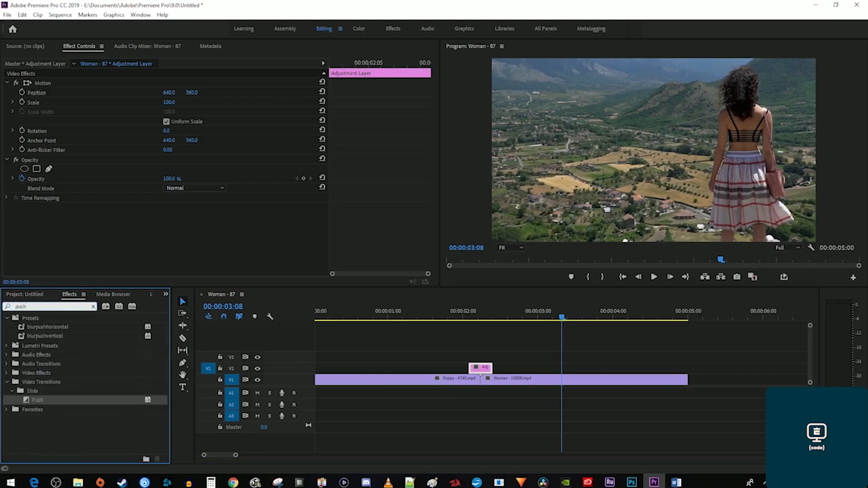
pyautogui.moveTo(38, 400); pyautogui.dragTo(479, 385)
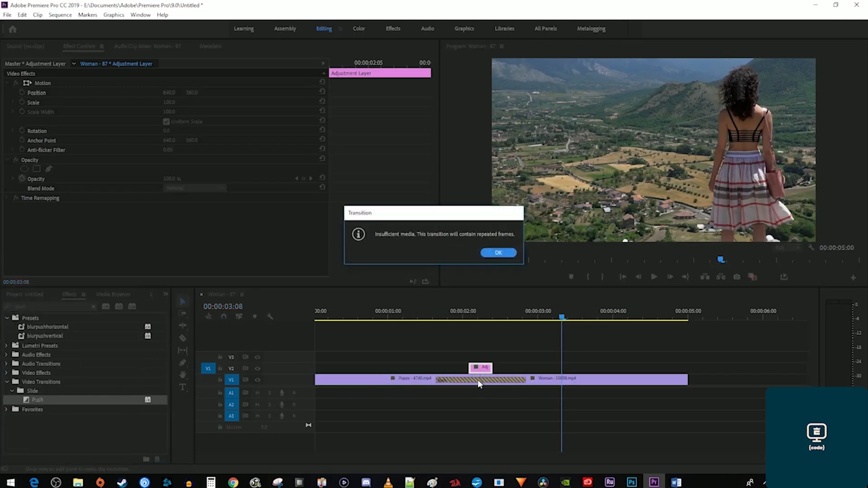
pyautogui.click(498, 253)
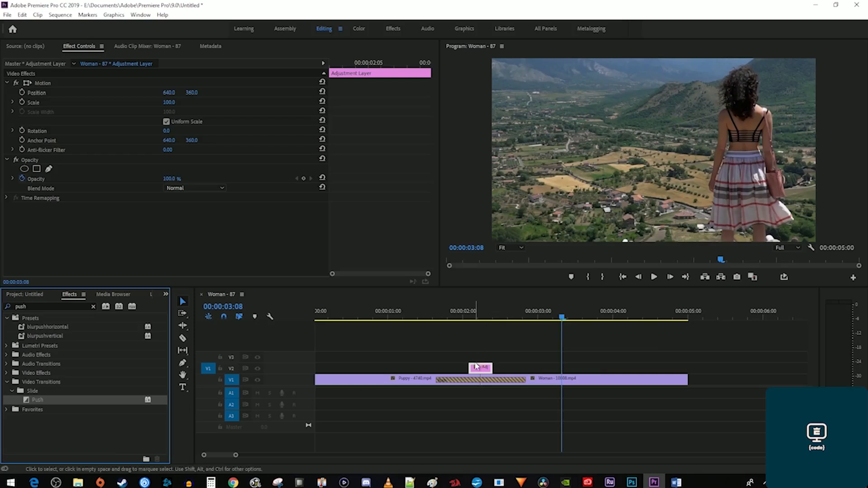
# Shorten the Push transition to 00:00:00:08 and keep its alignment at Center at Cut.
pyautogui.click(473, 381)
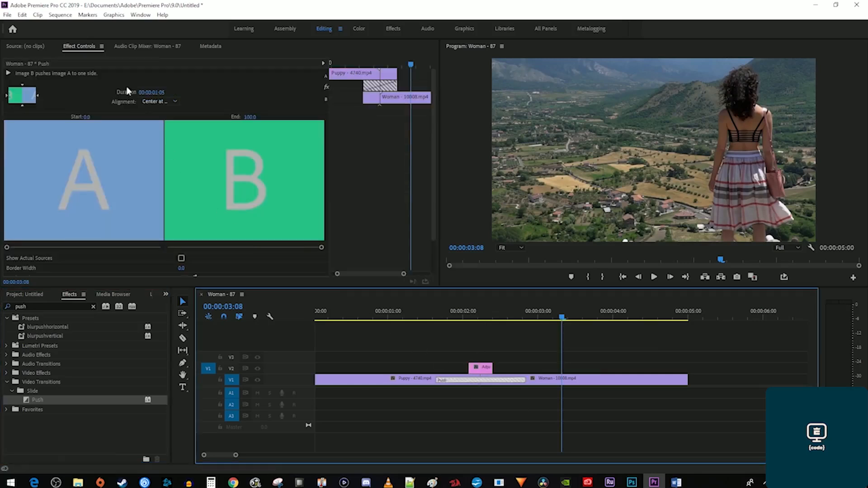
pyautogui.click(158, 92)
pyautogui.write('0')
pyautogui.press('Return')
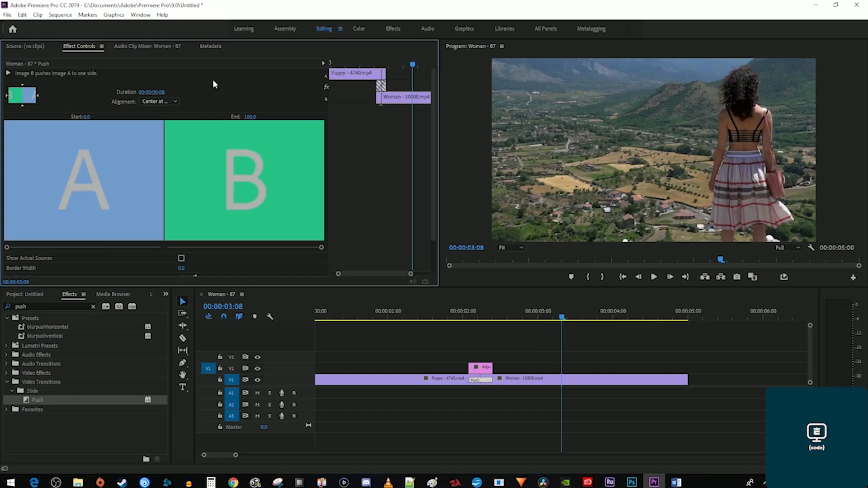
pyautogui.click(158, 101)
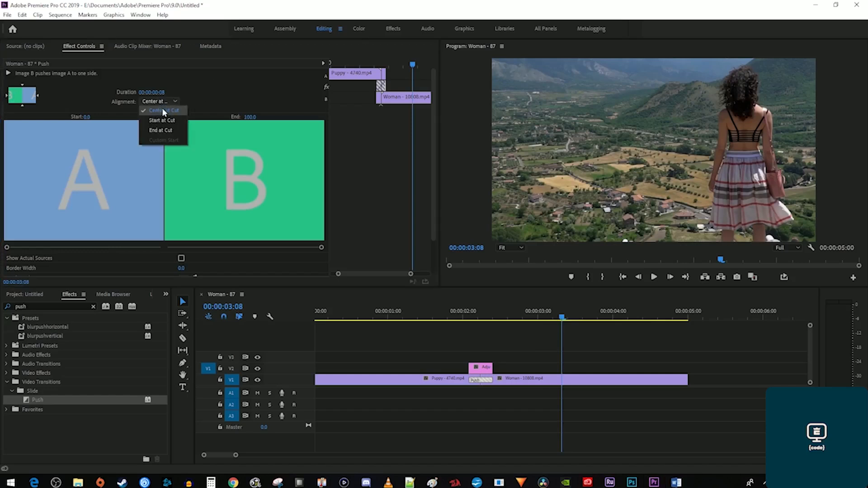
pyautogui.click(162, 109)
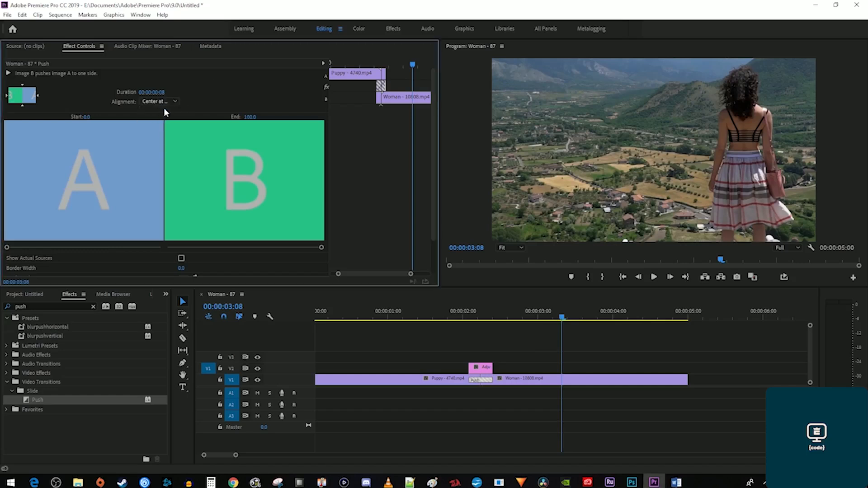
# Apply Directional Blur to the adjustment layer with Direction 90°.
pyautogui.moveTo(40, 306); pyautogui.dragTo(3, 310)
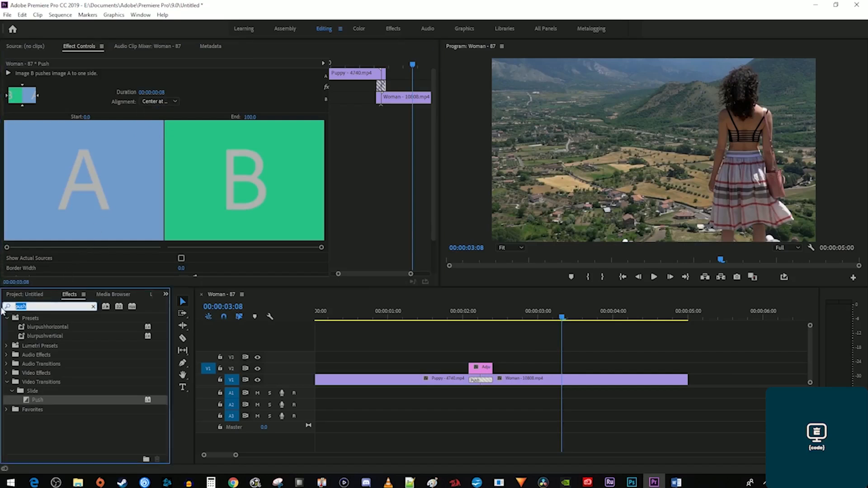
pyautogui.write('direction')
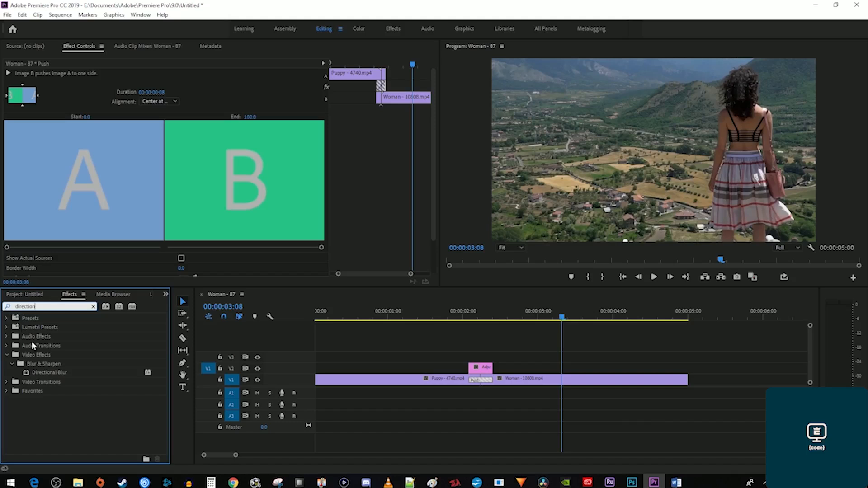
pyautogui.moveTo(50, 372); pyautogui.dragTo(482, 375)
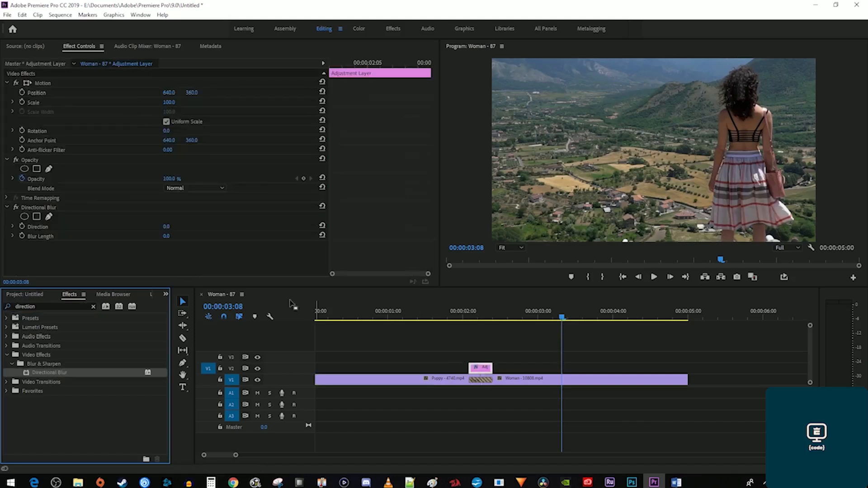
pyautogui.click(167, 226)
pyautogui.write('90')
pyautogui.press('Return')
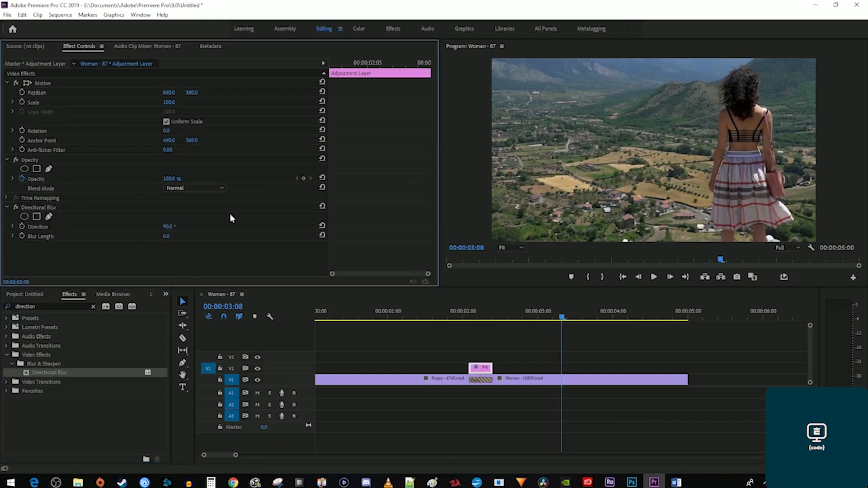
# Set the Blur Length to 100 and play the blurred push transition.
pyautogui.click(478, 317)
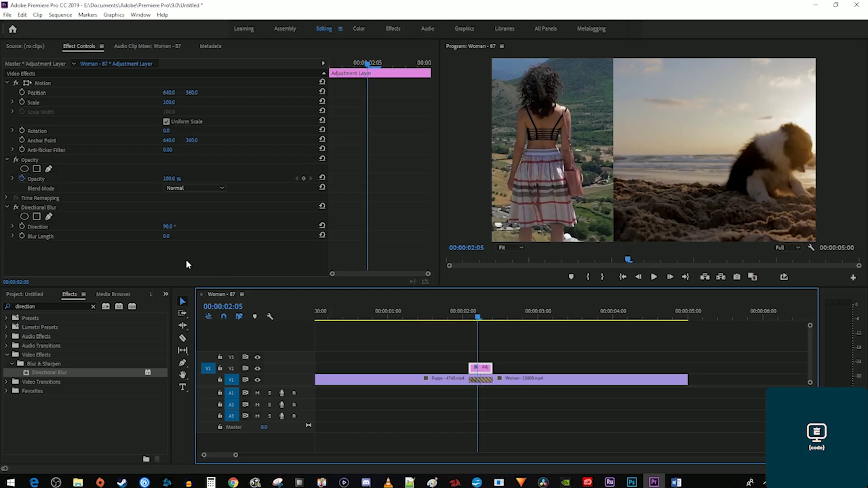
pyautogui.click(167, 236)
pyautogui.write('100')
pyautogui.press('Return')
pyautogui.click(435, 312)
pyautogui.press('space')
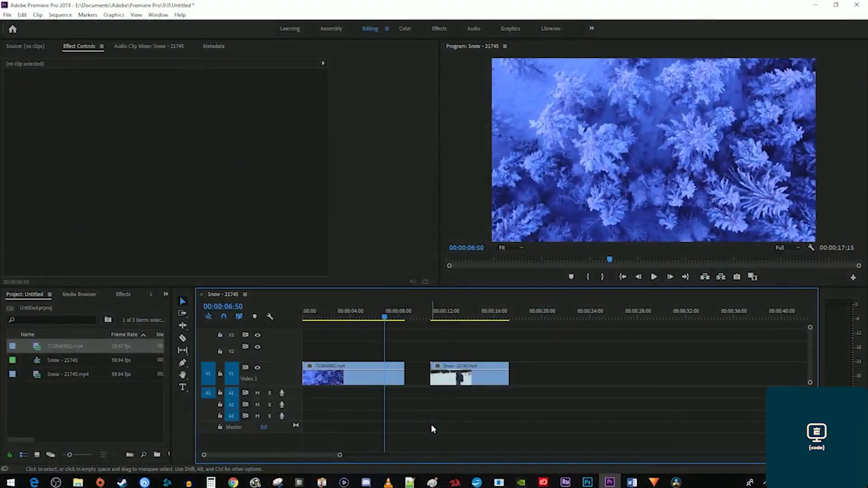
# Move the Snow clip above the trees clip and apply Gradient Wipe to it.
pyautogui.click(449, 317)
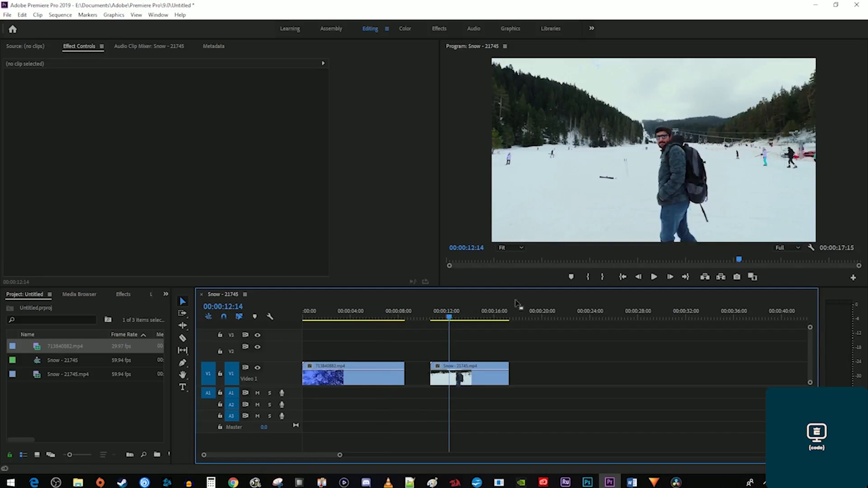
pyautogui.moveTo(475, 375); pyautogui.dragTo(375, 351)
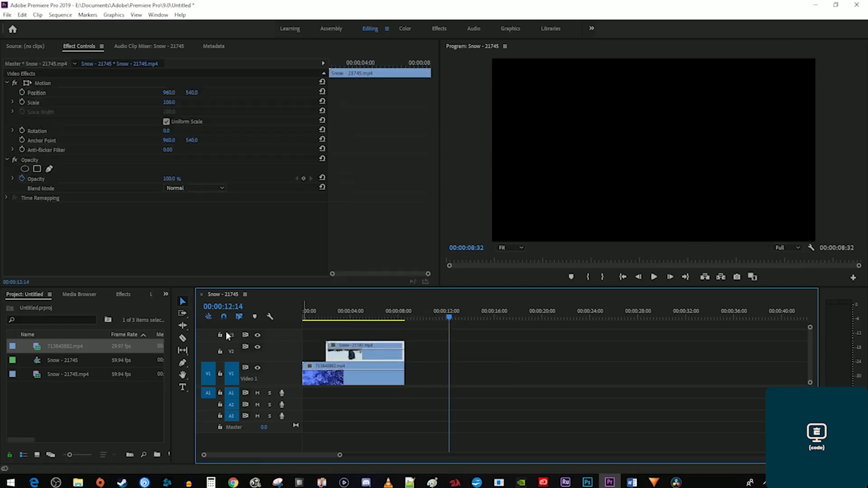
pyautogui.click(120, 295)
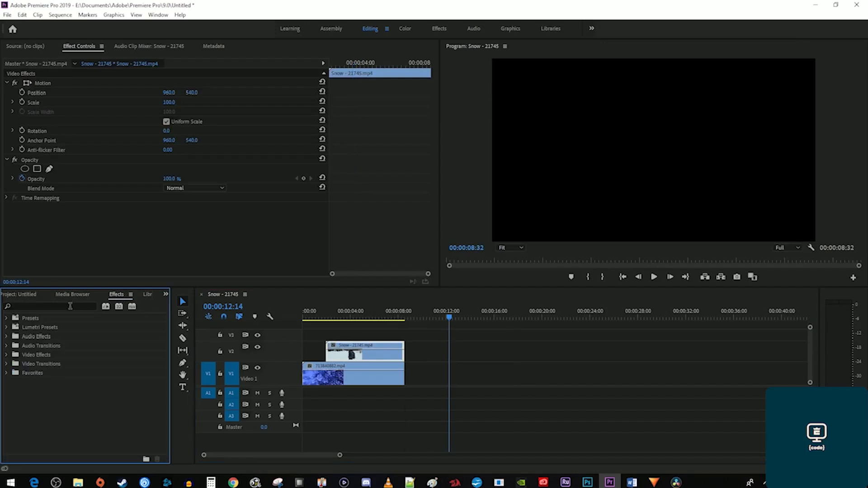
pyautogui.click(70, 307)
pyautogui.write('gradient')
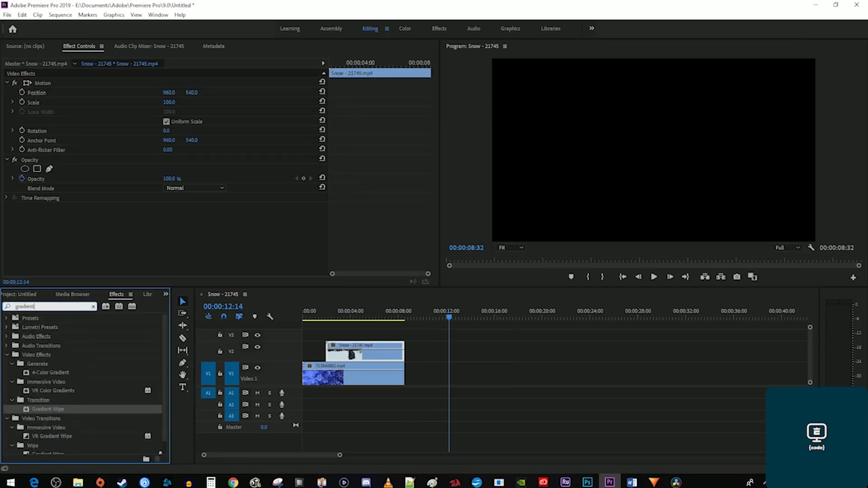
pyautogui.moveTo(45, 412); pyautogui.dragTo(359, 348)
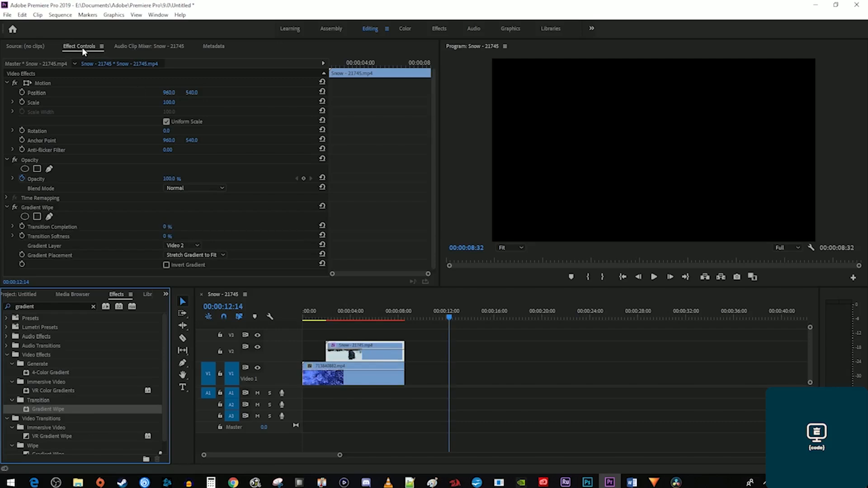
# Keyframe Gradient Wipe Transition Completion at 100% at the Snow clip's start.
pyautogui.moveTo(338, 64); pyautogui.dragTo(327, 67)
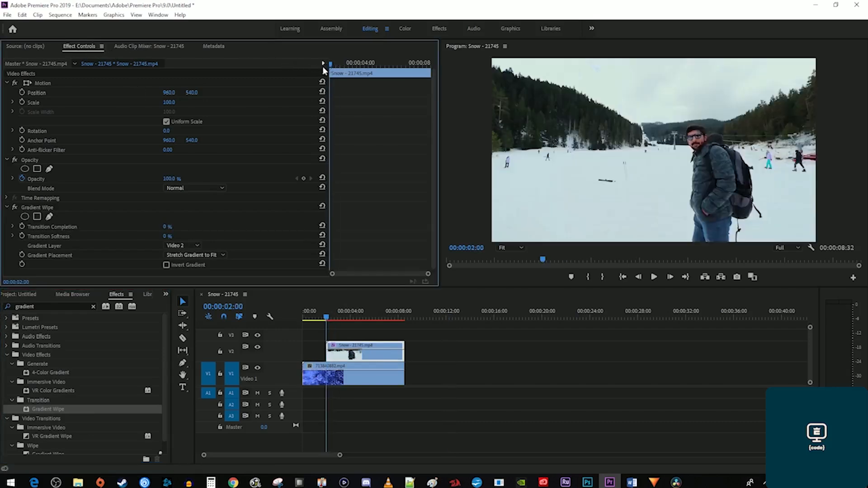
pyautogui.click(167, 226)
pyautogui.write('100')
pyautogui.press('Return')
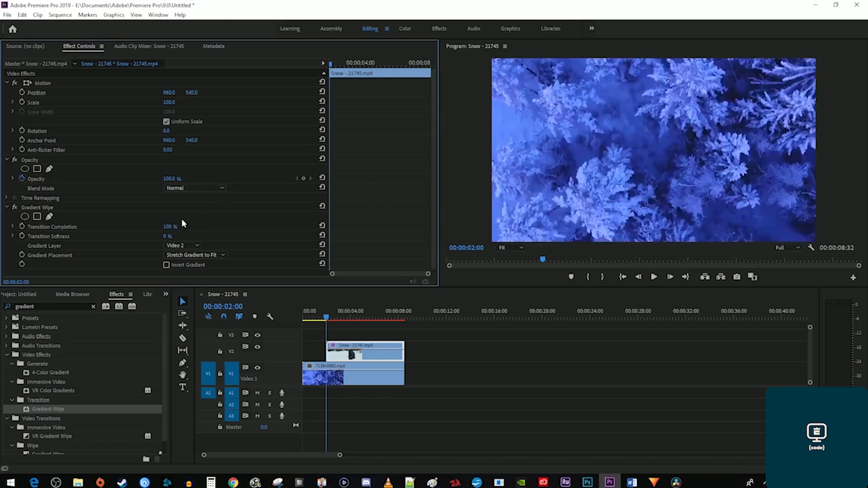
pyautogui.click(22, 226)
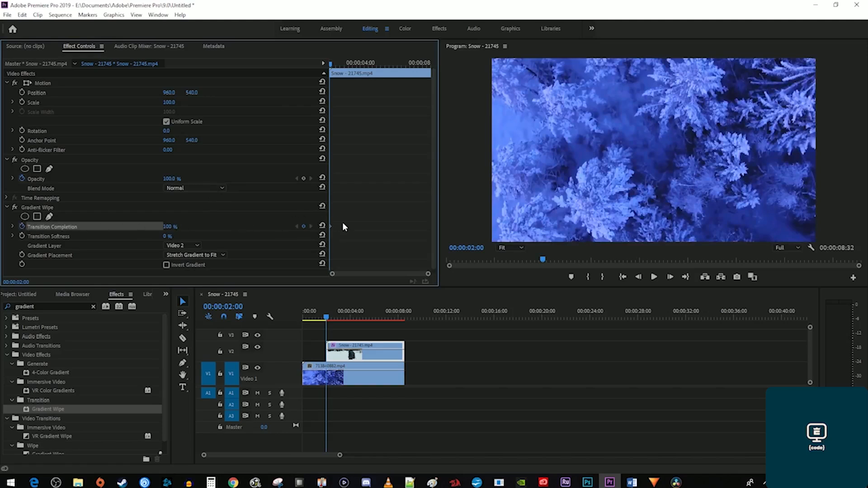
# Add a 0% Transition Completion keyframe two seconds later and play the reveal.
pyautogui.moveTo(356, 63); pyautogui.dragTo(366, 68)
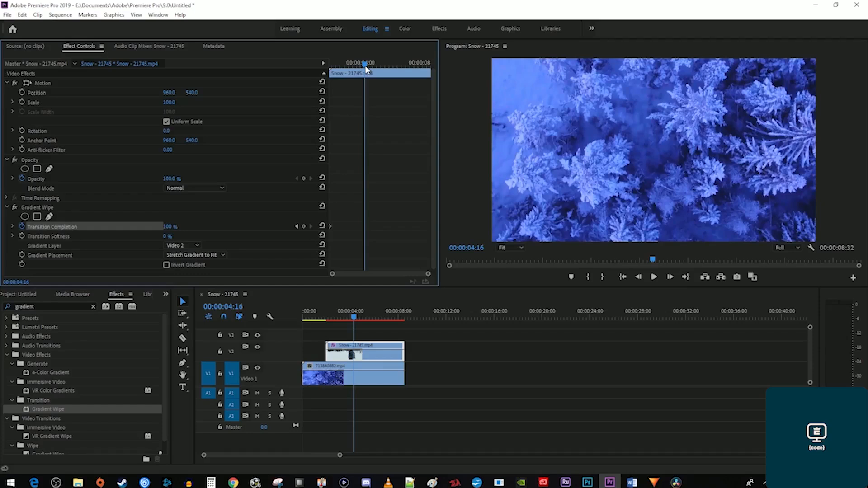
pyautogui.click(171, 226)
pyautogui.write('0')
pyautogui.press('Return')
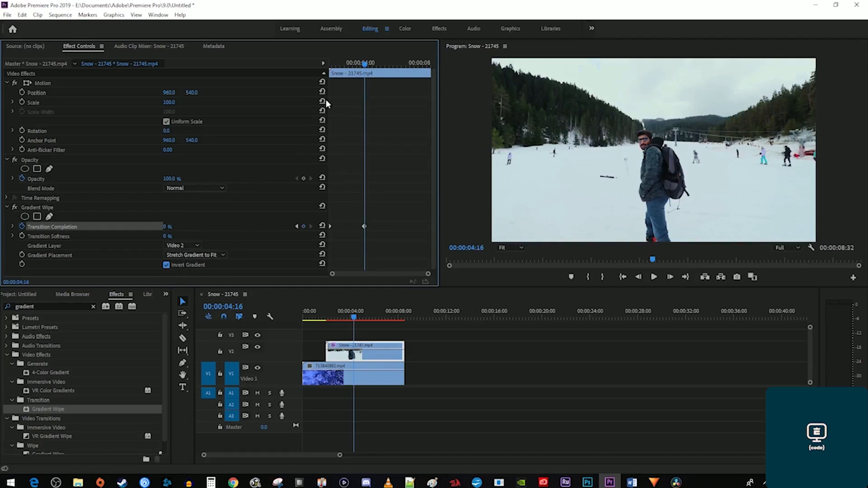
pyautogui.moveTo(348, 66); pyautogui.dragTo(294, 77)
pyautogui.press('space')
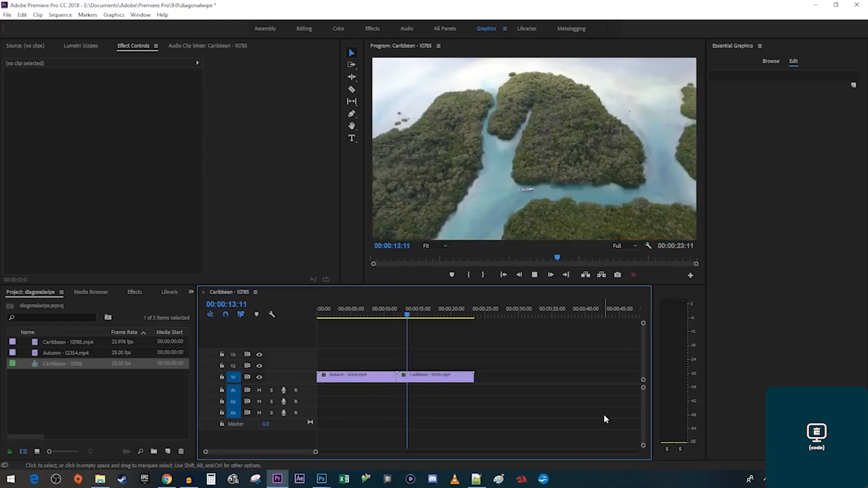
# Place the Wipe transition at the Autumn–Caribbean cut, accepting the repeated-frames warning.
pyautogui.press('space')
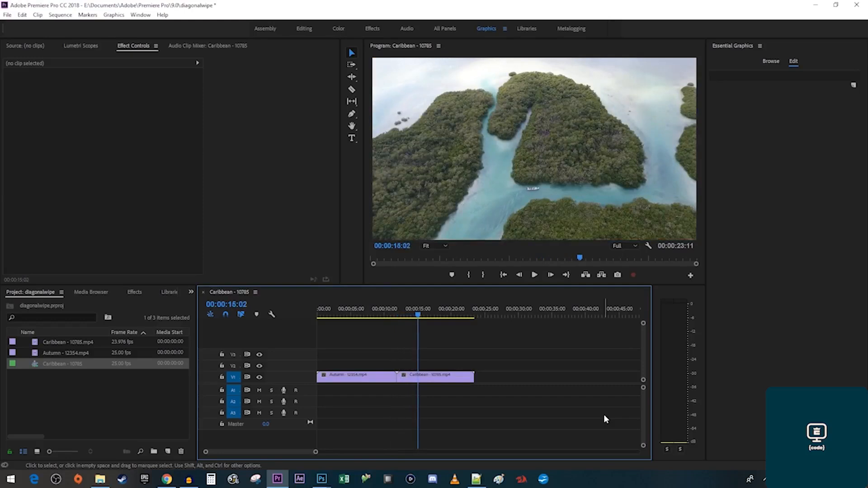
pyautogui.click(134, 292)
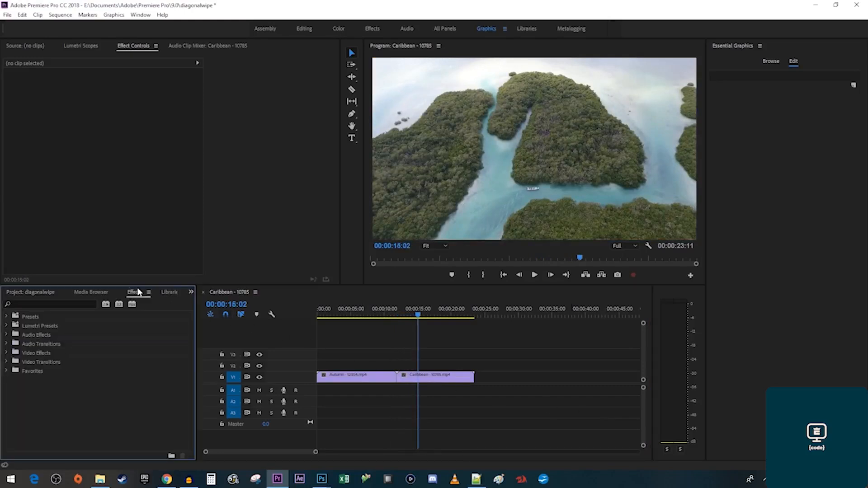
pyautogui.click(81, 300)
pyautogui.write('wipe')
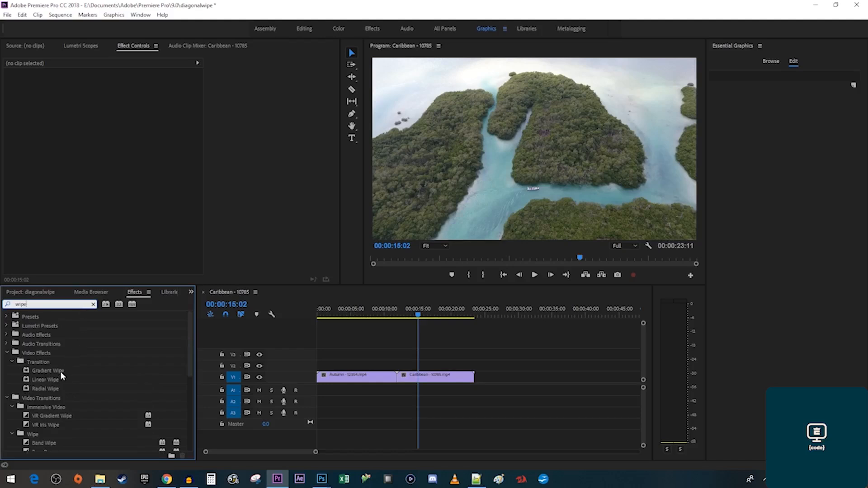
pyautogui.scroll(-6, 60, 375)
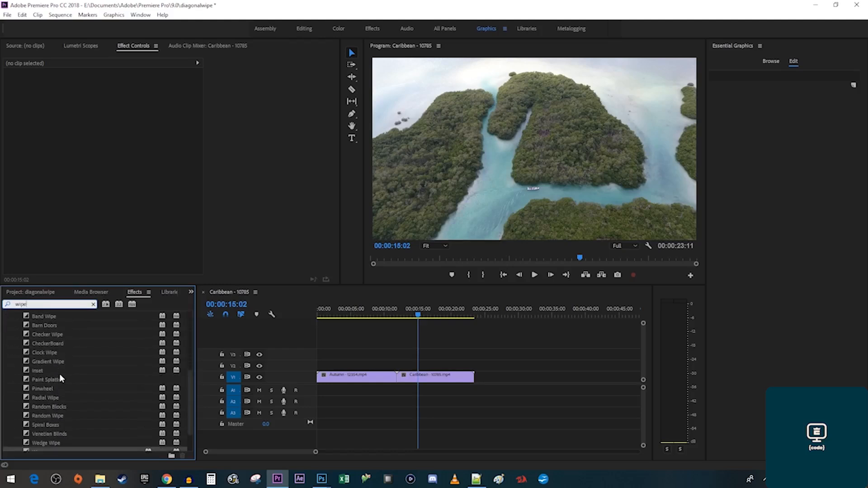
pyautogui.scroll(-2, 59, 374)
pyautogui.moveTo(50, 420); pyautogui.dragTo(397, 381)
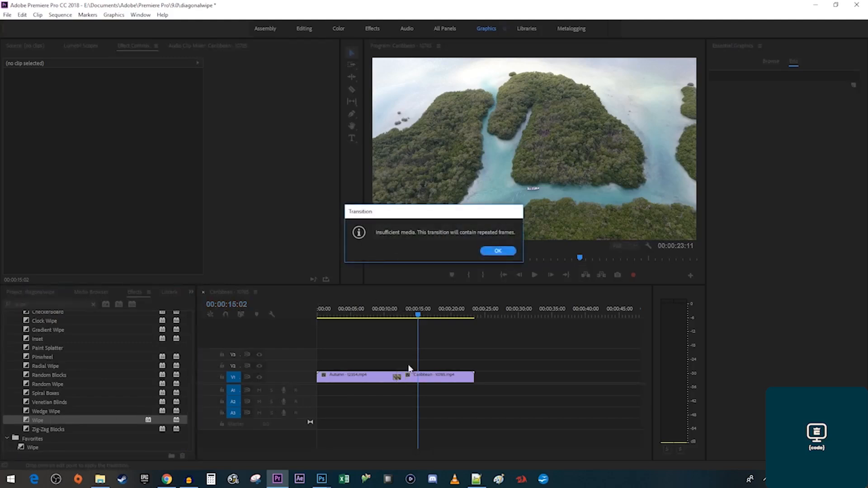
pyautogui.click(509, 251)
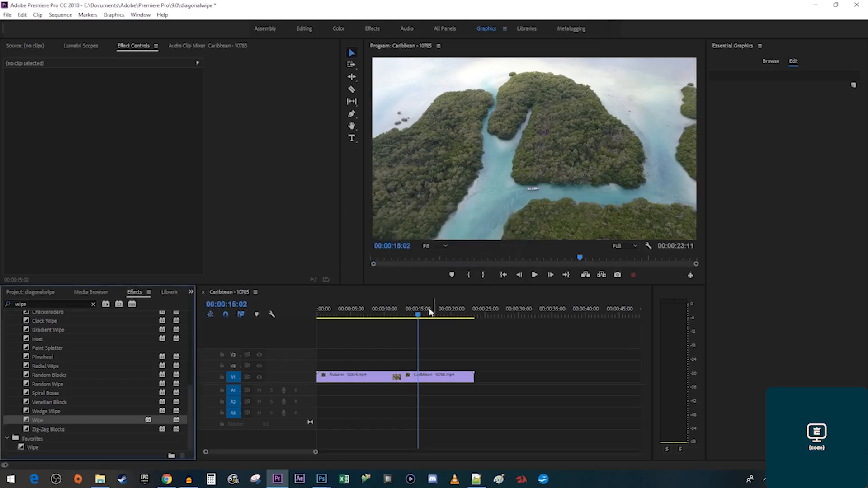
# Play the new wipe from just before the cut, then select the transition.
pyautogui.click(395, 316)
pyautogui.press('space')
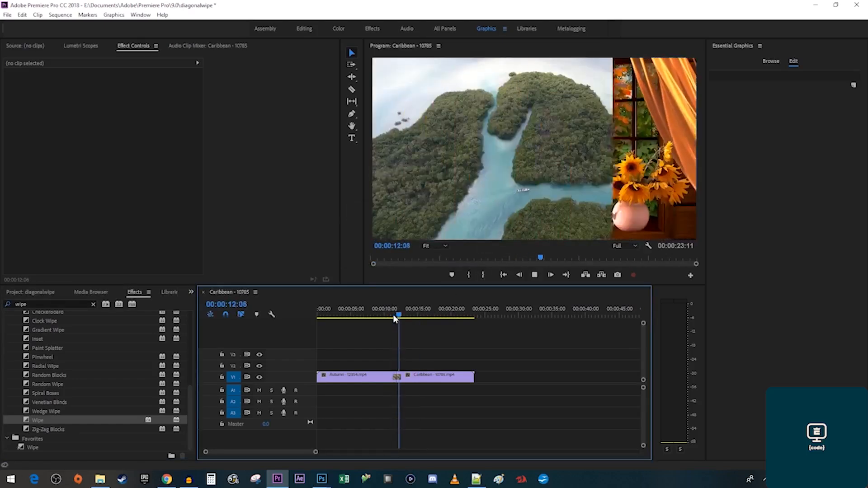
pyautogui.press('space')
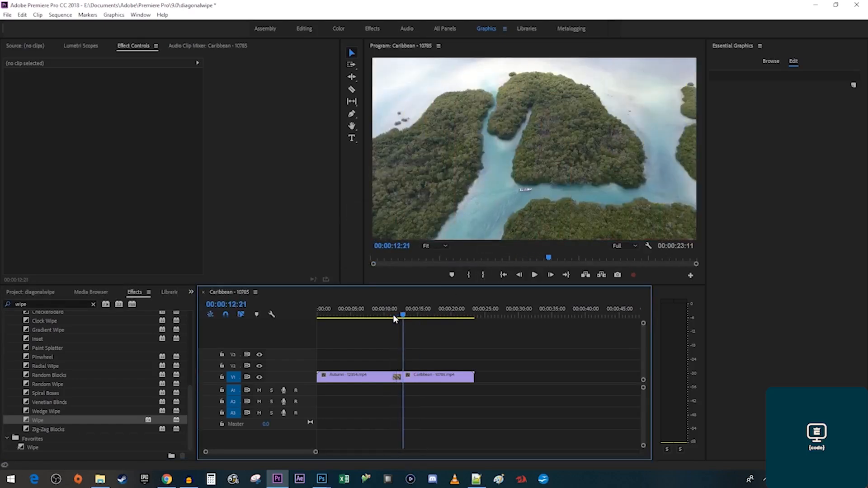
pyautogui.click(398, 377)
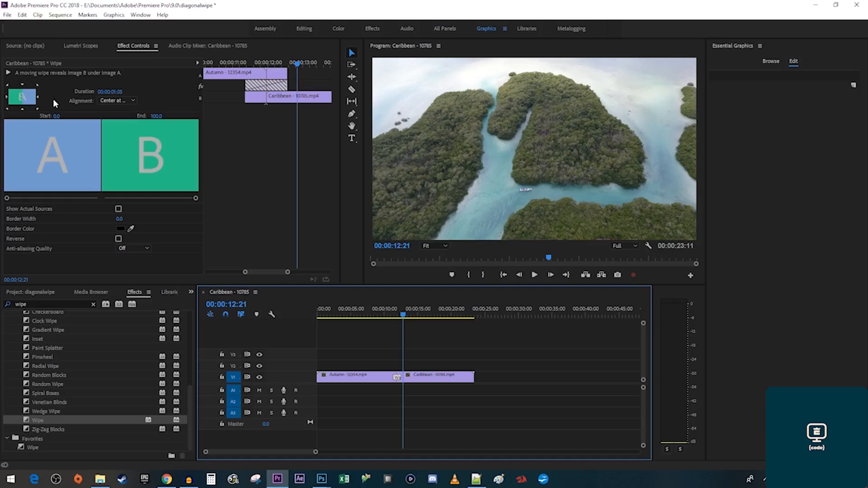
# Make the wipe start from the top-left corner and replay it from before the cut.
pyautogui.click(7, 85)
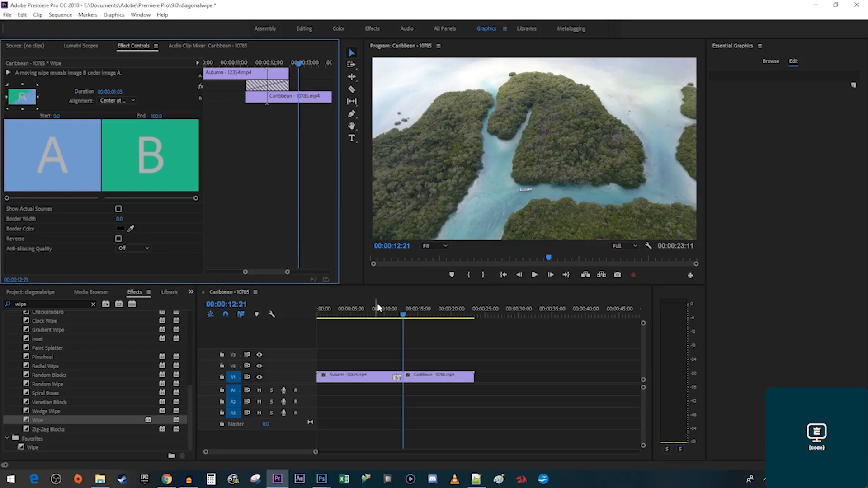
pyautogui.click(391, 314)
pyautogui.press('space')
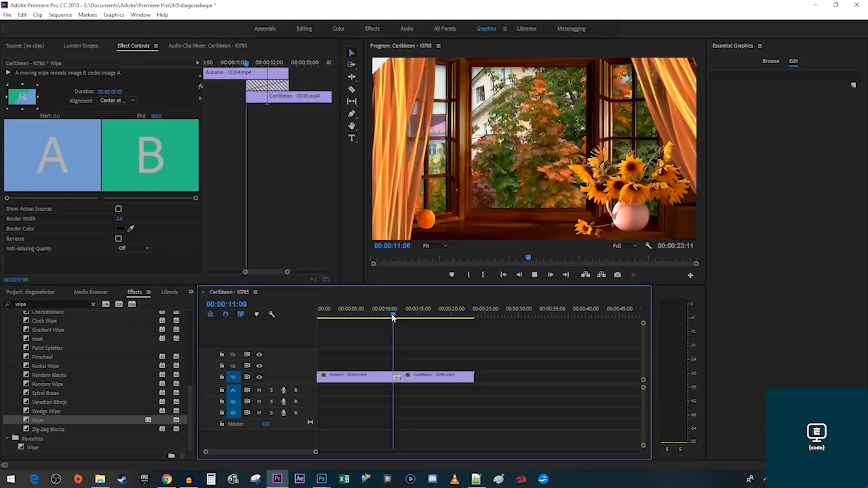
pyautogui.press('space')
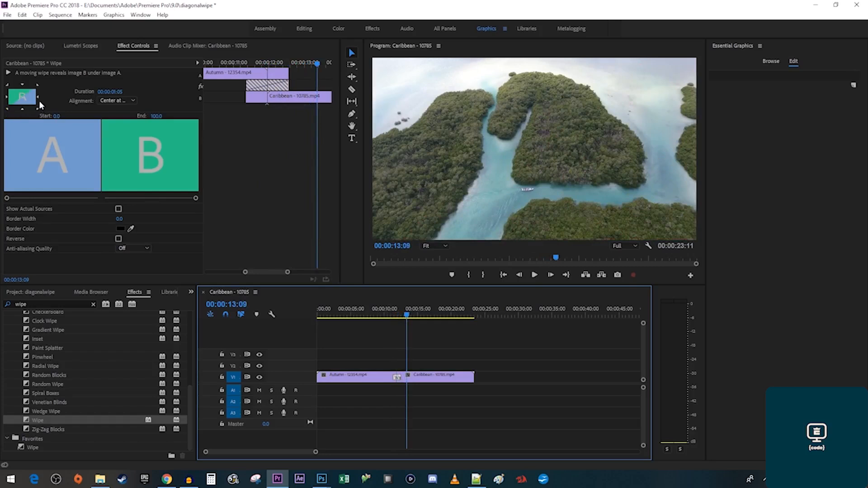
pyautogui.click(38, 87)
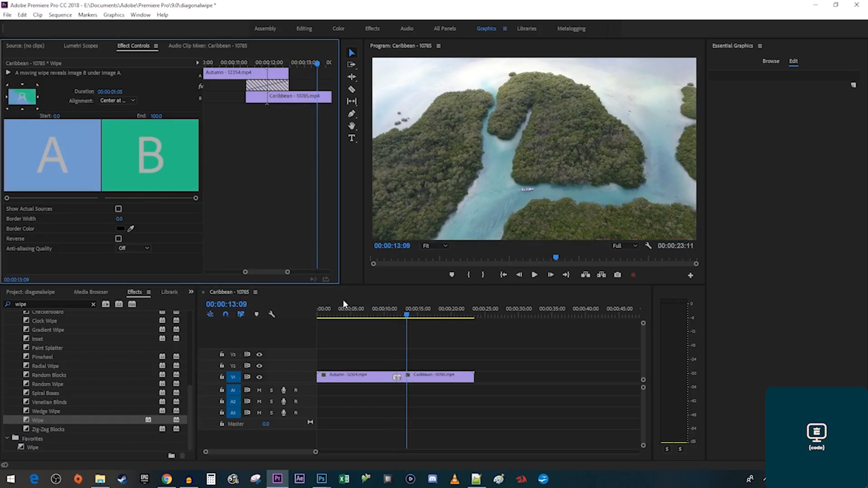
pyautogui.click(396, 318)
pyautogui.press('space')
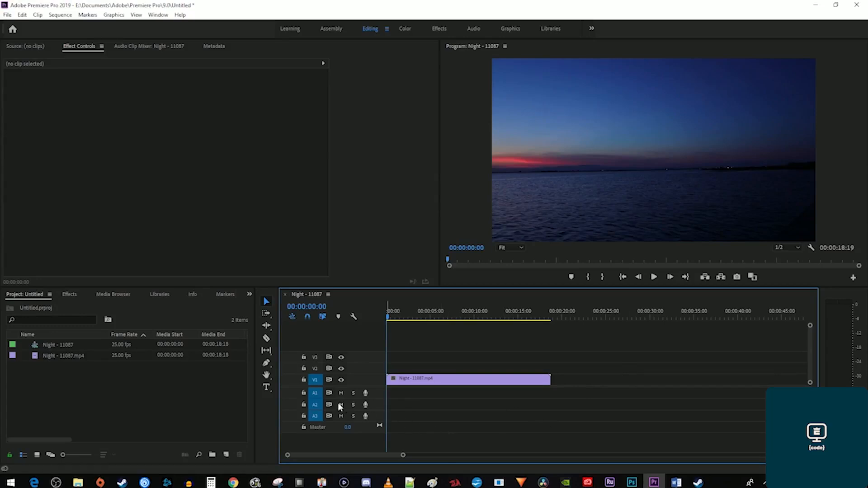
# Type a 'Summer Nights' title near the top of the sunset frame.
pyautogui.click(267, 387)
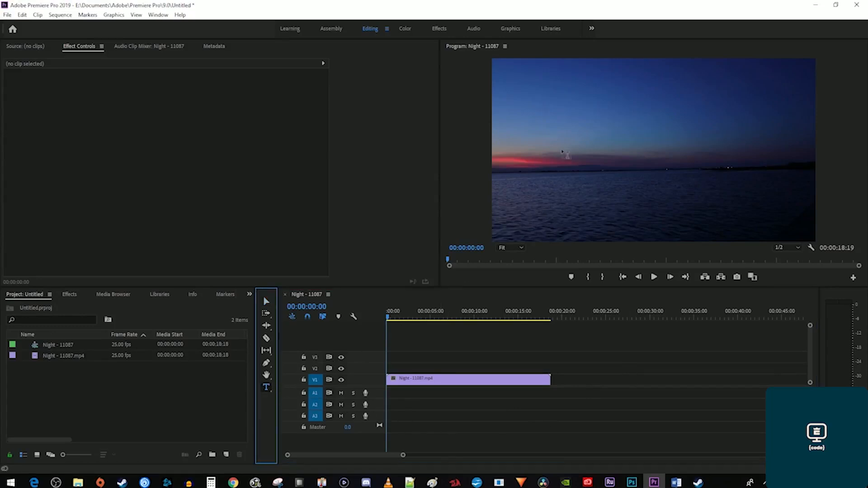
pyautogui.click(567, 117)
pyautogui.write('Summer')
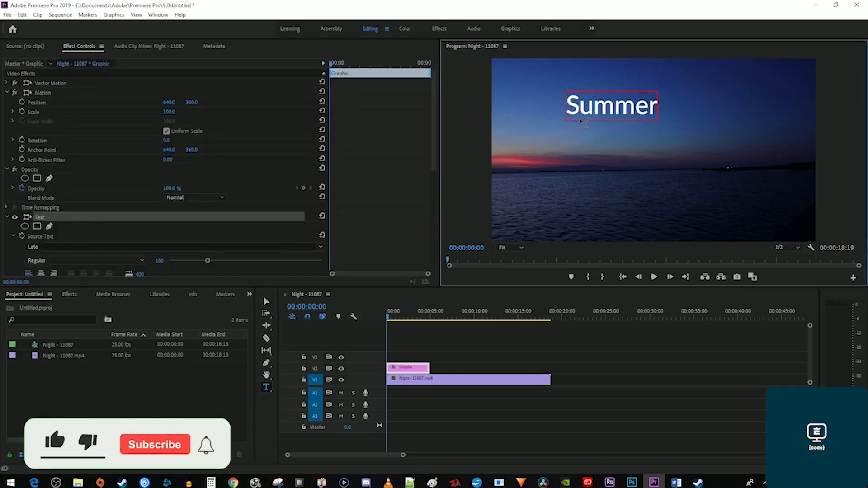
pyautogui.write(' Nights')
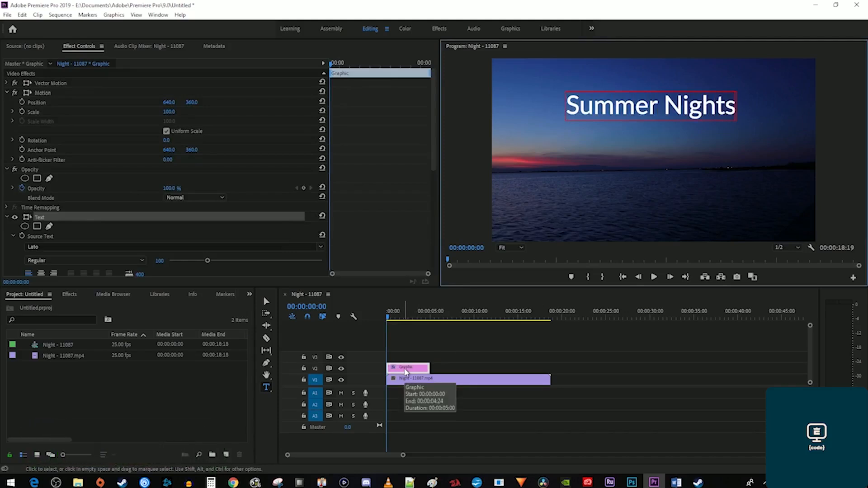
pyautogui.click(406, 371)
# Span the title clip on V2 from 0 to about 14 seconds, then select its text.
pyautogui.moveTo(406, 372); pyautogui.dragTo(454, 371)
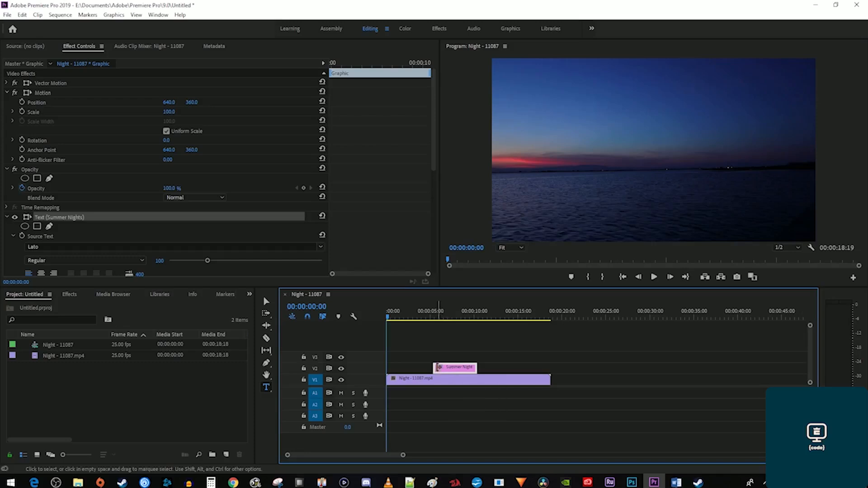
pyautogui.moveTo(435, 367); pyautogui.dragTo(388, 367)
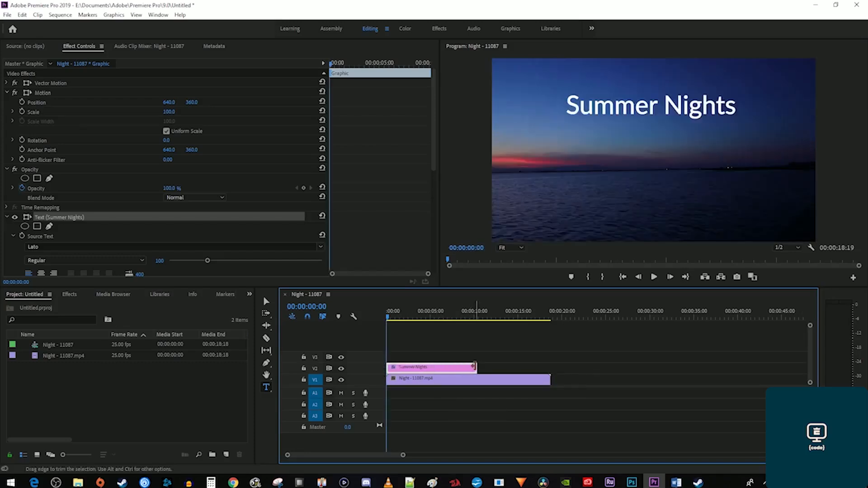
pyautogui.moveTo(473, 367); pyautogui.dragTo(512, 365)
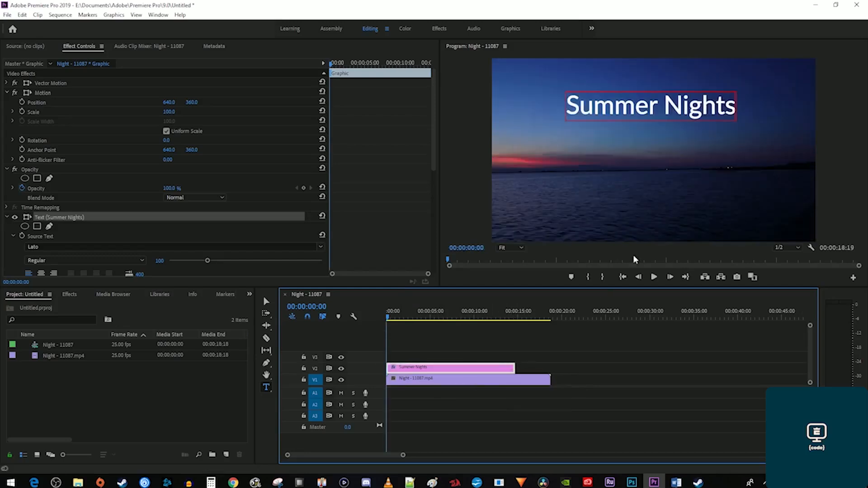
pyautogui.moveTo(732, 105); pyautogui.dragTo(569, 115)
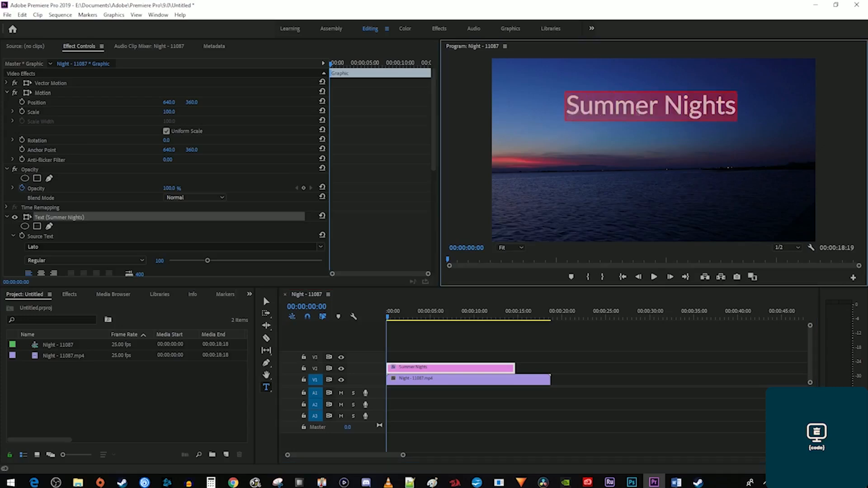
pyautogui.click(659, 108)
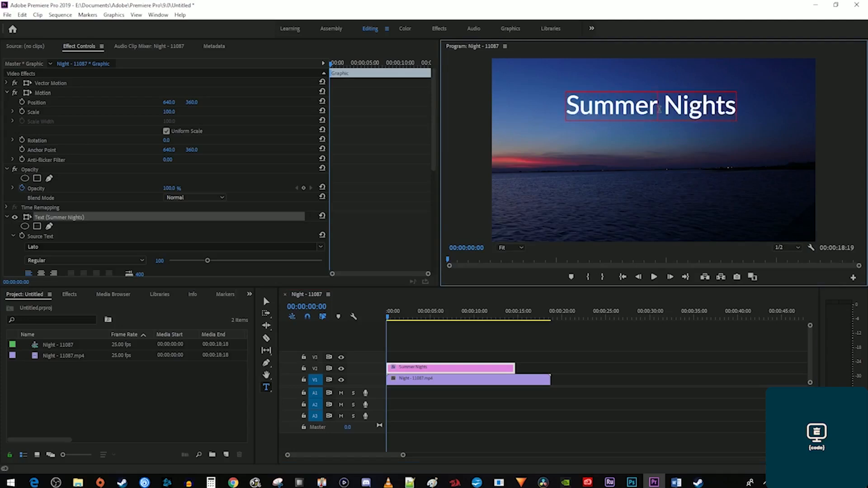
pyautogui.hotkey('ctrl', 'a')
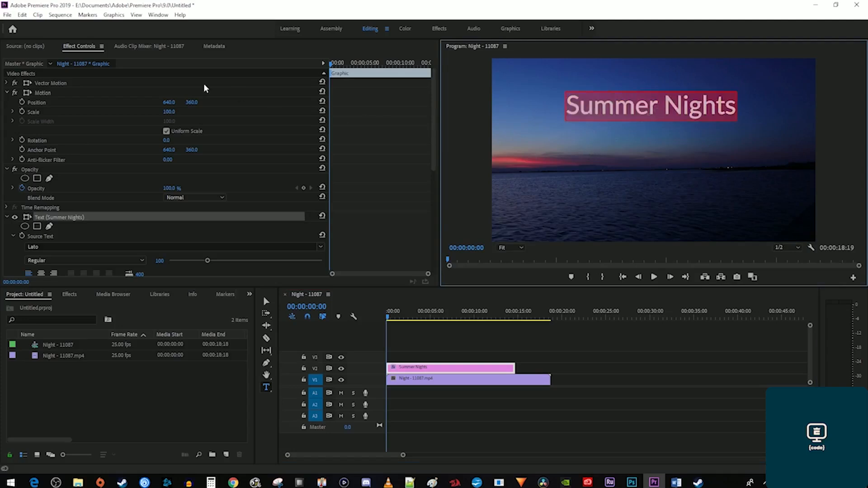
# Set the title to Lemon/Milk at size 105 with Faux Bold and Faux Italic.
pyautogui.scroll(-5, 360, 189)
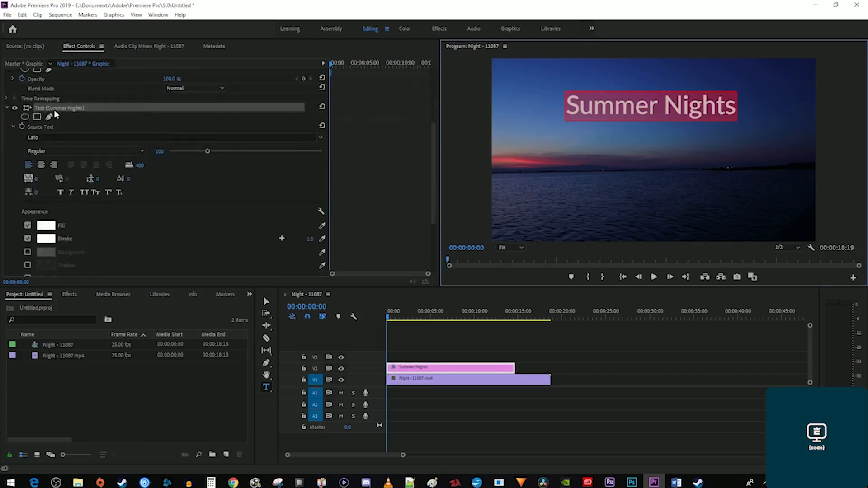
pyautogui.click(321, 137)
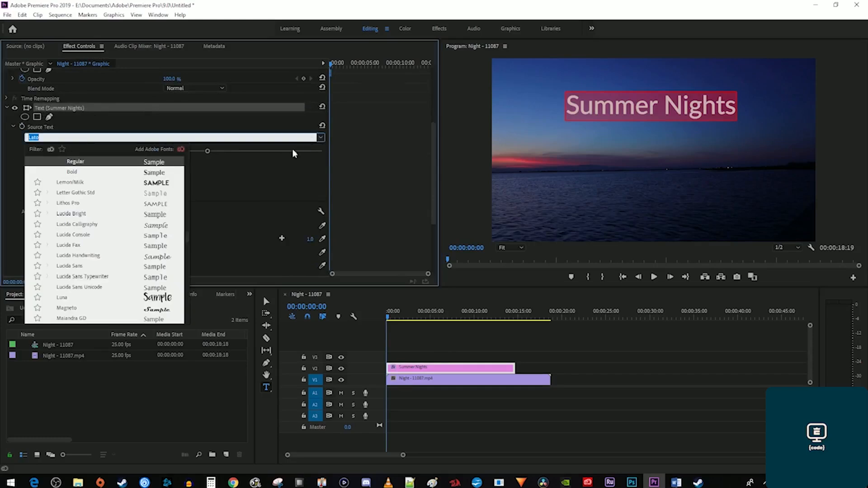
pyautogui.click(70, 182)
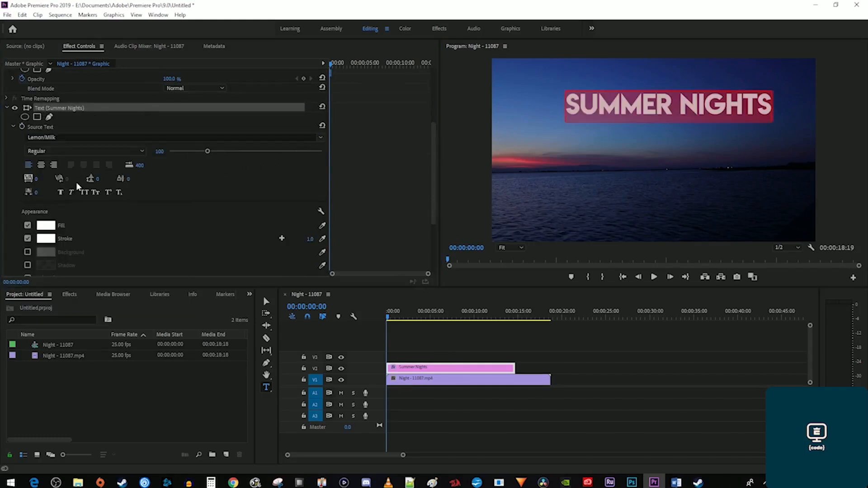
pyautogui.moveTo(207, 151); pyautogui.dragTo(210, 154)
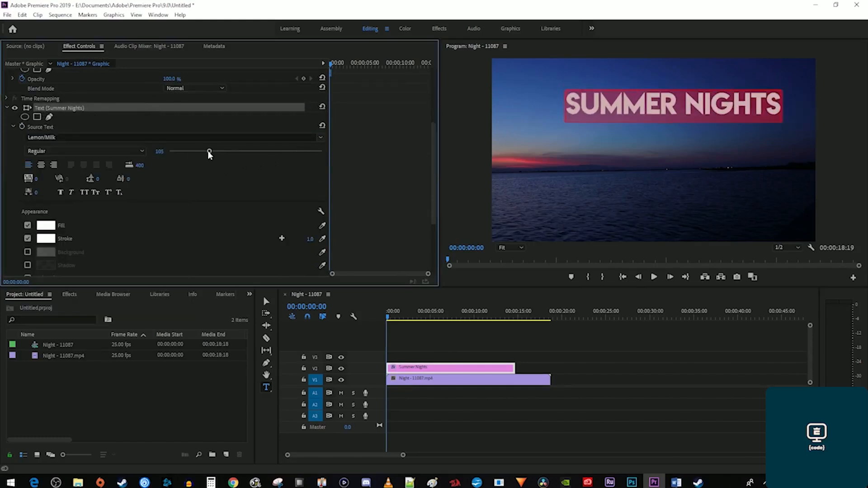
pyautogui.click(61, 193)
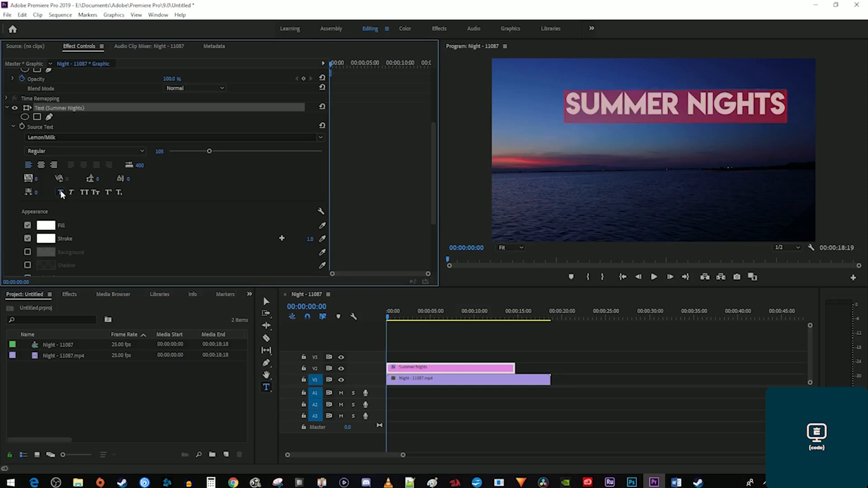
pyautogui.click(73, 194)
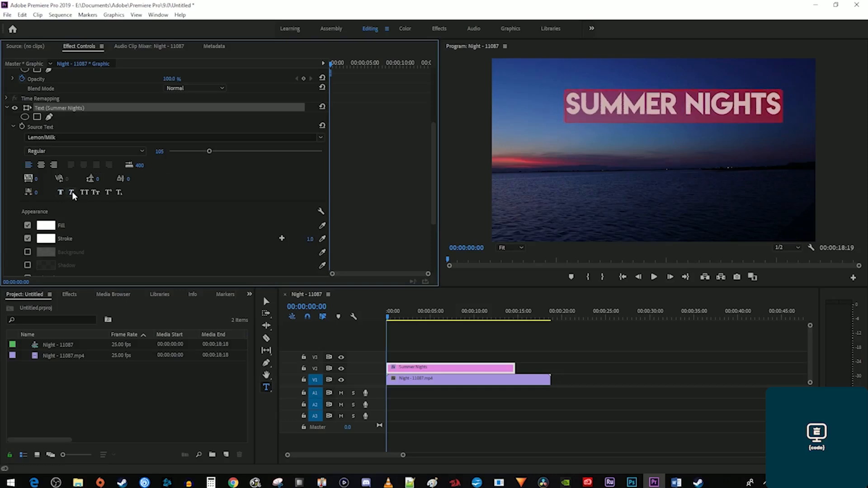
pyautogui.scroll(-2, 105, 207)
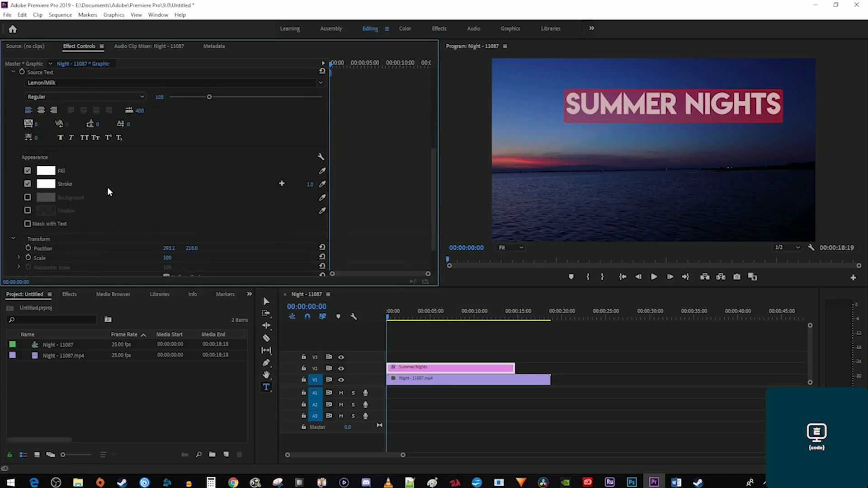
# Give the title a red fill and a green stroke of width 11.
pyautogui.click(53, 172)
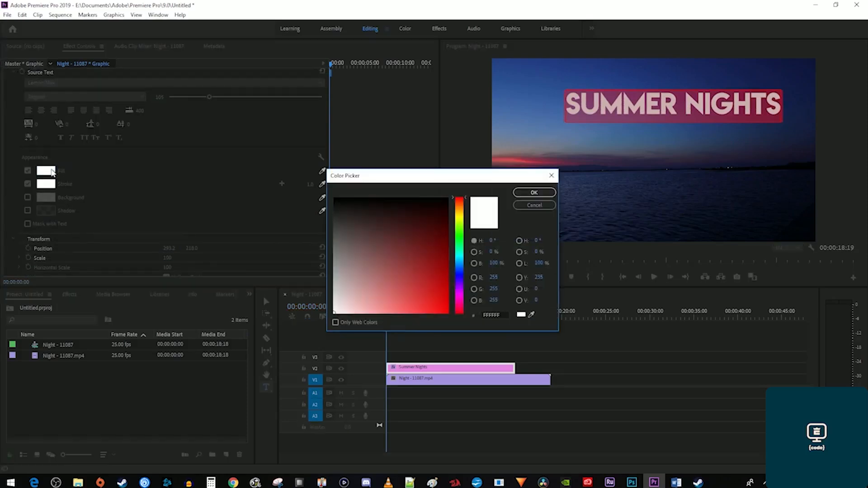
pyautogui.click(436, 287)
pyautogui.click(533, 192)
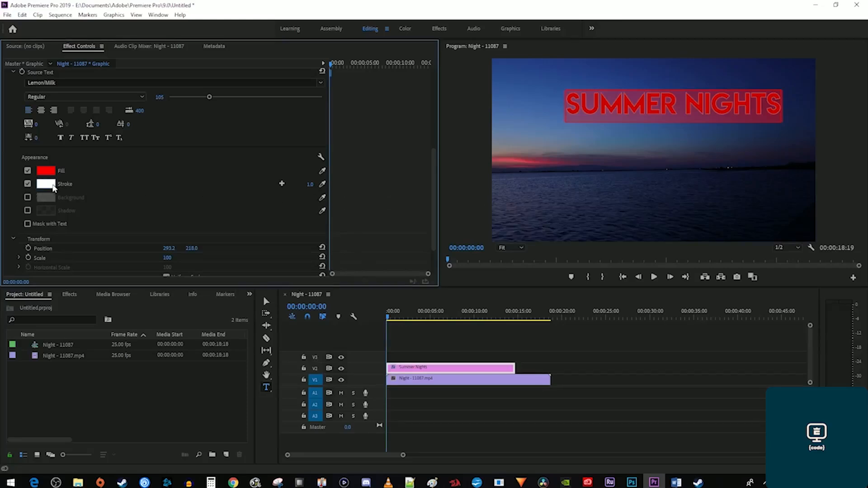
pyautogui.click(52, 187)
pyautogui.click(459, 247)
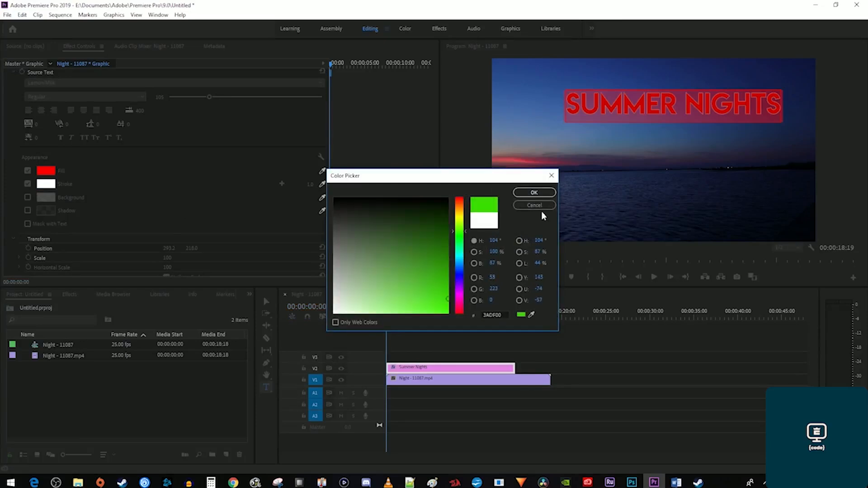
pyautogui.click(534, 192)
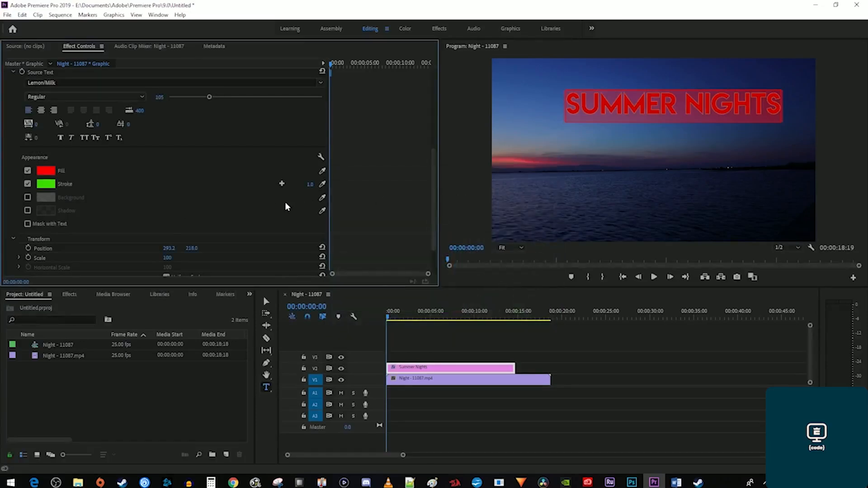
pyautogui.moveTo(309, 184)
pyautogui.mouseDown()
pyautogui.moveTo(351, 184)
pyautogui.moveTo(314, 184)
pyautogui.mouseUp()
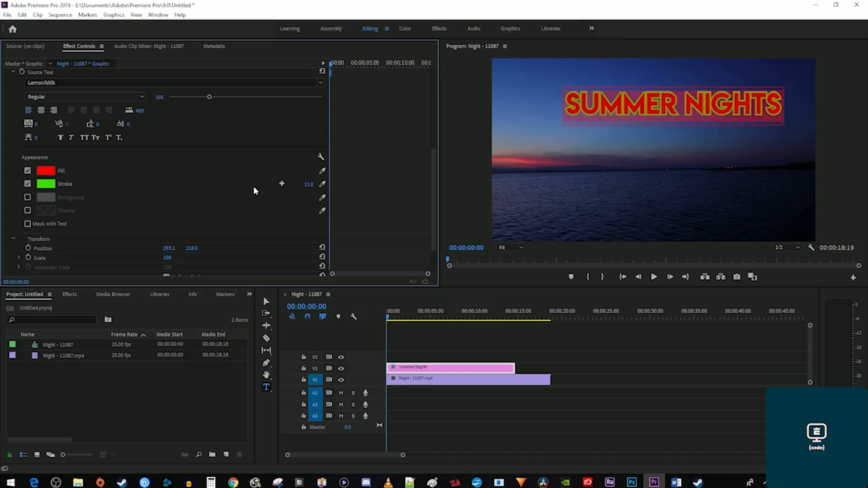
# Add a teal background at 94% opacity and a drop shadow to the title.
pyautogui.click(27, 197)
pyautogui.click(47, 198)
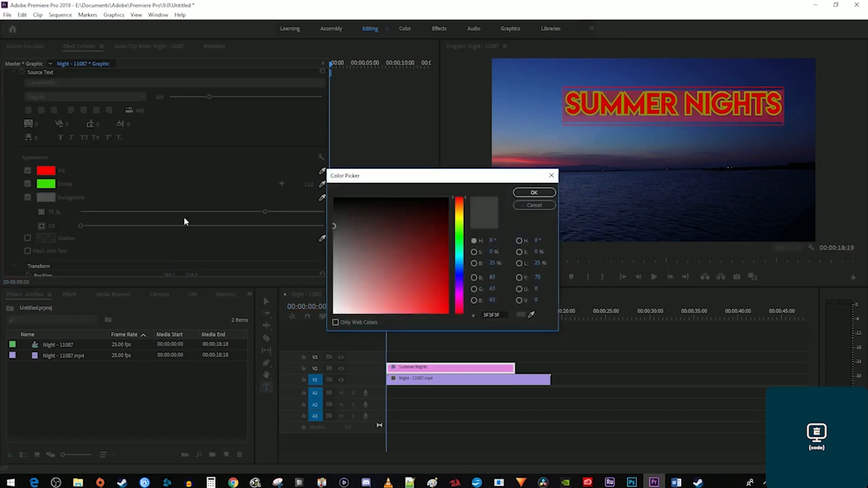
pyautogui.click(459, 250)
pyautogui.click(439, 243)
pyautogui.click(534, 192)
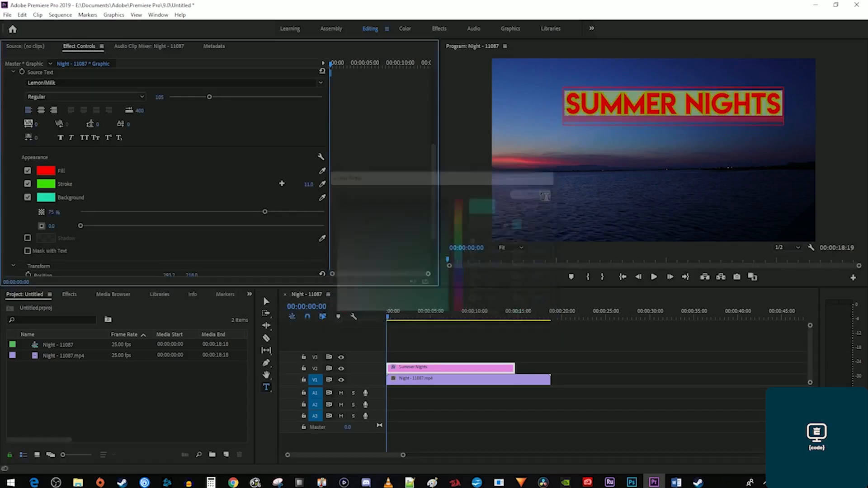
pyautogui.moveTo(265, 212); pyautogui.dragTo(287, 212)
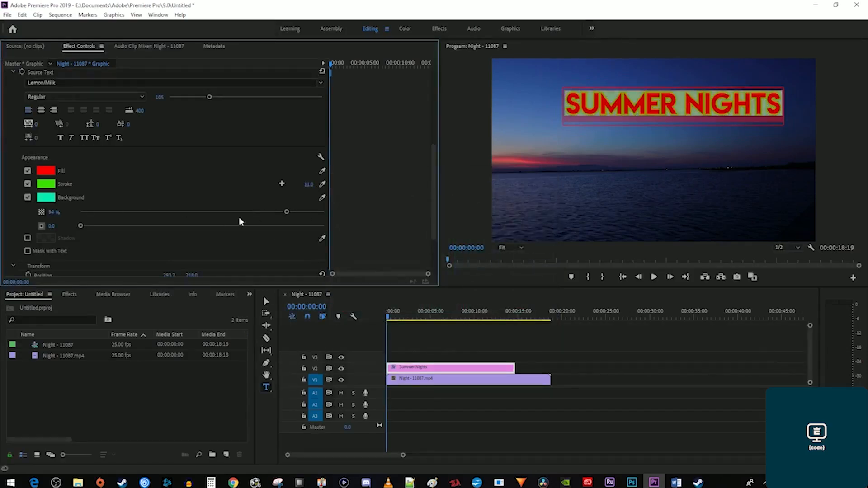
pyautogui.click(27, 238)
pyautogui.scroll(-5, 203, 237)
pyautogui.scroll(-2, 361, 236)
# Move the title down and left onto the horizon and set its opacity to 27%.
pyautogui.moveTo(192, 204); pyautogui.dragTo(262, 204)
pyautogui.moveTo(167, 205); pyautogui.dragTo(98, 205)
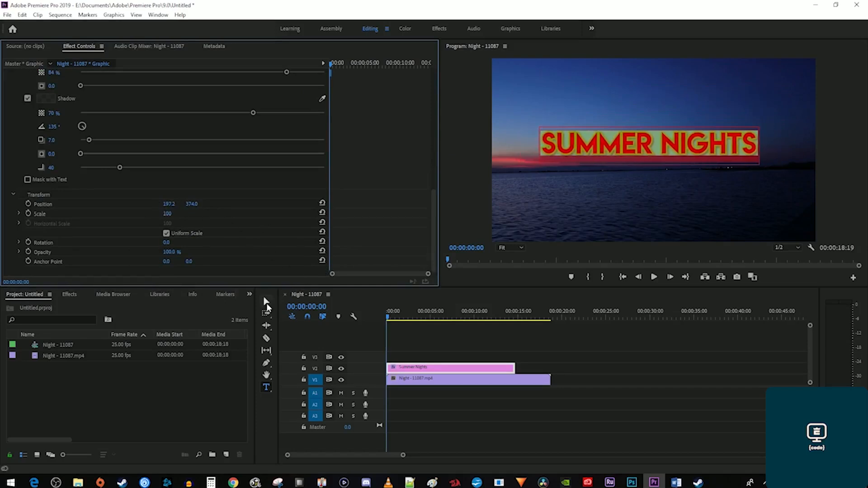
pyautogui.click(267, 302)
pyautogui.moveTo(658, 153); pyautogui.dragTo(659, 173)
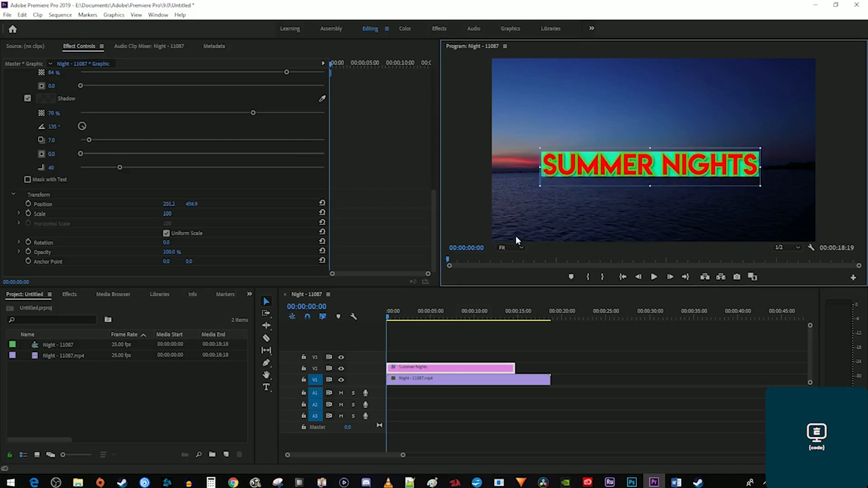
pyautogui.click(175, 254)
pyautogui.moveTo(175, 252); pyautogui.dragTo(154, 252)
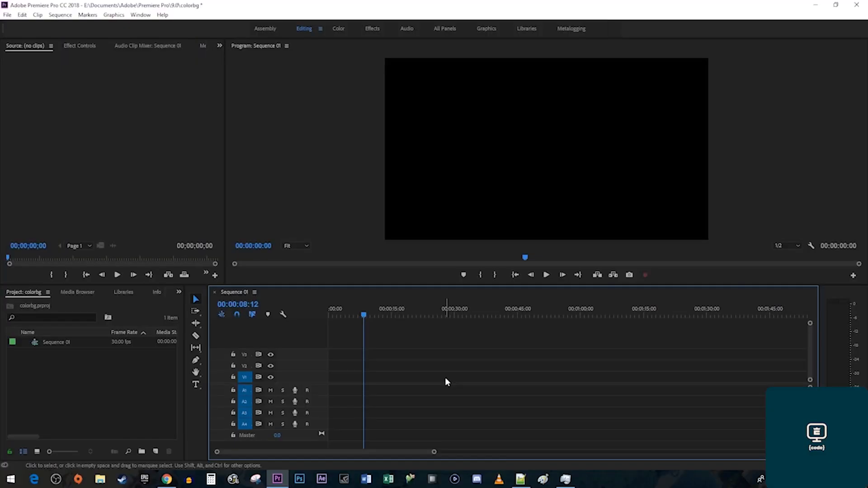
# Create a text graphic near the top of the frame containing the eight pasted names.
pyautogui.click(485, 30)
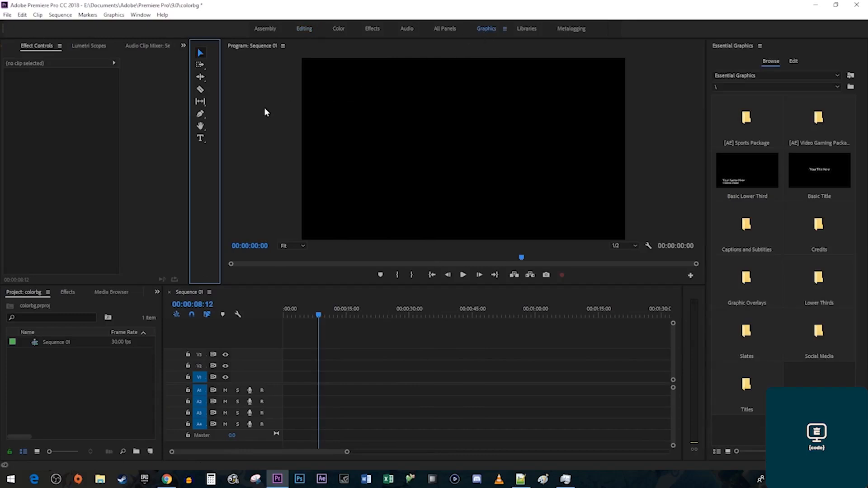
pyautogui.click(202, 139)
pyautogui.click(418, 88)
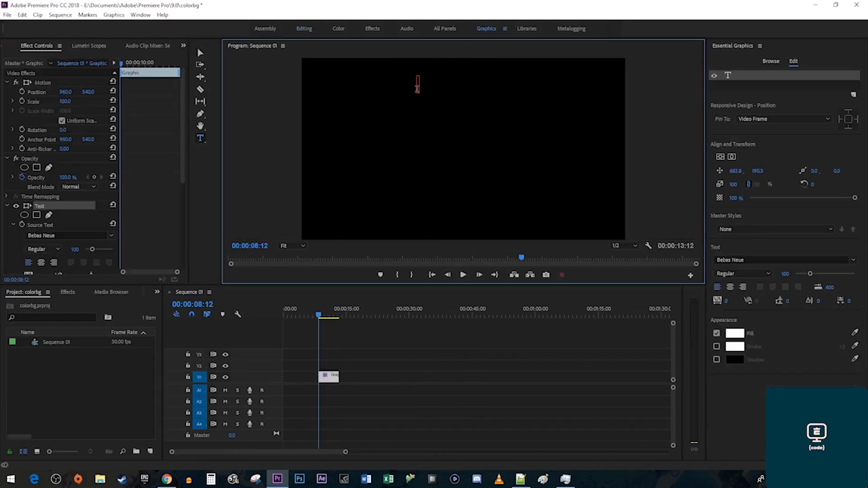
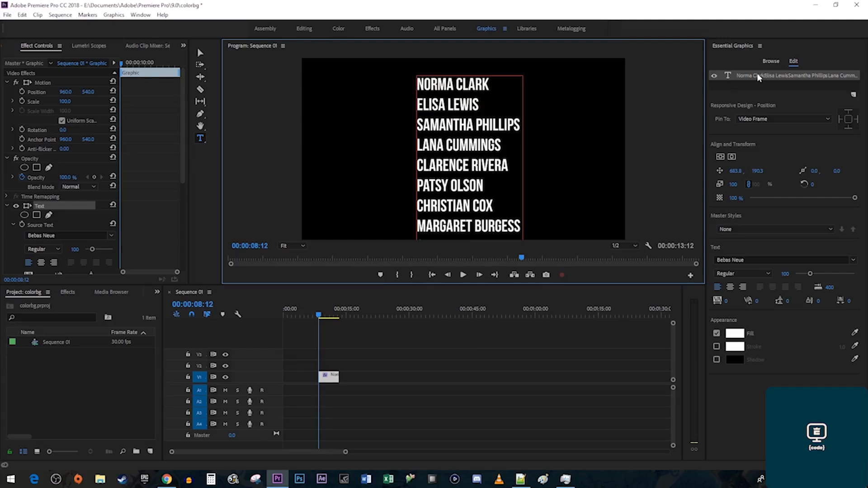
pyautogui.click(769, 77)
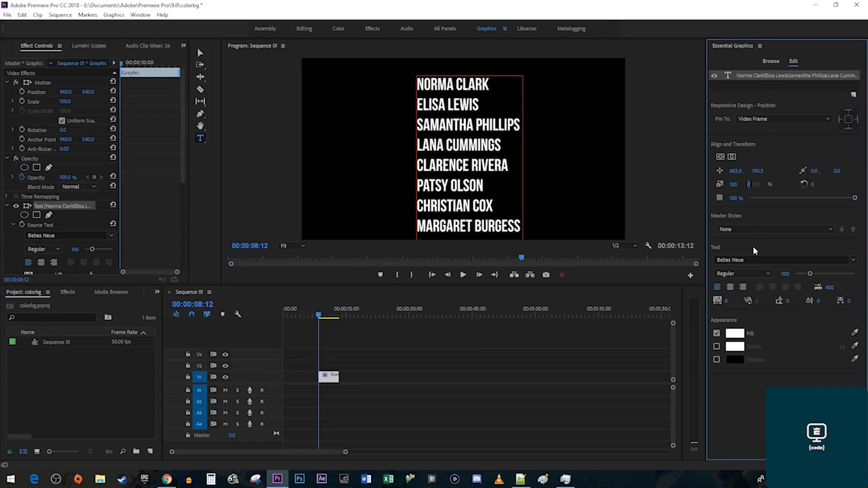
# Center-align the name lines and center the text block horizontally in the frame.
pyautogui.click(730, 287)
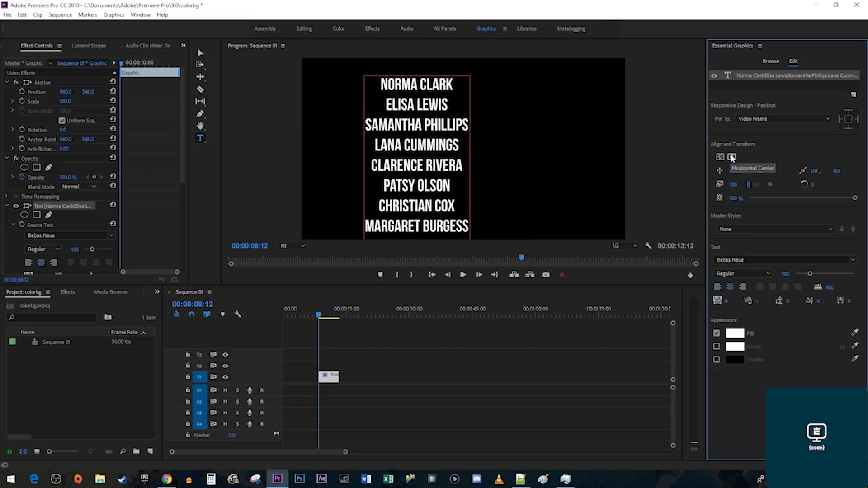
pyautogui.click(732, 157)
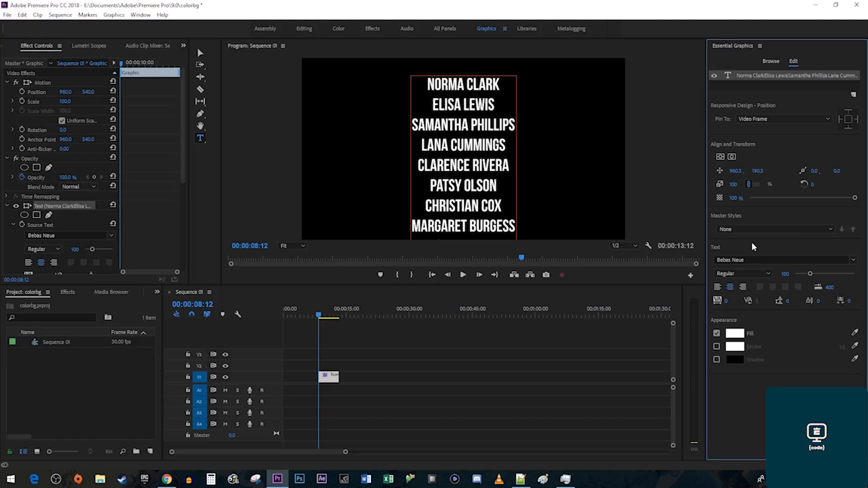
pyautogui.click(751, 90)
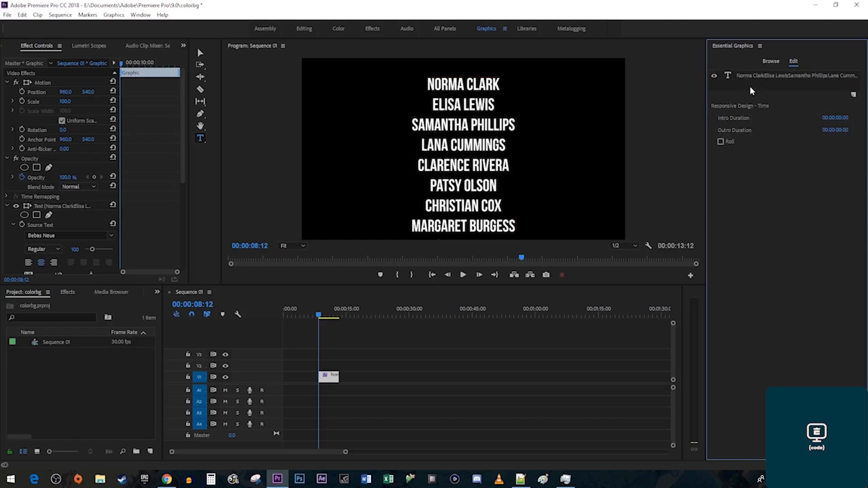
# Turn on Roll for the credits and lengthen the credits clip, previewing the roll.
pyautogui.click(728, 142)
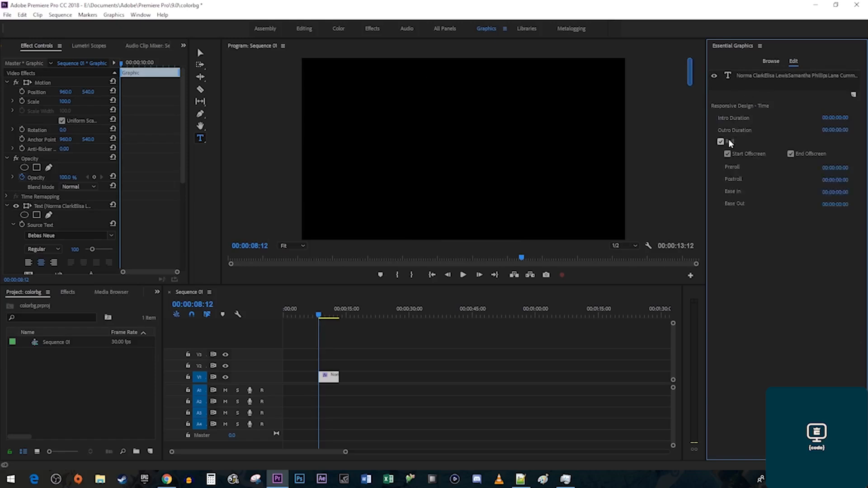
pyautogui.press('space')
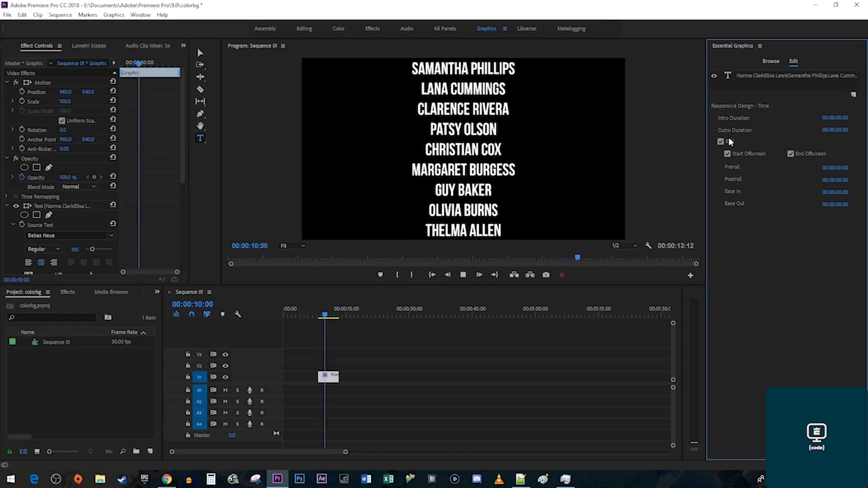
pyautogui.press('space')
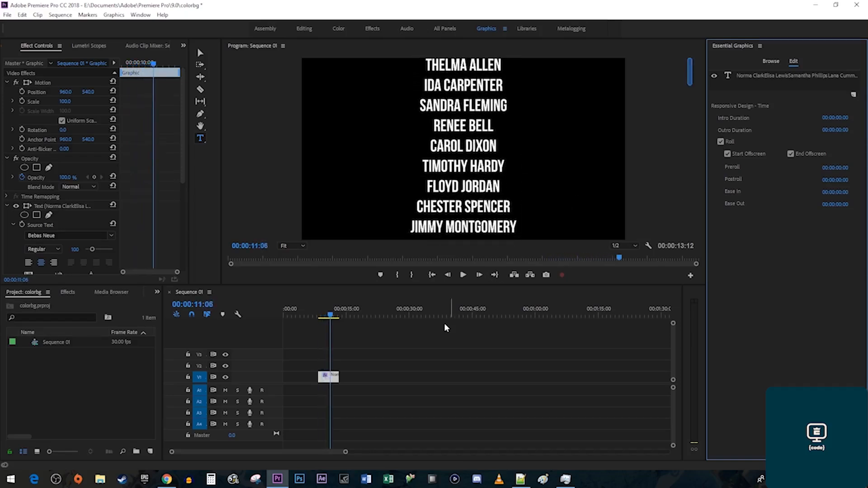
pyautogui.click(338, 377)
pyautogui.moveTo(339, 377); pyautogui.dragTo(363, 377)
pyautogui.click(311, 311)
pyautogui.press('space')
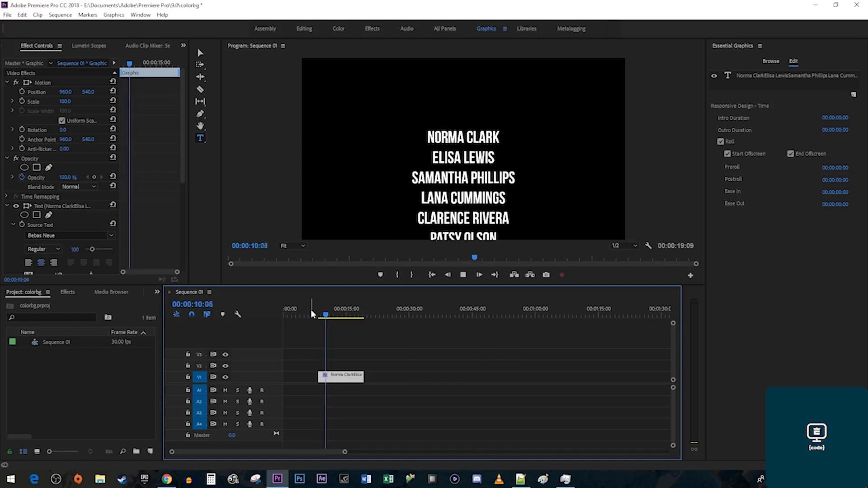
pyautogui.press('space')
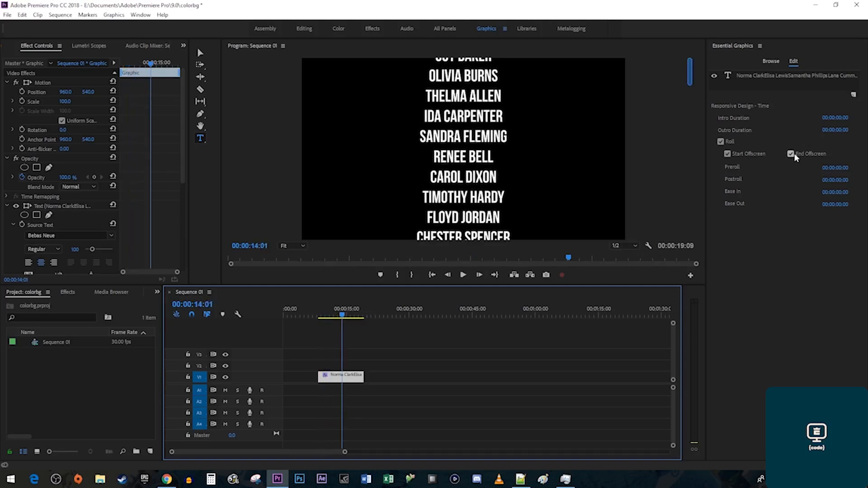
# Keep Start Offscreen enabled, set Ease In to 00:00:01:22, and preview the roll.
pyautogui.click(744, 156)
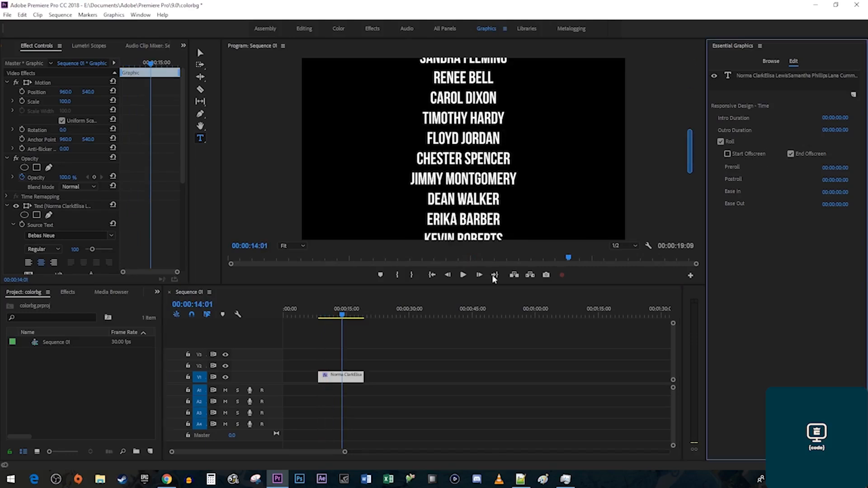
pyautogui.click(316, 316)
pyautogui.press('space')
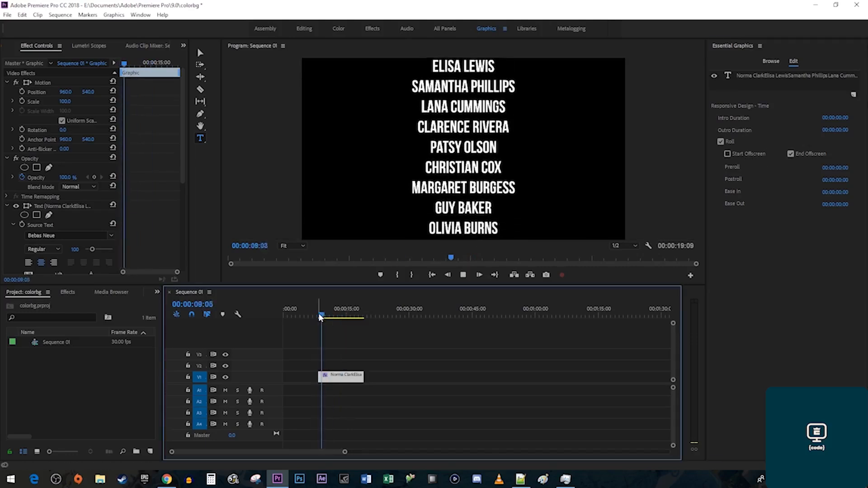
pyautogui.press('space')
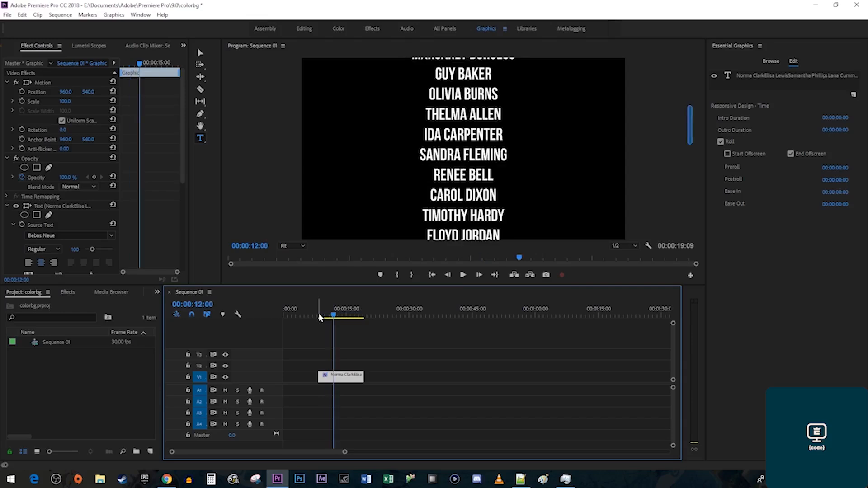
pyautogui.click(746, 154)
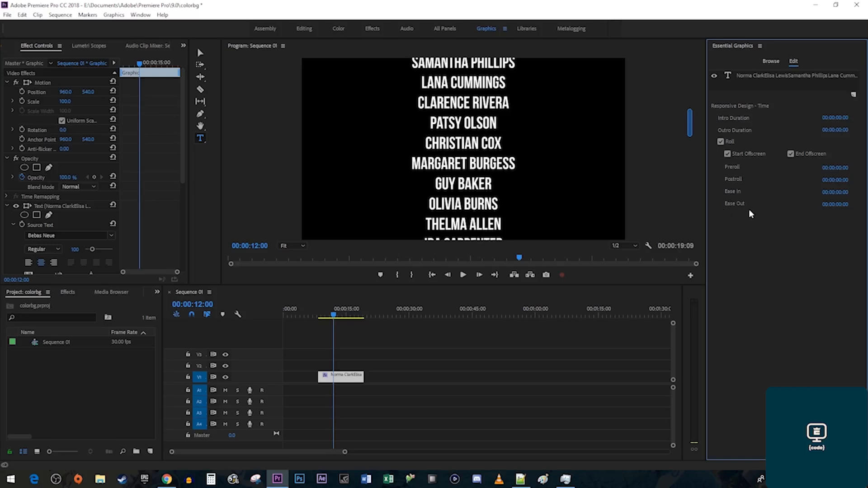
pyautogui.moveTo(835, 192); pyautogui.dragTo(844, 193)
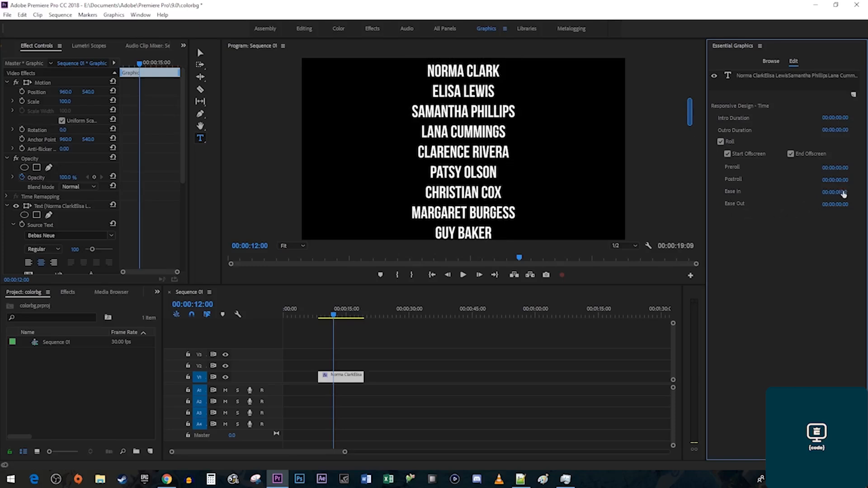
pyautogui.click(318, 315)
pyautogui.press('space')
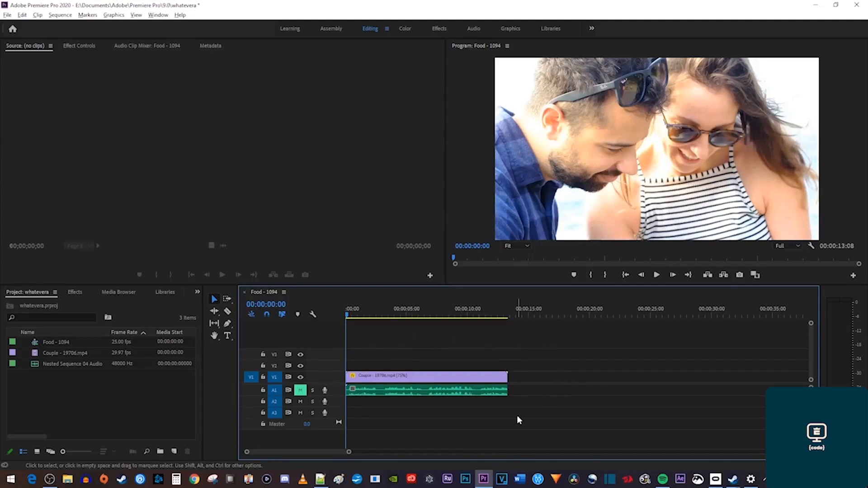
# Create a new Captions item using the Open Captions standard at 1280×720.
pyautogui.click(7, 14)
pyautogui.moveTo(18, 26)
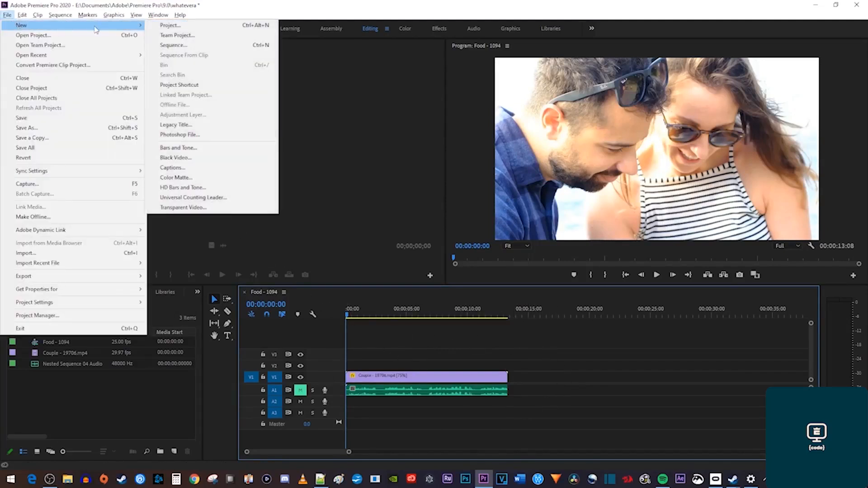
pyautogui.click(199, 168)
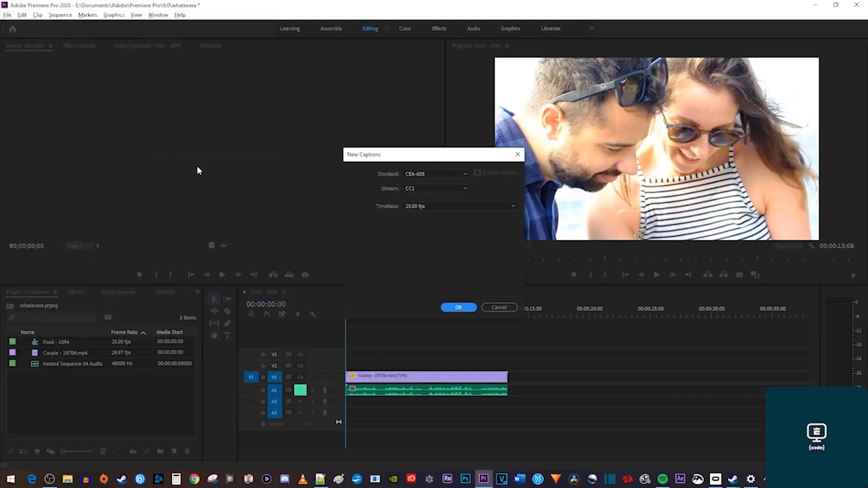
pyautogui.click(414, 174)
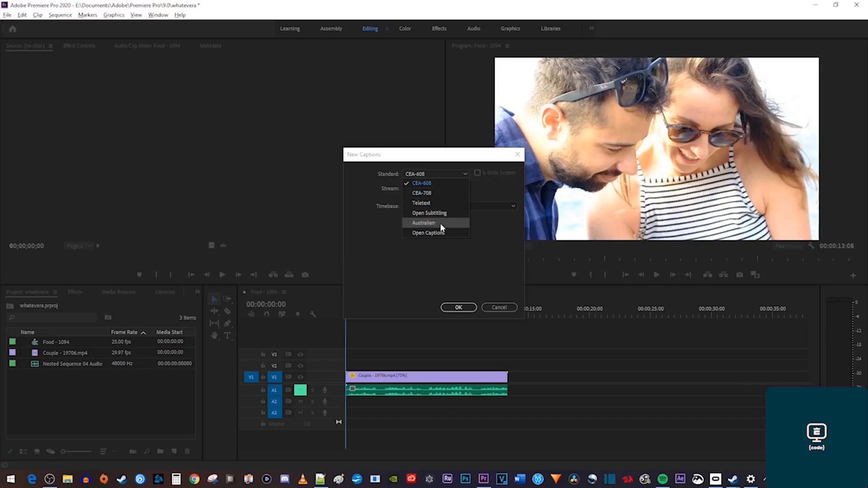
pyautogui.click(440, 234)
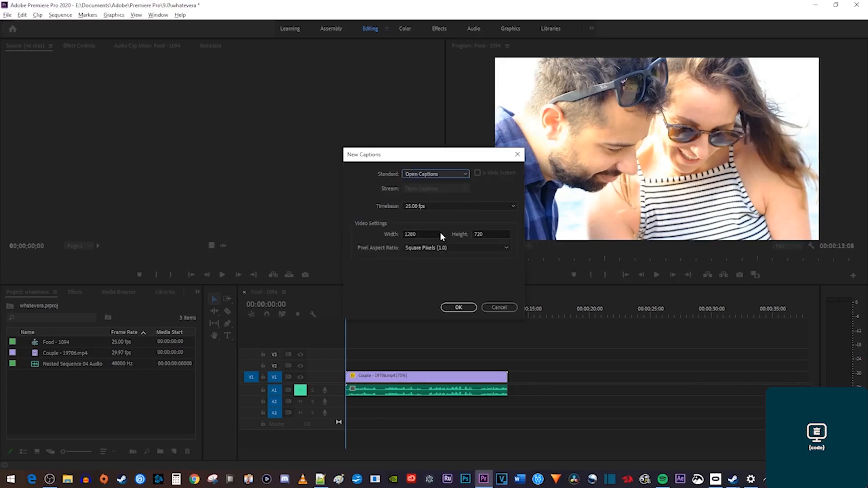
pyautogui.click(463, 309)
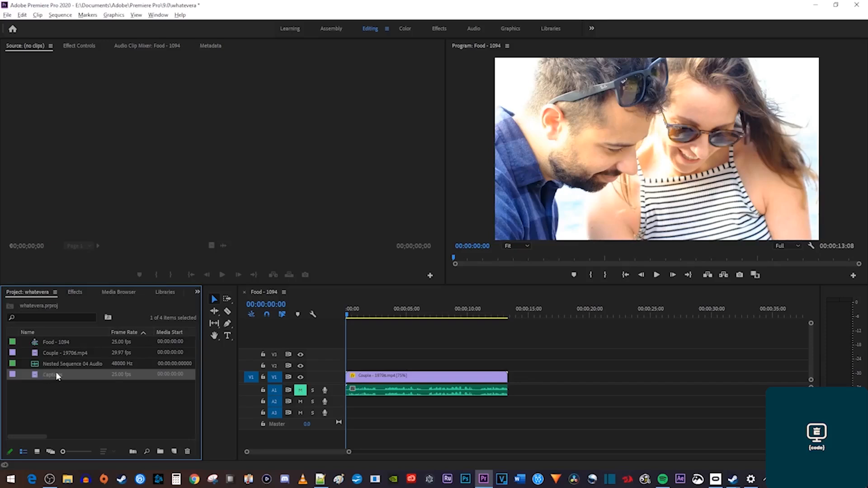
# Put Captions above Couple - 19706.mp4, extend it to 00:00:13:08, and open its editor.
pyautogui.moveTo(59, 374); pyautogui.dragTo(376, 365)
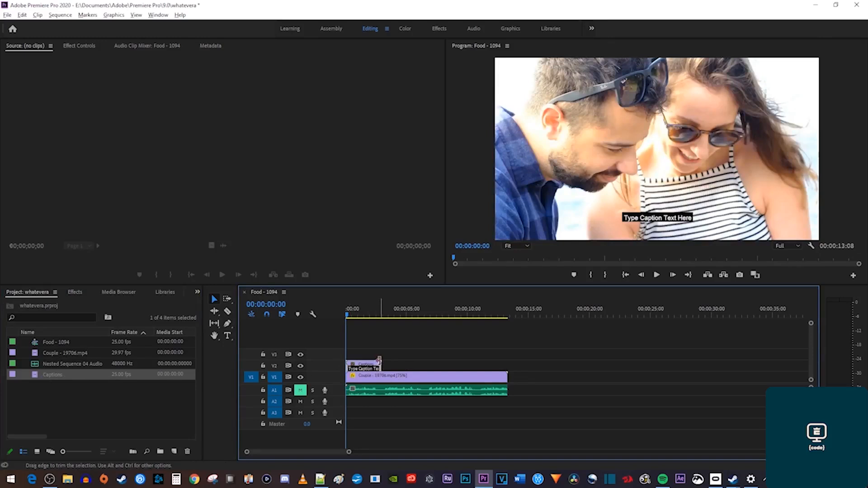
pyautogui.moveTo(382, 363); pyautogui.dragTo(507, 362)
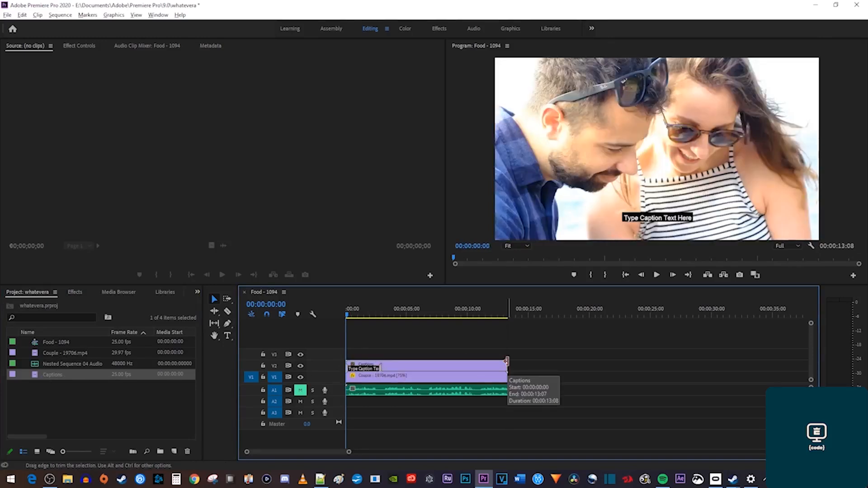
pyautogui.doubleClick(367, 371)
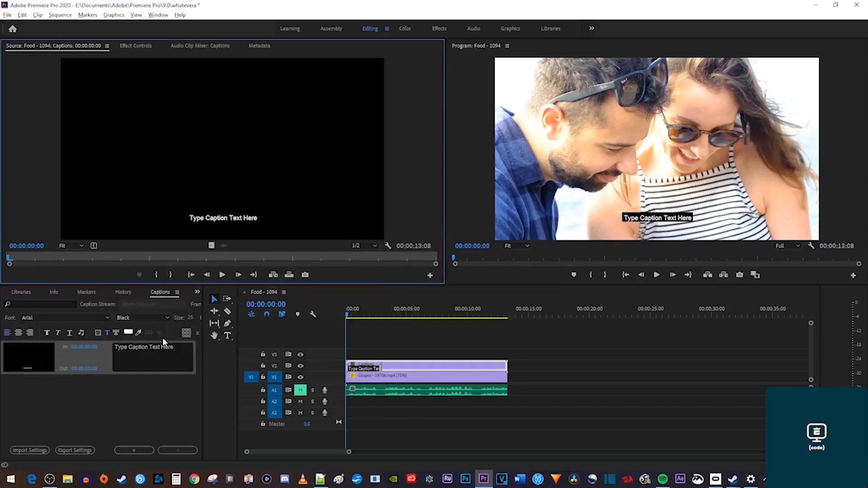
# Replace the caption text with 'That picture is neat' at size 40.
pyautogui.click(174, 348)
pyautogui.moveTo(175, 348); pyautogui.dragTo(94, 352)
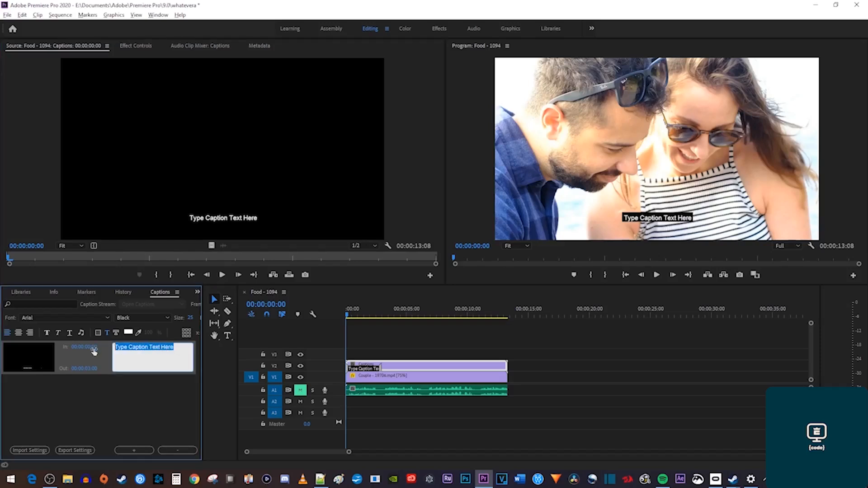
pyautogui.write('That picture is neat')
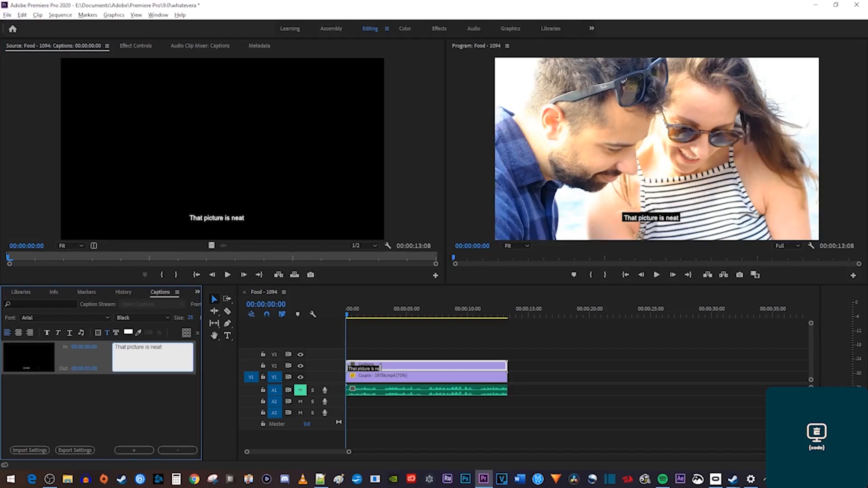
pyautogui.click(190, 318)
pyautogui.moveTo(196, 318); pyautogui.dragTo(277, 332)
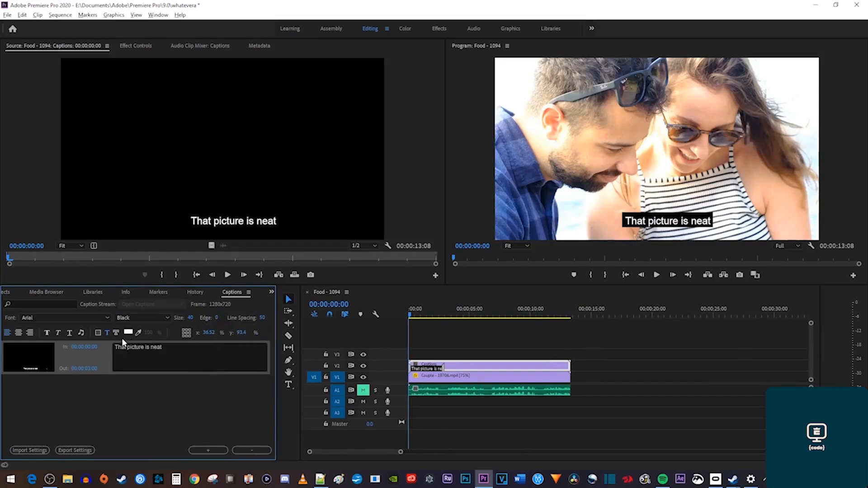
# Give the caption a 73% opaque black background and place it near bottom centre.
pyautogui.click(97, 333)
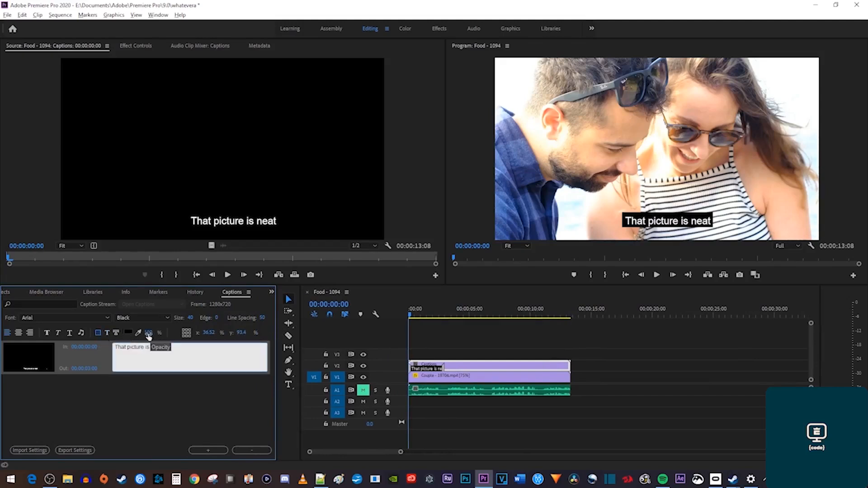
pyautogui.moveTo(153, 333); pyautogui.dragTo(134, 333)
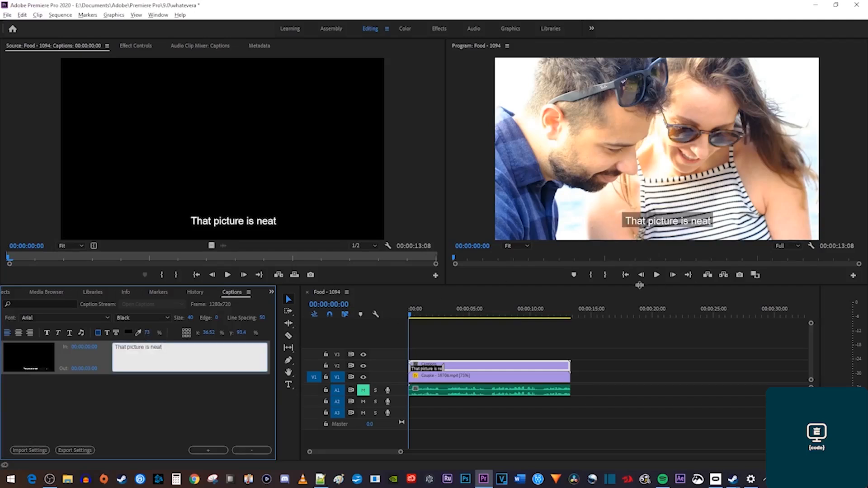
pyautogui.click(189, 332)
pyautogui.click(186, 331)
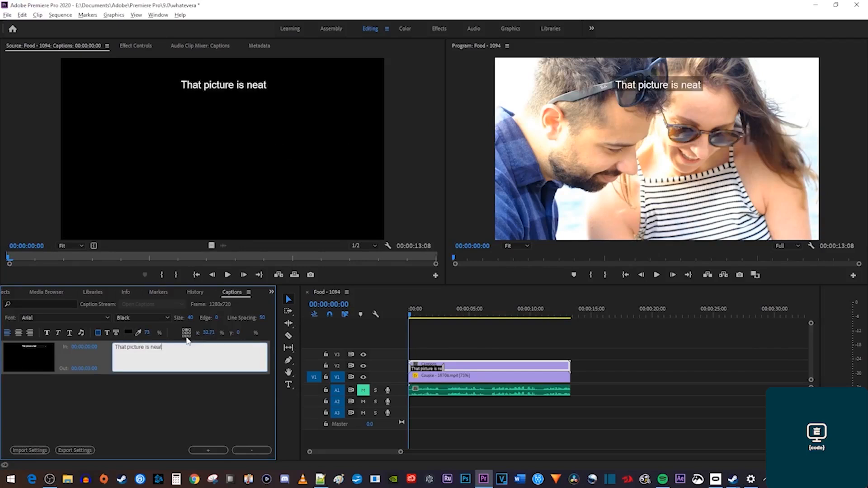
pyautogui.click(186, 337)
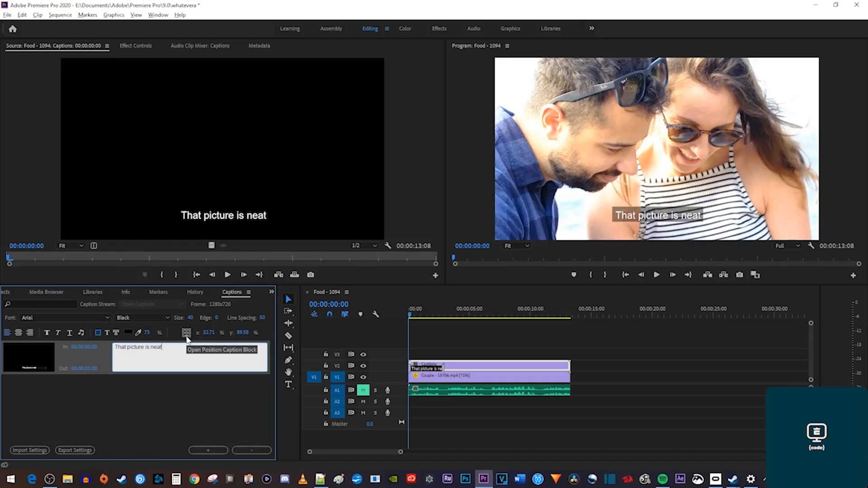
pyautogui.moveTo(208, 332)
pyautogui.mouseDown()
pyautogui.moveTo(252, 334)
pyautogui.moveTo(197, 337)
pyautogui.mouseUp()
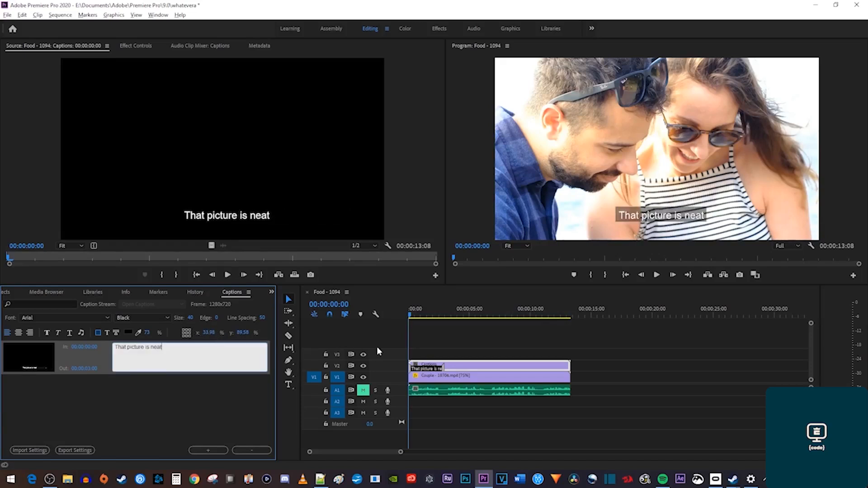
# Shorten the first caption to end at 2:14 and preview it.
pyautogui.click(439, 368)
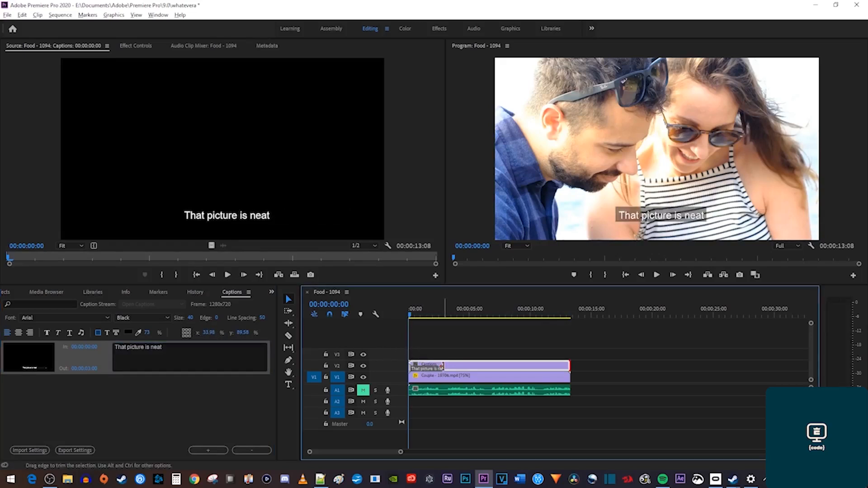
pyautogui.moveTo(440, 367)
pyautogui.mouseDown()
pyautogui.moveTo(412, 366)
pyautogui.moveTo(428, 372)
pyautogui.mouseUp()
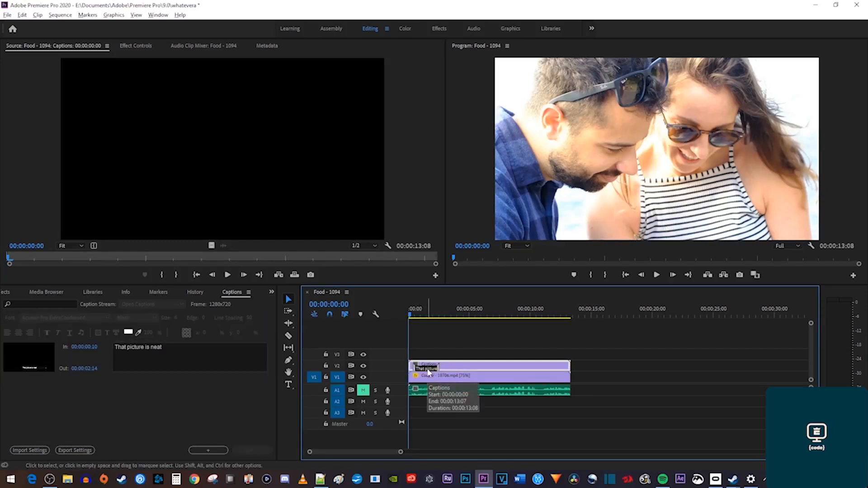
pyautogui.moveTo(411, 316); pyautogui.dragTo(427, 316)
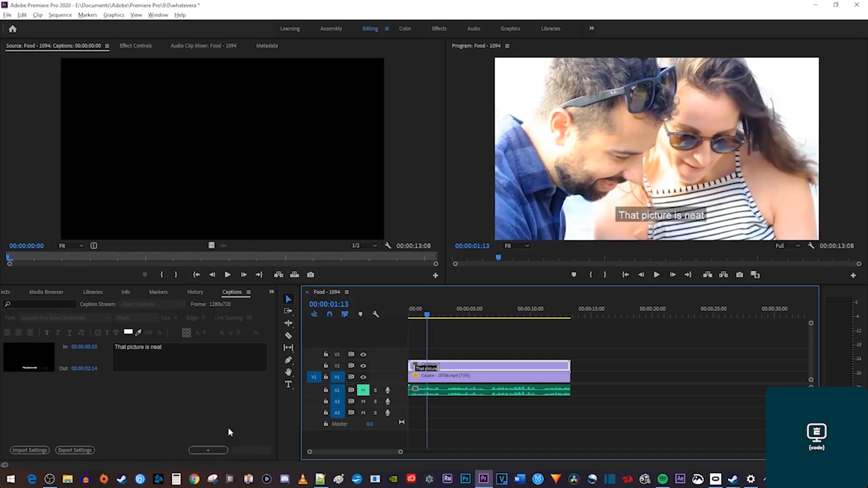
# Add a later second caption 'Yeah, it turned out great', then an empty third caption after it.
pyautogui.click(209, 450)
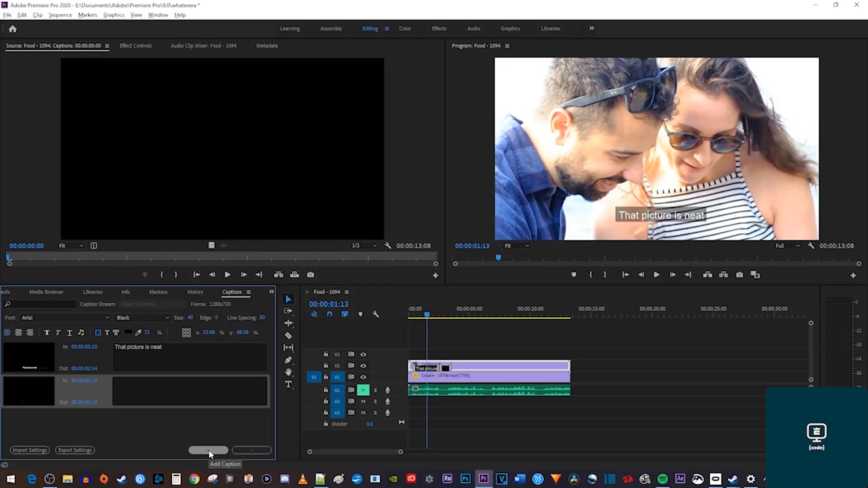
pyautogui.click(448, 370)
pyautogui.moveTo(447, 370); pyautogui.dragTo(486, 368)
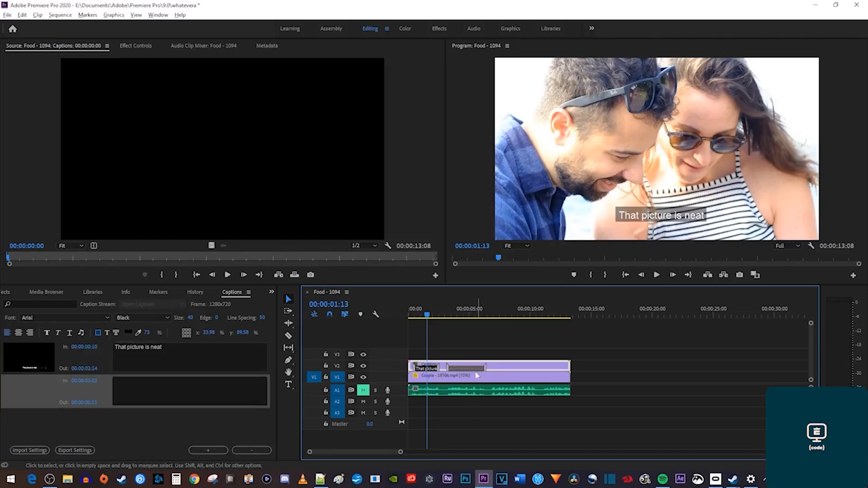
pyautogui.click(198, 392)
pyautogui.write('Yeah, it turned out great')
pyautogui.click(429, 315)
pyautogui.moveTo(430, 317); pyautogui.dragTo(474, 321)
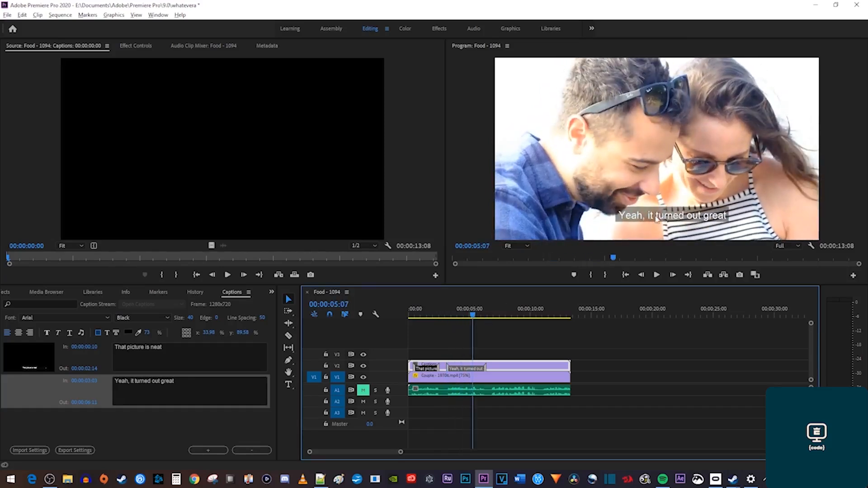
pyautogui.click(208, 451)
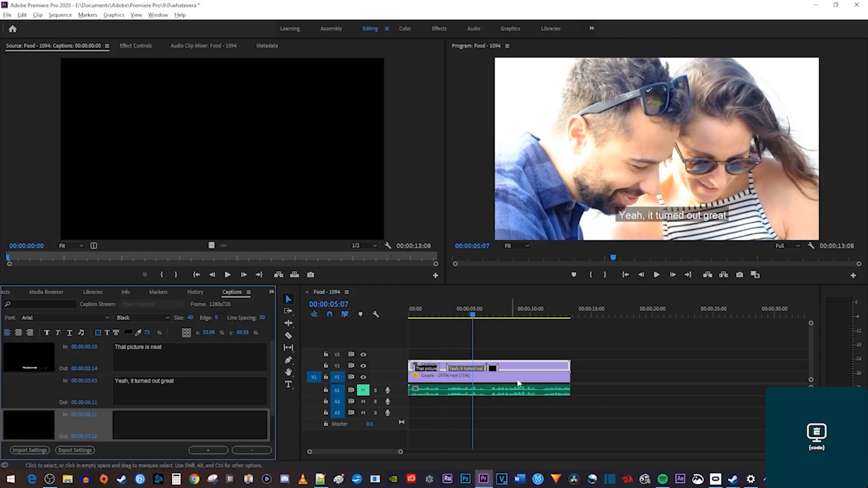
pyautogui.moveTo(493, 367)
pyautogui.mouseDown()
pyautogui.moveTo(539, 365)
pyautogui.moveTo(494, 368)
pyautogui.mouseUp()
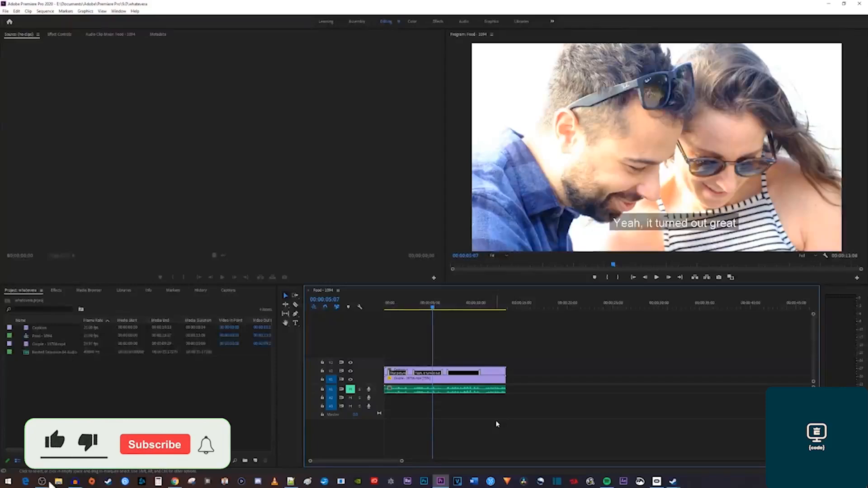
# Open Export Settings with Ctrl+M and set captions to Burn Captions Into Video.
pyautogui.hotkey('ctrl', 'm')
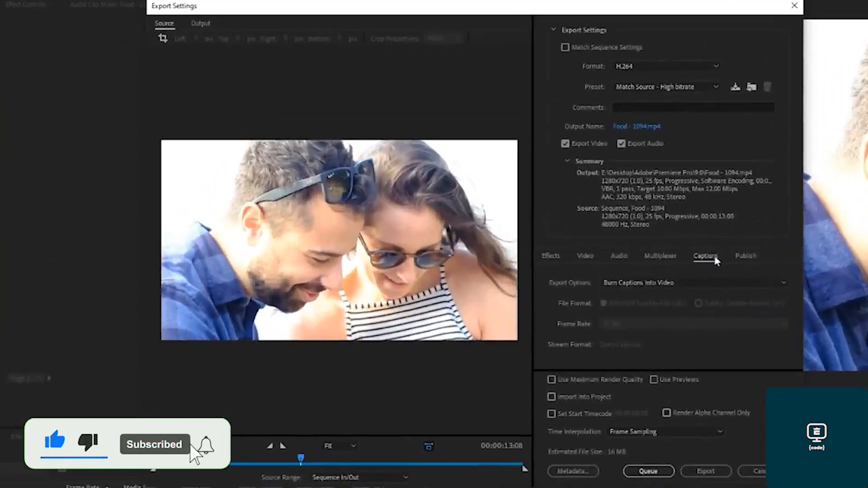
pyautogui.click(693, 282)
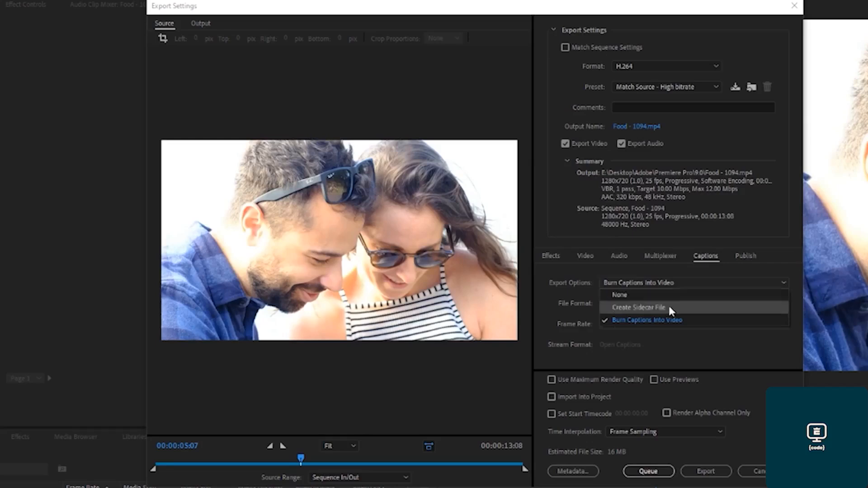
pyautogui.click(669, 320)
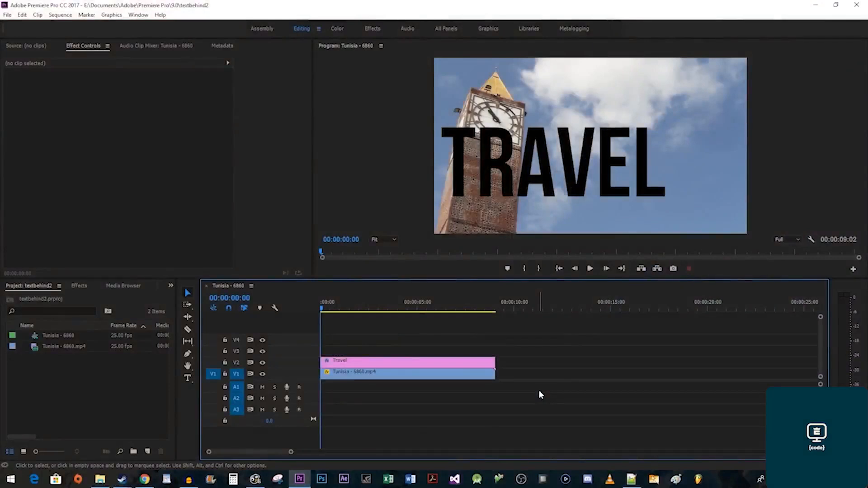
# Draw a free-form opacity mask on the TRAVEL graphic tracing the clock tower.
pyautogui.click(444, 366)
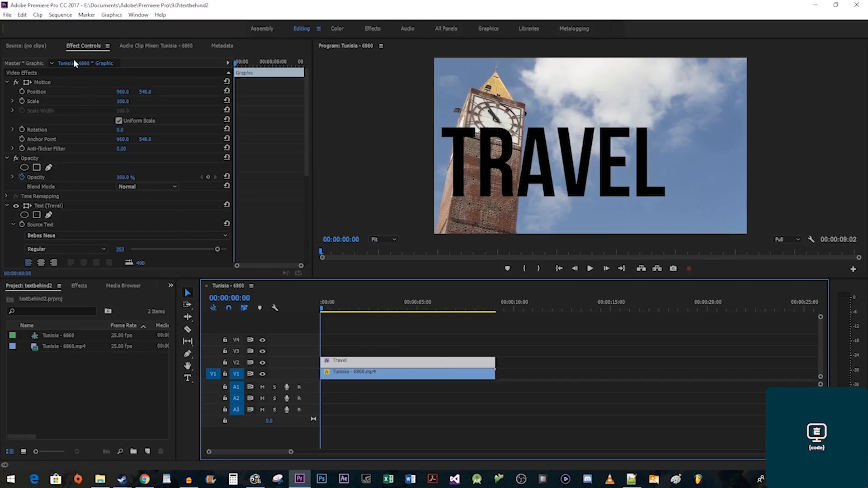
pyautogui.click(231, 66)
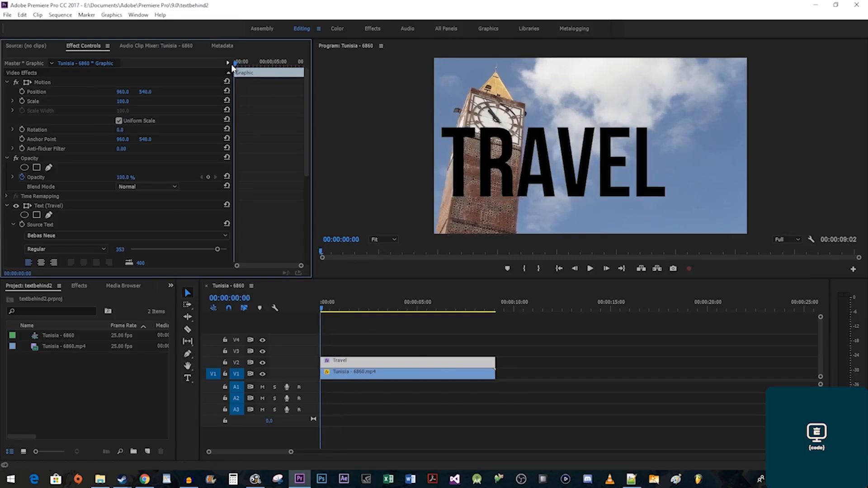
pyautogui.click(49, 169)
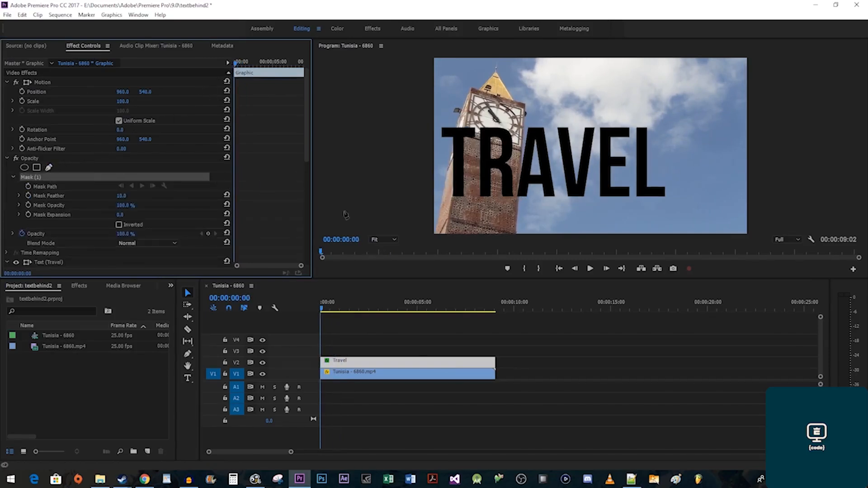
pyautogui.click(434, 235)
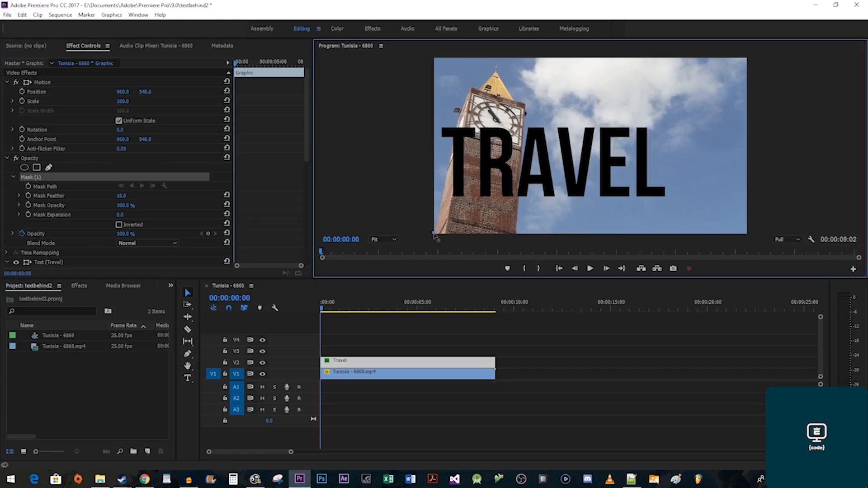
pyautogui.click(458, 127)
pyautogui.click(471, 89)
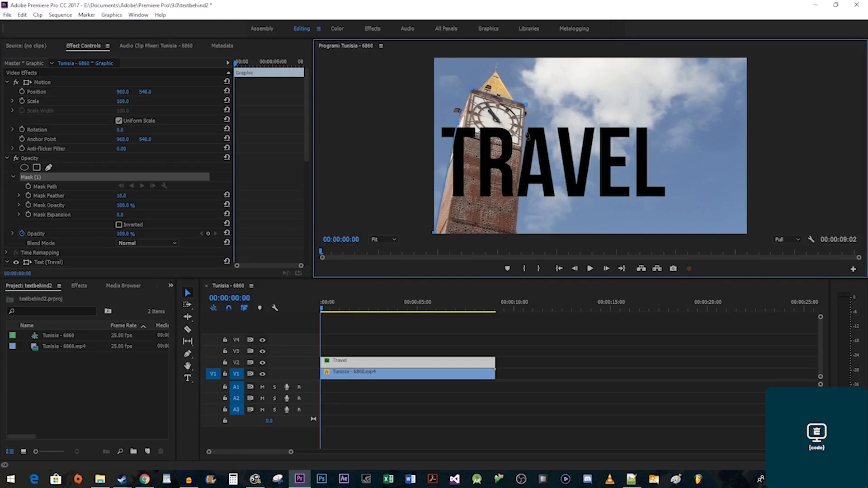
pyautogui.click(517, 233)
pyautogui.click(434, 234)
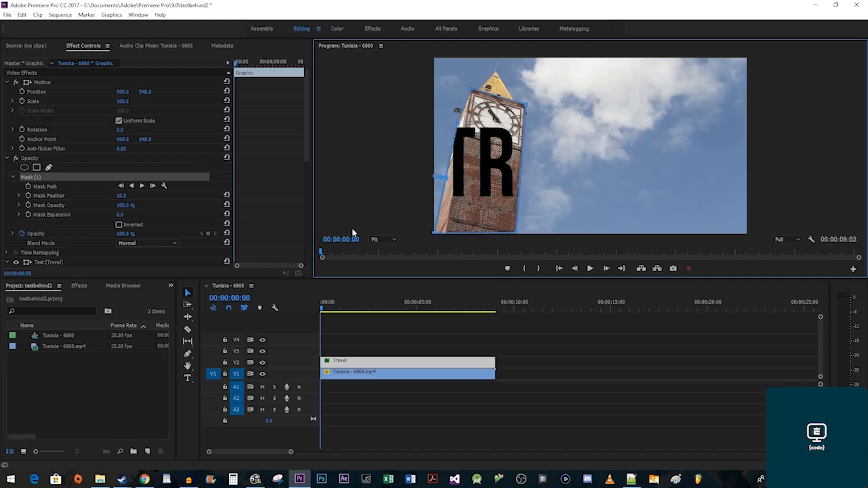
# Invert the mask and set a Mask Path keyframe at 00:00:00:00.
pyautogui.click(118, 225)
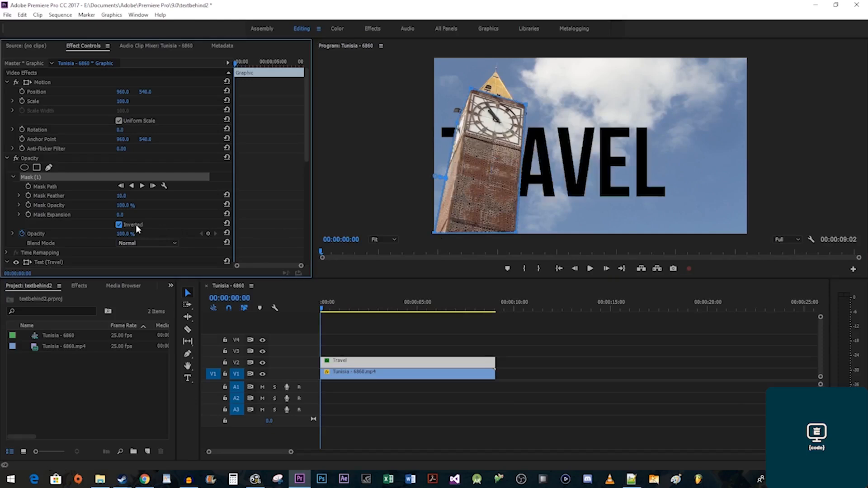
pyautogui.moveTo(240, 66); pyautogui.dragTo(266, 74)
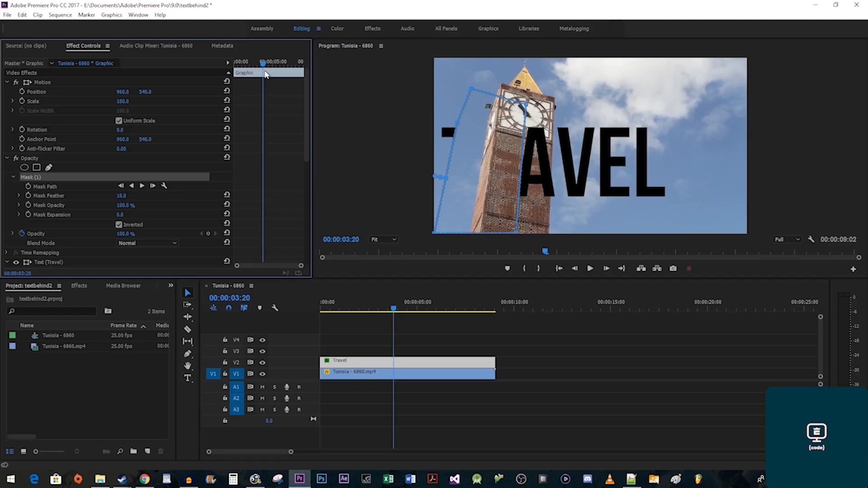
pyautogui.moveTo(265, 75); pyautogui.dragTo(233, 62)
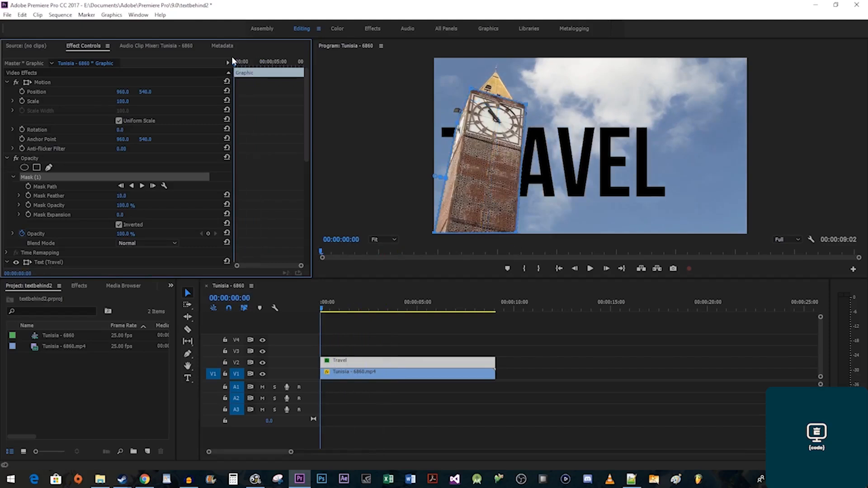
pyautogui.click(29, 186)
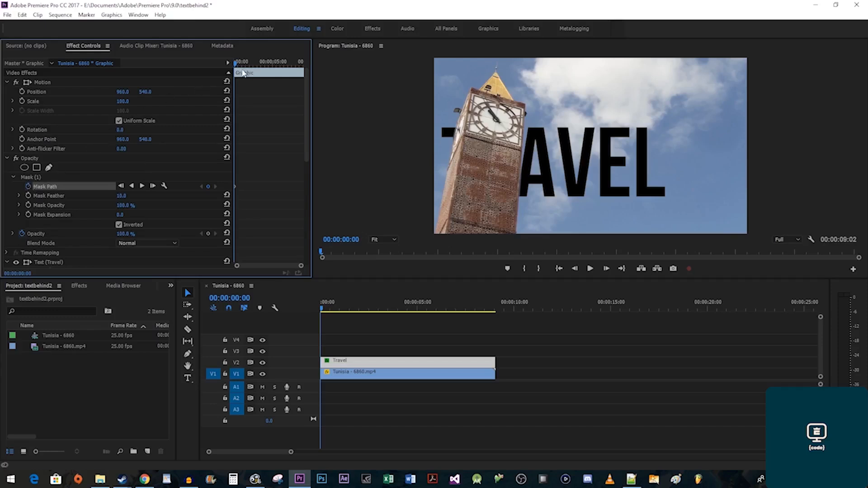
# At the end of the clip, reshape the mask's vertices to fit the clock tower.
pyautogui.click(256, 65)
pyautogui.moveTo(258, 65); pyautogui.dragTo(302, 65)
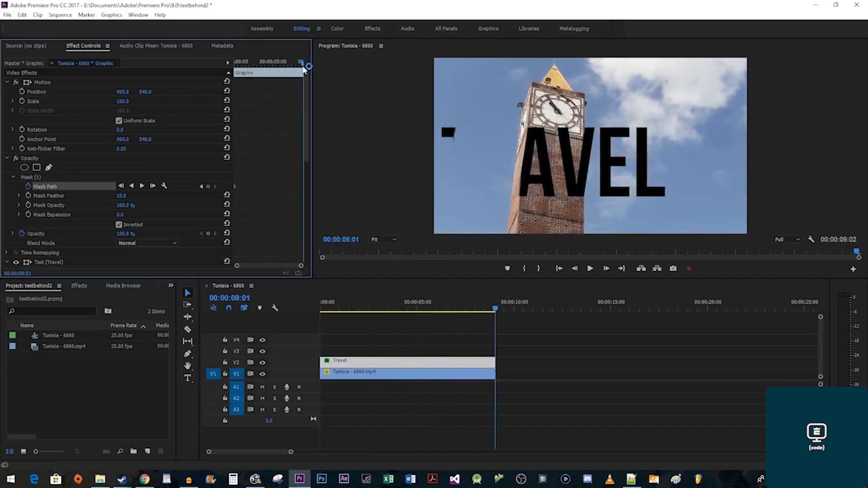
pyautogui.click(40, 177)
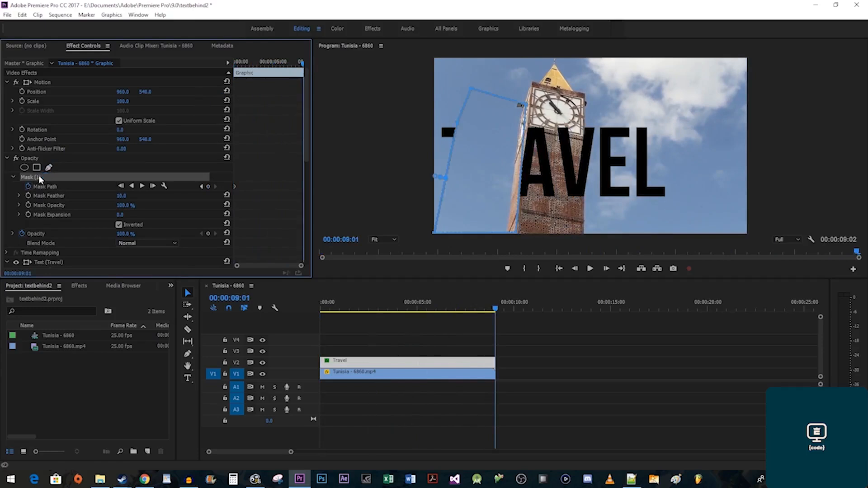
pyautogui.moveTo(480, 155); pyautogui.dragTo(545, 146)
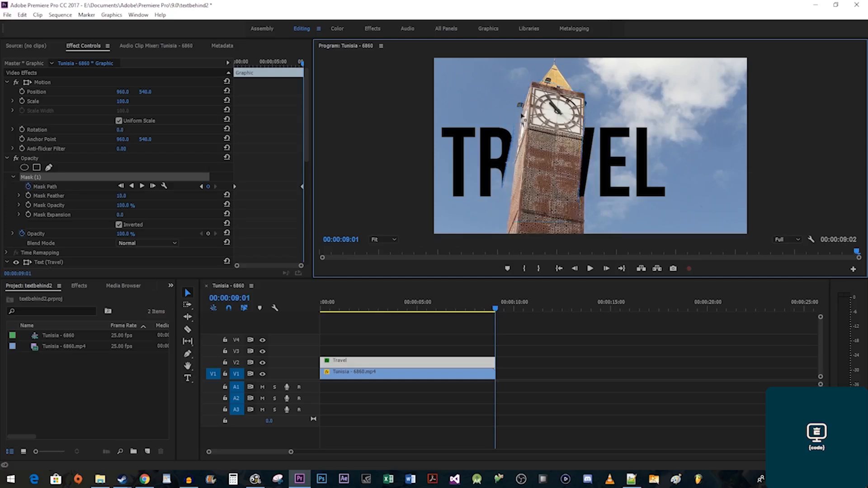
pyautogui.moveTo(496, 223); pyautogui.dragTo(507, 235)
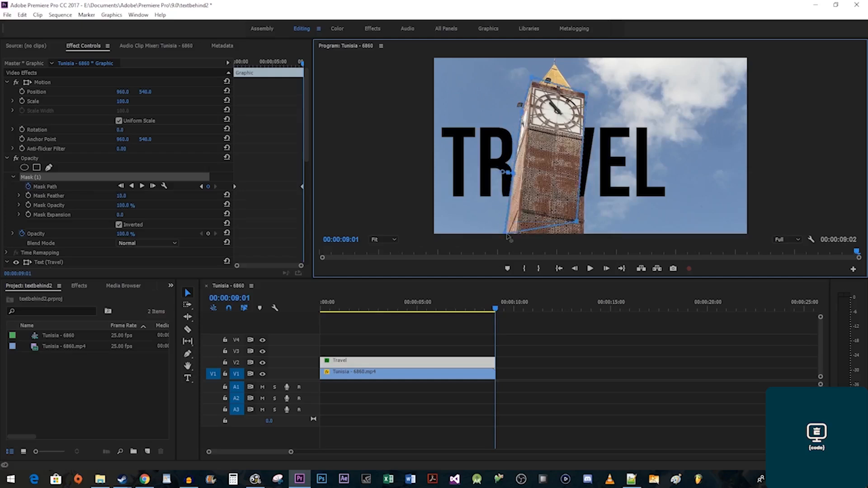
pyautogui.moveTo(576, 222); pyautogui.dragTo(585, 233)
pyautogui.moveTo(589, 95); pyautogui.dragTo(587, 96)
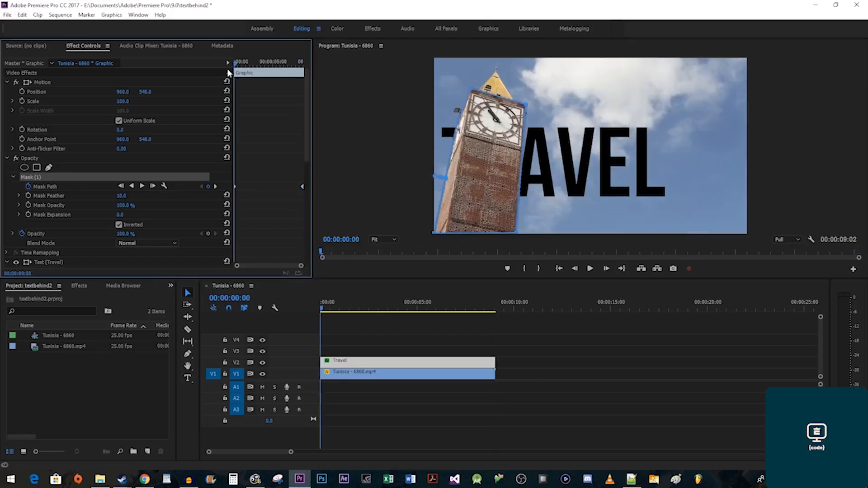
# Play back, and where the mask drifts, realign its left, lower and right edges to the tower.
pyautogui.press('space')
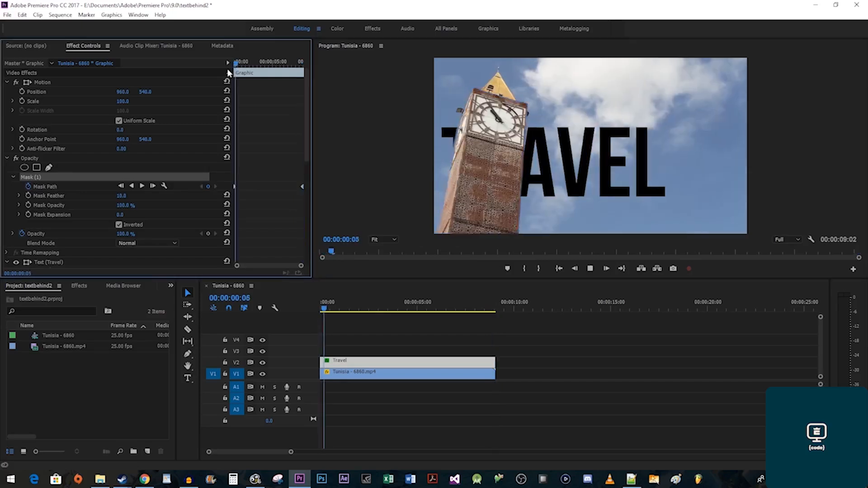
pyautogui.press('space')
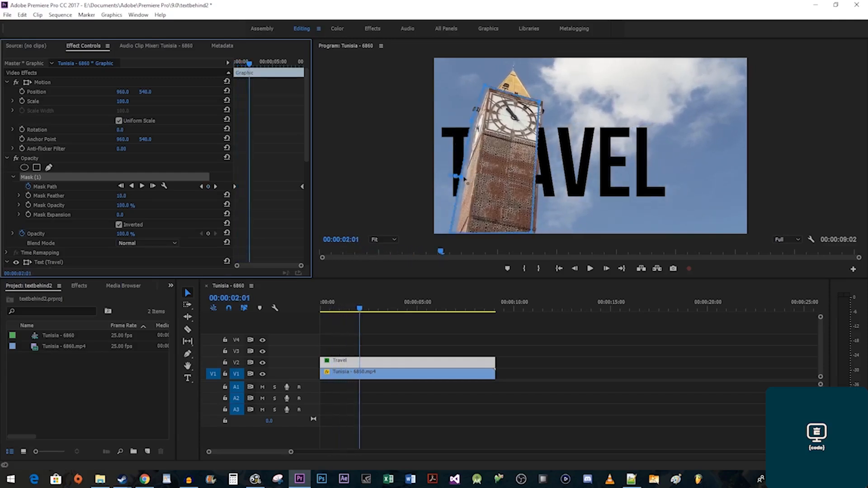
pyautogui.moveTo(456, 177); pyautogui.dragTo(457, 177)
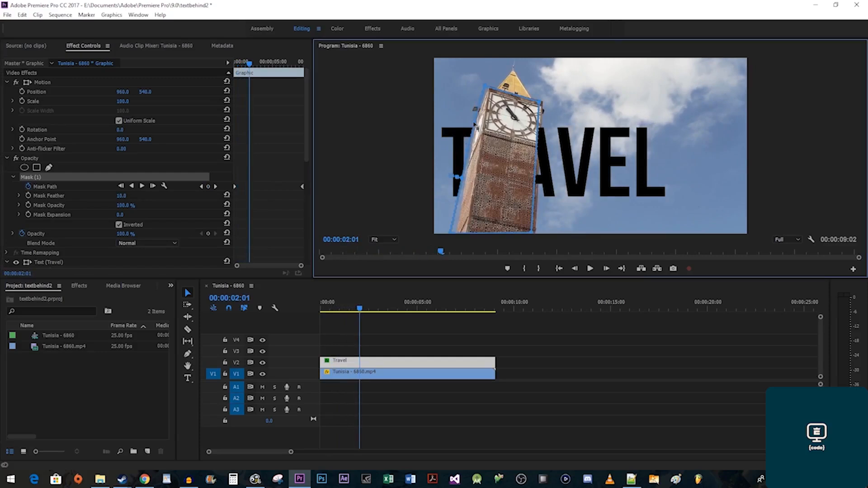
pyautogui.moveTo(453, 231); pyautogui.dragTo(459, 233)
pyautogui.moveTo(542, 108); pyautogui.dragTo(543, 105)
pyautogui.moveTo(534, 233); pyautogui.dragTo(536, 234)
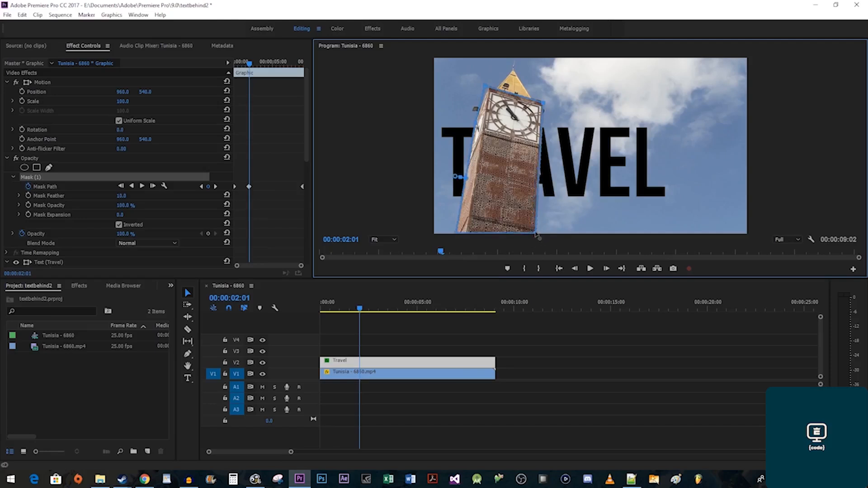
# Refine the mask's lower corners around 3 seconds and later, then hide the outline and play back.
pyautogui.moveTo(249, 65); pyautogui.dragTo(276, 74)
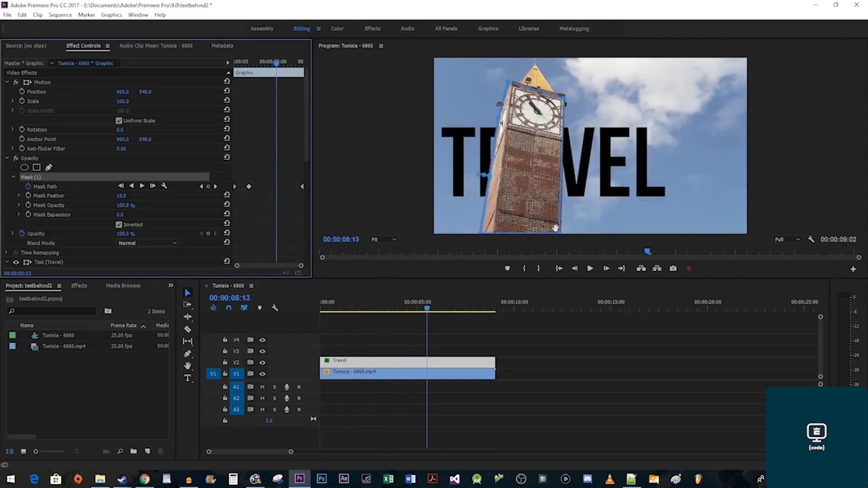
pyautogui.moveTo(560, 234); pyautogui.dragTo(563, 233)
pyautogui.moveTo(278, 63); pyautogui.dragTo(283, 64)
pyautogui.moveTo(484, 234); pyautogui.dragTo(488, 234)
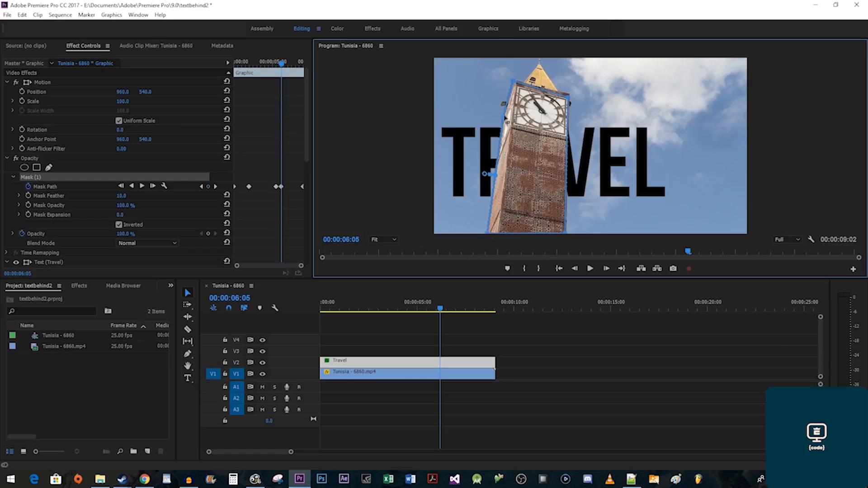
pyautogui.moveTo(282, 64); pyautogui.dragTo(305, 74)
pyautogui.click(46, 81)
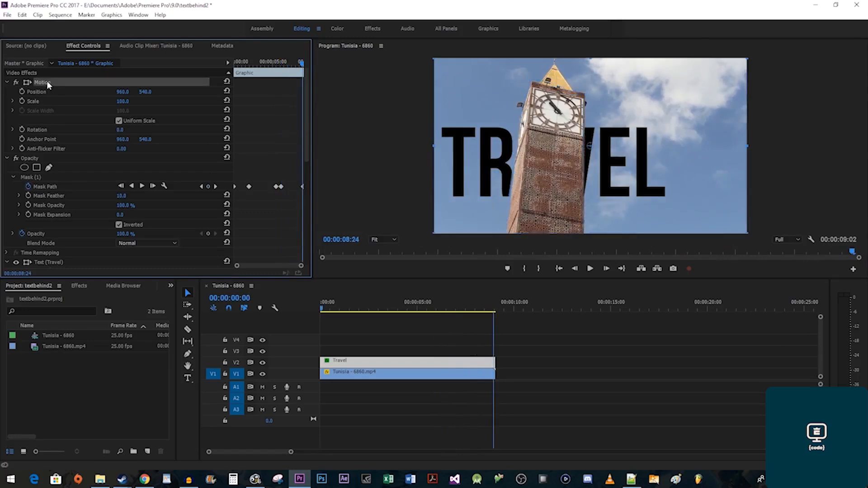
pyautogui.press('space')
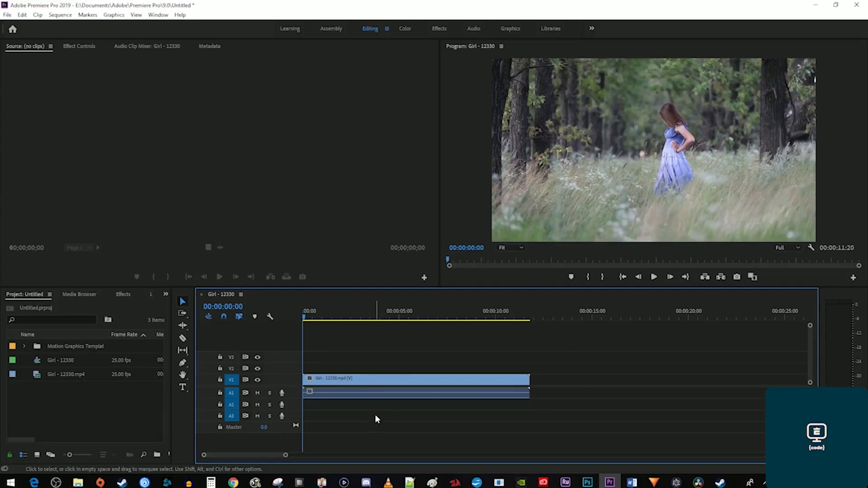
# Switch to the Graphics workspace and search Essential Graphics templates for 'thirds'.
pyautogui.click(512, 29)
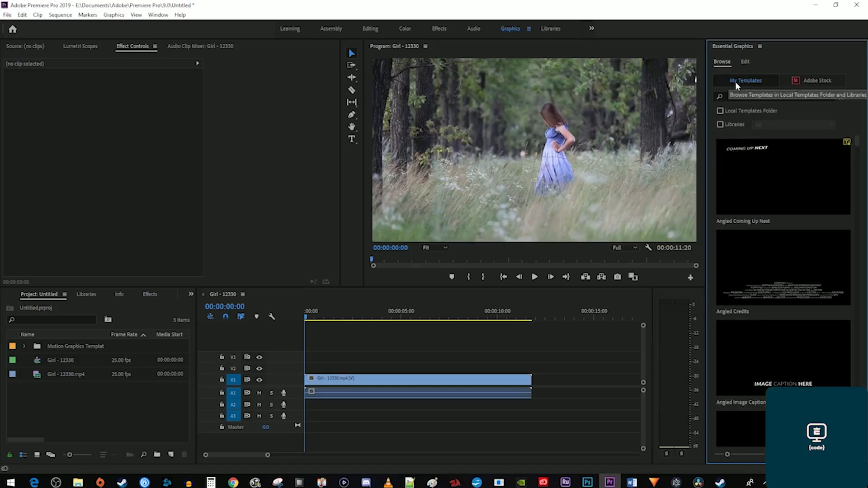
pyautogui.click(745, 96)
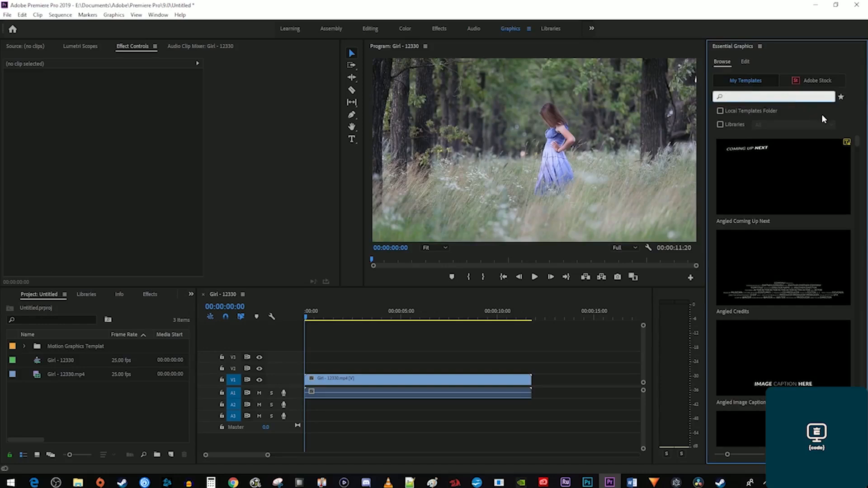
pyautogui.write('thirds')
pyautogui.press('Return')
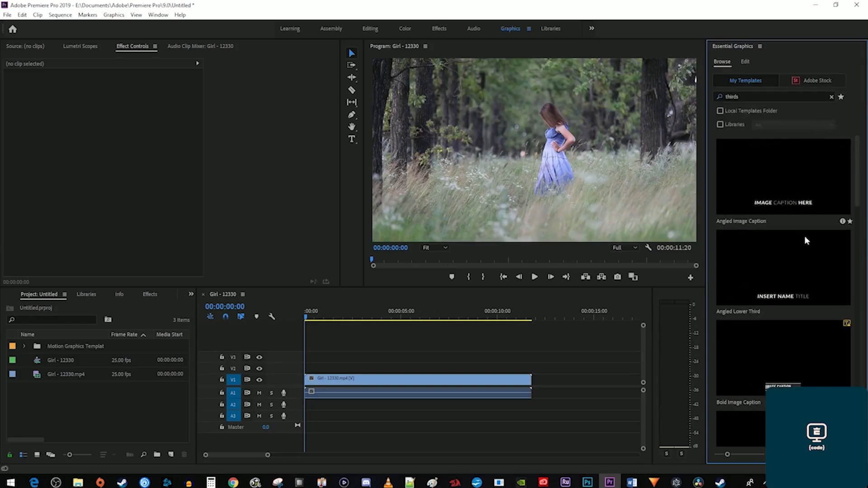
pyautogui.scroll(-2, 761, 327)
pyautogui.scroll(-4, 764, 321)
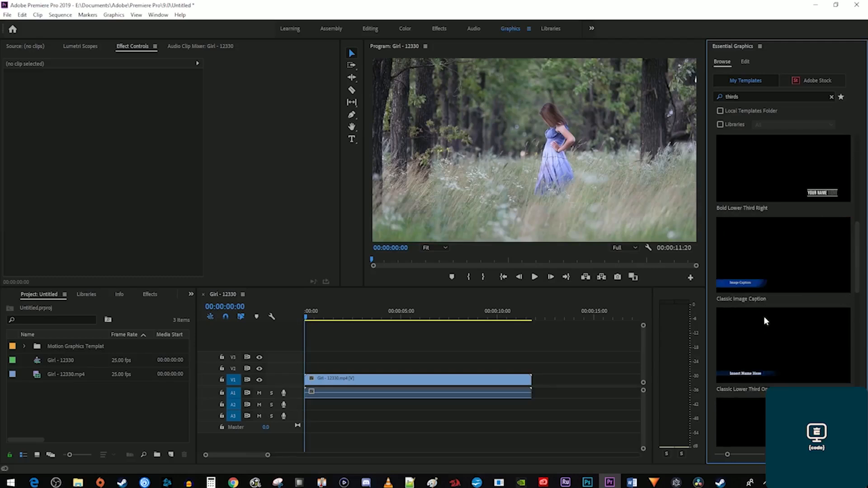
# Place Classic Lower Third One Line on V2 above the forest clip and preview it.
pyautogui.moveTo(771, 353); pyautogui.dragTo(440, 369)
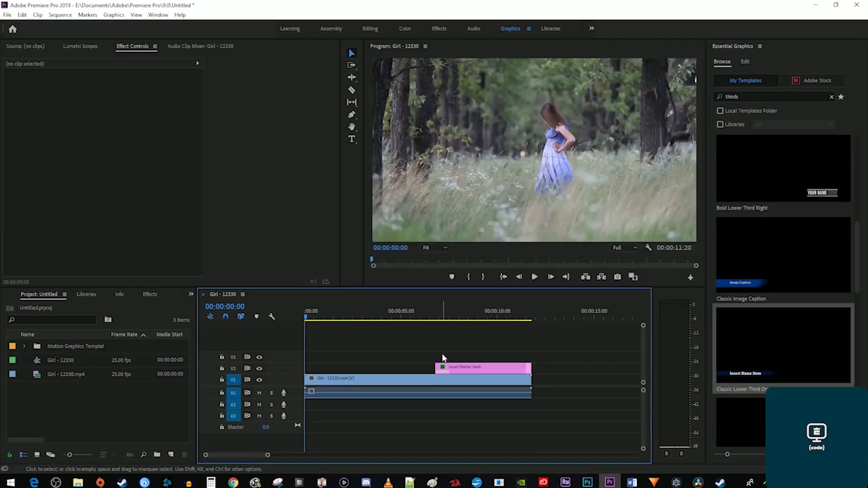
pyautogui.click(428, 313)
pyautogui.press('space')
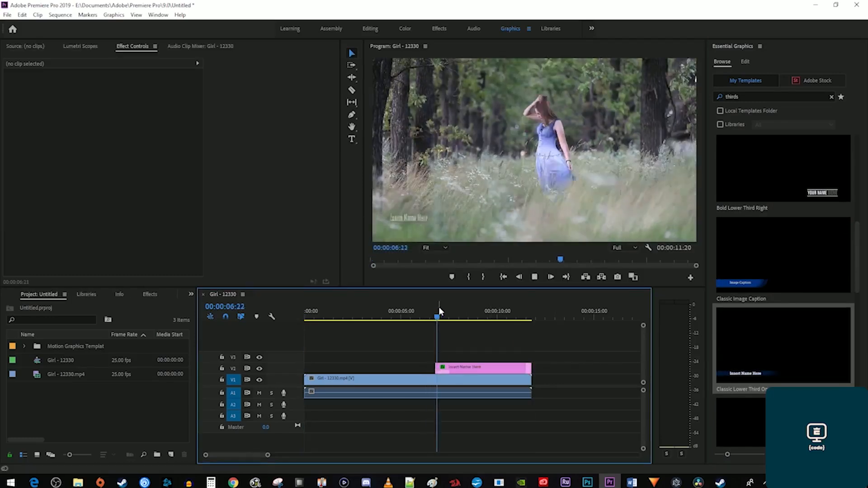
pyautogui.press('space')
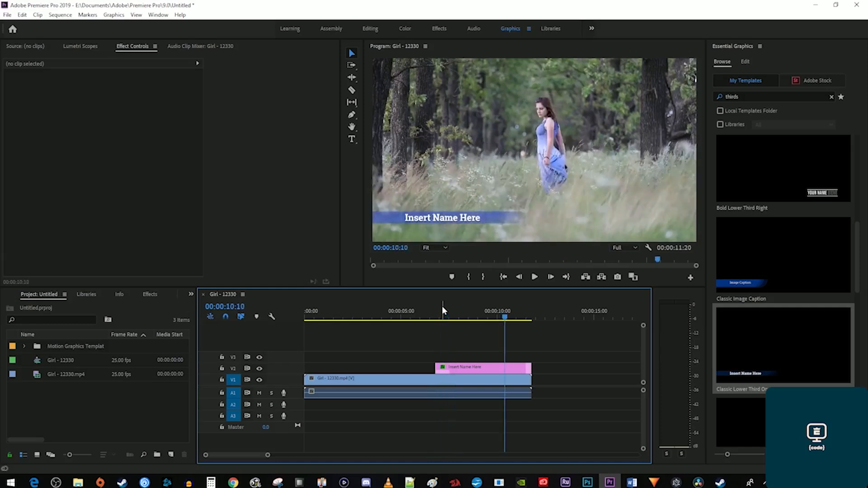
# Change the lower-third title text to 'Adobe in a Minute'.
pyautogui.click(352, 140)
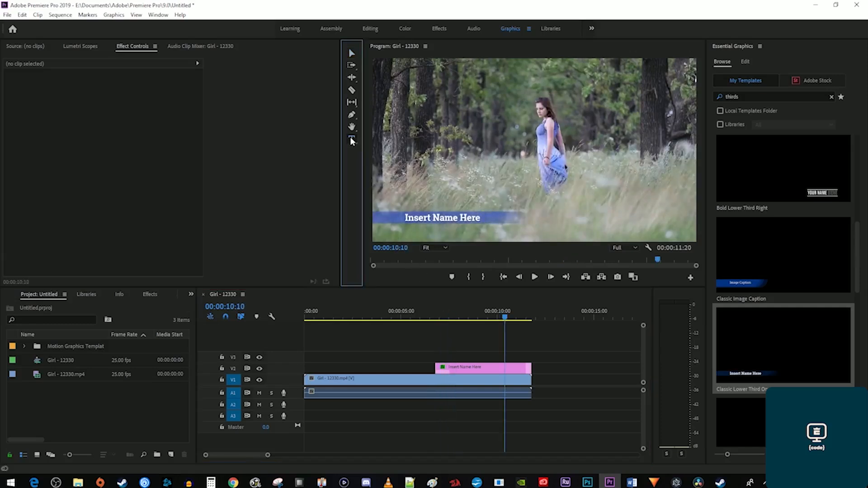
pyautogui.click(434, 218)
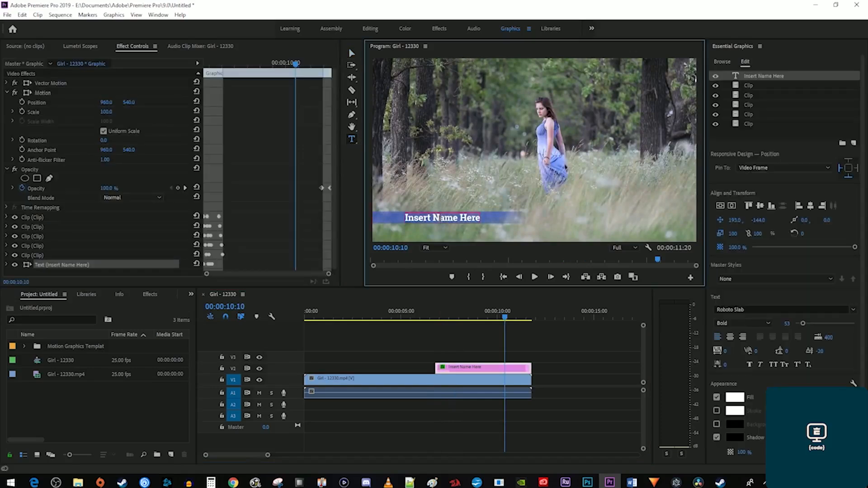
pyautogui.press('BackSpace')
pyautogui.press('BackSpace')
pyautogui.press('BackSpace')
pyautogui.press('BackSpace')
pyautogui.press('BackSpace')
pyautogui.press('BackSpace')
pyautogui.press('BackSpace')
pyautogui.press('BackSpace')
pyautogui.press('BackSpace')
pyautogui.press('BackSpace')
pyautogui.press('BackSpace')
pyautogui.press('BackSpace')
pyautogui.press('BackSpace')
pyautogui.press('BackSpace')
pyautogui.press('BackSpace')
pyautogui.press('BackSpace')
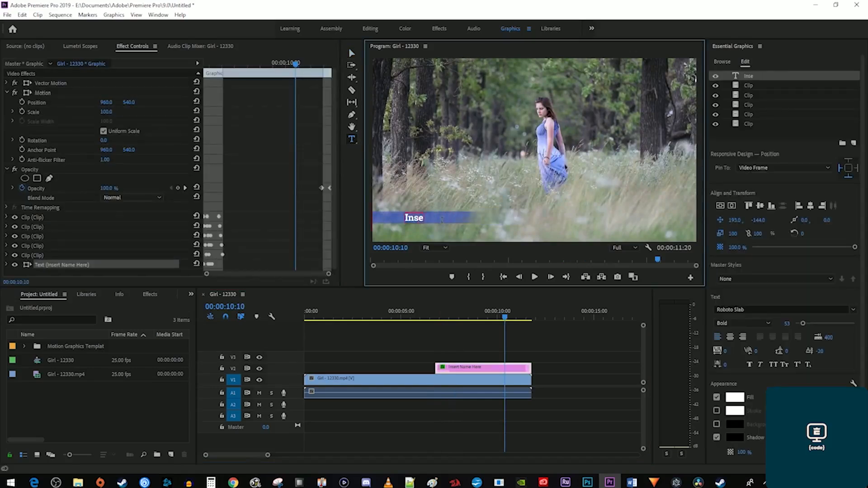
pyautogui.write('Adobe in a Minute')
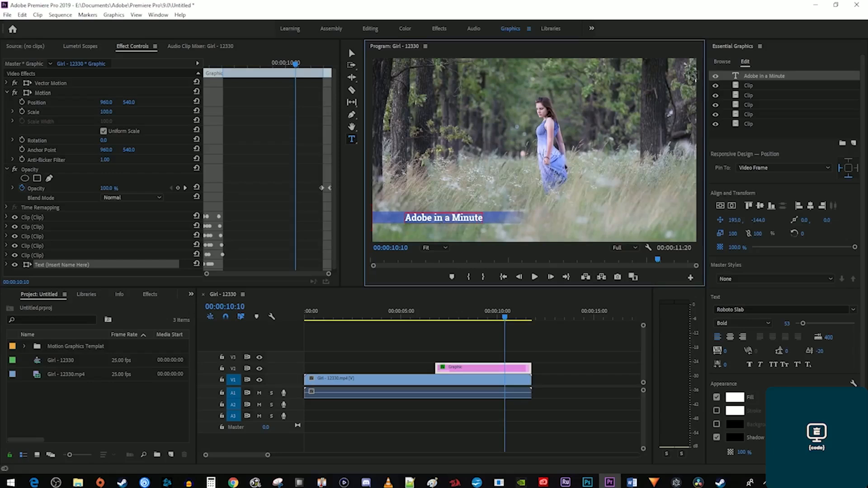
# Sync fonts and add Classic Lower Third Two Lines, preview it, then delete both lower-third graphics.
pyautogui.click(722, 61)
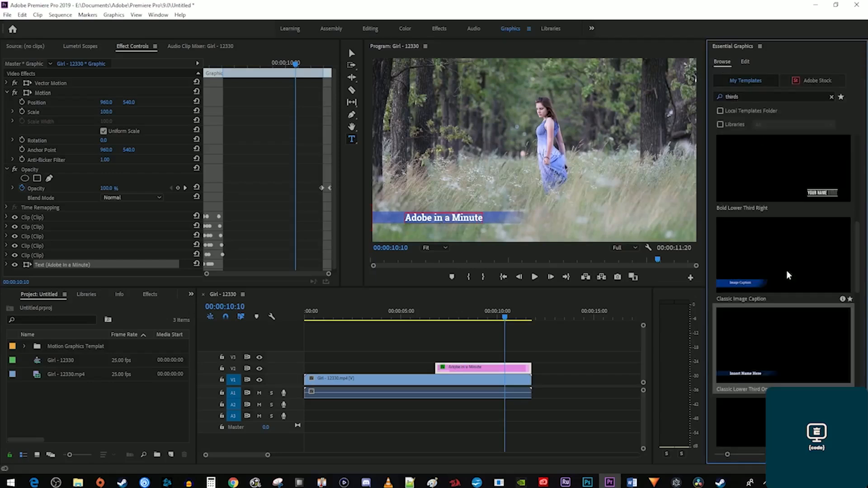
pyautogui.scroll(-2, 786, 362)
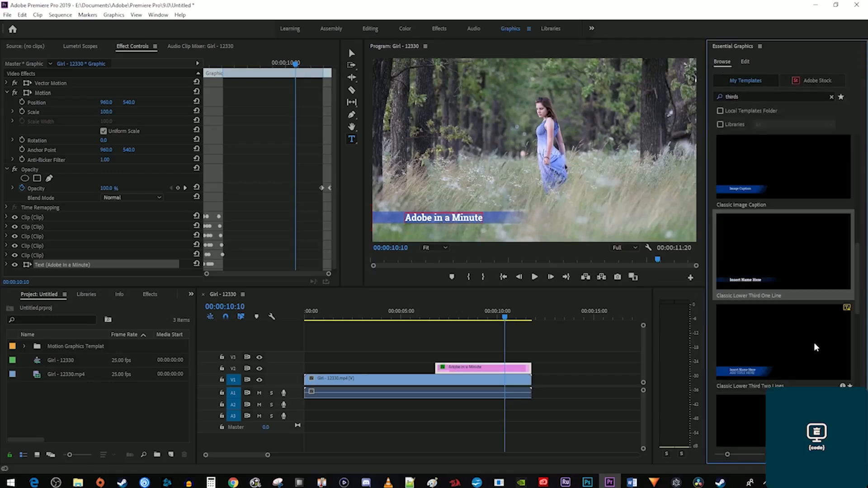
pyautogui.rightClick(790, 347)
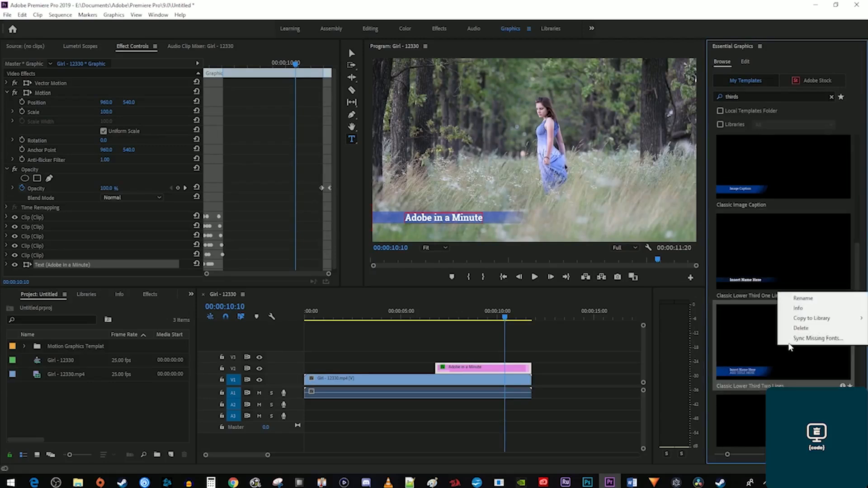
pyautogui.click(805, 339)
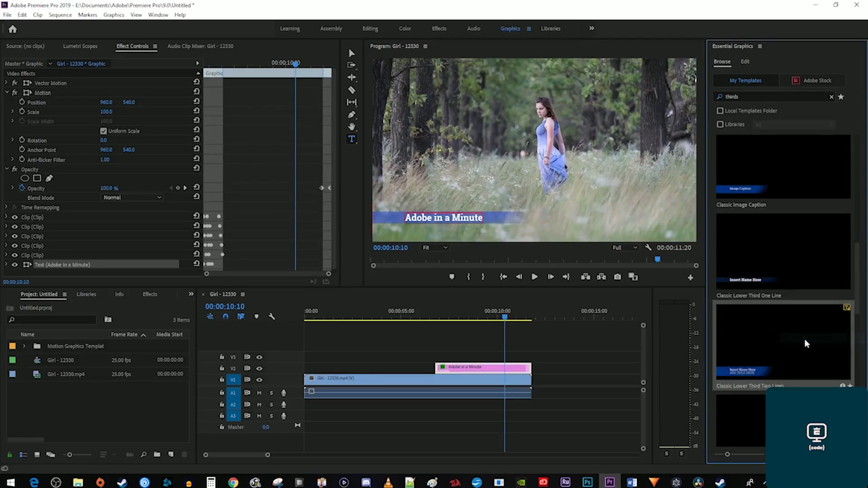
pyautogui.moveTo(807, 343); pyautogui.dragTo(322, 367)
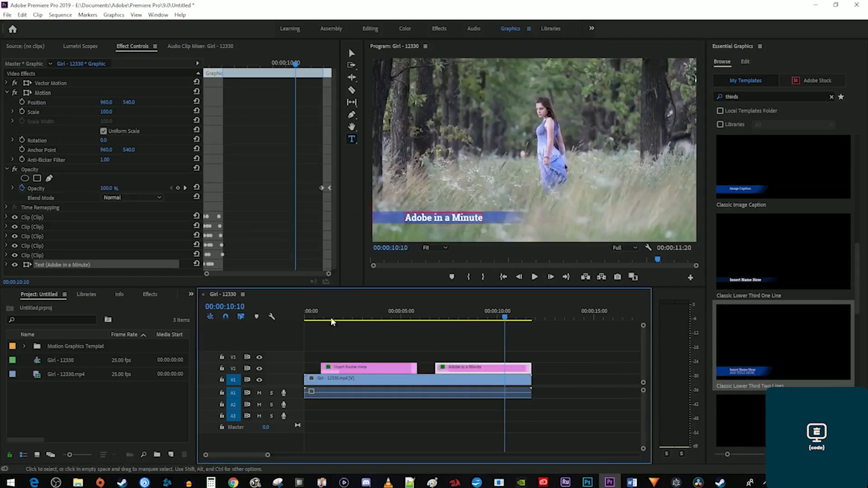
pyautogui.click(319, 316)
pyautogui.press('space')
pyautogui.press('space')
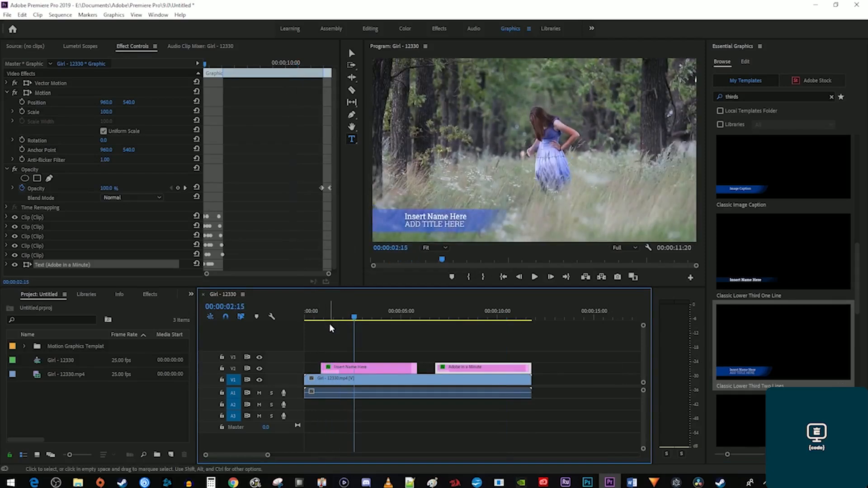
pyautogui.moveTo(394, 344); pyautogui.dragTo(467, 374)
pyautogui.press('Delete')
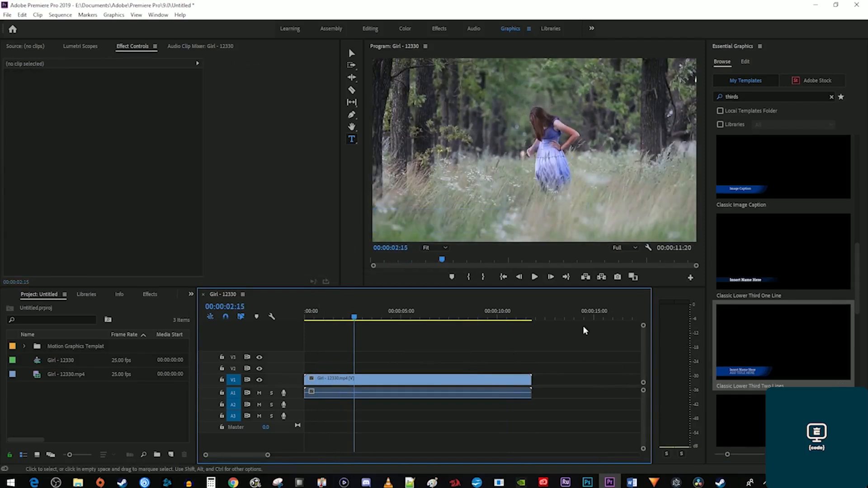
# Search Adobe Stock templates for 'thirds', showing only Free results.
pyautogui.click(816, 81)
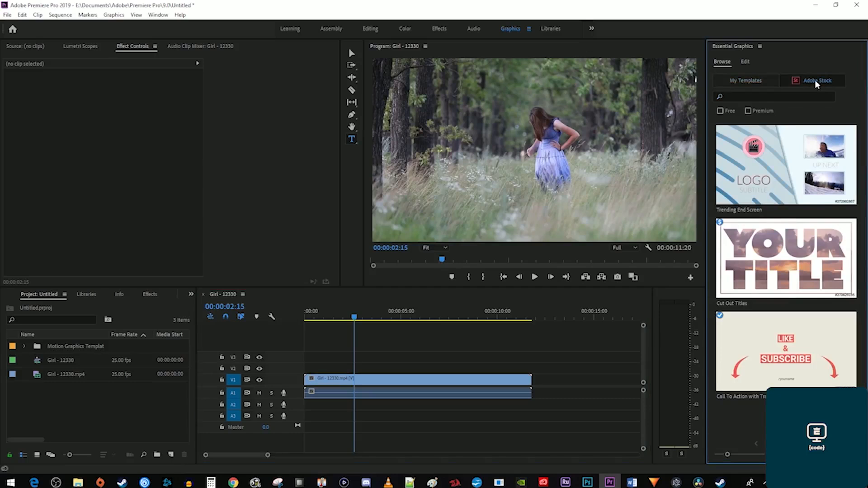
pyautogui.click(794, 97)
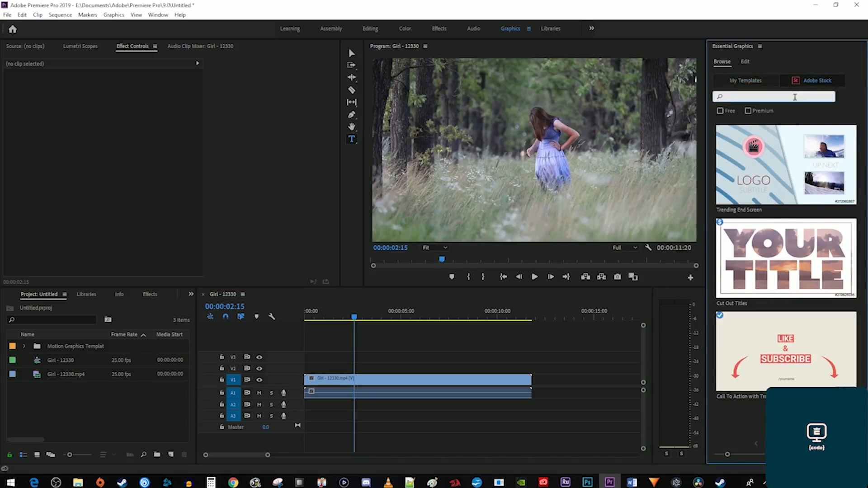
pyautogui.press('Return')
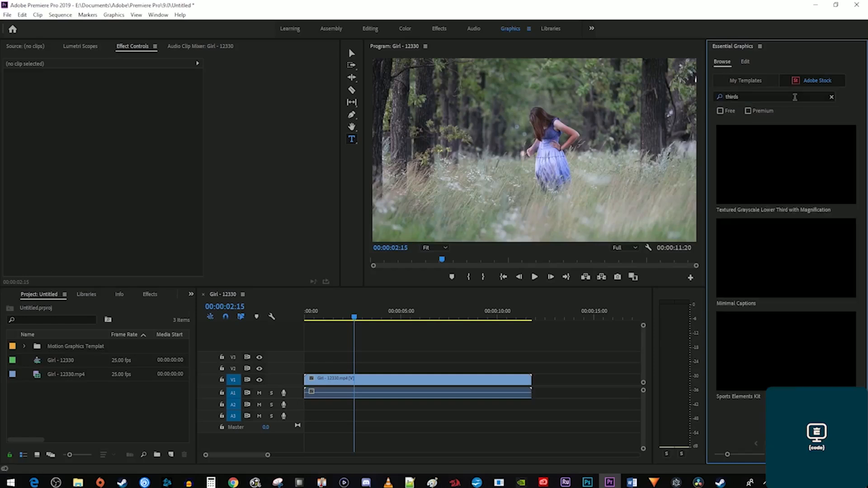
pyautogui.click(730, 111)
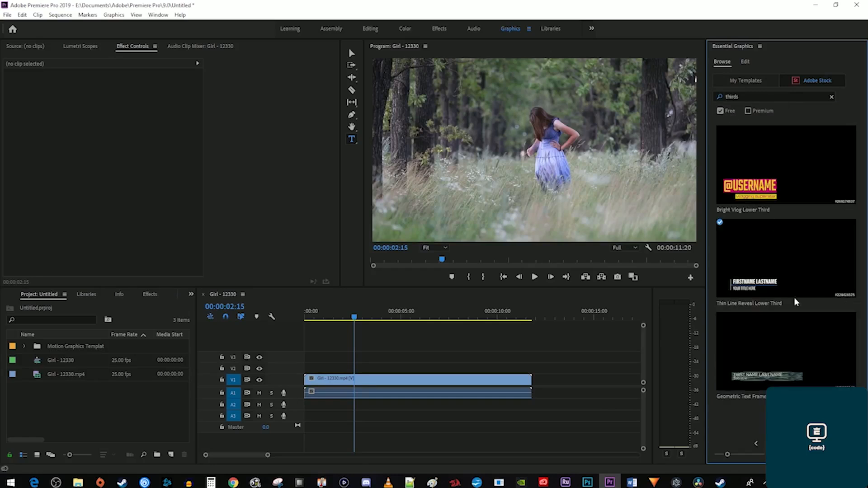
# Add Bright Vlog Lower Third to V2, trim its start to about 06:22, and preview.
pyautogui.moveTo(773, 185); pyautogui.dragTo(378, 370)
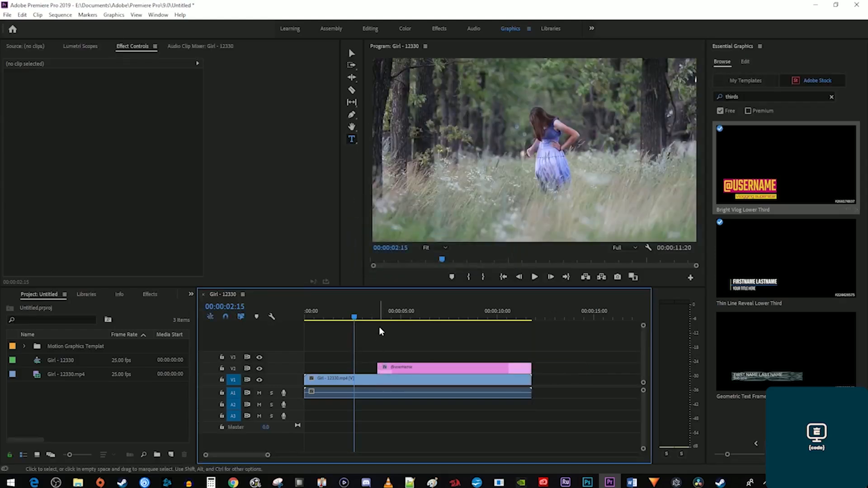
pyautogui.click(376, 311)
pyautogui.press('space')
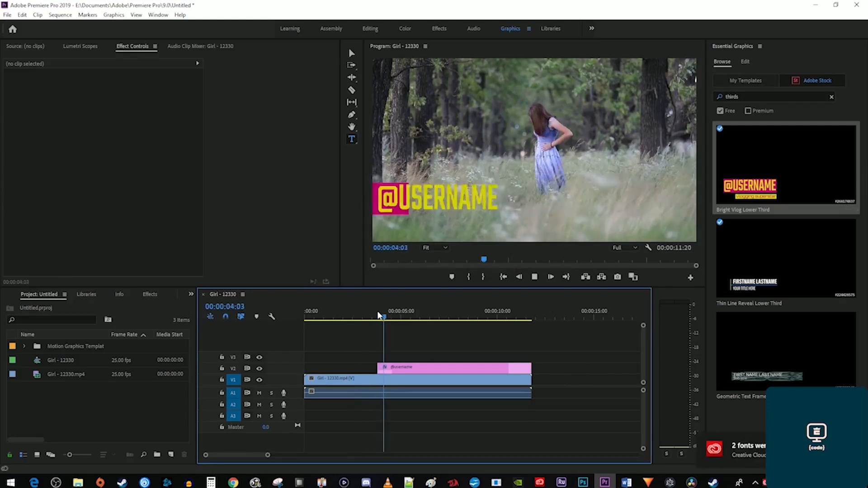
pyautogui.press('space')
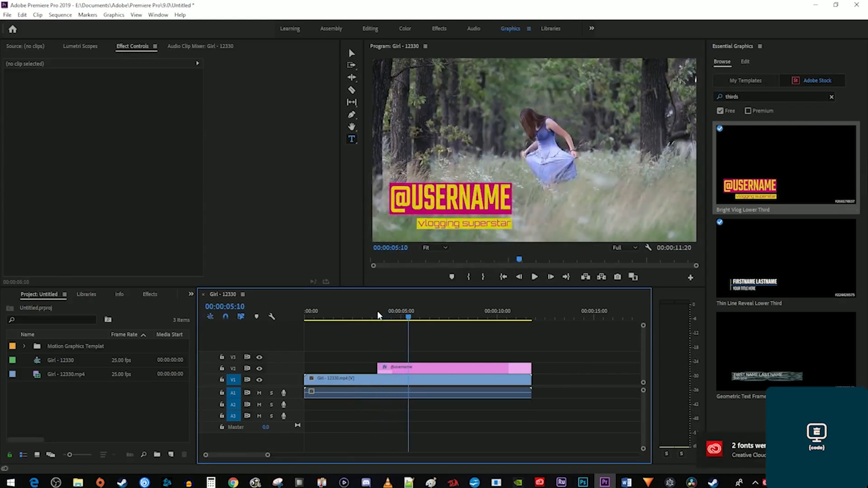
pyautogui.moveTo(380, 364); pyautogui.dragTo(440, 369)
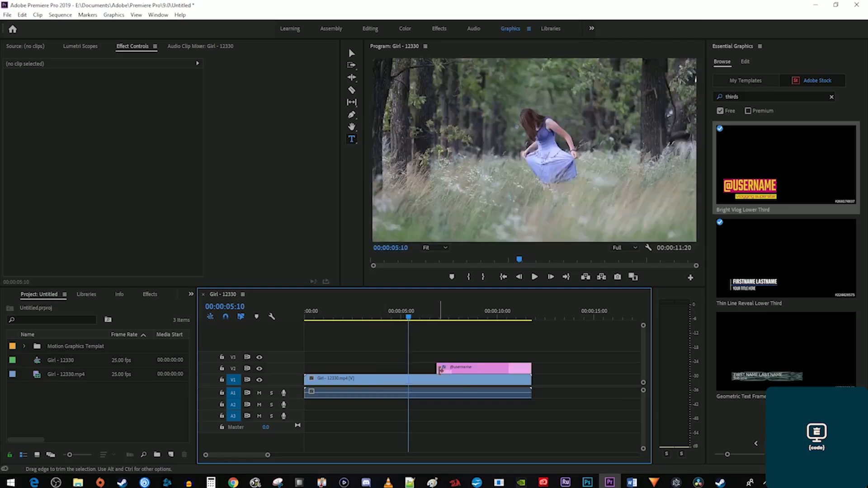
pyautogui.click(432, 310)
pyautogui.press('space')
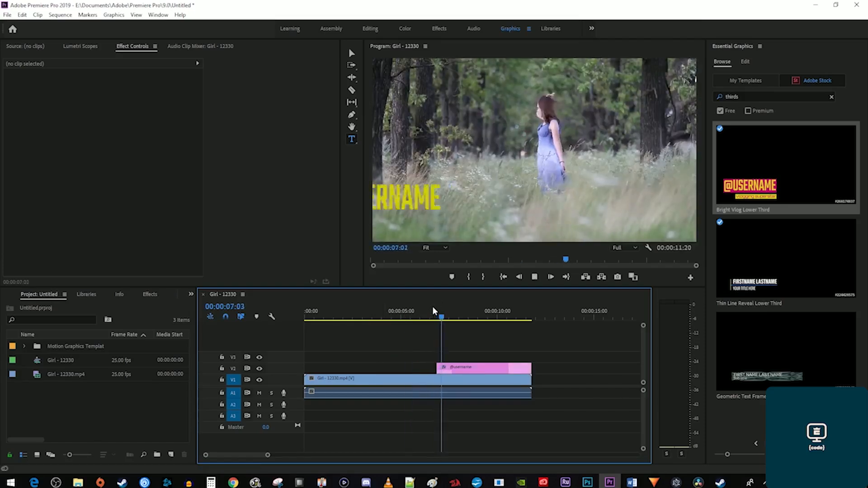
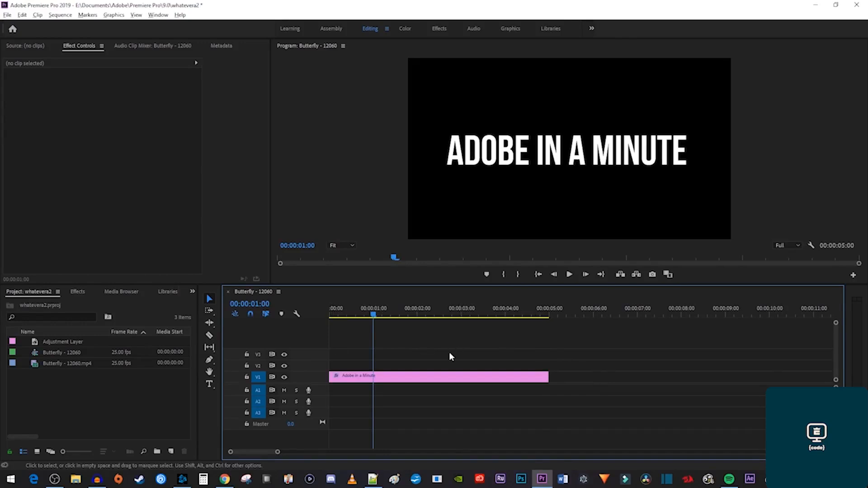
# Duplicate the 'Adobe in a Minute' title after the original, give the copy a red fill, and view it at 6:04.
pyautogui.moveTo(432, 380); pyautogui.dragTo(652, 380)
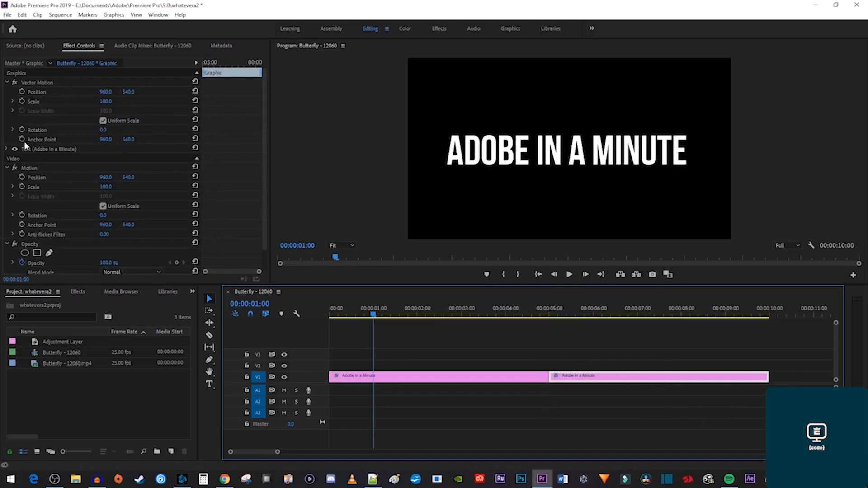
pyautogui.click(6, 149)
pyautogui.scroll(-2, 236, 214)
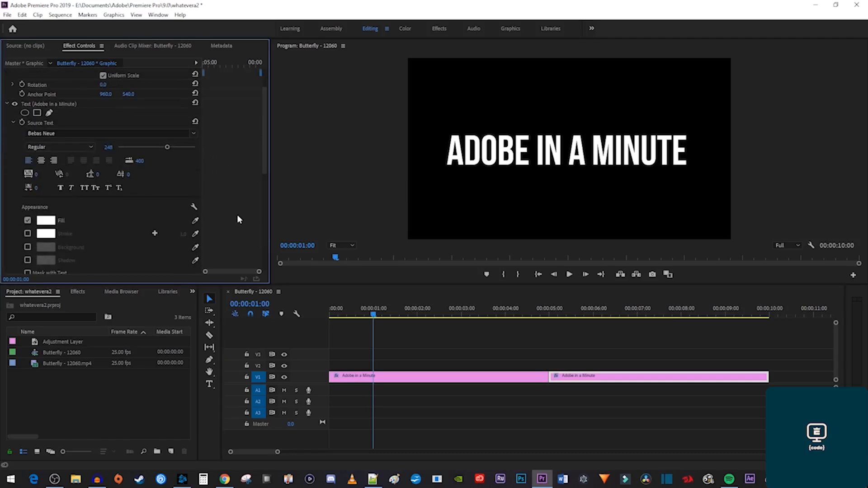
pyautogui.click(45, 220)
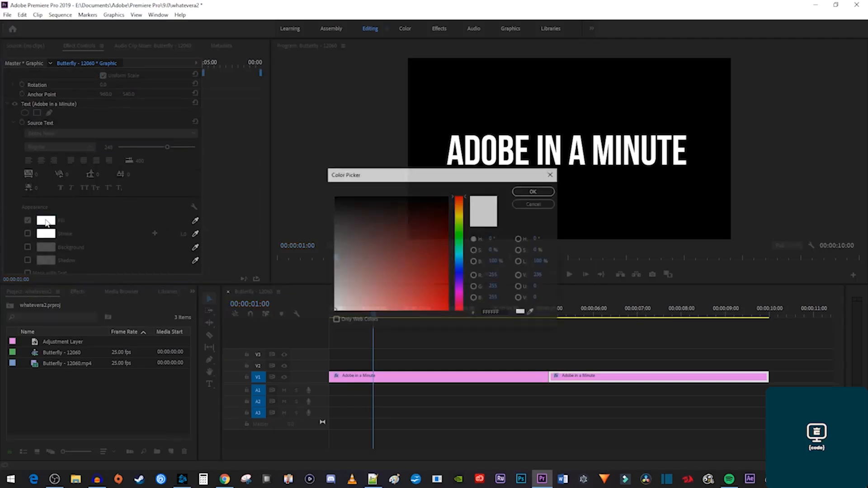
pyautogui.click(434, 299)
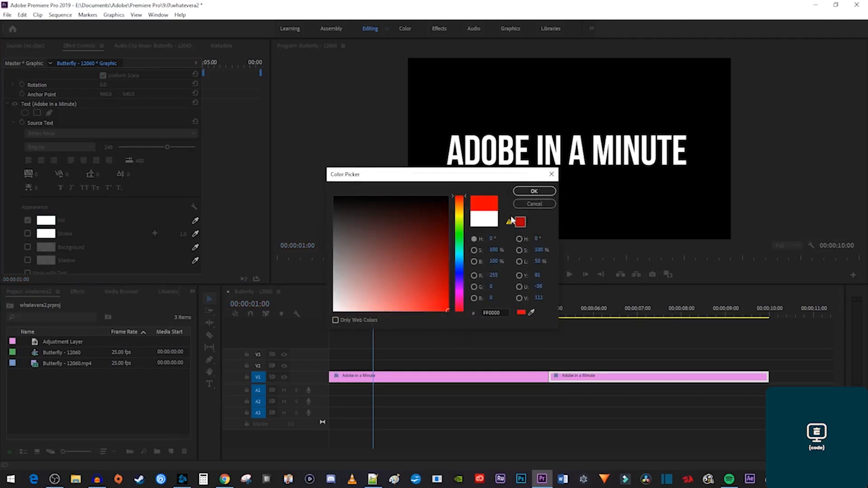
pyautogui.click(533, 190)
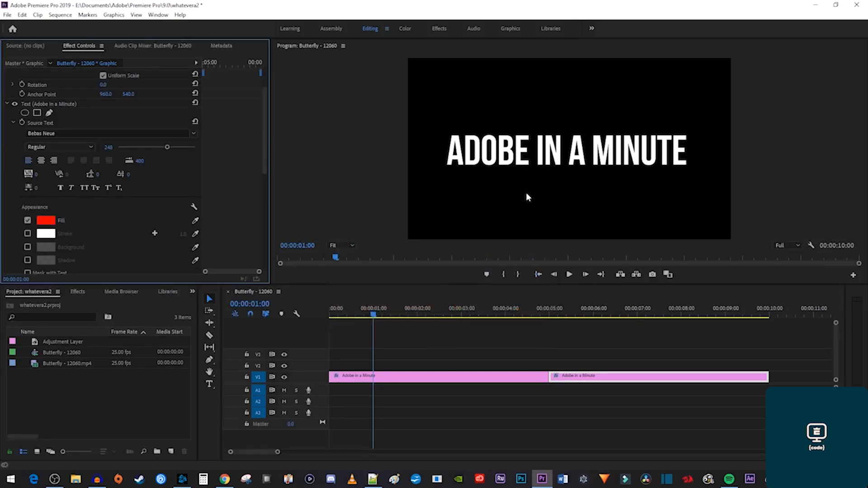
pyautogui.click(600, 312)
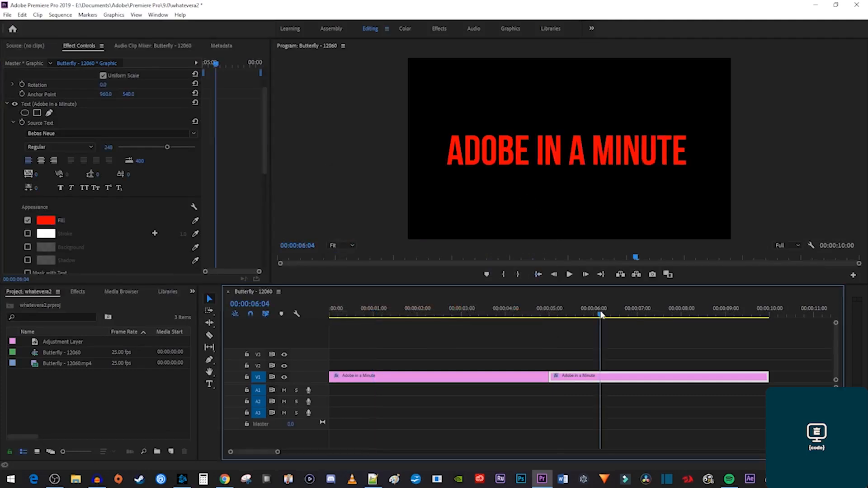
# Apply Cross Dissolve at the edit point between the white and red title clips.
pyautogui.click(77, 292)
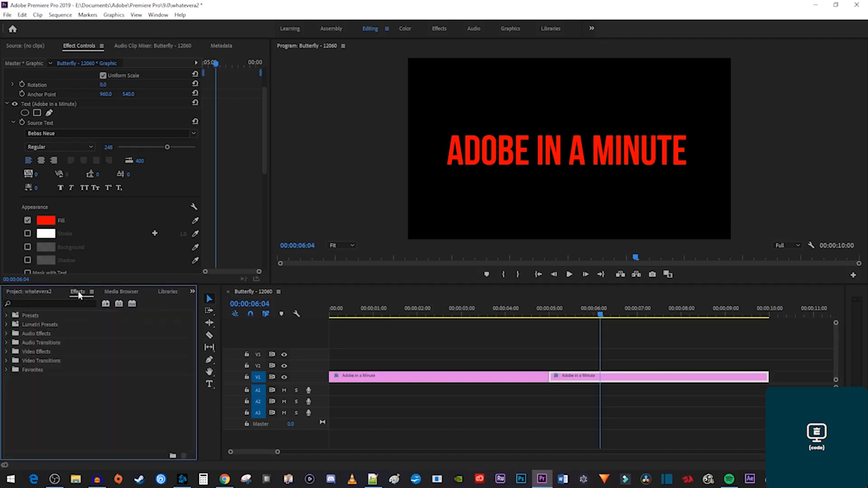
pyautogui.click(46, 304)
pyautogui.write('cross dissolve')
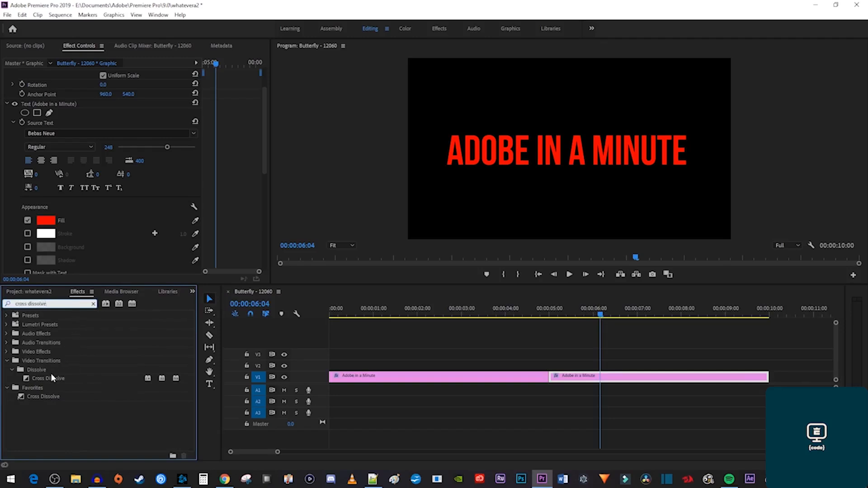
pyautogui.moveTo(45, 378); pyautogui.dragTo(550, 380)
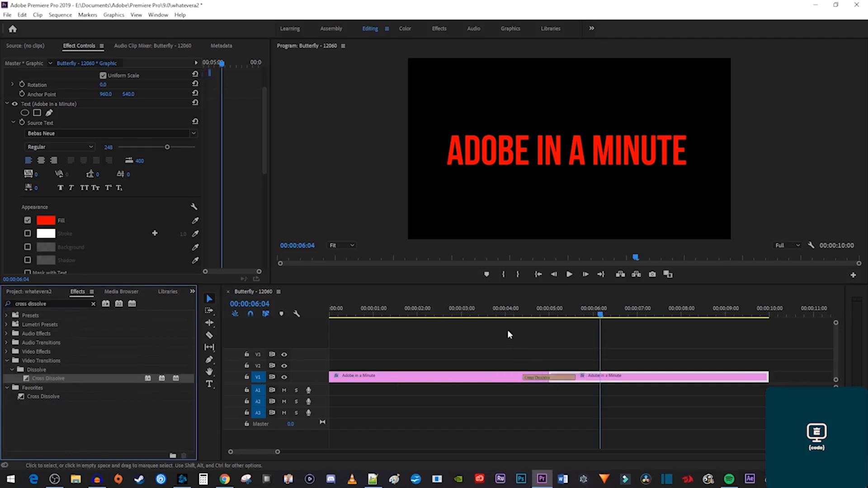
# Preview the dissolve from about 4 seconds, then play the Cars - 1900 sequence.
pyautogui.click(507, 316)
pyautogui.press('space')
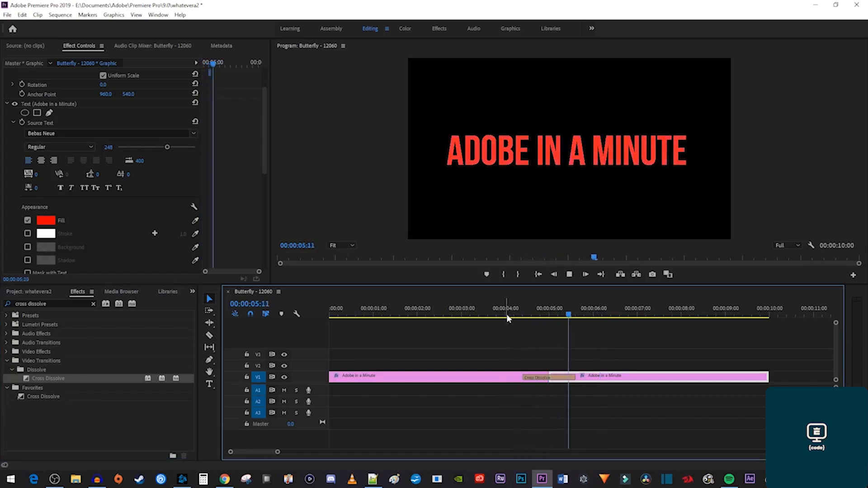
pyautogui.press('space')
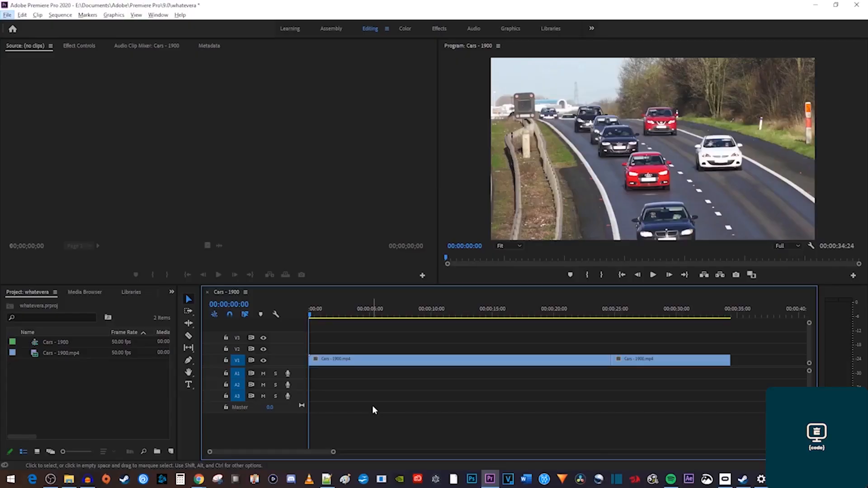
pyautogui.press('space')
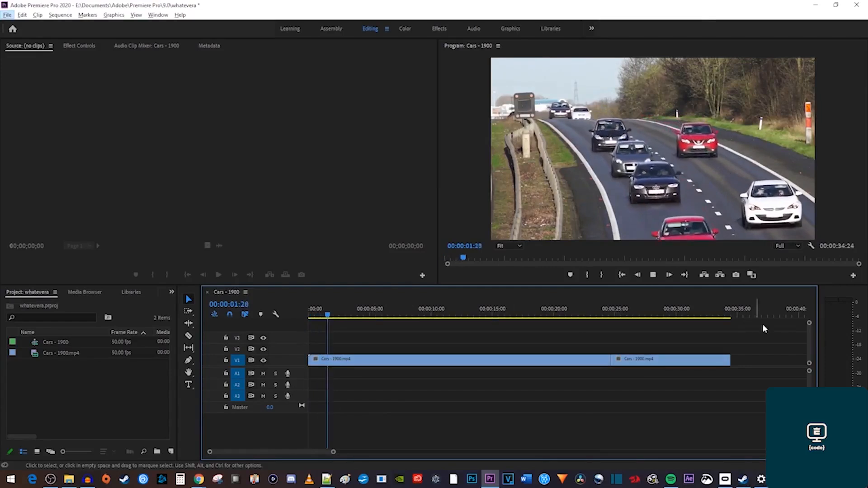
# Set the first Cars - 1900 clip's speed to 181.9% with Ripple Edit, Shifting Trailing Clips on.
pyautogui.press('space')
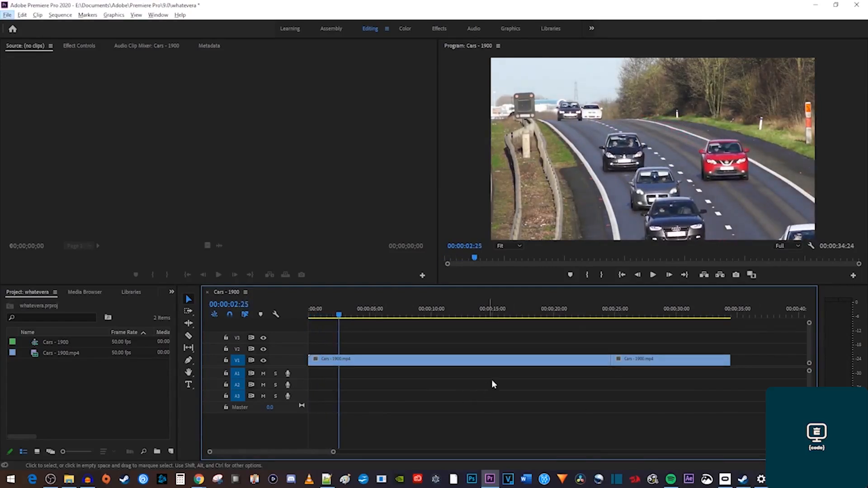
pyautogui.rightClick(513, 361)
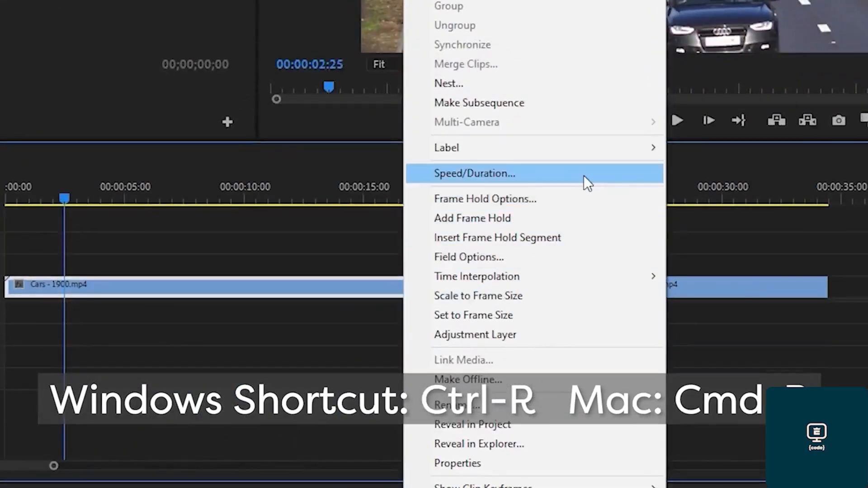
pyautogui.click(584, 175)
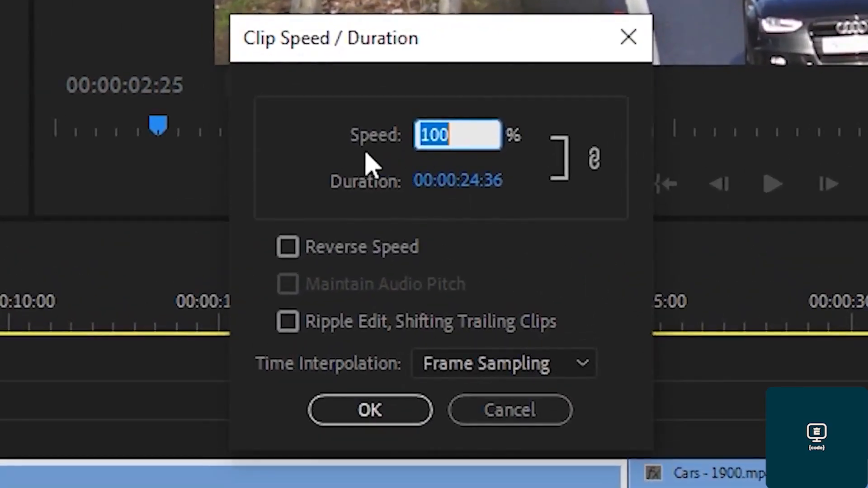
pyautogui.write('300')
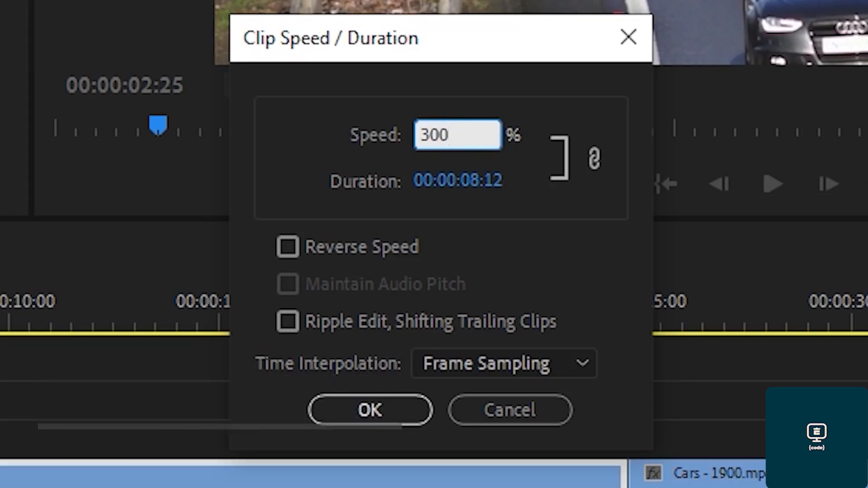
pyautogui.press('BackSpace')
pyautogui.press('BackSpace')
pyautogui.press('BackSpace')
pyautogui.write('50')
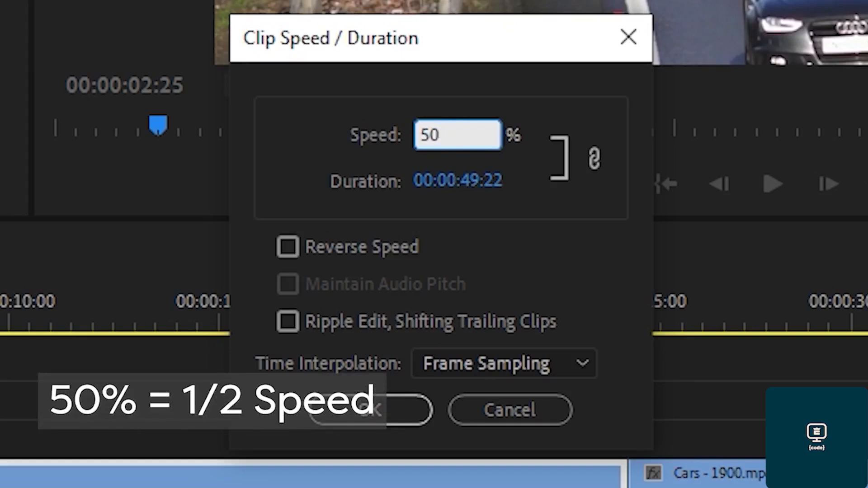
pyautogui.click(365, 152)
pyautogui.moveTo(431, 154); pyautogui.dragTo(560, 165)
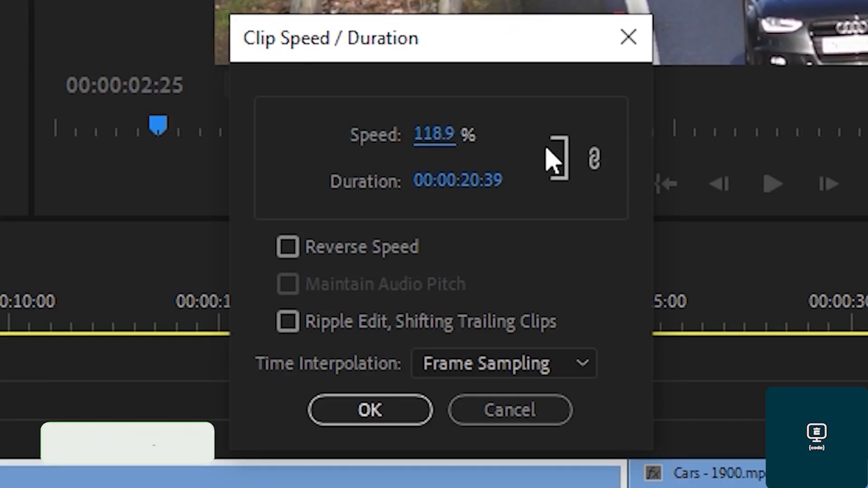
pyautogui.moveTo(426, 134); pyautogui.dragTo(591, 134)
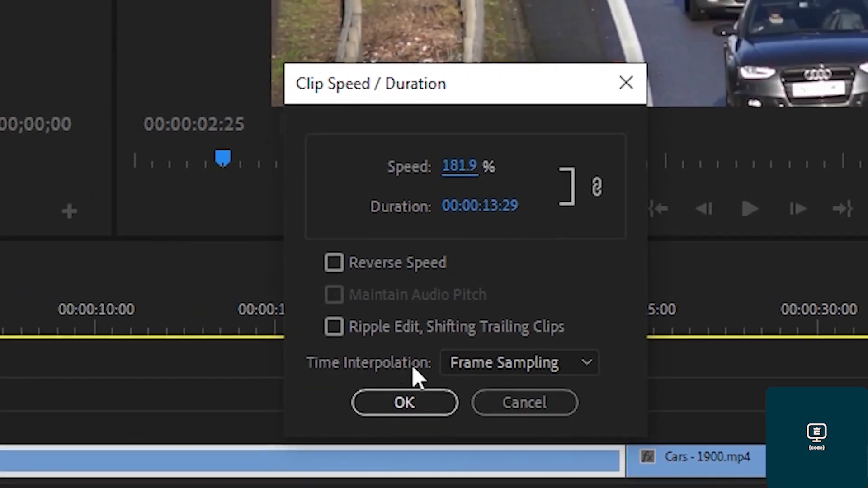
pyautogui.click(334, 326)
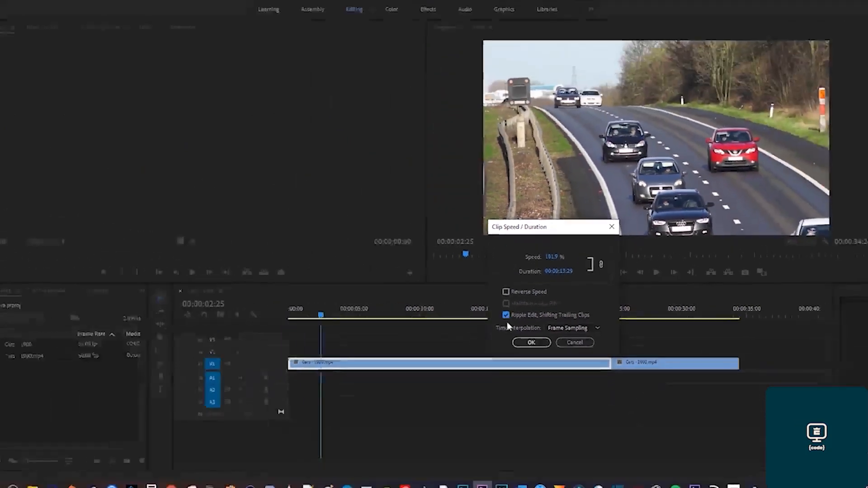
pyautogui.click(457, 377)
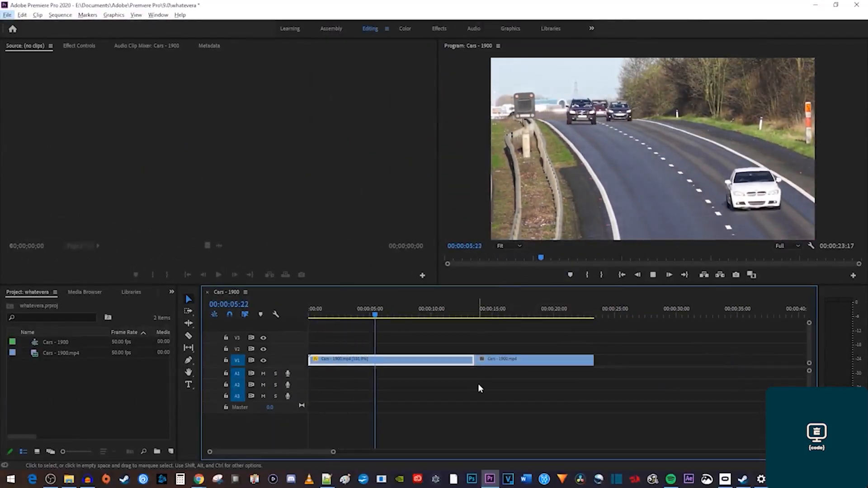
# Rate-stretch both Cars clips shorter to speed them up, then close the gap between them.
pyautogui.press('space')
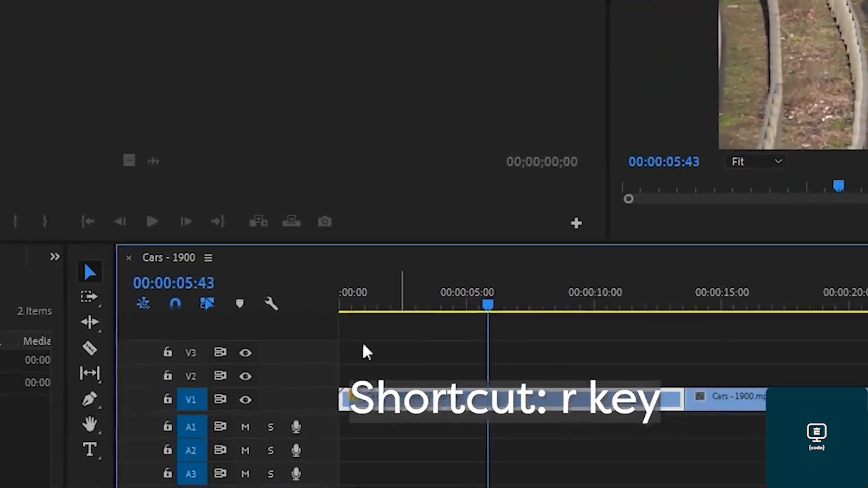
pyautogui.click(154, 323)
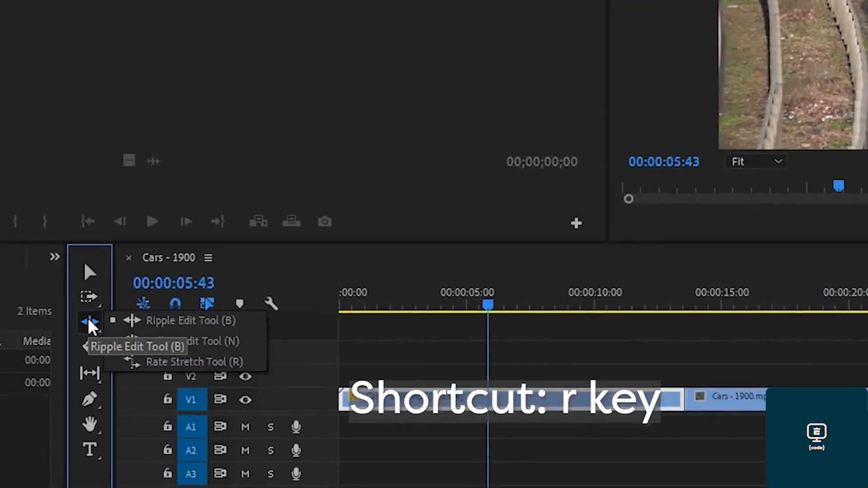
pyautogui.click(210, 360)
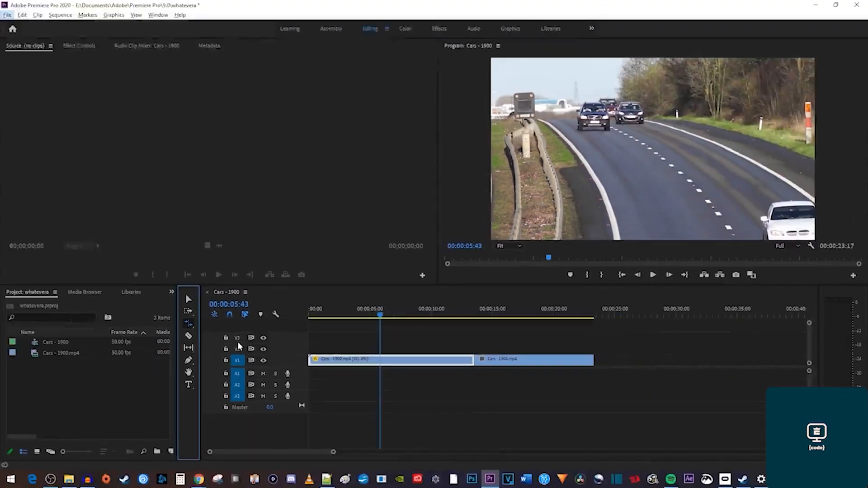
pyautogui.moveTo(593, 363); pyautogui.dragTo(739, 366)
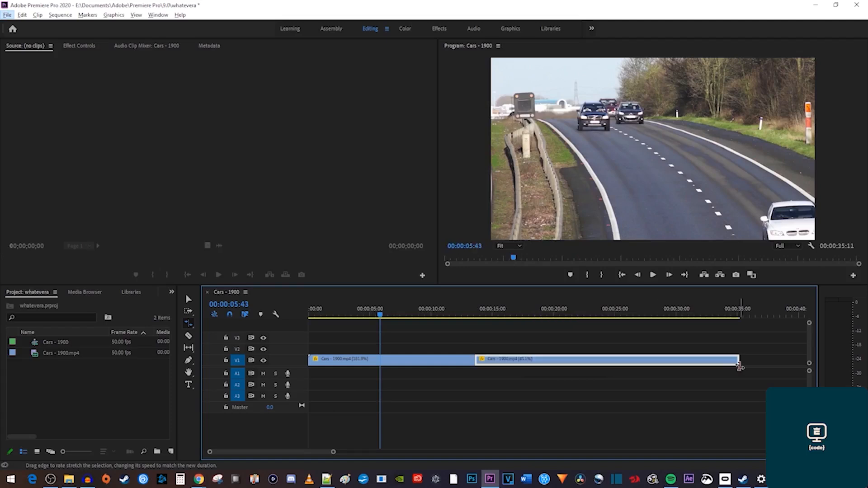
pyautogui.click(470, 359)
pyautogui.moveTo(470, 360); pyautogui.dragTo(359, 362)
pyautogui.press('v')
pyautogui.moveTo(525, 360); pyautogui.dragTo(416, 364)
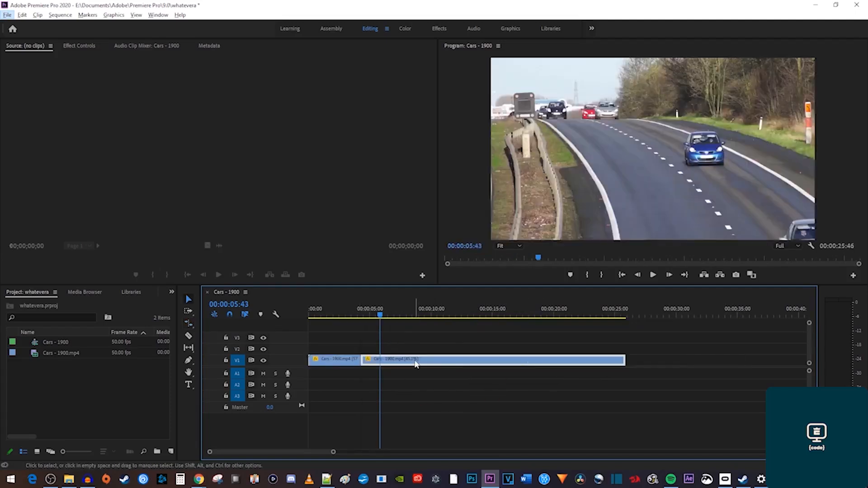
# Stretch the first Cars clip back to normal speed (00:00:24:36) and make V1 taller for thumbnails.
pyautogui.press('r')
pyautogui.moveTo(359, 360); pyautogui.dragTo(508, 356)
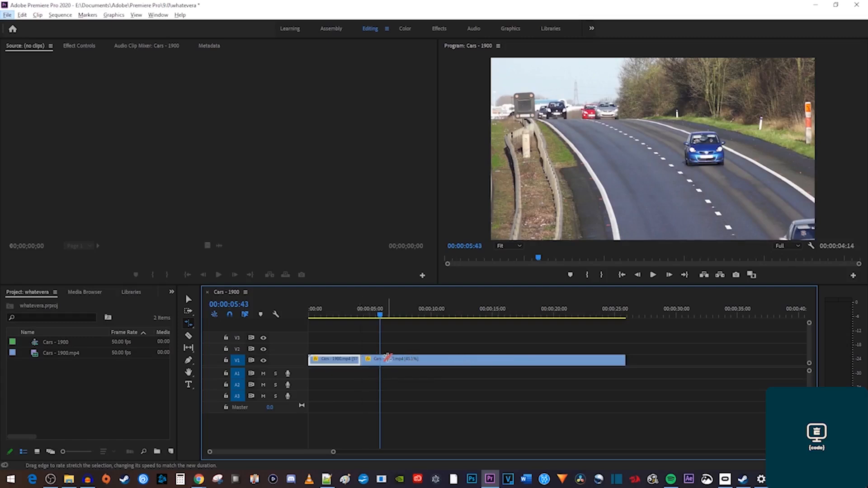
pyautogui.press('v')
pyautogui.moveTo(388, 362); pyautogui.dragTo(429, 362)
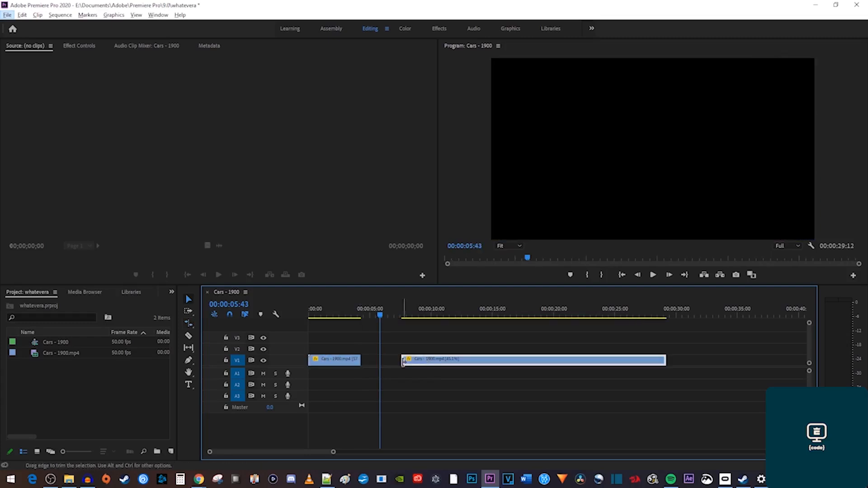
pyautogui.press('r')
pyautogui.moveTo(360, 360); pyautogui.dragTo(401, 361)
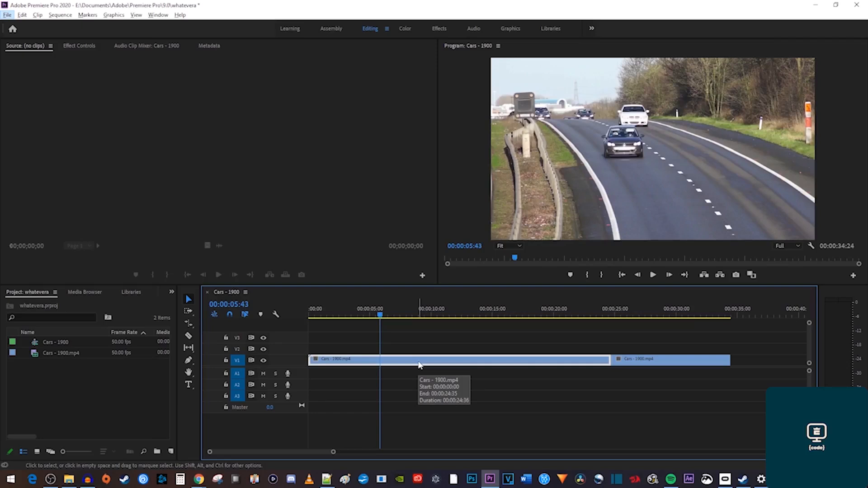
pyautogui.moveTo(249, 355); pyautogui.dragTo(254, 332)
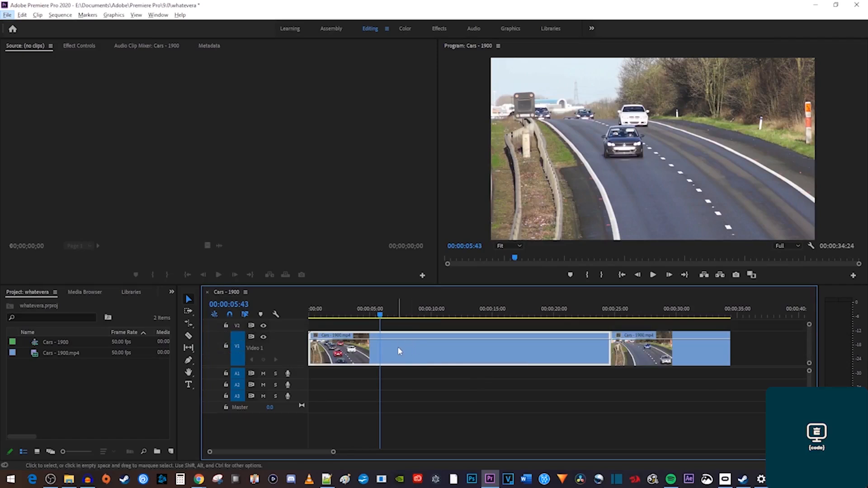
# Raise the first Cars clip's Time Remapping speed band to 287% and close the gap after it.
pyautogui.rightClick(432, 357)
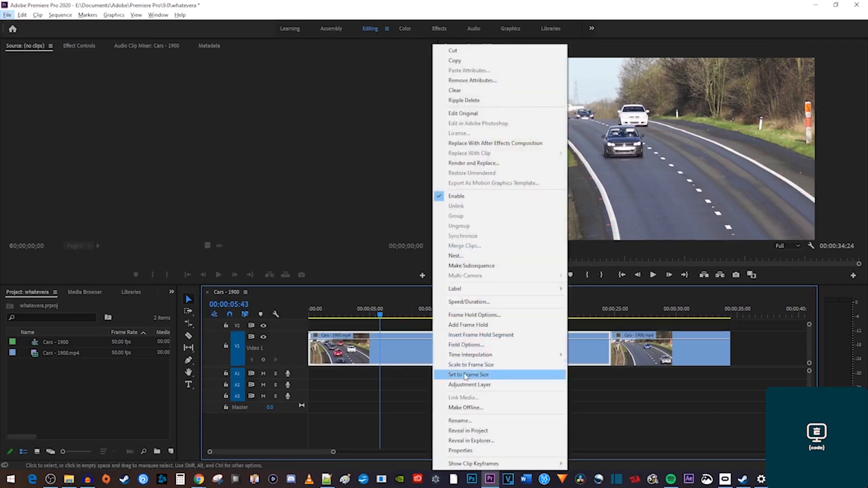
pyautogui.moveTo(525, 463)
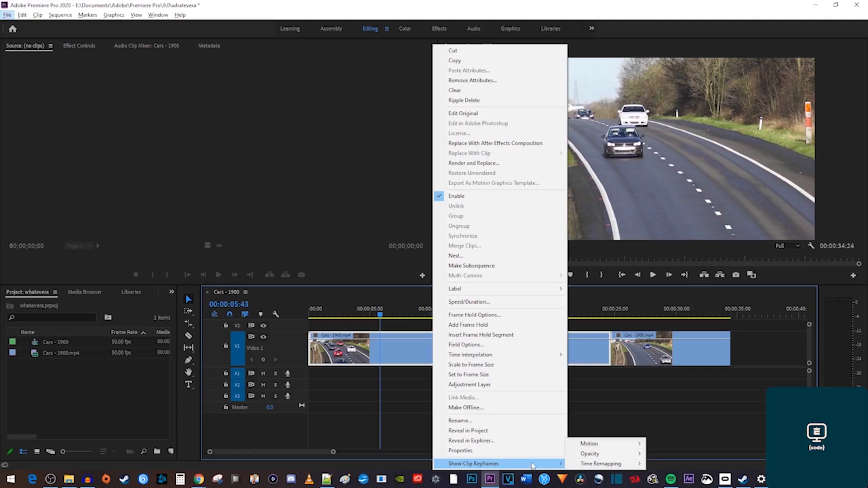
pyautogui.moveTo(611, 465)
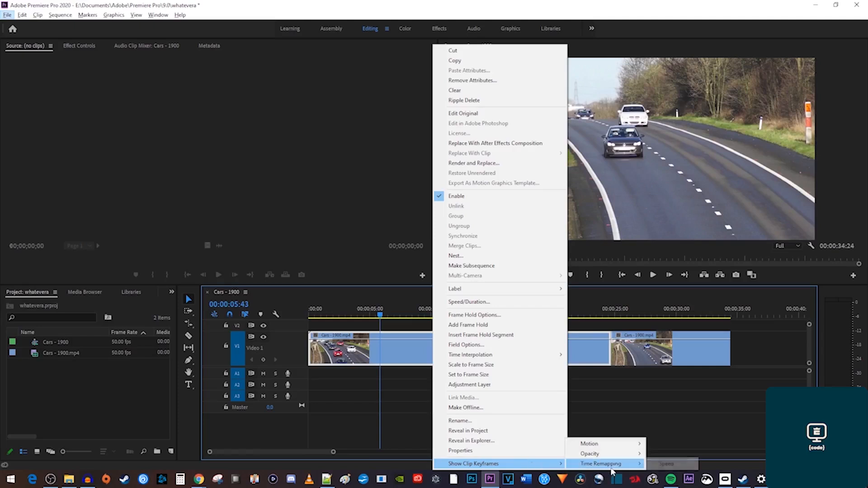
pyautogui.click(663, 465)
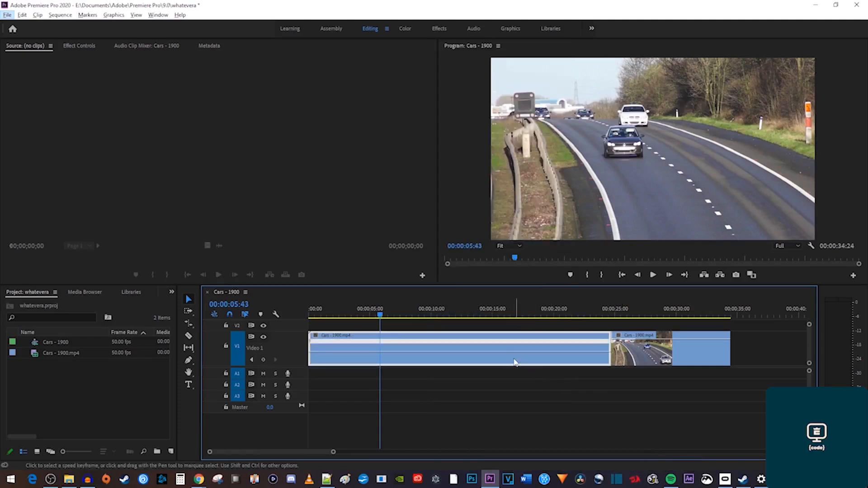
pyautogui.moveTo(512, 357); pyautogui.dragTo(516, 344)
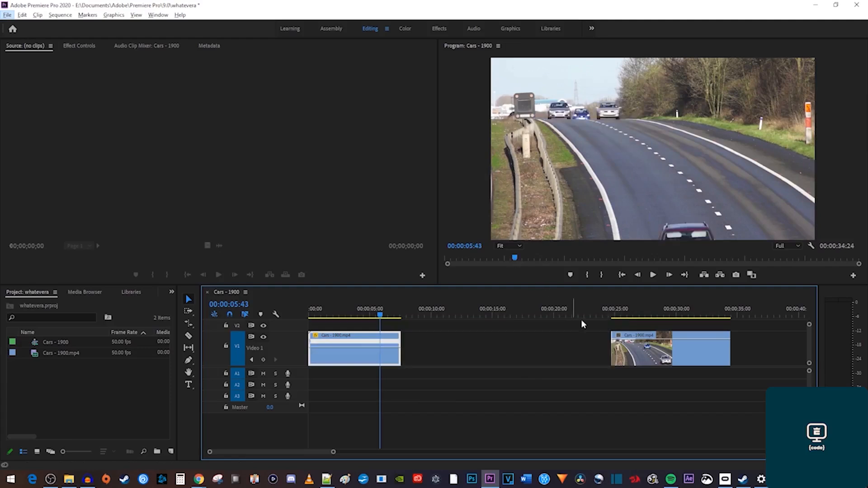
pyautogui.moveTo(650, 359); pyautogui.dragTo(447, 358)
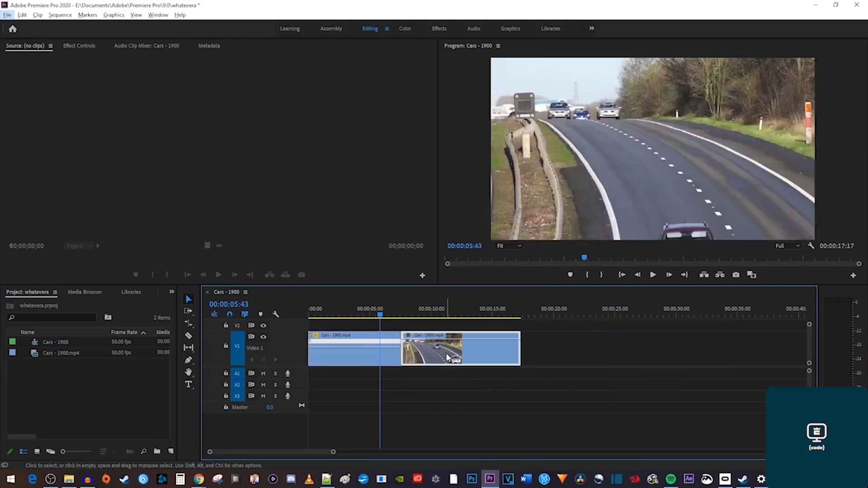
pyautogui.press('space')
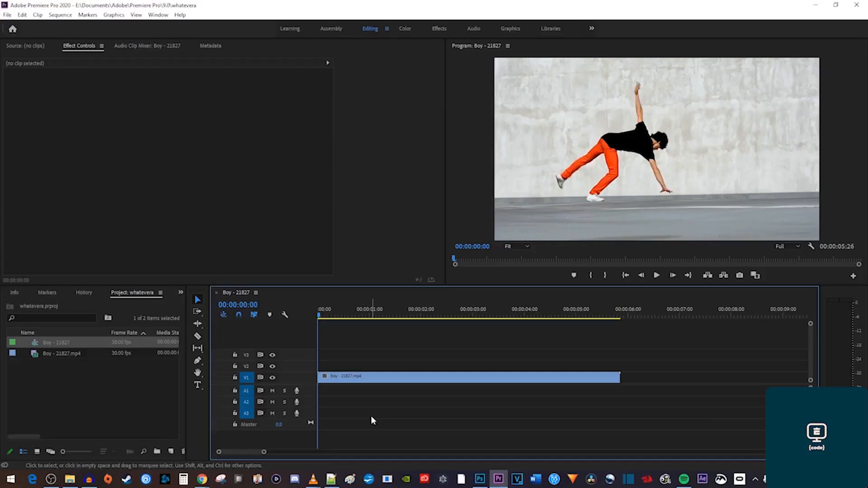
# Preview the Boy sequence, enlarge V1, and display the clip's Time Remapping speed band.
pyautogui.press('space')
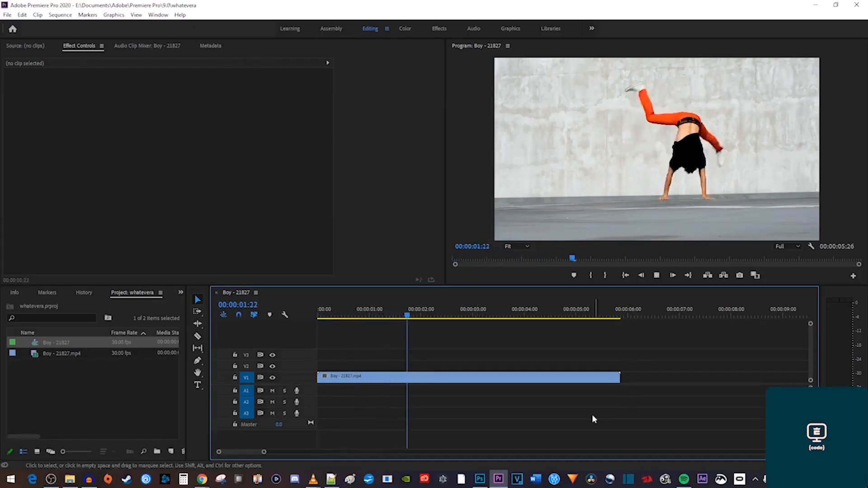
pyautogui.press('space')
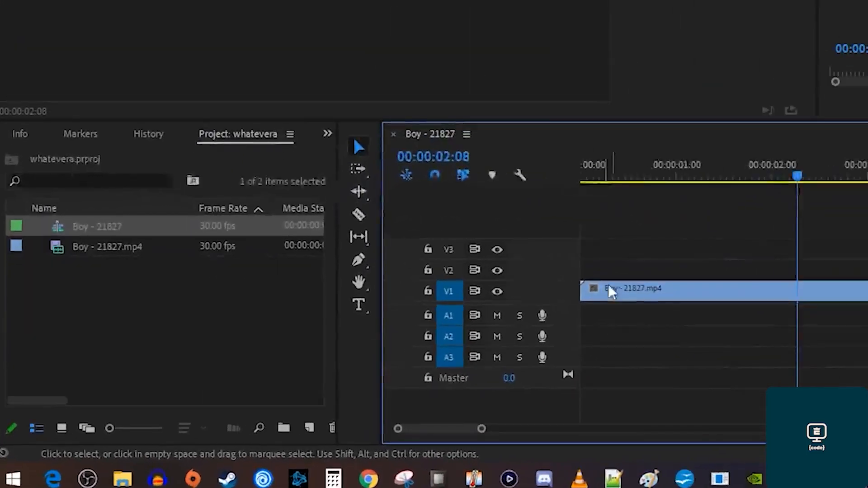
pyautogui.moveTo(556, 282); pyautogui.dragTo(565, 212)
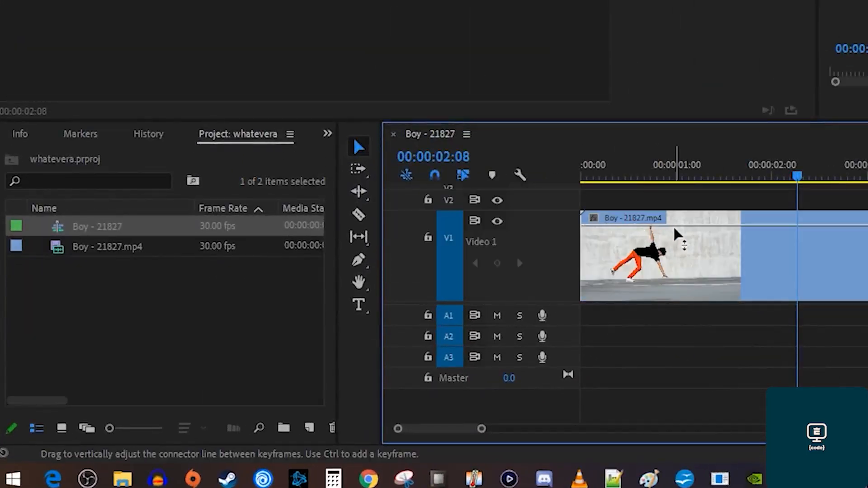
pyautogui.click(593, 218)
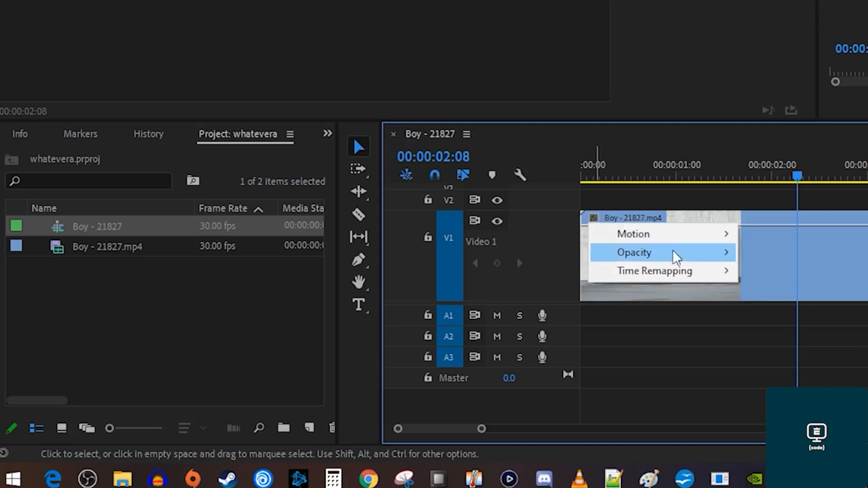
pyautogui.moveTo(691, 278)
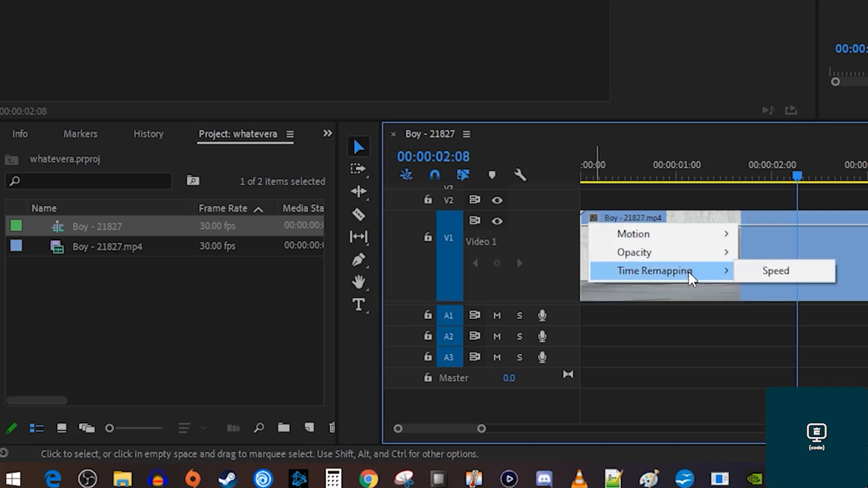
pyautogui.click(761, 277)
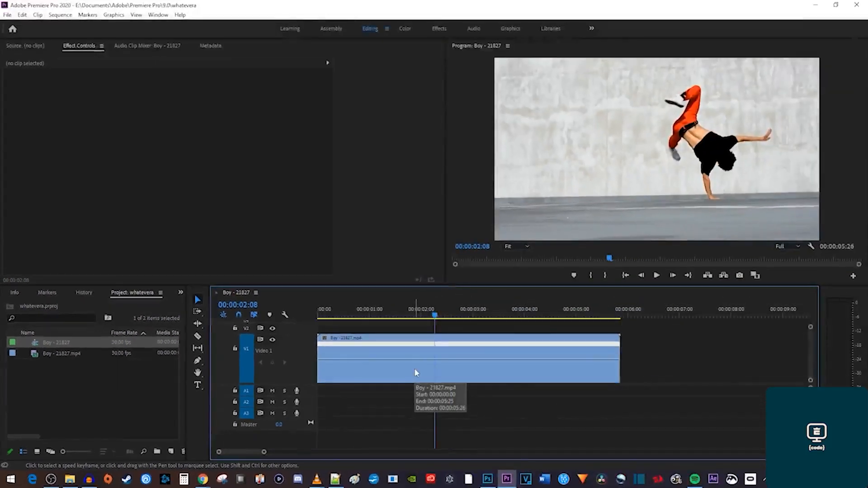
# Add a speed keyframe about one second in and raise the speed after it to 171%.
pyautogui.keyDown('ctrl'); pyautogui.click(383, 362); pyautogui.keyUp('ctrl')
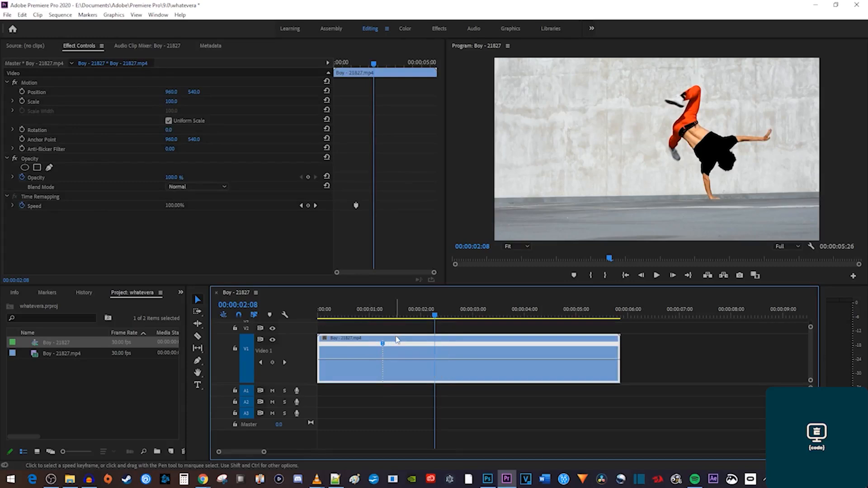
pyautogui.moveTo(415, 359); pyautogui.dragTo(396, 368)
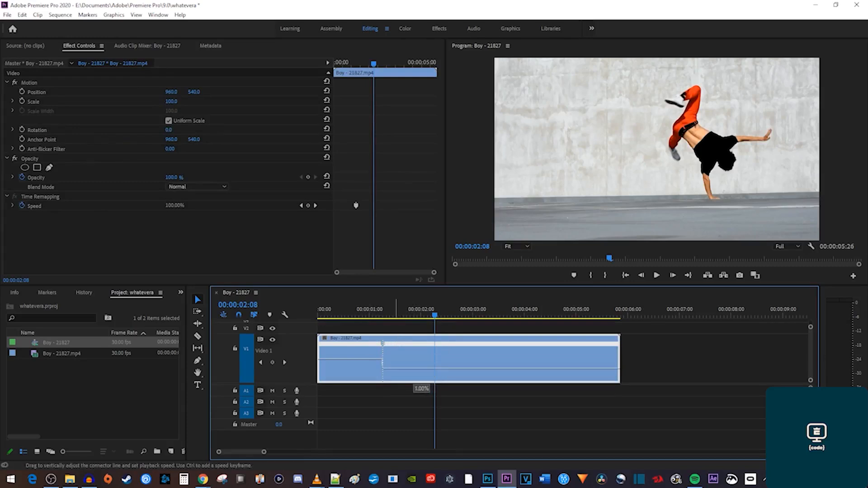
pyautogui.moveTo(396, 368); pyautogui.dragTo(414, 322)
pyautogui.click(353, 316)
pyautogui.press('space')
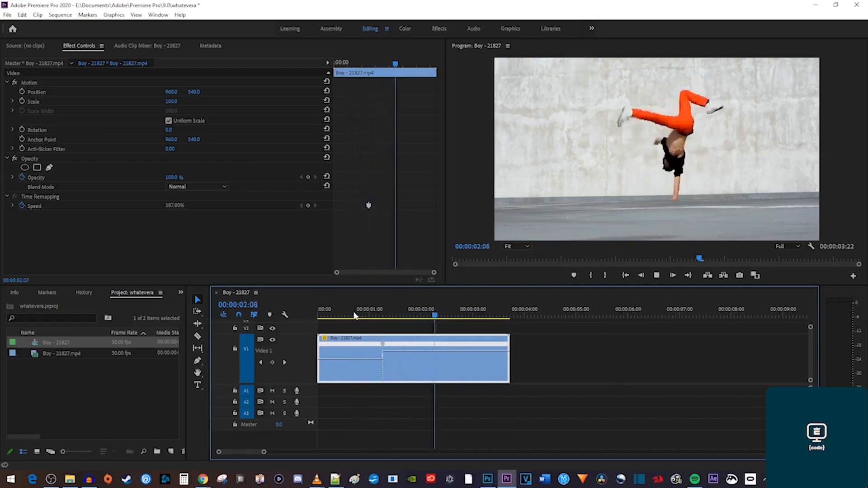
pyautogui.press('space')
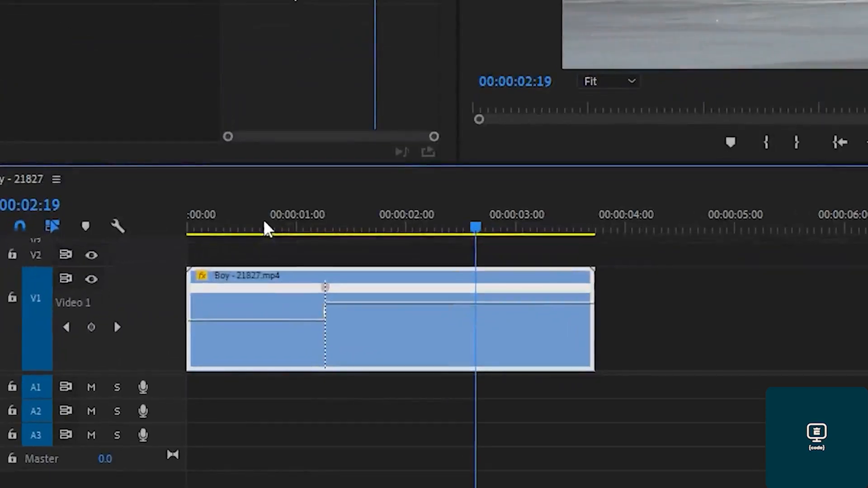
# Widen the speed-ramp transition and replay it from about one second.
pyautogui.moveTo(328, 285); pyautogui.dragTo(391, 299)
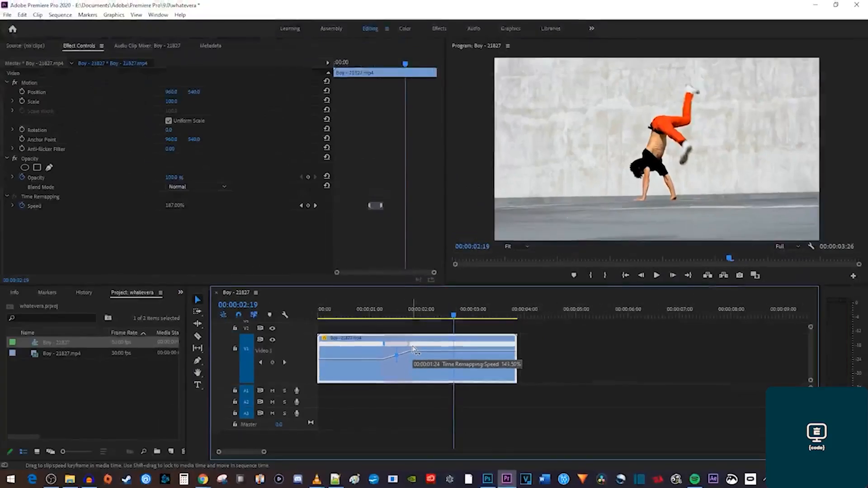
pyautogui.click(366, 311)
pyautogui.press('space')
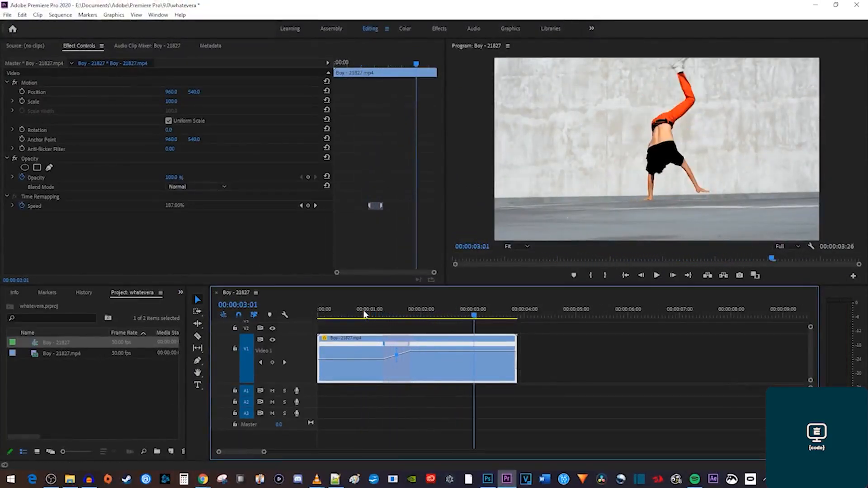
pyautogui.click(364, 317)
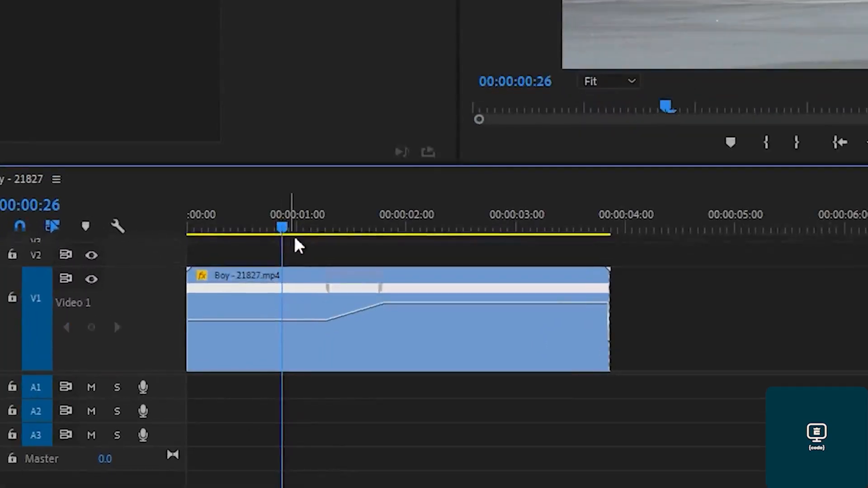
pyautogui.click(328, 290)
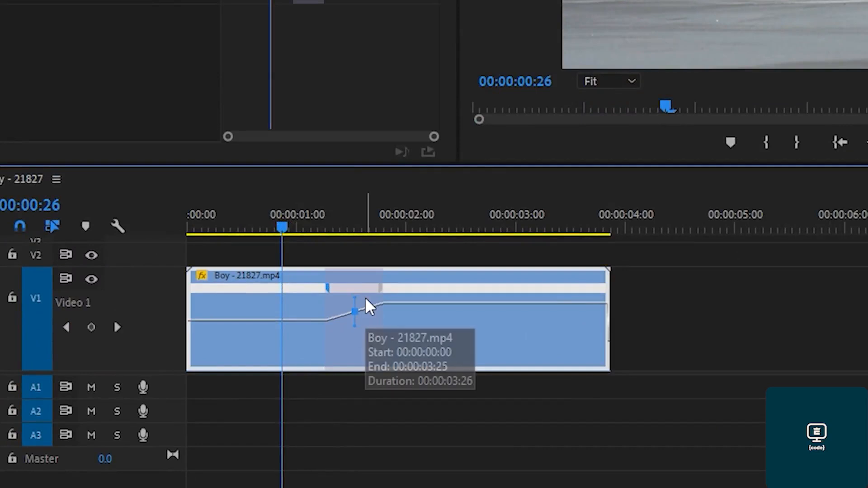
# Curve the ramp's Bezier handle for a smooth ease and push the fast section to about 195%.
pyautogui.moveTo(355, 303); pyautogui.dragTo(401, 304)
pyautogui.moveTo(378, 384); pyautogui.dragTo(482, 406)
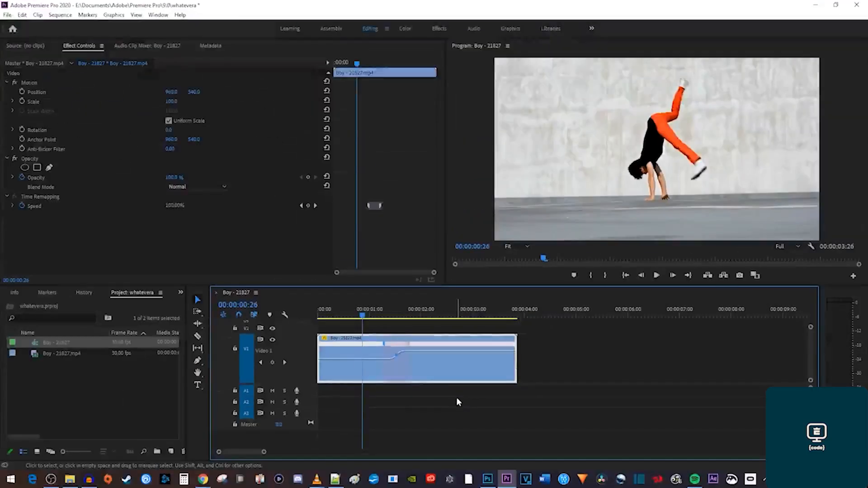
pyautogui.click(482, 400)
pyautogui.press('space')
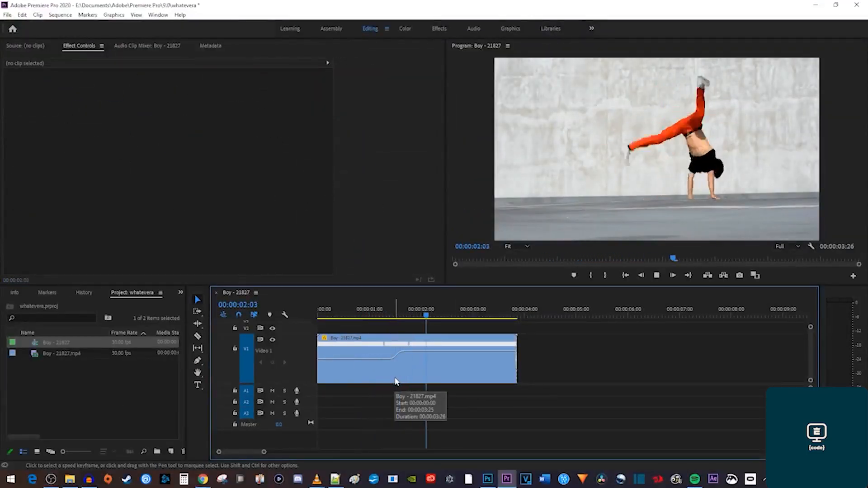
pyautogui.press('space')
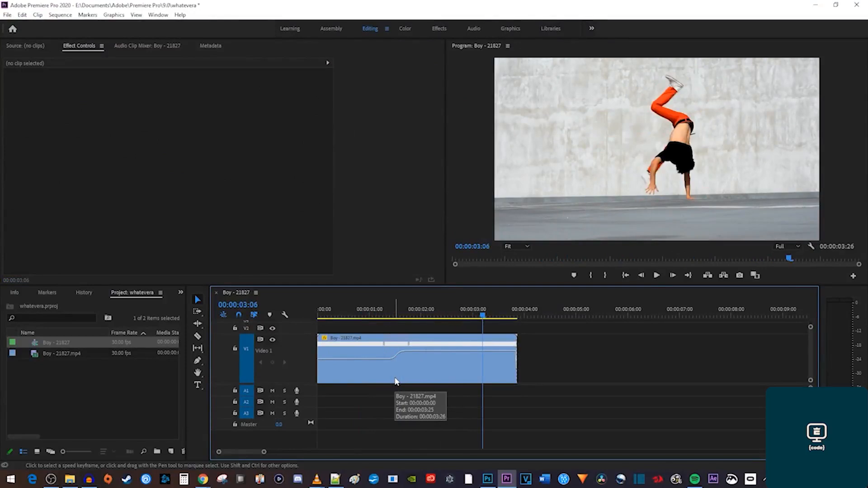
pyautogui.moveTo(431, 357); pyautogui.dragTo(433, 353)
pyautogui.moveTo(431, 350)
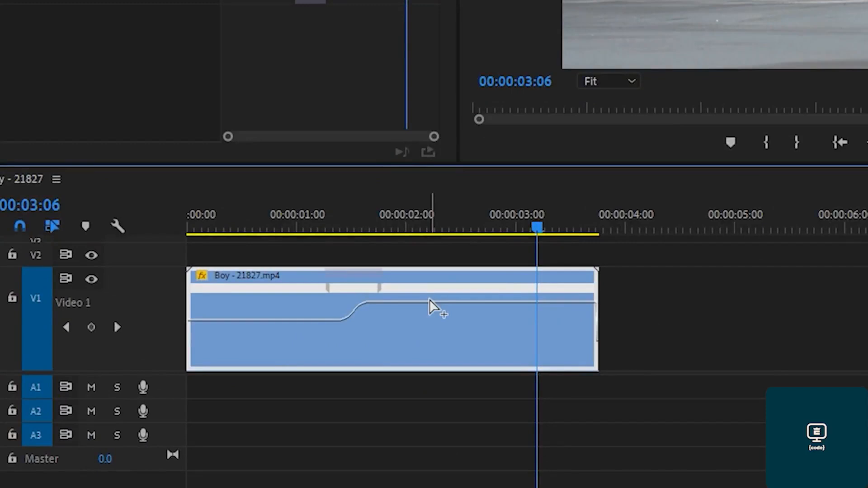
# Add a keyframe at 00:00:02:14, drop the speed back to normal, and ease the slowdown's curve.
pyautogui.keyDown('ctrl'); pyautogui.click(459, 303); pyautogui.keyUp('ctrl')
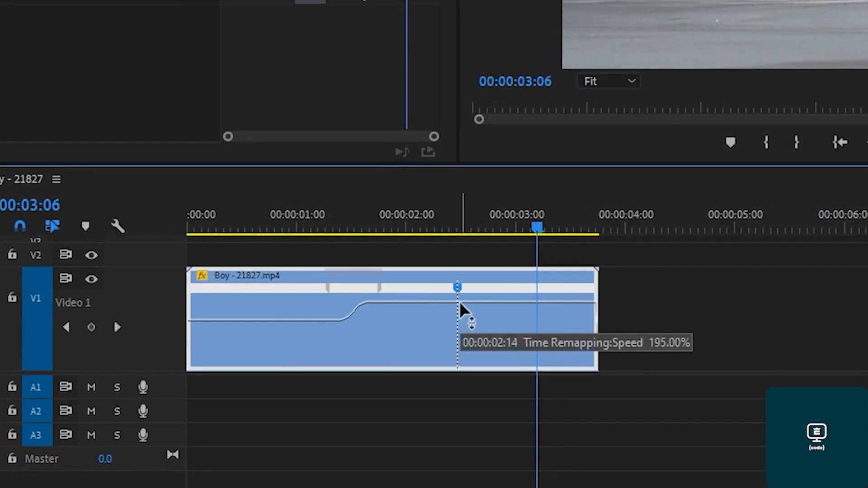
pyautogui.moveTo(499, 303); pyautogui.dragTo(499, 321)
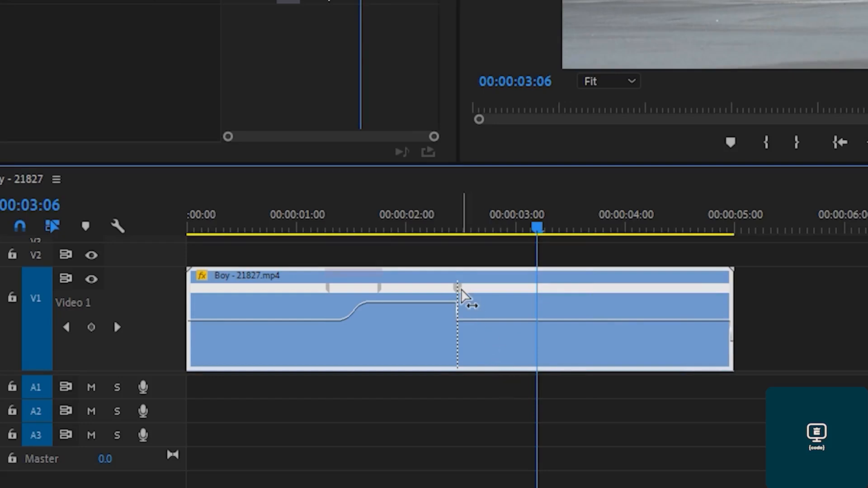
pyautogui.click(462, 290)
pyautogui.moveTo(462, 290); pyautogui.dragTo(521, 294)
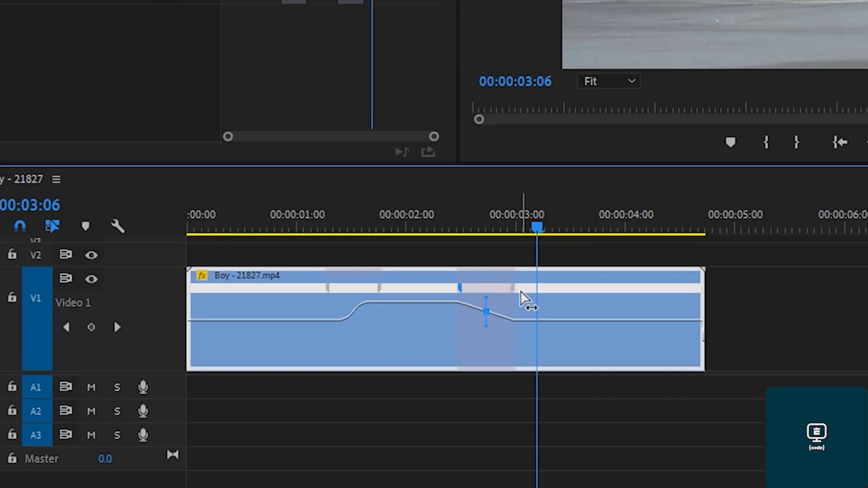
pyautogui.moveTo(486, 298); pyautogui.dragTo(477, 300)
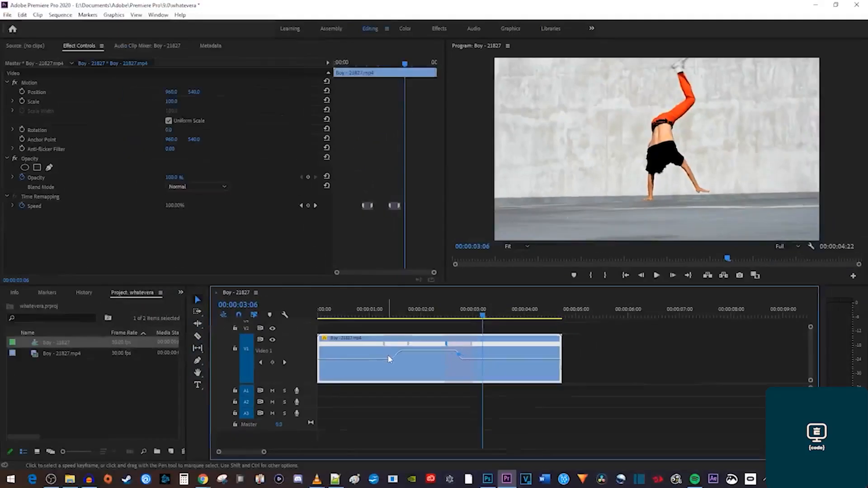
pyautogui.click(236, 229)
pyautogui.press('space')
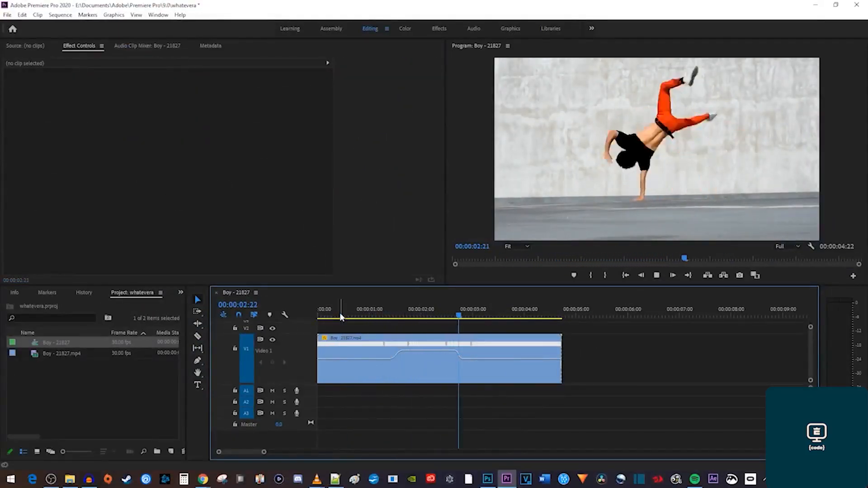
pyautogui.press('space')
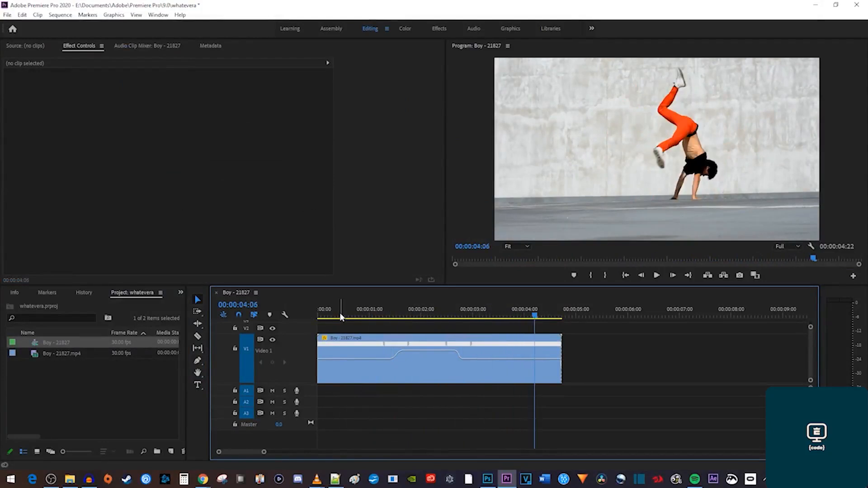
pyautogui.moveTo(447, 344); pyautogui.dragTo(414, 346)
pyautogui.moveTo(482, 345); pyautogui.dragTo(412, 344)
pyautogui.click(381, 316)
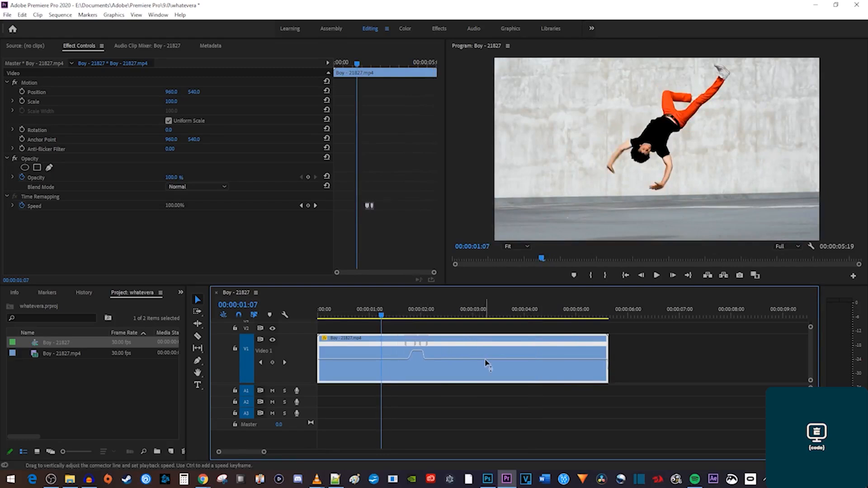
pyautogui.moveTo(491, 376)
pyautogui.mouseDown()
pyautogui.moveTo(490, 390)
pyautogui.moveTo(485, 385)
pyautogui.mouseUp()
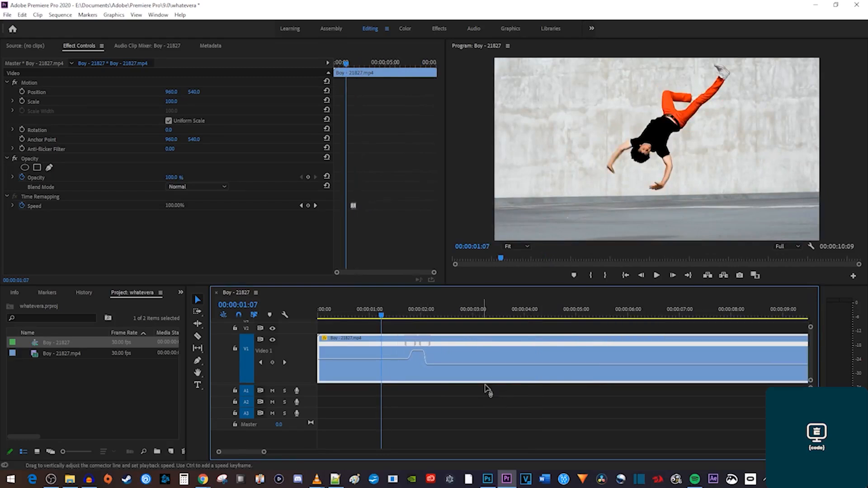
pyautogui.click(446, 312)
pyautogui.press('space')
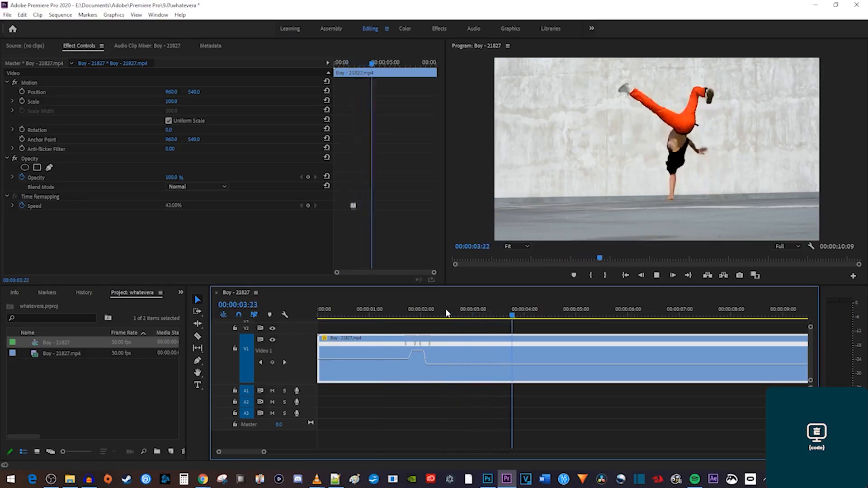
pyautogui.press('space')
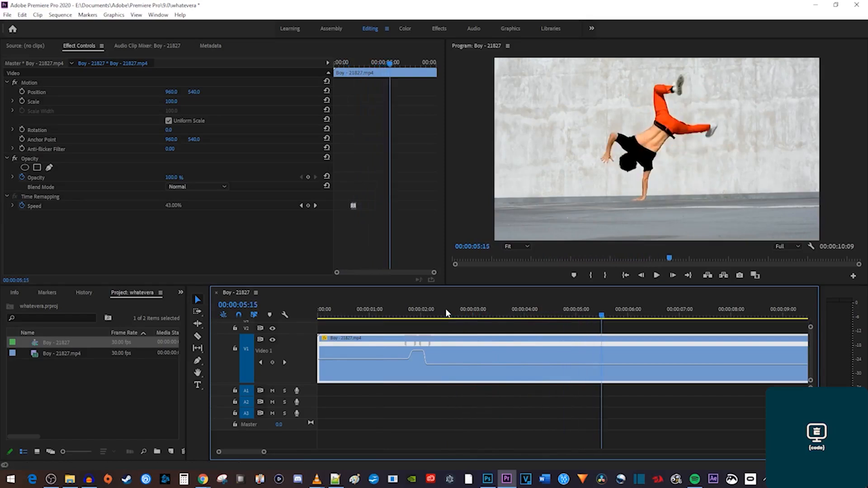
# Set the breakdancer clip's Time Interpolation to Optical Flow.
pyautogui.rightClick(455, 354)
pyautogui.moveTo(482, 358)
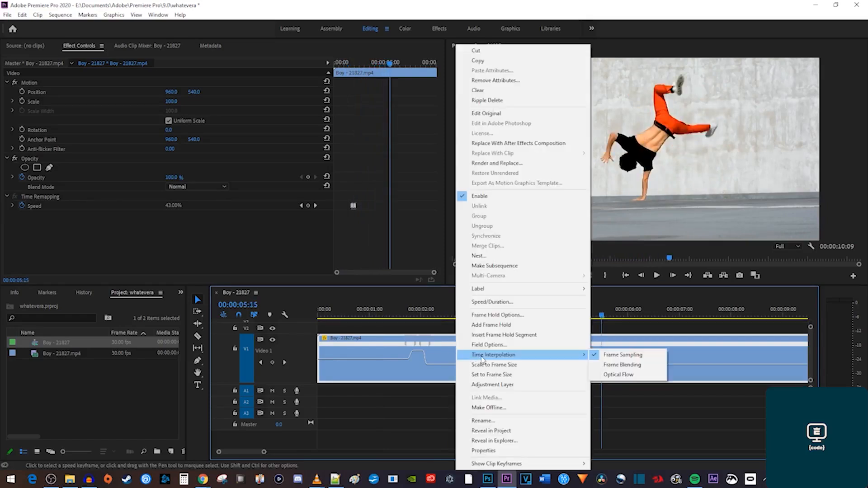
pyautogui.click(627, 378)
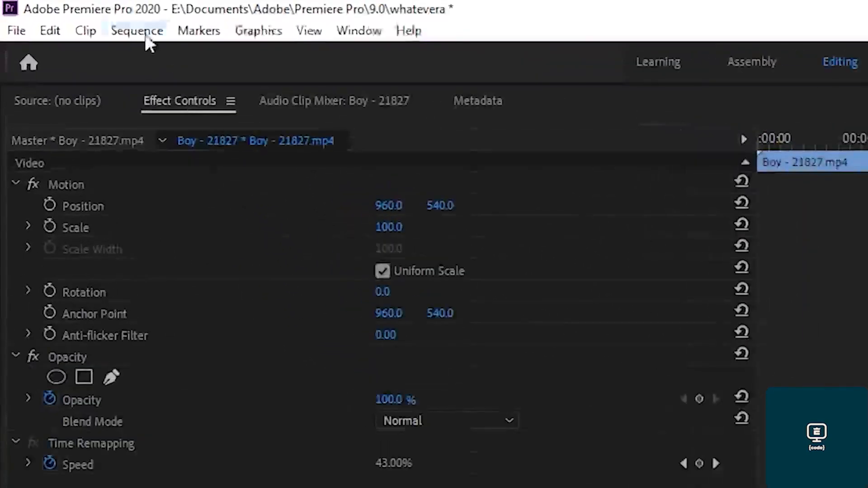
# Render the selection from the Sequence menu and play back the smoothed slow motion.
pyautogui.click(63, 14)
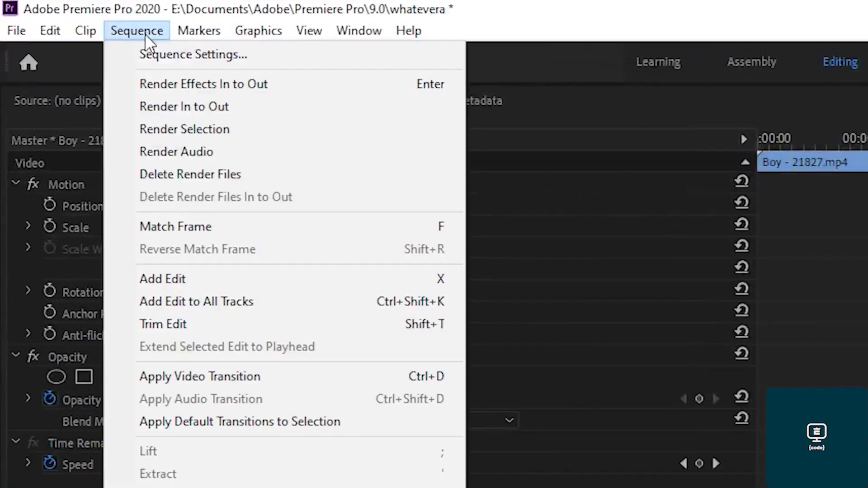
pyautogui.click(188, 128)
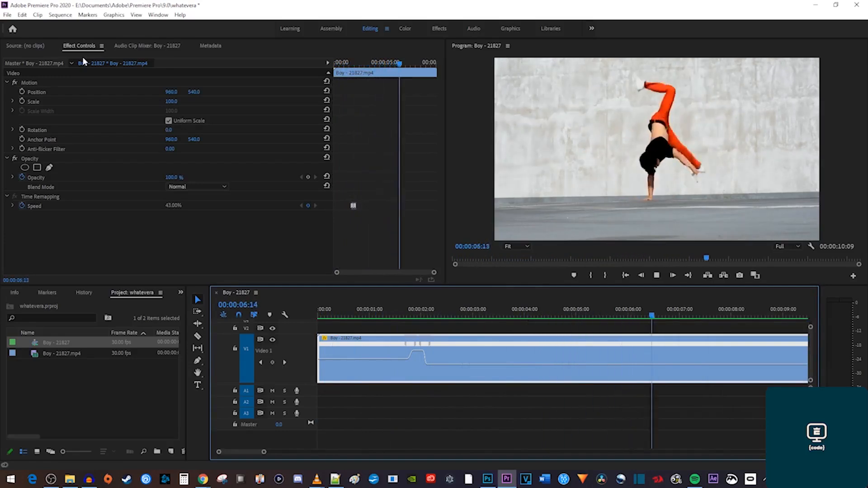
pyautogui.press('space')
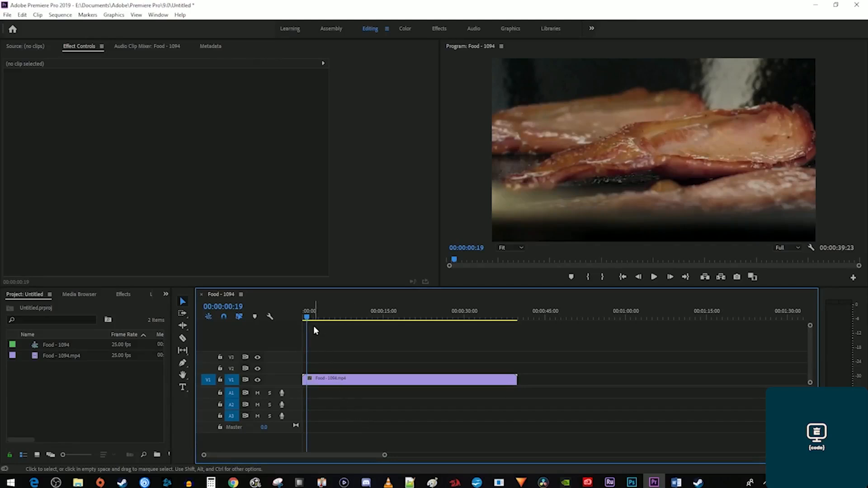
pyautogui.moveTo(314, 318); pyautogui.dragTo(328, 320)
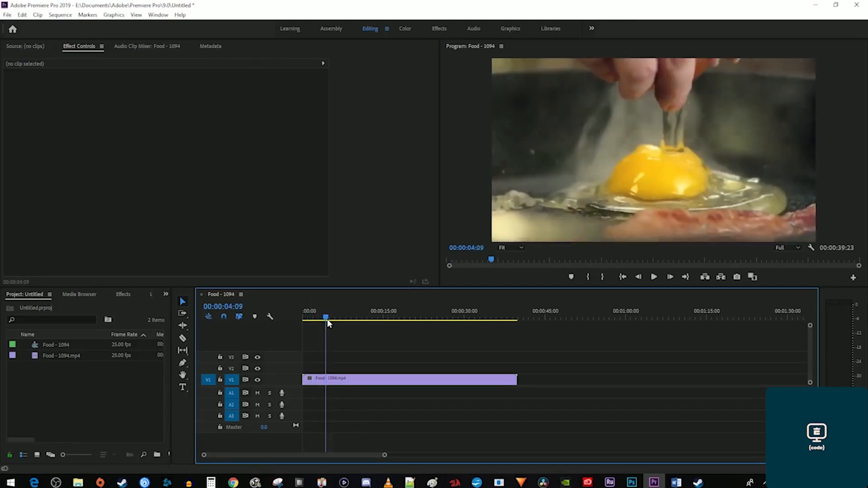
pyautogui.rightClick(355, 381)
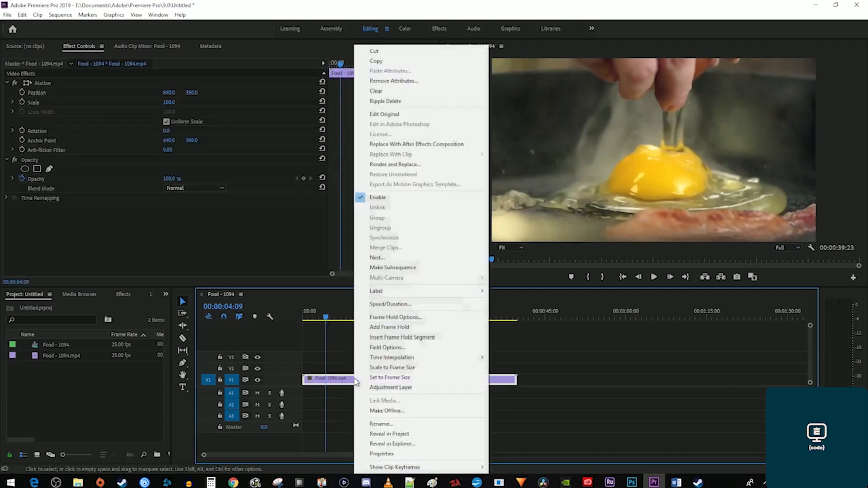
pyautogui.click(416, 338)
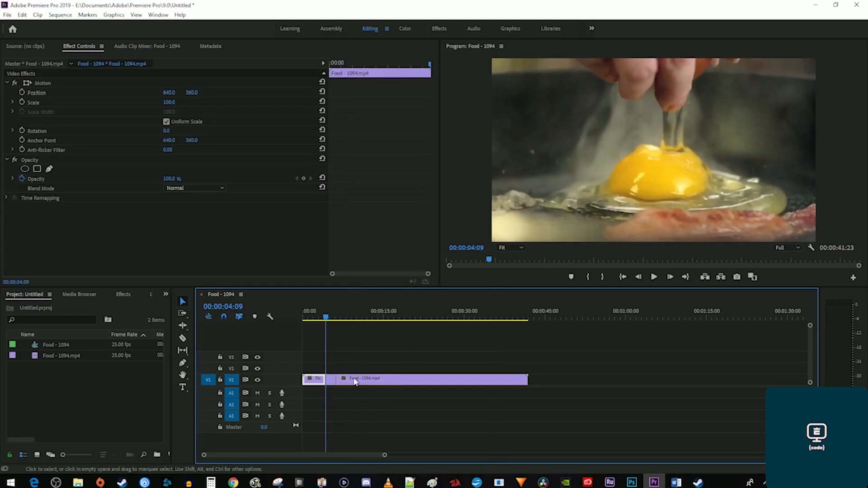
pyautogui.press('space')
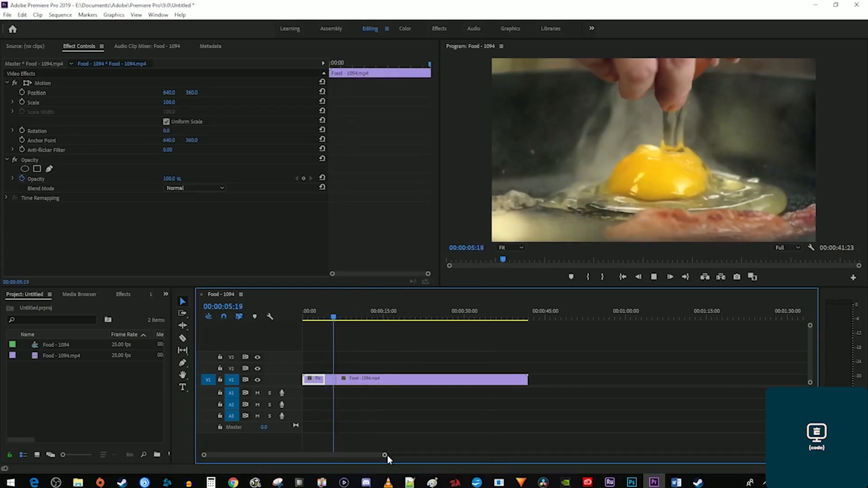
pyautogui.press('space')
pyautogui.moveTo(386, 454); pyautogui.dragTo(331, 455)
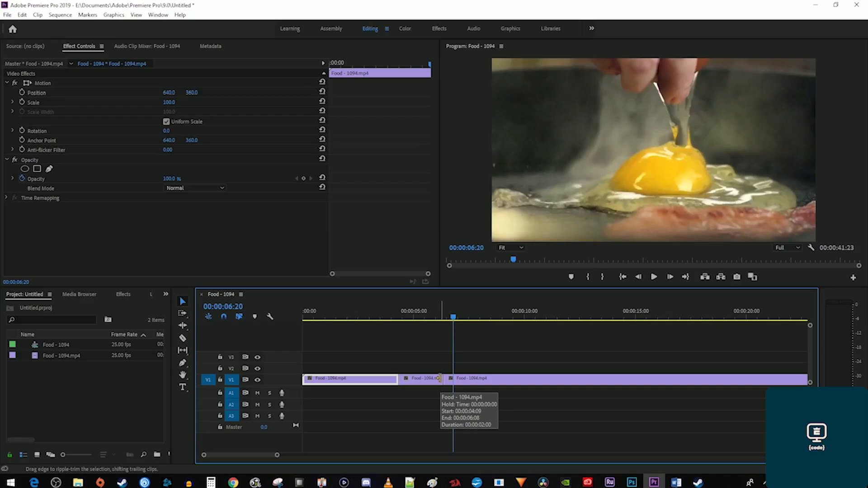
pyautogui.moveTo(440, 378); pyautogui.dragTo(518, 378)
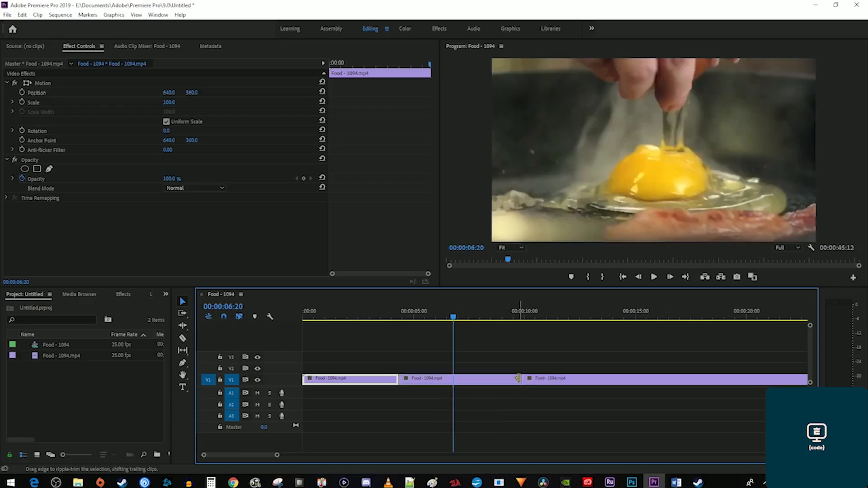
pyautogui.click(380, 311)
pyautogui.press('space')
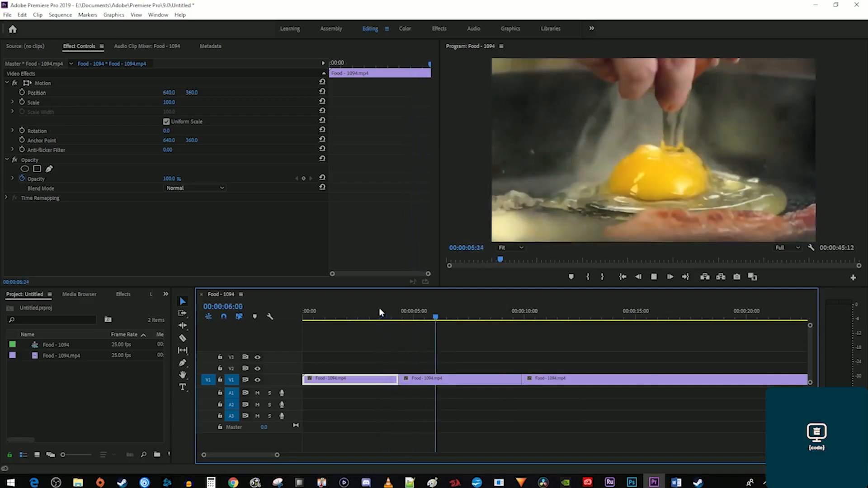
pyautogui.press('space')
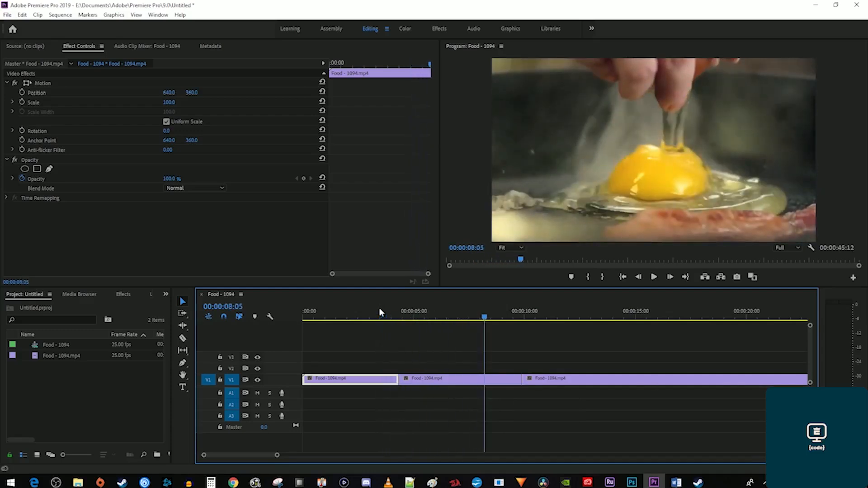
pyautogui.moveTo(557, 383); pyautogui.dragTo(658, 382)
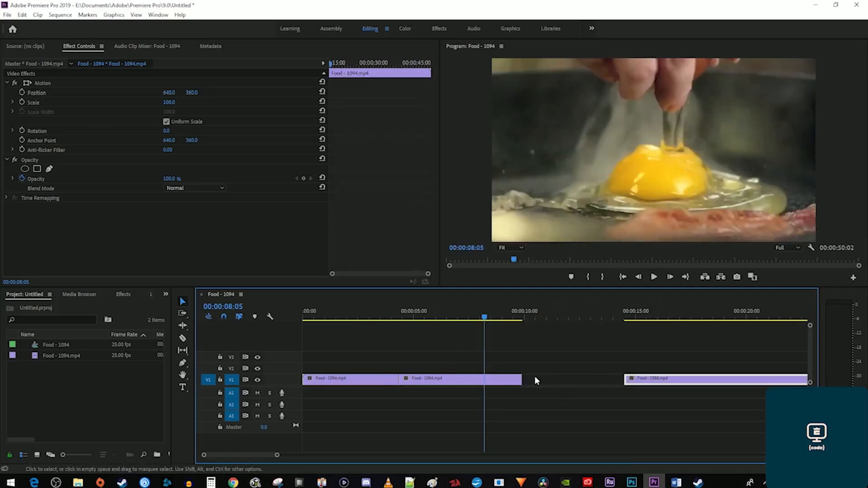
pyautogui.moveTo(523, 379); pyautogui.dragTo(623, 380)
pyautogui.click(602, 312)
pyautogui.press('space')
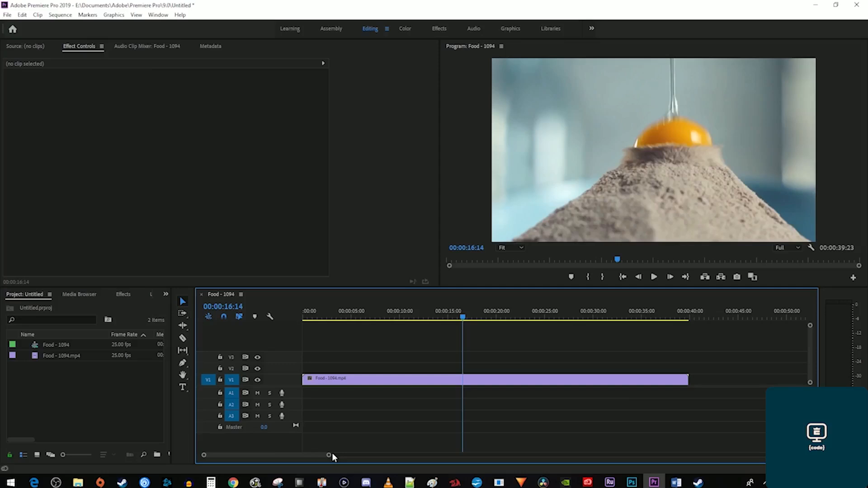
pyautogui.moveTo(474, 322)
pyautogui.mouseDown()
pyautogui.moveTo(467, 318)
pyautogui.moveTo(476, 319)
pyautogui.mouseUp()
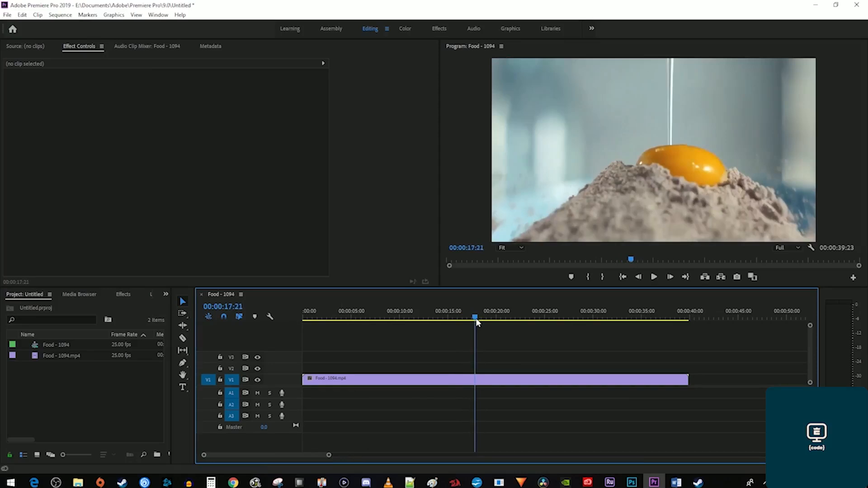
pyautogui.rightClick(503, 381)
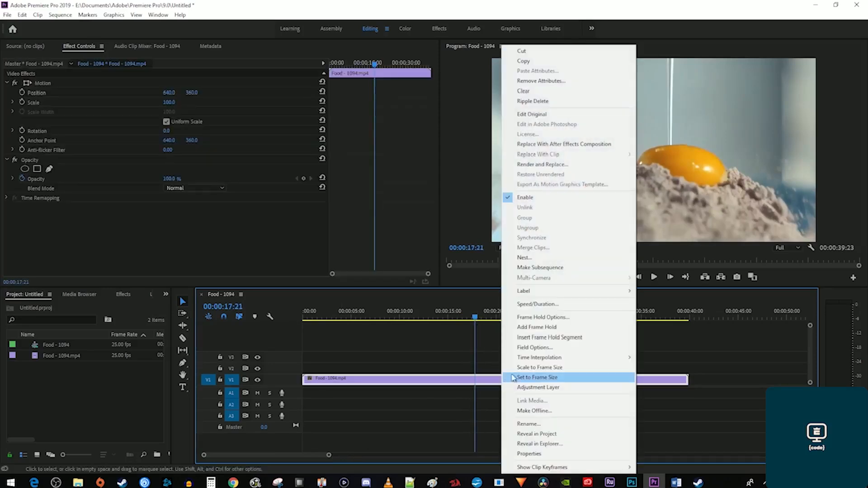
pyautogui.click(538, 329)
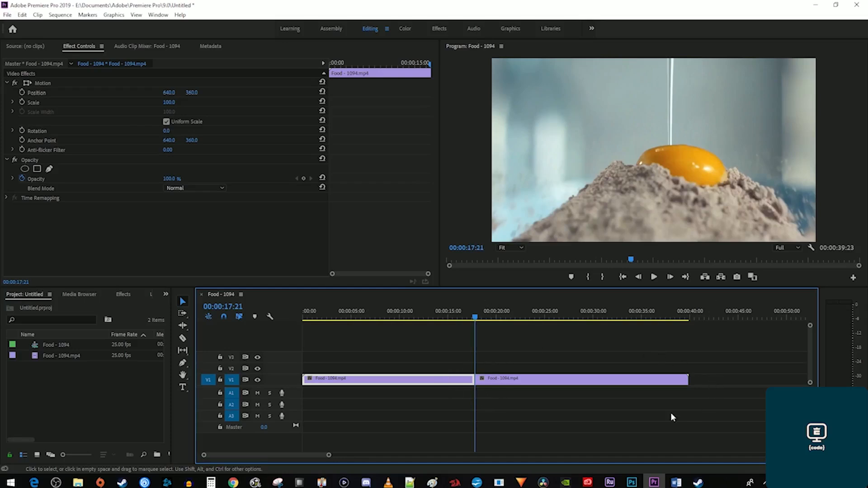
pyautogui.press('space')
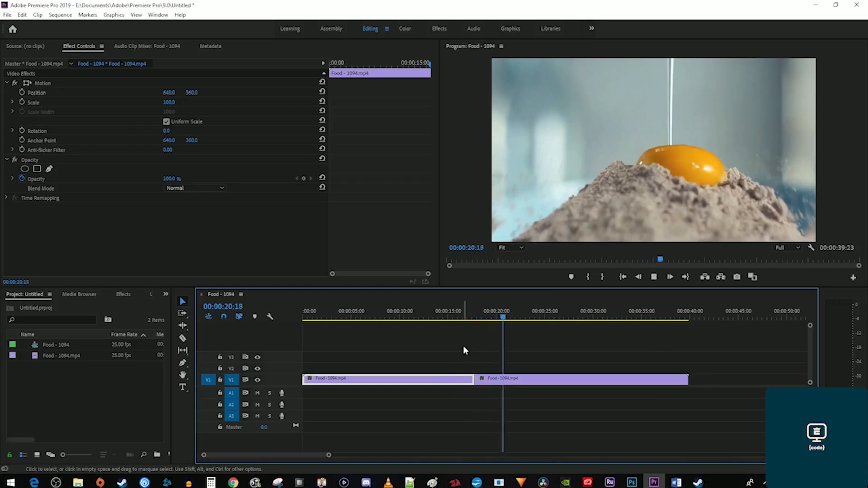
pyautogui.hotkey('ctrl', 'z')
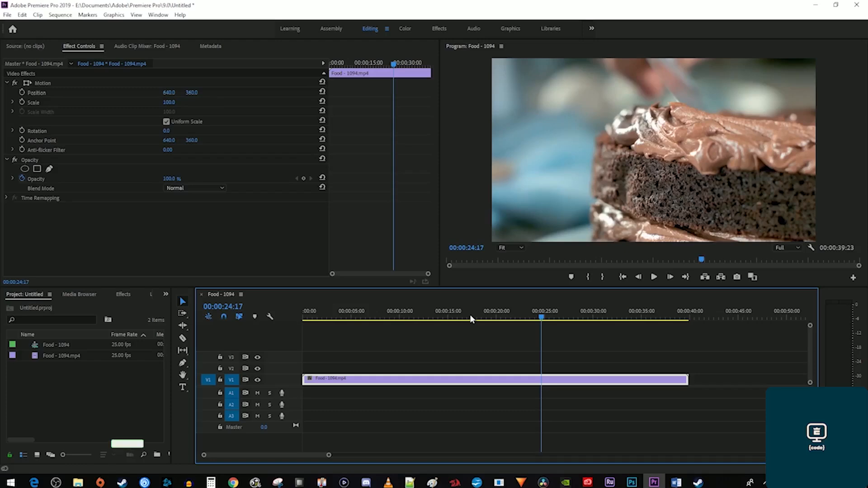
pyautogui.moveTo(552, 319); pyautogui.dragTo(606, 319)
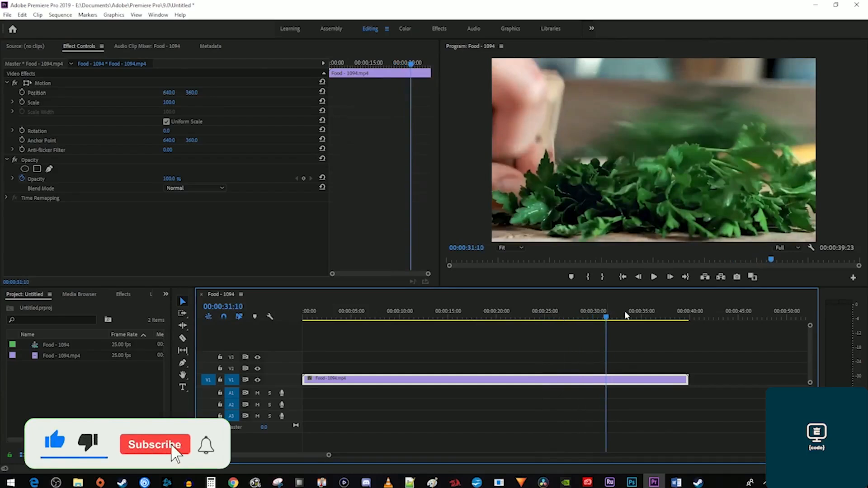
# Export the current frame as Cilantro.jpg in JPEG format and import it into the project.
pyautogui.click(737, 276)
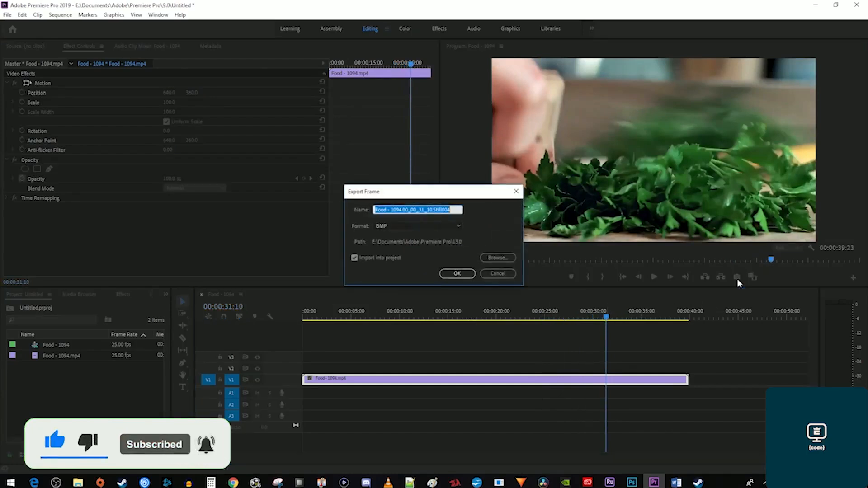
pyautogui.write('Cilantro')
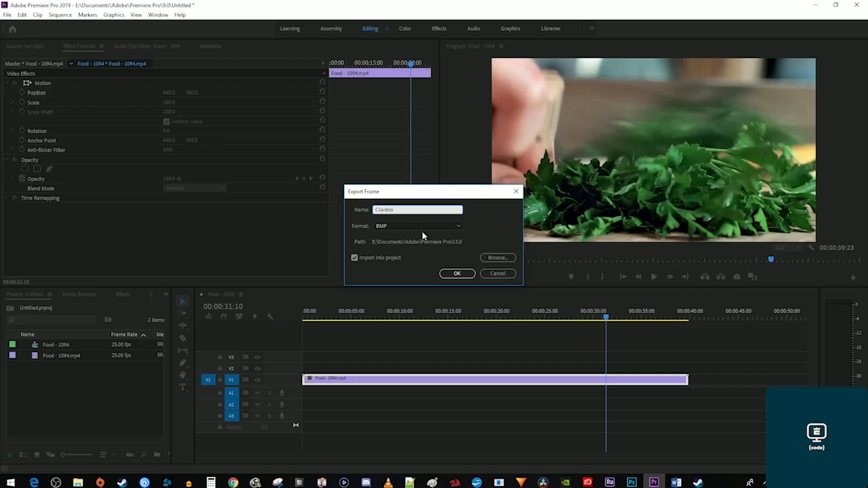
pyautogui.click(416, 224)
pyautogui.click(396, 263)
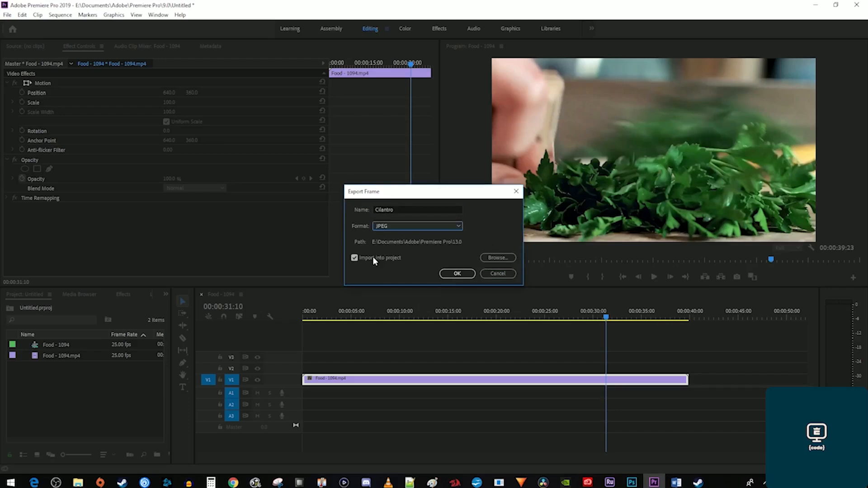
pyautogui.click(454, 273)
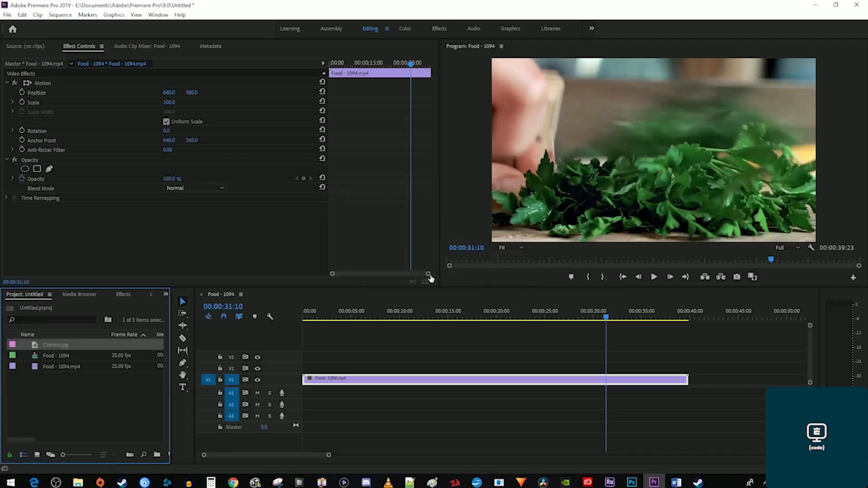
# Place Cilantro.jpg on V2, cut V1 at 31:10, and shift the remainder five seconds later.
pyautogui.moveTo(53, 342); pyautogui.dragTo(604, 367)
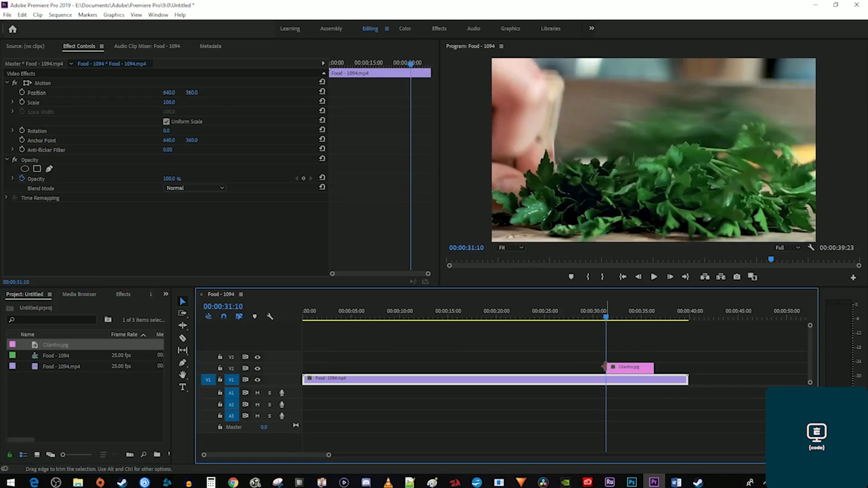
pyautogui.press('c')
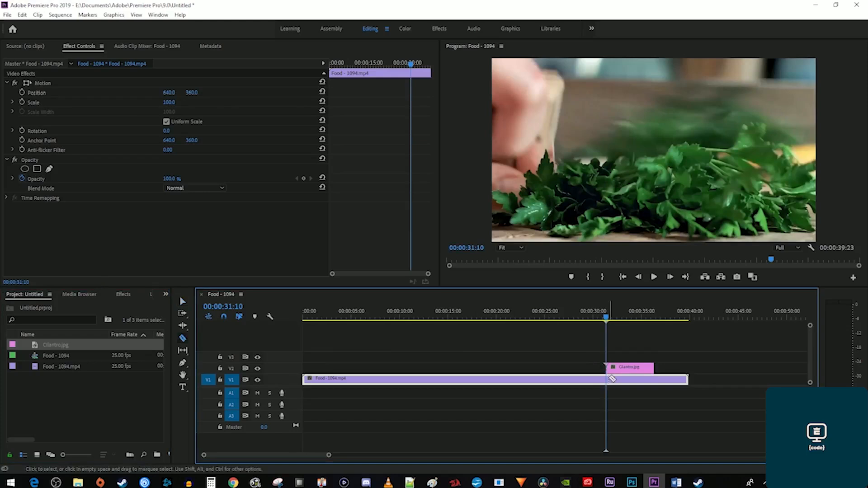
pyautogui.click(607, 380)
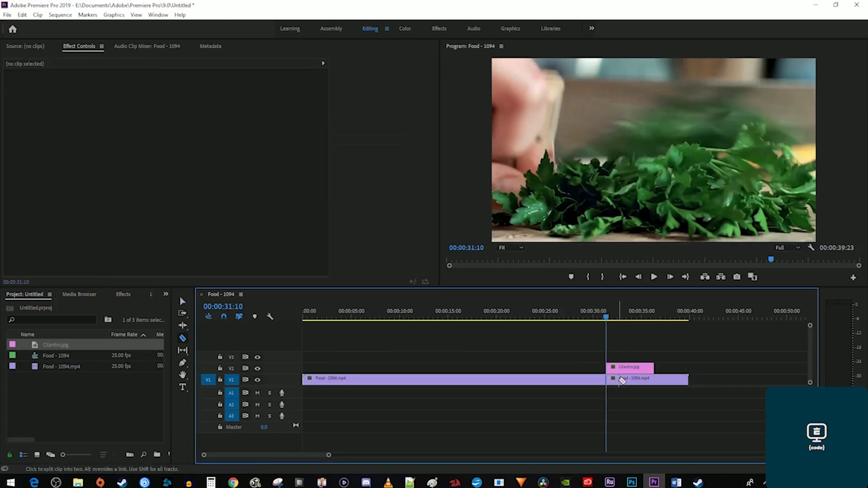
pyautogui.press('v')
pyautogui.moveTo(622, 382); pyautogui.dragTo(665, 385)
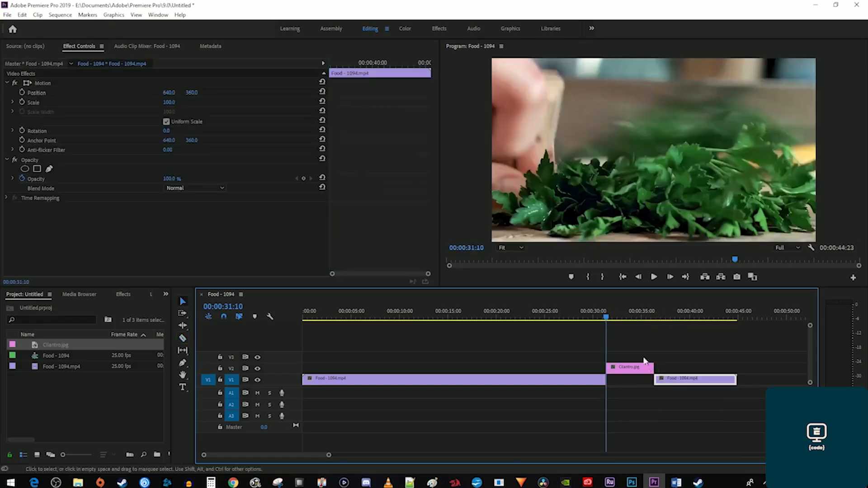
pyautogui.moveTo(603, 310); pyautogui.dragTo(597, 308)
pyautogui.press('space')
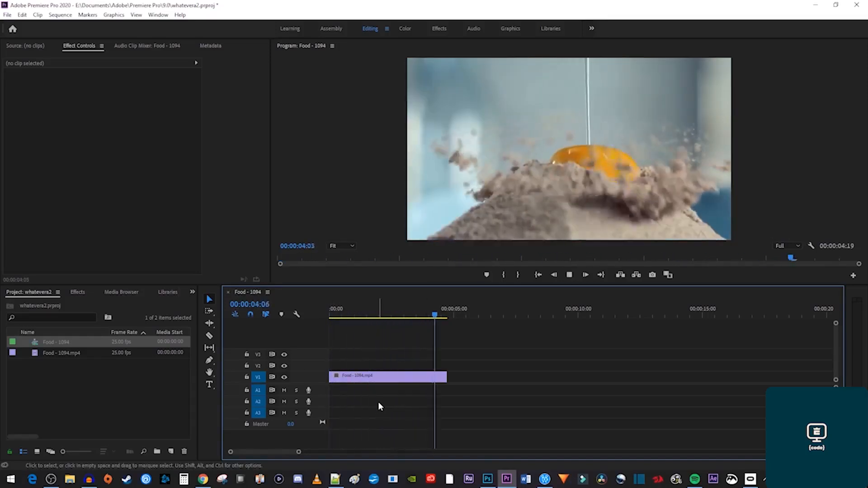
# Reverse the Food - 1094 clip to -100% speed, preview it, and reopen Speed/Duration with Ctrl+R.
pyautogui.press('Home')
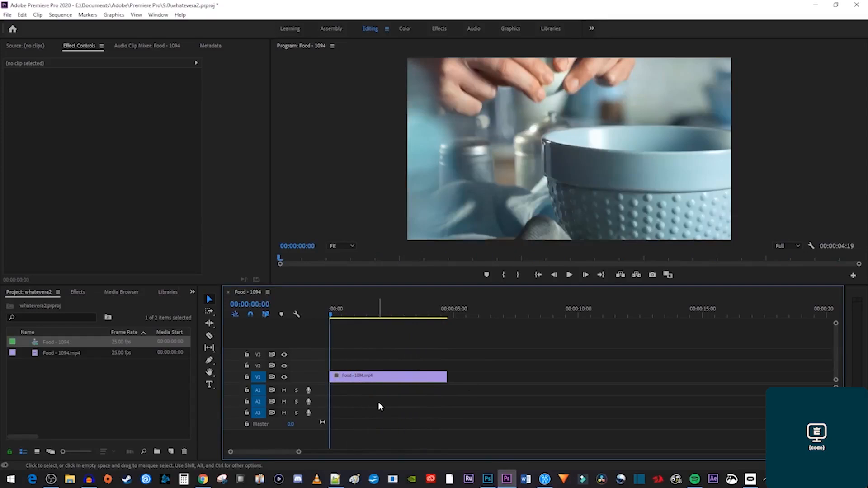
pyautogui.rightClick(392, 378)
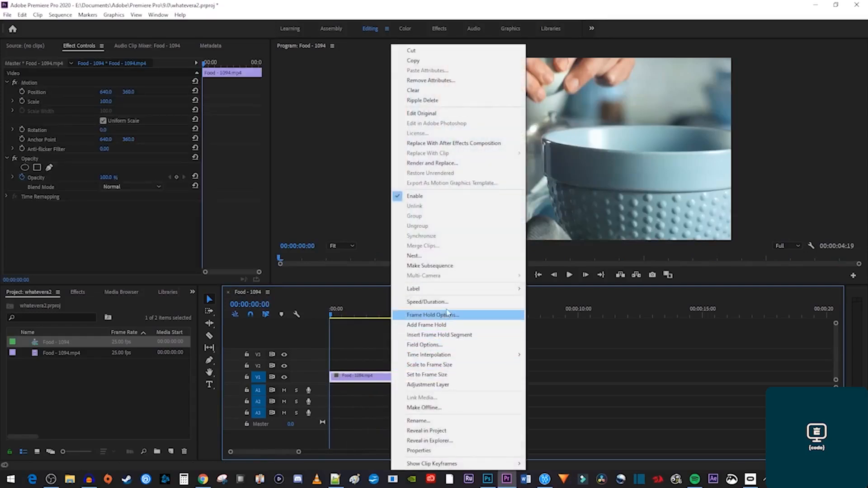
pyautogui.click(449, 303)
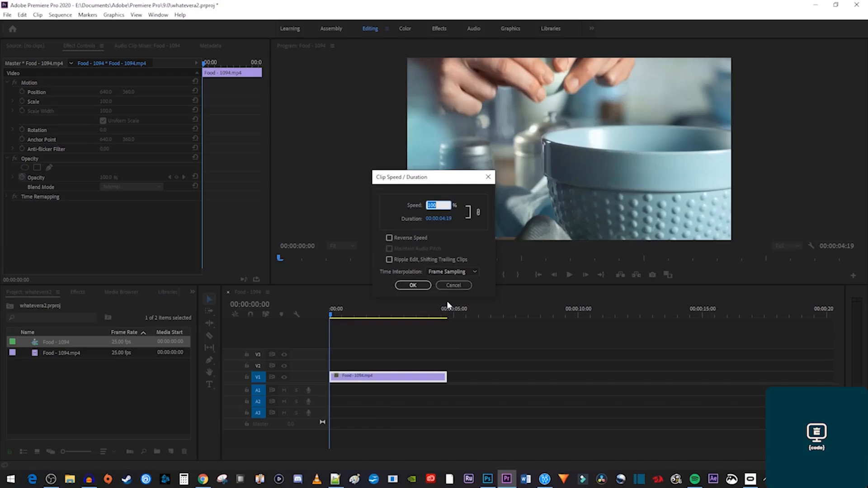
pyautogui.click(396, 237)
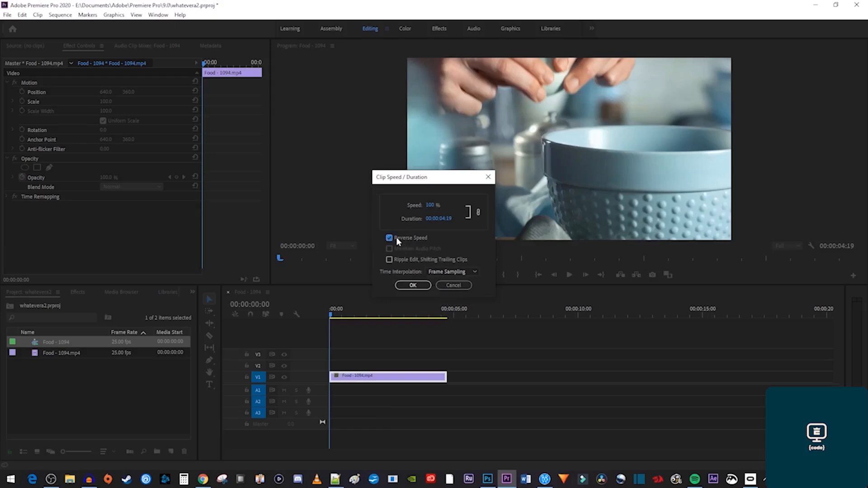
pyautogui.click(409, 284)
pyautogui.press('space')
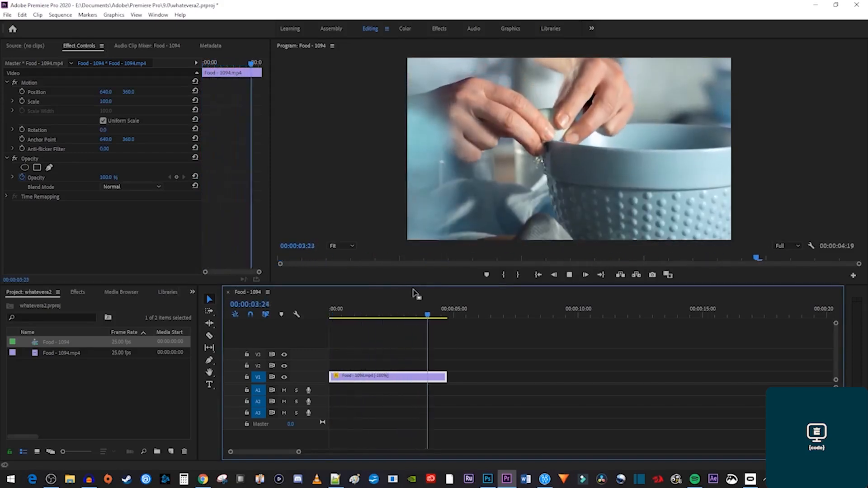
pyautogui.press('Home')
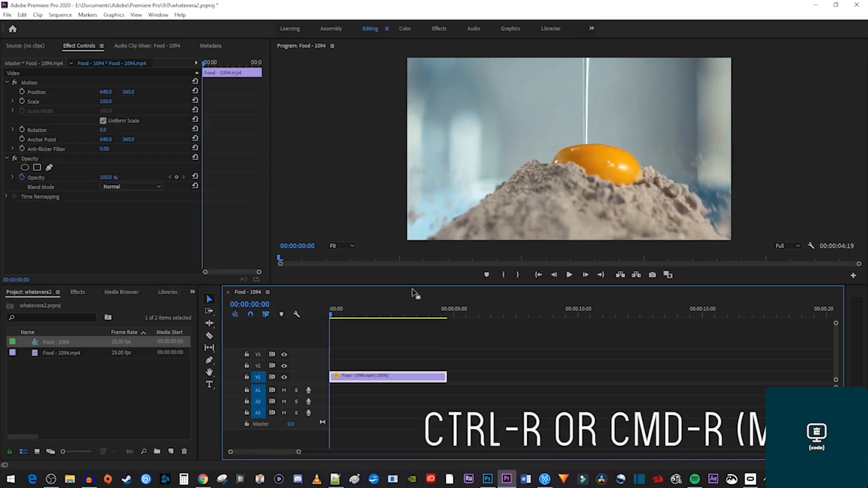
pyautogui.hotkey('ctrl', 'r')
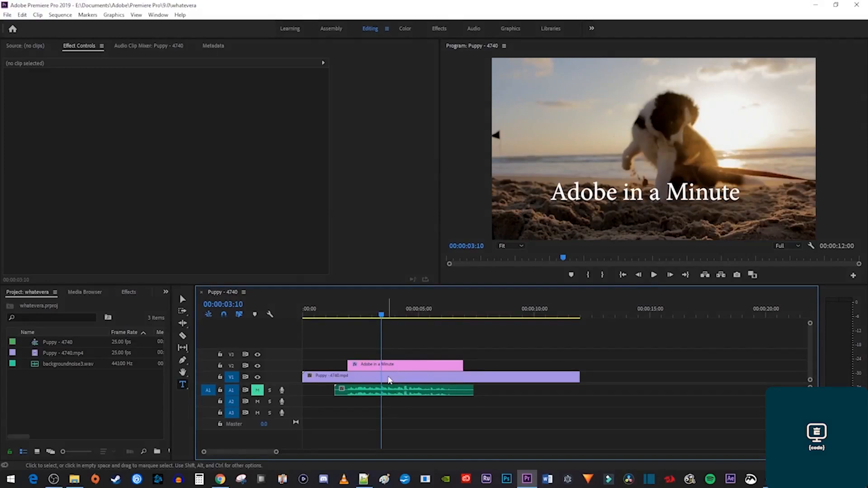
pyautogui.rightClick(389, 377)
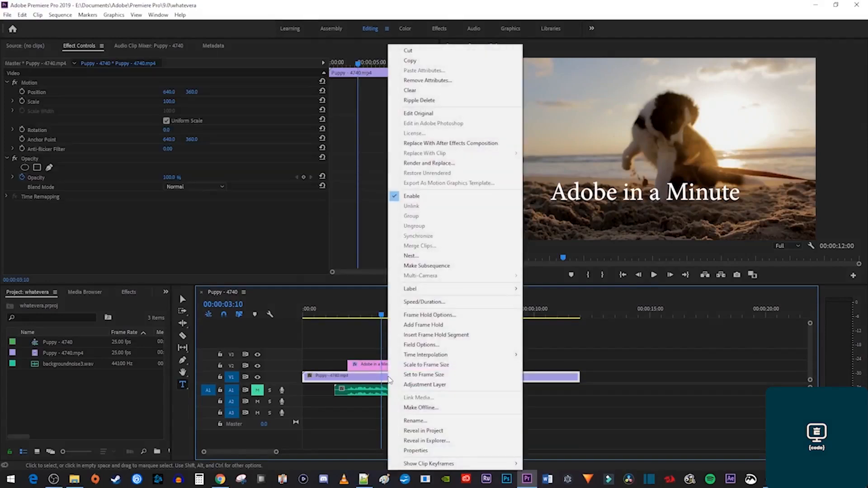
pyautogui.click(428, 335)
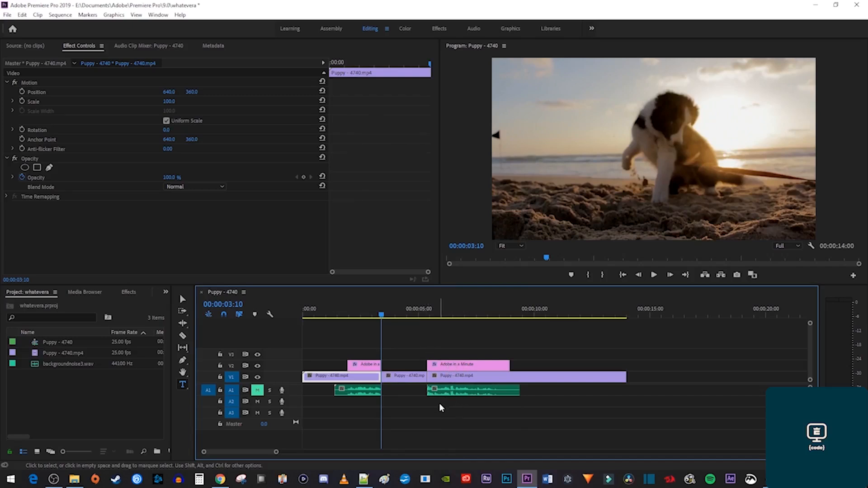
pyautogui.moveTo(451, 368); pyautogui.dragTo(406, 369)
pyautogui.moveTo(443, 392); pyautogui.dragTo(398, 391)
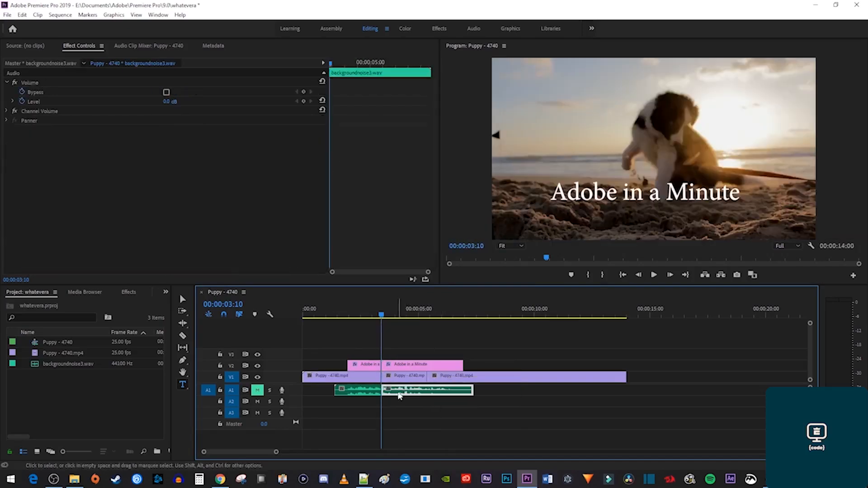
pyautogui.click(395, 315)
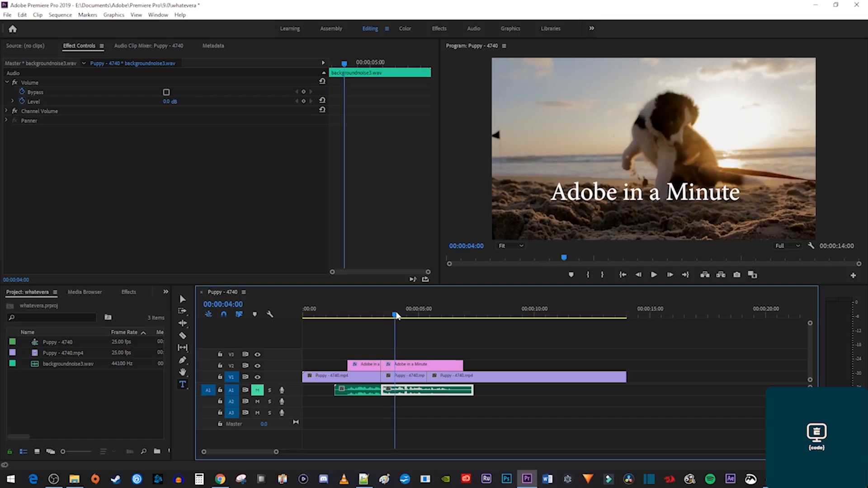
pyautogui.hotkey('ctrl', 'z')
pyautogui.hotkey('ctrl', 'z')
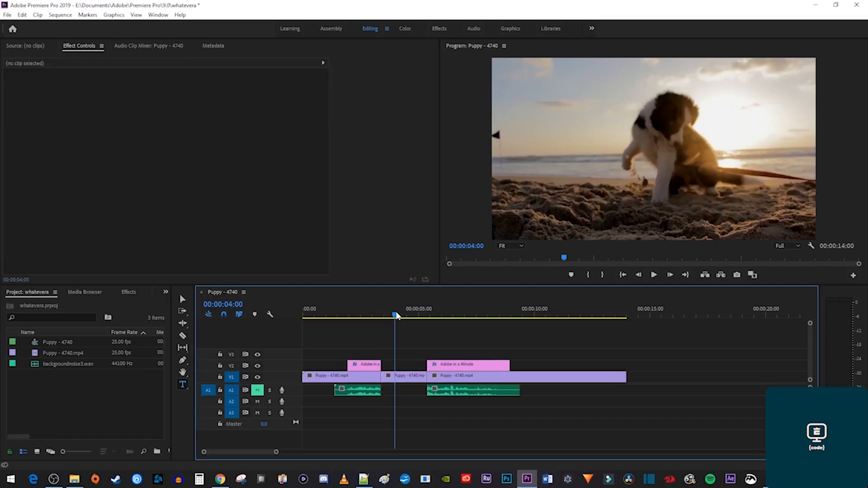
pyautogui.hotkey('ctrl', 'z')
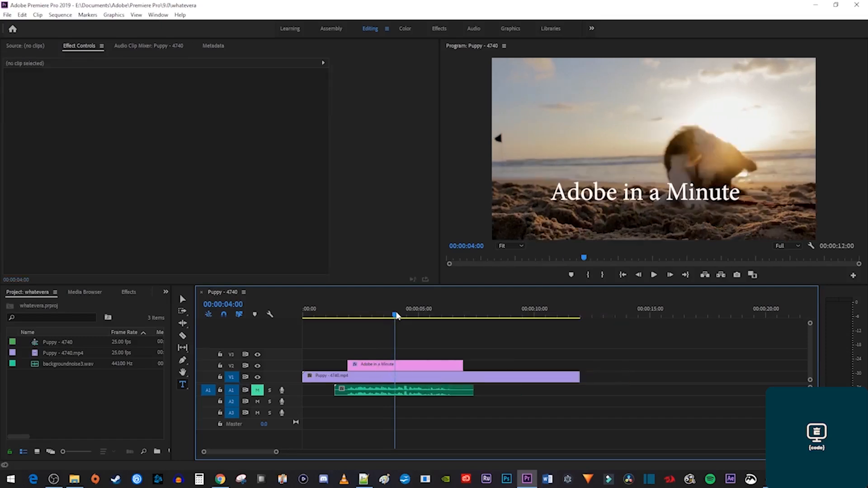
# With V2 and A1 locked, insert a frame hold segment into the puppy clip at 00:00:04:00.
pyautogui.click(220, 366)
pyautogui.click(220, 390)
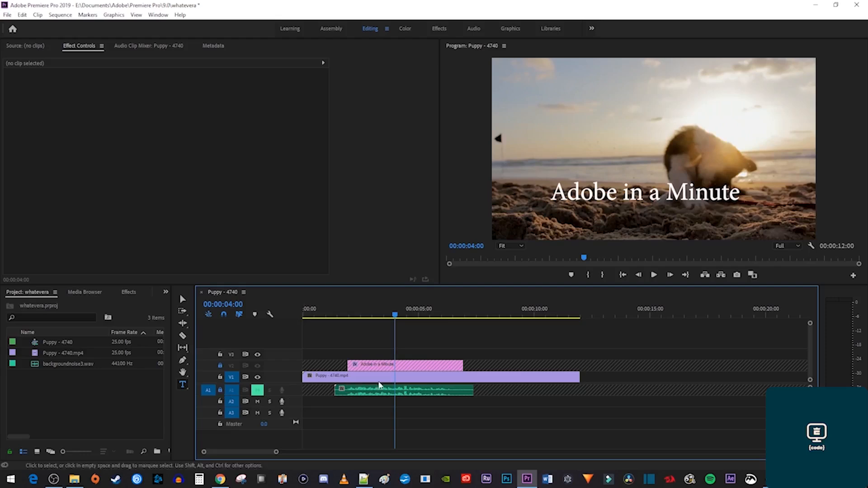
pyautogui.rightClick(402, 380)
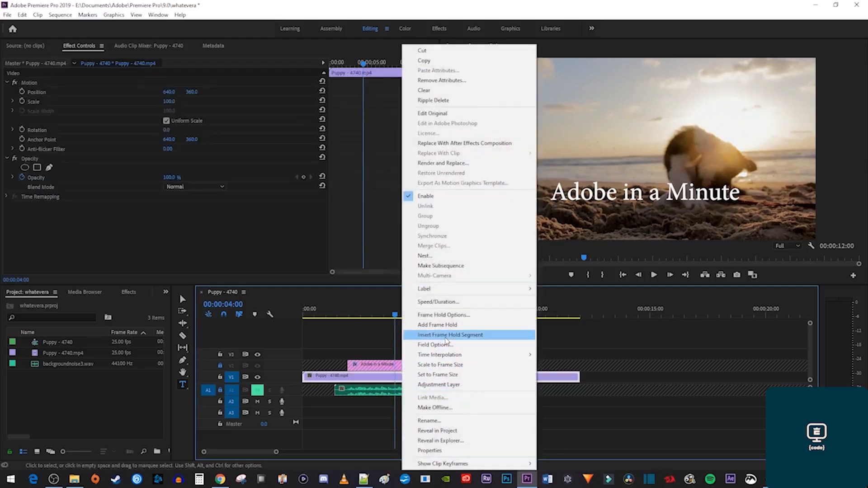
pyautogui.click(445, 336)
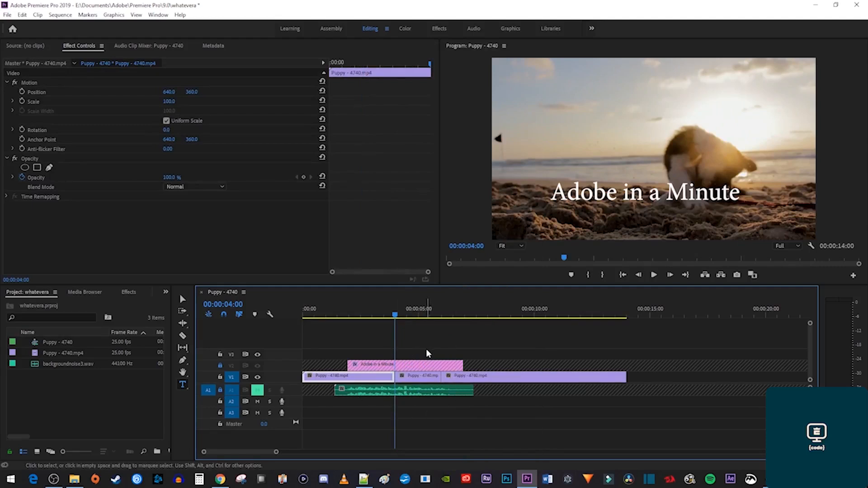
# Unlock the V2 title and A1 audio tracks and play back the hold.
pyautogui.click(220, 365)
pyautogui.click(220, 389)
pyautogui.press('space')
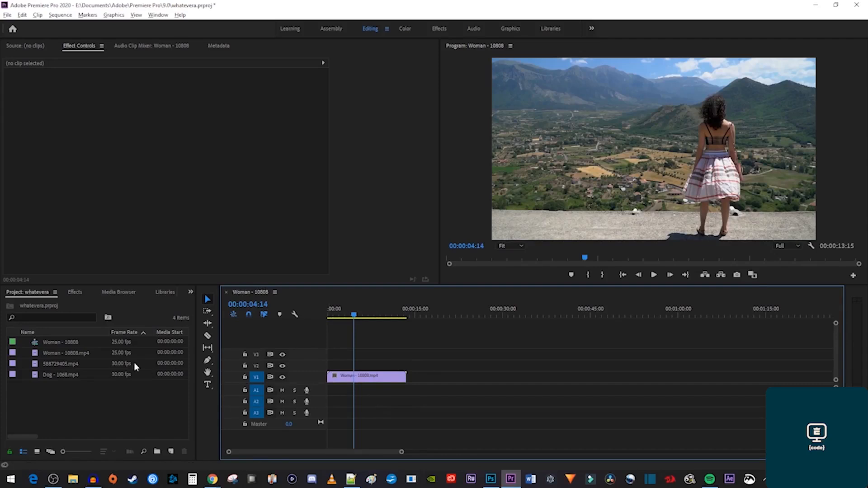
# Change the Woman - 10808 sequence frame size to 1080 × 1080, accepting deletion of previews.
pyautogui.rightClick(60, 345)
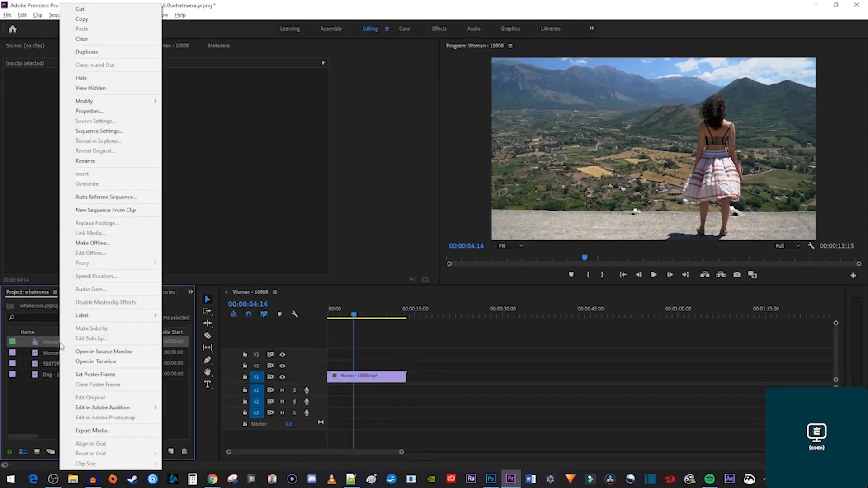
pyautogui.click(131, 132)
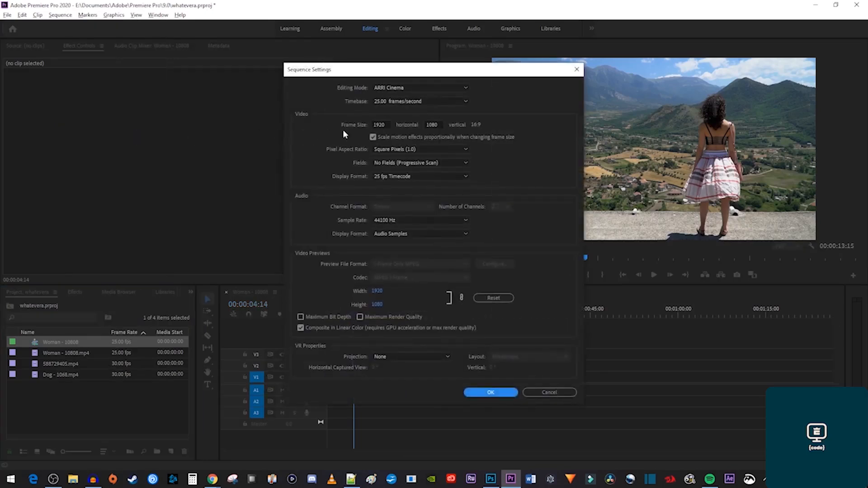
pyautogui.moveTo(387, 125); pyautogui.dragTo(346, 123)
pyautogui.write('100')
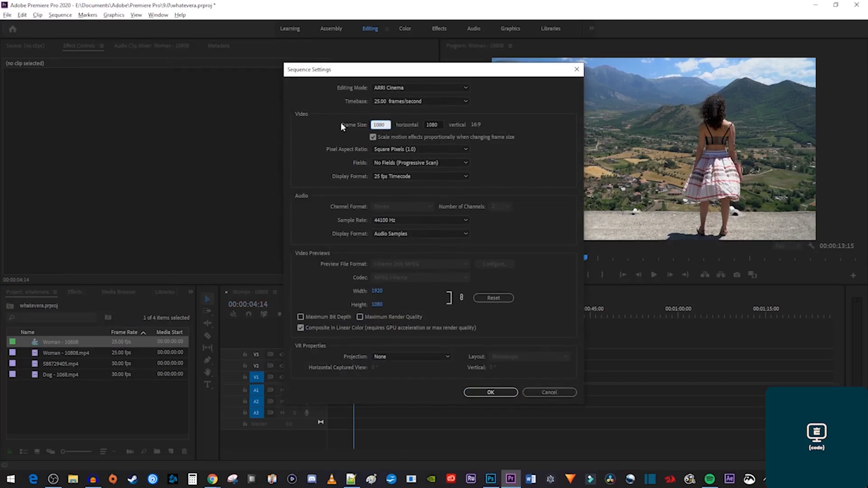
pyautogui.click(482, 391)
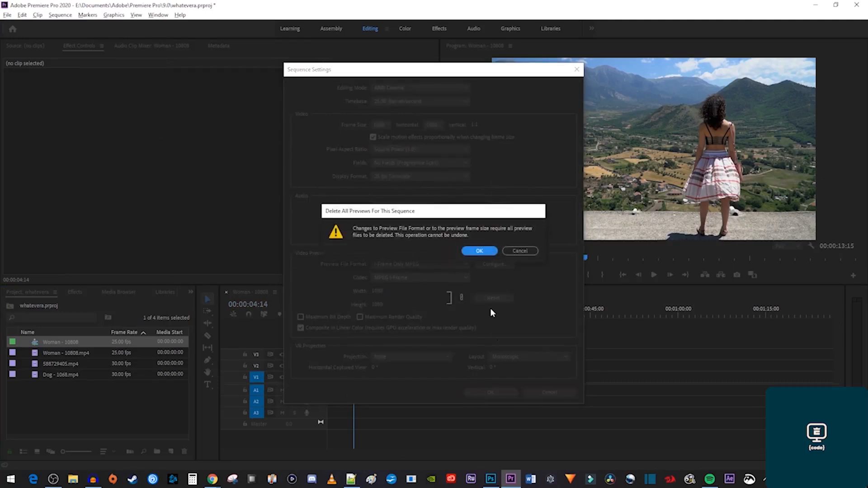
pyautogui.click(479, 253)
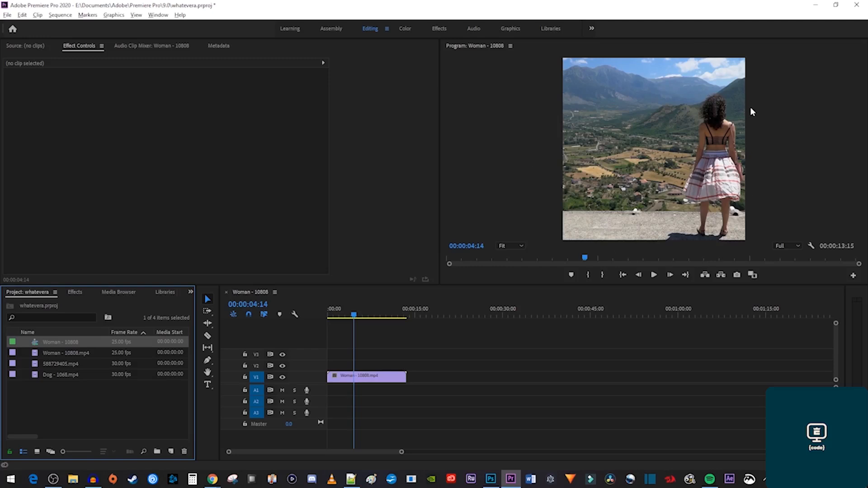
# Apply Auto Reframe to the woman clip on V1, then check the yoga and dog clips' framing.
pyautogui.click(76, 292)
pyautogui.click(68, 305)
pyautogui.write('auto reframe')
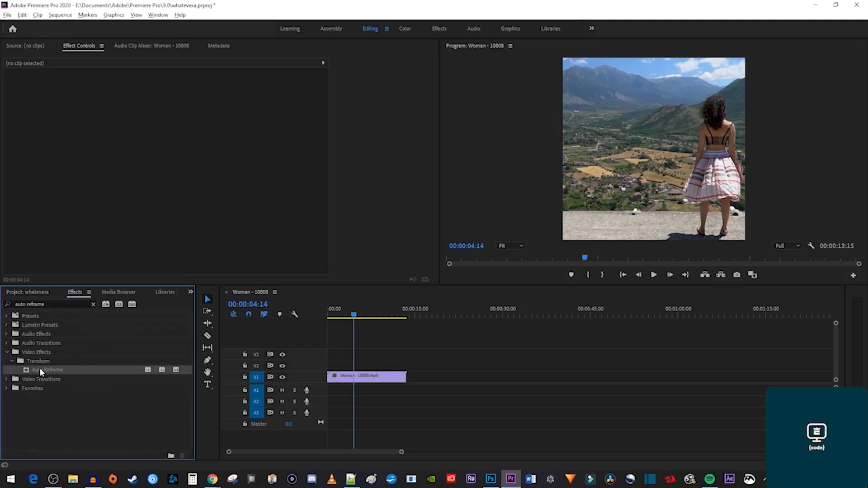
pyautogui.moveTo(39, 368); pyautogui.dragTo(358, 376)
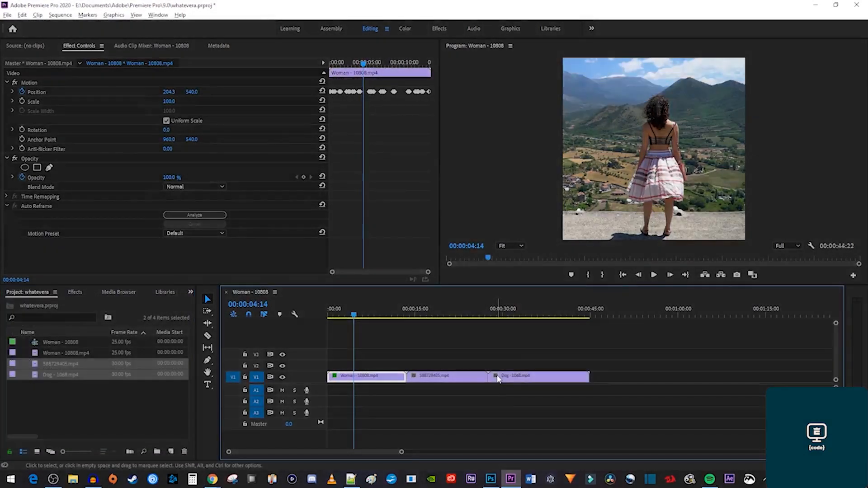
pyautogui.click(438, 310)
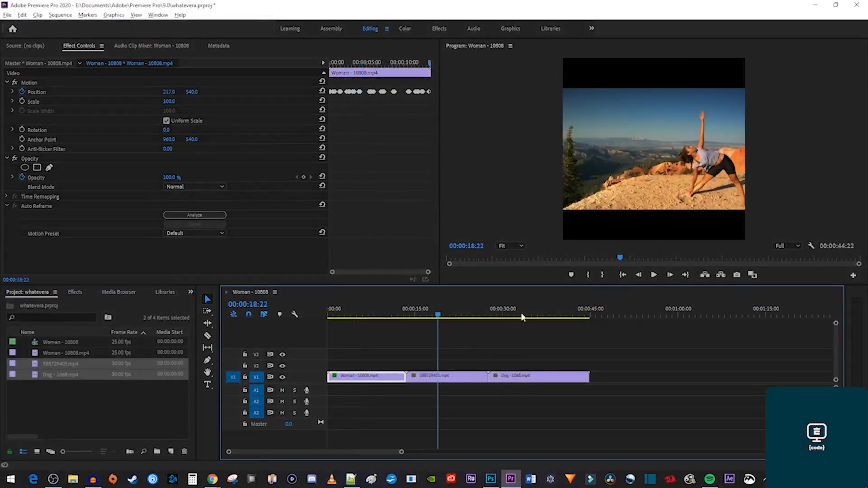
pyautogui.click(540, 313)
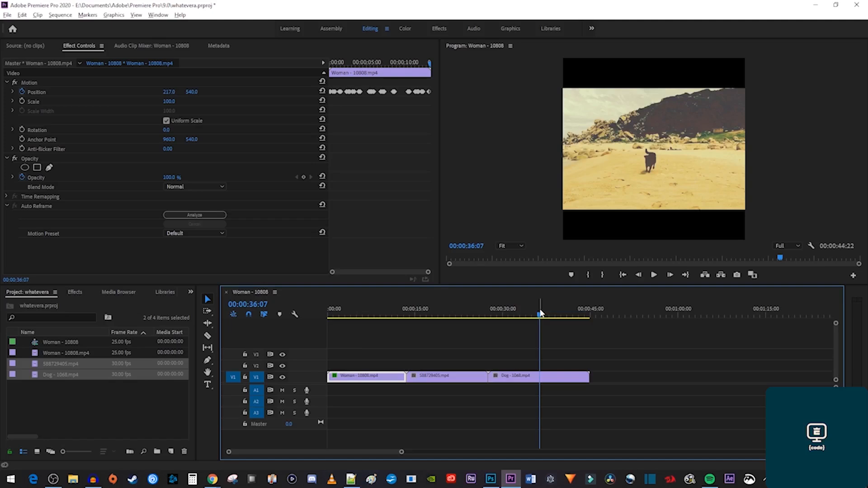
# Create a Square 1:1 auto-reframed sequence from Woman - 10808 and check its yoga and dog clips.
pyautogui.rightClick(59, 341)
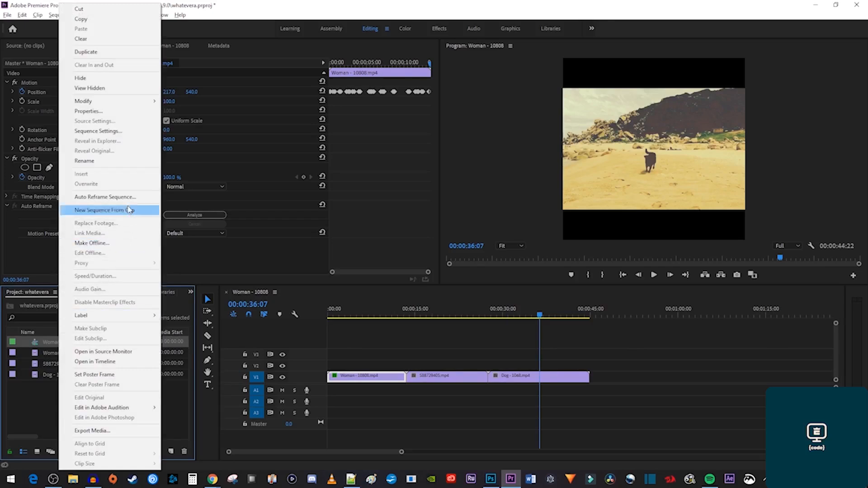
pyautogui.click(130, 197)
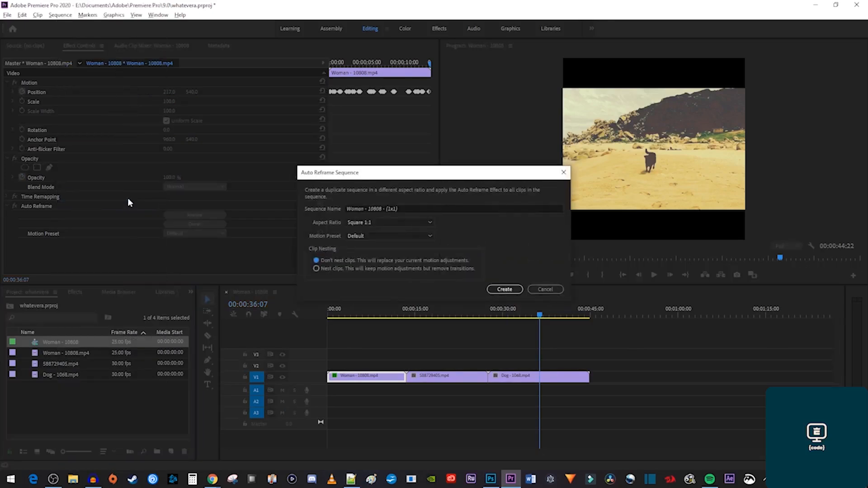
pyautogui.click(374, 223)
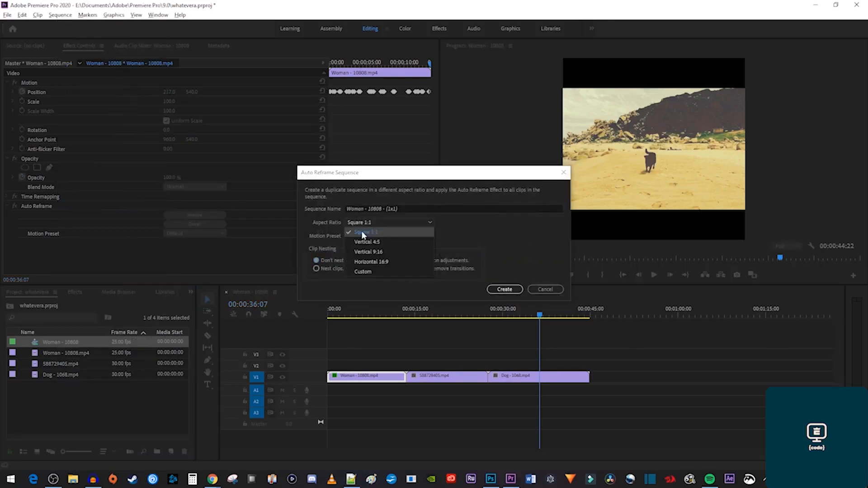
pyautogui.click(368, 231)
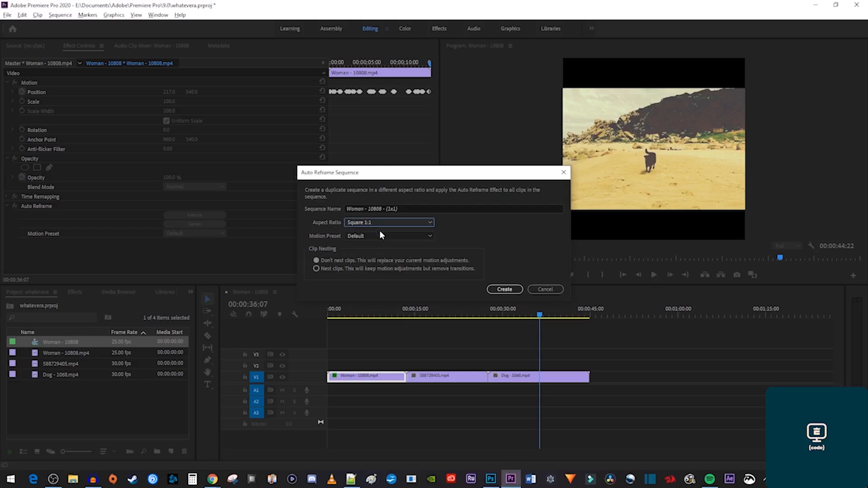
pyautogui.click(496, 289)
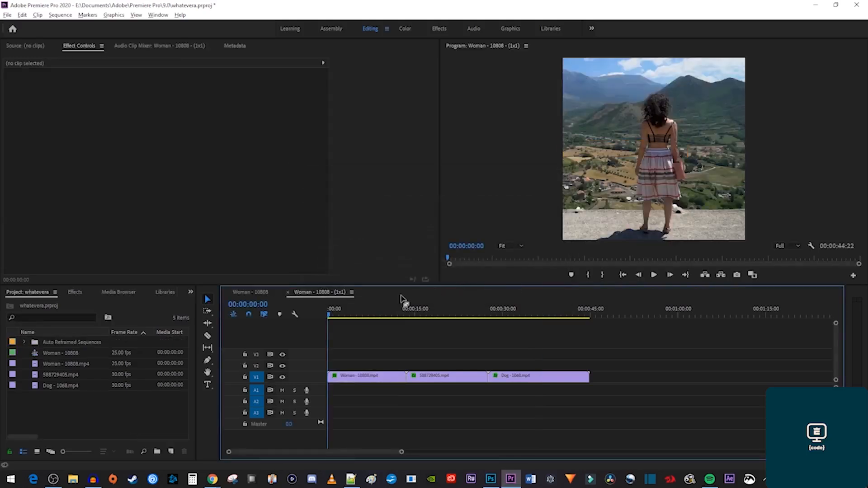
pyautogui.click(436, 313)
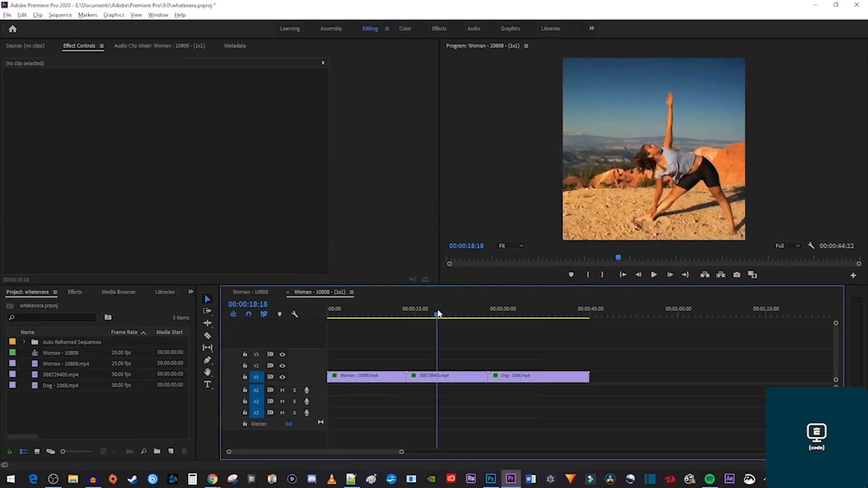
pyautogui.click(523, 314)
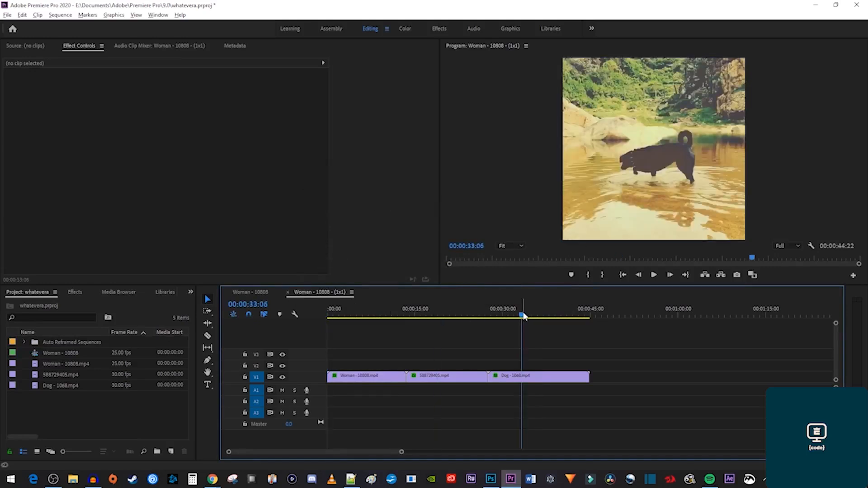
# Undo the reframed sequence and added clips, back to the single 00:00:13:15 woman clip.
pyautogui.hotkey('ctrl', 'z')
pyautogui.hotkey('ctrl', 'z')
pyautogui.hotkey('ctrl', 'z')
pyautogui.click(384, 310)
pyautogui.hotkey('ctrl', 'z')
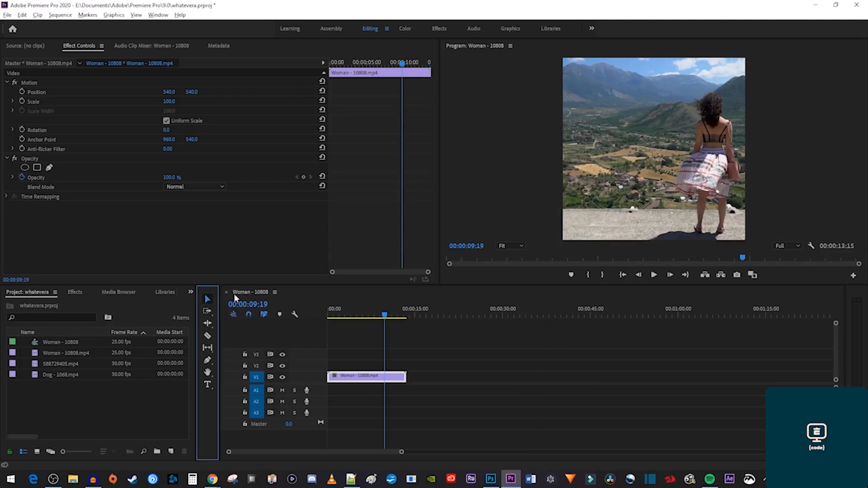
# Try sliding the woman clip left, then undo it back to position 960, 540.
pyautogui.click(657, 189)
pyautogui.moveTo(656, 188); pyautogui.dragTo(601, 187)
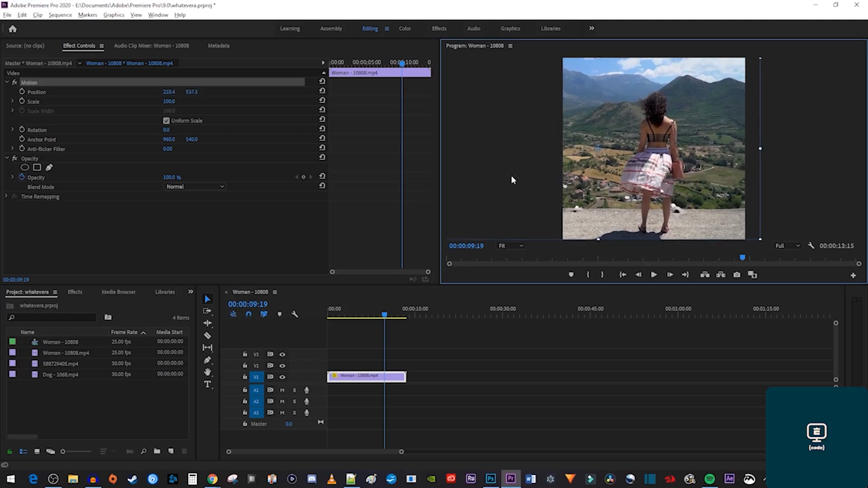
pyautogui.moveTo(168, 91)
pyautogui.mouseDown()
pyautogui.moveTo(276, 92)
pyautogui.moveTo(163, 92)
pyautogui.mouseUp()
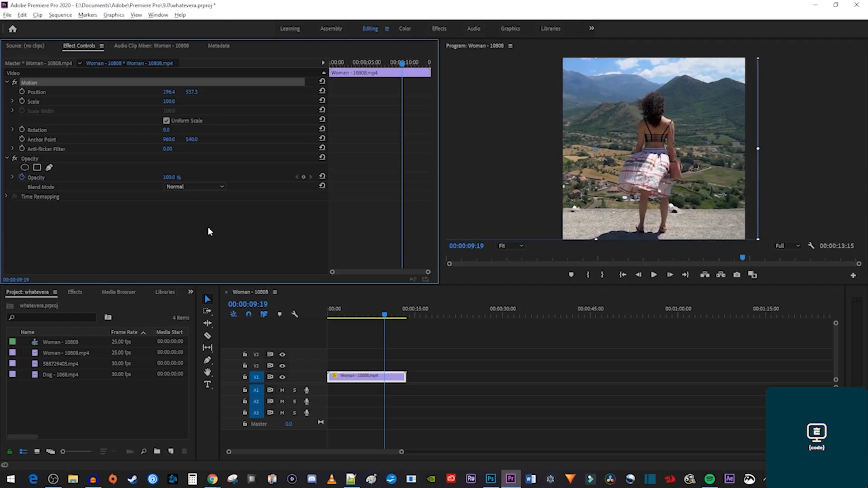
pyautogui.hotkey('ctrl', 'z')
pyautogui.hotkey('ctrl', 'z')
pyautogui.hotkey('ctrl', 'z')
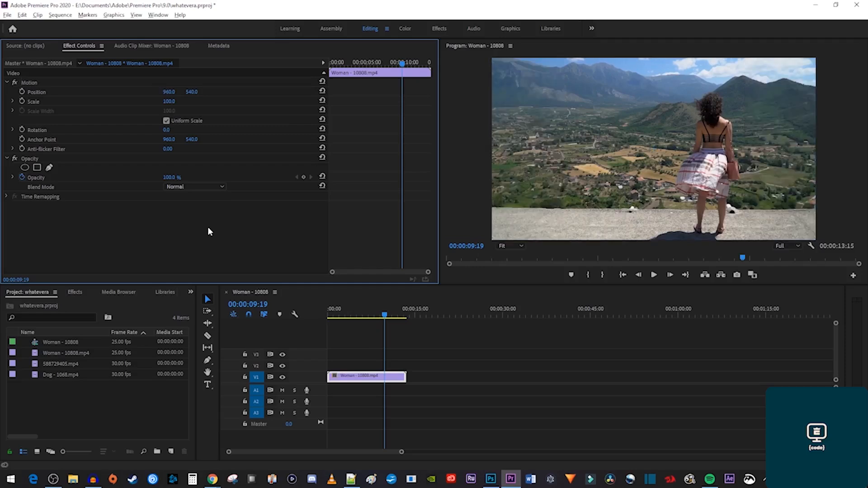
pyautogui.click(321, 294)
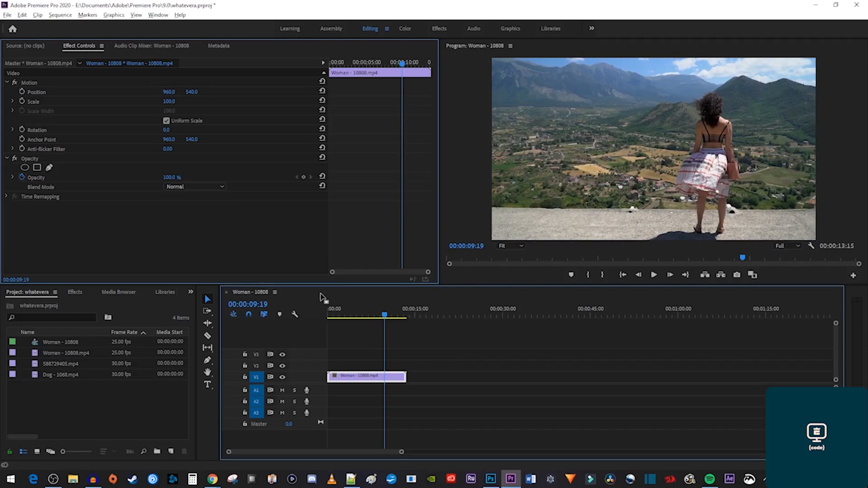
# In Export Settings, crop the source to Left 853, Top 127, Right 223 around the woman.
pyautogui.hotkey('ctrl', 'm')
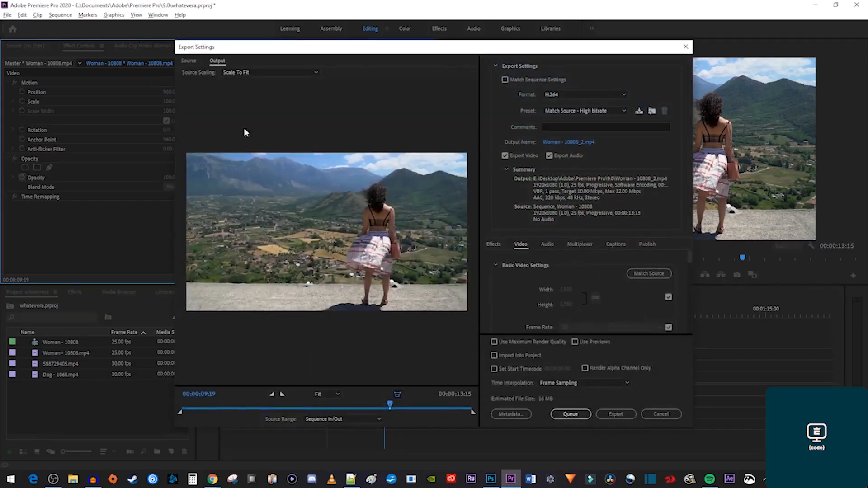
pyautogui.click(189, 61)
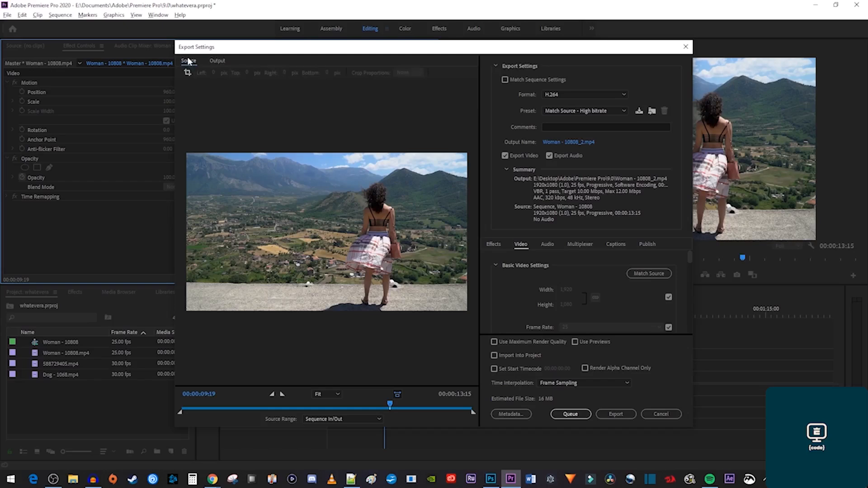
pyautogui.click(188, 74)
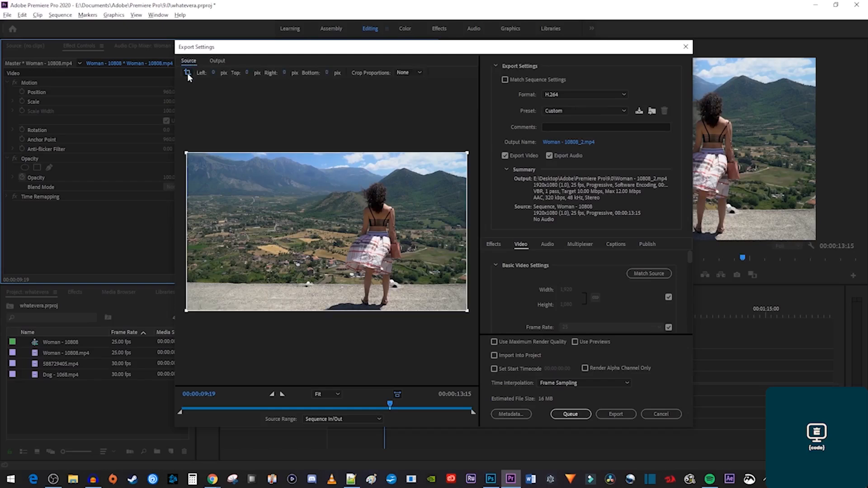
pyautogui.moveTo(186, 153); pyautogui.dragTo(310, 172)
pyautogui.moveTo(468, 173); pyautogui.dragTo(434, 172)
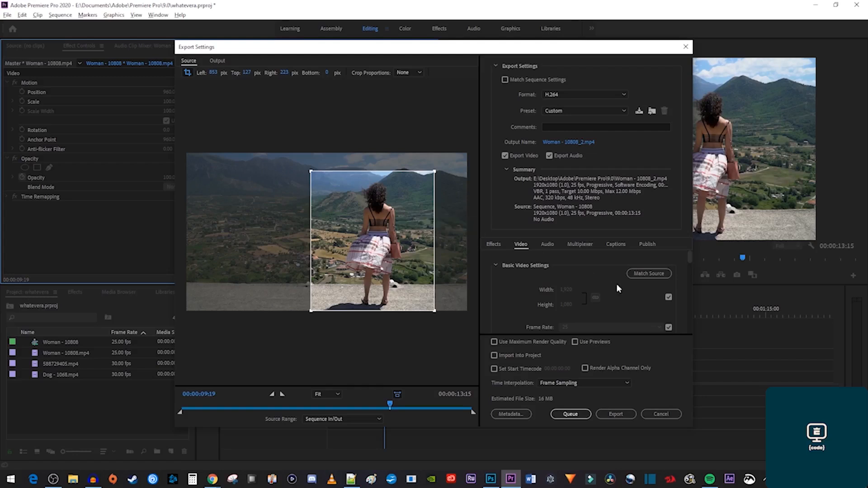
# Set an unlinked output size of 844 × 952 and export Woman - 10808_2.mp4.
pyautogui.click(668, 298)
pyautogui.click(596, 297)
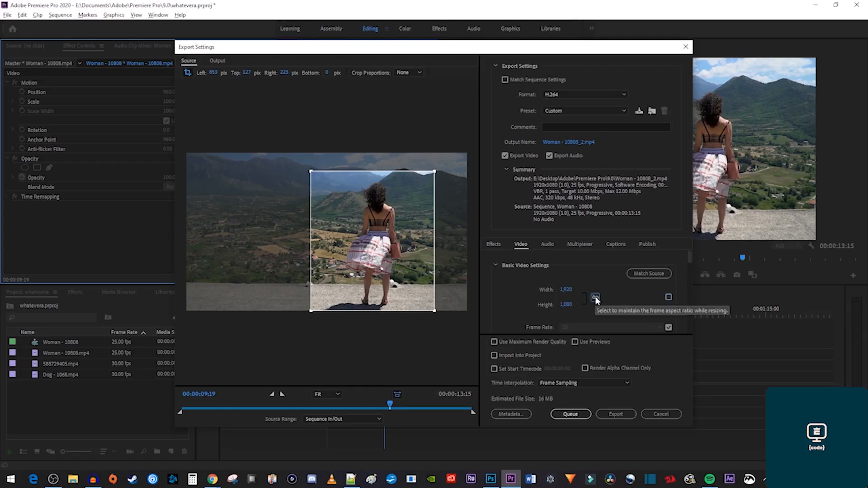
pyautogui.click(567, 289)
pyautogui.write('844')
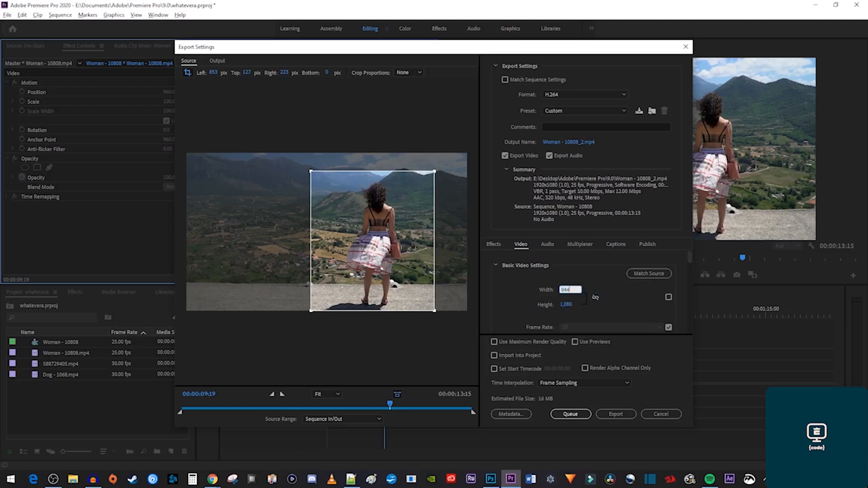
pyautogui.press('Tab')
pyautogui.write('9')
pyautogui.write('52')
pyautogui.click(576, 268)
pyautogui.click(611, 412)
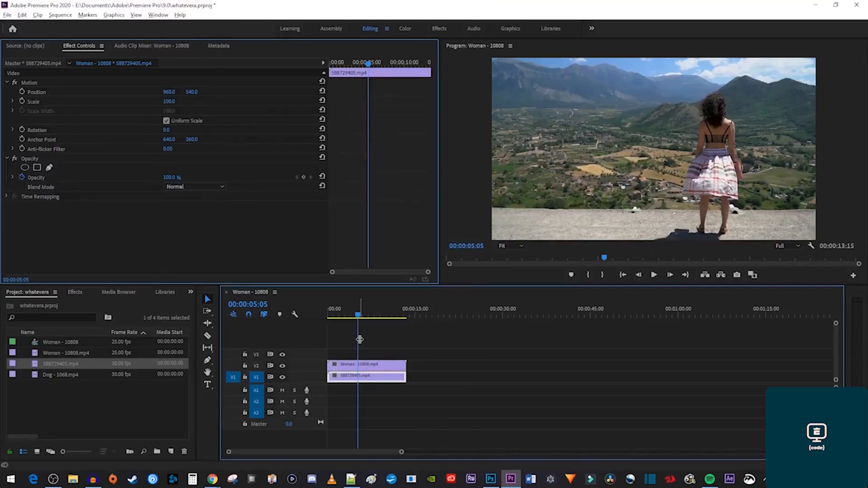
# Preview the yoga clip, then apply the Crop effect to the woman clip on V2.
pyautogui.doubleClick(378, 379)
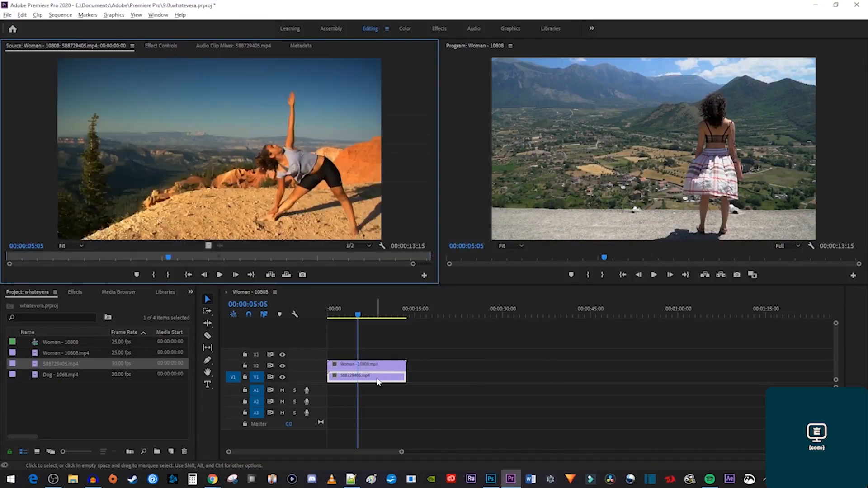
pyautogui.click(78, 292)
pyautogui.click(70, 304)
pyautogui.write('crop')
pyautogui.moveTo(40, 368); pyautogui.dragTo(349, 366)
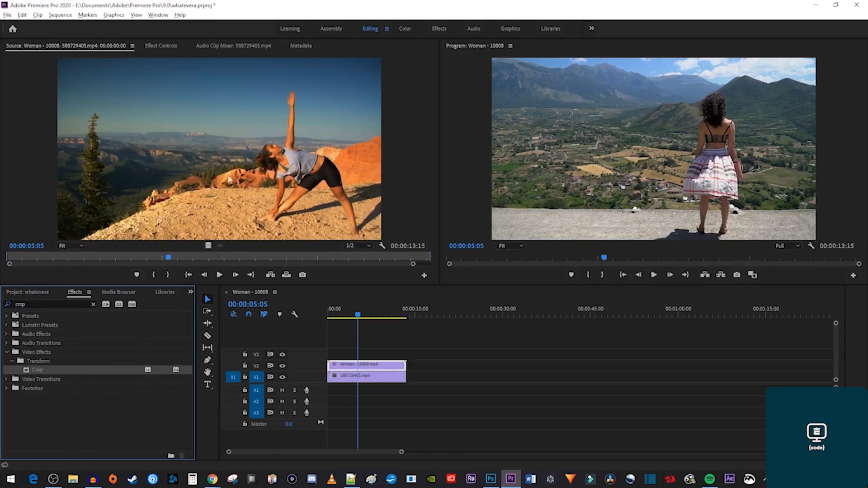
# Crop the woman clip's left 48%, move it to Position X 33, and play the split screen.
pyautogui.click(167, 46)
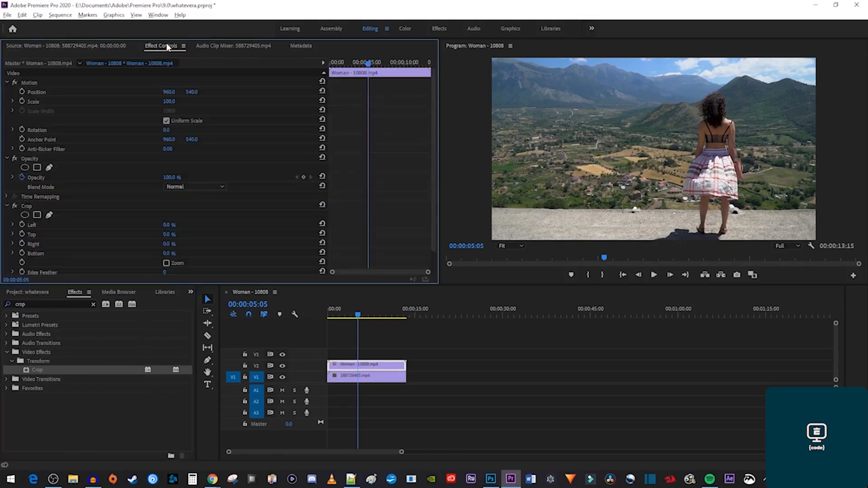
pyautogui.moveTo(163, 228)
pyautogui.mouseDown()
pyautogui.moveTo(194, 228)
pyautogui.moveTo(165, 239)
pyautogui.moveTo(178, 240)
pyautogui.moveTo(174, 258)
pyautogui.moveTo(173, 241)
pyautogui.mouseUp()
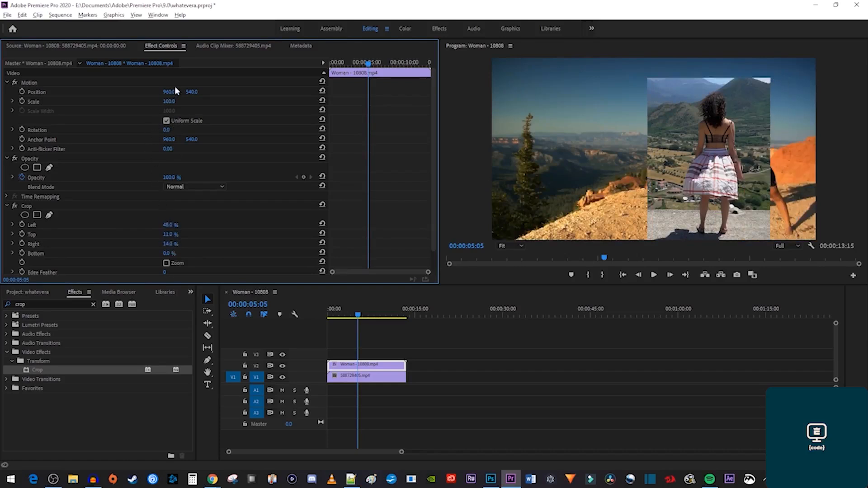
pyautogui.moveTo(175, 91); pyautogui.dragTo(30, 91)
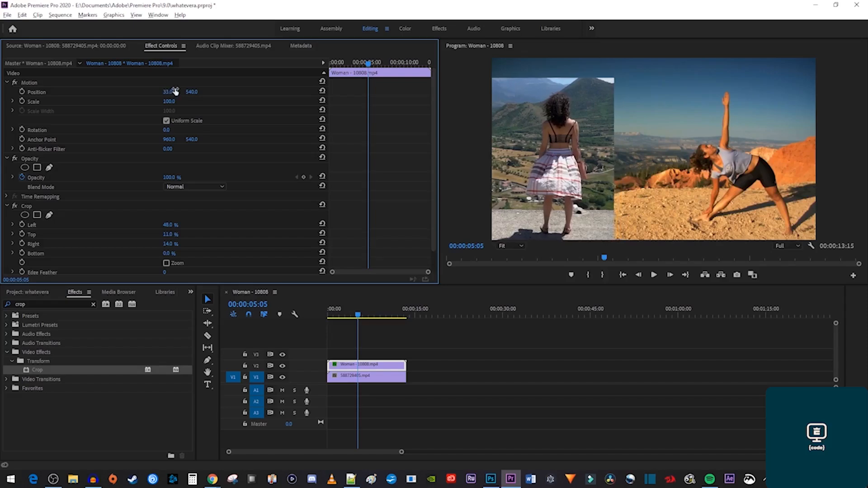
pyautogui.press('space')
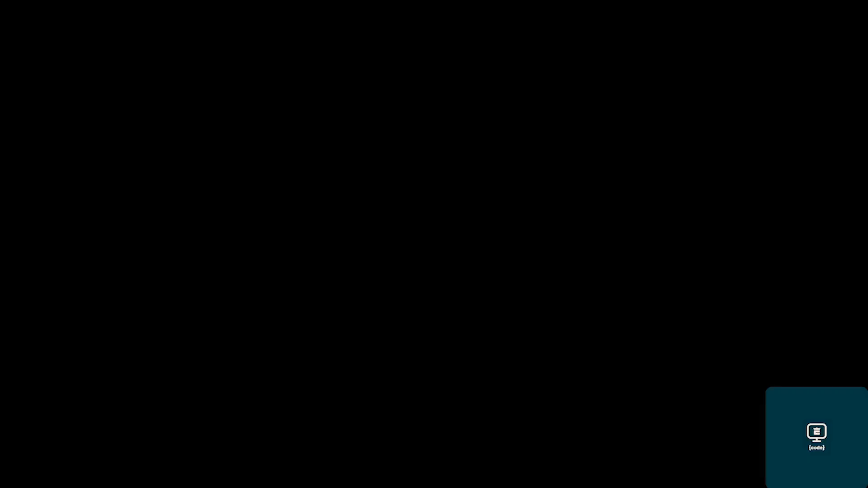
# Split the coral clip at 00:00:02:17 and stagger one piece onto V3, overlapping.
pyautogui.press('space')
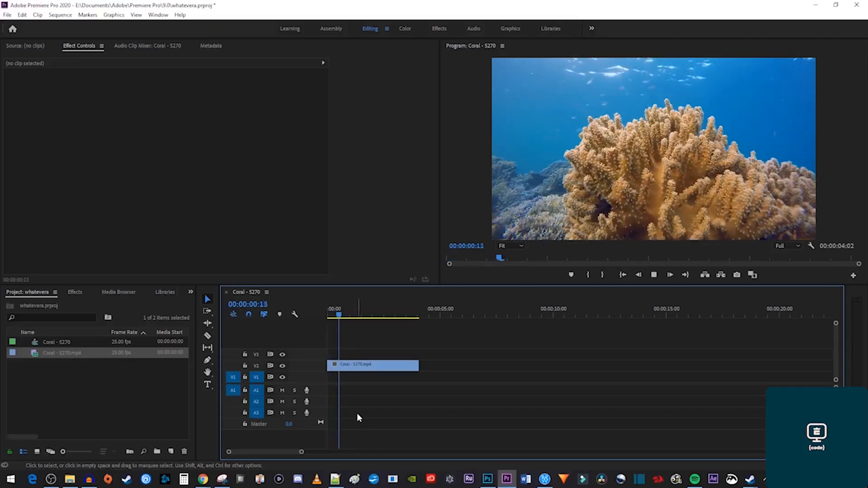
pyautogui.press('space')
pyautogui.press('c')
pyautogui.click(369, 365)
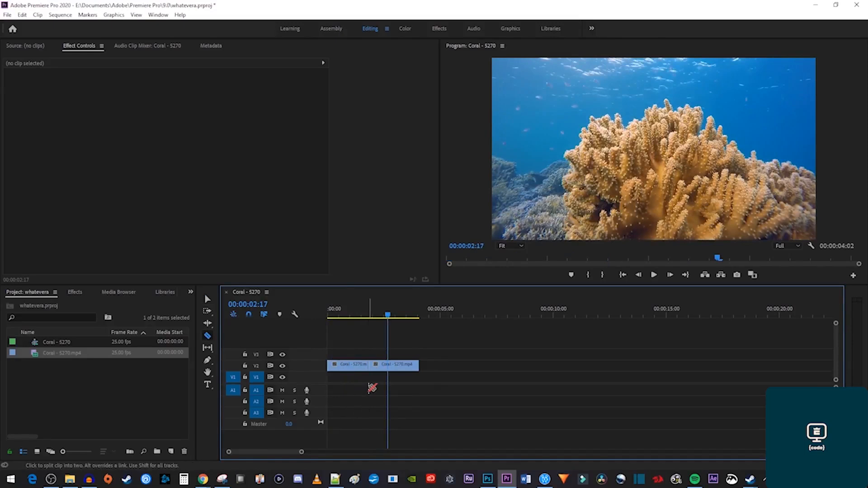
pyautogui.press('v')
pyautogui.click(394, 365)
pyautogui.moveTo(394, 365)
pyautogui.mouseDown()
pyautogui.moveTo(353, 359)
pyautogui.moveTo(388, 364)
pyautogui.mouseUp()
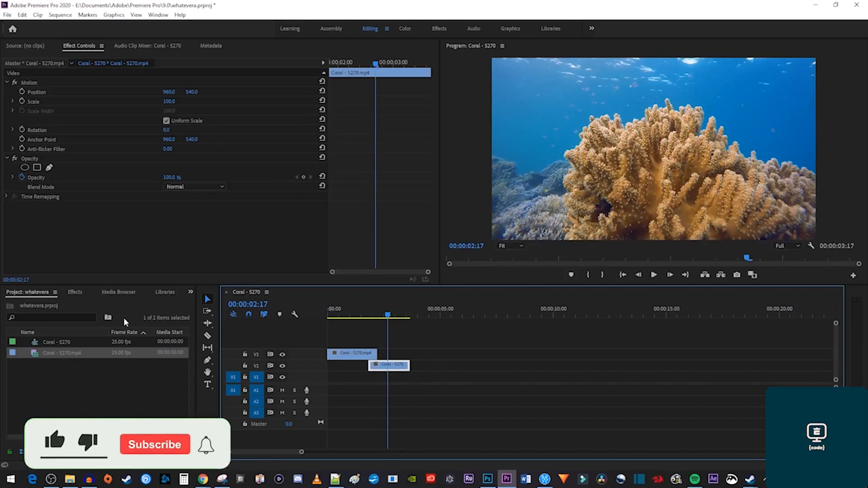
# Add a Cross Dissolve at the coral piece's edit point and preview it.
pyautogui.click(72, 294)
pyautogui.write('cro')
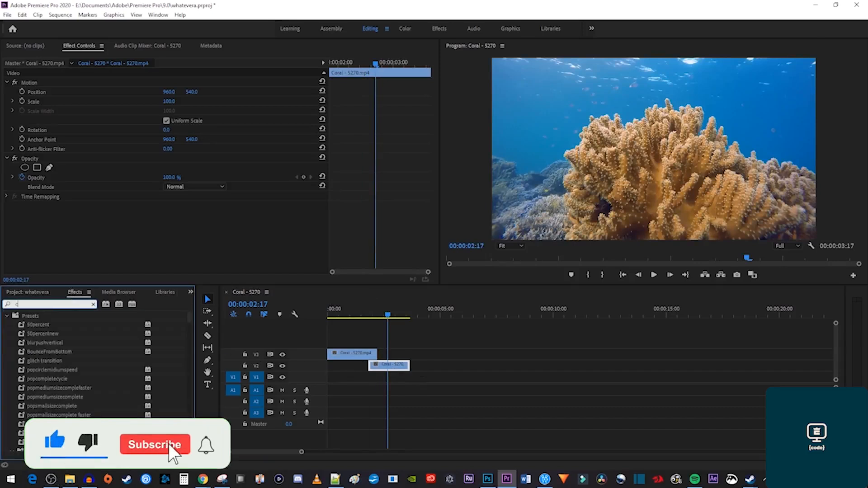
pyautogui.write('ss')
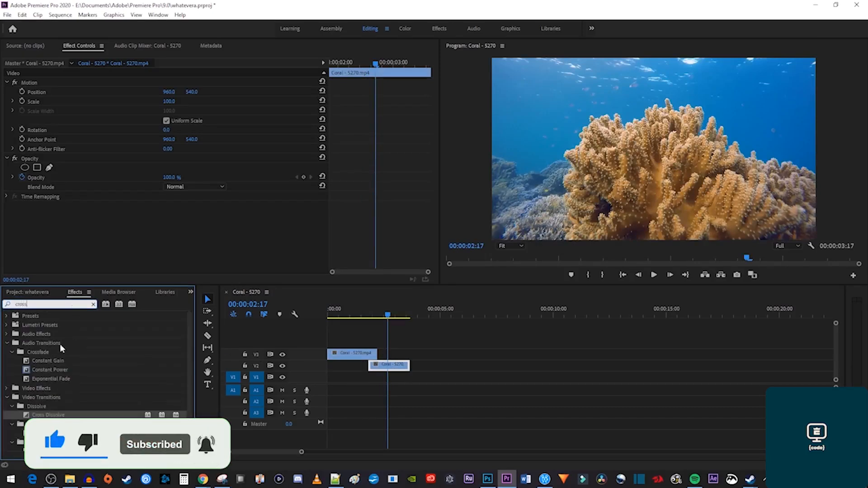
pyautogui.moveTo(52, 414); pyautogui.dragTo(368, 355)
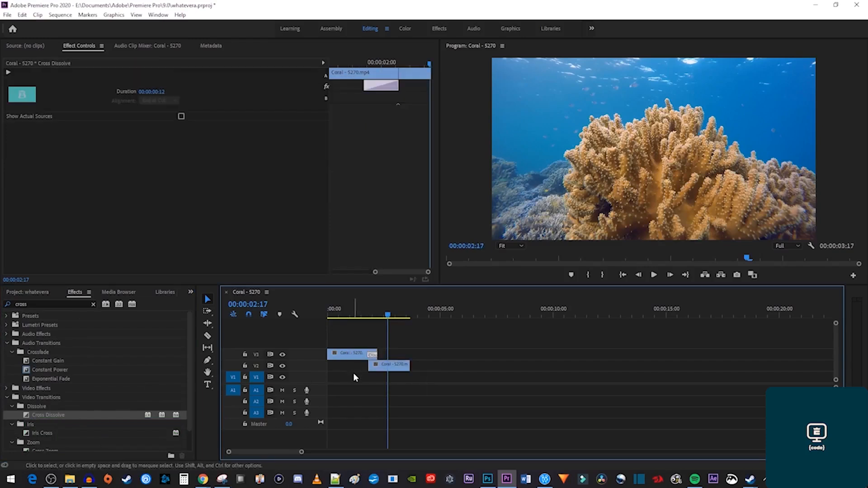
pyautogui.click(361, 315)
pyautogui.press('space')
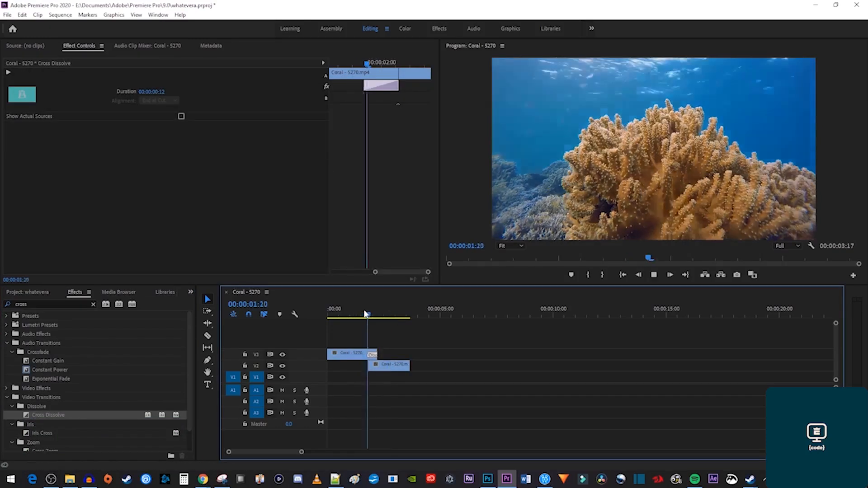
pyautogui.press('space')
# Duplicate the stacked coral pieces further along and copy the V1 coral clip beside itself.
pyautogui.moveTo(419, 387); pyautogui.dragTo(433, 360)
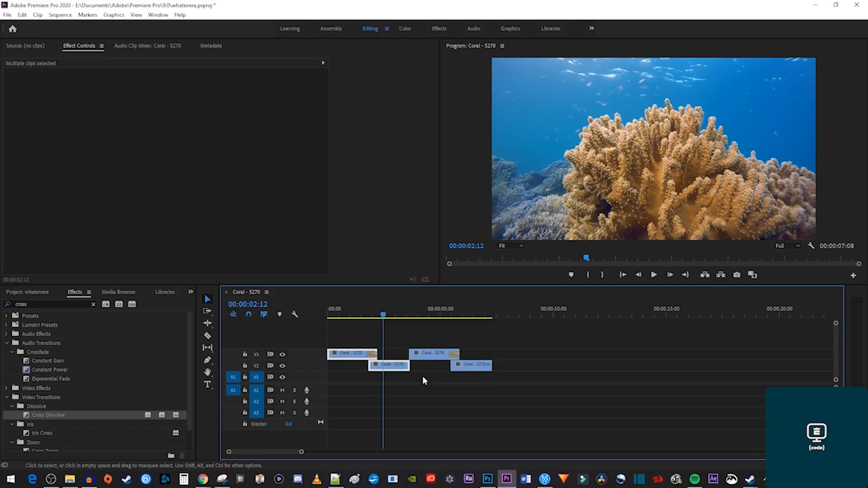
pyautogui.click(403, 312)
pyautogui.press('space')
pyautogui.press('space')
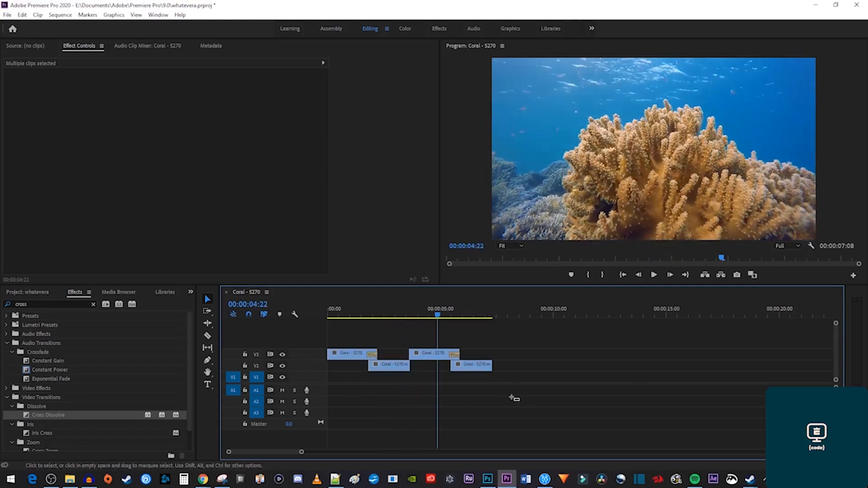
pyautogui.moveTo(362, 357); pyautogui.dragTo(528, 361)
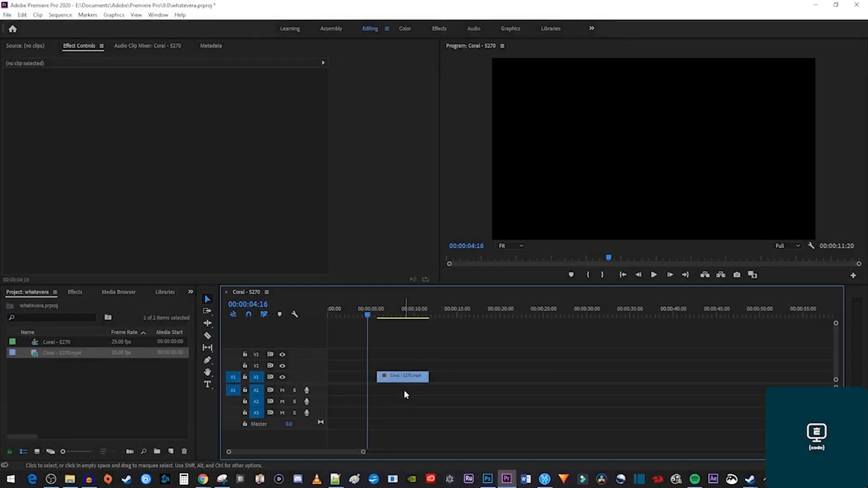
pyautogui.moveTo(401, 380); pyautogui.dragTo(453, 377)
# Add Cross Dissolves at each V1 coral cut, copying clips on to reach 00:00:29:16.
pyautogui.click(75, 292)
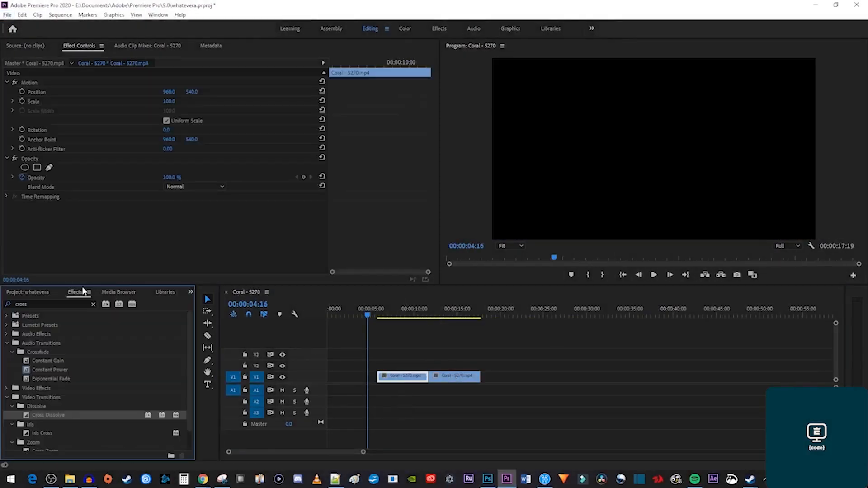
pyautogui.moveTo(48, 415); pyautogui.dragTo(425, 379)
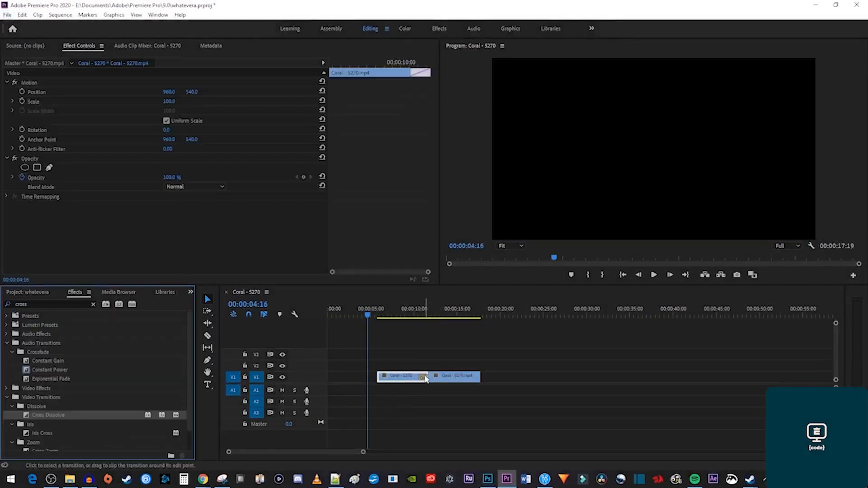
pyautogui.moveTo(494, 404); pyautogui.dragTo(552, 377)
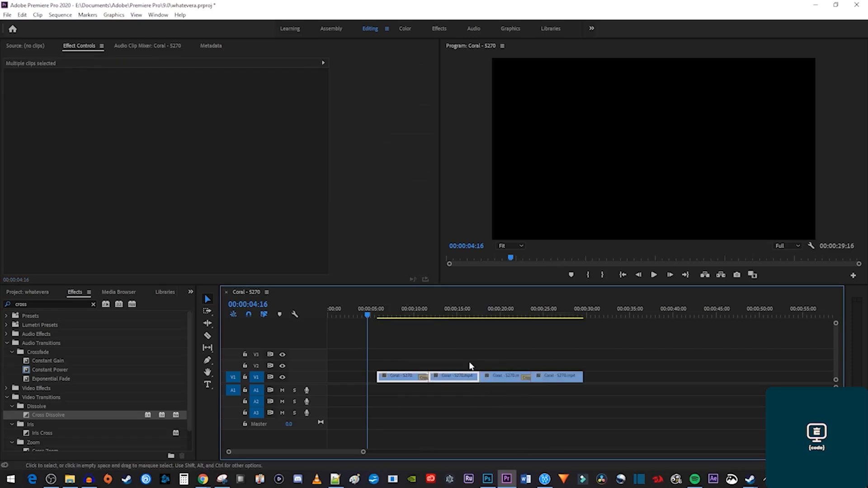
pyautogui.click(470, 312)
pyautogui.moveTo(470, 313); pyautogui.dragTo(485, 314)
pyautogui.moveTo(45, 416); pyautogui.dragTo(486, 385)
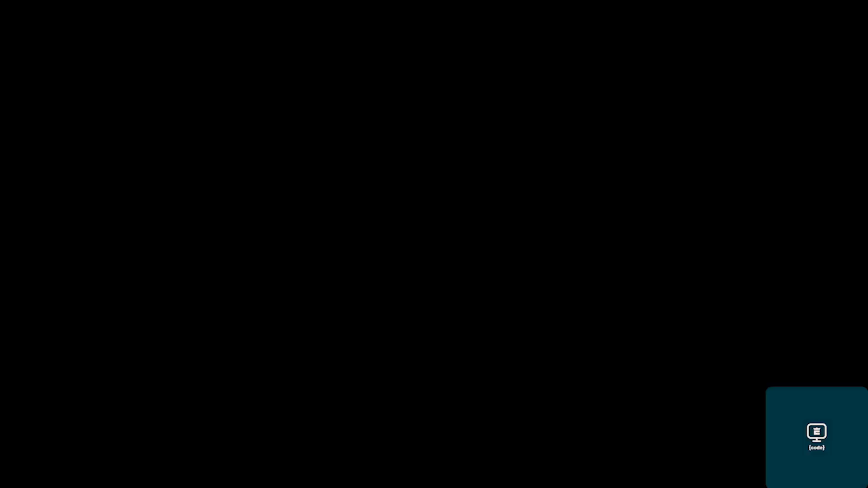
# Preview the first two seconds of Fun Fair - 40 (1), then bring up File > Export.
pyautogui.press('space')
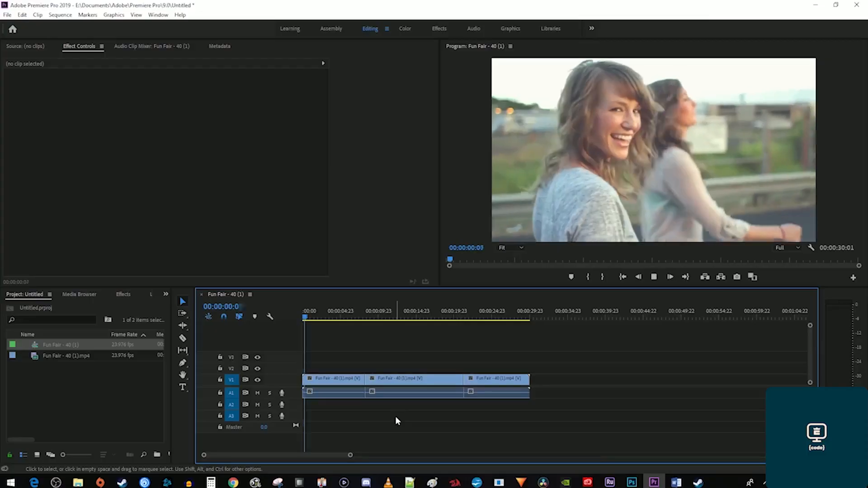
pyautogui.press('space')
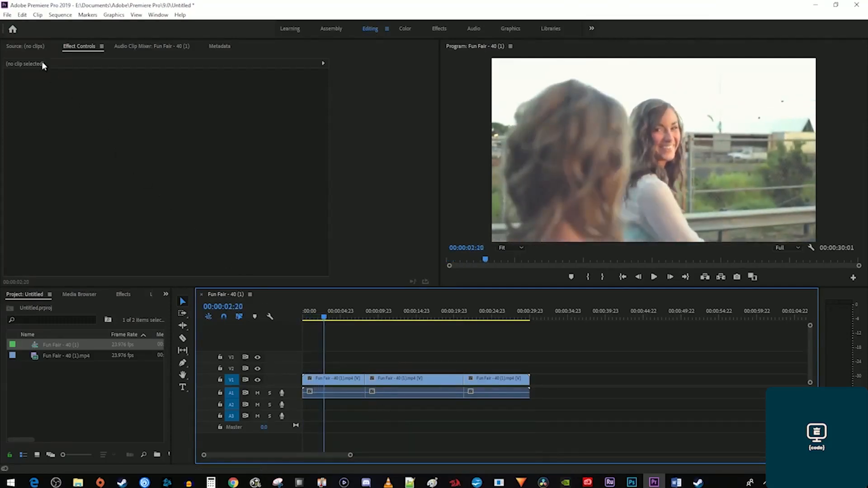
pyautogui.click(7, 15)
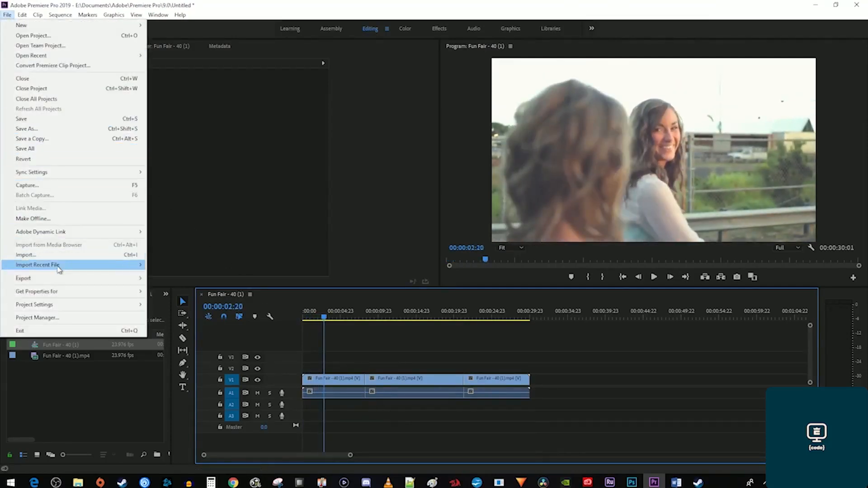
pyautogui.moveTo(59, 278)
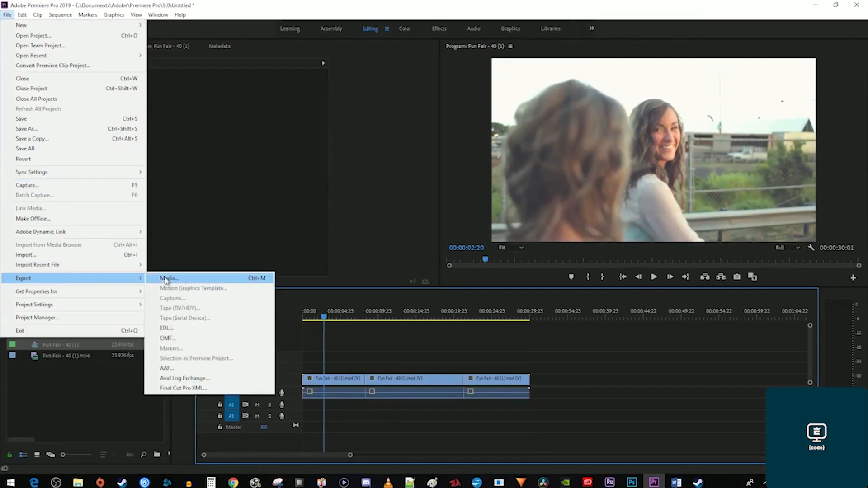
# Open the Fun Fair sequence's export settings and pick the YouTube 720p HD preset.
pyautogui.click(166, 279)
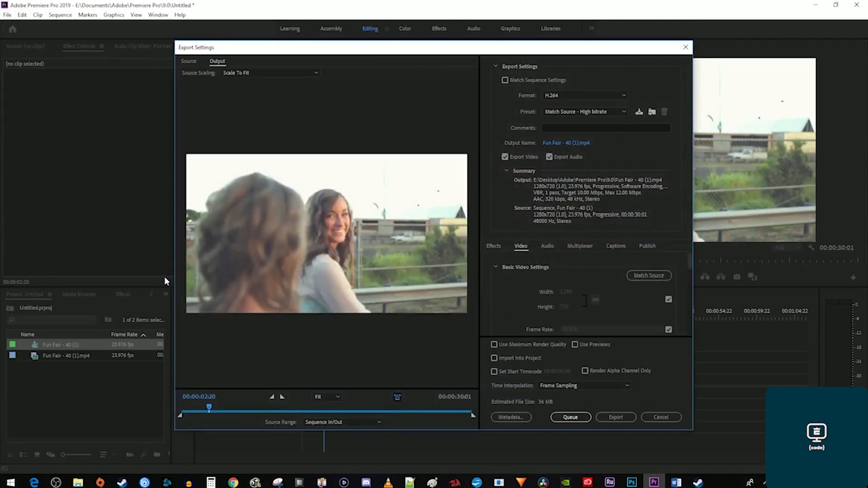
pyautogui.click(568, 113)
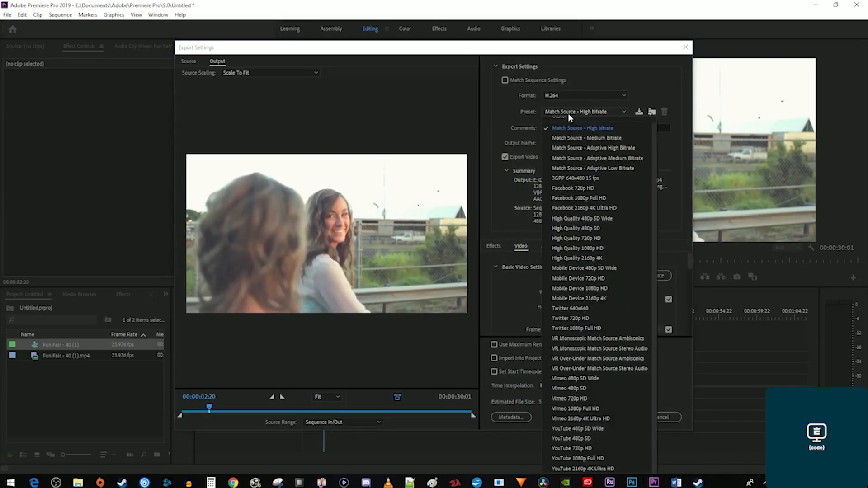
pyautogui.click(597, 449)
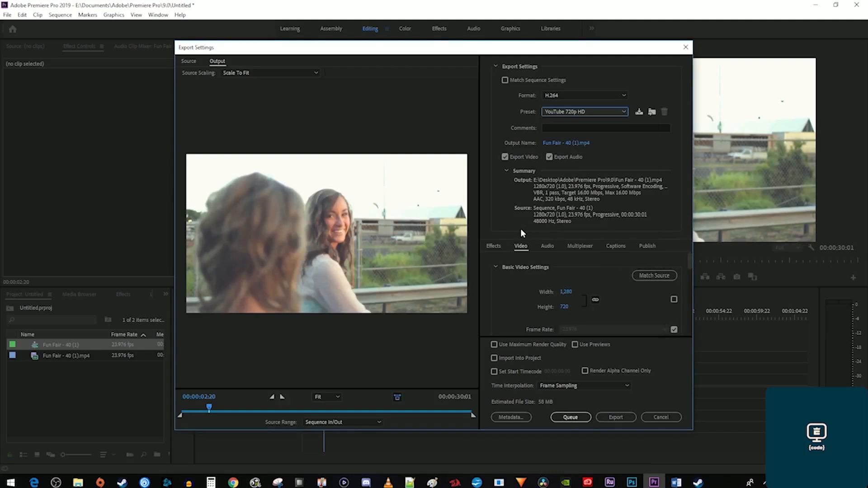
# Enable Render at Maximum Depth in the Video export settings.
pyautogui.scroll(-1, 544, 308)
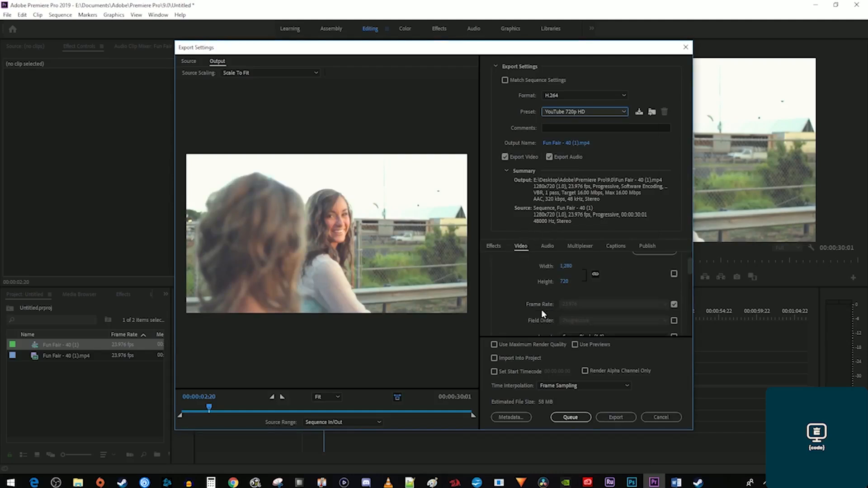
pyautogui.scroll(-2, 542, 312)
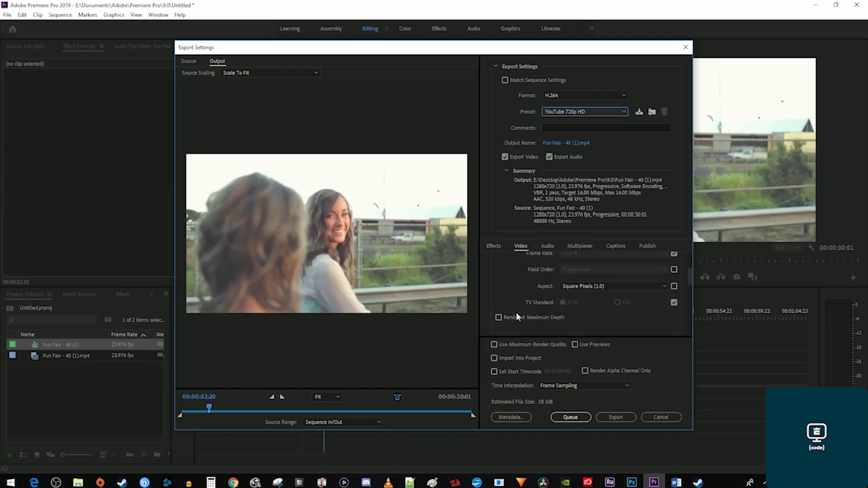
pyautogui.click(498, 317)
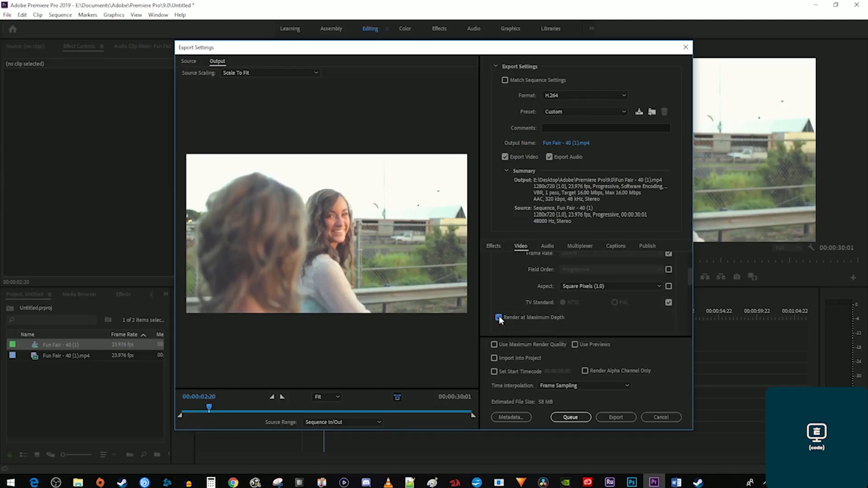
# Try the High10 profile with Rec. 2020, then set the H.264 profile back to High.
pyautogui.scroll(-3, 508, 322)
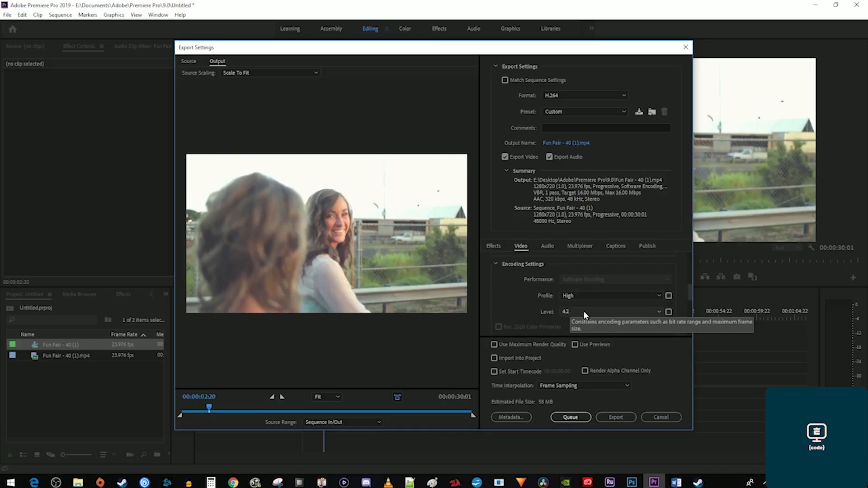
pyautogui.click(588, 297)
pyautogui.click(588, 333)
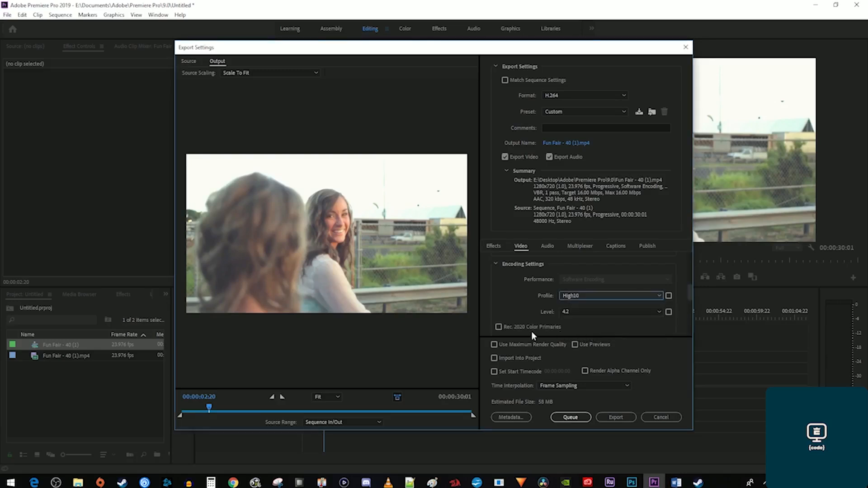
pyautogui.click(512, 327)
pyautogui.scroll(-1, 570, 327)
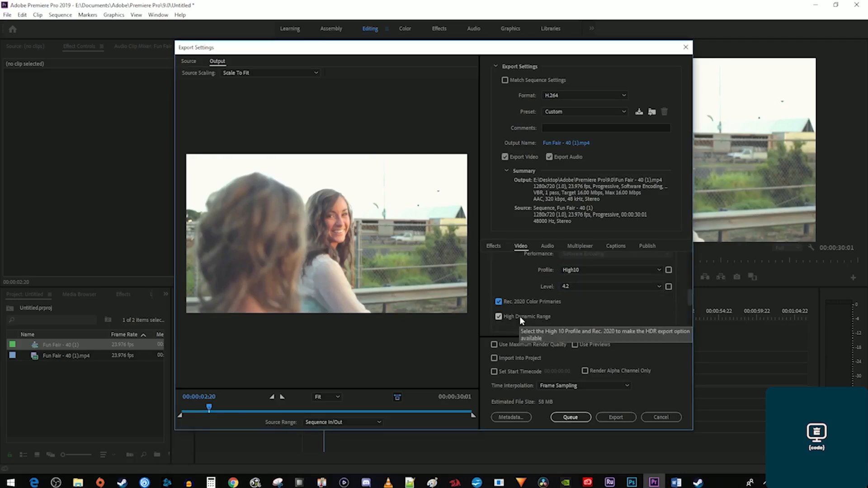
pyautogui.click(601, 270)
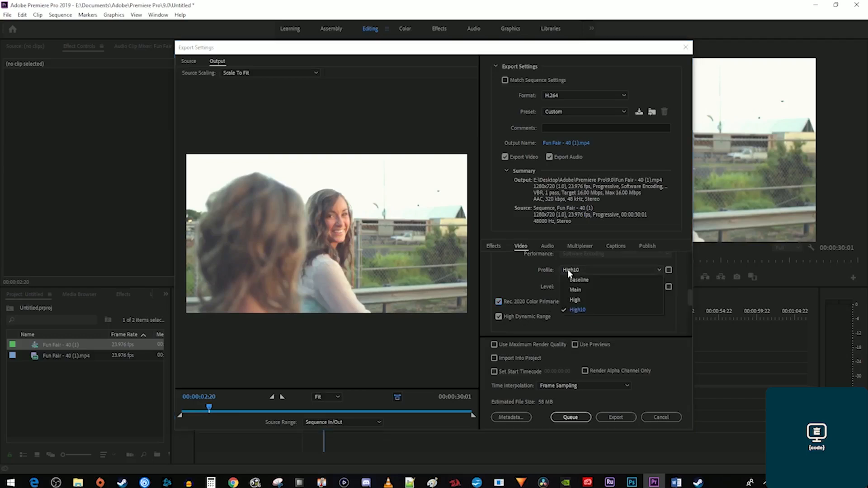
pyautogui.click(585, 299)
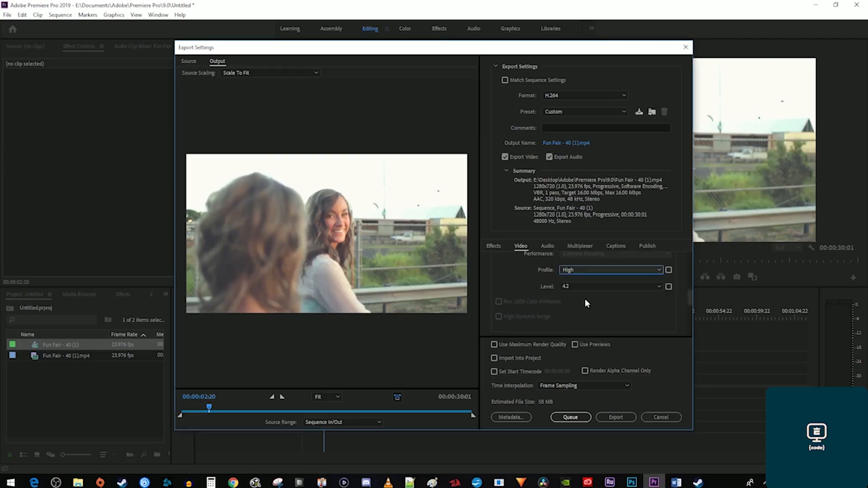
pyautogui.scroll(-3, 586, 298)
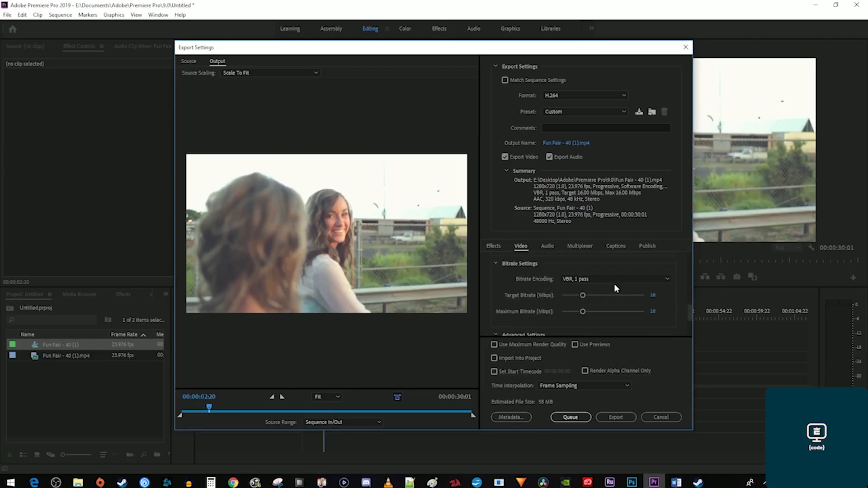
# Set bitrate encoding to VBR, 2 pass with a 32 Mbps target bitrate.
pyautogui.click(578, 278)
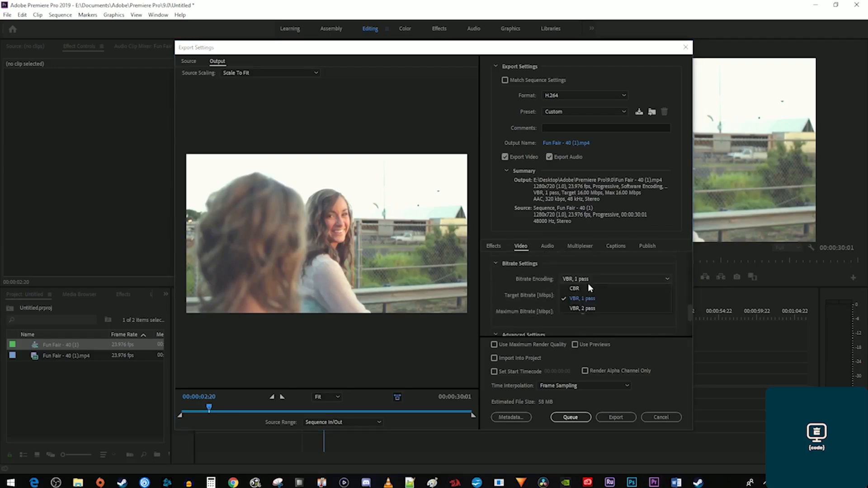
pyautogui.click(592, 307)
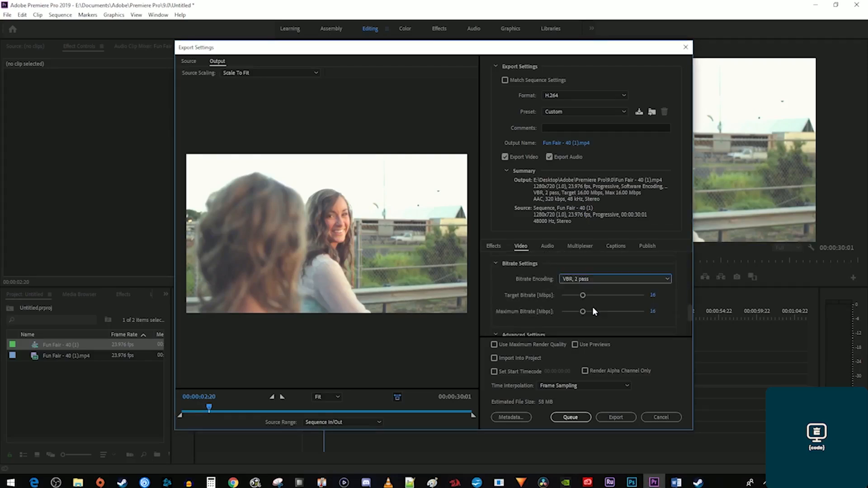
pyautogui.click(655, 296)
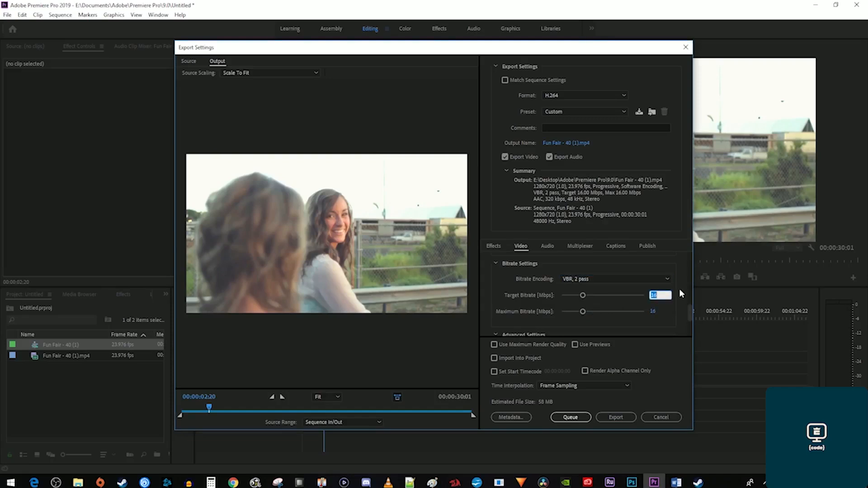
pyautogui.write('32')
pyautogui.press('Return')
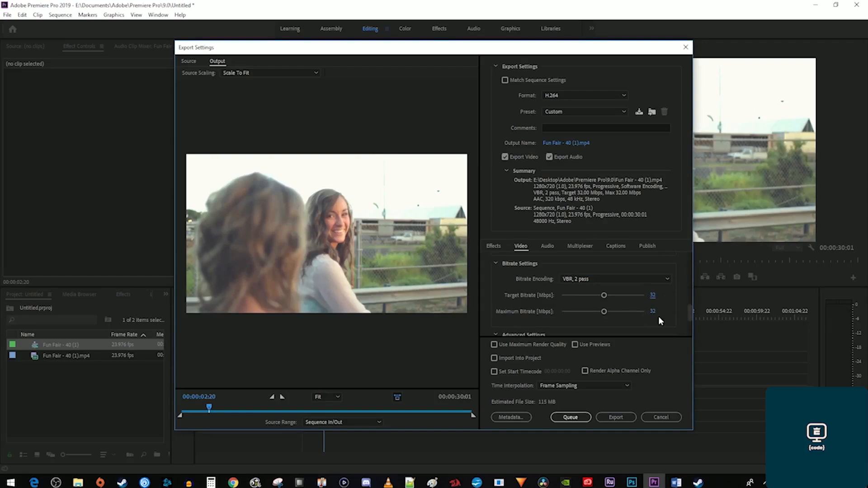
# Turn on Use Maximum Render Quality and start saving a preset named MyYoutube.
pyautogui.scroll(-2, 660, 319)
pyautogui.click(518, 344)
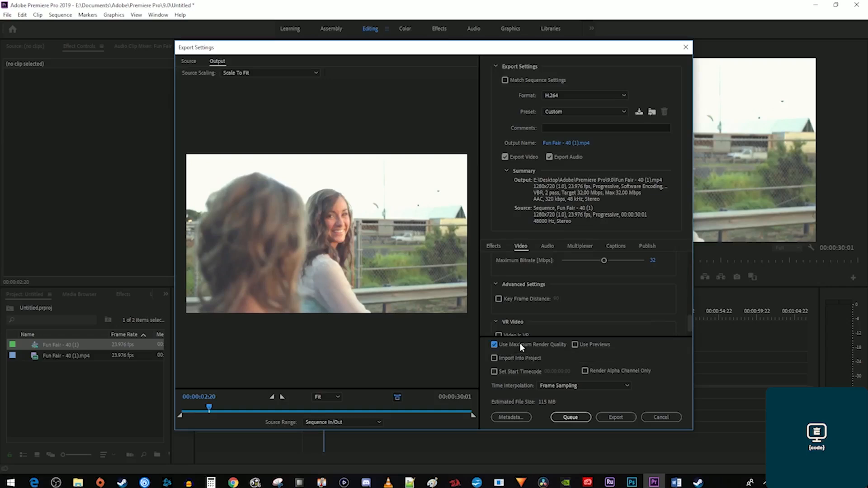
pyautogui.click(639, 112)
pyautogui.write('MyYoutube')
# Confirm the MyYoutube preset name and export the Fun Fair sequence.
pyautogui.click(447, 263)
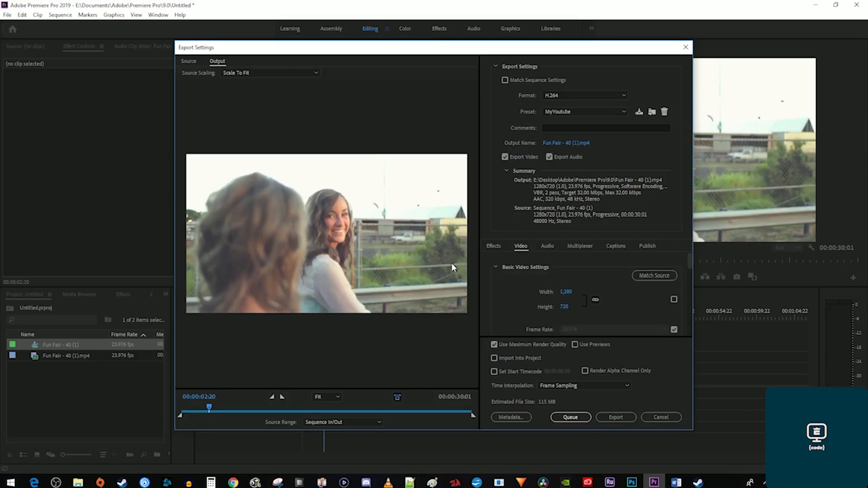
pyautogui.click(626, 417)
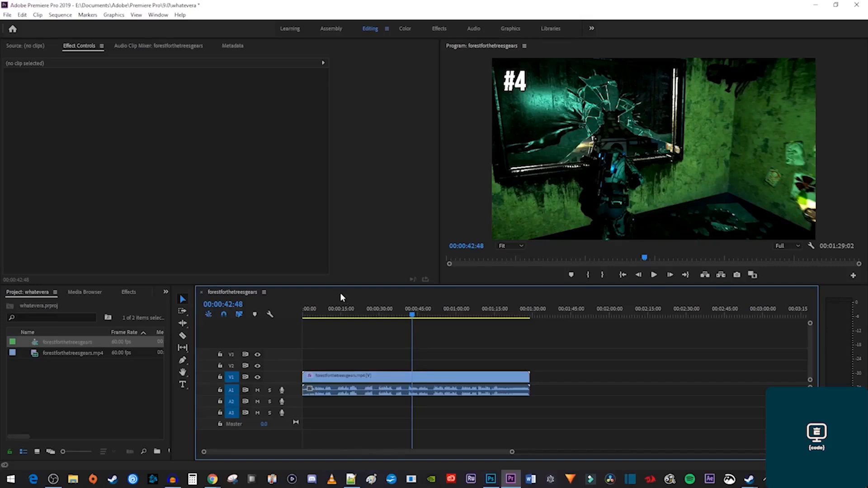
# Open Export Settings for forestforthetreesgears with Ctrl+M and review its 10 Mbps bitrate settings.
pyautogui.hotkey('ctrl', 'm')
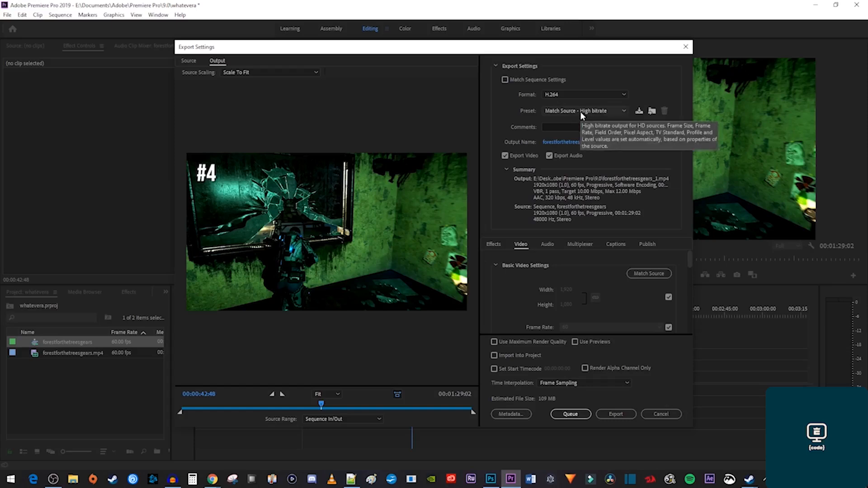
pyautogui.scroll(-5, 609, 267)
pyautogui.scroll(-4, 674, 292)
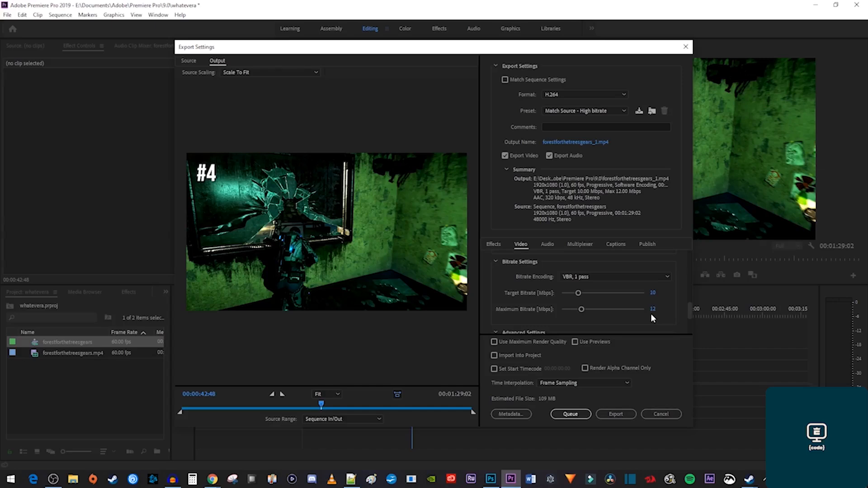
# Try Match Source - Adaptive High Bitrate, then switch to Match Source - Adaptive Medium Bitrate.
pyautogui.click(616, 112)
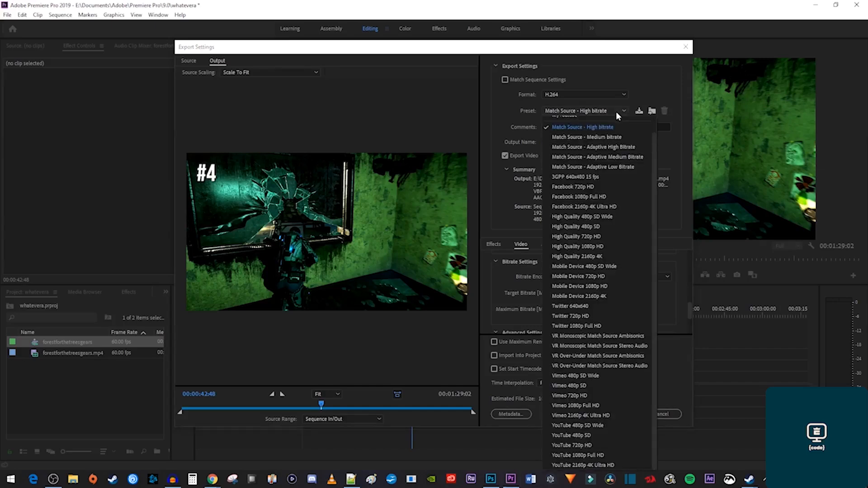
pyautogui.click(613, 147)
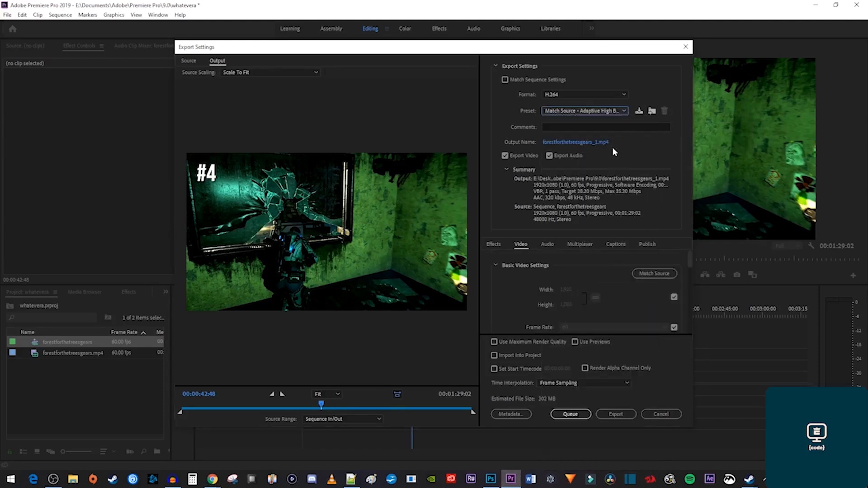
pyautogui.scroll(-5, 604, 279)
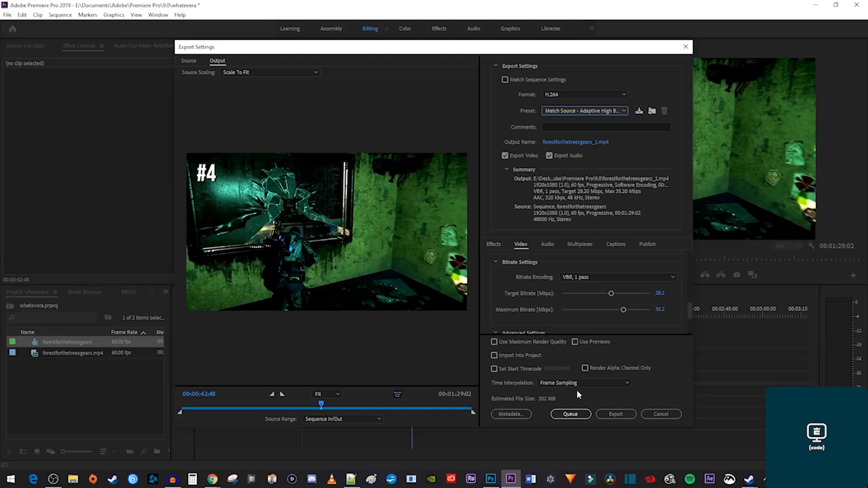
pyautogui.click(600, 110)
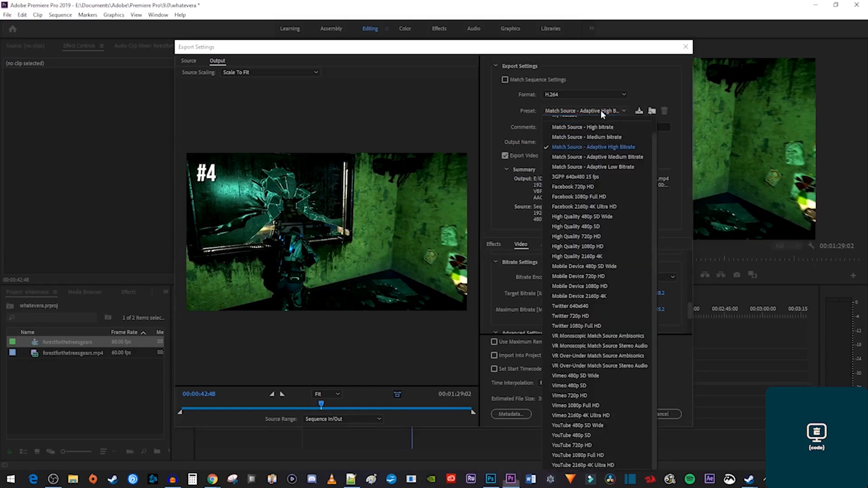
pyautogui.click(608, 156)
pyautogui.scroll(-5, 628, 283)
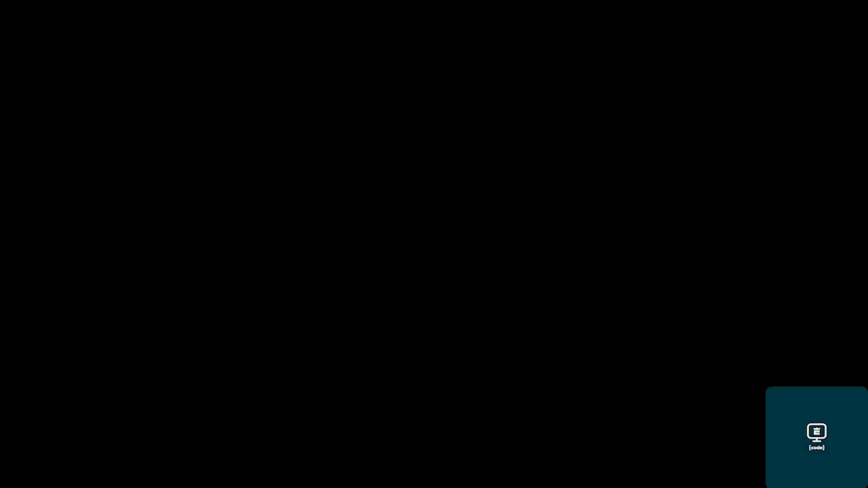
# Scrub the Vacation clip and step frame by frame to stop on 00:00:02:29.
pyautogui.hotkey('ctrl', 'm')
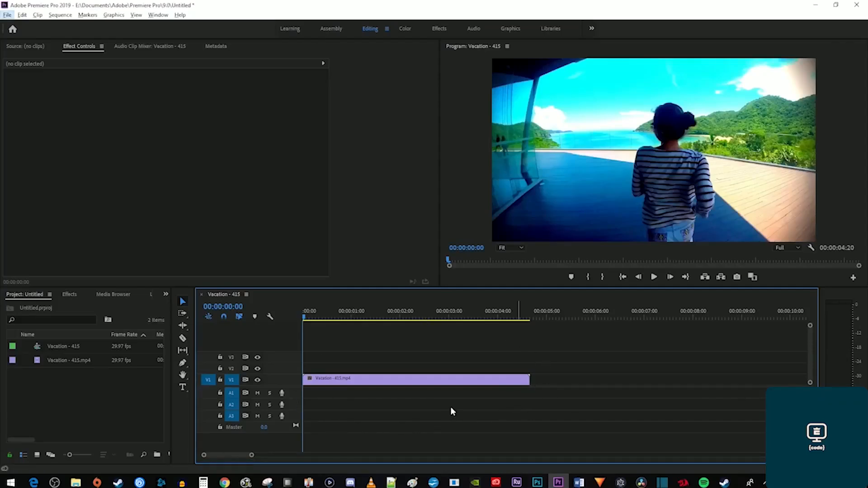
pyautogui.moveTo(346, 316); pyautogui.dragTo(446, 329)
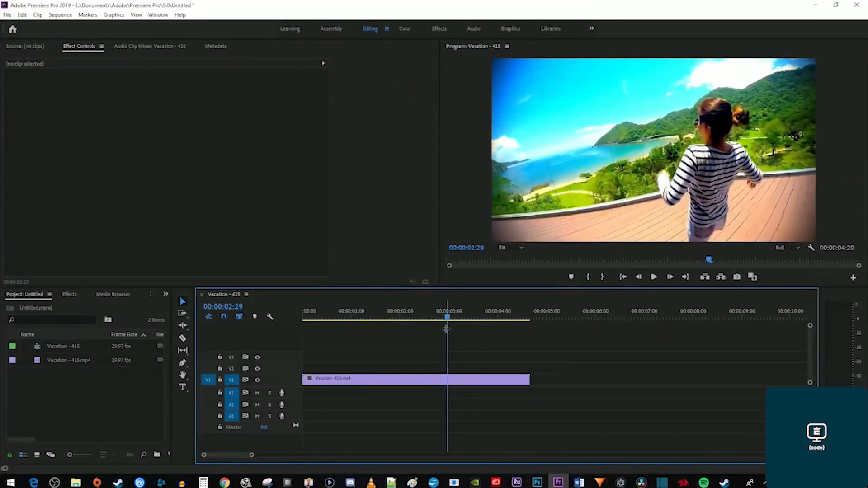
pyautogui.press('Right')
pyautogui.press('Right')
pyautogui.press('Right')
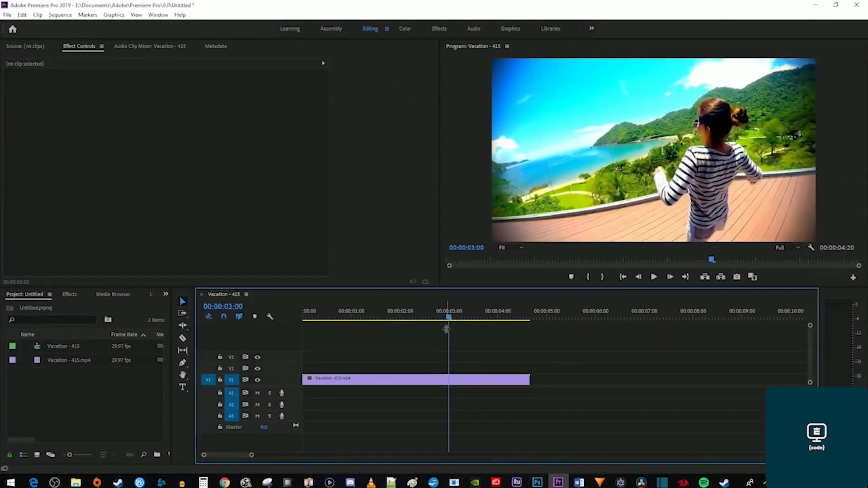
pyautogui.press('Left')
pyautogui.press('Left')
pyautogui.press('Left')
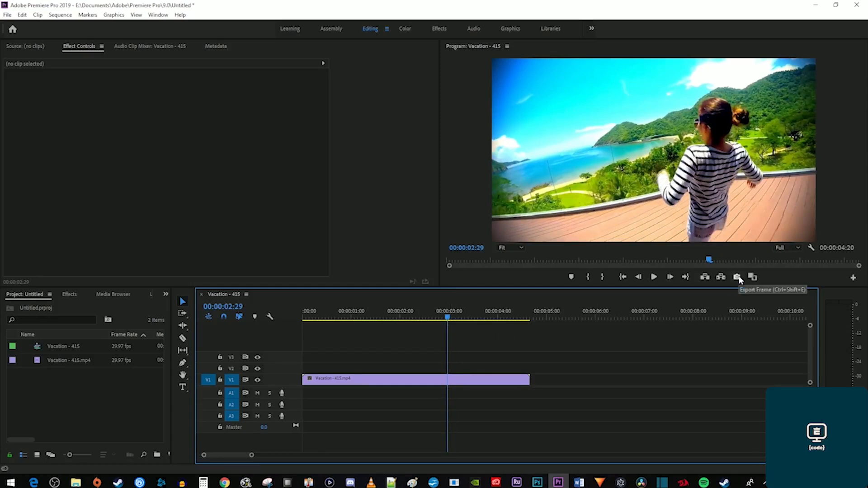
# Export the frame as JPEG '00Vaca' to Character Stuff and import it into the project.
pyautogui.click(737, 277)
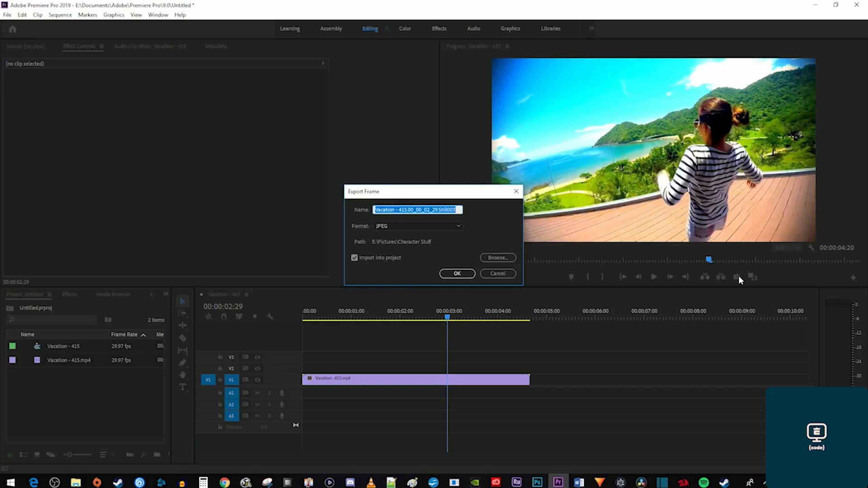
pyautogui.write('00Vaca')
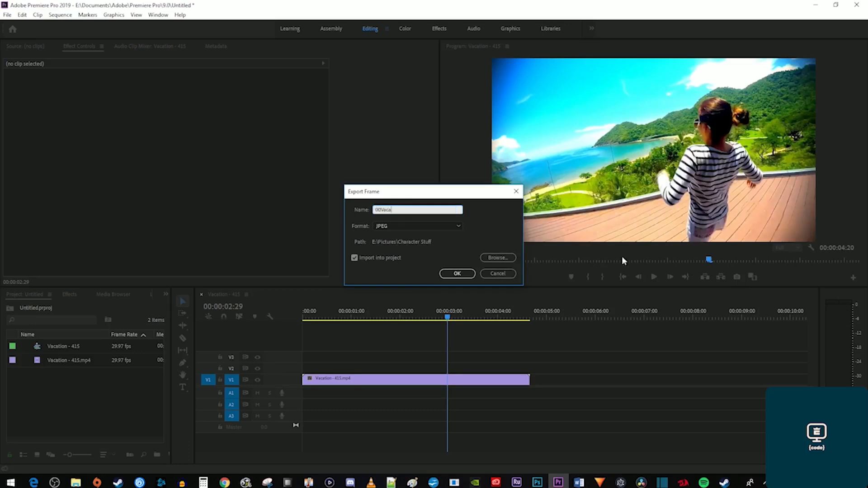
pyautogui.click(459, 226)
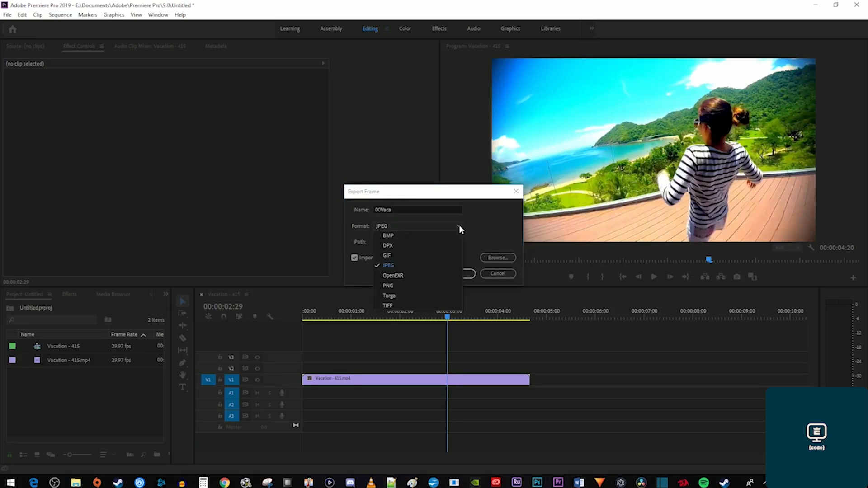
pyautogui.click(460, 226)
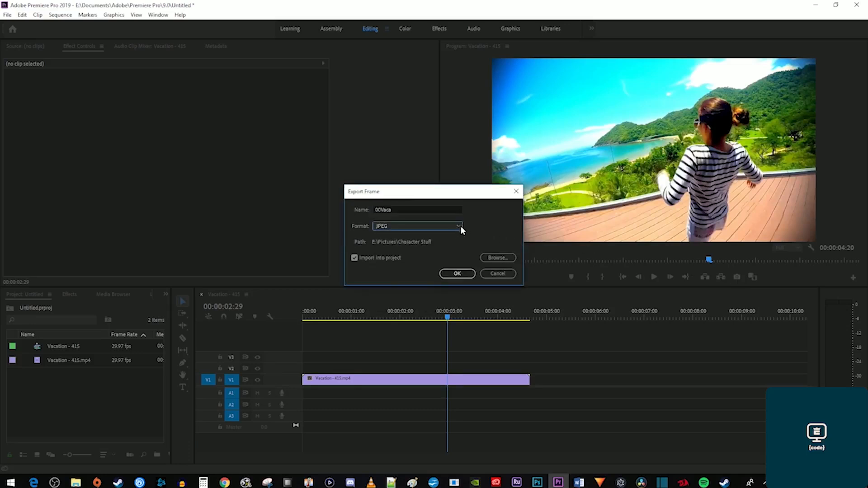
pyautogui.click(498, 257)
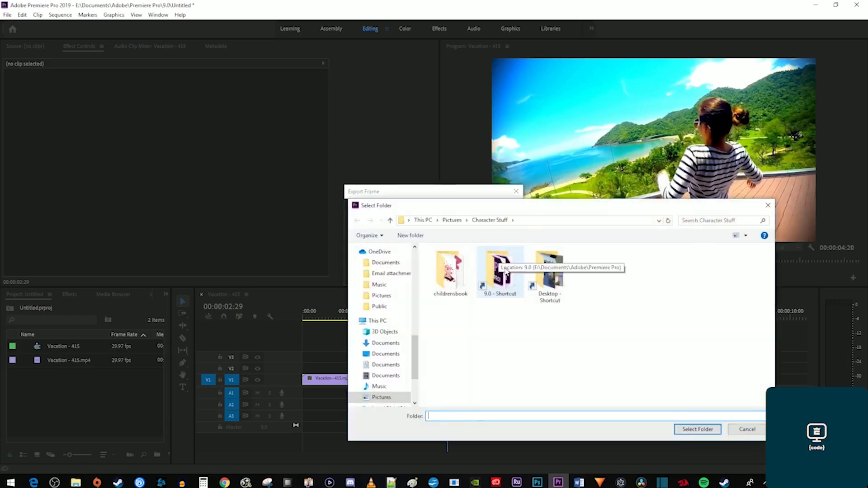
pyautogui.click(695, 430)
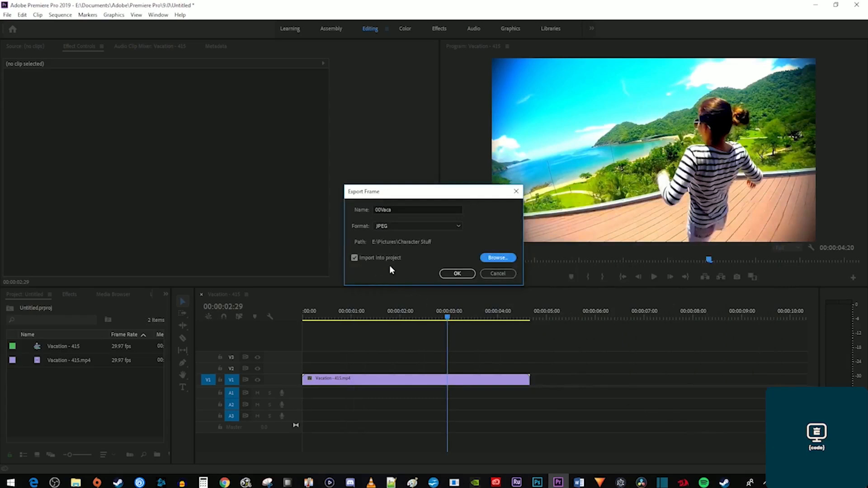
pyautogui.click(457, 273)
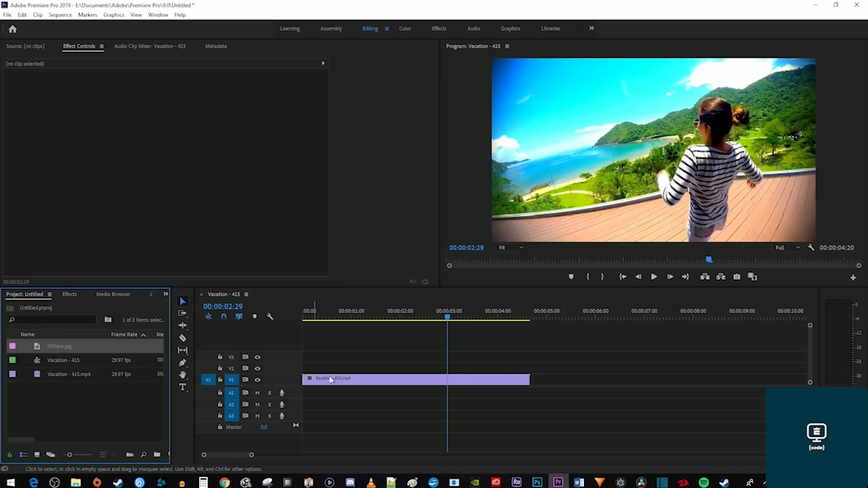
# Drag 00Vaca.jpg from the Character Stuff folder into Photoshop and bring it to the front.
pyautogui.click(536, 482)
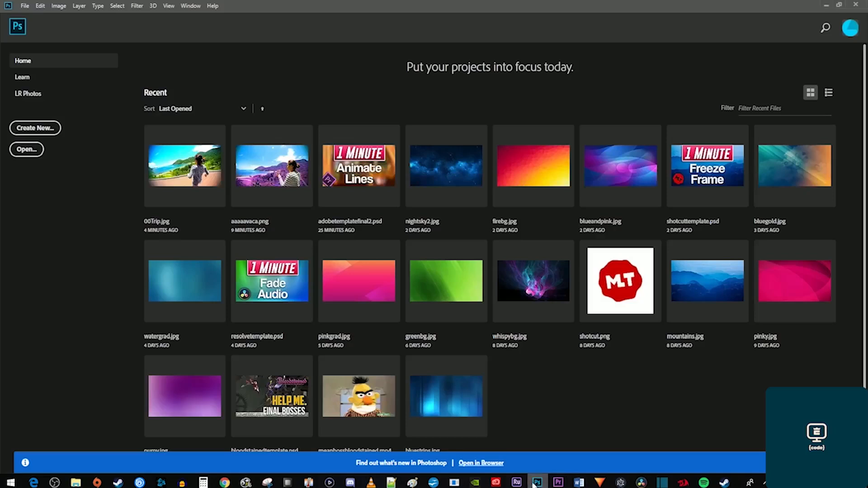
pyautogui.click(76, 483)
pyautogui.moveTo(192, 105); pyautogui.dragTo(625, 105)
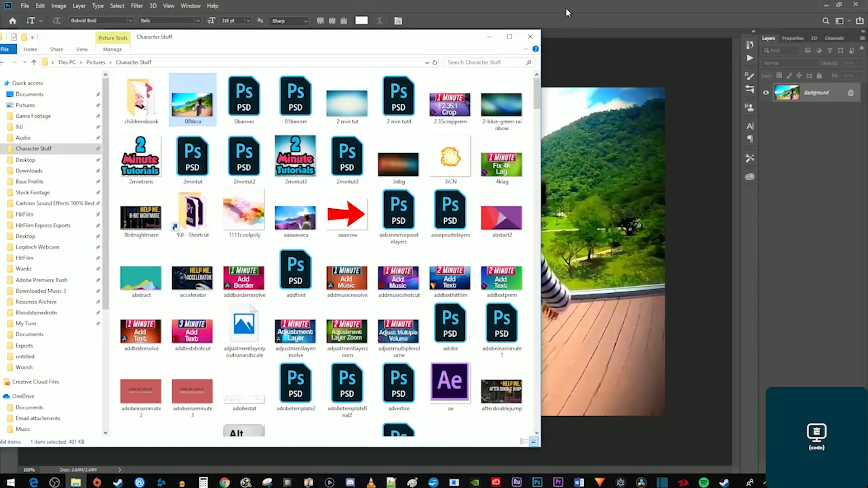
pyautogui.click(565, 7)
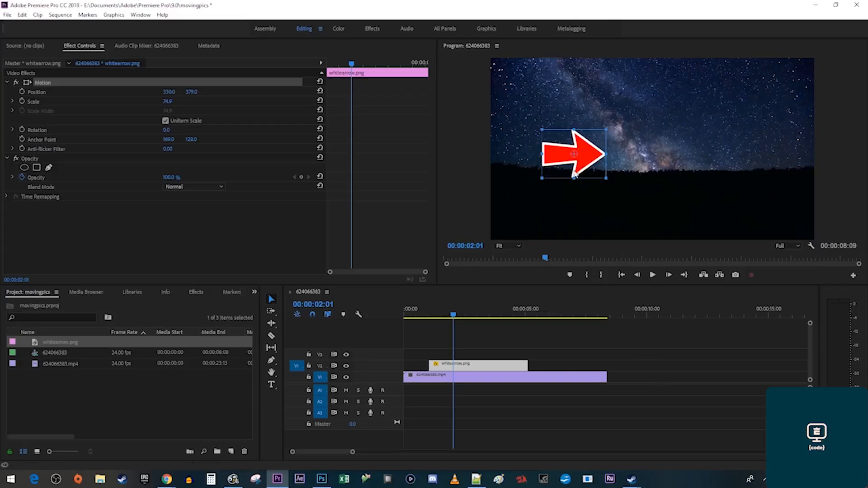
pyautogui.moveTo(575, 174); pyautogui.dragTo(560, 143)
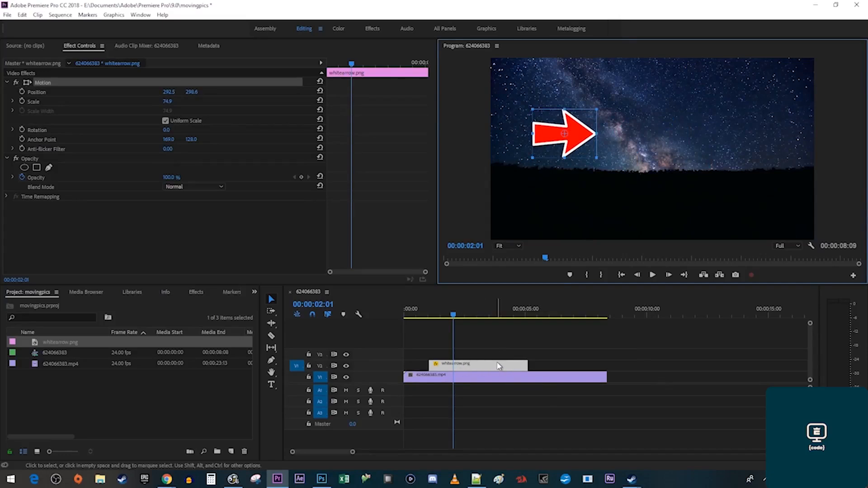
# At 00:00:00:08, move the arrow to position 171.5, 196.6 and set a Position keyframe.
pyautogui.moveTo(480, 370); pyautogui.dragTo(578, 363)
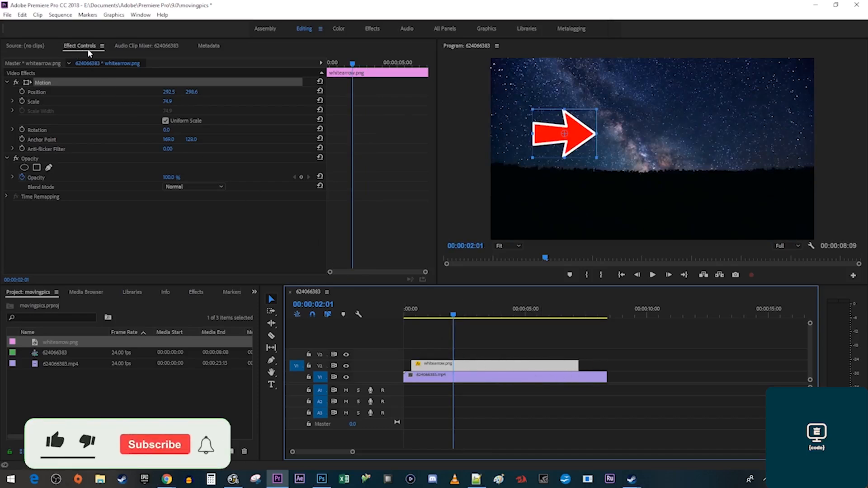
pyautogui.moveTo(352, 67); pyautogui.dragTo(324, 63)
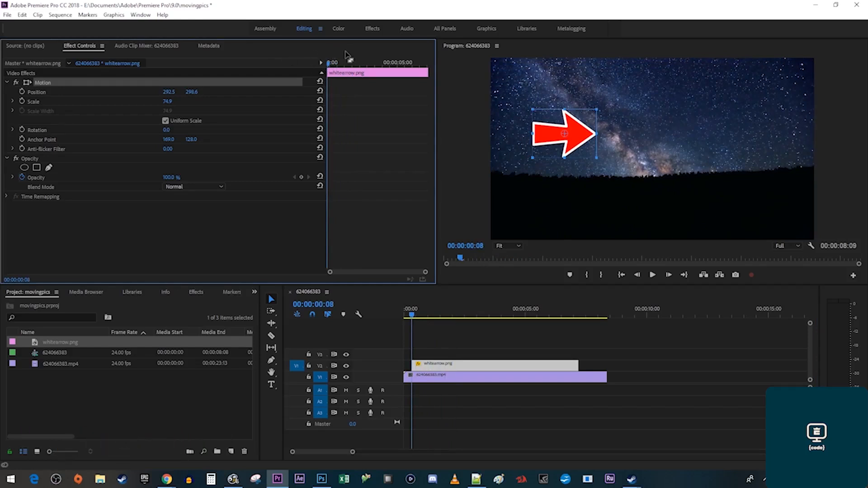
pyautogui.moveTo(169, 92); pyautogui.dragTo(207, 100)
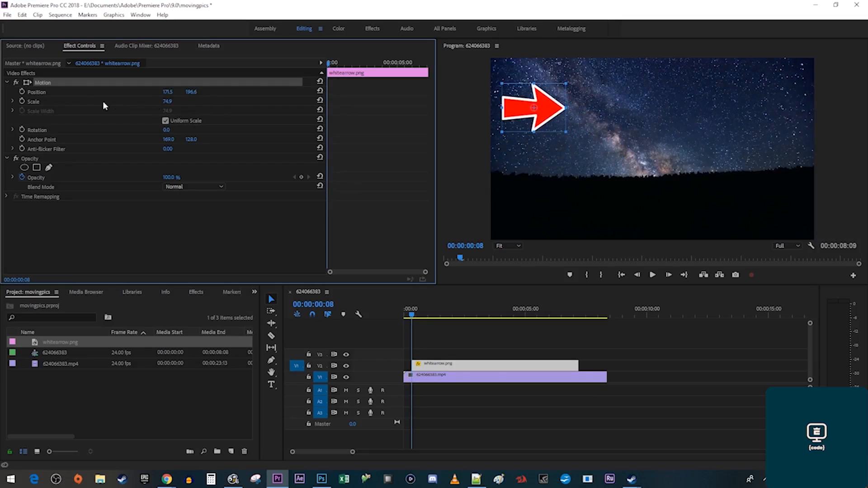
pyautogui.click(22, 92)
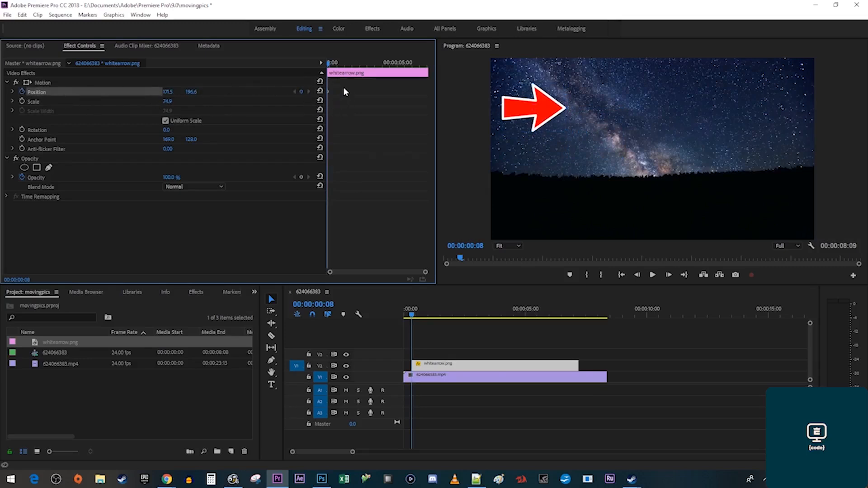
# Keyframe the arrow at the lower right (892.5, 497.6) at 00:00:02:00 and preview it.
pyautogui.click(331, 63)
pyautogui.moveTo(332, 65); pyautogui.dragTo(353, 65)
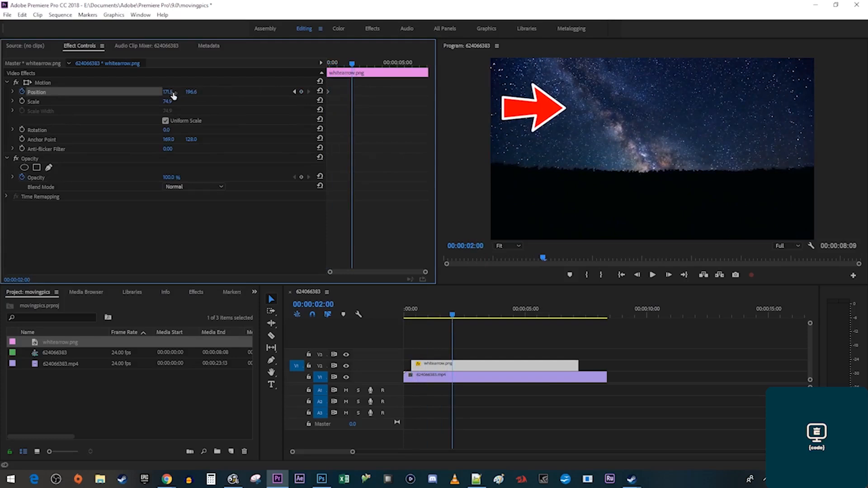
pyautogui.moveTo(169, 92); pyautogui.dragTo(494, 92)
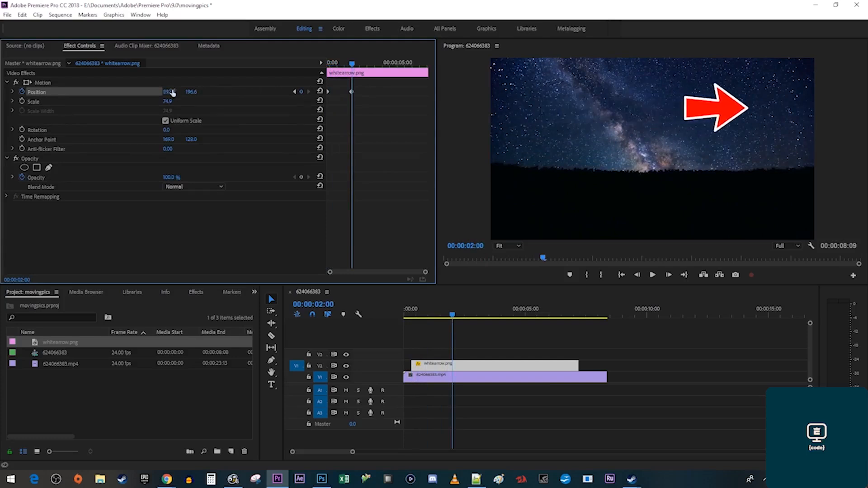
pyautogui.moveTo(191, 92); pyautogui.dragTo(326, 92)
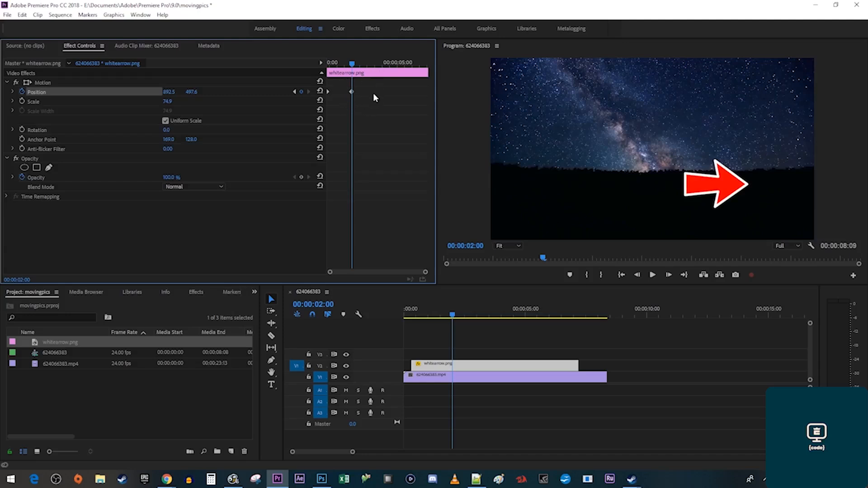
pyautogui.moveTo(352, 64); pyautogui.dragTo(335, 68)
pyautogui.press('space')
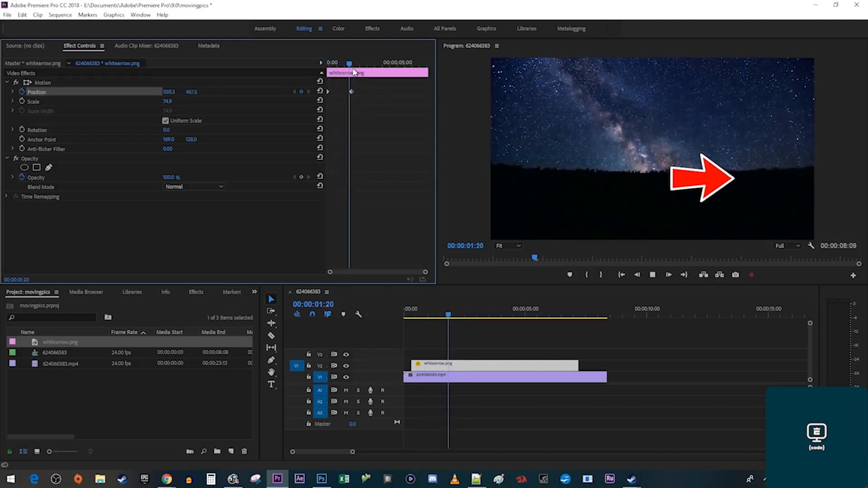
pyautogui.press('space')
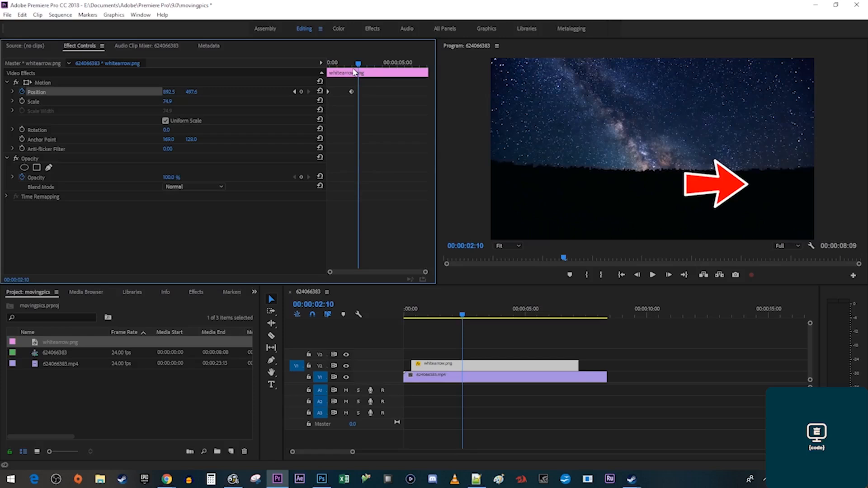
# At 00:00:03:18, keyframe the arrow back at the lower left (259.5, 573.6) and preview.
pyautogui.moveTo(358, 64); pyautogui.dragTo(378, 65)
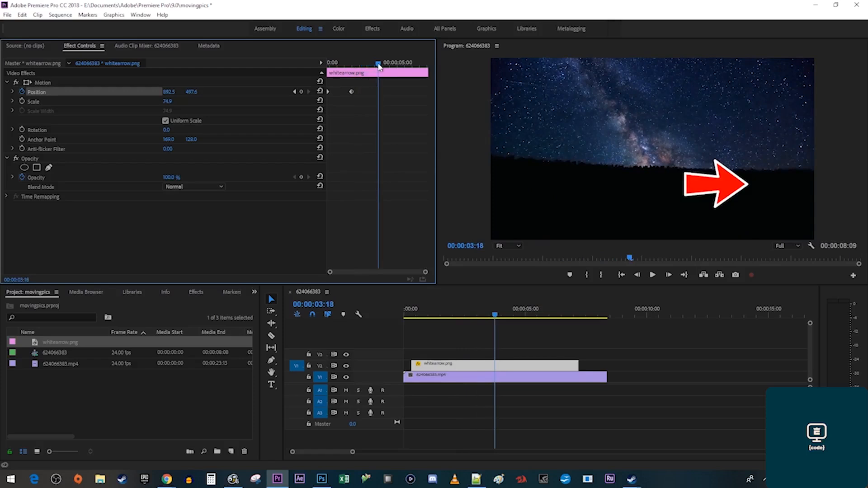
pyautogui.moveTo(174, 92); pyautogui.dragTo(70, 93)
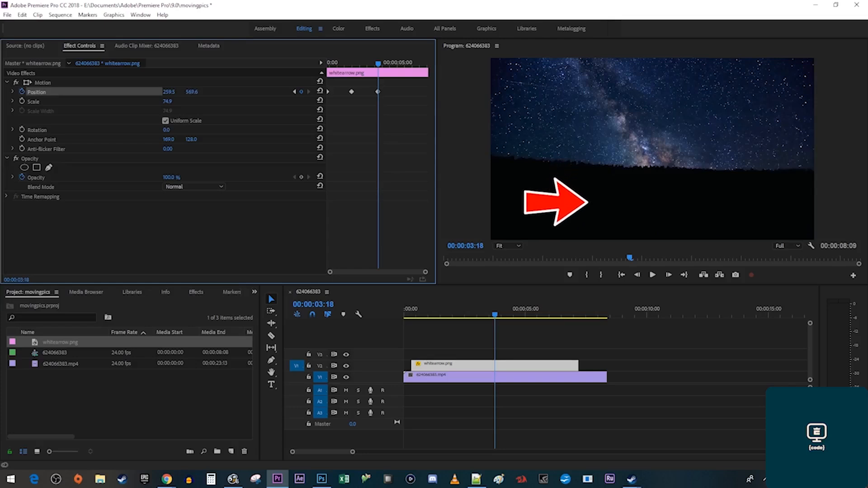
pyautogui.click(330, 63)
pyautogui.moveTo(331, 66); pyautogui.dragTo(364, 70)
pyautogui.press('space')
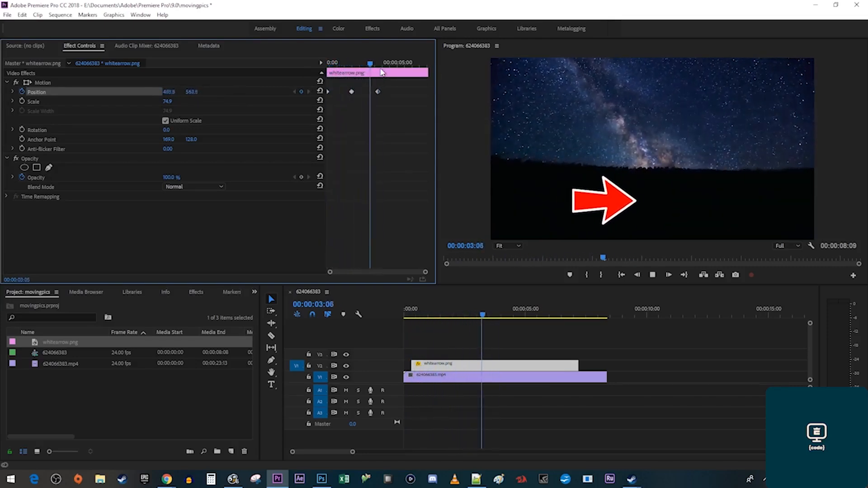
pyautogui.press('space')
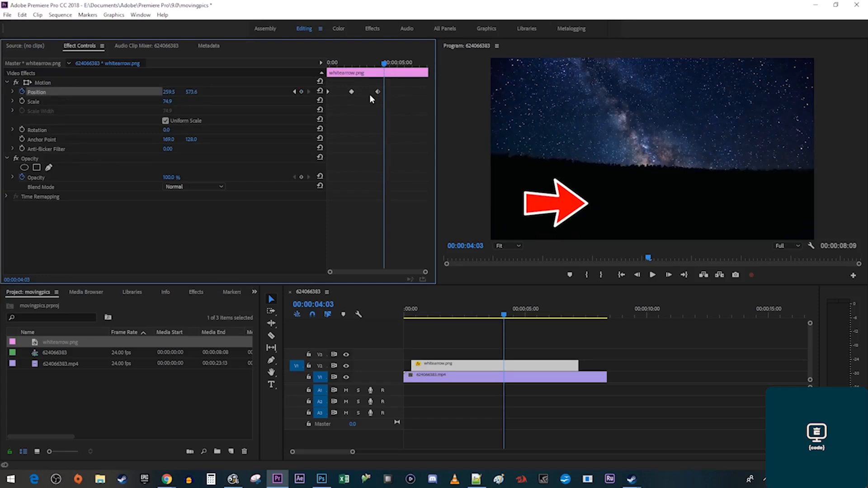
# Shift the return keyframe later and add a hold keyframe at 00:00:04:04.
pyautogui.moveTo(378, 92); pyautogui.dragTo(395, 88)
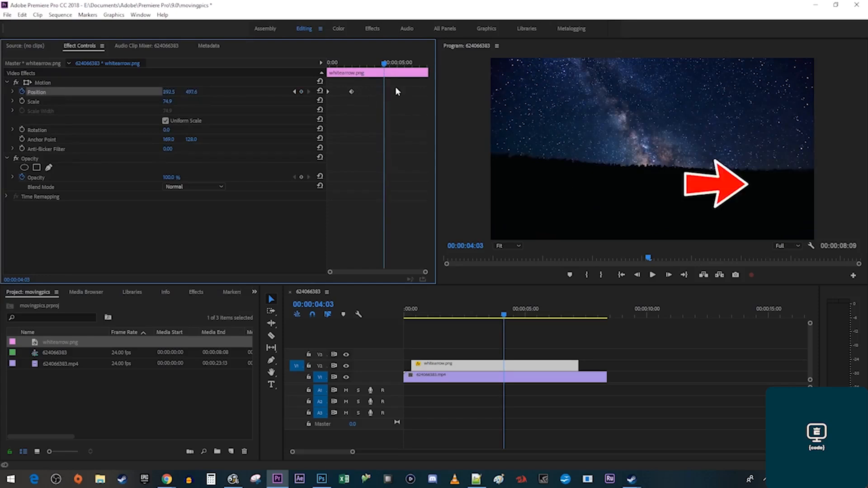
pyautogui.click(301, 91)
pyautogui.moveTo(357, 65); pyautogui.dragTo(387, 79)
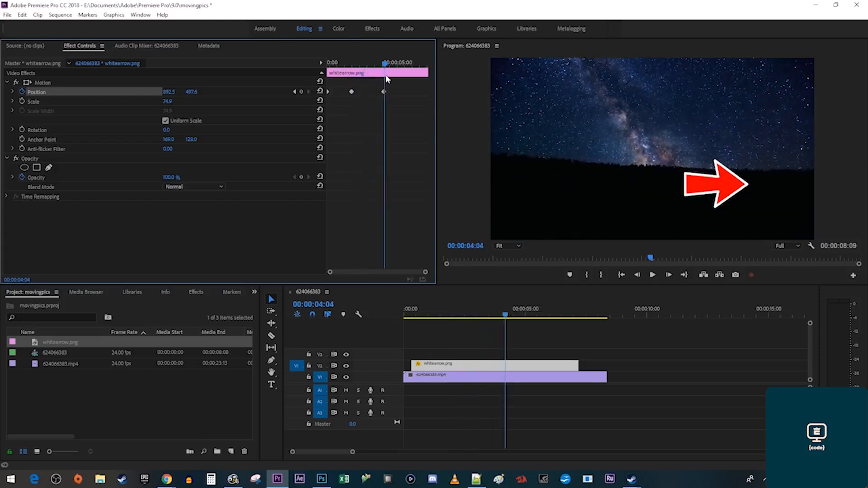
# At 00:00:05:23, move the arrow to the lower left (323.5, 578.6) and preview the full animation.
pyautogui.moveTo(386, 66); pyautogui.dragTo(412, 72)
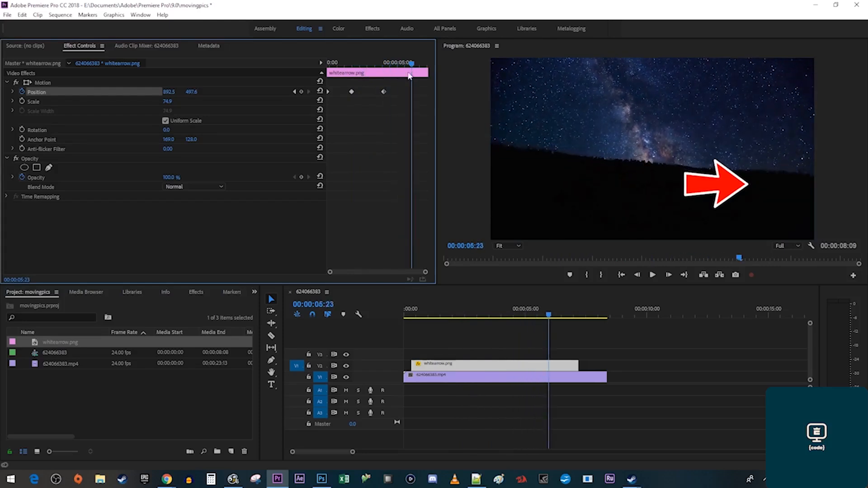
pyautogui.click(168, 92)
pyautogui.write('592.5')
pyautogui.press('Return')
pyautogui.moveTo(168, 92); pyautogui.dragTo(47, 92)
pyautogui.moveTo(193, 92); pyautogui.dragTo(237, 92)
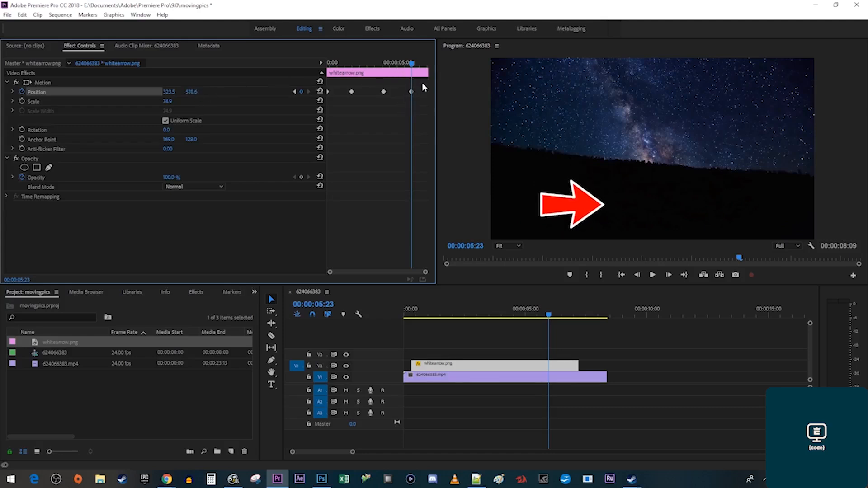
pyautogui.moveTo(329, 64); pyautogui.dragTo(412, 81)
pyautogui.press('space')
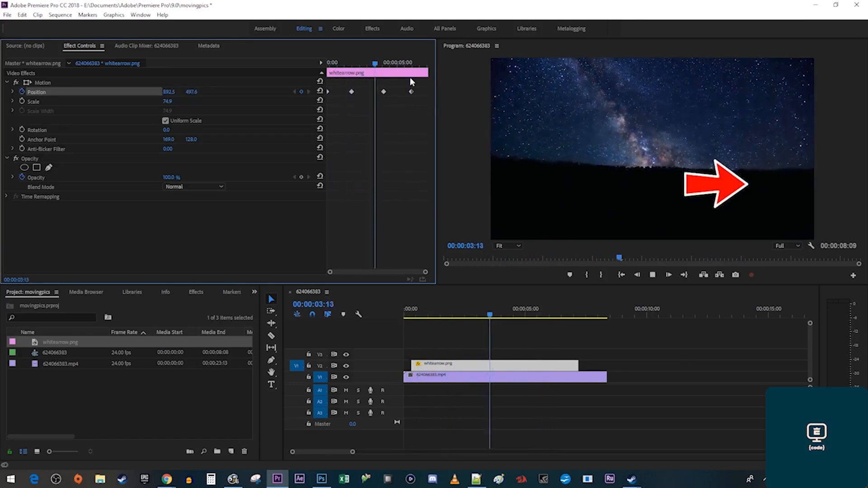
pyautogui.press('space')
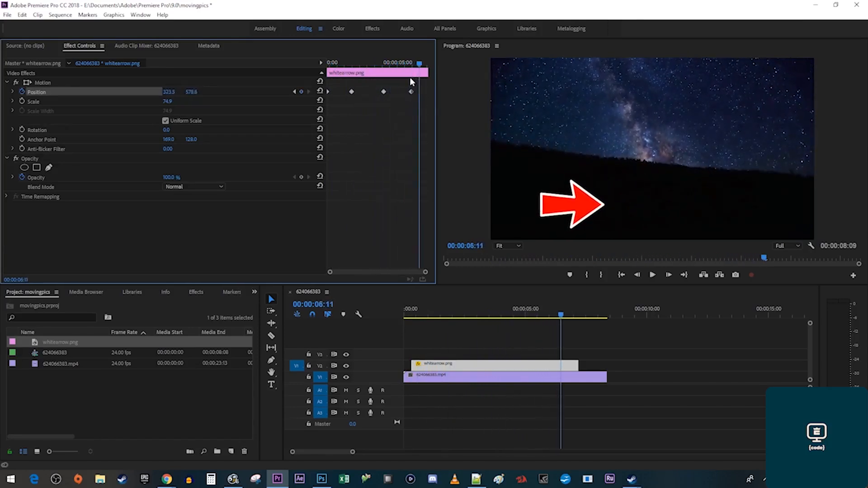
# Apply Auto Bezier temporal interpolation to all the arrow's Position keyframes and play from the start.
pyautogui.moveTo(422, 102); pyautogui.dragTo(320, 84)
pyautogui.rightClick(351, 93)
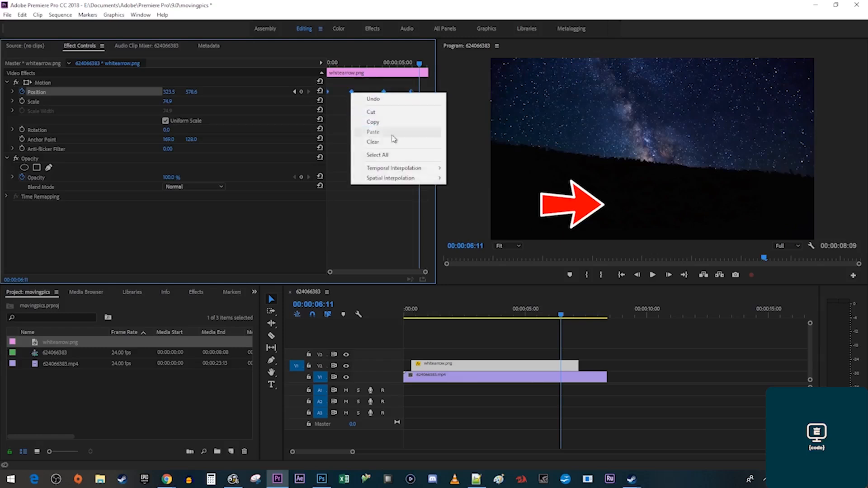
pyautogui.moveTo(427, 169)
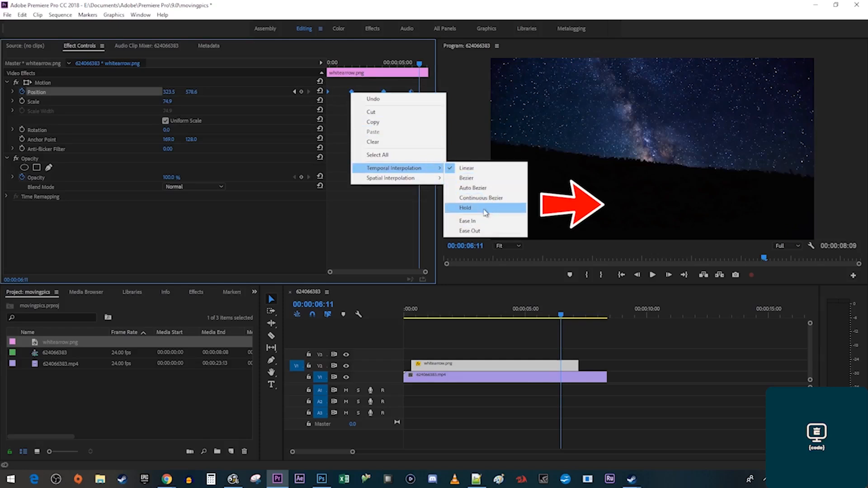
pyautogui.click(472, 188)
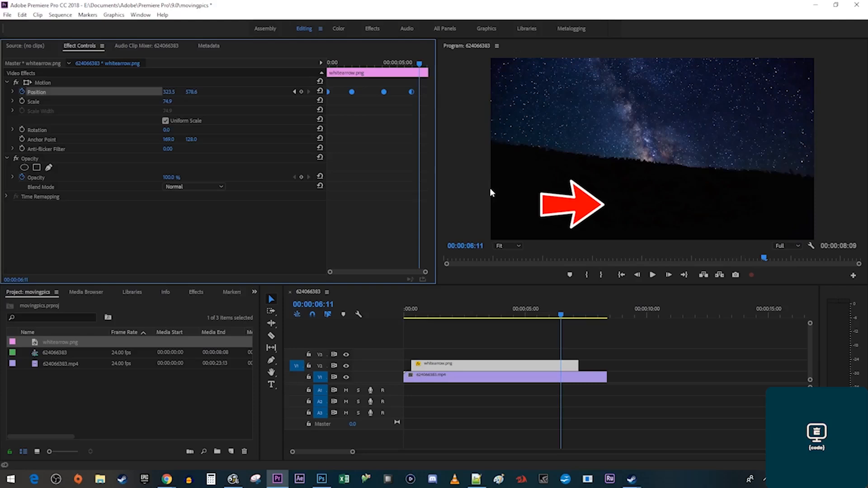
pyautogui.press('Home')
pyautogui.press('space')
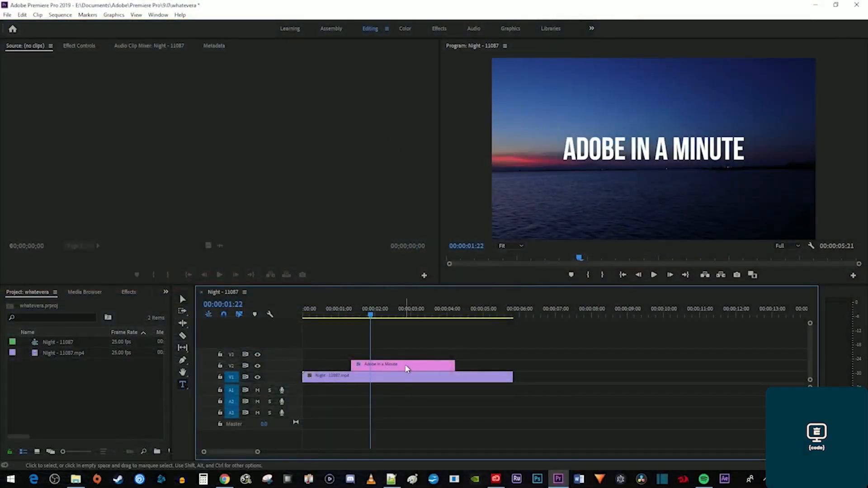
# Select the 'Adobe in a Minute' title clip and expand its text properties in Effect Controls.
pyautogui.click(382, 367)
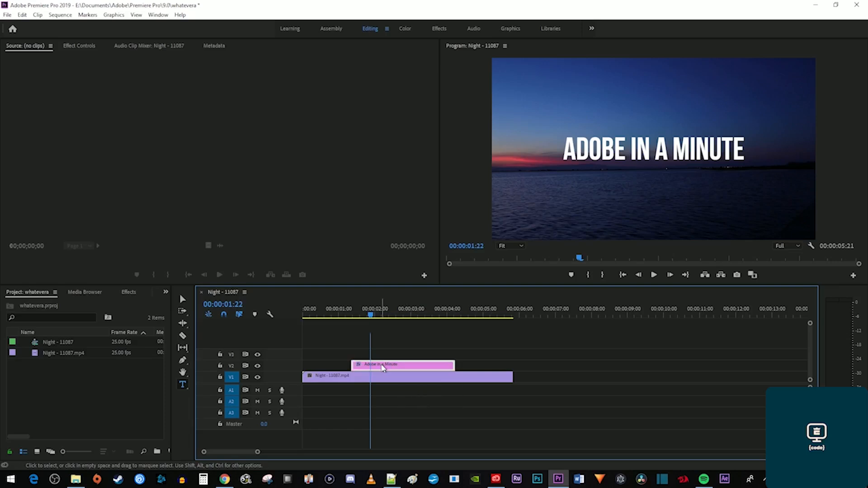
pyautogui.click(81, 46)
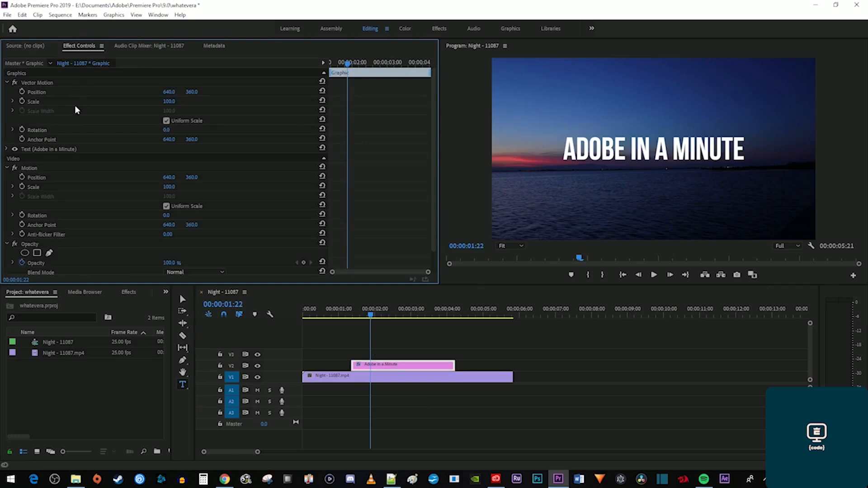
pyautogui.click(6, 150)
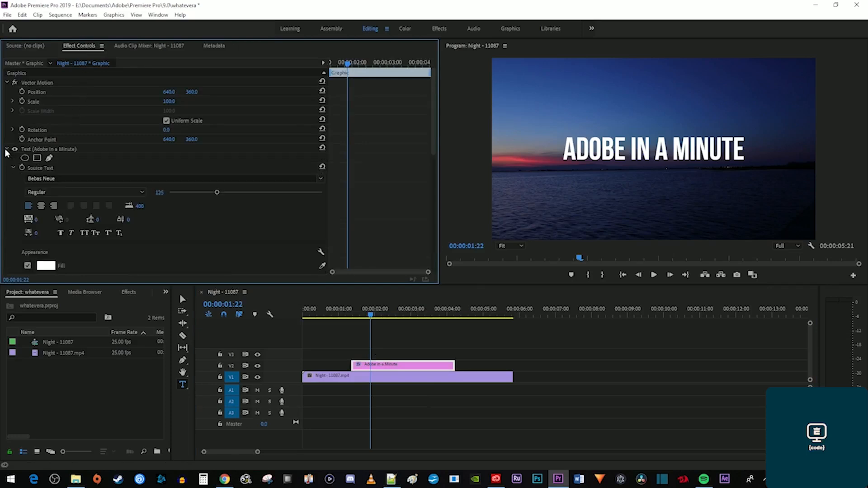
pyautogui.scroll(-5, 12, 181)
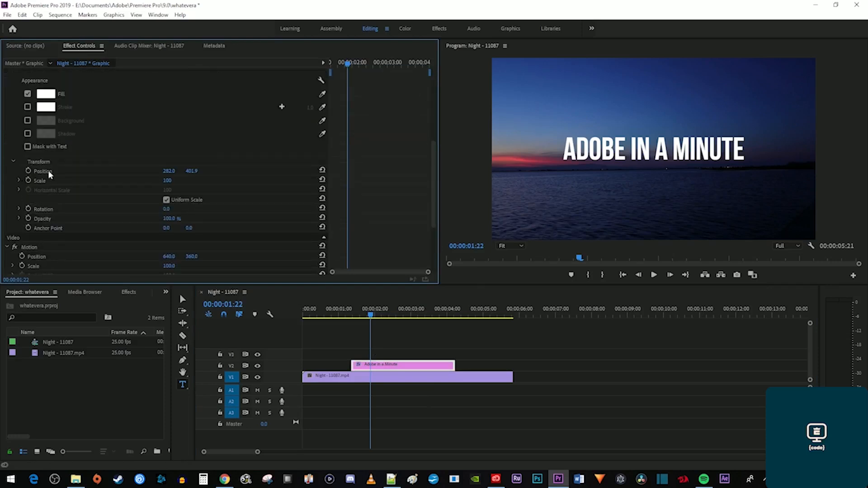
# Keyframe the title's Position X at -724 at 1:09 and 240 at 2:04, then preview the slide-in.
pyautogui.moveTo(385, 63); pyautogui.dragTo(326, 70)
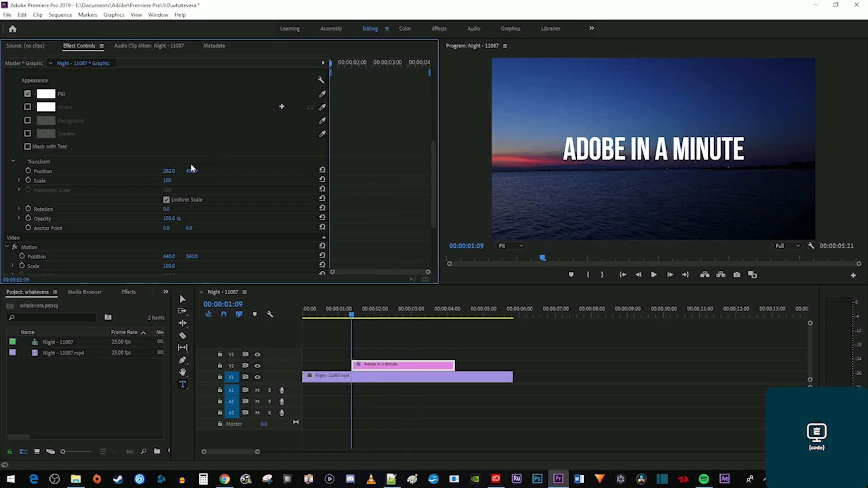
pyautogui.moveTo(169, 170); pyautogui.dragTo(4, 171)
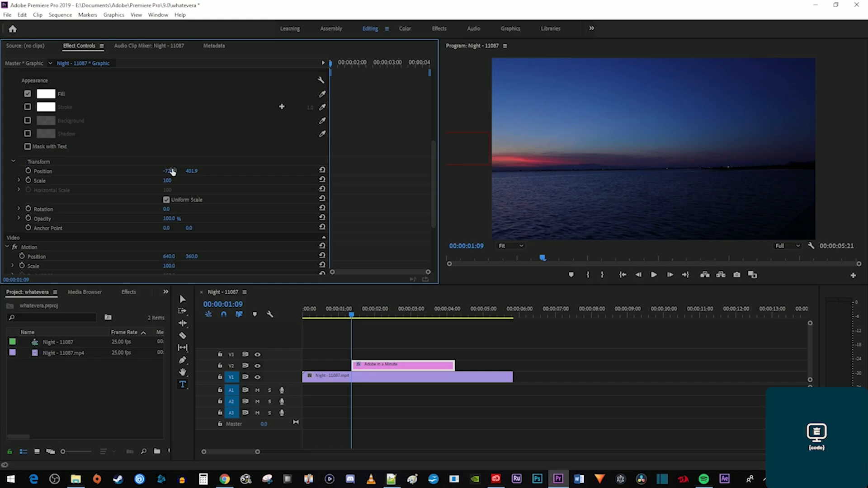
pyautogui.click(28, 172)
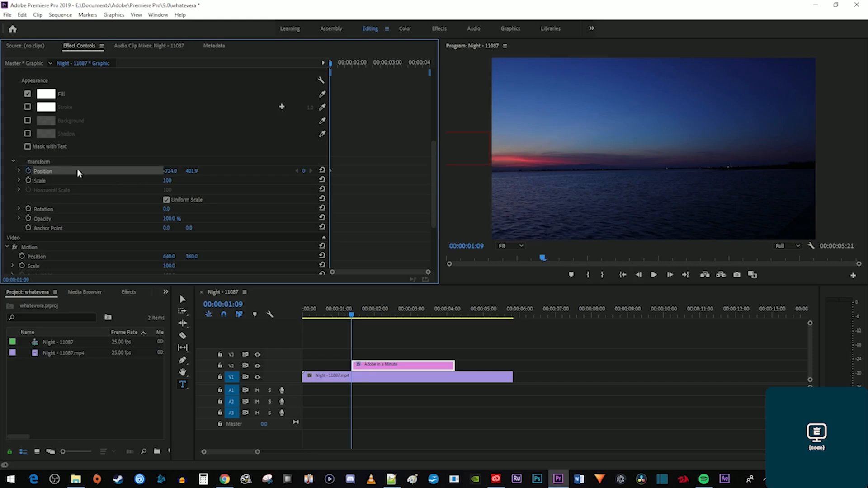
pyautogui.moveTo(330, 64); pyautogui.dragTo(360, 70)
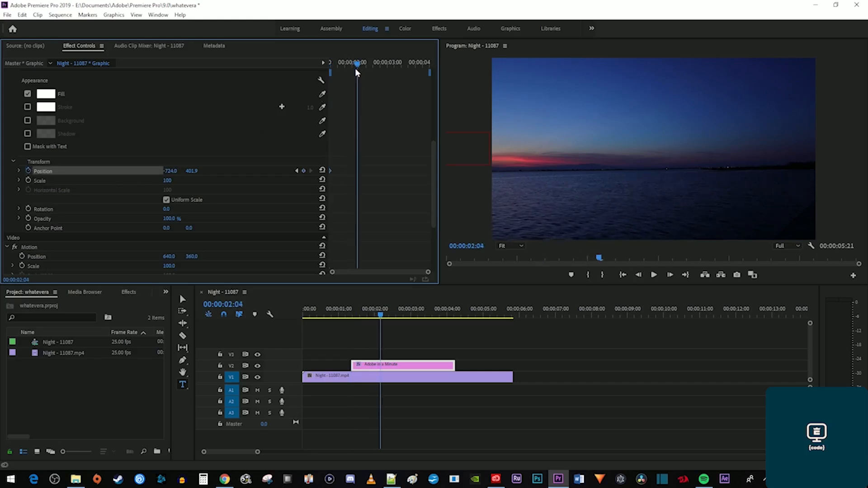
pyautogui.moveTo(168, 171); pyautogui.dragTo(604, 171)
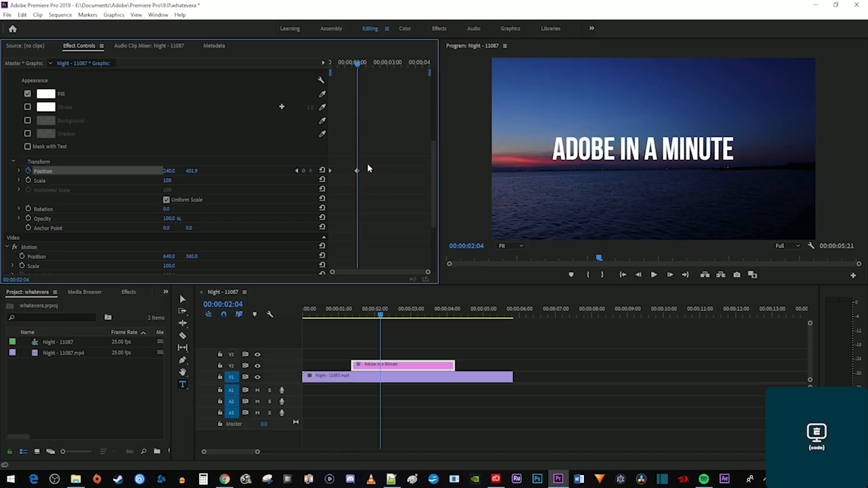
pyautogui.moveTo(343, 63); pyautogui.dragTo(293, 66)
pyautogui.press('space')
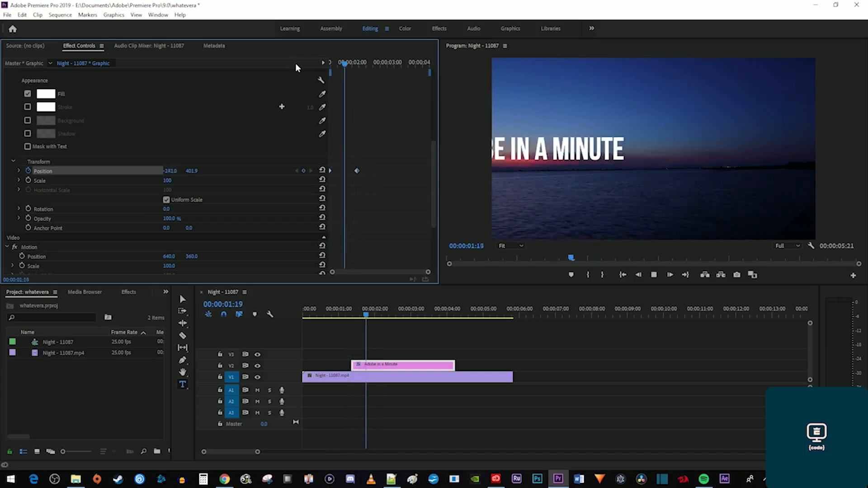
pyautogui.press('space')
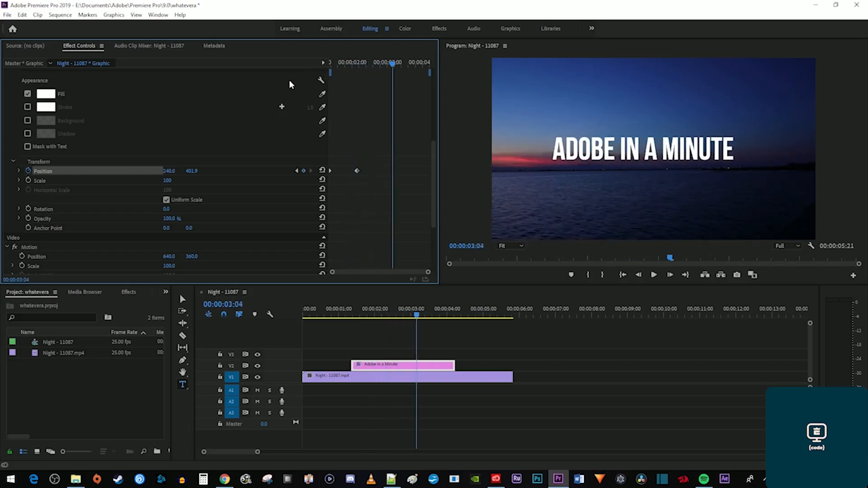
# Add a hold keyframe at 2:24 and push the title off-frame to 1283 at 3:20.
pyautogui.moveTo(392, 68); pyautogui.dragTo(387, 73)
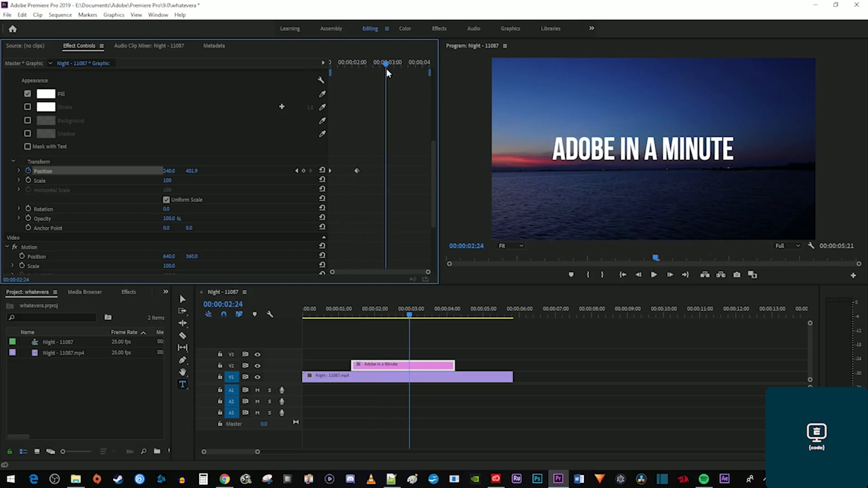
pyautogui.click(304, 173)
pyautogui.moveTo(408, 68); pyautogui.dragTo(416, 73)
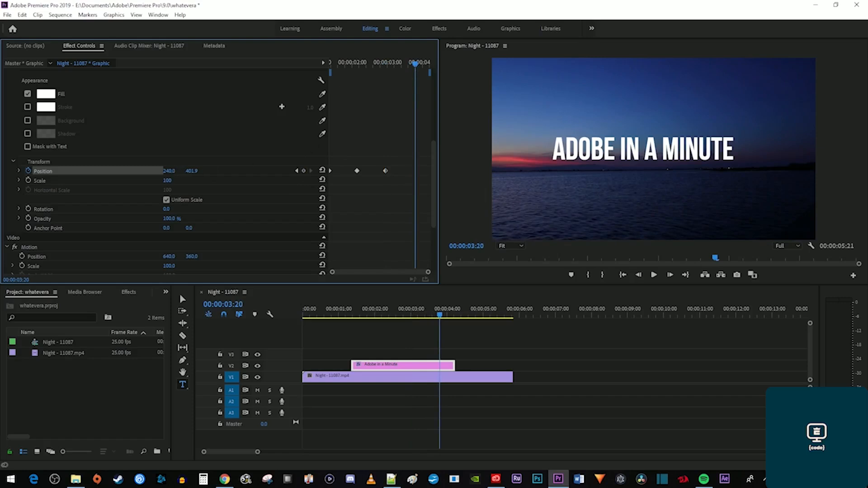
pyautogui.moveTo(168, 172)
pyautogui.mouseDown()
pyautogui.moveTo(343, 171)
pyautogui.moveTo(168, 173)
pyautogui.mouseUp()
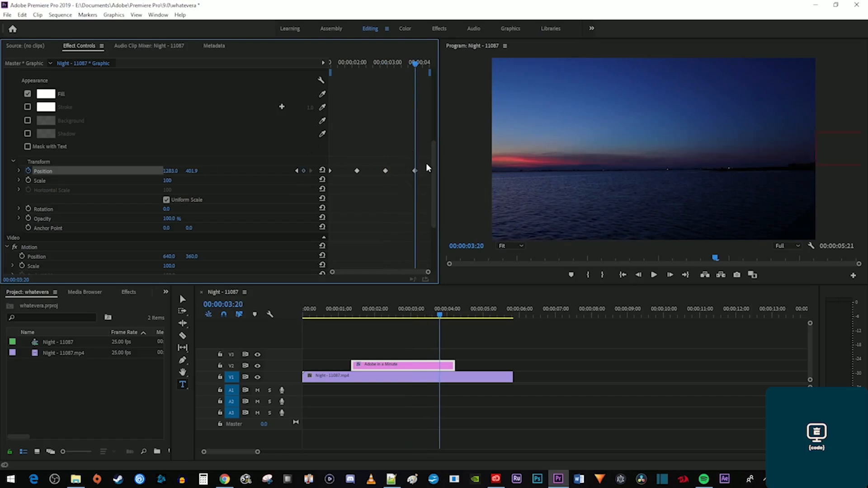
pyautogui.moveTo(415, 63); pyautogui.dragTo(273, 63)
pyautogui.press('space')
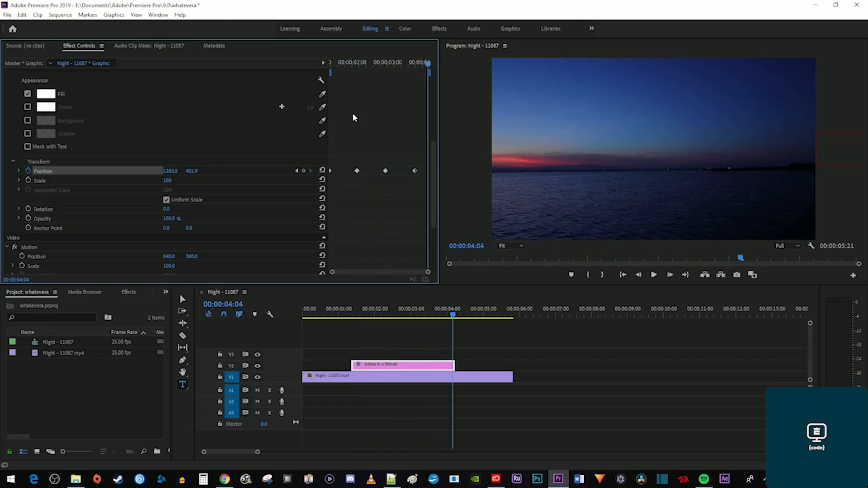
pyautogui.moveTo(394, 180); pyautogui.dragTo(343, 160)
# Set the title's two middle Position keyframes to Continuous Bezier and preview.
pyautogui.rightClick(356, 171)
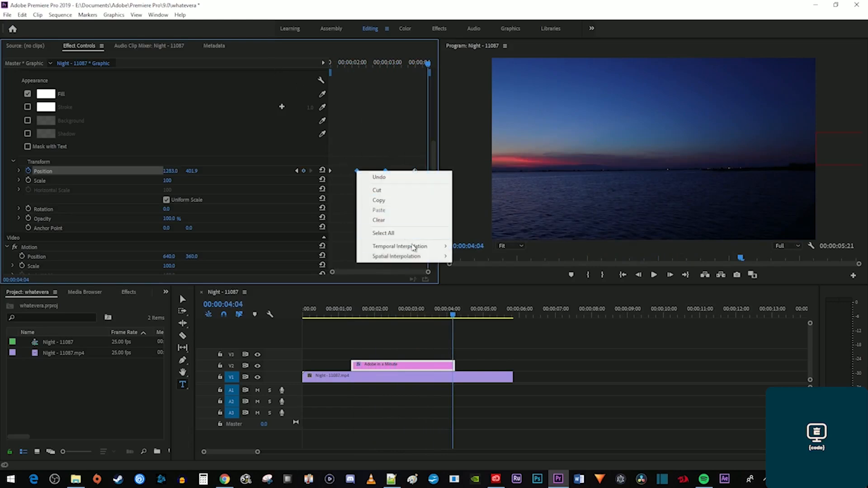
pyautogui.moveTo(417, 249)
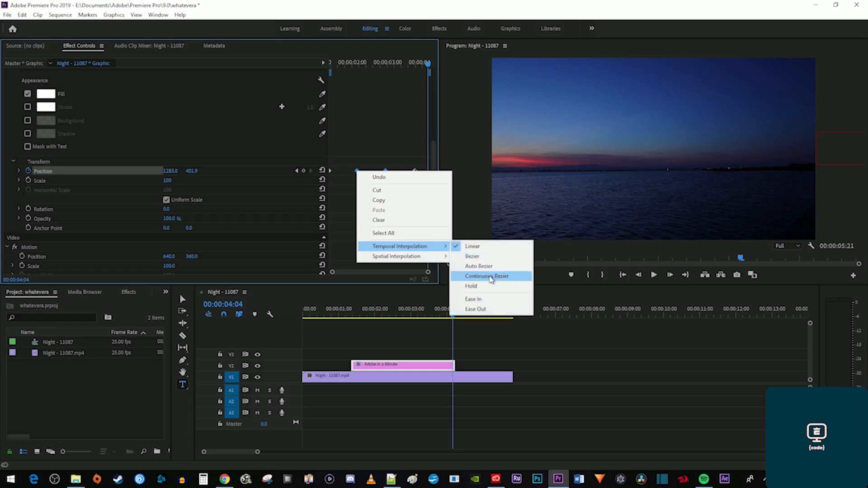
pyautogui.click(491, 280)
pyautogui.click(339, 64)
pyautogui.press('space')
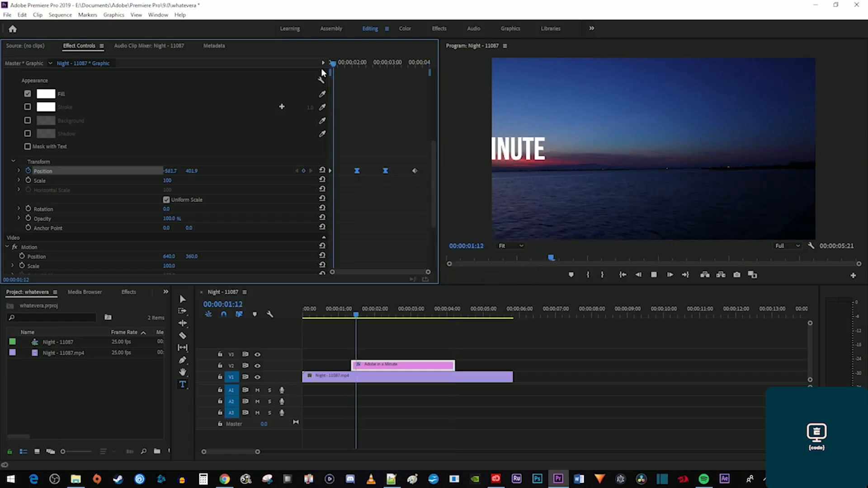
pyautogui.press('space')
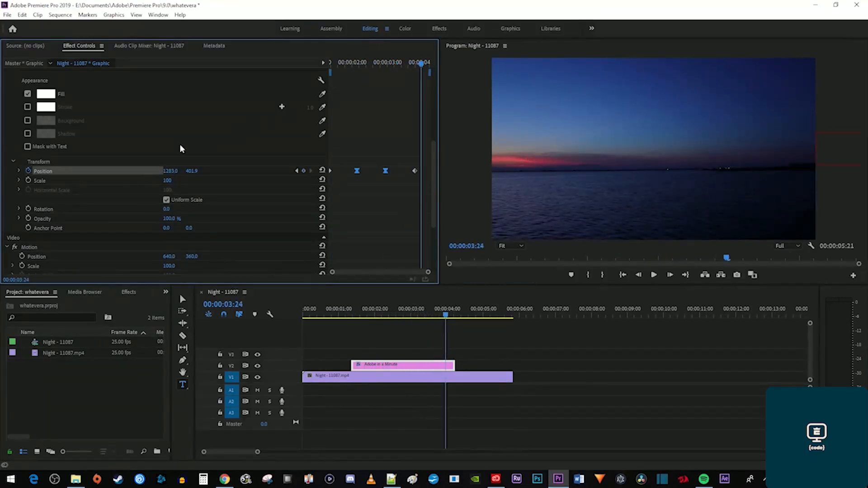
# Reshape the Position velocity curve to ease into the hold and accelerate the exit, peaking at 5378.2/s.
pyautogui.click(19, 171)
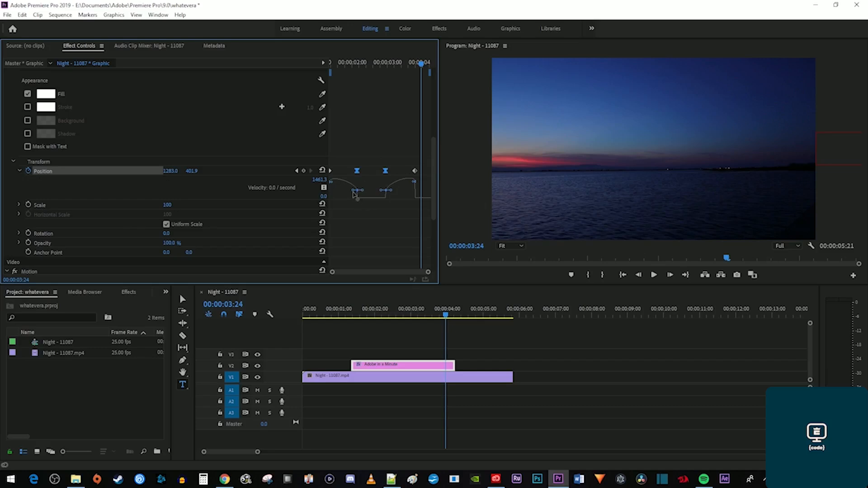
pyautogui.moveTo(354, 193); pyautogui.dragTo(338, 204)
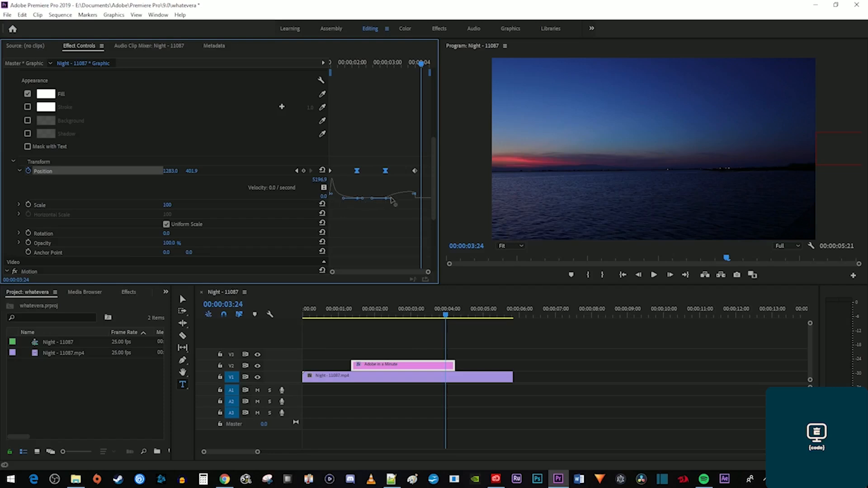
pyautogui.moveTo(391, 199); pyautogui.dragTo(402, 204)
pyautogui.press('space')
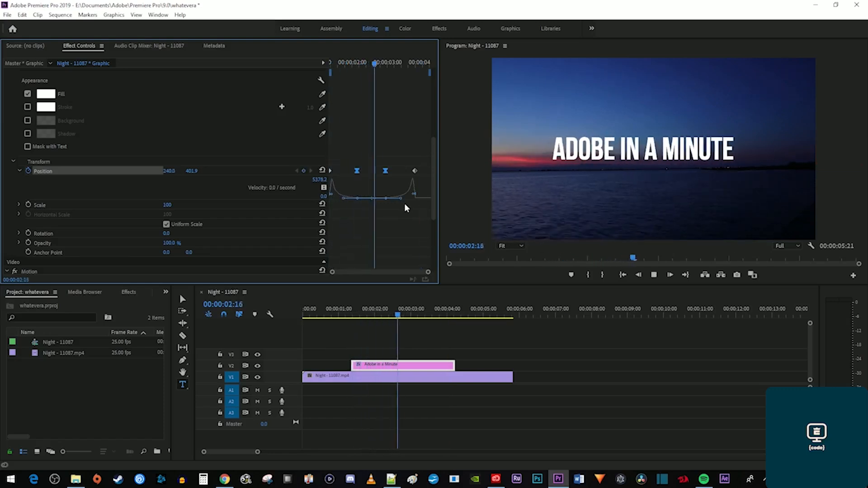
pyautogui.press('space')
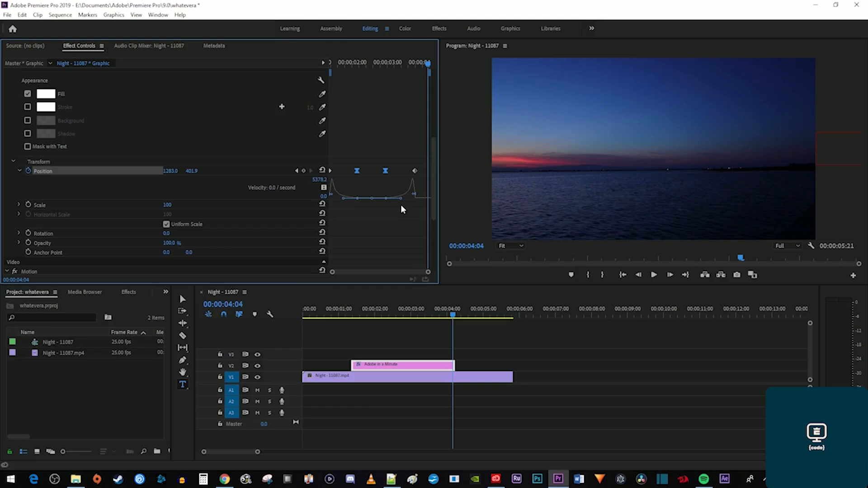
# Search the effects for 'dire' and apply Directional Blur to the title clip.
pyautogui.click(130, 293)
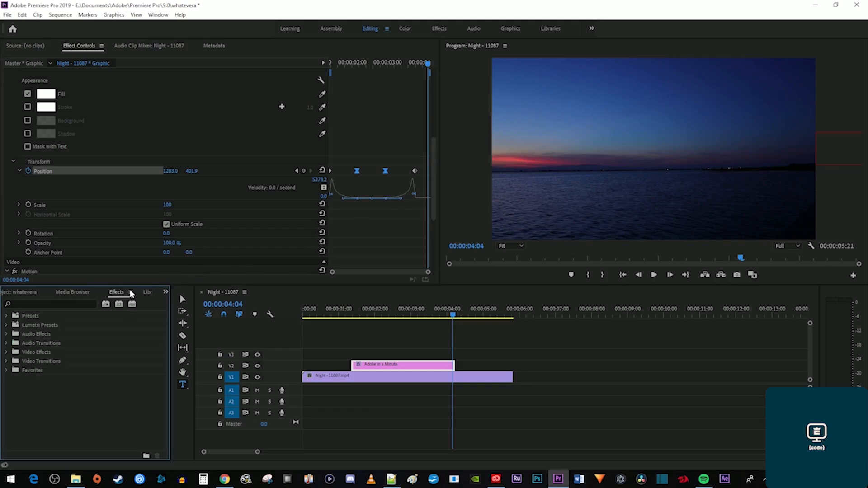
pyautogui.click(82, 303)
pyautogui.write('di')
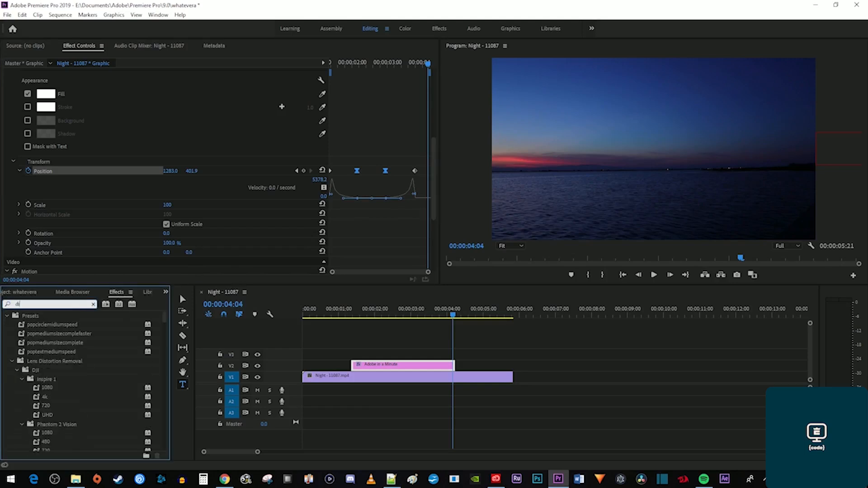
pyautogui.write('re')
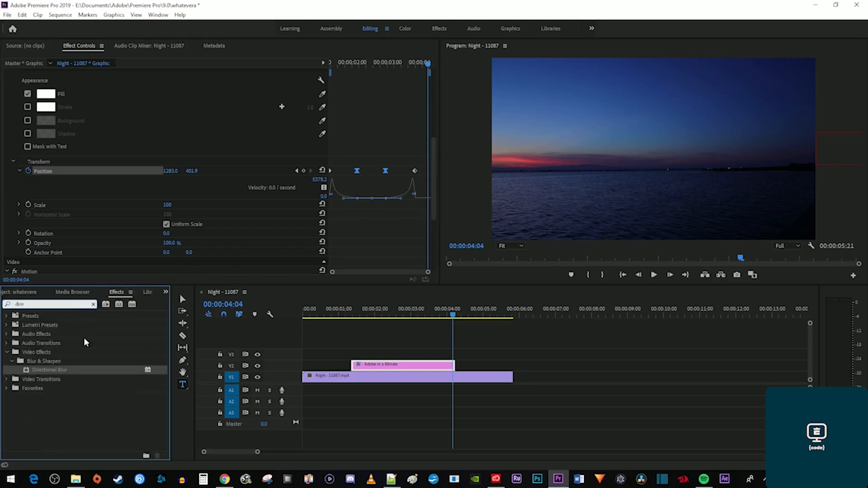
pyautogui.click(58, 370)
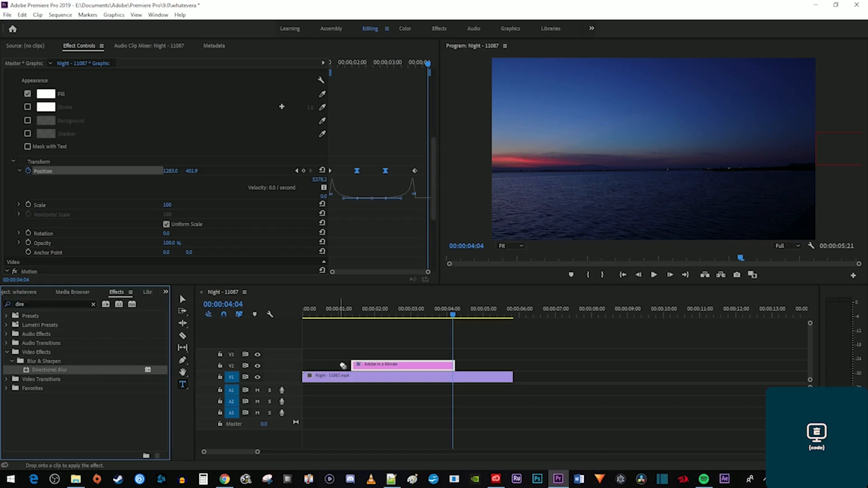
pyautogui.click(360, 365)
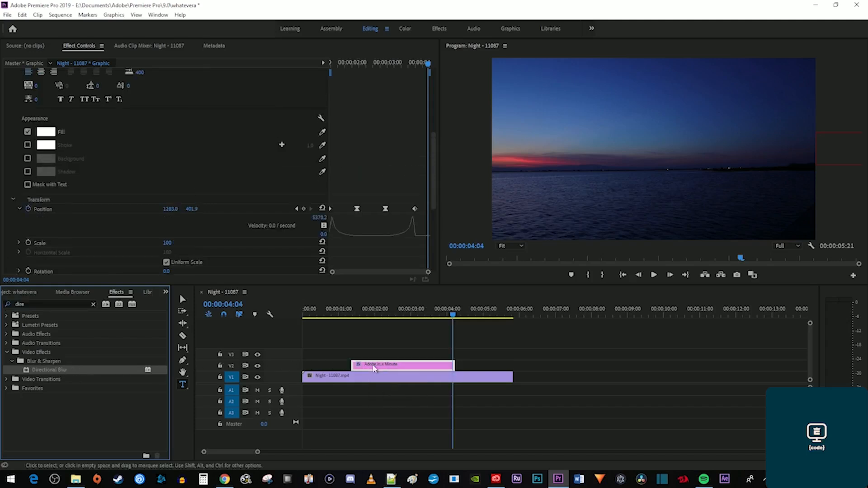
# Set the Directional Blur Direction to 90° in Effect Controls.
pyautogui.click(84, 46)
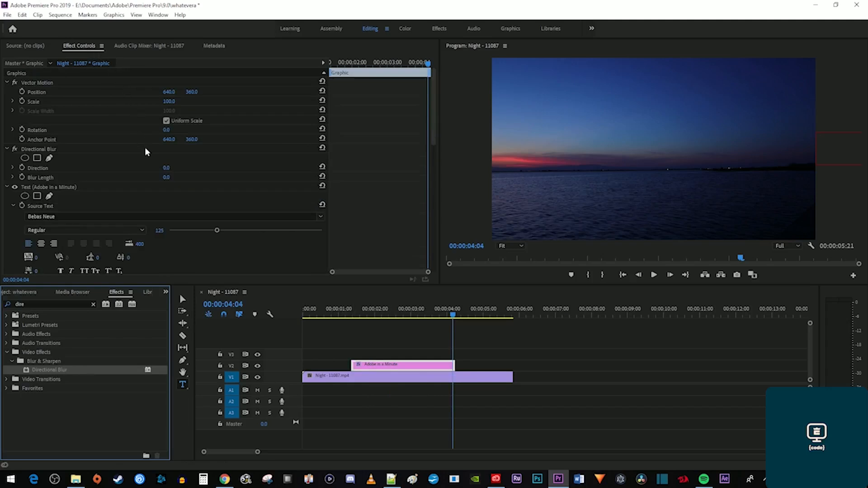
pyautogui.click(165, 168)
pyautogui.write('9')
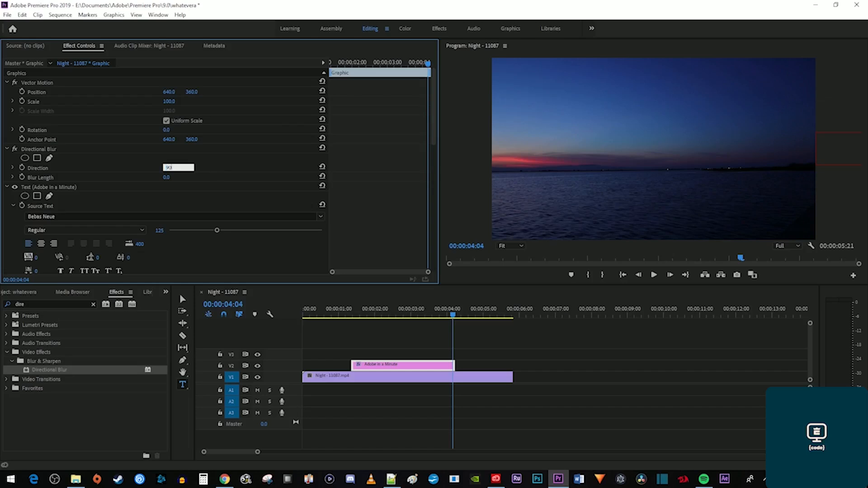
pyautogui.write('0')
pyautogui.press('Return')
pyautogui.moveTo(378, 64); pyautogui.dragTo(361, 63)
pyautogui.scroll(-3, 359, 134)
pyautogui.scroll(-5, 358, 150)
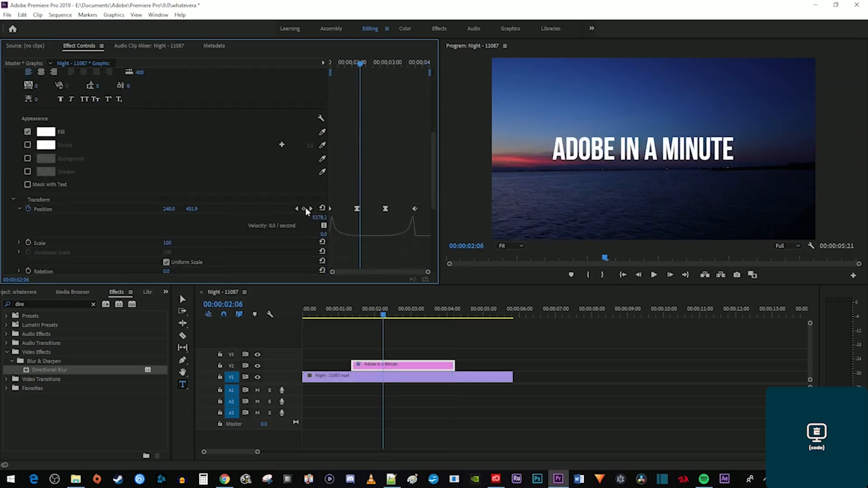
# Keyframe Blur Length at 30 at 1:09 and 0 at 2:04.
pyautogui.click(297, 209)
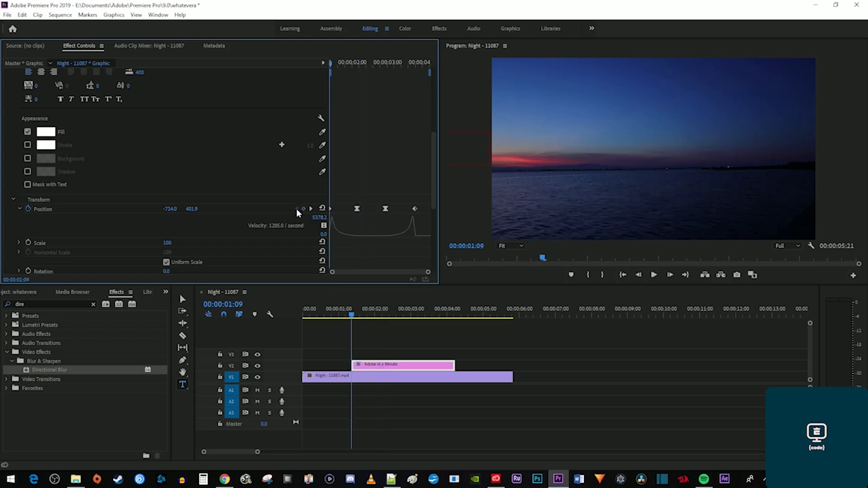
pyautogui.scroll(8, 355, 161)
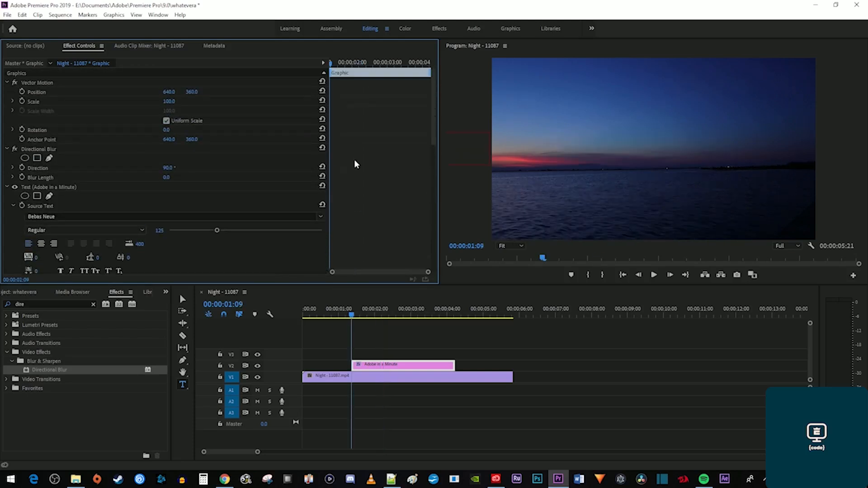
pyautogui.click(13, 205)
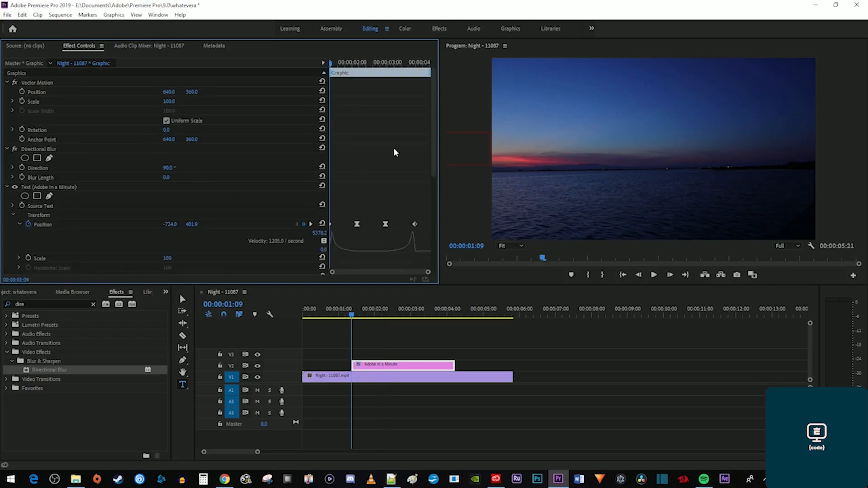
pyautogui.click(19, 177)
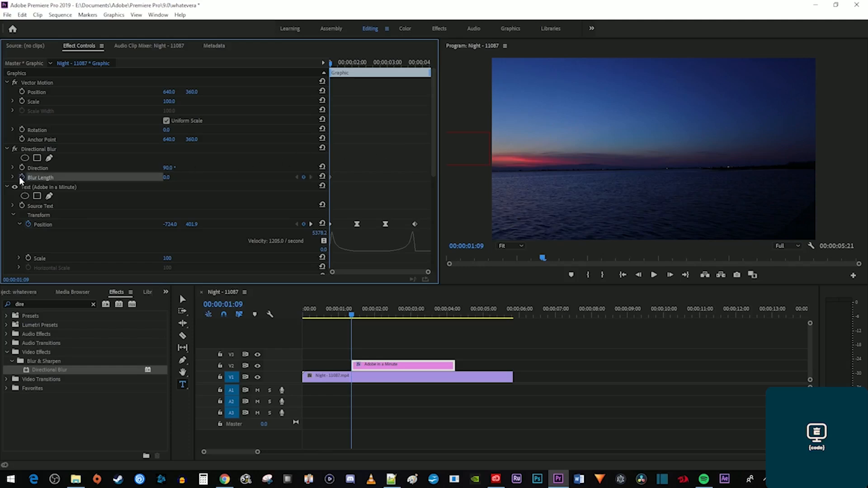
pyautogui.click(165, 177)
pyautogui.write('30')
pyautogui.press('Return')
pyautogui.click(311, 224)
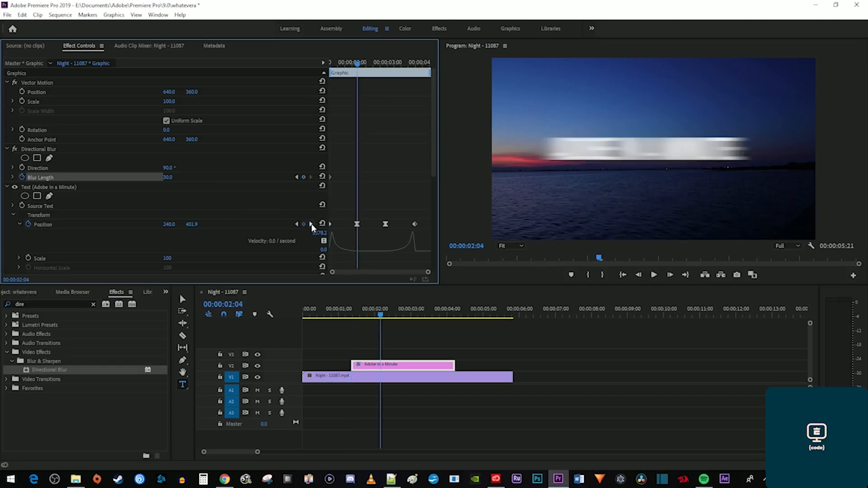
pyautogui.click(174, 176)
pyautogui.write('0')
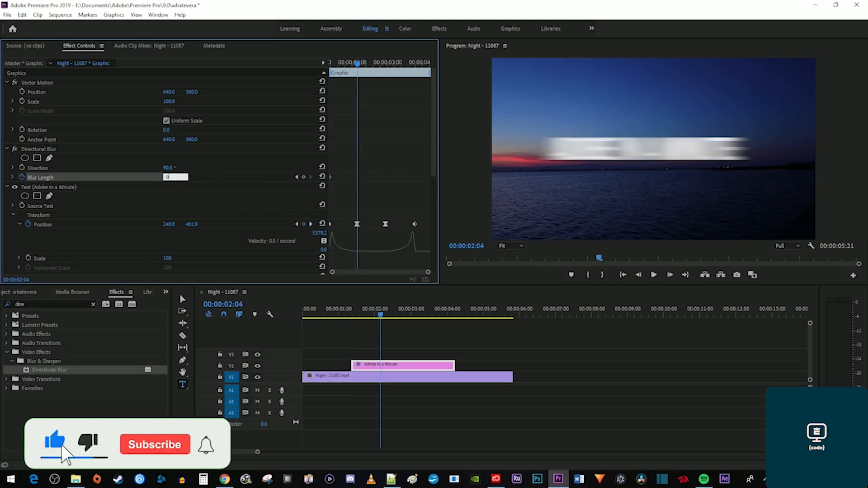
pyautogui.press('Return')
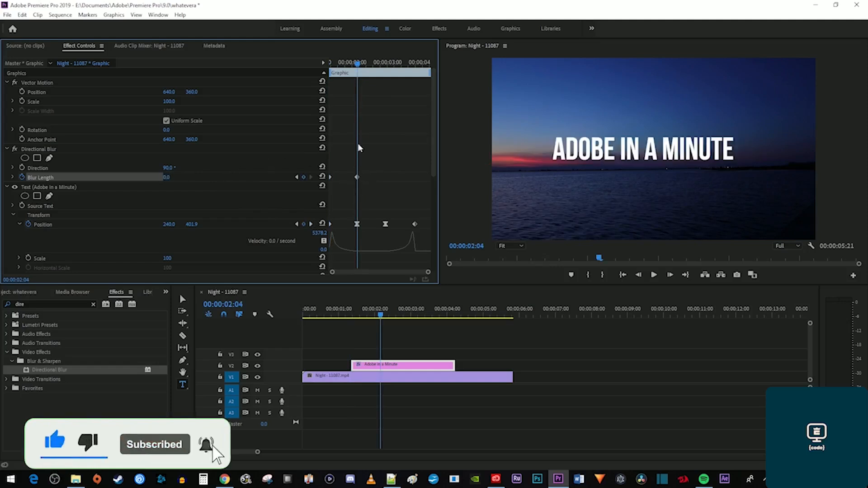
# Keep Blur Length 0 at 2:24, set 30 at the 3:20 exit keyframe, and preview.
pyautogui.moveTo(352, 69)
pyautogui.mouseDown()
pyautogui.moveTo(333, 69)
pyautogui.moveTo(356, 78)
pyautogui.mouseUp()
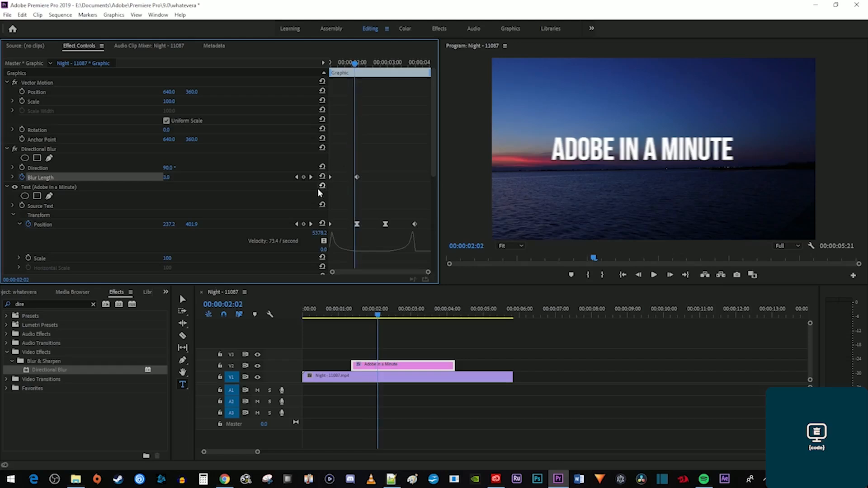
pyautogui.click(310, 223)
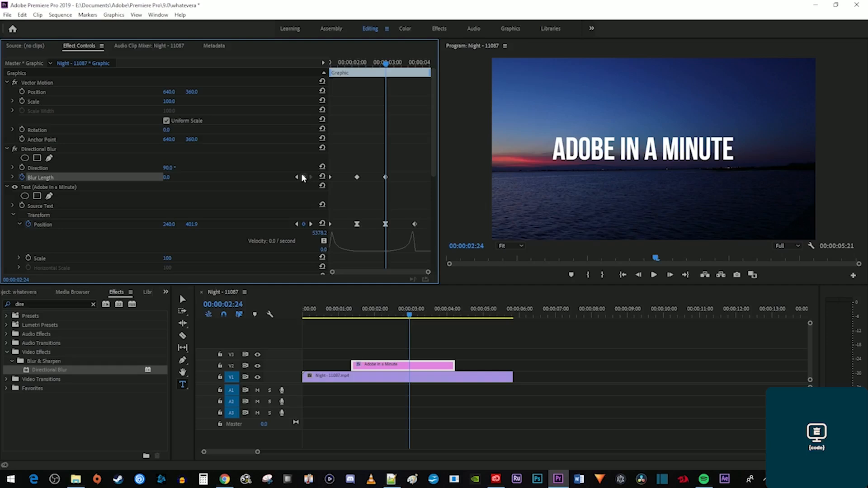
pyautogui.click(310, 224)
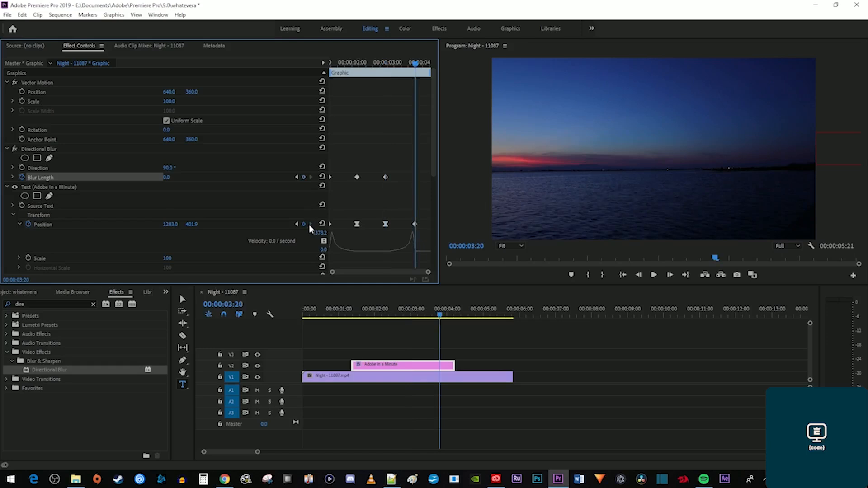
pyautogui.click(163, 176)
pyautogui.write('30')
pyautogui.press('Return')
pyautogui.moveTo(416, 68)
pyautogui.mouseDown()
pyautogui.moveTo(387, 70)
pyautogui.moveTo(418, 76)
pyautogui.mouseUp()
pyautogui.press('Up')
pyautogui.press('space')
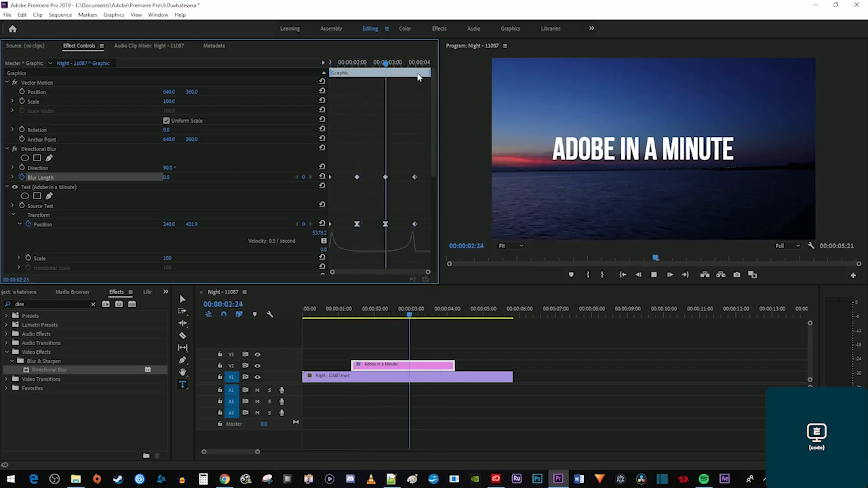
pyautogui.press('space')
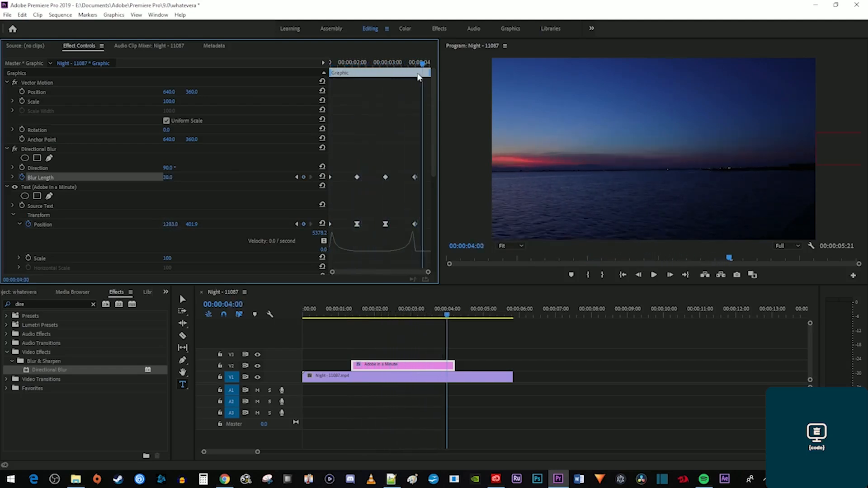
pyautogui.press('Up')
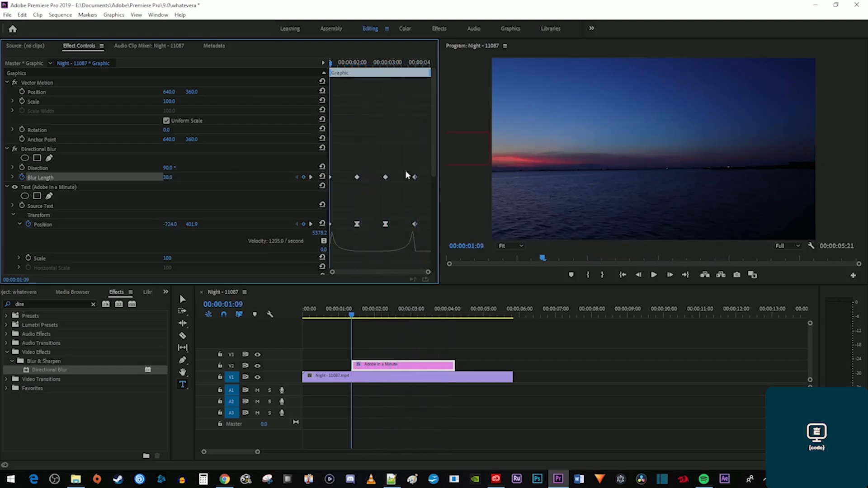
# Set the two middle Blur Length keyframes to Auto Bezier.
pyautogui.moveTo(396, 197); pyautogui.dragTo(347, 168)
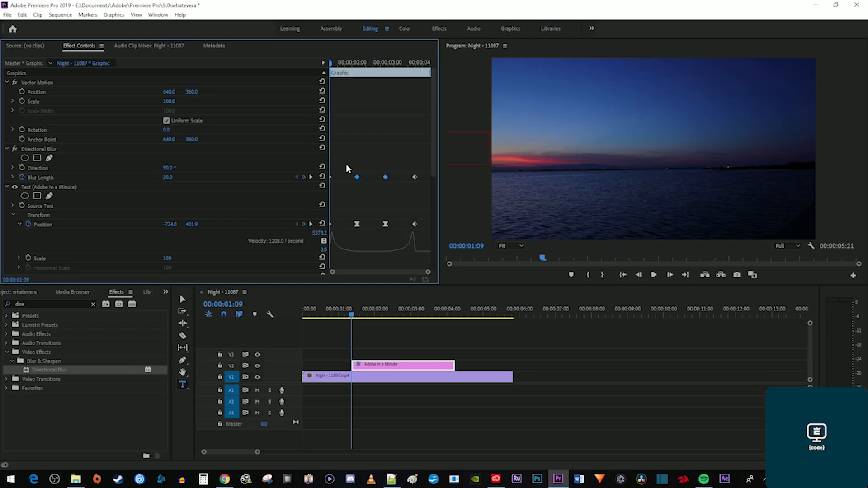
pyautogui.rightClick(355, 177)
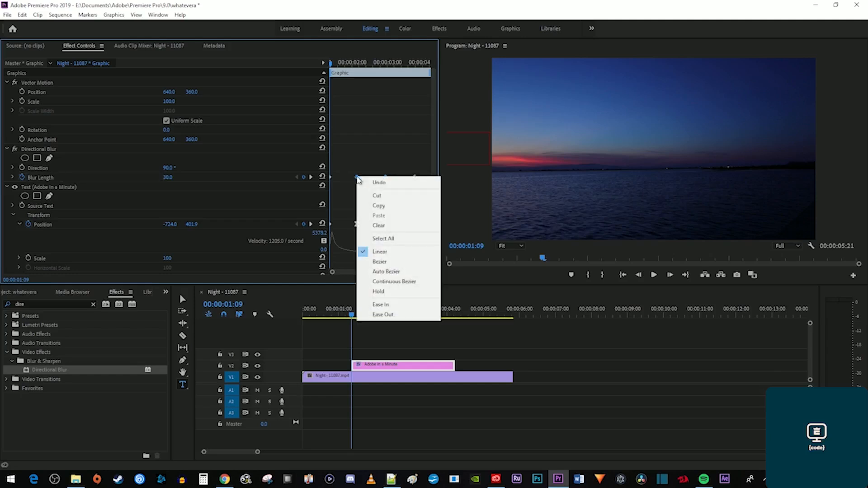
pyautogui.click(386, 272)
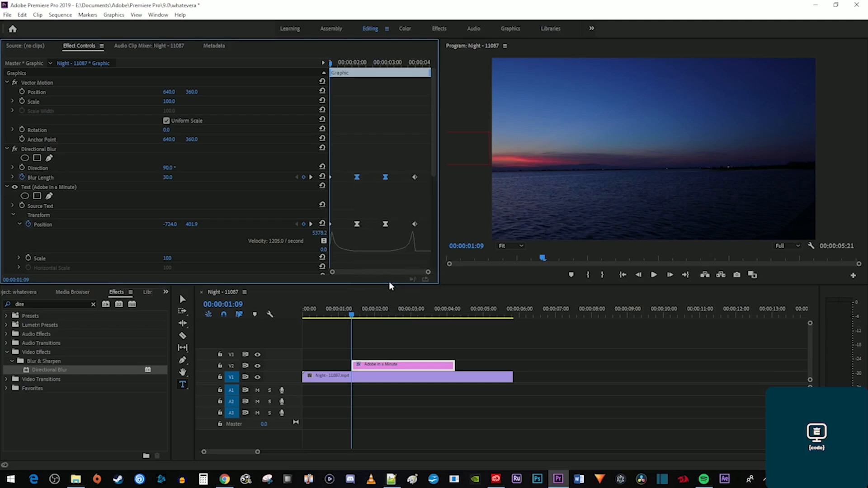
# Drag the Blur Length curve handles to ease the blur fade, then replay the title animation.
pyautogui.click(12, 177)
pyautogui.scroll(-2, 400, 121)
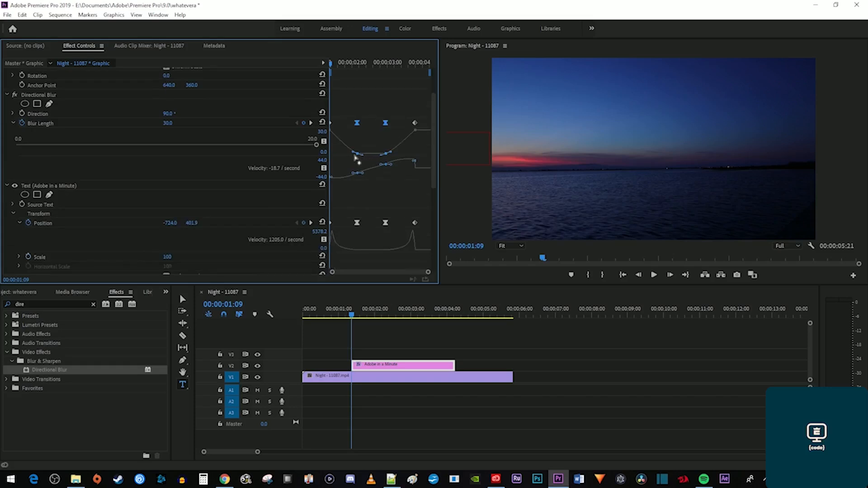
pyautogui.moveTo(353, 156); pyautogui.dragTo(342, 156)
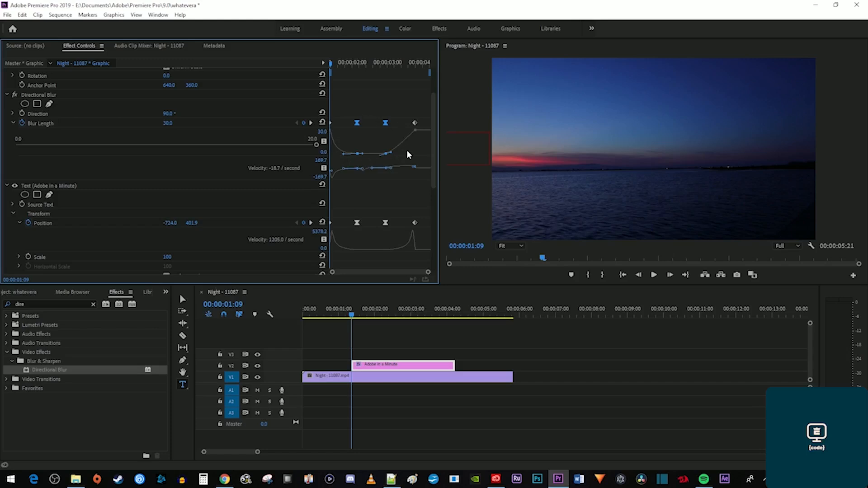
pyautogui.moveTo(391, 154); pyautogui.dragTo(405, 159)
pyautogui.press('space')
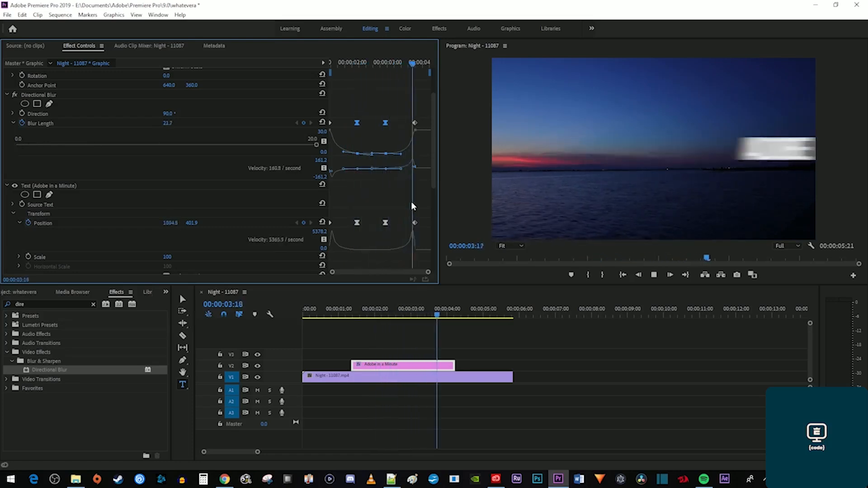
pyautogui.press('space')
pyautogui.press('Up')
pyautogui.press('space')
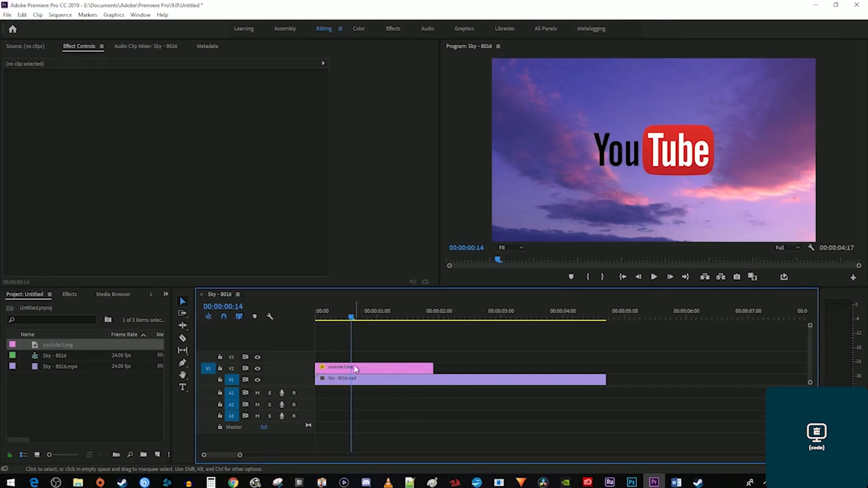
# Select the youtube3.png clip on V2 to show its Motion and Opacity settings.
pyautogui.click(380, 371)
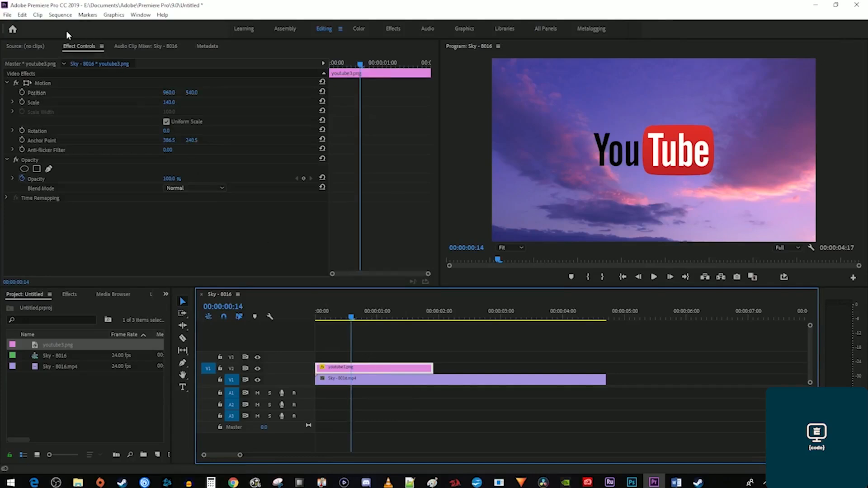
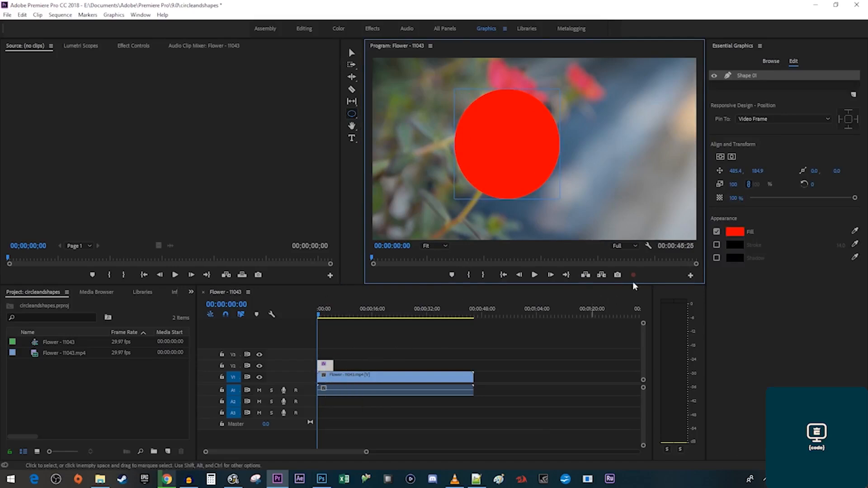
# Remove the circle's red fill and give it an outline 59 wide.
pyautogui.click(717, 232)
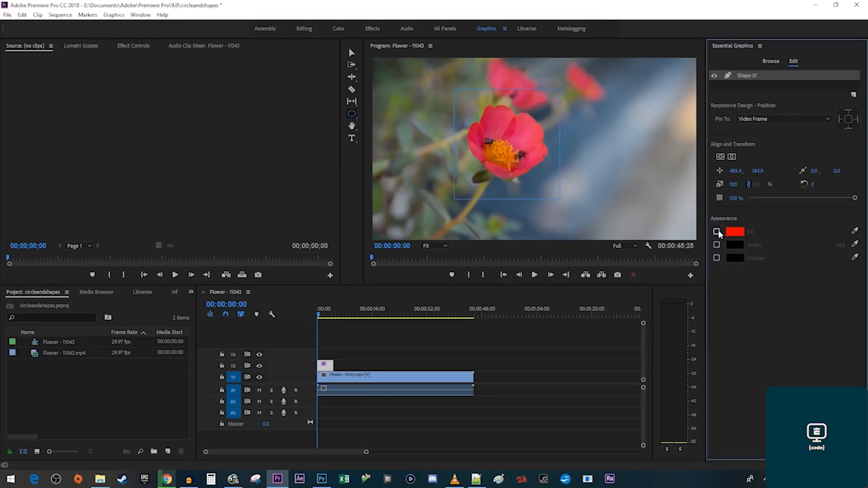
pyautogui.click(717, 245)
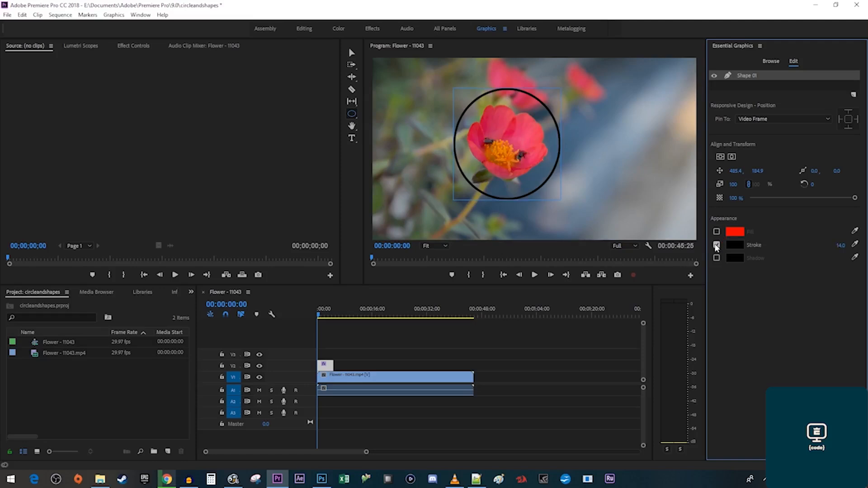
pyautogui.moveTo(841, 245); pyautogui.dragTo(861, 245)
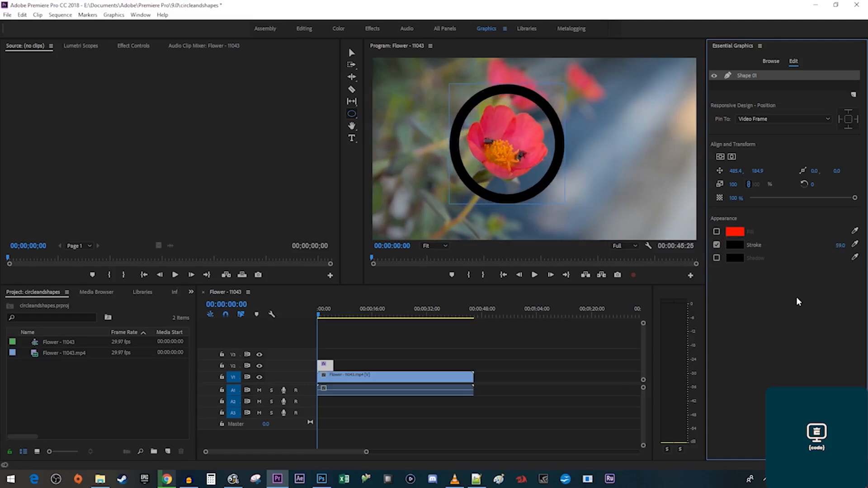
# Make the circle's outline white, then switch to the Editing workspace.
pyautogui.click(740, 245)
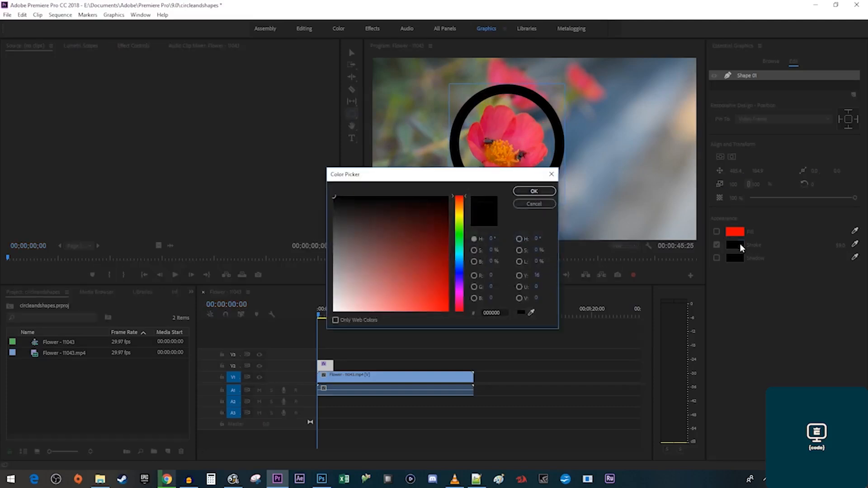
pyautogui.click(334, 311)
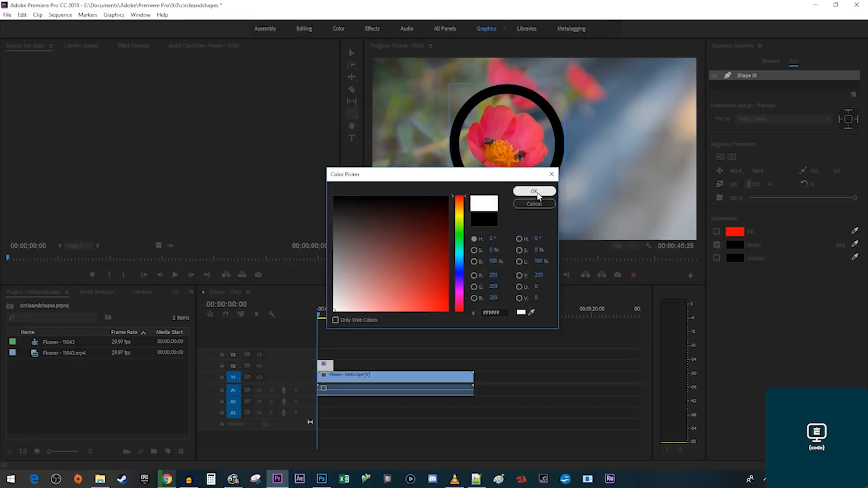
pyautogui.click(534, 191)
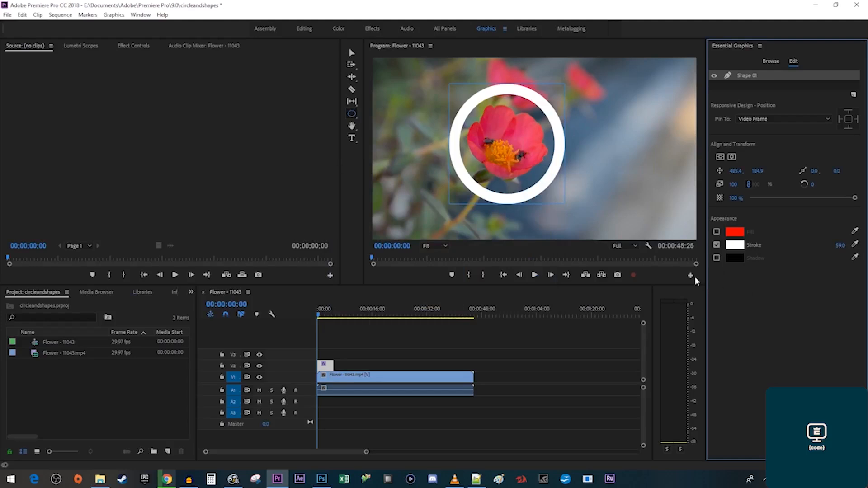
pyautogui.click(301, 30)
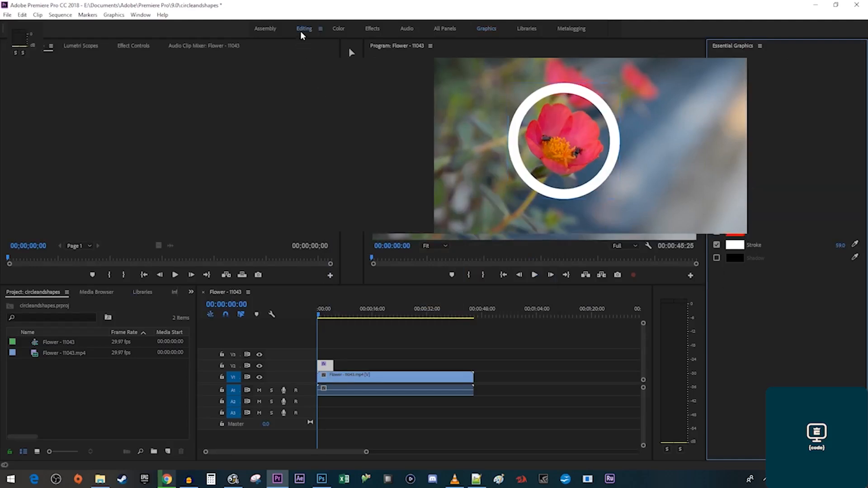
# Draw a rectangle at the frame's lower right with red fill and a 4-wide border.
pyautogui.click(411, 358)
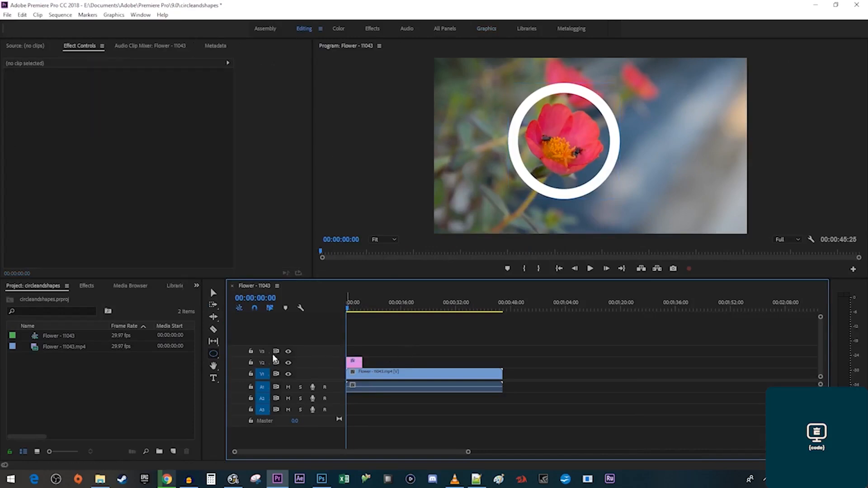
pyautogui.click(214, 357)
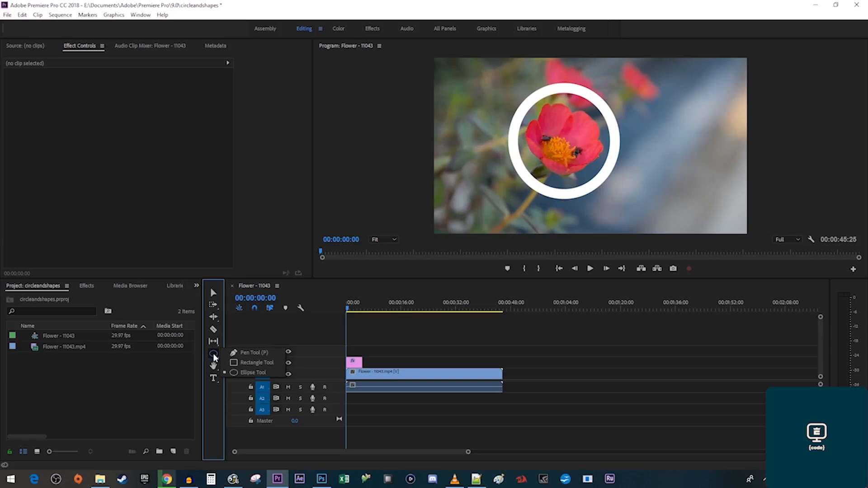
pyautogui.click(244, 362)
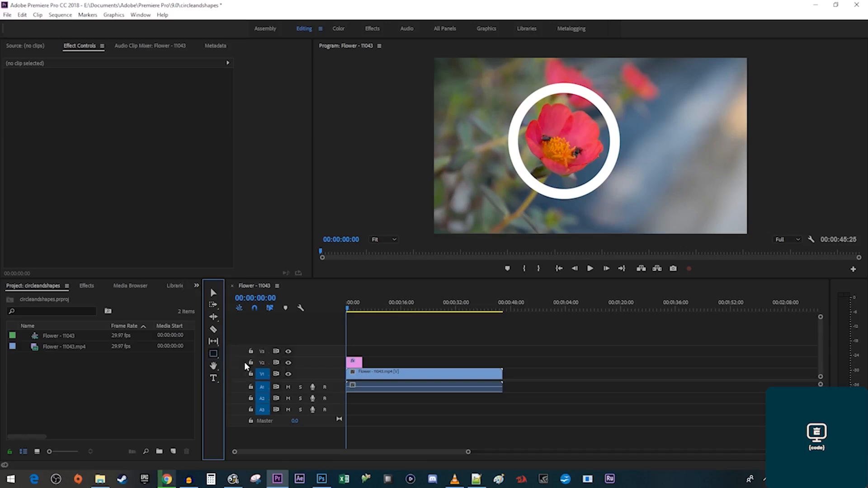
pyautogui.moveTo(655, 151)
pyautogui.mouseDown()
pyautogui.moveTo(682, 203)
pyautogui.moveTo(718, 214)
pyautogui.mouseUp()
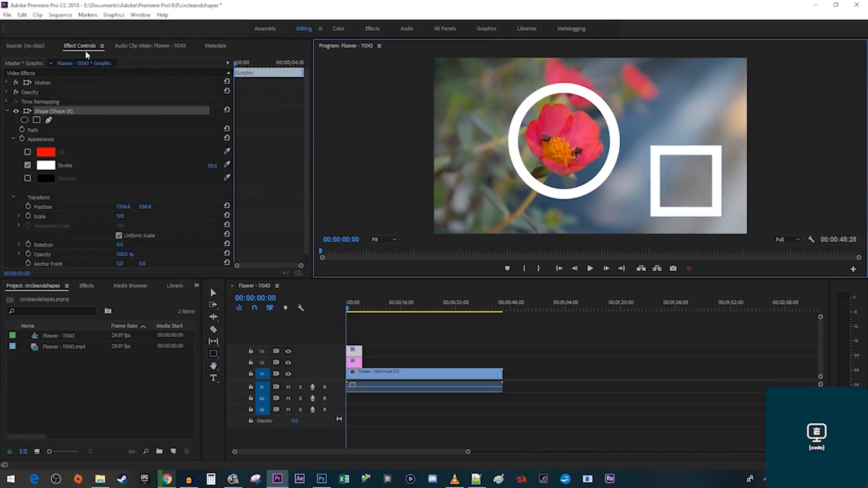
pyautogui.click(27, 151)
pyautogui.moveTo(211, 165); pyautogui.dragTo(187, 166)
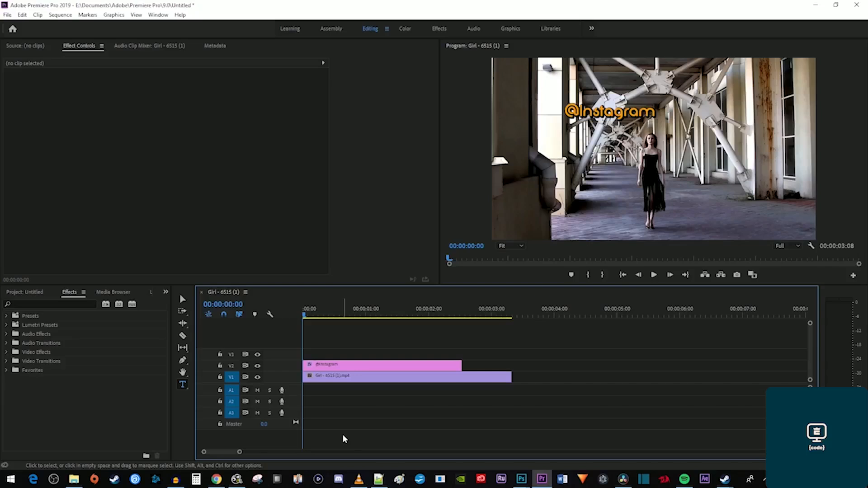
pyautogui.press('space')
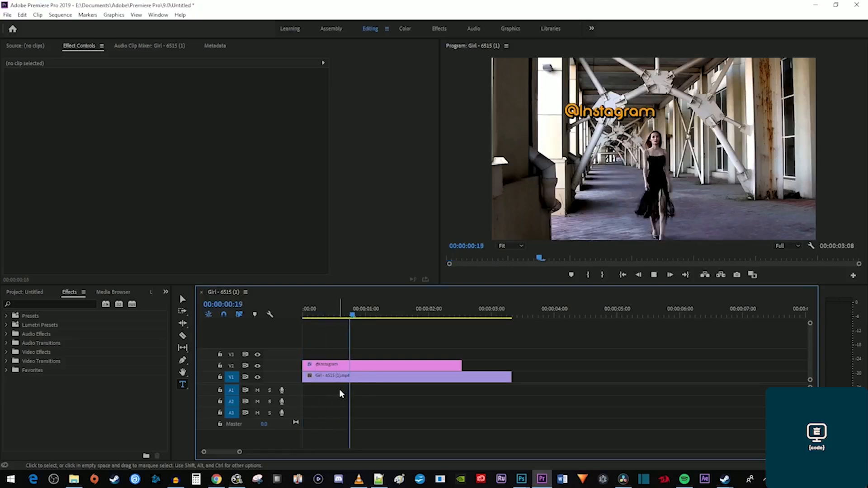
pyautogui.press('space')
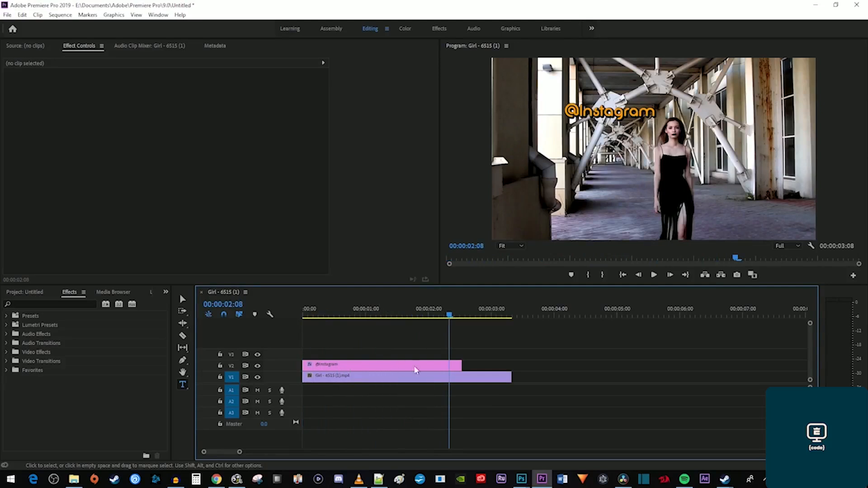
pyautogui.moveTo(461, 364); pyautogui.dragTo(511, 364)
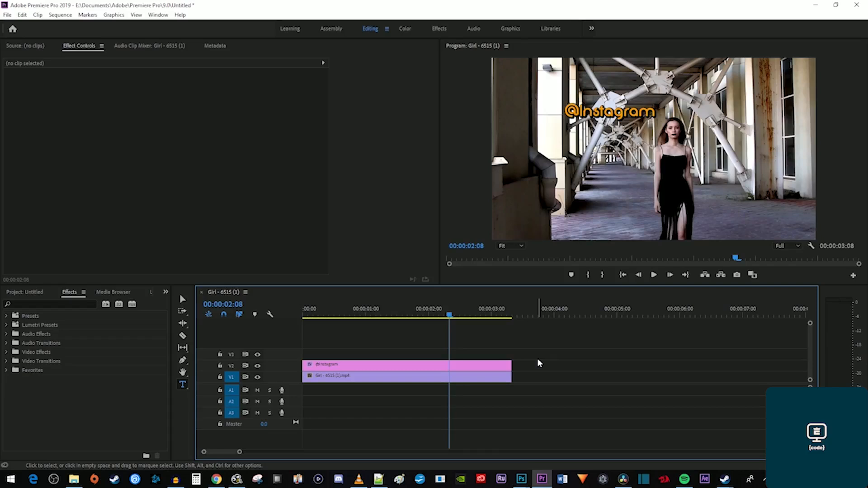
pyautogui.click(183, 385)
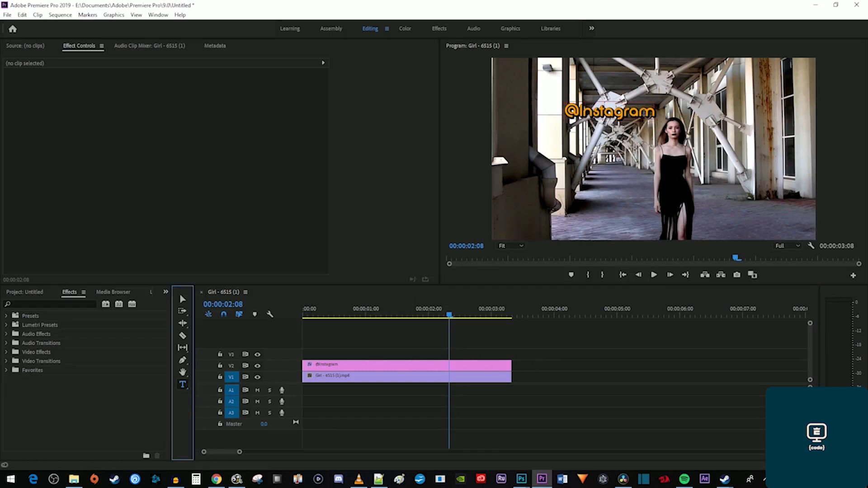
pyautogui.click(643, 114)
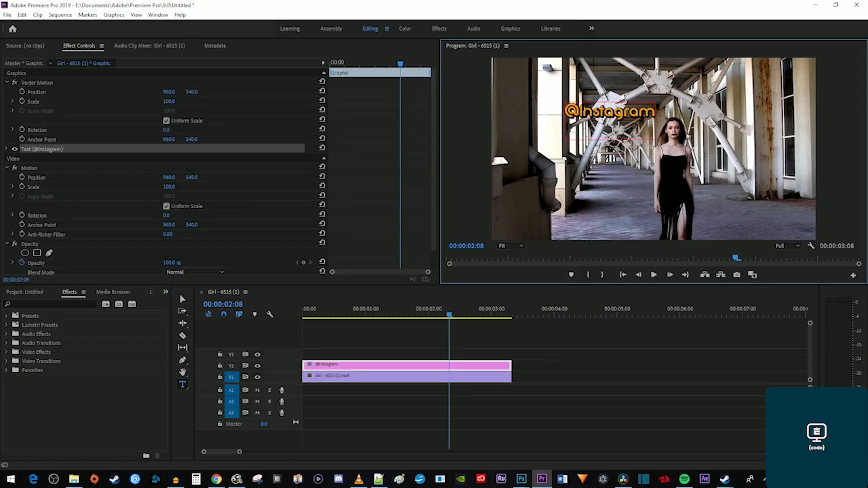
pyautogui.write('x')
pyautogui.hotkey('ctrl', 'a')
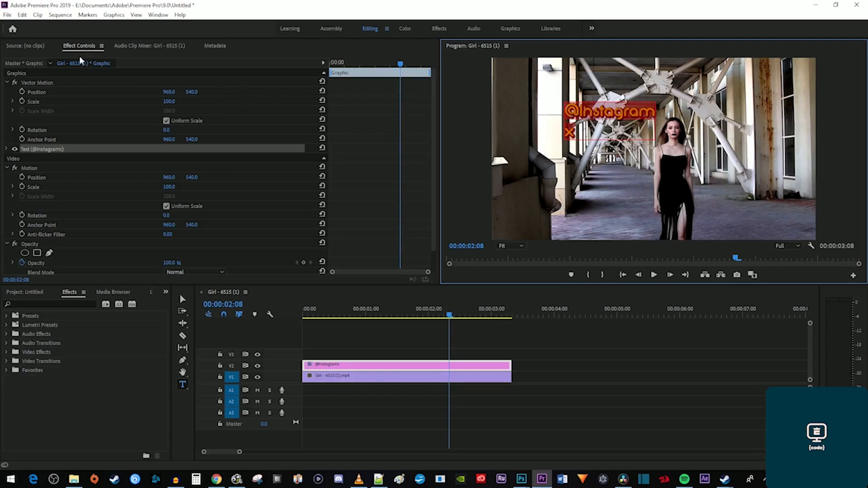
pyautogui.click(7, 150)
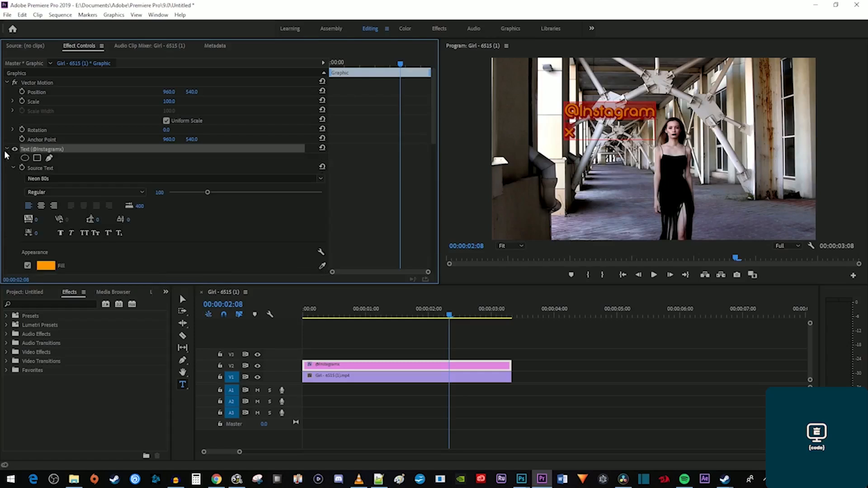
pyautogui.click(41, 206)
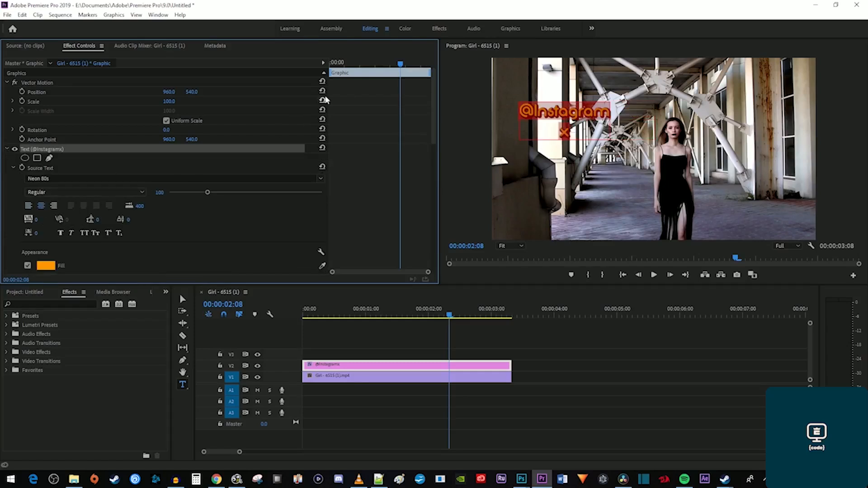
pyautogui.click(372, 65)
pyautogui.moveTo(371, 65); pyautogui.dragTo(323, 69)
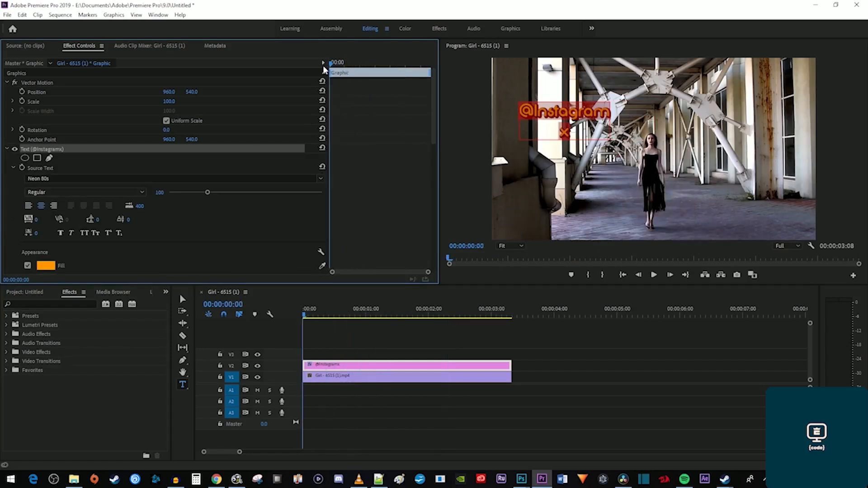
pyautogui.click(187, 297)
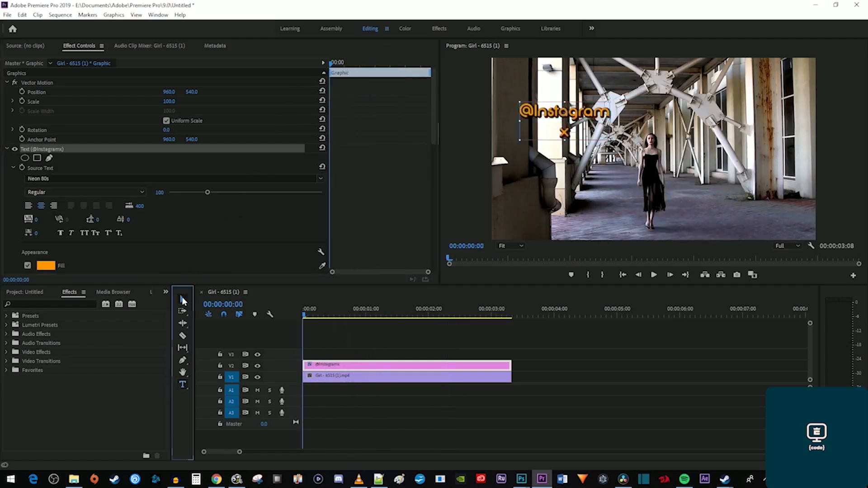
pyautogui.moveTo(547, 147); pyautogui.dragTo(638, 140)
pyautogui.scroll(-10, 391, 215)
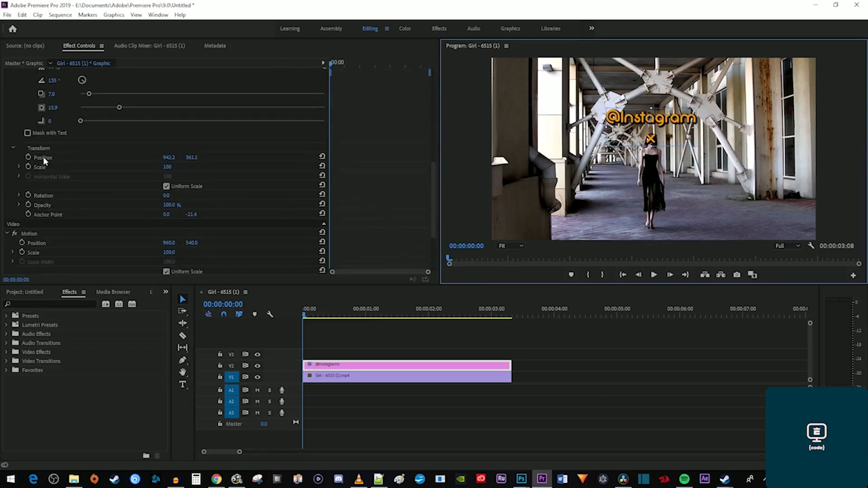
pyautogui.click(28, 157)
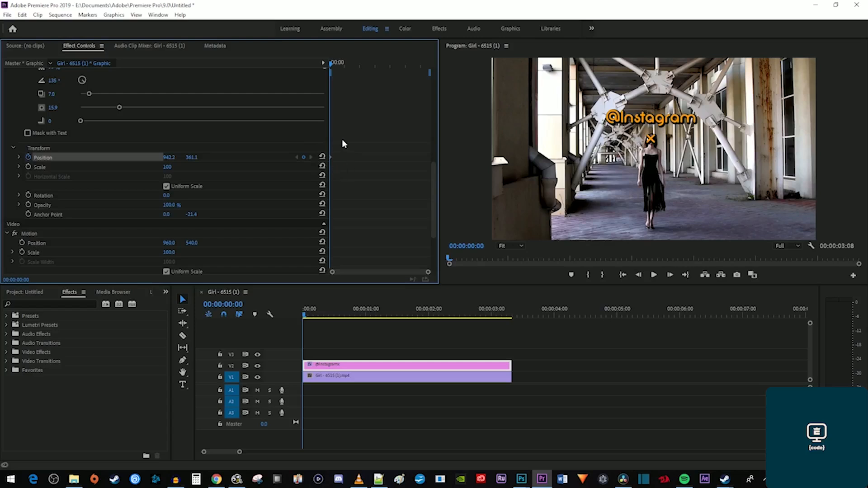
pyautogui.moveTo(377, 65); pyautogui.dragTo(430, 75)
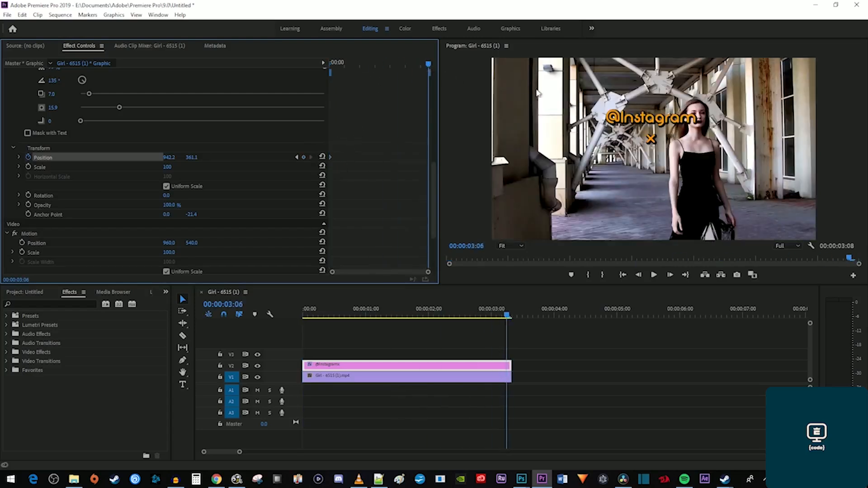
pyautogui.moveTo(651, 140); pyautogui.dragTo(696, 108)
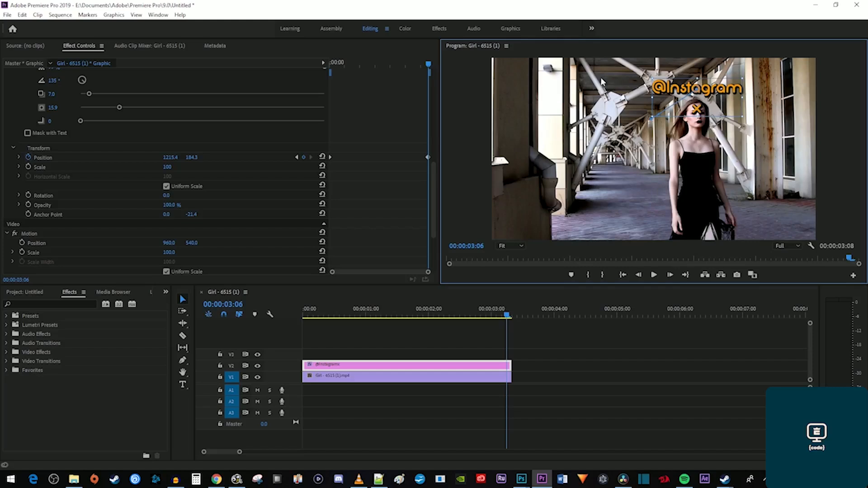
# Add Position keyframes near 1:14 and 0:17 to keep the title on her face.
pyautogui.moveTo(420, 70); pyautogui.dragTo(377, 69)
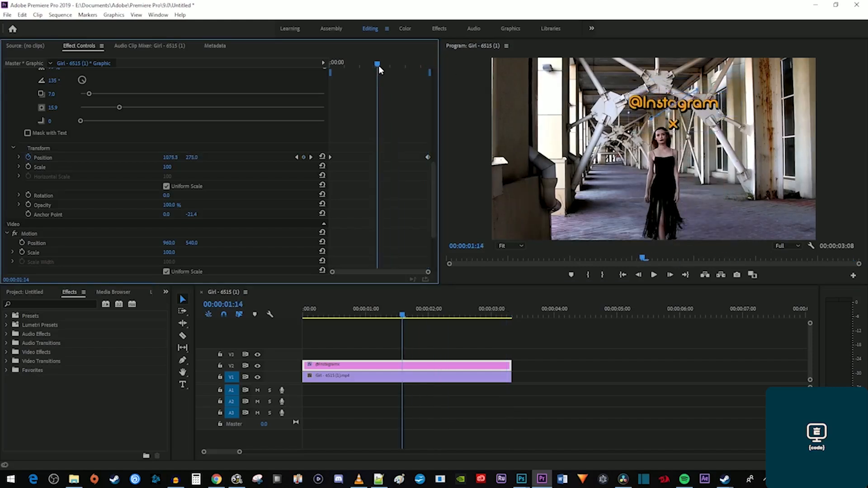
pyautogui.moveTo(684, 124); pyautogui.dragTo(672, 134)
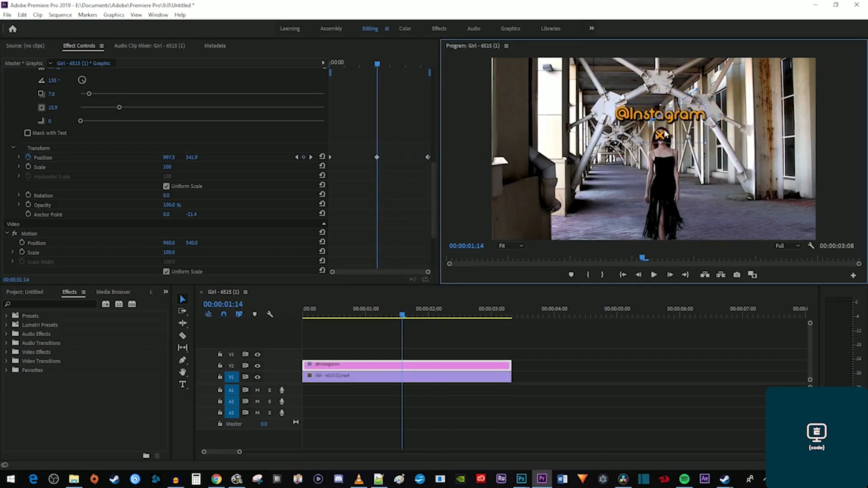
pyautogui.moveTo(378, 64); pyautogui.dragTo(351, 65)
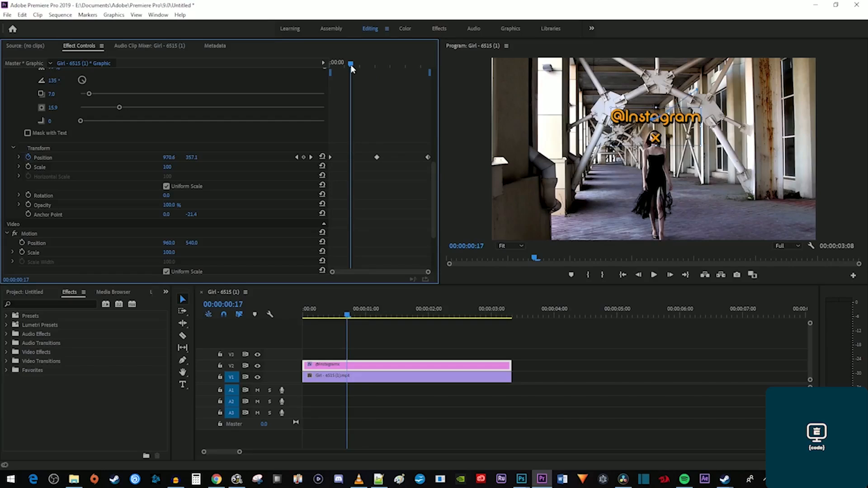
pyautogui.moveTo(351, 65); pyautogui.dragTo(405, 69)
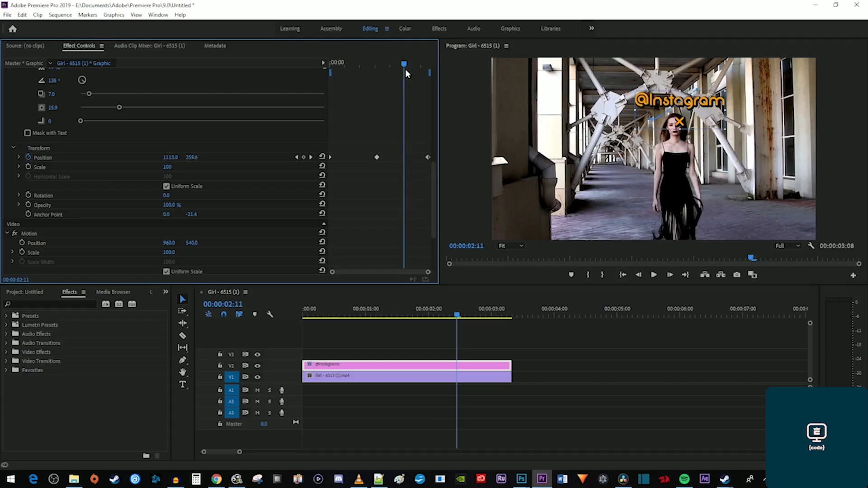
pyautogui.moveTo(692, 123); pyautogui.dragTo(686, 125)
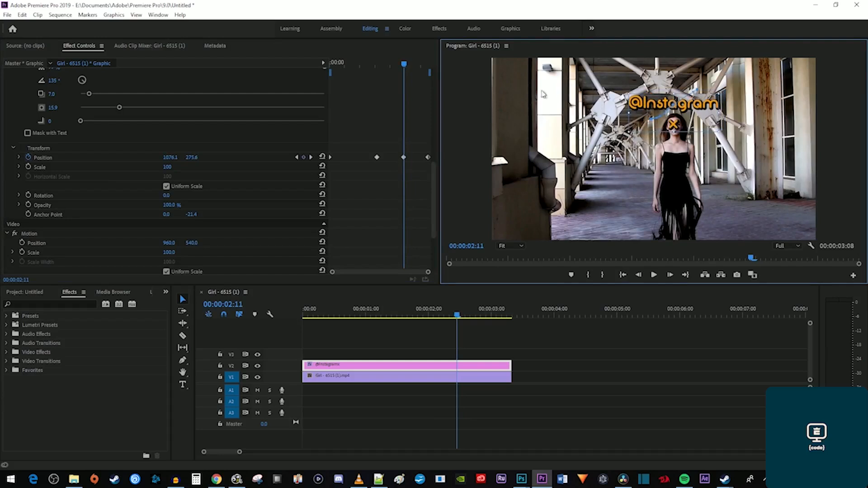
pyautogui.moveTo(354, 66); pyautogui.dragTo(319, 66)
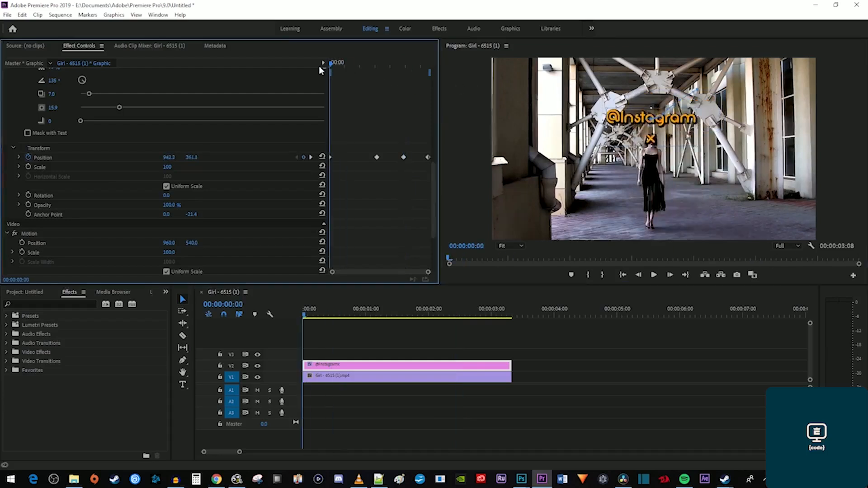
pyautogui.press('space')
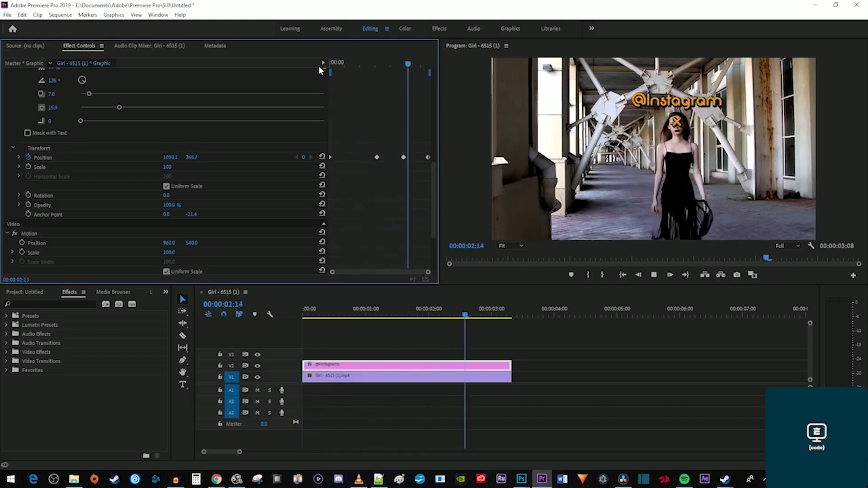
pyautogui.press('space')
pyautogui.moveTo(416, 64)
pyautogui.mouseDown()
pyautogui.moveTo(406, 64)
pyautogui.moveTo(418, 66)
pyautogui.mouseUp()
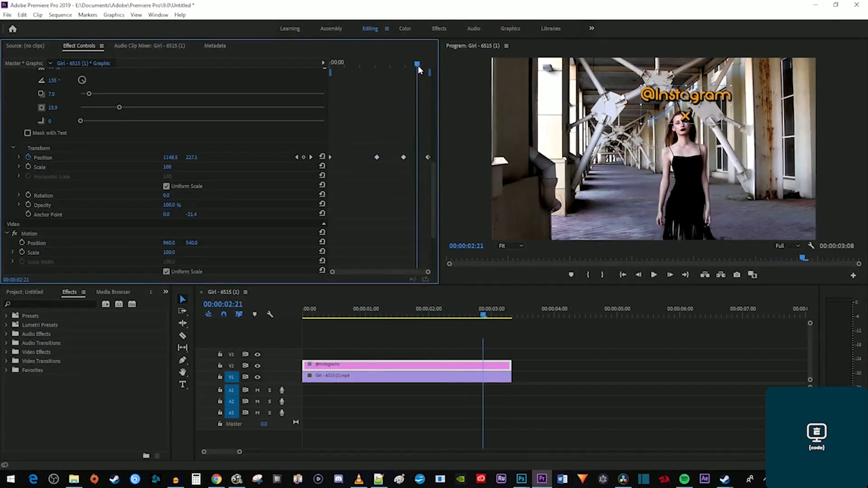
pyautogui.moveTo(707, 112); pyautogui.dragTo(703, 123)
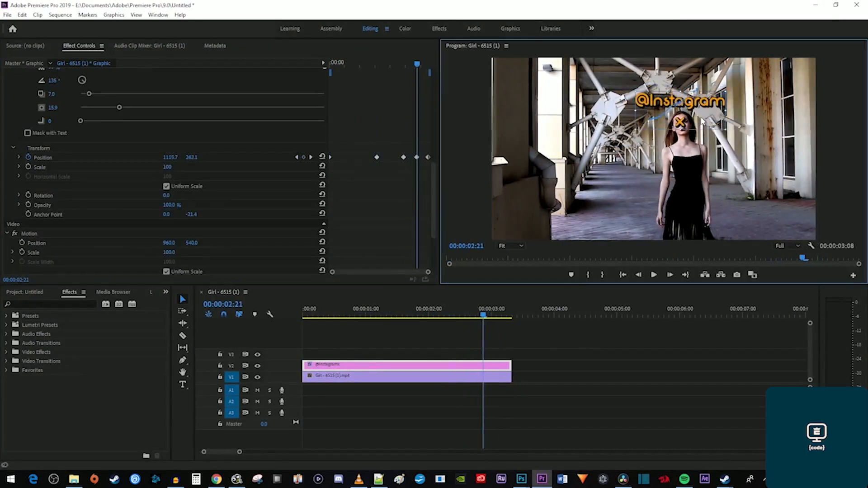
pyautogui.moveTo(397, 66); pyautogui.dragTo(350, 65)
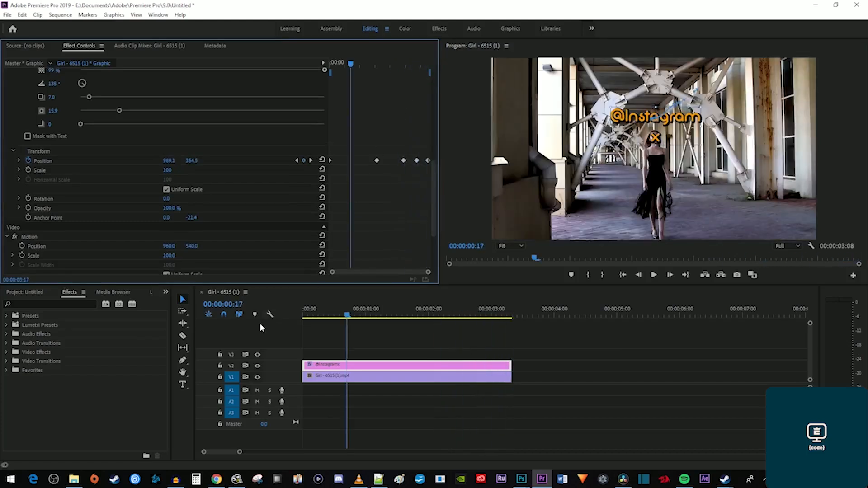
pyautogui.click(183, 384)
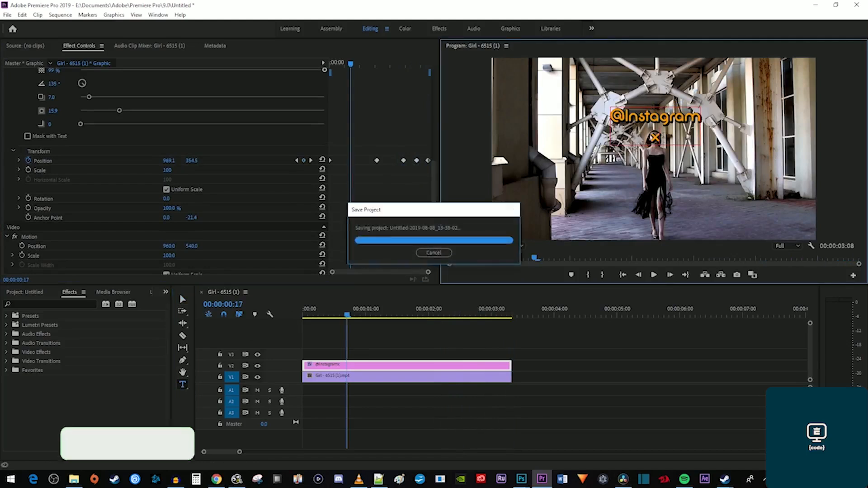
pyautogui.press('space')
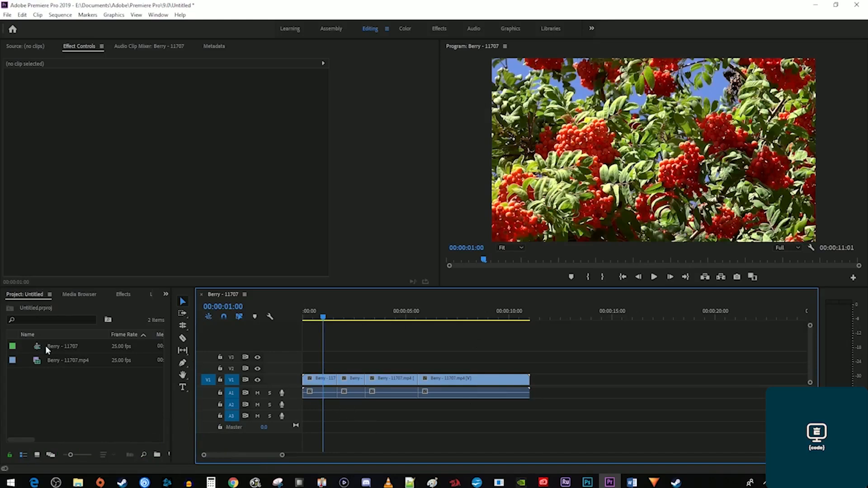
# Create an Adjustment Layer, place it on V2 above the berry clips, and extend it to about 7 seconds.
pyautogui.rightClick(72, 388)
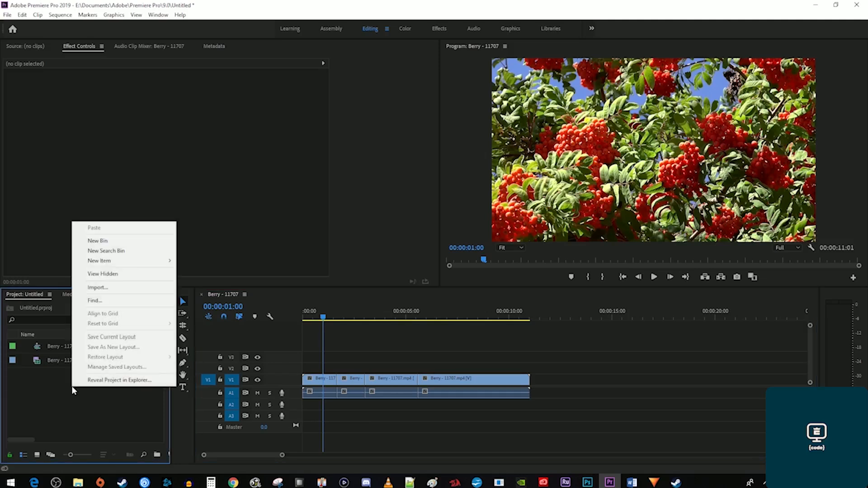
pyautogui.moveTo(154, 263)
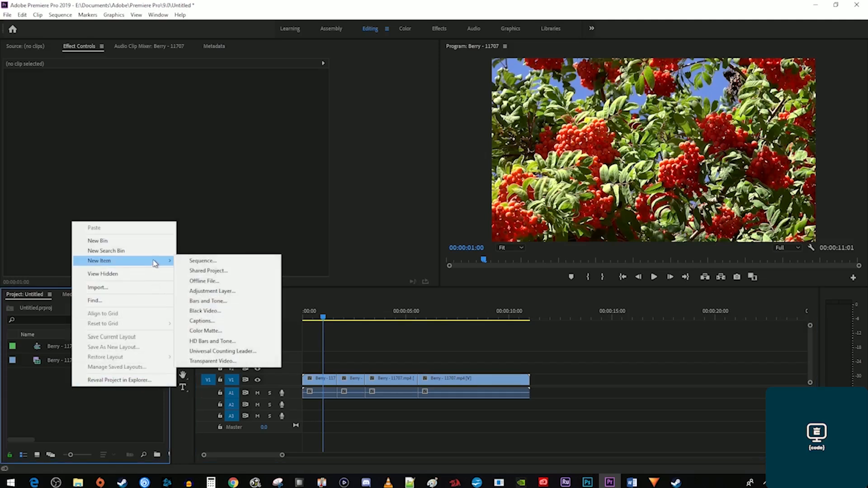
pyautogui.click(221, 294)
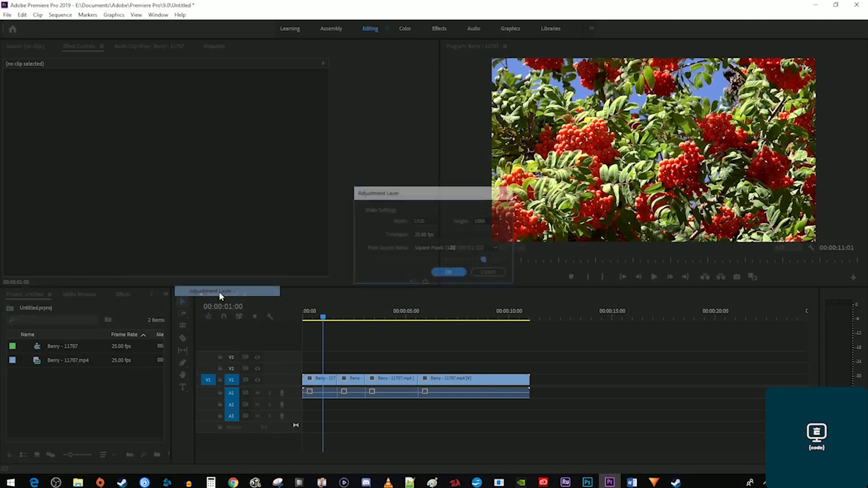
pyautogui.click(448, 271)
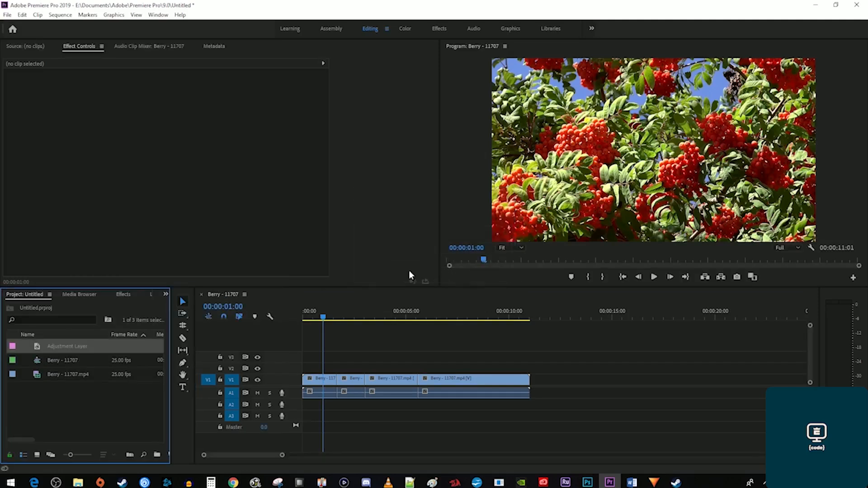
pyautogui.moveTo(185, 361); pyautogui.dragTo(326, 367)
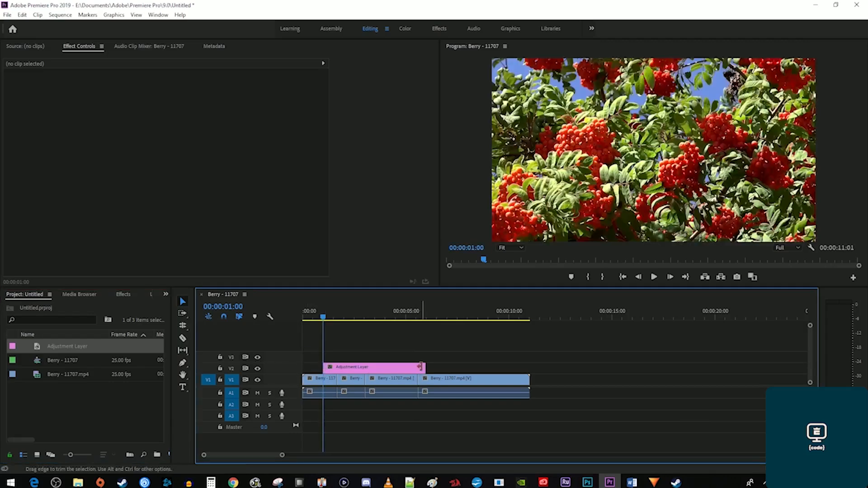
pyautogui.moveTo(420, 367); pyautogui.dragTo(447, 366)
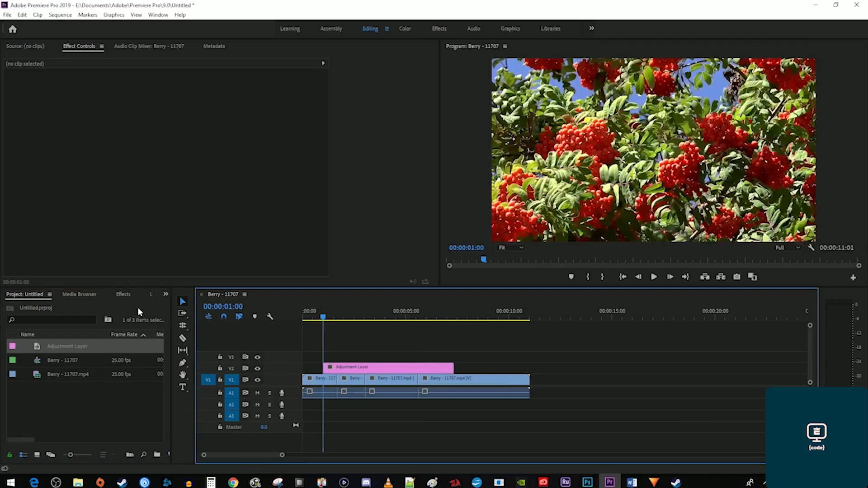
# Search for 'transform' and apply the Transform effect to the adjustment layer.
pyautogui.click(121, 297)
pyautogui.click(87, 306)
pyautogui.write('transform')
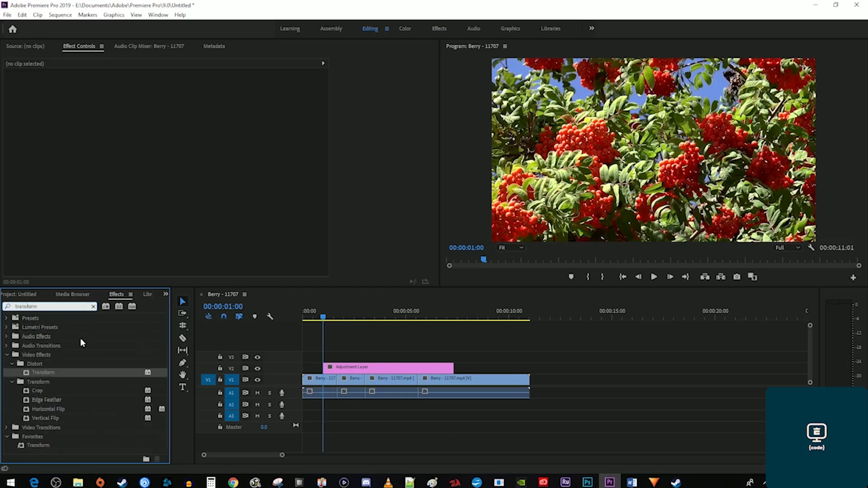
pyautogui.moveTo(48, 377); pyautogui.dragTo(359, 368)
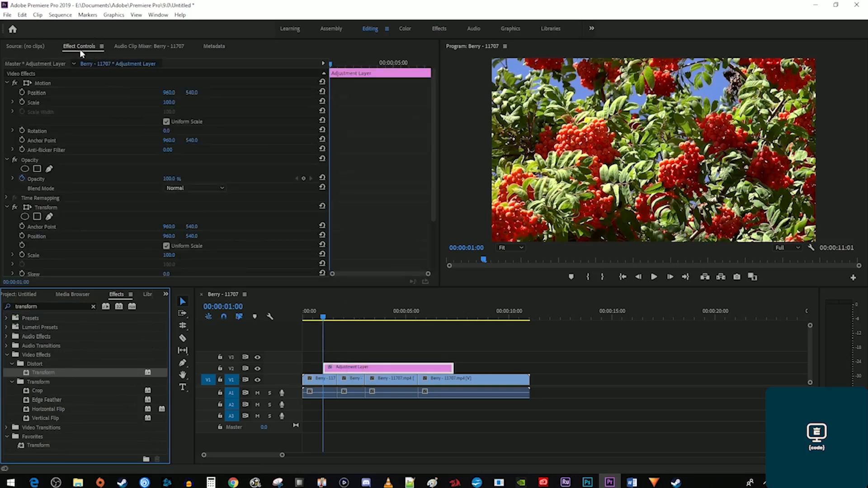
# Return to the adjustment layer's start and enable Scale keyframing.
pyautogui.scroll(-3, 367, 196)
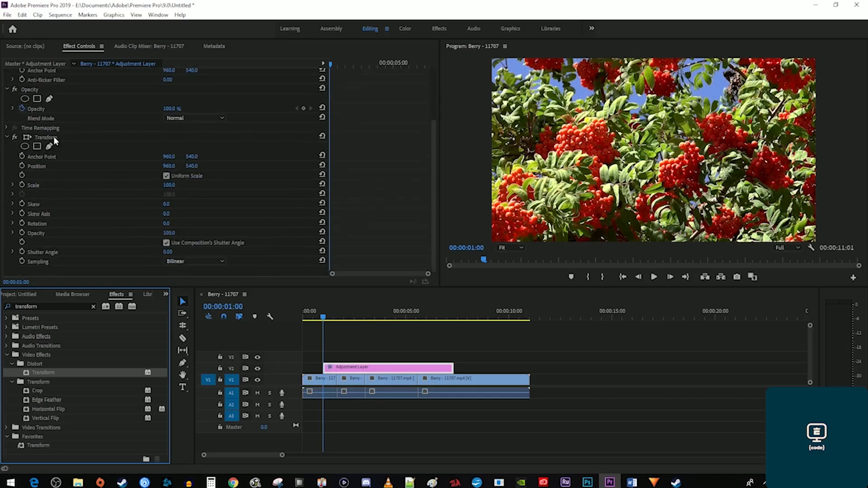
pyautogui.moveTo(371, 69); pyautogui.dragTo(330, 68)
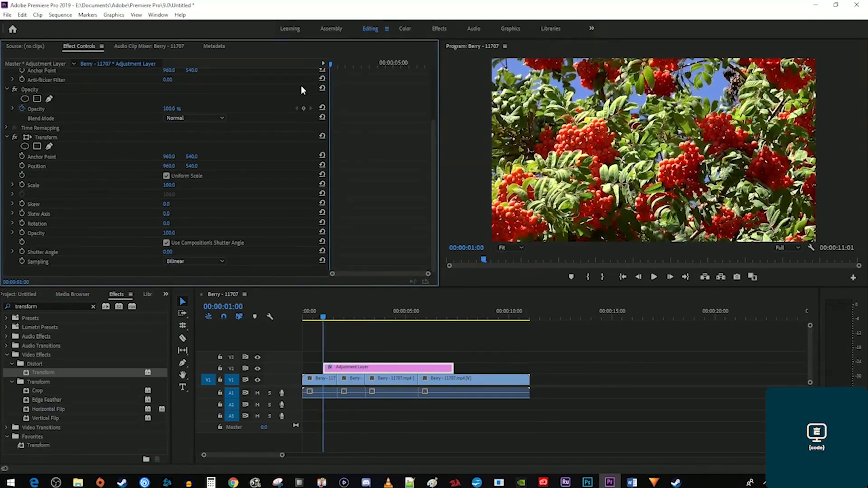
pyautogui.click(21, 185)
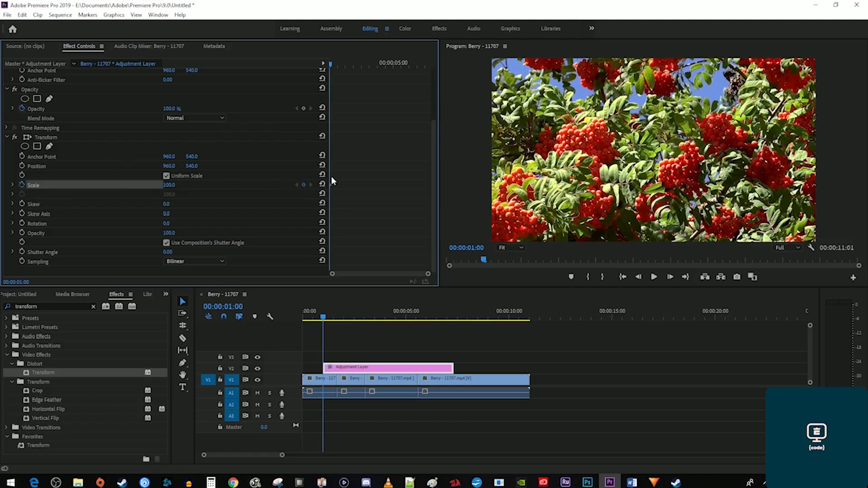
# Enable Position keyframing and at 00:00:02:09 set Scale to 222 and Position to 1886, 693.
pyautogui.click(22, 166)
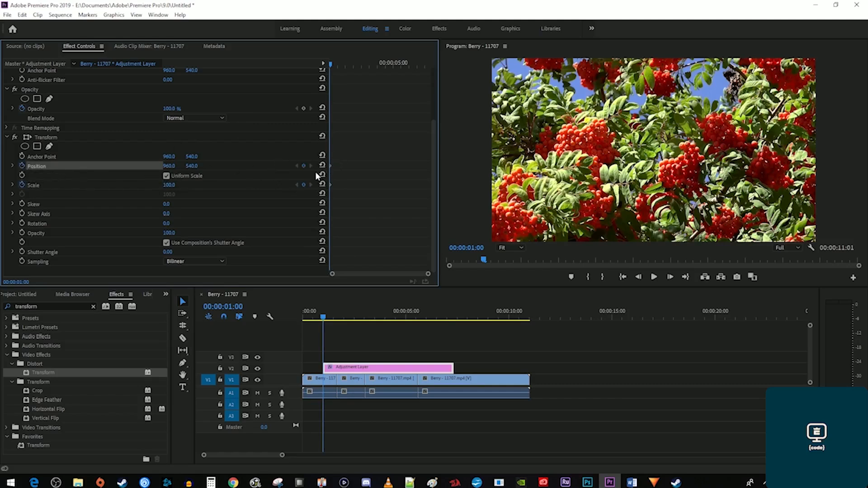
pyautogui.moveTo(345, 62); pyautogui.dragTo(353, 67)
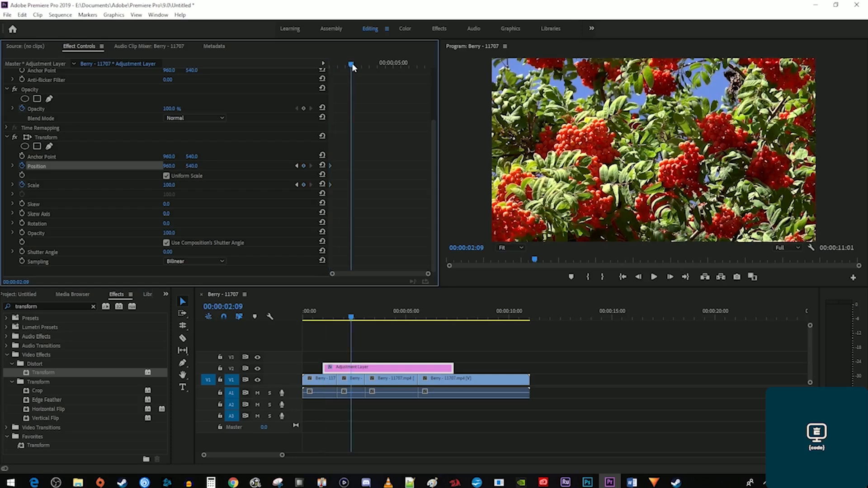
pyautogui.click(169, 184)
pyautogui.write('206')
pyautogui.press('Return')
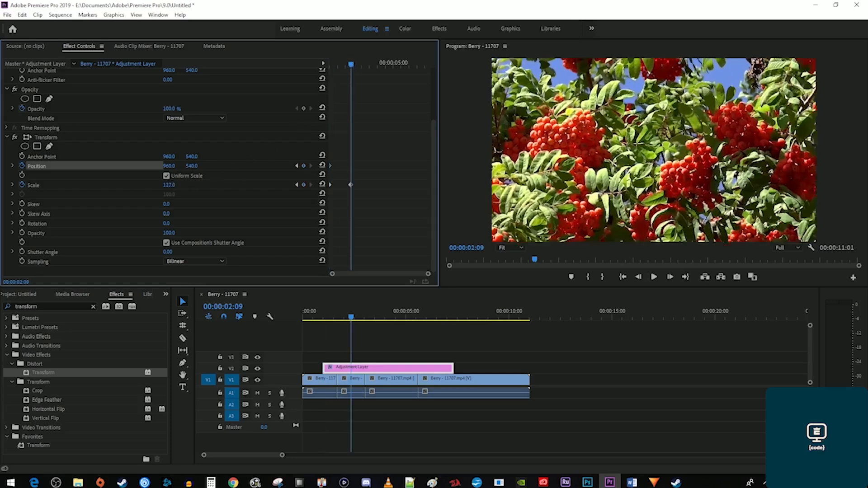
pyautogui.moveTo(169, 185); pyautogui.dragTo(185, 183)
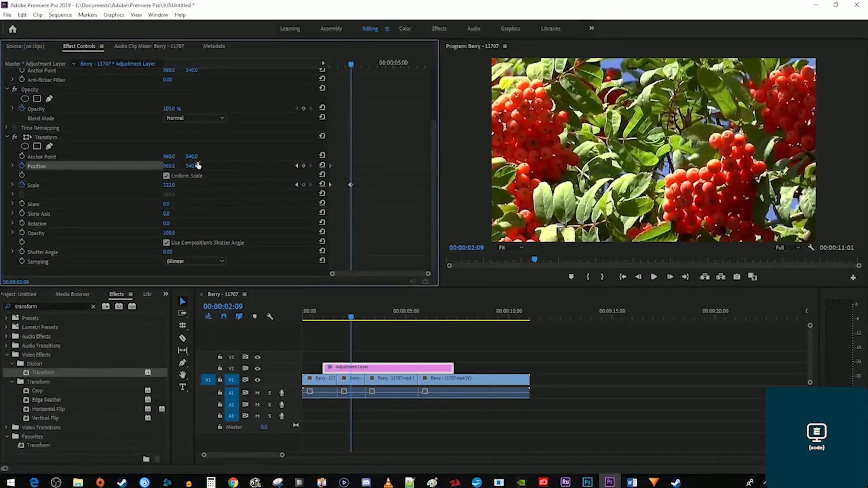
pyautogui.moveTo(167, 166); pyautogui.dragTo(197, 166)
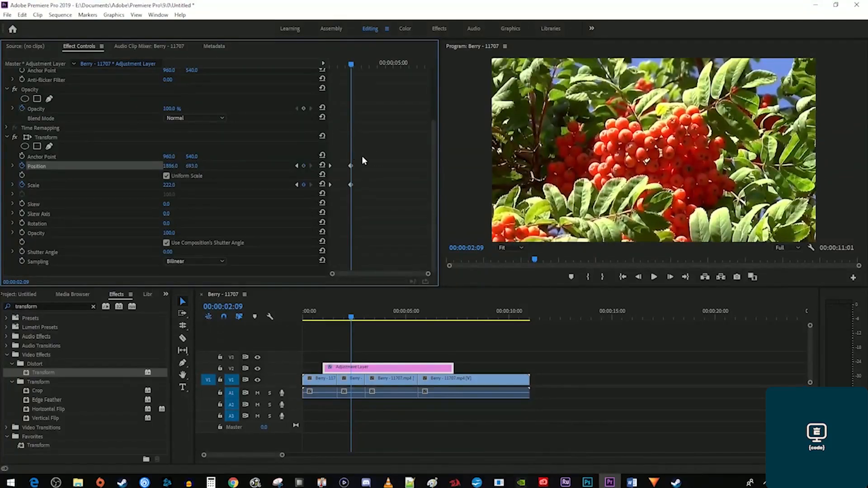
# Preview the berry zoom and shift the Position and Scale keyframes to adjust its timing.
pyautogui.click(324, 64)
pyautogui.press('space')
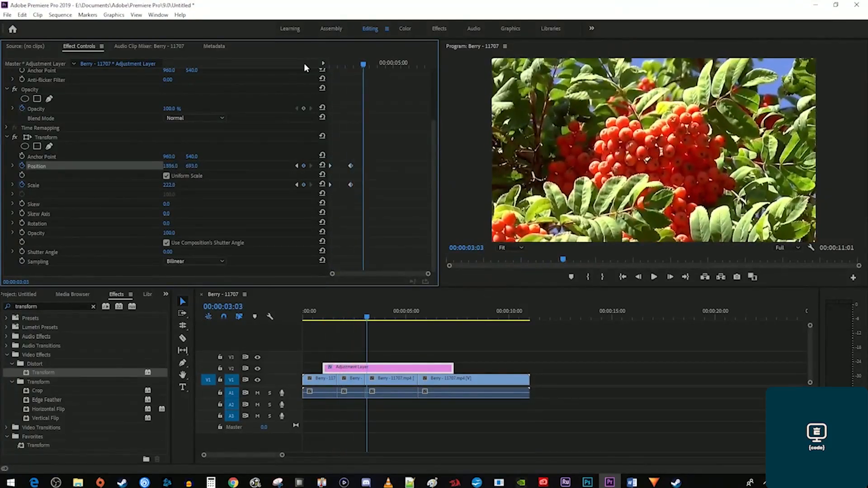
pyautogui.moveTo(343, 139); pyautogui.dragTo(378, 190)
pyautogui.press('space')
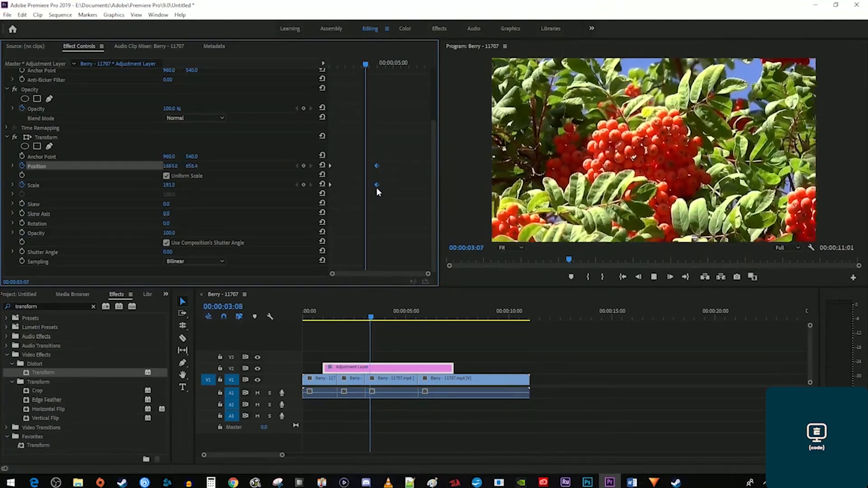
pyautogui.press('space')
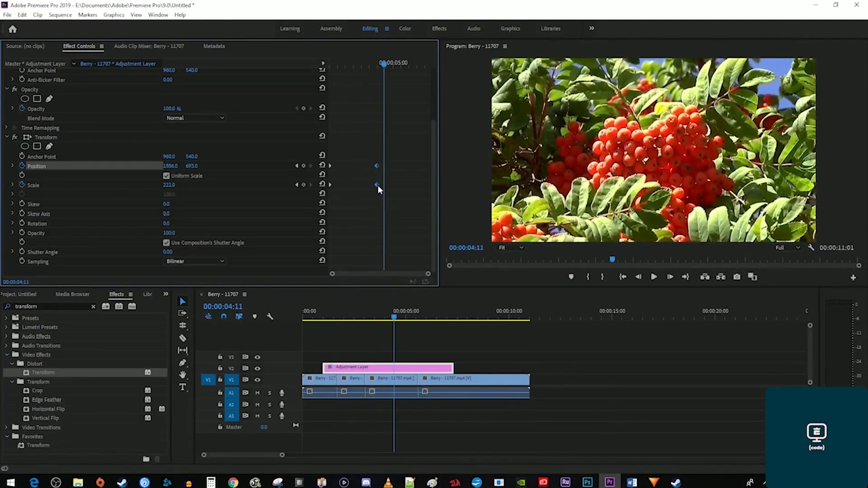
pyautogui.moveTo(377, 185); pyautogui.dragTo(350, 185)
pyautogui.click(329, 65)
pyautogui.press('space')
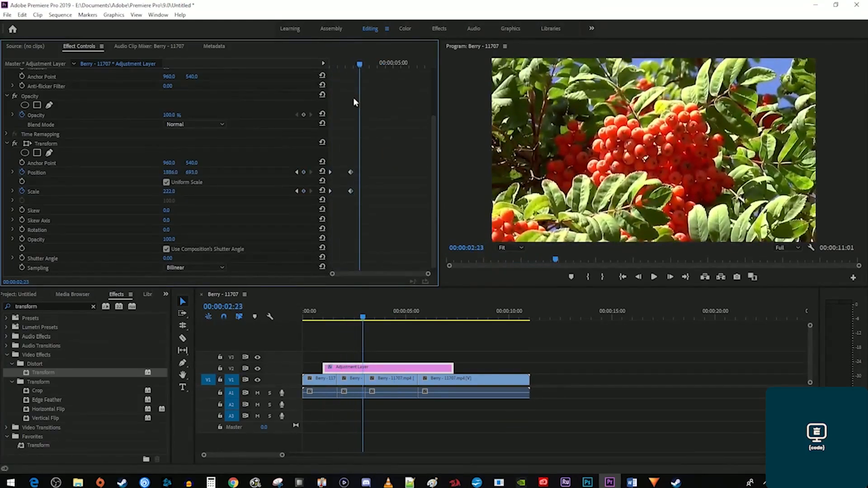
# Apply Ease In temporal interpolation to the selected Position and Scale keyframes.
pyautogui.moveTo(384, 211); pyautogui.dragTo(324, 161)
pyautogui.rightClick(350, 190)
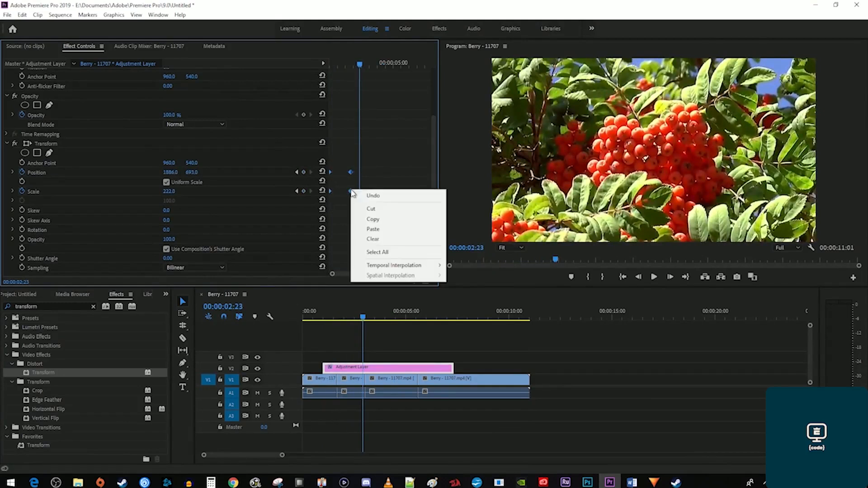
pyautogui.moveTo(414, 269)
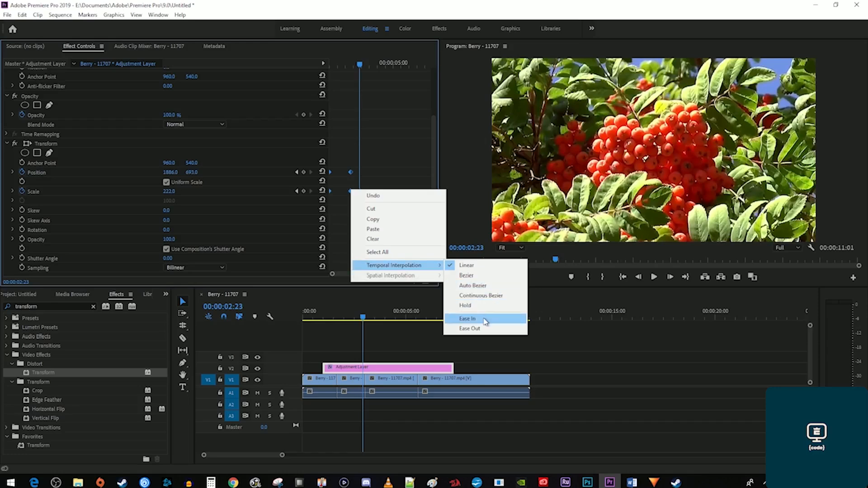
pyautogui.click(485, 320)
# Add Position and Scale hold keyframes at 00:00:03:16.
pyautogui.click(335, 66)
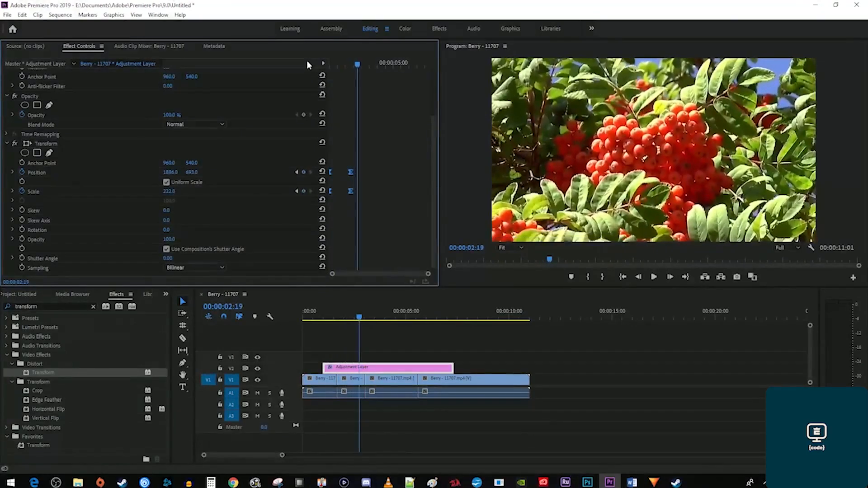
pyautogui.moveTo(354, 65); pyautogui.dragTo(371, 66)
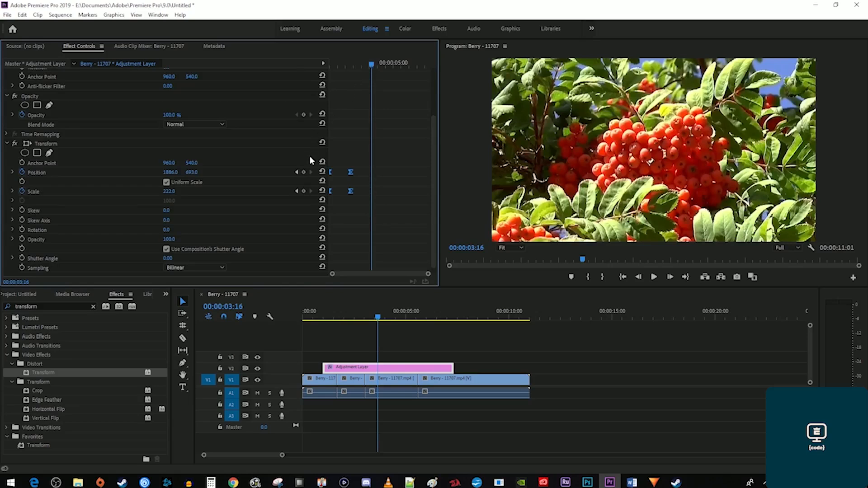
pyautogui.click(304, 173)
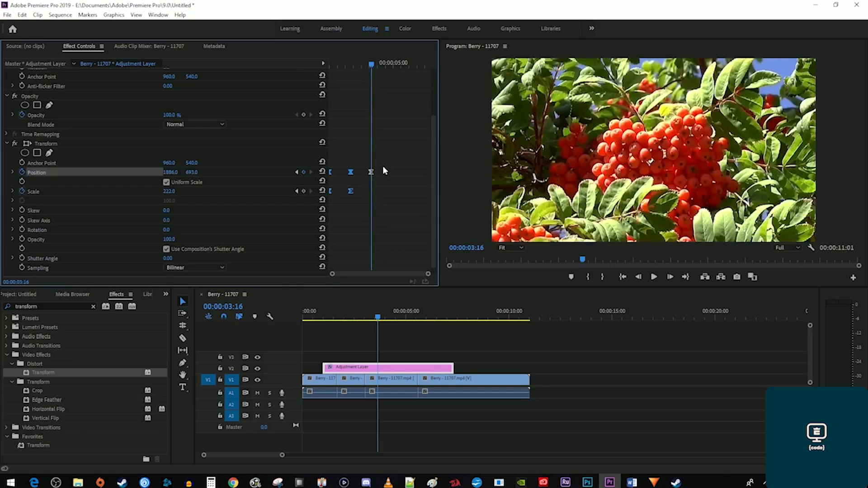
pyautogui.click(303, 190)
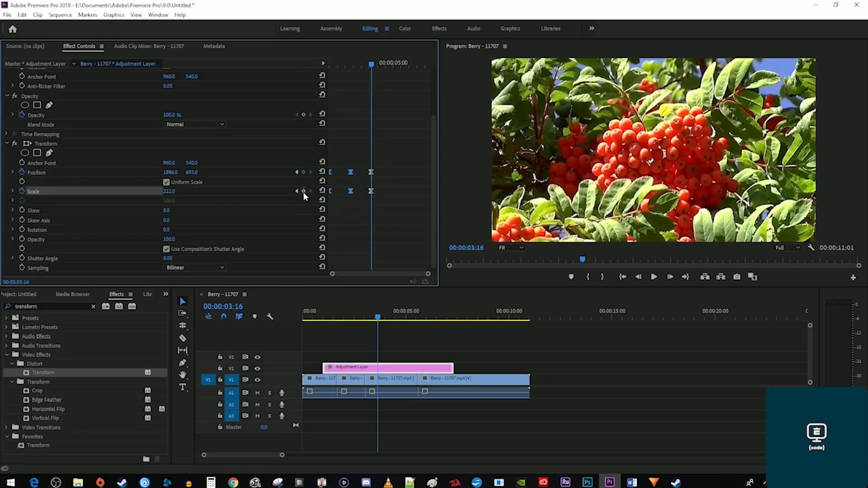
# Paste the starting keyframes at 00:00:04:16 to return to Scale 100, Position 960, 540.
pyautogui.moveTo(372, 64); pyautogui.dragTo(389, 67)
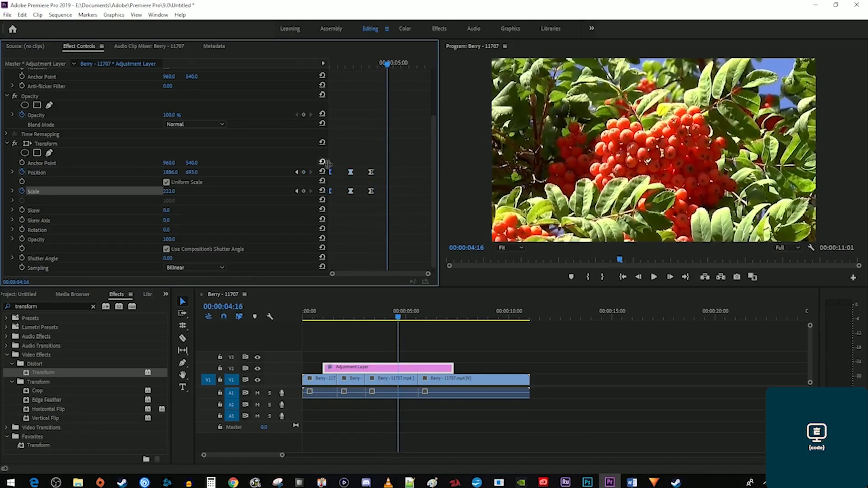
pyautogui.rightClick(332, 173)
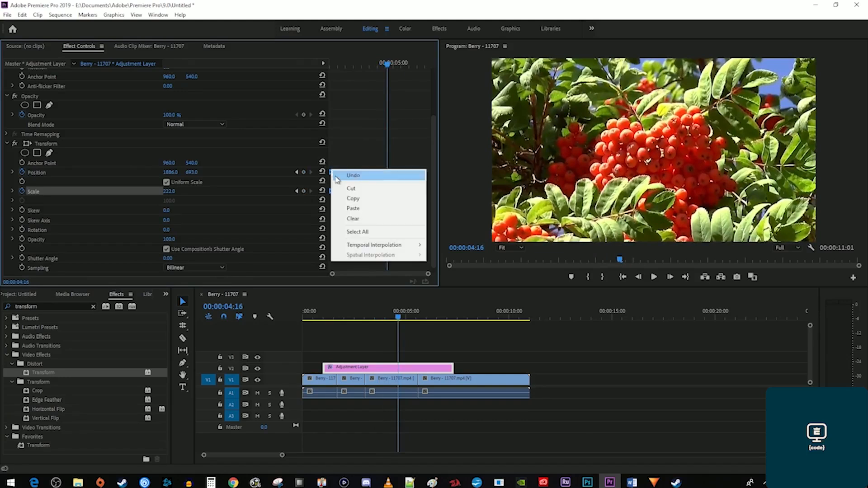
pyautogui.click(353, 199)
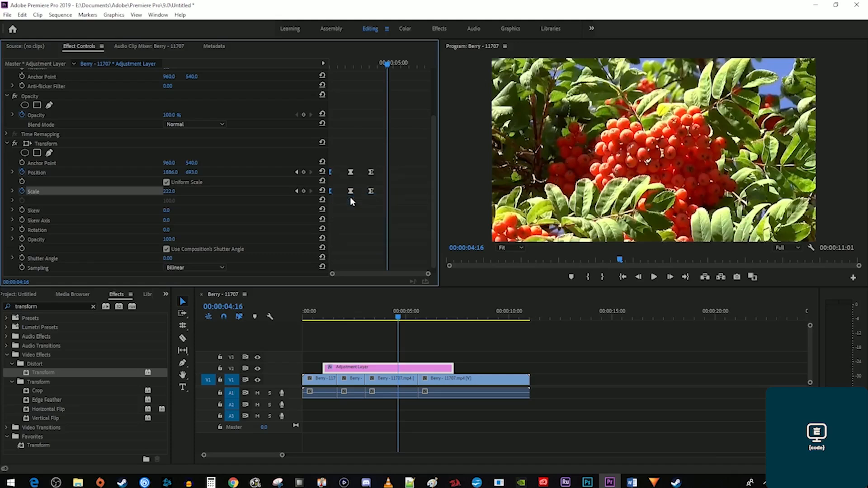
pyautogui.rightClick(403, 145)
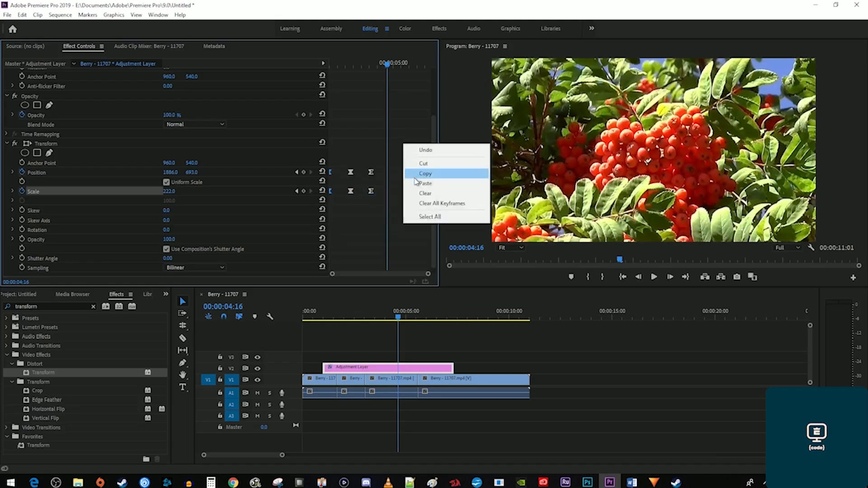
pyautogui.click(416, 183)
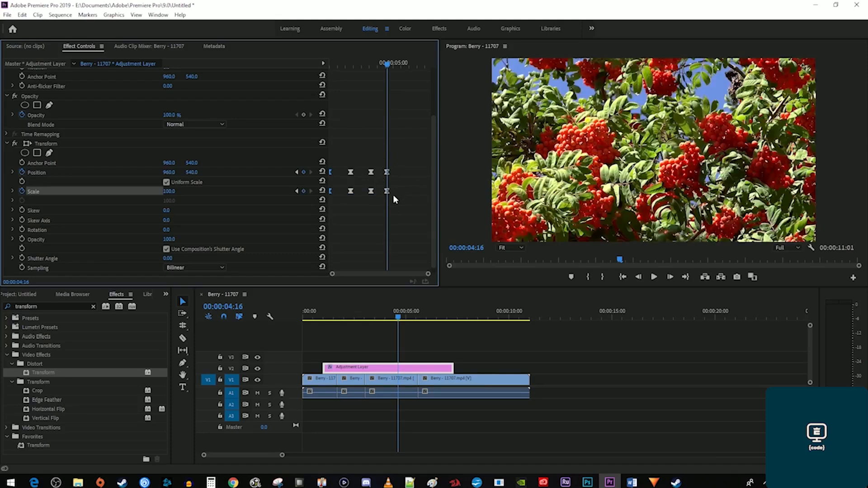
pyautogui.press('Home')
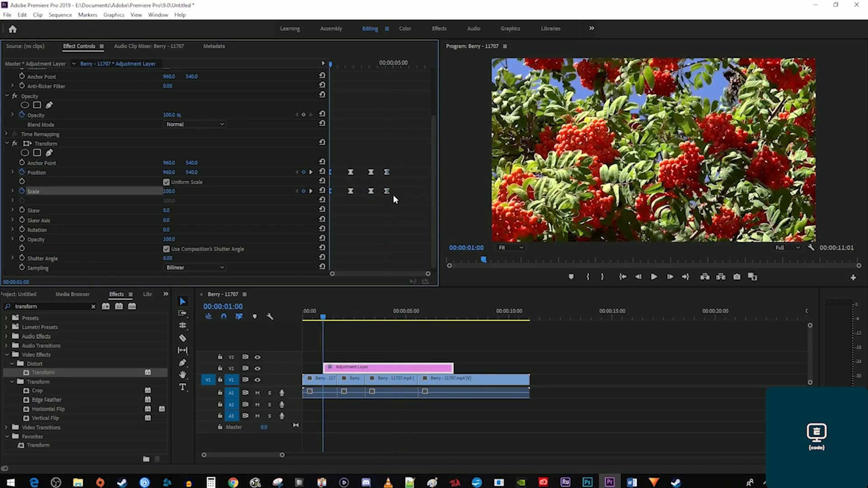
pyautogui.press('space')
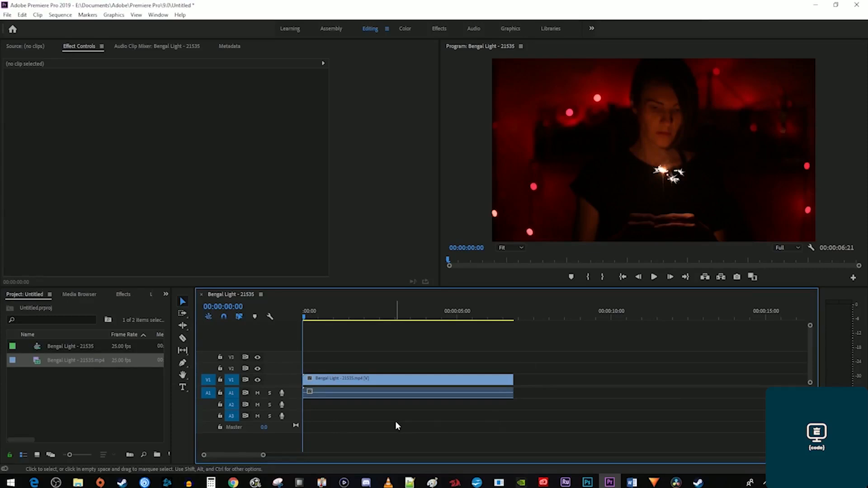
# Split the Bengal Light clip at 00:00:01:11 and 00:00:03:23 into three parts.
pyautogui.click(344, 318)
pyautogui.moveTo(344, 318); pyautogui.dragTo(348, 320)
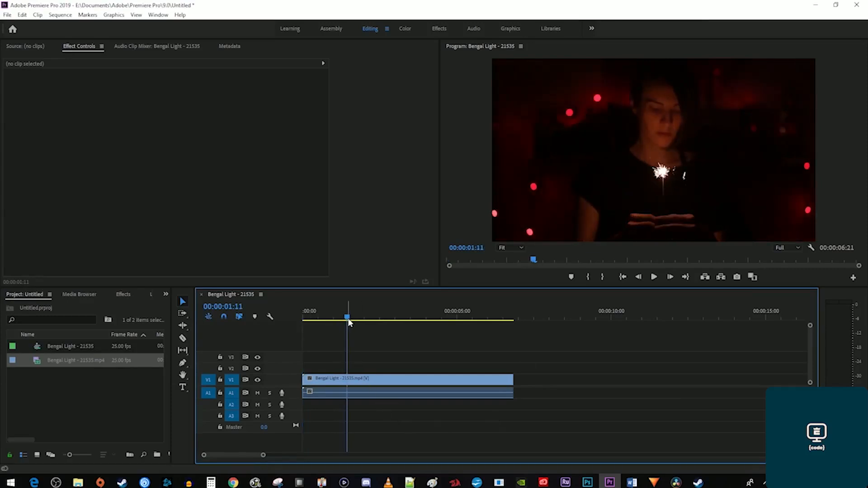
pyautogui.click(183, 338)
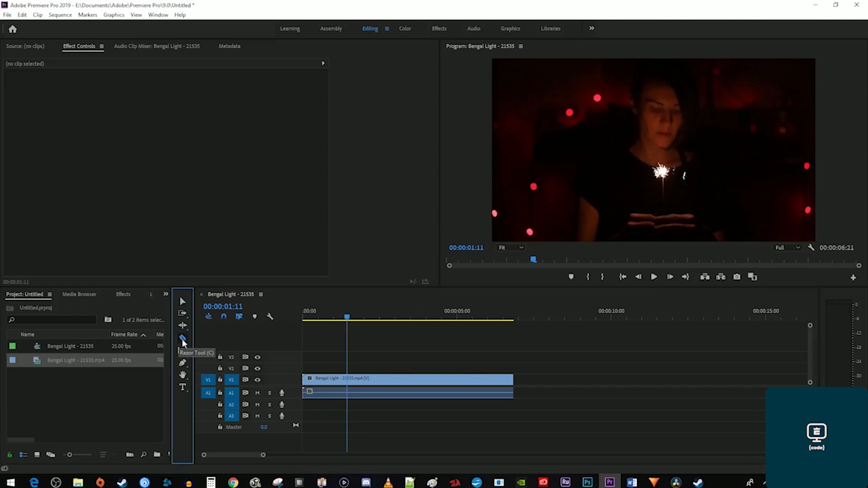
pyautogui.click(347, 380)
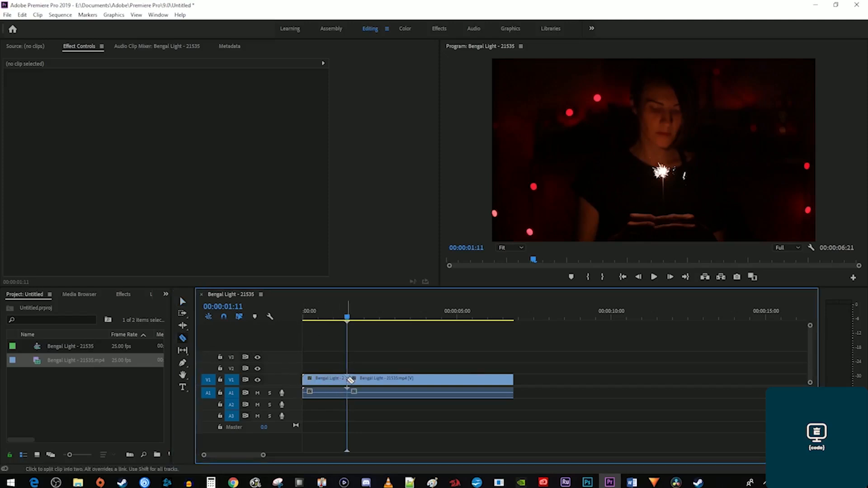
pyautogui.moveTo(351, 324); pyautogui.dragTo(427, 326)
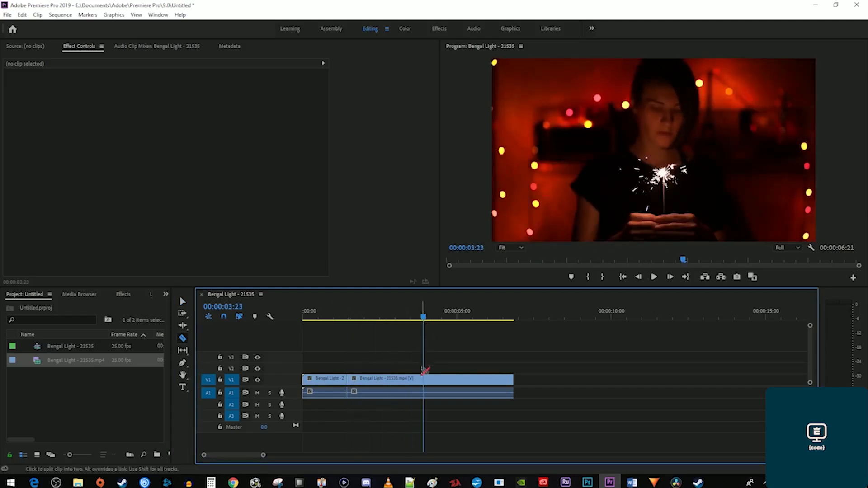
pyautogui.click(426, 381)
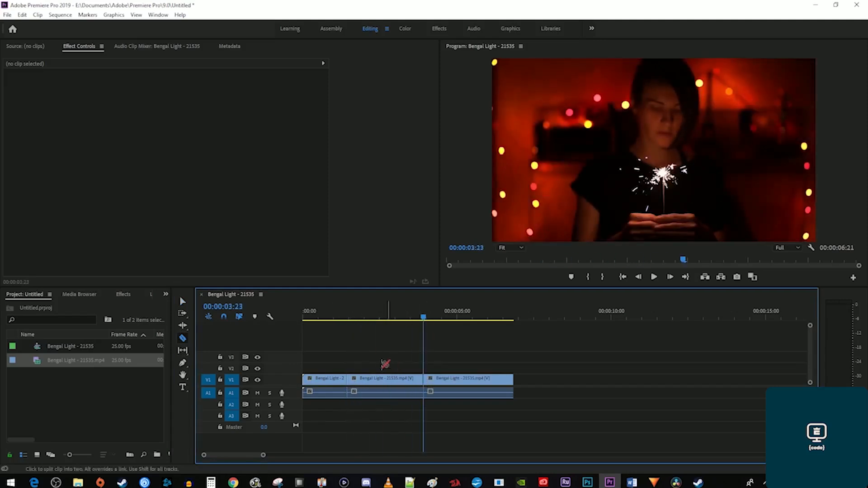
# Scale the middle piece to 150, shift it down, and preview from the start.
pyautogui.click(183, 302)
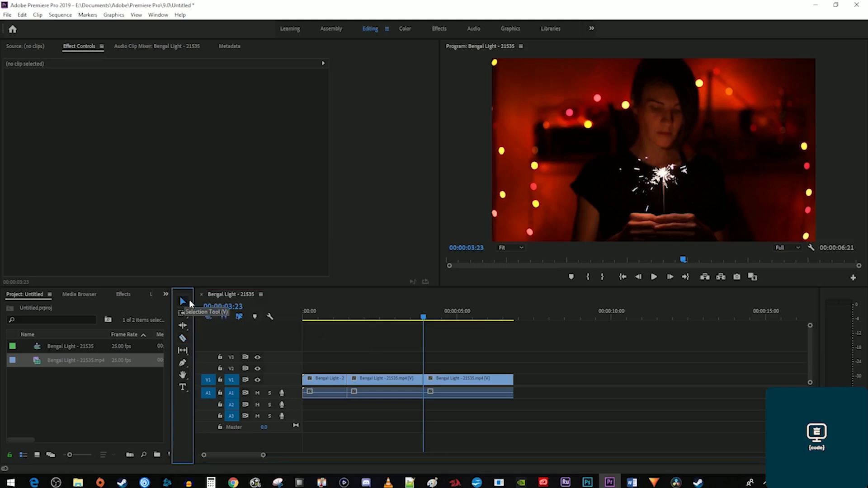
pyautogui.click(378, 382)
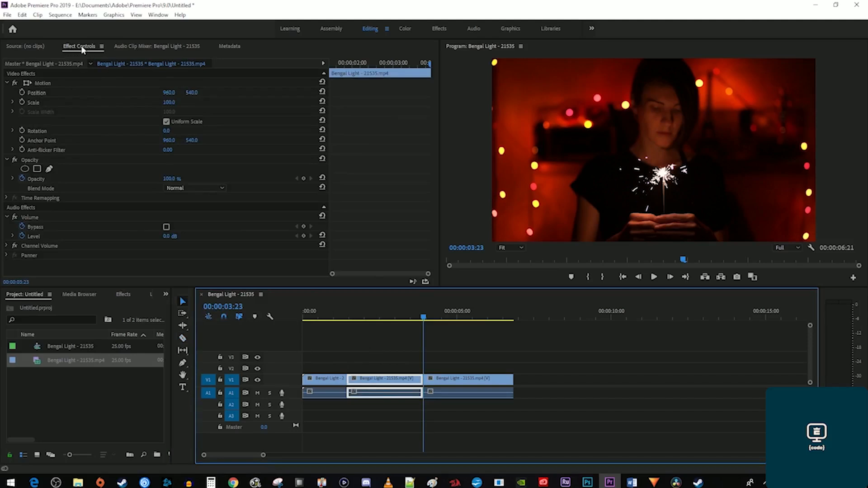
pyautogui.click(384, 317)
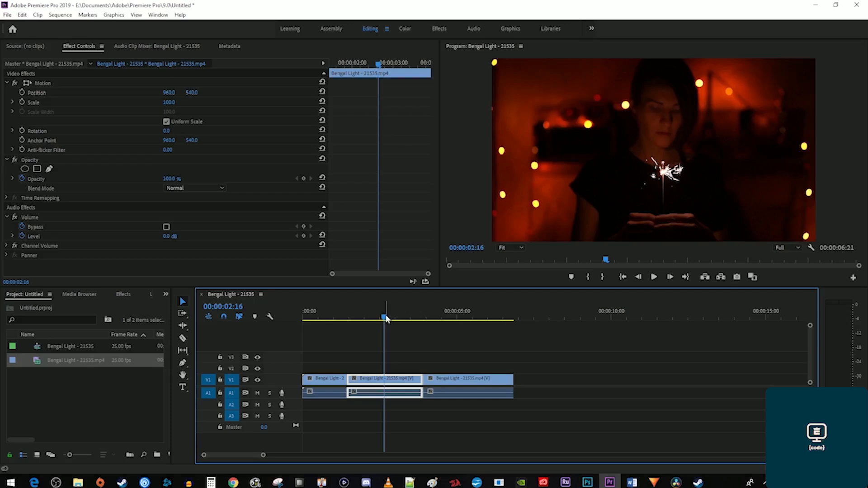
pyautogui.click(169, 102)
pyautogui.write('15')
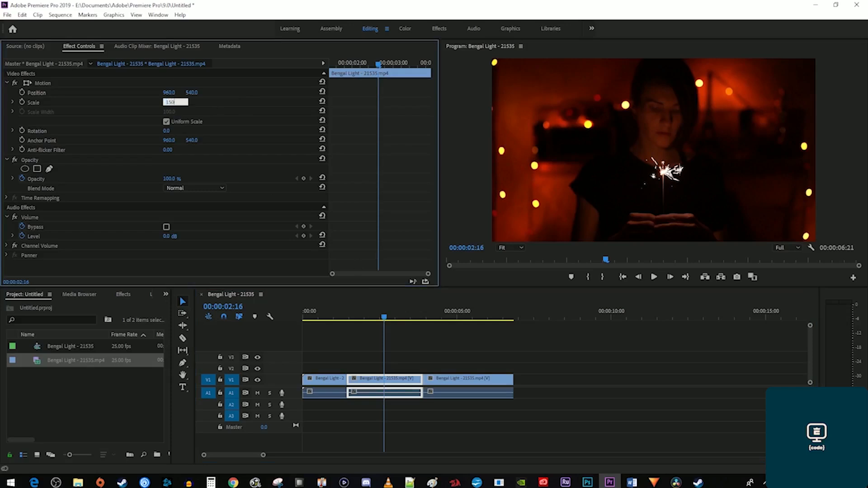
pyautogui.write('0')
pyautogui.press('Return')
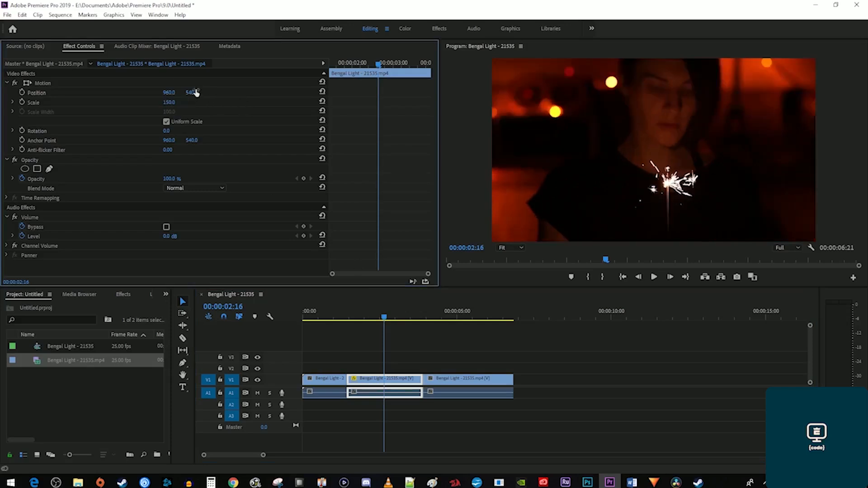
pyautogui.moveTo(191, 92); pyautogui.dragTo(312, 92)
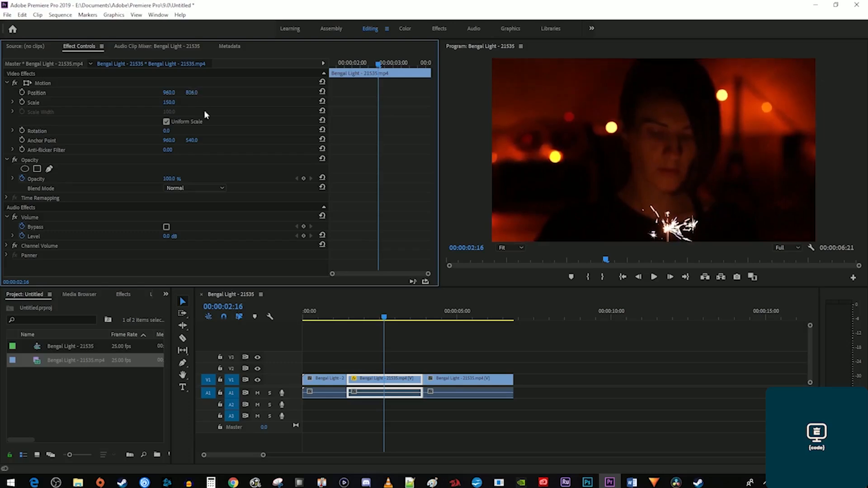
pyautogui.moveTo(326, 311); pyautogui.dragTo(281, 312)
pyautogui.press('space')
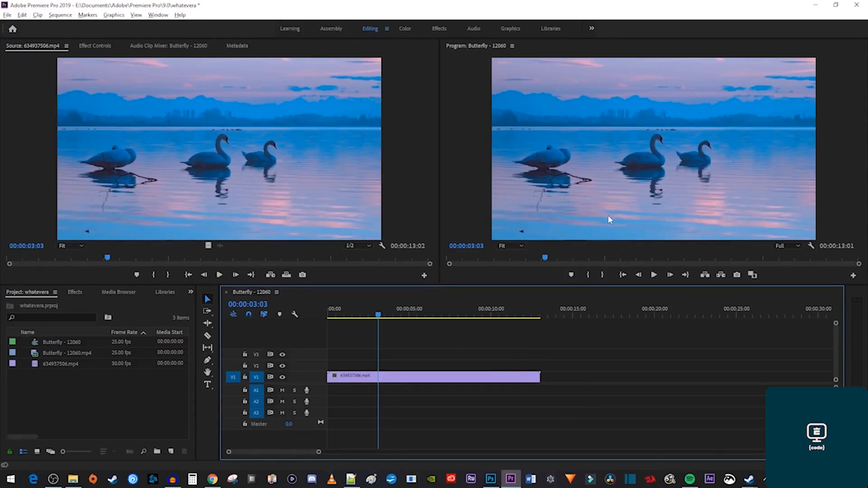
# Apply the Magnify effect to the swan clip.
pyautogui.click(81, 294)
pyautogui.click(70, 304)
pyautogui.write('magnify')
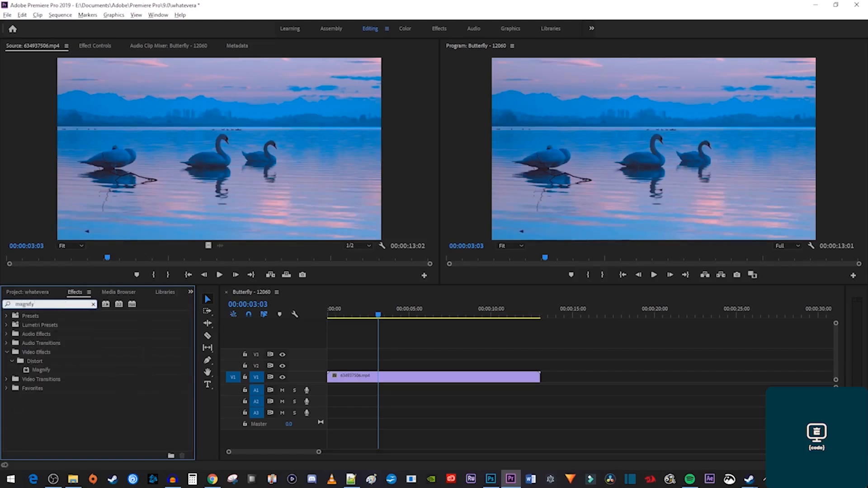
pyautogui.moveTo(38, 369); pyautogui.dragTo(380, 381)
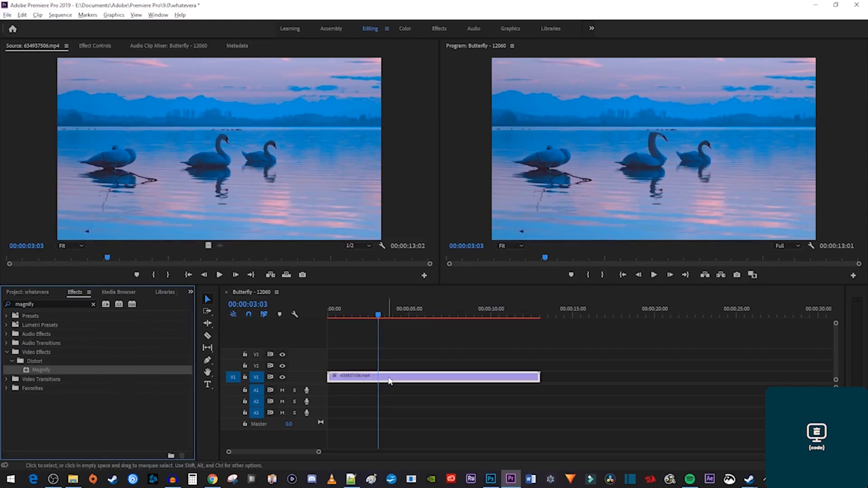
# Keep the Circle shape and centre the magnifier over the swans, slightly lower.
pyautogui.click(381, 382)
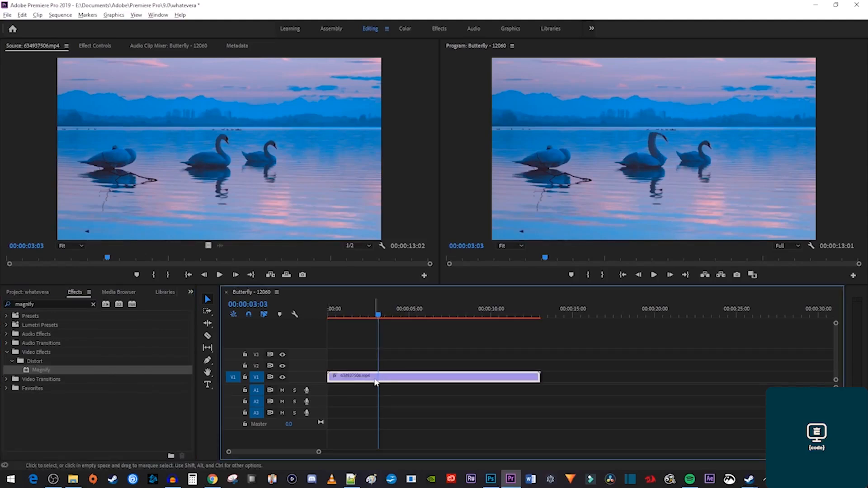
pyautogui.click(100, 47)
pyautogui.scroll(-2, 98, 169)
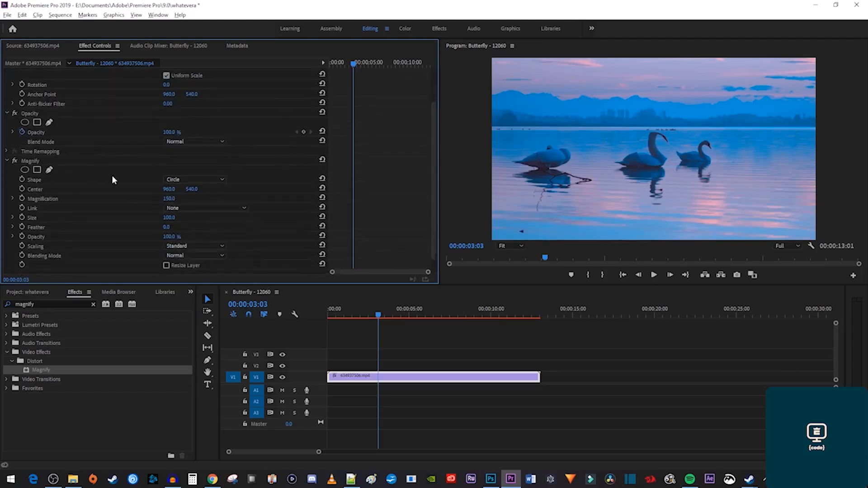
pyautogui.click(184, 179)
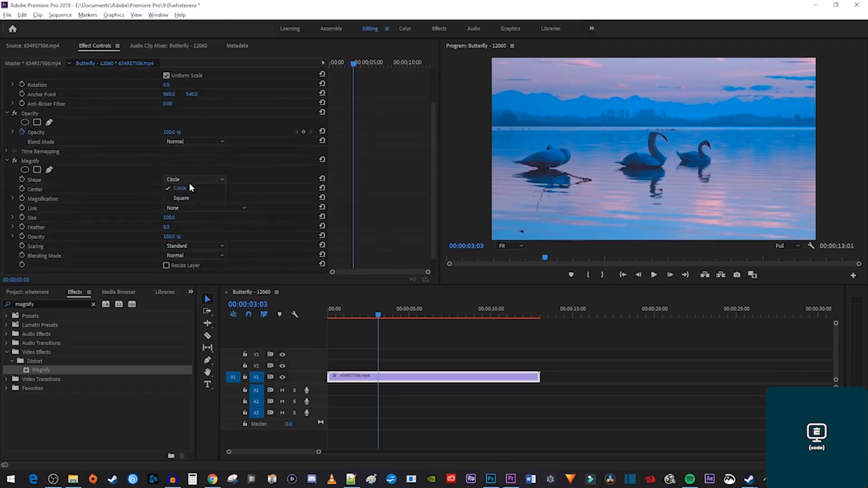
pyautogui.click(203, 187)
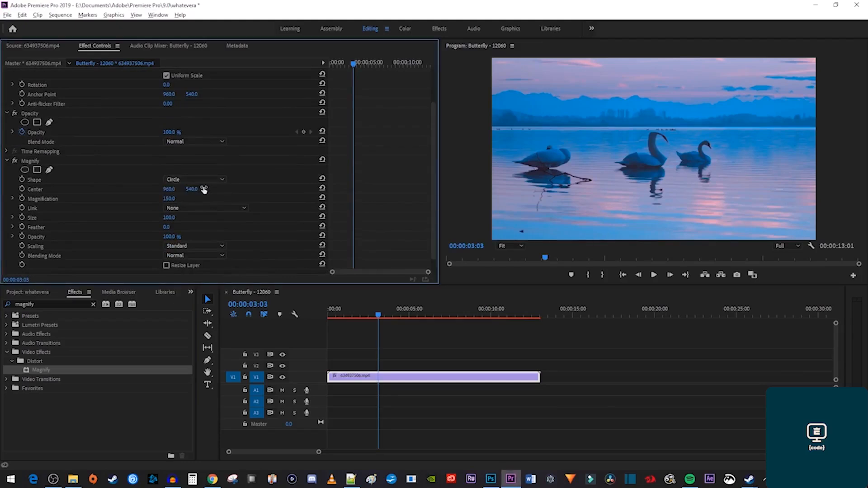
pyautogui.click(37, 189)
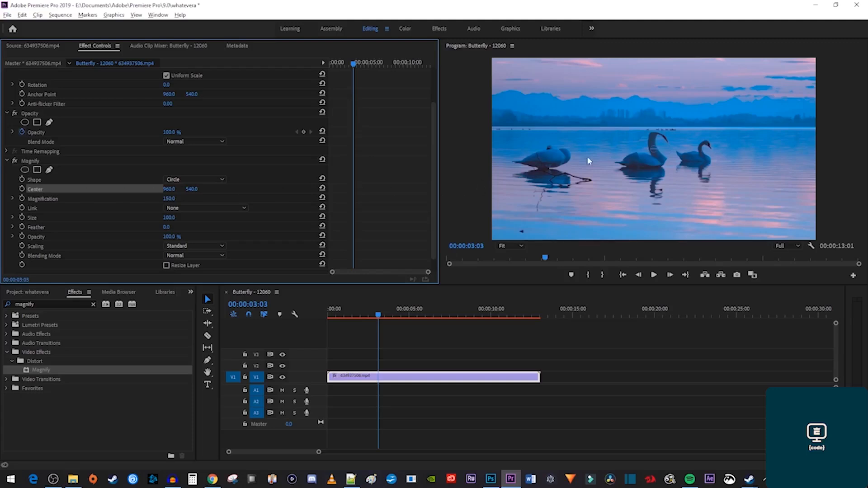
pyautogui.moveTo(654, 149); pyautogui.dragTo(653, 152)
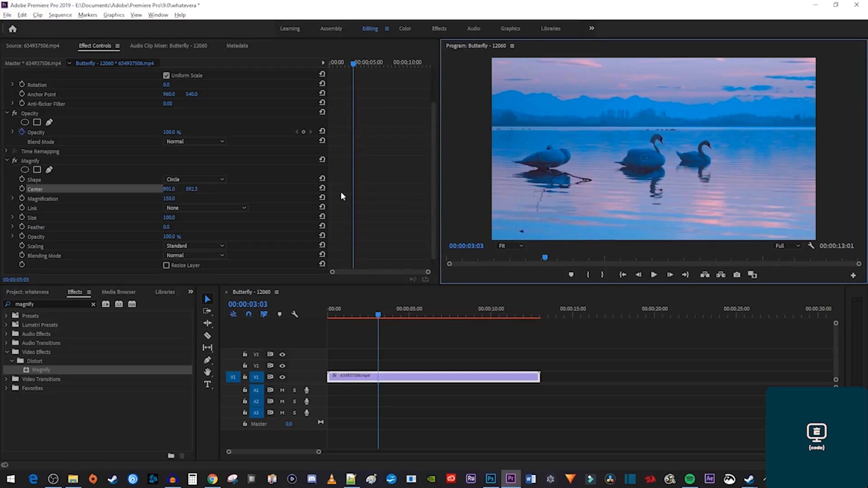
pyautogui.moveTo(191, 189)
pyautogui.mouseDown()
pyautogui.moveTo(227, 189)
pyautogui.moveTo(196, 189)
pyautogui.mouseUp()
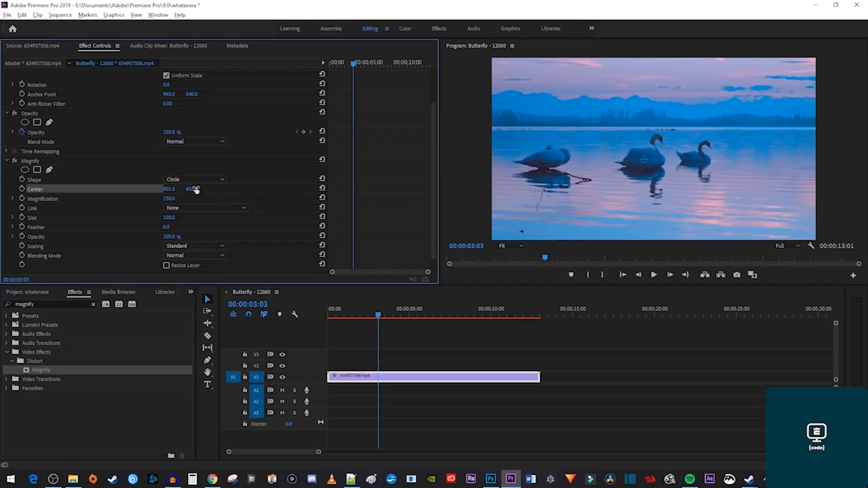
# Set Magnification 200, enlarge and feather the circle, then delete the Magnify effect.
pyautogui.click(165, 198)
pyautogui.write('200')
pyautogui.press('Return')
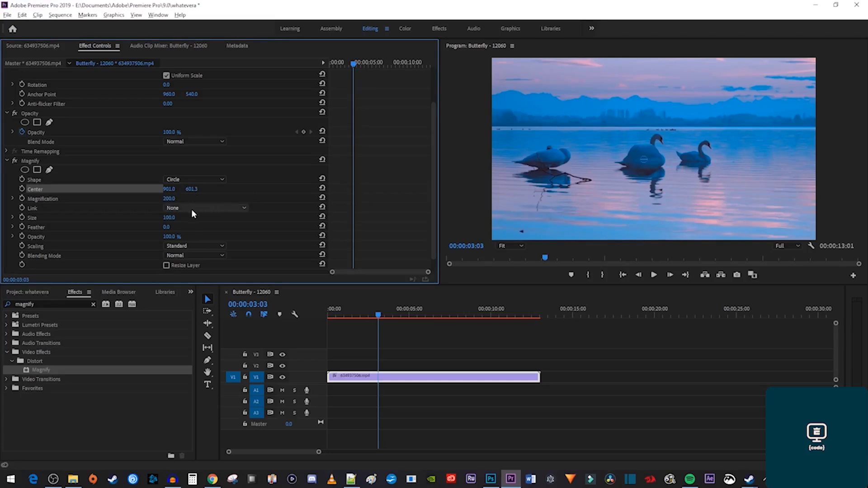
pyautogui.moveTo(168, 218); pyautogui.dragTo(309, 218)
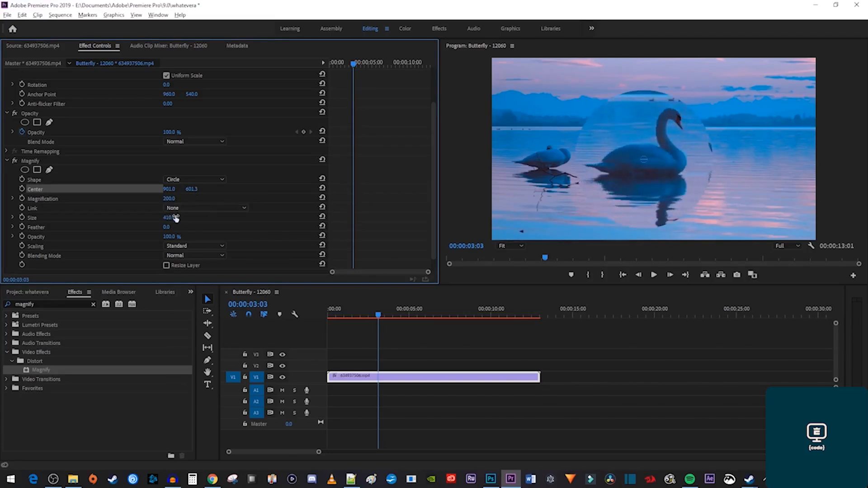
pyautogui.moveTo(166, 230); pyautogui.dragTo(198, 228)
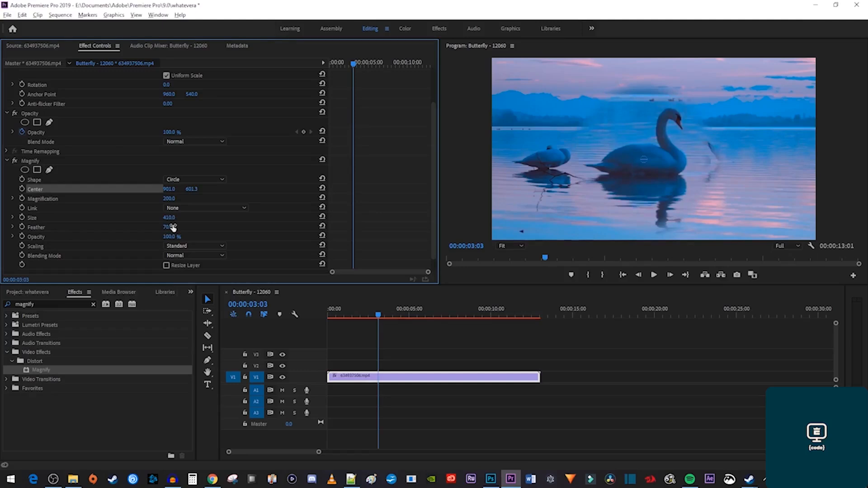
pyautogui.press('Delete')
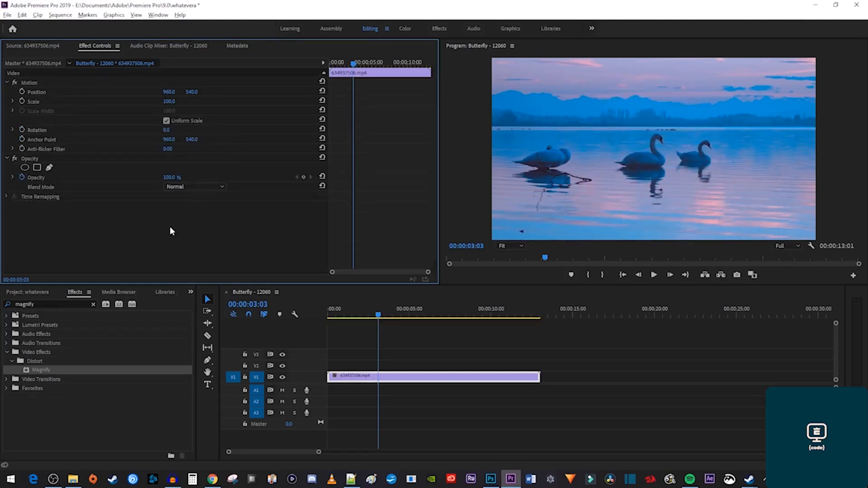
# Apply the Transform effect to the swan clip.
pyautogui.doubleClick(50, 304)
pyautogui.press('BackSpace')
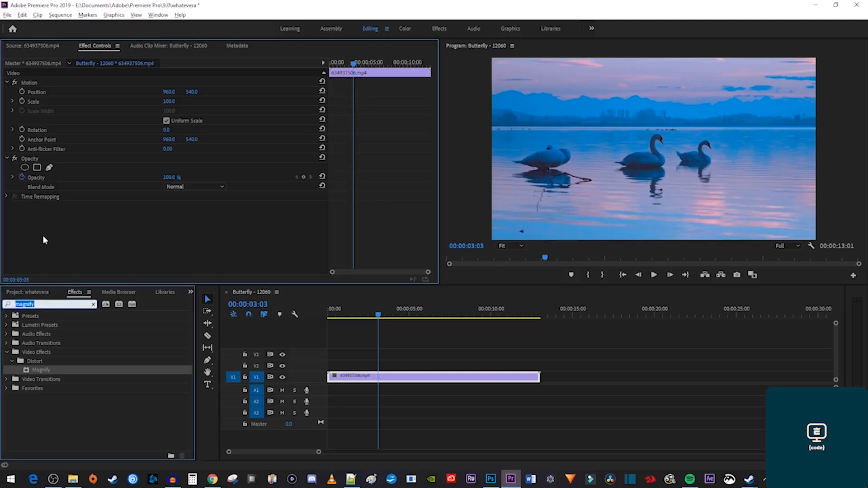
pyautogui.write('tiansform')
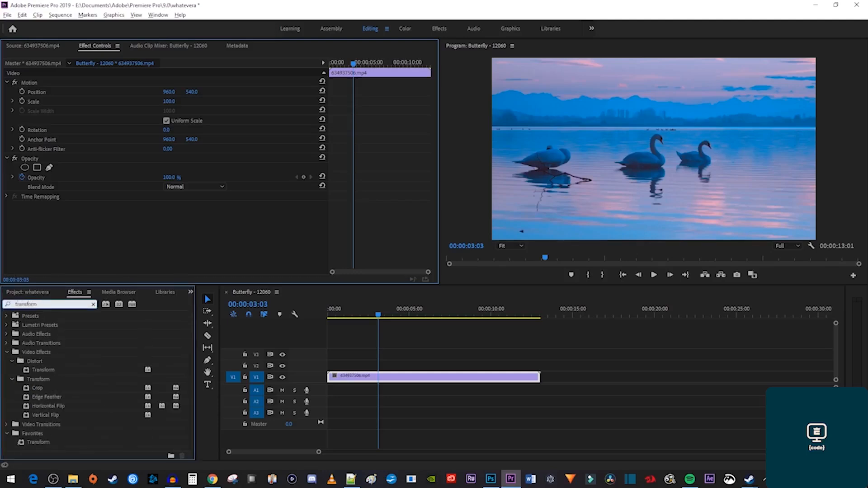
pyautogui.moveTo(42, 370); pyautogui.dragTo(364, 379)
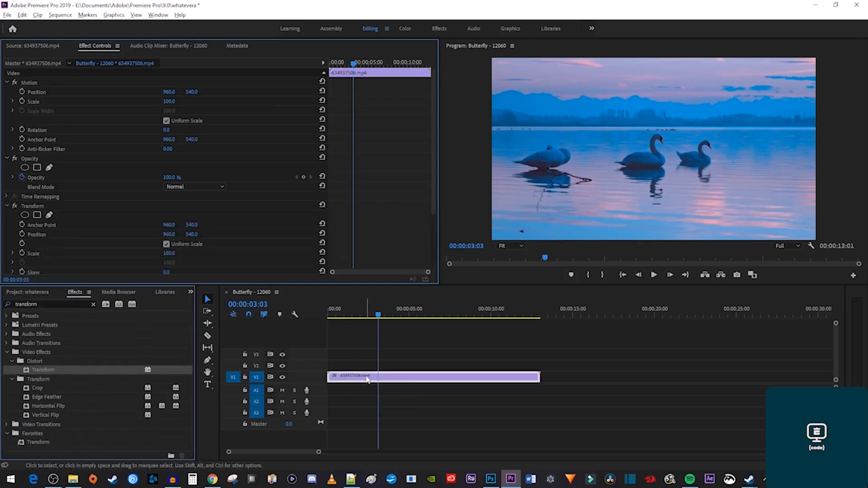
# Add a feathered ellipse mask over the middle swan, scale it to 174, and preview.
pyautogui.scroll(-4, 363, 244)
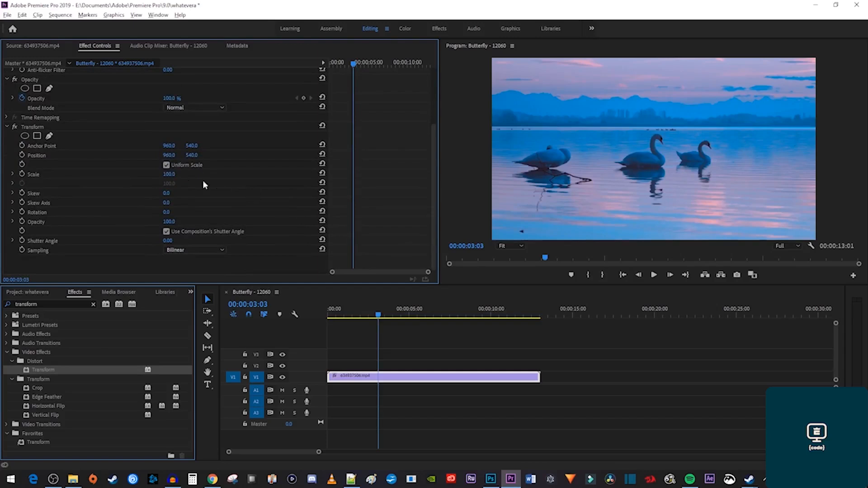
pyautogui.click(25, 137)
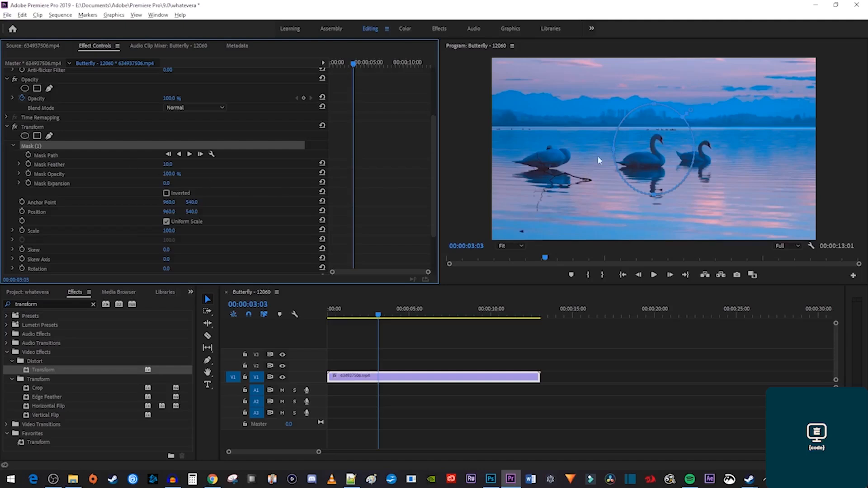
pyautogui.moveTo(611, 154); pyautogui.dragTo(594, 149)
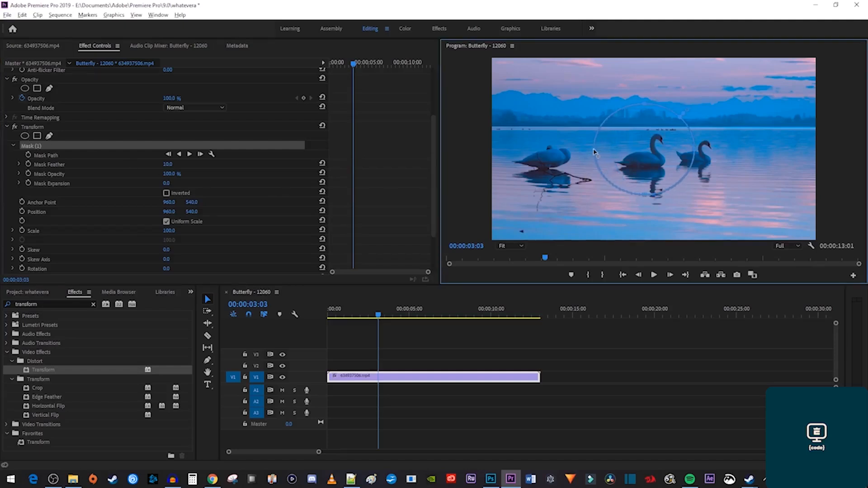
pyautogui.moveTo(646, 159); pyautogui.dragTo(648, 164)
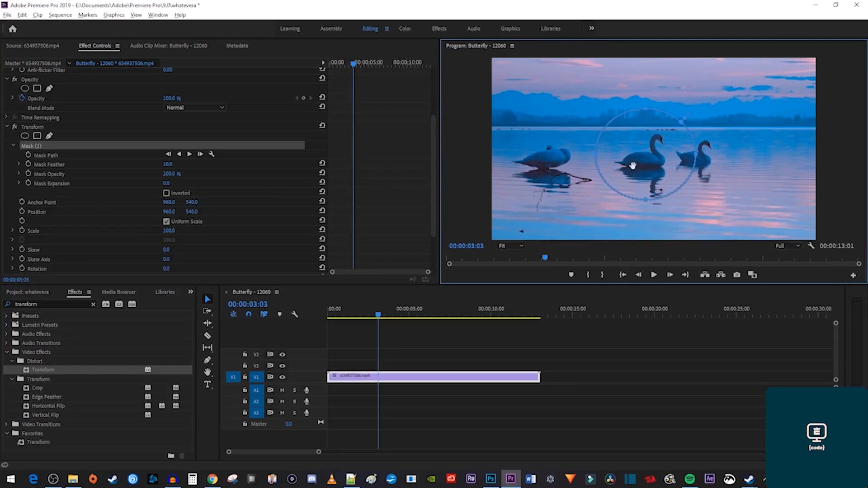
pyautogui.moveTo(183, 229); pyautogui.dragTo(217, 230)
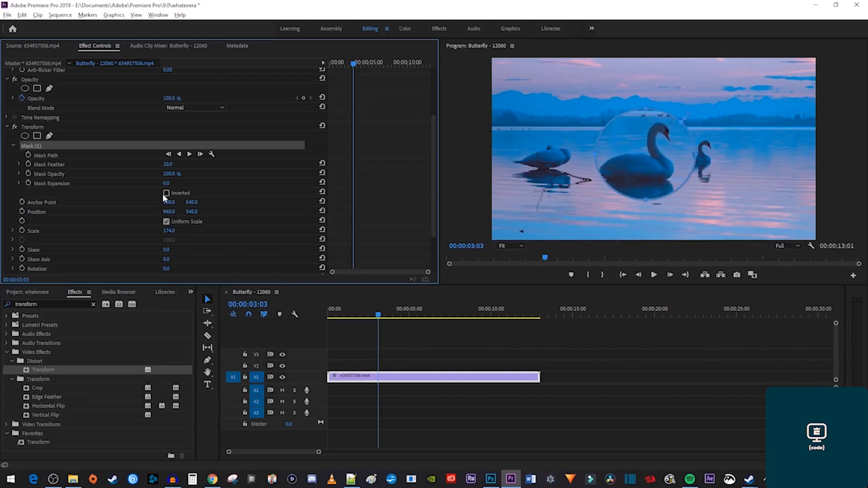
pyautogui.moveTo(167, 165); pyautogui.dragTo(208, 165)
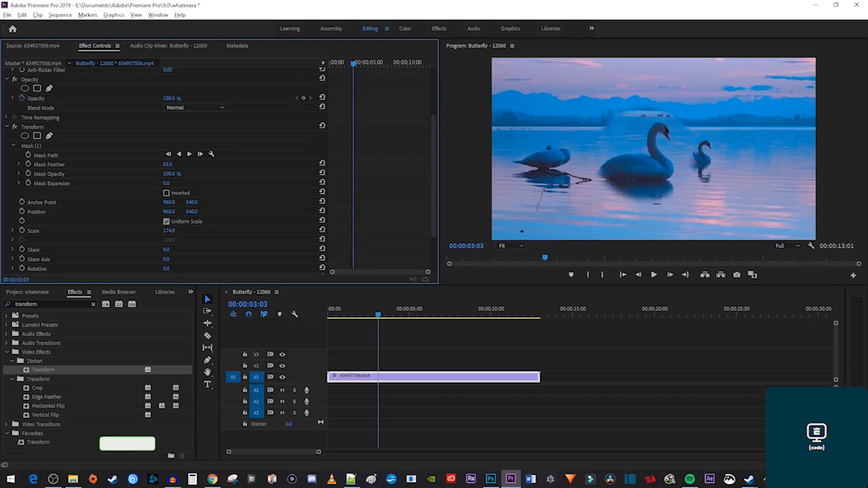
pyautogui.moveTo(207, 165); pyautogui.dragTo(175, 165)
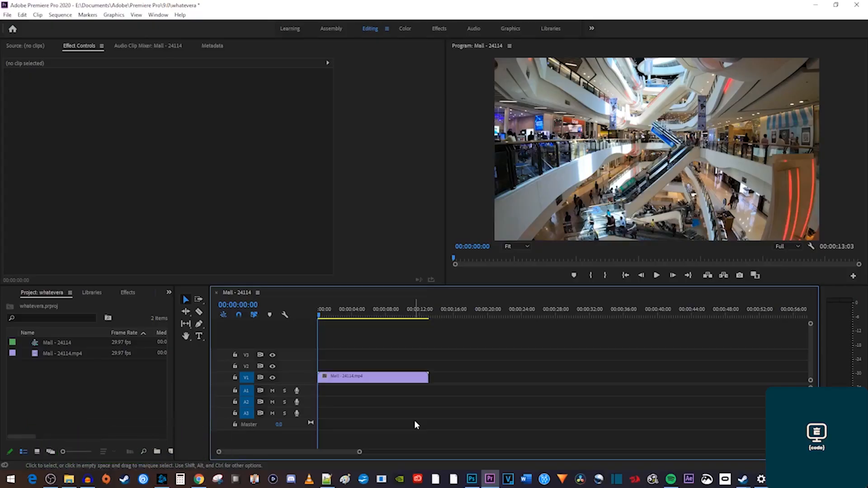
pyautogui.press('space')
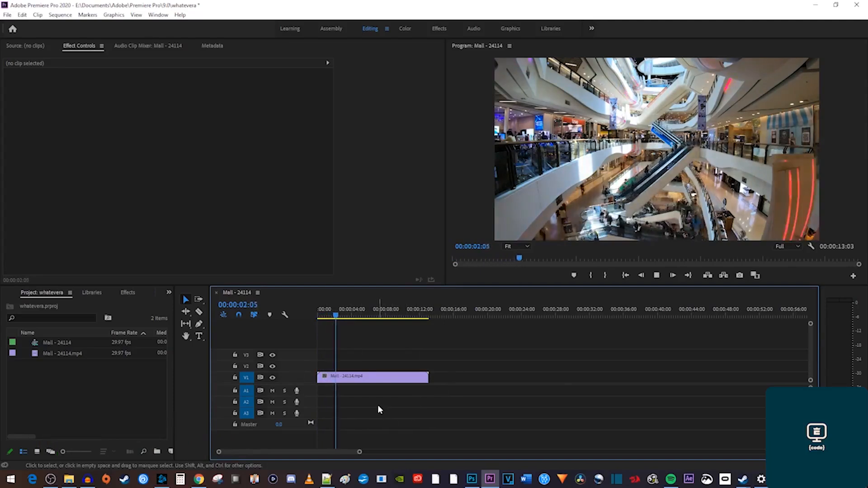
# Stop the preview and apply the Transform effect to the Mall clip.
pyautogui.press('space')
pyautogui.press('Home')
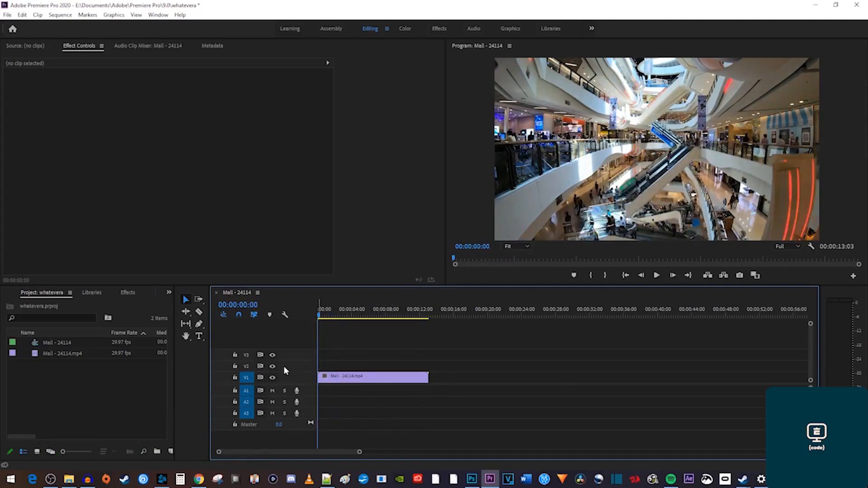
pyautogui.click(128, 293)
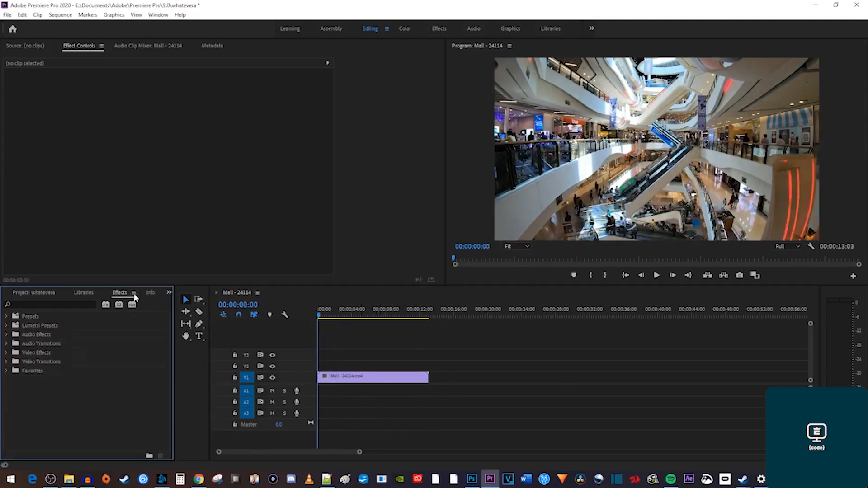
pyautogui.click(81, 304)
pyautogui.write('tr')
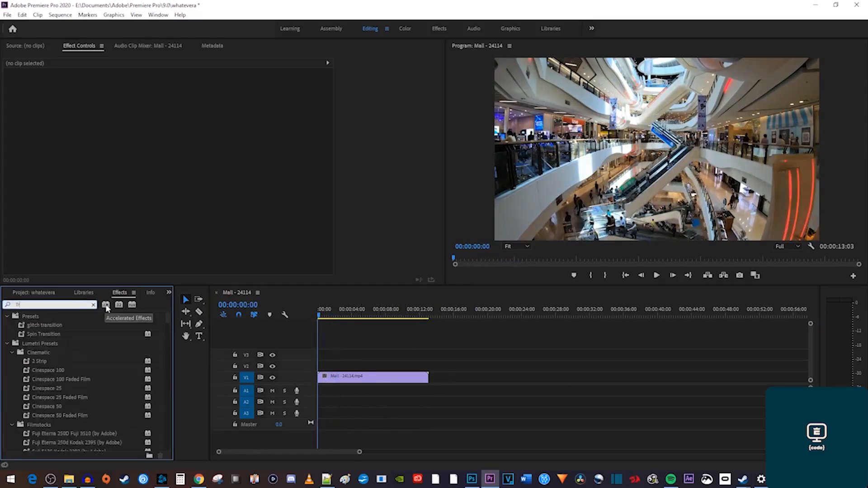
pyautogui.write('ansform')
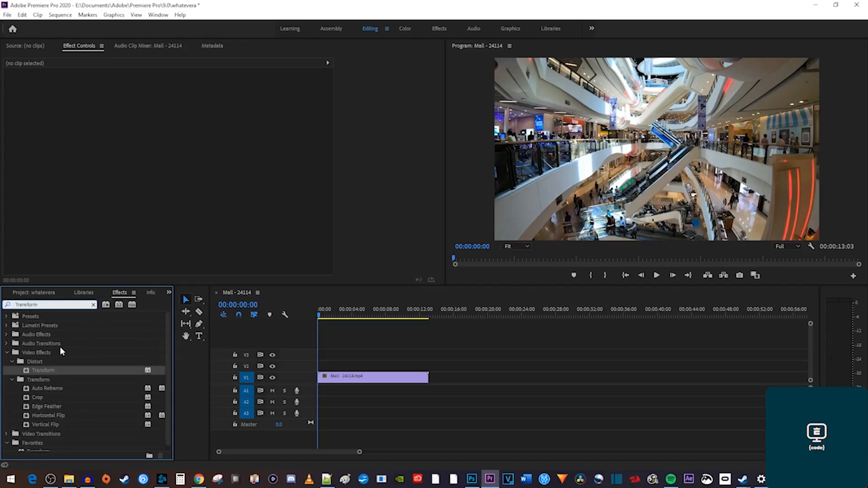
pyautogui.moveTo(42, 370); pyautogui.dragTo(344, 380)
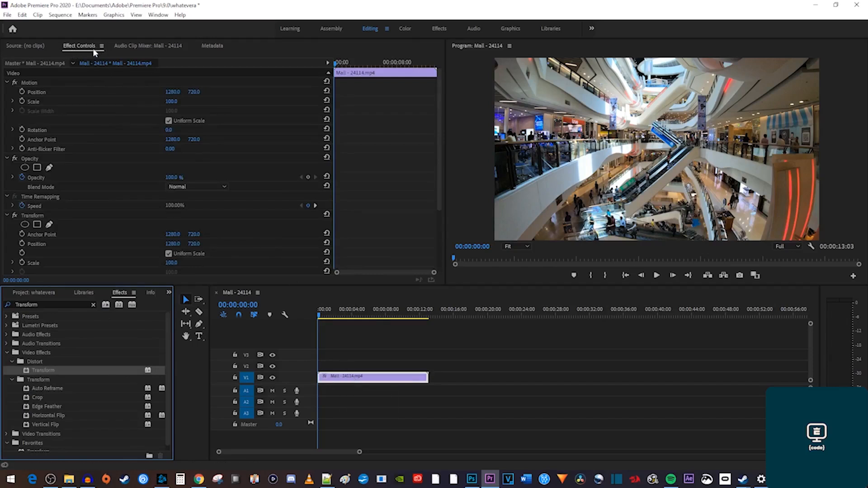
# Turn off Use Composition's Shutter Angle and set Shutter Angle to 360.
pyautogui.scroll(-5, 91, 207)
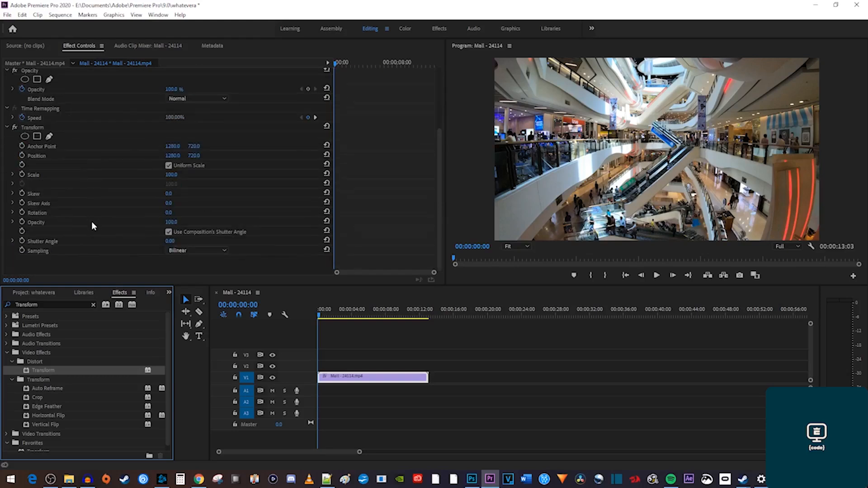
pyautogui.click(169, 232)
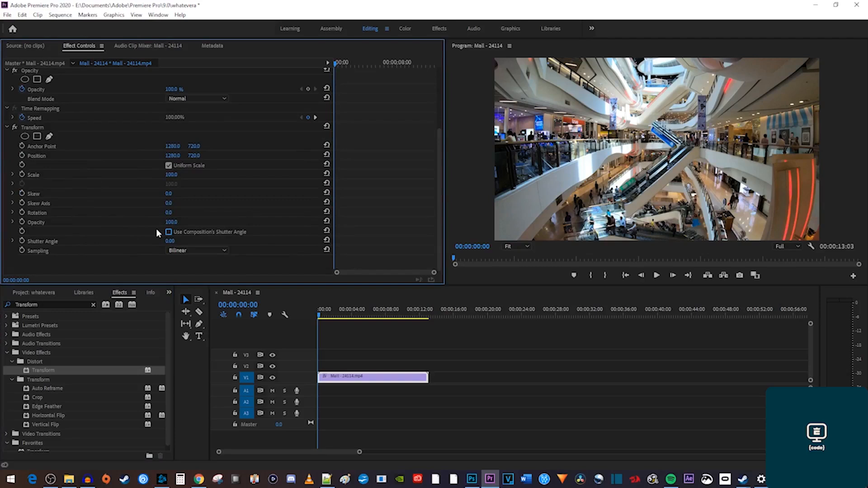
pyautogui.moveTo(171, 241)
pyautogui.mouseDown()
pyautogui.moveTo(510, 248)
pyautogui.moveTo(178, 242)
pyautogui.mouseUp()
pyautogui.moveTo(339, 66); pyautogui.dragTo(345, 68)
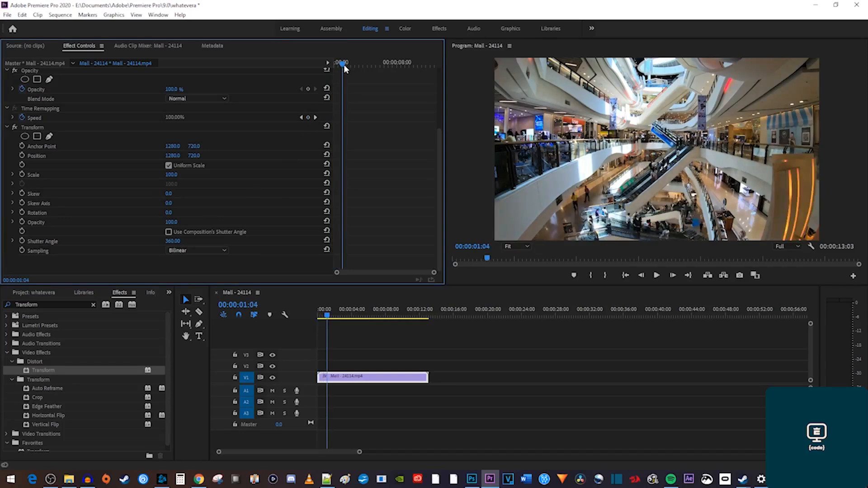
# Keyframe Scale and Position at 00:00:01:04, then zoom to Scale 350 on the escalators at 00:00:01:18.
pyautogui.click(21, 175)
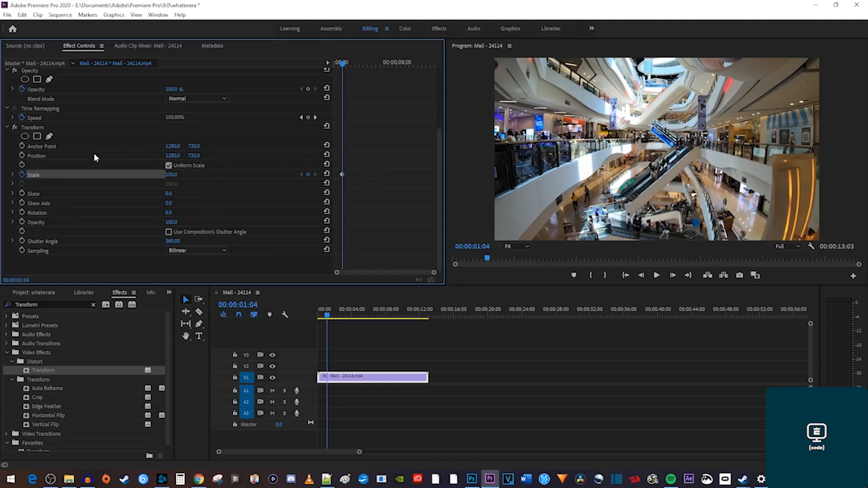
pyautogui.click(22, 155)
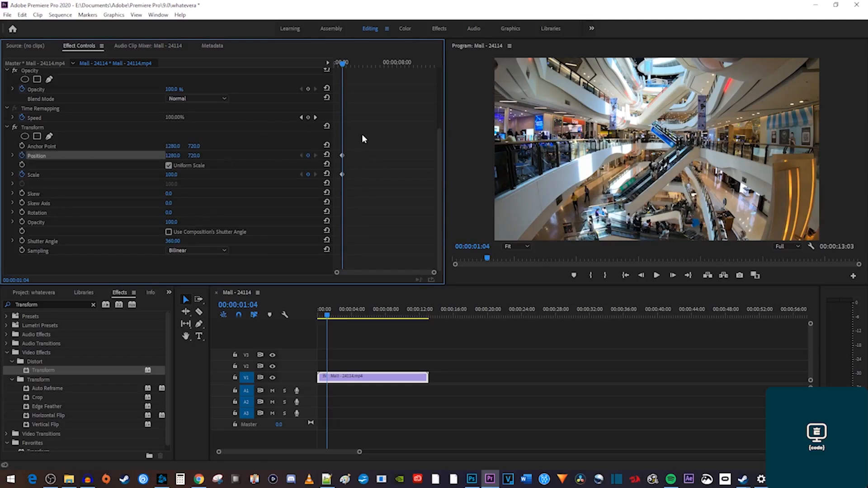
pyautogui.moveTo(343, 65); pyautogui.dragTo(348, 66)
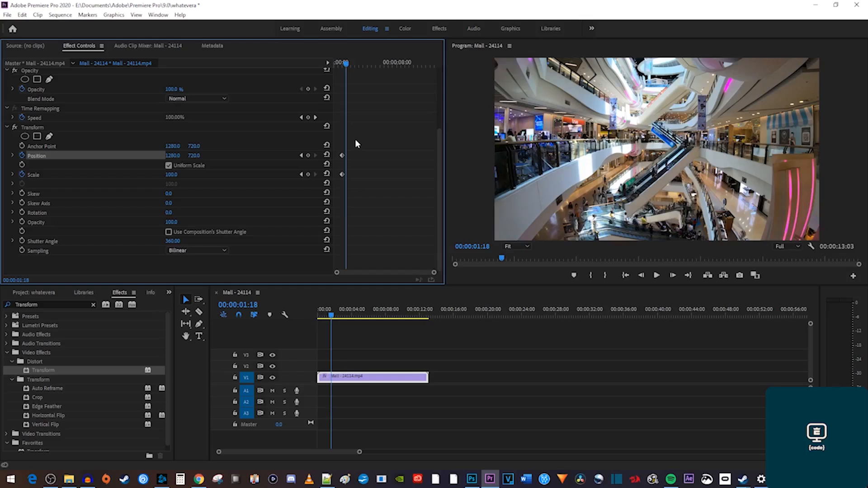
pyautogui.click(171, 174)
pyautogui.write('350')
pyautogui.press('Return')
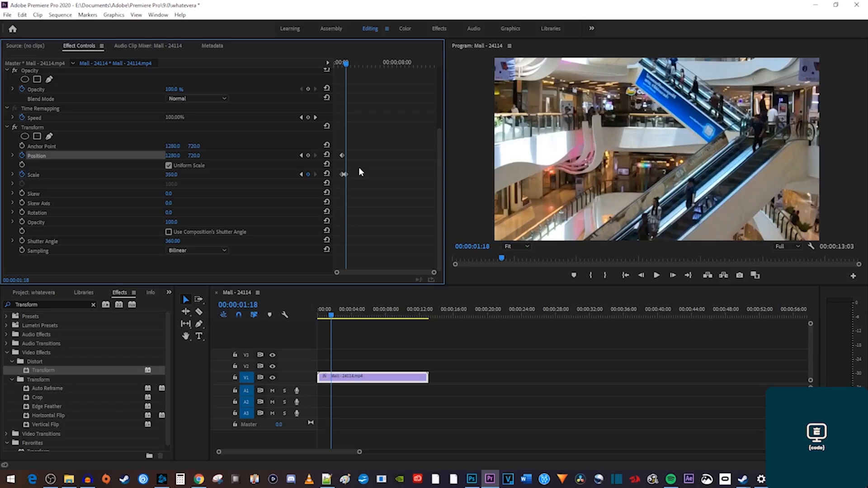
pyautogui.moveTo(173, 156); pyautogui.dragTo(195, 154)
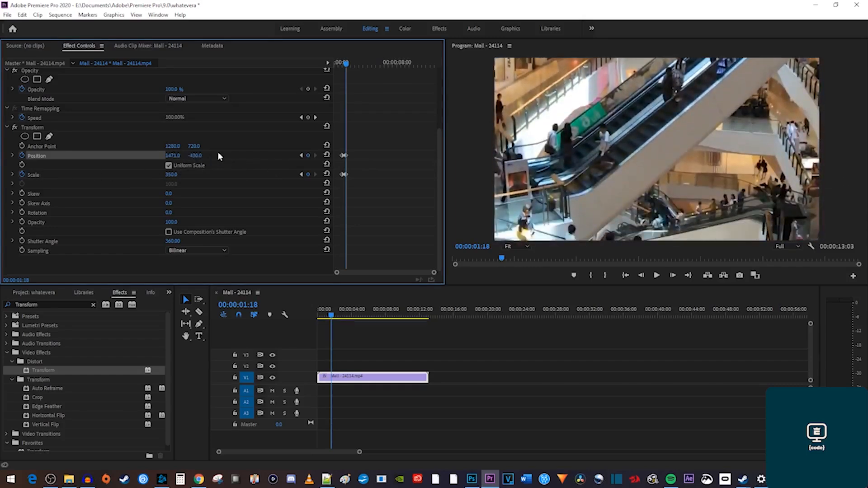
# Preview the zoom animation and select the Position and Scale keyframes.
pyautogui.moveTo(348, 65); pyautogui.dragTo(334, 64)
pyautogui.press('space')
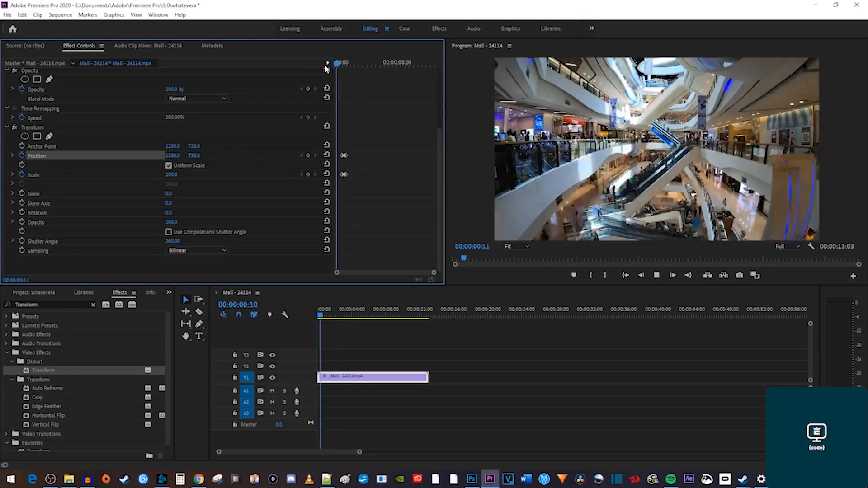
pyautogui.press('space')
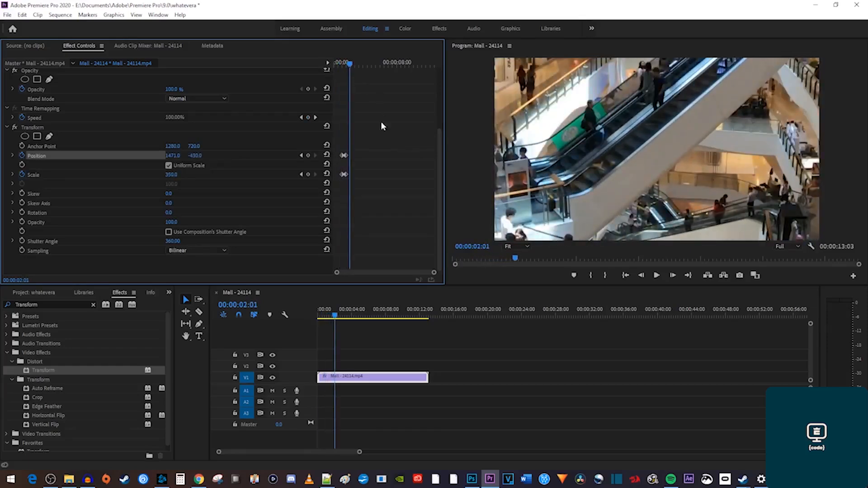
pyautogui.moveTo(370, 199); pyautogui.dragTo(330, 141)
# Set the selected keyframes' temporal interpolation to Ease In and preview.
pyautogui.rightClick(344, 157)
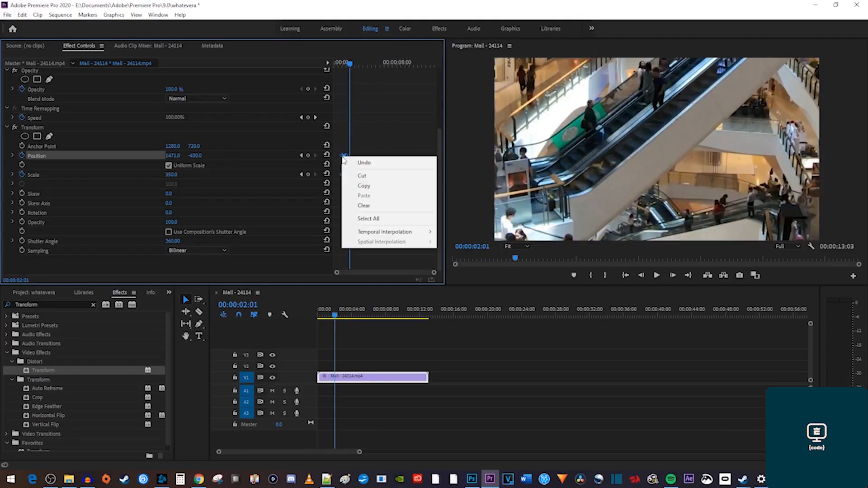
pyautogui.moveTo(394, 232)
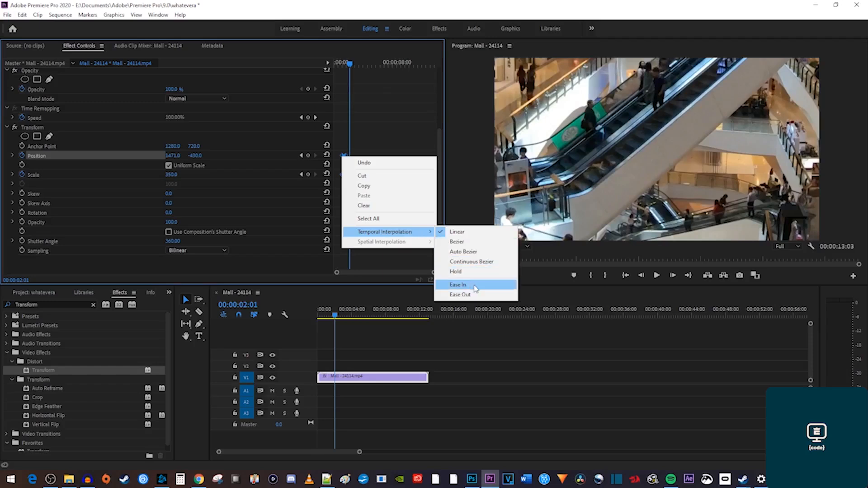
pyautogui.click(475, 287)
pyautogui.press('Home')
pyautogui.press('space')
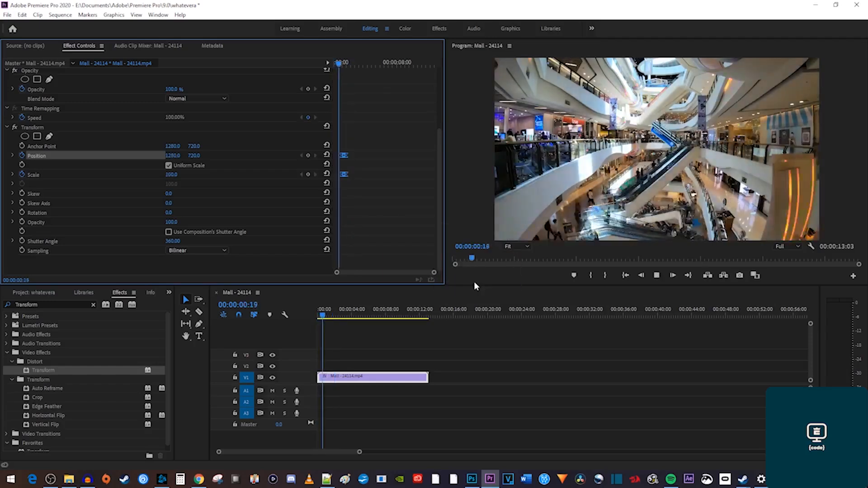
pyautogui.press('space')
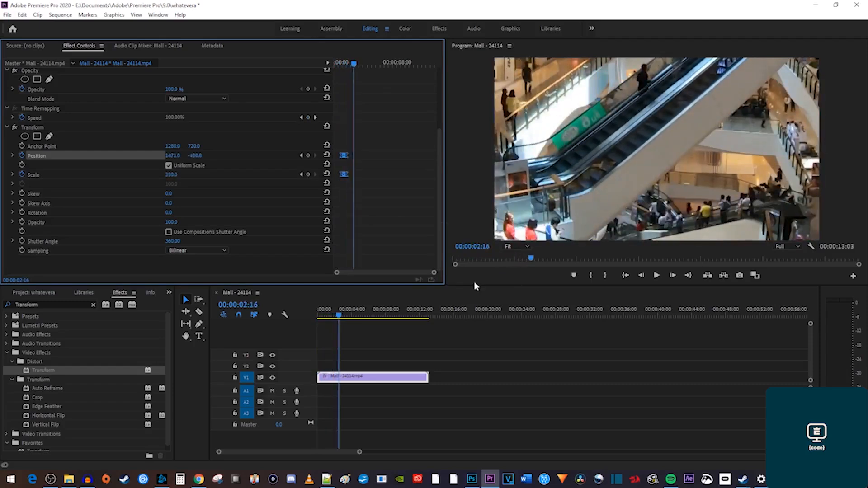
# Hold the zoom until 00:00:03:24, reset Scale and Position at 00:00:04:04, and preview.
pyautogui.moveTo(353, 66); pyautogui.dragTo(364, 67)
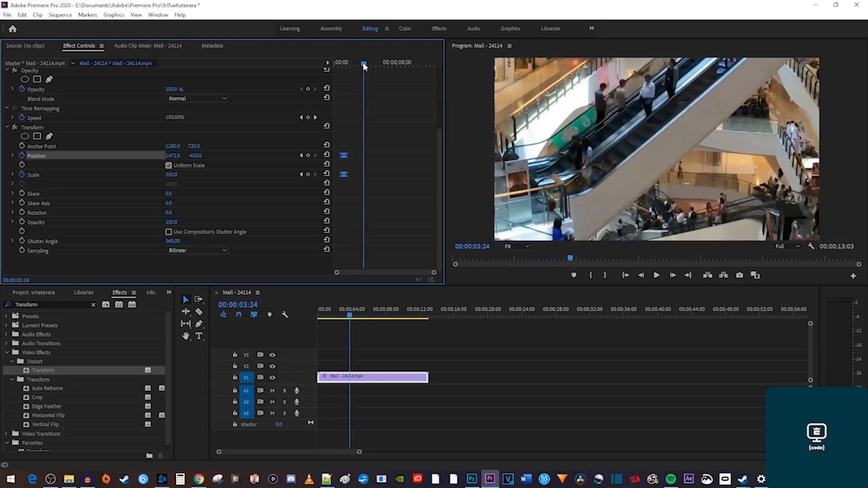
pyautogui.click(308, 174)
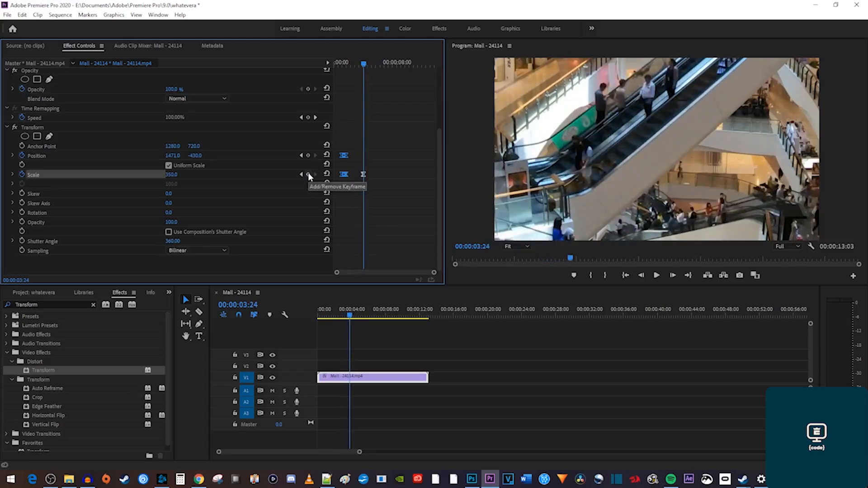
pyautogui.click(308, 156)
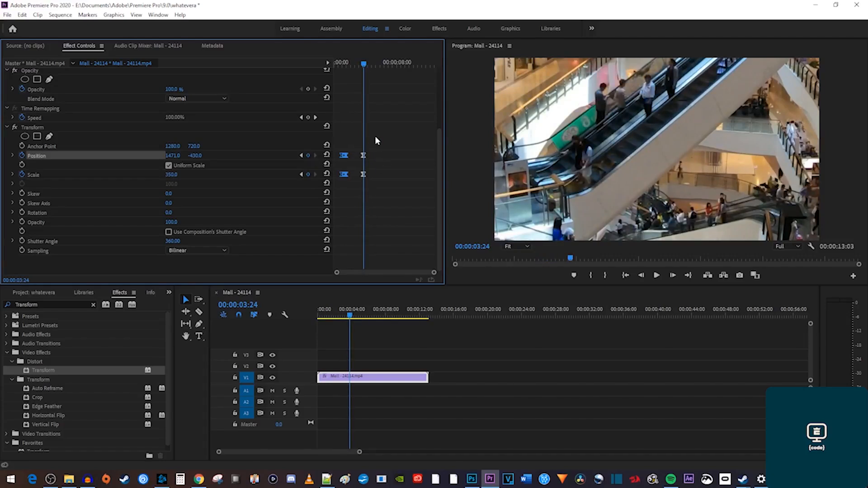
pyautogui.moveTo(363, 62); pyautogui.dragTo(365, 63)
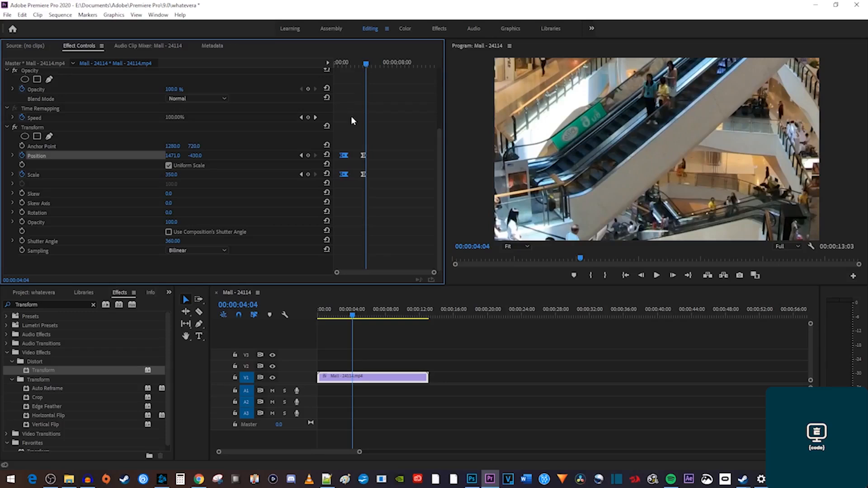
pyautogui.click(327, 175)
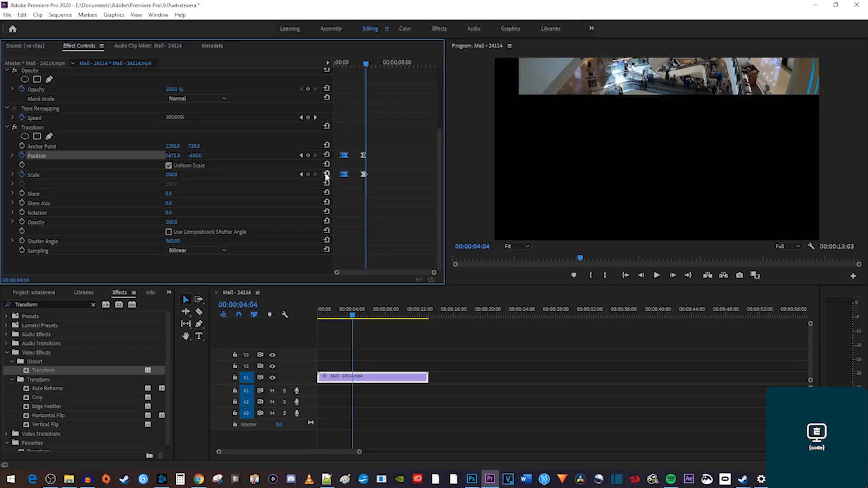
pyautogui.click(326, 155)
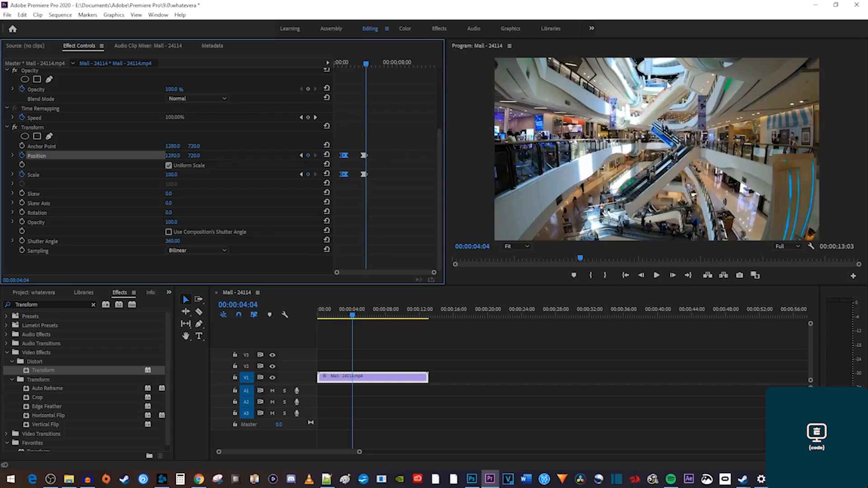
pyautogui.press('Home')
pyautogui.press('space')
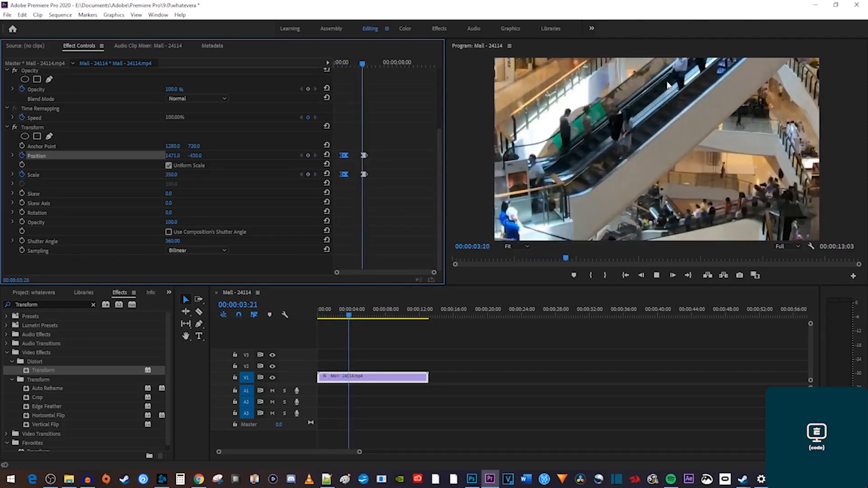
pyautogui.press('space')
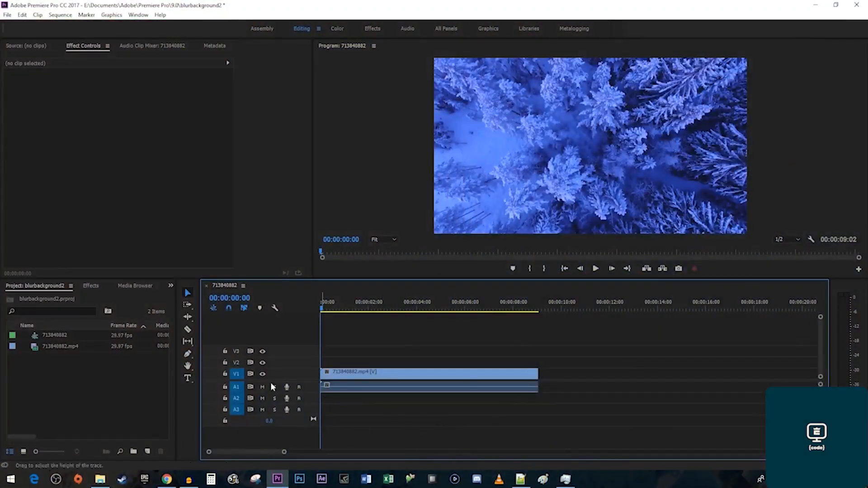
# Apply Gaussian Blur to the snowy-forest clip and keyframe Blurriness 0 at 00:00:00:21.
pyautogui.click(91, 286)
pyautogui.click(81, 297)
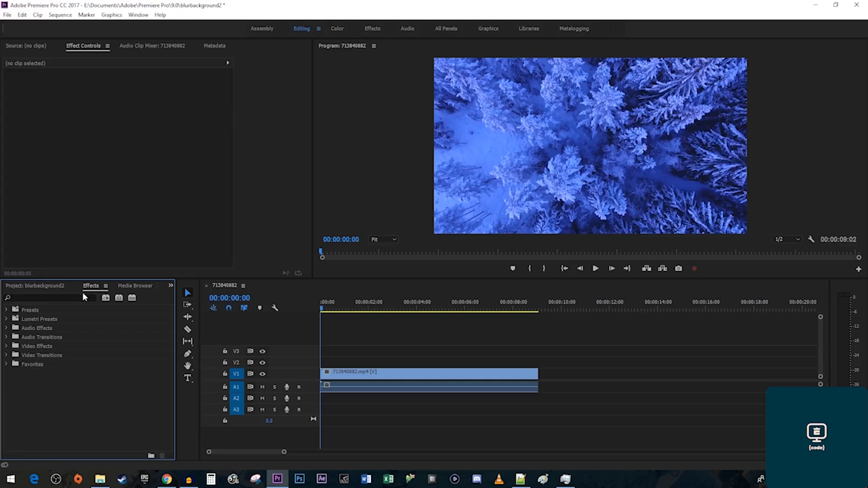
pyautogui.write('gaul')
pyautogui.write('sian blur')
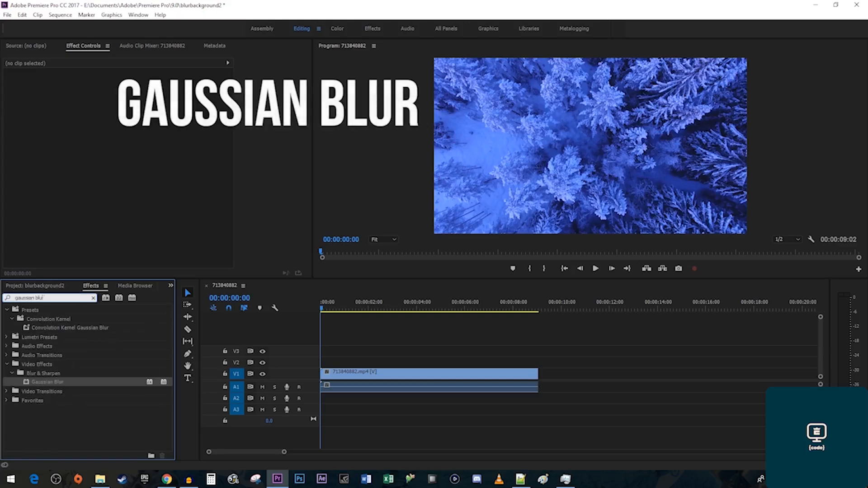
pyautogui.moveTo(40, 381); pyautogui.dragTo(387, 379)
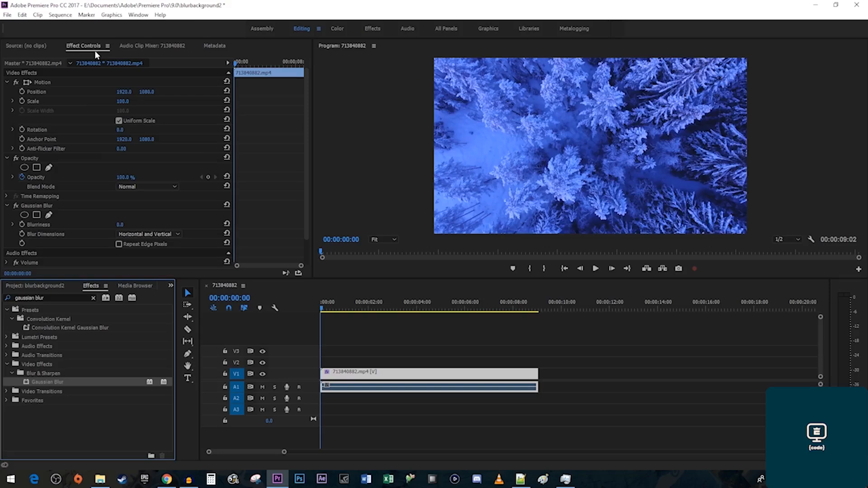
pyautogui.moveTo(234, 67); pyautogui.dragTo(241, 68)
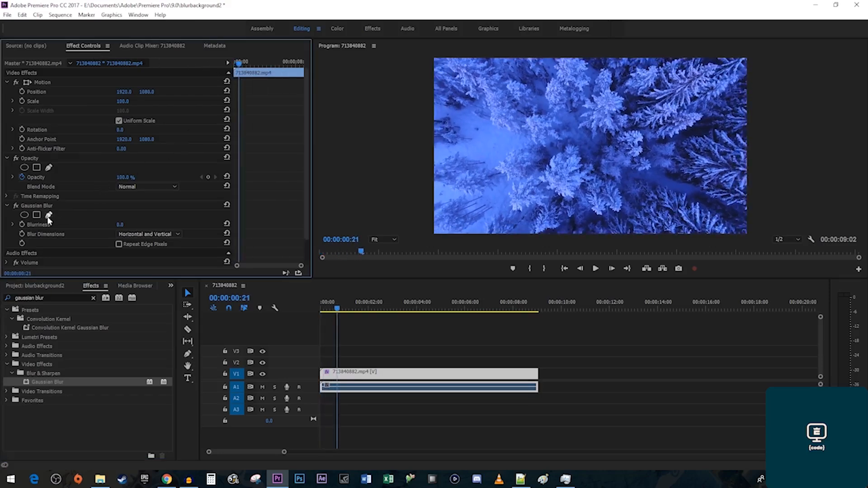
pyautogui.click(22, 224)
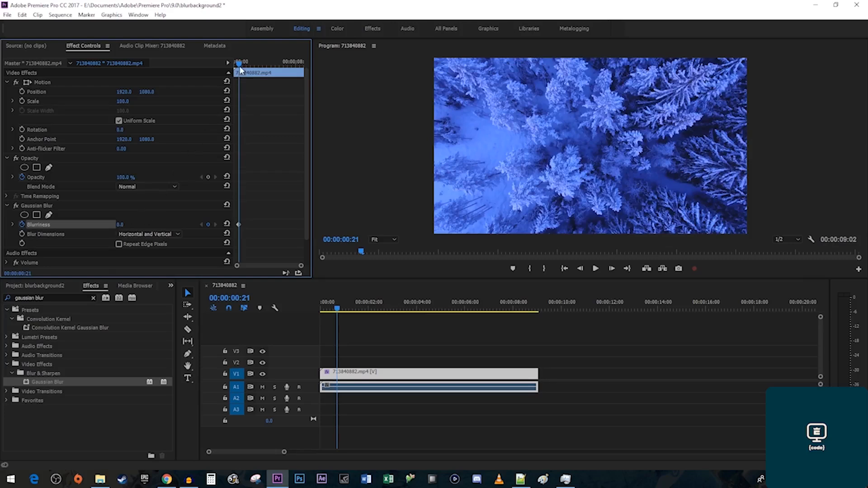
# Raise Blurriness heavily at 00:00:01:10, enable Repeat Edge Pixels, and preview.
pyautogui.moveTo(241, 68); pyautogui.dragTo(244, 67)
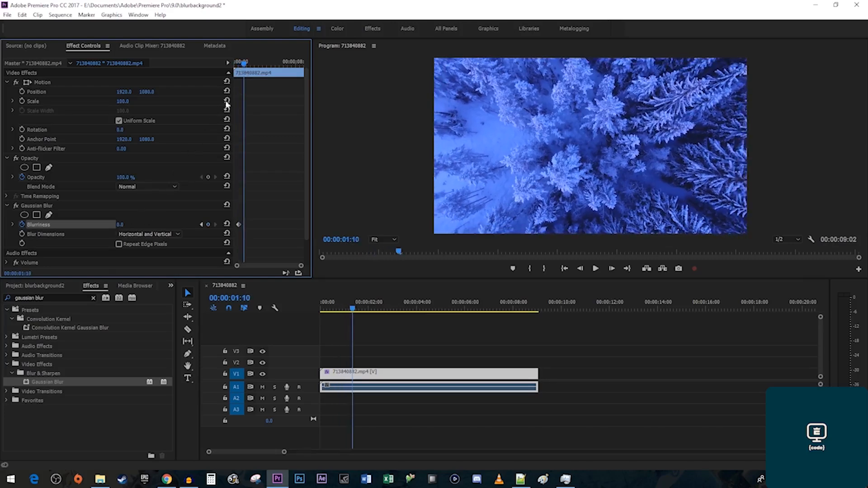
pyautogui.moveTo(120, 224); pyautogui.dragTo(160, 224)
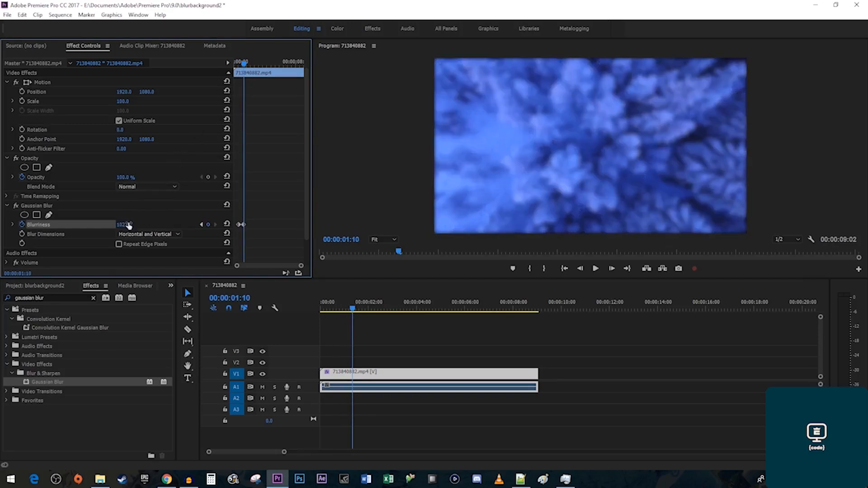
pyautogui.click(119, 244)
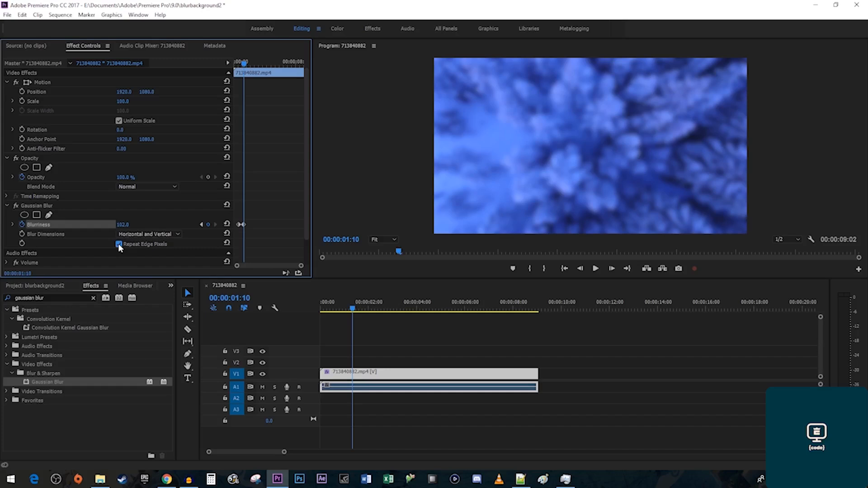
pyautogui.press('Home')
pyautogui.press('space')
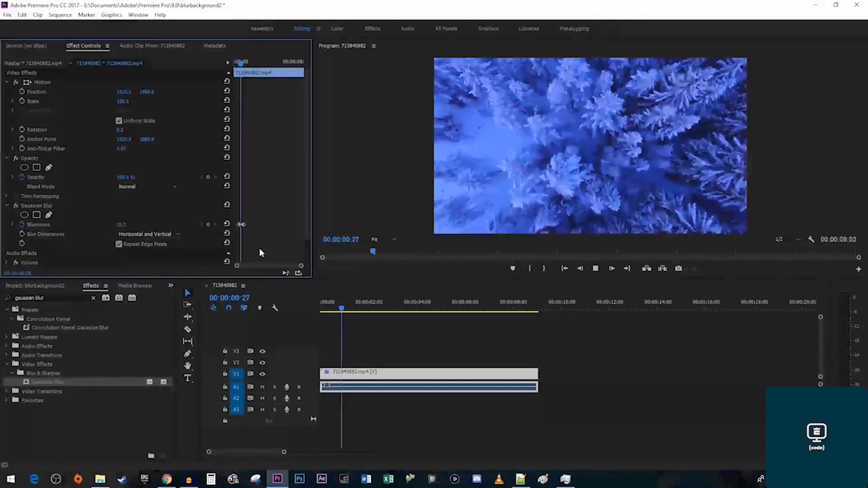
pyautogui.press('space')
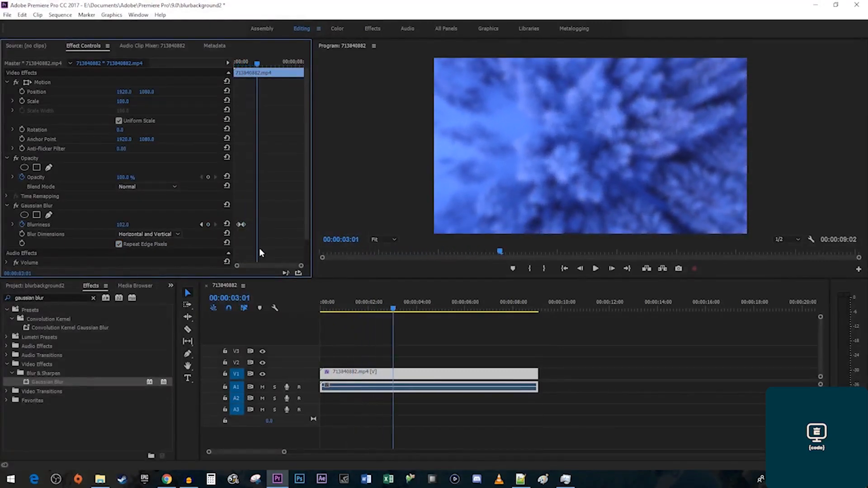
# Keyframe Blurriness 102.0 at 00:00:02:15 and 0.0 at 00:00:03:01, then preview.
pyautogui.moveTo(257, 64); pyautogui.dragTo(255, 66)
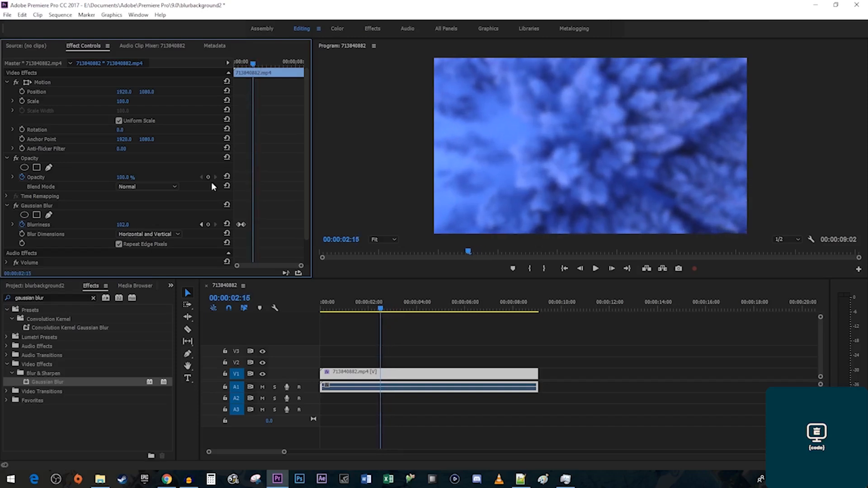
pyautogui.click(207, 225)
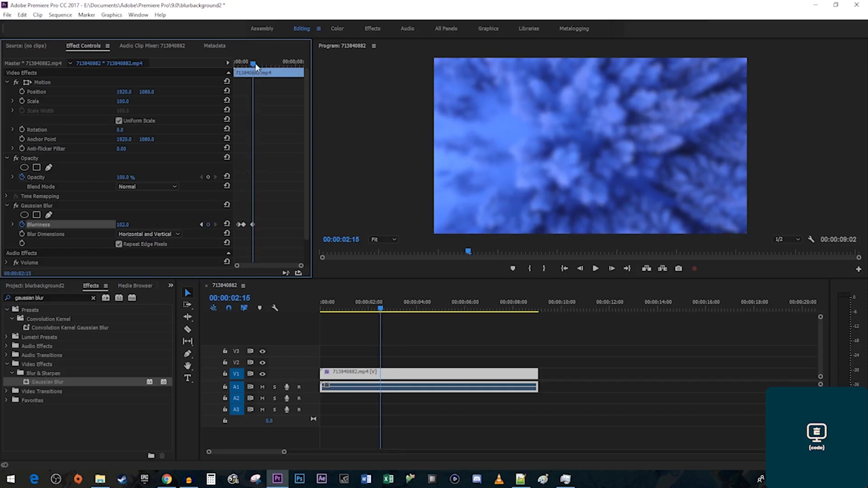
pyautogui.moveTo(256, 65); pyautogui.dragTo(260, 65)
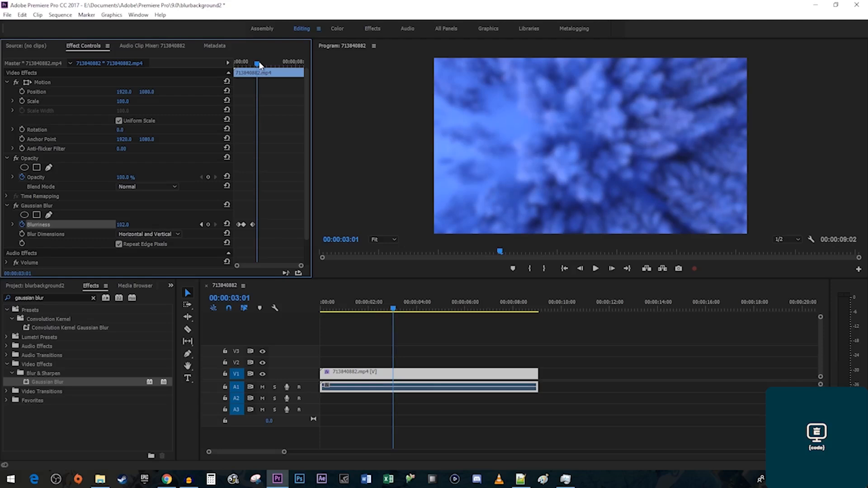
pyautogui.click(121, 224)
pyautogui.write('0')
pyautogui.press('Return')
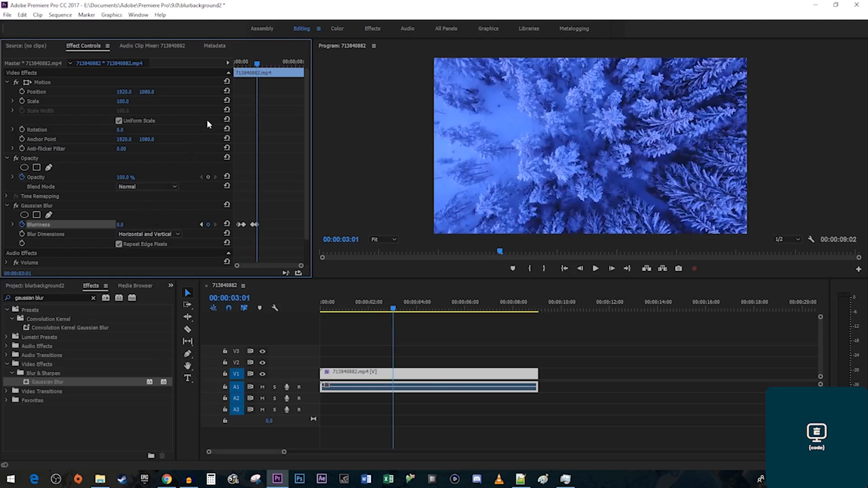
pyautogui.press('space')
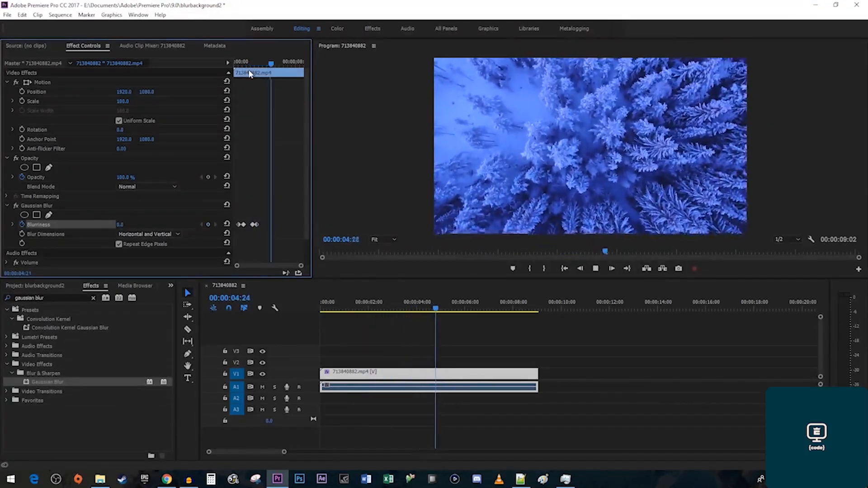
pyautogui.press('space')
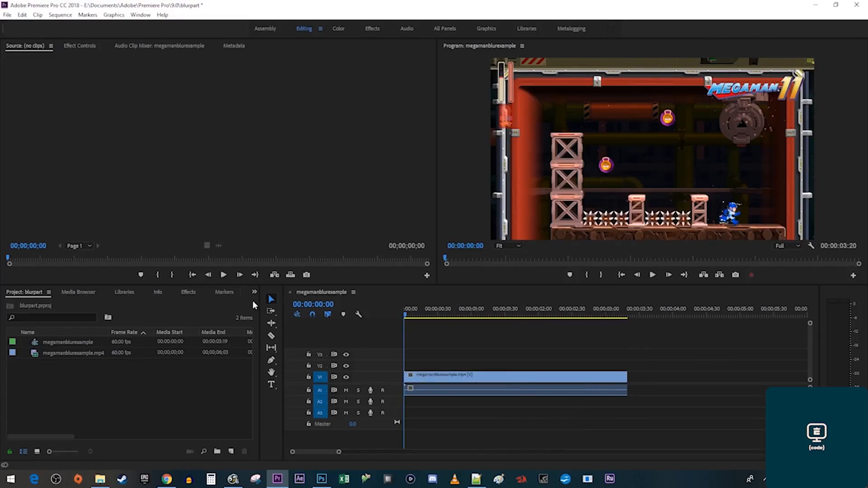
# Apply Gaussian Blur to the Megaman clip.
pyautogui.click(184, 292)
pyautogui.click(67, 304)
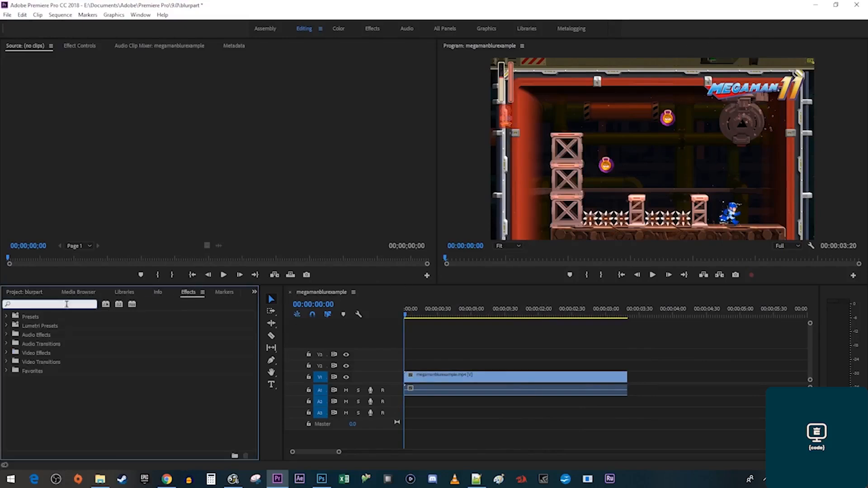
pyautogui.write('gaussian blur')
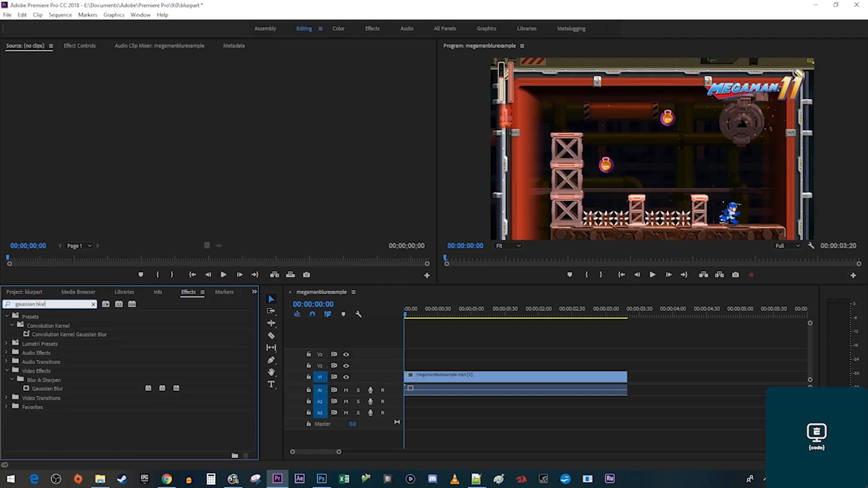
pyautogui.moveTo(40, 391); pyautogui.dragTo(441, 383)
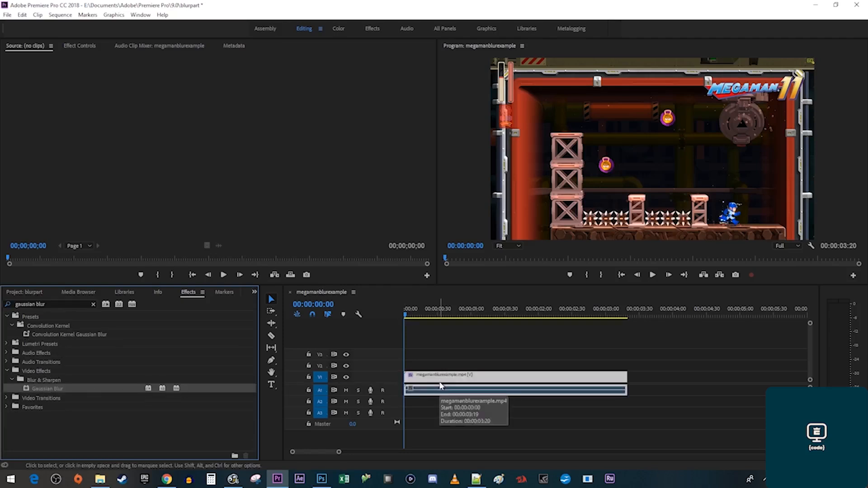
# Add a rectangle mask to the blur and reshape it over the MEGAMAN 11 logo.
pyautogui.click(80, 45)
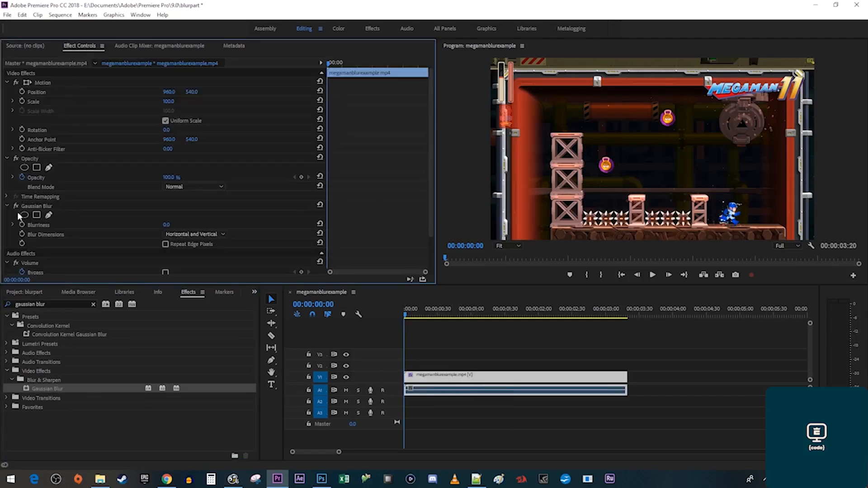
pyautogui.click(36, 215)
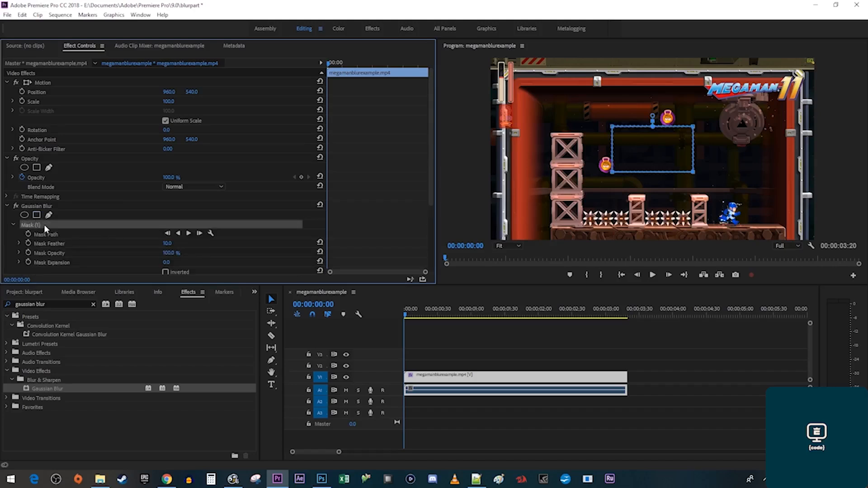
pyautogui.moveTo(651, 150); pyautogui.dragTo(745, 89)
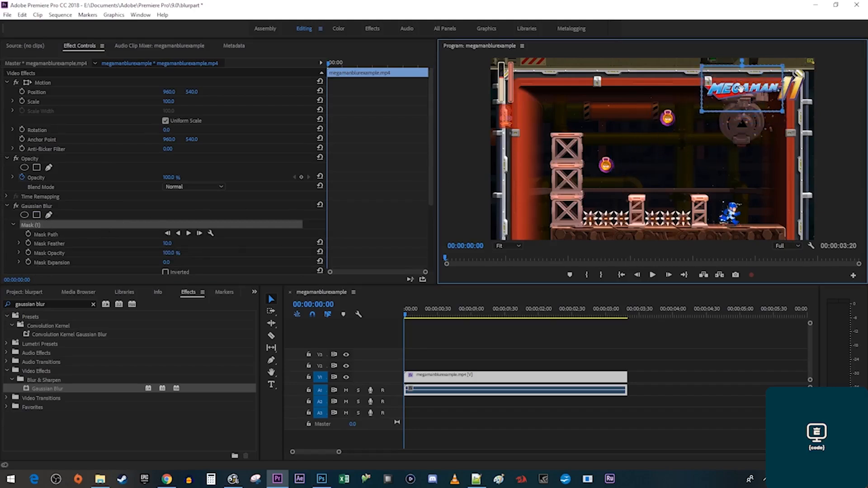
pyautogui.moveTo(782, 111); pyautogui.dragTo(806, 103)
pyautogui.moveTo(786, 69); pyautogui.dragTo(812, 75)
pyautogui.moveTo(702, 68); pyautogui.dragTo(703, 72)
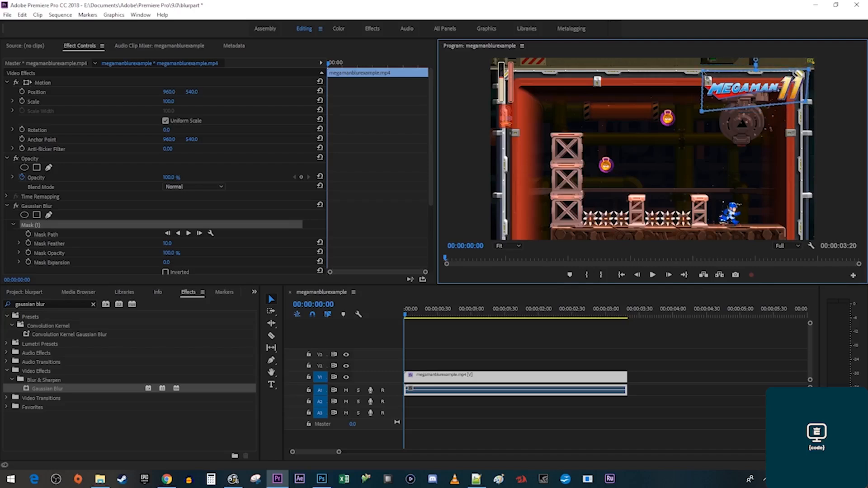
pyautogui.moveTo(701, 112); pyautogui.dragTo(698, 103)
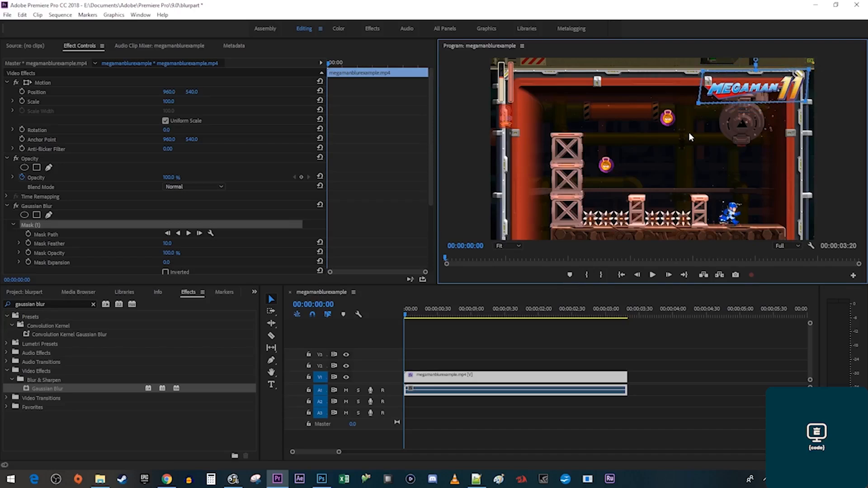
pyautogui.scroll(-3, 394, 207)
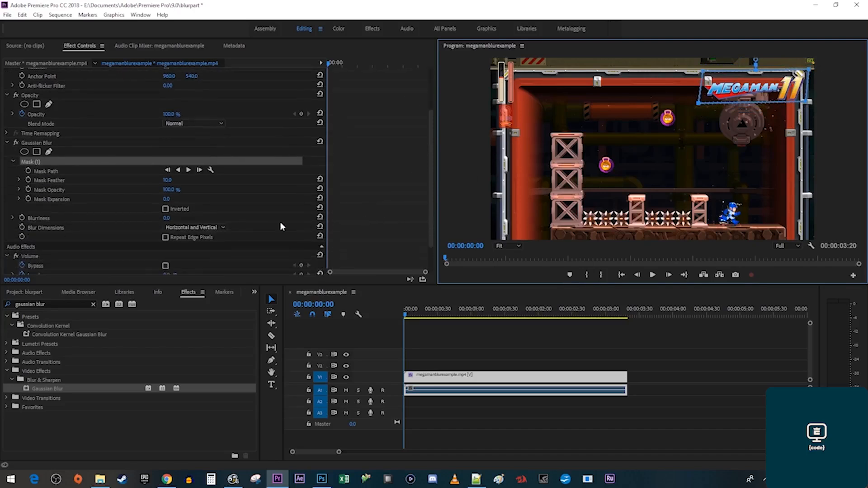
# Blur the masked logo to 35.0 and preview it.
pyautogui.moveTo(173, 222); pyautogui.dragTo(199, 221)
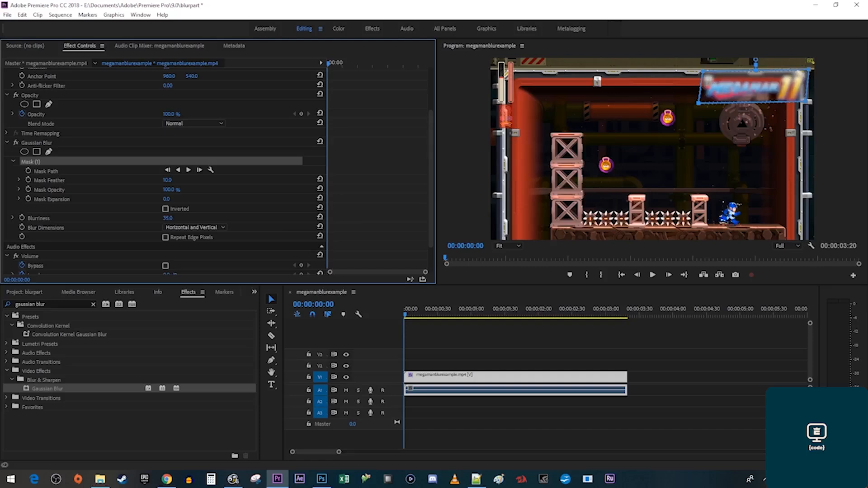
pyautogui.press('space')
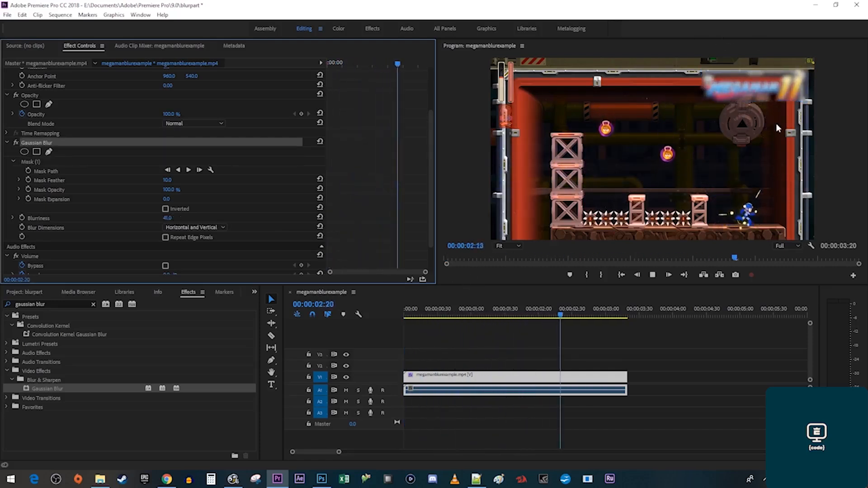
pyautogui.press('space')
# Feather the mask edge, preview, then swap in a fresh unmasked Gaussian Blur.
pyautogui.moveTo(168, 180); pyautogui.dragTo(195, 180)
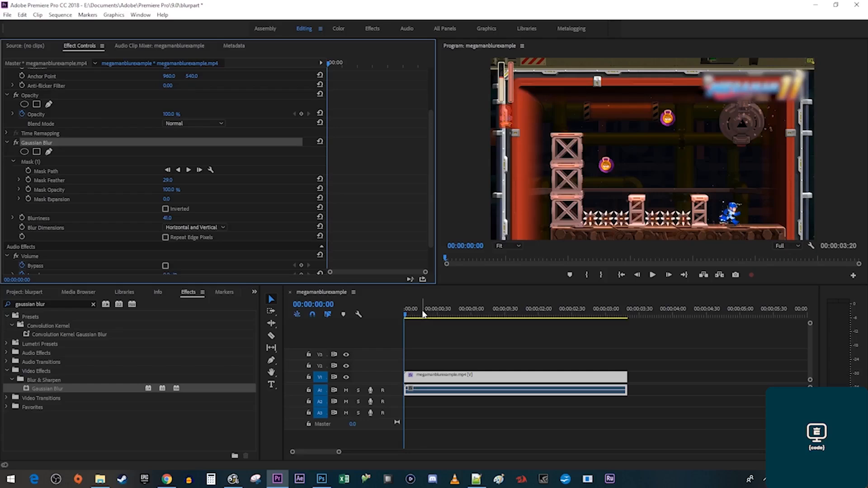
pyautogui.press('space')
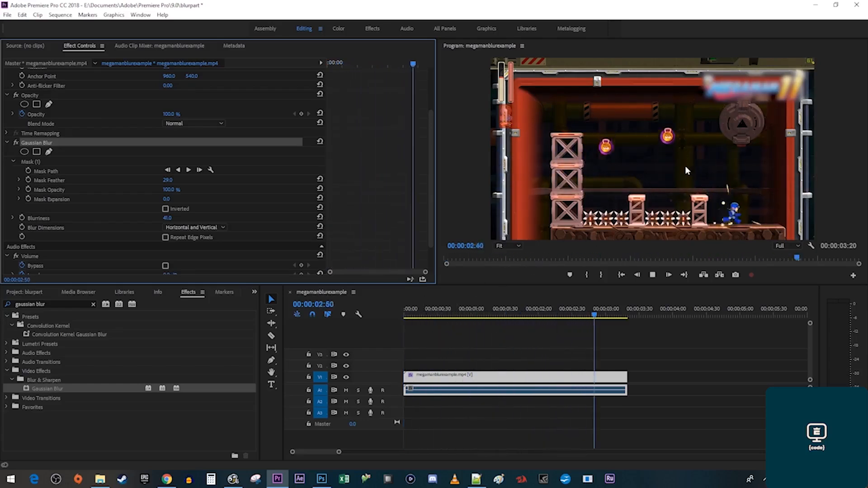
pyautogui.press('Home')
pyautogui.press('Delete')
pyautogui.doubleClick(43, 389)
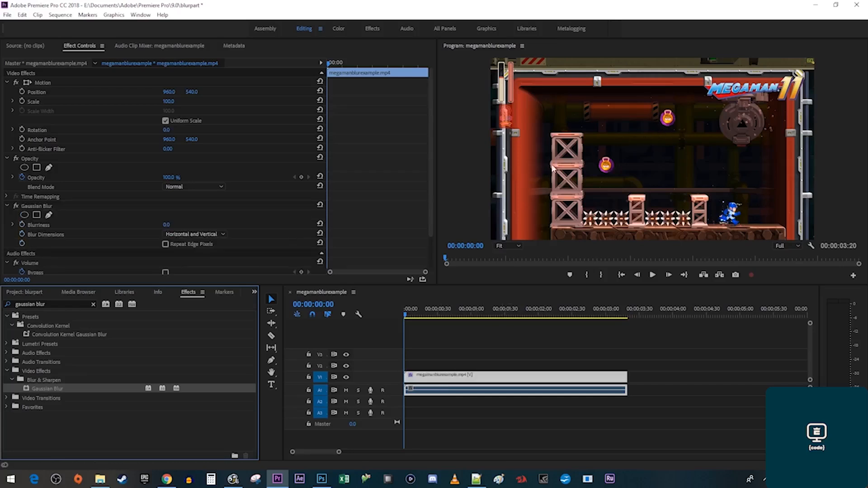
# Add an ellipse mask to the blur and fit it tightly around the upper lantern.
pyautogui.click(25, 216)
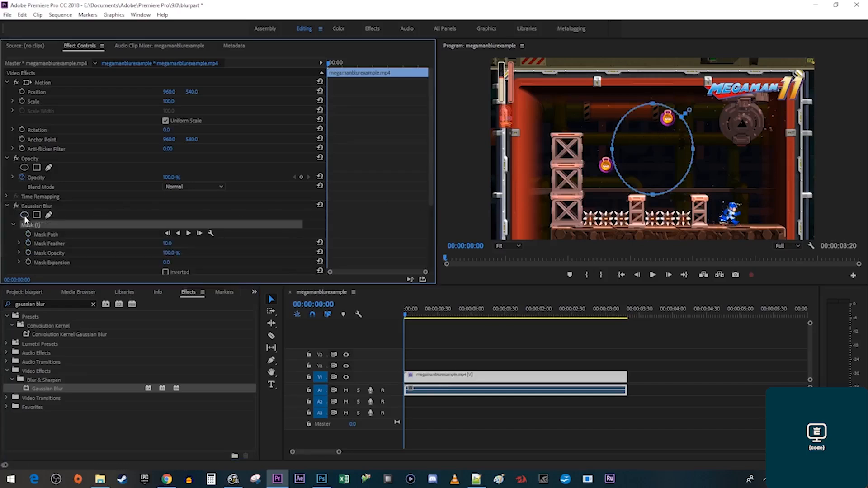
pyautogui.moveTo(661, 141); pyautogui.dragTo(674, 107)
pyautogui.moveTo(668, 161); pyautogui.dragTo(668, 133)
pyautogui.moveTo(707, 101); pyautogui.dragTo(685, 101)
pyautogui.moveTo(657, 72); pyautogui.dragTo(682, 120)
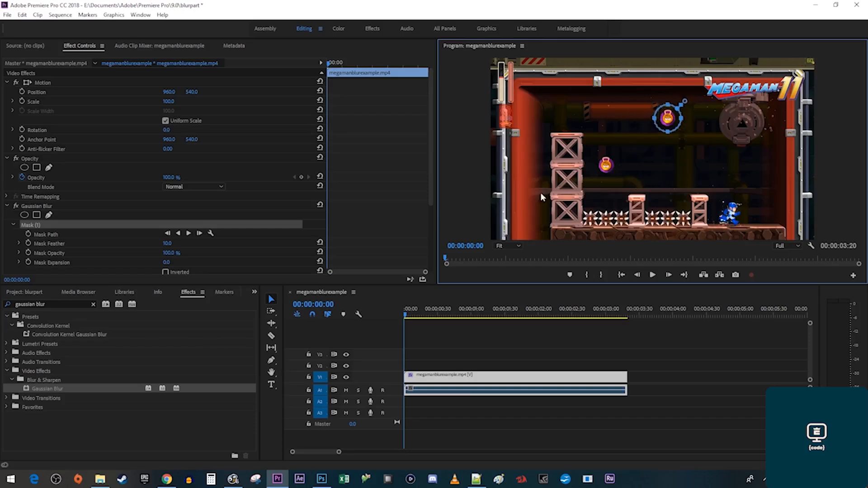
# Track the mask forward, raise Blurriness and Mask Feather, and preview the tracked lantern blur.
pyautogui.click(189, 233)
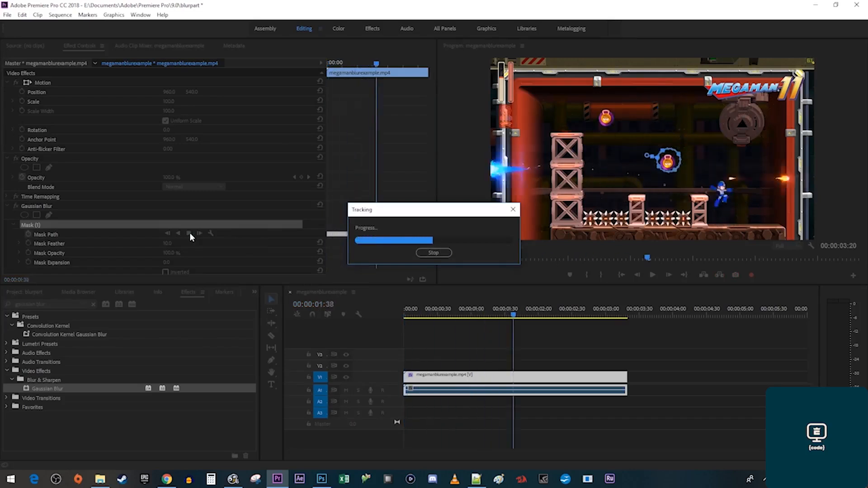
pyautogui.scroll(-3, 241, 249)
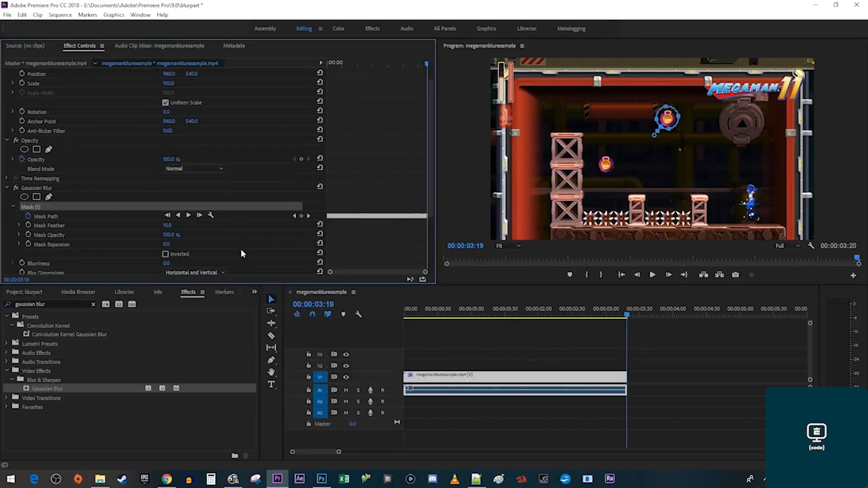
pyautogui.moveTo(167, 226); pyautogui.dragTo(218, 227)
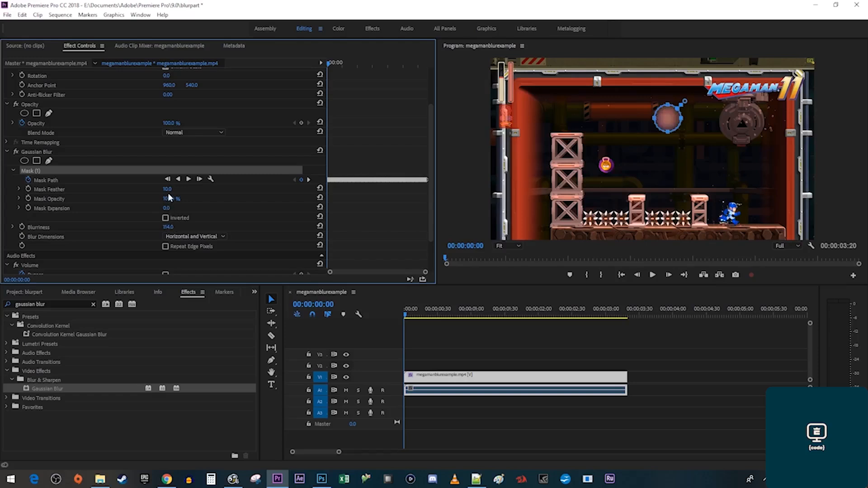
pyautogui.moveTo(167, 189); pyautogui.dragTo(185, 189)
pyautogui.click(44, 152)
pyautogui.press('space')
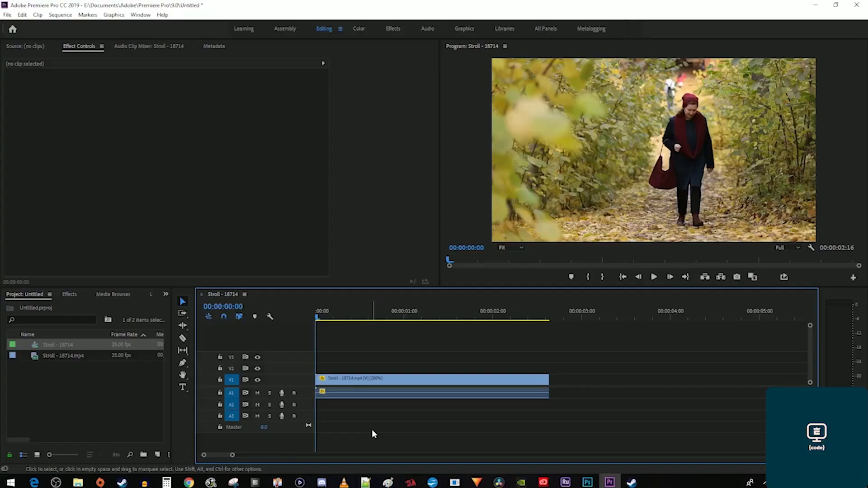
# Play the Stroll clip, then apply Gaussian Blur to it from the Effects panel.
pyautogui.press('space')
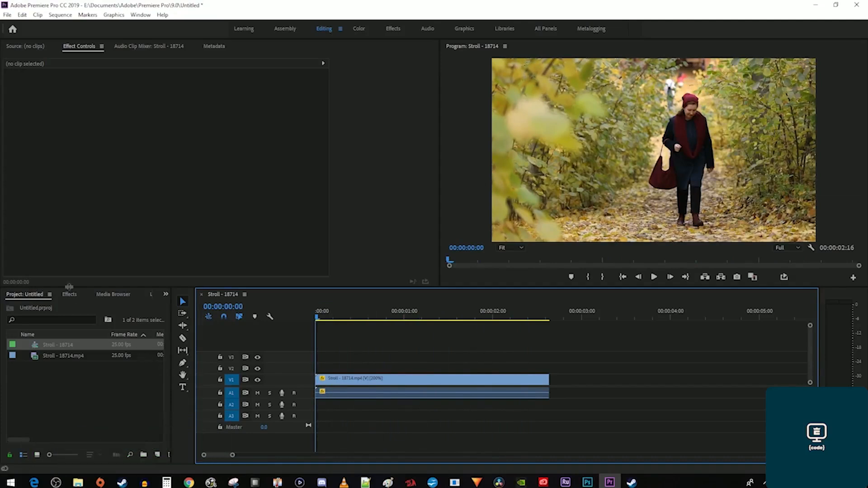
pyautogui.click(69, 294)
pyautogui.click(67, 306)
pyautogui.write('gau')
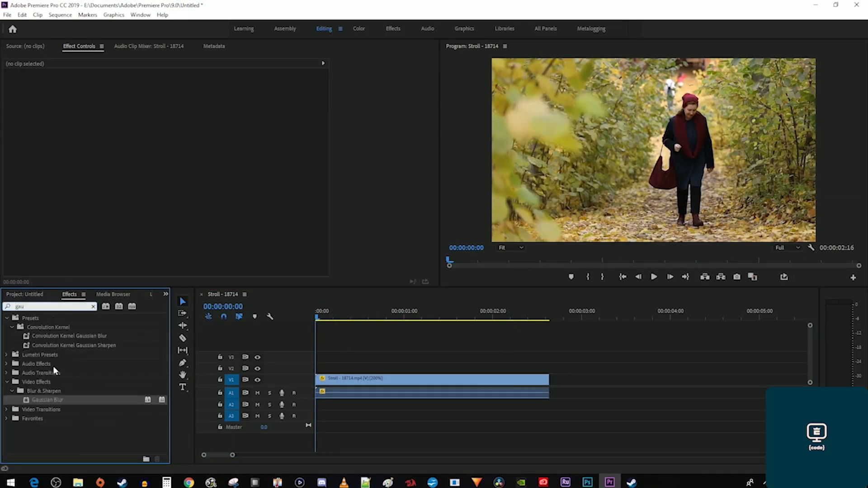
pyautogui.moveTo(46, 401); pyautogui.dragTo(346, 385)
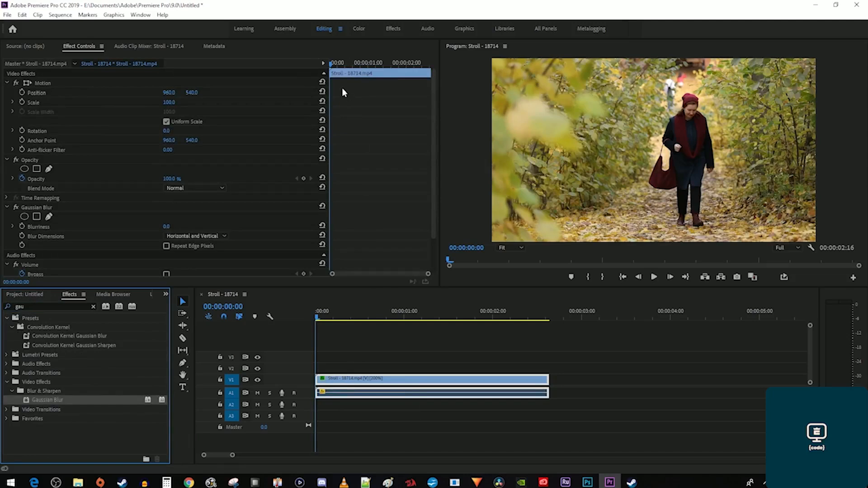
# Add an ellipse mask to the blur and fit it over the woman's head.
pyautogui.scroll(-3, 351, 186)
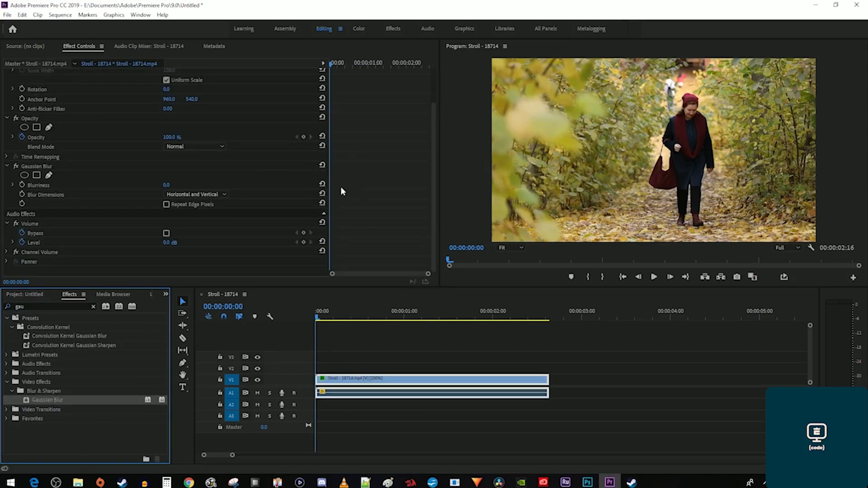
pyautogui.click(26, 176)
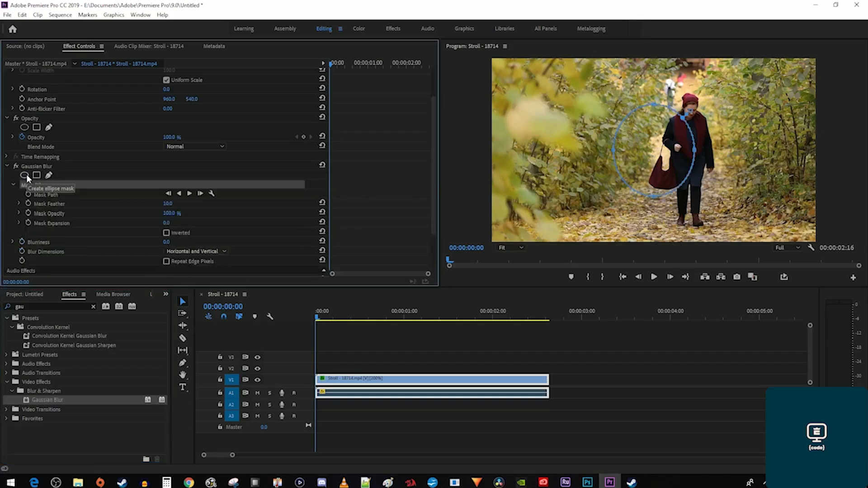
pyautogui.moveTo(654, 148); pyautogui.dragTo(689, 118)
pyautogui.moveTo(689, 168); pyautogui.dragTo(689, 101)
# Tighten the mask on the face, track it forward, and set Blurriness to 50.
pyautogui.moveTo(703, 111)
pyautogui.mouseDown()
pyautogui.moveTo(681, 110)
pyautogui.moveTo(690, 120)
pyautogui.mouseUp()
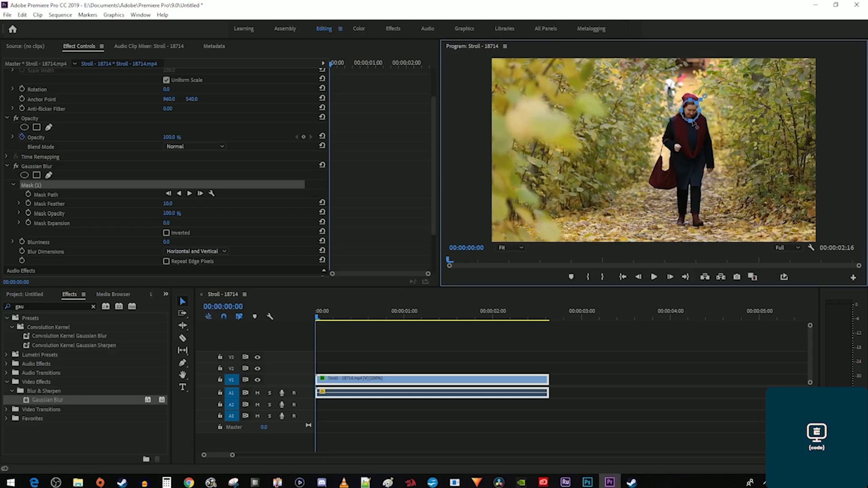
pyautogui.click(189, 194)
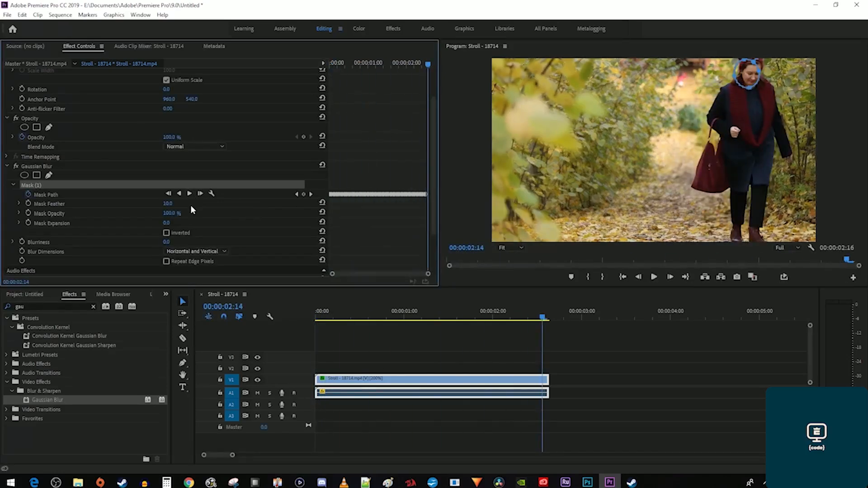
pyautogui.scroll(-2, 152, 224)
pyautogui.moveTo(167, 214); pyautogui.dragTo(172, 217)
pyautogui.click(172, 218)
pyautogui.write('50')
pyautogui.press('Return')
# Preview the blur, raise Mask Feather to 36, and toggle the mask outline to check it.
pyautogui.press('space')
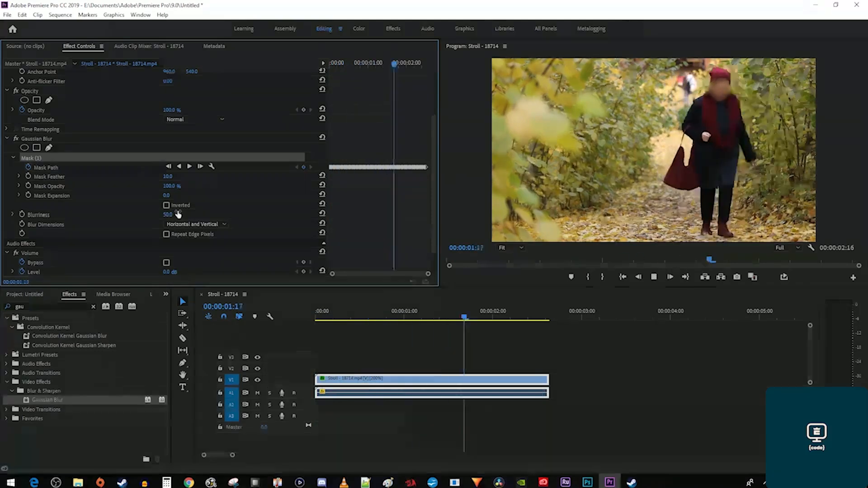
pyautogui.press('space')
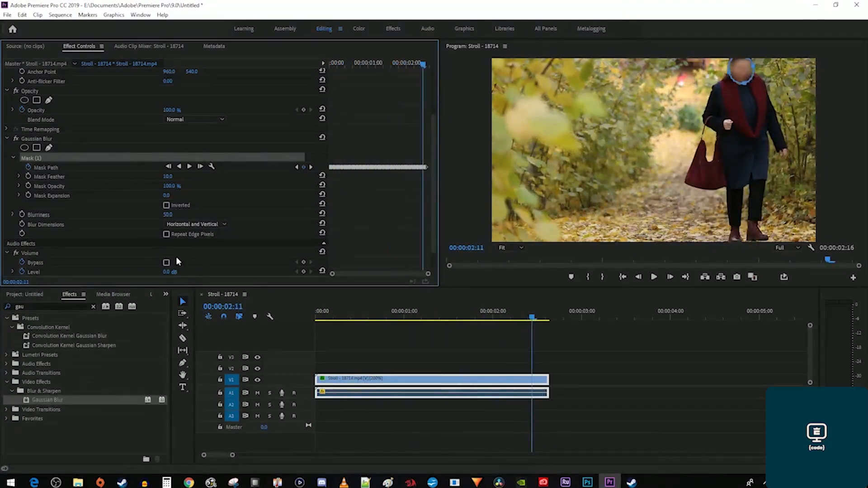
pyautogui.moveTo(364, 316); pyautogui.dragTo(372, 318)
pyautogui.click(703, 101)
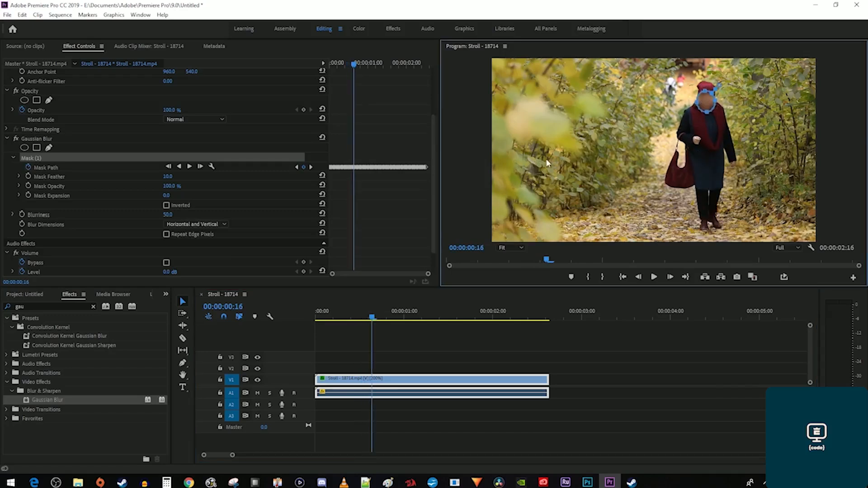
pyautogui.moveTo(169, 179); pyautogui.dragTo(180, 178)
pyautogui.press('space')
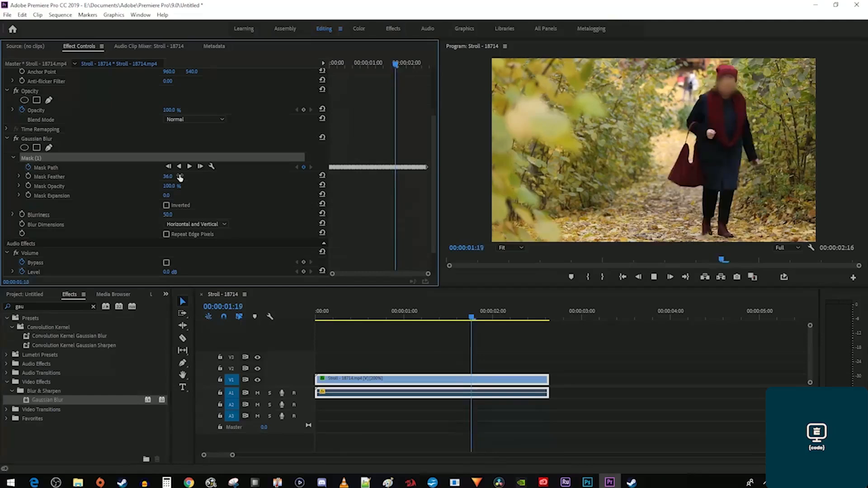
pyautogui.press('space')
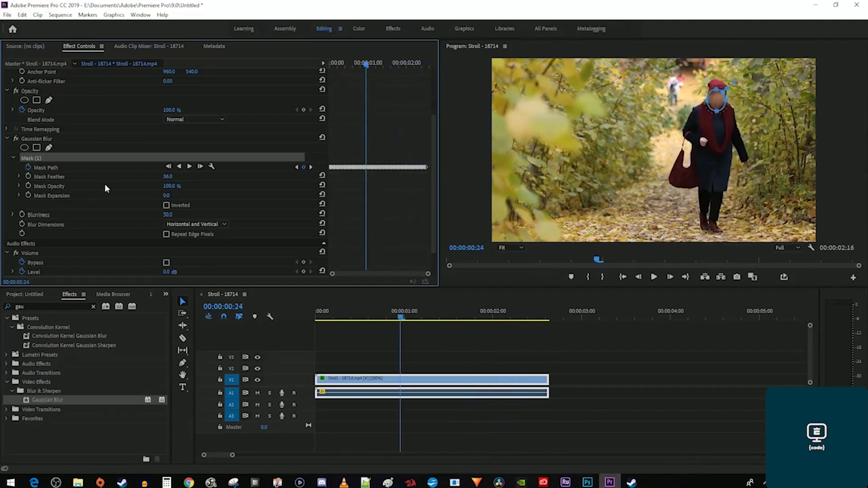
pyautogui.click(44, 218)
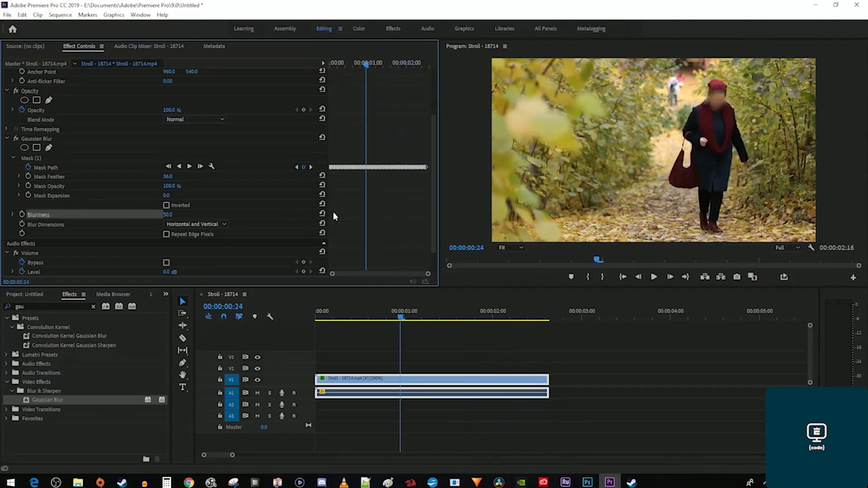
pyautogui.click(713, 104)
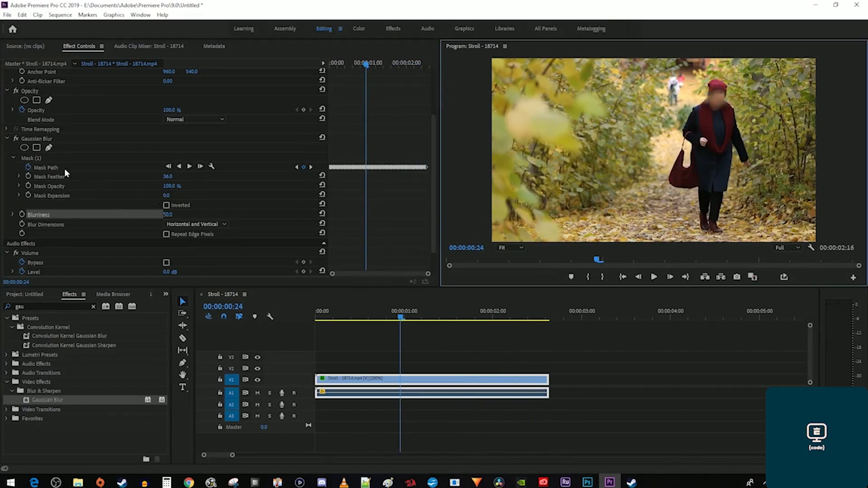
pyautogui.click(36, 160)
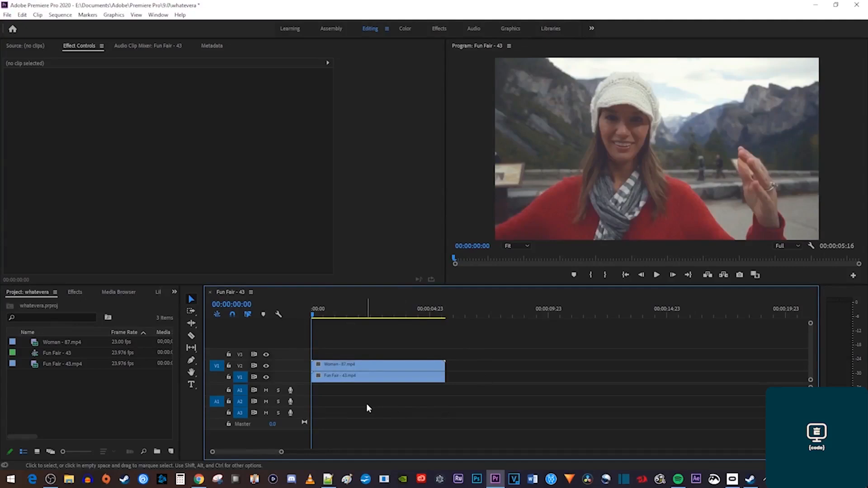
# Slide the Woman clip right and apply the Crop effect to it.
pyautogui.click(362, 367)
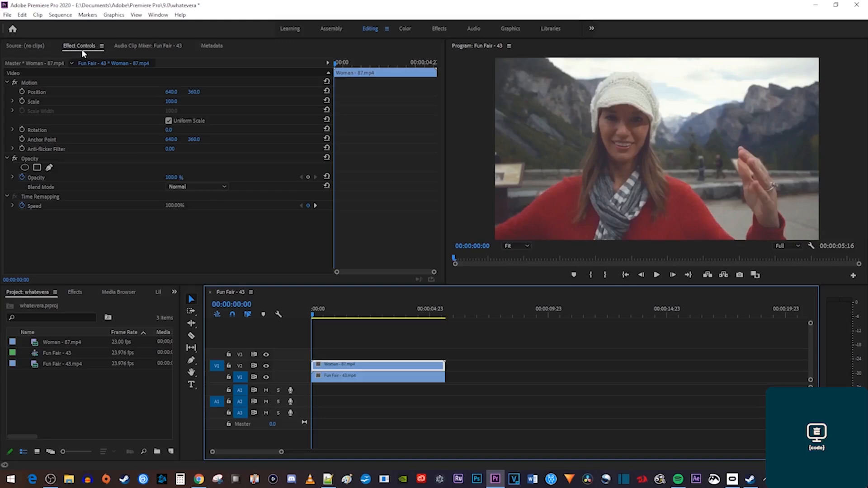
pyautogui.moveTo(164, 91); pyautogui.dragTo(436, 91)
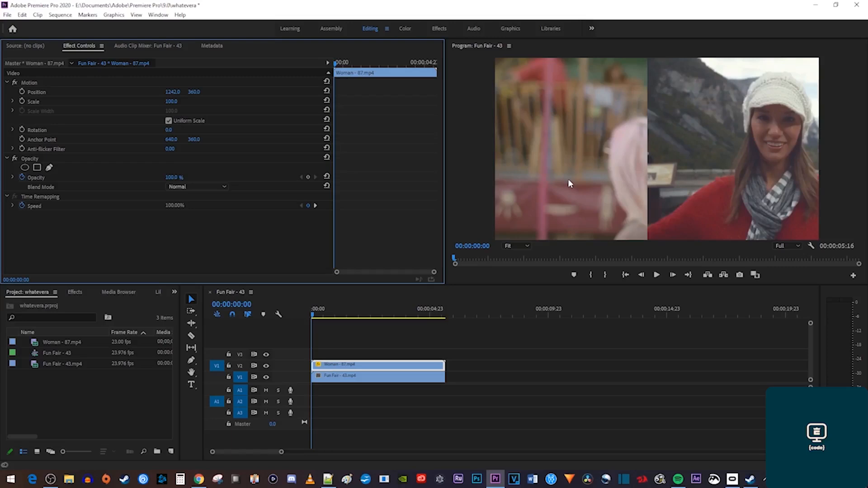
pyautogui.click(75, 292)
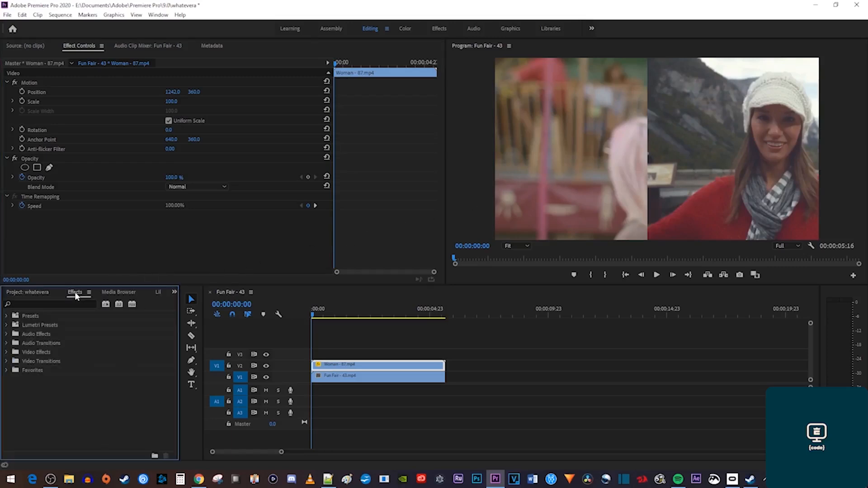
pyautogui.click(75, 304)
pyautogui.write('crop')
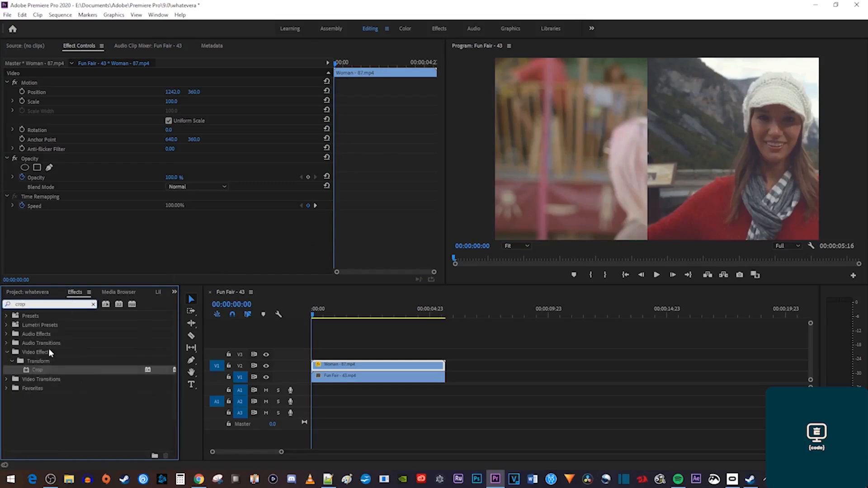
pyautogui.moveTo(37, 370); pyautogui.dragTo(319, 365)
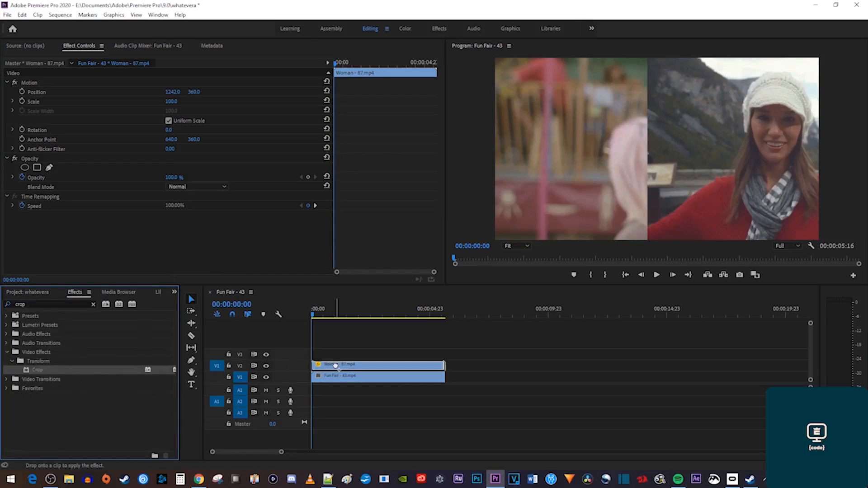
# Crop 25% off the Woman clip's left side and move it left to about X 930.
pyautogui.scroll(-1, 92, 230)
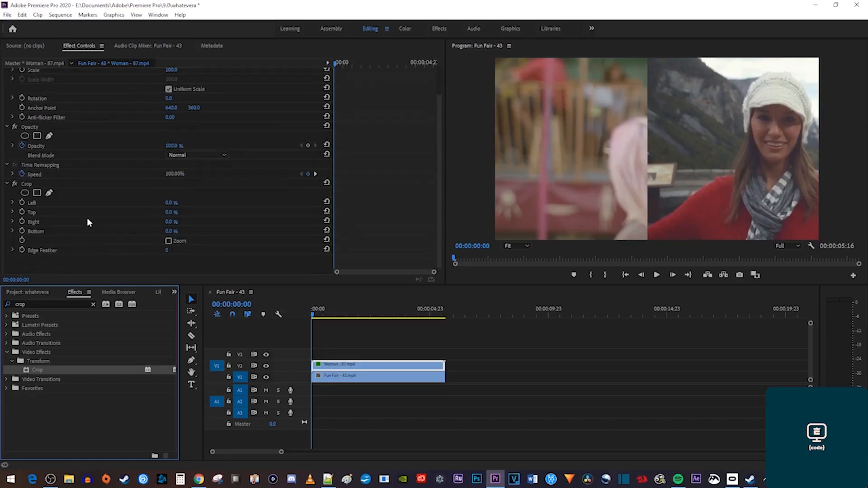
pyautogui.moveTo(170, 203); pyautogui.dragTo(181, 202)
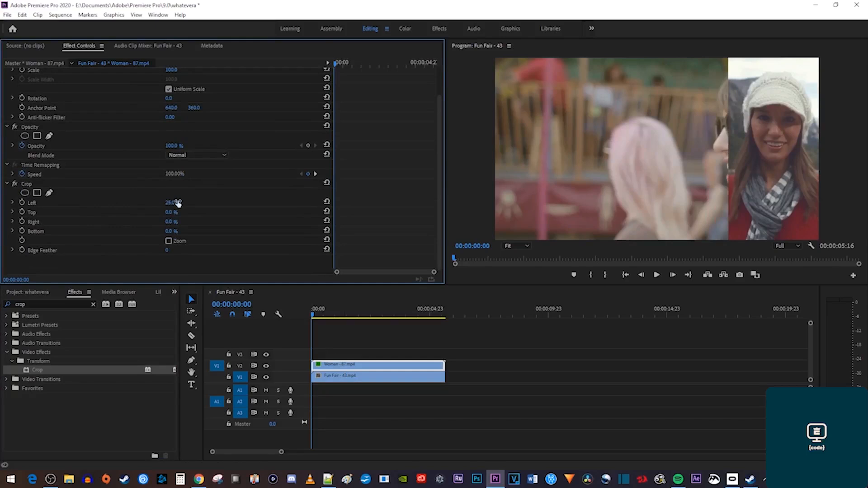
pyautogui.scroll(1, 129, 169)
pyautogui.moveTo(171, 93); pyautogui.dragTo(87, 93)
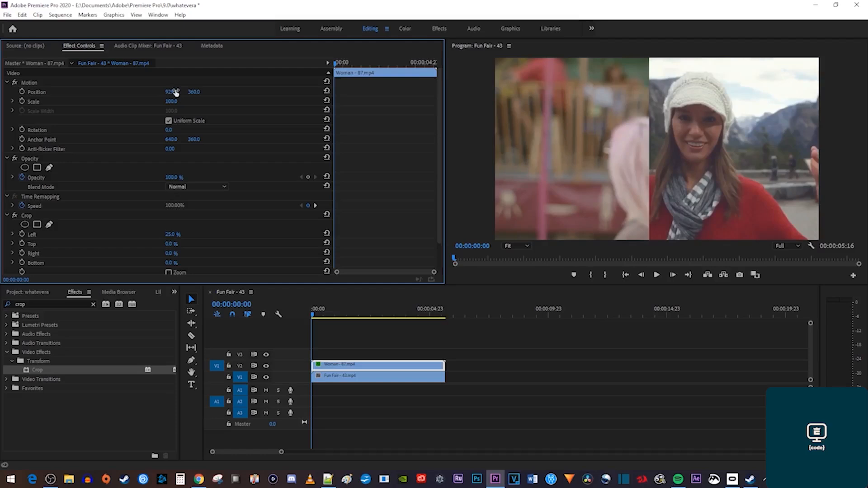
# Shift the Fun Fair clip left and draw a vertical divider line with the Pen tool.
pyautogui.click(345, 382)
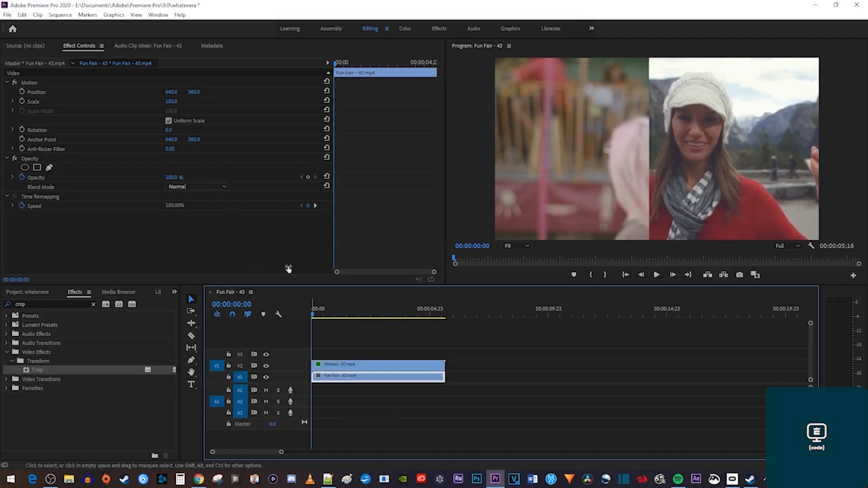
pyautogui.moveTo(172, 93); pyautogui.dragTo(29, 93)
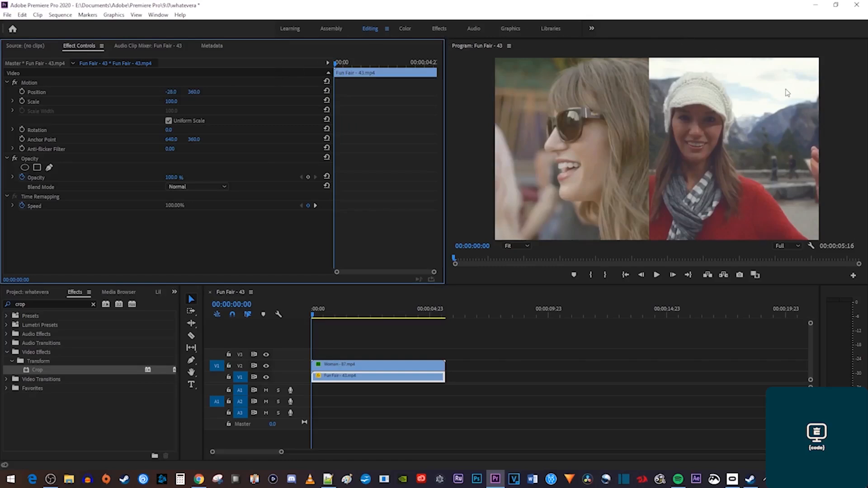
pyautogui.click(192, 361)
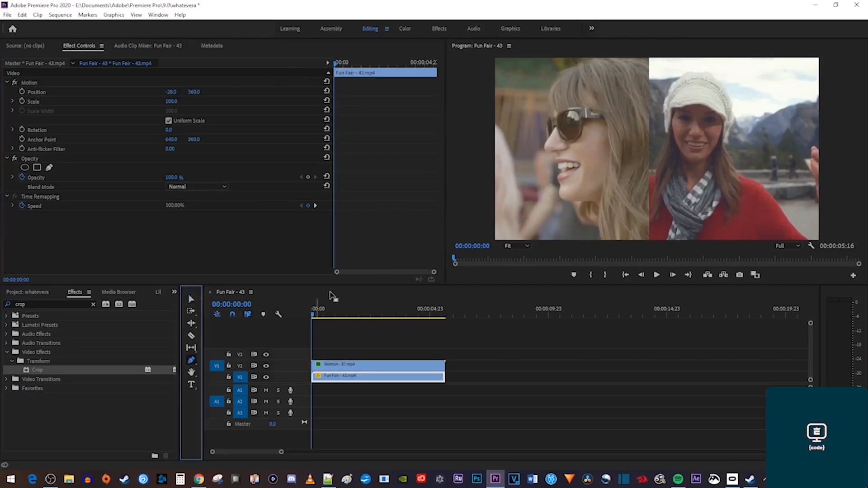
pyautogui.click(651, 61)
pyautogui.click(650, 241)
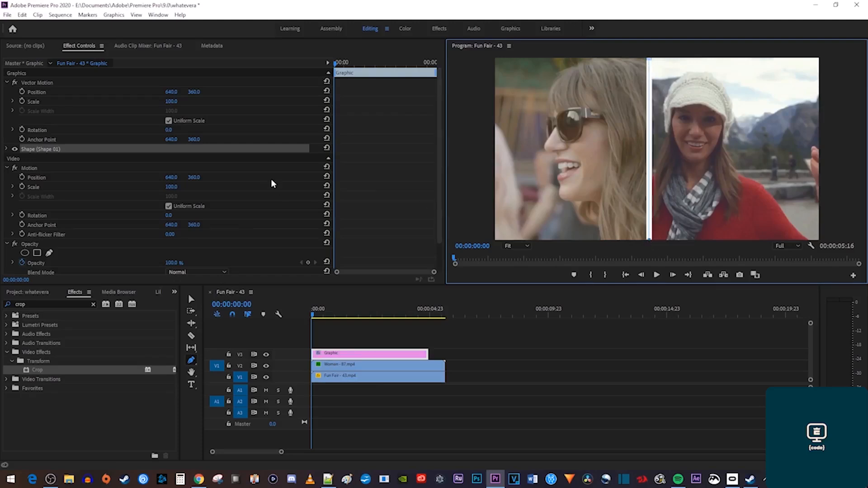
# Set the divider's stroke to 16, extend the graphic to clip length, and play back.
pyautogui.click(7, 149)
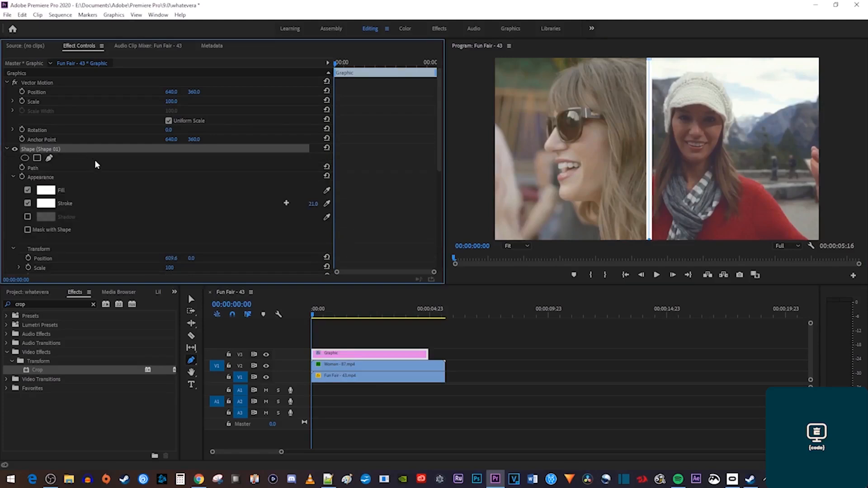
pyautogui.scroll(-2, 98, 165)
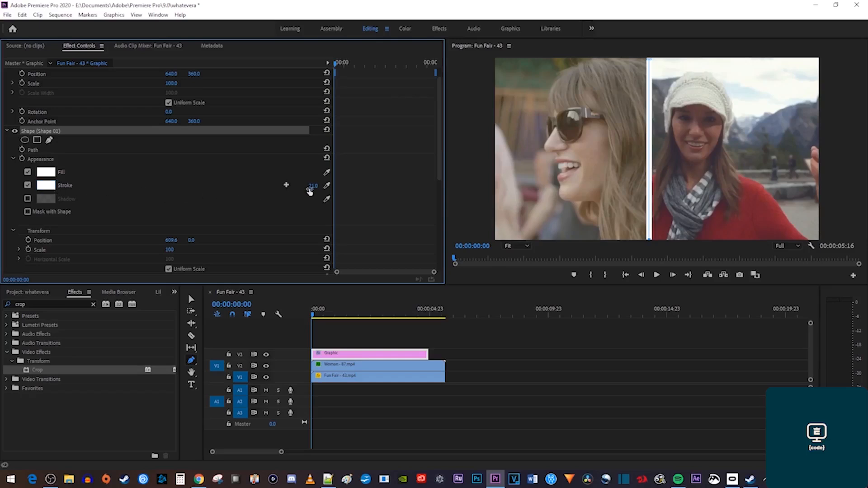
pyautogui.moveTo(313, 185); pyautogui.dragTo(306, 185)
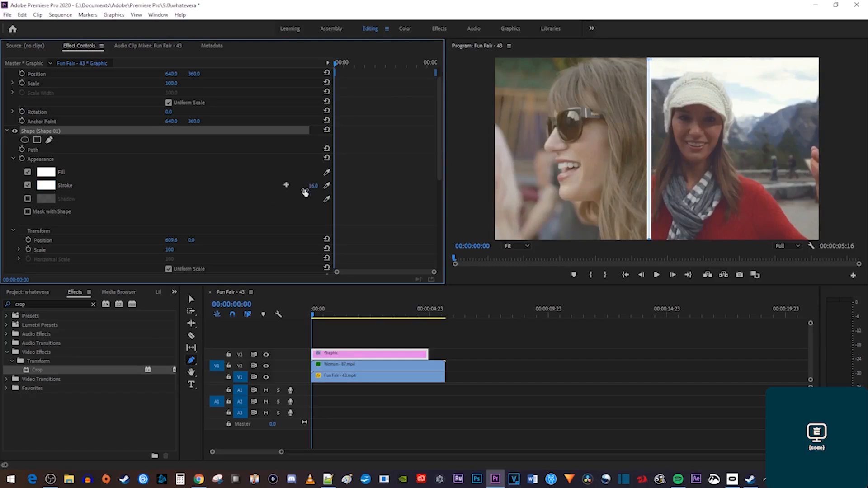
pyautogui.press('v')
pyautogui.moveTo(429, 354); pyautogui.dragTo(446, 354)
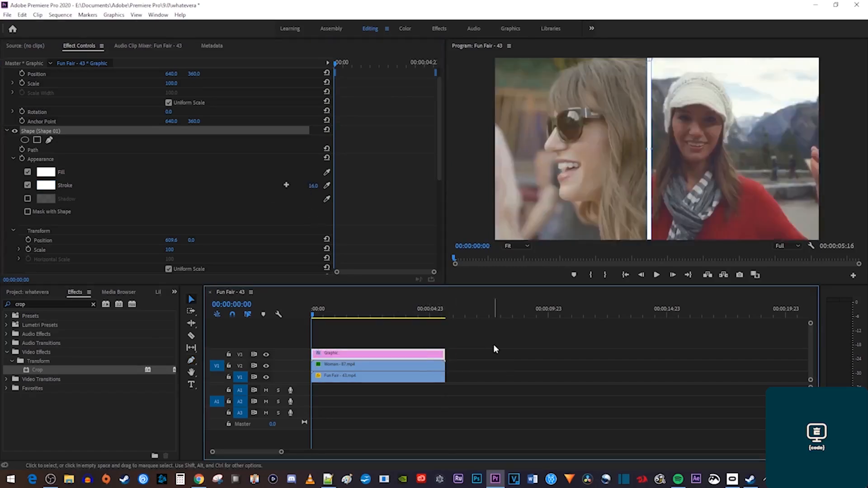
pyautogui.press('space')
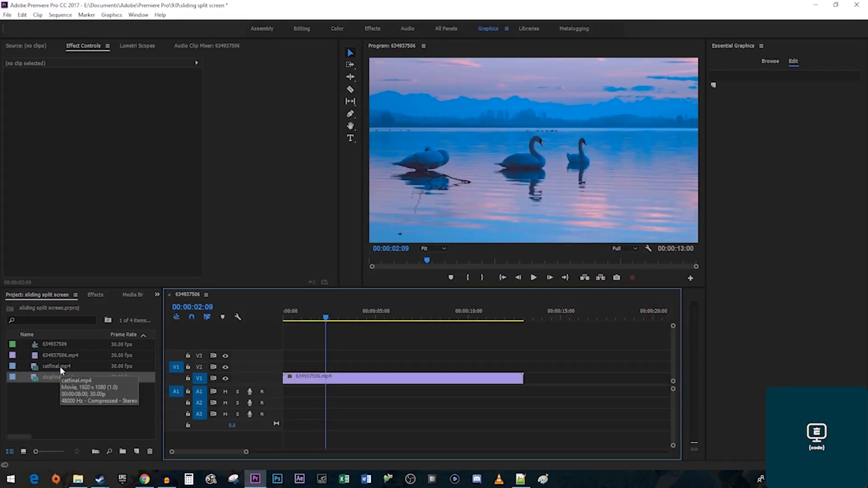
# Place catfinal.mp4 on the timeline, nudge it earlier, and stack dogfinal.mp4 above it.
pyautogui.moveTo(60, 366); pyautogui.dragTo(324, 367)
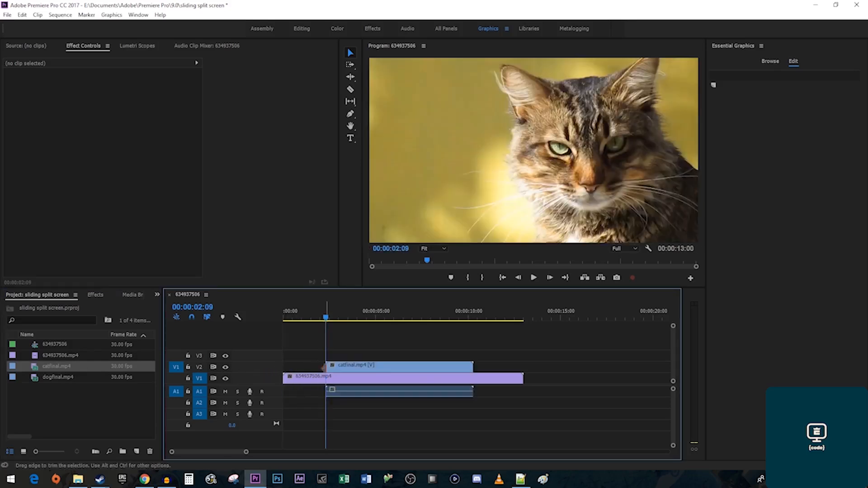
pyautogui.moveTo(346, 369); pyautogui.dragTo(335, 371)
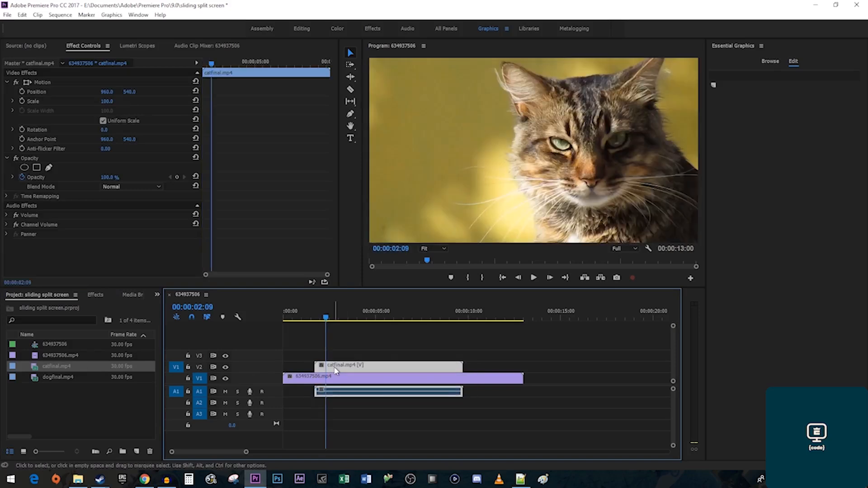
pyautogui.moveTo(59, 378); pyautogui.dragTo(320, 356)
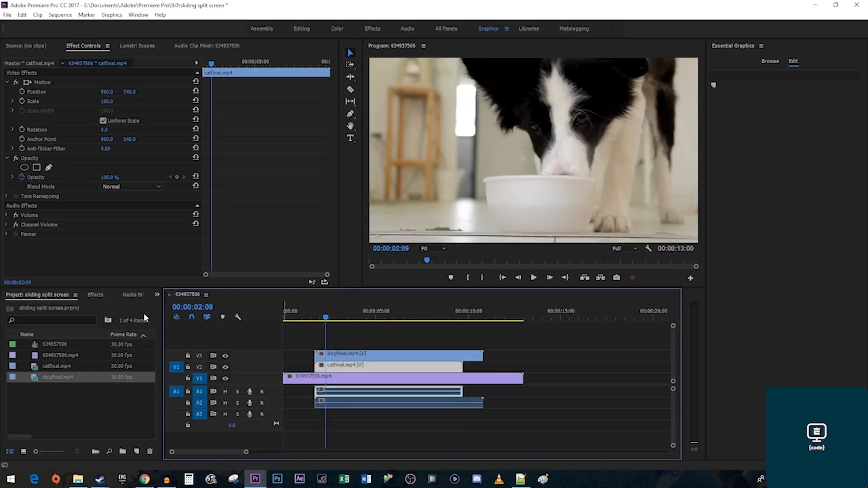
# Apply the Crop effect to both the dog and cat clips.
pyautogui.click(95, 294)
pyautogui.click(79, 306)
pyautogui.write('crop')
pyautogui.moveTo(33, 372); pyautogui.dragTo(354, 358)
pyautogui.moveTo(68, 370); pyautogui.dragTo(339, 369)
pyautogui.click(349, 357)
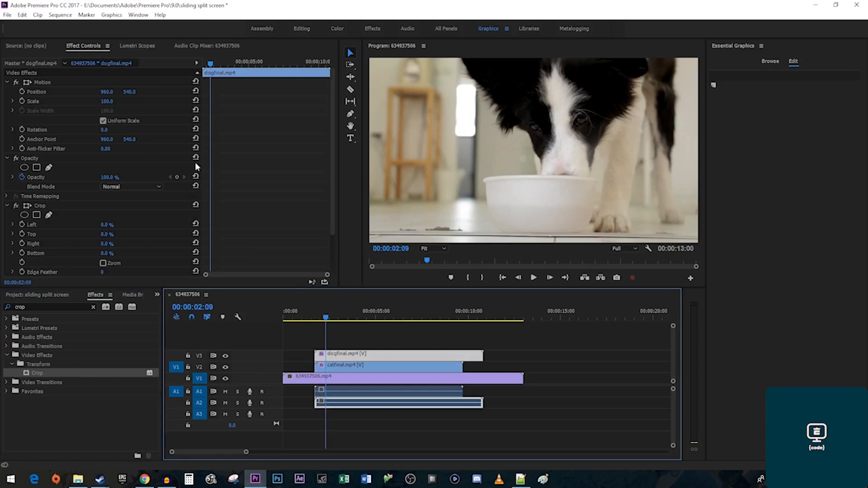
# Crop dogfinal.mp4 25% on left and right and move it to Position X 485.
pyautogui.scroll(-5, 234, 251)
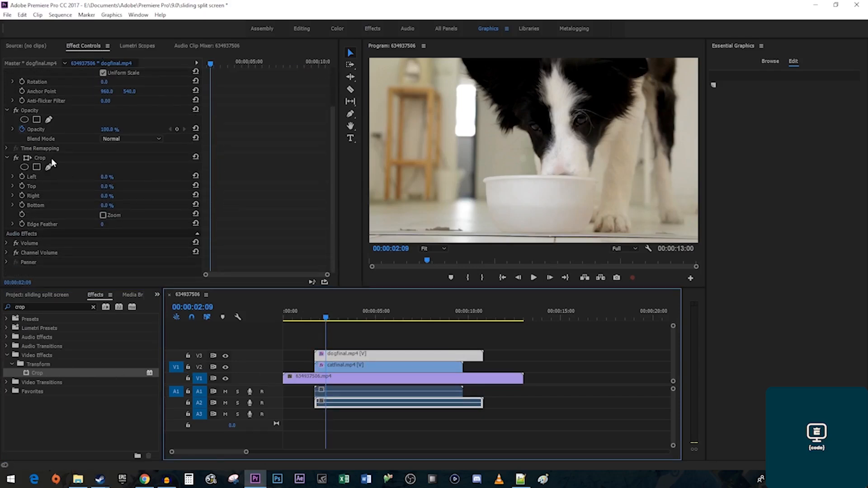
pyautogui.click(109, 176)
pyautogui.write('25')
pyautogui.press('Return')
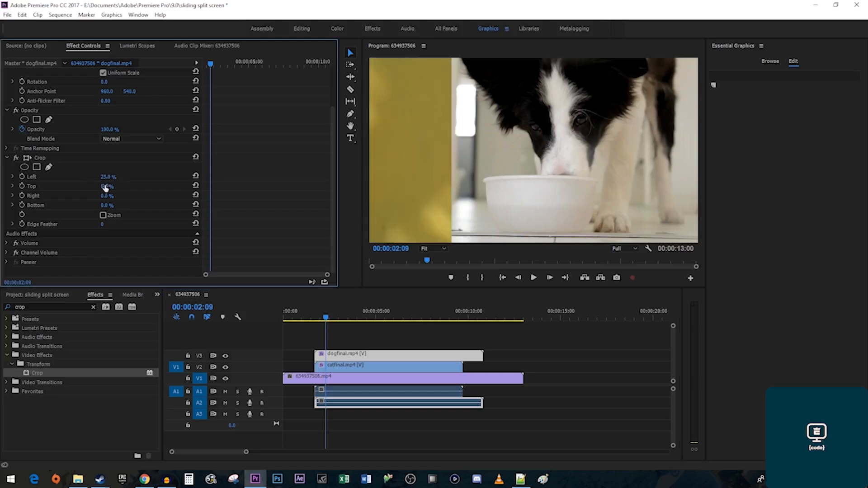
pyautogui.click(108, 196)
pyautogui.write('25')
pyautogui.press('Return')
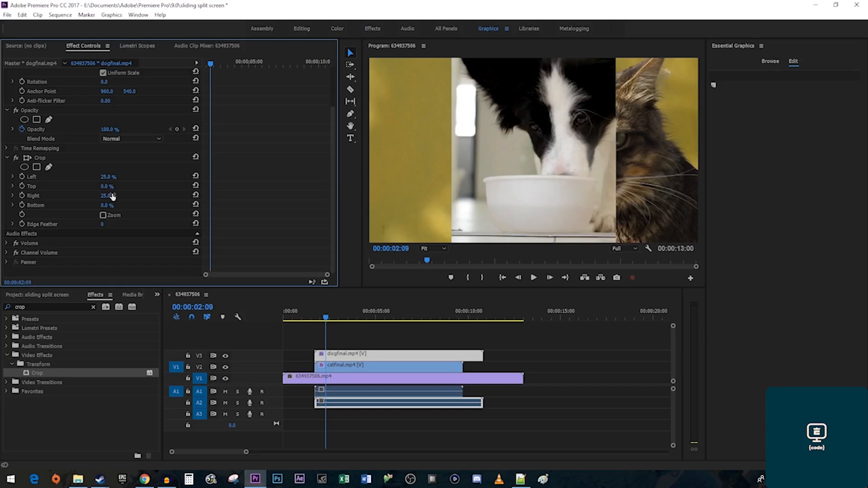
pyautogui.scroll(5, 268, 204)
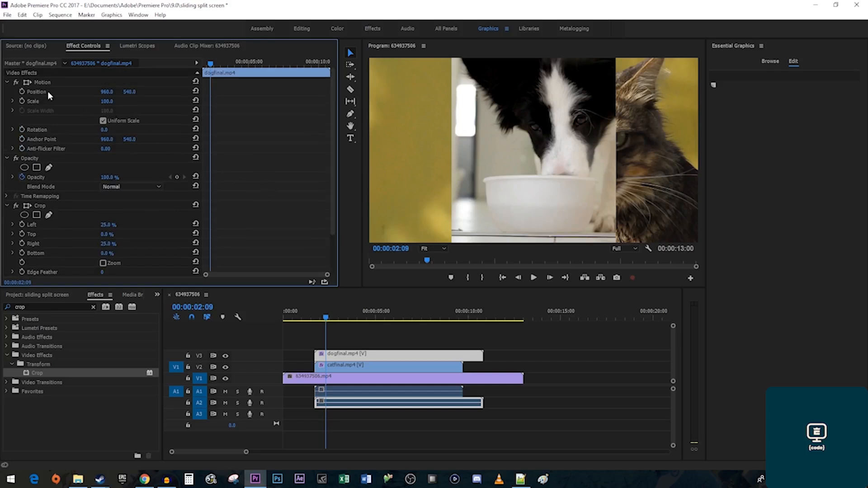
pyautogui.moveTo(106, 91); pyautogui.dragTo(23, 91)
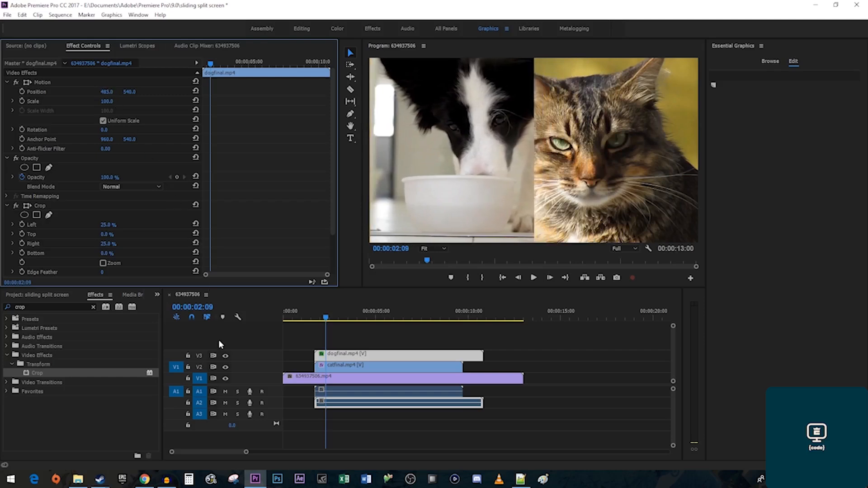
# Hide the dog track and crop catfinal.mp4 40% left and 10% right.
pyautogui.click(225, 357)
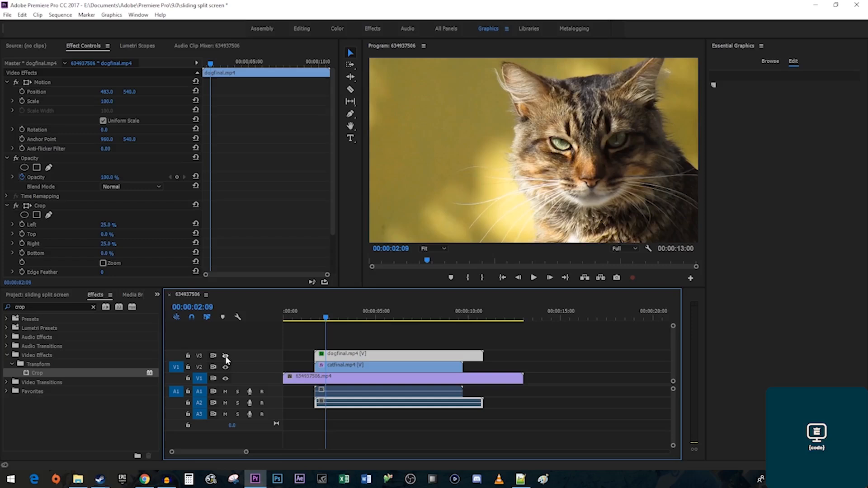
pyautogui.click(345, 367)
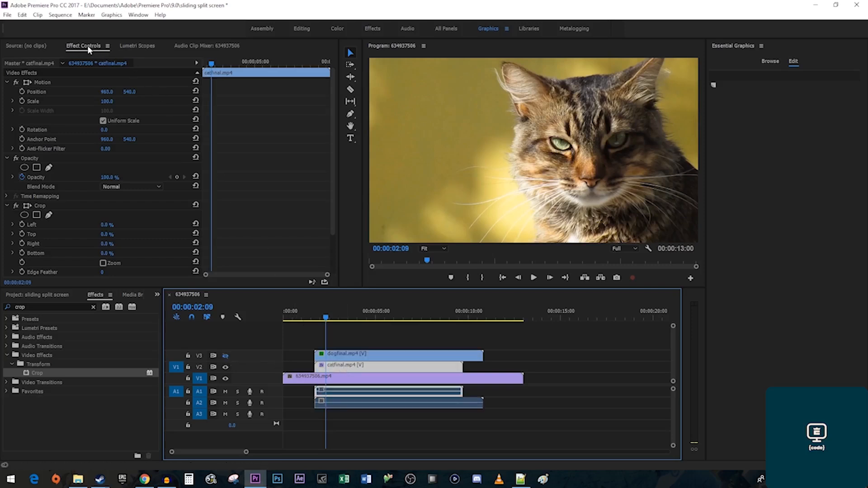
pyautogui.scroll(-5, 221, 208)
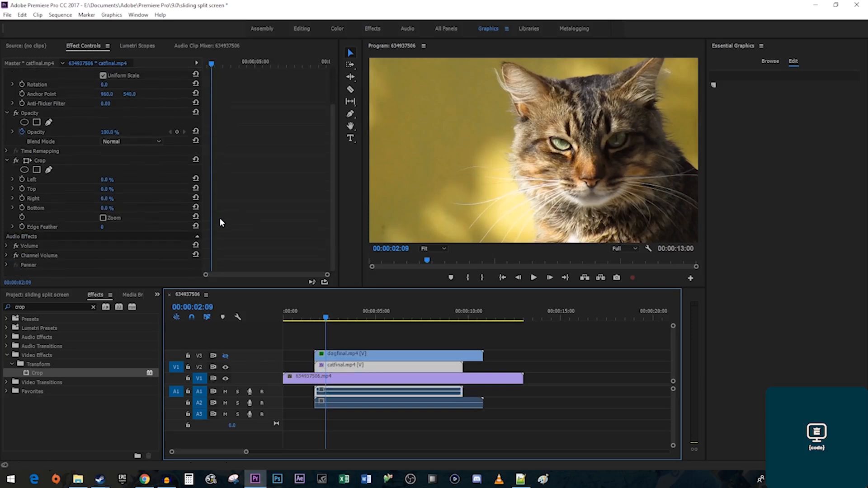
pyautogui.click(106, 176)
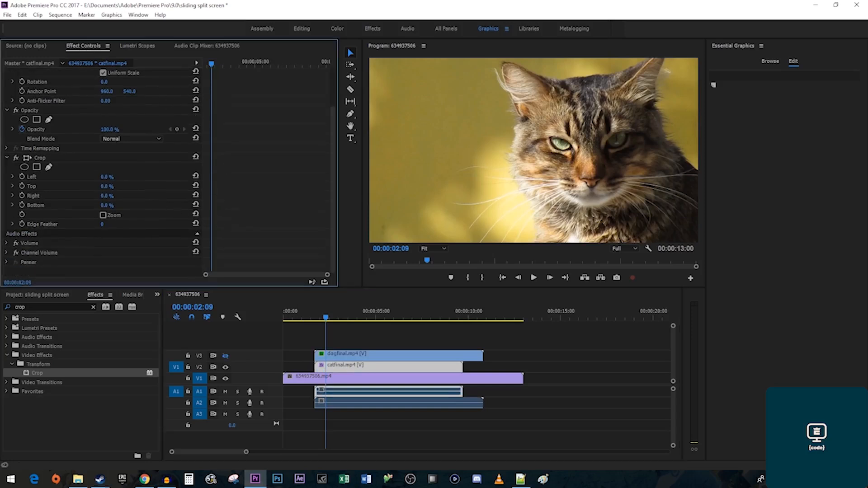
pyautogui.write('40')
pyautogui.press('Return')
pyautogui.click(111, 195)
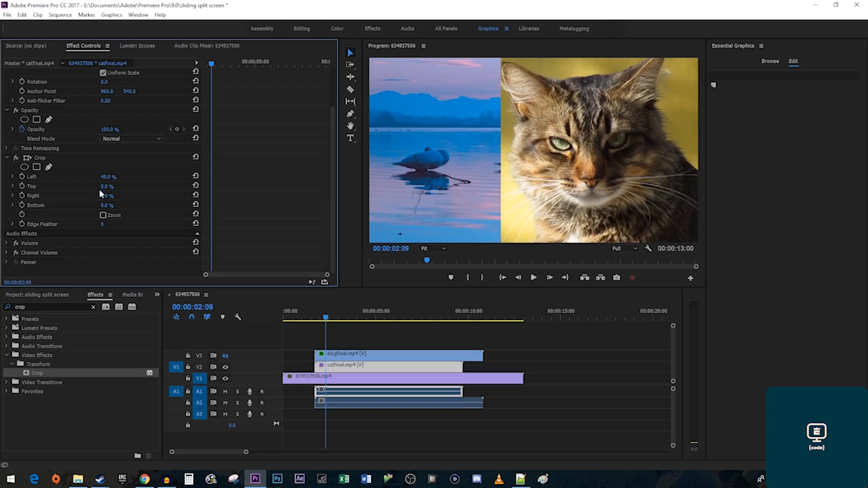
pyautogui.write('10')
pyautogui.press('Return')
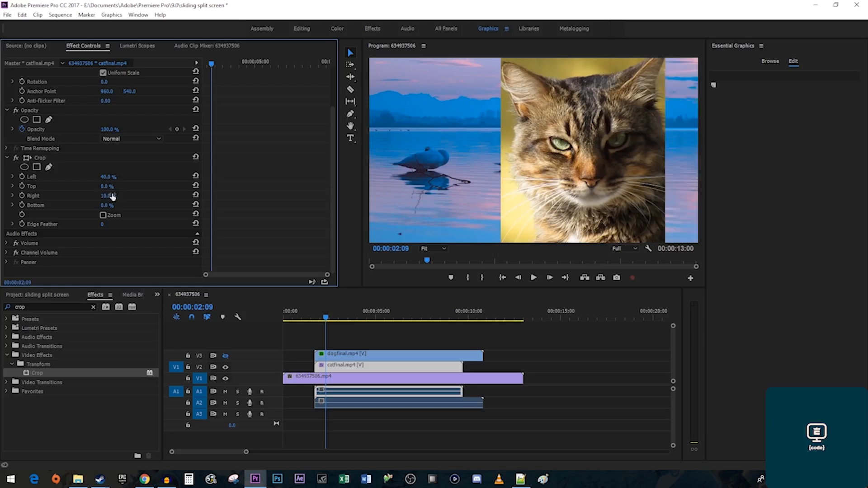
# Move the cat clip to Position X 1152 and show the dog track again.
pyautogui.scroll(3, 259, 220)
pyautogui.scroll(1, 259, 220)
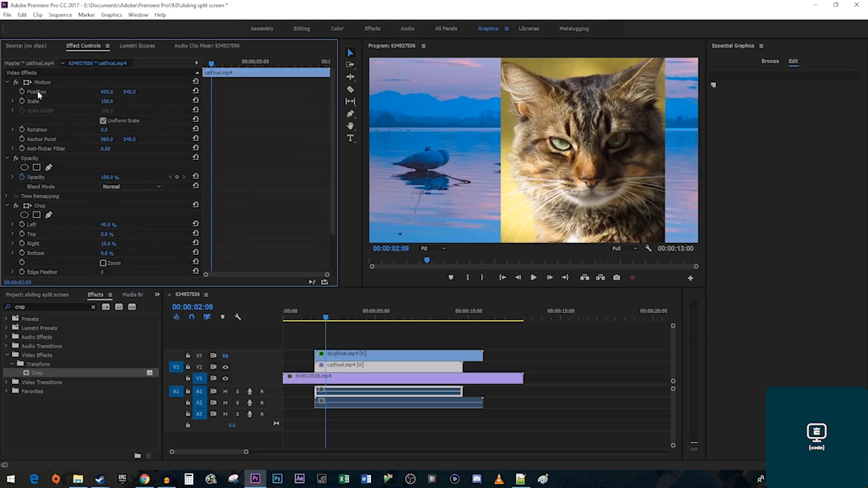
pyautogui.moveTo(107, 92)
pyautogui.mouseDown()
pyautogui.moveTo(197, 92)
pyautogui.moveTo(112, 93)
pyautogui.mouseUp()
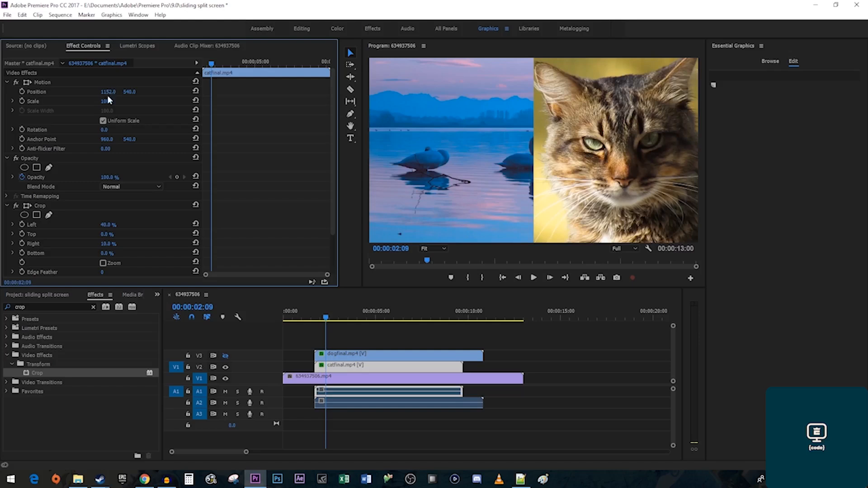
pyautogui.click(225, 355)
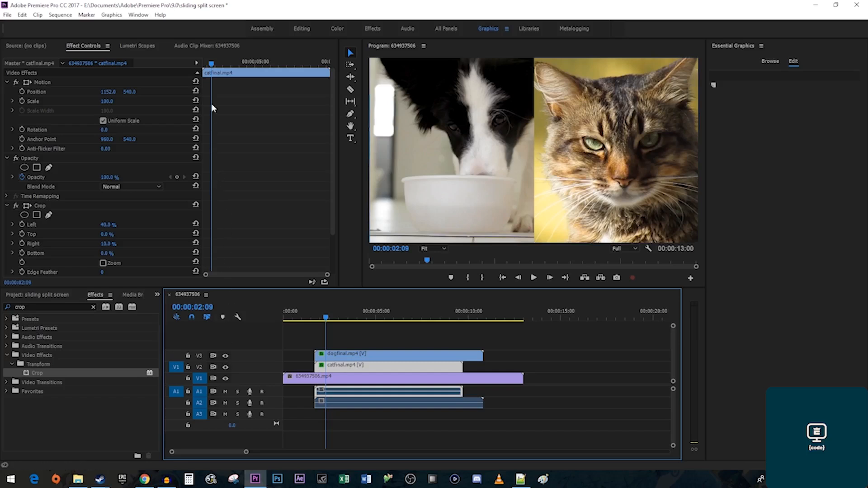
# Keyframe the cat clip's Position from Y 1625 below the frame up to 1152, 540.
pyautogui.moveTo(212, 63); pyautogui.dragTo(199, 68)
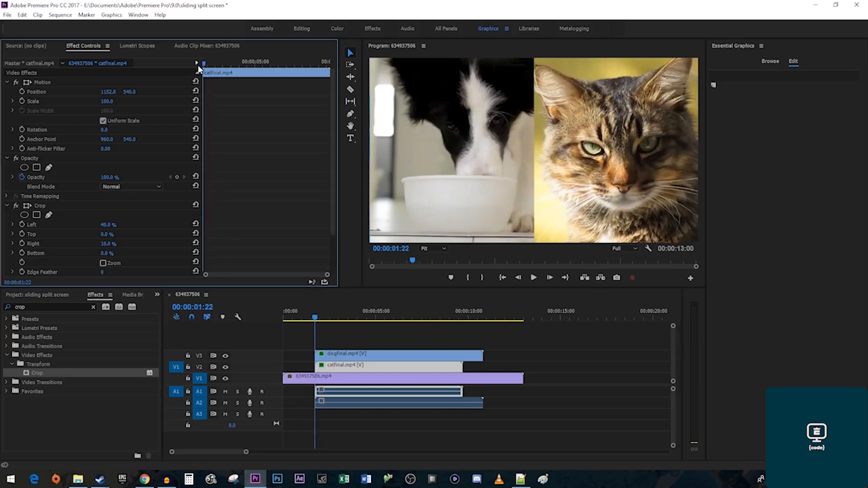
pyautogui.click(21, 93)
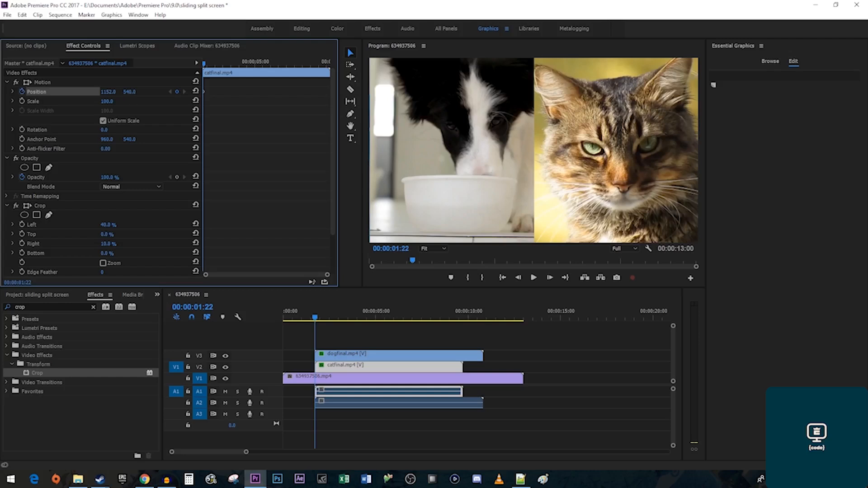
pyautogui.moveTo(130, 92); pyautogui.dragTo(620, 91)
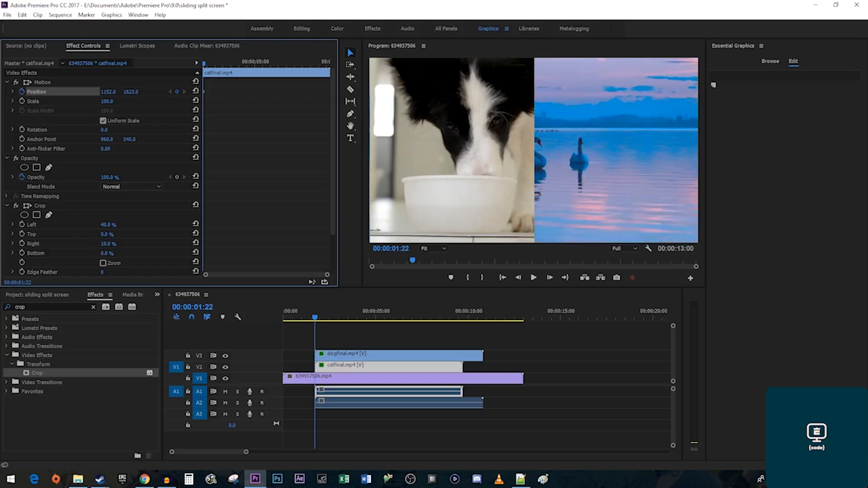
pyautogui.press('Right')
pyautogui.press('Right')
pyautogui.press('Right')
pyautogui.press('Right')
pyautogui.press('Right')
pyautogui.press('Right')
pyautogui.press('Right')
pyautogui.press('Right')
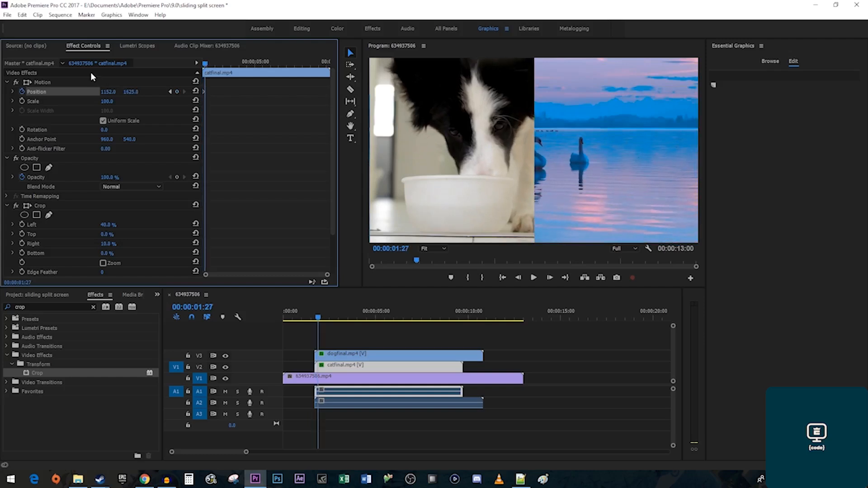
pyautogui.press('Right')
pyautogui.press('Right')
pyautogui.press('Right')
pyautogui.press('Right')
pyautogui.press('Right')
pyautogui.press('Right')
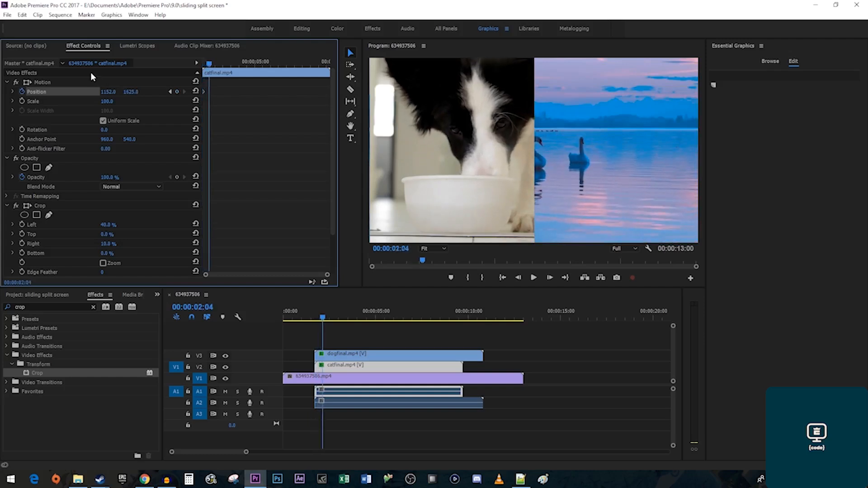
pyautogui.press('Right')
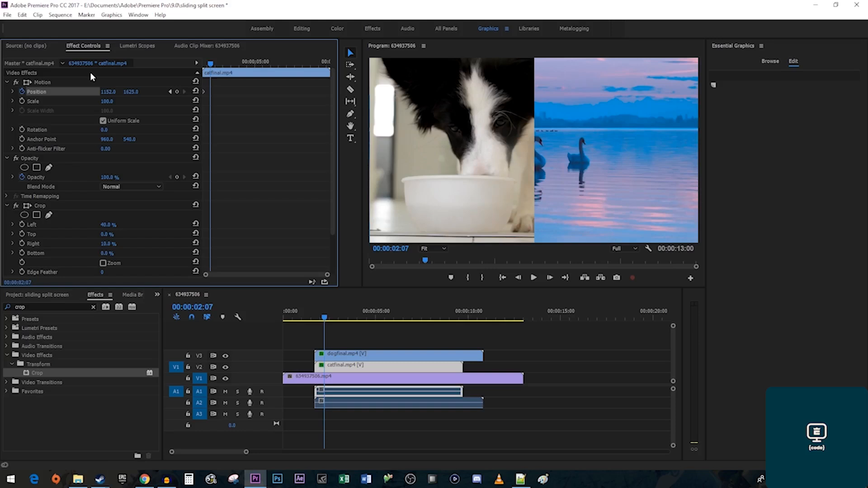
pyautogui.moveTo(130, 92); pyautogui.dragTo(91, 92)
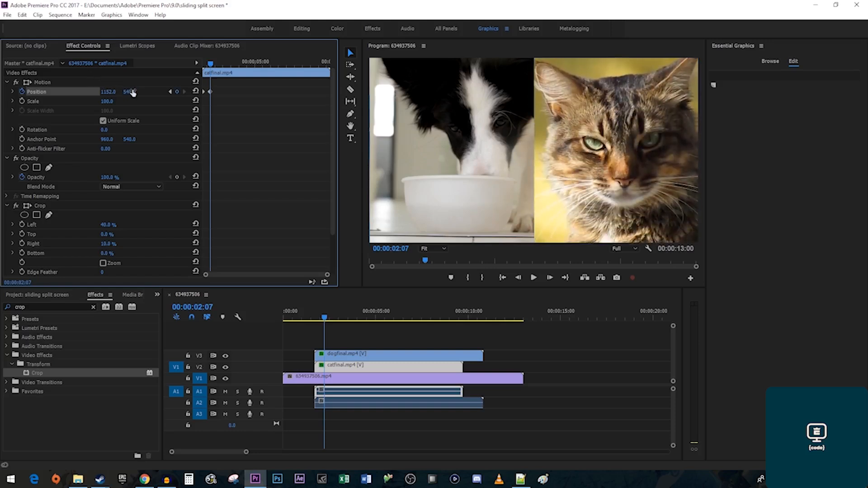
# Play back the cat's slide-up animation from the clip start.
pyautogui.press('Up')
pyautogui.press('space')
pyautogui.press('space')
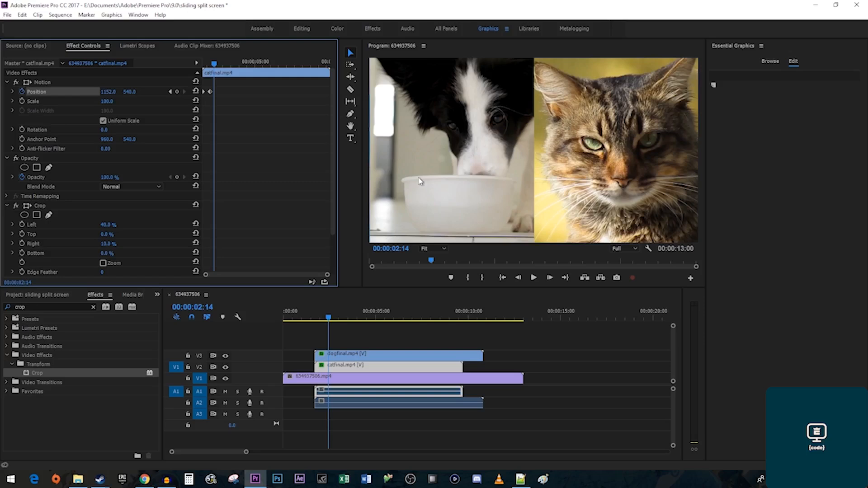
pyautogui.click(358, 356)
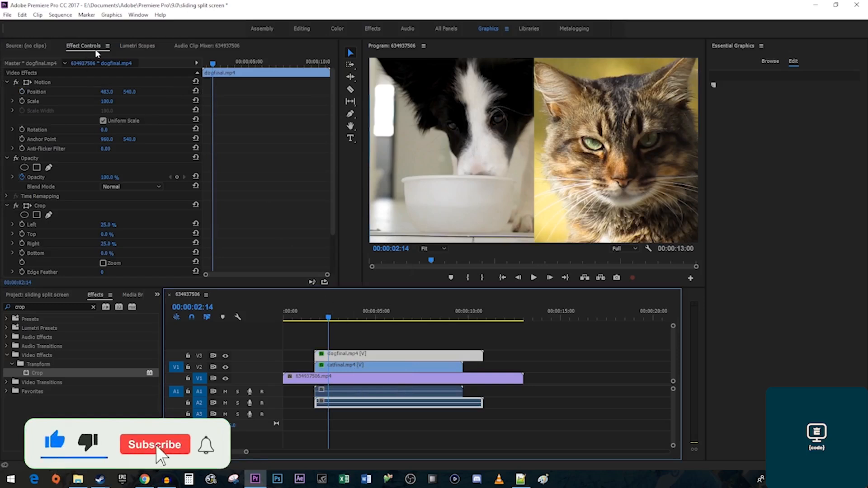
# Keyframe the dog clip's Position so it slides down from above the frame to 485, 540.
pyautogui.click(199, 61)
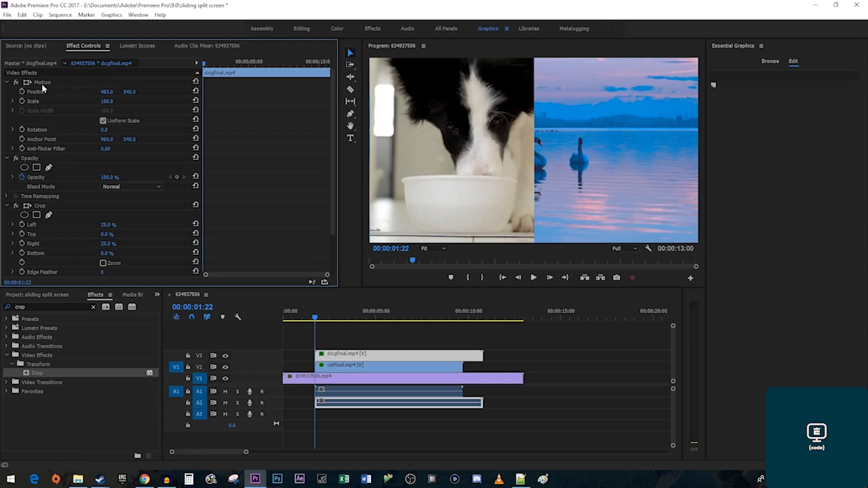
pyautogui.click(21, 92)
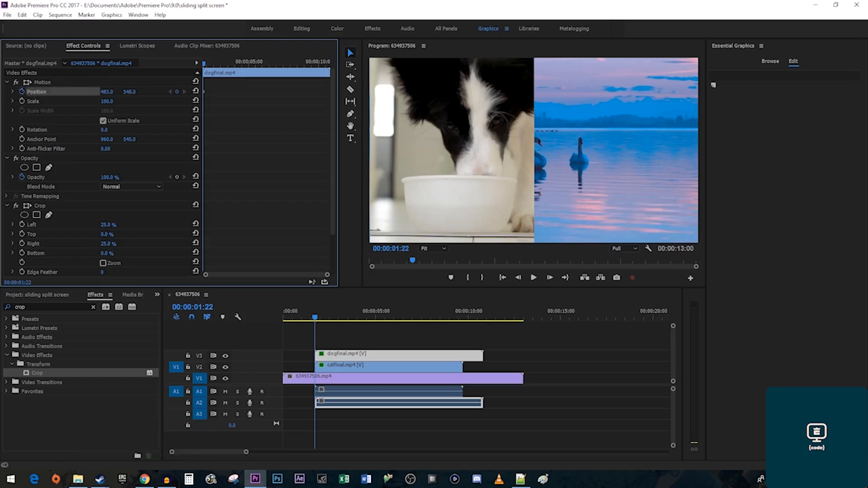
pyautogui.moveTo(129, 91)
pyautogui.mouseDown()
pyautogui.moveTo(3, 91)
pyautogui.moveTo(132, 91)
pyautogui.mouseUp()
pyautogui.press('Right')
pyautogui.press('Right')
pyautogui.press('Right')
pyautogui.press('Right')
pyautogui.press('Right')
pyautogui.press('Right')
pyautogui.press('Right')
pyautogui.press('Right')
pyautogui.press('Right')
pyautogui.press('Right')
pyautogui.press('Right')
pyautogui.press('Right')
pyautogui.press('Right')
pyautogui.press('Right')
pyautogui.press('Right')
pyautogui.moveTo(132, 92); pyautogui.dragTo(223, 89)
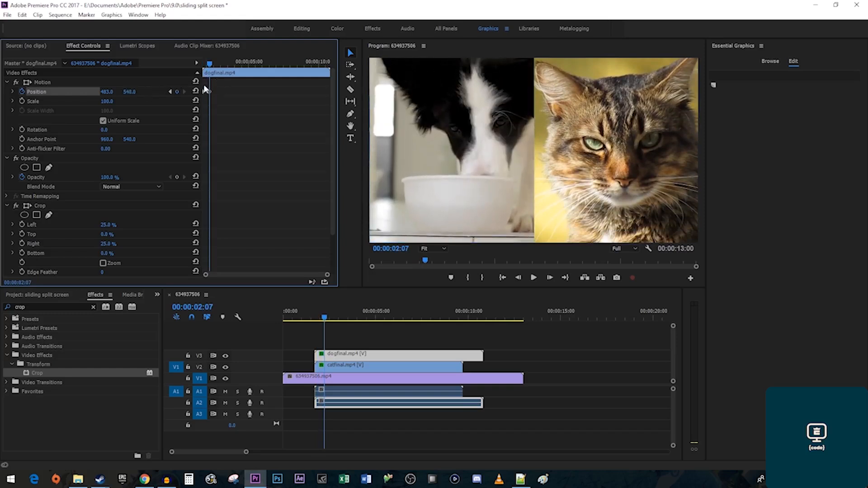
# Replay the split screen to watch the strips slide in and settle side by side.
pyautogui.press('Up')
pyautogui.press('space')
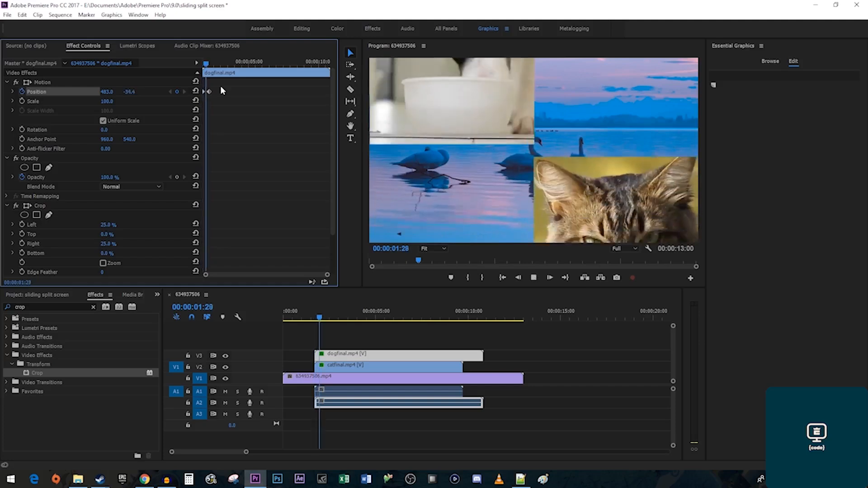
pyautogui.press('space')
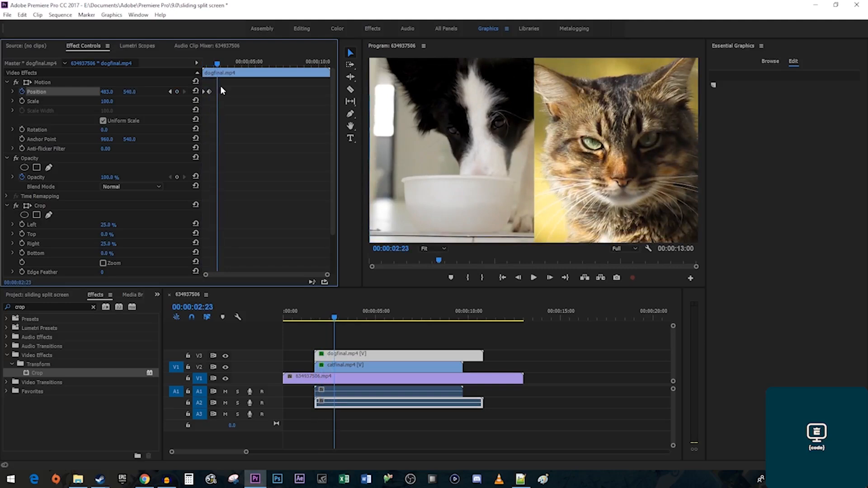
# Set the dog clip's Position keyframes to Ease In temporal interpolation.
pyautogui.moveTo(225, 100); pyautogui.dragTo(198, 83)
pyautogui.rightClick(208, 92)
pyautogui.moveTo(277, 170)
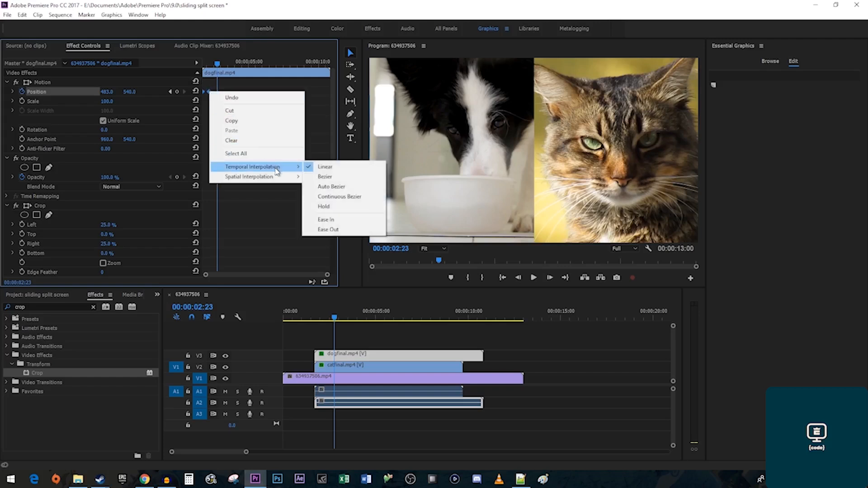
pyautogui.click(333, 219)
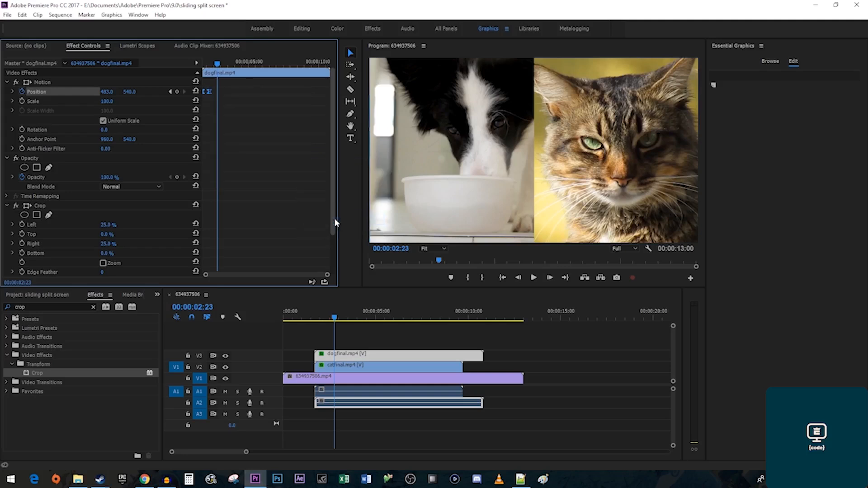
# Apply Ease In to the cat clip's Position keyframes and preview from 00:00:01:02.
pyautogui.click(349, 367)
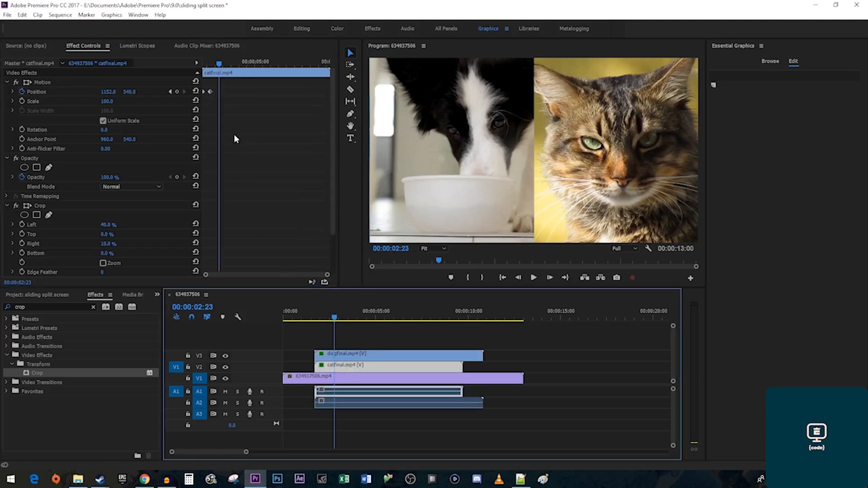
pyautogui.click(225, 108)
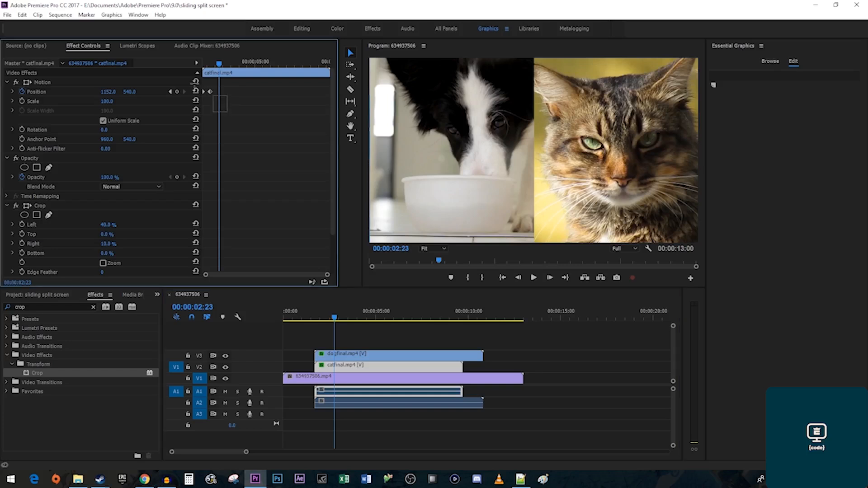
pyautogui.rightClick(210, 94)
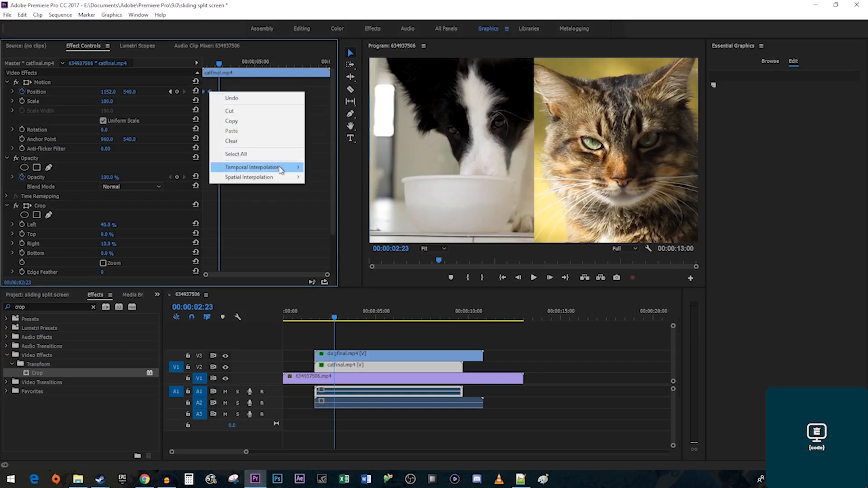
pyautogui.moveTo(281, 170)
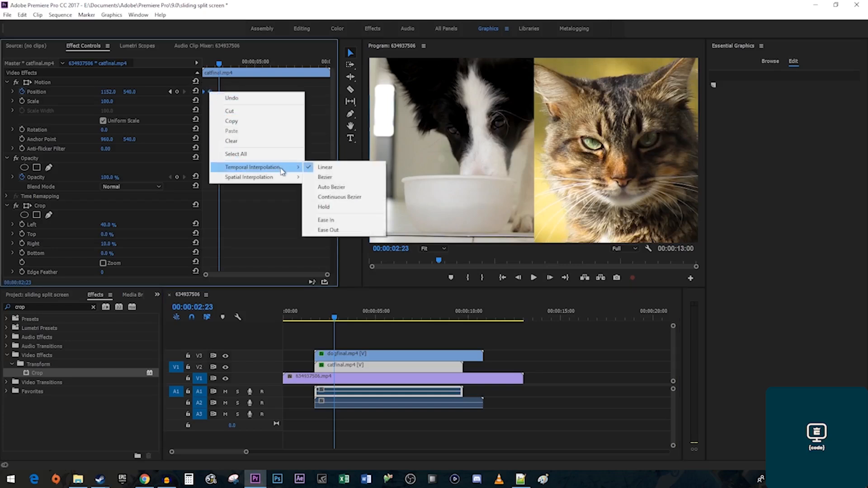
pyautogui.click(343, 220)
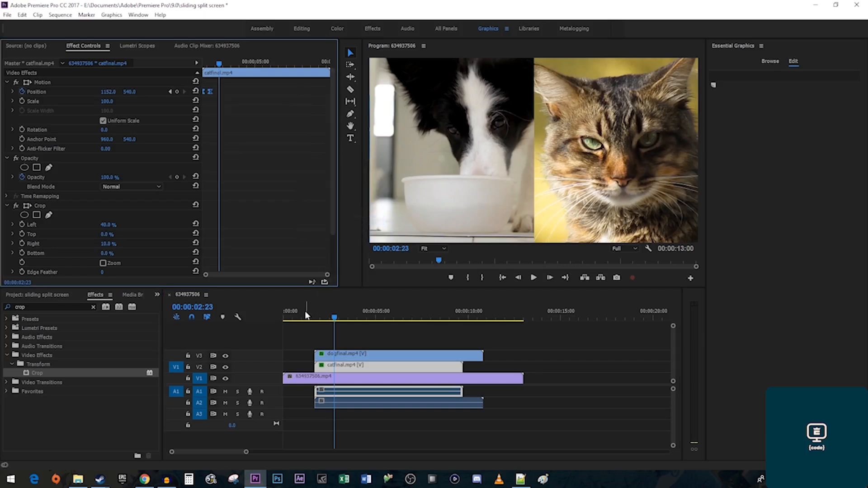
pyautogui.click(304, 316)
pyautogui.press('space')
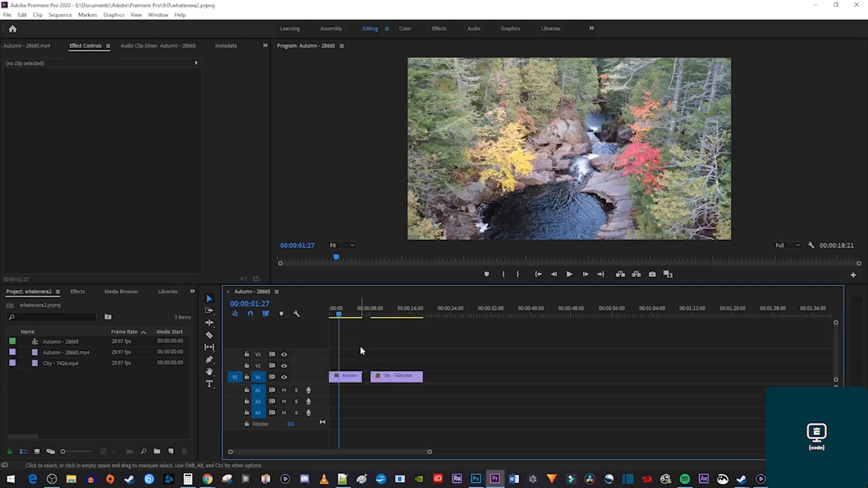
# Select the Autumn clip on V1 and switch to the Color workspace.
pyautogui.click(385, 313)
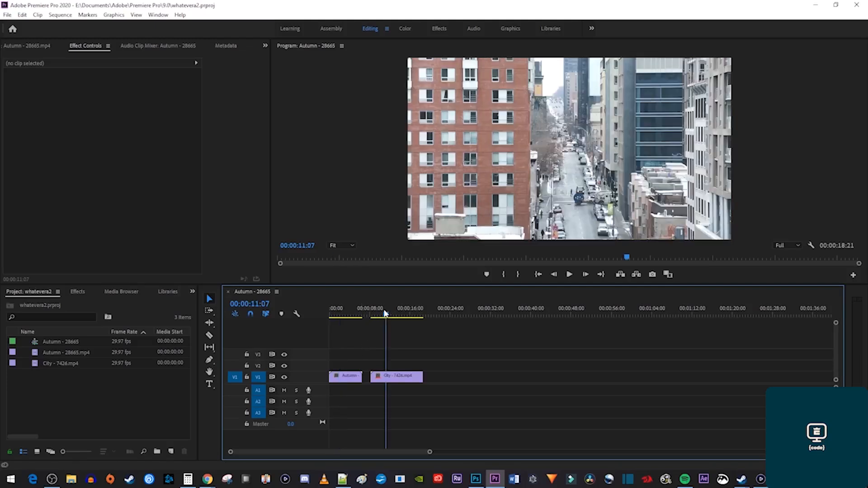
pyautogui.click(347, 314)
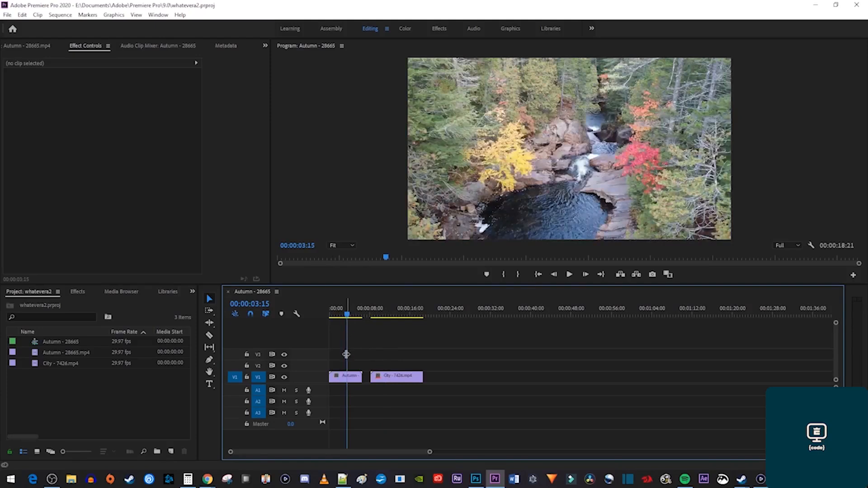
pyautogui.click(346, 378)
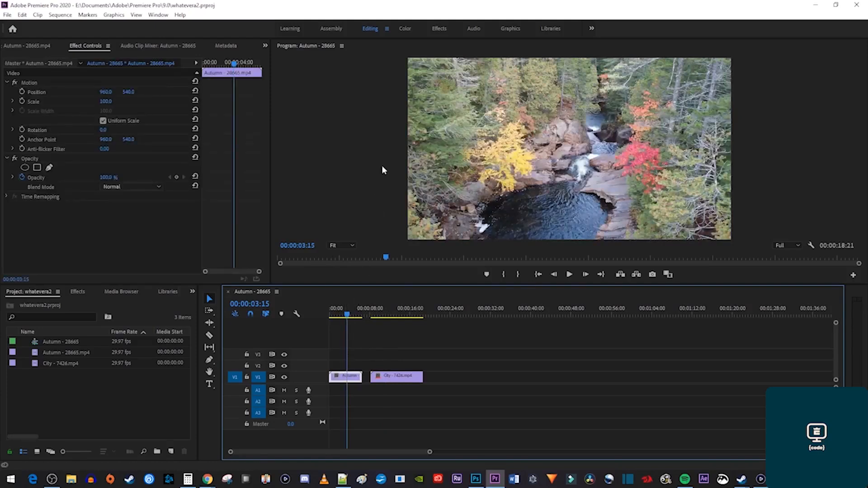
pyautogui.click(402, 30)
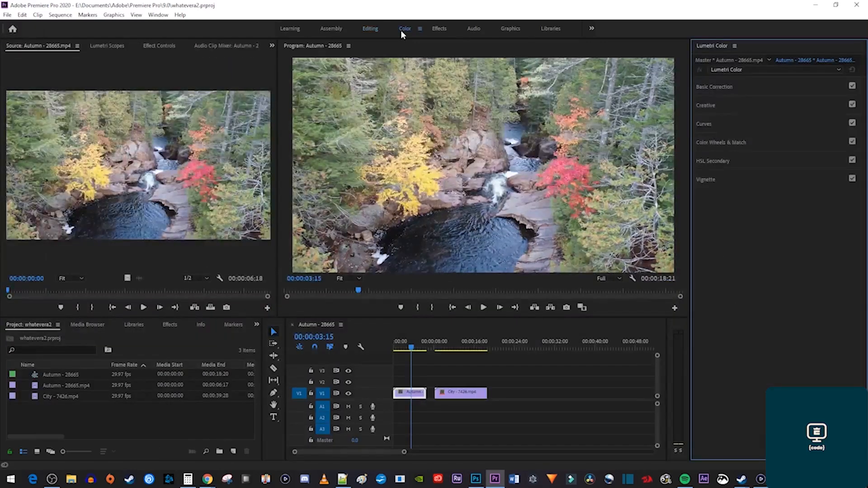
# Show the Lumetri Color panel from the Window menu and expand Basic Correction.
pyautogui.click(158, 15)
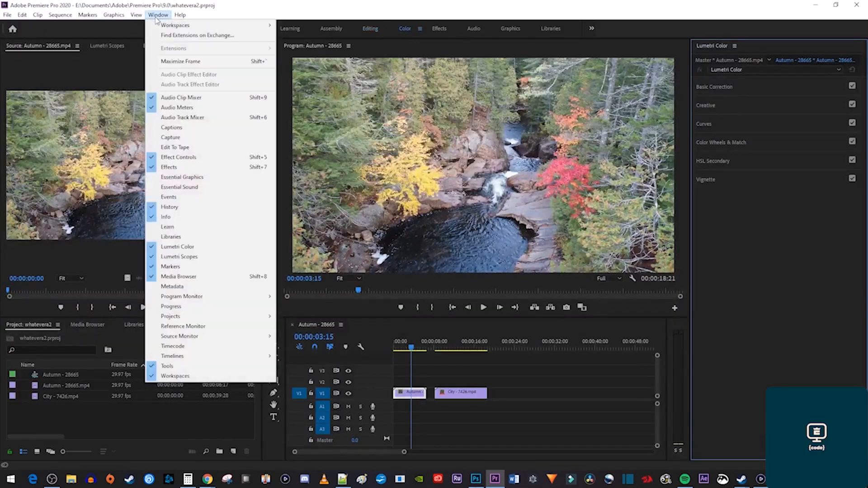
pyautogui.click(204, 246)
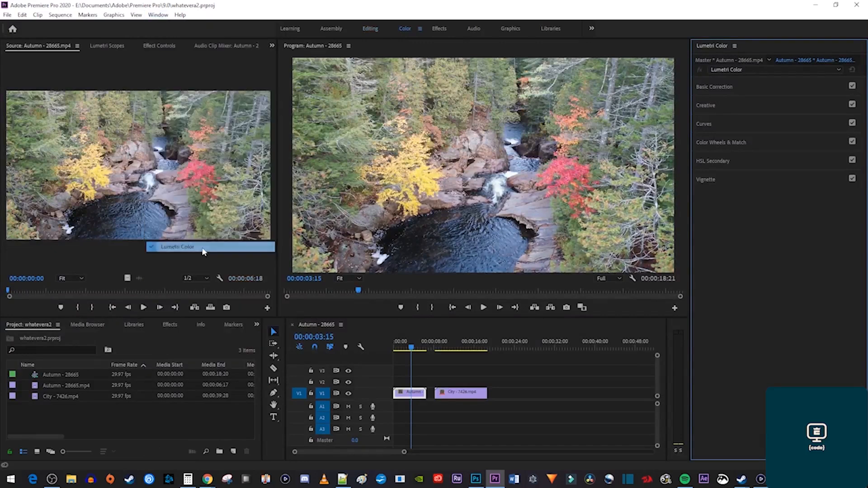
pyautogui.click(716, 87)
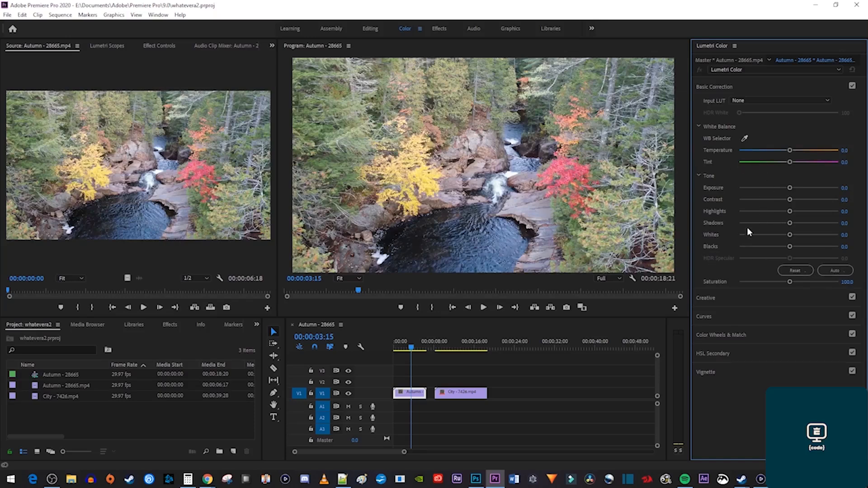
# Lower exposure slightly; set contrast 61.8, shadows -66.4, blacks -59.1, saturation 140.9, temperature 30.0.
pyautogui.moveTo(789, 188)
pyautogui.mouseDown()
pyautogui.moveTo(761, 189)
pyautogui.moveTo(811, 189)
pyautogui.moveTo(788, 194)
pyautogui.mouseUp()
pyautogui.moveTo(790, 201); pyautogui.dragTo(755, 212)
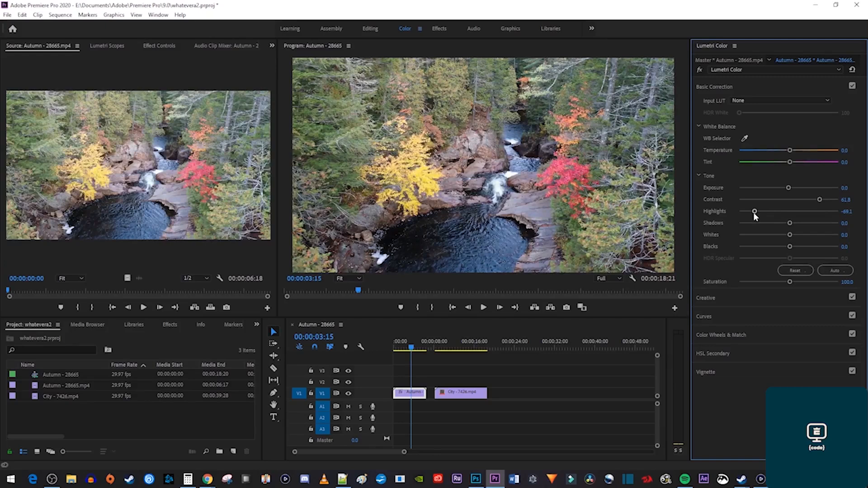
pyautogui.moveTo(790, 223); pyautogui.dragTo(757, 225)
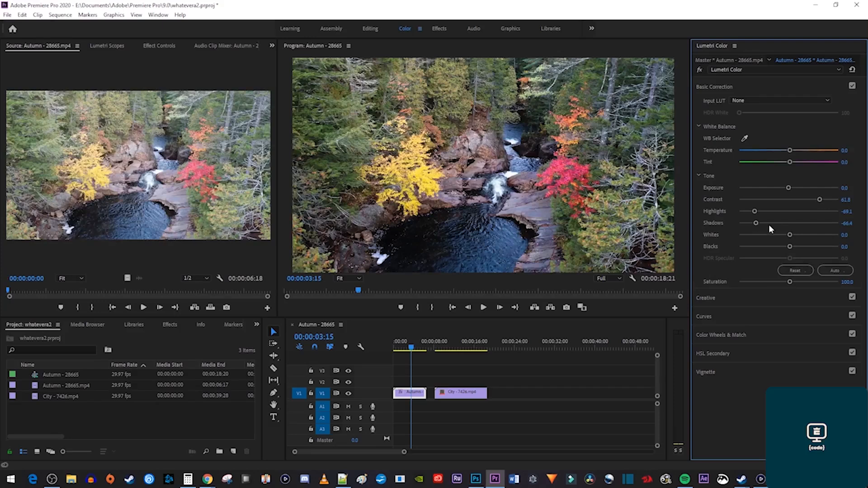
pyautogui.moveTo(790, 246); pyautogui.dragTo(759, 249)
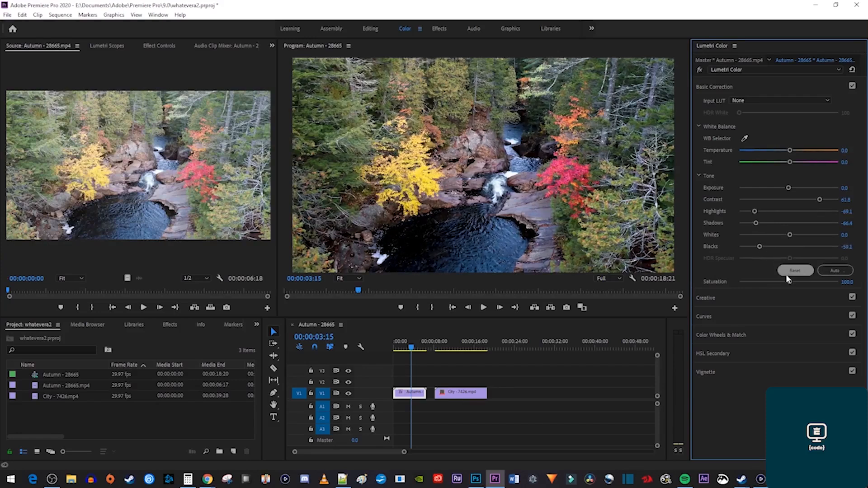
pyautogui.moveTo(789, 282); pyautogui.dragTo(810, 283)
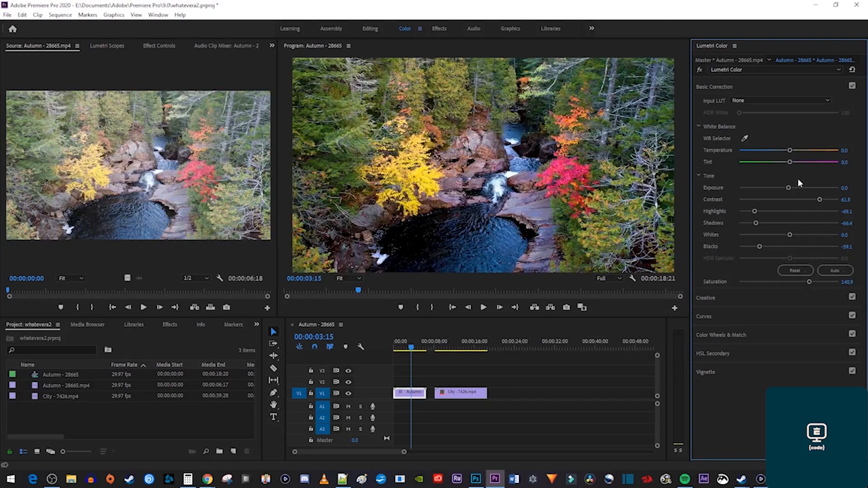
pyautogui.moveTo(790, 152); pyautogui.dragTo(804, 156)
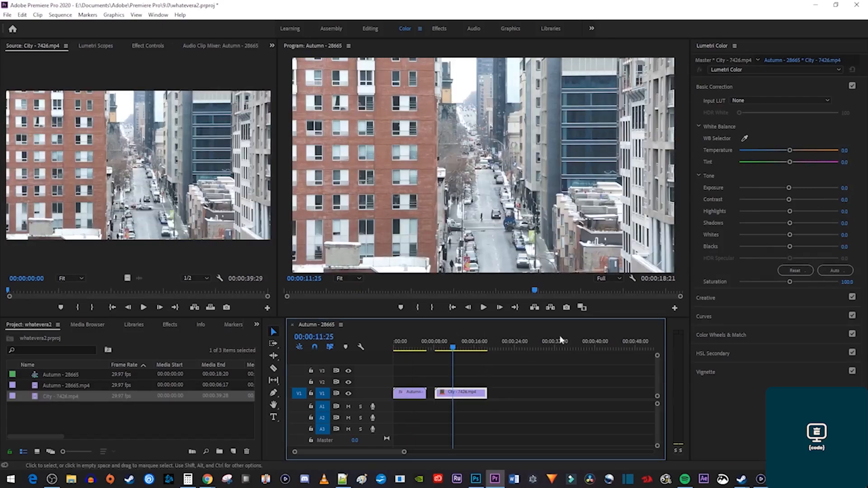
# Set City exposure -0.4, contrast 73.6, lower highlights and whites, shadows -75.5, saturation 119.5, temperature -25.3.
pyautogui.moveTo(788, 188); pyautogui.dragTo(784, 188)
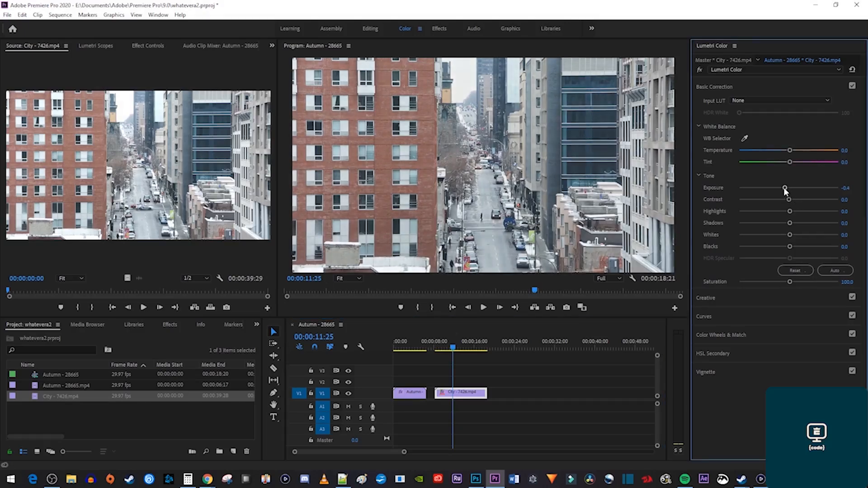
pyautogui.moveTo(789, 199); pyautogui.dragTo(826, 202)
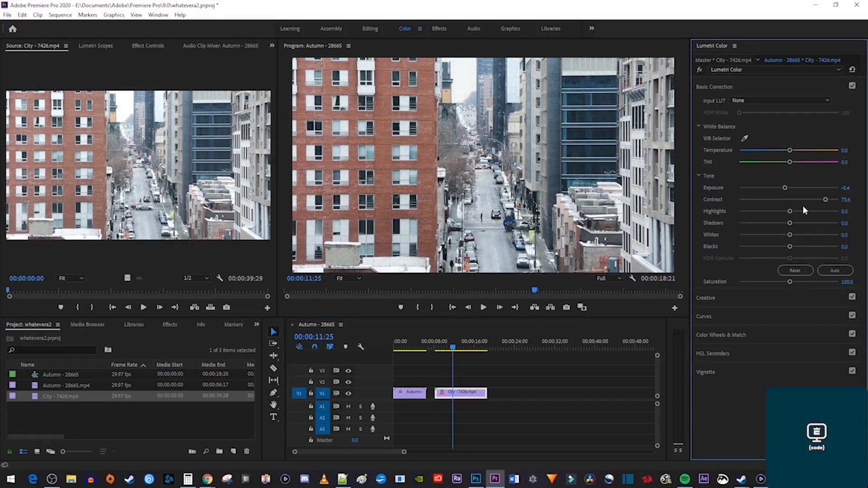
pyautogui.moveTo(790, 212); pyautogui.dragTo(777, 214)
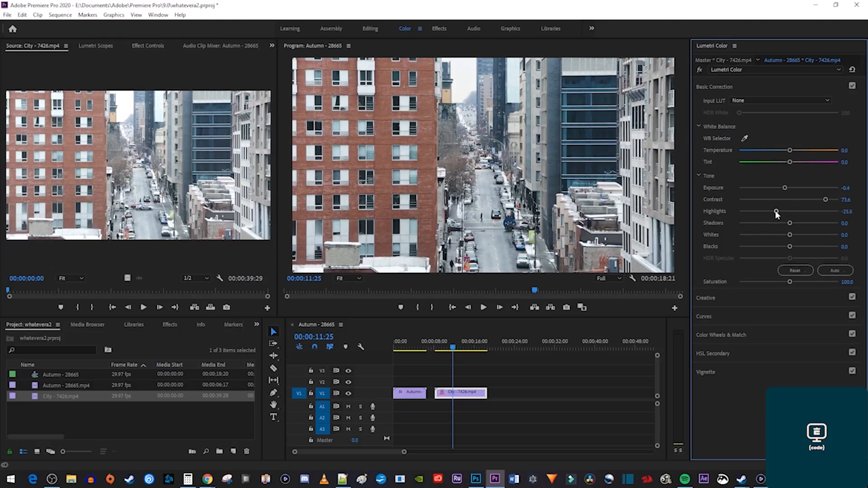
pyautogui.moveTo(789, 224); pyautogui.dragTo(752, 225)
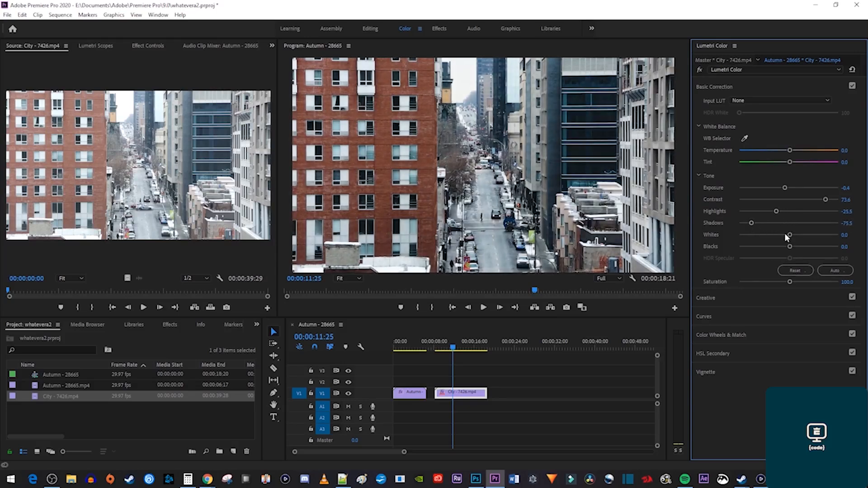
pyautogui.moveTo(790, 235); pyautogui.dragTo(752, 248)
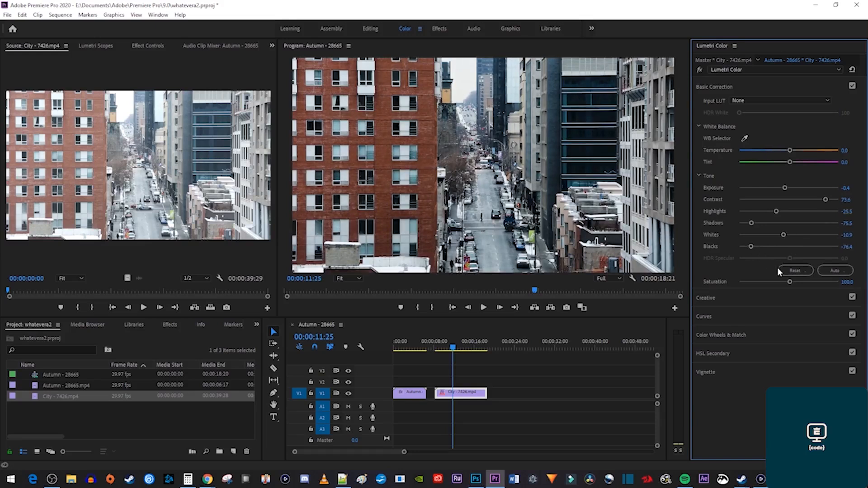
pyautogui.moveTo(790, 284); pyautogui.dragTo(797, 284)
pyautogui.moveTo(789, 150); pyautogui.dragTo(776, 154)
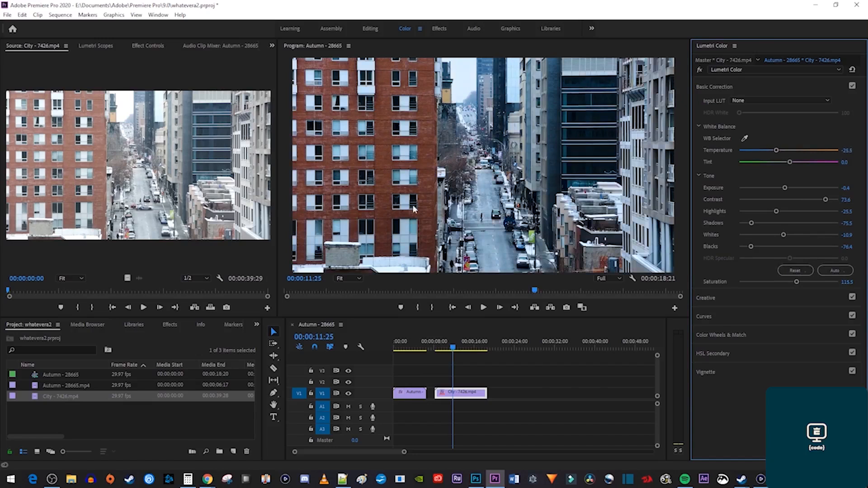
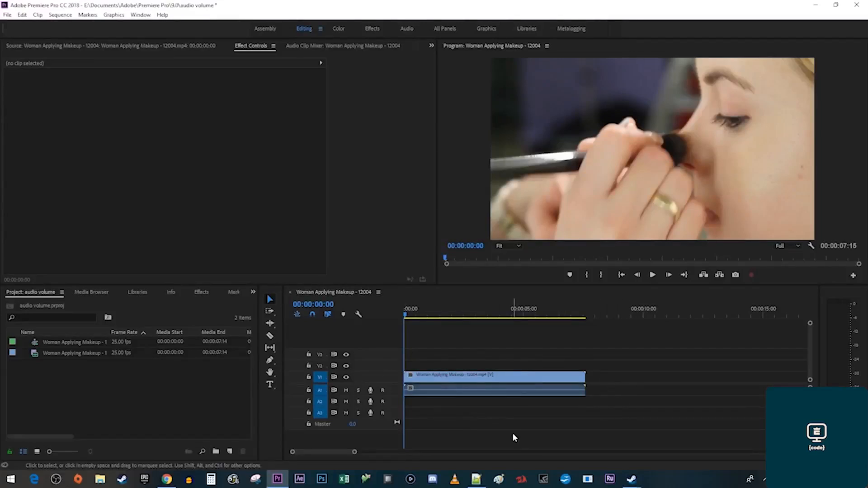
# Try the Cinespace 100 Lumetri preset on the makeup clip, then undo it.
pyautogui.click(201, 293)
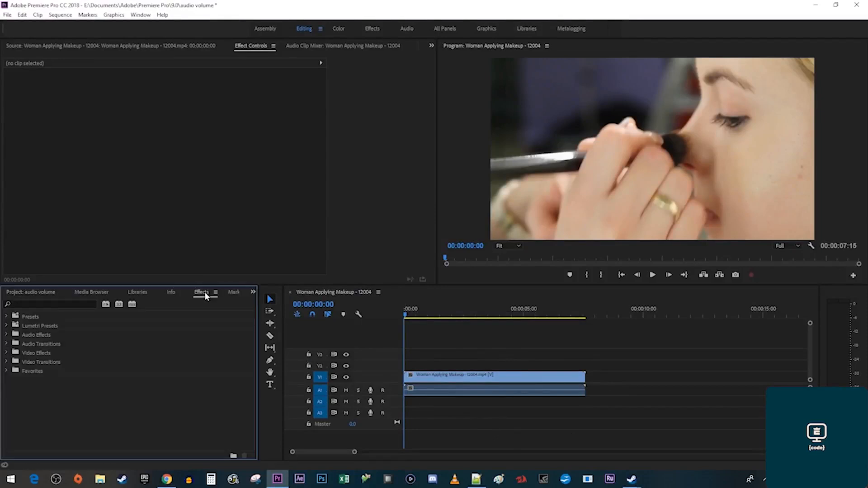
pyautogui.click(7, 325)
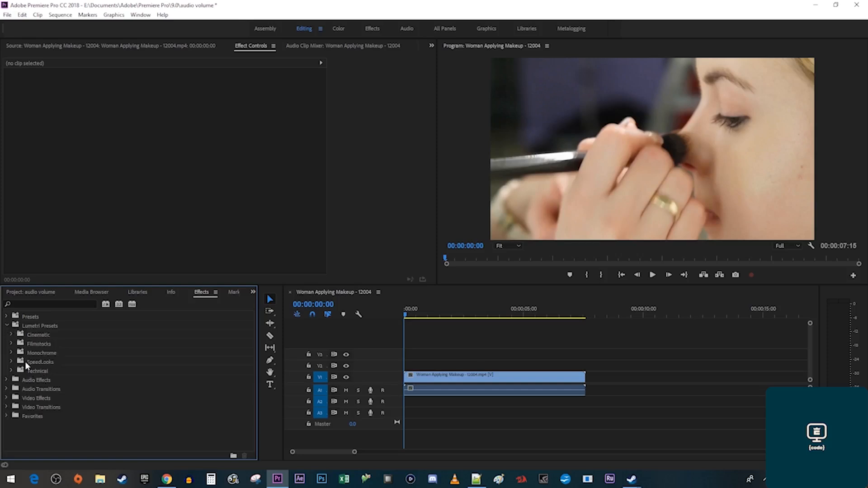
pyautogui.click(11, 335)
pyautogui.click(44, 343)
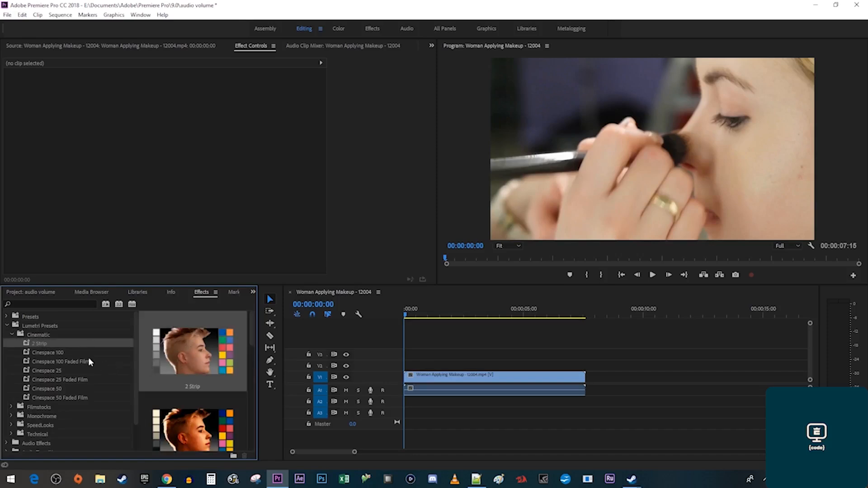
pyautogui.click(78, 352)
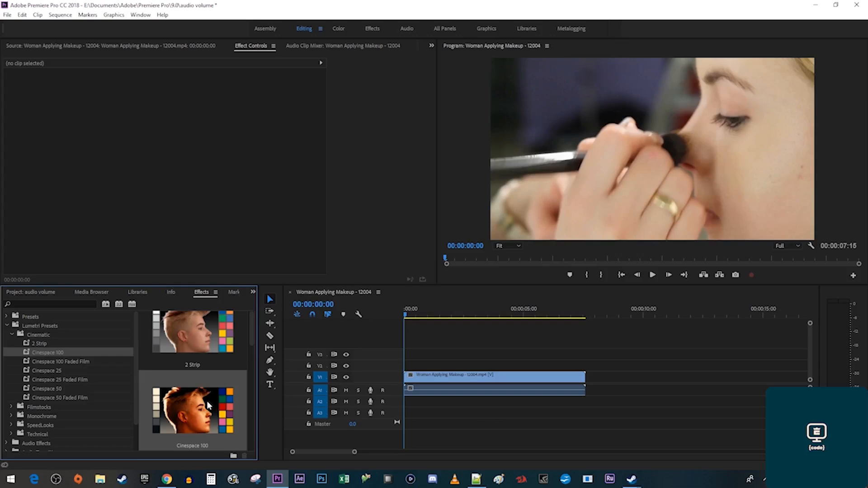
pyautogui.moveTo(207, 401); pyautogui.dragTo(451, 381)
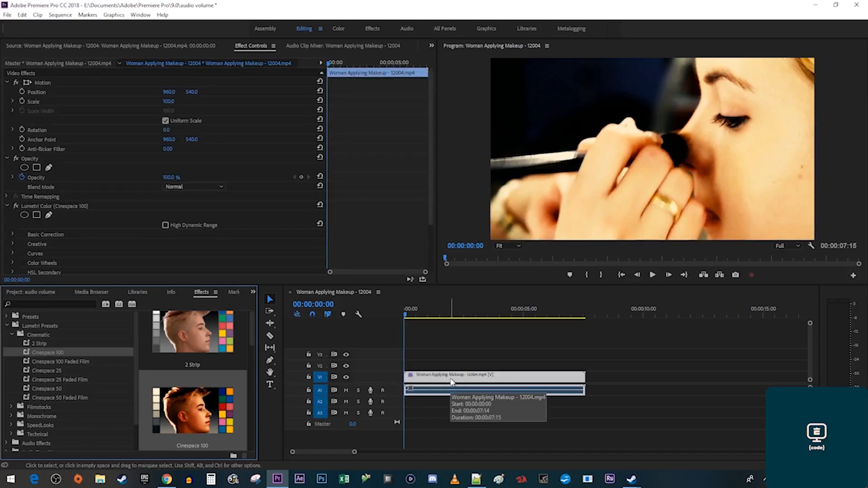
pyautogui.hotkey('ctrl', 'z')
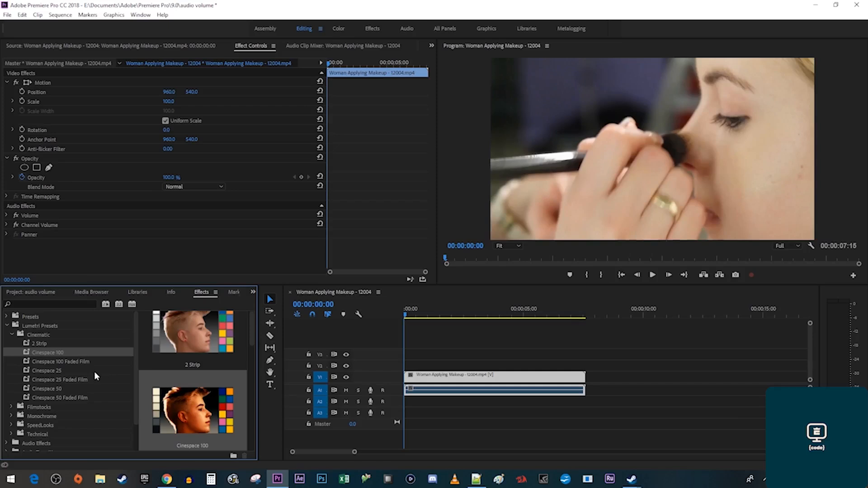
# Try the Cinespace 50 Faded Film and Monochrome Normal Contrast presets, undoing each.
pyautogui.click(66, 400)
pyautogui.moveTo(66, 400); pyautogui.dragTo(440, 381)
pyautogui.hotkey('ctrl', 'z')
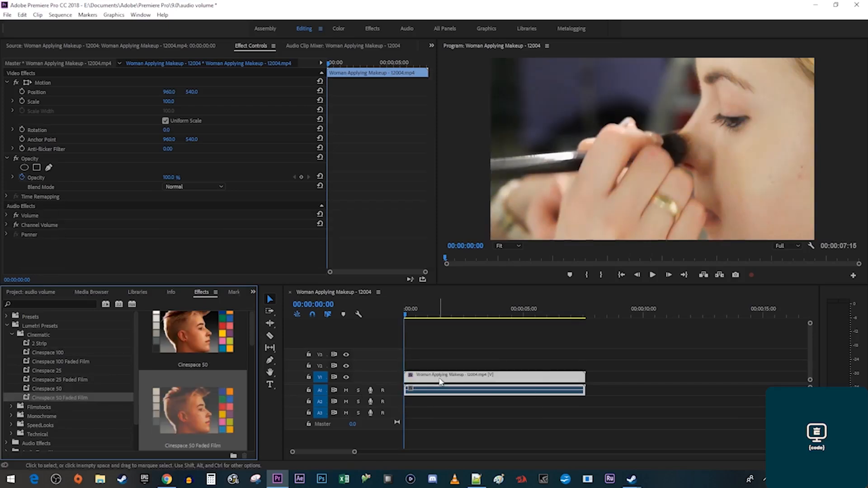
pyautogui.scroll(-1, 68, 406)
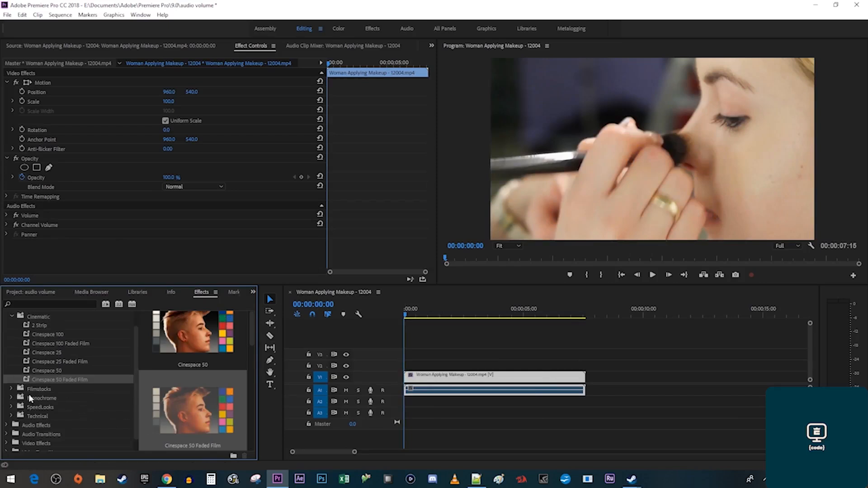
pyautogui.click(11, 398)
pyautogui.scroll(-1, 59, 409)
pyautogui.moveTo(63, 415); pyautogui.dragTo(461, 387)
pyautogui.hotkey('ctrl', 'z')
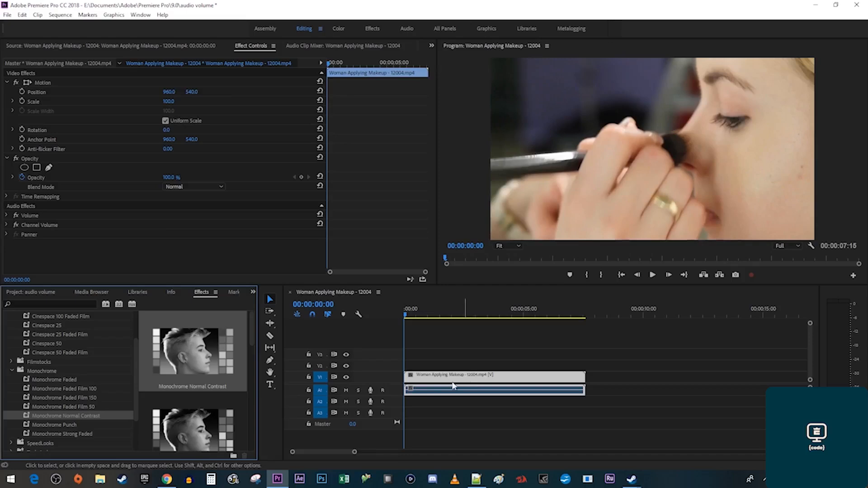
# Apply SpeedLooks Universal SL Blue Day4Nite to the clip and play it back.
pyautogui.scroll(-2, 71, 396)
pyautogui.click(12, 407)
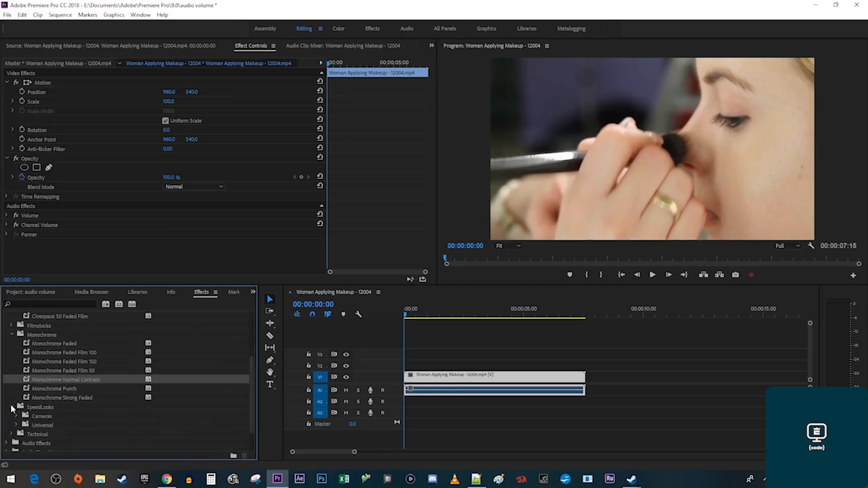
pyautogui.click(17, 425)
pyautogui.scroll(-2, 59, 430)
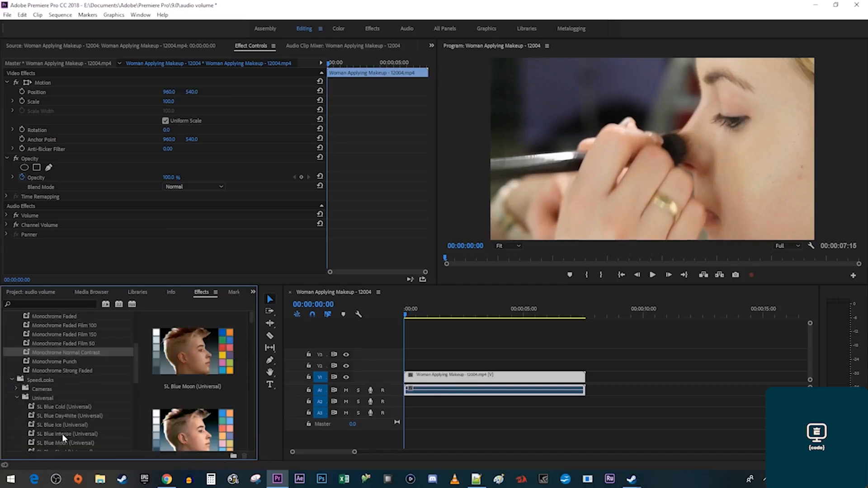
pyautogui.moveTo(70, 388); pyautogui.dragTo(450, 385)
pyautogui.press('space')
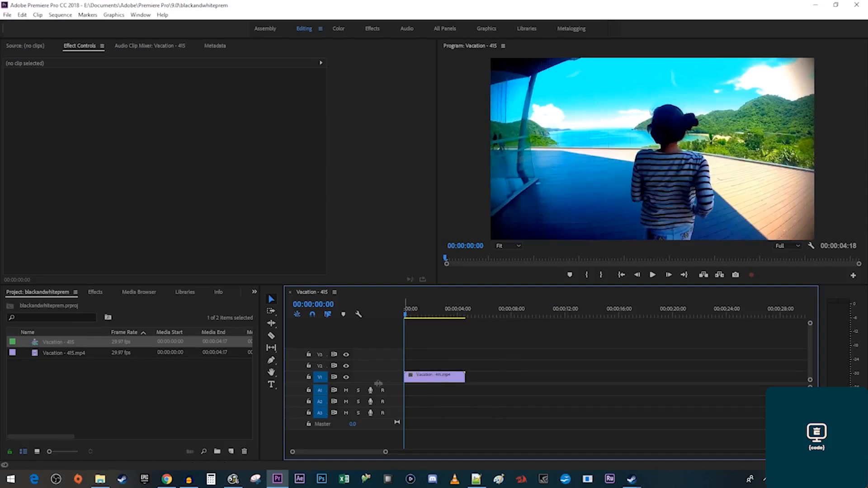
# Preview the Black & White effect on the Vacation clip, then undo it and return to the start.
pyautogui.click(96, 292)
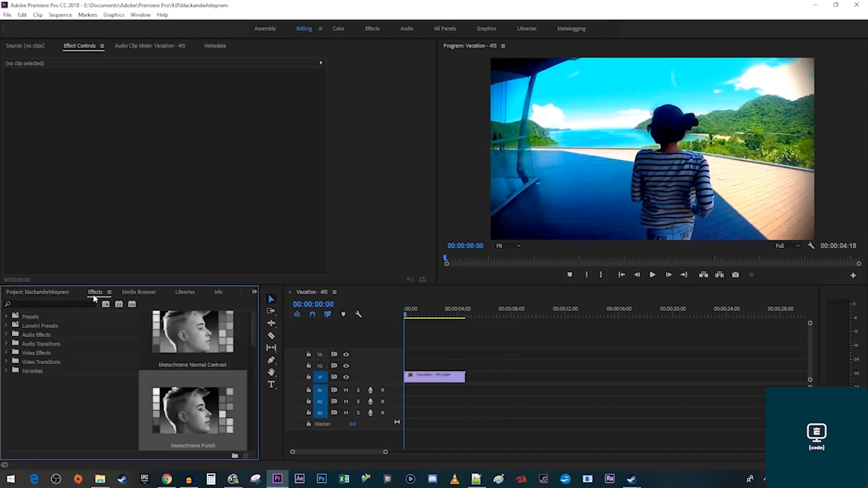
pyautogui.click(79, 303)
pyautogui.write('white')
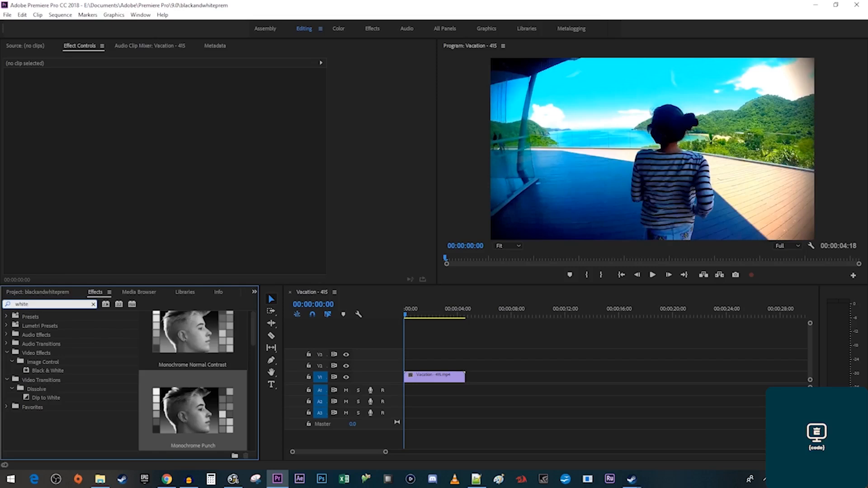
pyautogui.moveTo(52, 369); pyautogui.dragTo(441, 382)
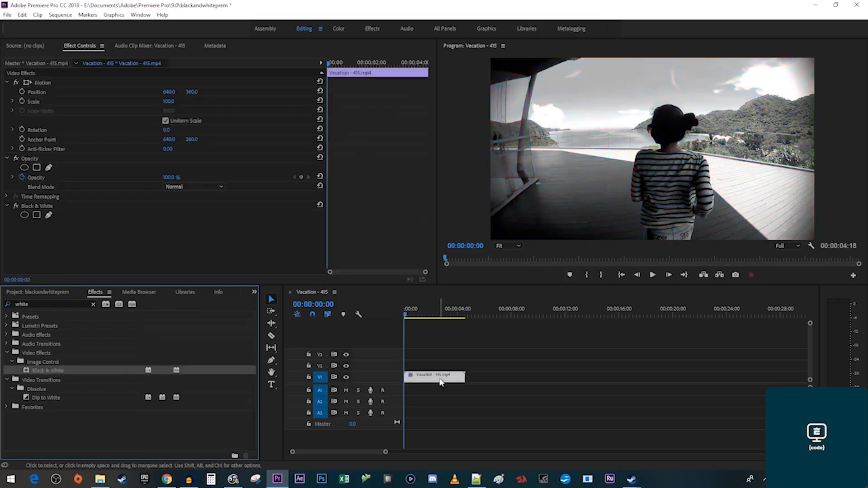
pyautogui.press('space')
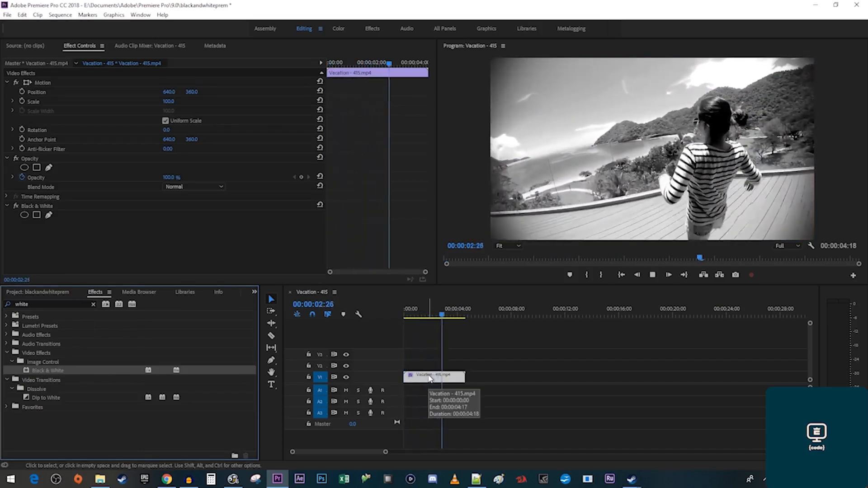
pyautogui.press('space')
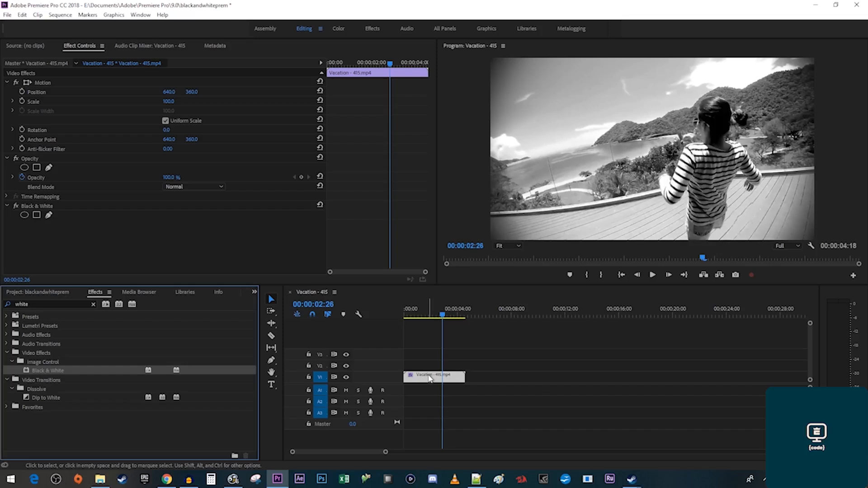
pyautogui.hotkey('ctrl', 'z')
pyautogui.press('Home')
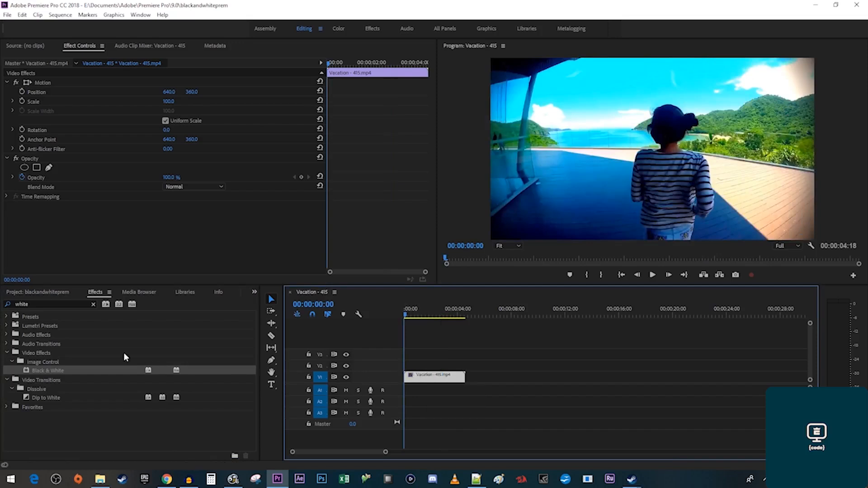
# Compare the Monochrome presets, apply Monochrome Punch to the Vacation clip, and play it.
pyautogui.click(52, 302)
pyautogui.write('monochrome')
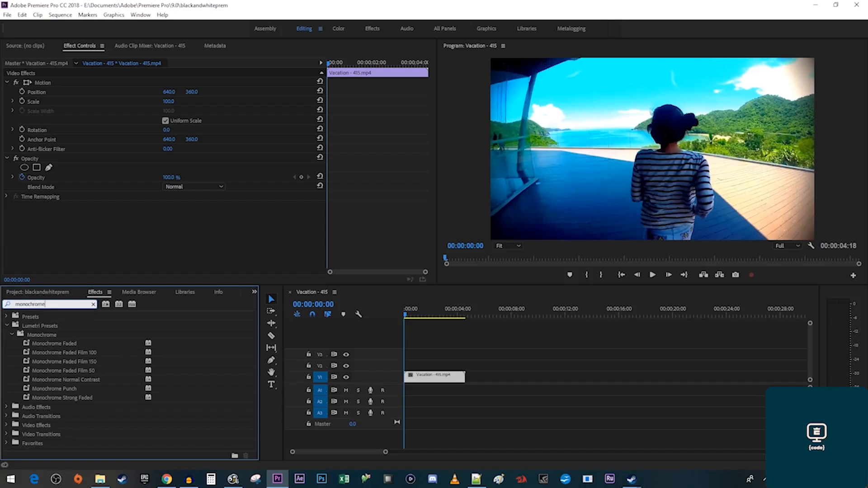
pyautogui.click(66, 369)
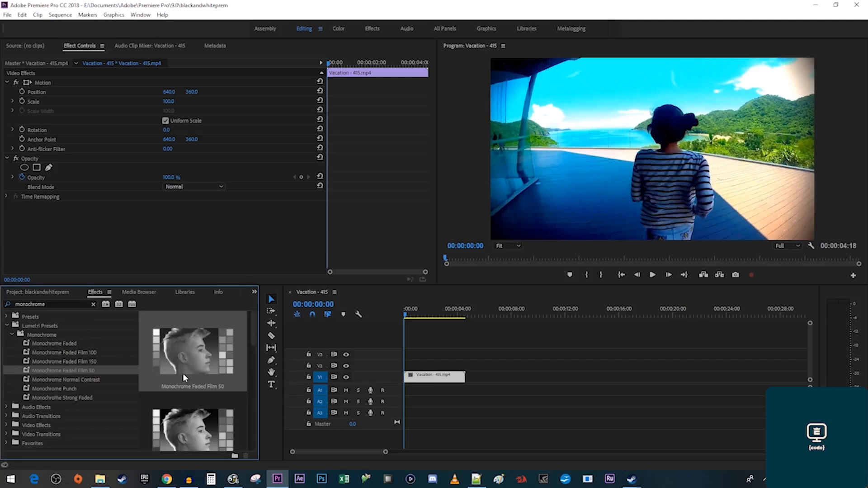
pyautogui.click(100, 379)
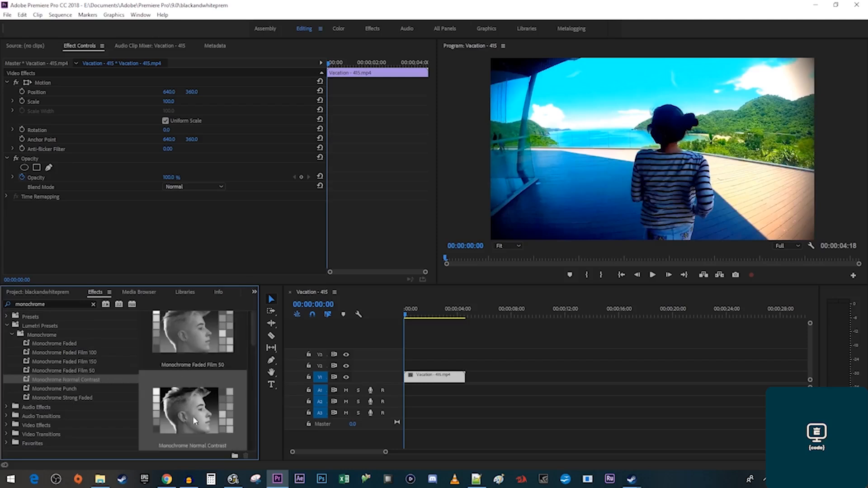
pyautogui.click(81, 389)
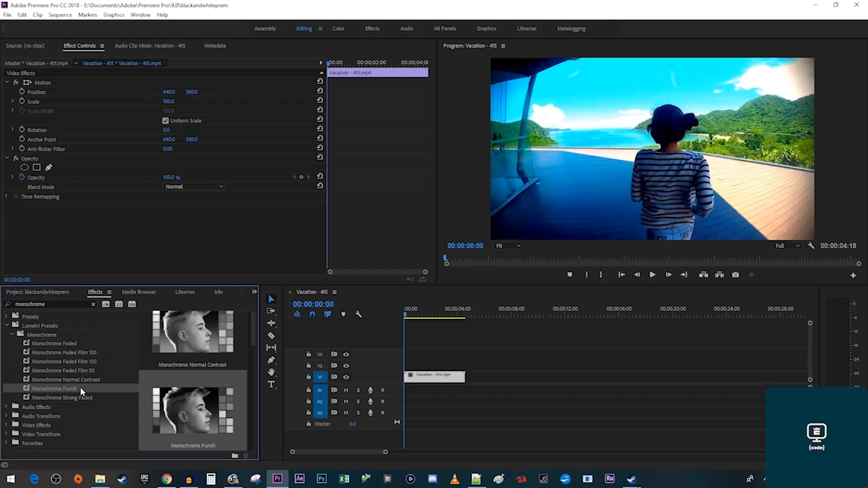
pyautogui.moveTo(68, 386); pyautogui.dragTo(420, 380)
pyautogui.press('space')
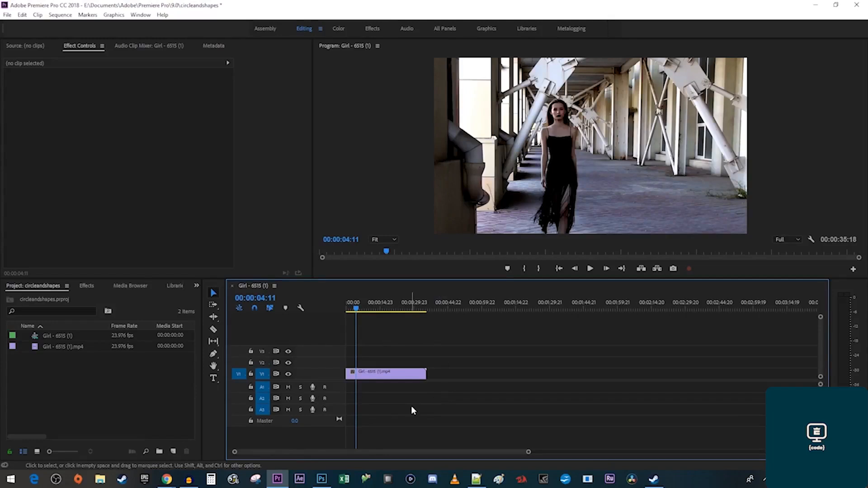
# Create a new Adjustment Layer and place it on V2 above the Girl clip.
pyautogui.rightClick(144, 385)
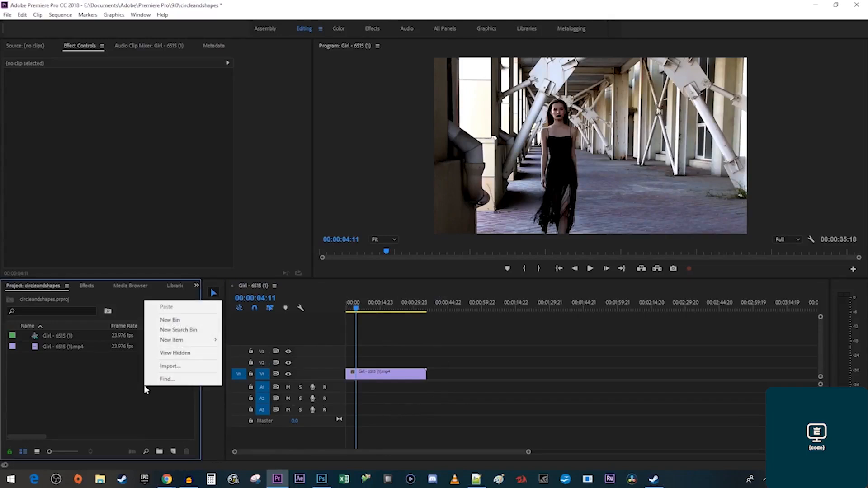
pyautogui.moveTo(203, 344)
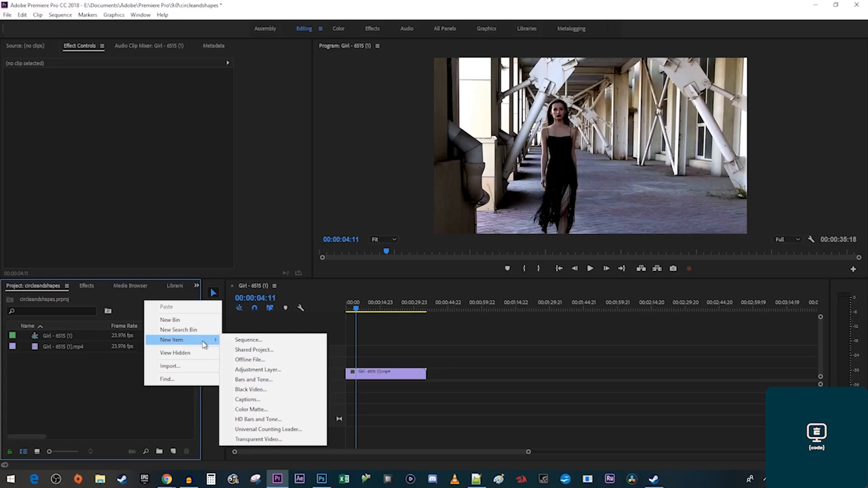
pyautogui.click(258, 369)
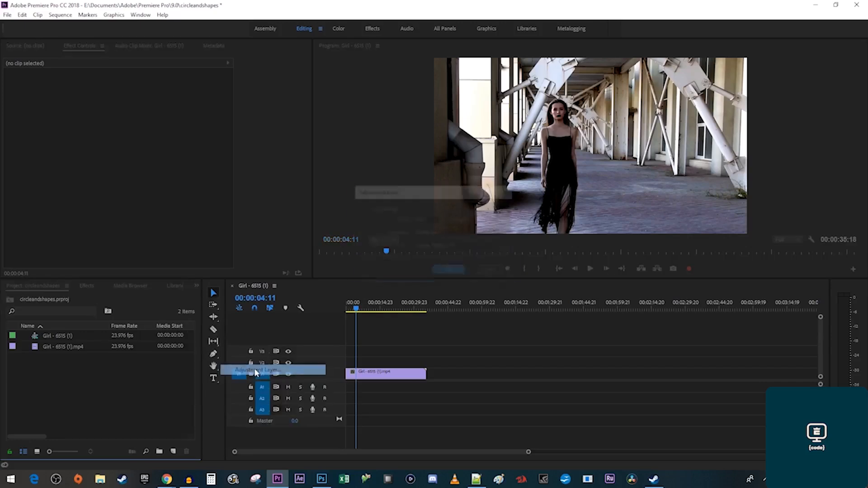
pyautogui.click(438, 272)
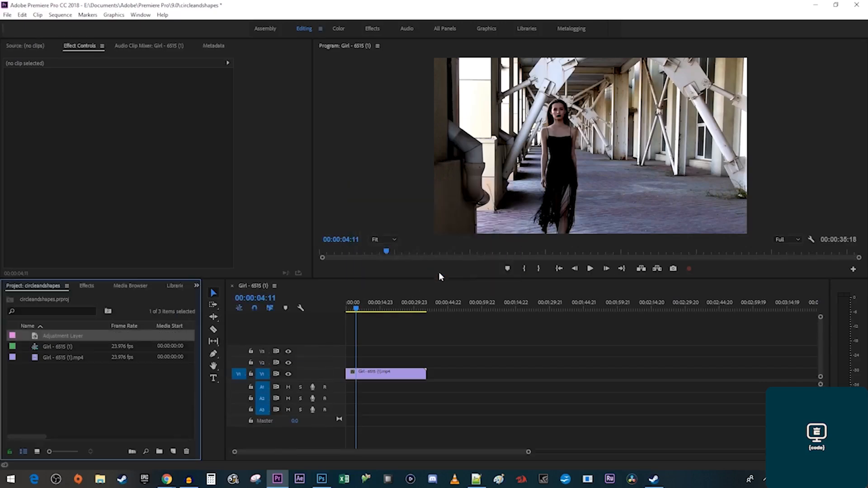
pyautogui.moveTo(77, 340); pyautogui.dragTo(425, 362)
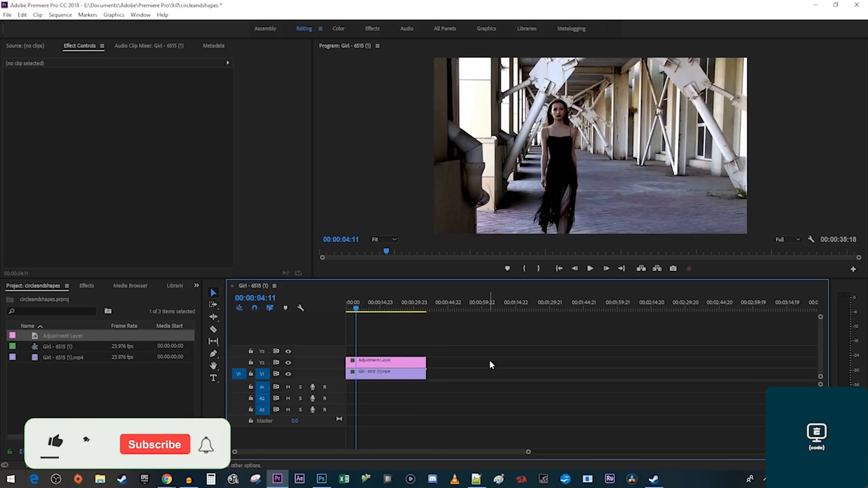
# Apply the Tint effect to the adjustment layer.
pyautogui.click(86, 286)
pyautogui.click(84, 297)
pyautogui.write('tint')
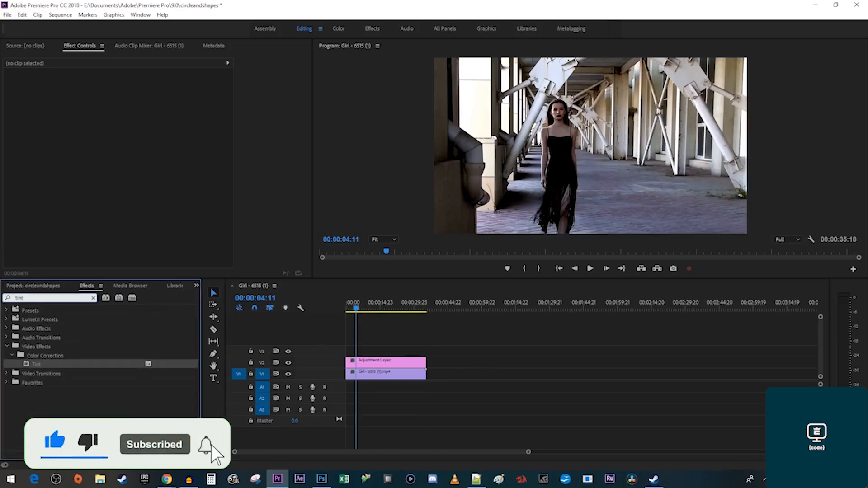
pyautogui.moveTo(37, 364); pyautogui.dragTo(374, 365)
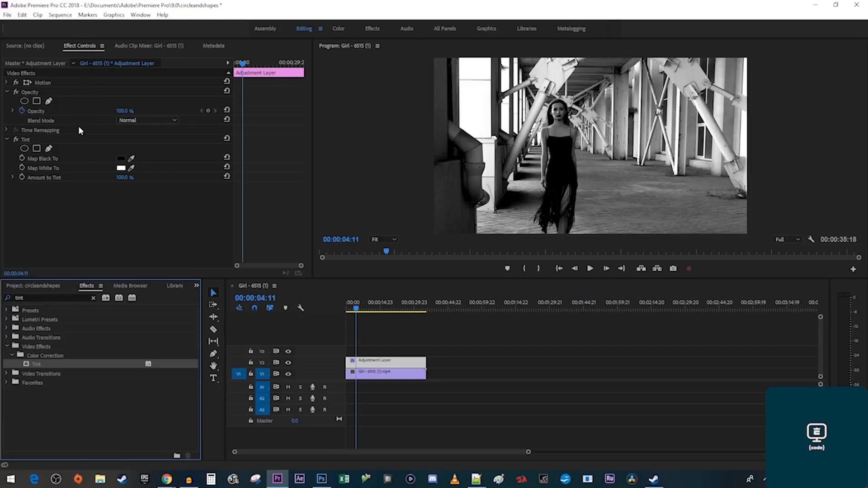
# Lower Amount to Tint to about 73%, trying red for Map White To before restoring white.
pyautogui.click(121, 168)
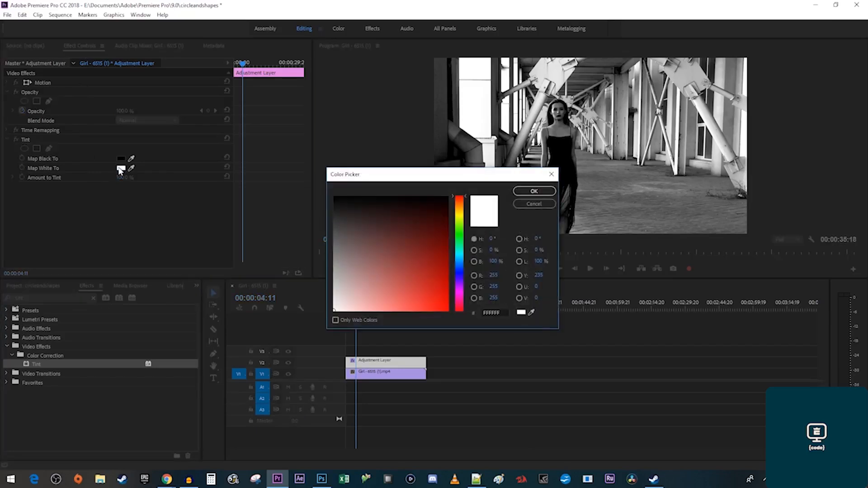
pyautogui.moveTo(404, 285); pyautogui.dragTo(471, 315)
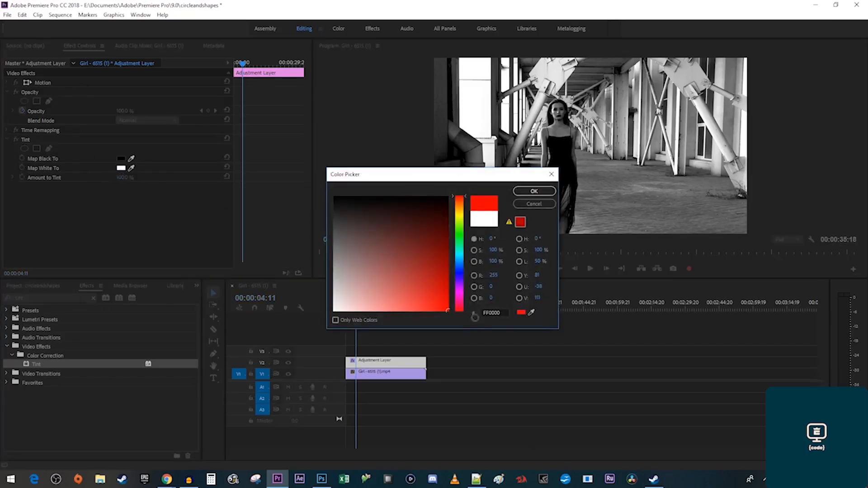
pyautogui.click(541, 191)
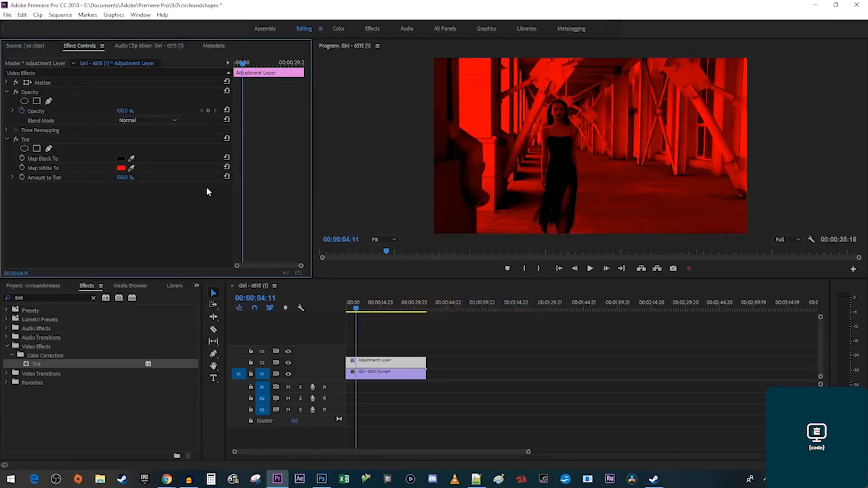
pyautogui.moveTo(131, 180); pyautogui.dragTo(129, 177)
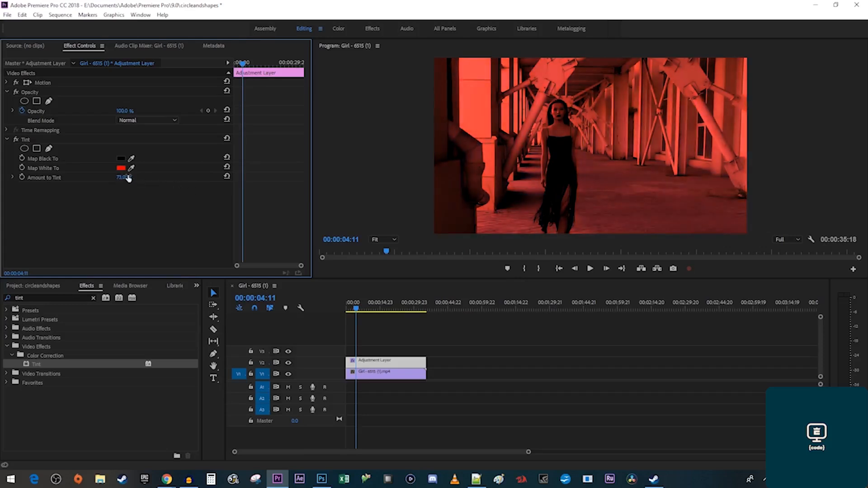
pyautogui.click(121, 167)
pyautogui.moveTo(365, 286); pyautogui.dragTo(325, 317)
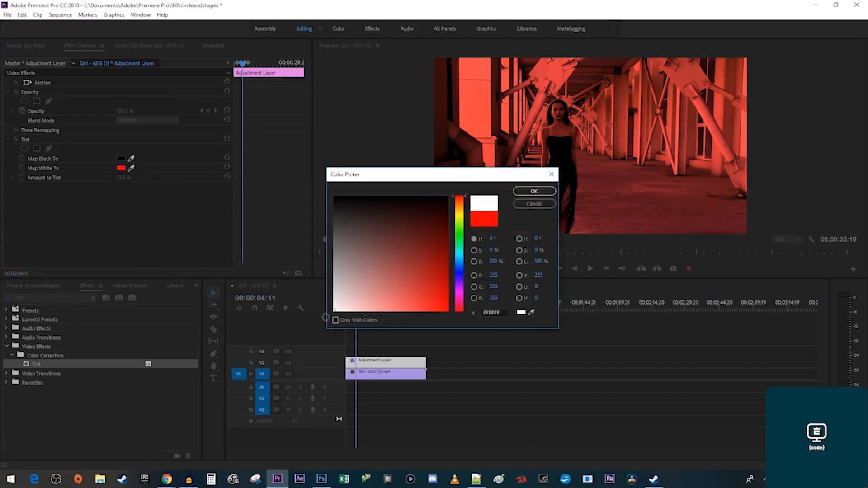
pyautogui.click(528, 192)
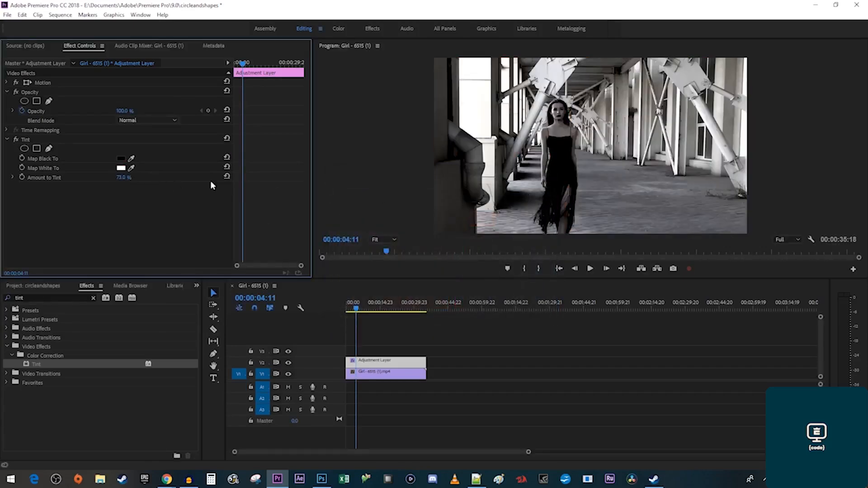
# Set Tint's Map Black To pure red and Map White To saturated yellow.
pyautogui.click(120, 158)
pyautogui.click(418, 272)
pyautogui.moveTo(425, 277); pyautogui.dragTo(460, 321)
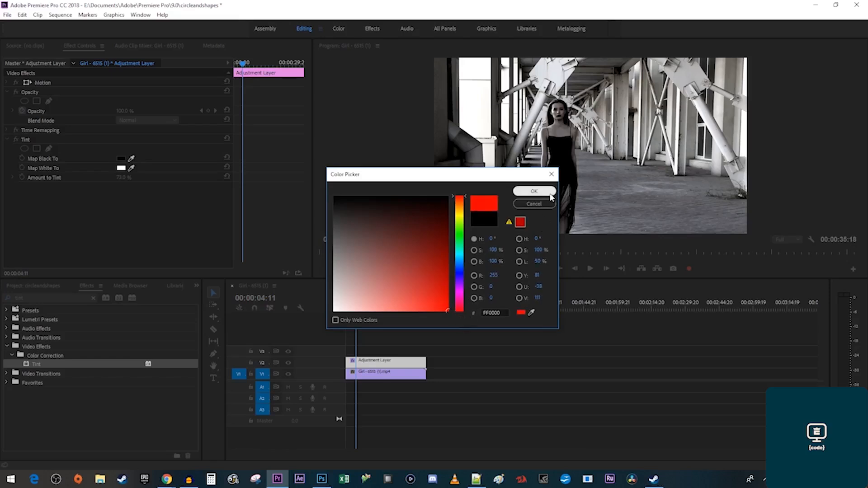
pyautogui.click(534, 191)
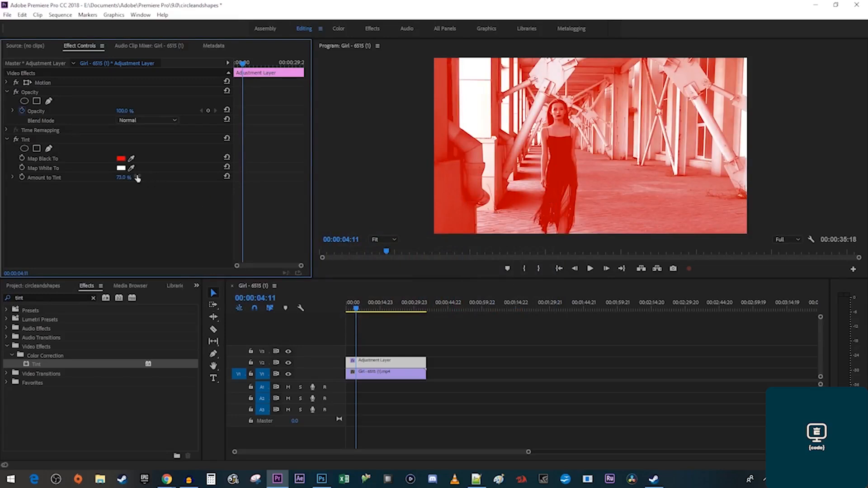
pyautogui.click(120, 168)
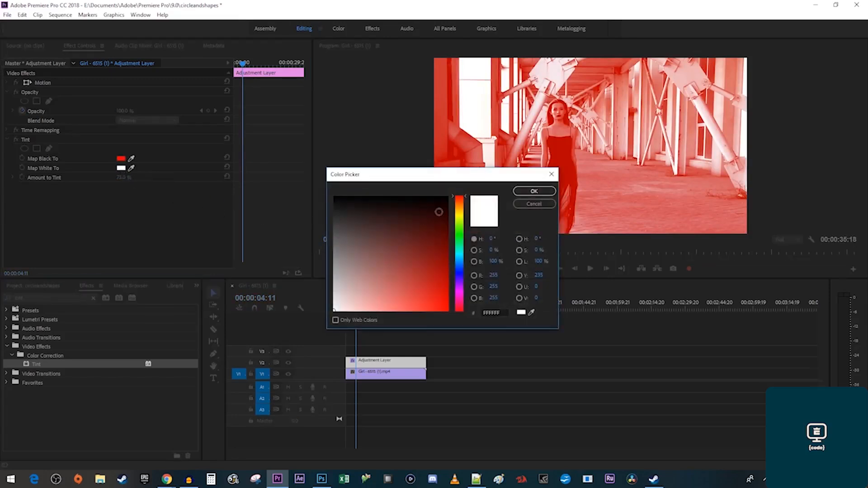
pyautogui.click(459, 211)
pyautogui.moveTo(444, 274); pyautogui.dragTo(452, 335)
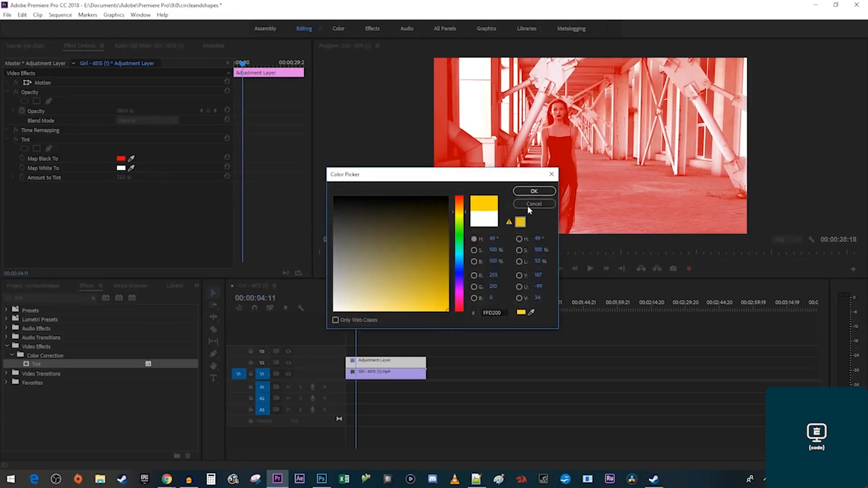
pyautogui.click(533, 193)
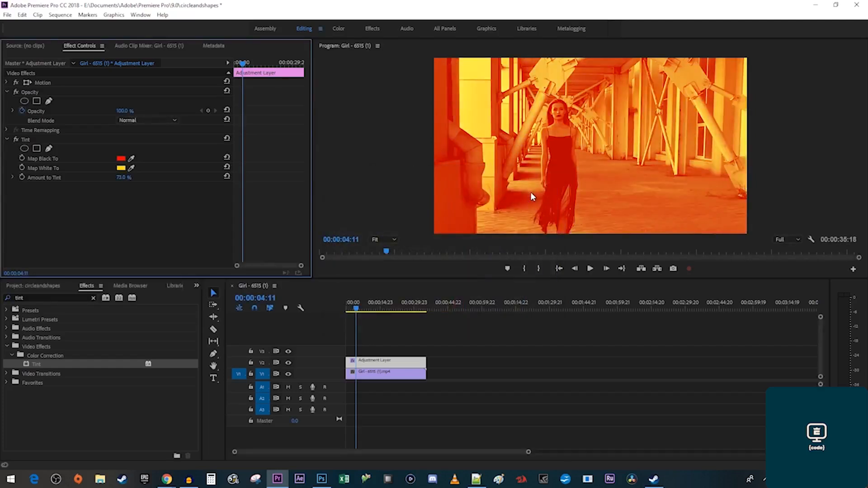
# Set the adjustment layer's blend mode to Linear Burn and preview the sequence.
pyautogui.click(168, 120)
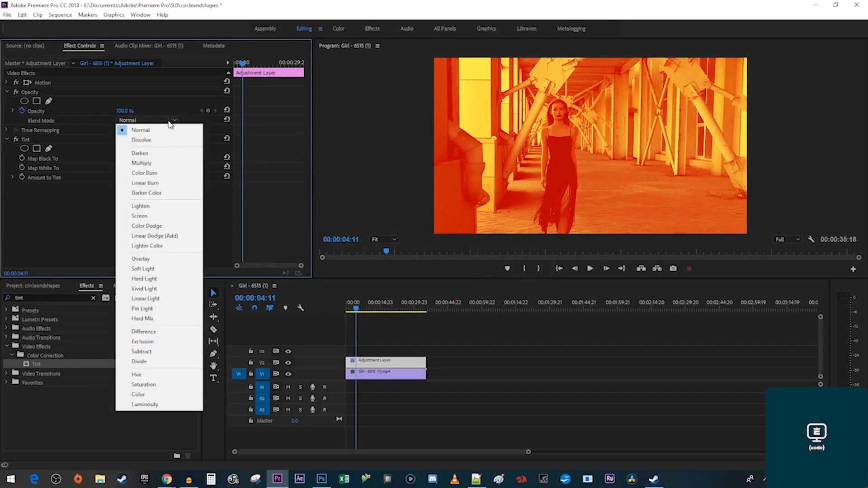
pyautogui.click(156, 184)
pyautogui.press('space')
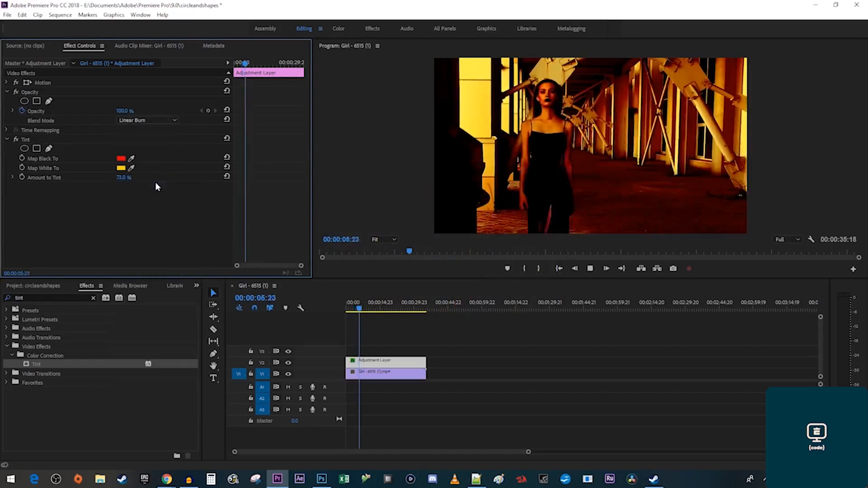
pyautogui.press('space')
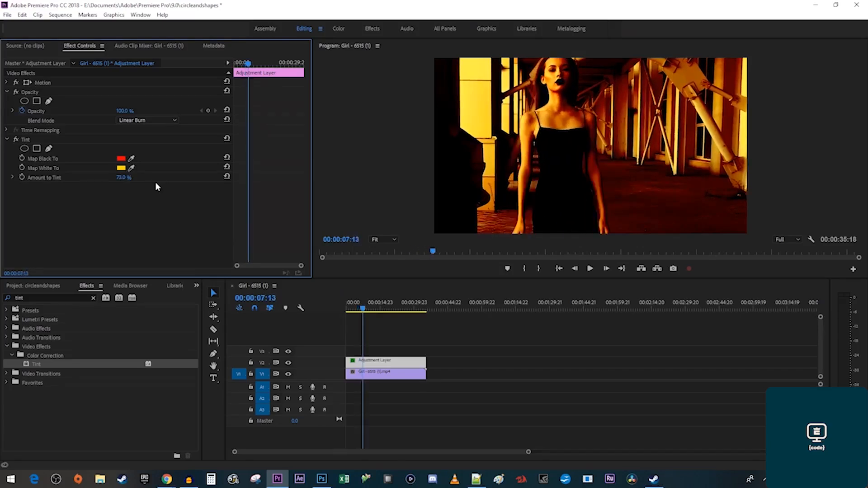
pyautogui.press('Home')
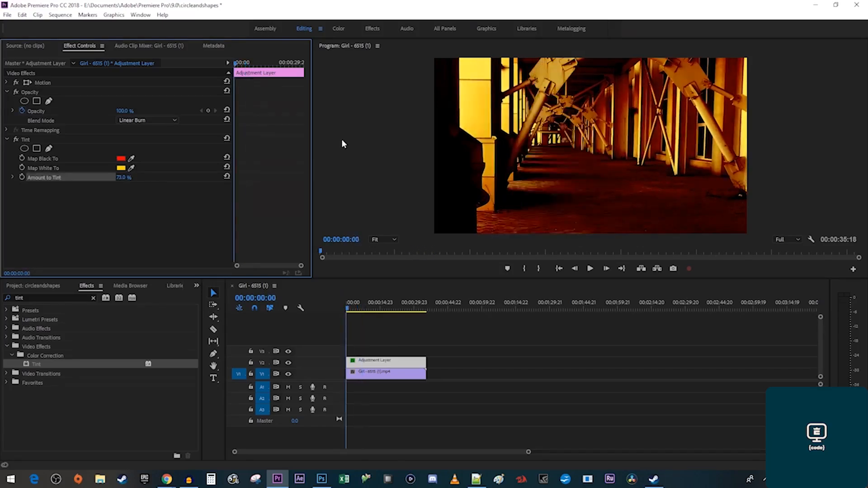
pyautogui.moveTo(236, 65); pyautogui.dragTo(246, 68)
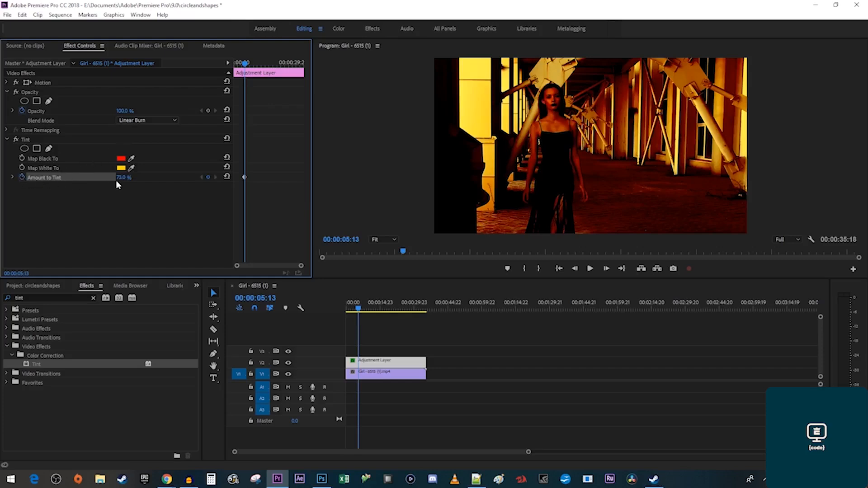
# Keyframe Amount to Tint at 0%, 75% at 00:00:06:22, then 0% again, and play the flash.
pyautogui.write('0')
pyautogui.press('Return')
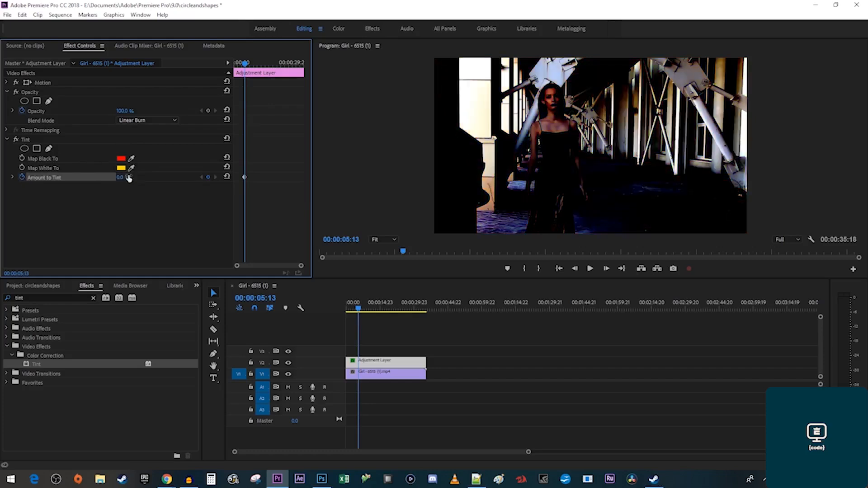
pyautogui.moveTo(244, 64); pyautogui.dragTo(245, 64)
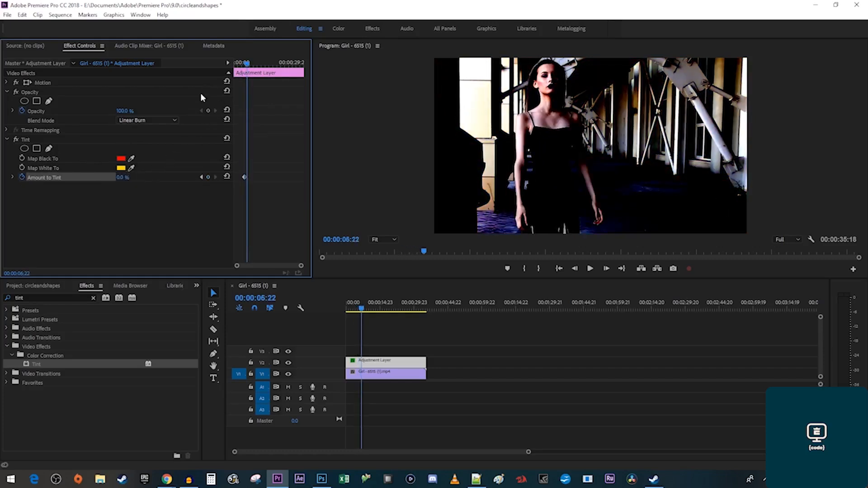
pyautogui.click(122, 178)
pyautogui.write('75')
pyautogui.press('Return')
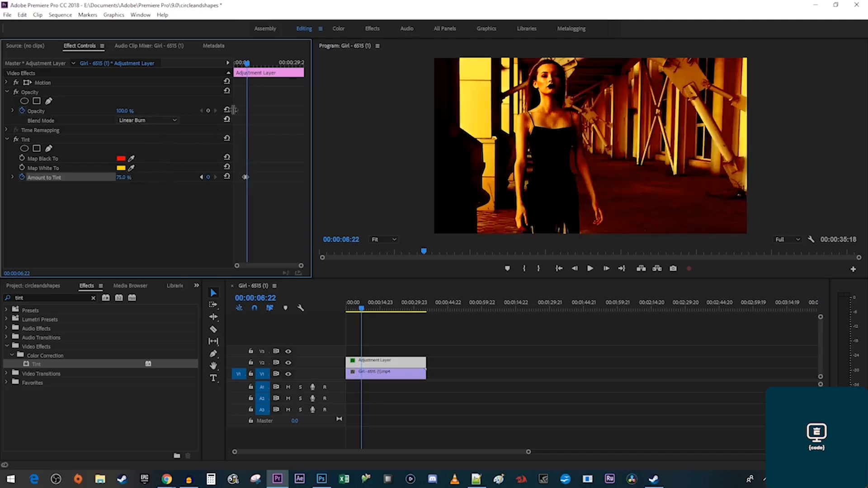
pyautogui.moveTo(247, 63); pyautogui.dragTo(251, 65)
pyautogui.click(126, 177)
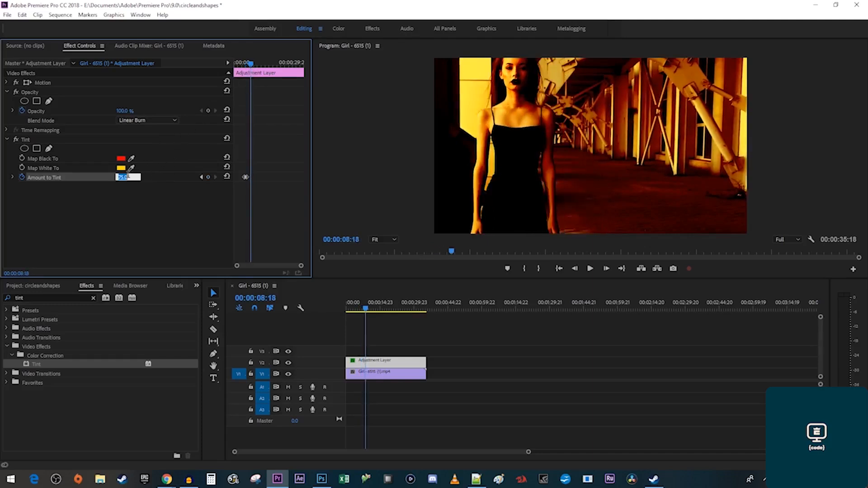
pyautogui.write('0')
pyautogui.press('Return')
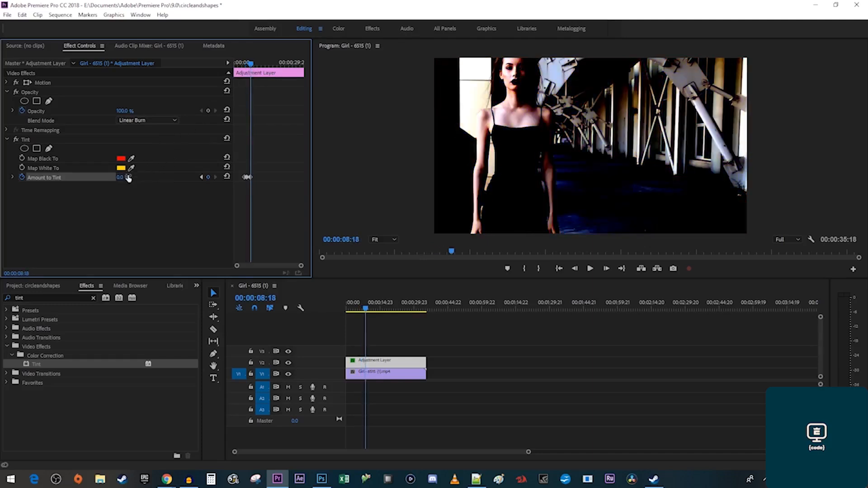
pyautogui.click(241, 64)
pyautogui.press('space')
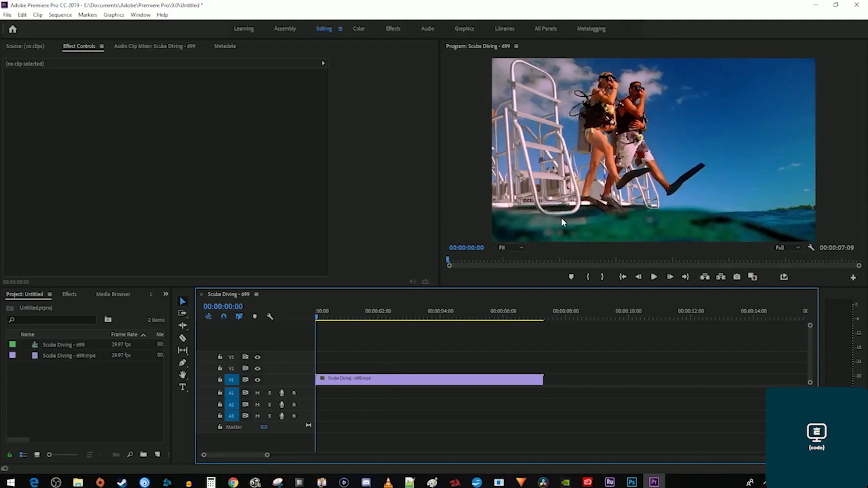
# In the Color workspace, sample a neutral area with the WB Selector, giving Temperature -12.3, Tint -10.9.
pyautogui.click(464, 383)
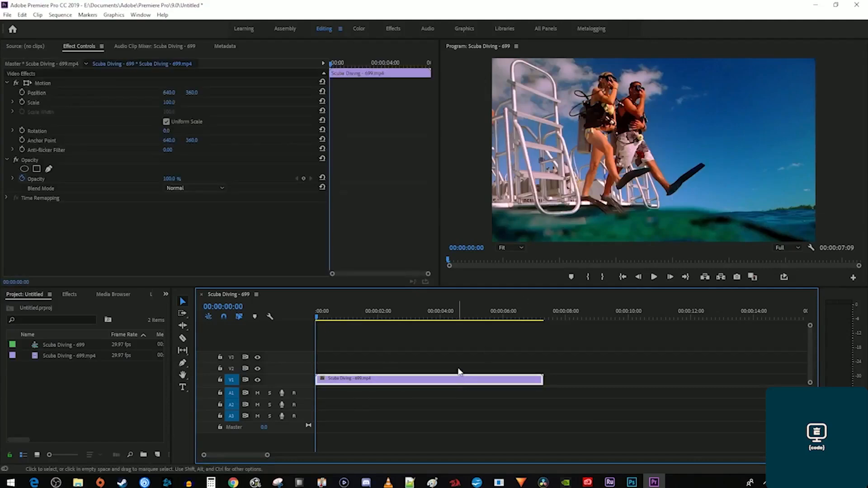
pyautogui.click(360, 30)
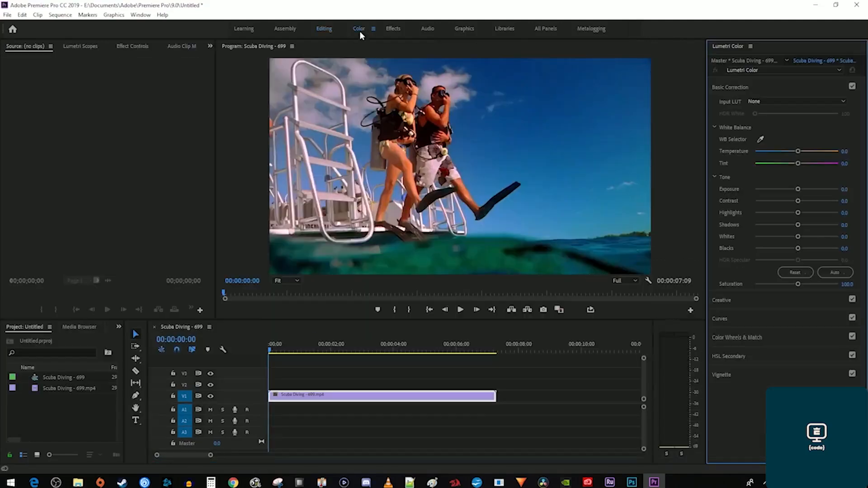
pyautogui.click(761, 140)
pyautogui.click(313, 176)
pyautogui.click(321, 210)
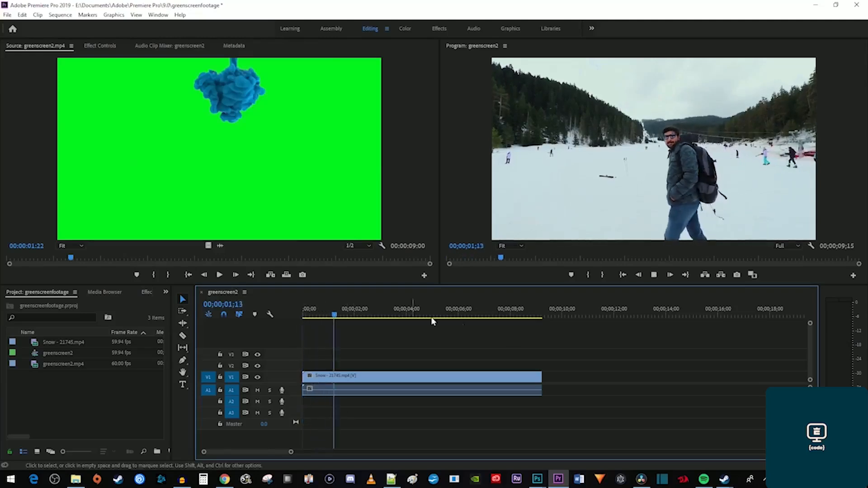
# Preview greenscreen2.mp4 and place it on V2 above the snow footage.
pyautogui.click(263, 180)
pyautogui.press('space')
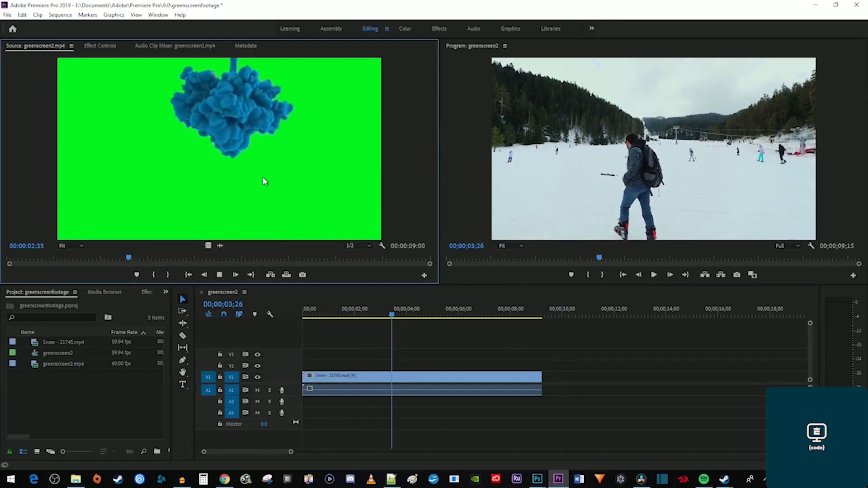
pyautogui.press('space')
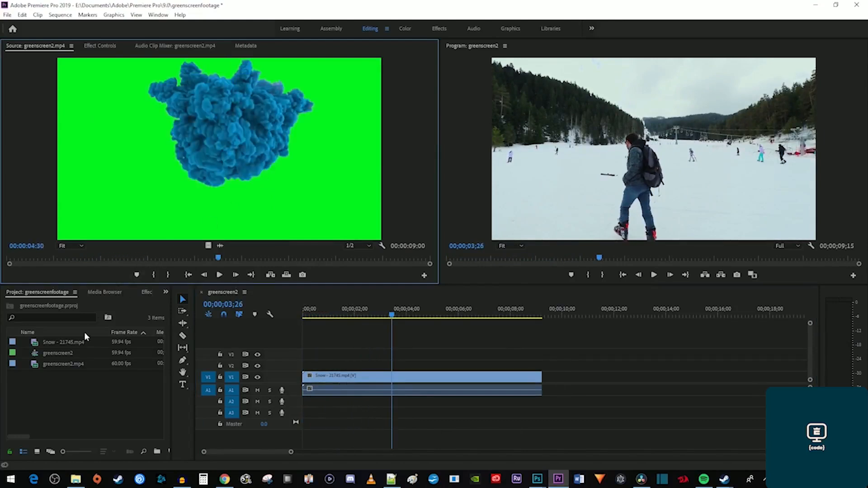
pyautogui.moveTo(61, 362); pyautogui.dragTo(305, 364)
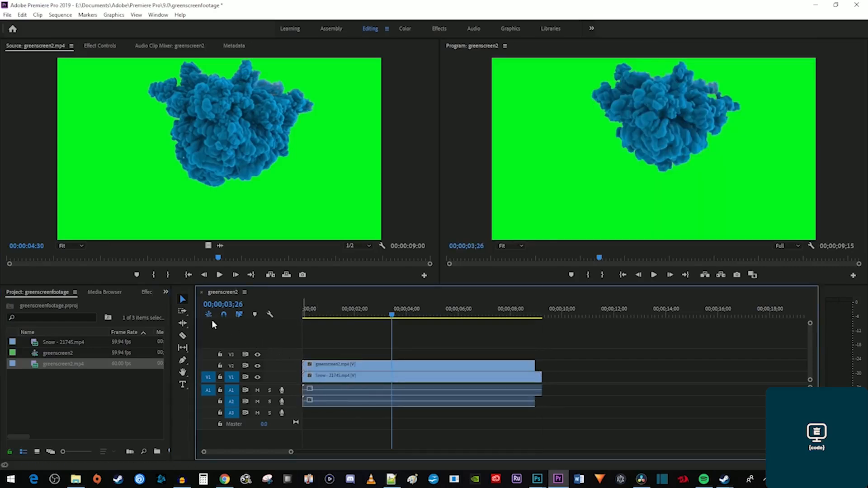
# Search 'ultr' and apply Ultra Key to the greenscreen2 clip on V2.
pyautogui.click(146, 292)
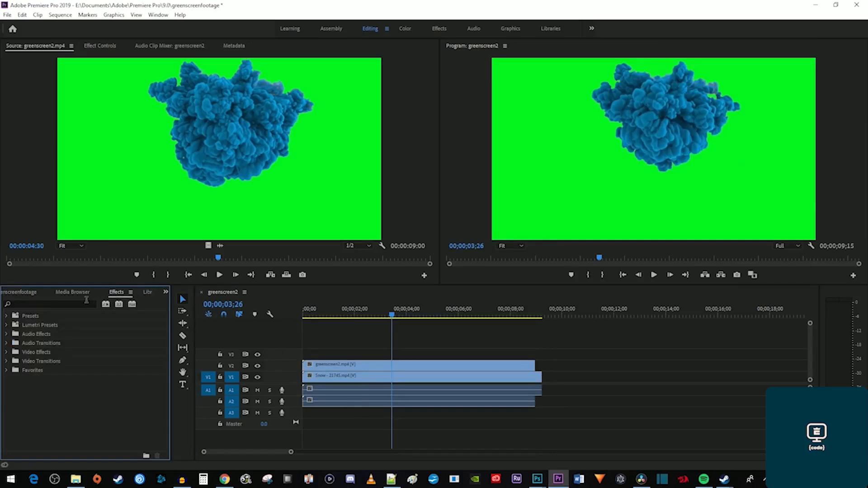
pyautogui.click(78, 304)
pyautogui.write('ultra')
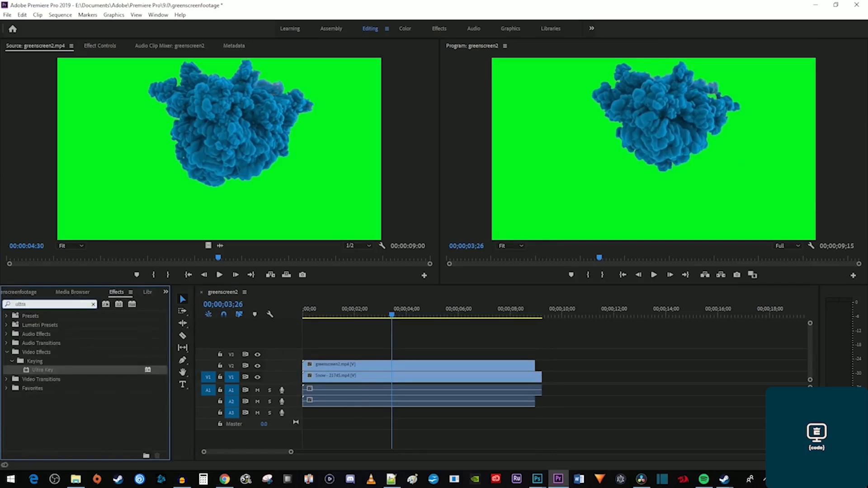
pyautogui.click(36, 371)
pyautogui.moveTo(37, 371); pyautogui.dragTo(323, 369)
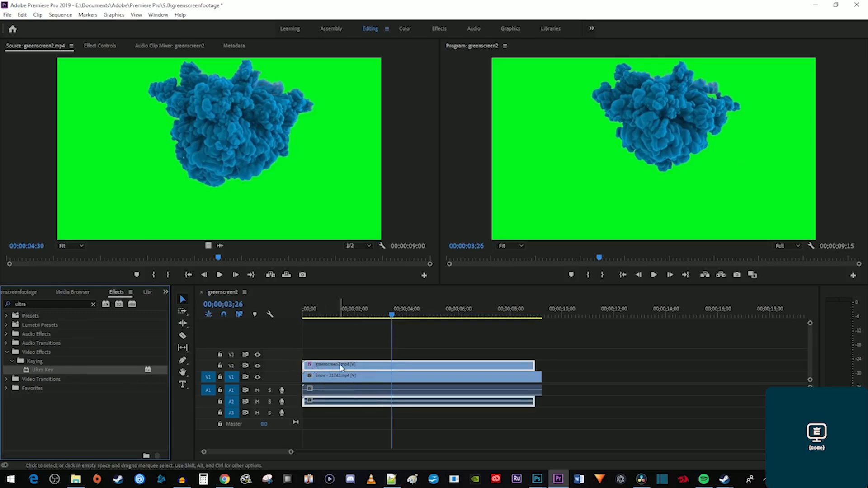
# Sample the green background with Ultra Key's Key Color eyedropper and play the keyed composite.
pyautogui.click(97, 47)
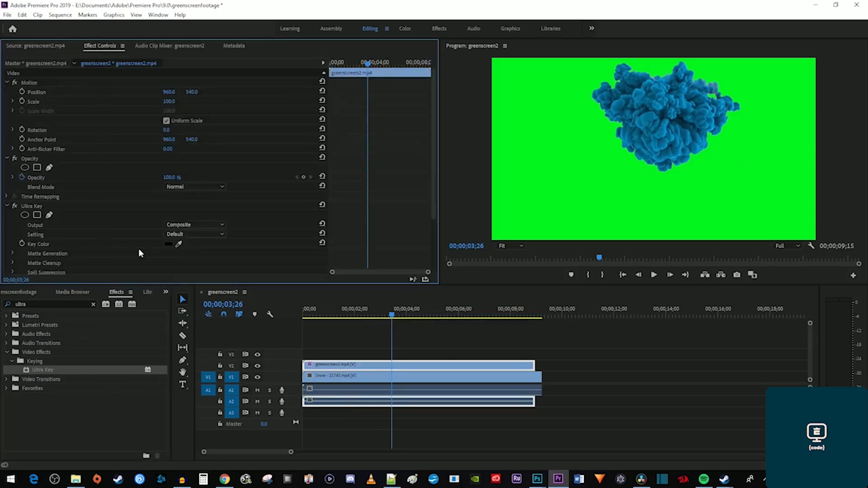
pyautogui.moveTo(180, 243); pyautogui.dragTo(573, 201)
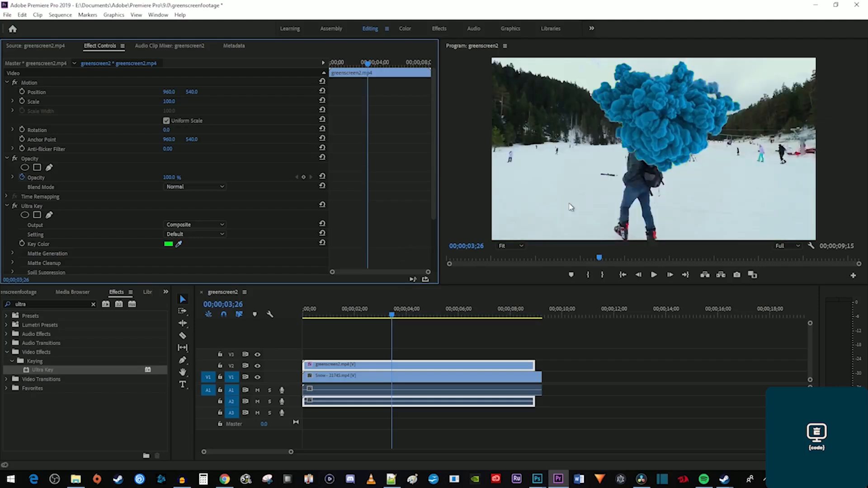
pyautogui.press('Home')
pyautogui.press('space')
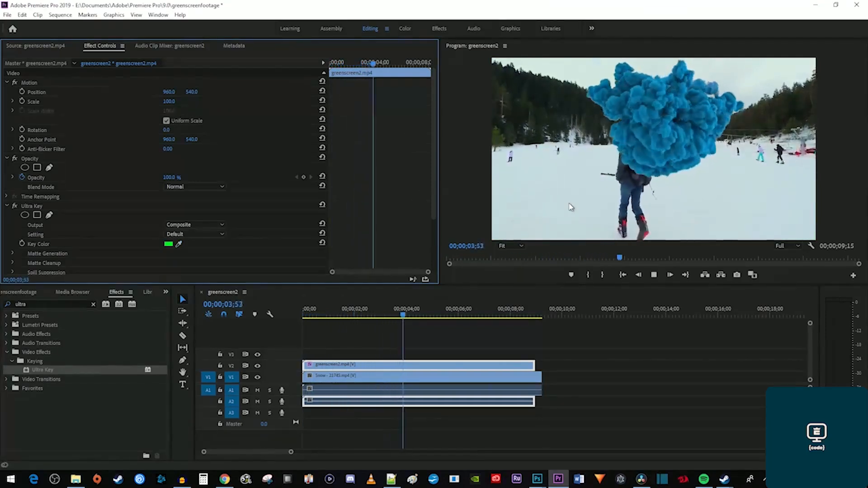
pyautogui.press('space')
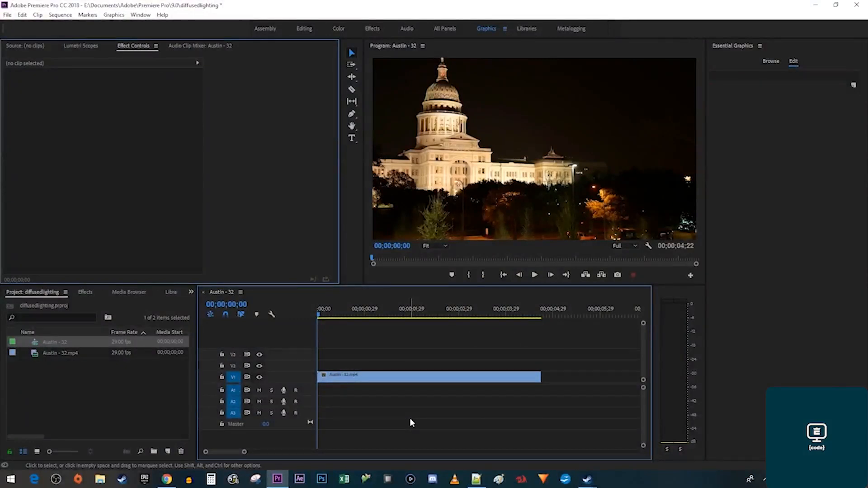
# Duplicate the Austin - 32 clip onto V2 and apply Luma Key to the top copy.
pyautogui.click(406, 378)
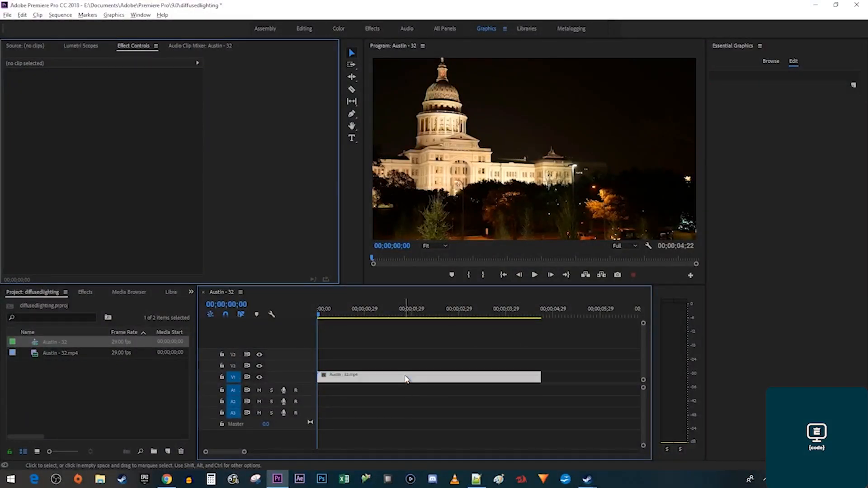
pyautogui.moveTo(406, 378); pyautogui.dragTo(402, 368)
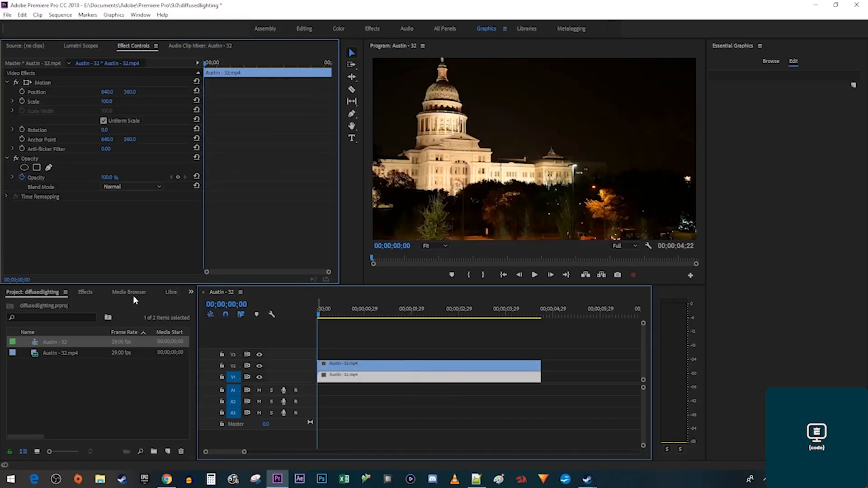
pyautogui.click(84, 292)
pyautogui.click(55, 303)
pyautogui.write('luma k')
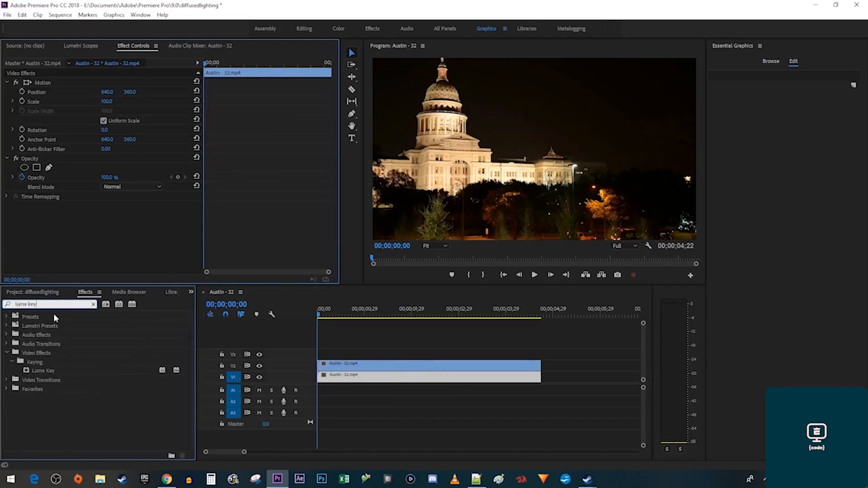
pyautogui.write('ey')
pyautogui.moveTo(44, 369); pyautogui.dragTo(352, 372)
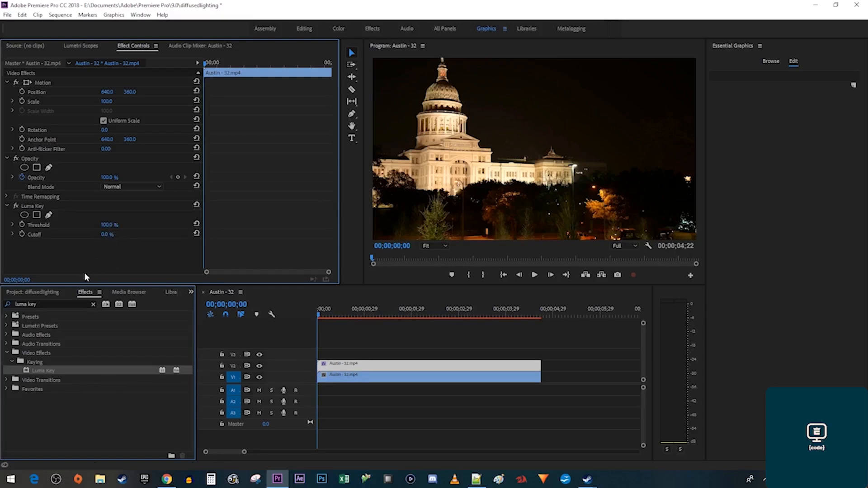
# Apply Camera Blur to the V1 copy, increase Percent Blur, and play the glow.
pyautogui.tripleClick(60, 302)
pyautogui.write('arri')
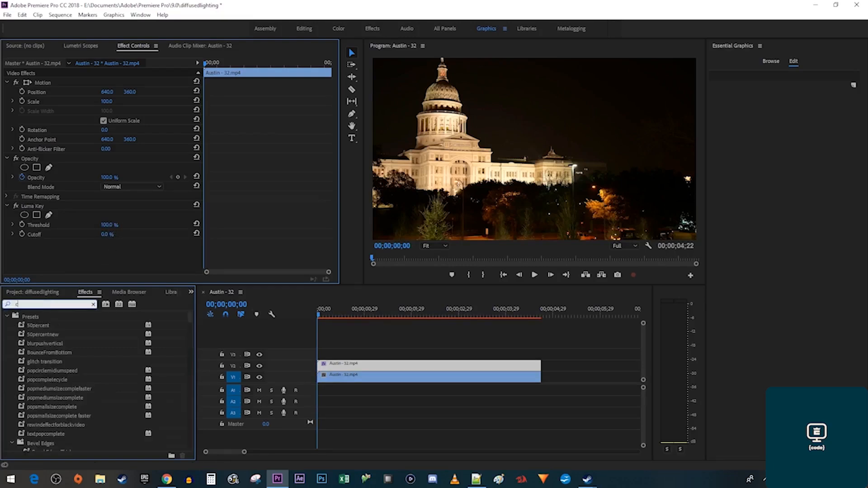
pyautogui.write(' blur')
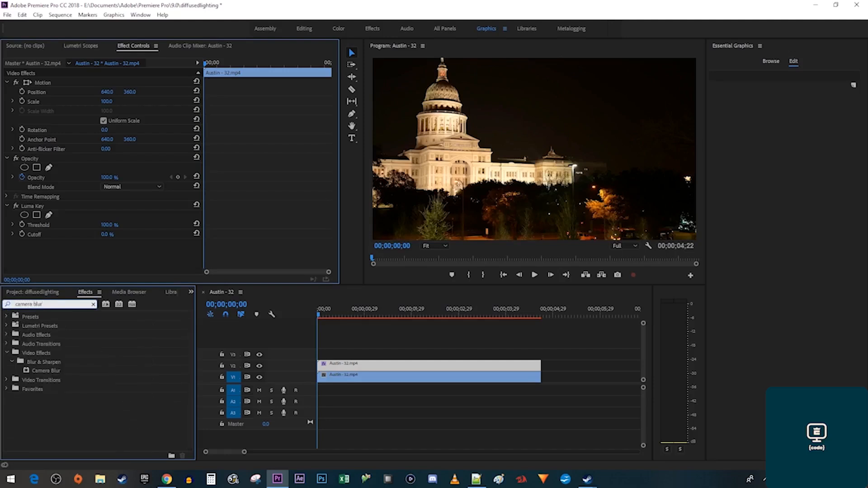
pyautogui.moveTo(38, 374); pyautogui.dragTo(338, 382)
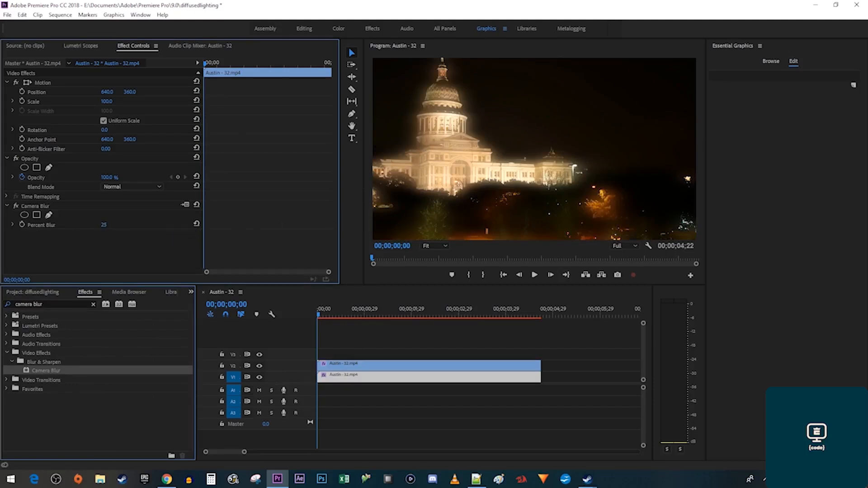
pyautogui.moveTo(104, 225); pyautogui.dragTo(113, 226)
pyautogui.press('space')
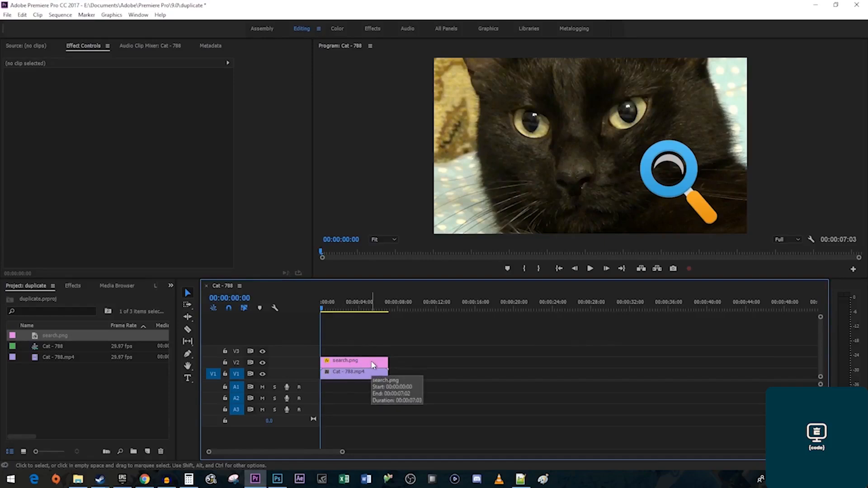
# Alt-drag two more Cat - 788 copies to about 10s and 20s, and shift the second magnifier left.
pyautogui.press('alt')
pyautogui.moveTo(373, 379); pyautogui.dragTo(560, 378)
pyautogui.moveTo(360, 365); pyautogui.dragTo(362, 354)
pyautogui.moveTo(655, 187); pyautogui.dragTo(487, 187)
pyautogui.moveTo(644, 403); pyautogui.dragTo(644, 365)
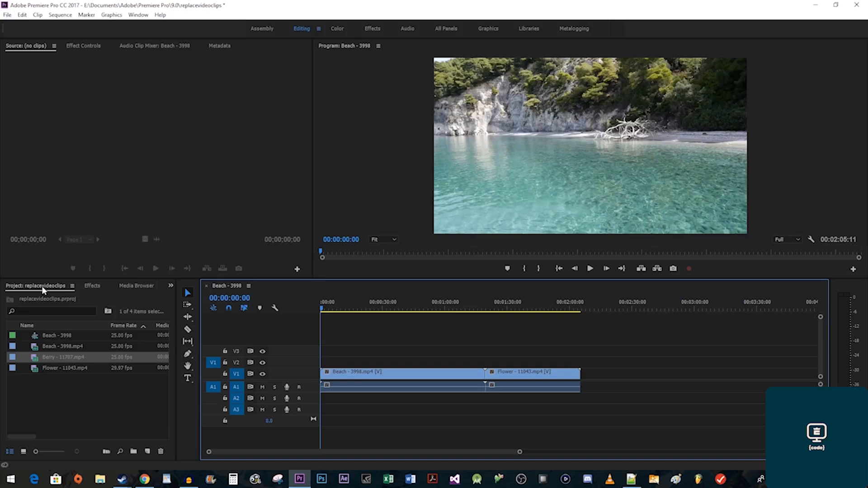
# Insert Berry - 11707.mp4 at the Beach/Flower edit point, undoing a misplaced first attempt.
pyautogui.moveTo(46, 358); pyautogui.dragTo(319, 381)
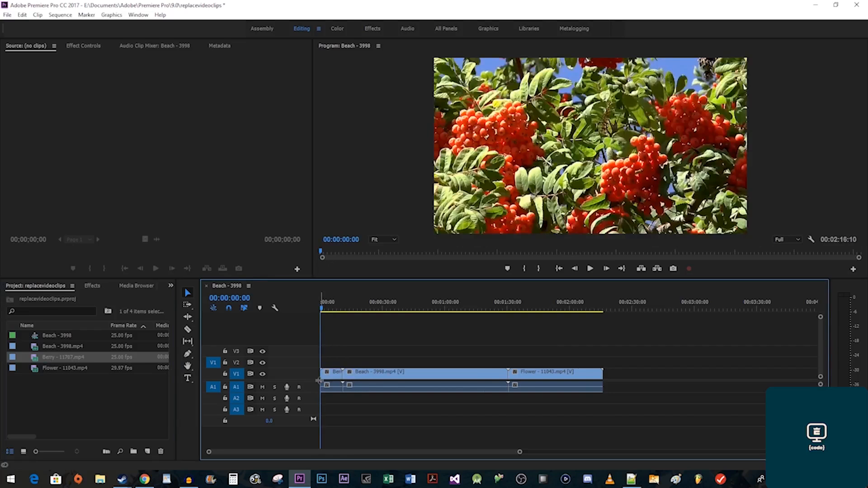
pyautogui.hotkey('ctrl', 'z')
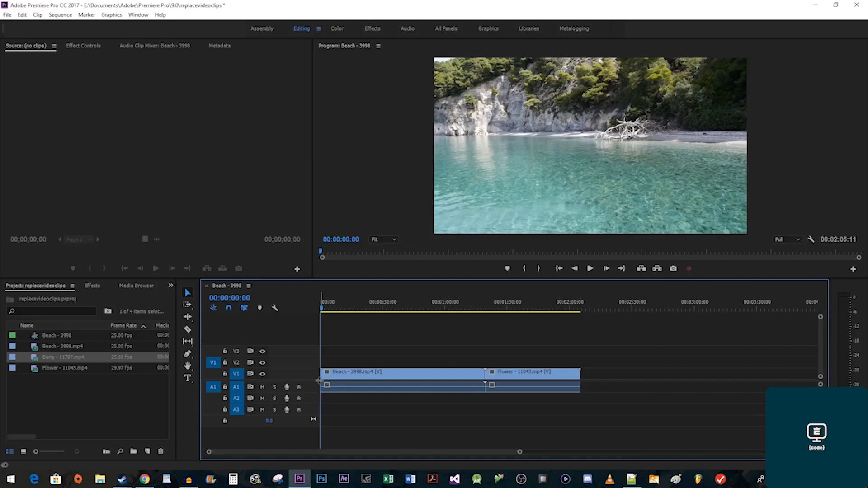
pyautogui.moveTo(58, 357); pyautogui.dragTo(489, 372)
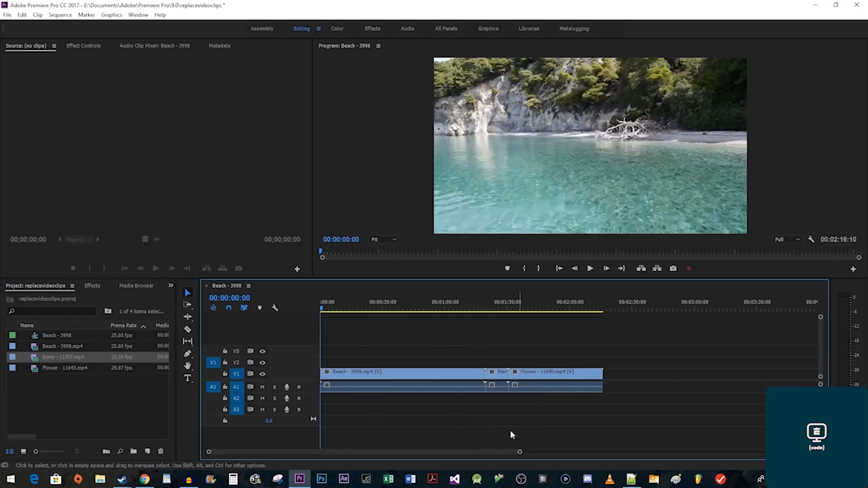
pyautogui.click(487, 302)
pyautogui.moveTo(486, 298); pyautogui.dragTo(514, 304)
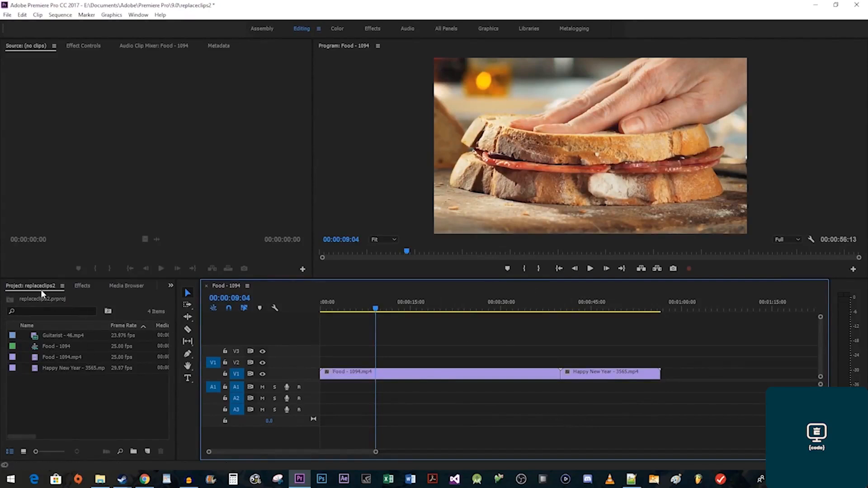
# Replace the Food clip with Guitarist - 46 and trim it to 34 seconds.
pyautogui.press('alt')
pyautogui.moveTo(56, 335); pyautogui.dragTo(409, 375)
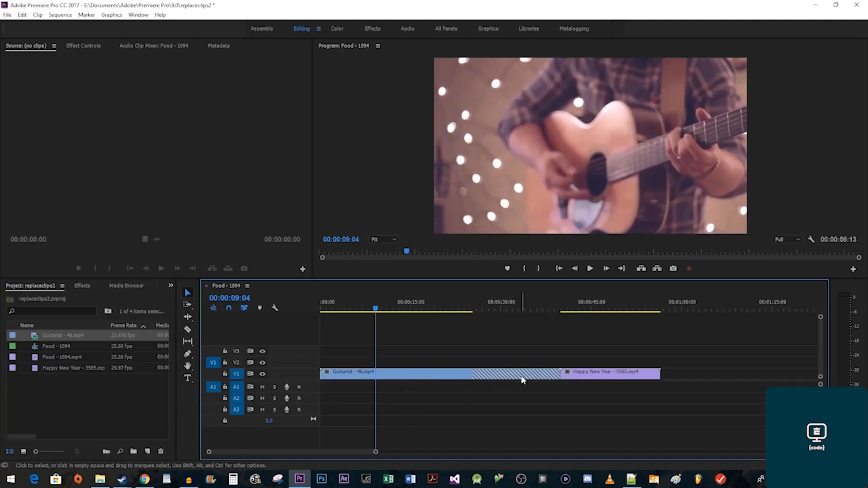
pyautogui.click(509, 302)
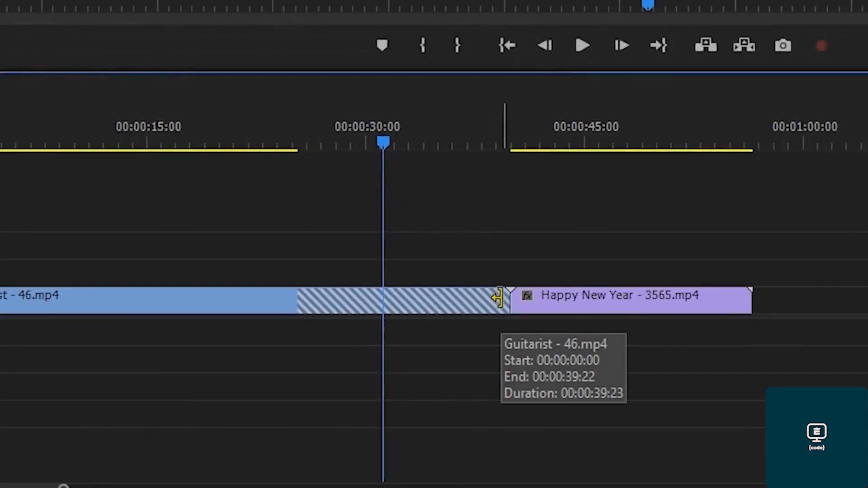
pyautogui.moveTo(498, 297); pyautogui.dragTo(286, 309)
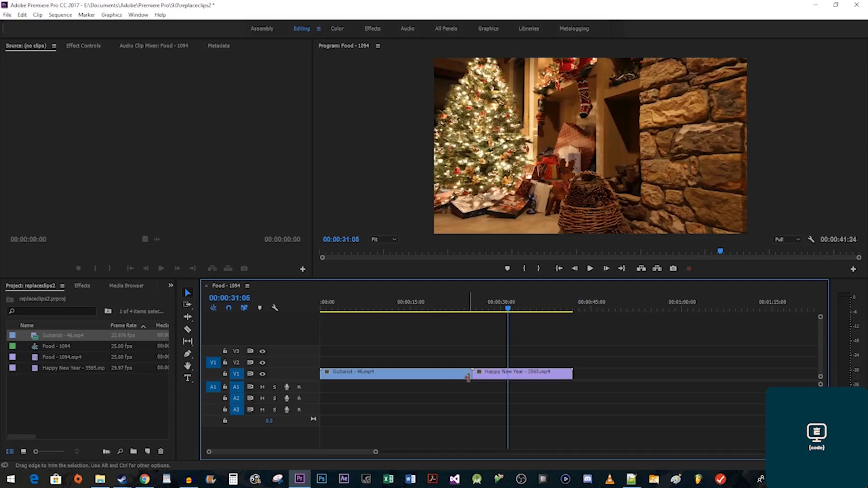
pyautogui.moveTo(456, 300); pyautogui.dragTo(479, 308)
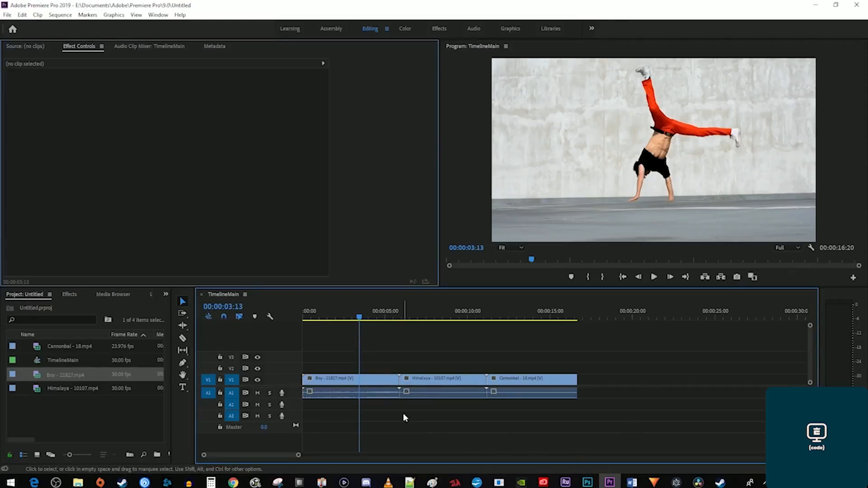
# Select the Boy and Himalaya clips on TimelineMain.
pyautogui.click(436, 312)
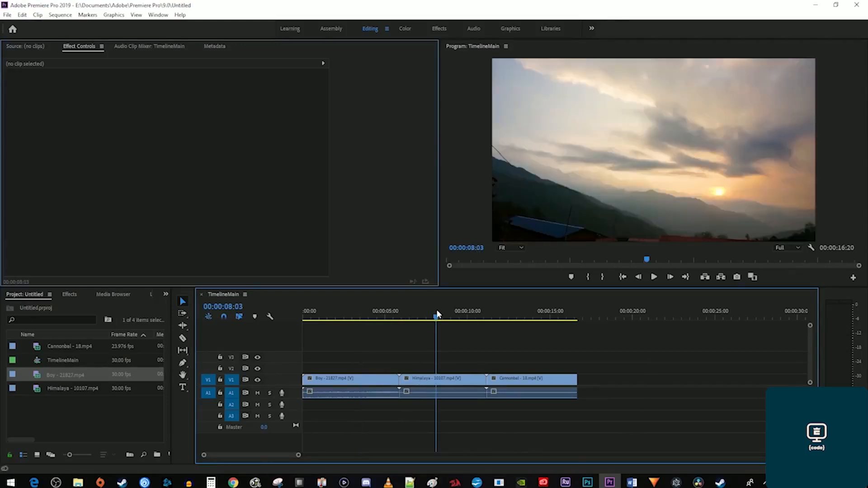
pyautogui.press('Home')
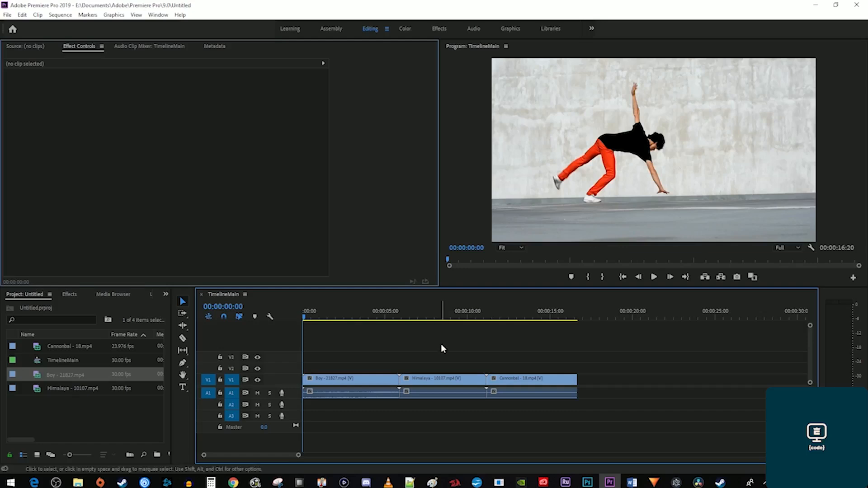
pyautogui.moveTo(442, 353); pyautogui.dragTo(343, 420)
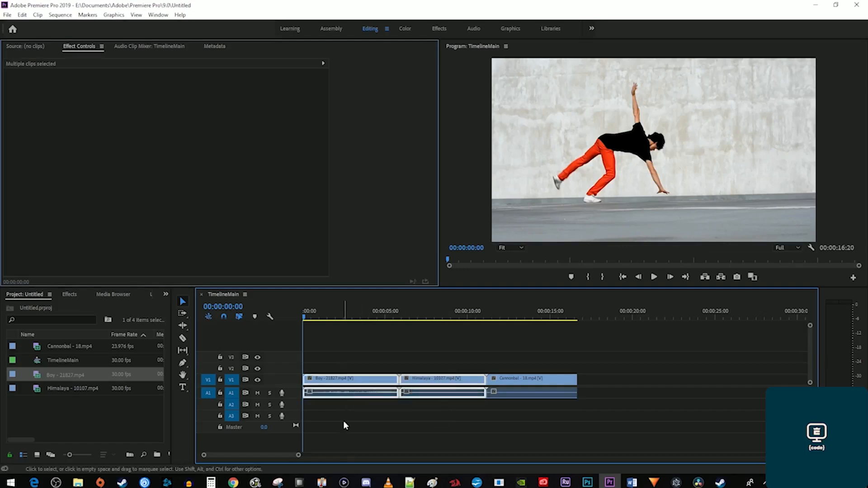
pyautogui.click(343, 421)
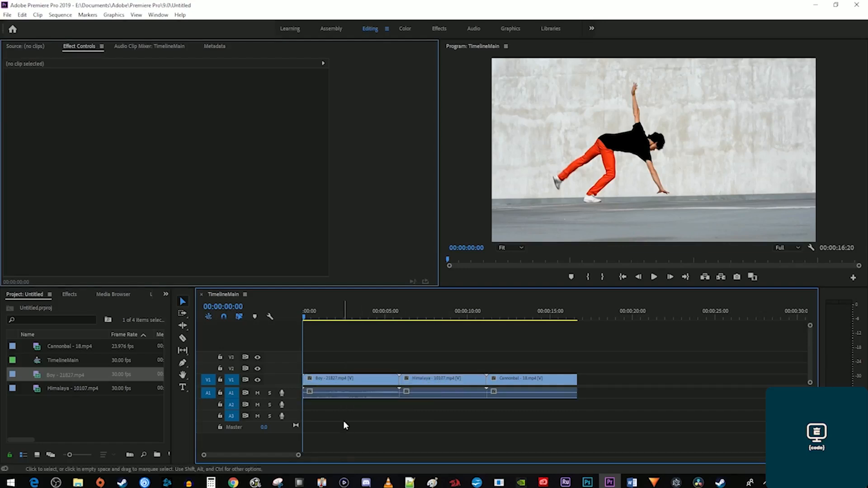
pyautogui.click(353, 388)
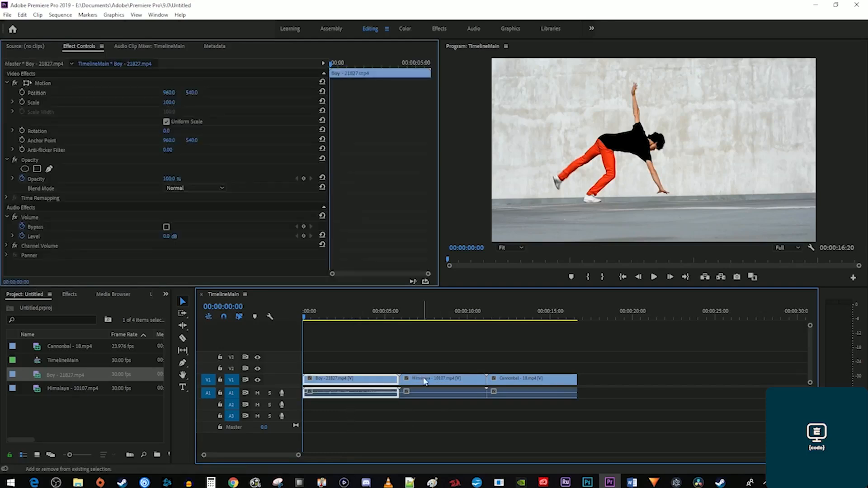
pyautogui.keyDown('shift'); pyautogui.click(428, 382); pyautogui.keyUp('shift')
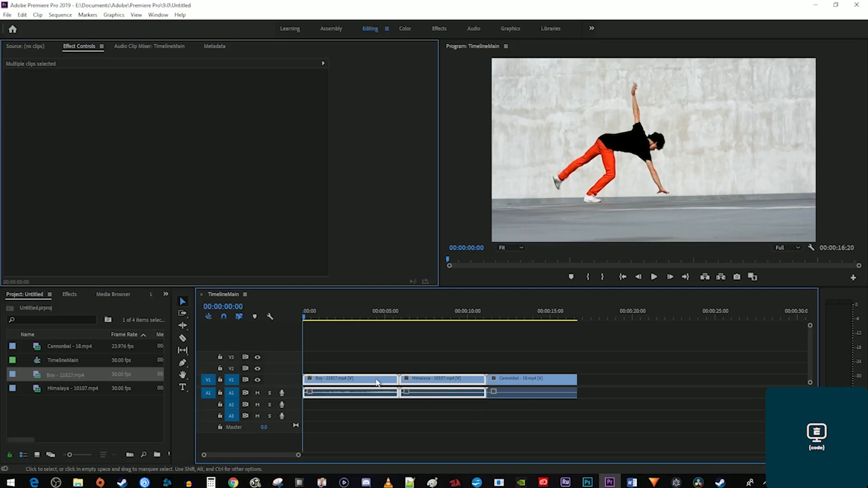
# Nest the two clips, keeping the default name Nested Sequence 07.
pyautogui.rightClick(377, 382)
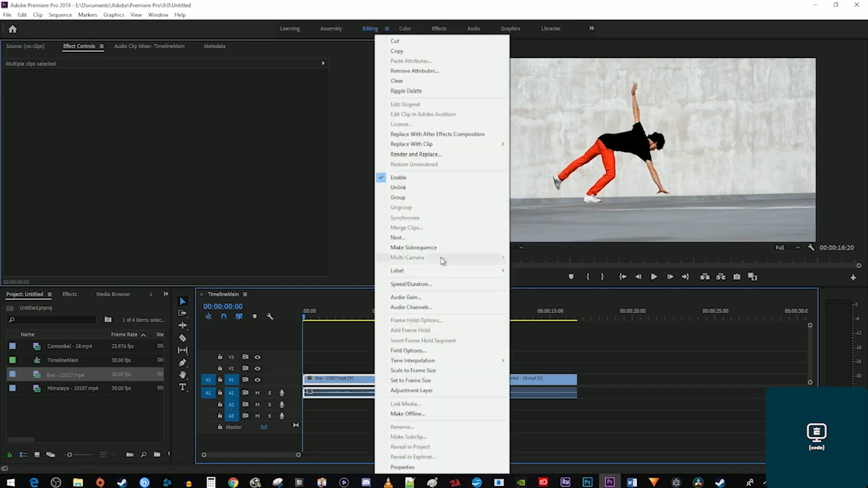
pyautogui.click(397, 237)
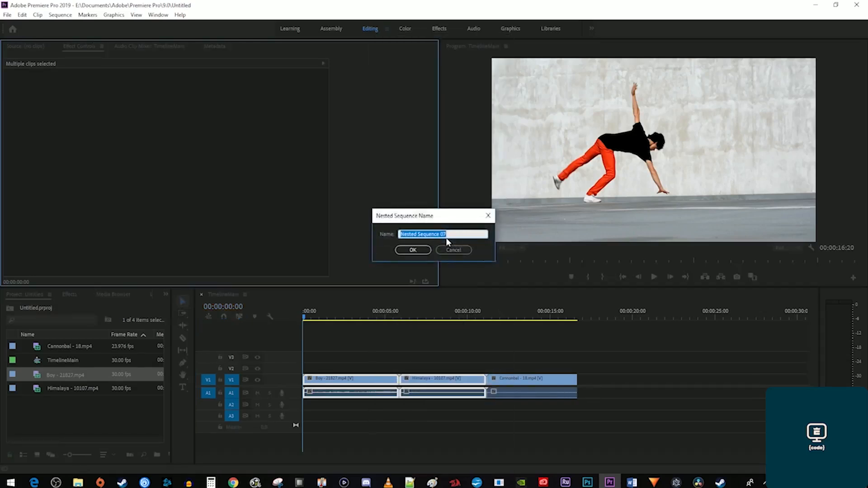
pyautogui.click(412, 250)
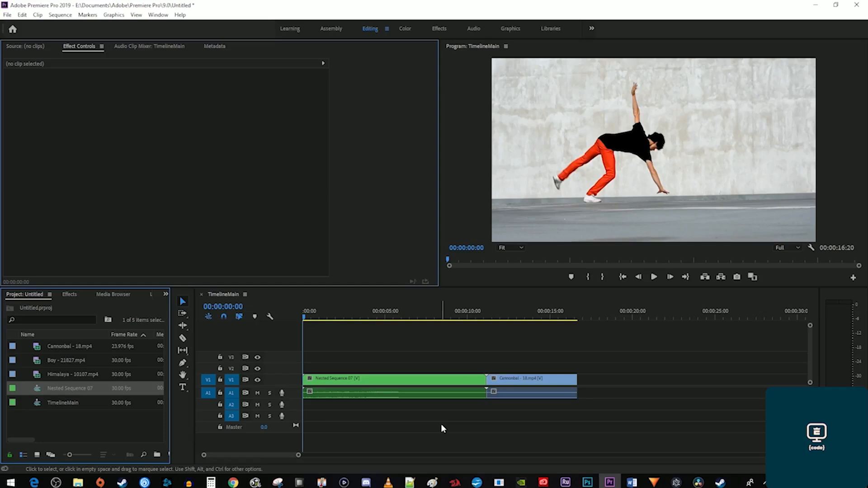
# Apply Camera Blur to the nested clip, lower Percent Blur to 9, then remove it.
pyautogui.click(70, 294)
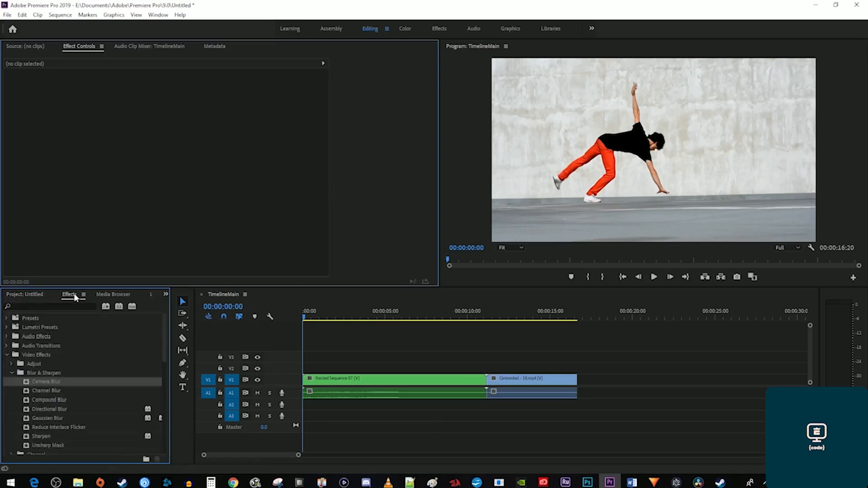
pyautogui.moveTo(45, 382); pyautogui.dragTo(399, 387)
pyautogui.click(444, 315)
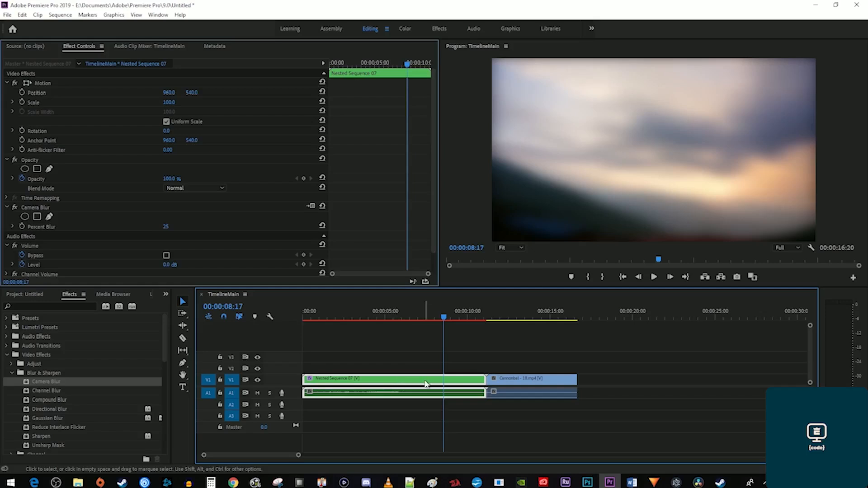
pyautogui.moveTo(169, 227); pyautogui.dragTo(163, 227)
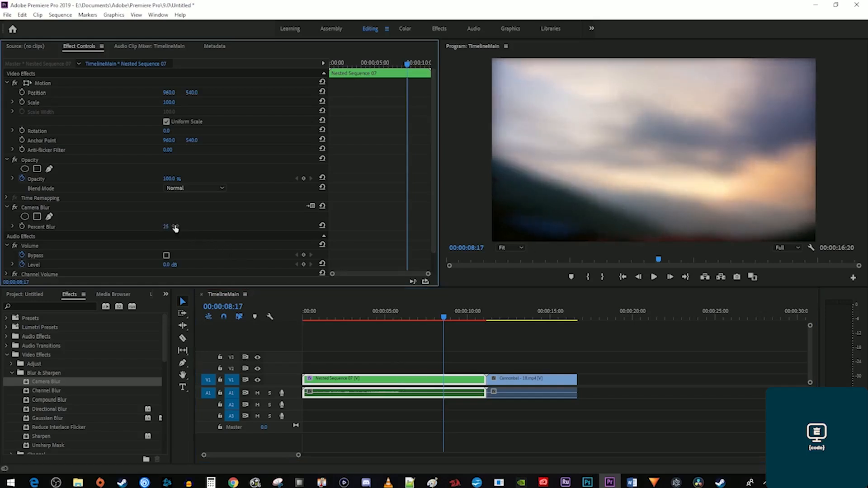
pyautogui.press('Delete')
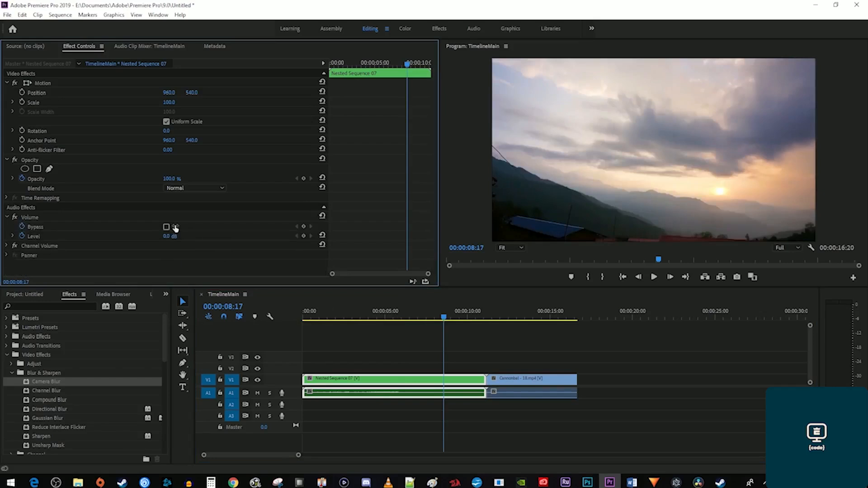
# Inside Nested Sequence 07, apply Camera Blur to Himalaya, check it, then undo it.
pyautogui.doubleClick(432, 387)
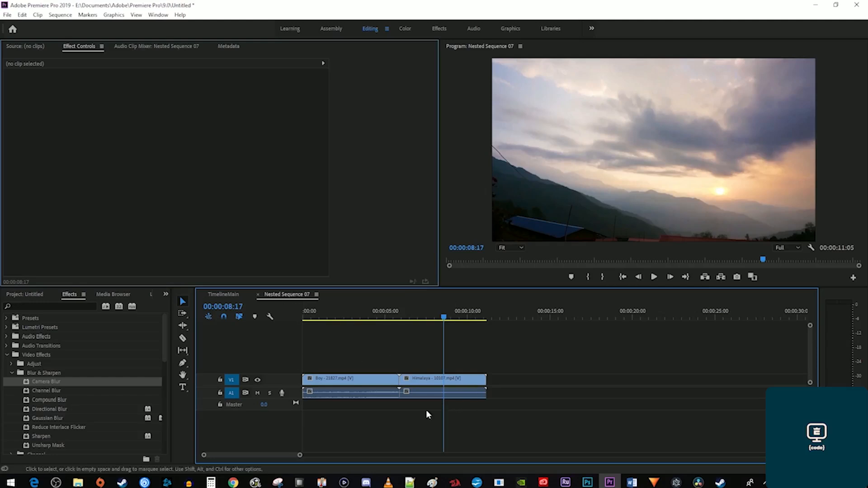
pyautogui.moveTo(45, 382); pyautogui.dragTo(416, 382)
pyautogui.click(375, 318)
pyautogui.click(439, 313)
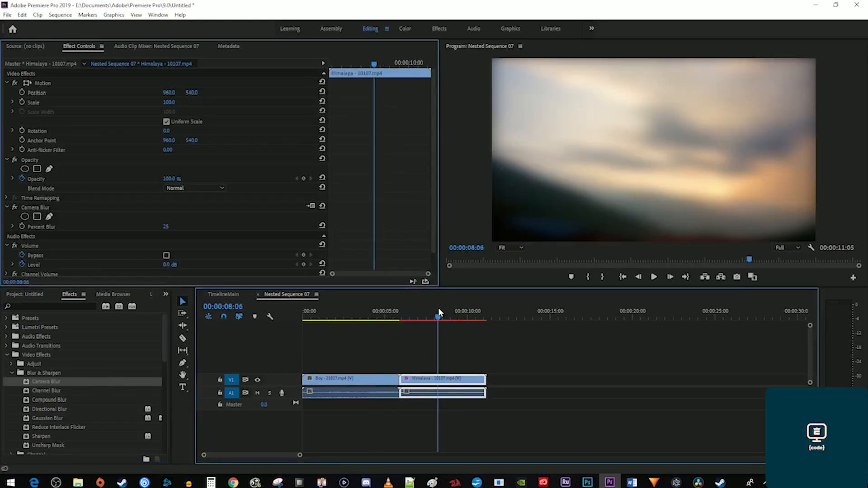
pyautogui.hotkey('ctrl', 'z')
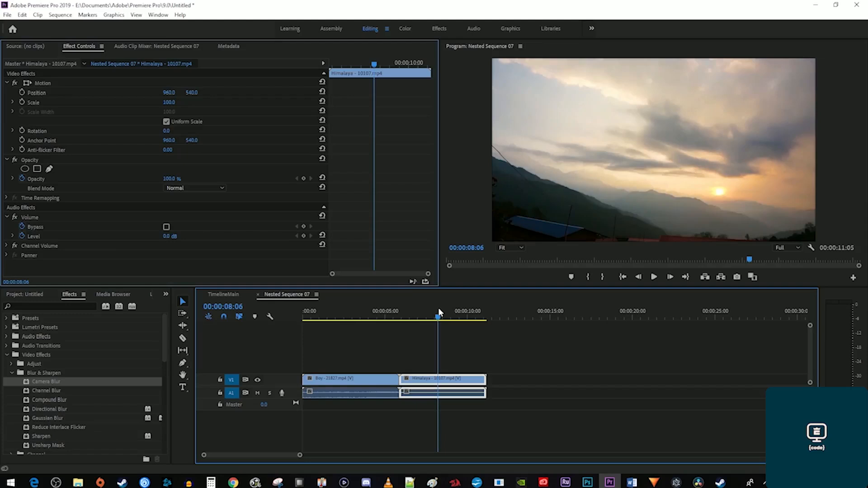
# Return to TimelineMain and undo the nest to restore the separate clips.
pyautogui.click(225, 294)
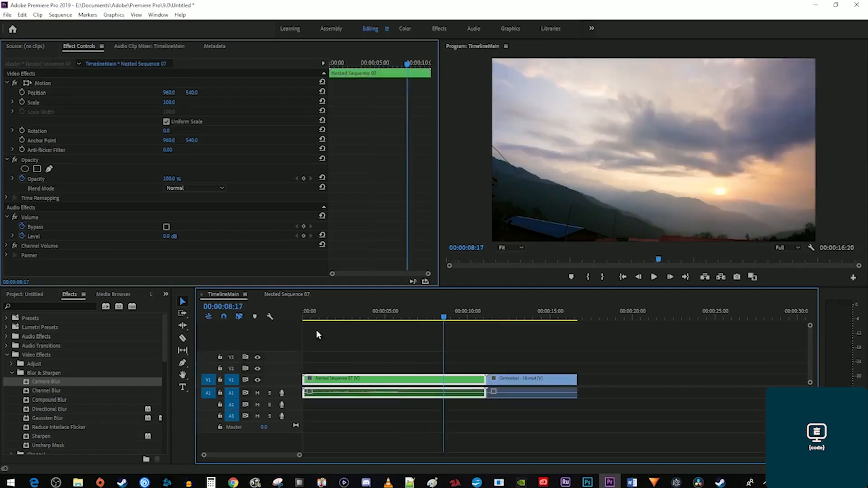
pyautogui.click(286, 295)
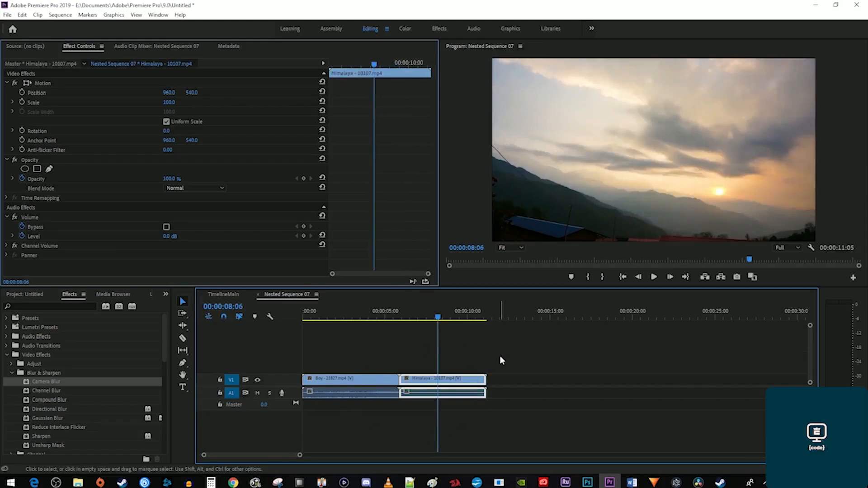
pyautogui.click(224, 295)
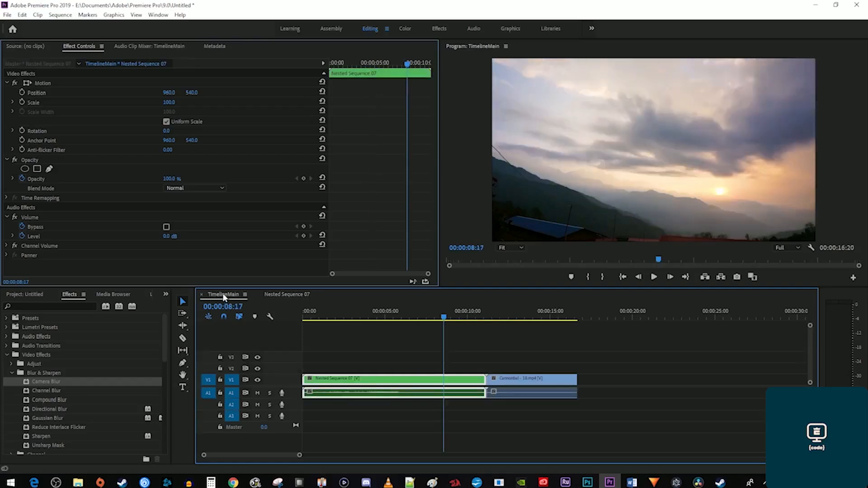
pyautogui.hotkey('ctrl', 'z')
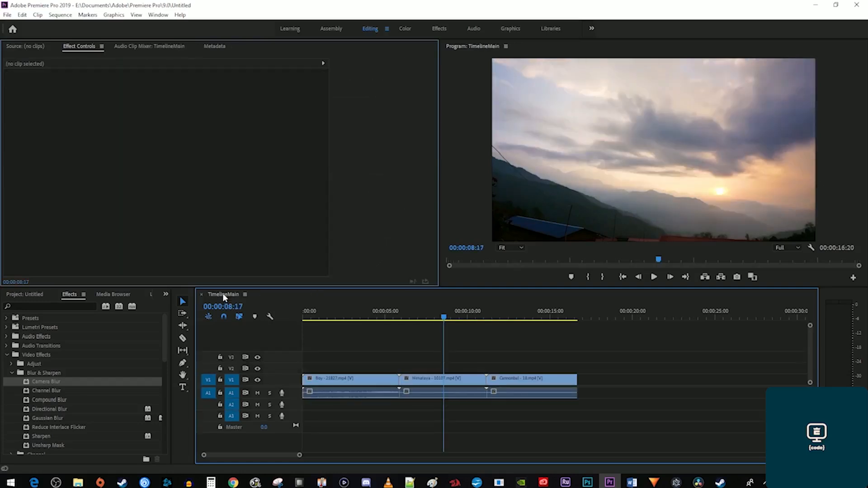
# Make a subsequence from the Boy and Himalaya clips.
pyautogui.moveTo(453, 438); pyautogui.dragTo(353, 358)
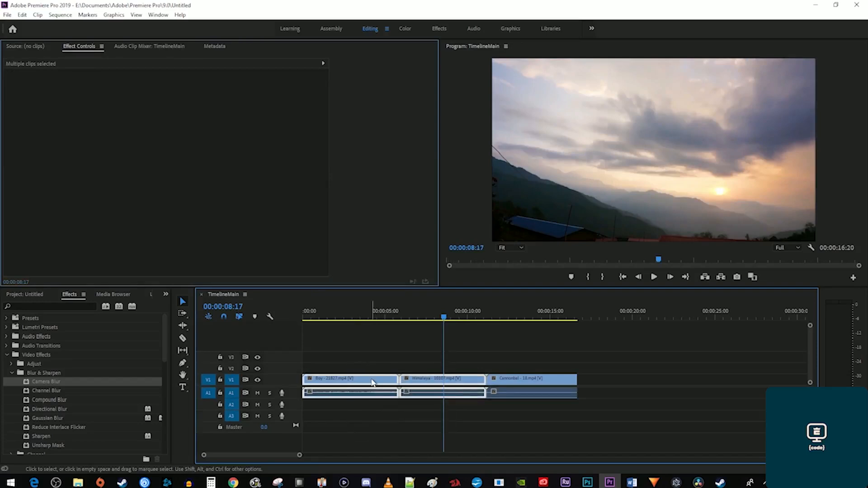
pyautogui.rightClick(372, 383)
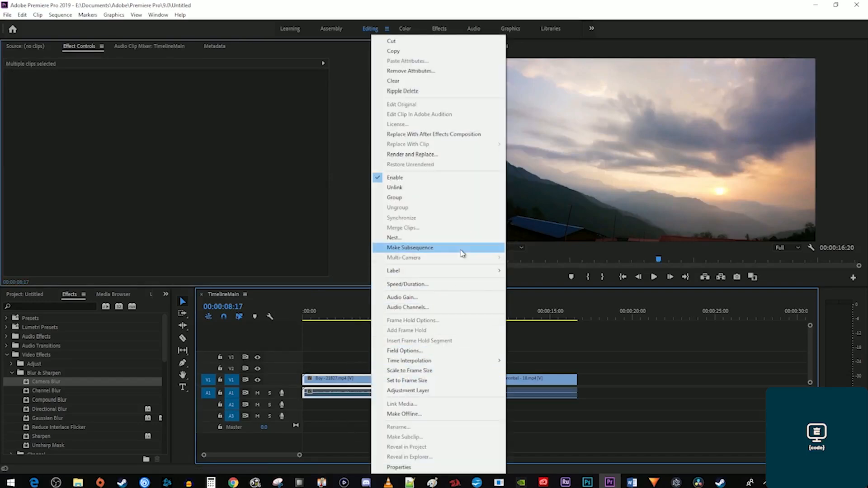
pyautogui.click(461, 253)
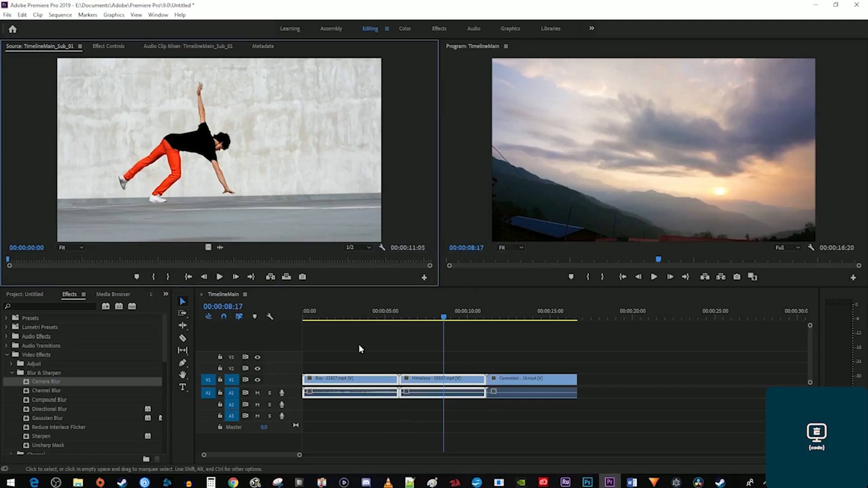
# Add TimelineMain_Sub_01 after Cannonbal, inspect its clips, then undo the addition.
pyautogui.click(24, 294)
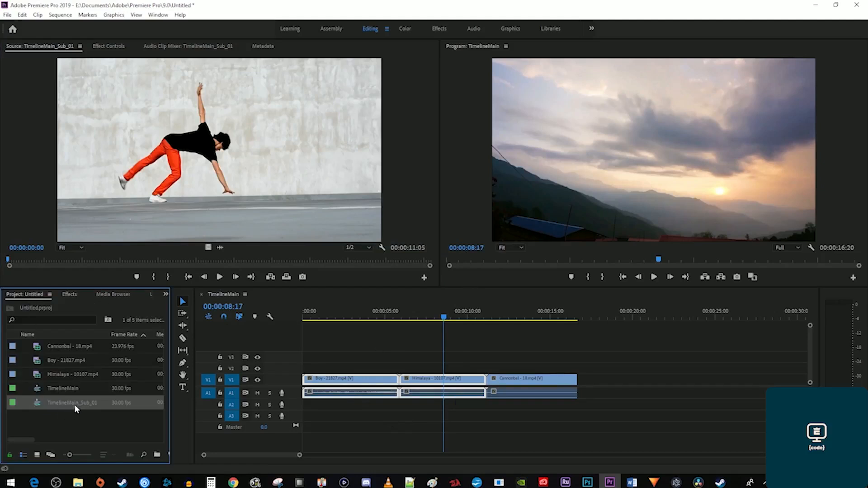
pyautogui.moveTo(75, 405)
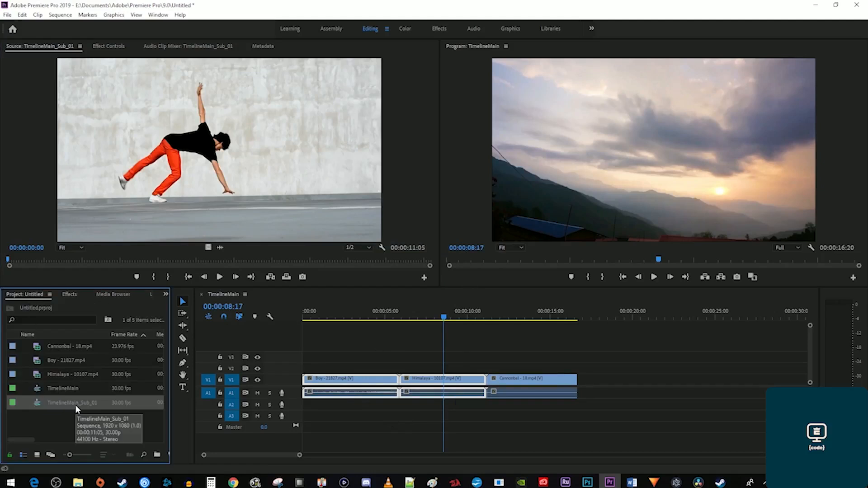
pyautogui.moveTo(75, 405); pyautogui.dragTo(615, 390)
pyautogui.click(628, 316)
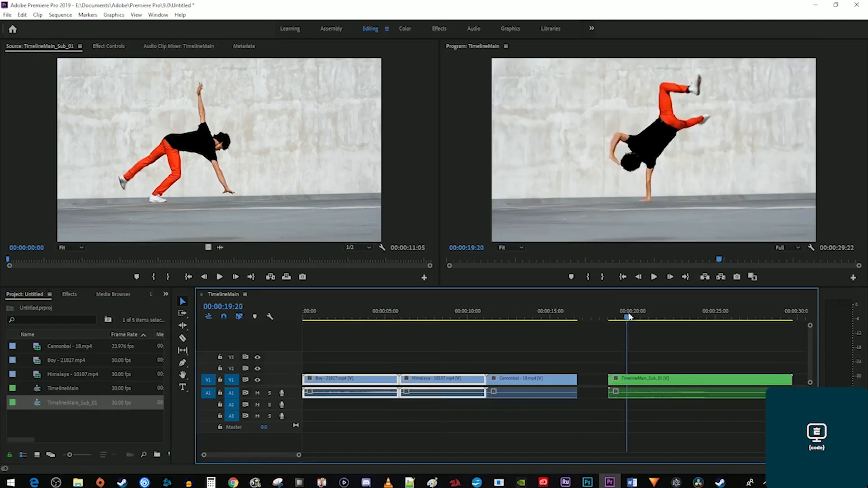
pyautogui.click(741, 314)
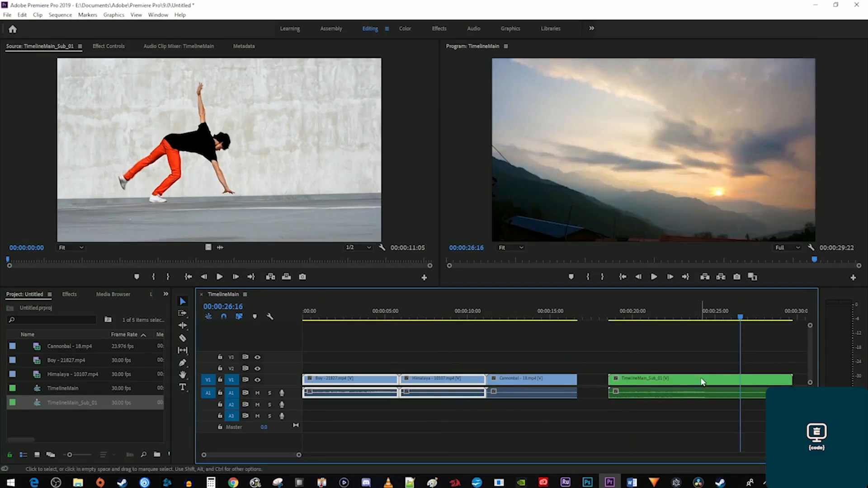
pyautogui.doubleClick(701, 380)
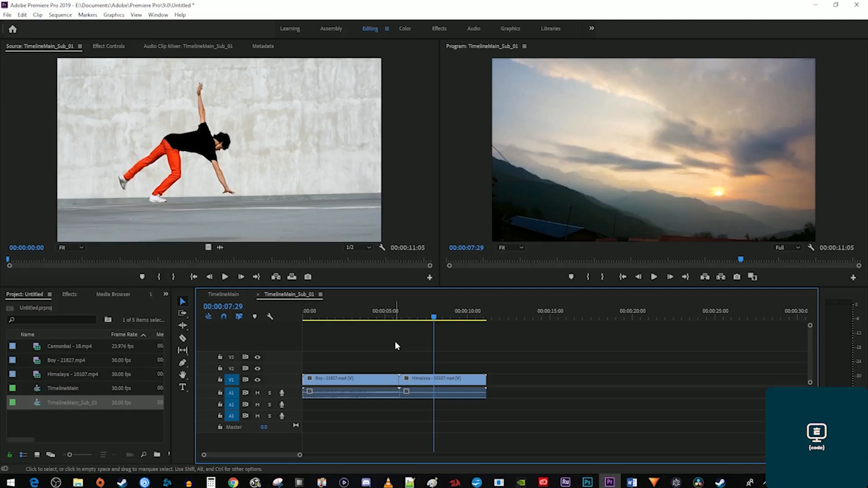
pyautogui.click(220, 299)
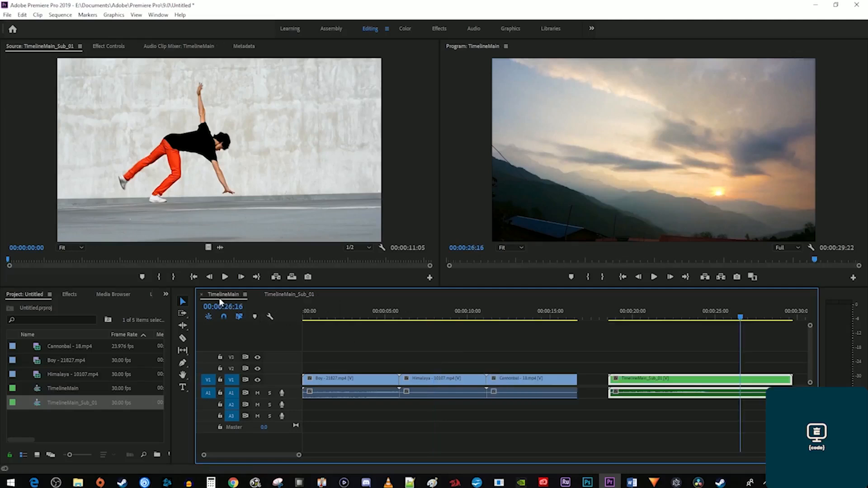
pyautogui.hotkey('ctrl', 'z')
pyautogui.hotkey('ctrl', 'z')
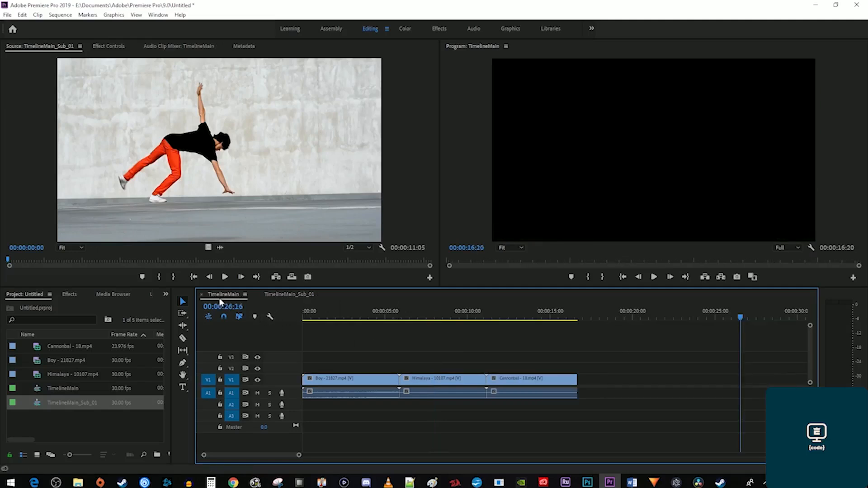
# Group the Boy and Himalaya clips and check they select and move as one.
pyautogui.click(335, 312)
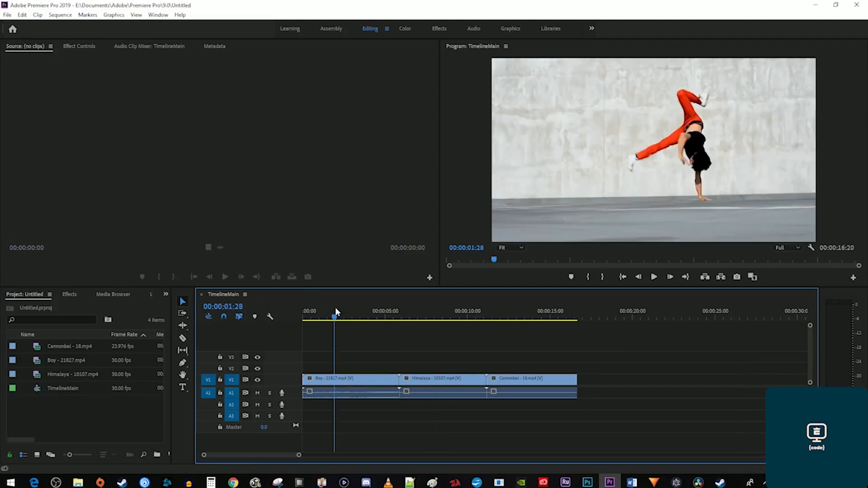
pyautogui.moveTo(366, 341); pyautogui.dragTo(422, 416)
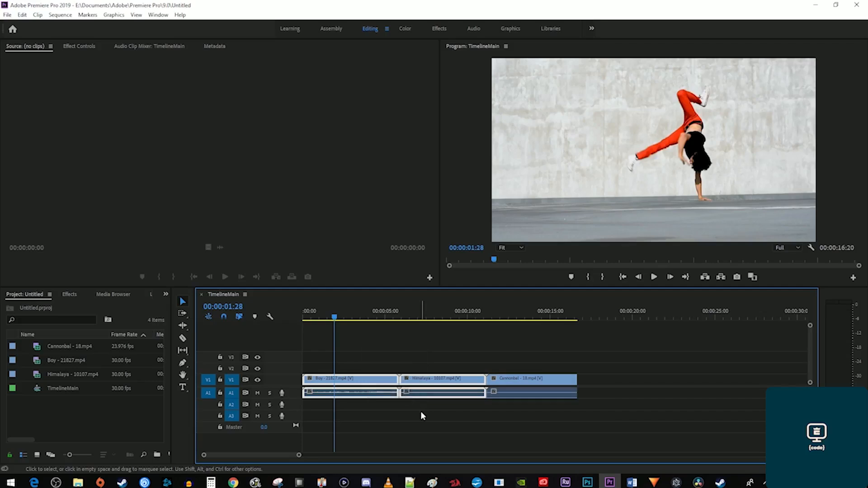
pyautogui.rightClick(430, 383)
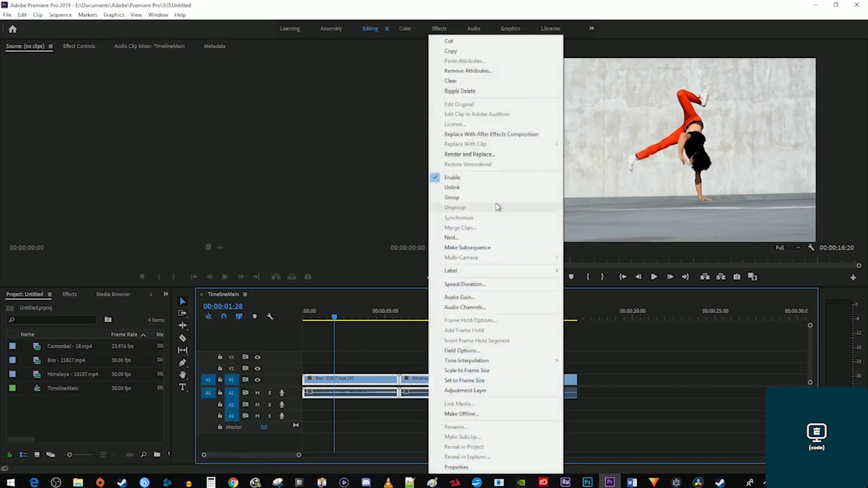
pyautogui.click(496, 198)
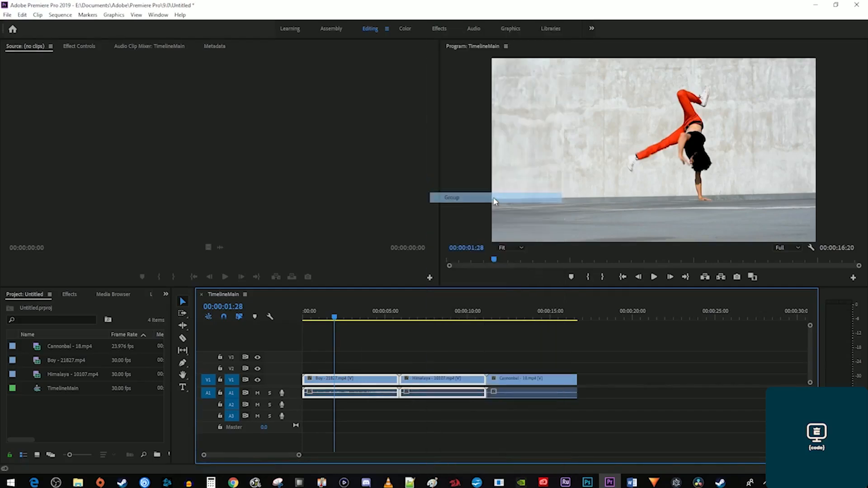
pyautogui.click(483, 336)
pyautogui.click(366, 382)
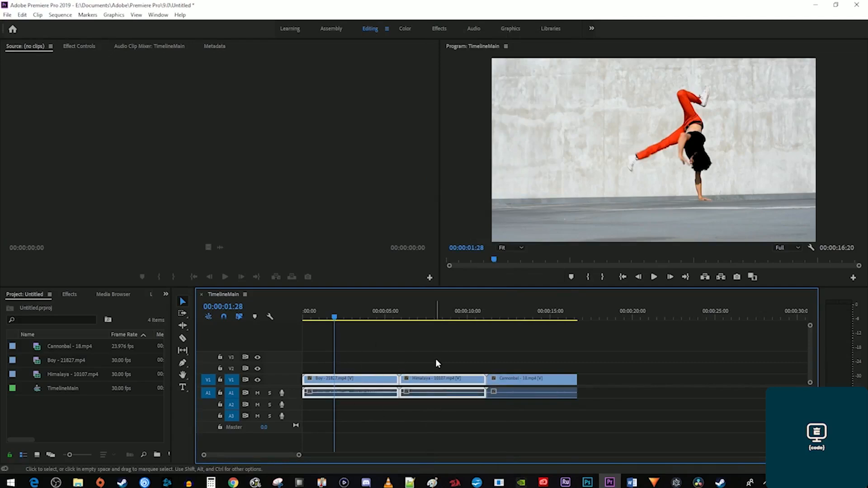
pyautogui.moveTo(593, 380); pyautogui.dragTo(357, 379)
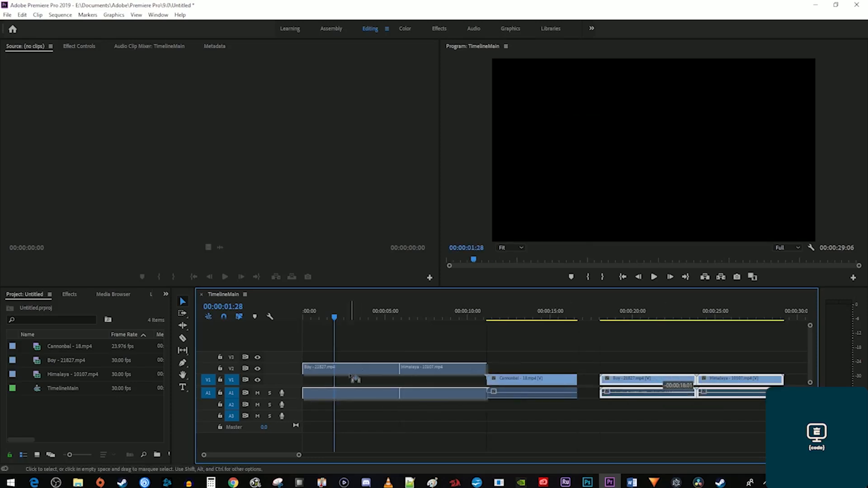
# Apply Camera Blur from Blur & Sharpen to the grouped clips.
pyautogui.click(70, 294)
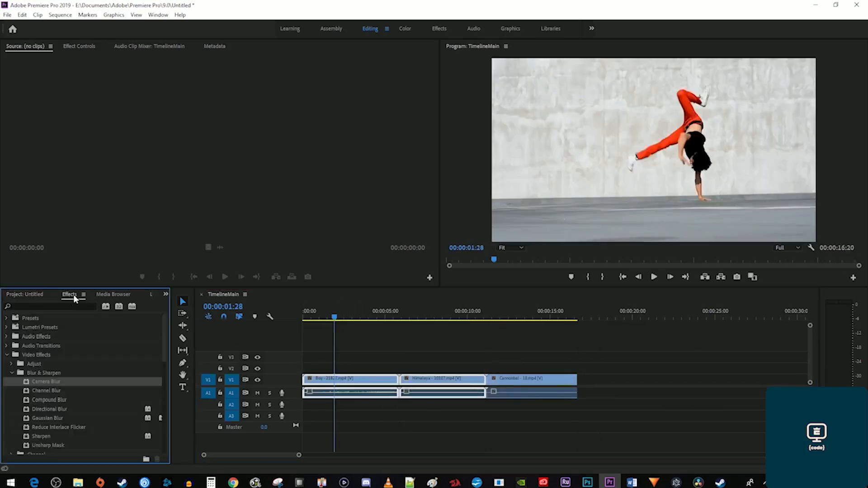
pyautogui.moveTo(46, 382); pyautogui.dragTo(333, 385)
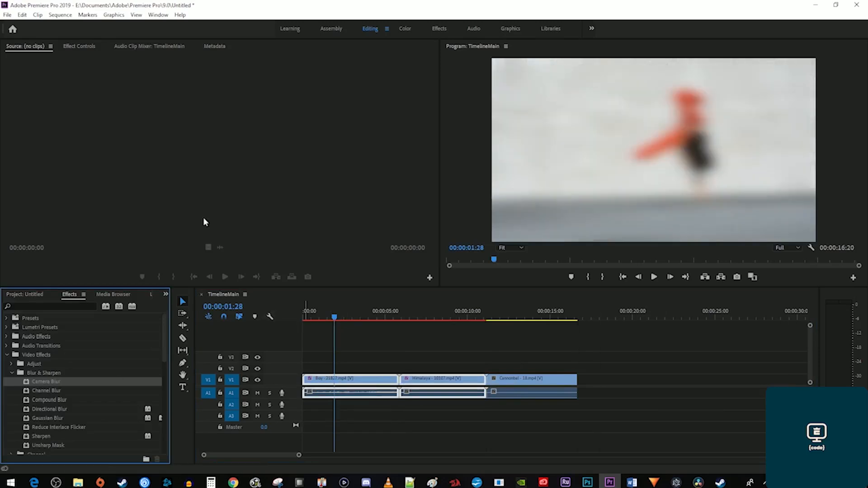
pyautogui.click(79, 47)
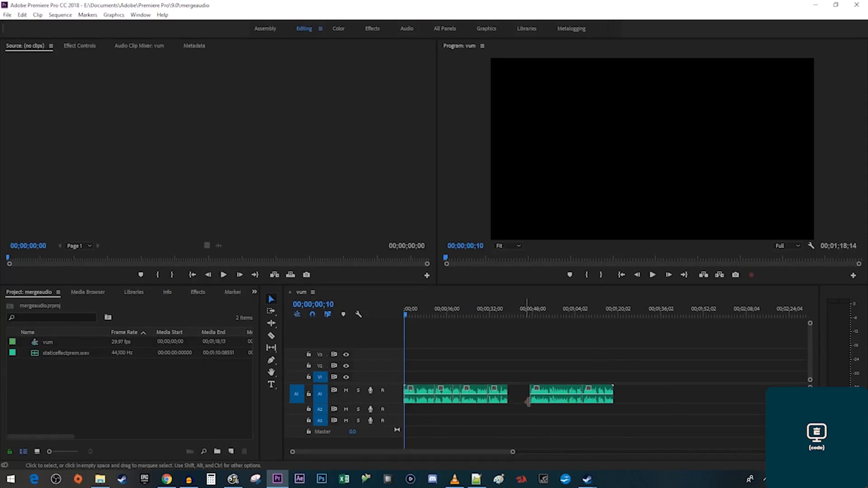
# Nest the two A1 audio clips into Nested Sequence 02.
pyautogui.moveTo(649, 427); pyautogui.dragTo(418, 373)
pyautogui.rightClick(470, 399)
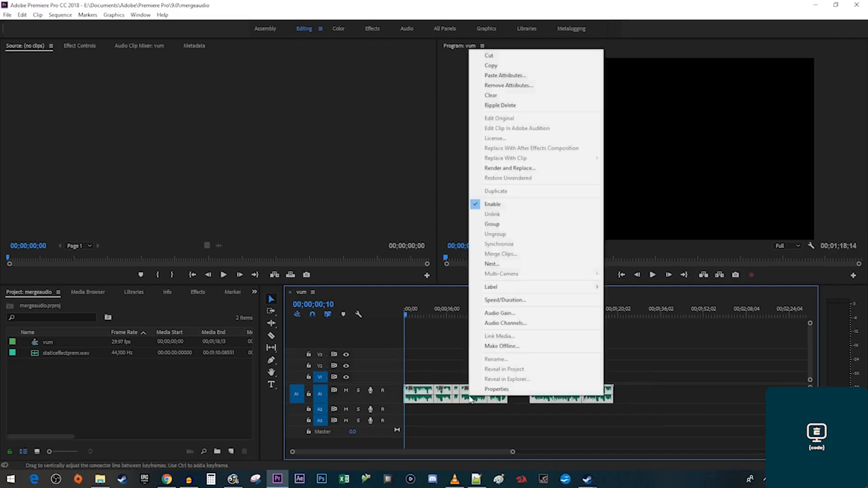
pyautogui.click(538, 267)
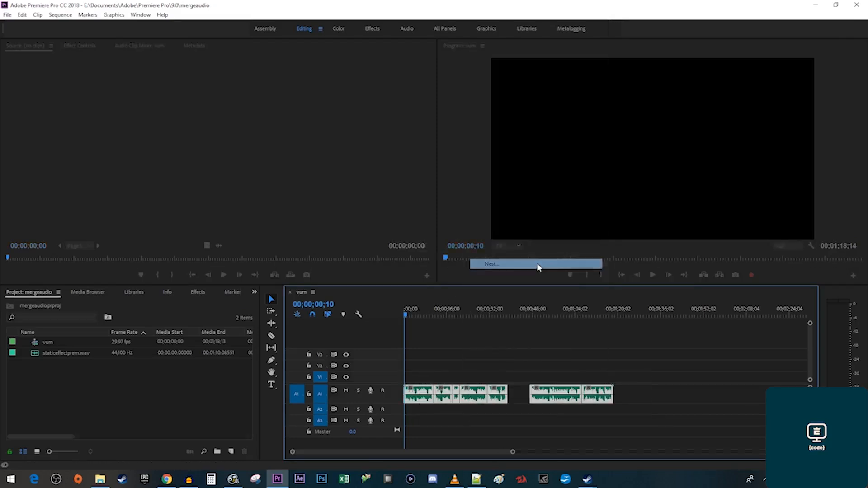
pyautogui.click(425, 250)
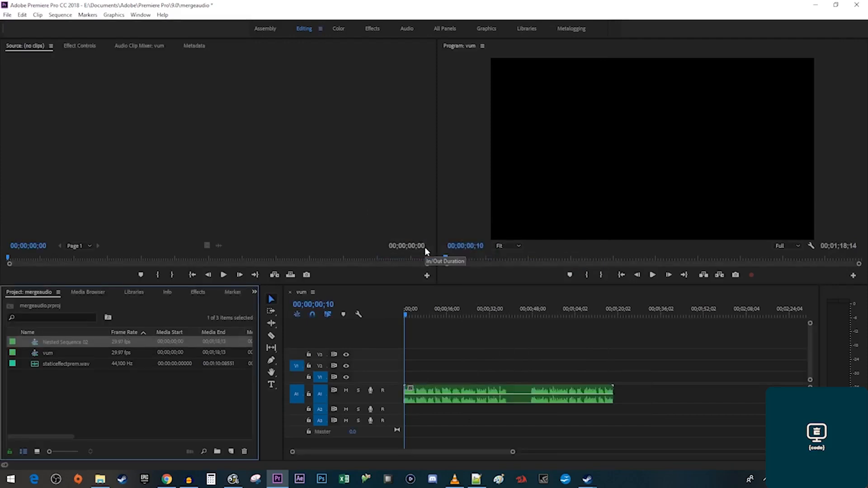
# Render and Replace the nested audio clip into one continuous clip.
pyautogui.rightClick(495, 394)
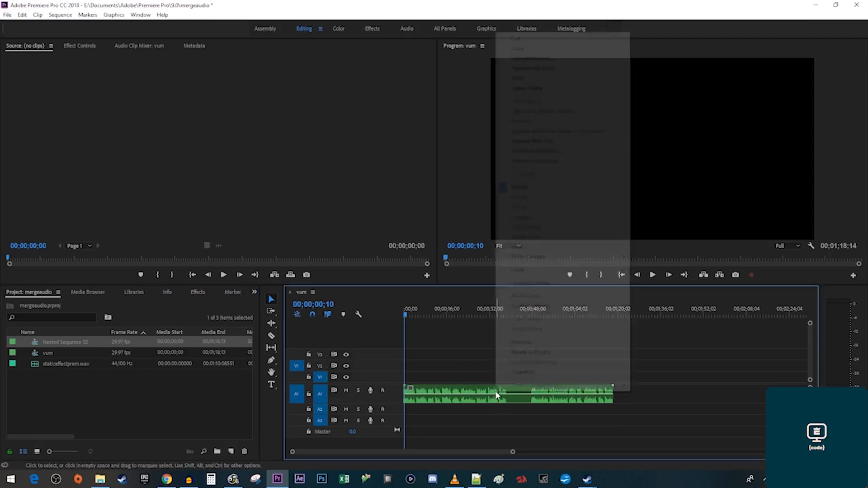
pyautogui.click(593, 153)
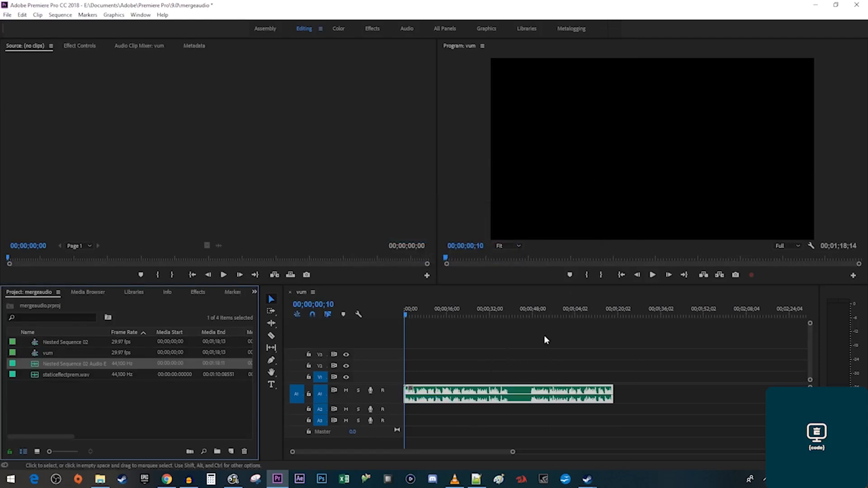
pyautogui.click(570, 370)
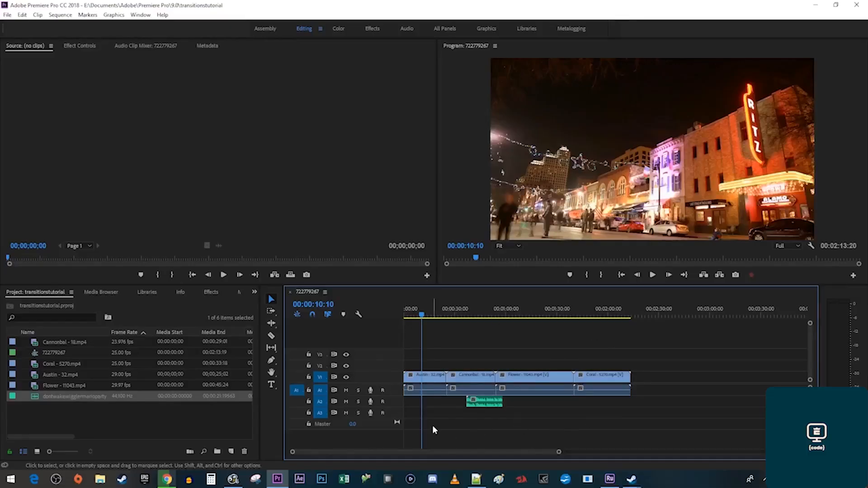
# With Track Select Forward, move all clips from Cannonball onward later.
pyautogui.click(270, 313)
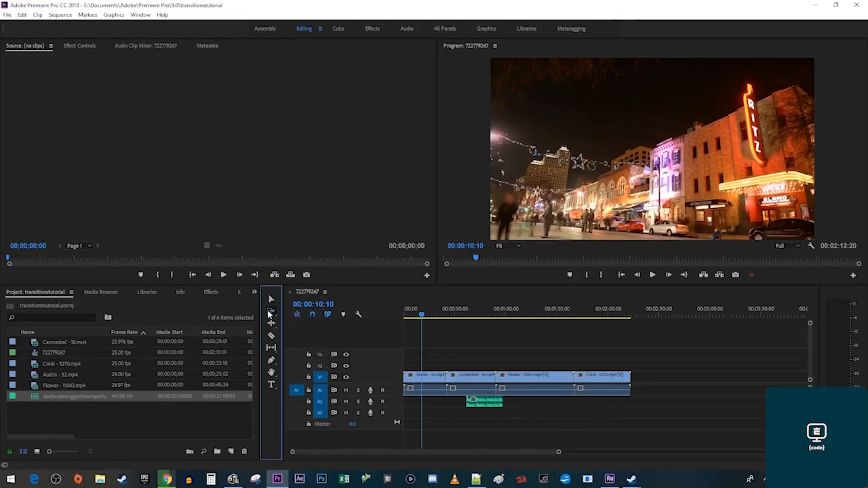
pyautogui.click(459, 374)
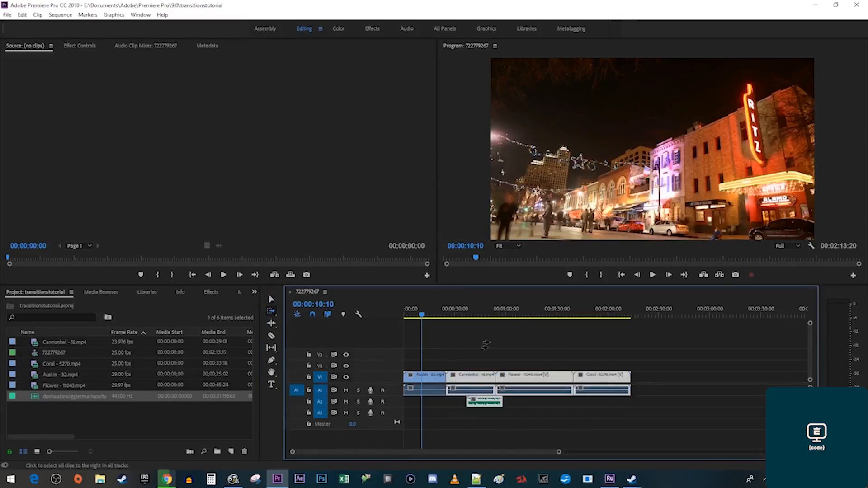
pyautogui.moveTo(478, 376); pyautogui.dragTo(562, 378)
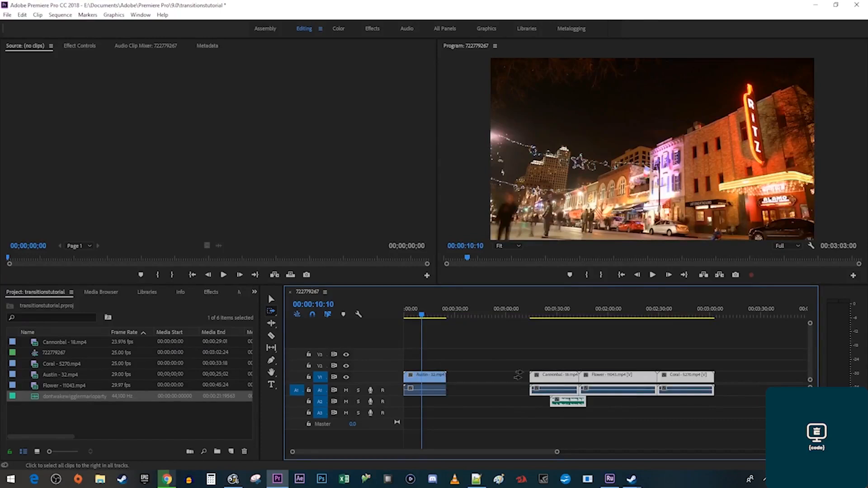
# With the Selection tool, shift Cannonball, Flower and Coral back into their original order.
pyautogui.click(271, 299)
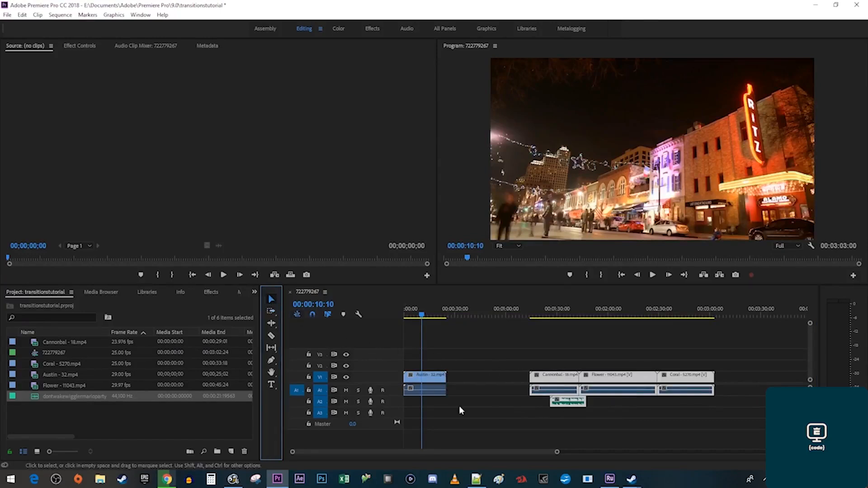
pyautogui.click(497, 427)
pyautogui.moveTo(486, 419); pyautogui.dragTo(743, 359)
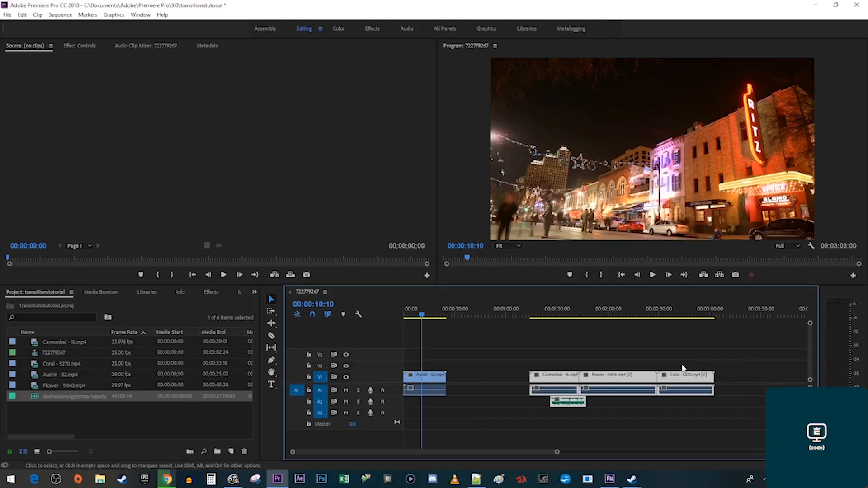
pyautogui.moveTo(639, 379); pyautogui.dragTo(558, 382)
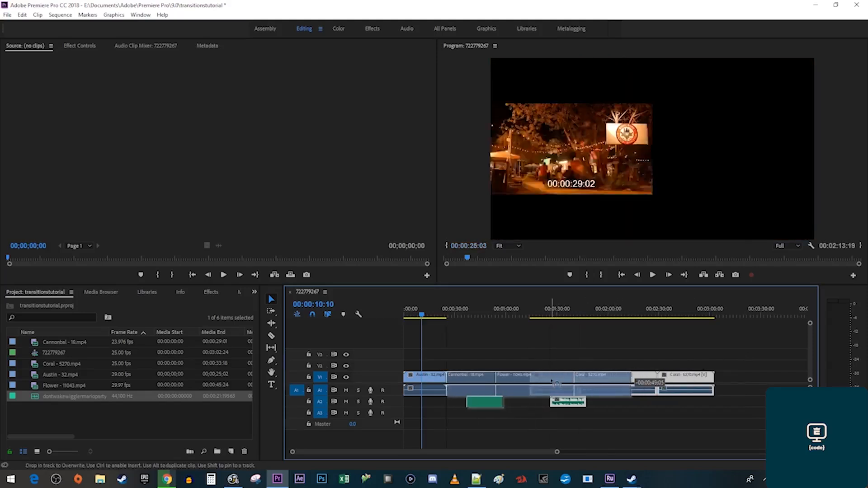
pyautogui.click(550, 425)
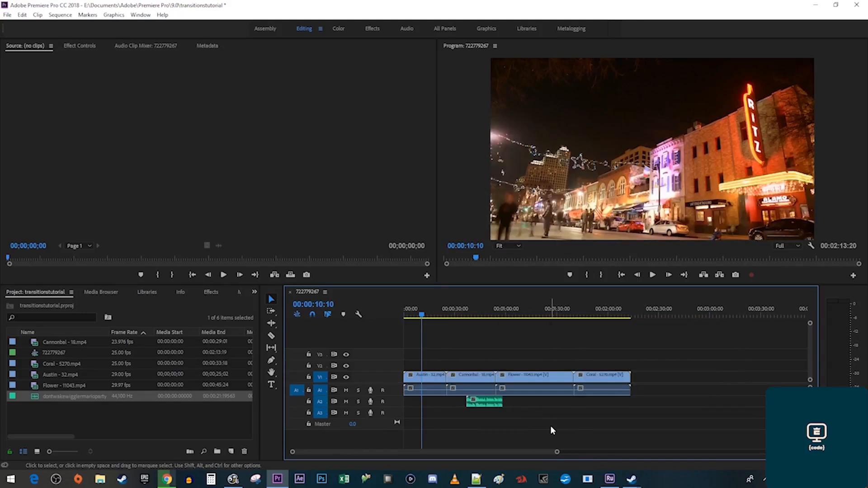
pyautogui.keyDown('shift'); pyautogui.click(470, 388); pyautogui.keyUp('shift')
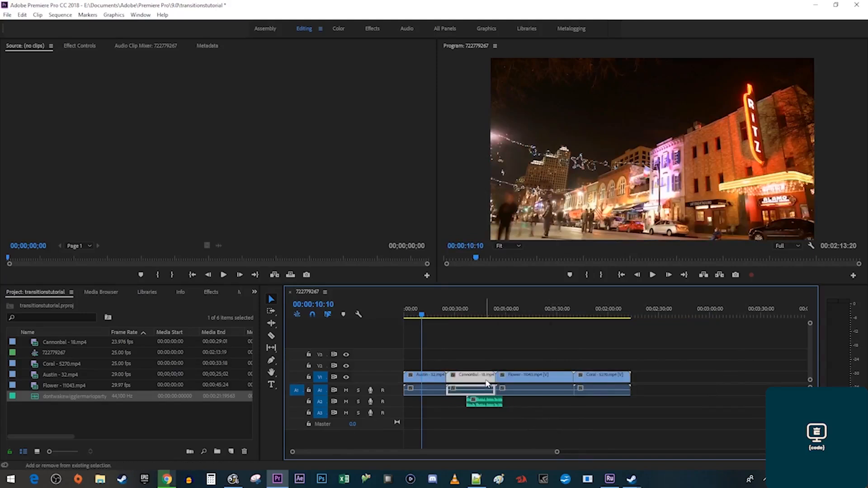
pyautogui.keyDown('shift'); pyautogui.click(586, 382); pyautogui.keyUp('shift')
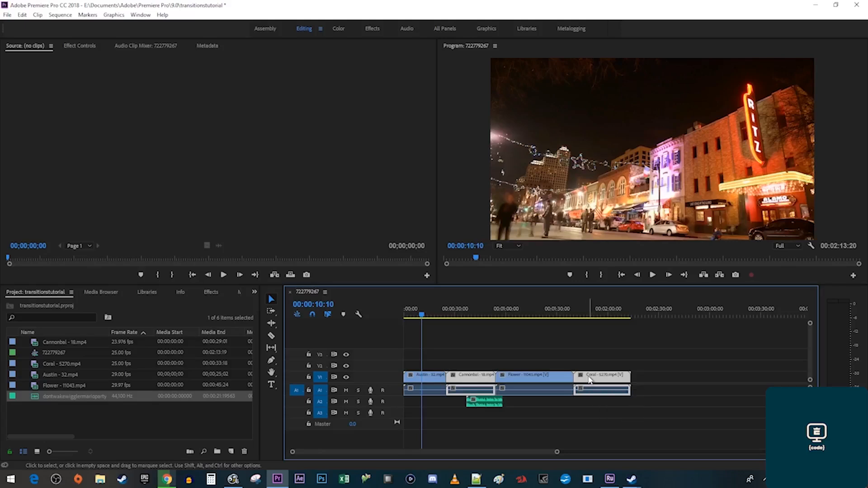
pyautogui.moveTo(590, 380); pyautogui.dragTo(740, 380)
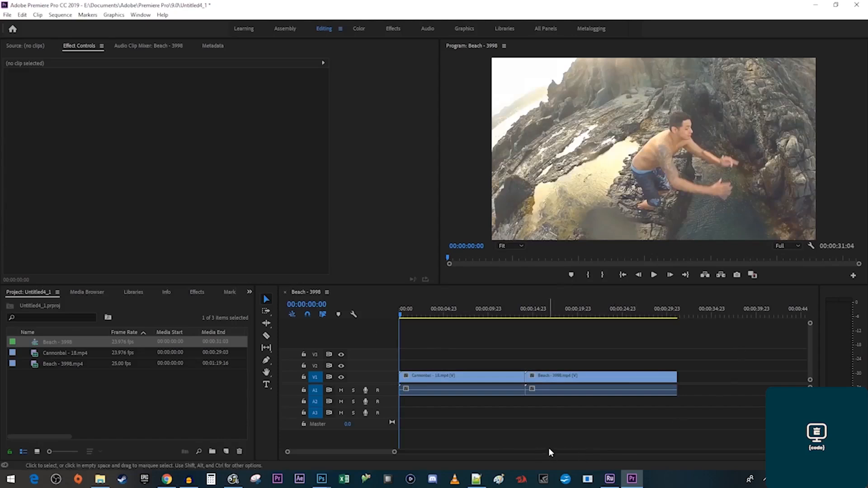
# Add the Loop Playback button to the Program monitor and turn looping on.
pyautogui.click(852, 276)
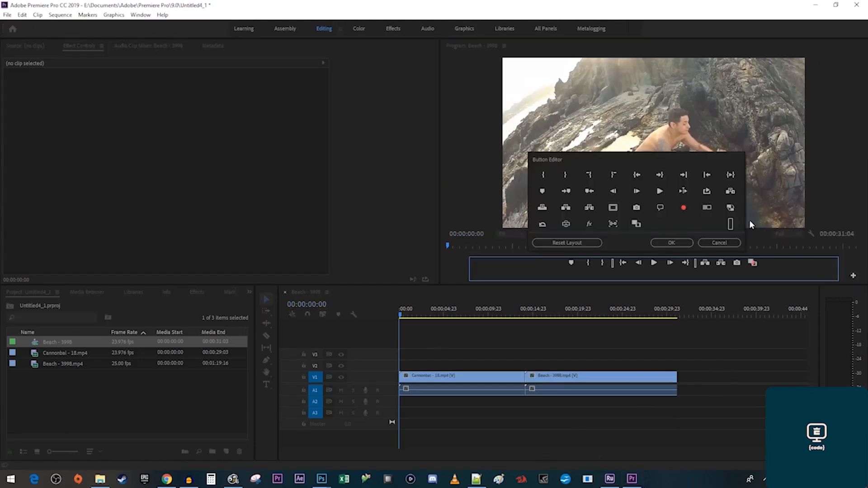
pyautogui.moveTo(707, 207); pyautogui.dragTo(773, 267)
pyautogui.click(678, 243)
pyautogui.click(784, 276)
pyautogui.click(664, 314)
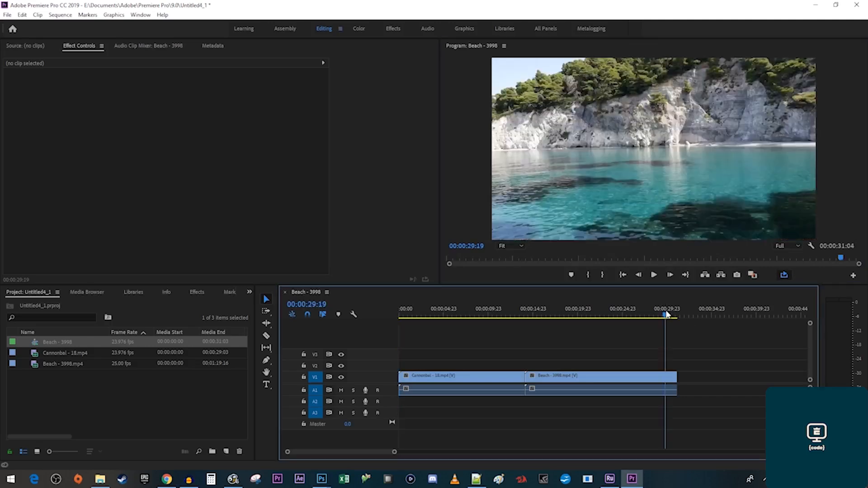
pyautogui.press('space')
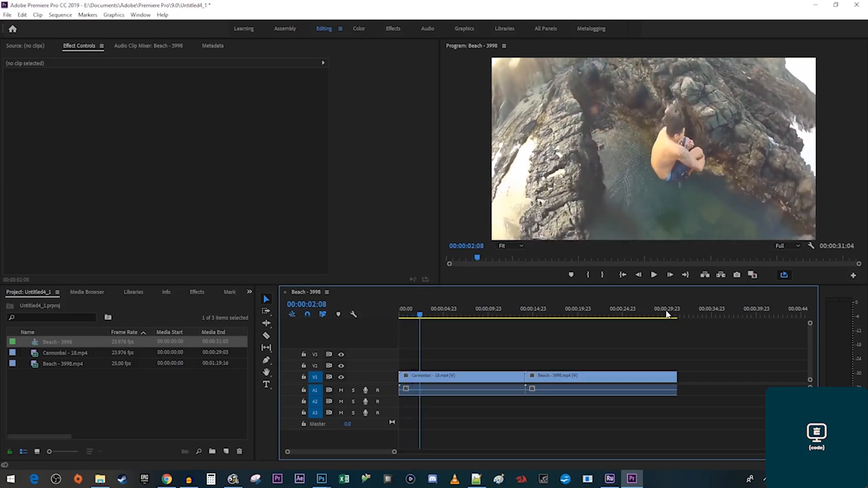
# Mark In at the sequence start and Out at 00:00:03:04, then loop-play the range.
pyautogui.moveTo(421, 313); pyautogui.dragTo(397, 321)
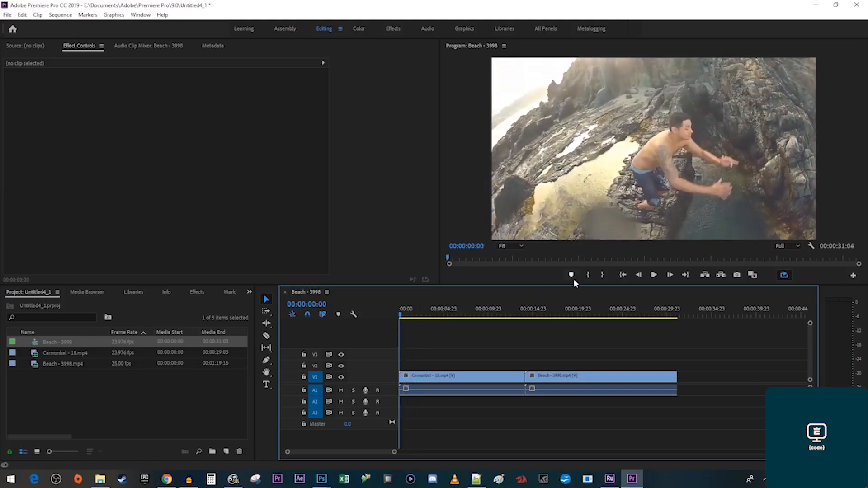
pyautogui.click(588, 275)
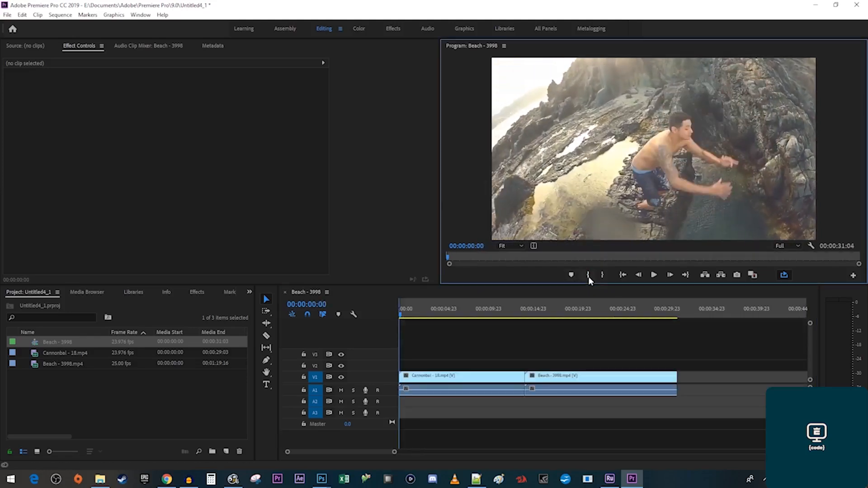
pyautogui.moveTo(402, 319); pyautogui.dragTo(430, 313)
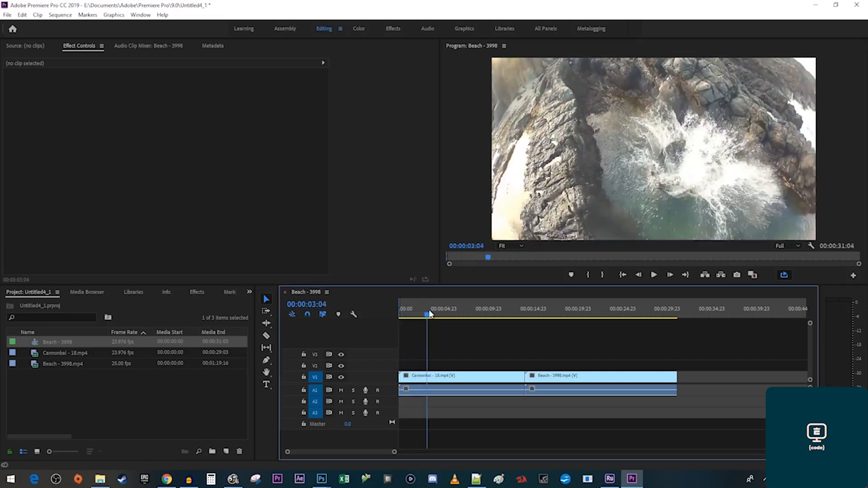
pyautogui.click(600, 278)
pyautogui.hotkey('ctrl', 'shift', 'space')
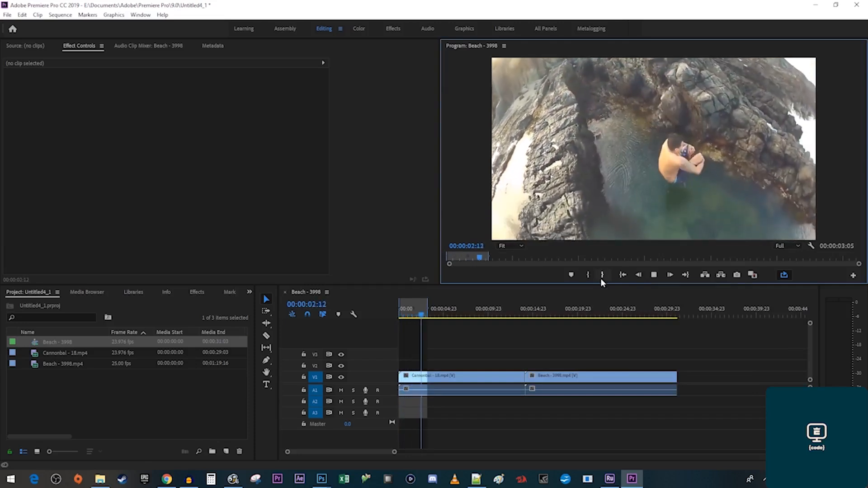
# Slide Beach left to follow the shortened Cannonball, then clear the In and Out points.
pyautogui.moveTo(438, 378); pyautogui.dragTo(499, 377)
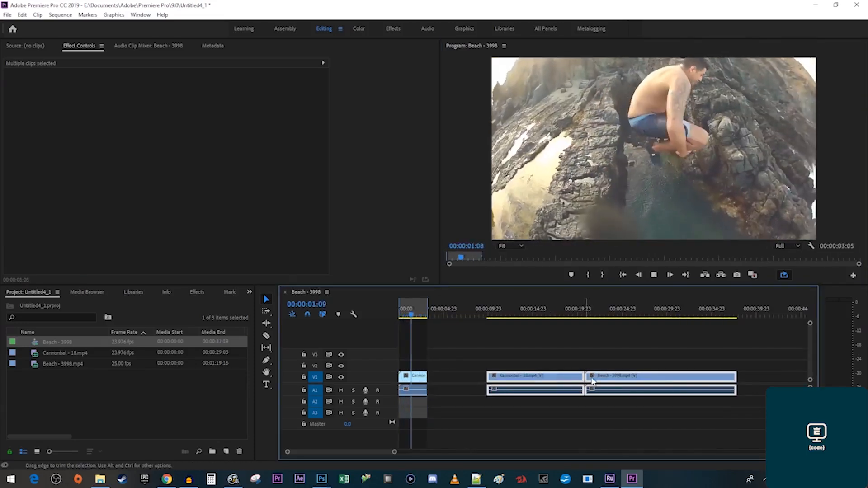
pyautogui.moveTo(597, 382); pyautogui.dragTo(447, 386)
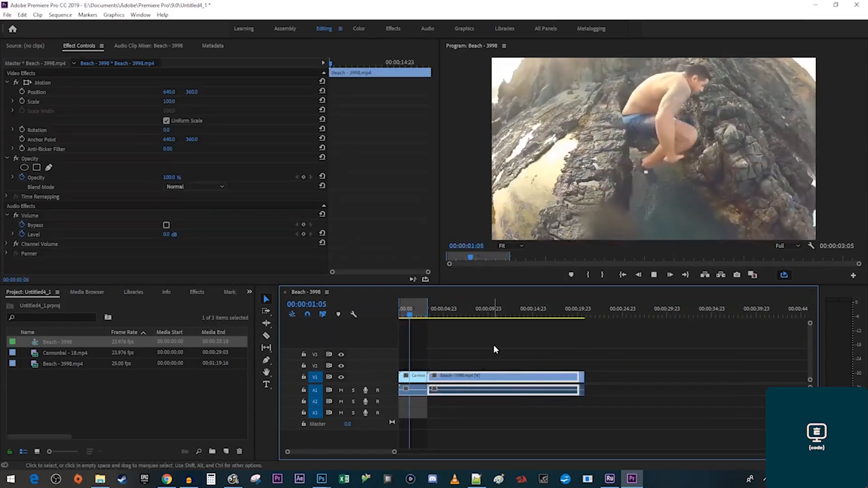
pyautogui.press('space')
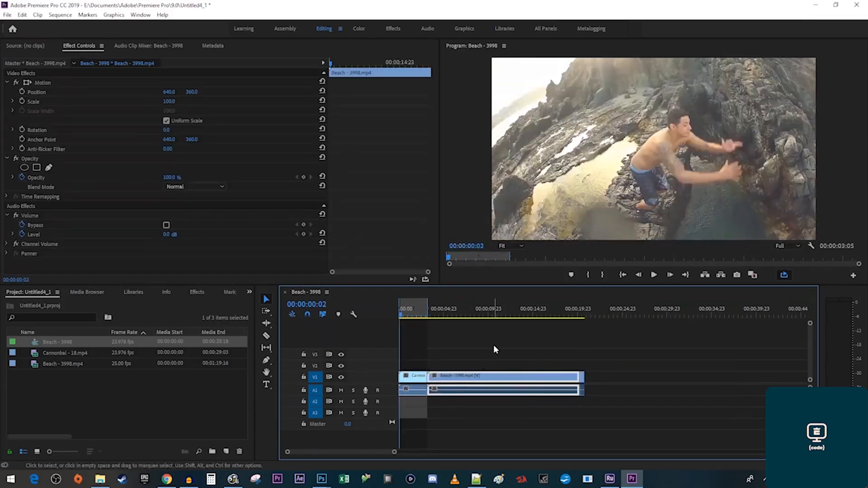
pyautogui.rightClick(420, 304)
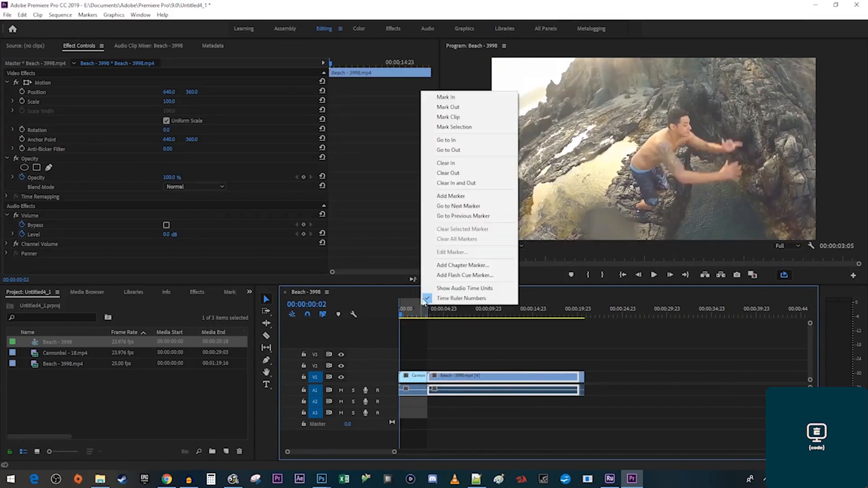
pyautogui.click(494, 186)
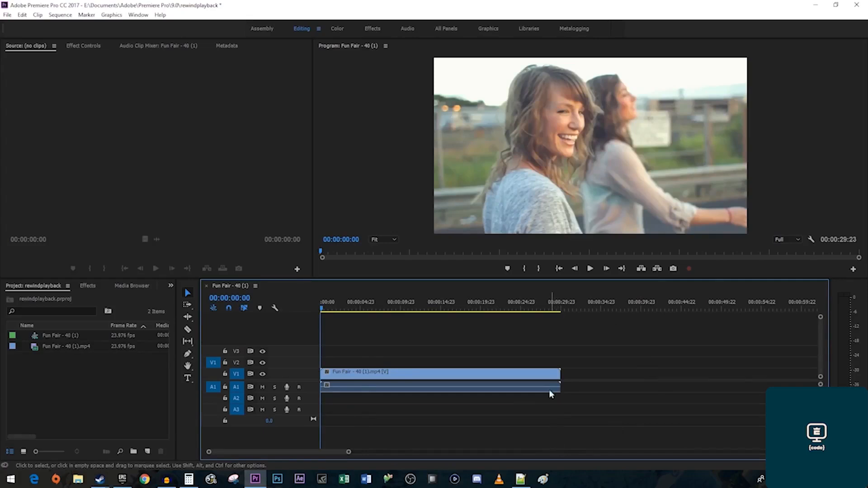
# Scrub the sequence to 00:00:29:14, play it in reverse at increasing speed, then stop.
pyautogui.click(551, 310)
pyautogui.moveTo(551, 310); pyautogui.dragTo(559, 311)
pyautogui.press('j')
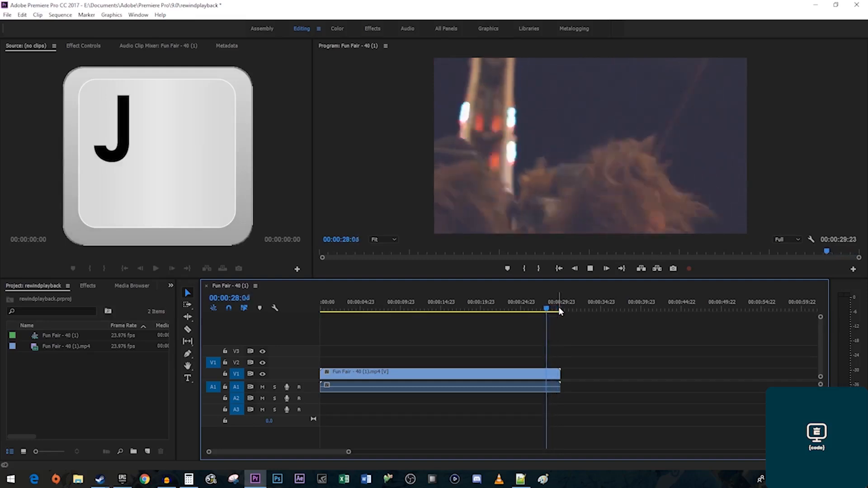
pyautogui.press('j')
pyautogui.press('j')
pyautogui.press('j')
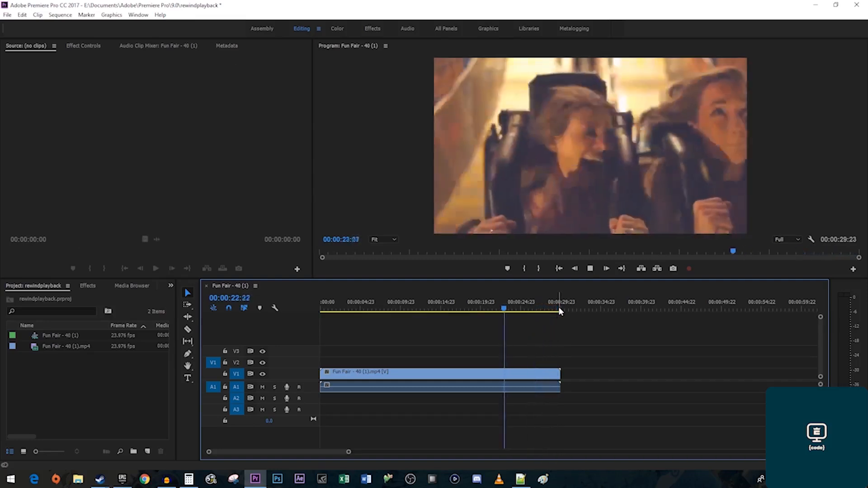
pyautogui.press('k')
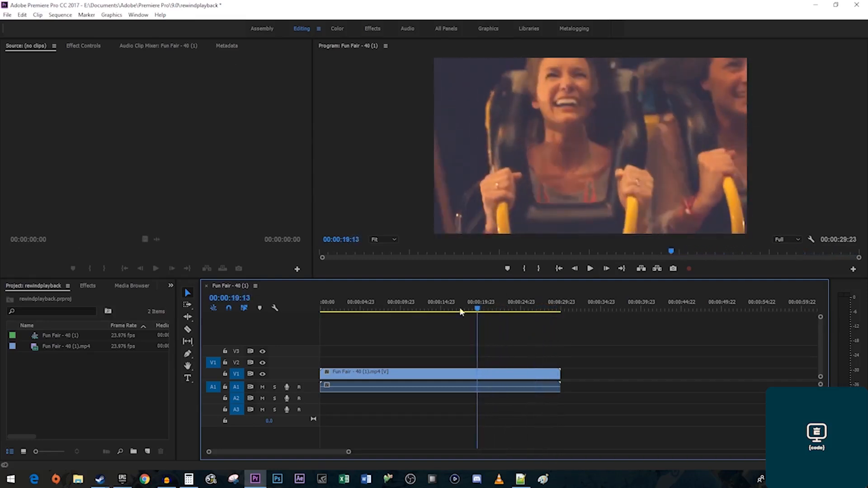
# Load the Fun Fair clip in the Source monitor and play it forward, then backwards.
pyautogui.doubleClick(62, 345)
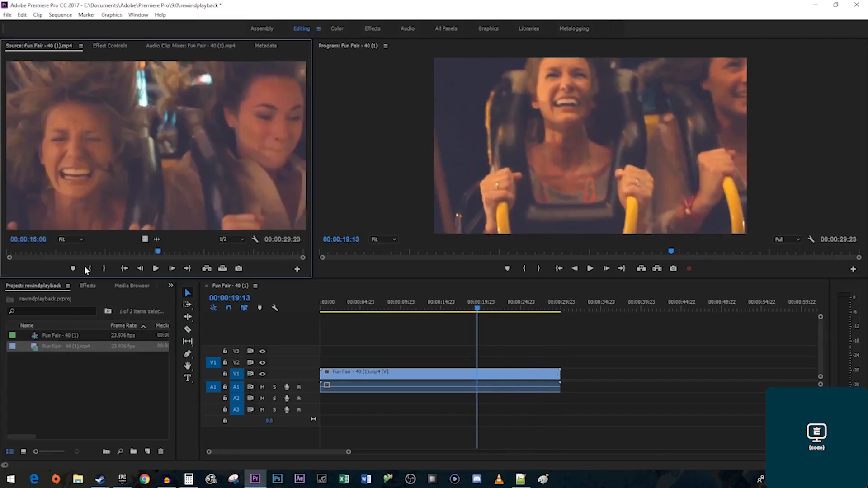
pyautogui.press('l')
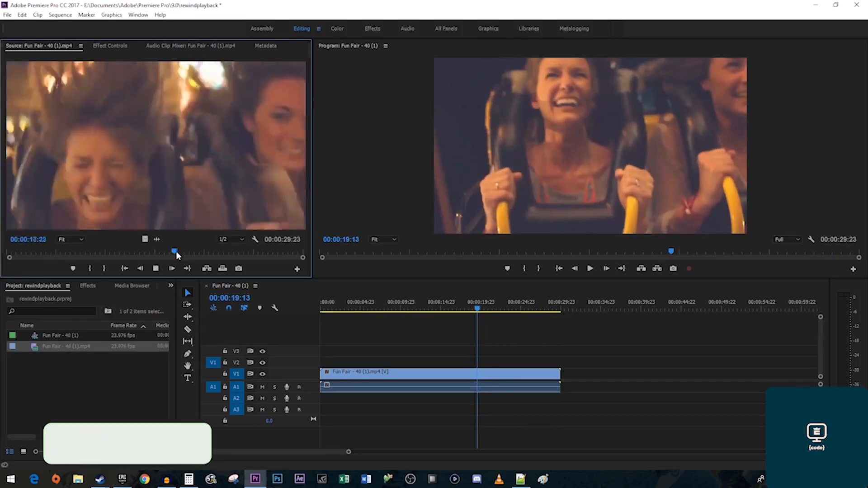
pyautogui.press('j')
pyautogui.press('j')
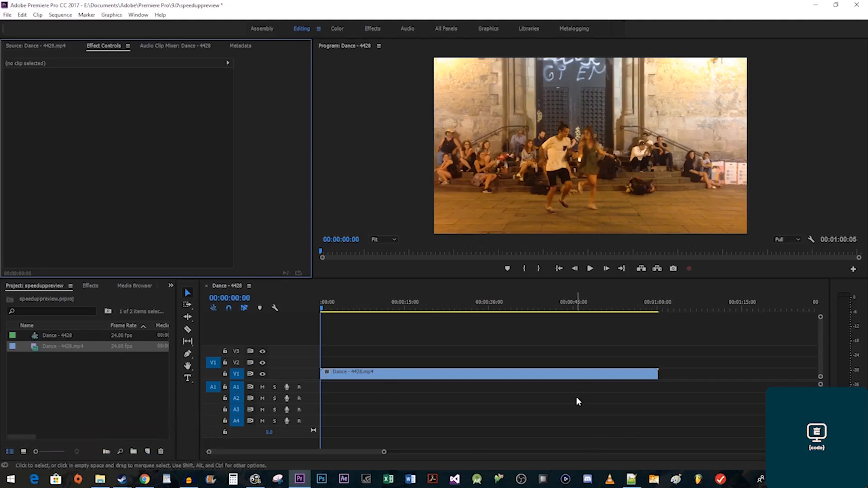
# Play the Dance sequence, then load Dance - 4428.mp4 in the Source monitor and play it.
pyautogui.click(541, 411)
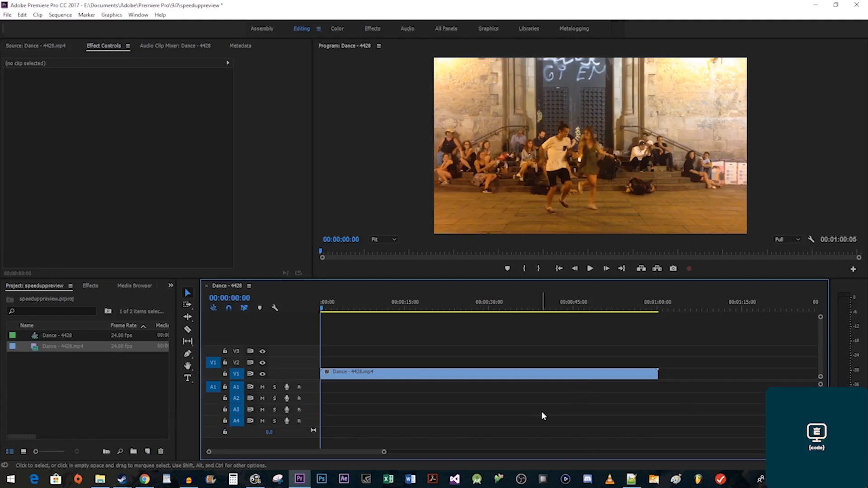
pyautogui.press('space')
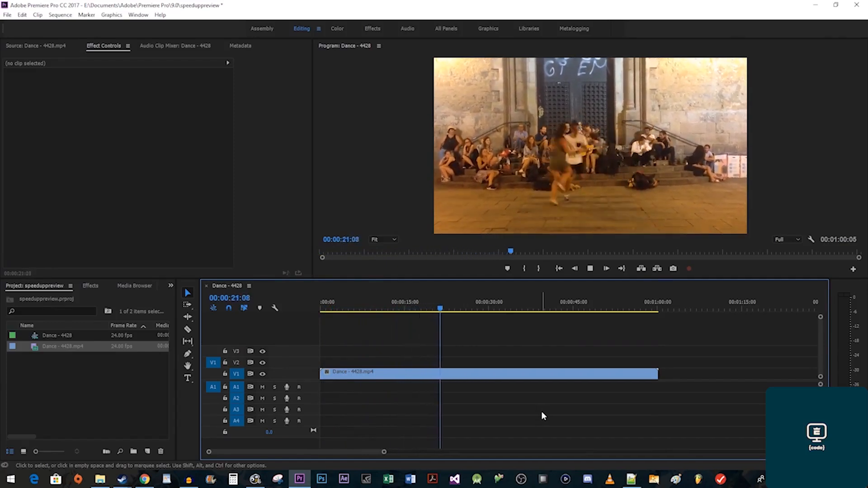
pyautogui.press('space')
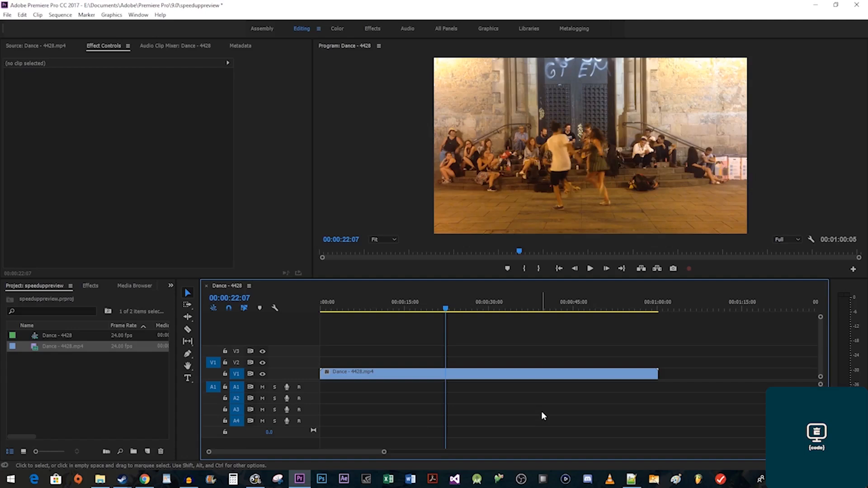
pyautogui.press('space')
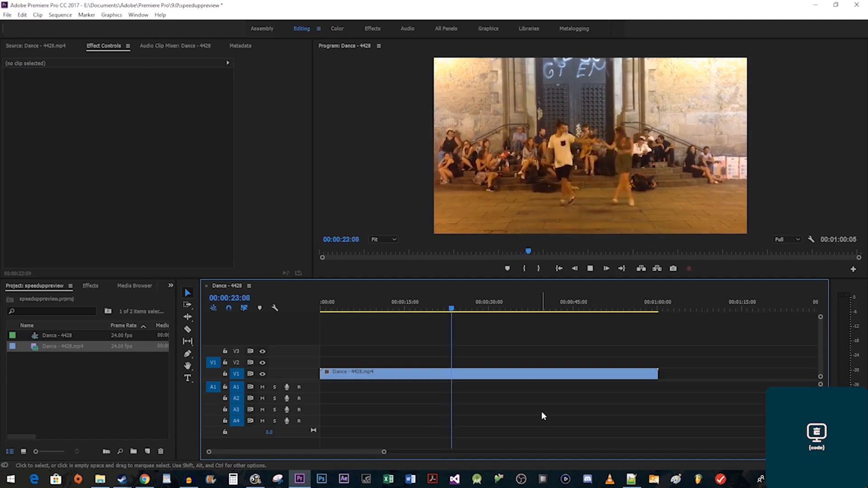
pyautogui.press('space')
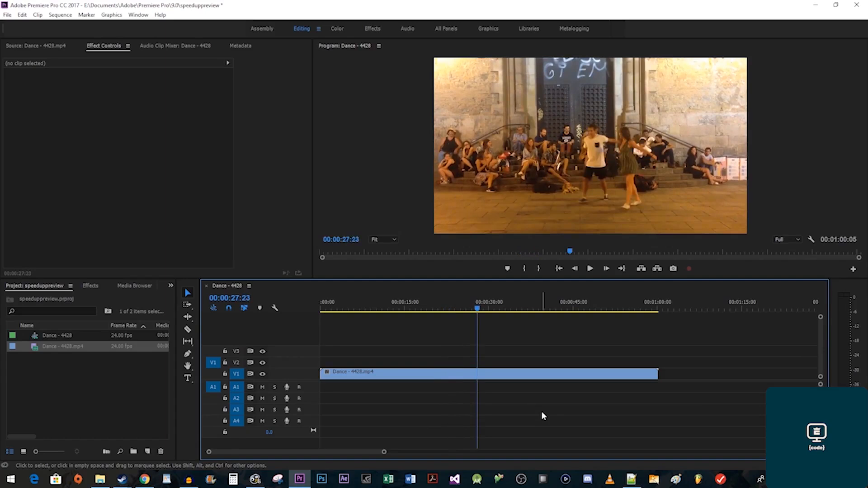
pyautogui.doubleClick(67, 347)
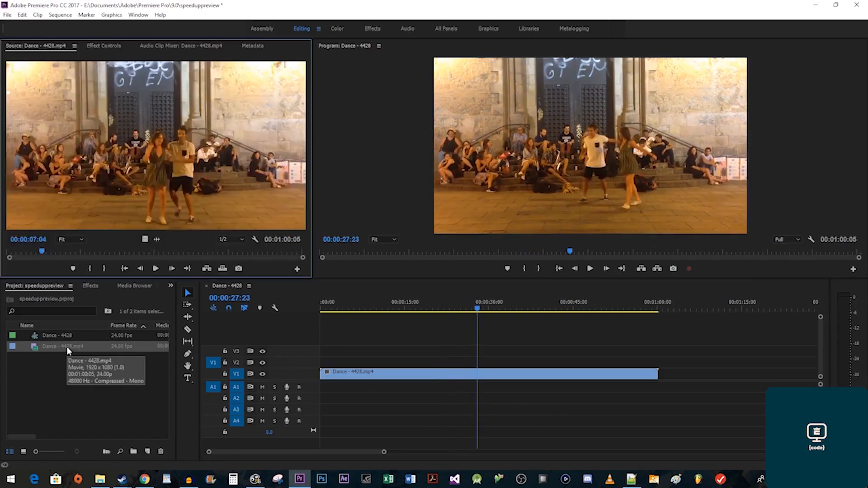
pyautogui.press('space')
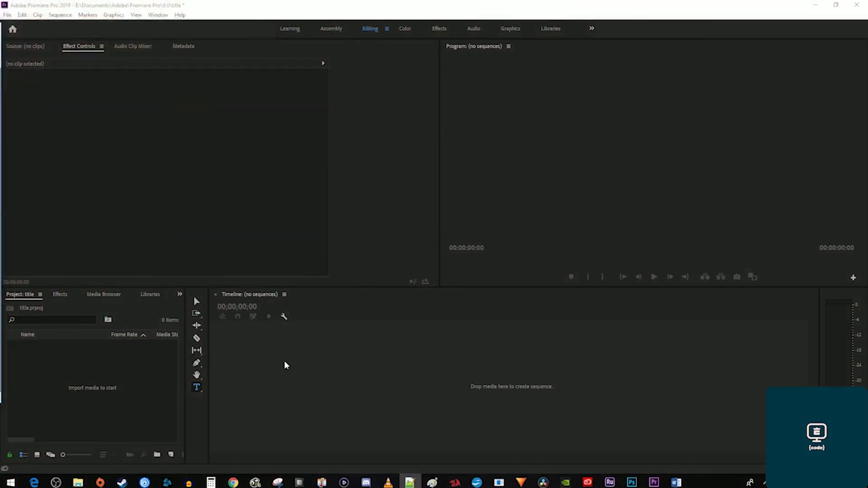
# Create a new 1920×1080 Black Video item in the Project panel.
pyautogui.rightClick(150, 369)
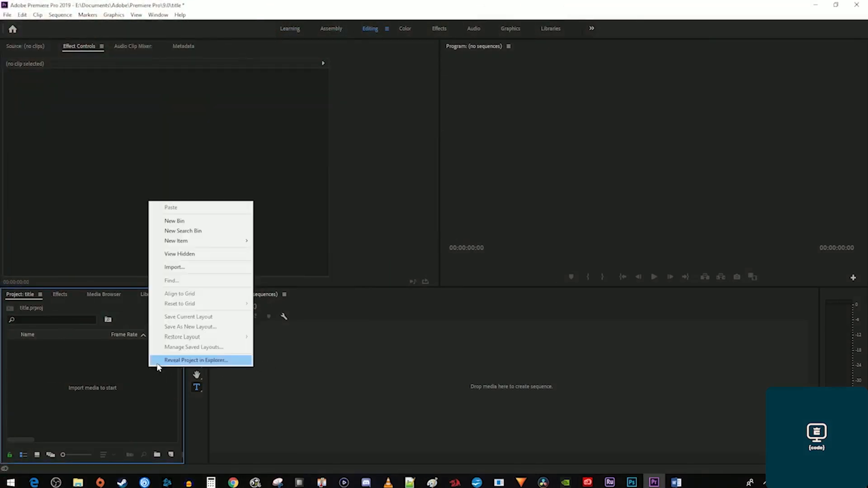
pyautogui.moveTo(229, 246)
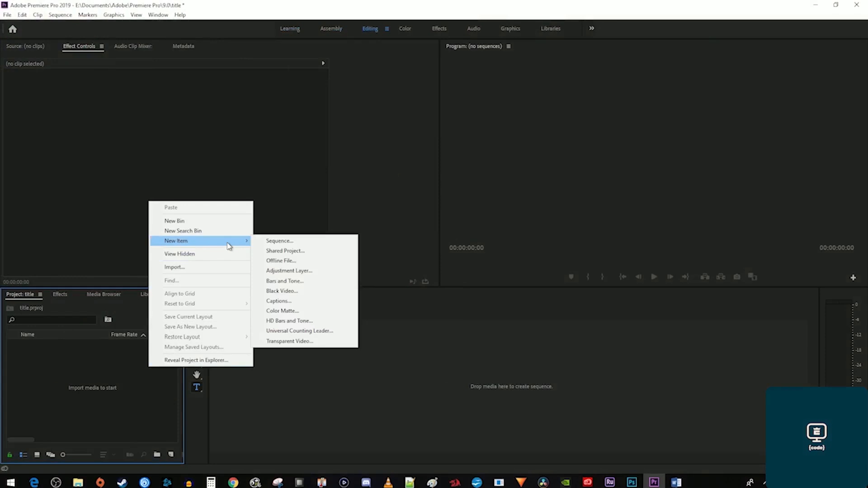
pyautogui.click(268, 293)
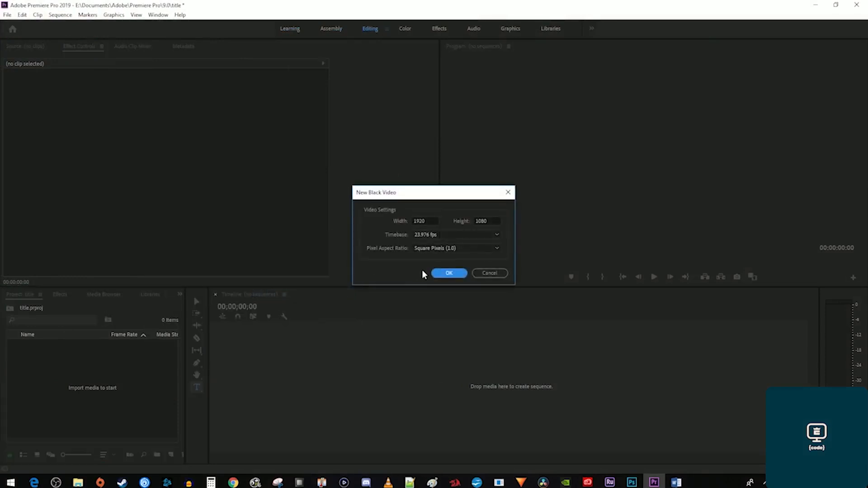
pyautogui.click(447, 273)
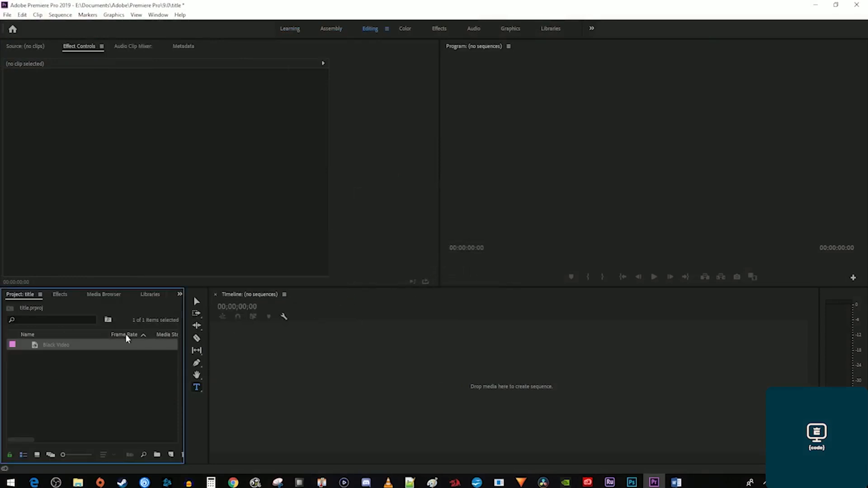
# Build a sequence from the Black Video clip, lengthen it to 7 seconds, and start a text box.
pyautogui.moveTo(65, 344); pyautogui.dragTo(257, 361)
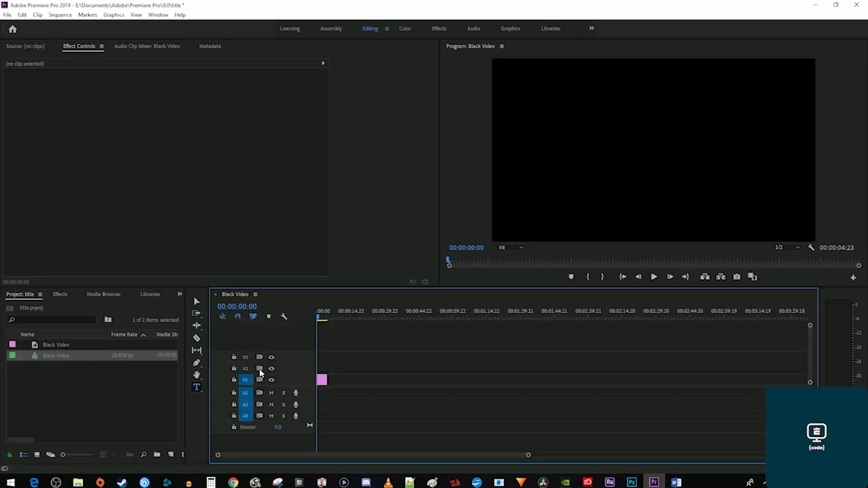
pyautogui.moveTo(528, 458); pyautogui.dragTo(398, 462)
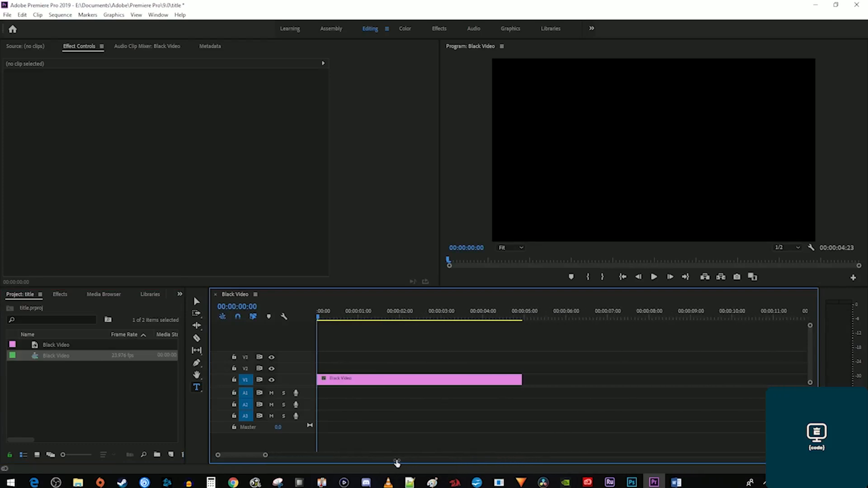
pyautogui.moveTo(530, 378); pyautogui.dragTo(613, 383)
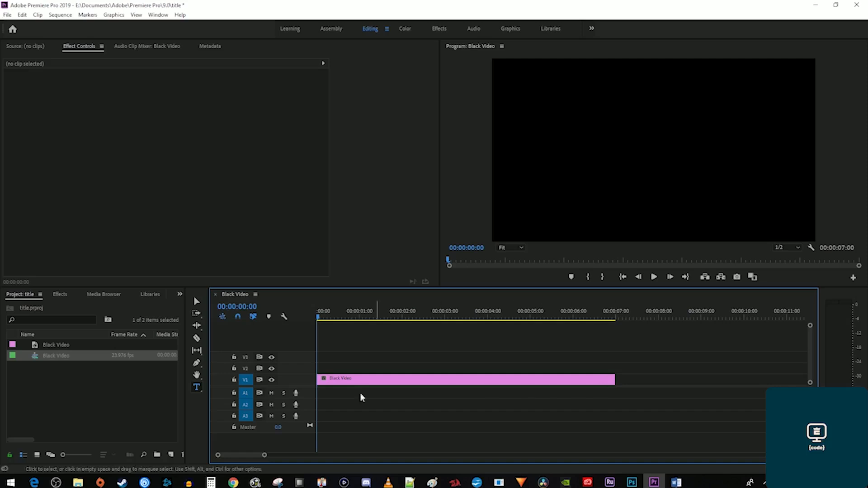
pyautogui.click(196, 388)
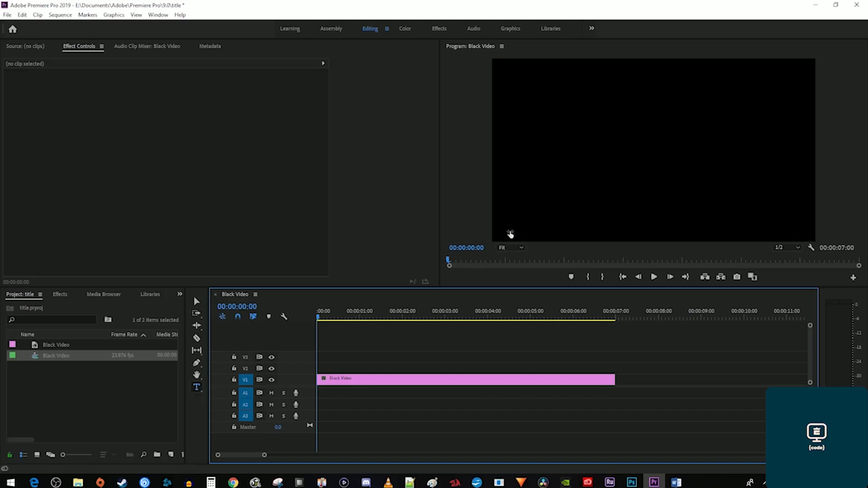
pyautogui.click(532, 174)
# Type 'Universal Productions' and extend the title clip to match the seven-second black clip.
pyautogui.write('Universal Productions')
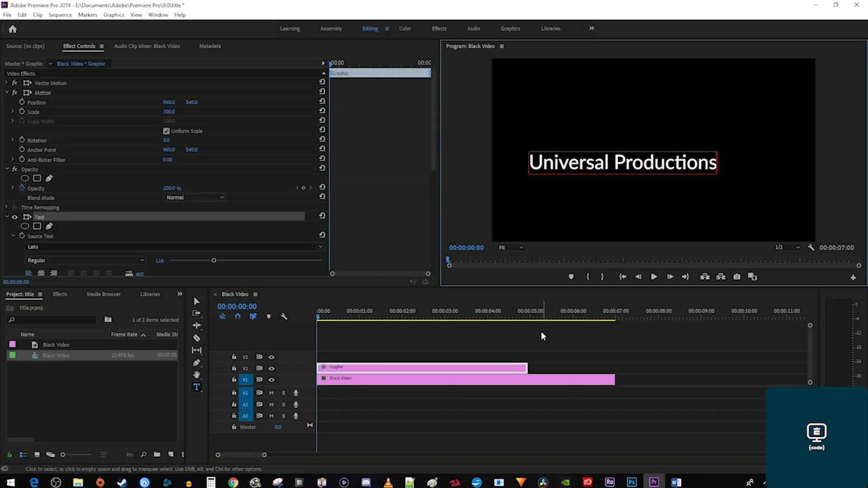
pyautogui.moveTo(527, 368); pyautogui.dragTo(609, 370)
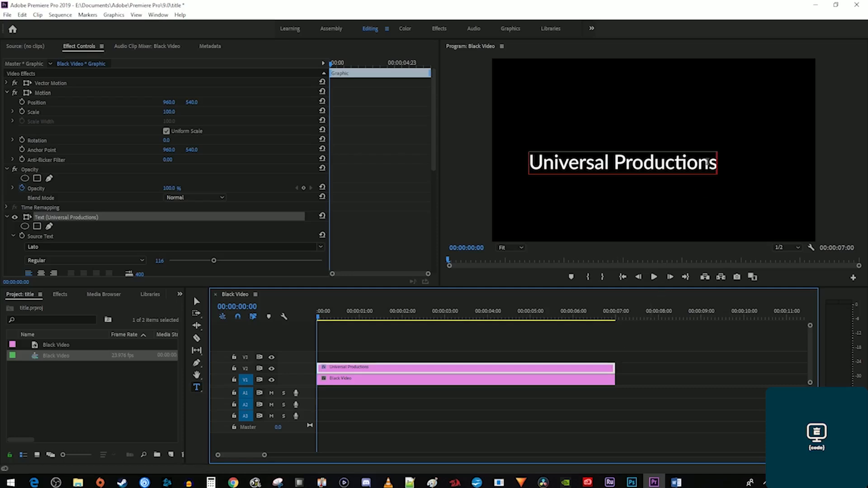
pyautogui.moveTo(715, 162); pyautogui.dragTo(529, 167)
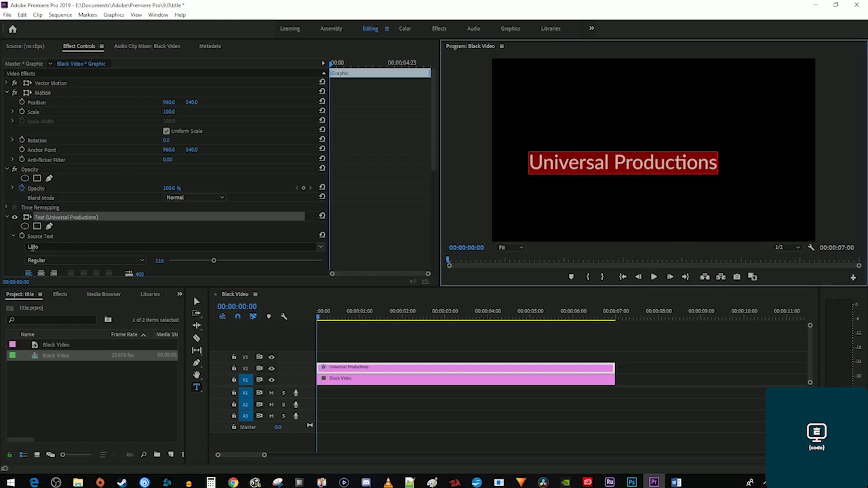
pyautogui.scroll(-5, 381, 256)
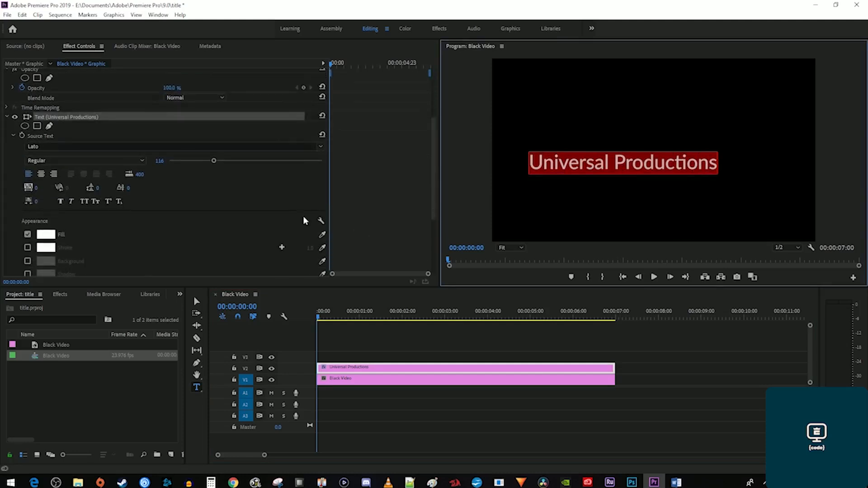
# Set the title's font size to 90 and tracking to 300.
pyautogui.click(159, 161)
pyautogui.write('90')
pyautogui.press('Return')
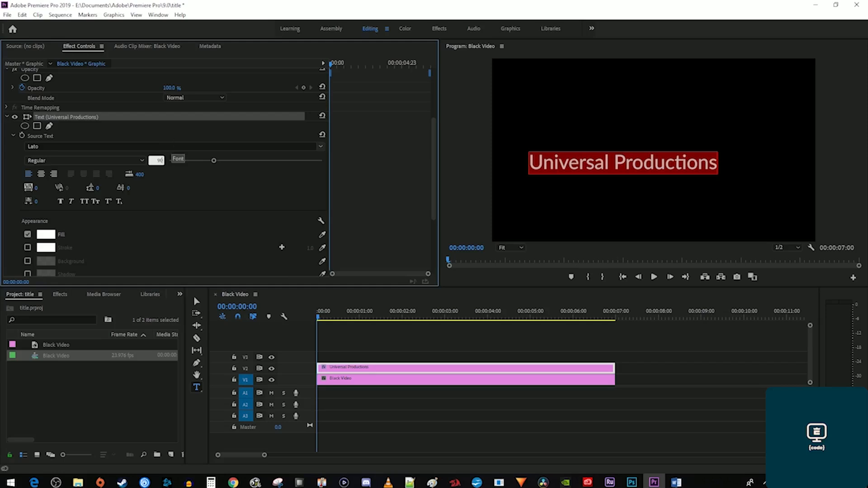
pyautogui.click(36, 188)
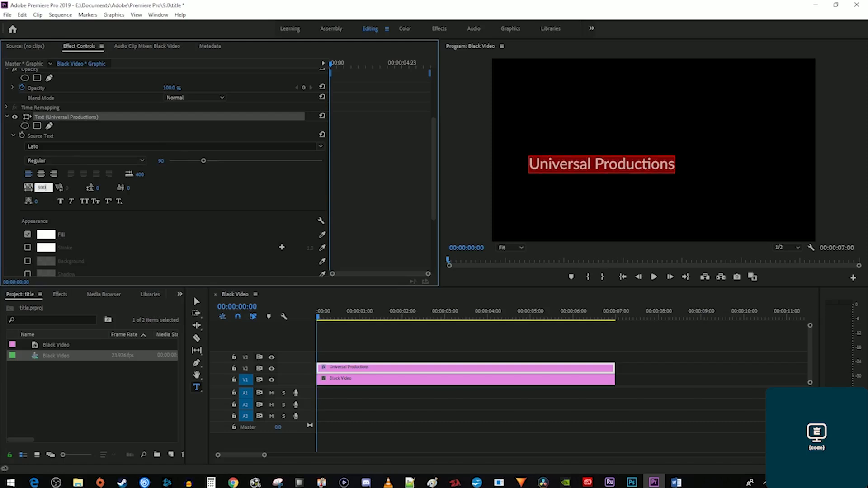
pyautogui.press('Return')
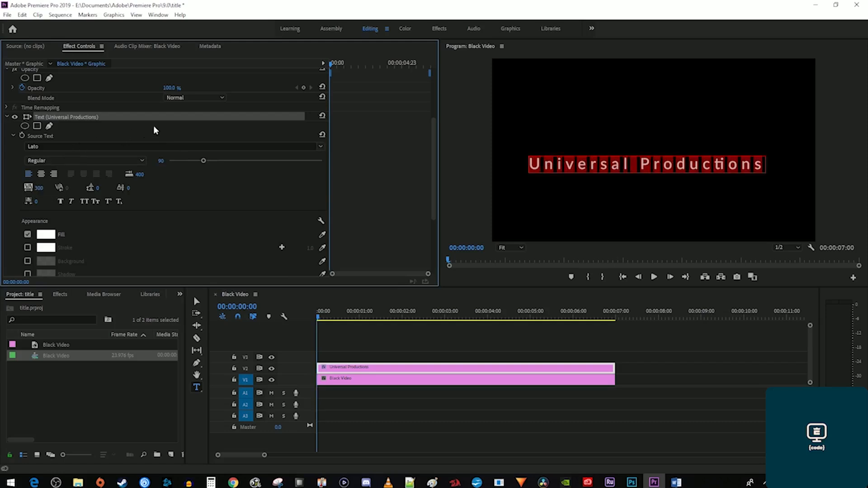
# In the Graphics workspace, centre the Universal Productions title vertically and horizontally in the frame.
pyautogui.click(509, 30)
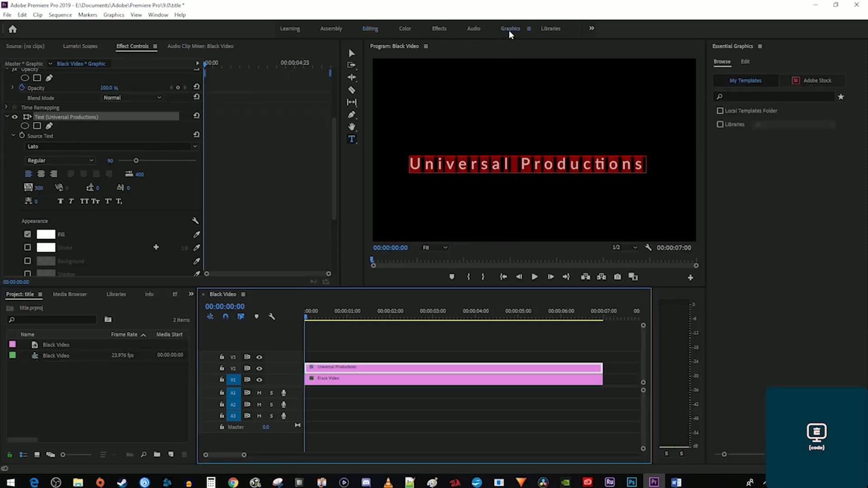
pyautogui.click(745, 62)
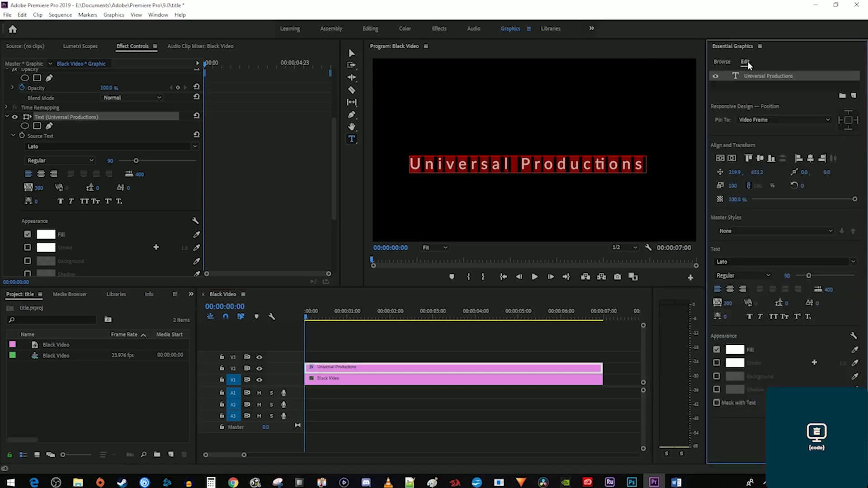
pyautogui.click(720, 158)
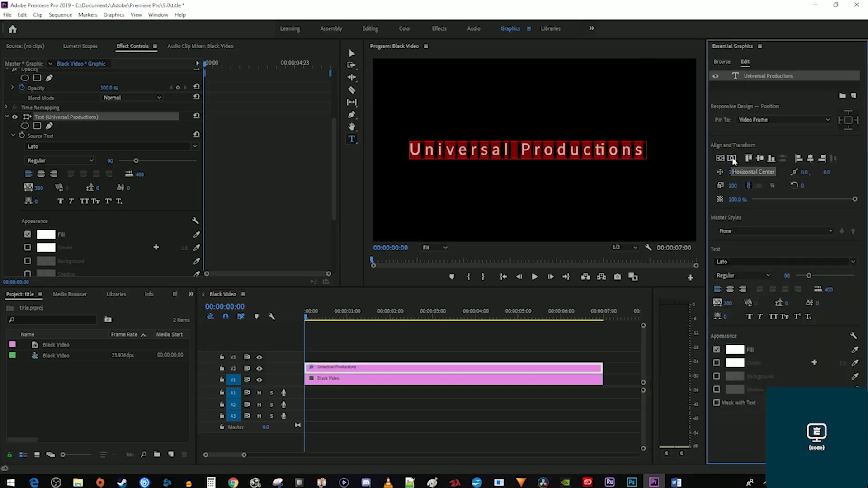
pyautogui.click(732, 158)
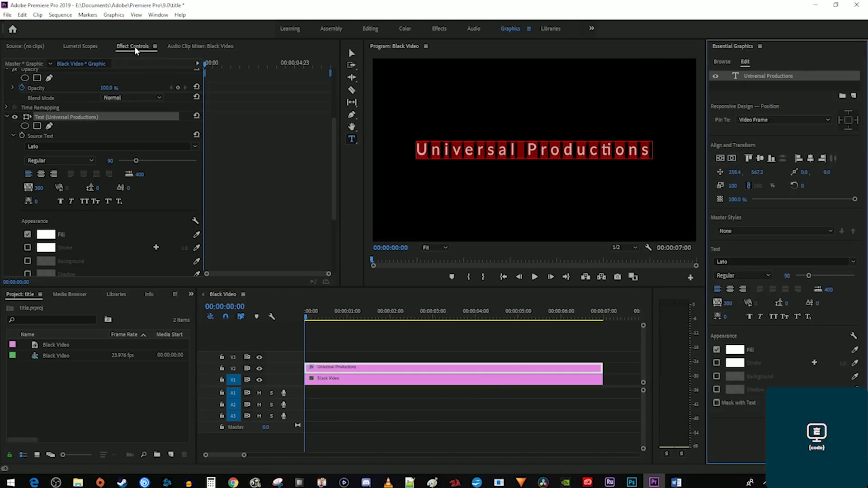
# Keyframe the title's opacity from 0% at the start to 100% at 00:00:01:23.
pyautogui.scroll(3, 222, 145)
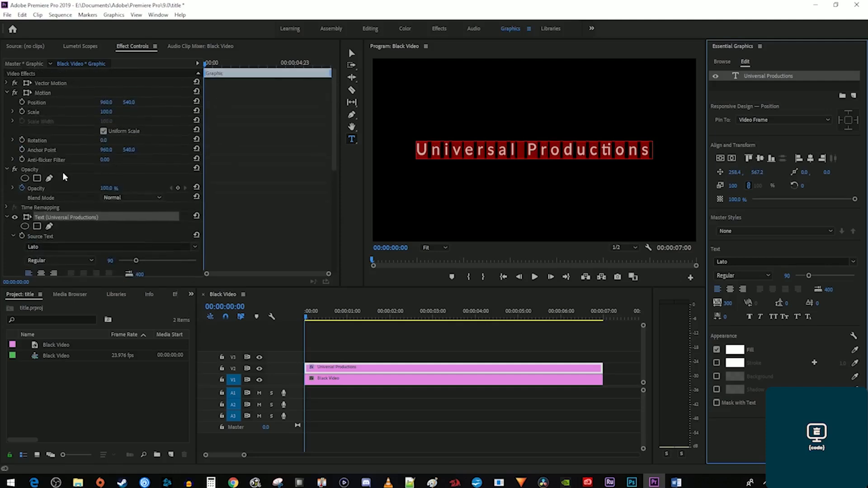
pyautogui.click(109, 188)
pyautogui.write('0')
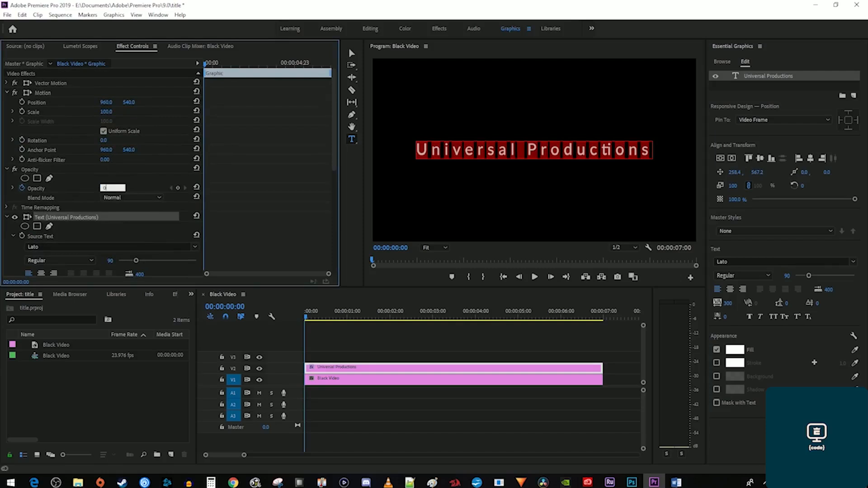
pyautogui.press('Return')
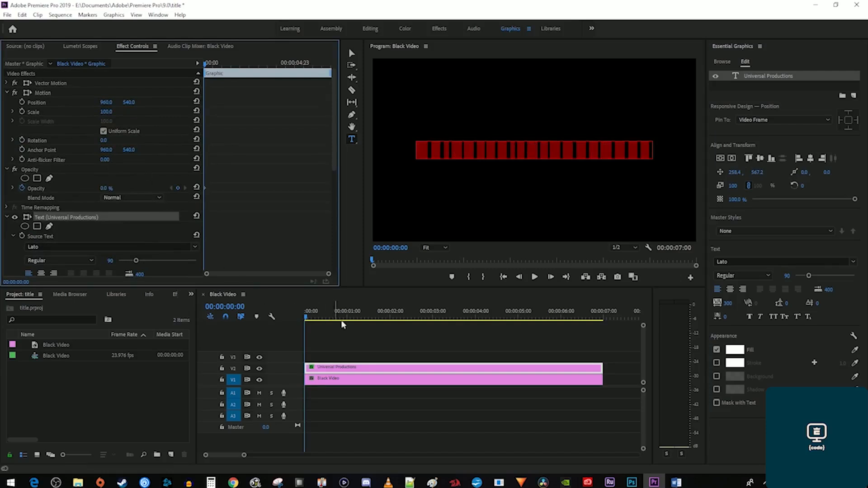
pyautogui.click(388, 317)
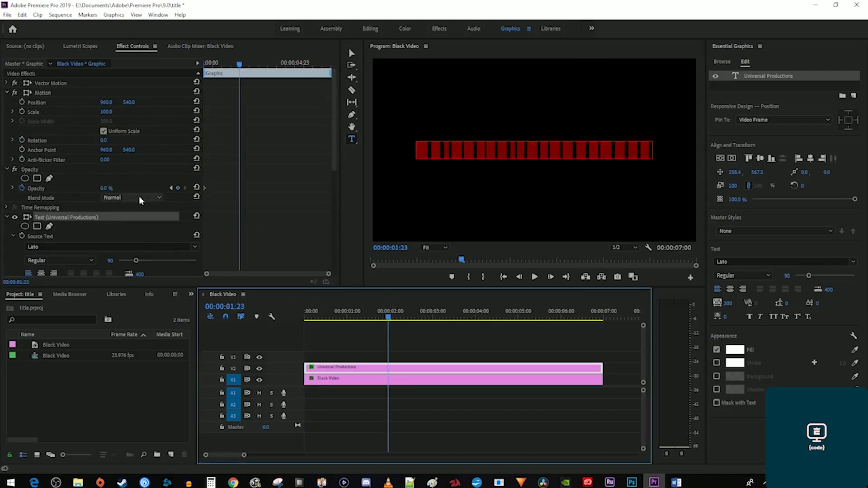
pyautogui.click(106, 187)
pyautogui.write('100')
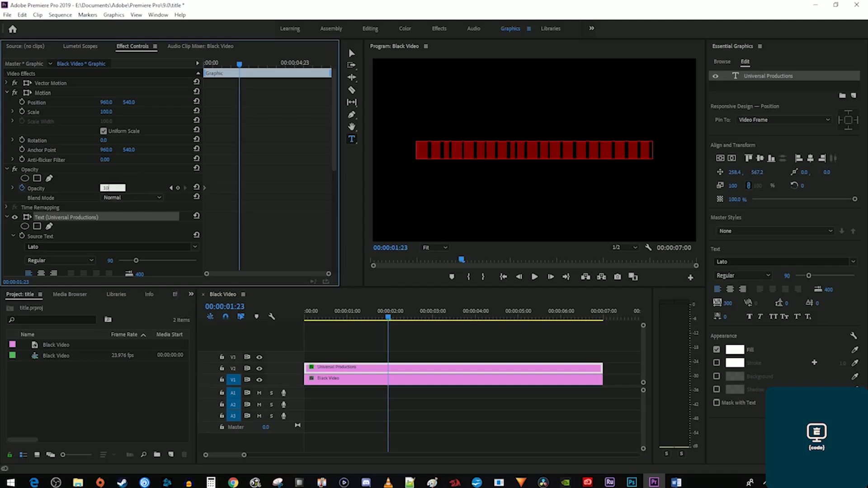
pyautogui.press('Return')
# Hold 100% opacity at 00:00:03:23 and fade to 0% by 00:00:05:23.
pyautogui.click(474, 318)
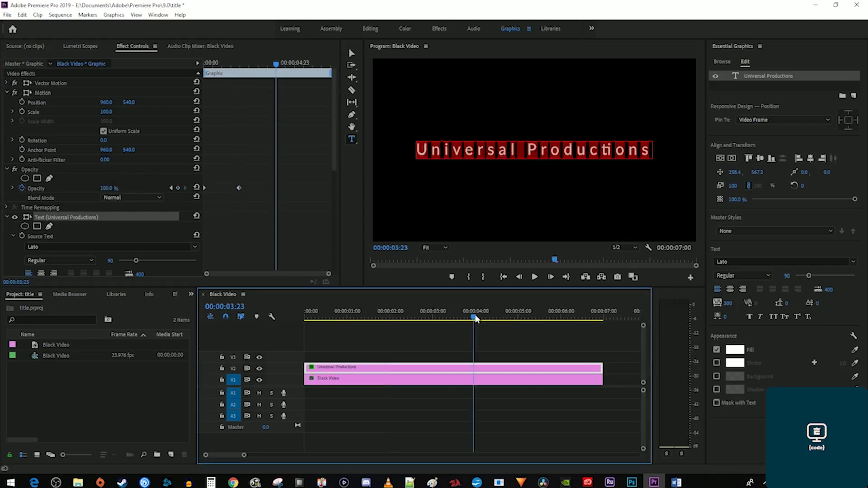
pyautogui.click(178, 188)
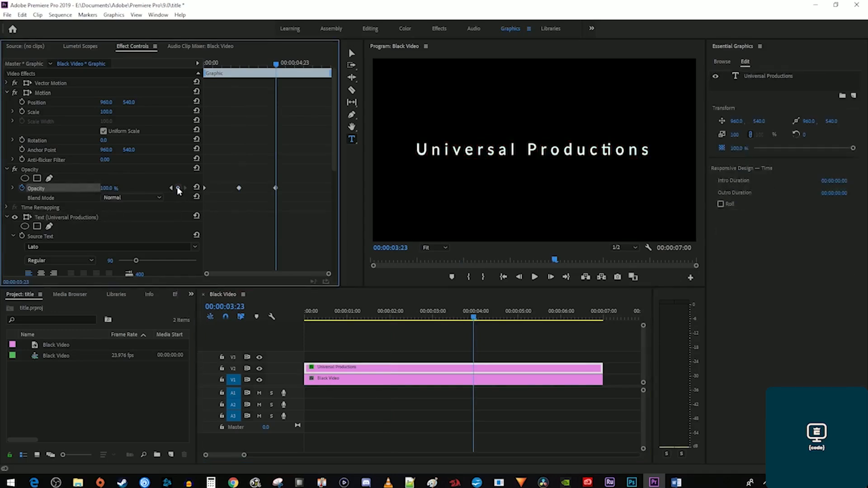
pyautogui.click(559, 317)
pyautogui.click(111, 188)
pyautogui.write('0')
pyautogui.press('Return')
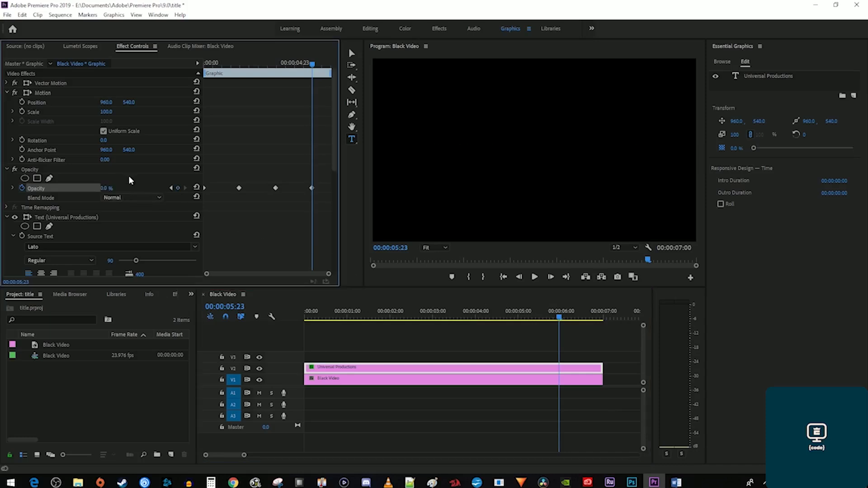
# Give all opacity keyframes Auto Bezier easing and preview the fade.
pyautogui.moveTo(312, 76); pyautogui.dragTo(182, 63)
pyautogui.moveTo(316, 202); pyautogui.dragTo(183, 164)
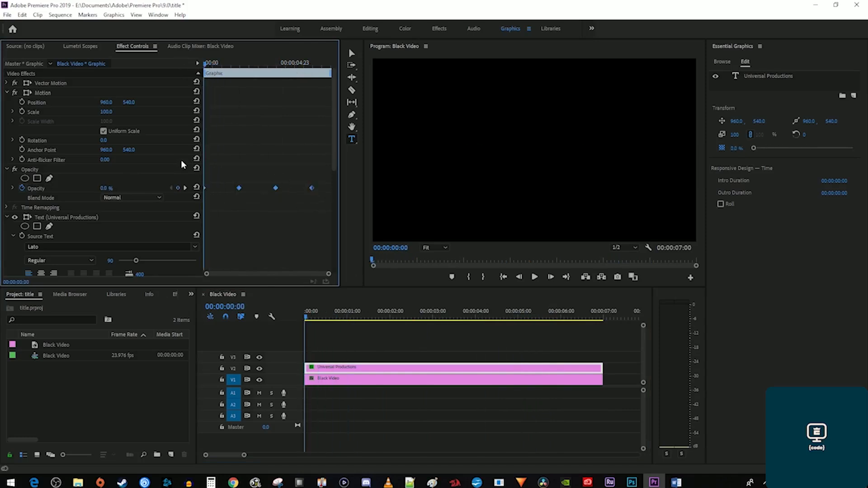
pyautogui.rightClick(311, 190)
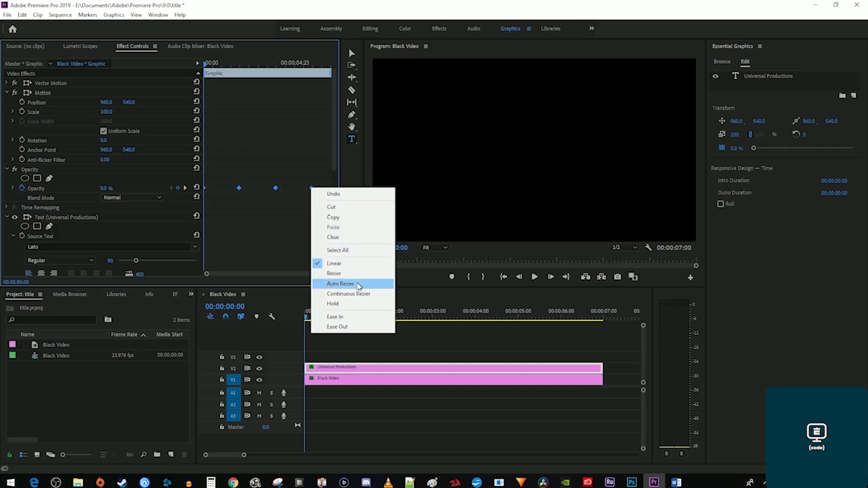
pyautogui.click(357, 285)
pyautogui.press('space')
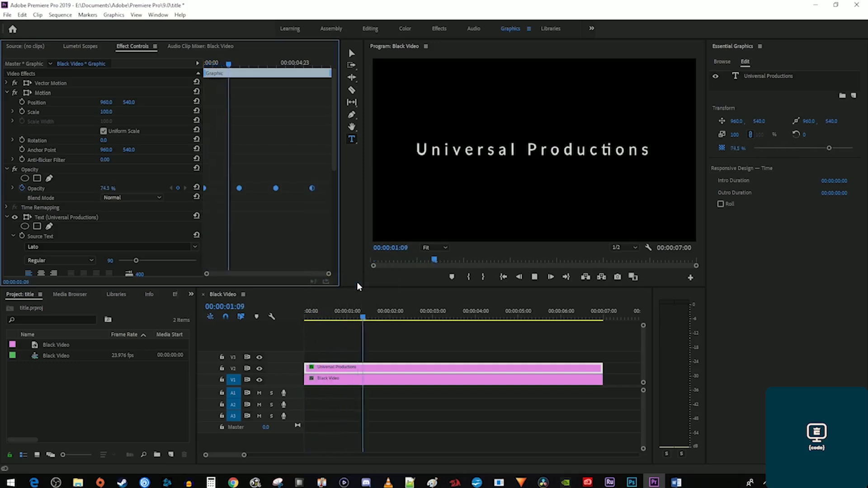
pyautogui.press('space')
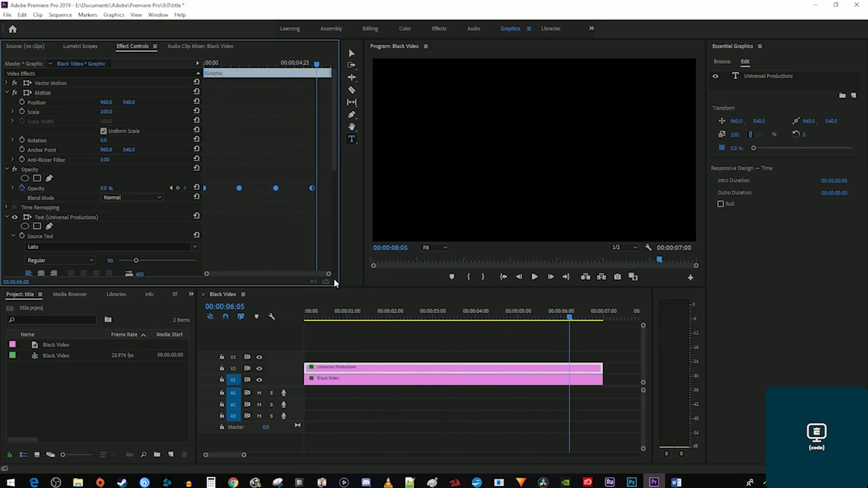
# Keyframe the title's Scale from 100 at the start to 110 at 00:00:05:23, then preview.
pyautogui.click(43, 94)
pyautogui.moveTo(233, 66); pyautogui.dragTo(189, 63)
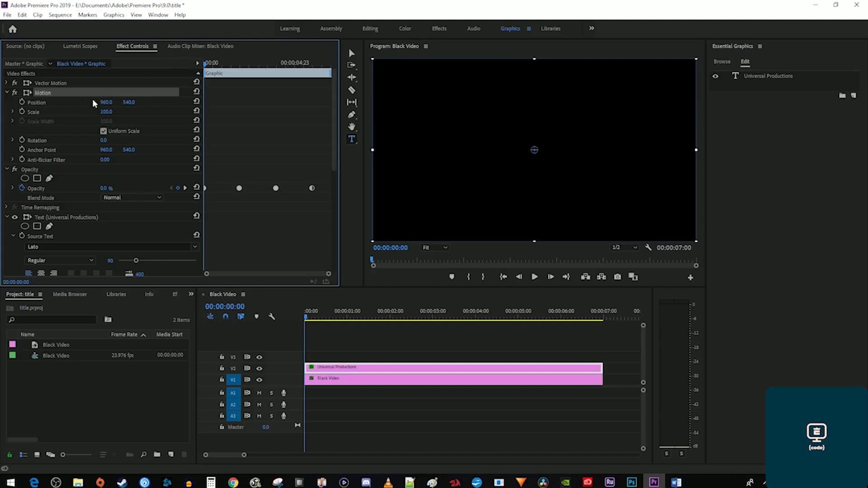
pyautogui.click(21, 112)
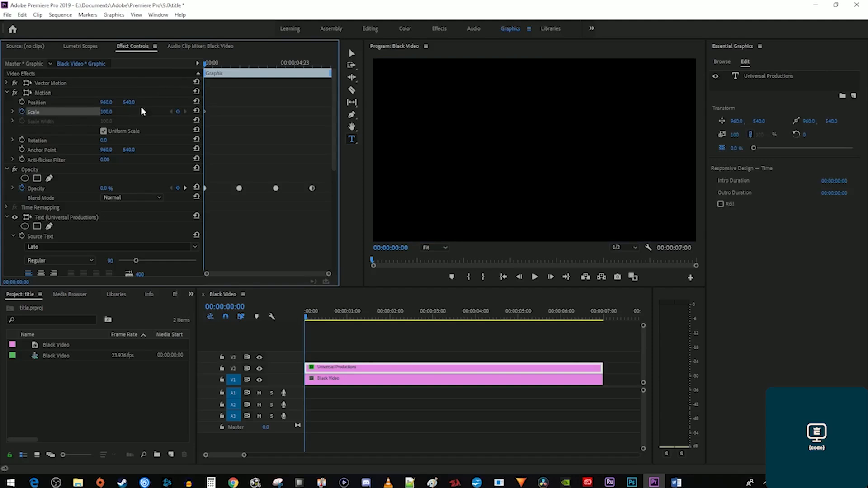
pyautogui.moveTo(207, 63); pyautogui.dragTo(314, 93)
pyautogui.write('110')
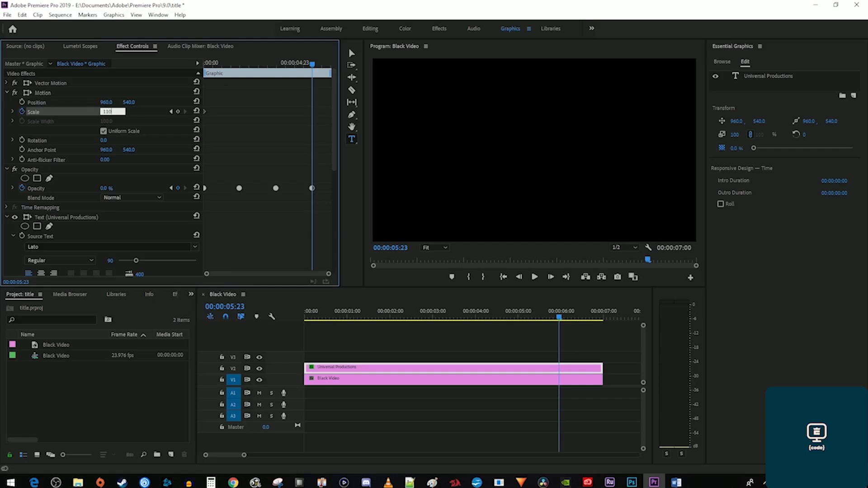
pyautogui.press('Return')
pyautogui.press('Home')
pyautogui.press('space')
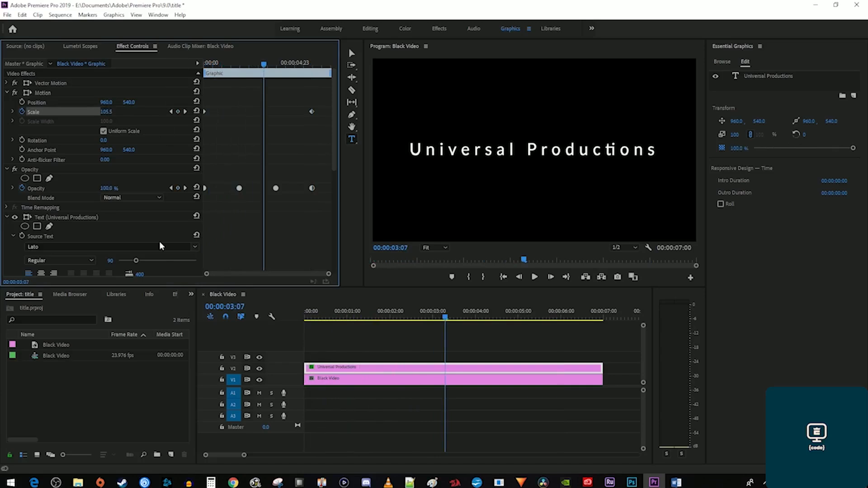
# Apply the Gaussian Blur effect to the Universal Productions title clip.
pyautogui.click(175, 297)
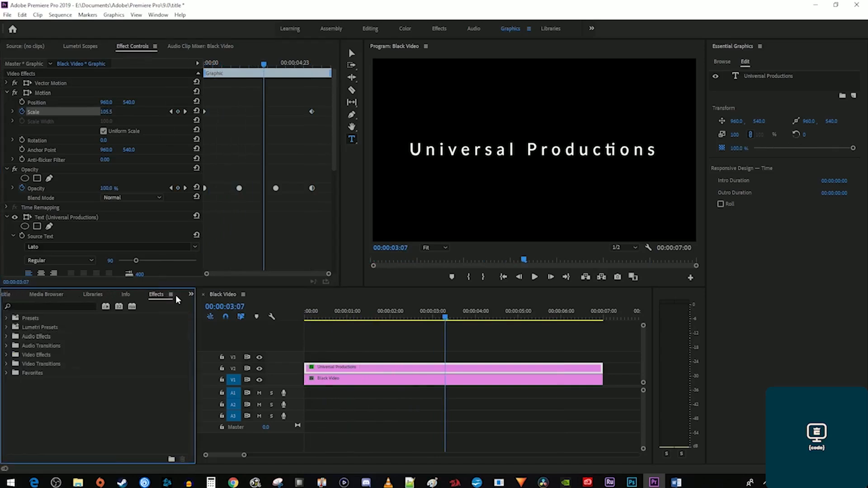
pyautogui.click(83, 306)
pyautogui.write('gauss')
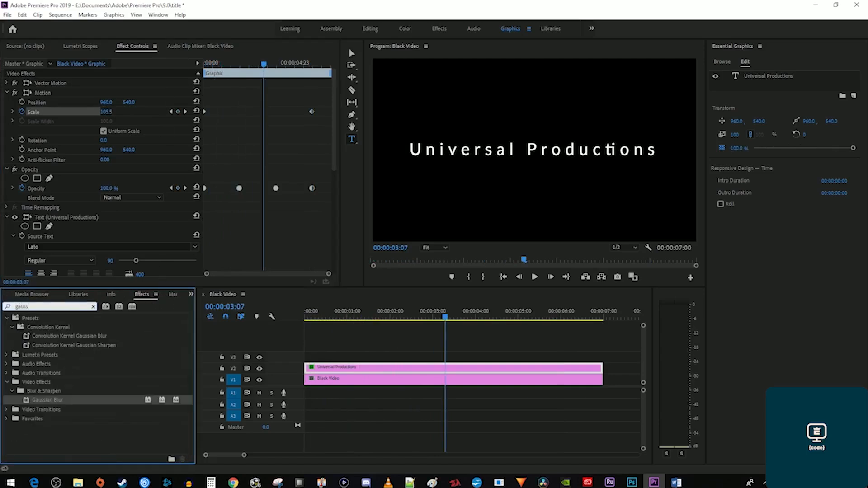
pyautogui.moveTo(50, 403); pyautogui.dragTo(317, 371)
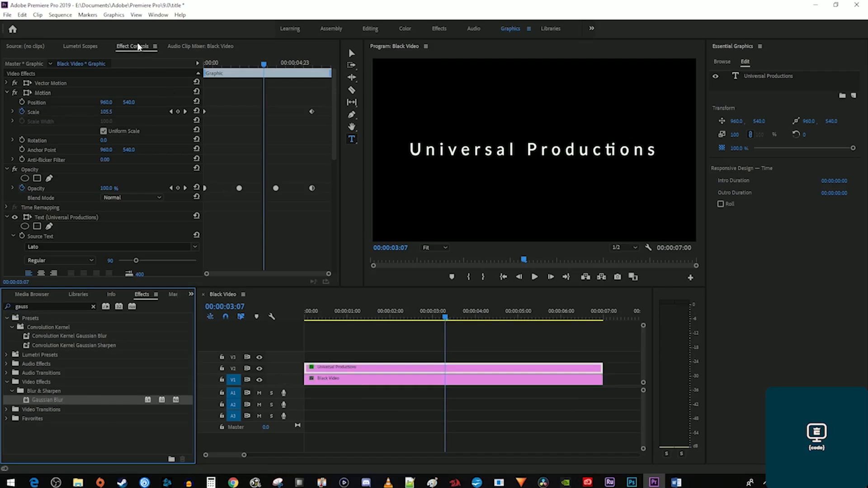
# Keyframe Blurriness from 50 at the start to 0 at 00:00:01:23.
pyautogui.moveTo(260, 62); pyautogui.dragTo(192, 60)
pyautogui.scroll(-10, 232, 201)
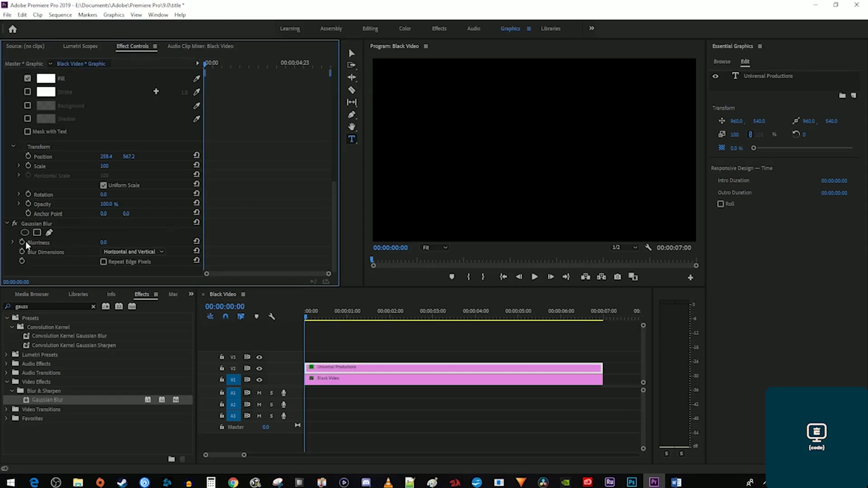
pyautogui.click(107, 242)
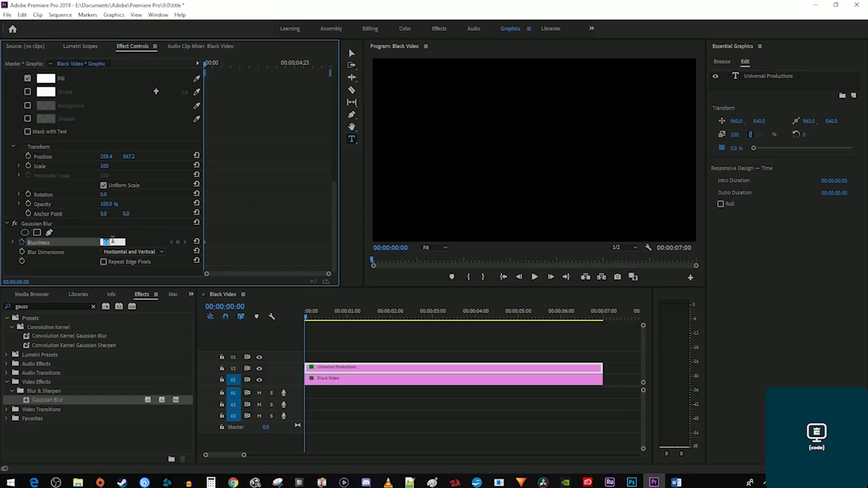
pyautogui.press('Return')
pyautogui.click(388, 316)
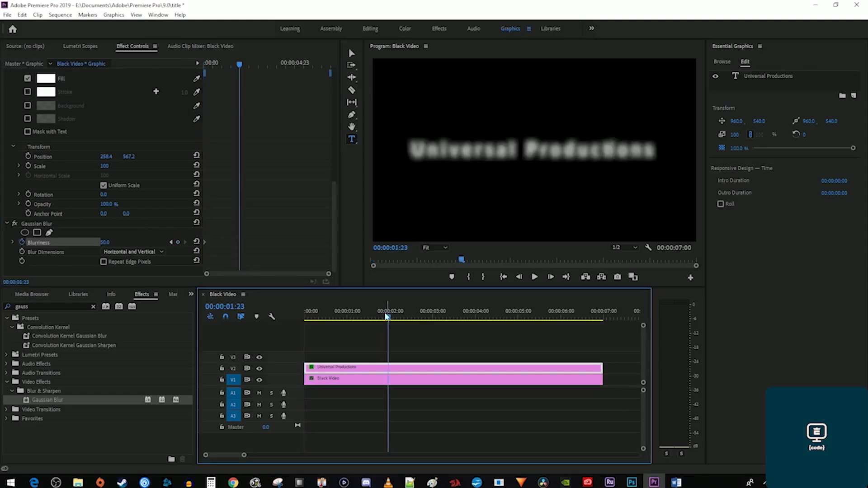
pyautogui.click(108, 242)
pyautogui.write('0')
pyautogui.press('Return')
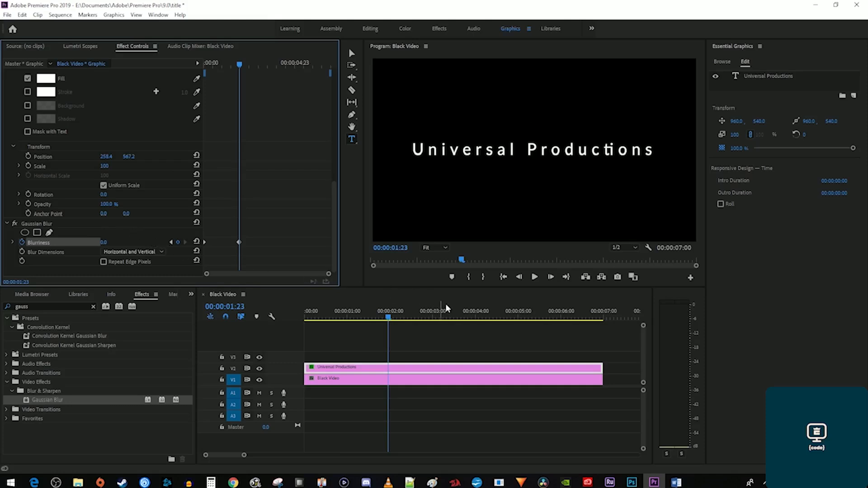
# Hold Blurriness 0 at 00:00:03:23, return to 50 by 00:00:05:23, and preview.
pyautogui.click(473, 316)
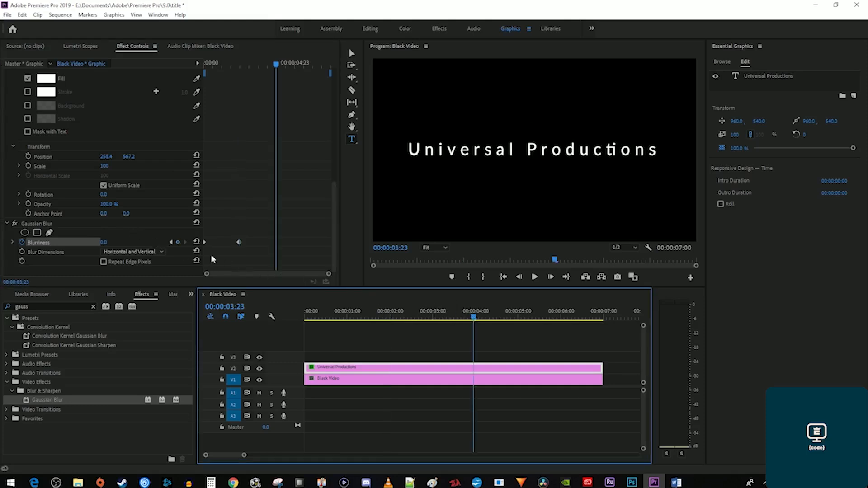
pyautogui.click(177, 242)
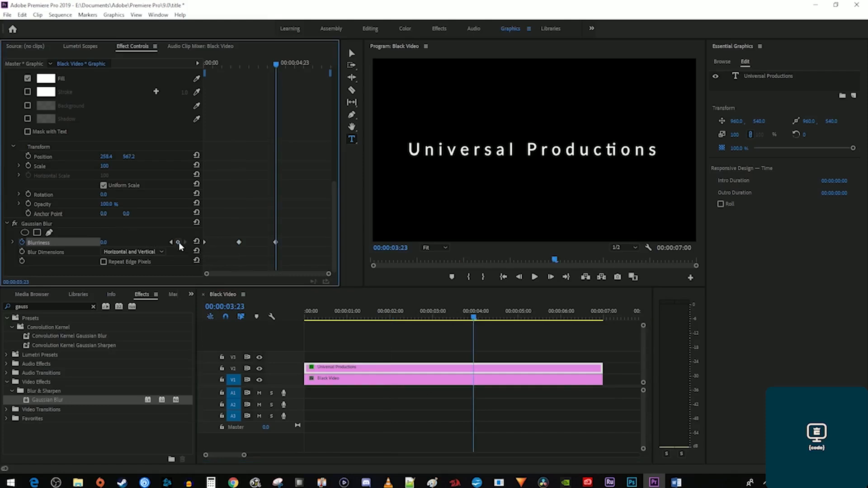
pyautogui.click(560, 318)
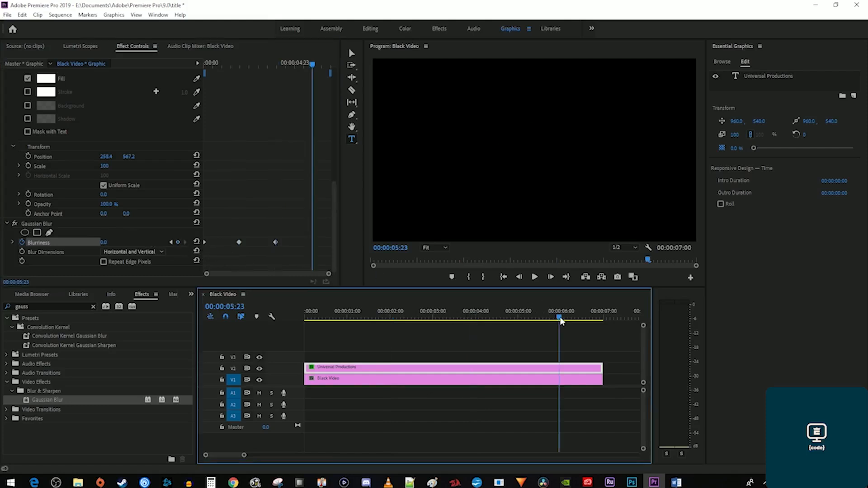
pyautogui.click(103, 242)
pyautogui.press('Return')
pyautogui.press('Home')
pyautogui.press('space')
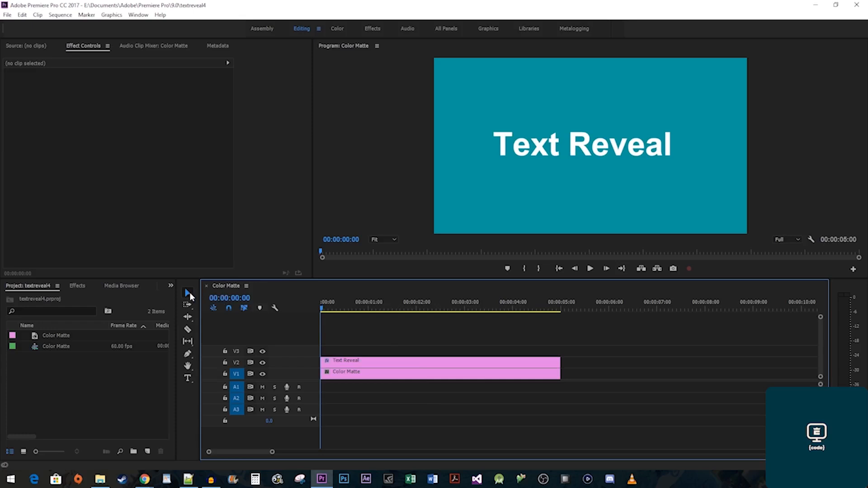
# Drag the Text Reveal text down, lower in the teal frame.
pyautogui.moveTo(600, 150); pyautogui.dragTo(600, 195)
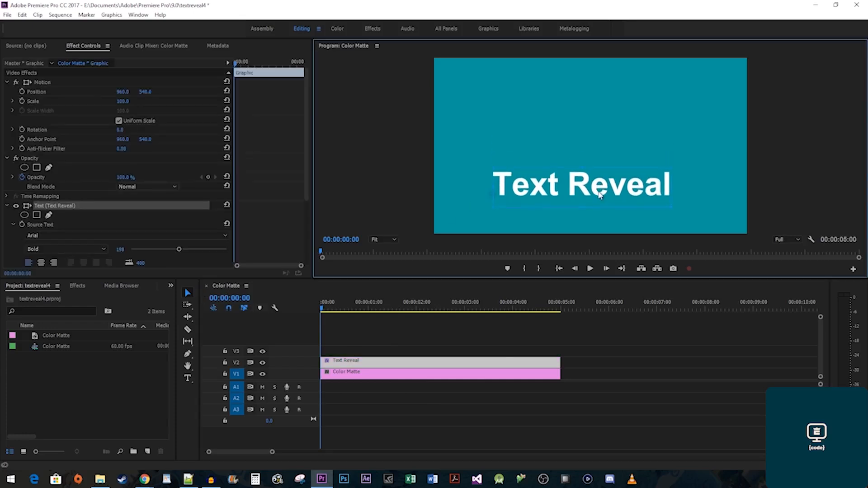
# Apply Crop to the Text Reveal clip and set Crop Bottom to 35%, hiding the text.
pyautogui.click(79, 286)
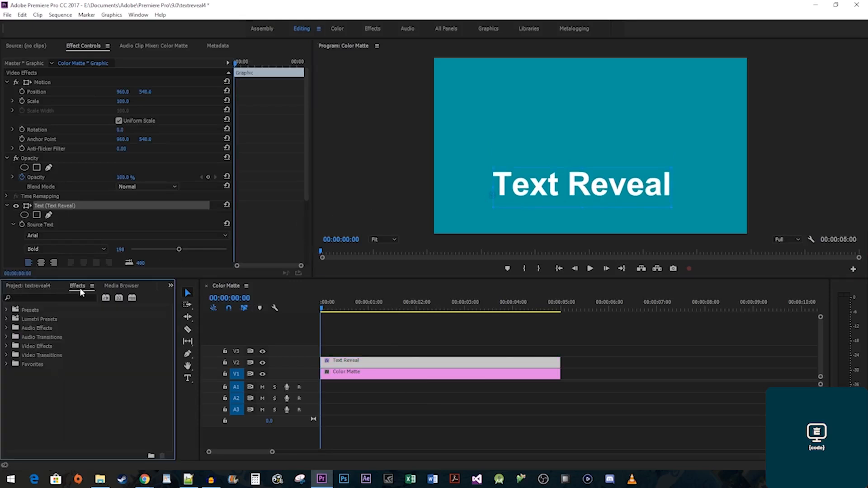
pyautogui.write('crop')
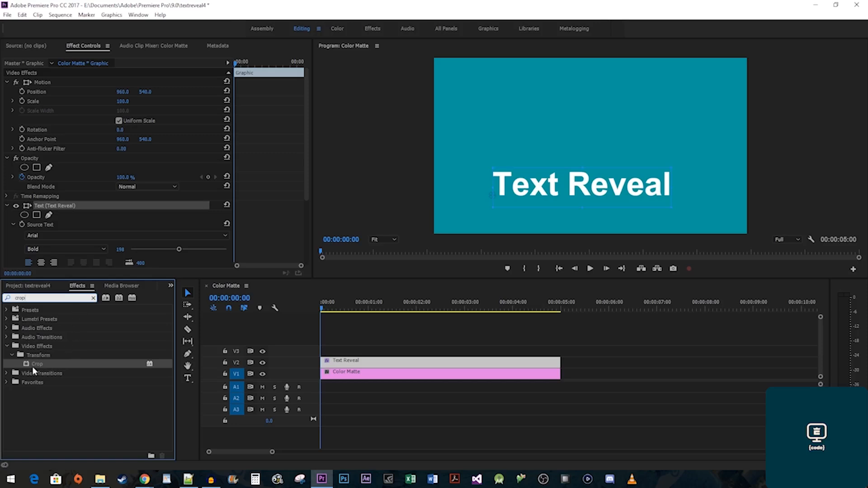
pyautogui.moveTo(32, 367); pyautogui.dragTo(379, 366)
pyautogui.scroll(-5, 269, 232)
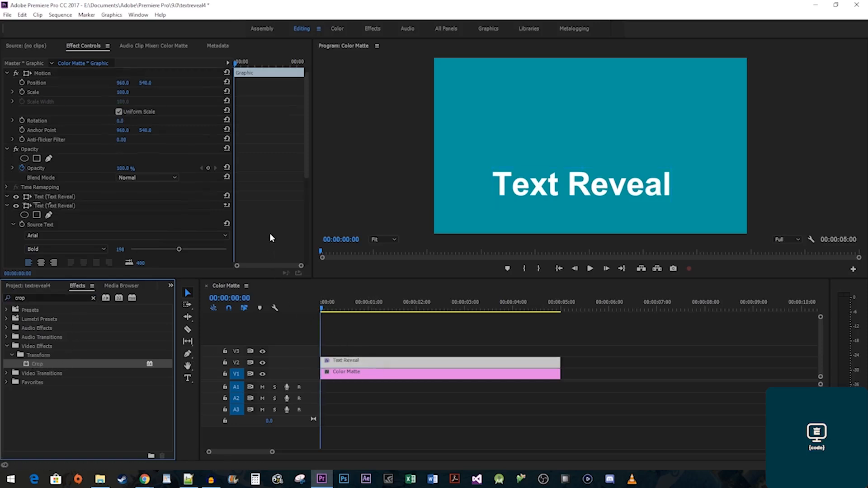
pyautogui.scroll(-2, 266, 227)
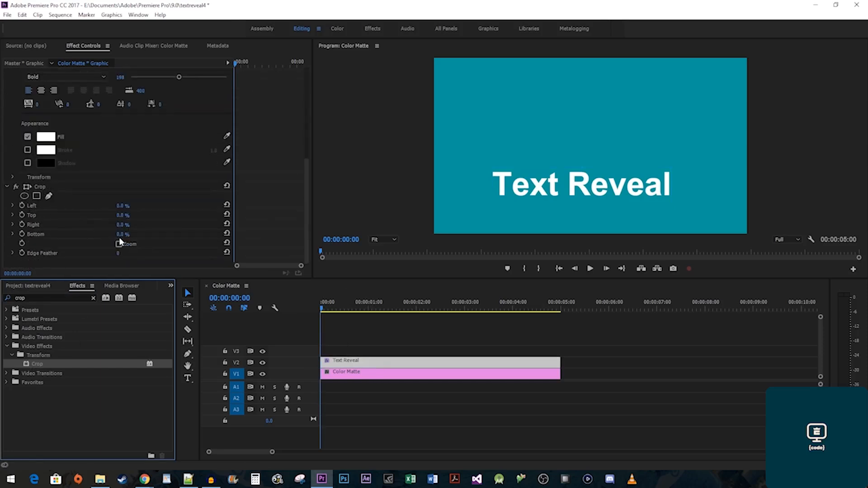
pyautogui.moveTo(120, 236); pyautogui.dragTo(137, 236)
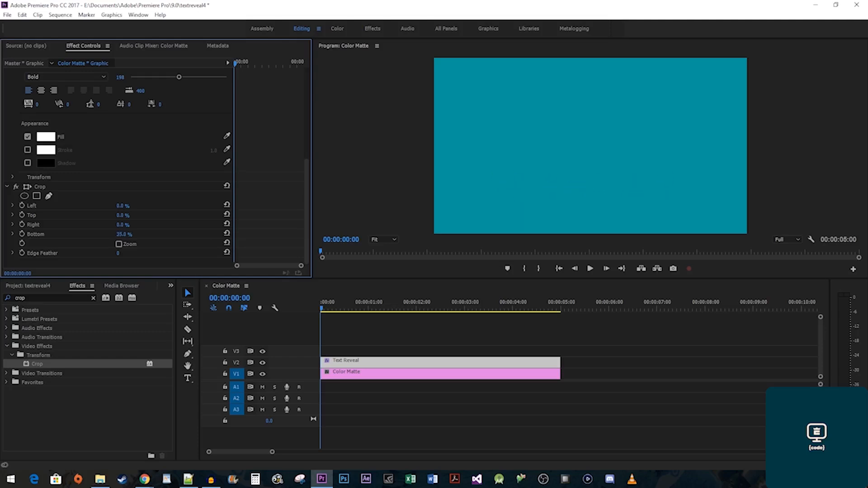
# Keyframe the title's Position at frames 14 and 31, raising Y from 843.5 to 692.5.
pyautogui.click(13, 178)
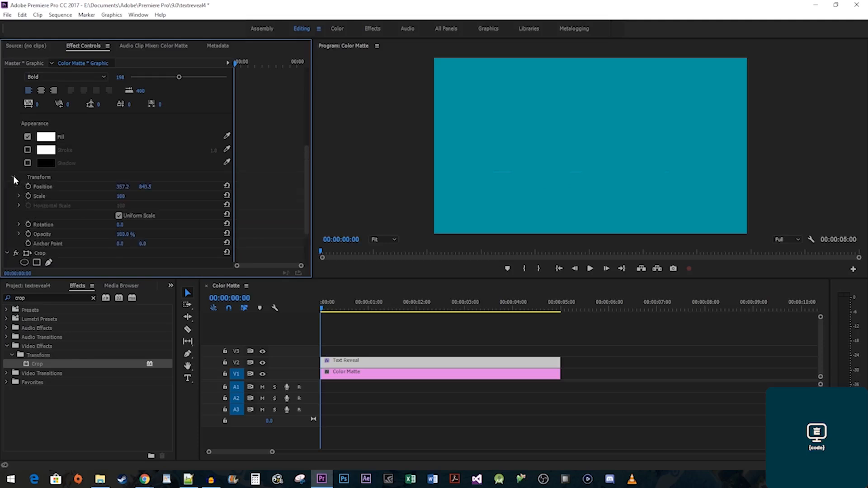
pyautogui.click(238, 63)
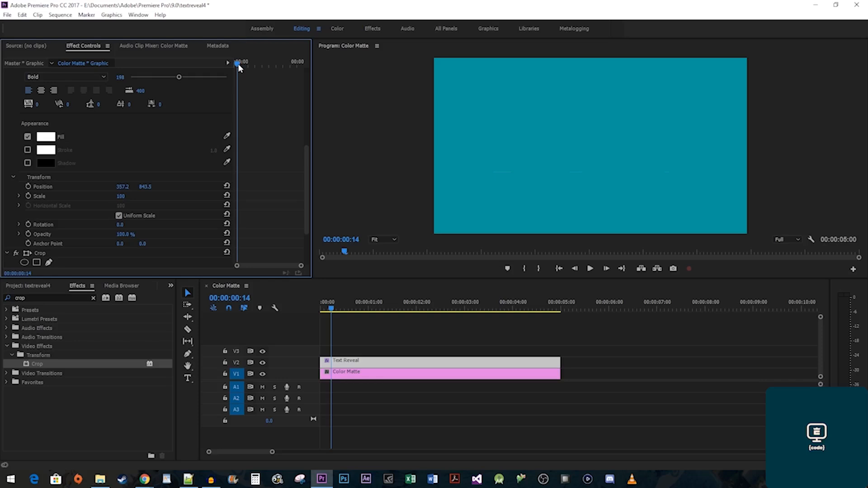
pyautogui.click(27, 187)
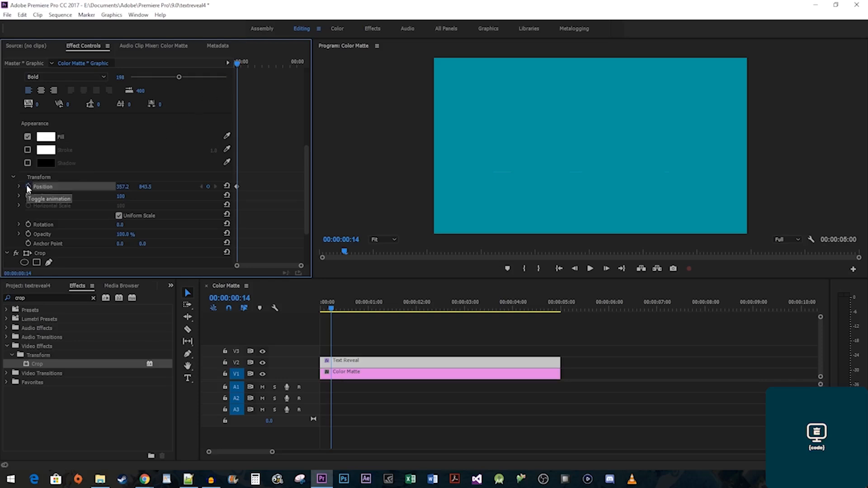
pyautogui.moveTo(240, 63); pyautogui.dragTo(241, 65)
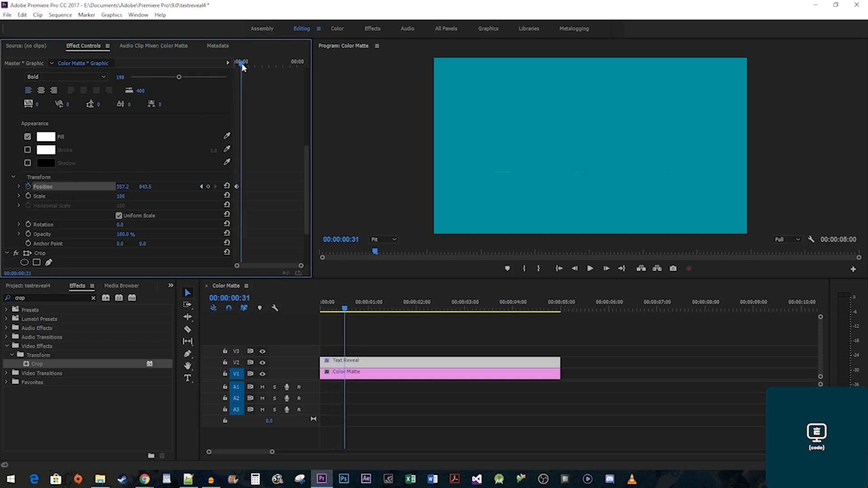
pyautogui.moveTo(151, 190); pyautogui.dragTo(86, 190)
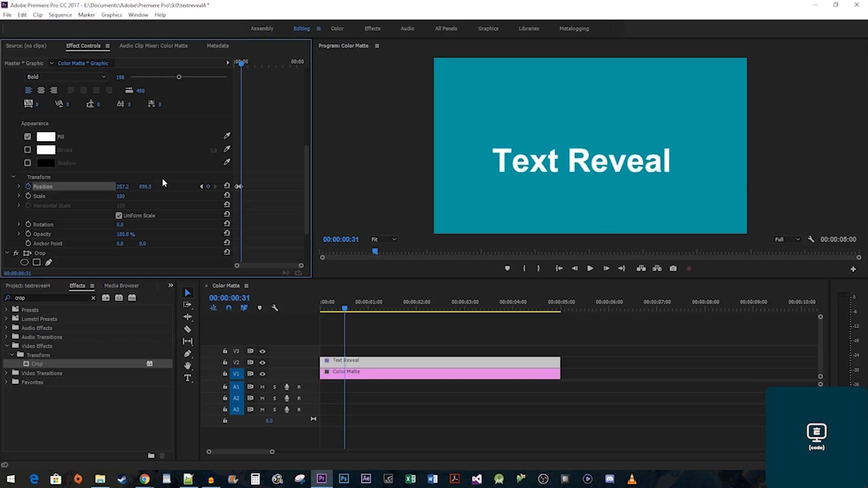
pyautogui.click(235, 66)
pyautogui.press('space')
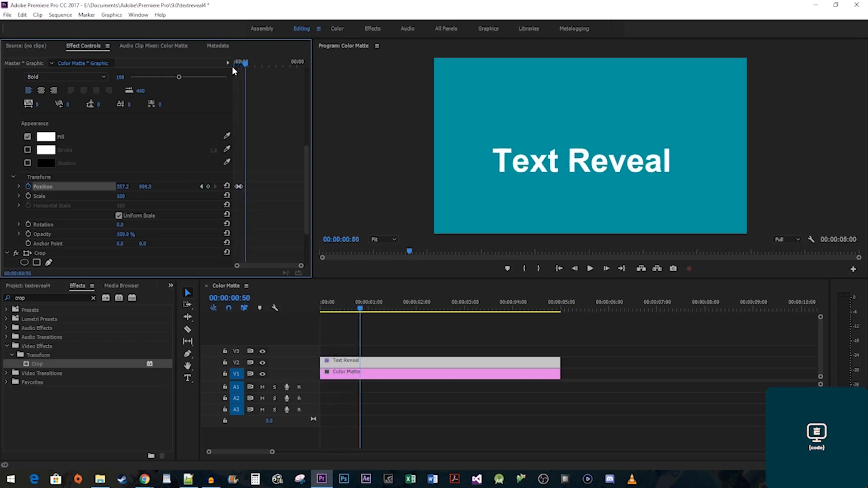
# Give both Position keyframes Ease In temporal interpolation and replay the reveal.
pyautogui.moveTo(233, 188); pyautogui.dragTo(226, 183)
pyautogui.rightClick(240, 186)
pyautogui.moveTo(311, 266)
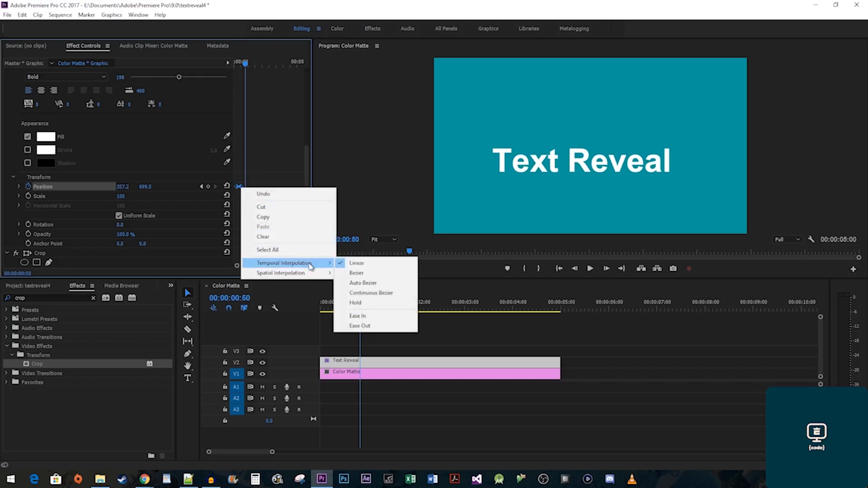
pyautogui.click(374, 316)
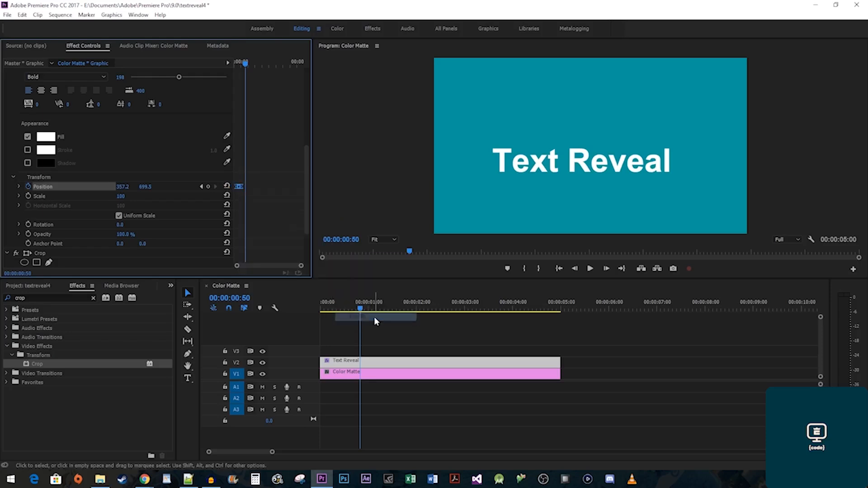
pyautogui.moveTo(248, 66); pyautogui.dragTo(237, 64)
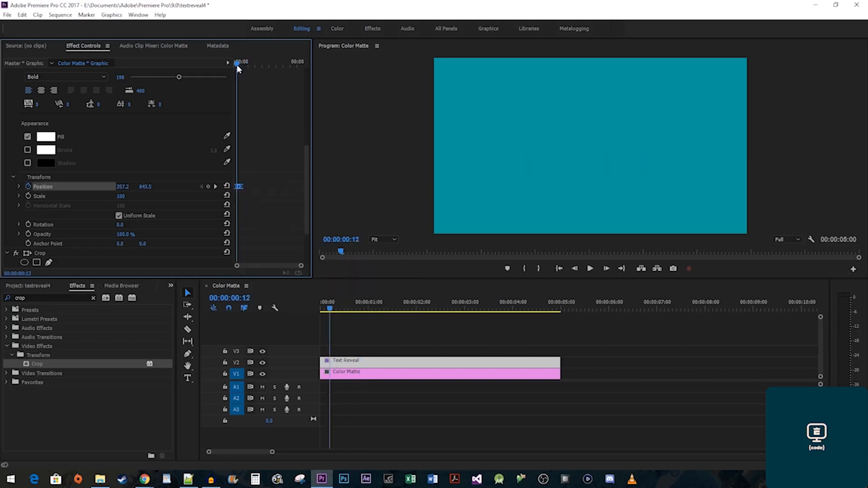
pyautogui.press('space')
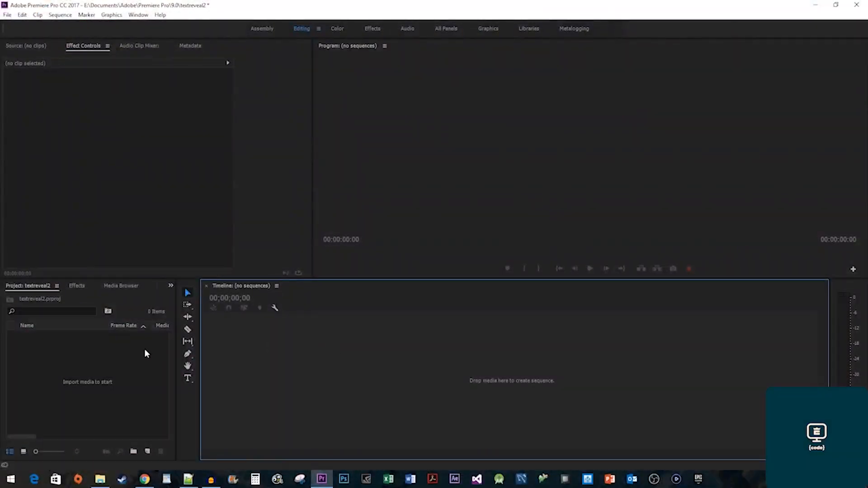
# Create a teal 01A9A3 Color Matte and drag it into a new sequence.
pyautogui.rightClick(144, 349)
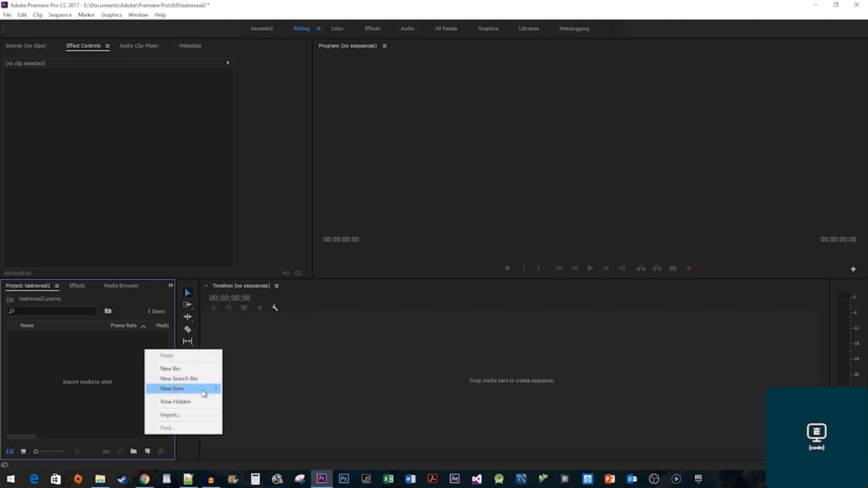
pyautogui.moveTo(202, 393)
pyautogui.click(291, 449)
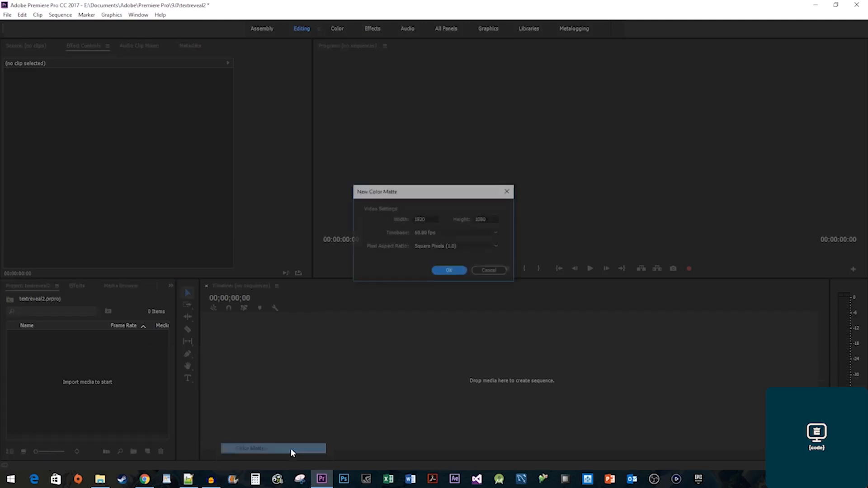
pyautogui.click(452, 271)
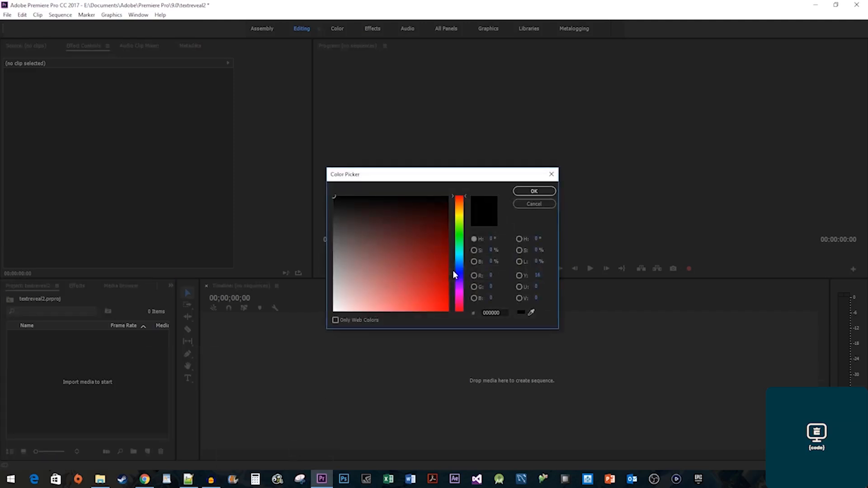
pyautogui.click(461, 252)
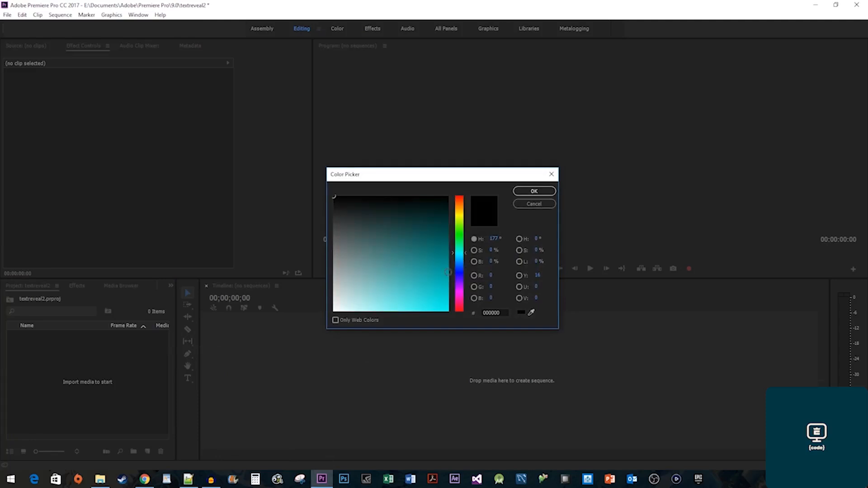
pyautogui.click(447, 272)
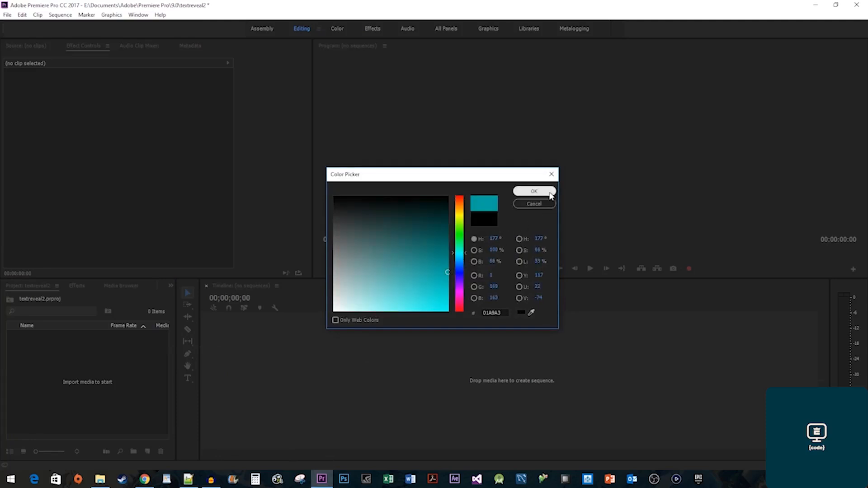
pyautogui.click(534, 191)
pyautogui.click(417, 253)
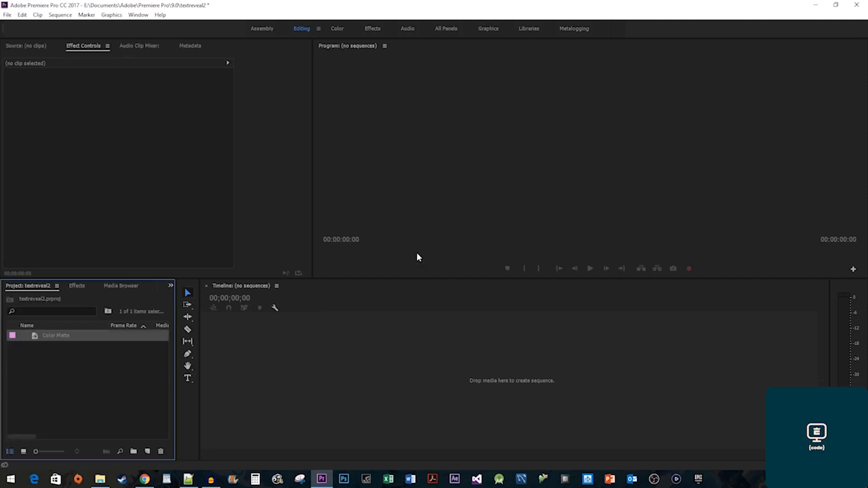
pyautogui.moveTo(55, 336); pyautogui.dragTo(274, 348)
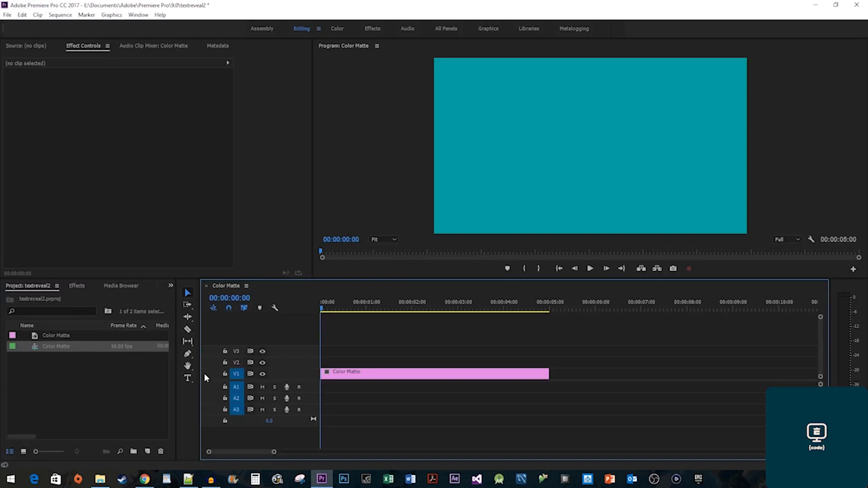
# Add a 'Text Reveal' title over the teal matte and move it toward the centre.
pyautogui.click(188, 378)
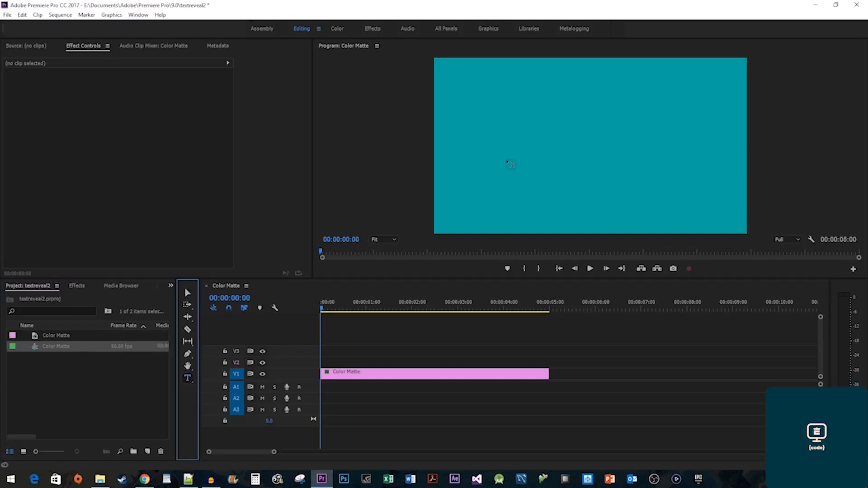
pyautogui.click(538, 150)
pyautogui.write('Tex')
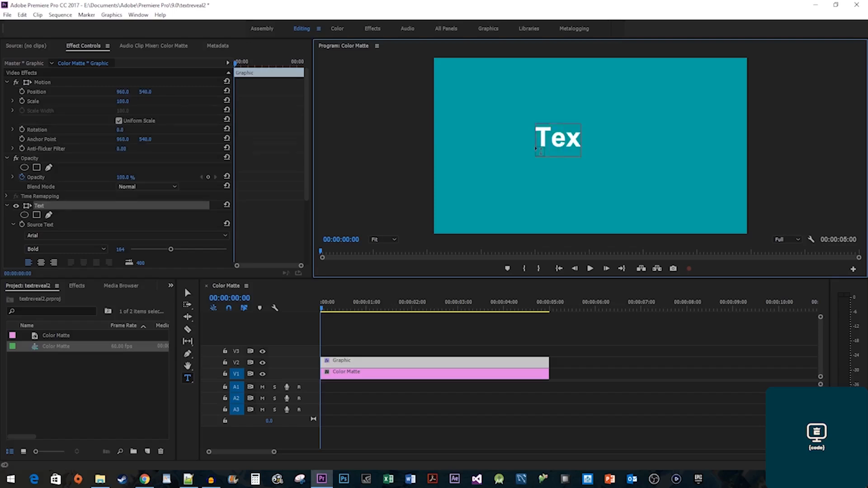
pyautogui.write('t Reveal')
pyautogui.press('Escape')
pyautogui.moveTo(616, 154); pyautogui.dragTo(596, 151)
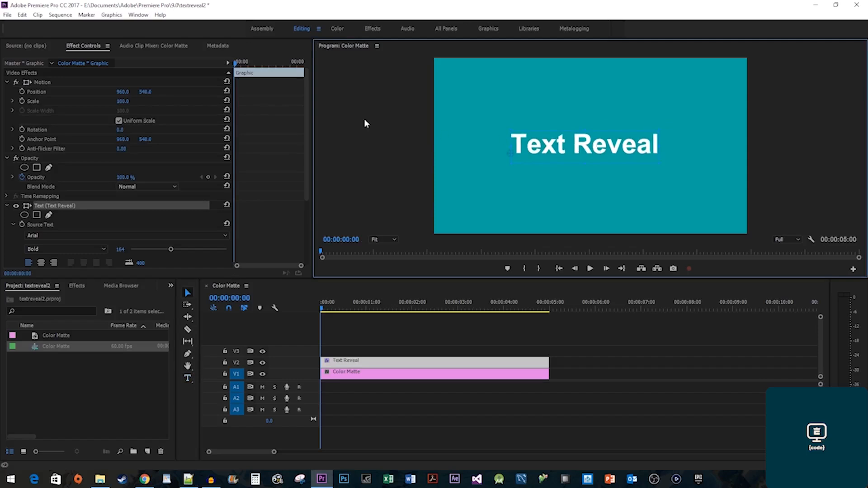
pyautogui.click(8, 15)
pyautogui.moveTo(54, 26)
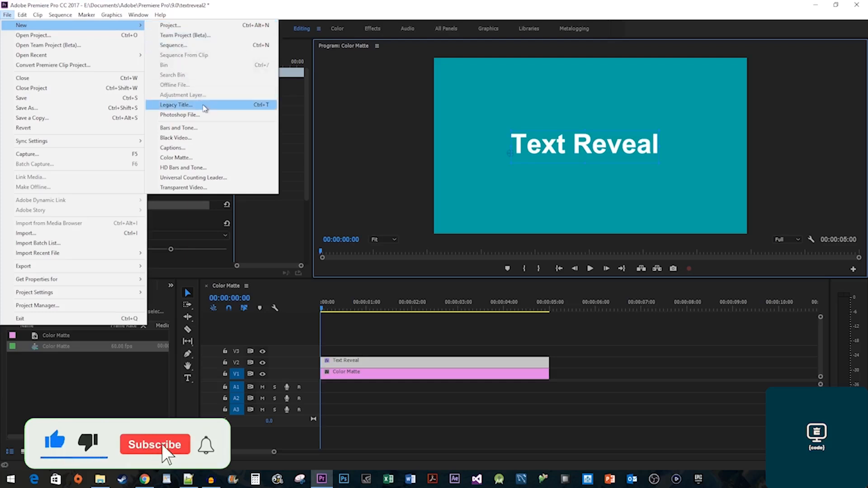
# Create the legacy title Title 02 with a horizontal line drawn above the text.
pyautogui.click(205, 106)
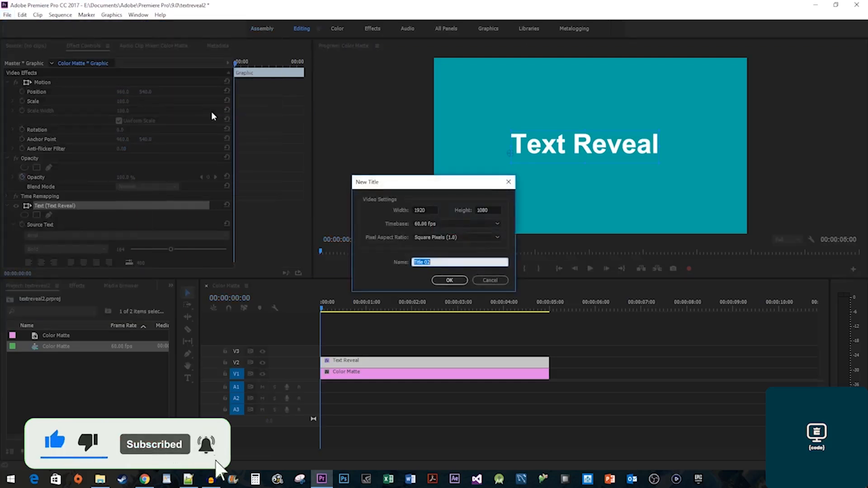
pyautogui.click(449, 279)
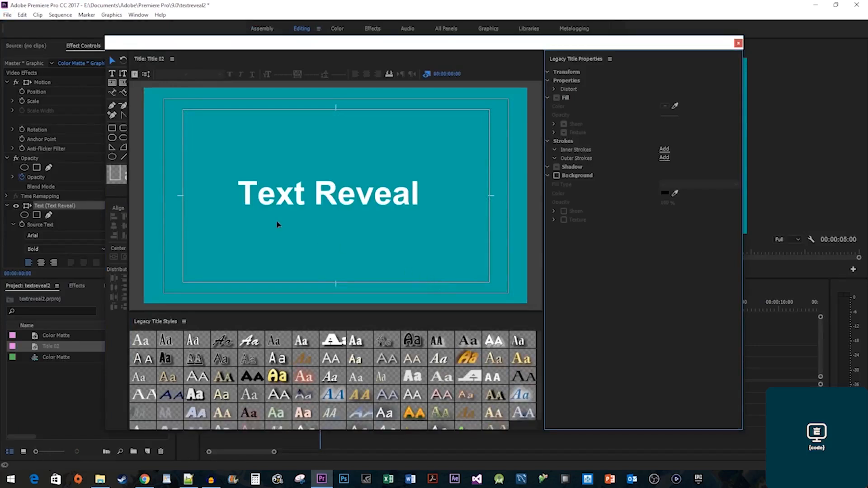
pyautogui.click(124, 157)
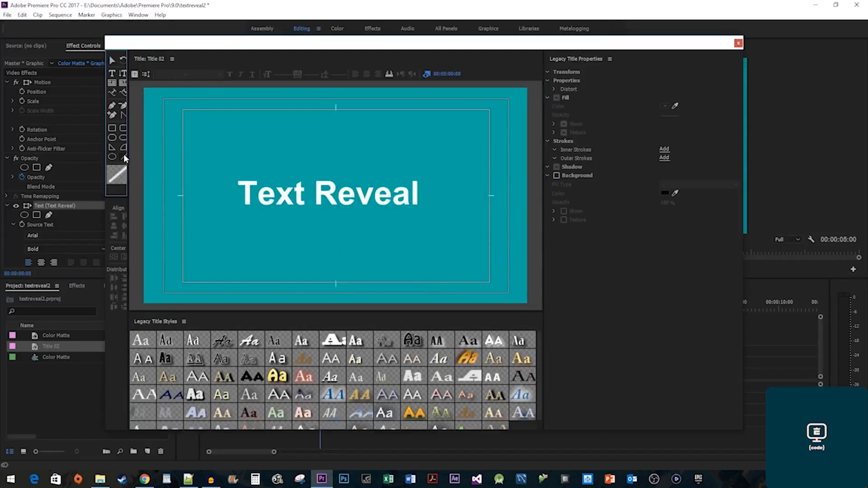
pyautogui.moveTo(215, 165); pyautogui.dragTo(437, 167)
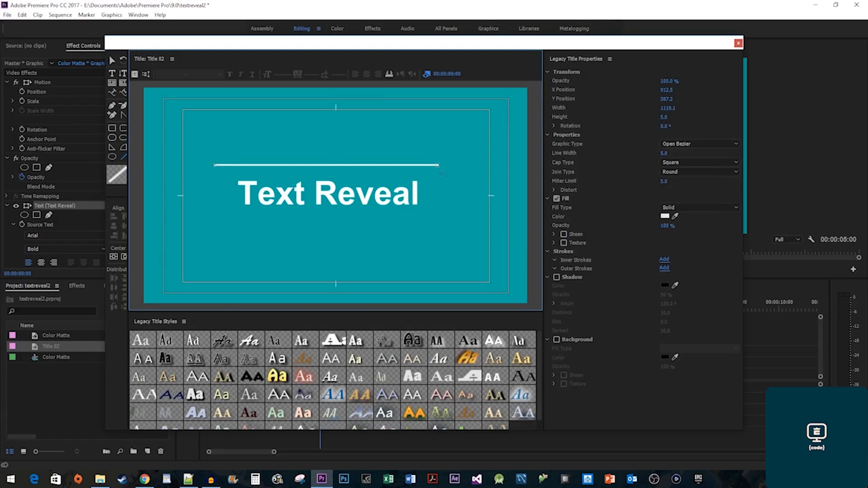
# Set the line width to 10 and lower it onto the top of the text.
pyautogui.click(663, 154)
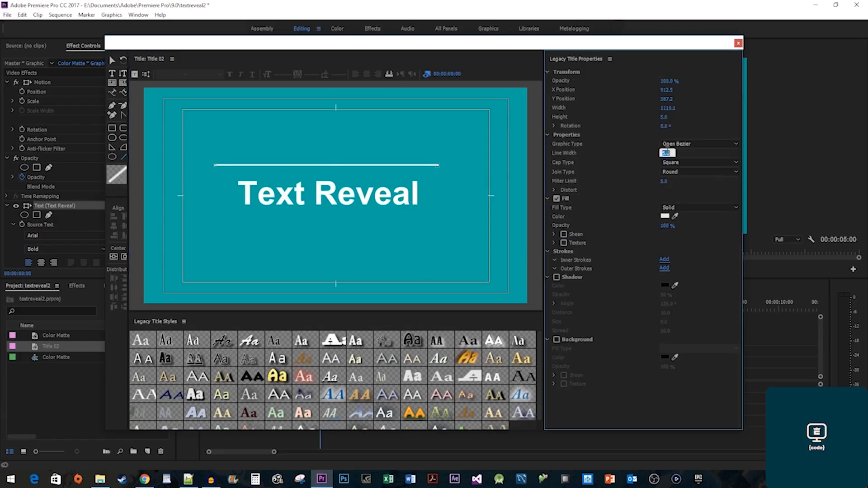
pyautogui.write('10')
pyautogui.press('Return')
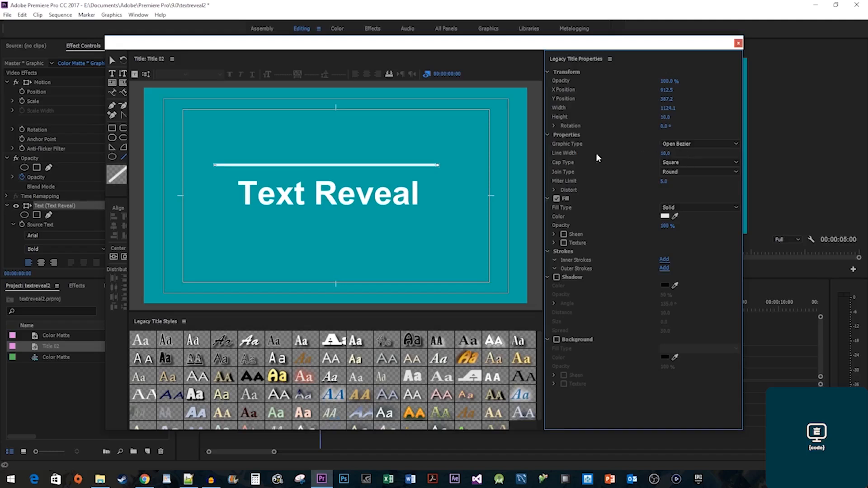
pyautogui.moveTo(375, 166); pyautogui.dragTo(374, 183)
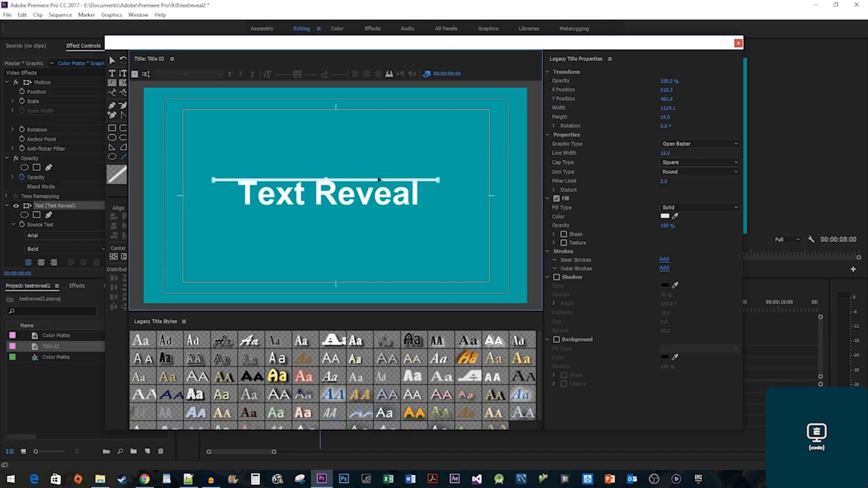
pyautogui.click(738, 44)
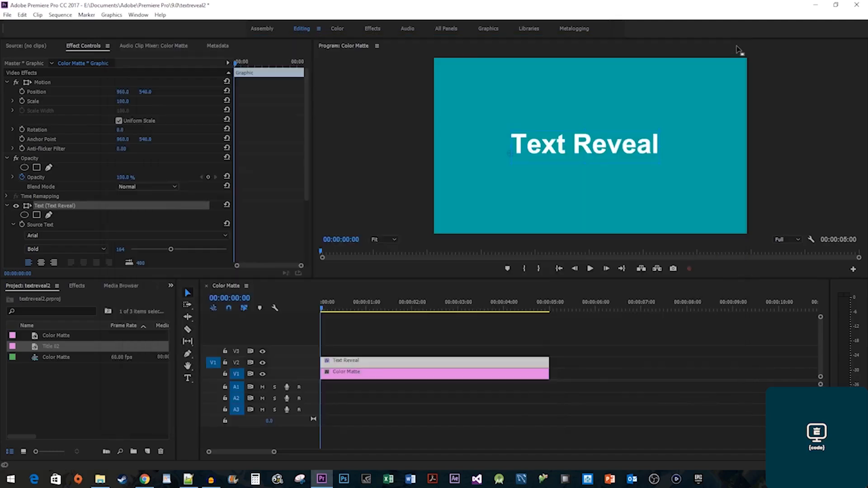
# Place Title 02 on V3 and apply the Crop effect to the Text Reveal clip.
pyautogui.moveTo(49, 344); pyautogui.dragTo(318, 355)
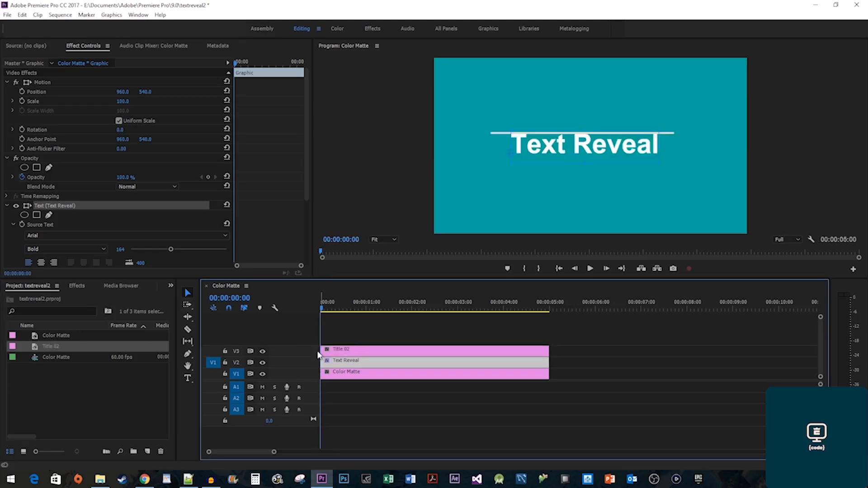
pyautogui.click(76, 286)
pyautogui.click(65, 299)
pyautogui.write('cr')
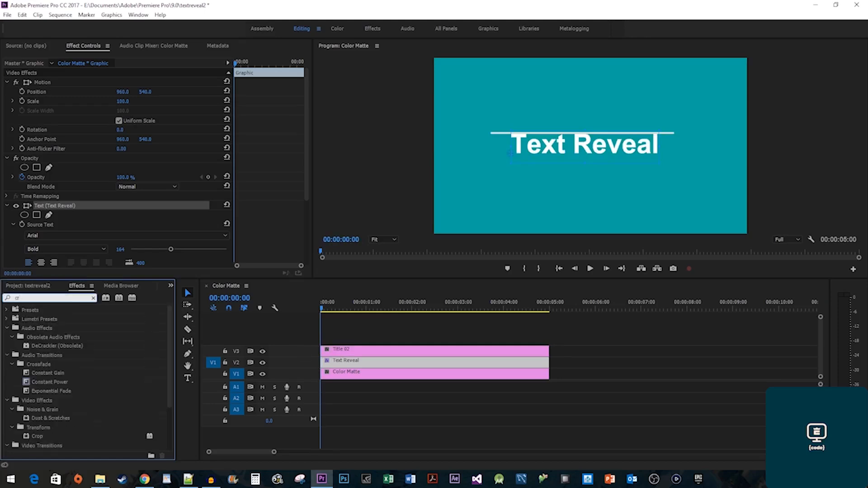
pyautogui.write('op')
pyautogui.click(45, 364)
pyautogui.moveTo(47, 366); pyautogui.dragTo(349, 364)
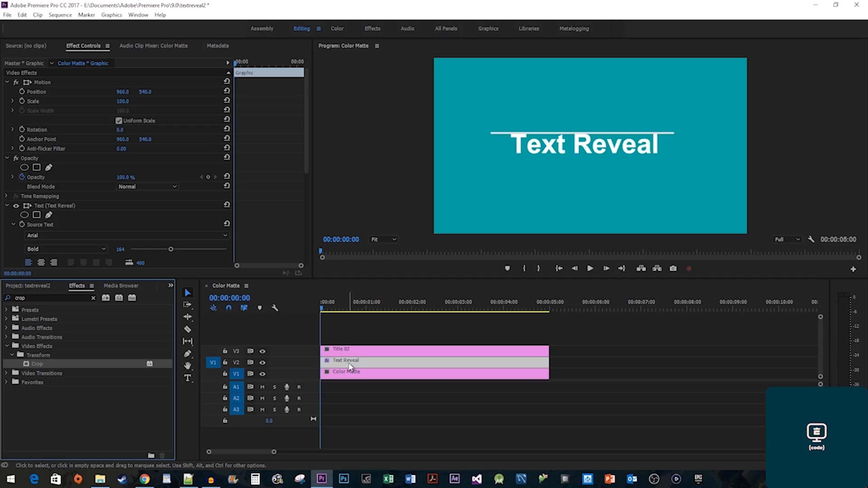
# Keyframe Crop Bottom at 57% at the start and about 44% at 00:00:00:56.
pyautogui.scroll(-5, 237, 219)
pyautogui.scroll(-2, 236, 218)
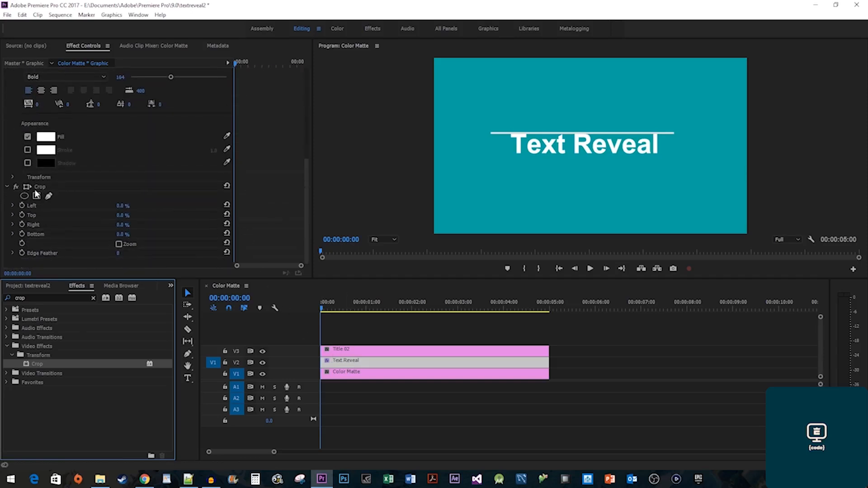
pyautogui.moveTo(121, 235)
pyautogui.mouseDown()
pyautogui.moveTo(152, 234)
pyautogui.moveTo(129, 235)
pyautogui.mouseUp()
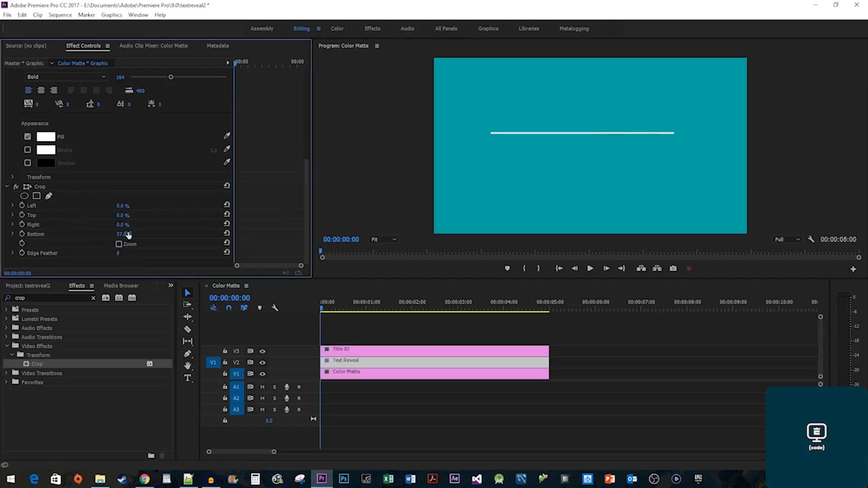
pyautogui.click(22, 234)
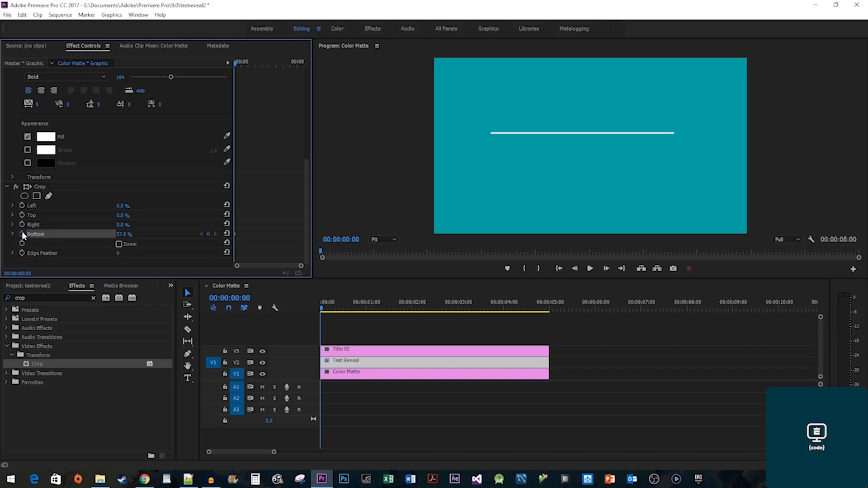
pyautogui.moveTo(242, 60); pyautogui.dragTo(248, 64)
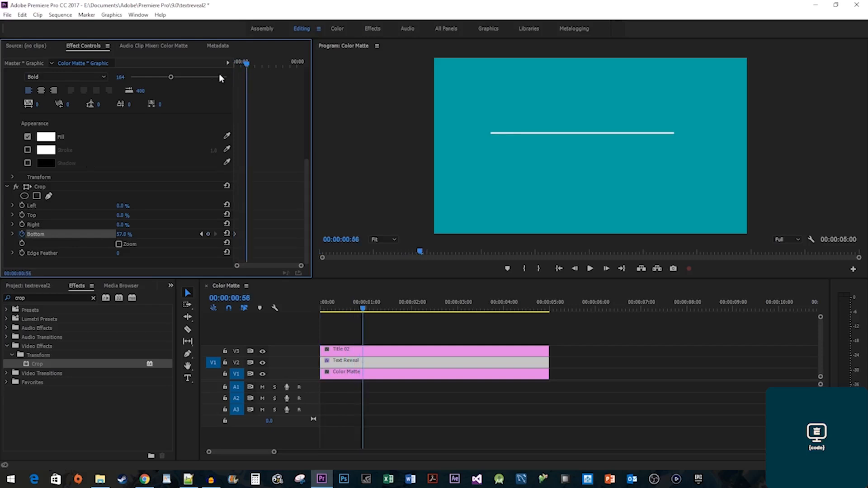
pyautogui.click(39, 187)
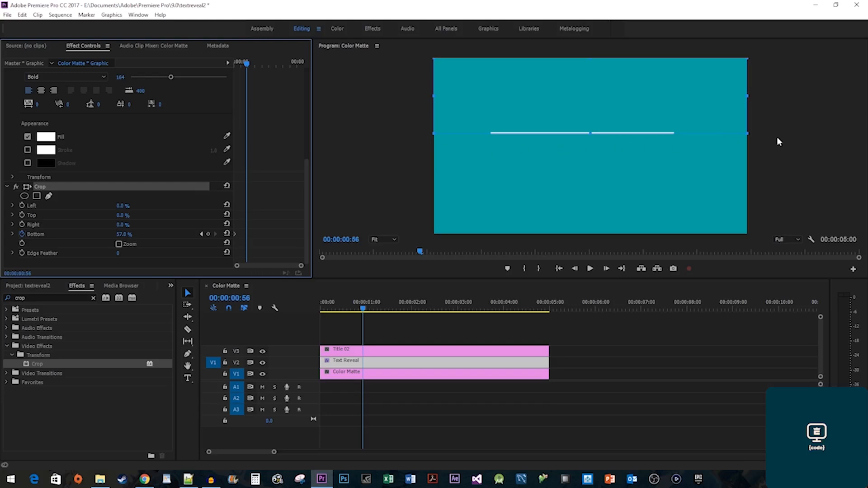
pyautogui.moveTo(590, 133); pyautogui.dragTo(588, 157)
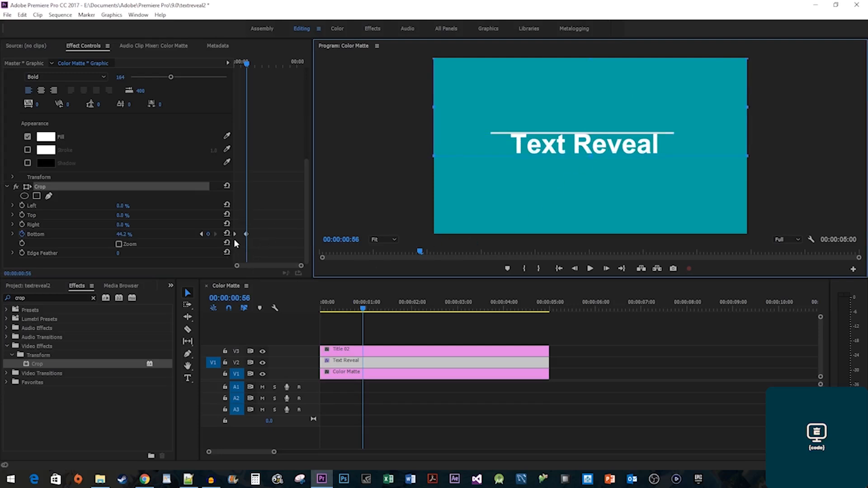
# Play back the crop reveal, return to the first Crop keyframe, and select Title 02.
pyautogui.click(256, 223)
pyautogui.press('Home')
pyautogui.press('space')
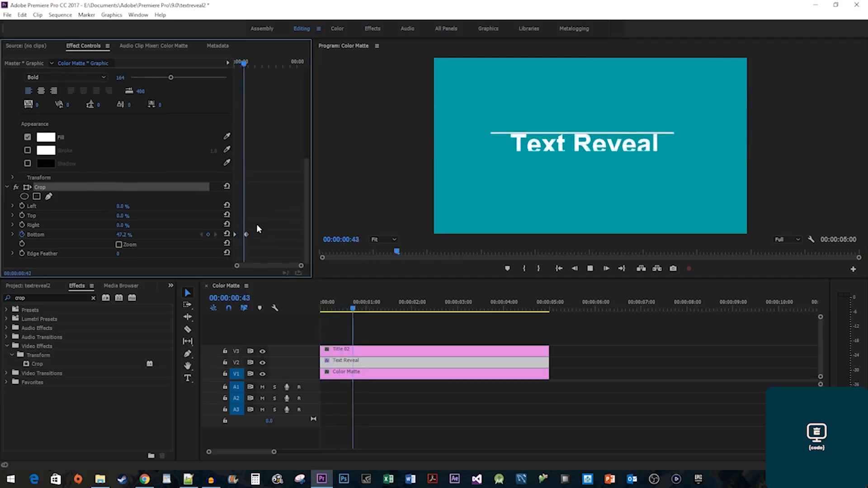
pyautogui.press('space')
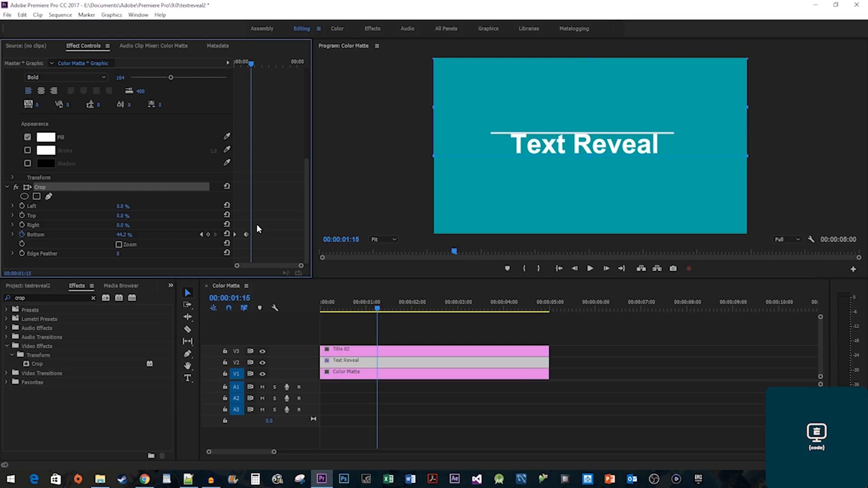
pyautogui.click(202, 235)
pyautogui.click(202, 234)
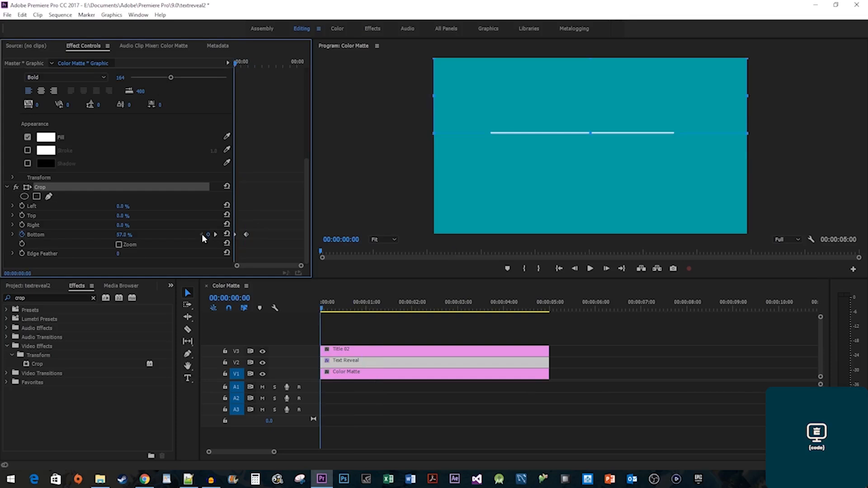
pyautogui.moveTo(37, 364); pyautogui.dragTo(369, 357)
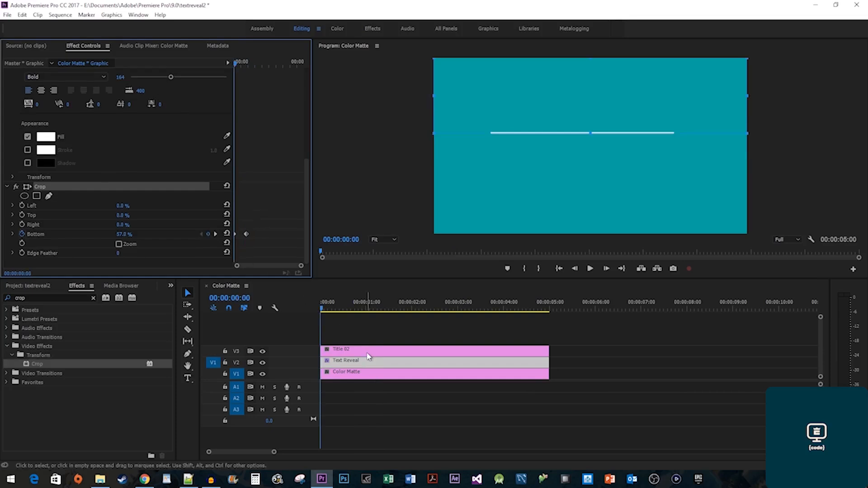
pyautogui.click(368, 353)
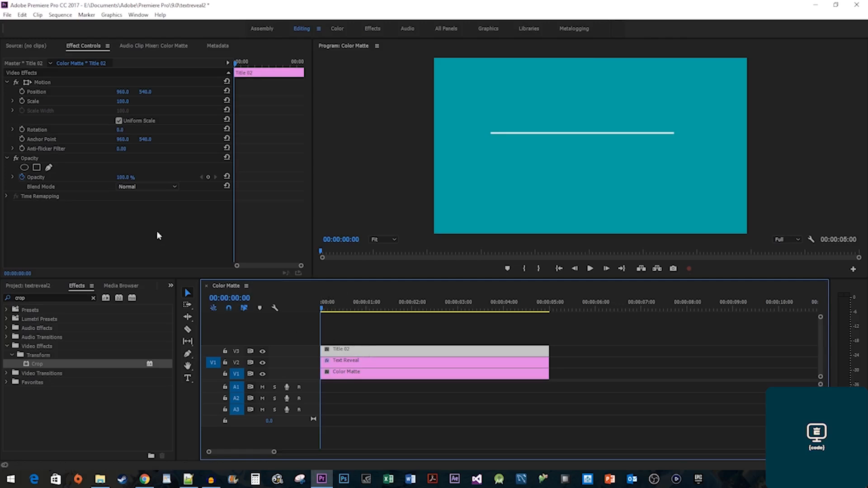
# Keyframe Title 02's Position at 0:00 and 0:56, raising Y so the line slides beneath the text.
pyautogui.click(21, 92)
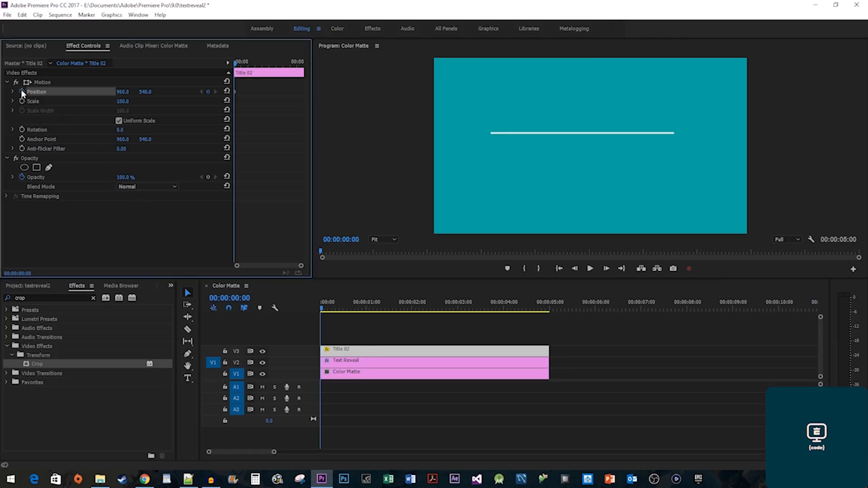
pyautogui.click(364, 361)
pyautogui.scroll(-10, 248, 205)
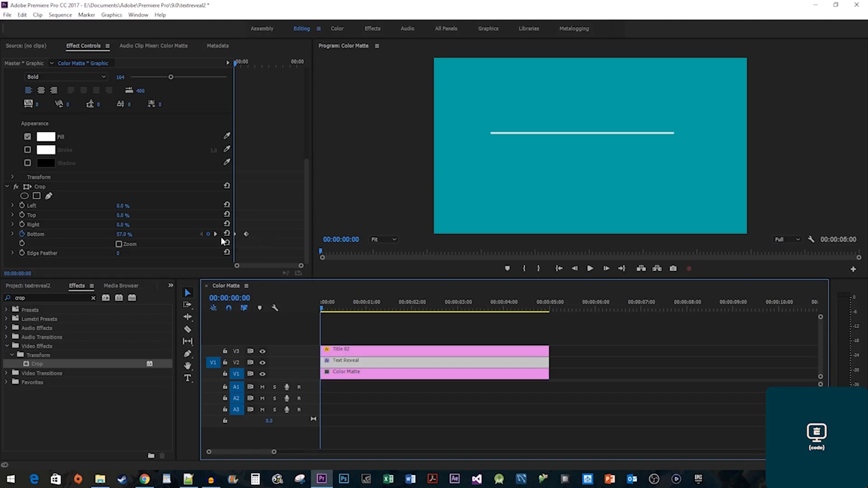
pyautogui.click(215, 234)
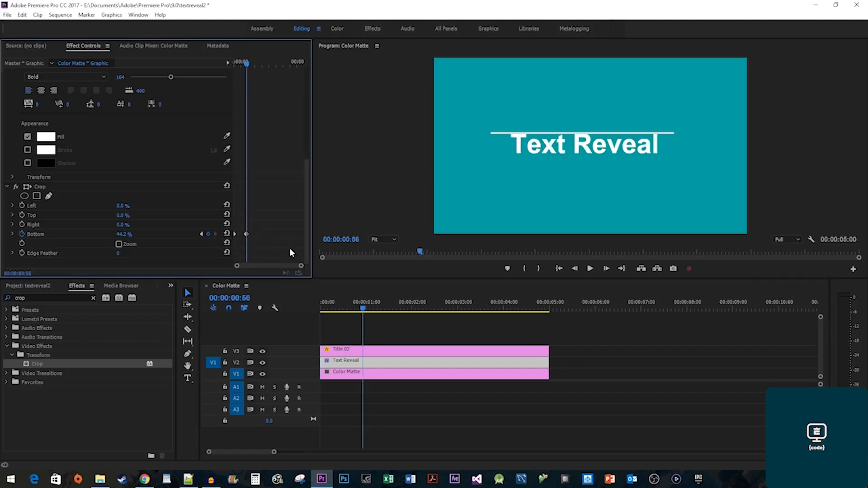
pyautogui.click(391, 352)
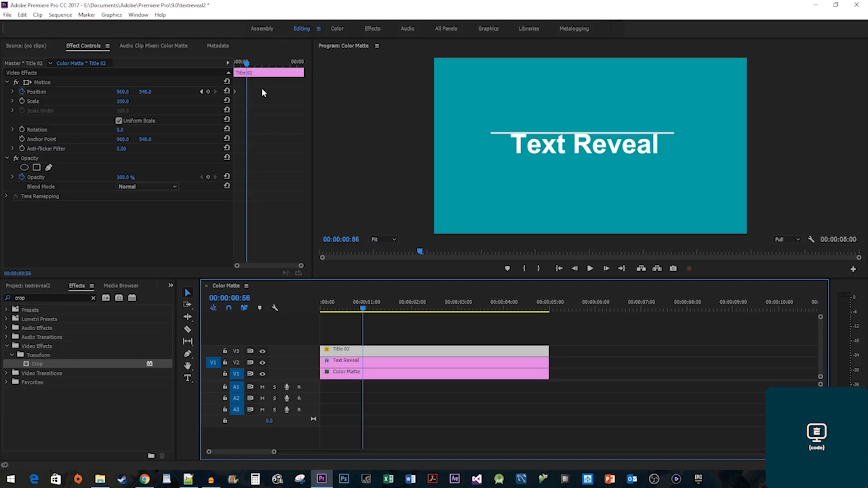
pyautogui.moveTo(148, 91); pyautogui.dragTo(175, 91)
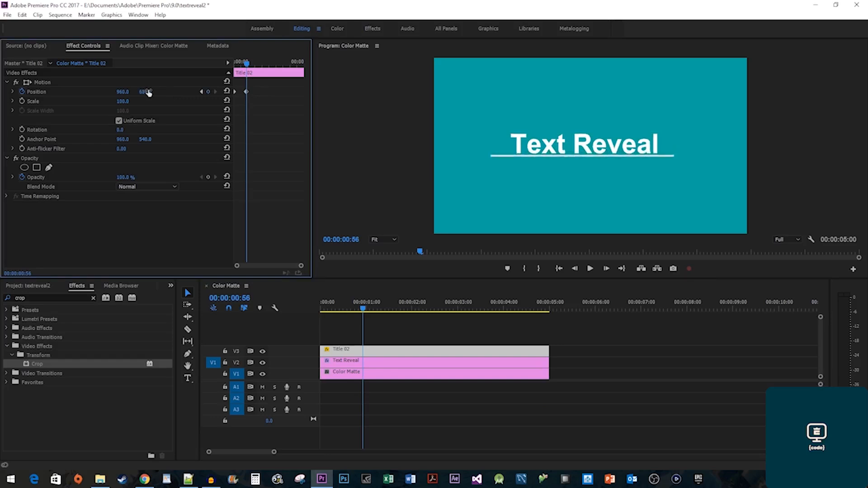
pyautogui.press('Home')
pyautogui.press('space')
pyautogui.press('space')
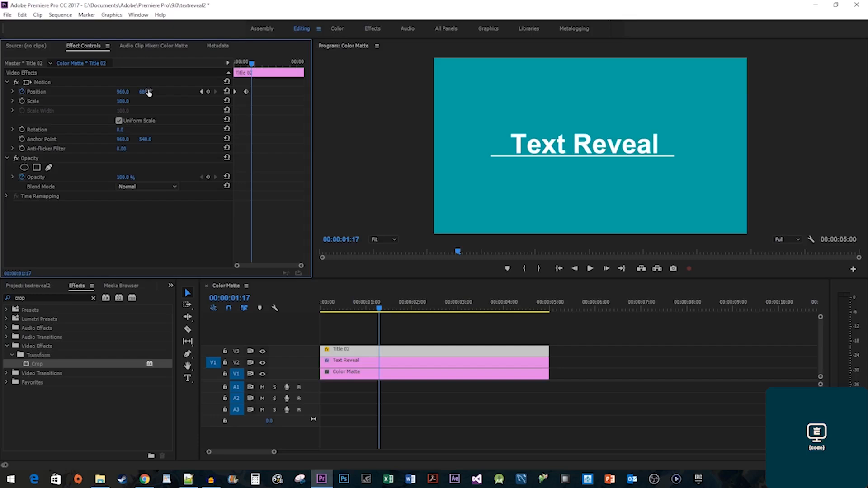
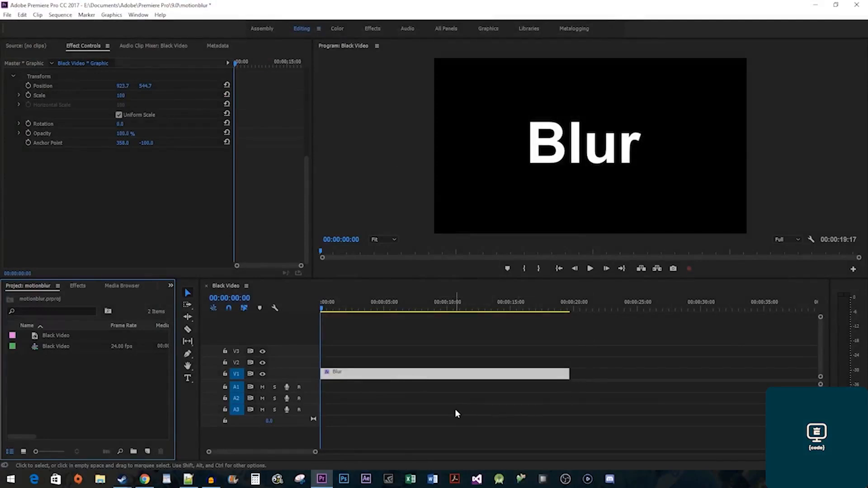
# Apply the Transform effect to the Blur title from the Effects panel.
pyautogui.click(77, 286)
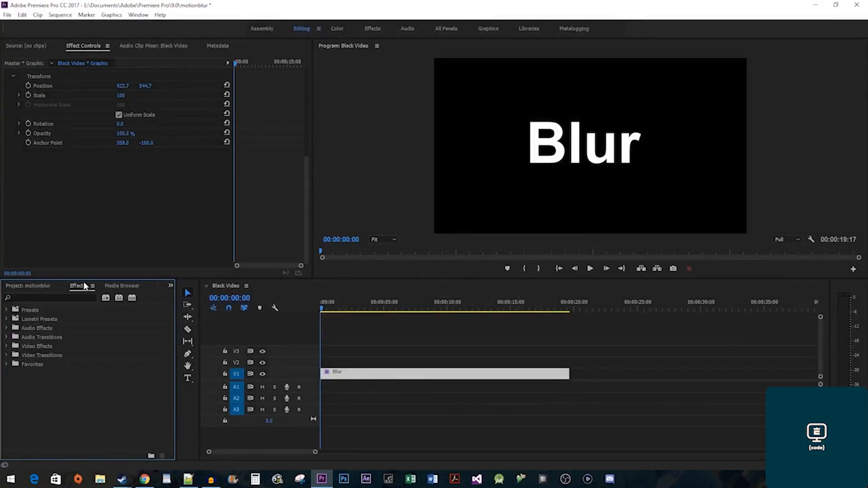
pyautogui.click(80, 297)
pyautogui.write('t')
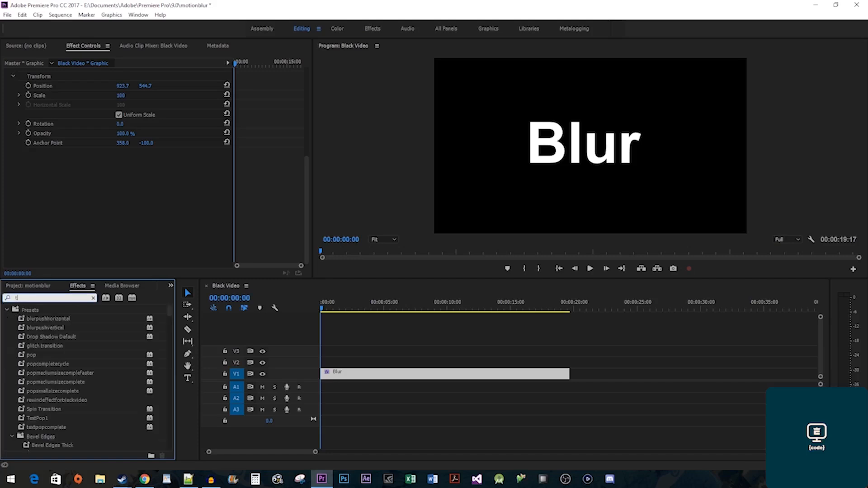
pyautogui.write('ransform')
pyautogui.moveTo(44, 363); pyautogui.dragTo(351, 380)
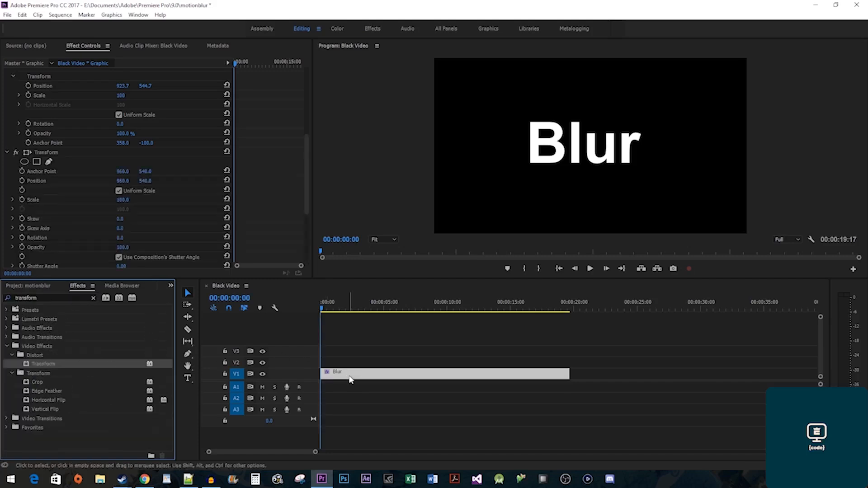
pyautogui.scroll(3, 295, 221)
pyautogui.scroll(-4, 295, 220)
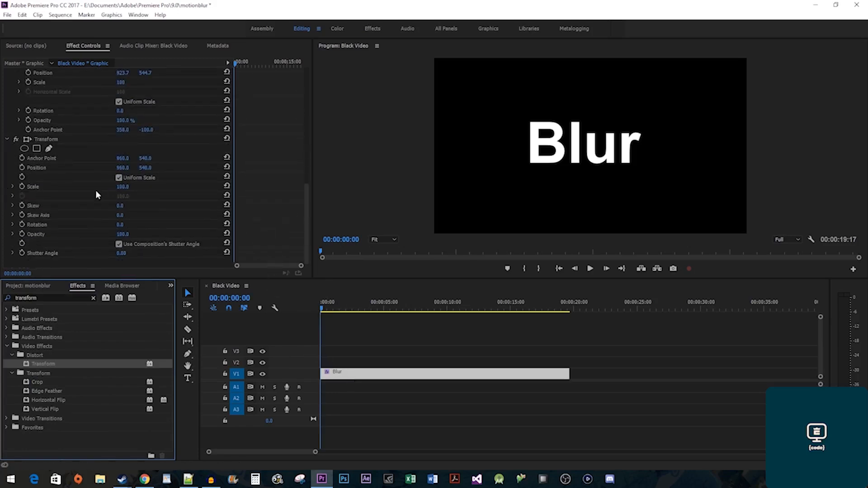
# Keyframe Transform Rotation from the start to 1200 at 00:00:15:00, then scrub back to check the spin.
pyautogui.click(23, 223)
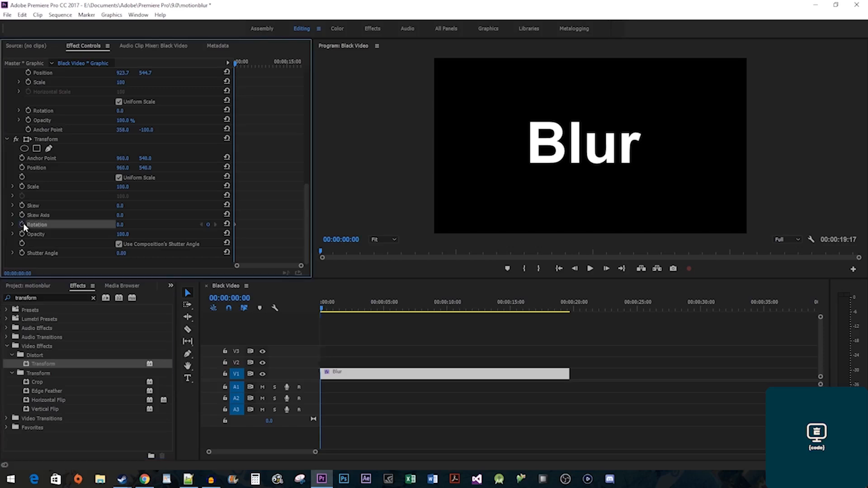
pyautogui.moveTo(272, 63); pyautogui.dragTo(287, 64)
pyautogui.click(120, 226)
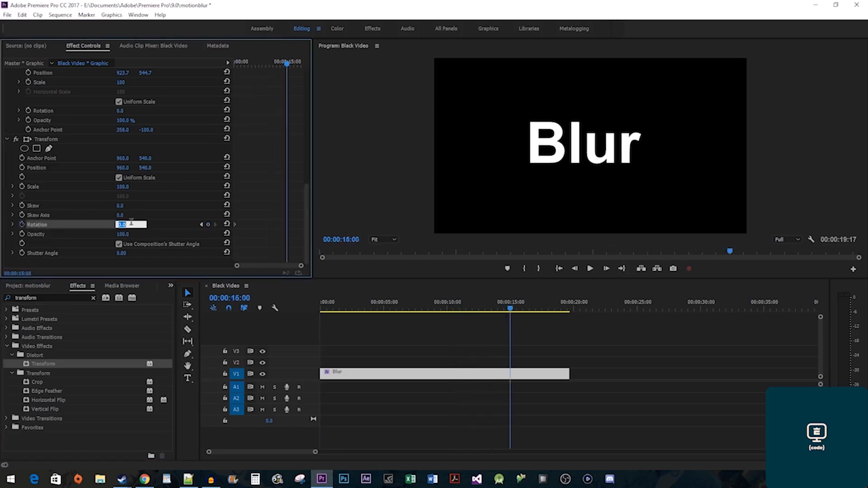
pyautogui.write('12000')
pyautogui.press('Return')
pyautogui.click(340, 308)
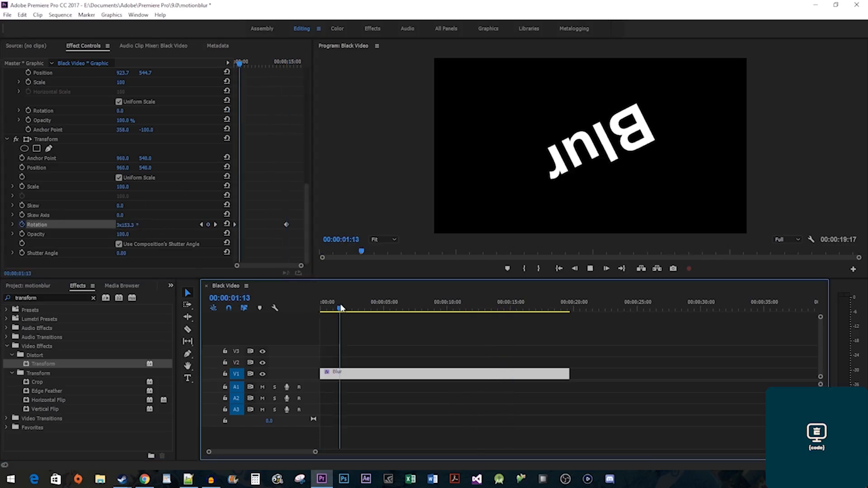
pyautogui.click(341, 308)
pyautogui.moveTo(340, 308); pyautogui.dragTo(305, 308)
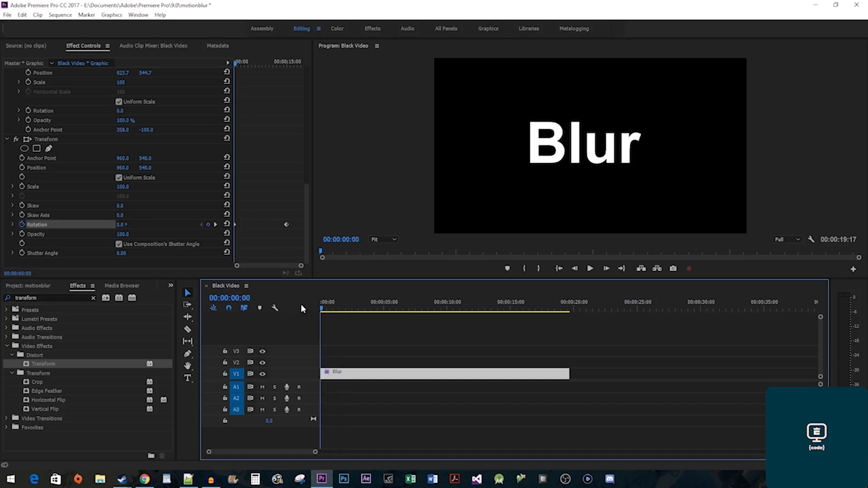
# Turn off Use Composition's Shutter Angle, raise Shutter Angle to about 246, and play back the blurred spin.
pyautogui.click(152, 245)
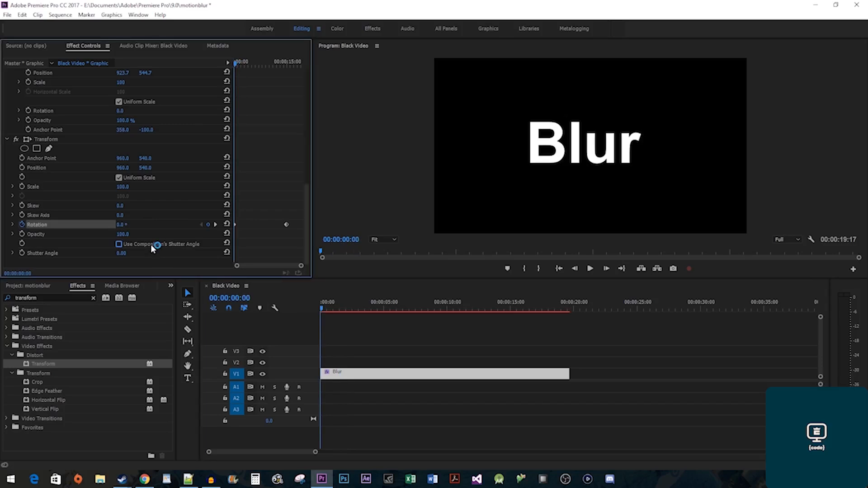
pyautogui.press('space')
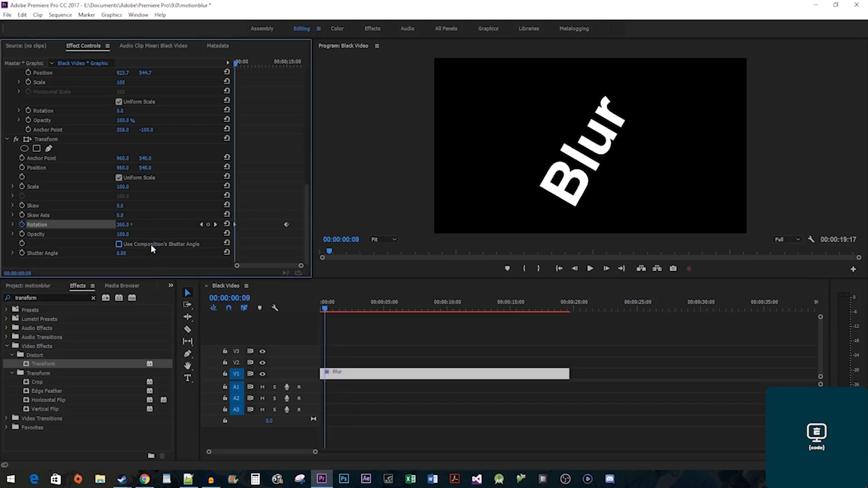
pyautogui.moveTo(127, 253); pyautogui.dragTo(238, 254)
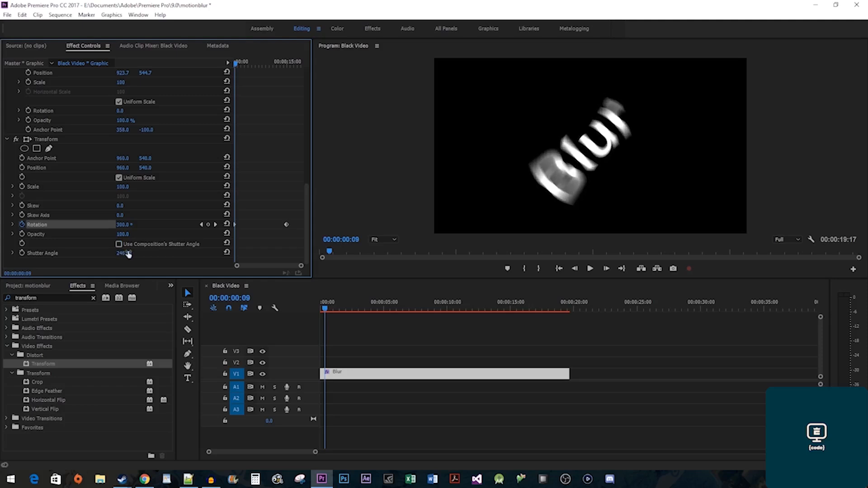
pyautogui.press('Home')
pyautogui.press('space')
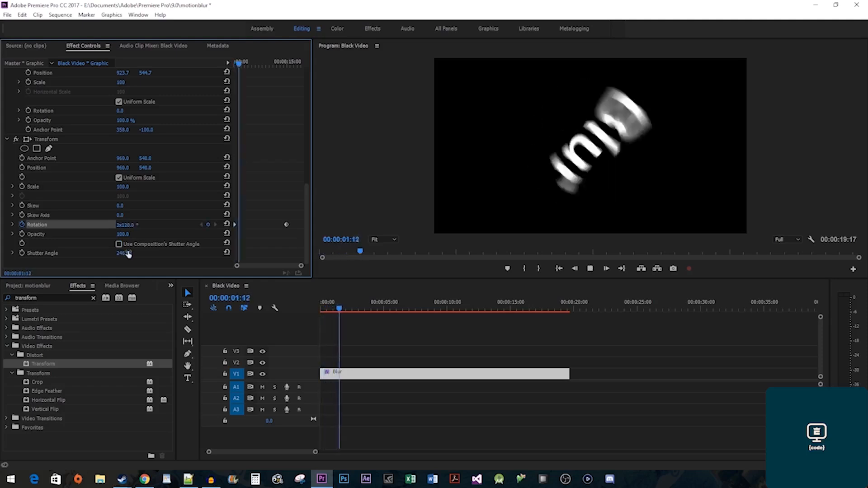
pyautogui.press('space')
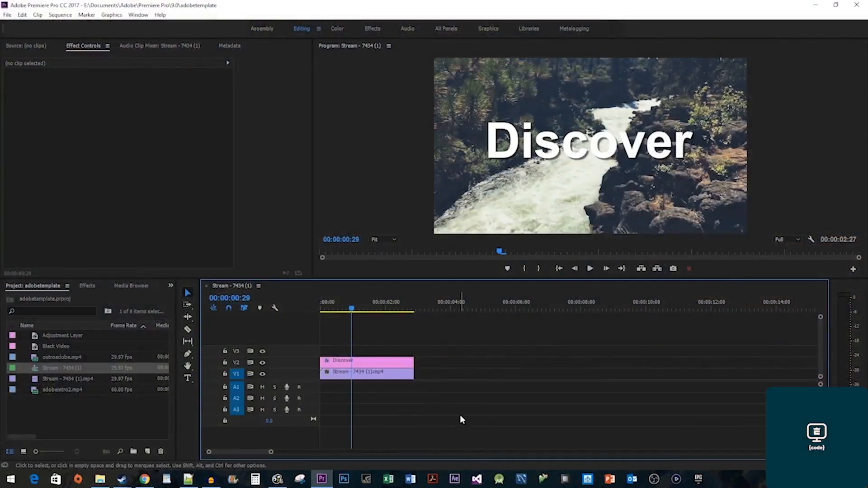
# Apply Gaussian Blur from Blur & Sharpen to the Discover title clip over the river footage.
pyautogui.click(87, 285)
pyautogui.click(68, 294)
pyautogui.write('ga')
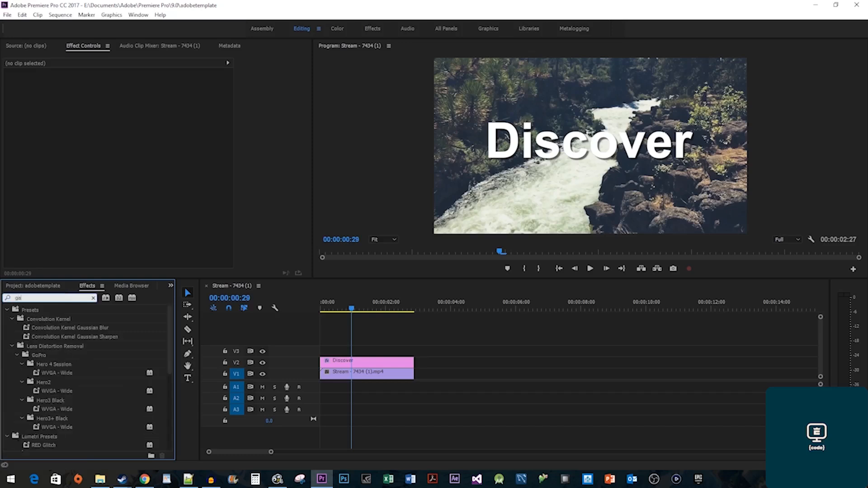
pyautogui.write('ussian blur')
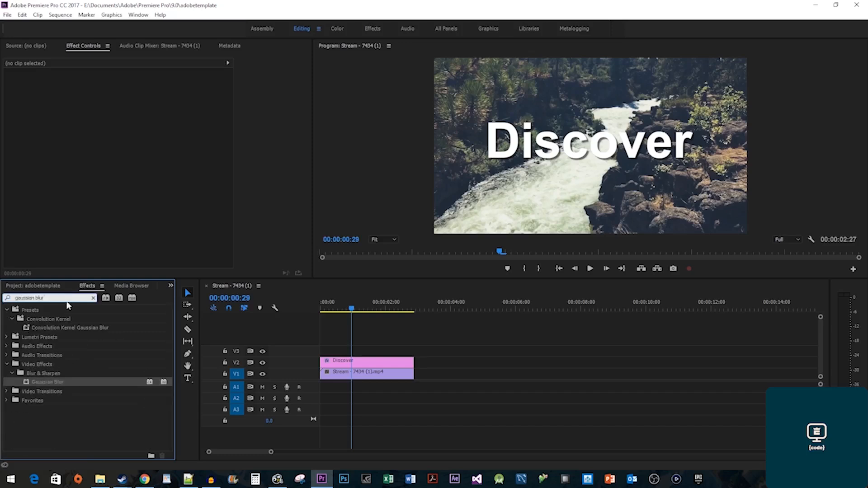
pyautogui.click(61, 384)
pyautogui.moveTo(61, 384); pyautogui.dragTo(348, 367)
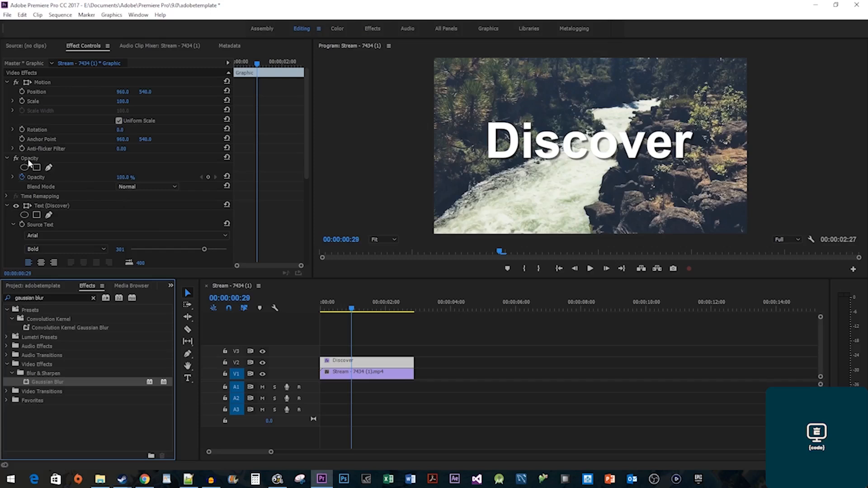
pyautogui.moveTo(246, 67); pyautogui.dragTo(232, 66)
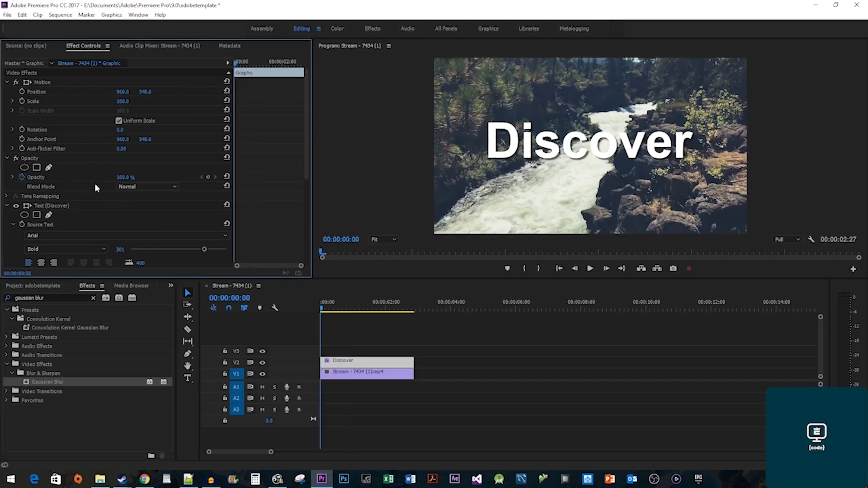
# Keyframe the Discover title's Opacity at 0% at the start and 100% at 00:00:01:15, then preview.
pyautogui.click(124, 177)
pyautogui.write('0')
pyautogui.press('Return')
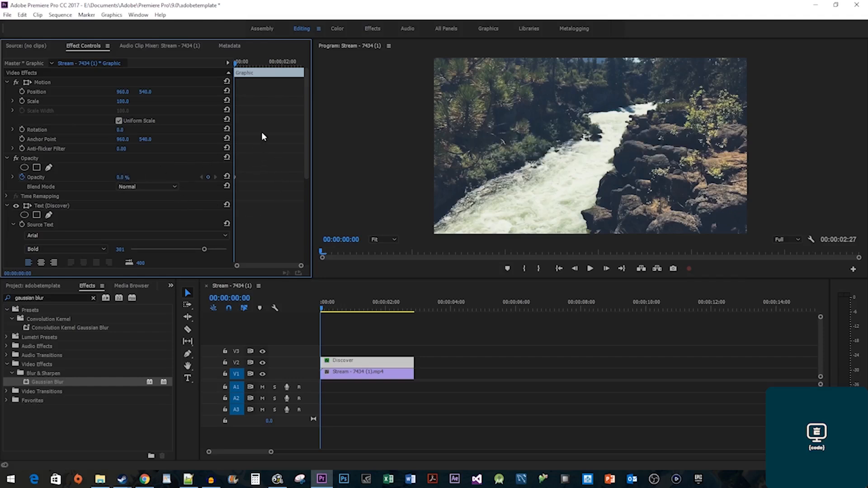
pyautogui.click(270, 64)
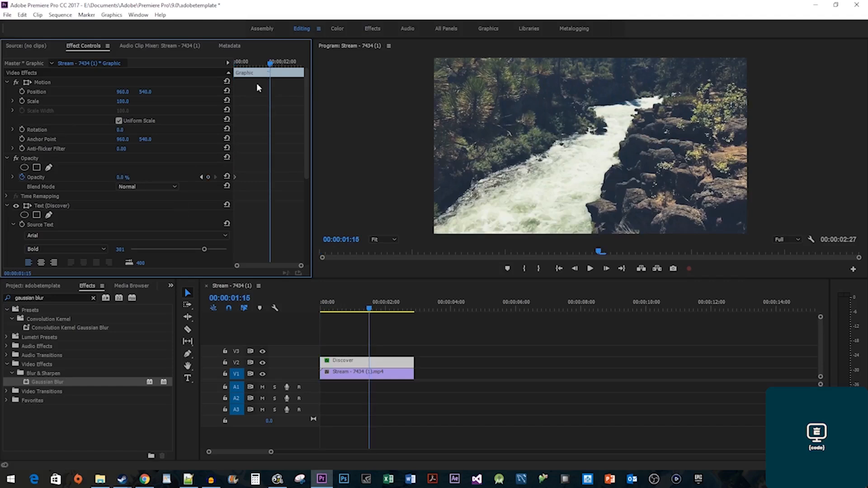
pyautogui.click(121, 177)
pyautogui.write('100')
pyautogui.press('Return')
pyautogui.press('Home')
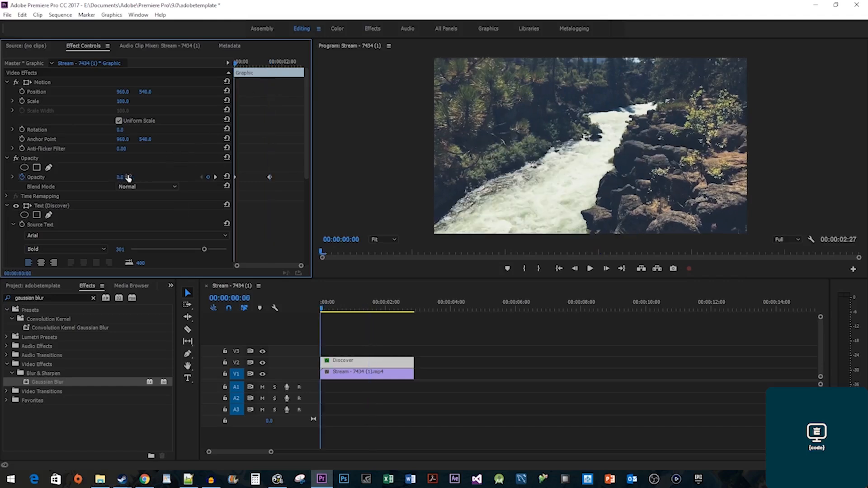
pyautogui.press('space')
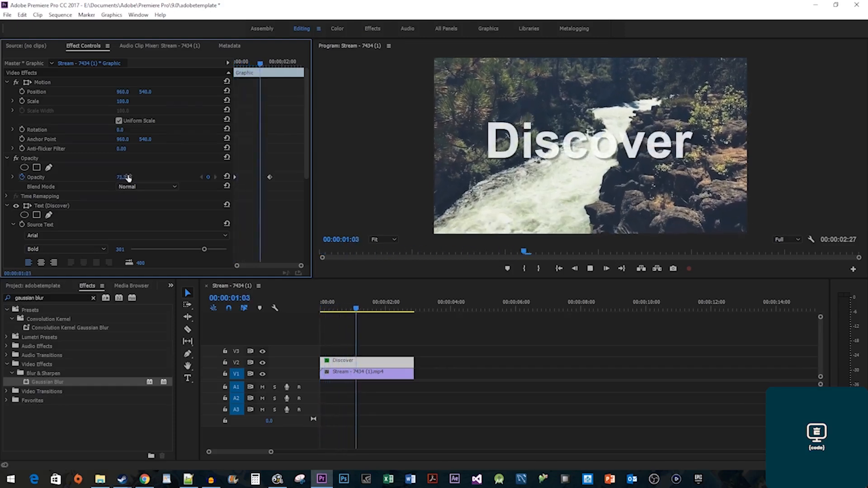
pyautogui.press('space')
pyautogui.scroll(-5, 251, 227)
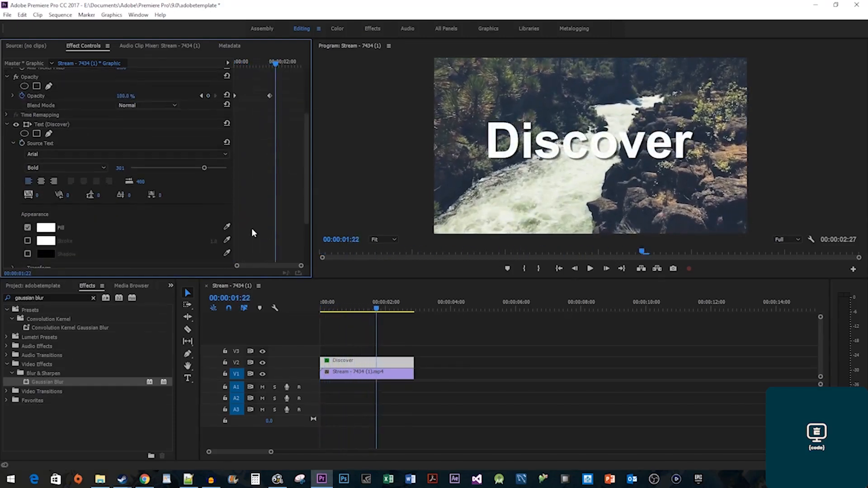
pyautogui.scroll(-2, 252, 228)
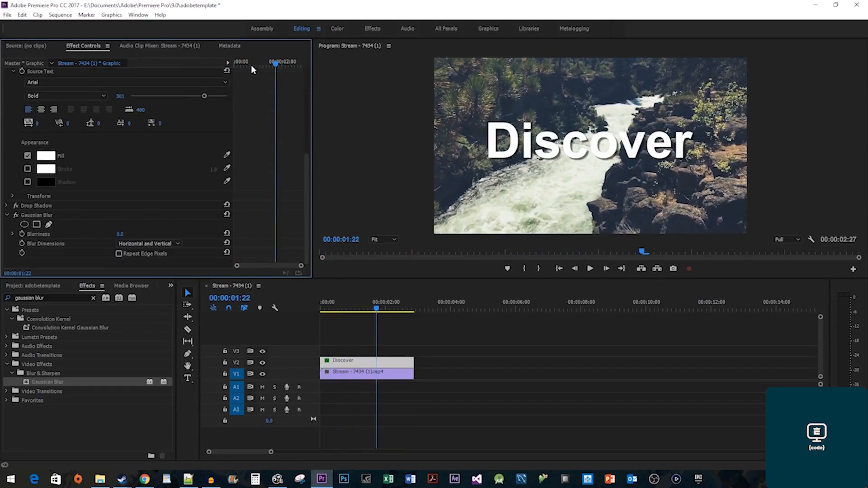
# Keyframe Gaussian Blur Blurriness at 100 at the start and 0 at 00:00:01:15, then preview the sharpening fade-in.
pyautogui.moveTo(251, 64); pyautogui.dragTo(205, 65)
pyautogui.click(121, 233)
pyautogui.write('1')
pyautogui.press('Return')
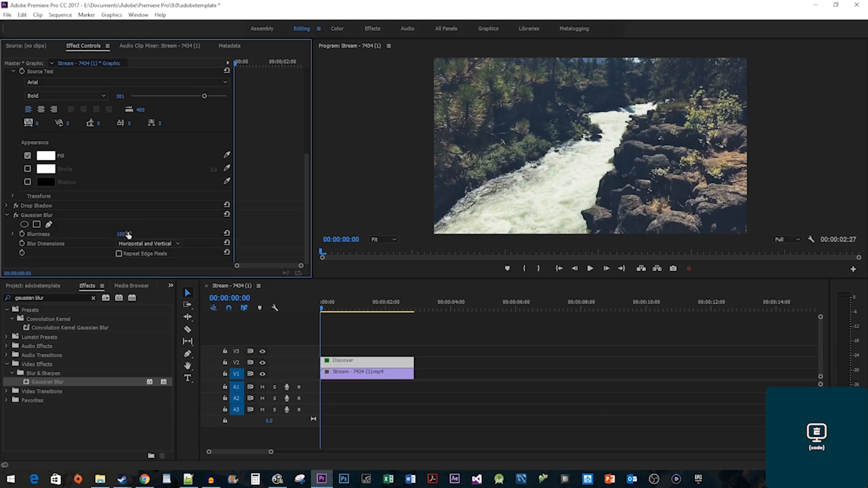
pyautogui.click(22, 233)
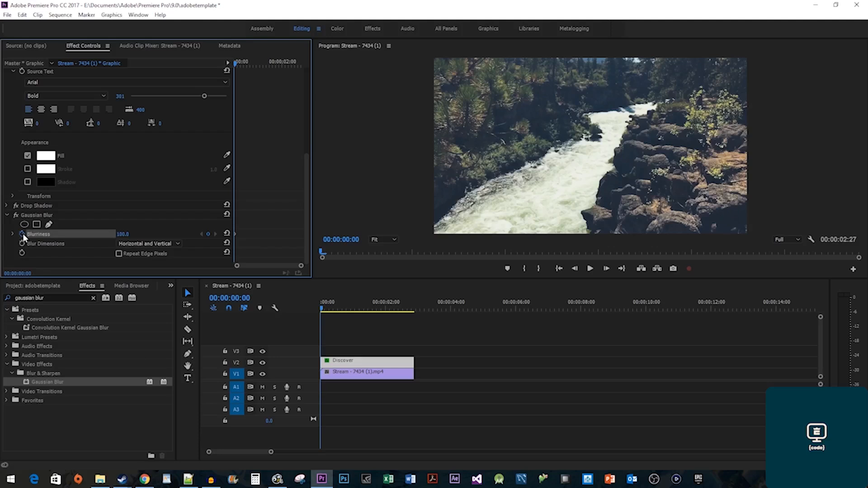
pyautogui.scroll(6, 297, 198)
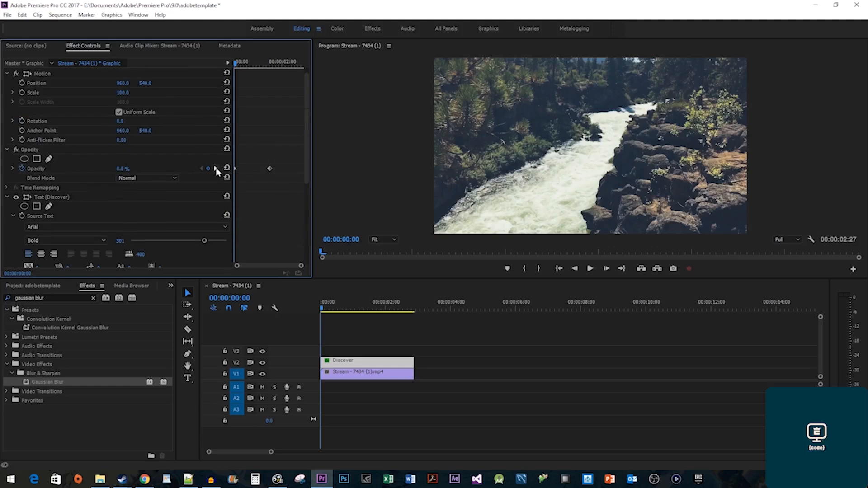
pyautogui.click(215, 169)
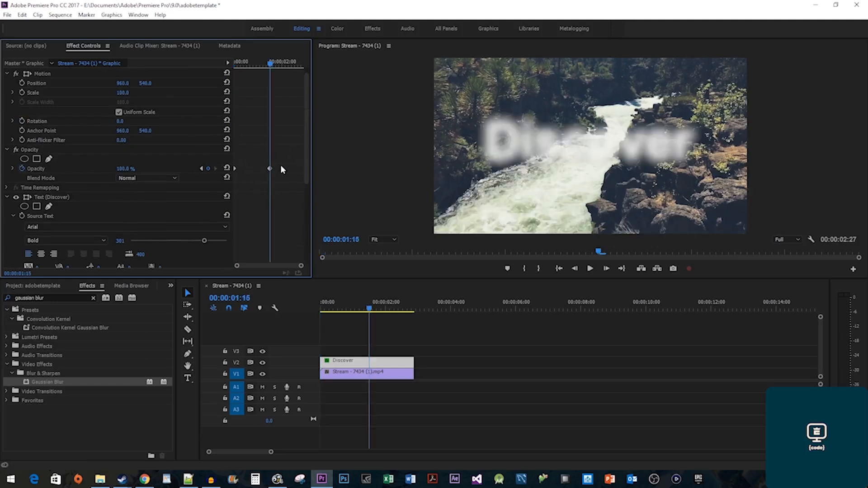
pyautogui.scroll(-6, 281, 169)
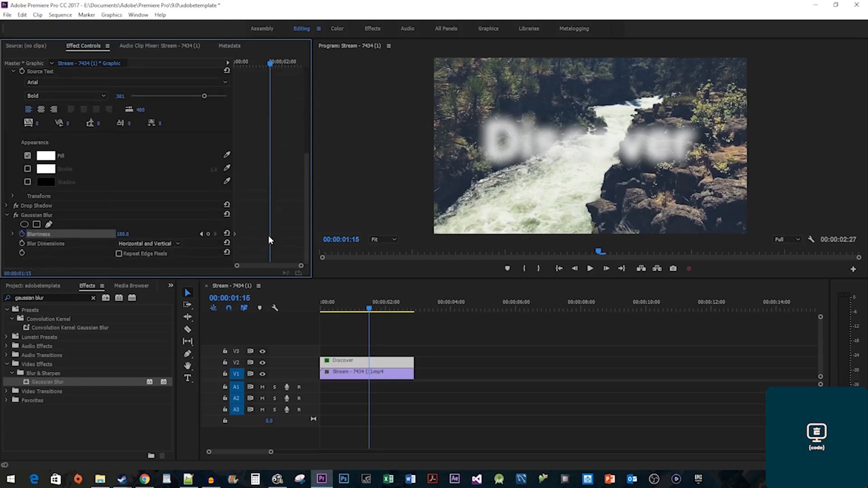
pyautogui.click(123, 233)
pyautogui.write('0')
pyautogui.press('Return')
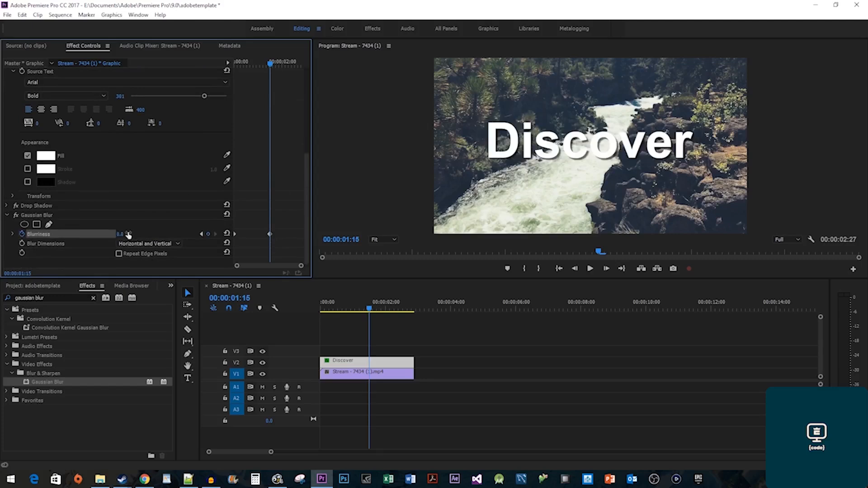
pyautogui.press('Home')
pyautogui.press('space')
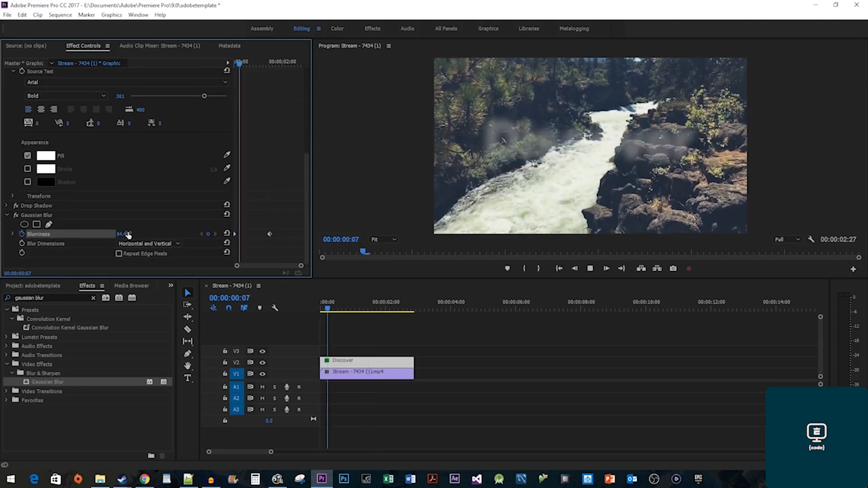
pyautogui.press('space')
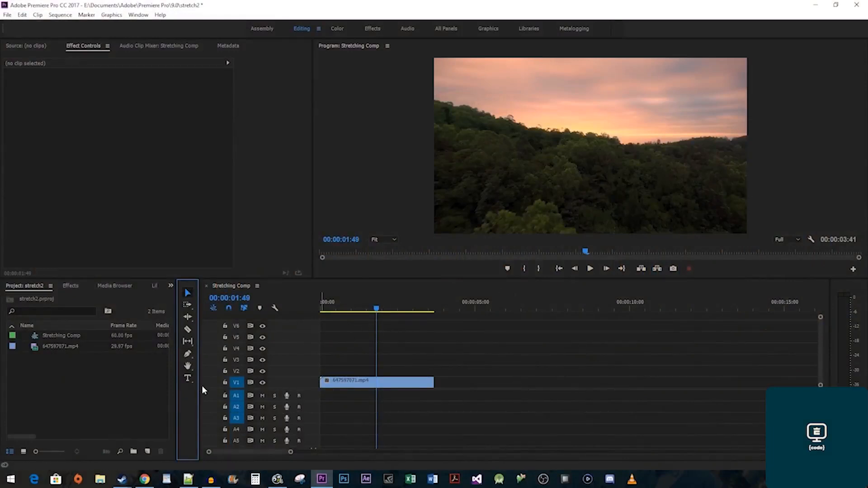
# Type a 'Stretching' title over the sunset footage and select its text layer.
pyautogui.click(188, 379)
pyautogui.click(450, 153)
pyautogui.write('Stretching')
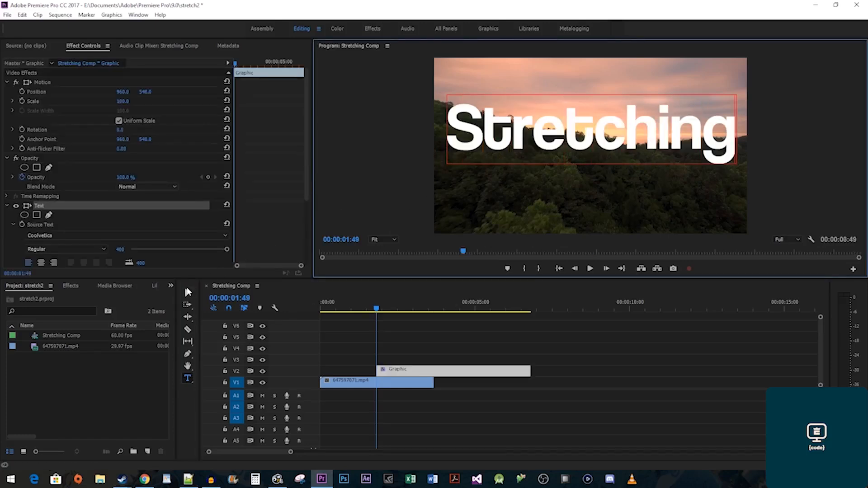
pyautogui.click(186, 292)
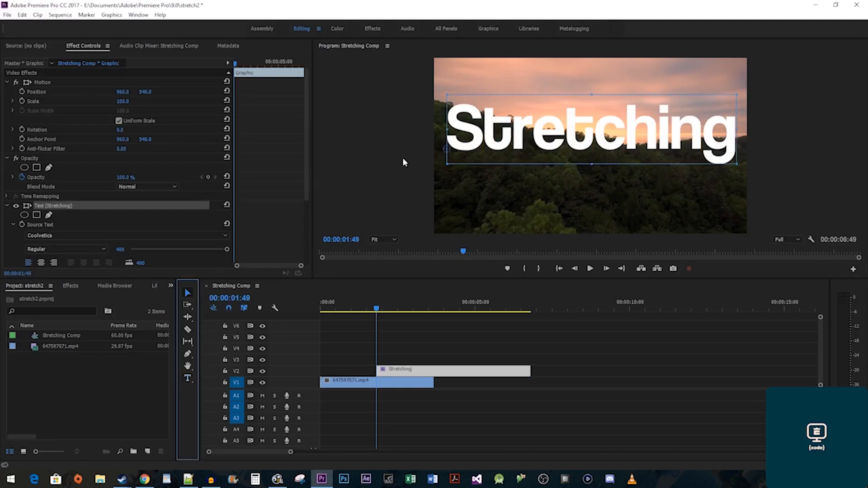
pyautogui.click(449, 153)
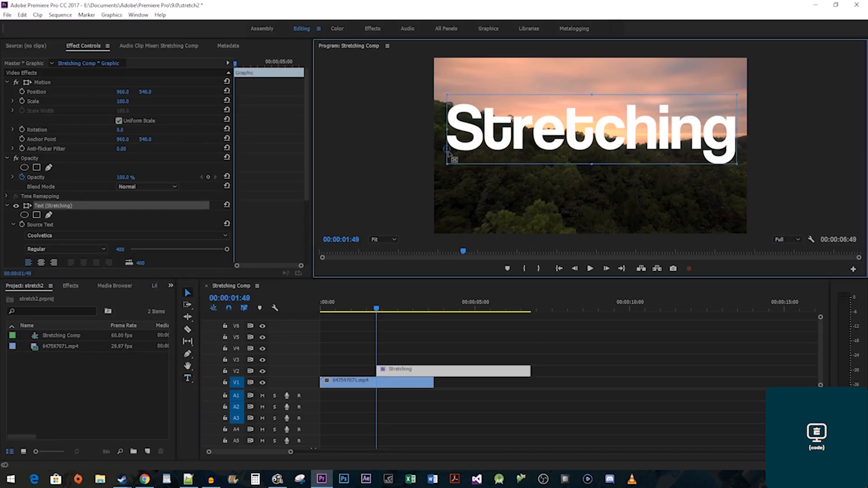
pyautogui.click(605, 156)
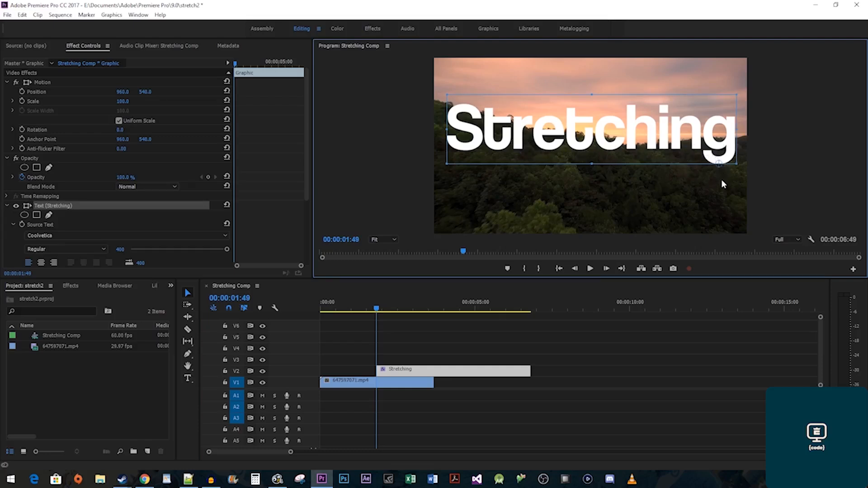
# Uncheck Uniform Scale and keyframe the Stretching title's Vertical Scale at 0.
pyautogui.scroll(-5, 278, 215)
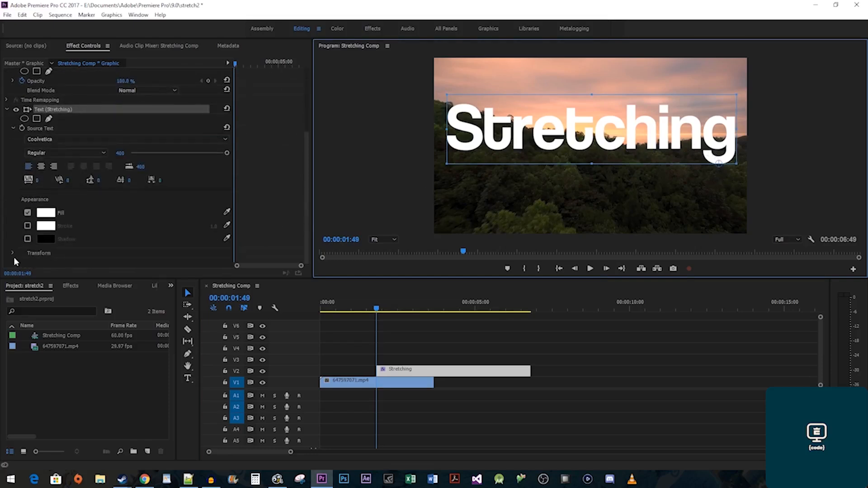
pyautogui.click(12, 252)
pyautogui.scroll(-3, 253, 233)
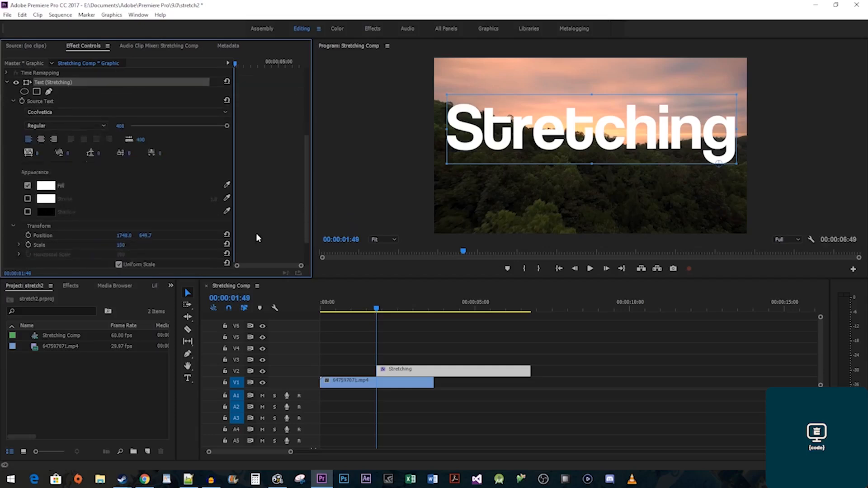
pyautogui.click(142, 226)
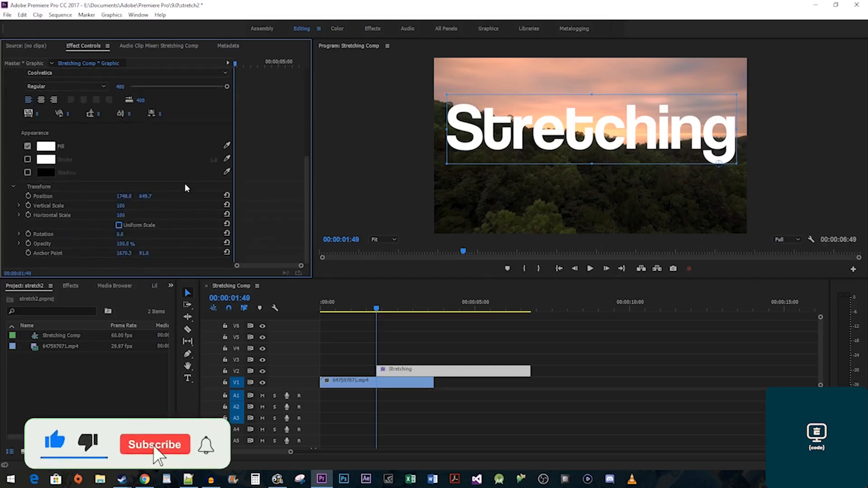
pyautogui.moveTo(246, 65); pyautogui.dragTo(234, 64)
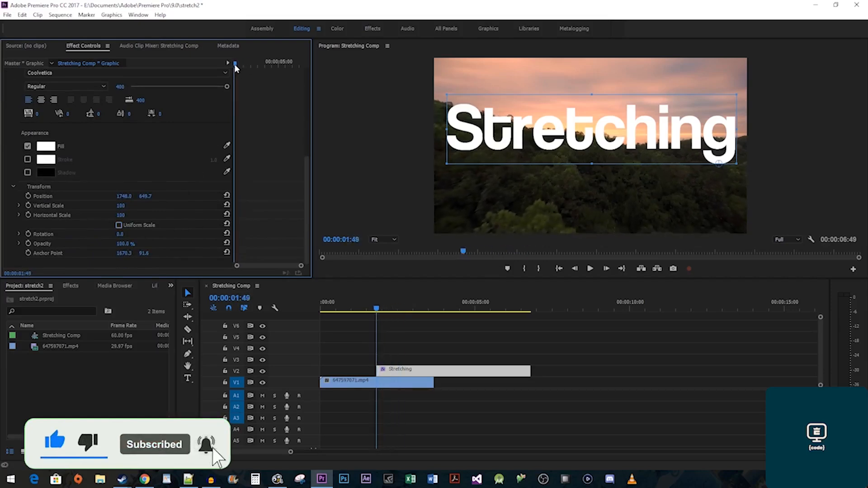
pyautogui.click(128, 205)
pyautogui.write('0')
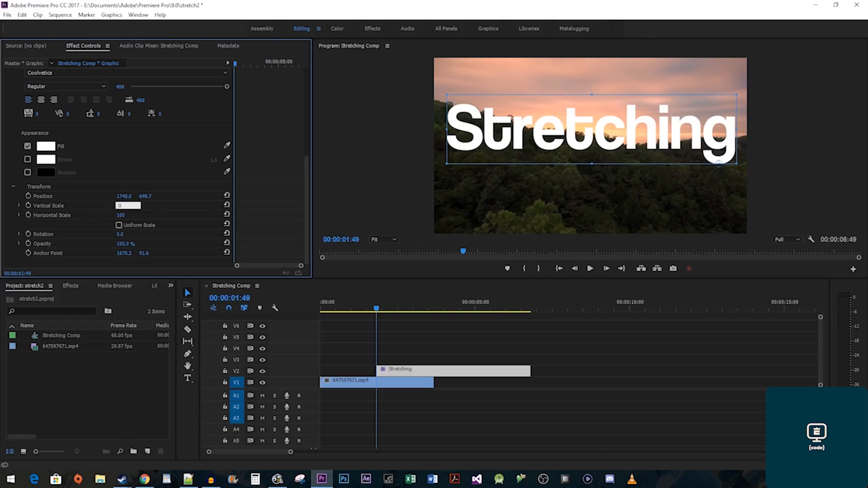
pyautogui.press('Return')
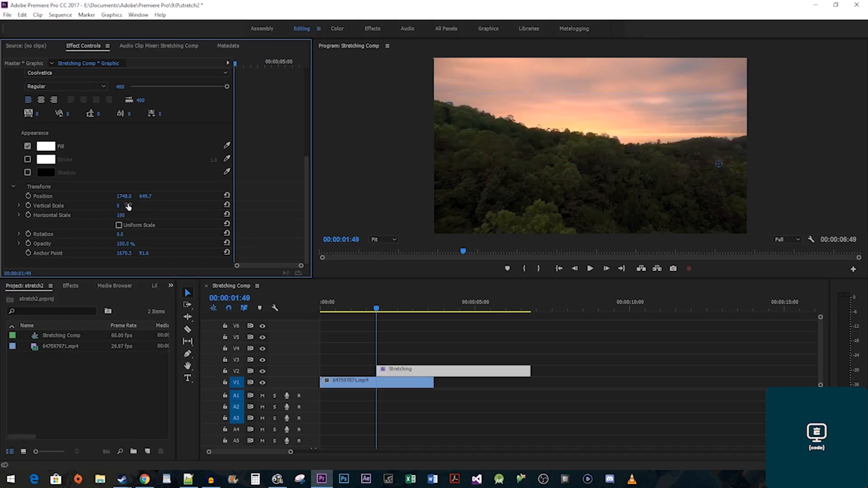
pyautogui.click(29, 205)
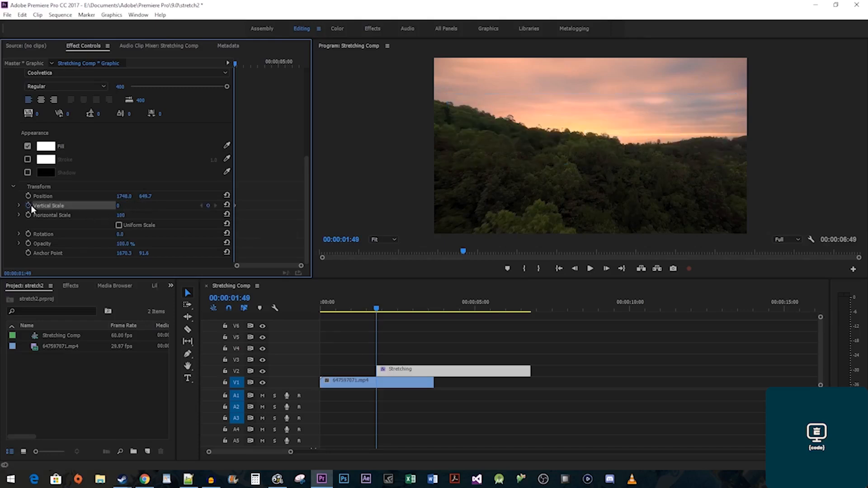
# Add Vertical Scale keyframes of 120, 95 and 100 a few frames apart, then play the stretch.
pyautogui.press('Right')
pyautogui.press('Right')
pyautogui.press('Right')
pyautogui.press('Right')
pyautogui.press('Right')
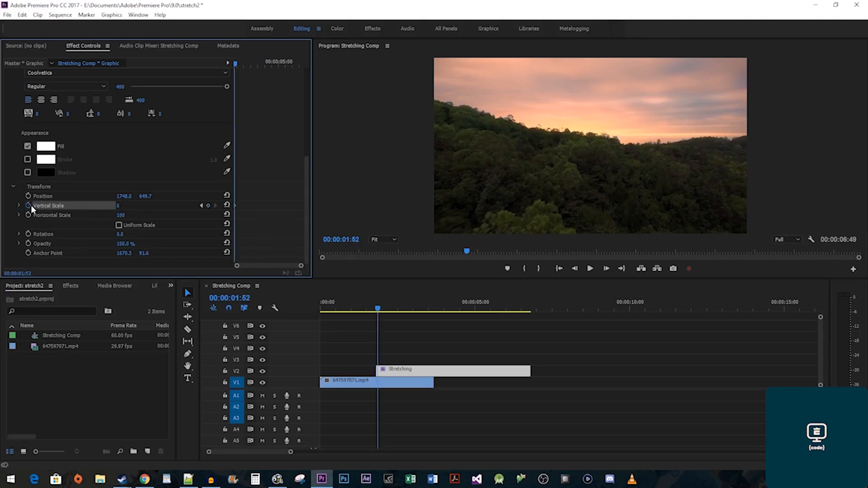
pyautogui.press('Right')
pyautogui.press('Right')
pyautogui.press('Right')
pyautogui.press('Right')
pyautogui.press('Right')
pyautogui.press('Right')
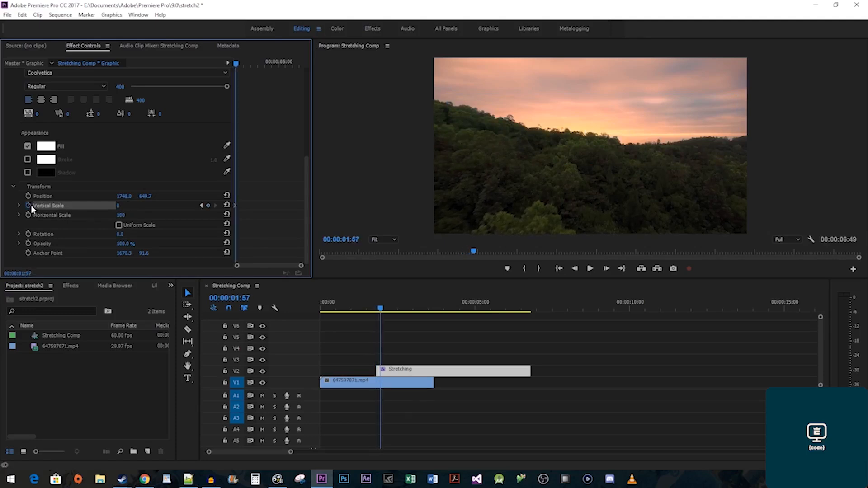
pyautogui.press('Right')
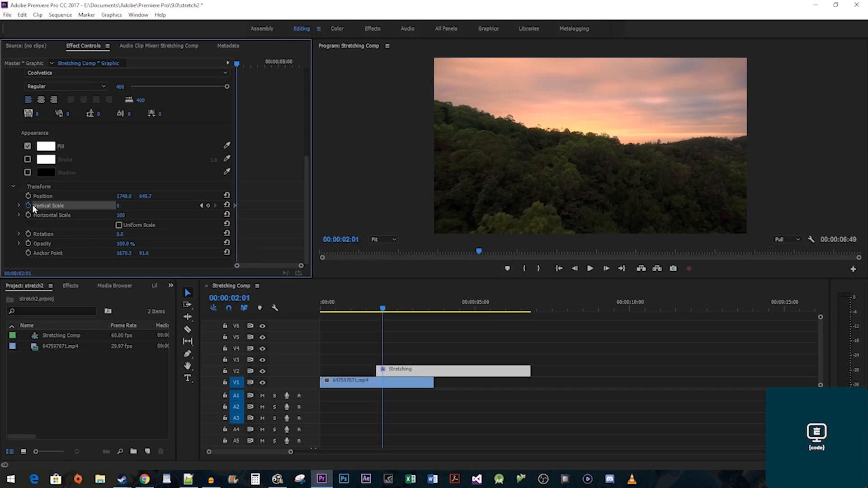
pyautogui.click(117, 206)
pyautogui.write('120')
pyautogui.press('Return')
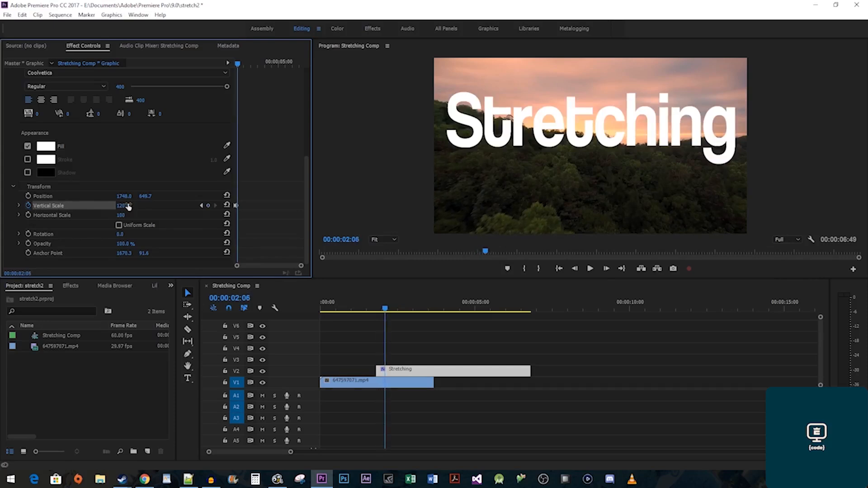
pyautogui.click(128, 206)
pyautogui.write('95')
pyautogui.press('Return')
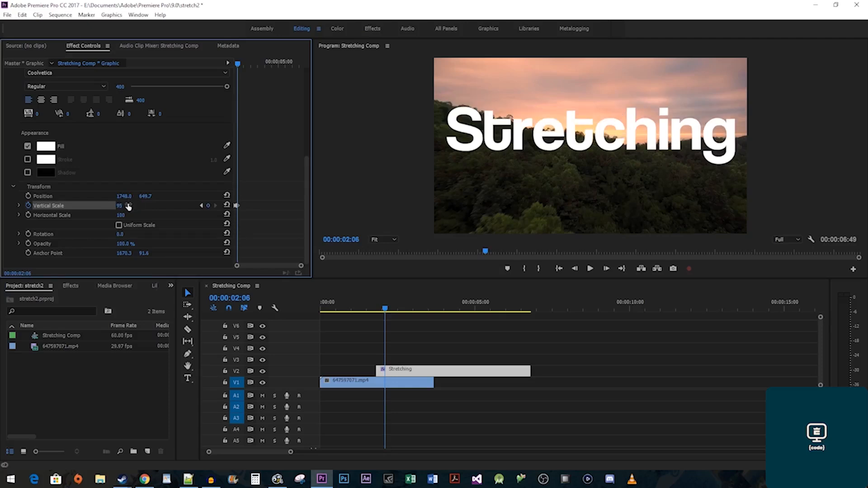
pyautogui.press('Right')
pyautogui.press('Right')
pyautogui.press('Right')
pyautogui.press('Right')
pyautogui.press('Right')
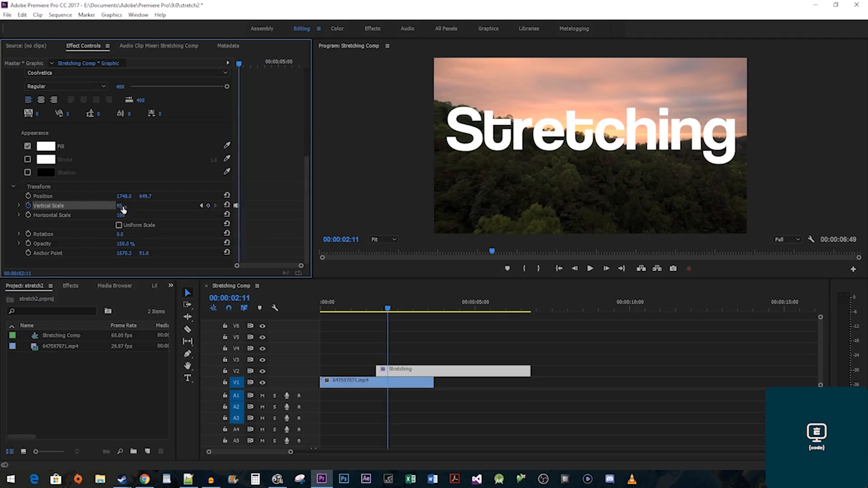
pyautogui.click(127, 206)
pyautogui.write('100')
pyautogui.press('Return')
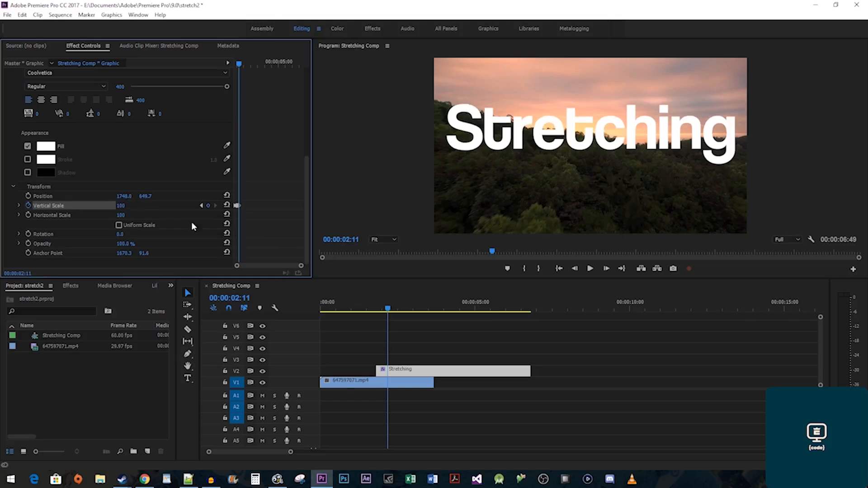
pyautogui.click(367, 309)
pyautogui.press('space')
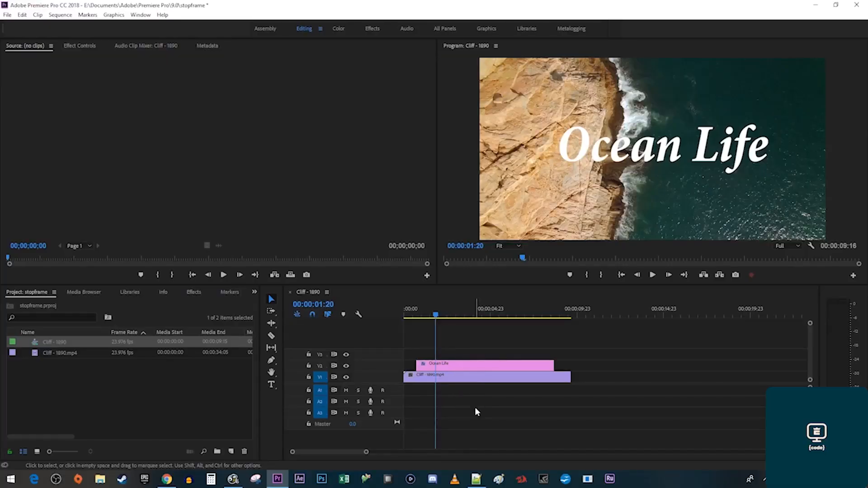
# Keyframe the Ocean Life title's Opacity at 100% on frame 18 and 0% one frame later.
pyautogui.click(482, 366)
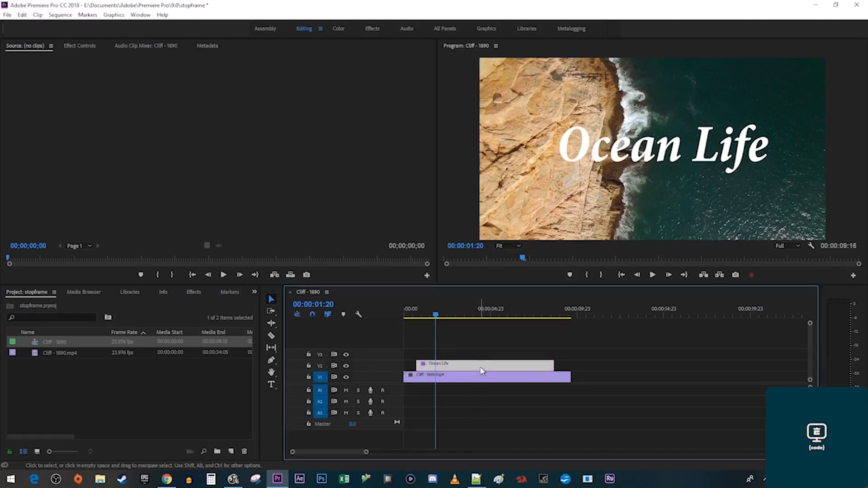
pyautogui.click(81, 47)
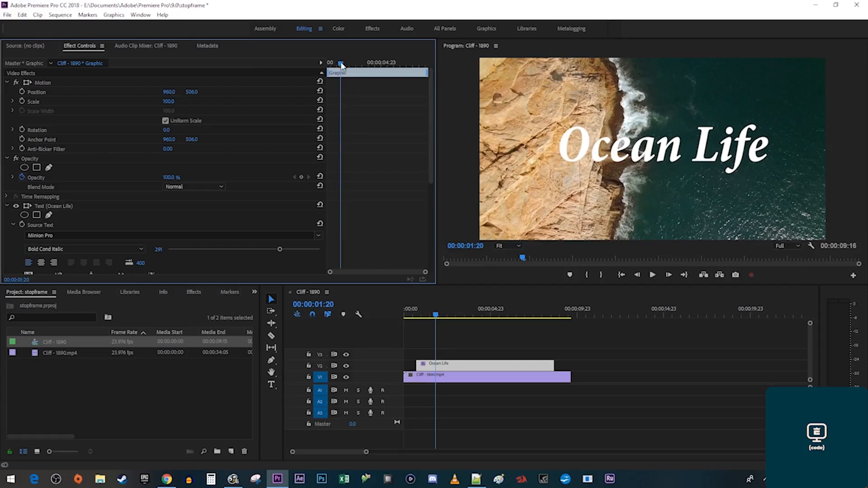
pyautogui.moveTo(341, 65); pyautogui.dragTo(329, 63)
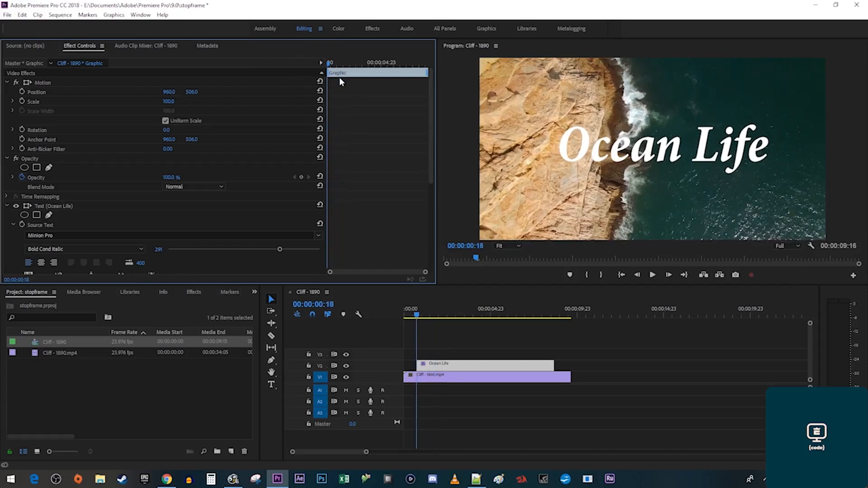
pyautogui.click(301, 177)
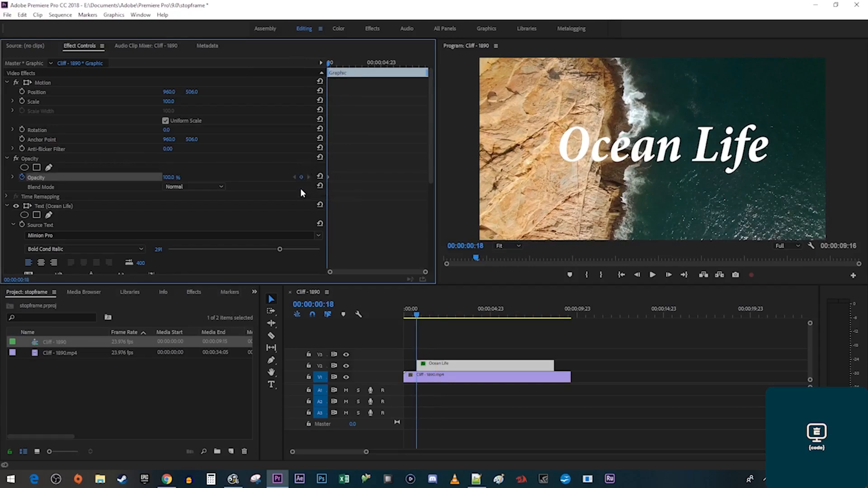
pyautogui.press('Right')
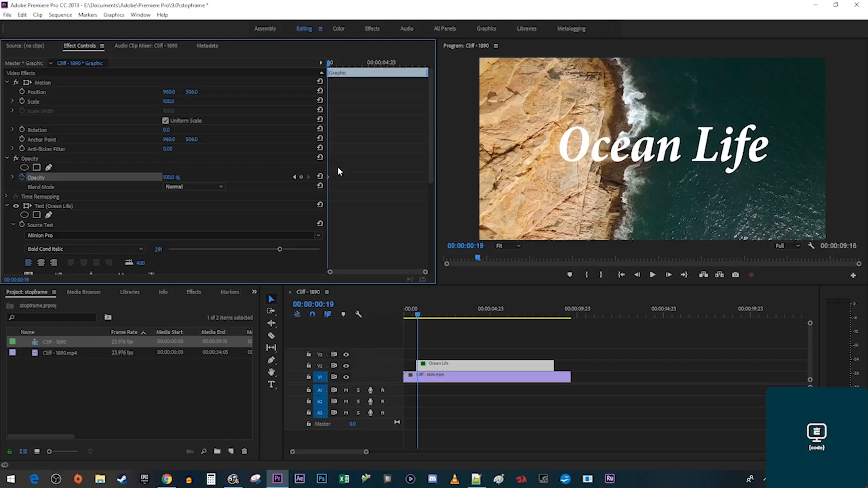
pyautogui.click(170, 178)
pyautogui.write('0')
pyautogui.press('Return')
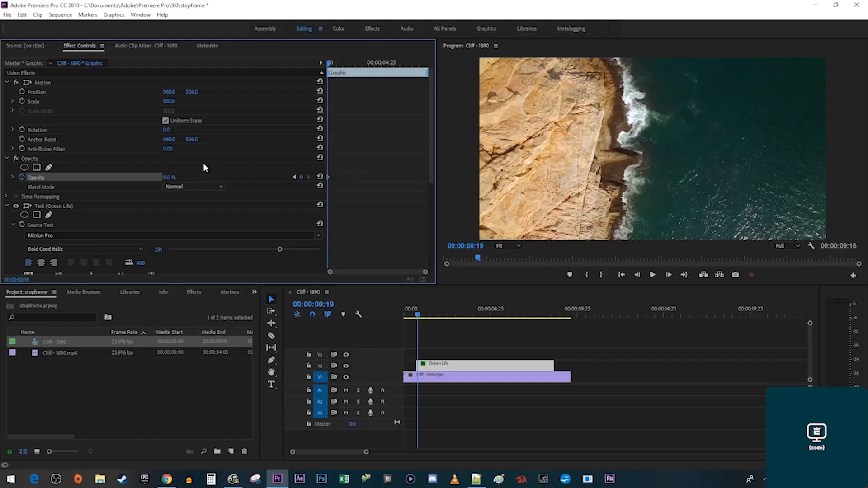
# Add Opacity keyframes of 100% and then 0% on the next two frames.
pyautogui.press('Right')
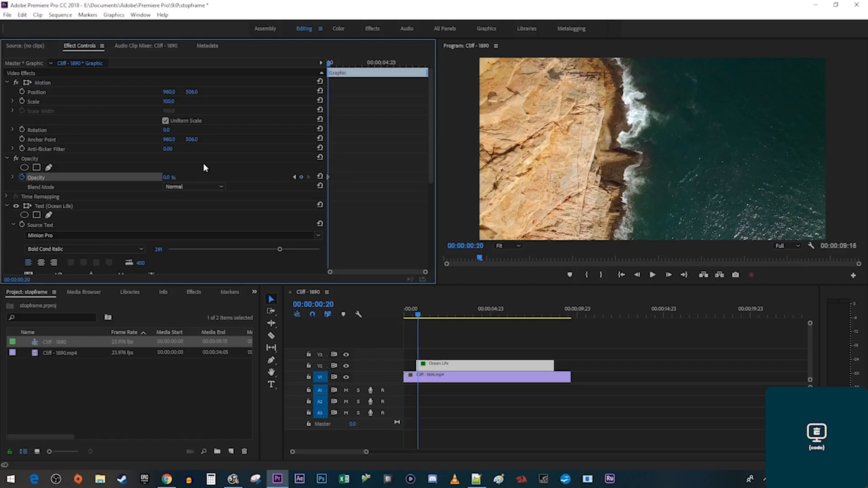
pyautogui.click(179, 178)
pyautogui.write('100')
pyautogui.press('Return')
pyautogui.press('Right')
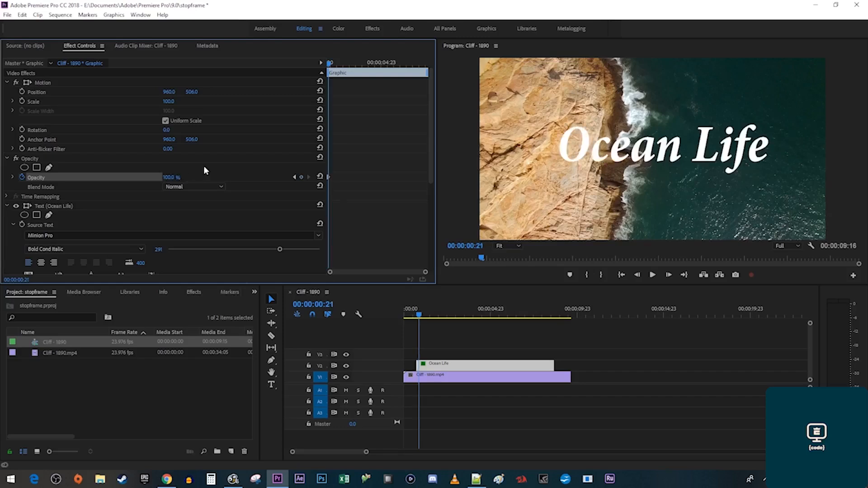
pyautogui.click(178, 177)
pyautogui.write('0')
pyautogui.press('Return')
pyautogui.moveTo(424, 273); pyautogui.dragTo(377, 280)
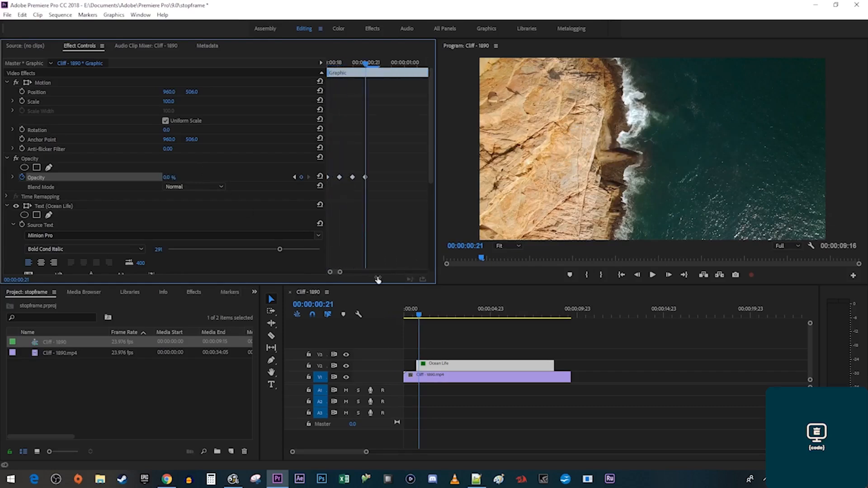
# Copy the flicker Opacity keyframes and paste them one frame after the last, then preview the blinking.
pyautogui.press('Left')
pyautogui.press('Left')
pyautogui.press('Left')
pyautogui.press('Right')
pyautogui.press('Right')
pyautogui.press('Right')
pyautogui.press('Right')
pyautogui.press('Right')
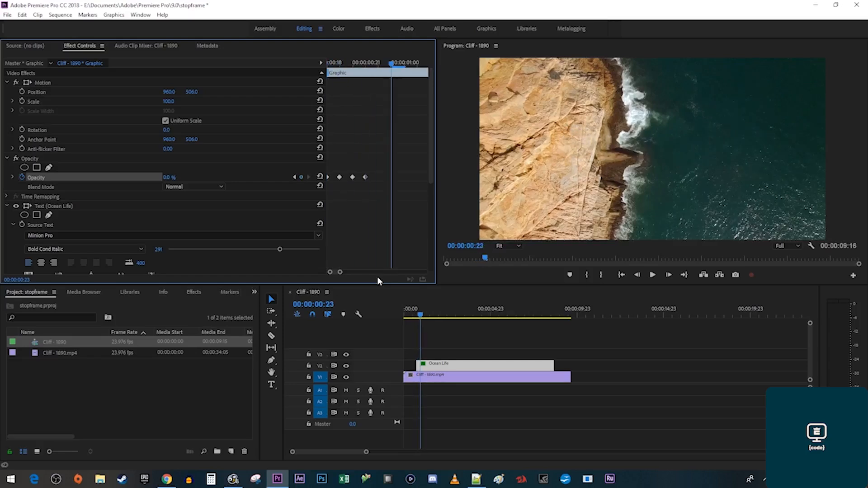
pyautogui.hotkey('shift', 'Left')
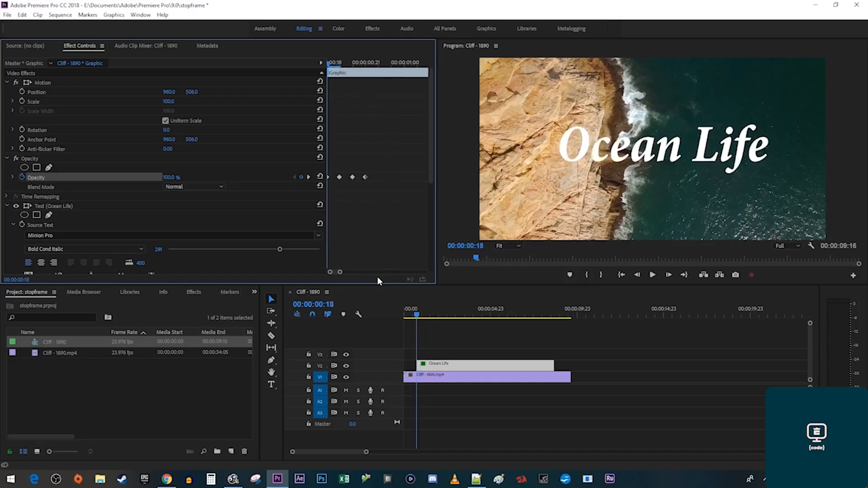
pyautogui.moveTo(385, 198); pyautogui.dragTo(311, 164)
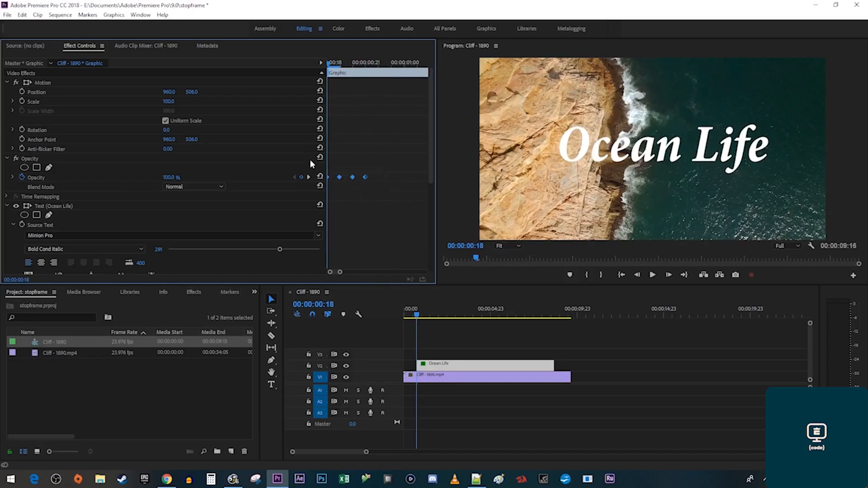
pyautogui.rightClick(365, 177)
pyautogui.click(384, 206)
pyautogui.click(311, 177)
pyautogui.click(310, 177)
pyautogui.click(310, 177)
pyautogui.press('Right')
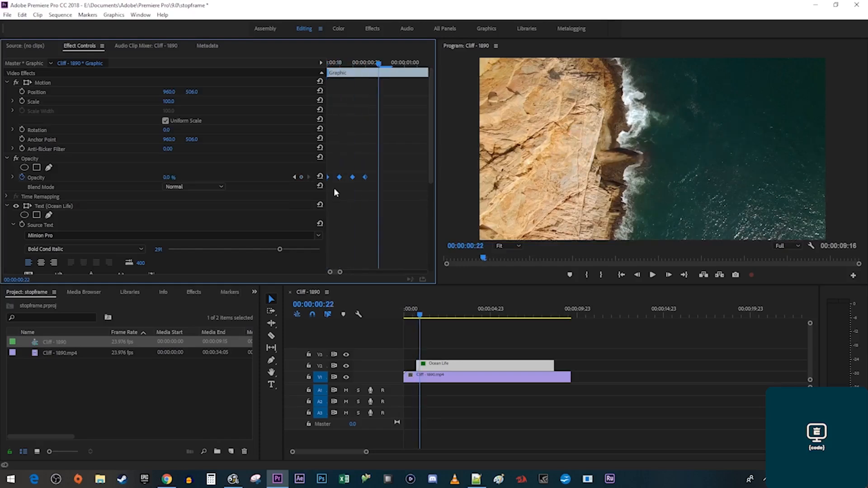
pyautogui.rightClick(392, 188)
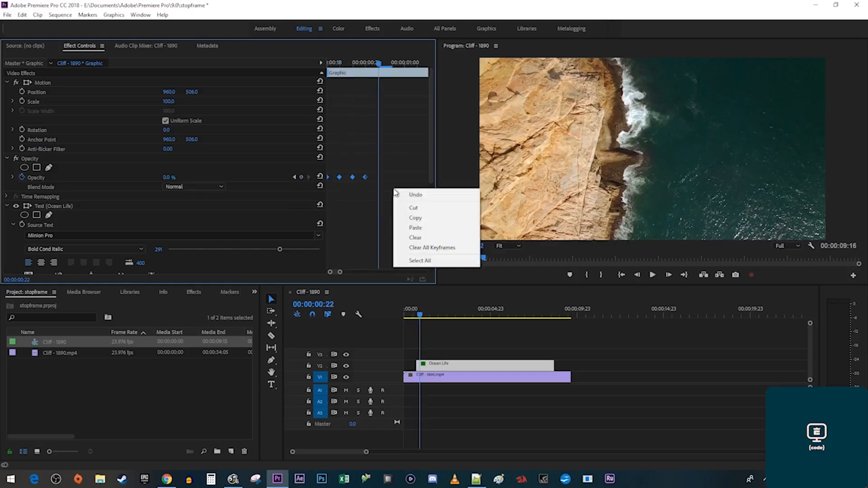
pyautogui.click(415, 228)
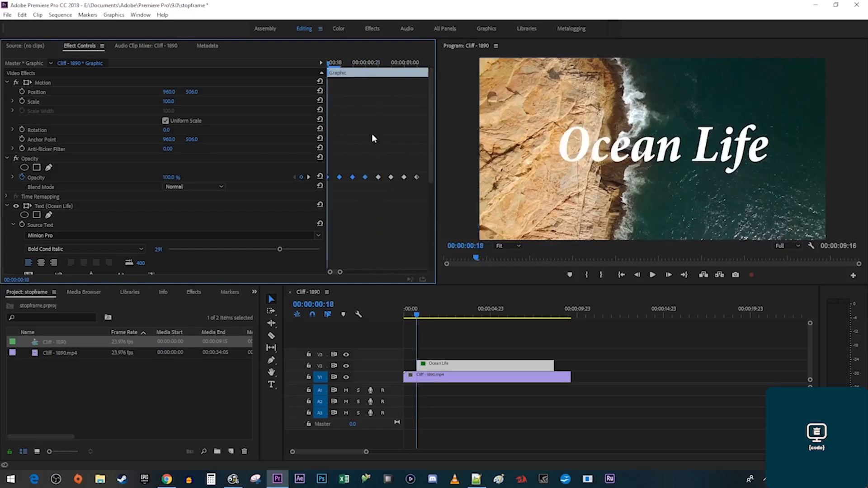
pyautogui.press('space')
pyautogui.press('space')
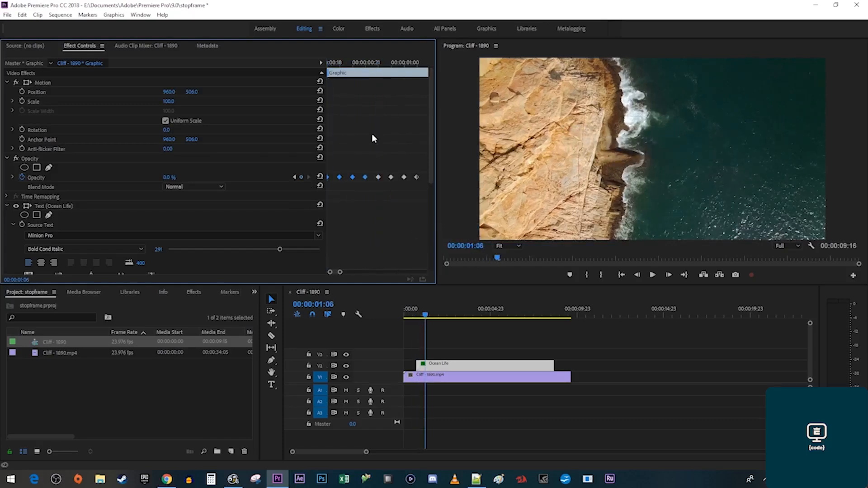
# Copy the seven Opacity keyframes and paste them again to lengthen the blink.
pyautogui.click(405, 63)
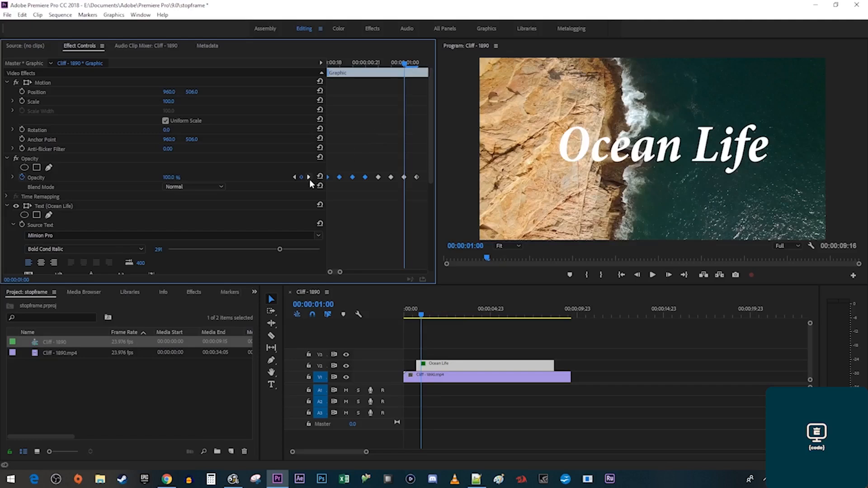
pyautogui.click(309, 179)
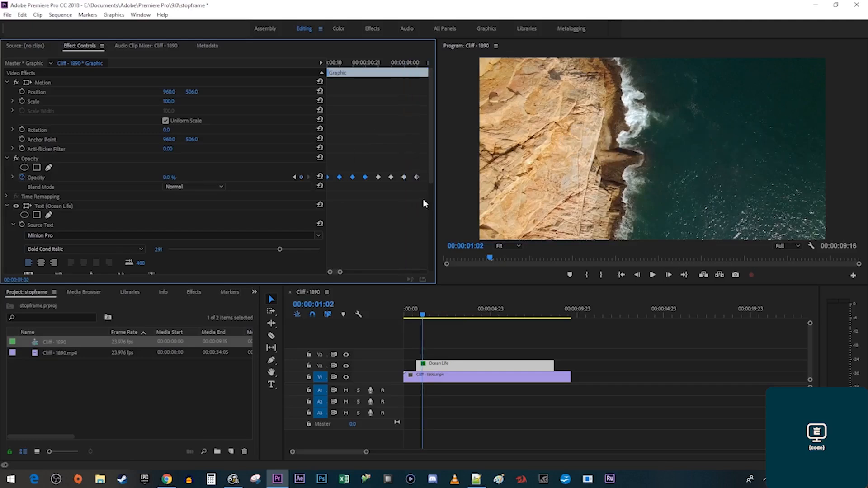
pyautogui.moveTo(422, 194); pyautogui.dragTo(329, 157)
pyautogui.rightClick(350, 180)
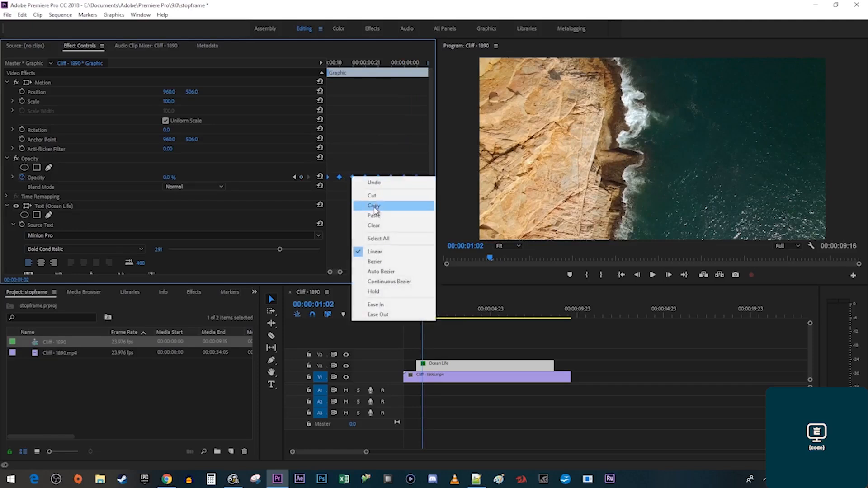
pyautogui.click(422, 213)
pyautogui.rightClick(425, 191)
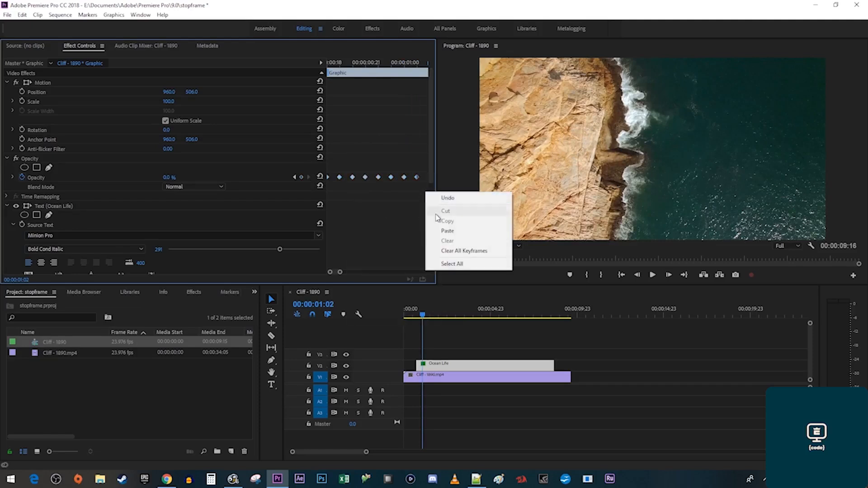
pyautogui.click(445, 231)
# Copy the whole run of Opacity keyframes and paste once more to extend the blinking, then play it.
pyautogui.moveTo(340, 273); pyautogui.dragTo(354, 273)
pyautogui.click(308, 177)
pyautogui.click(308, 177)
pyautogui.click(308, 177)
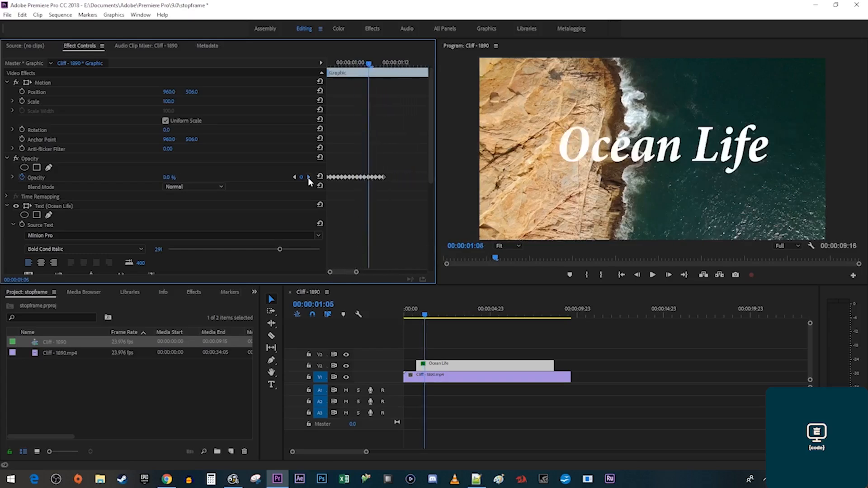
pyautogui.click(308, 177)
pyautogui.click(308, 177)
pyautogui.click(308, 177)
pyautogui.click(308, 177)
pyautogui.click(309, 177)
pyautogui.moveTo(397, 194); pyautogui.dragTo(321, 168)
pyautogui.rightClick(345, 176)
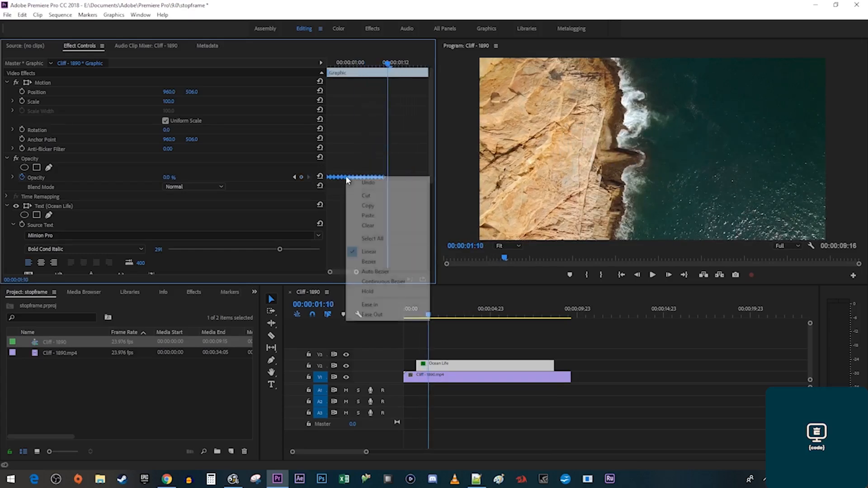
pyautogui.click(369, 205)
pyautogui.rightClick(399, 212)
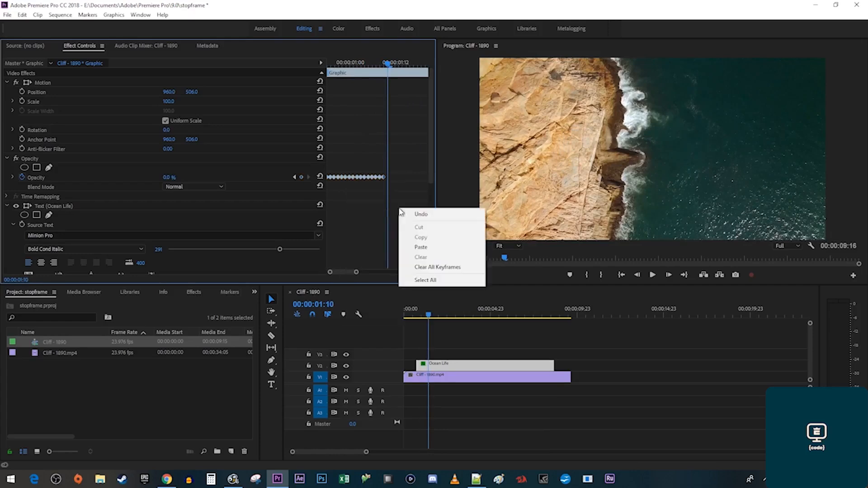
pyautogui.click(416, 246)
pyautogui.press('space')
pyautogui.press('space')
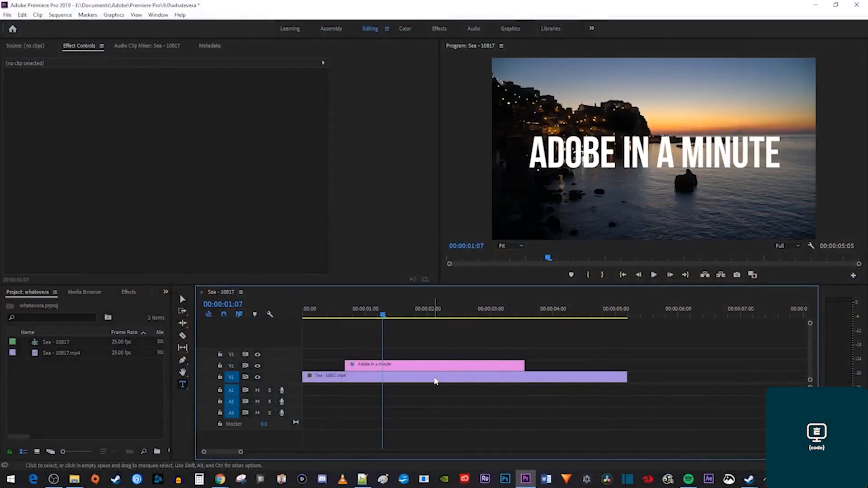
# At the start of the ADOBE IN A MINUTE title, set Scale to 0 and add its first keyframe.
pyautogui.click(412, 366)
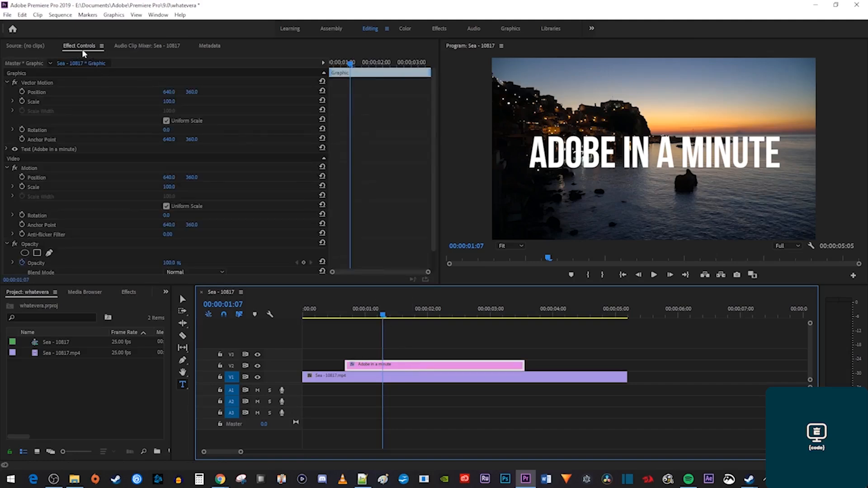
pyautogui.moveTo(350, 64); pyautogui.dragTo(324, 64)
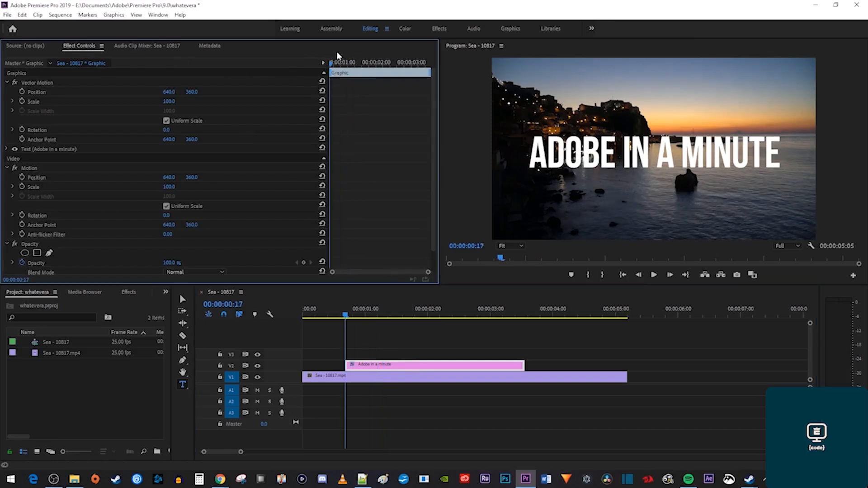
pyautogui.click(7, 151)
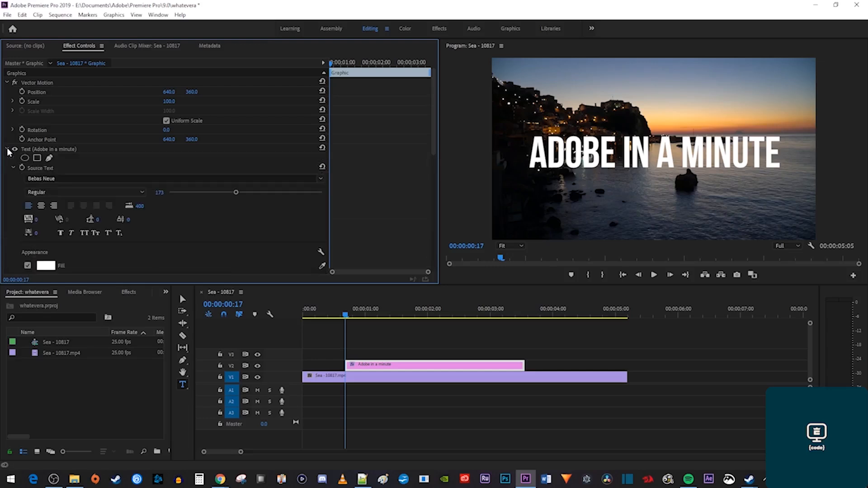
pyautogui.scroll(-6, 187, 220)
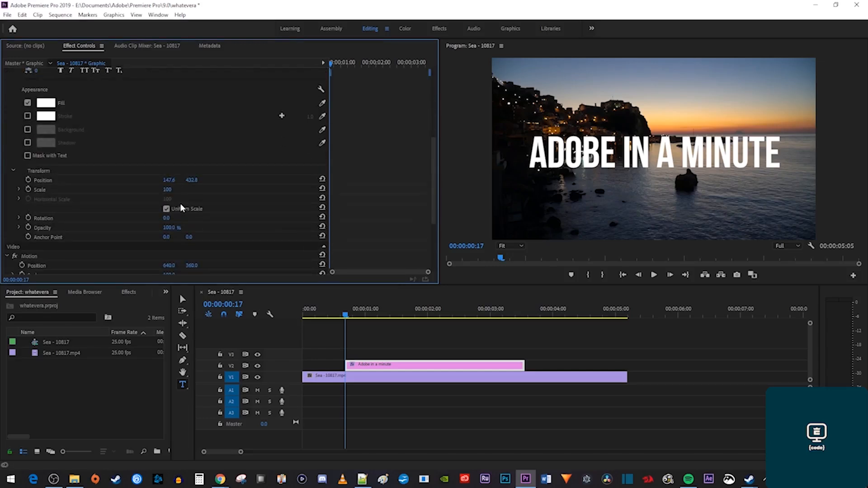
pyautogui.click(167, 189)
pyautogui.write('0')
pyautogui.press('Return')
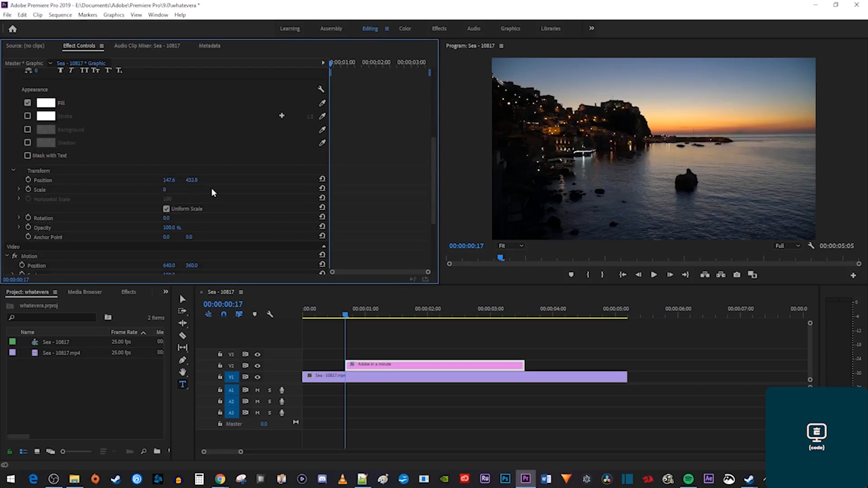
pyautogui.click(28, 189)
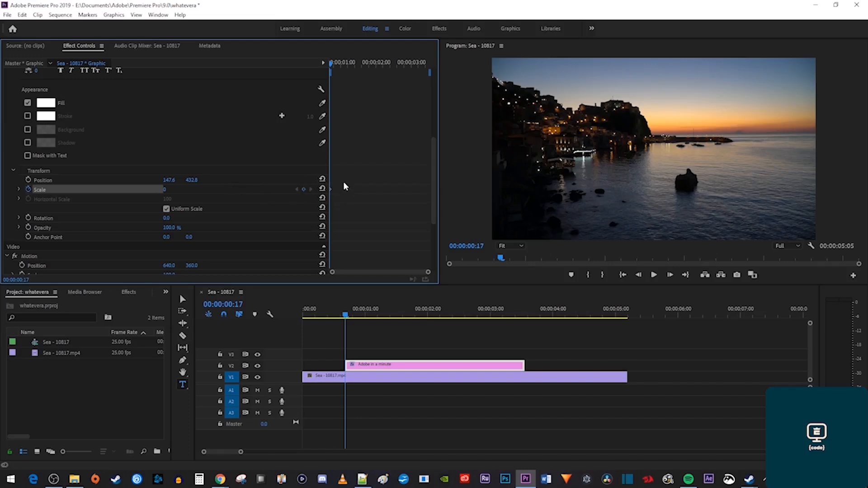
# Add Scale keyframes of 125, 95 and 100 a few frames apart, then preview the pop-in.
pyautogui.press('Right')
pyautogui.press('Right')
pyautogui.press('Right')
pyautogui.press('Right')
pyautogui.press('Right')
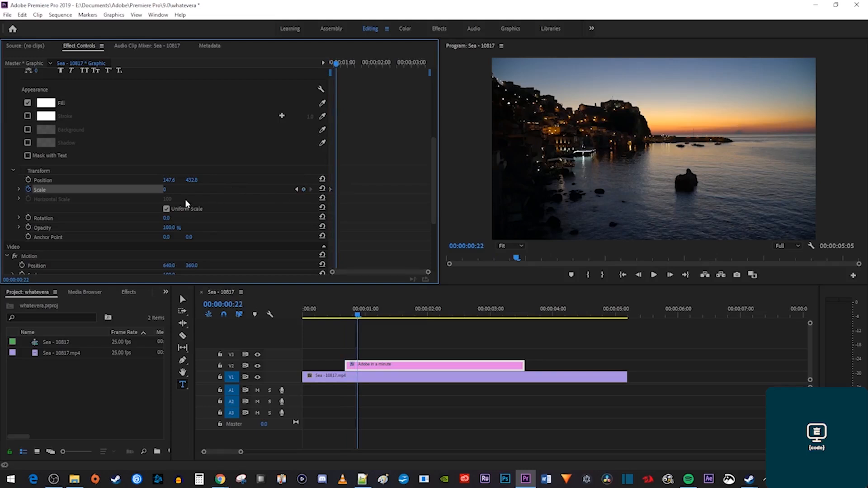
pyautogui.click(165, 190)
pyautogui.write('125')
pyautogui.press('Return')
pyautogui.press('Right')
pyautogui.press('Right')
pyautogui.press('Right')
pyautogui.press('Right')
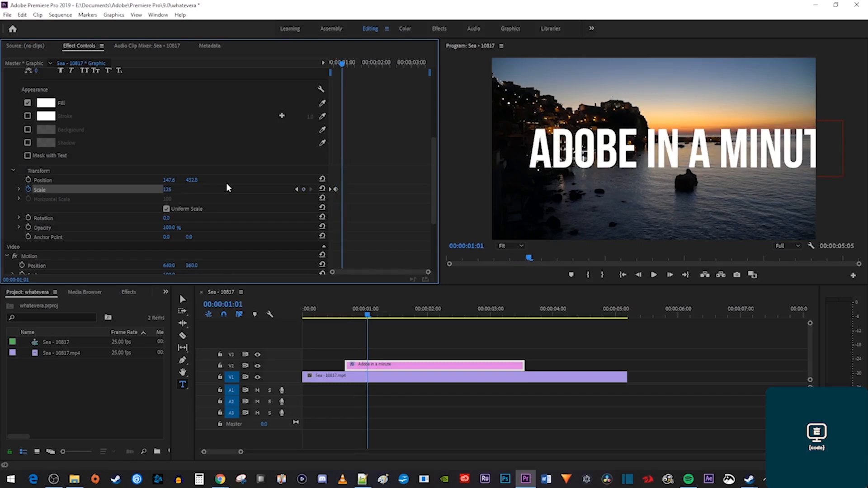
pyautogui.click(168, 188)
pyautogui.write('95')
pyautogui.press('Return')
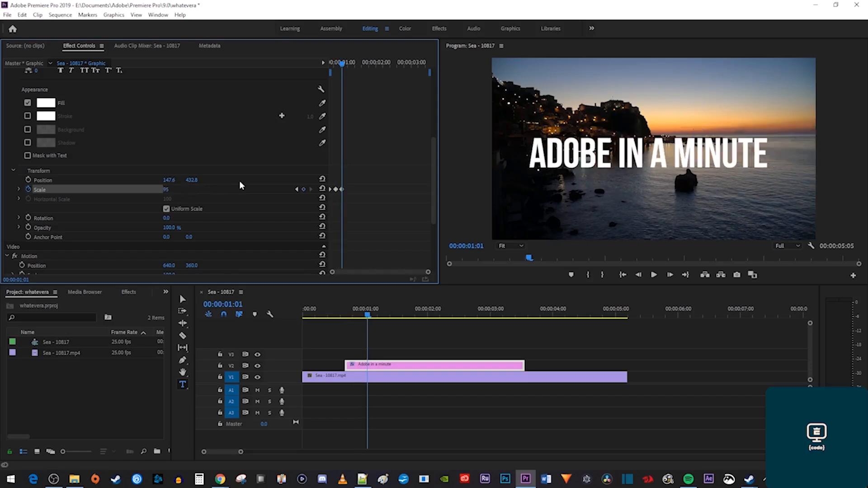
pyautogui.press('Right')
pyautogui.press('Right')
pyautogui.press('Right')
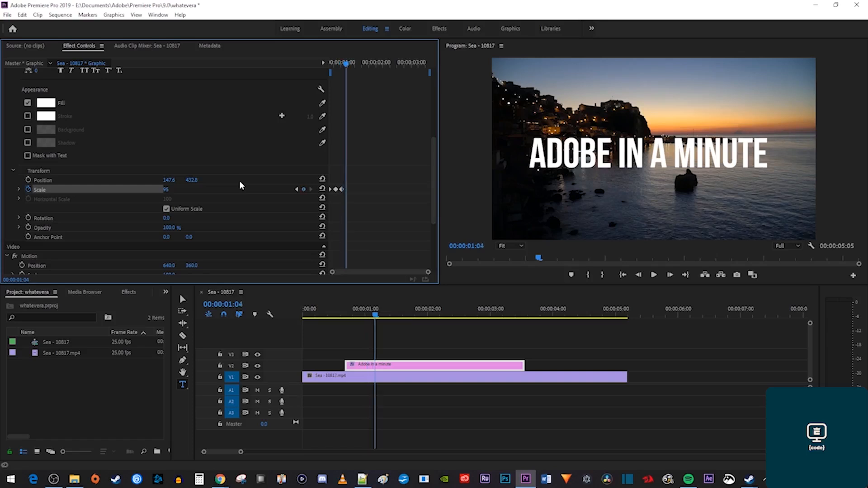
pyautogui.click(174, 189)
pyautogui.write('100')
pyautogui.press('Return')
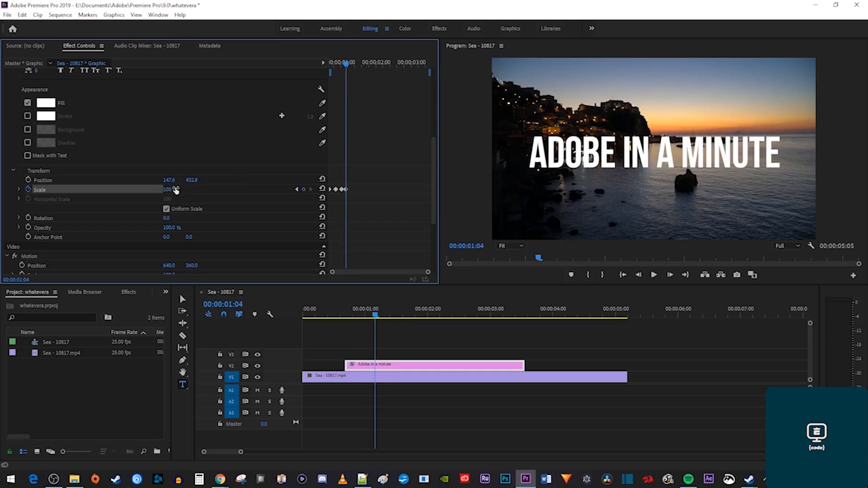
pyautogui.press('space')
pyautogui.press('space')
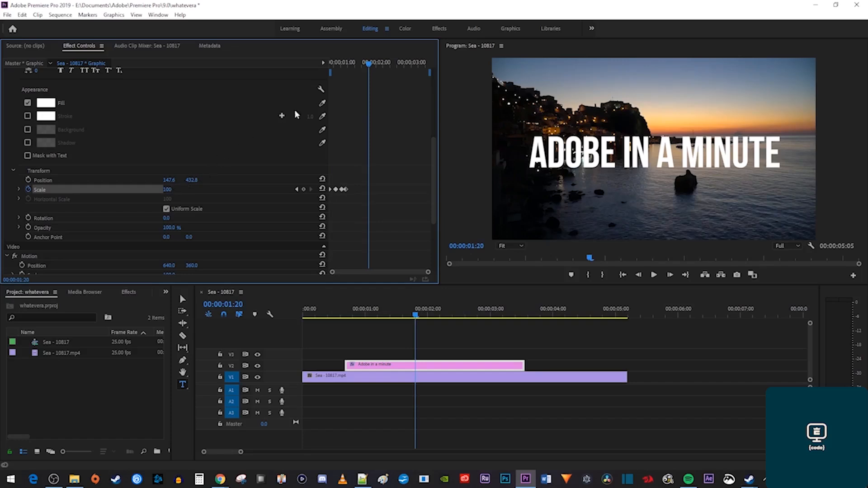
# At about two seconds, add exit Scale keyframes of 100, 95 and 125.
pyautogui.moveTo(370, 66); pyautogui.dragTo(382, 68)
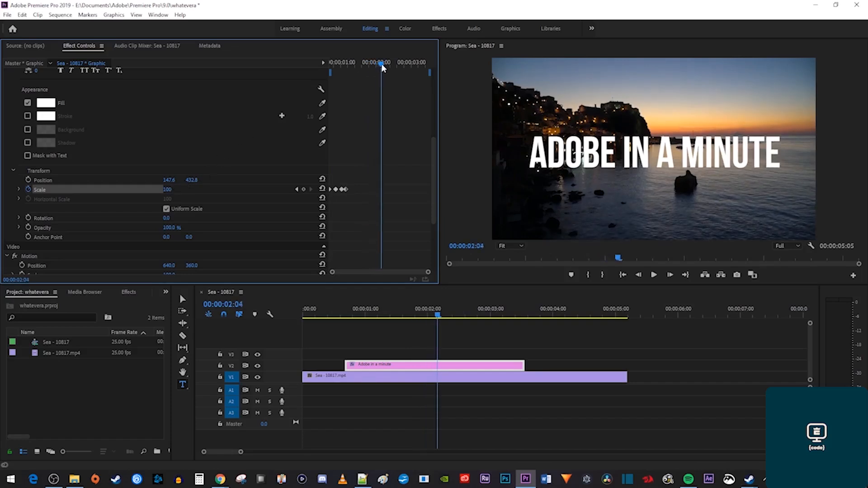
pyautogui.click(306, 189)
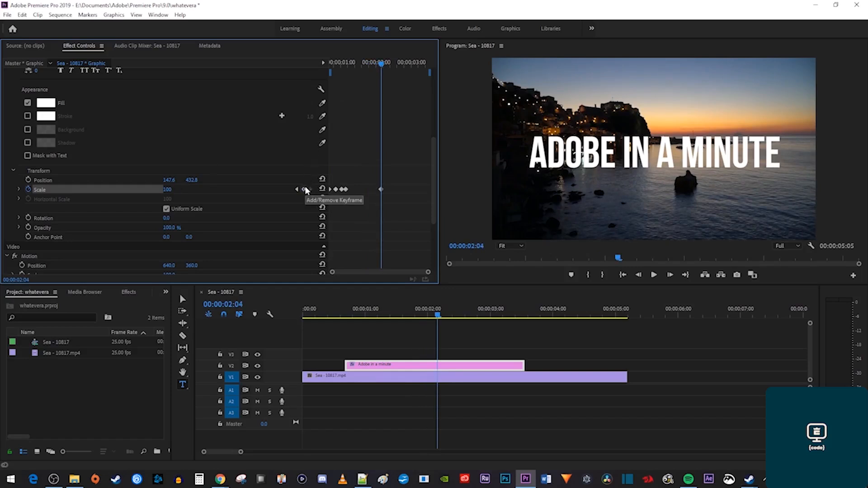
pyautogui.press('Right')
pyautogui.press('Right')
pyautogui.press('Right')
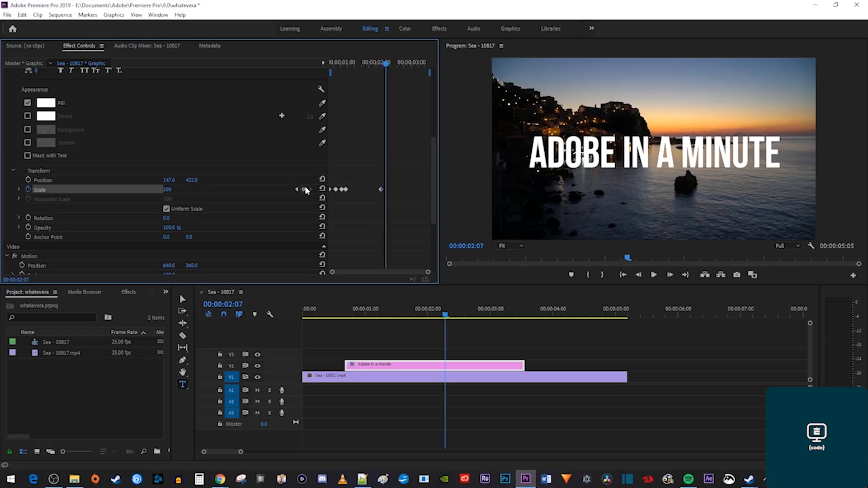
pyautogui.click(170, 189)
pyautogui.write('95')
pyautogui.press('Return')
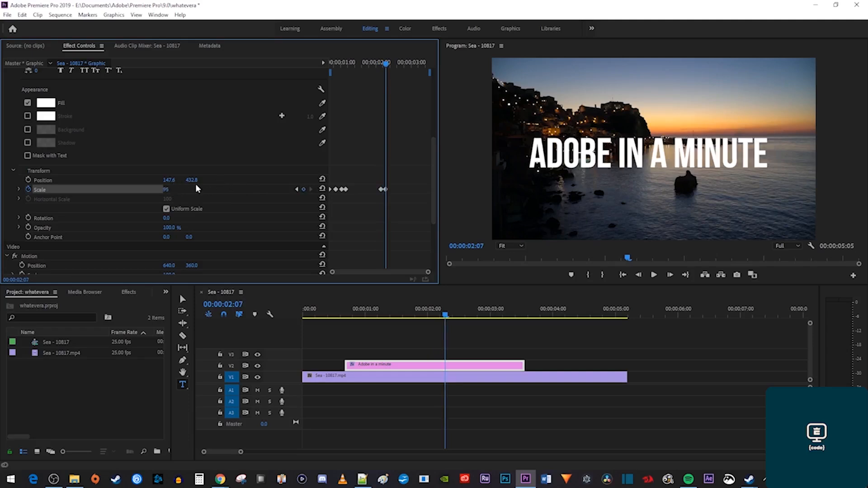
pyautogui.press('Right')
pyautogui.press('Right')
pyautogui.press('Right')
pyautogui.press('Right')
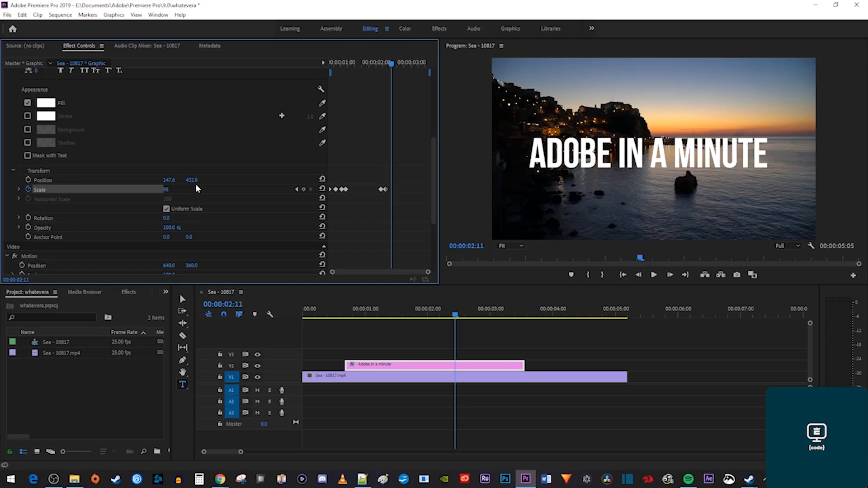
pyautogui.click(168, 190)
pyautogui.write('125')
pyautogui.press('Return')
# Add a final Scale keyframe of 0 so the title vanishes, then replay the animation.
pyautogui.press('Right')
pyautogui.press('Right')
pyautogui.press('Right')
pyautogui.press('Right')
pyautogui.press('Right')
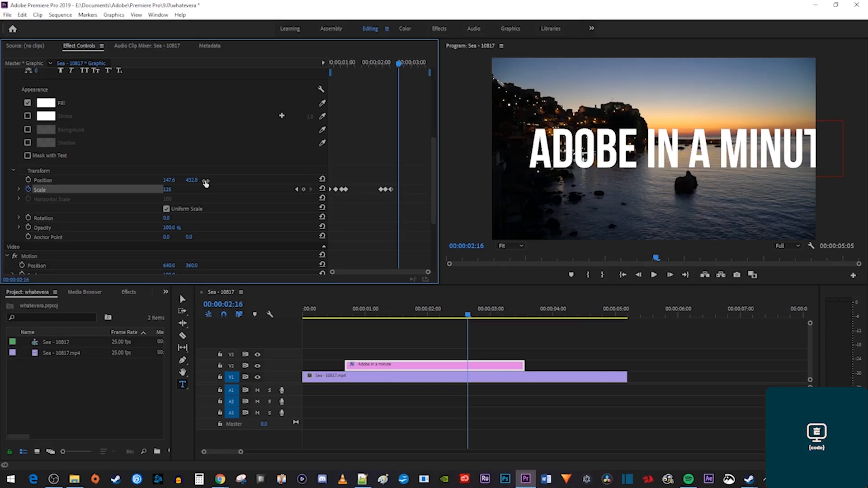
pyautogui.click(168, 189)
pyautogui.write('0')
pyautogui.press('Return')
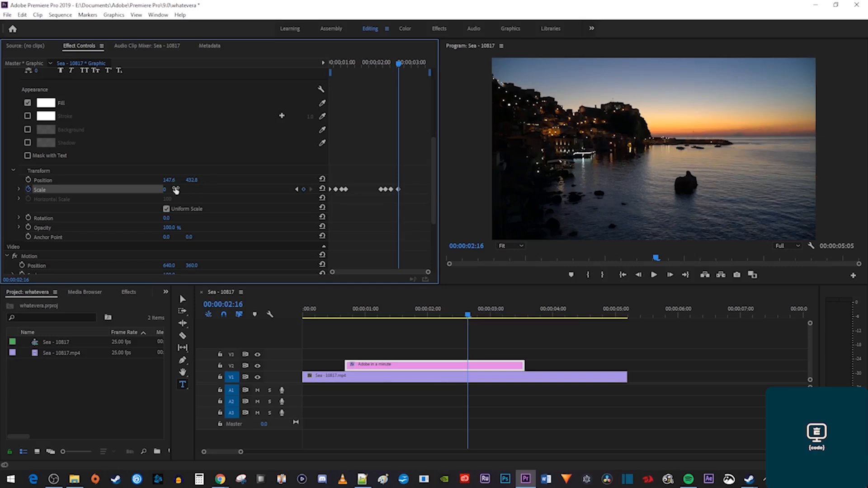
pyautogui.press('Home')
pyautogui.press('space')
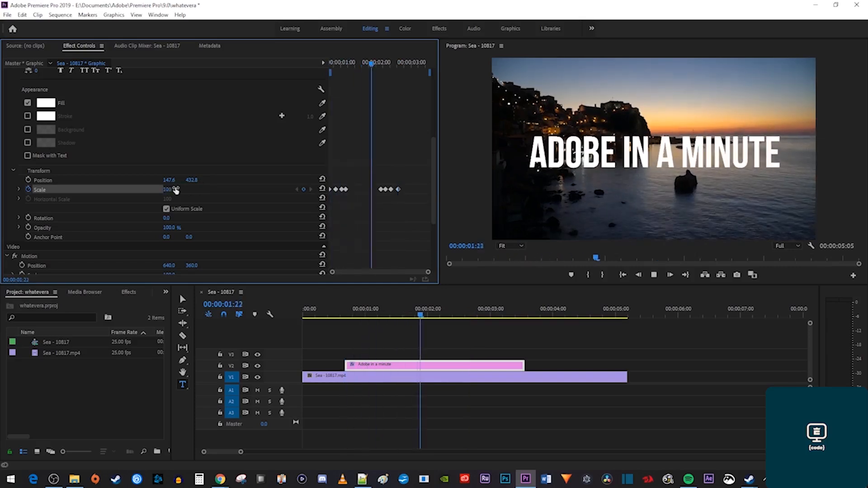
pyautogui.press('space')
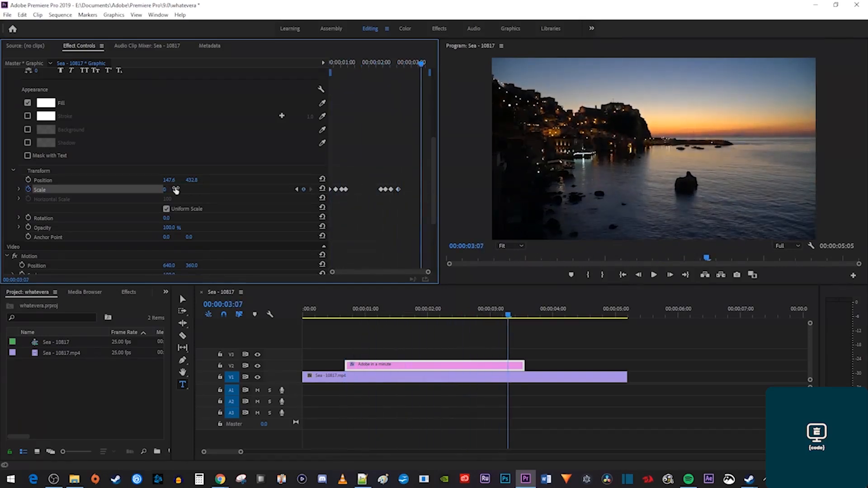
pyautogui.click(367, 64)
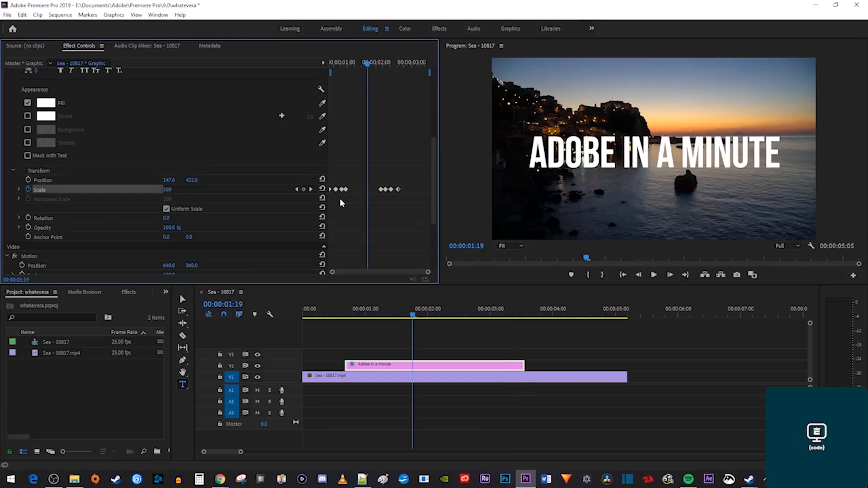
# Switch both groups of title Scale keyframes to Bezier, then play the title from its start.
pyautogui.moveTo(345, 202); pyautogui.dragTo(330, 189)
pyautogui.rightClick(336, 189)
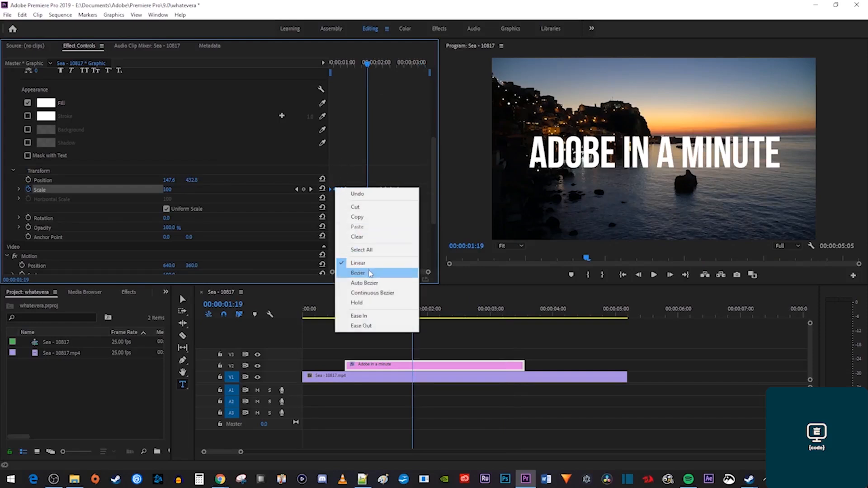
pyautogui.click(369, 274)
pyautogui.moveTo(420, 218); pyautogui.dragTo(382, 167)
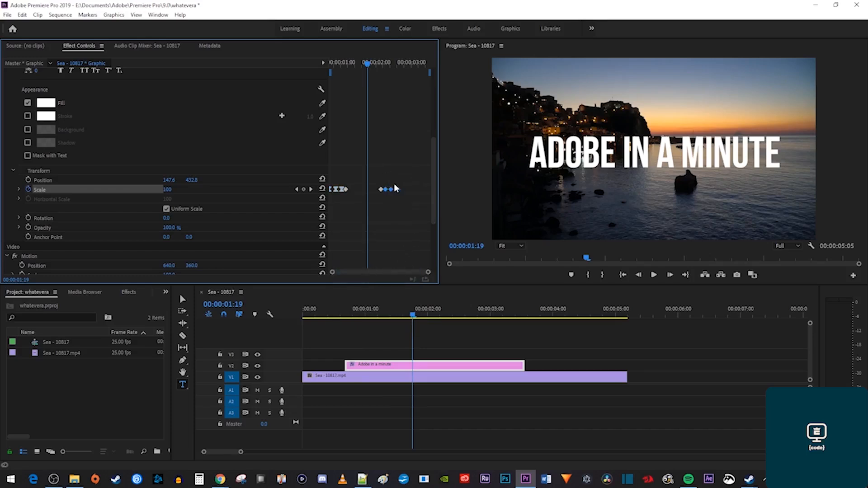
pyautogui.rightClick(398, 190)
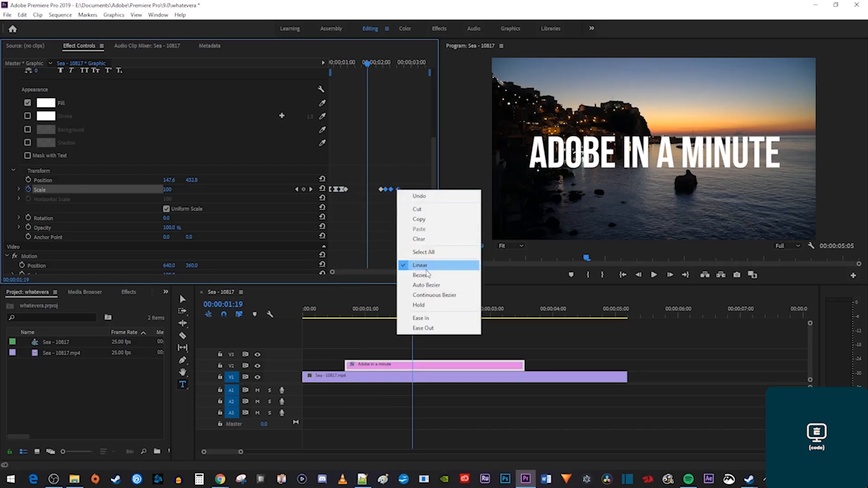
pyautogui.click(427, 275)
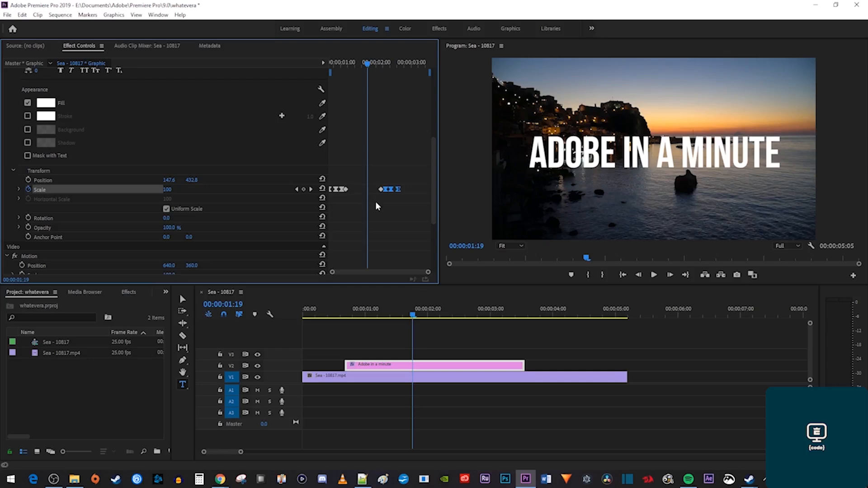
pyautogui.press('Up')
pyautogui.press('space')
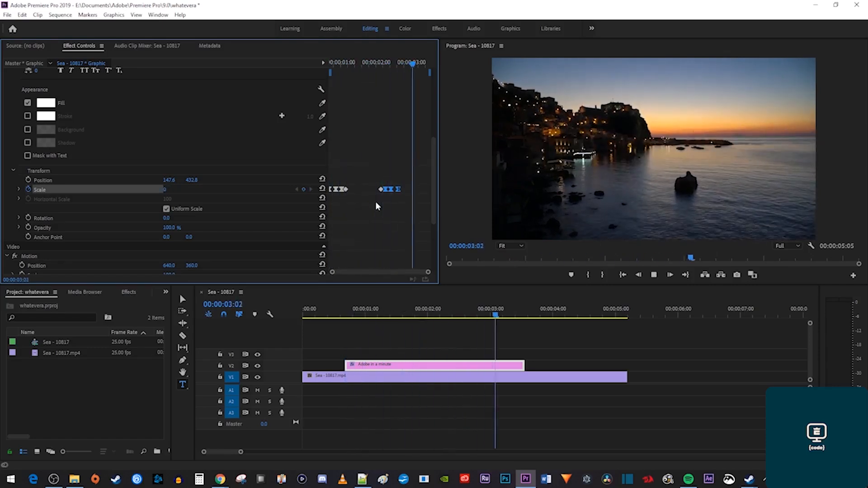
pyautogui.press('Up')
pyautogui.press('space')
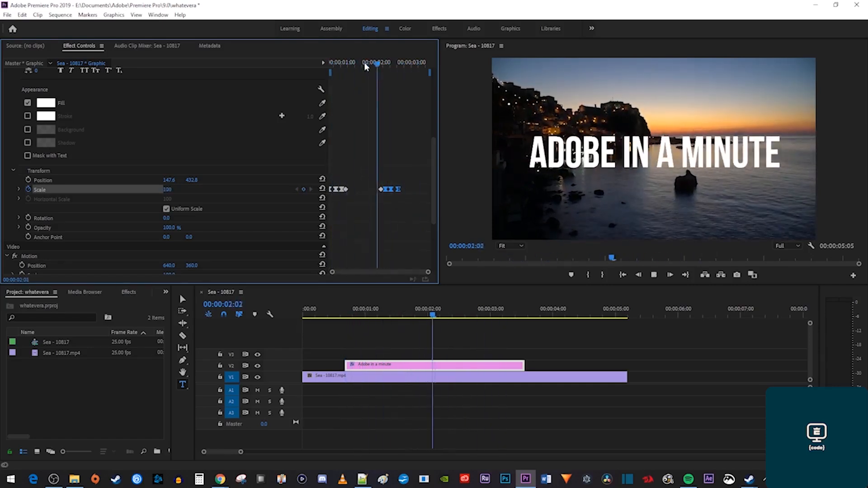
pyautogui.press('space')
pyautogui.click(364, 64)
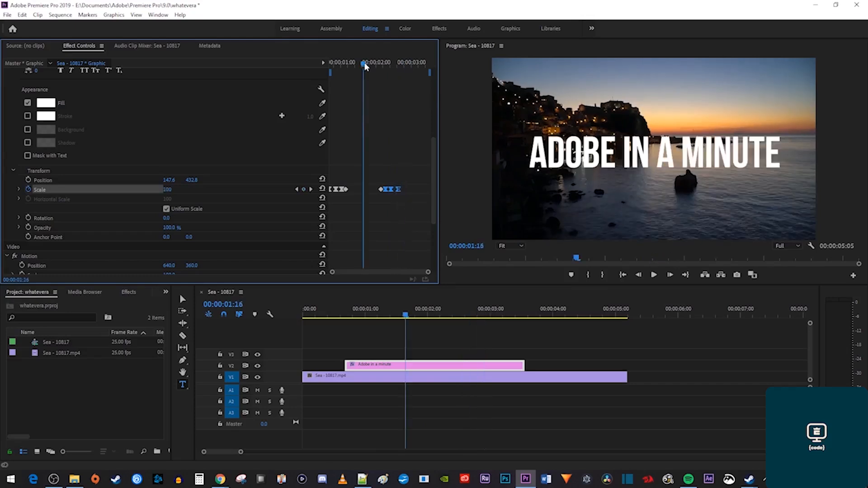
pyautogui.click(182, 299)
pyautogui.click(571, 160)
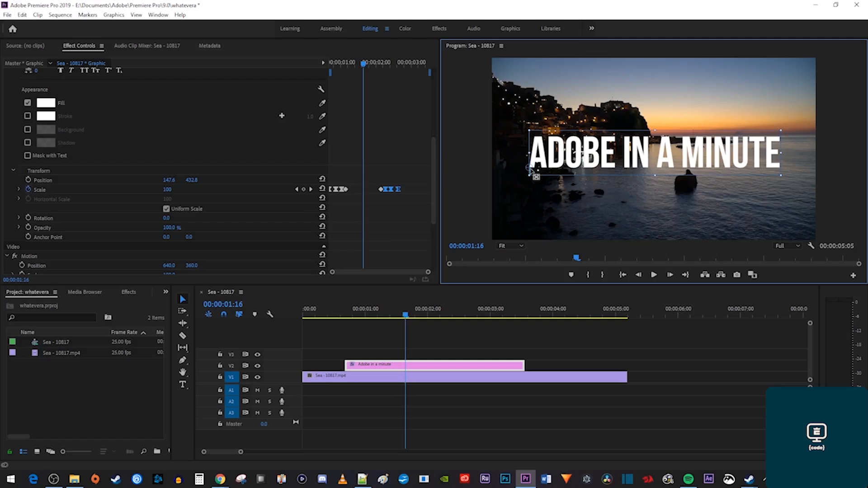
pyautogui.scroll(5, 166, 121)
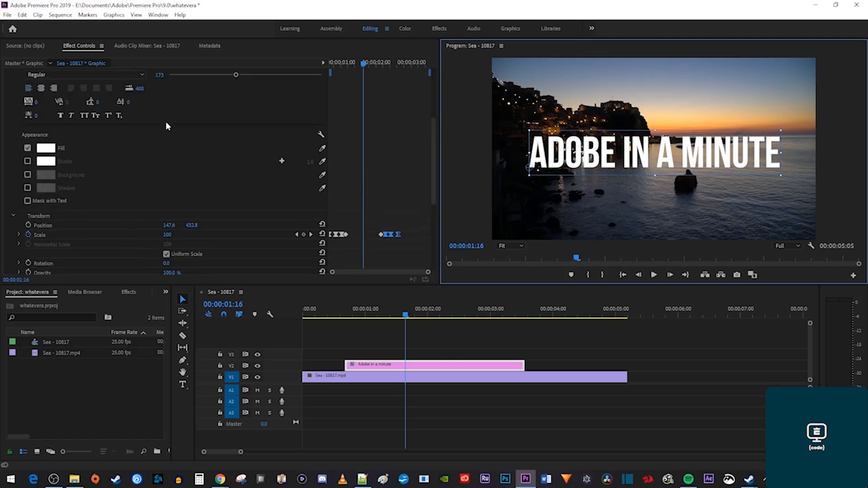
pyautogui.scroll(1, 160, 151)
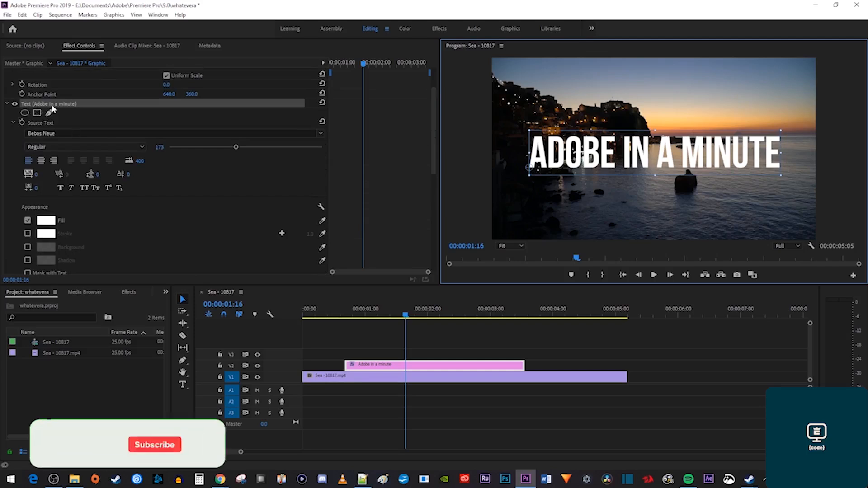
pyautogui.click(51, 106)
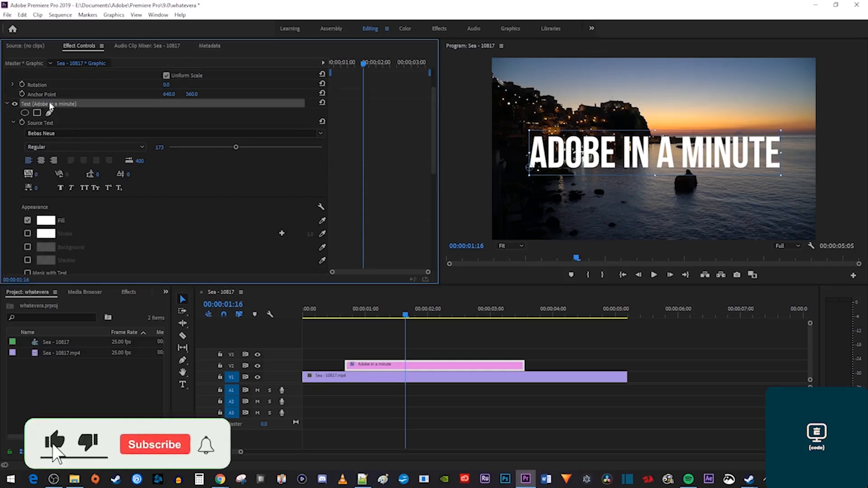
pyautogui.click(532, 170)
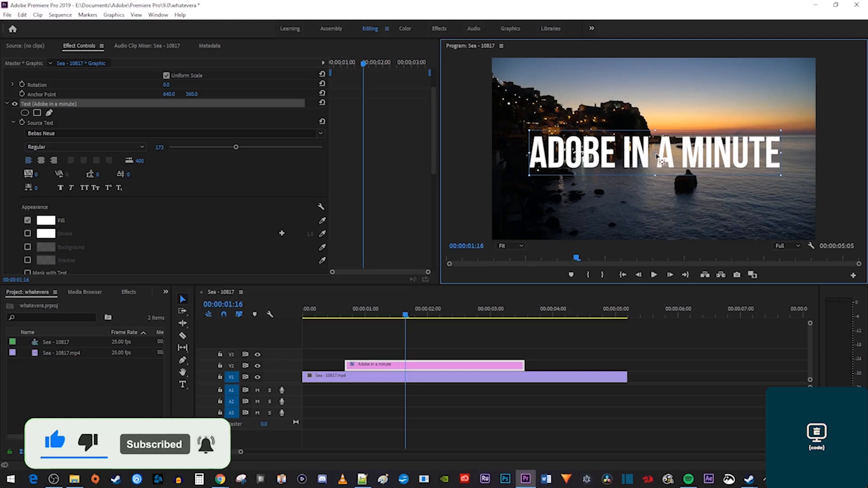
pyautogui.press('space')
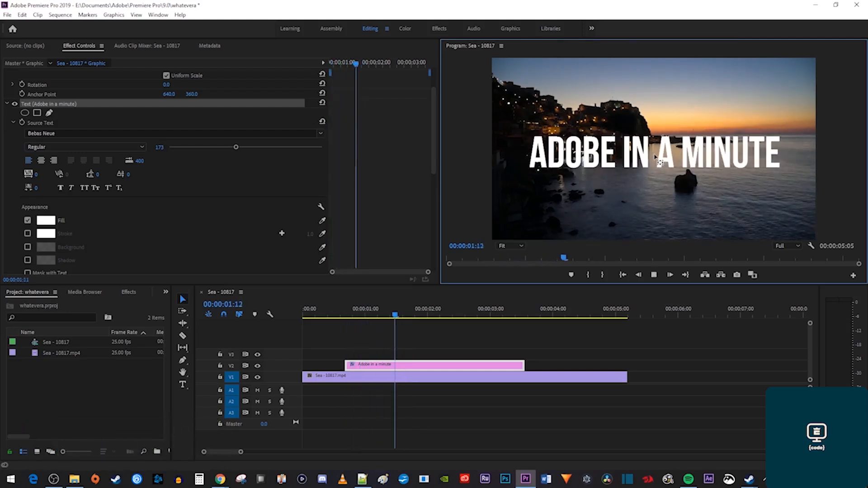
pyautogui.press('space')
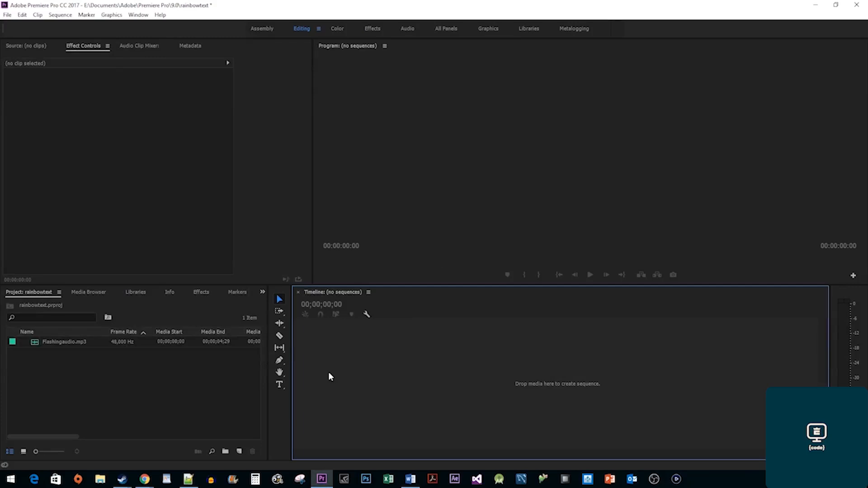
# Create a Black Video item, make a sequence from it, and put Flashingaudio.mp3 on A1.
pyautogui.rightClick(177, 382)
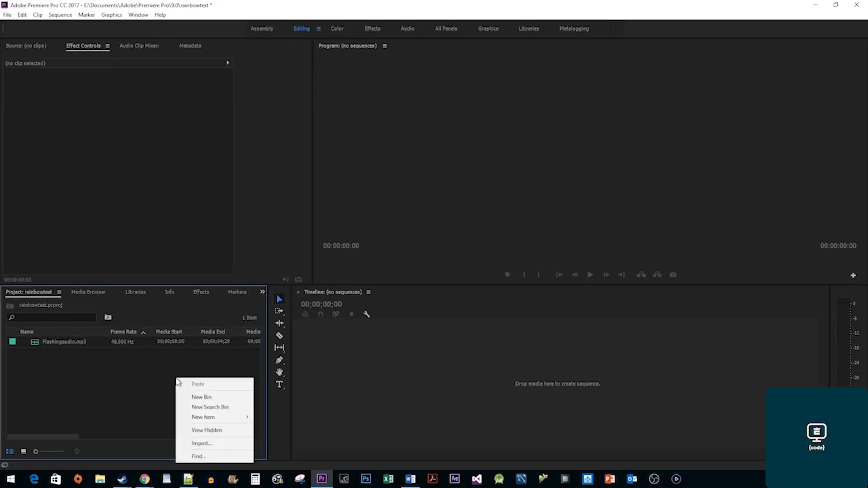
pyautogui.moveTo(219, 417)
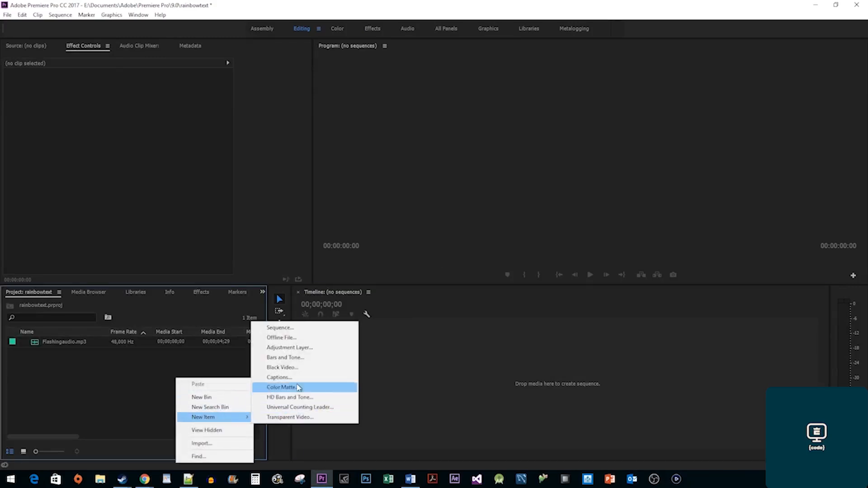
pyautogui.click(289, 367)
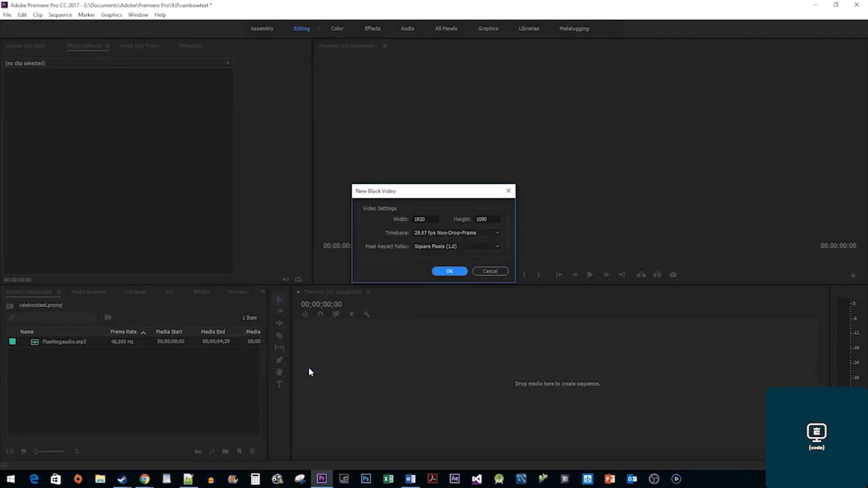
pyautogui.click(449, 270)
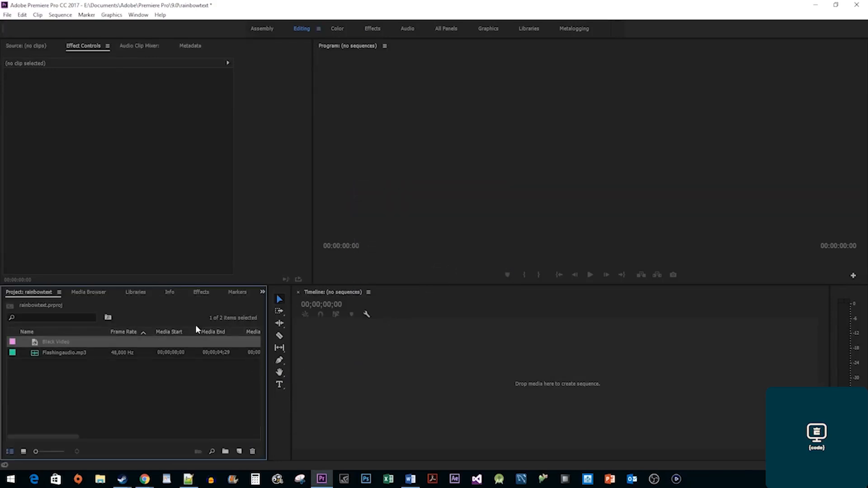
pyautogui.moveTo(70, 345); pyautogui.dragTo(334, 369)
pyautogui.moveTo(79, 366); pyautogui.dragTo(405, 394)
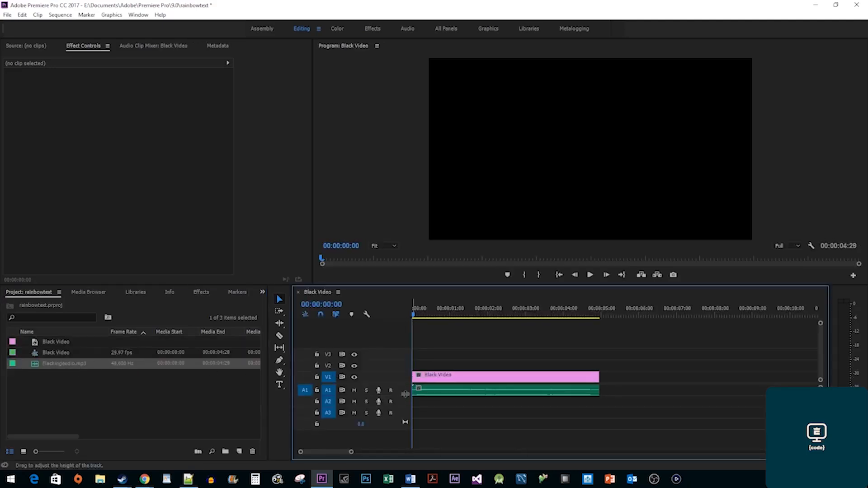
# Type COLOR in the Program monitor, change its fill to red FF0000, and nudge it into place.
pyautogui.click(279, 385)
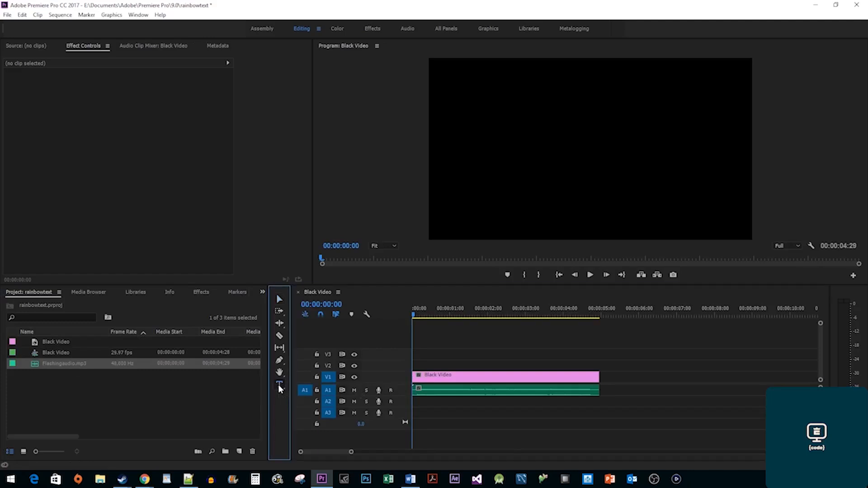
pyautogui.click(462, 154)
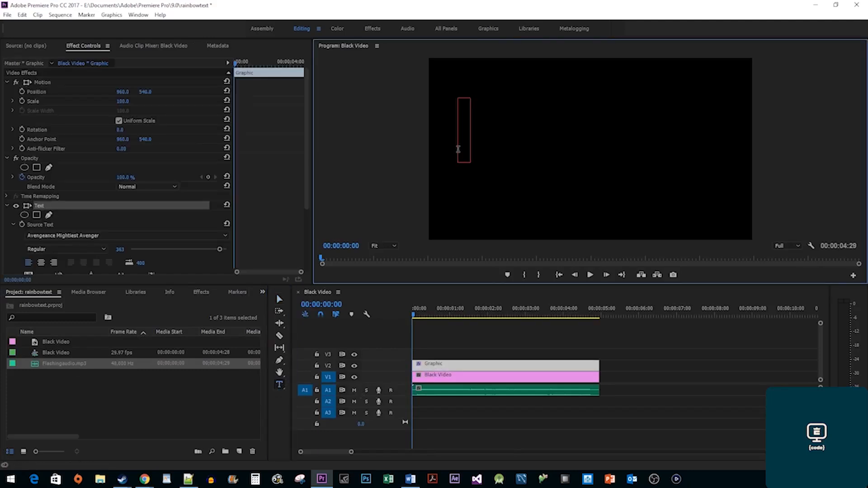
pyautogui.write('COLOR')
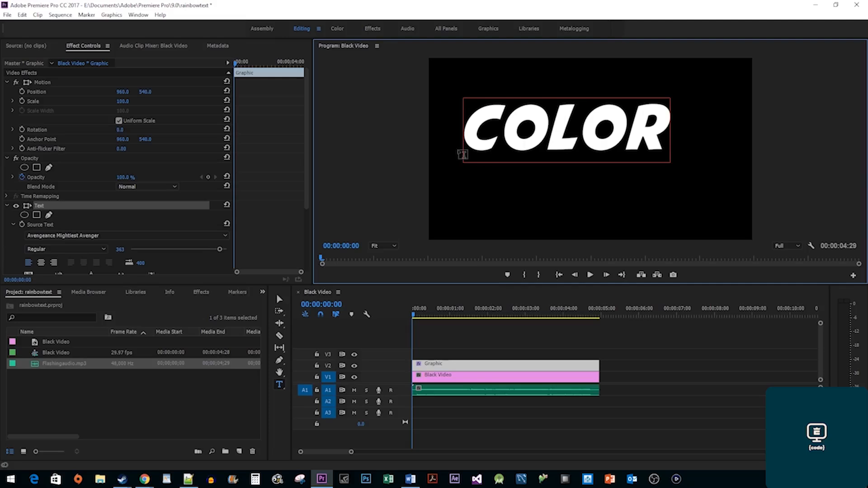
pyautogui.moveTo(662, 139); pyautogui.dragTo(466, 147)
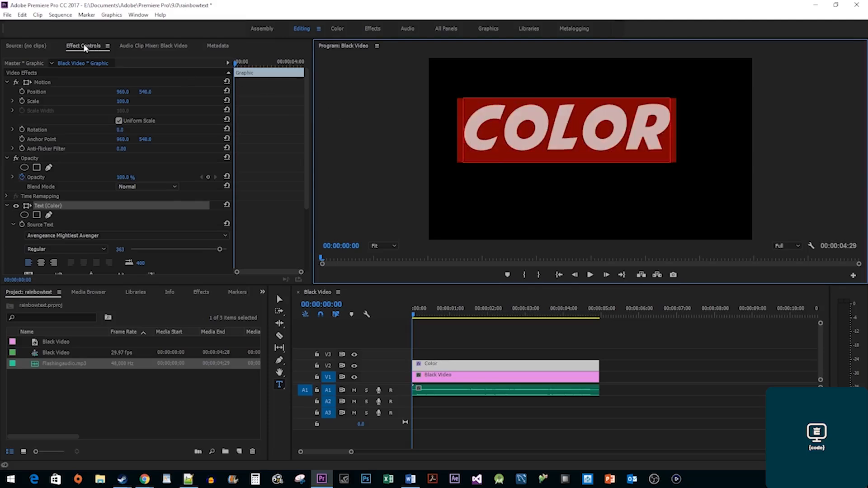
pyautogui.scroll(-5, 248, 195)
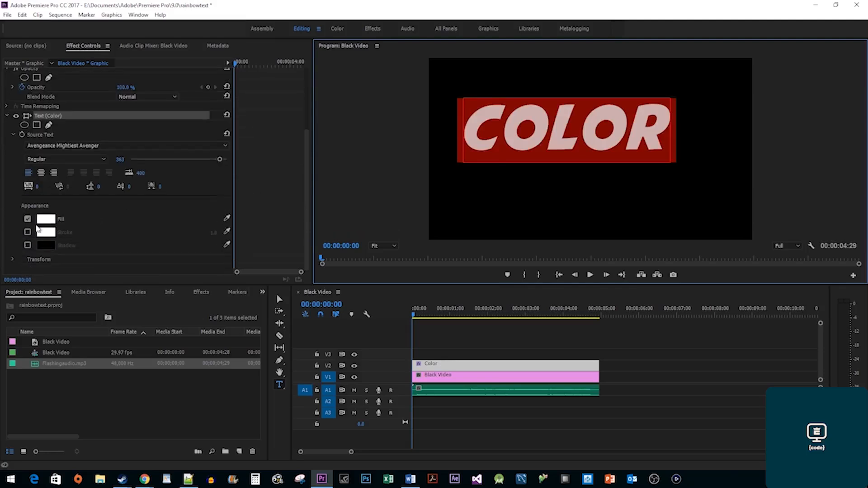
pyautogui.click(50, 221)
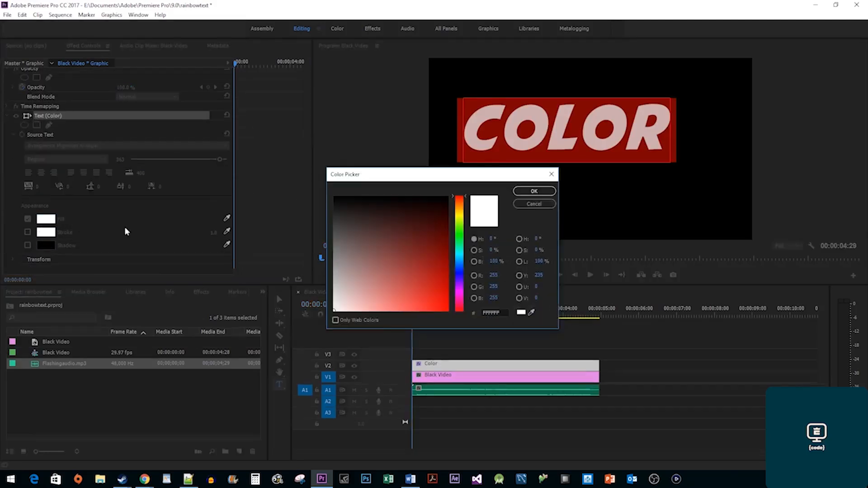
pyautogui.click(447, 310)
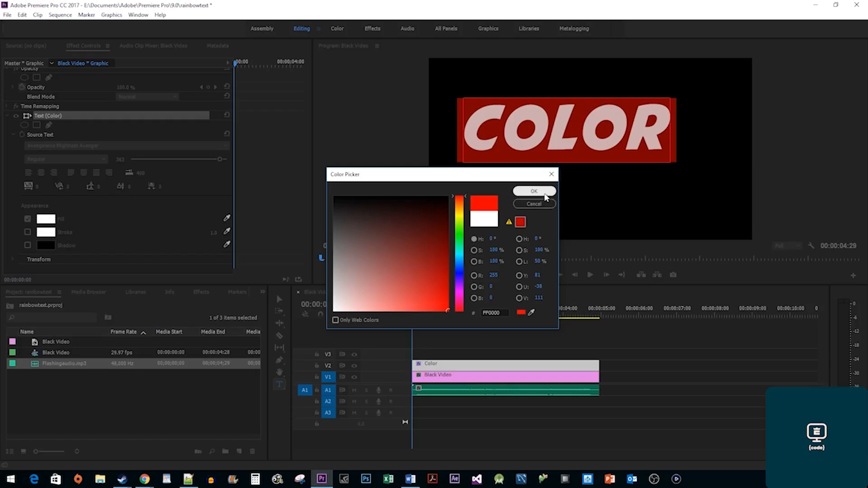
pyautogui.click(545, 194)
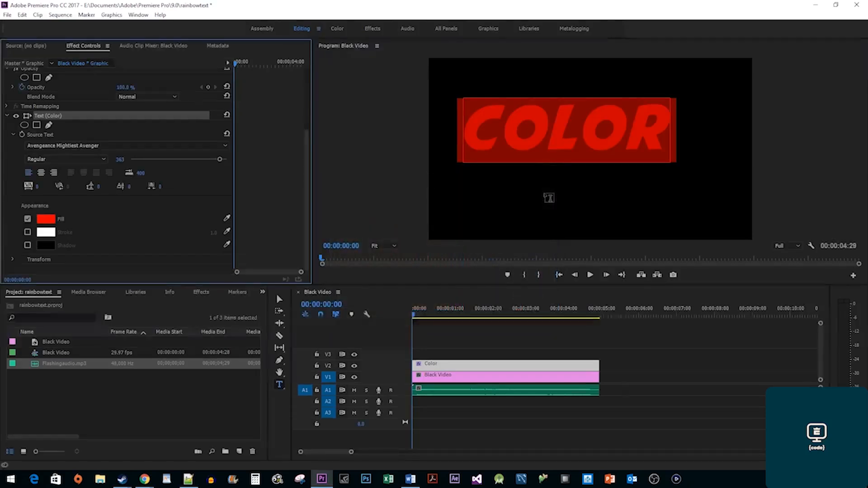
pyautogui.moveTo(551, 144)
pyautogui.mouseDown()
pyautogui.moveTo(559, 161)
pyautogui.moveTo(560, 154)
pyautogui.mouseUp()
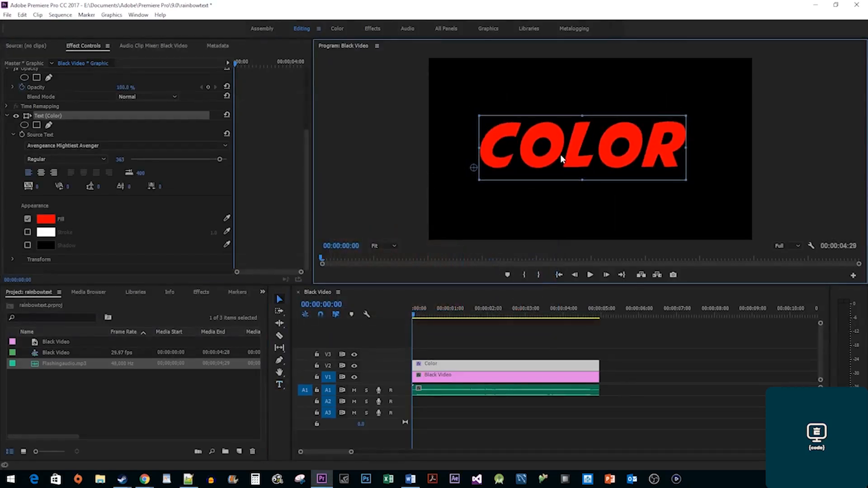
# Apply the Color Balance (HLS) effect to the COLOR clip.
pyautogui.click(200, 292)
pyautogui.click(56, 303)
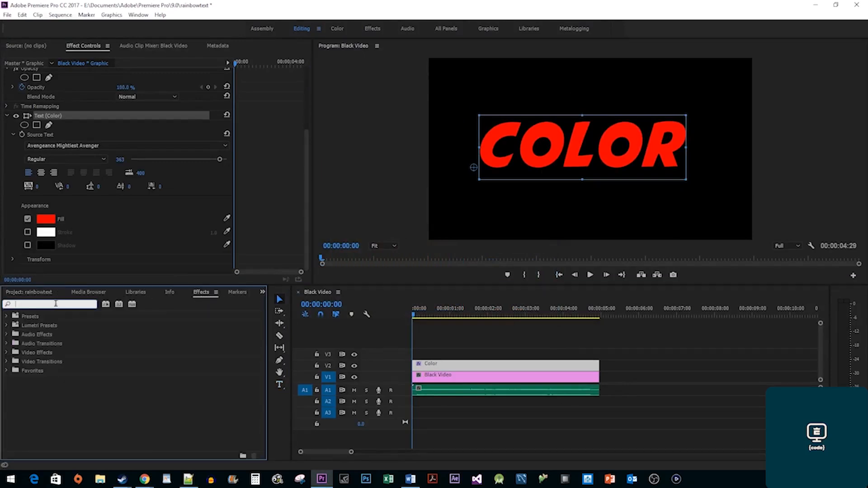
pyautogui.write('Color Balance')
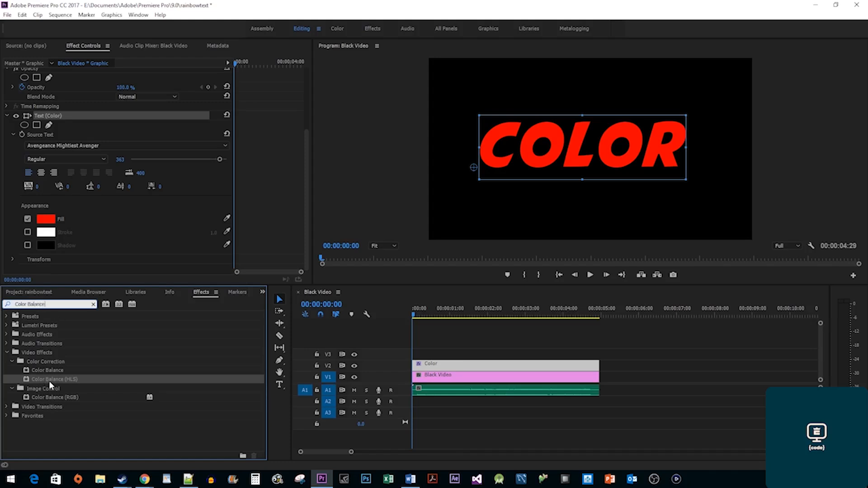
pyautogui.moveTo(49, 384); pyautogui.dragTo(446, 368)
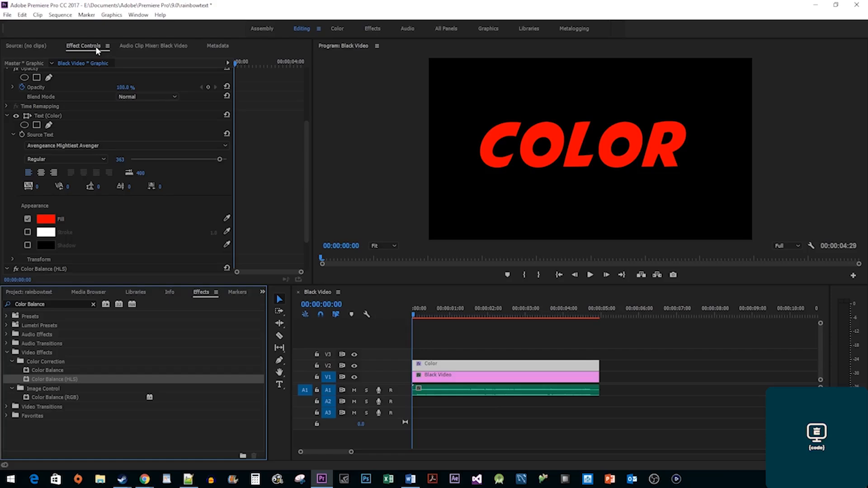
# Keyframe Hue at 0° at the clip start and 3x289° at the end, then preview.
pyautogui.scroll(-3, 281, 209)
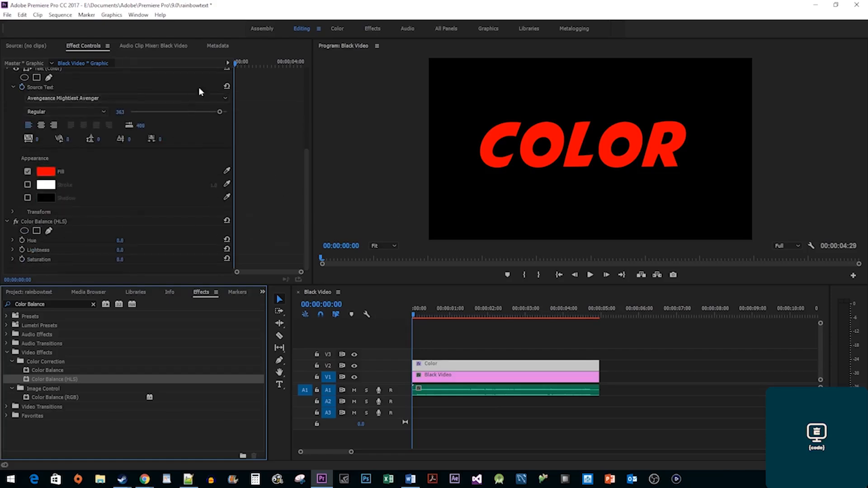
pyautogui.click(241, 65)
pyautogui.moveTo(240, 67); pyautogui.dragTo(229, 66)
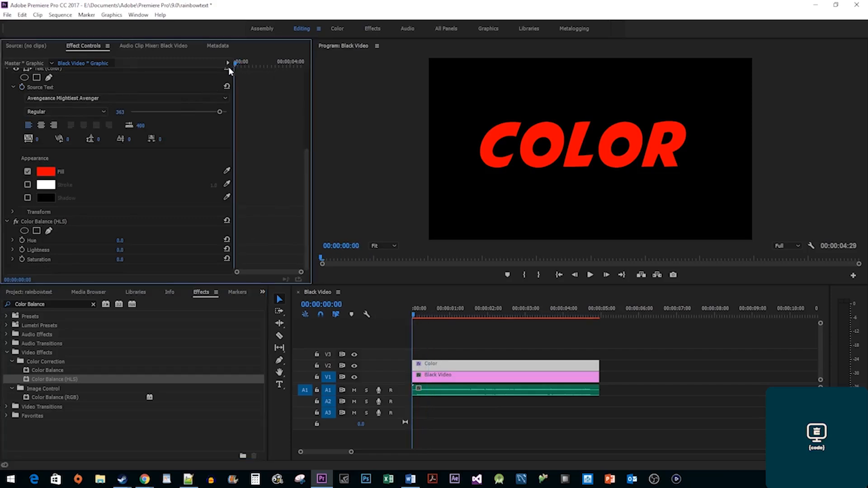
pyautogui.click(21, 237)
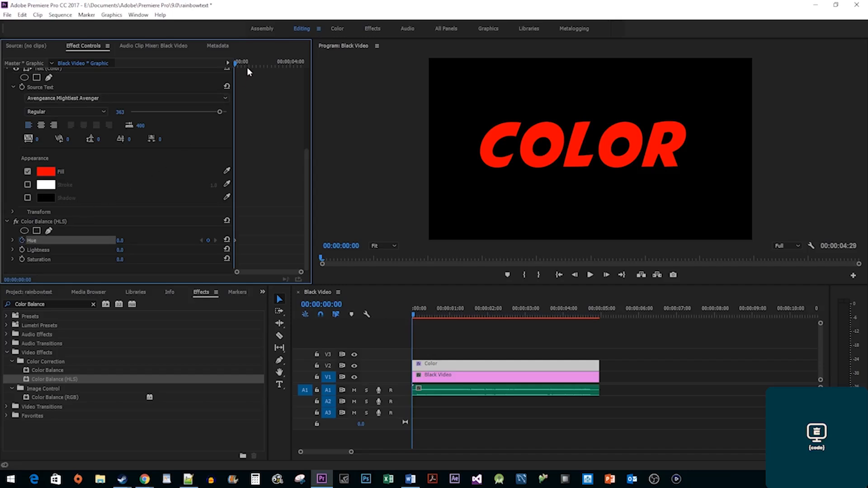
pyautogui.moveTo(243, 64); pyautogui.dragTo(305, 70)
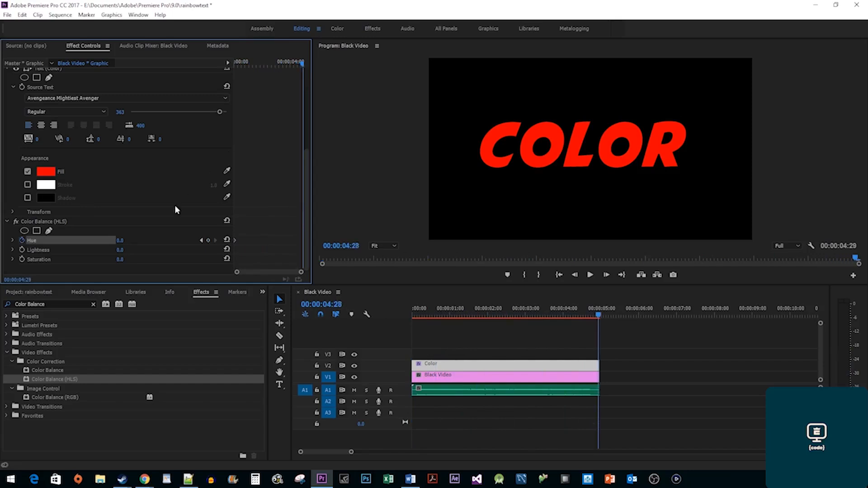
pyautogui.moveTo(120, 241)
pyautogui.mouseDown()
pyautogui.moveTo(867, 240)
pyautogui.moveTo(128, 244)
pyautogui.mouseUp()
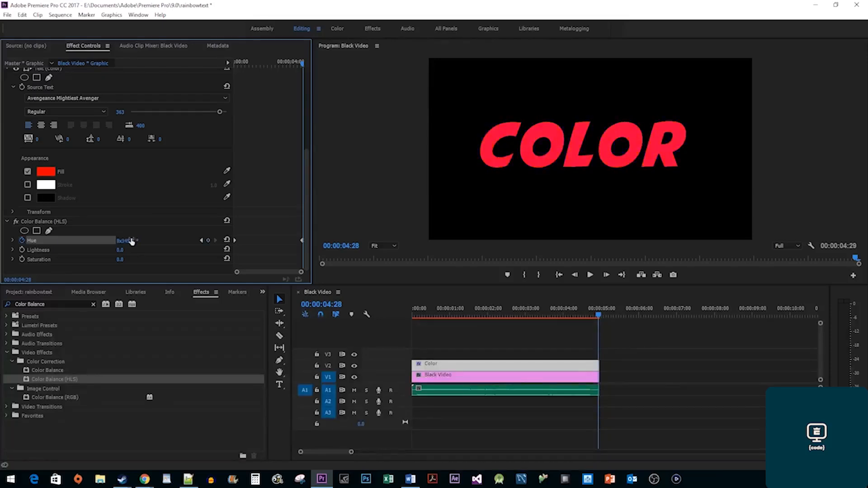
pyautogui.click(398, 317)
pyautogui.press('Home')
pyautogui.press('space')
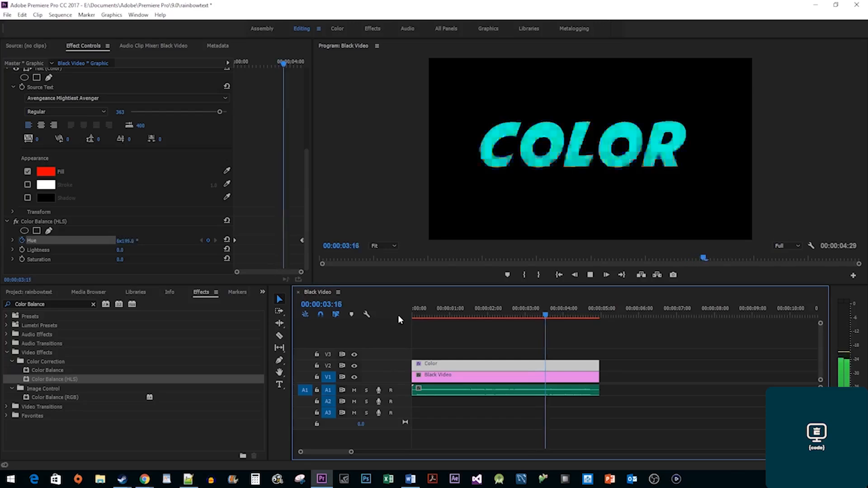
pyautogui.press('space')
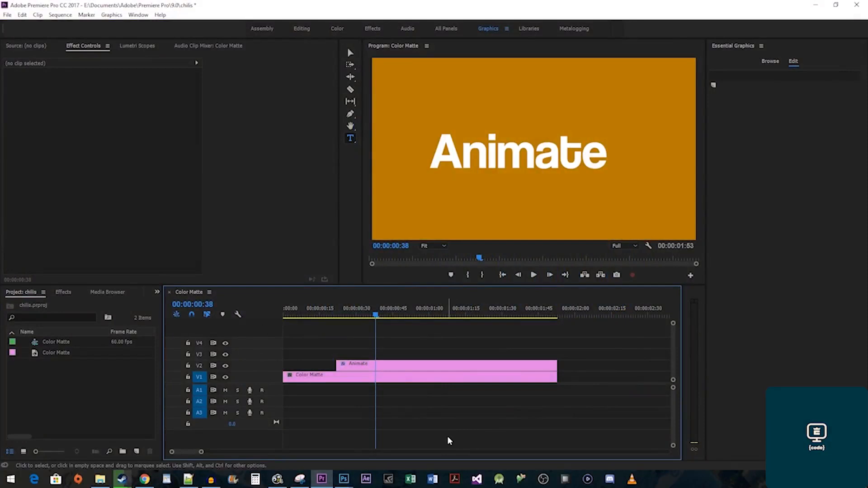
# At the start of the Animate title, set its font size to 100.
pyautogui.click(401, 367)
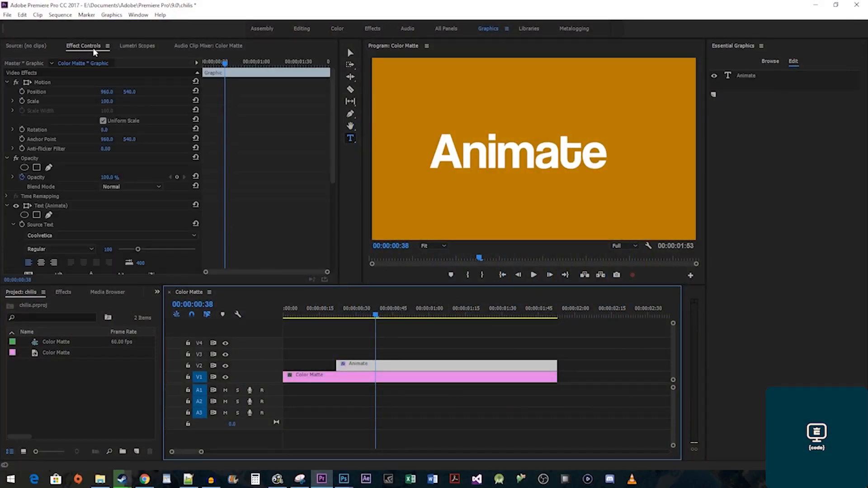
pyautogui.moveTo(221, 63); pyautogui.dragTo(198, 66)
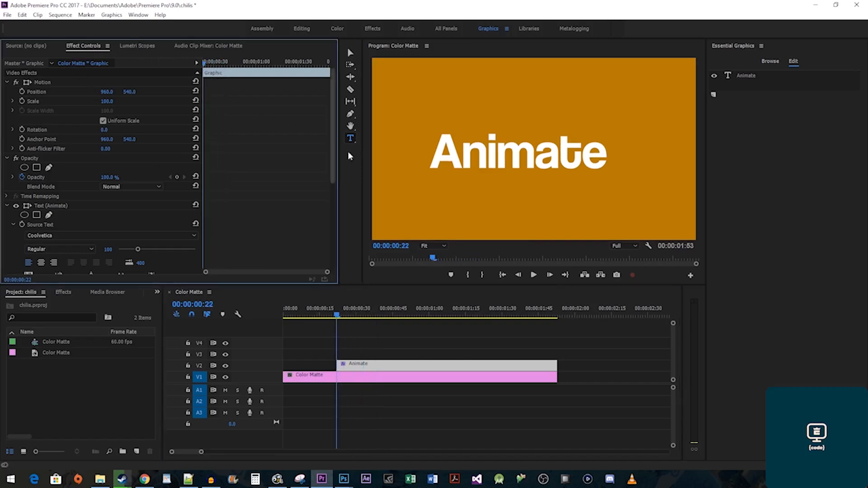
pyautogui.click(478, 154)
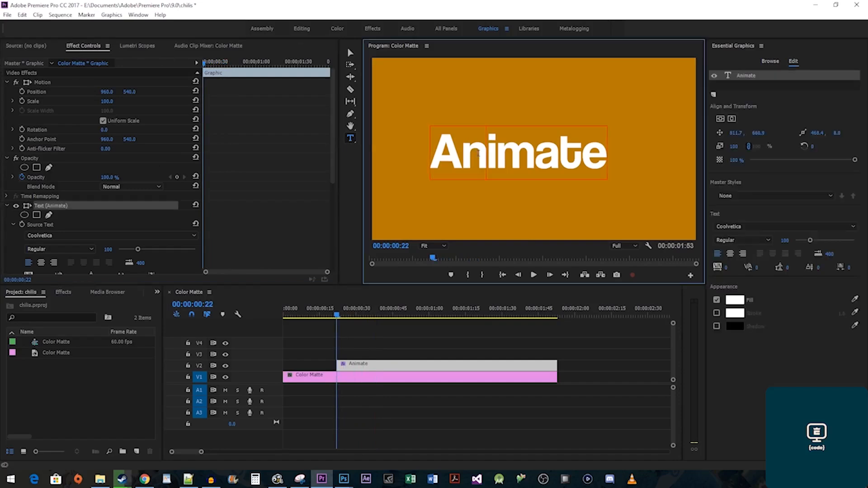
pyautogui.hotkey('ctrl', 'a')
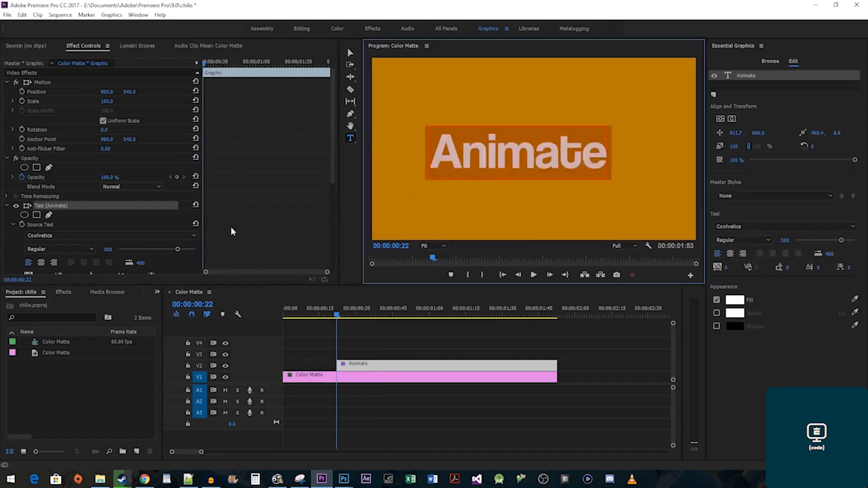
pyautogui.click(107, 248)
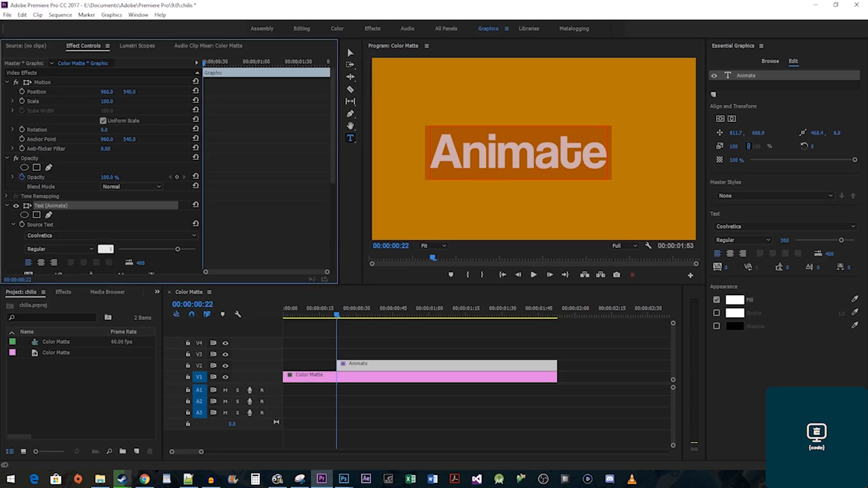
pyautogui.write('100')
pyautogui.press('Return')
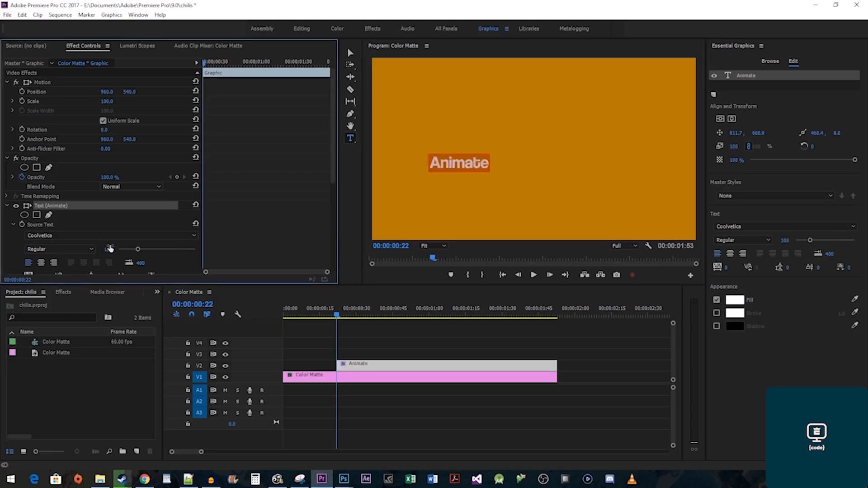
# Space the title out as 'A n i m a t e' and add a Source Text keyframe.
pyautogui.click(443, 163)
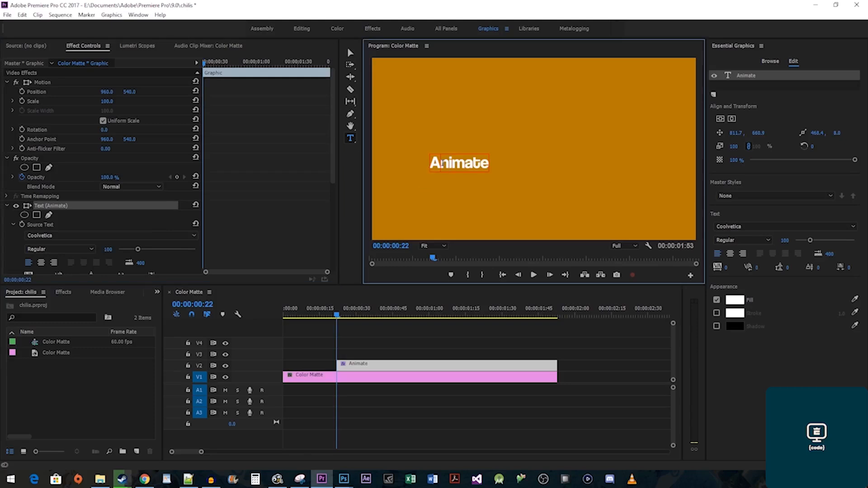
pyautogui.press('Right')
pyautogui.press('Right')
pyautogui.press('Right')
pyautogui.press('Right')
pyautogui.press('Right')
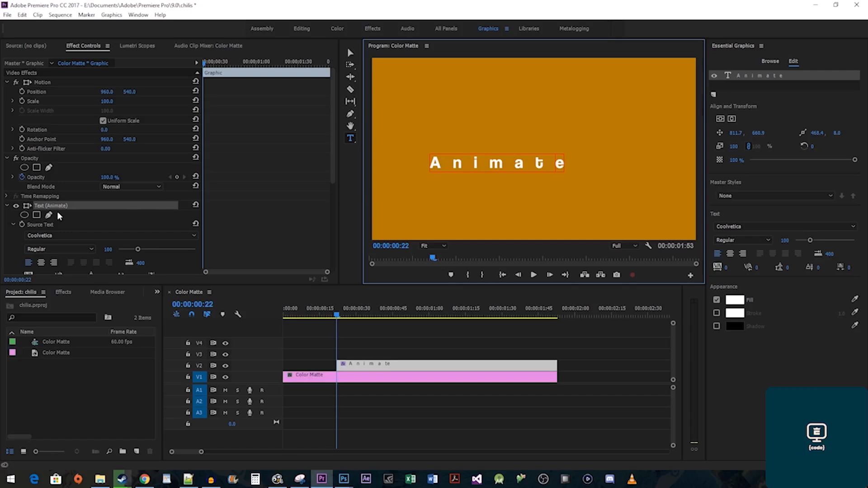
pyautogui.click(23, 229)
pyautogui.click(23, 229)
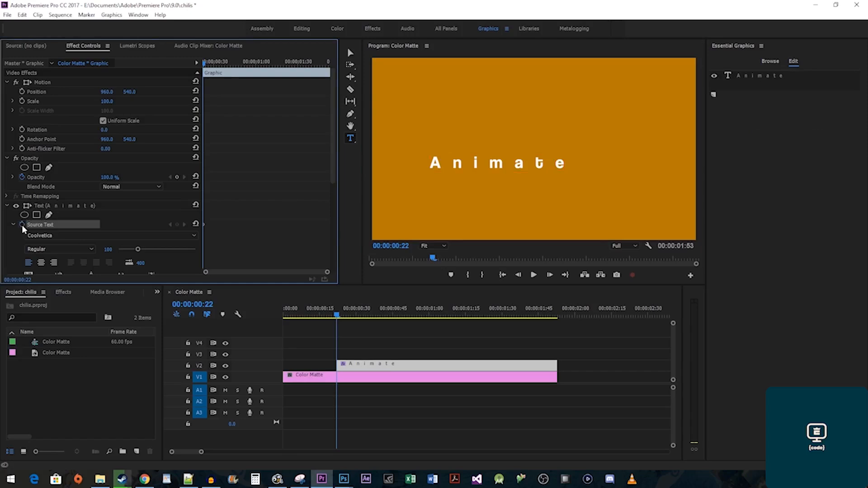
# Two frames later, set the title's font size to 150 and delete the spaces between letters.
pyautogui.press('Right')
pyautogui.press('Right')
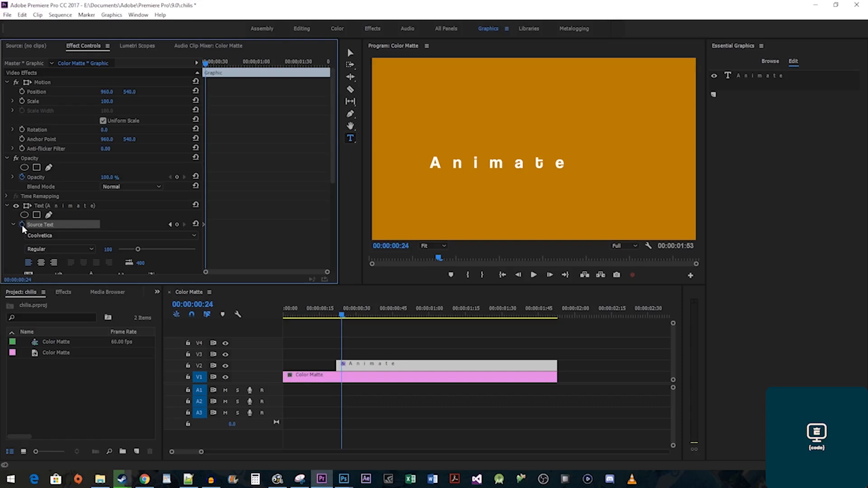
pyautogui.click(464, 163)
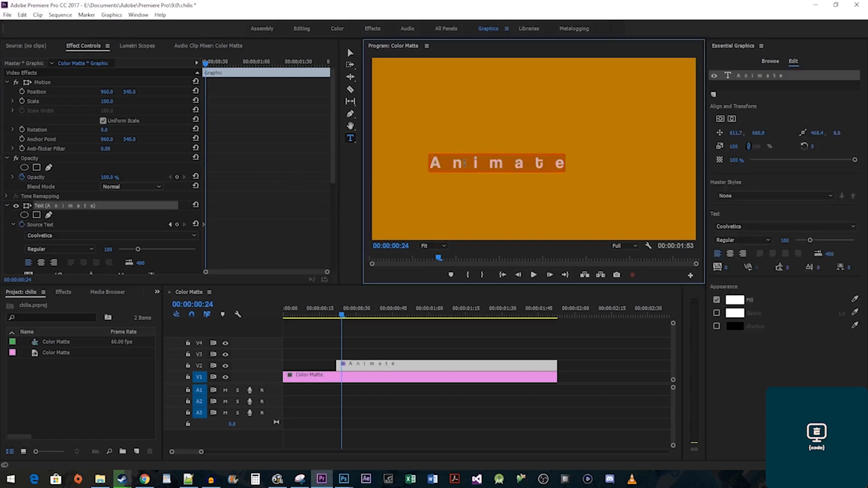
pyautogui.click(108, 250)
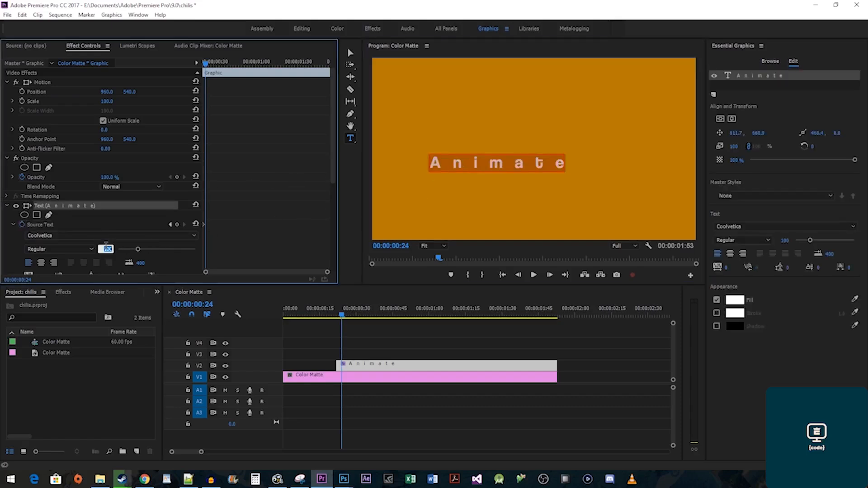
pyautogui.write('150')
pyautogui.press('Return')
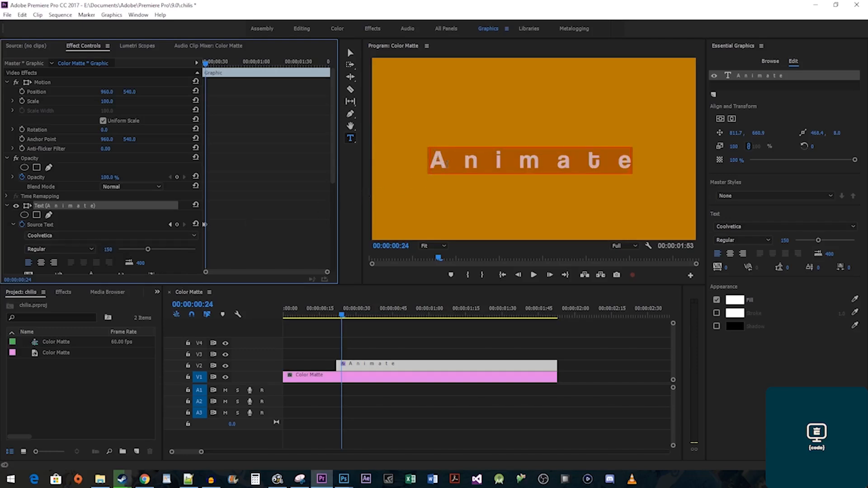
pyautogui.click(449, 163)
pyautogui.press('Delete')
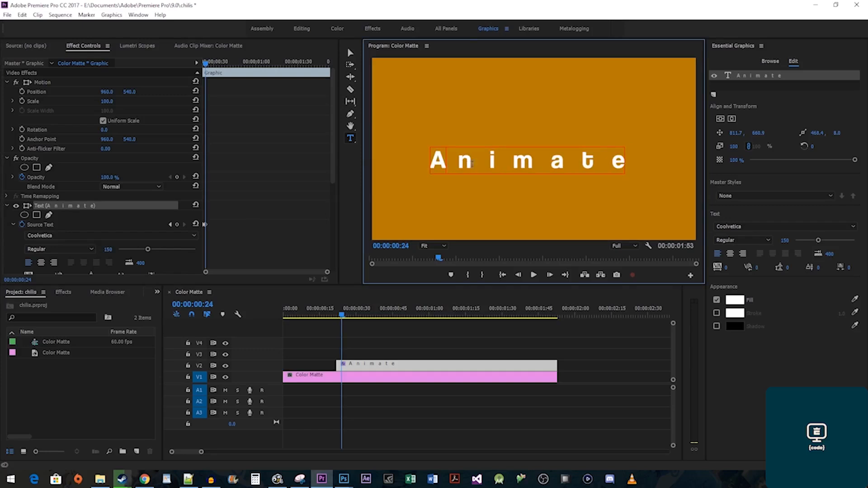
pyautogui.click(471, 163)
pyautogui.press('Delete')
pyautogui.click(493, 162)
pyautogui.press('Delete')
pyautogui.click(522, 161)
pyautogui.press('Delete')
pyautogui.click(546, 161)
pyautogui.press('Delete')
pyautogui.click(574, 161)
pyautogui.press('Delete')
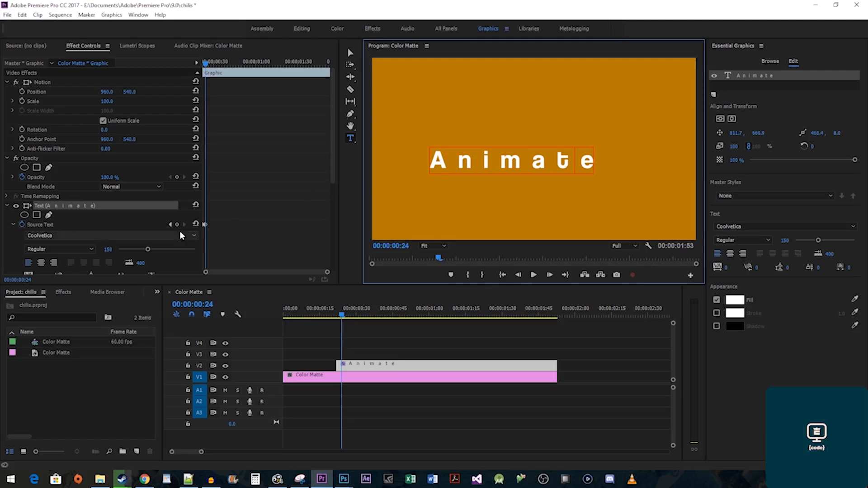
pyautogui.click(85, 206)
# Two frames further on, set font size 300 and delete the remaining spaces so it reads 'Animate'.
pyautogui.press('Right')
pyautogui.press('Right')
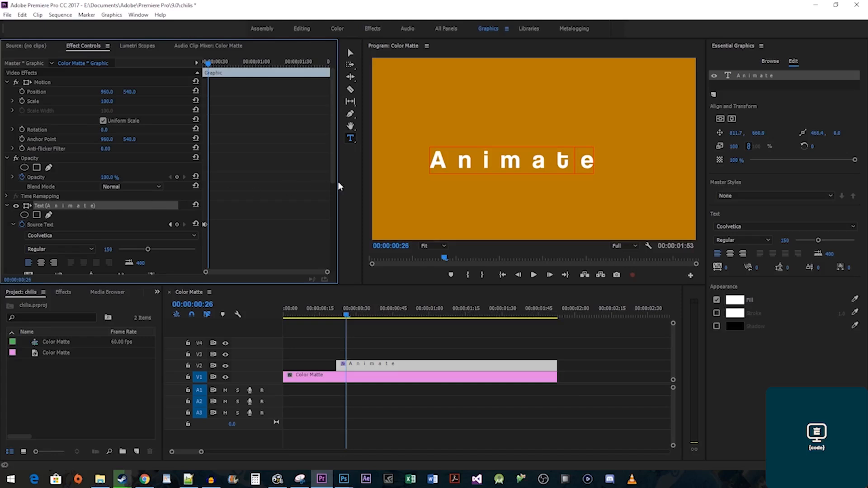
pyautogui.doubleClick(485, 164)
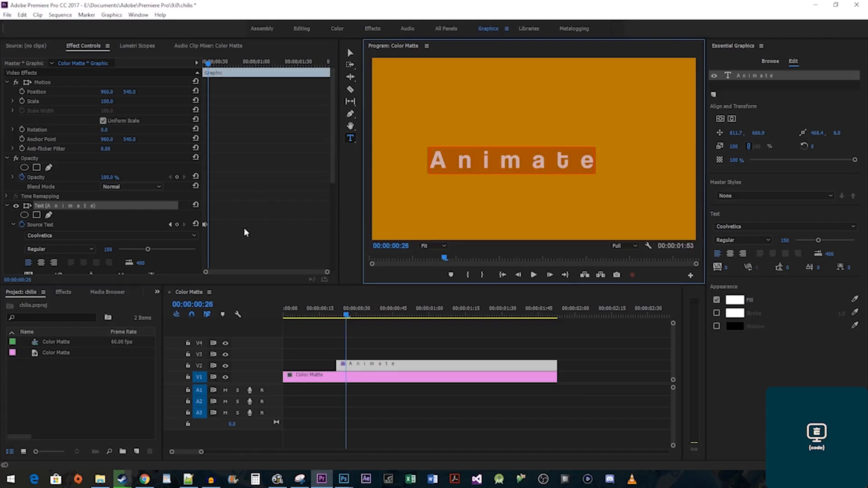
pyautogui.click(108, 249)
pyautogui.write('300')
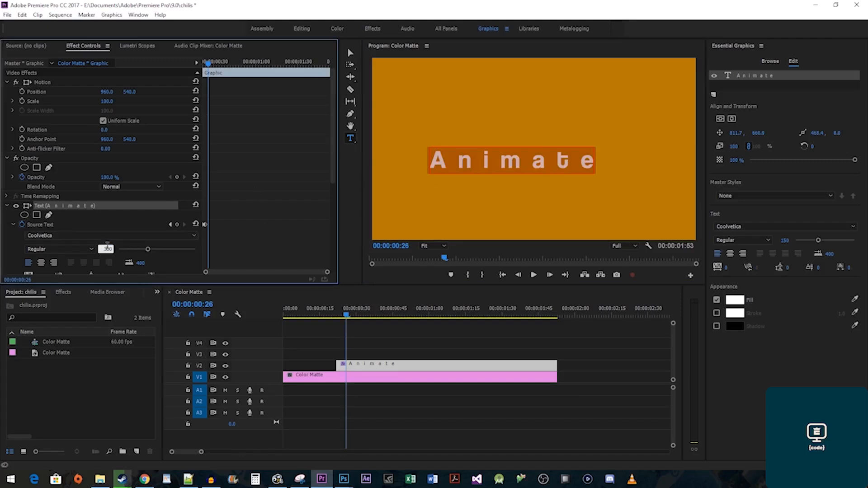
pyautogui.press('Return')
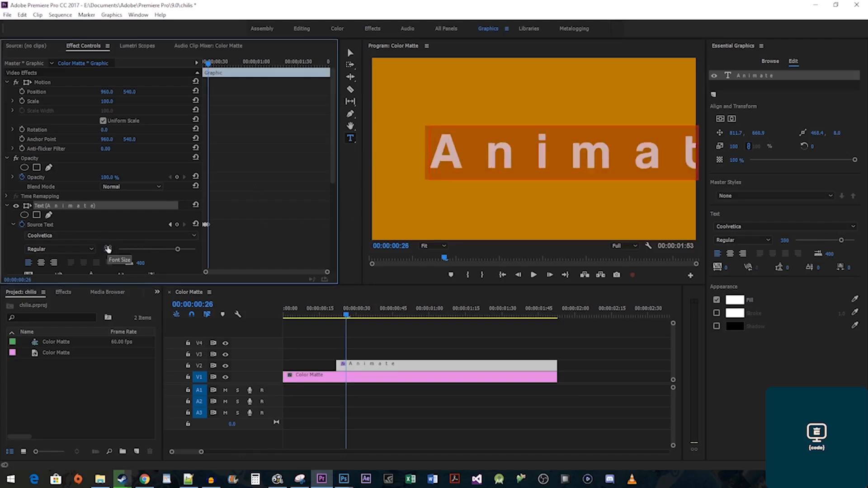
pyautogui.click(460, 162)
pyautogui.press('Delete')
pyautogui.click(481, 162)
pyautogui.press('Delete')
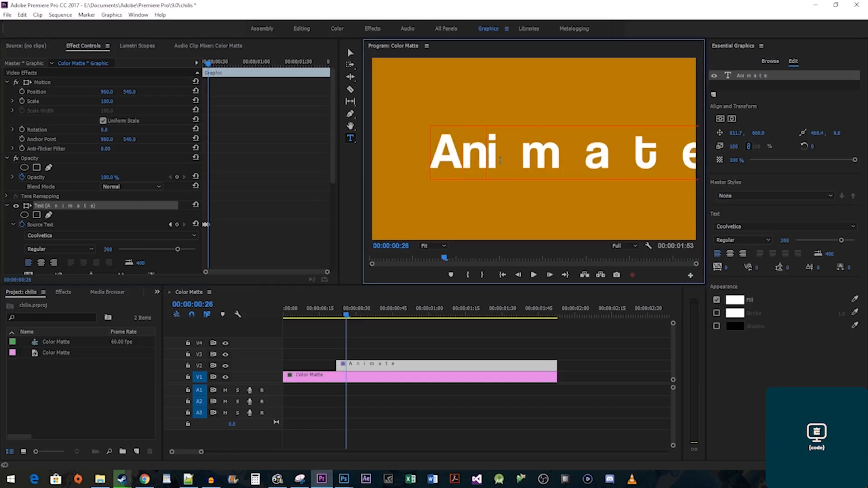
pyautogui.click(500, 160)
pyautogui.press('Delete')
pyautogui.click(533, 159)
pyautogui.press('Delete')
pyautogui.click(584, 157)
pyautogui.press('Delete')
pyautogui.press('Delete')
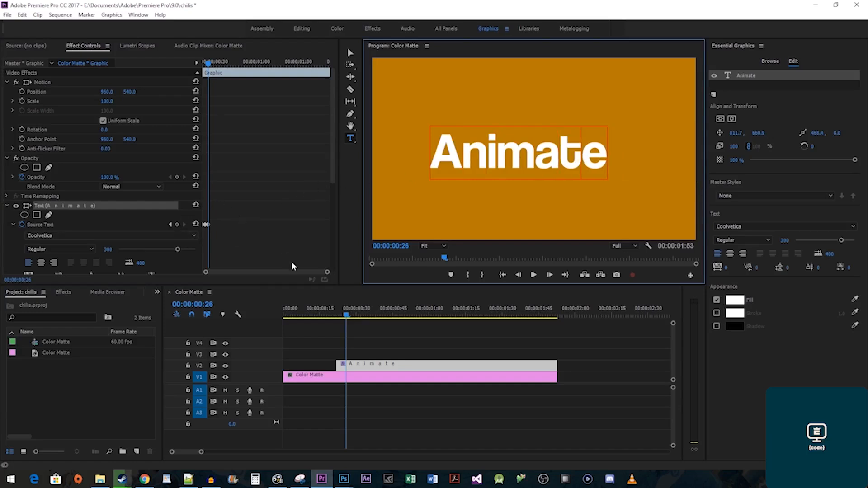
pyautogui.click(330, 315)
# Preview the Animate title animation from 00:00:00:17, just before it appears.
pyautogui.press('space')
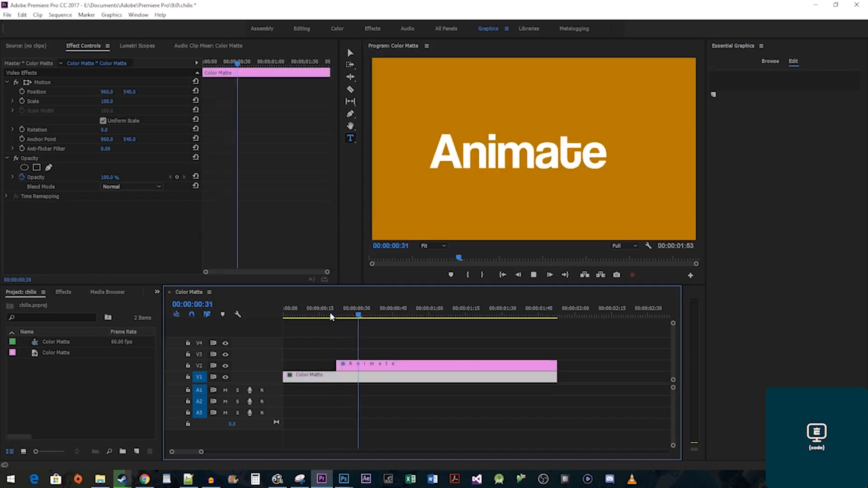
pyautogui.click(325, 315)
pyautogui.press('space')
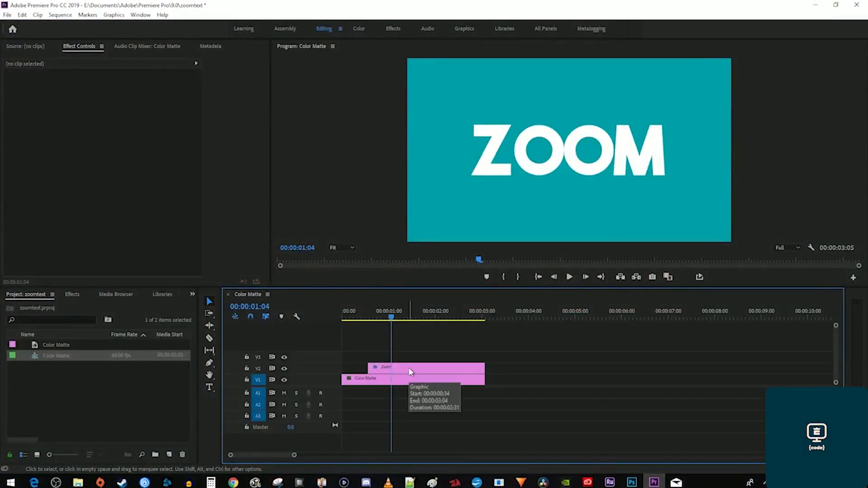
# Set the ZOOM title's Scale to 500 and add a starting keyframe at the clip start.
pyautogui.click(389, 369)
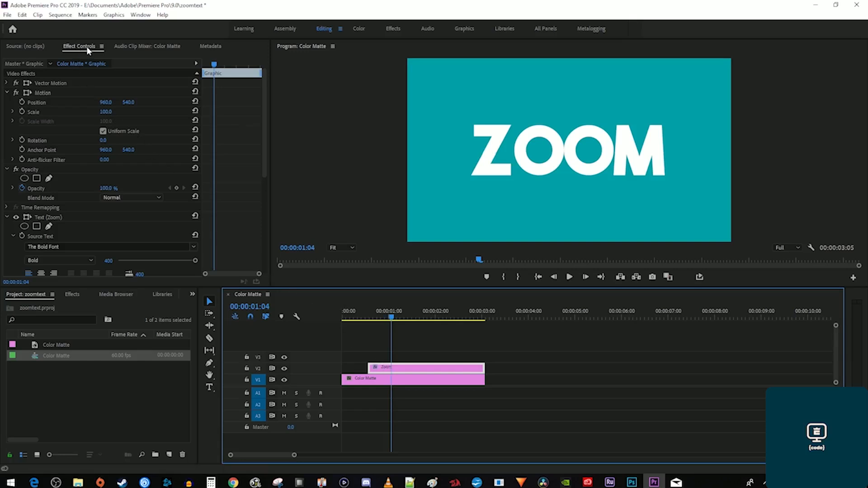
pyautogui.moveTo(214, 64); pyautogui.dragTo(194, 64)
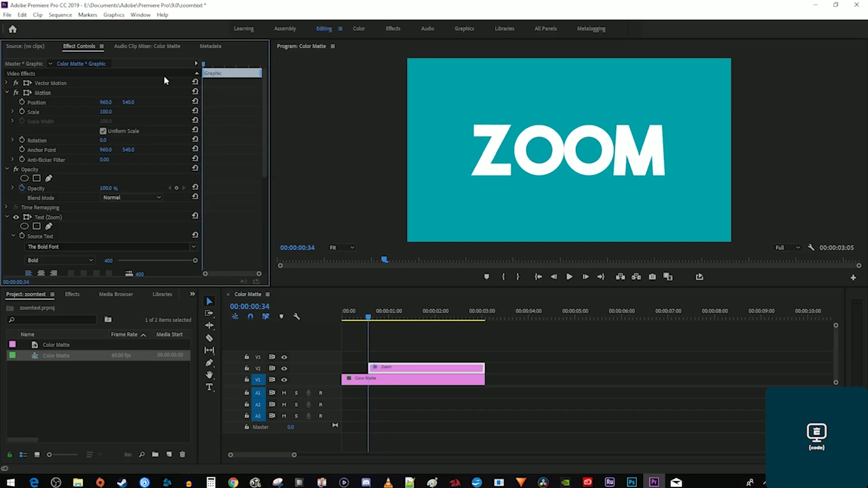
pyautogui.click(109, 112)
pyautogui.write('500')
pyautogui.press('Return')
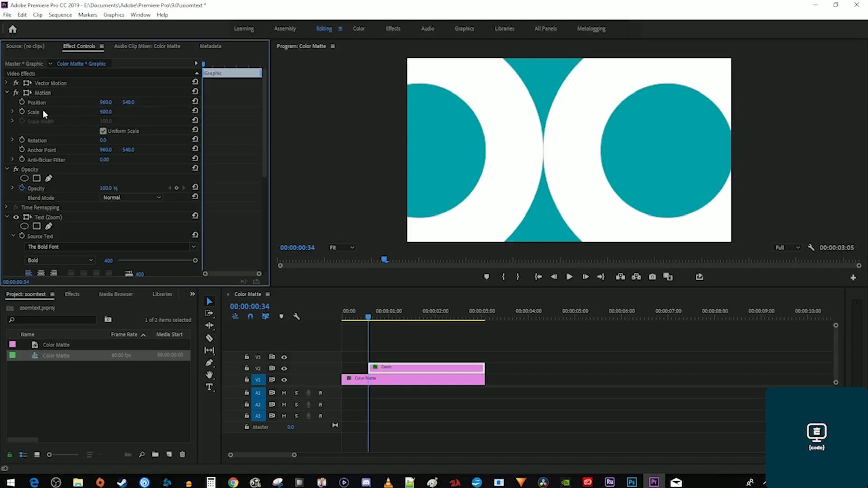
pyautogui.click(22, 112)
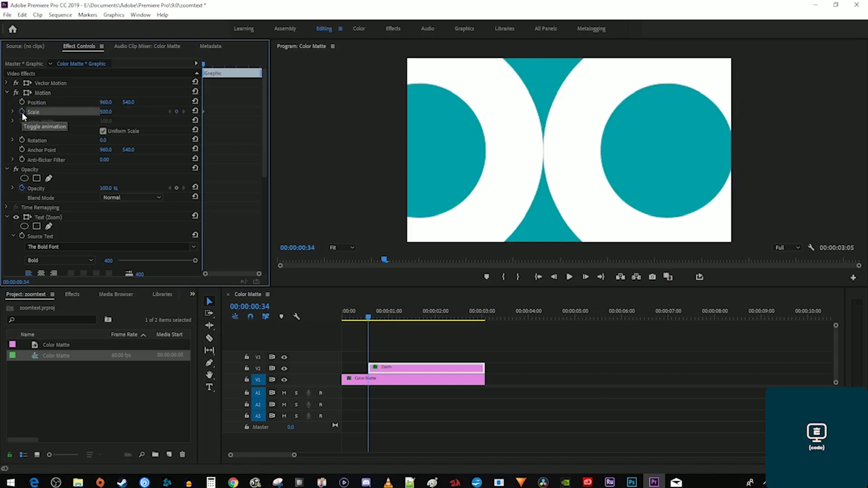
# Add a second Scale keyframe of 100 at 00:00:00:48 and play back the zoom.
pyautogui.click(209, 66)
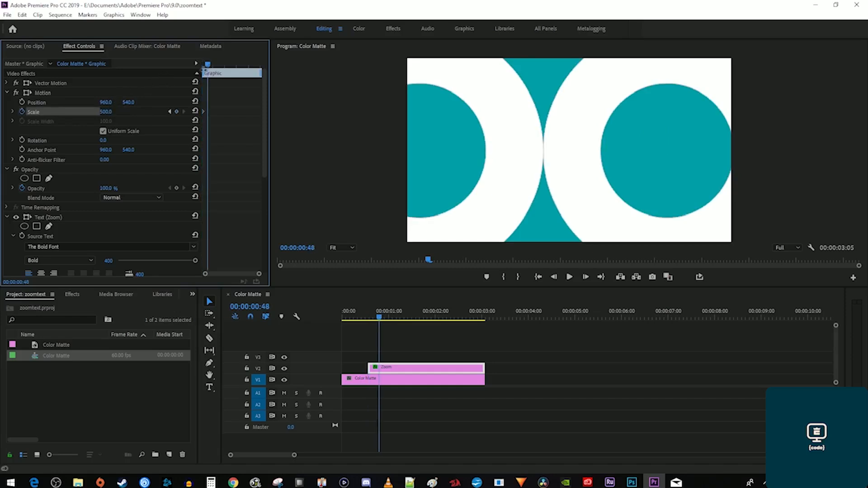
pyautogui.click(106, 112)
pyautogui.write('100')
pyautogui.press('Return')
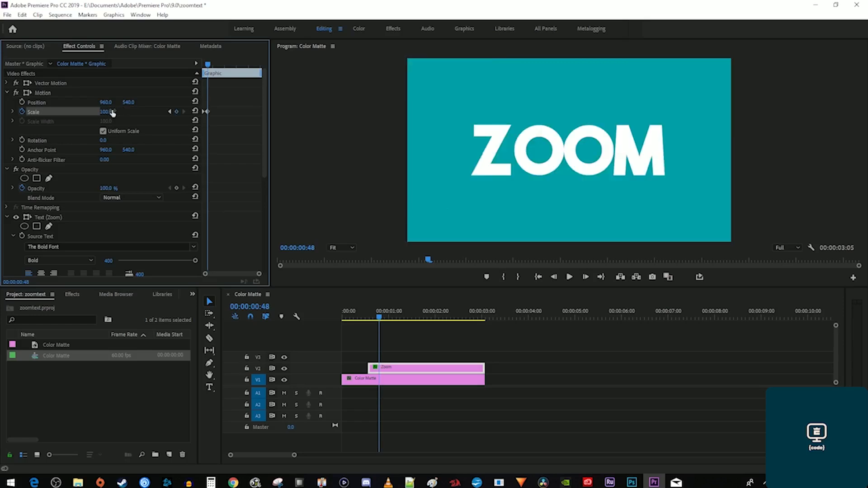
pyautogui.press('Up')
pyautogui.press('space')
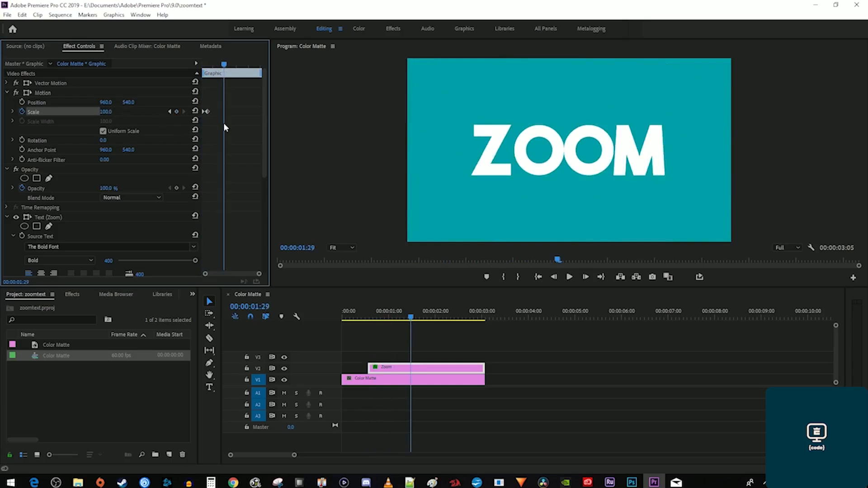
# Apply Ease Out to both Scale keyframes and replay the eased zoom.
pyautogui.moveTo(214, 117); pyautogui.dragTo(195, 107)
pyautogui.rightClick(208, 114)
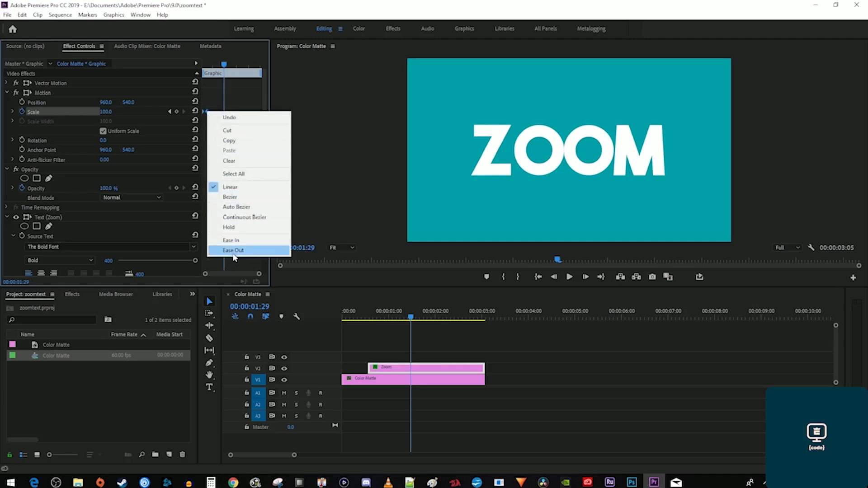
pyautogui.click(233, 250)
pyautogui.press('Home')
pyautogui.press('space')
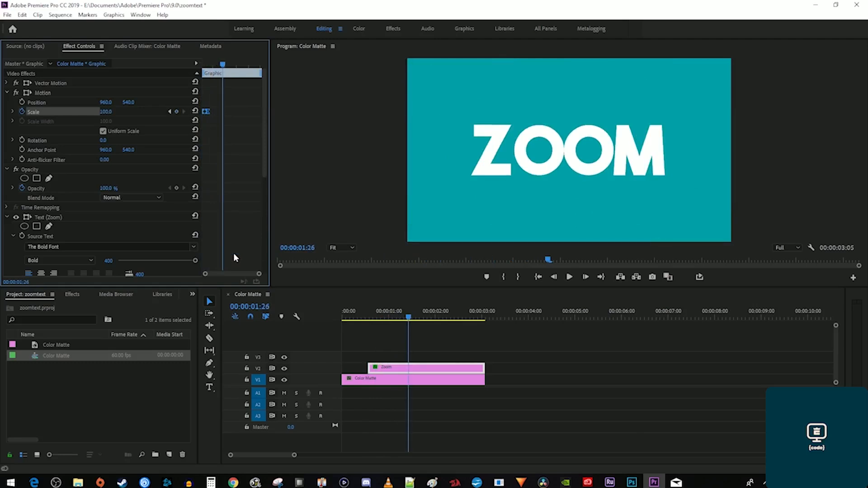
pyautogui.click(72, 295)
# Search for 'direc' and apply Directional Blur to the Zoom text clip.
pyautogui.click(73, 305)
pyautogui.write('direc')
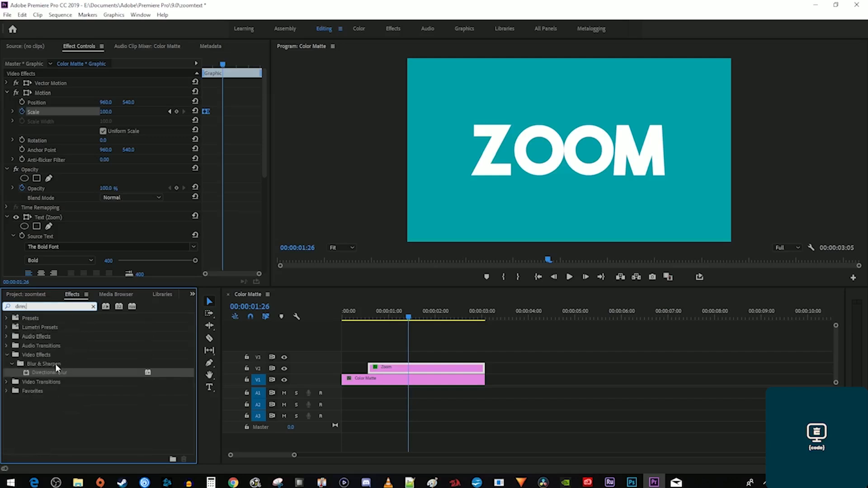
pyautogui.click(47, 374)
pyautogui.moveTo(47, 373); pyautogui.dragTo(379, 372)
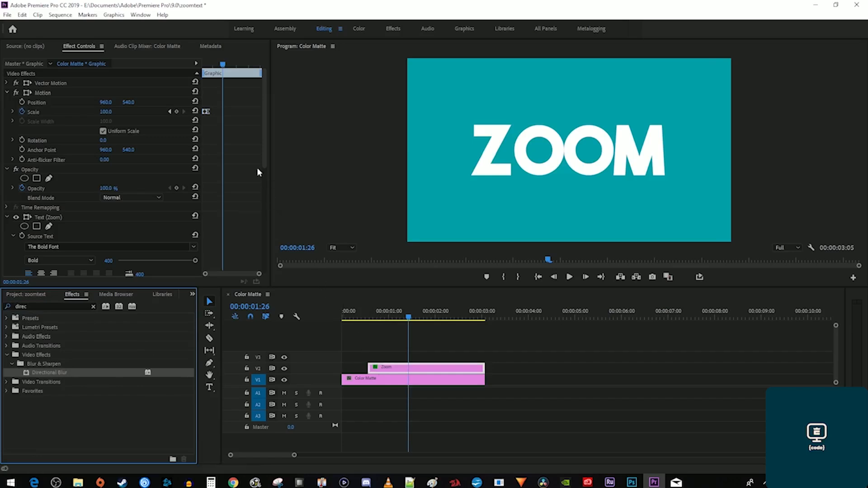
# Keyframe Blur Length at 15 at the start of the Zoom clip.
pyautogui.moveTo(221, 64); pyautogui.dragTo(203, 64)
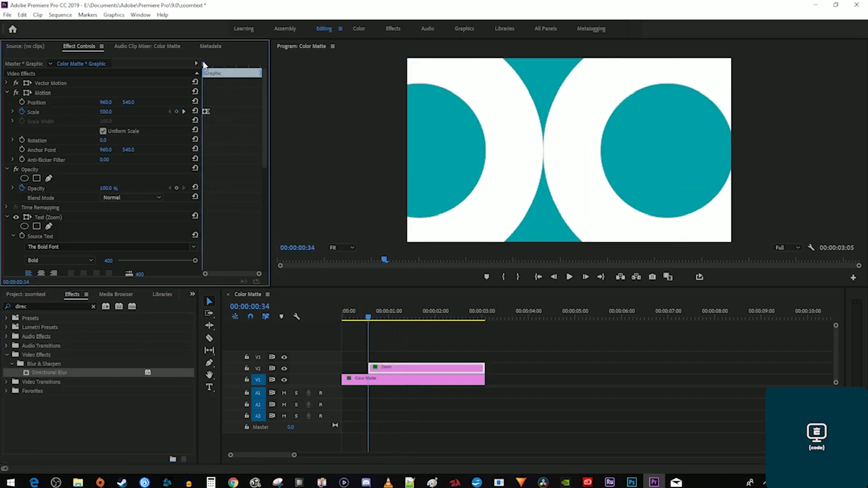
pyautogui.scroll(-10, 220, 192)
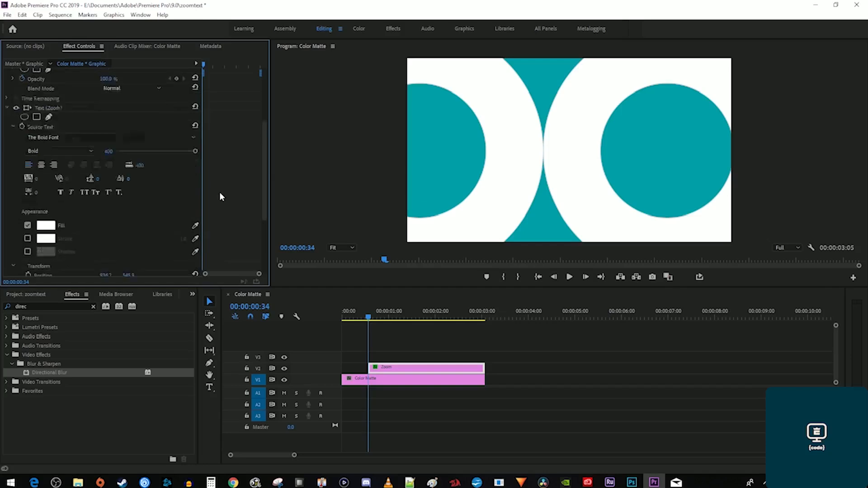
pyautogui.click(106, 262)
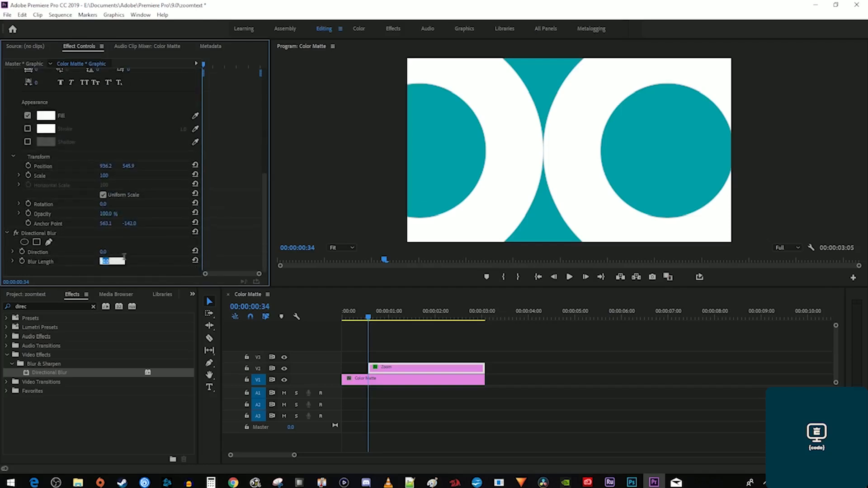
pyautogui.write('15')
pyautogui.press('Return')
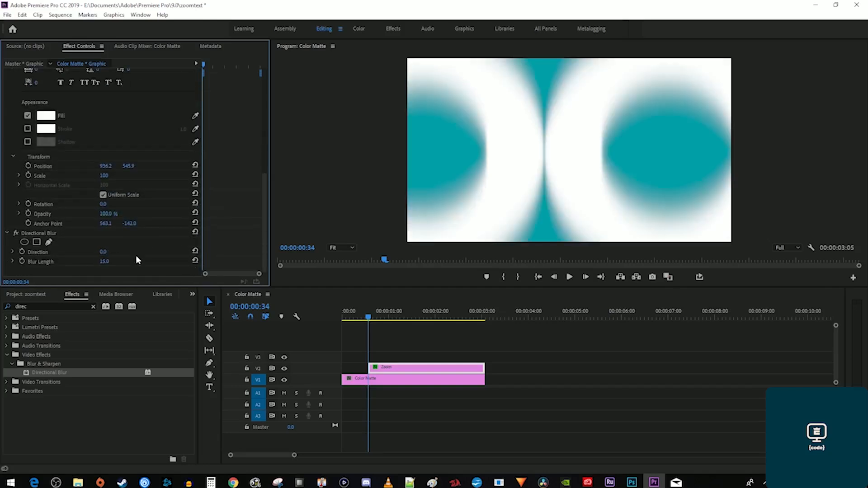
pyautogui.click(21, 261)
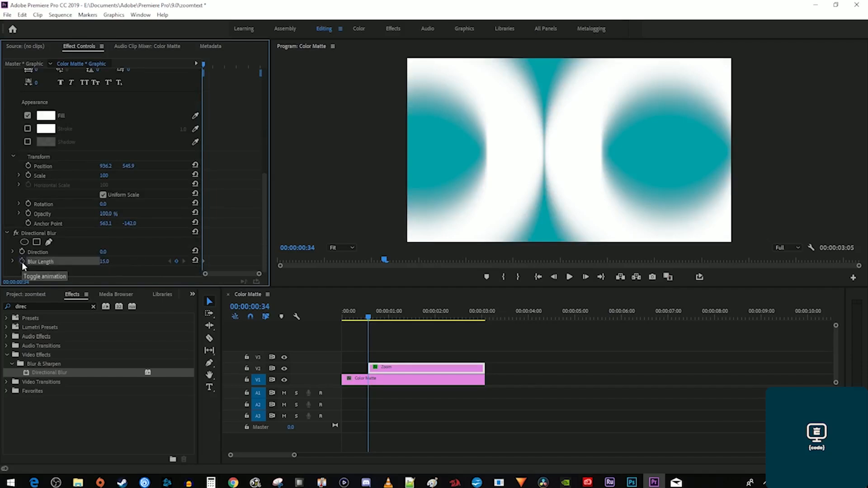
# Add a Blur Length keyframe of 0 at the 00:00:00:48 Scale keyframe and preview.
pyautogui.scroll(5, 228, 205)
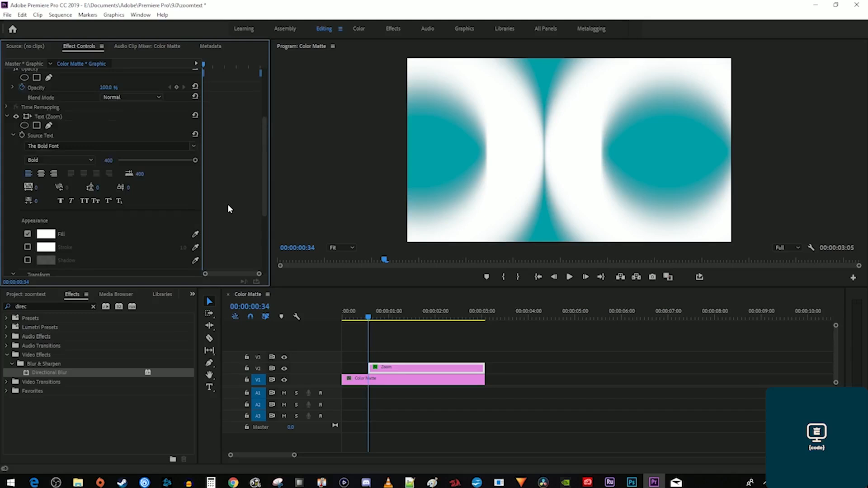
pyautogui.scroll(3, 228, 208)
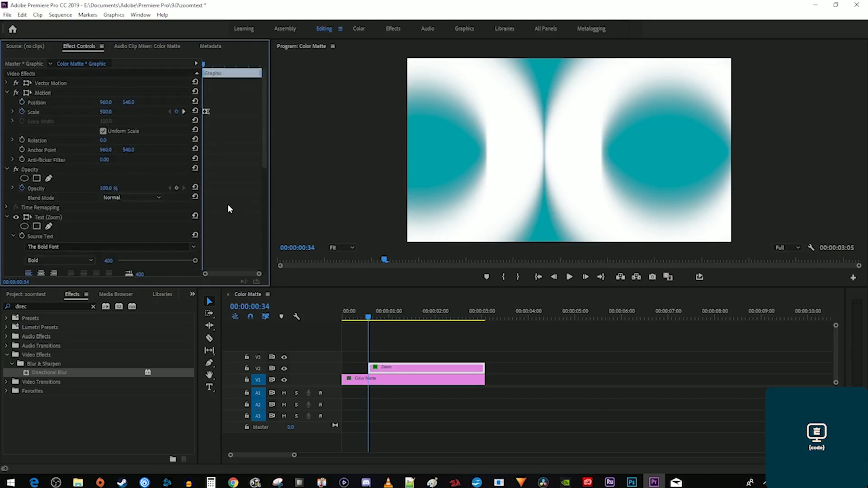
pyautogui.click(184, 111)
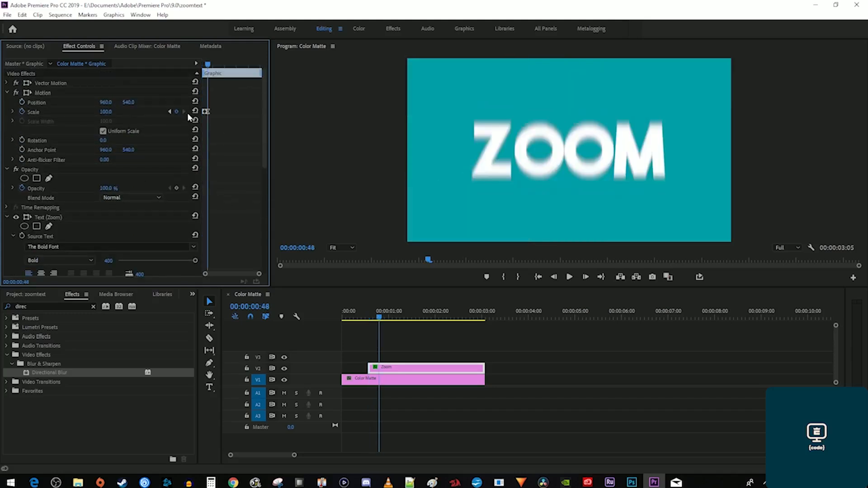
pyautogui.scroll(-7, 229, 180)
pyautogui.scroll(-3, 225, 192)
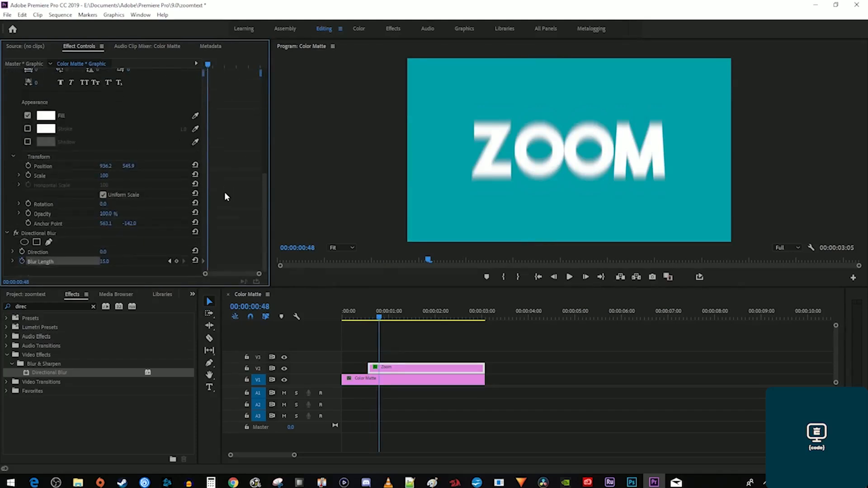
pyautogui.click(108, 261)
pyautogui.write('0')
pyautogui.press('Return')
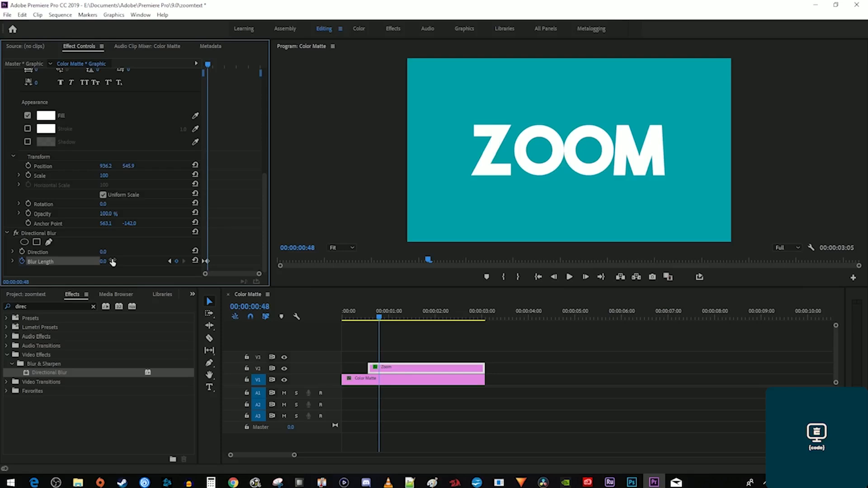
pyautogui.click(349, 318)
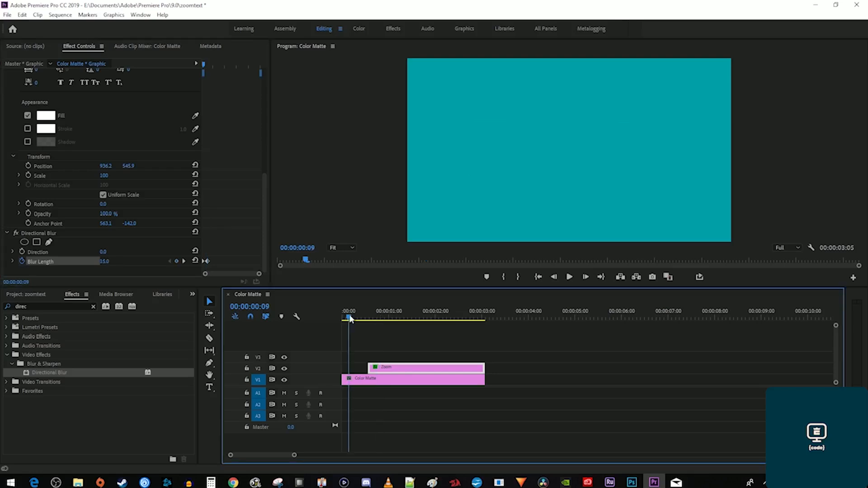
pyautogui.press('space')
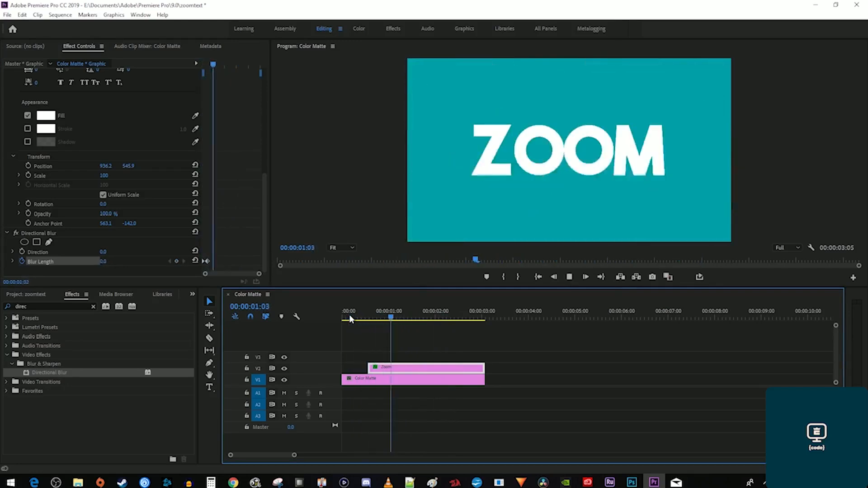
pyautogui.press('space')
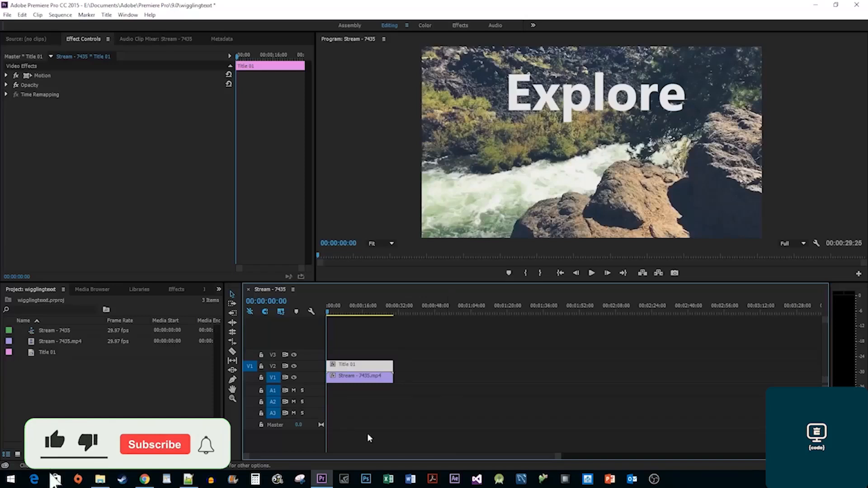
# Preview the Explore title, then search 'Turbu' and apply Turbulent Displace to Title 01.
pyautogui.press('space')
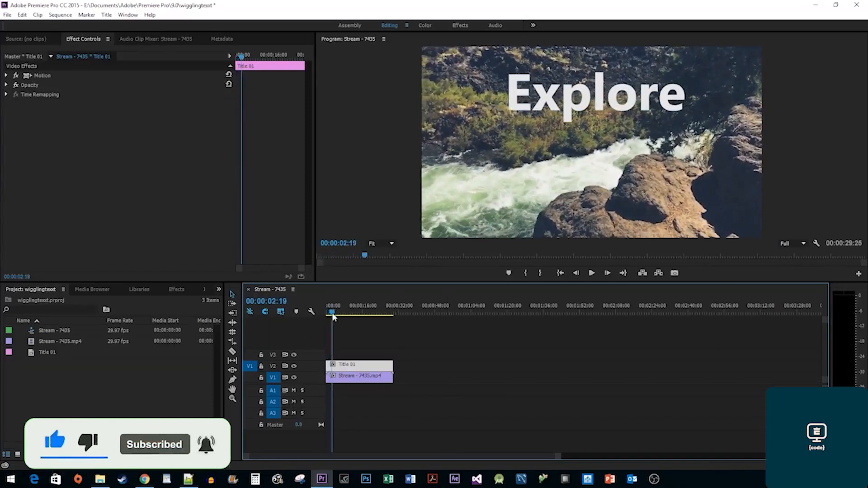
pyautogui.moveTo(333, 313); pyautogui.dragTo(319, 311)
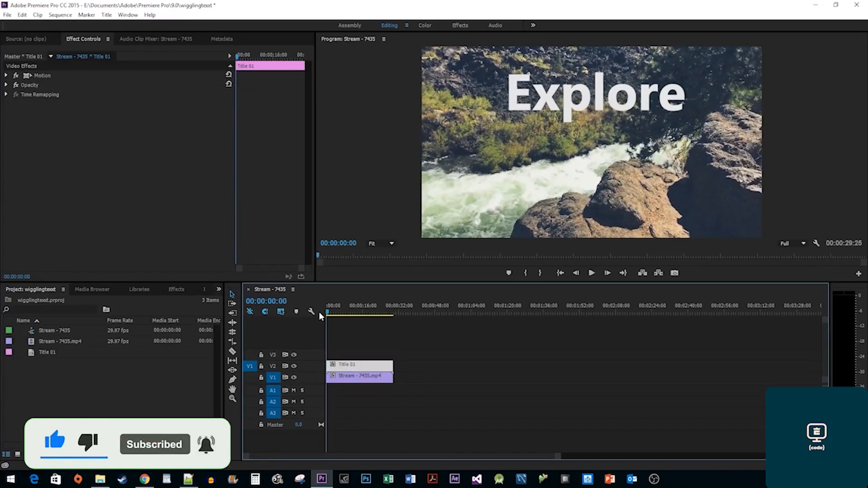
pyautogui.click(174, 288)
pyautogui.click(38, 301)
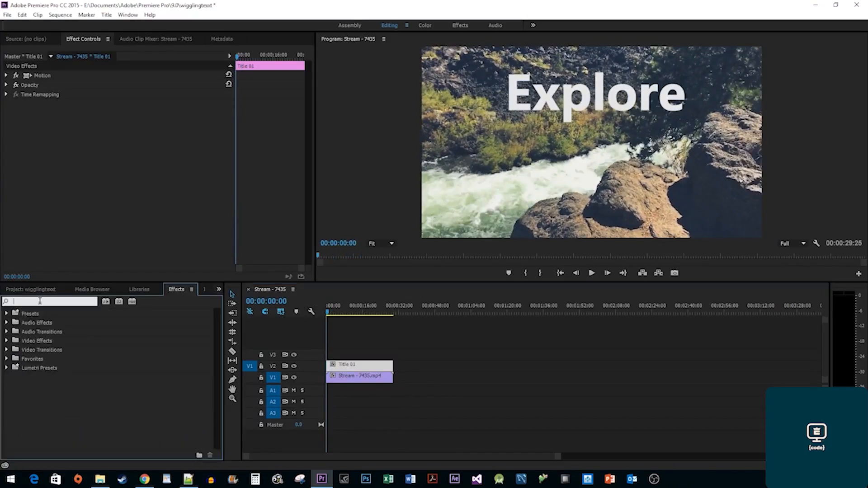
pyautogui.write('Turbul')
pyautogui.press('BackSpace')
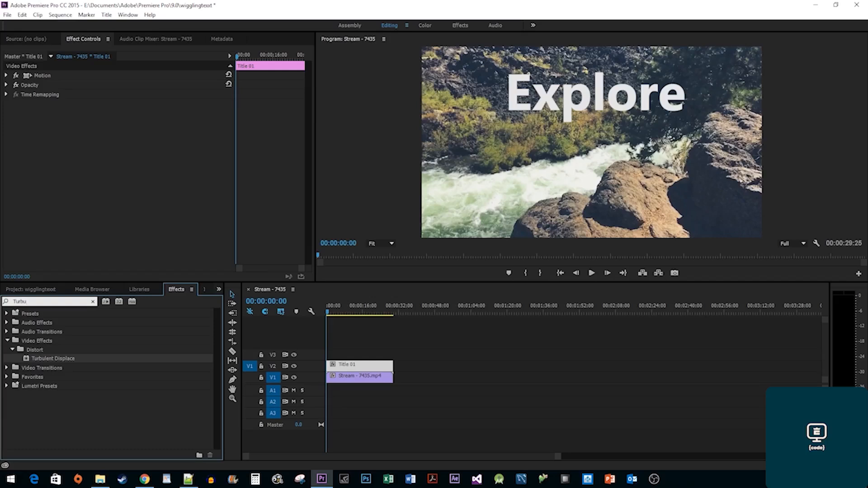
pyautogui.moveTo(38, 358); pyautogui.dragTo(357, 369)
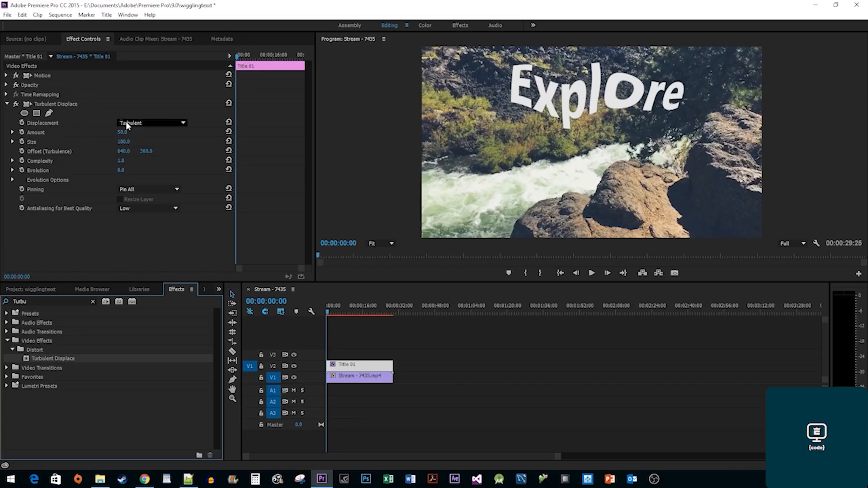
# Try the Bulge and Twist displacement types, then settle on Turbulent.
pyautogui.click(156, 123)
pyautogui.click(139, 143)
pyautogui.click(146, 122)
pyautogui.click(147, 154)
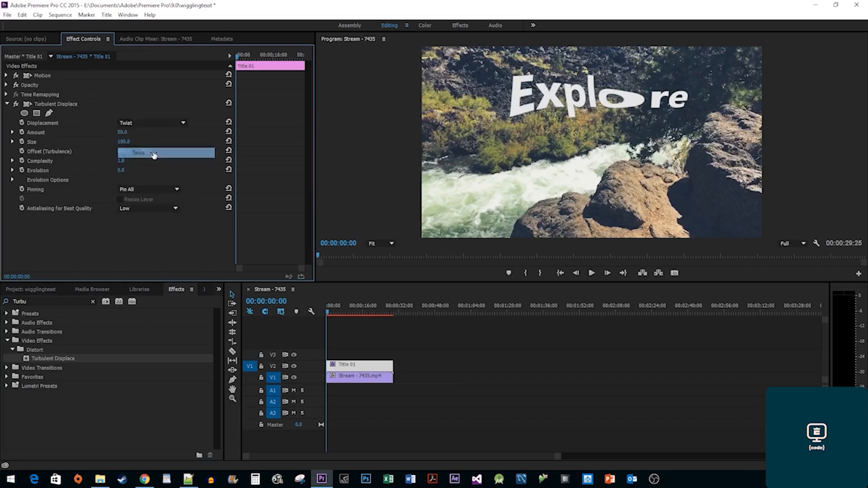
pyautogui.click(163, 123)
pyautogui.click(159, 134)
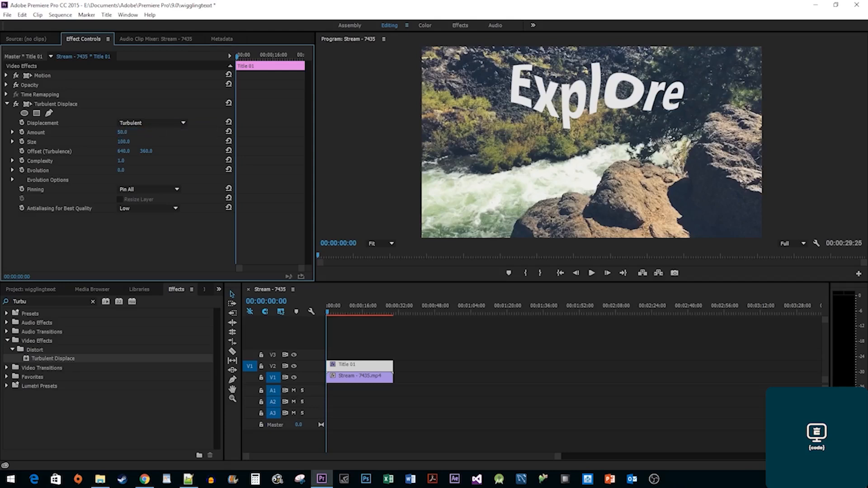
# Set Amount to 30 and Size to 32, and keyframe Offset (Turbulence) at the start.
pyautogui.moveTo(122, 132)
pyautogui.mouseDown()
pyautogui.moveTo(100, 132)
pyautogui.moveTo(129, 132)
pyautogui.mouseUp()
pyautogui.click(128, 132)
pyautogui.write('30')
pyautogui.press('Return')
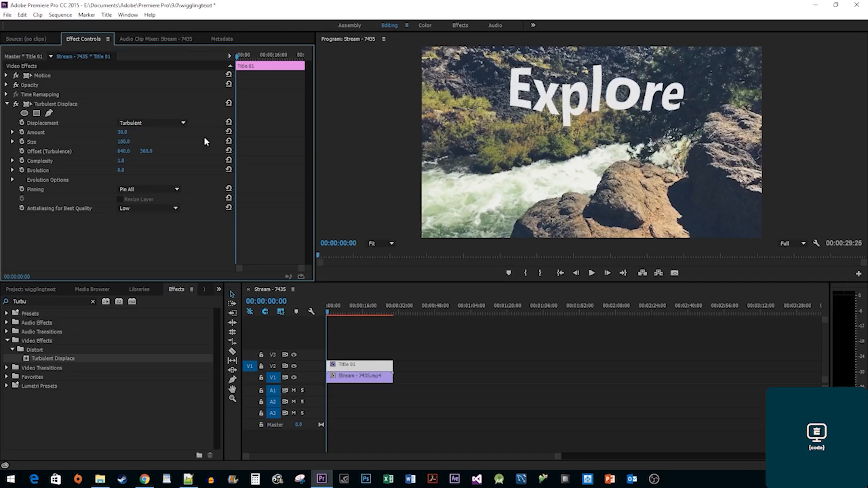
pyautogui.click(124, 142)
pyautogui.write('36')
pyautogui.press('Return')
pyautogui.moveTo(130, 142); pyautogui.dragTo(128, 142)
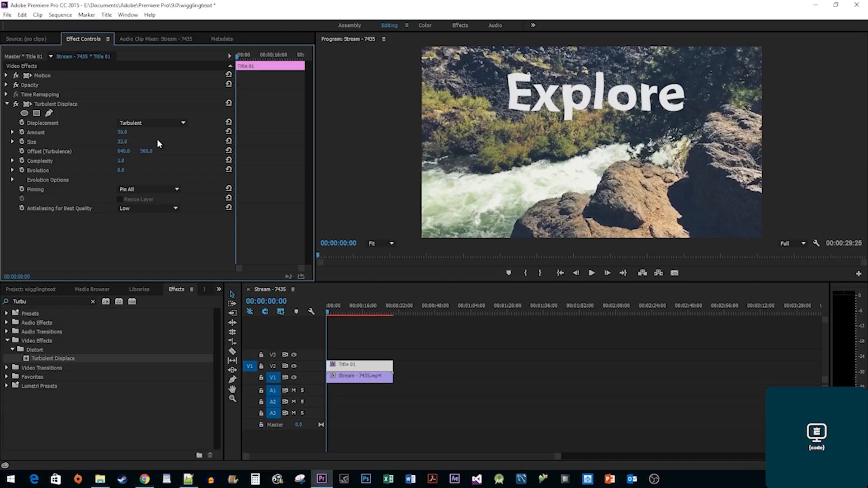
pyautogui.moveTo(236, 57); pyautogui.dragTo(234, 58)
pyautogui.click(22, 152)
# At the title clip's end, set Offset (Turbulence) to 15000, 7500 and play from the start.
pyautogui.moveTo(236, 56); pyautogui.dragTo(306, 59)
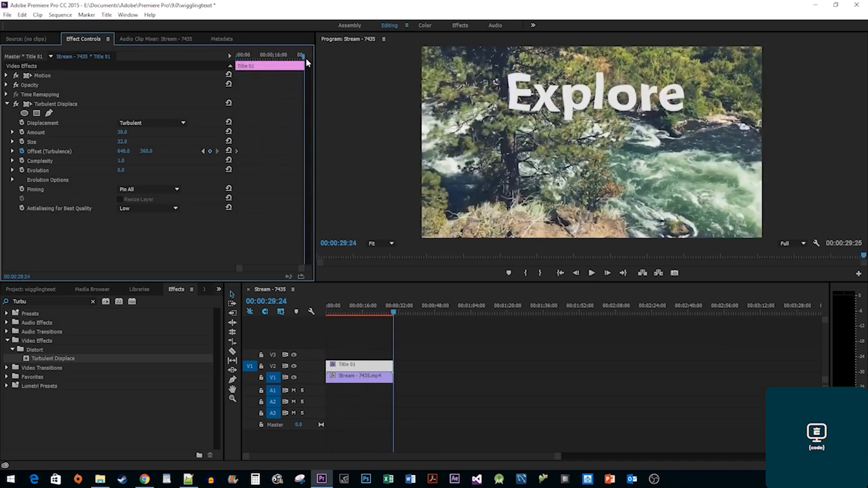
pyautogui.moveTo(124, 151); pyautogui.dragTo(333, 151)
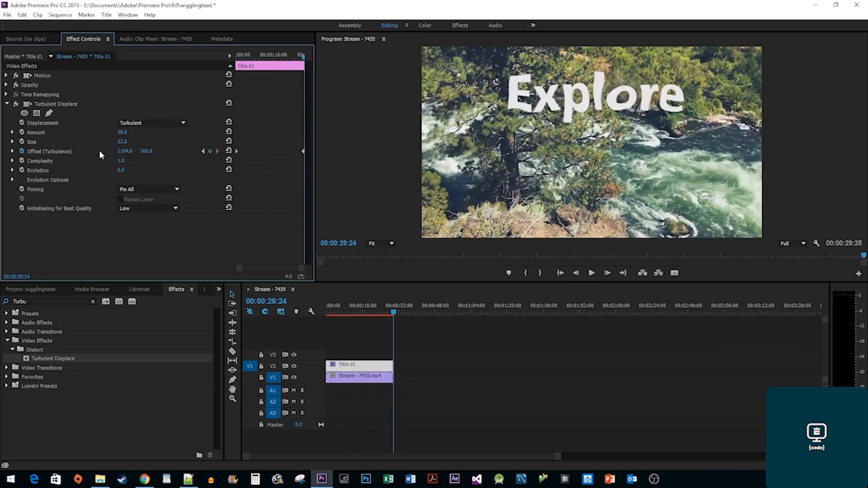
pyautogui.moveTo(146, 151); pyautogui.dragTo(212, 150)
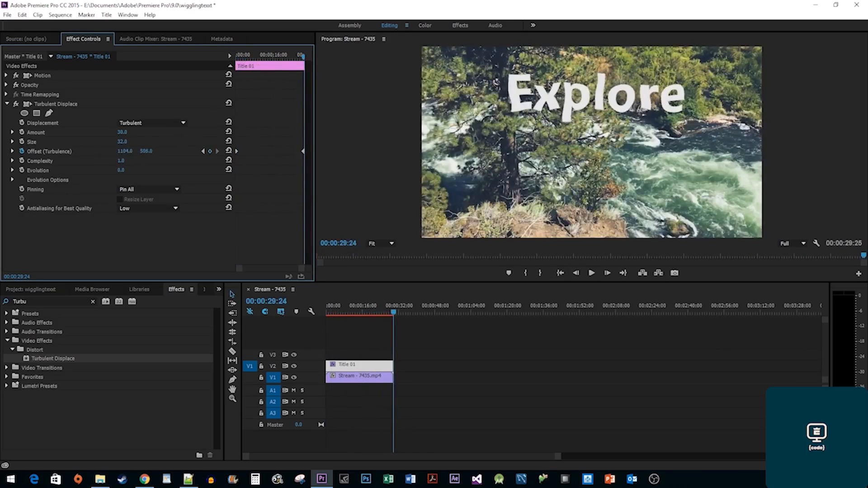
pyautogui.click(125, 150)
pyautogui.write('15000')
pyautogui.click(146, 151)
pyautogui.write('750')
pyautogui.press('Return')
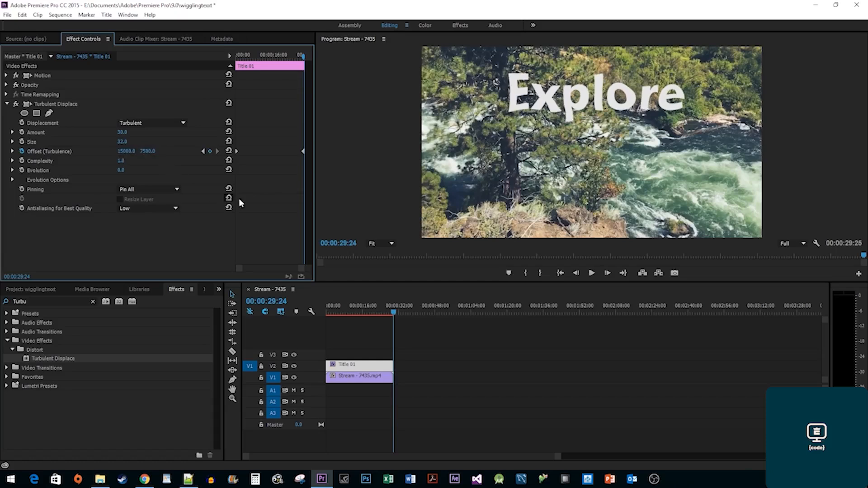
pyautogui.press('space')
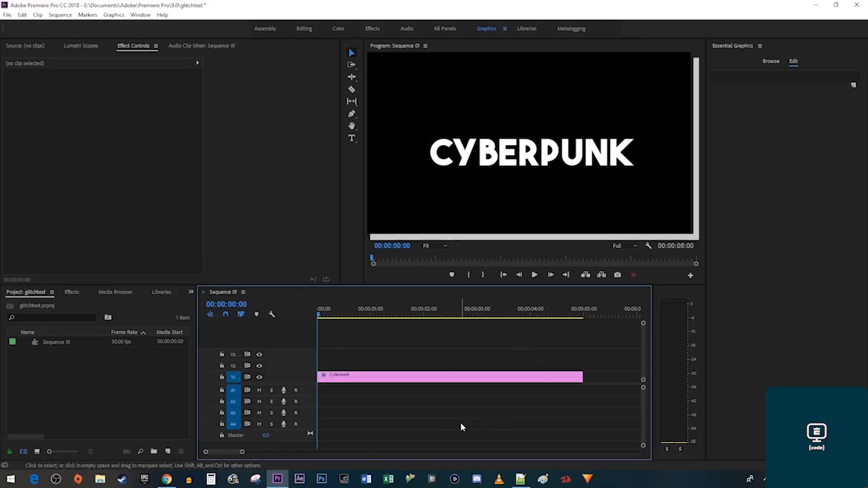
# Alt-drag the Cyberpunk clip up to V2 and apply Wave Warp to the upper copy.
pyautogui.moveTo(439, 378); pyautogui.dragTo(440, 369)
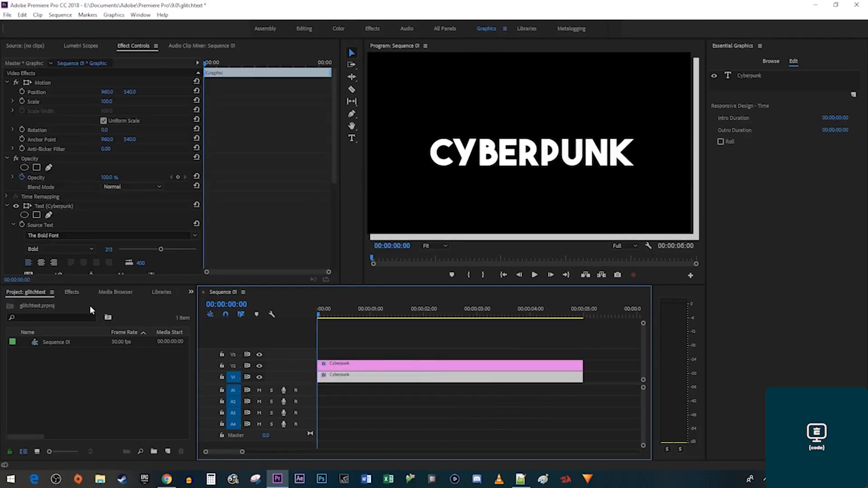
pyautogui.click(72, 292)
pyautogui.click(72, 303)
pyautogui.write('wave warp')
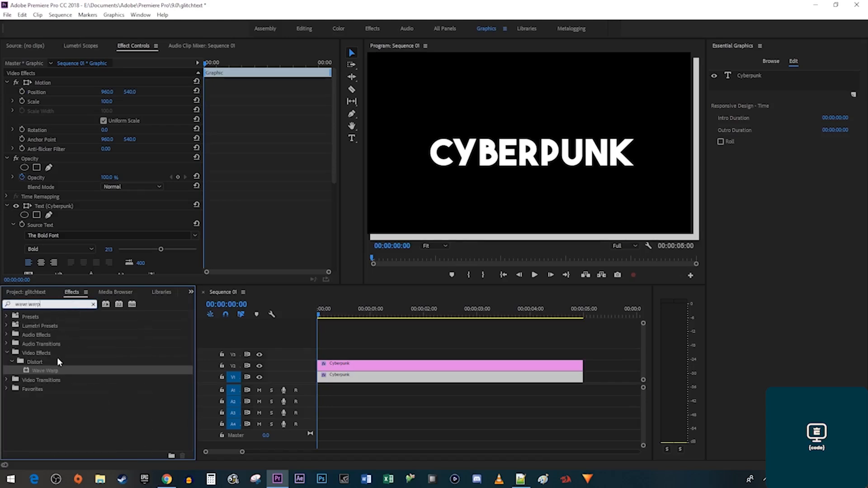
pyautogui.moveTo(48, 368); pyautogui.dragTo(344, 365)
pyautogui.scroll(-6, 250, 245)
pyautogui.scroll(-3, 251, 245)
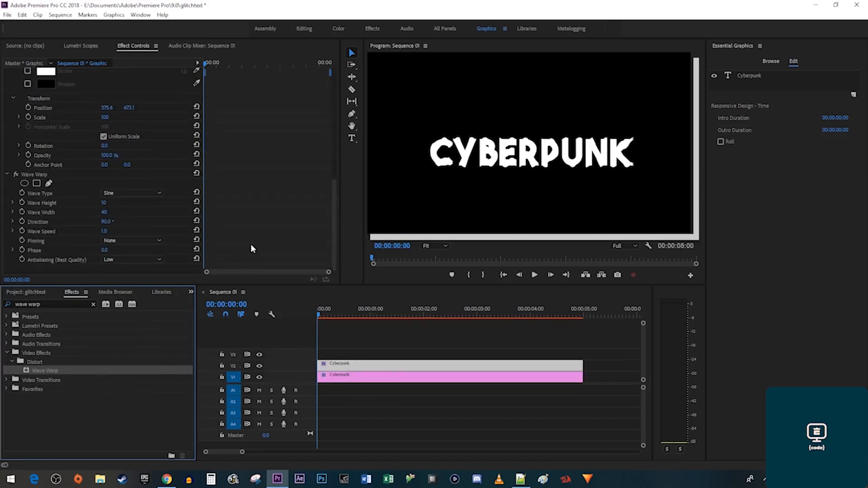
# Set Wave Warp to Square waves with Wave Height 50 and Wave Width 100.
pyautogui.click(142, 193)
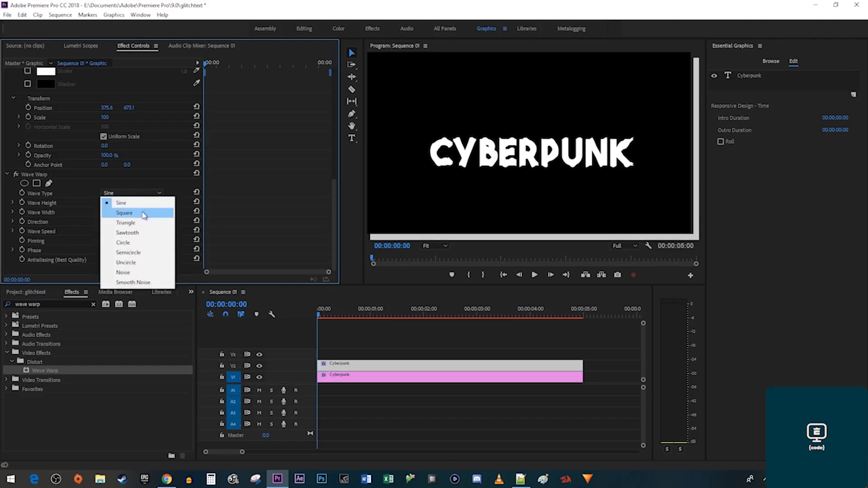
pyautogui.click(142, 212)
pyautogui.click(108, 203)
pyautogui.write('5')
pyautogui.press('Return')
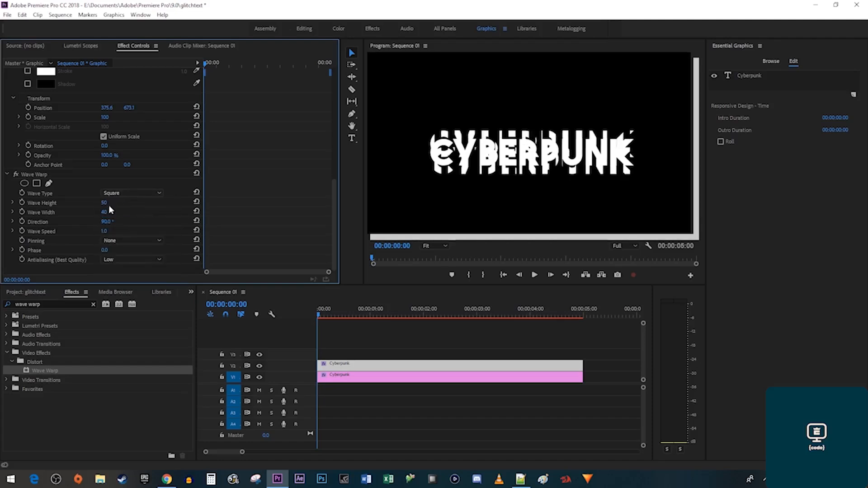
pyautogui.click(104, 212)
pyautogui.write('100')
pyautogui.press('Return')
# Set Wave Warp Direction to 0° and Wave Speed to -10, then preview the glitch.
pyautogui.click(107, 221)
pyautogui.write('0')
pyautogui.press('Return')
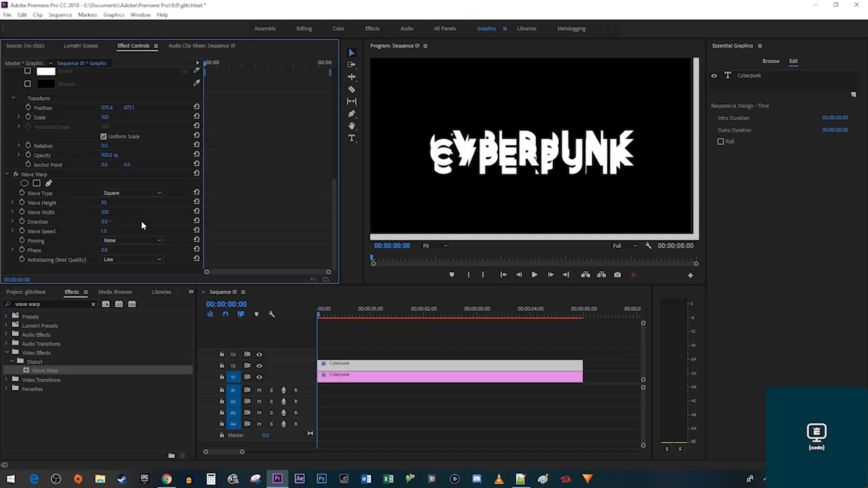
pyautogui.click(104, 231)
pyautogui.write('-10')
pyautogui.press('Return')
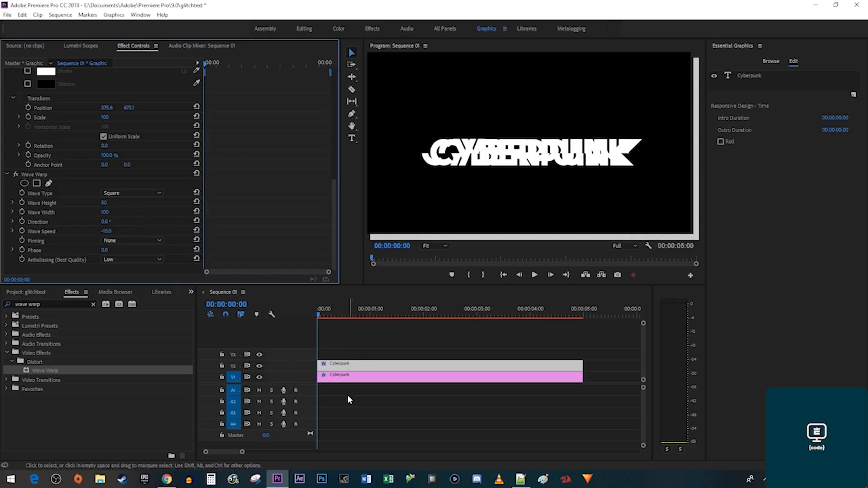
pyautogui.press('space')
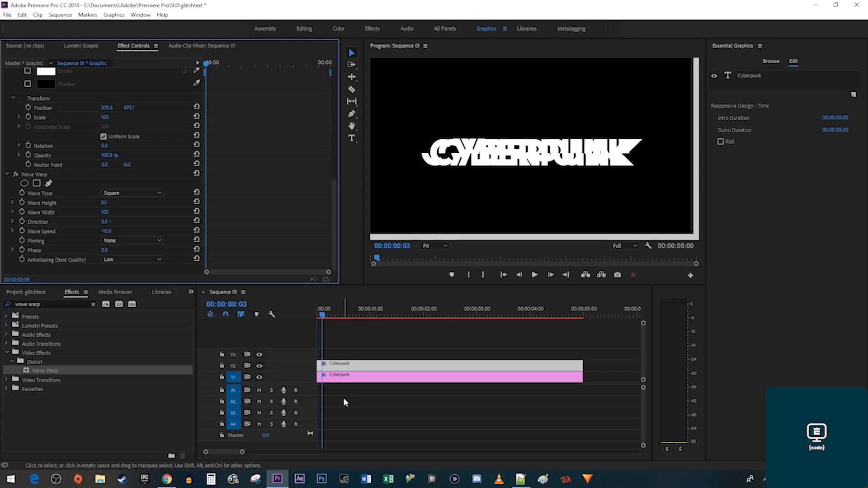
# Razor out a one-frame piece of the upper Cyberpunk clip, delete it, and trim the lower clip's start.
pyautogui.press('c')
pyautogui.click(325, 365)
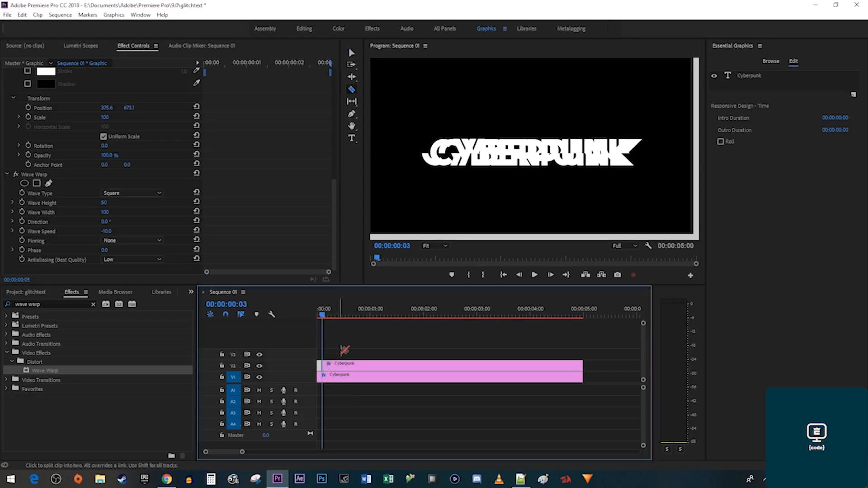
pyautogui.press('Right')
pyautogui.press('Right')
pyautogui.press('Right')
pyautogui.press('Right')
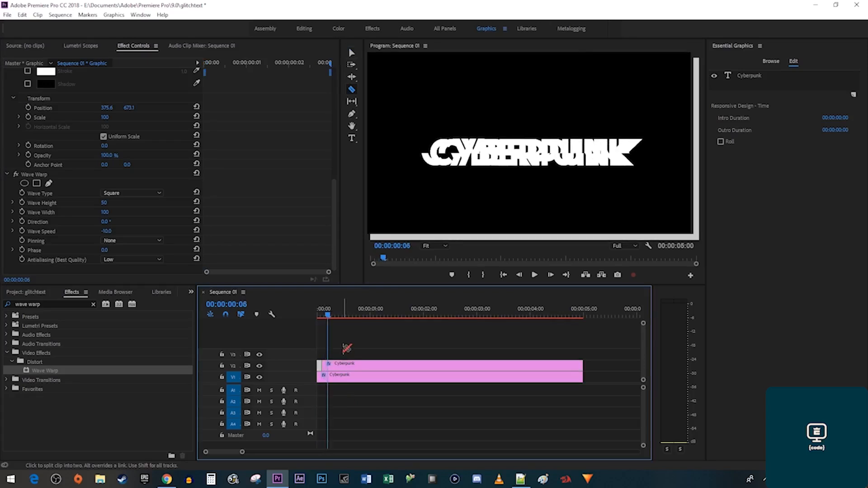
pyautogui.click(329, 365)
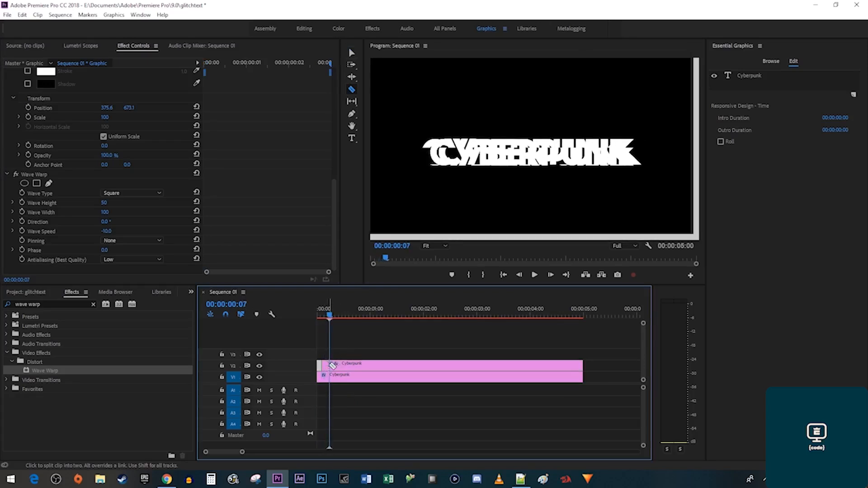
pyautogui.press('v')
pyautogui.click(326, 365)
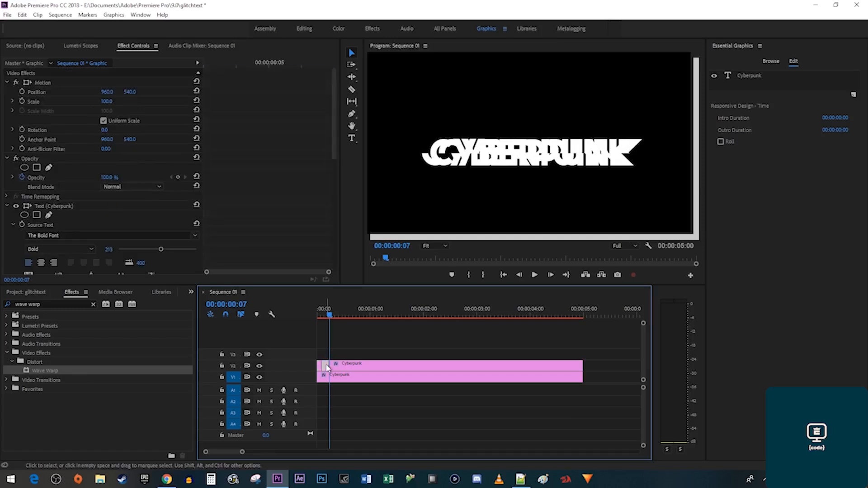
pyautogui.press('Delete')
pyautogui.moveTo(318, 377); pyautogui.dragTo(321, 377)
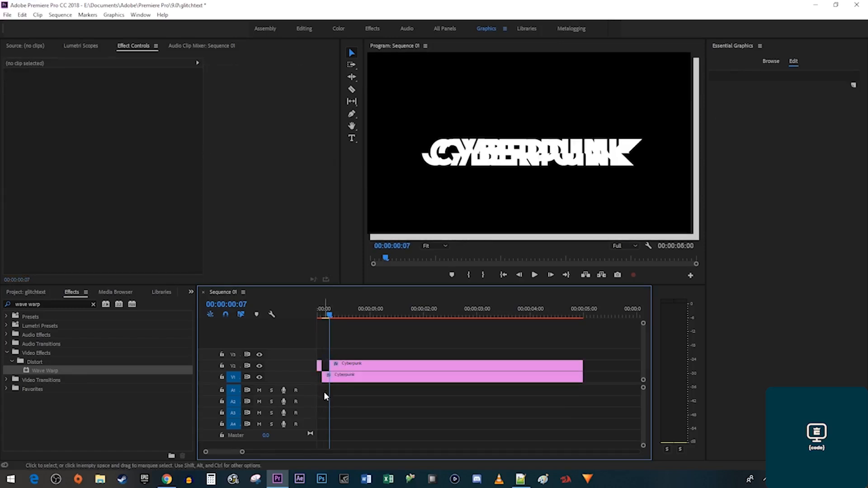
# Scrub the first glitch frames and change the upper clip's Wave Warp direction to 90°.
pyautogui.click(320, 314)
pyautogui.moveTo(320, 314); pyautogui.dragTo(335, 314)
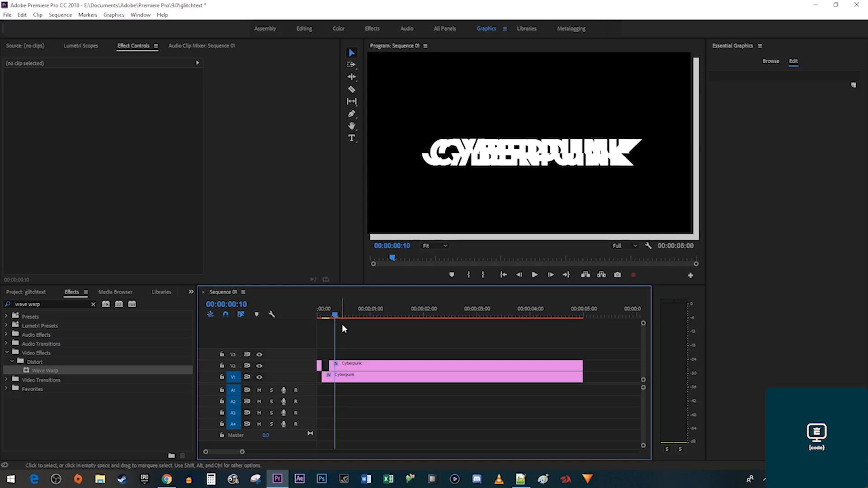
pyautogui.click(351, 365)
pyautogui.scroll(-10, 289, 240)
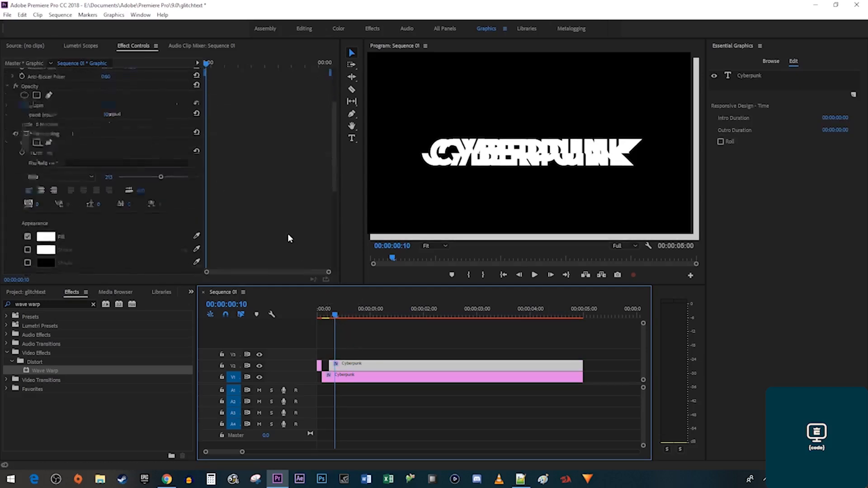
pyautogui.click(112, 222)
pyautogui.write('90')
pyautogui.press('Return')
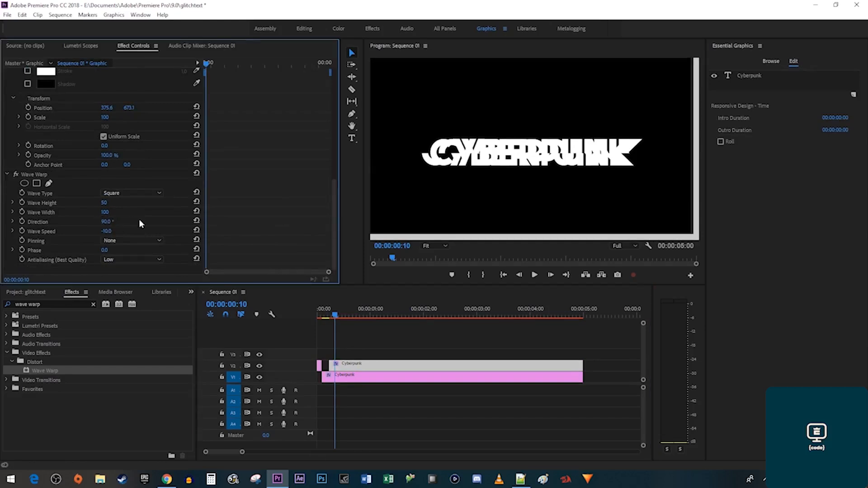
# Cut the upper Cyberpunk clip at frames 10 and 14 to isolate a short piece.
pyautogui.moveTo(336, 316); pyautogui.dragTo(330, 317)
pyautogui.press('Right')
pyautogui.press('Right')
pyautogui.press('Right')
pyautogui.press('c')
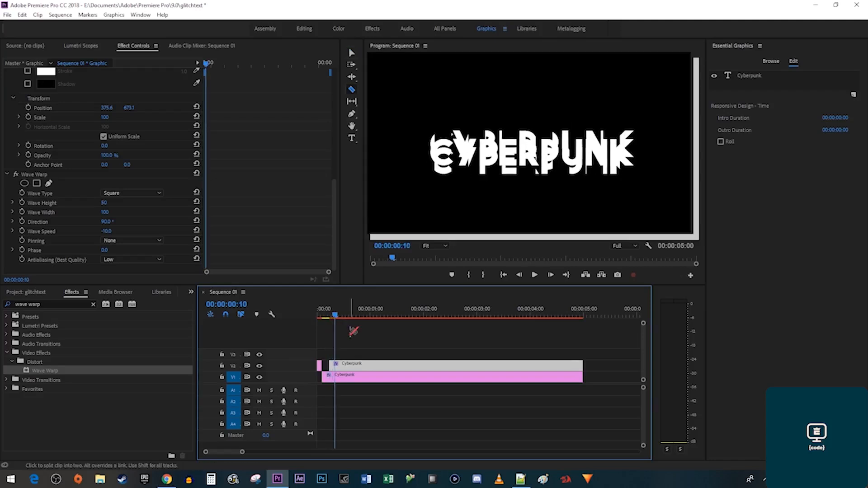
pyautogui.click(336, 366)
pyautogui.press('Right')
pyautogui.press('Right')
pyautogui.press('Right')
pyautogui.press('Right')
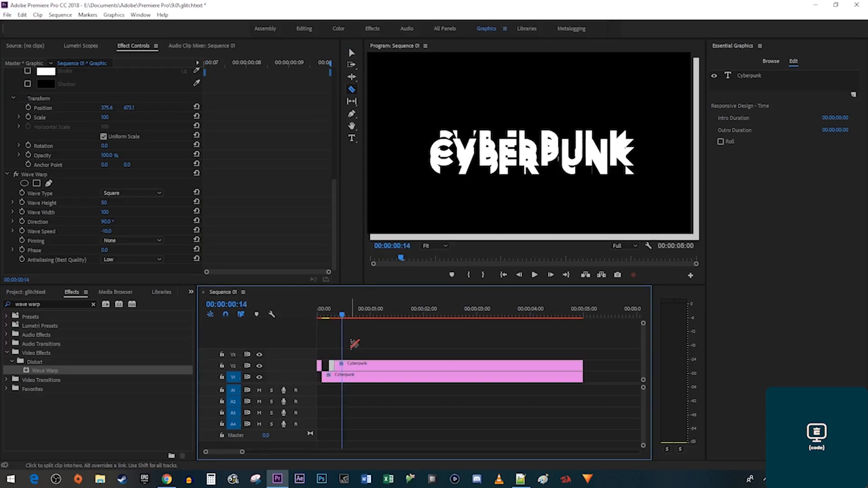
pyautogui.click(343, 366)
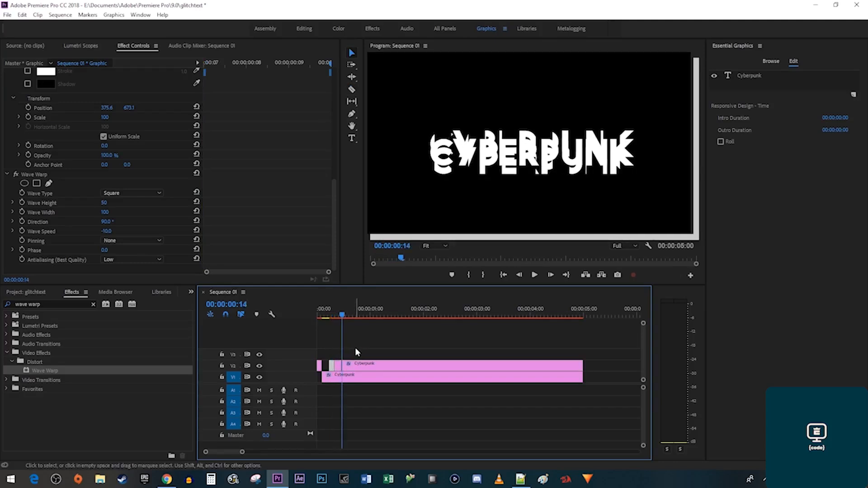
pyautogui.press('v')
pyautogui.click(339, 367)
# Cut the lower clip, deleting its small piece and the remainder of both clips.
pyautogui.press('c')
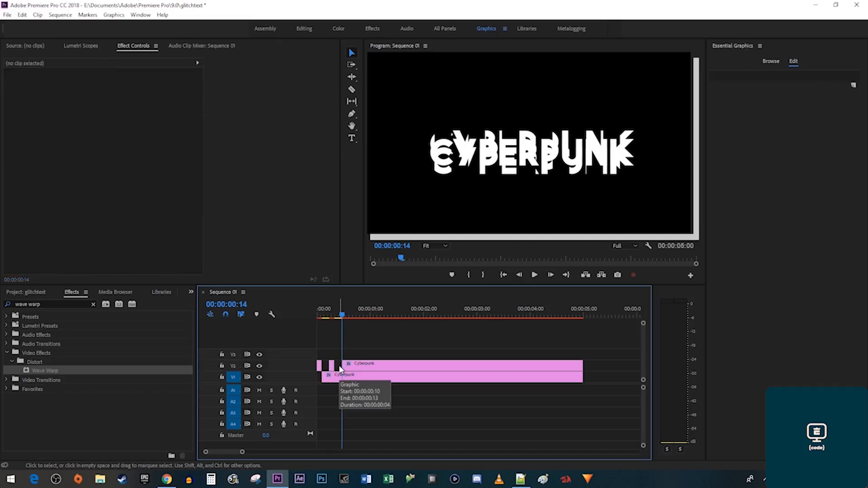
pyautogui.click(339, 378)
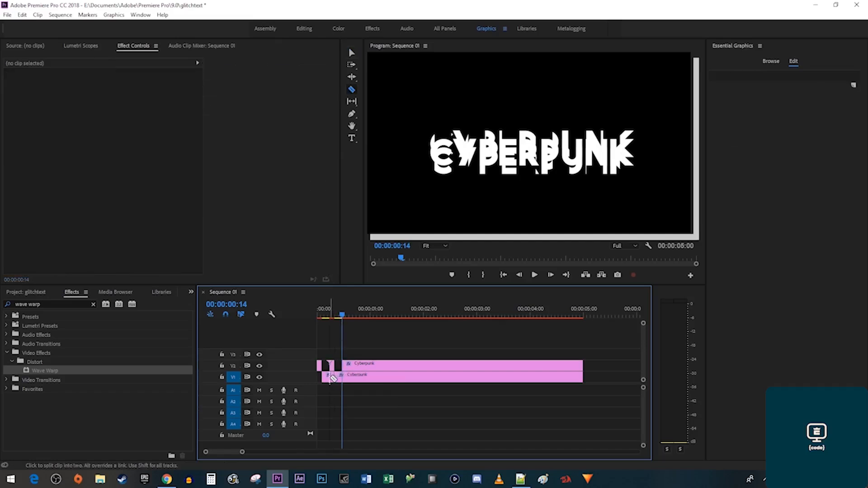
pyautogui.press('v')
pyautogui.click(332, 380)
pyautogui.press('Delete')
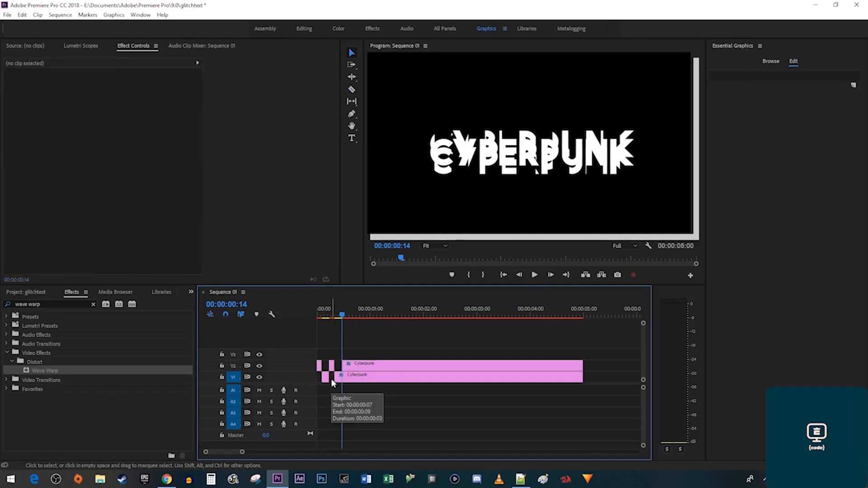
pyautogui.press('c')
pyautogui.click(344, 378)
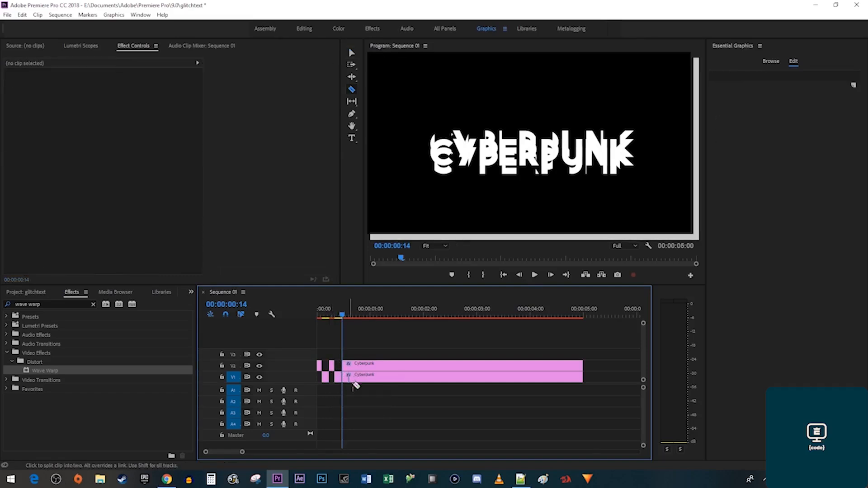
pyautogui.press('v')
pyautogui.moveTo(363, 391); pyautogui.dragTo(416, 347)
pyautogui.press('Delete')
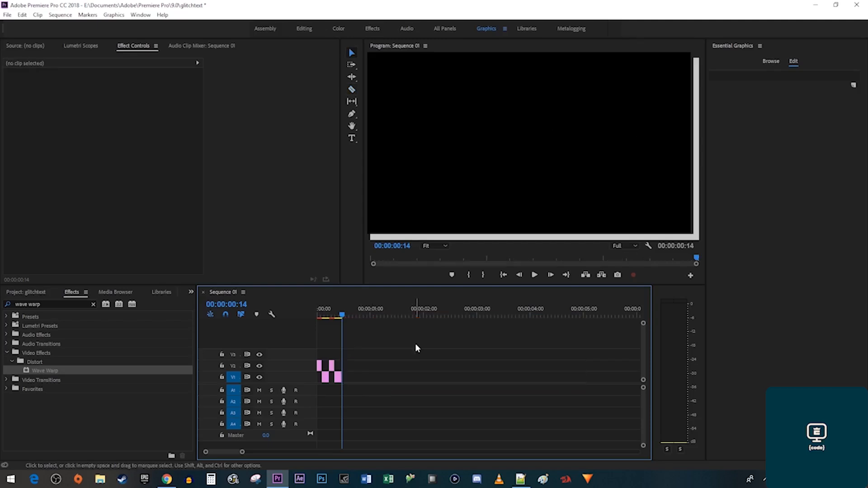
# Preview the remaining glitch pieces and set one upper piece's Scale to 150.
pyautogui.moveTo(379, 397); pyautogui.dragTo(347, 370)
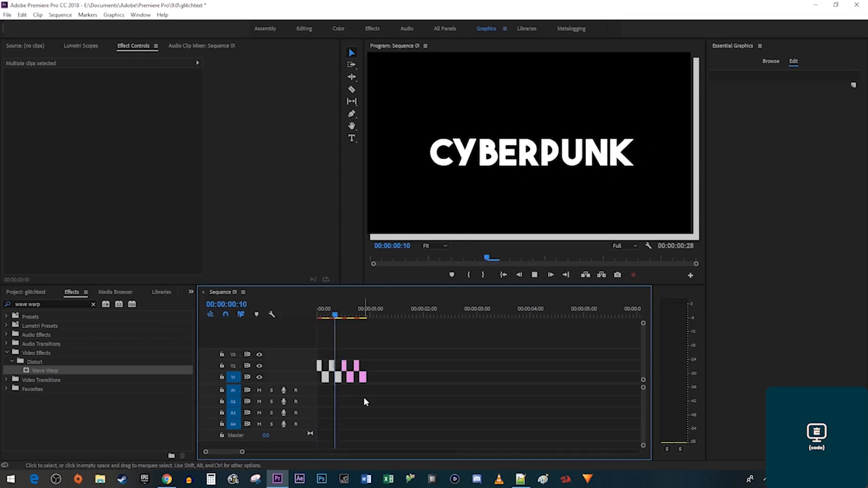
pyautogui.press('space')
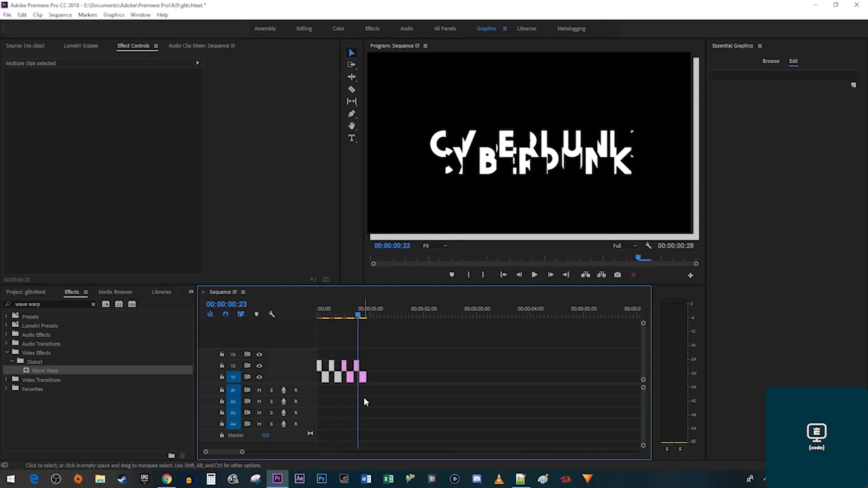
pyautogui.click(363, 396)
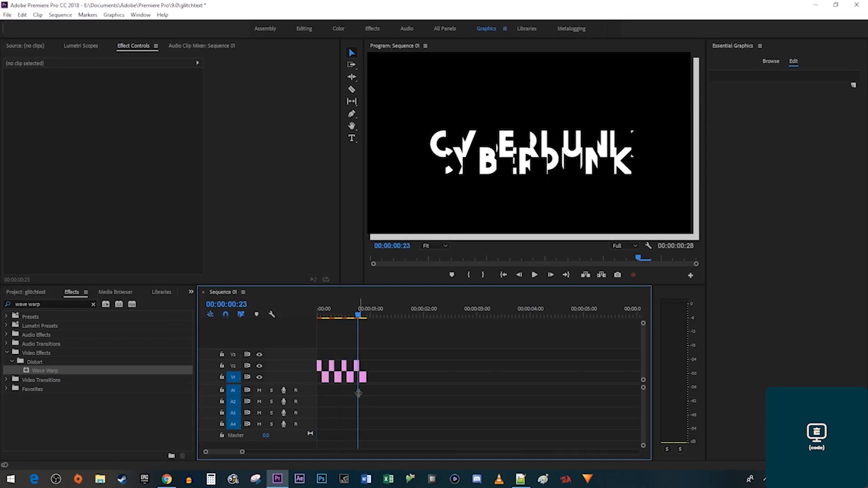
pyautogui.click(331, 366)
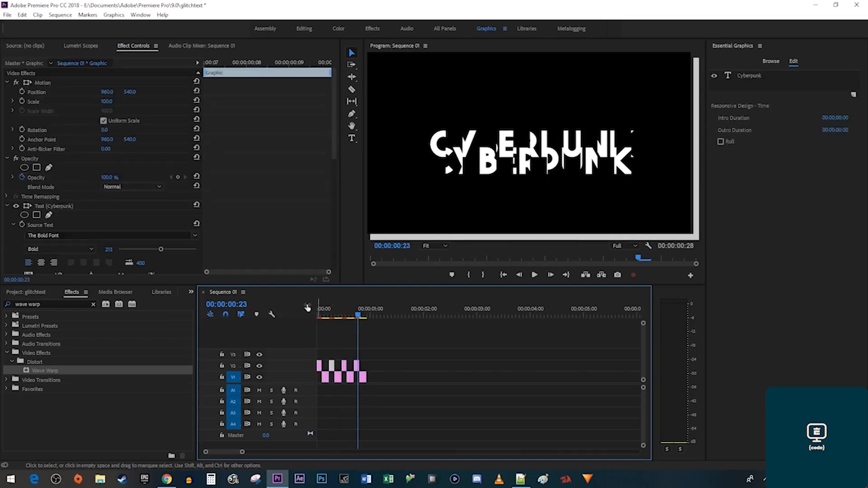
pyautogui.click(107, 101)
pyautogui.write('150')
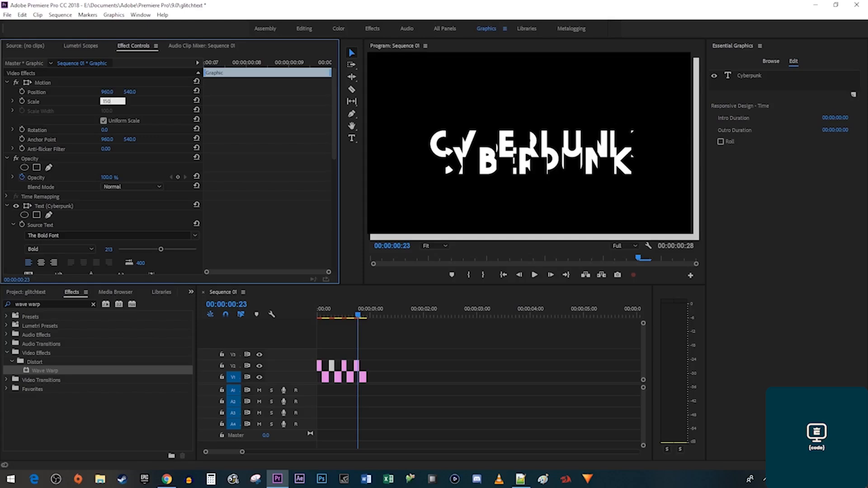
pyautogui.press('Return')
pyautogui.press('space')
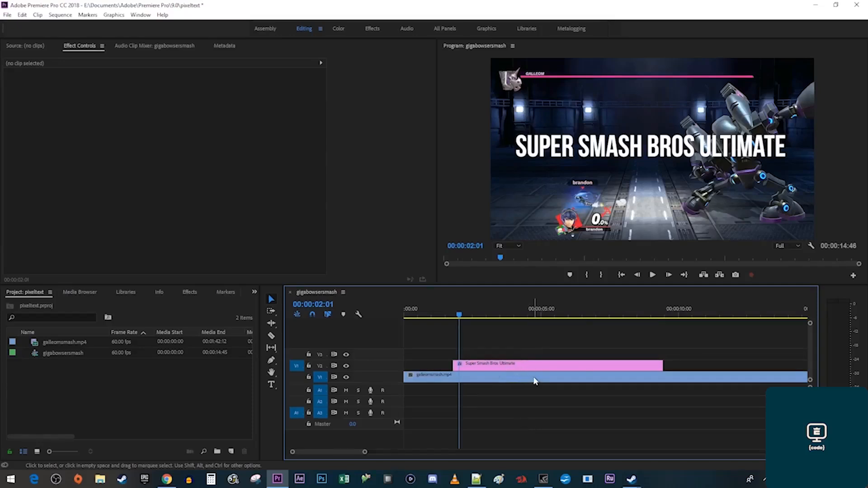
# Split the Super Smash Bros Ultimate title clip at 00:00:02:03 with the Razor tool.
pyautogui.moveTo(459, 316); pyautogui.dragTo(454, 319)
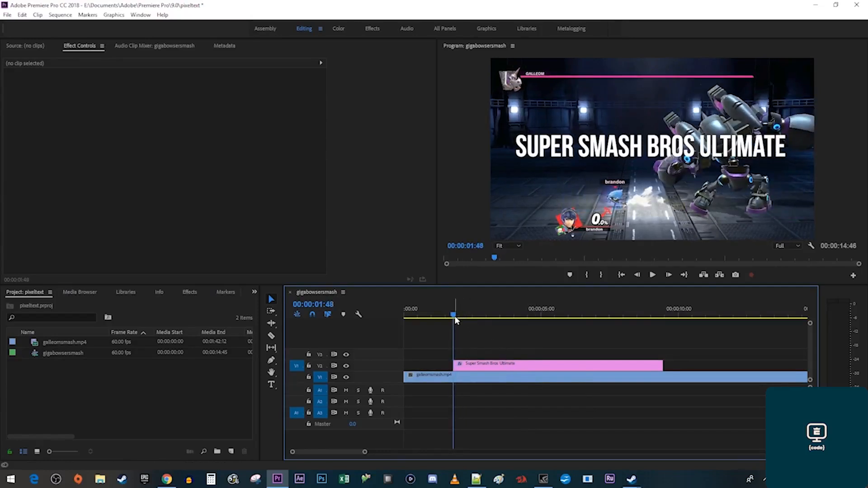
pyautogui.hotkey('shift', 'Right')
pyautogui.hotkey('shift', 'Right')
pyautogui.hotkey('shift', 'Right')
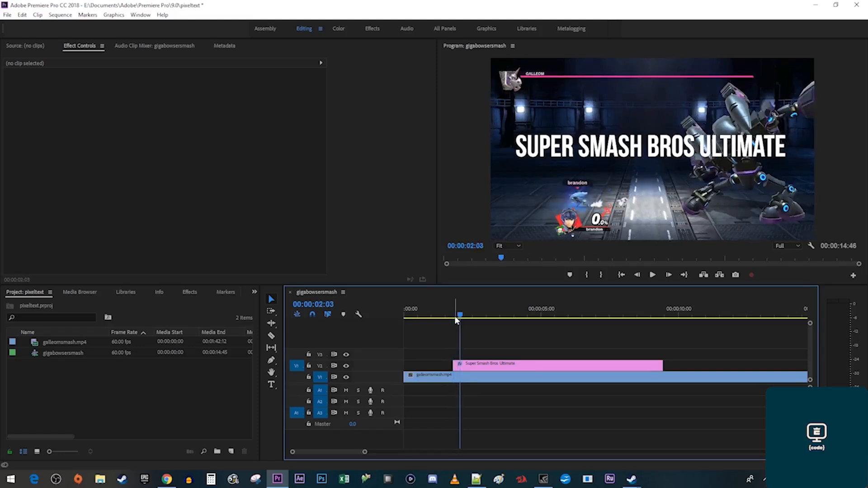
pyautogui.press('c')
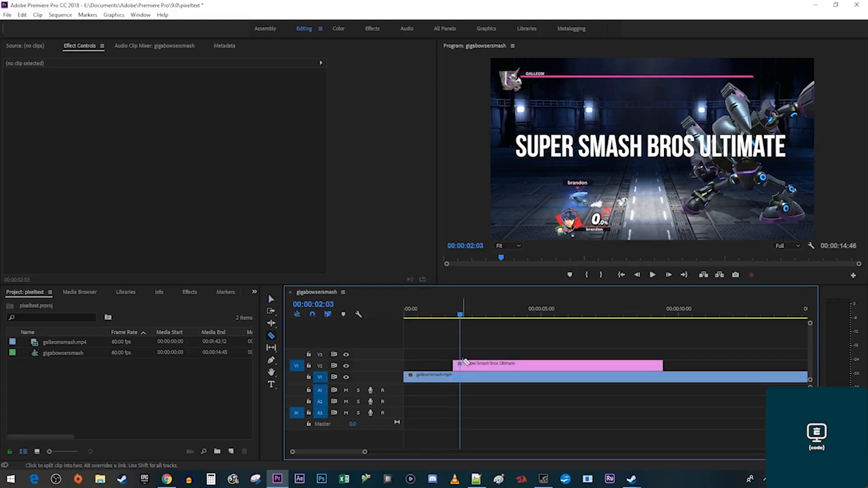
pyautogui.click(461, 365)
pyautogui.press('v')
# Apply the Mosaic effect to the short opening piece of the title.
pyautogui.click(190, 293)
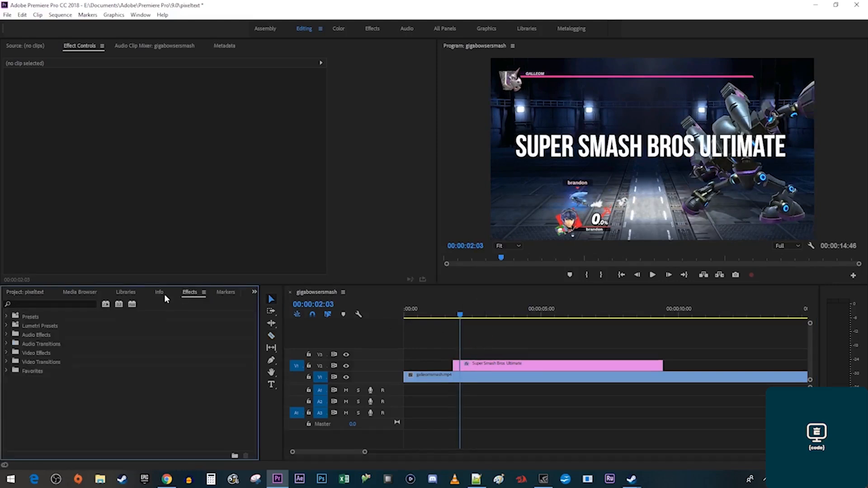
pyautogui.click(83, 304)
pyautogui.write('mosaic')
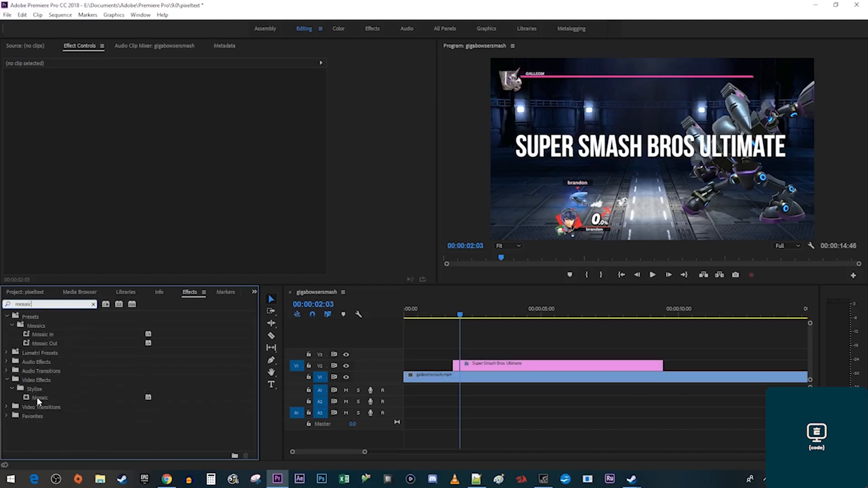
pyautogui.moveTo(36, 397); pyautogui.dragTo(456, 370)
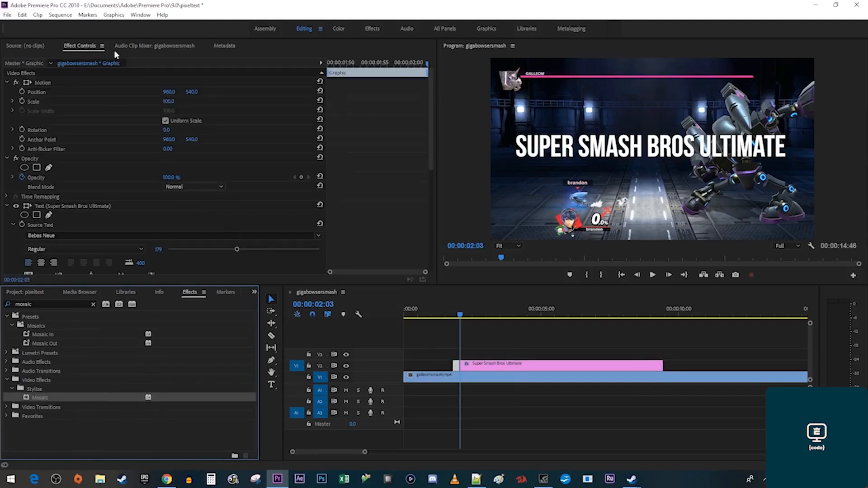
# Add starting keyframes for Mosaic Horizontal and Vertical Blocks at the title's start.
pyautogui.moveTo(355, 60); pyautogui.dragTo(326, 65)
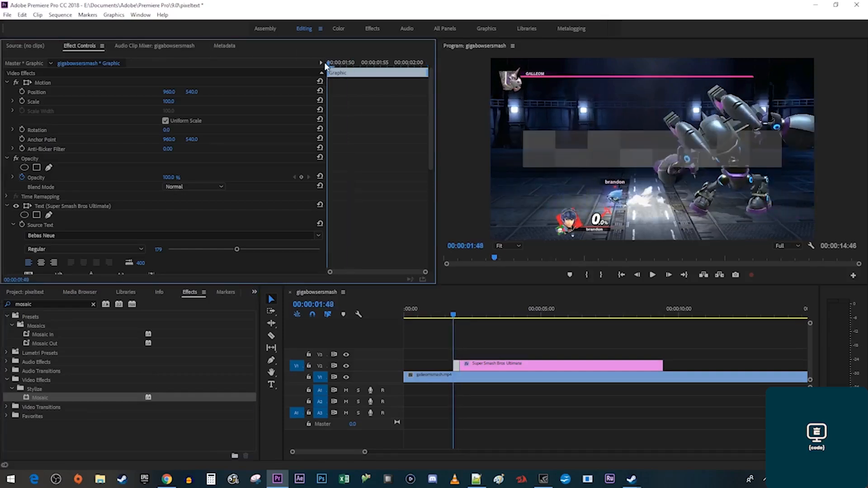
pyautogui.scroll(-5, 370, 176)
pyautogui.scroll(-3, 370, 177)
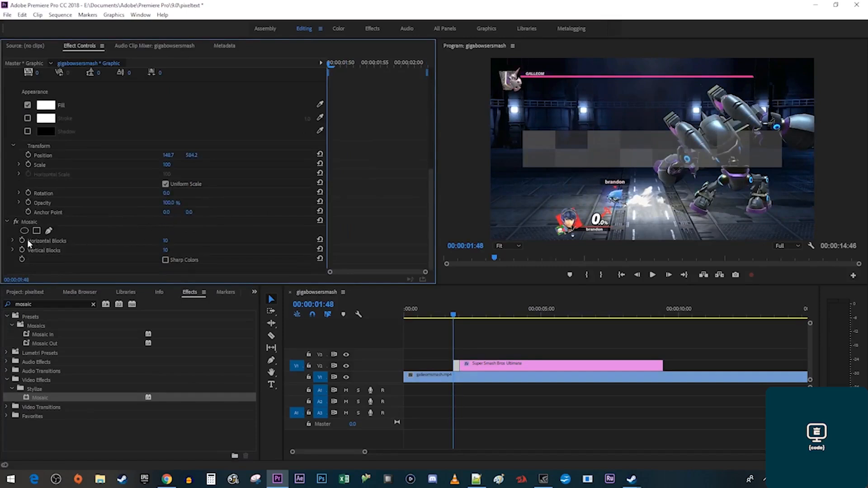
pyautogui.click(22, 240)
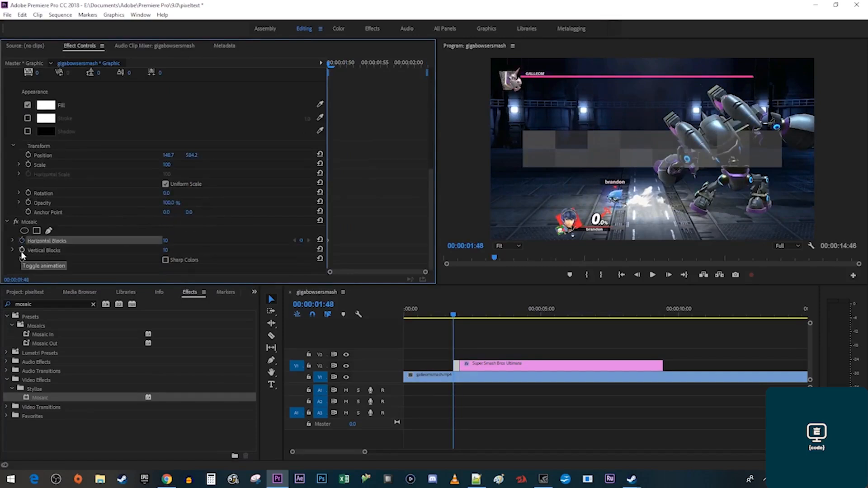
pyautogui.click(22, 250)
# Set both Horizontal and Vertical Blocks to 125 at 00:00:02:03.
pyautogui.moveTo(348, 63); pyautogui.dragTo(430, 64)
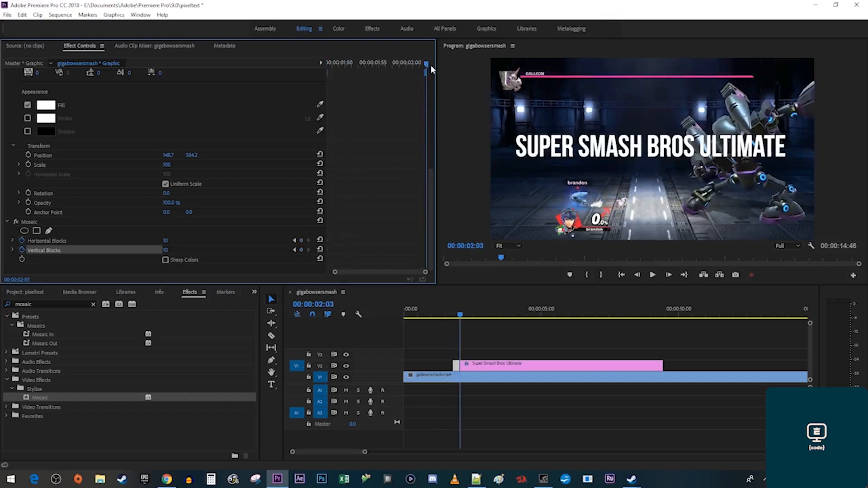
pyautogui.click(178, 241)
pyautogui.write('125')
pyautogui.press('Return')
pyautogui.click(166, 250)
pyautogui.press('Return')
# Preview the mosaic reveal, then search the effects for 'chrom'.
pyautogui.press('space')
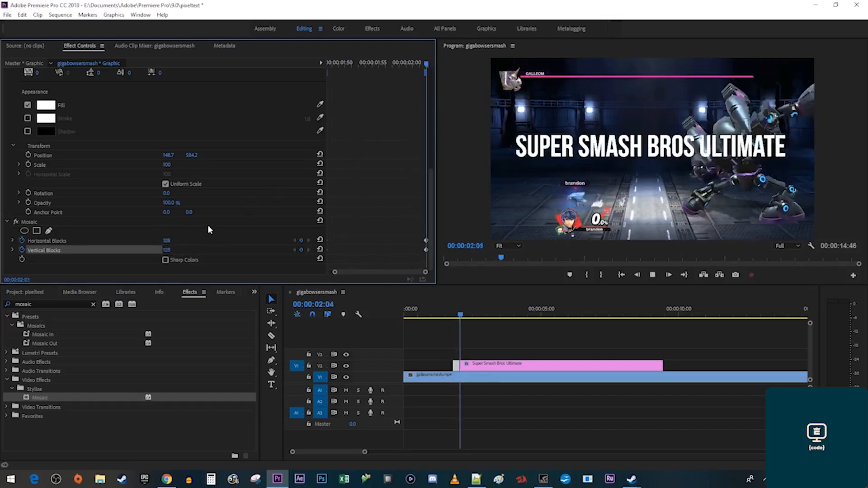
pyautogui.press('space')
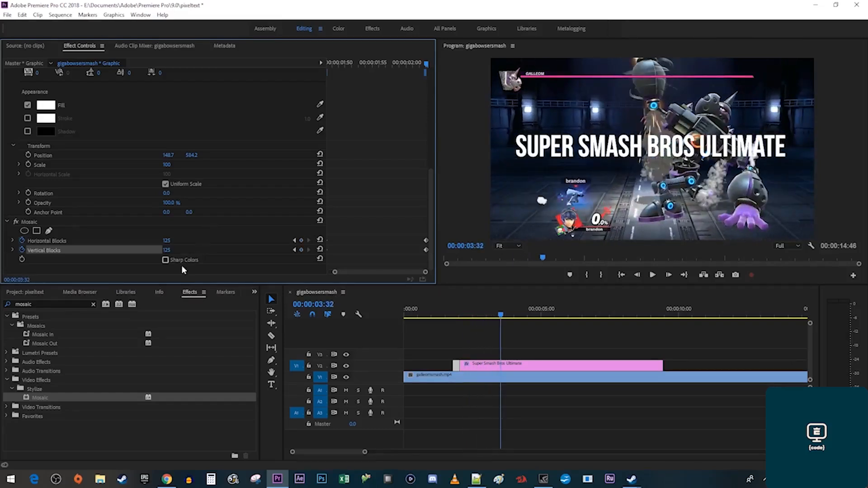
pyautogui.doubleClick(27, 305)
pyautogui.write('chr')
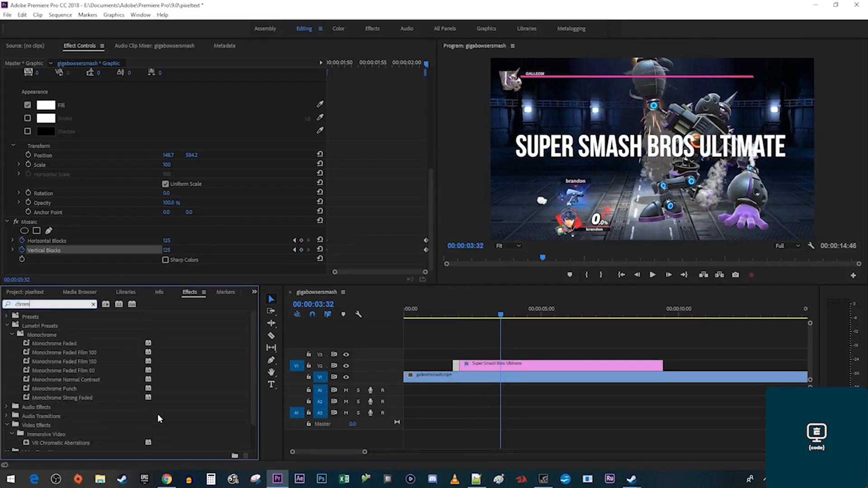
pyautogui.write('om')
# Apply VR Chromatic Aberrations to the opening title piece.
pyautogui.scroll(-2, 157, 414)
pyautogui.moveTo(50, 411); pyautogui.dragTo(455, 363)
pyautogui.click(456, 314)
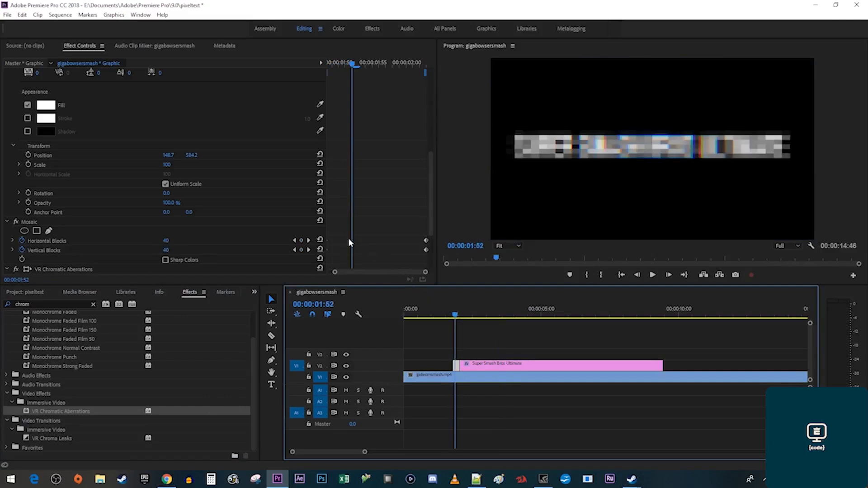
# Set the title's Opacity blend mode to Screen and preview it over the gameplay.
pyautogui.scroll(10, 270, 208)
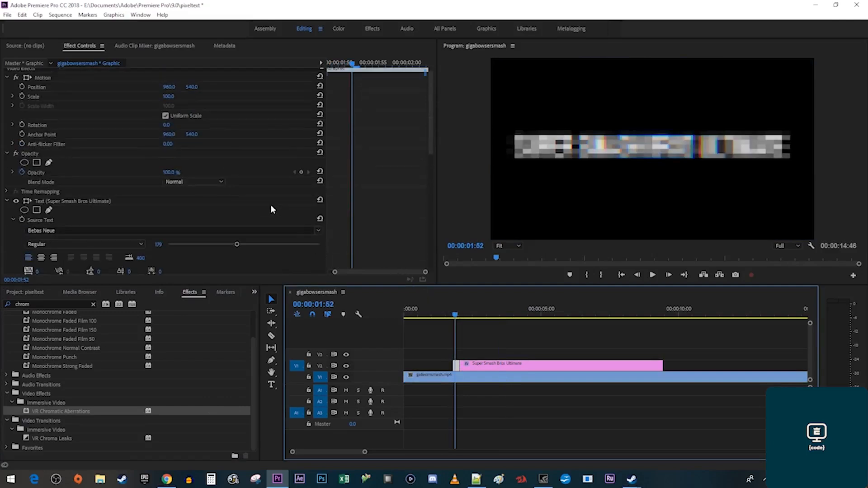
pyautogui.click(210, 179)
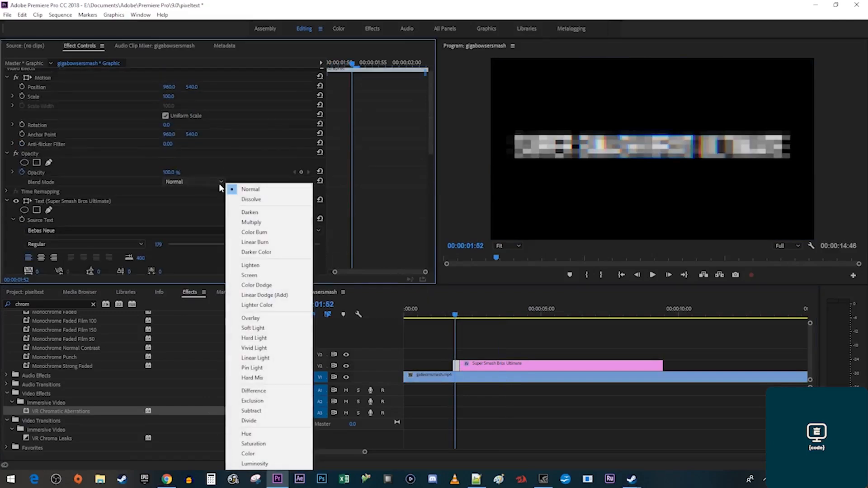
pyautogui.click(256, 275)
pyautogui.click(441, 314)
pyautogui.press('space')
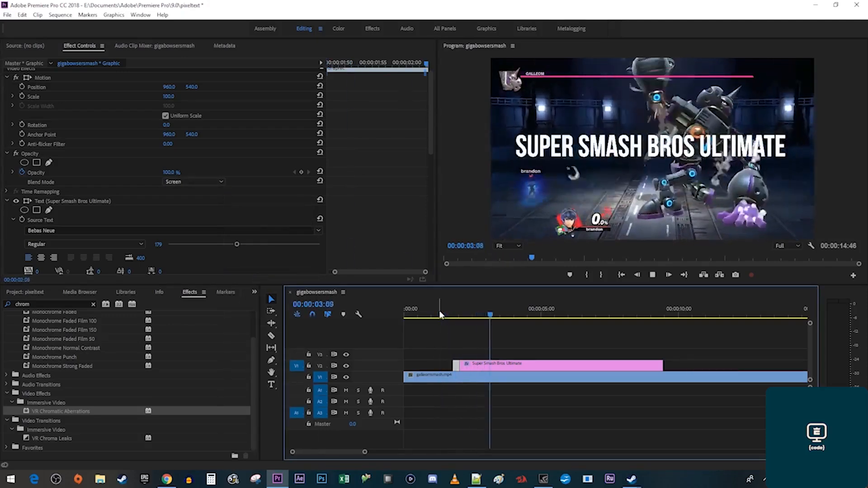
pyautogui.press('space')
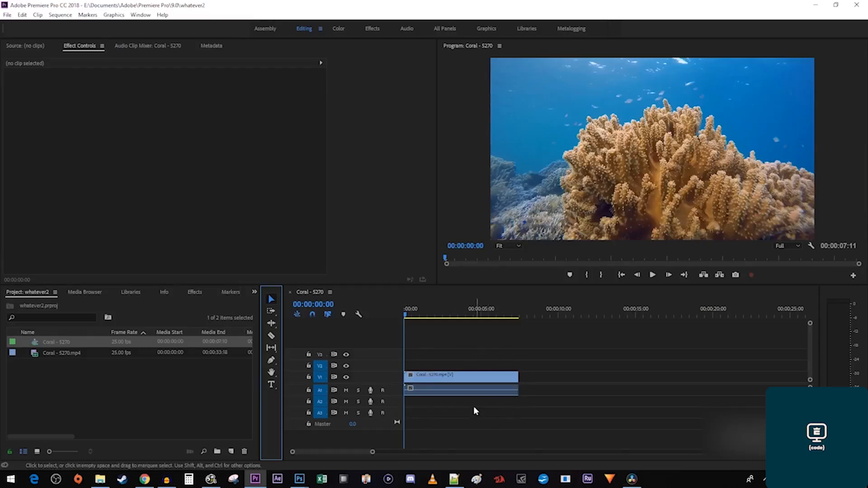
# Add a white 'Sea Life' title over the coral video and scale it to 180.
pyautogui.click(270, 385)
pyautogui.click(540, 166)
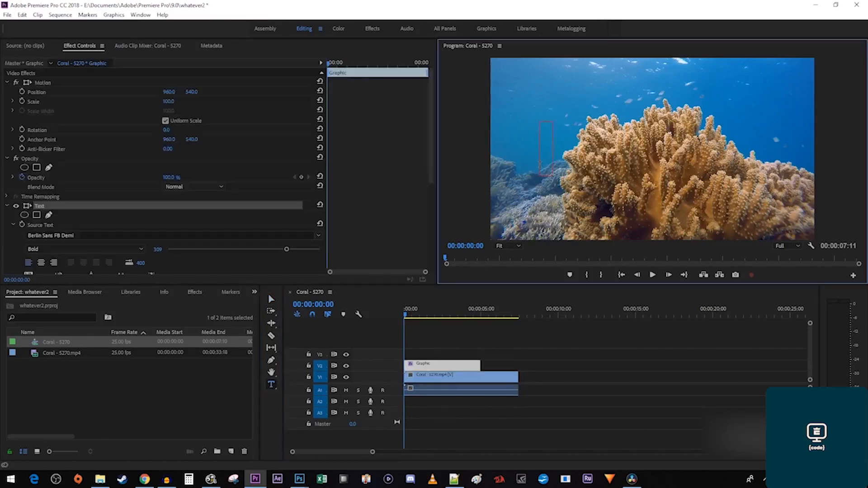
pyautogui.write('Sea Life')
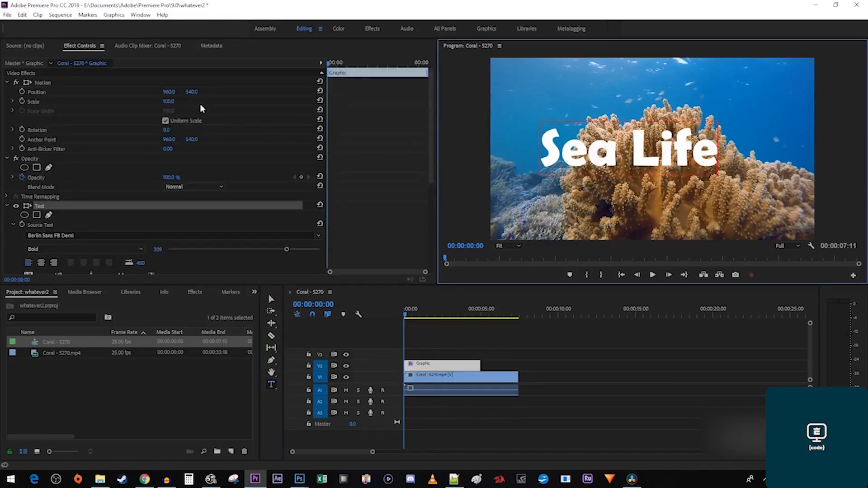
pyautogui.moveTo(168, 101); pyautogui.dragTo(204, 101)
# Reposition Sea Life to span the frame and search Effects for 'track matte'.
pyautogui.click(271, 299)
pyautogui.moveTo(513, 164); pyautogui.dragTo(555, 163)
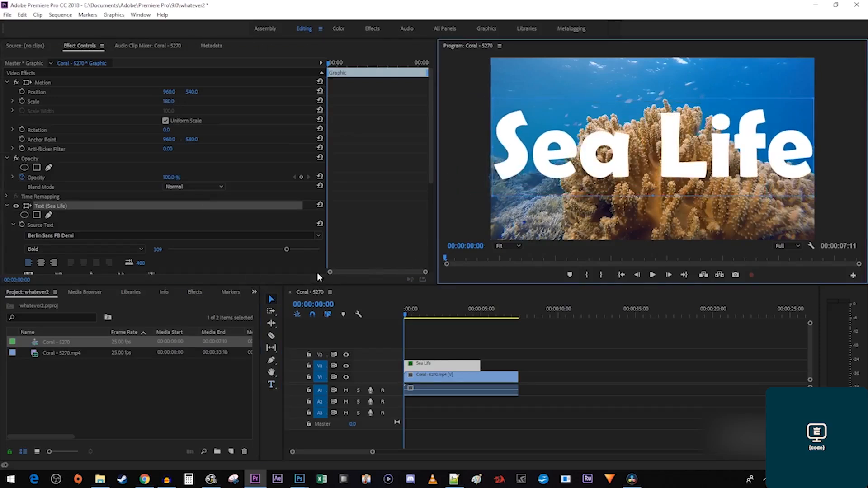
pyautogui.click(195, 292)
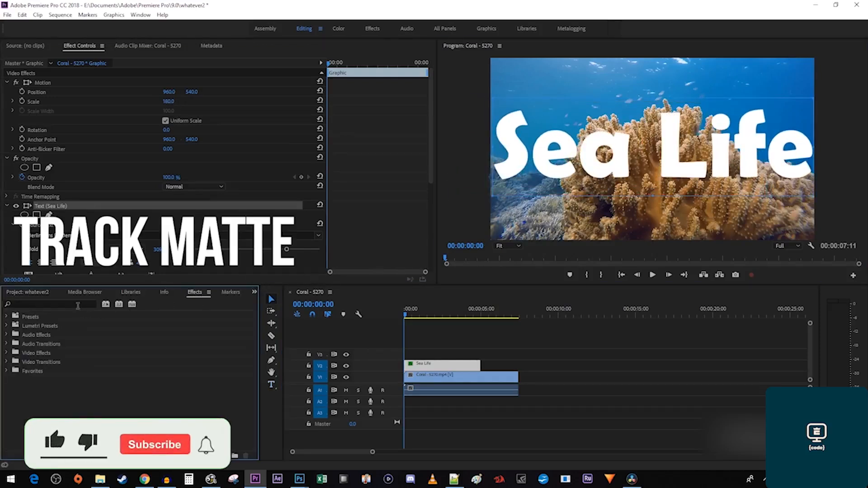
pyautogui.click(54, 304)
pyautogui.write('track matte')
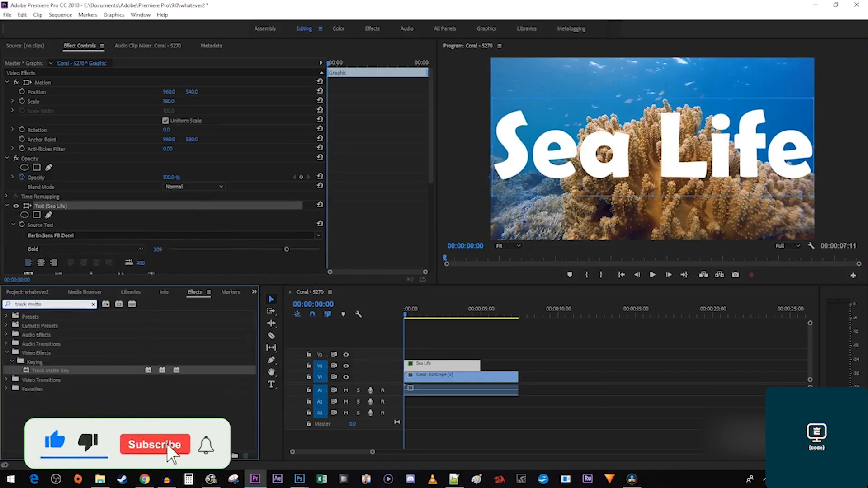
# Apply Track Matte Key to the coral clip with Matte set to Video 2, then preview it.
pyautogui.moveTo(48, 372); pyautogui.dragTo(428, 385)
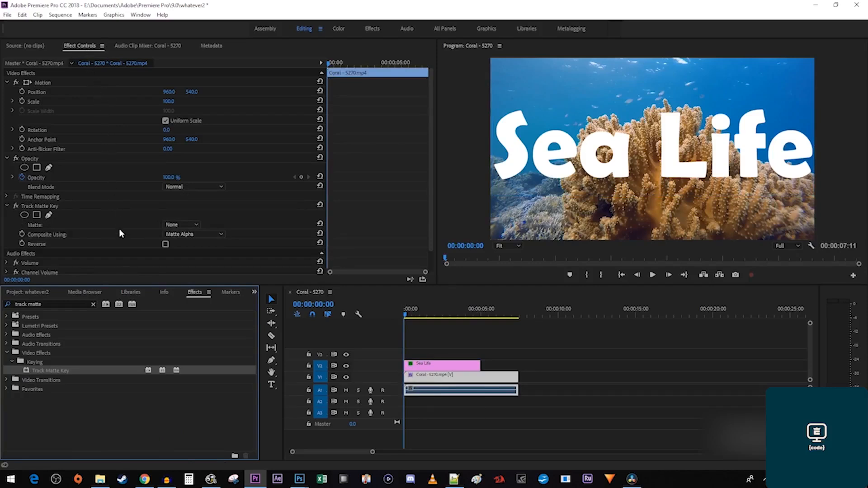
pyautogui.click(174, 225)
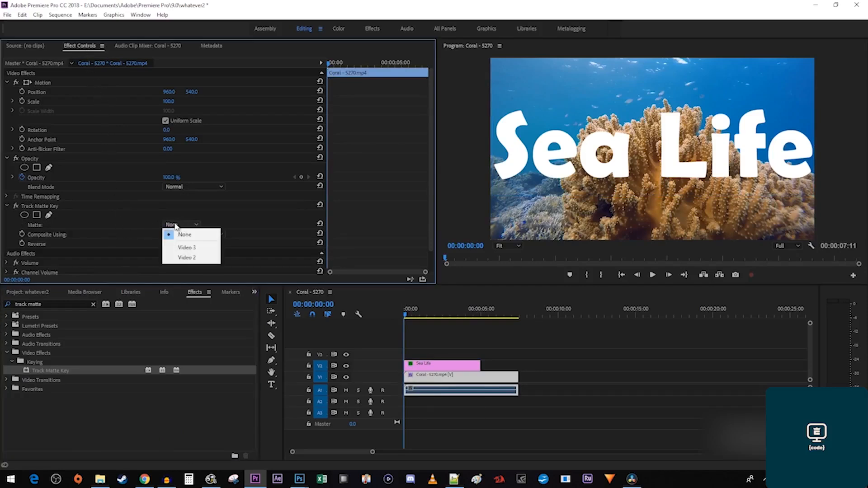
pyautogui.click(197, 259)
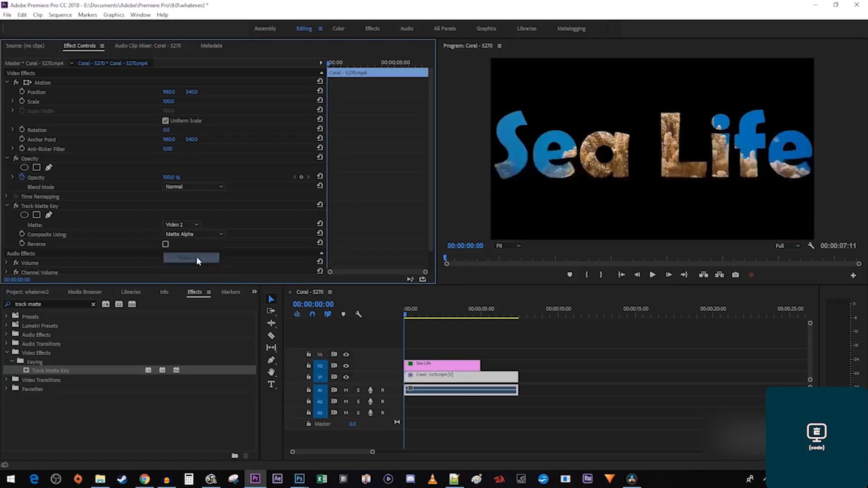
pyautogui.press('space')
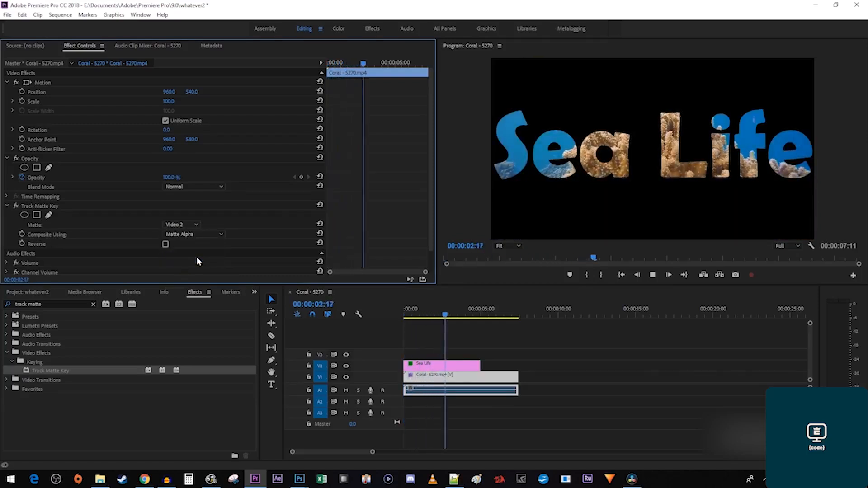
pyautogui.press('space')
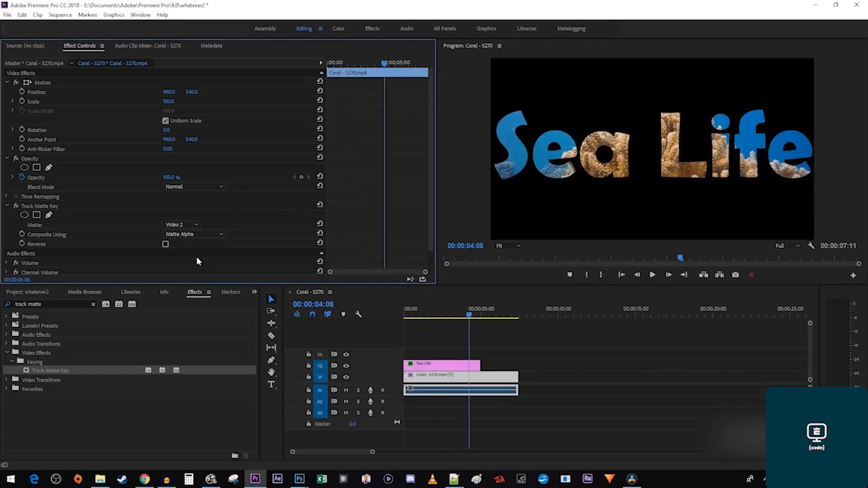
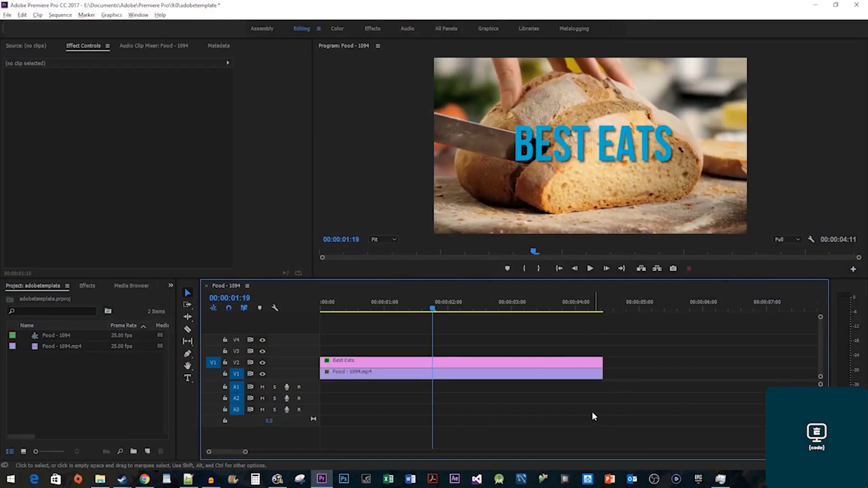
# Duplicate the Best Eats clip onto V3 and move the copy above the original title.
pyautogui.click(512, 364)
pyautogui.moveTo(513, 364); pyautogui.dragTo(507, 351)
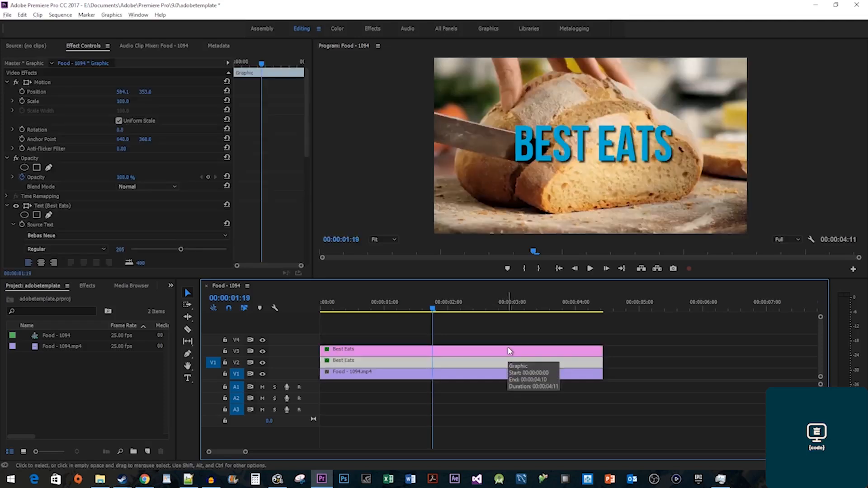
pyautogui.click(560, 162)
pyautogui.moveTo(560, 163); pyautogui.dragTo(560, 117)
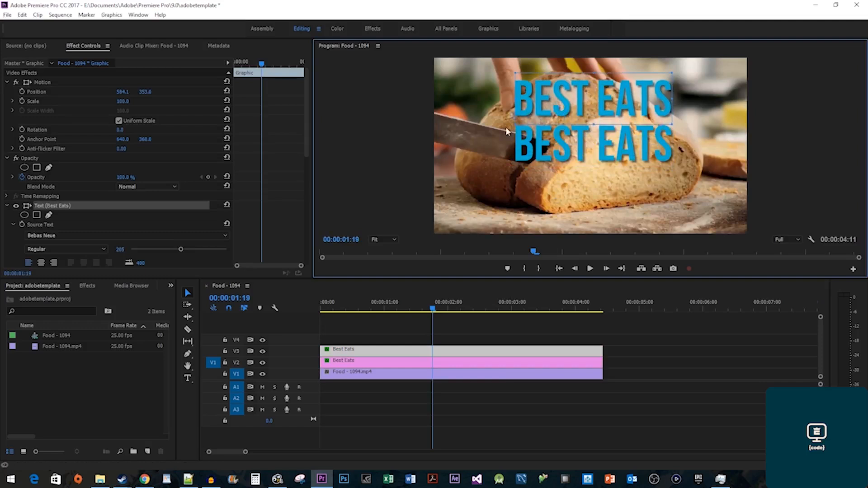
# Give the duplicate BEST EATS title a green fill.
pyautogui.scroll(-6, 269, 206)
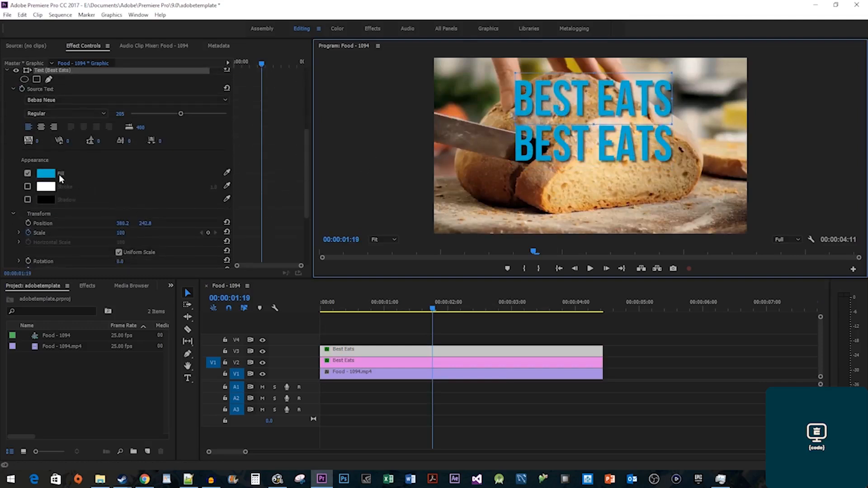
pyautogui.click(53, 175)
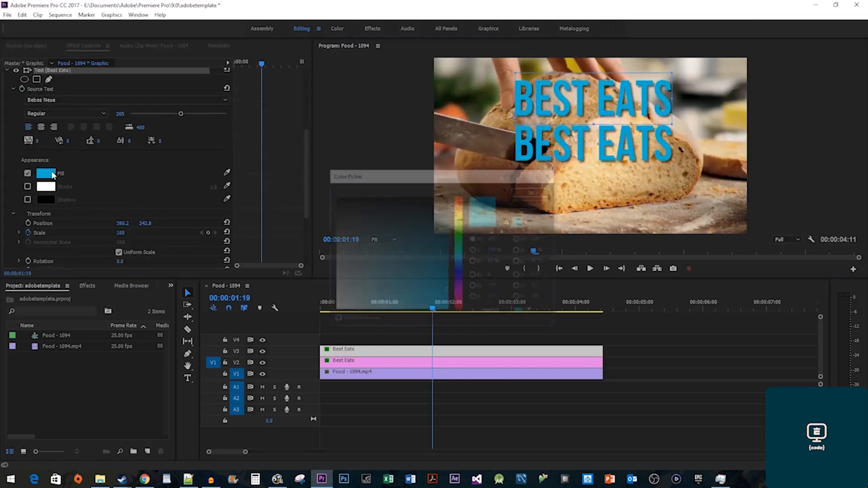
pyautogui.click(460, 240)
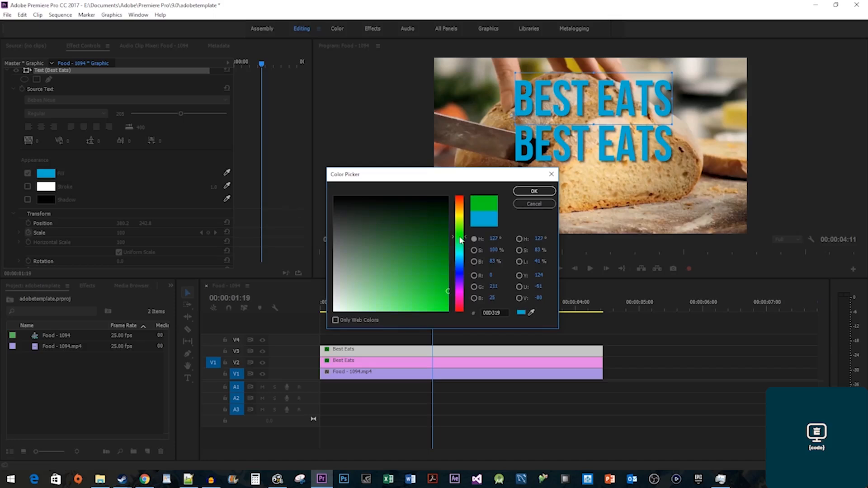
pyautogui.click(530, 192)
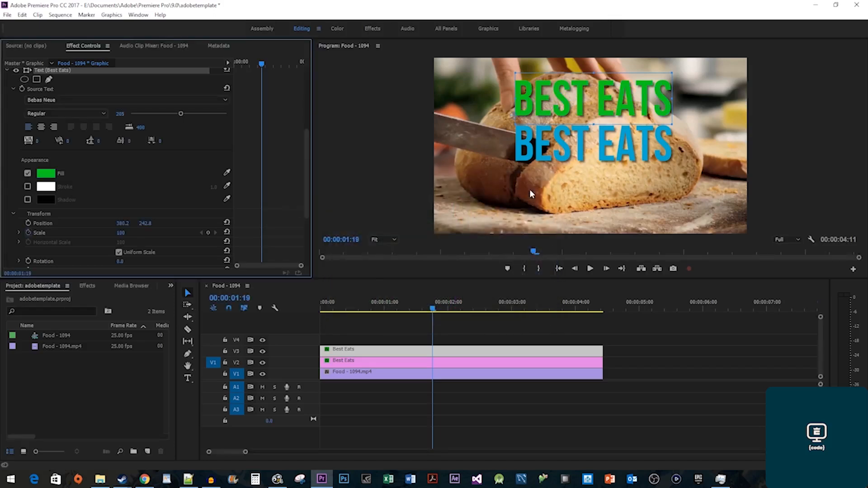
pyautogui.click(8, 15)
pyautogui.moveTo(11, 24)
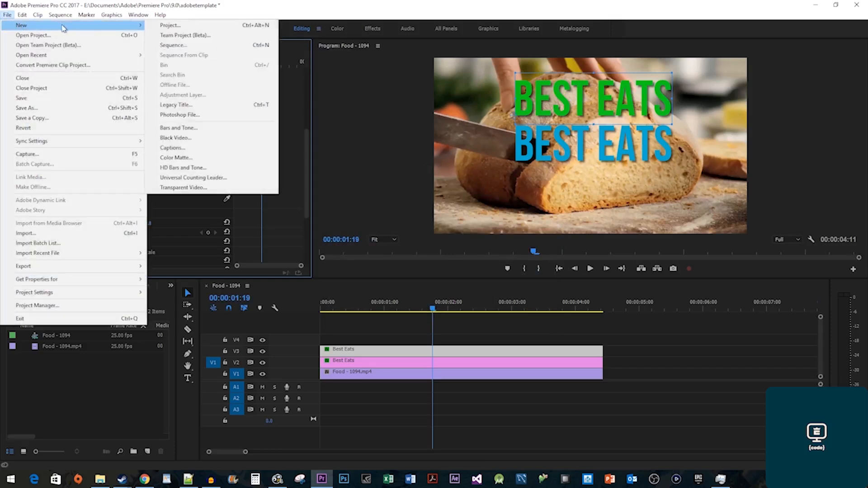
# Create a new legacy title and draw a horizontal line across the lower BEST EATS.
pyautogui.click(210, 109)
pyautogui.click(458, 282)
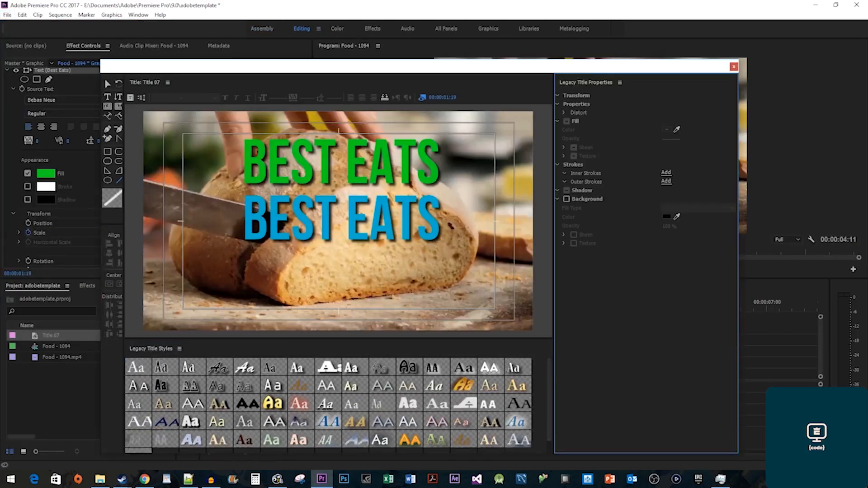
pyautogui.click(119, 181)
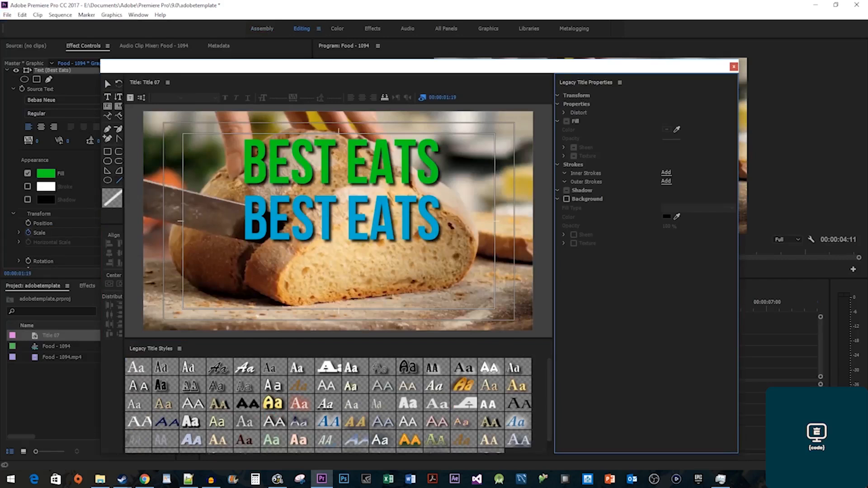
pyautogui.moveTo(211, 219)
pyautogui.mouseDown()
pyautogui.moveTo(476, 219)
pyautogui.moveTo(468, 221)
pyautogui.mouseUp()
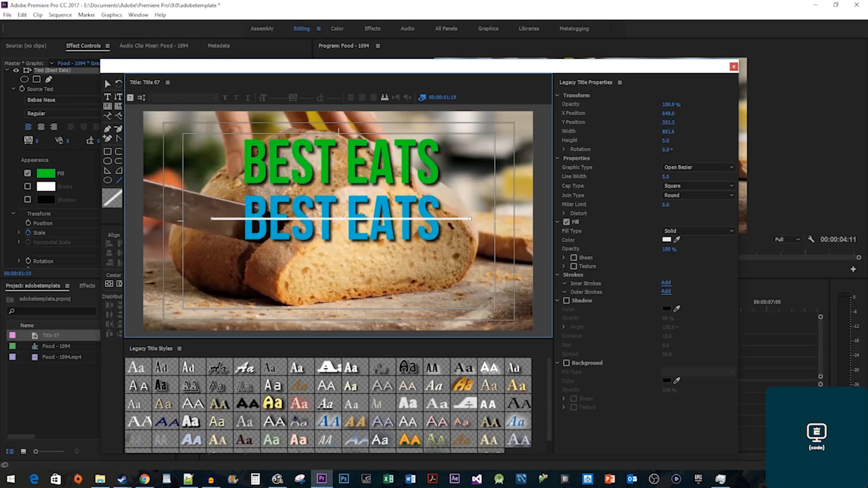
# Thicken the white line to width 8.0, nudge it slightly up, and close the titler.
pyautogui.click(664, 176)
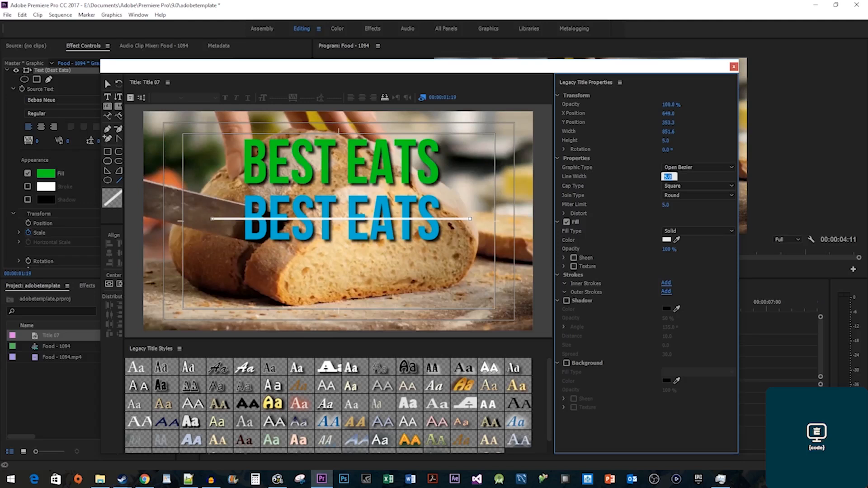
pyautogui.press('Return')
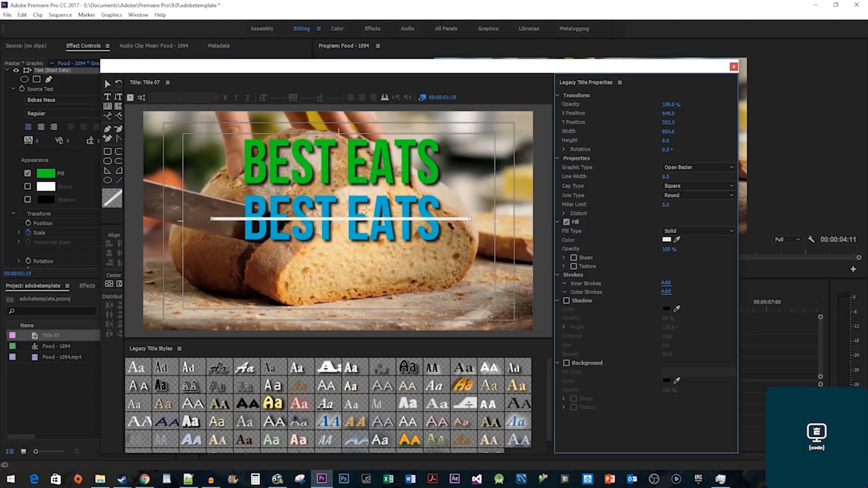
pyautogui.moveTo(332, 219); pyautogui.dragTo(331, 217)
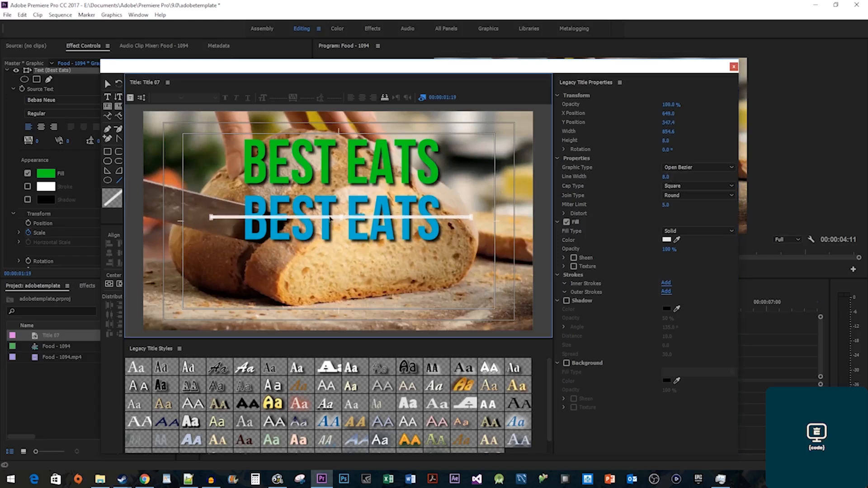
pyautogui.click(734, 67)
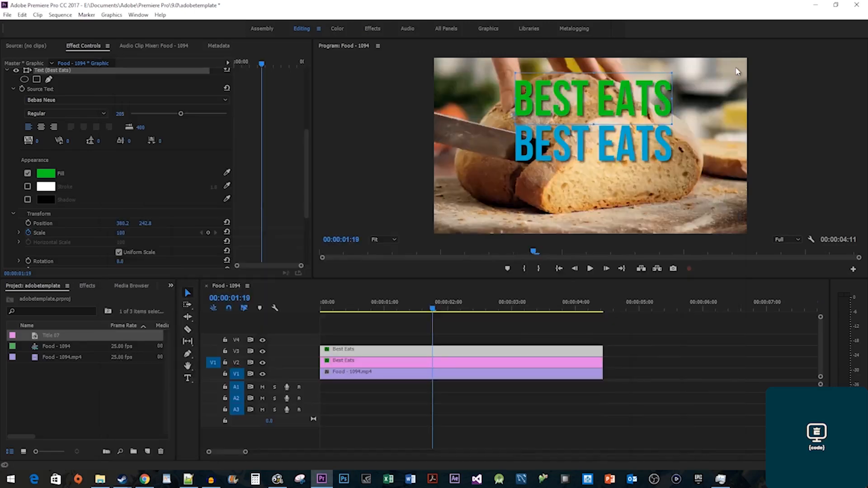
# Place Title 07 on V4 above the other clips and trim its length.
pyautogui.click(57, 338)
pyautogui.moveTo(57, 338); pyautogui.dragTo(291, 338)
pyautogui.moveTo(638, 340); pyautogui.dragTo(604, 338)
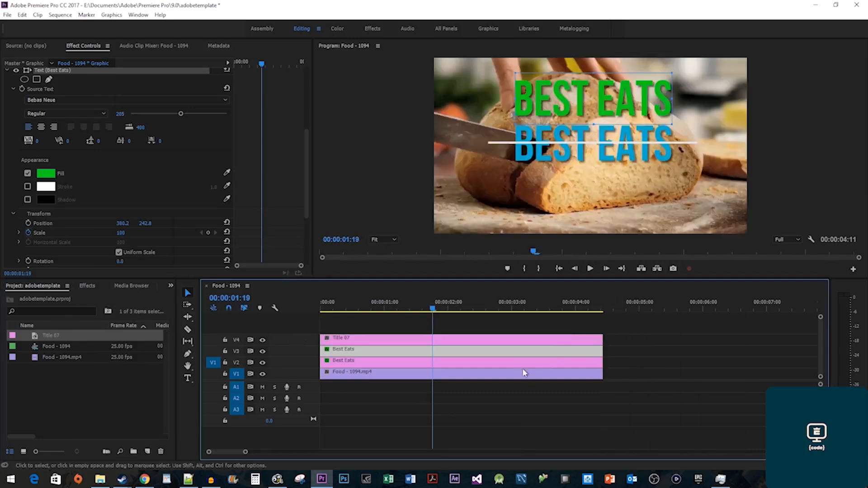
# Mask the blue BEST EATS with a four-point mask so only its part below the white line shows.
pyautogui.click(459, 369)
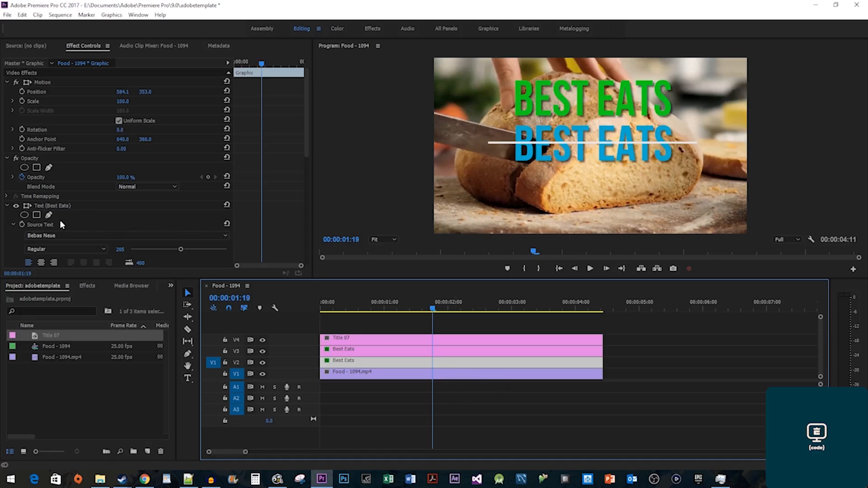
pyautogui.click(36, 215)
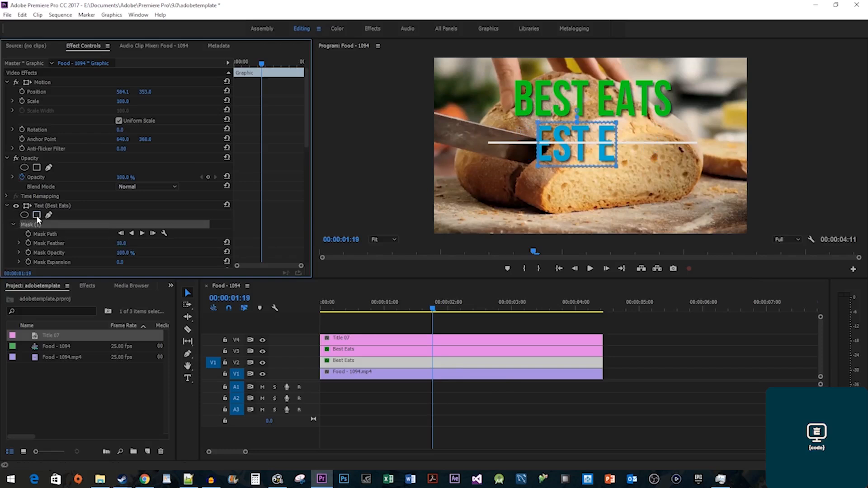
pyautogui.moveTo(537, 124); pyautogui.dragTo(497, 144)
pyautogui.moveTo(537, 167); pyautogui.dragTo(503, 171)
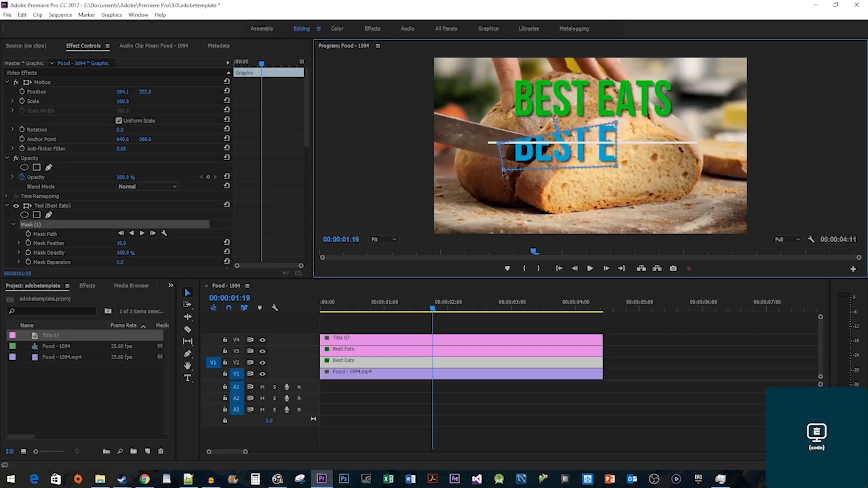
pyautogui.moveTo(616, 123); pyautogui.dragTo(694, 150)
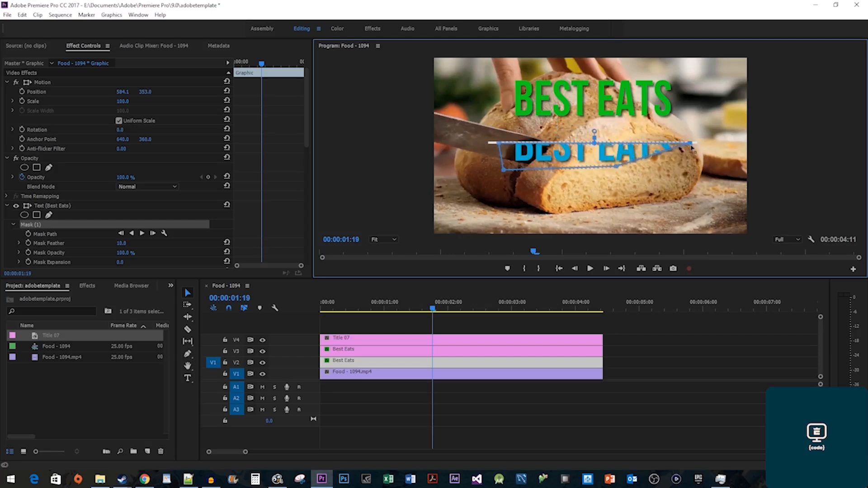
pyautogui.click(629, 173)
pyautogui.moveTo(653, 176); pyautogui.dragTo(677, 175)
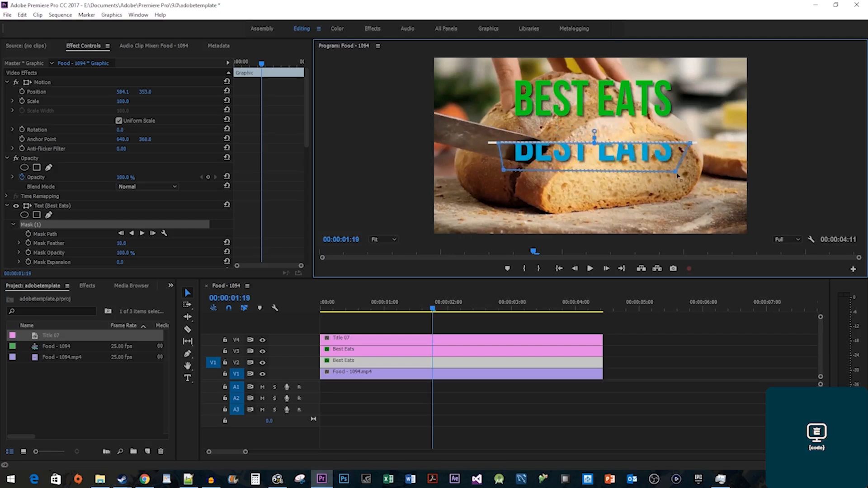
pyautogui.click(390, 354)
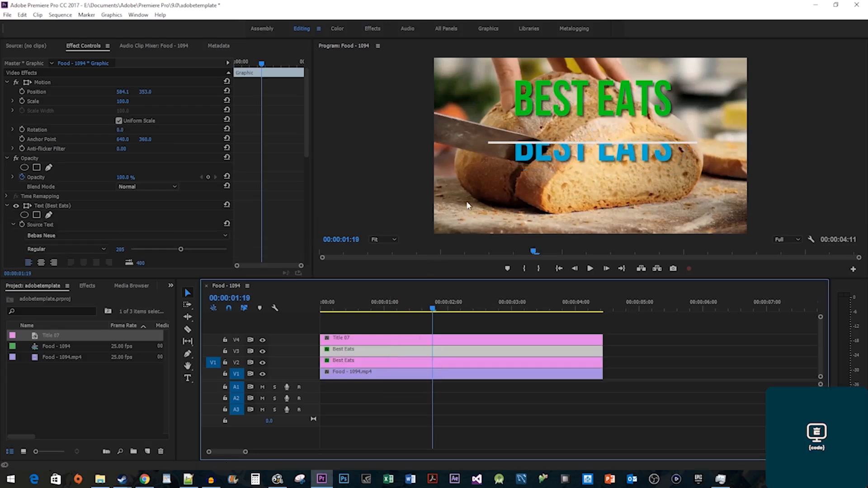
# Move the green BEST EATS onto the blue text and mask it to show only above the white line.
pyautogui.click(591, 98)
pyautogui.moveTo(591, 99); pyautogui.dragTo(600, 143)
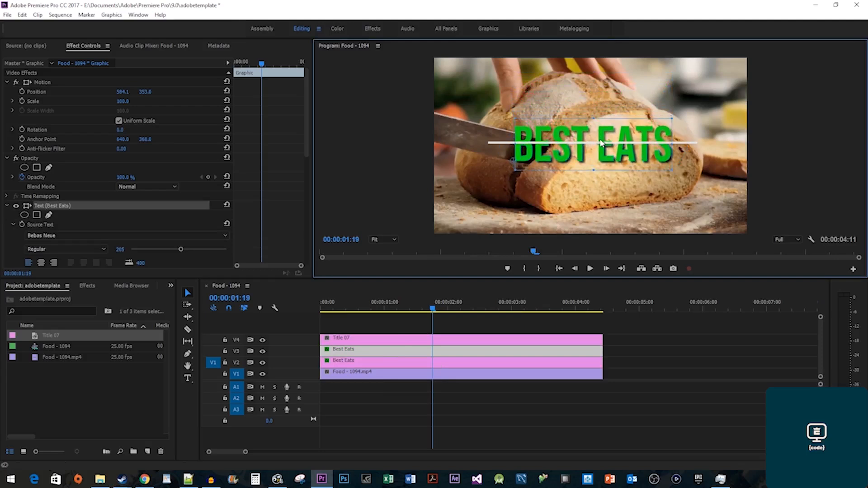
pyautogui.click(39, 215)
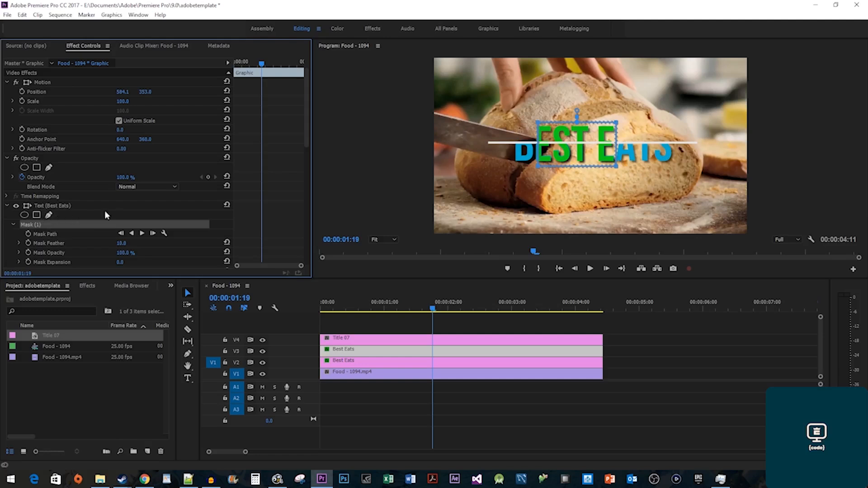
pyautogui.moveTo(538, 122); pyautogui.dragTo(498, 122)
pyautogui.moveTo(538, 166); pyautogui.dragTo(526, 150)
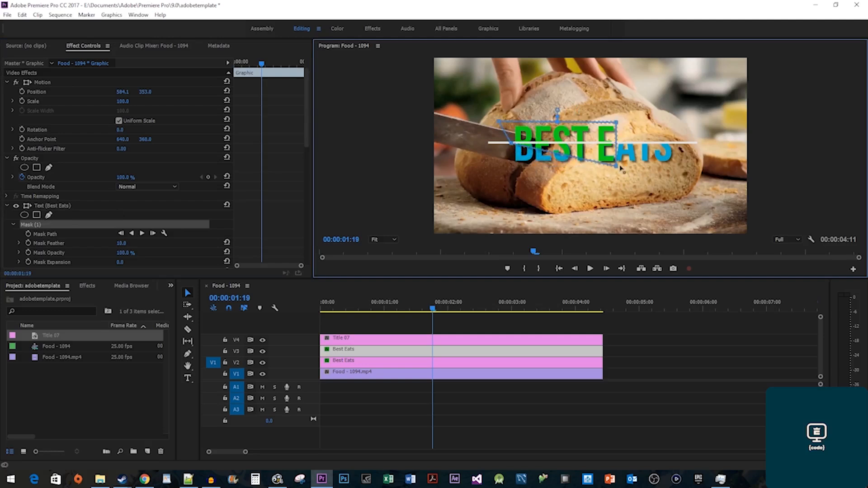
pyautogui.moveTo(617, 167); pyautogui.dragTo(693, 144)
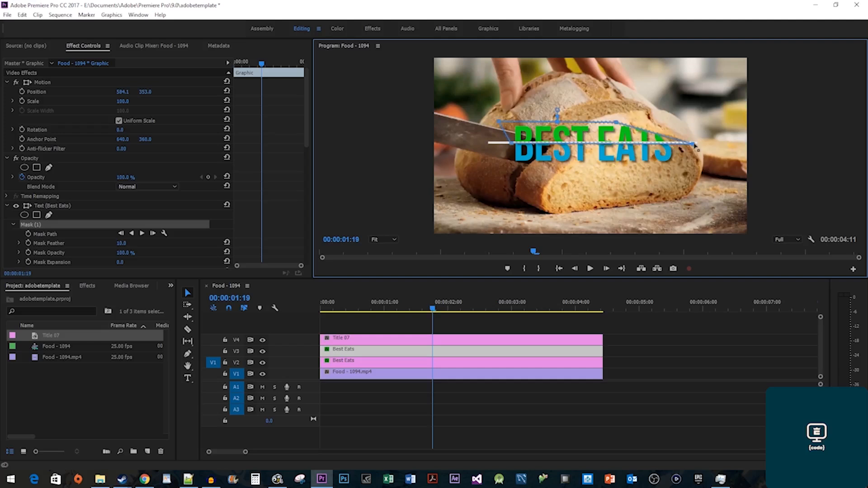
pyautogui.moveTo(617, 122); pyautogui.dragTo(681, 122)
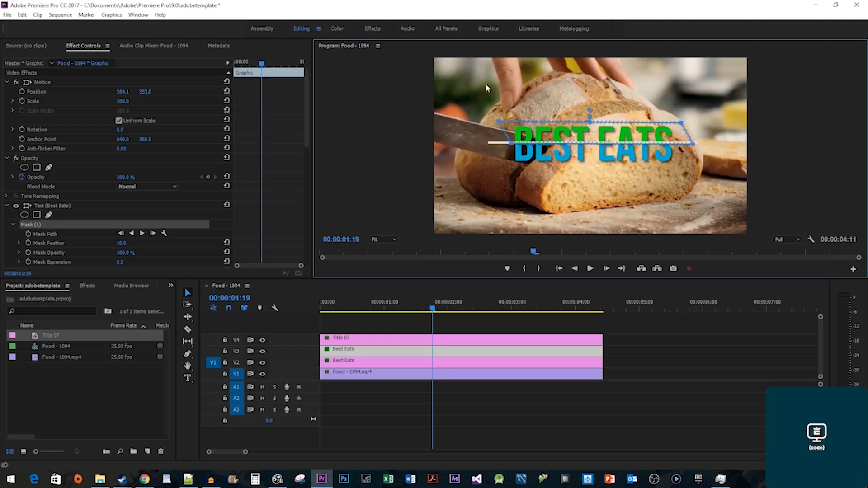
pyautogui.moveTo(262, 63)
pyautogui.mouseDown()
pyautogui.moveTo(252, 64)
pyautogui.moveTo(263, 68)
pyautogui.mouseUp()
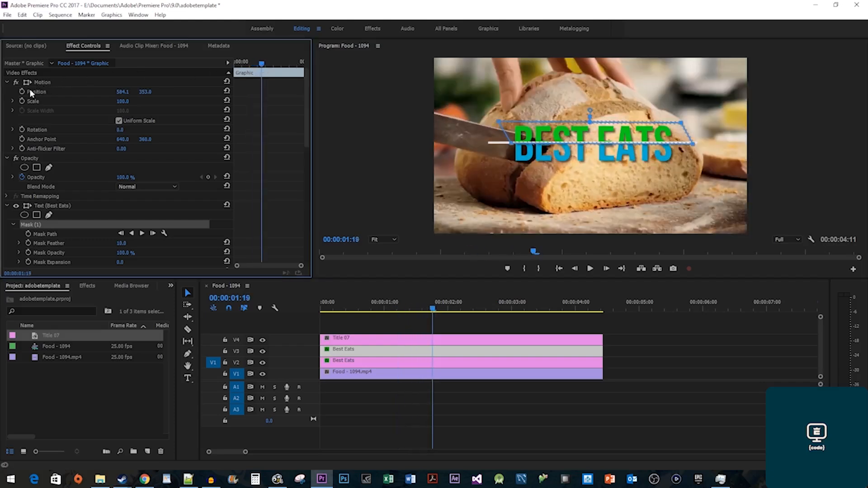
# Add a Position keyframe at 00:00:03:11 sliding the green text to the right.
pyautogui.click(289, 63)
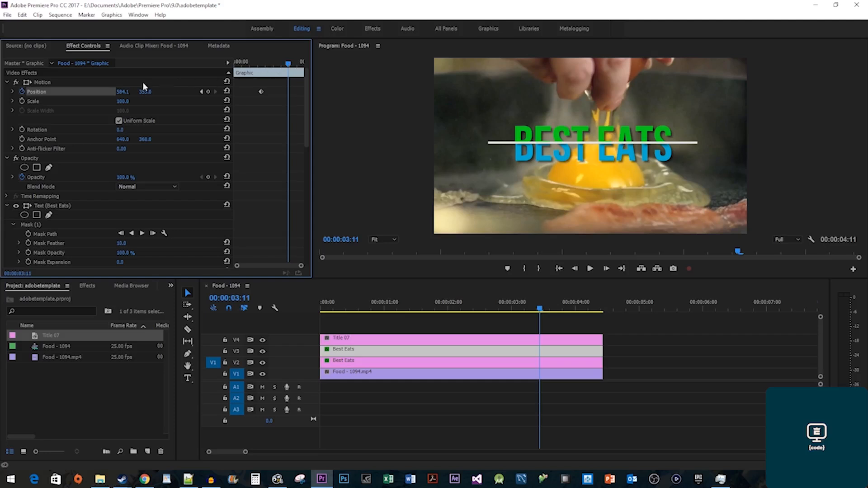
pyautogui.moveTo(120, 93); pyautogui.dragTo(161, 92)
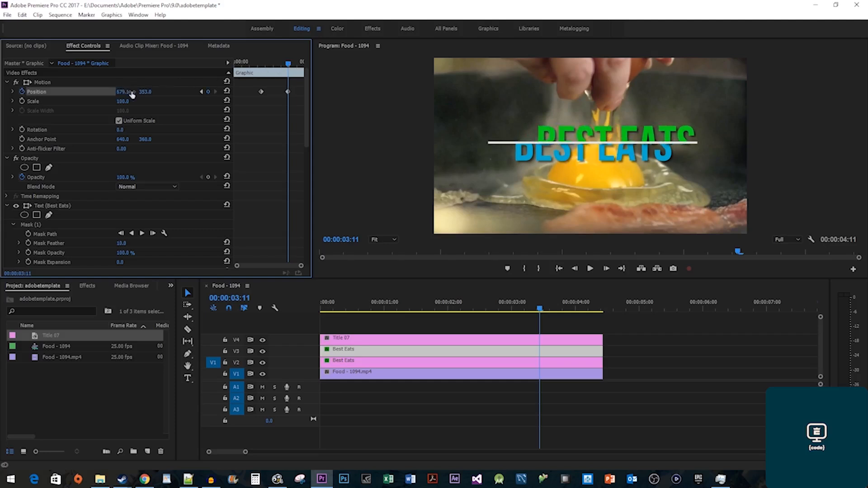
pyautogui.click(202, 92)
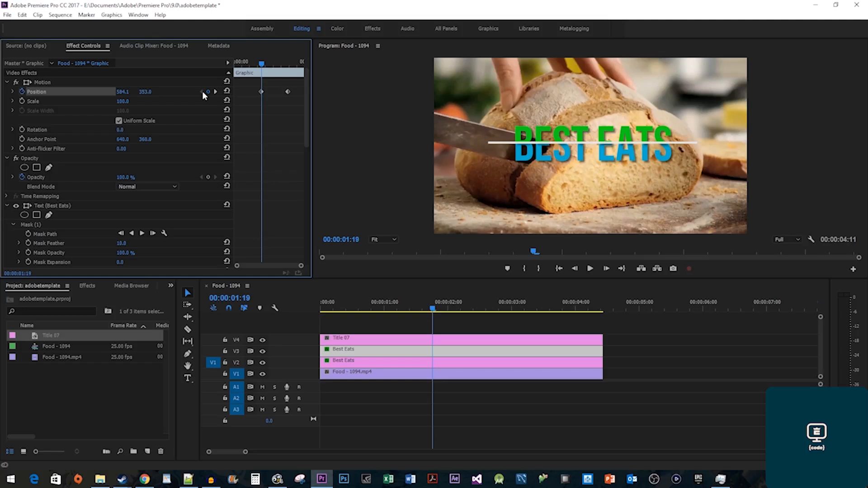
# Keyframe the blue BEST EATS title's Position so it slides left, then play it back.
pyautogui.click(358, 363)
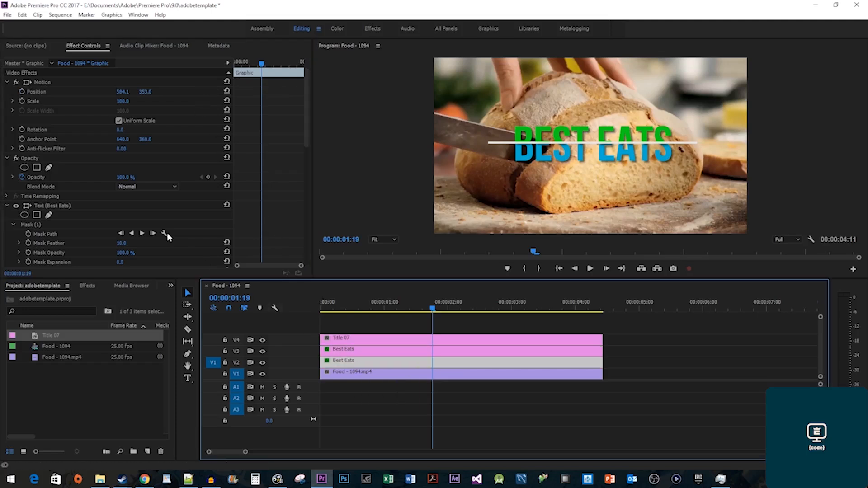
pyautogui.click(21, 91)
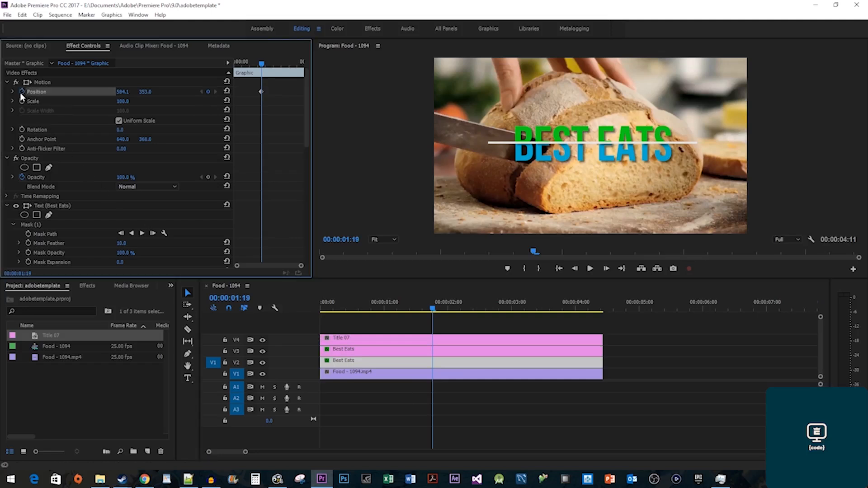
pyautogui.moveTo(261, 64); pyautogui.dragTo(290, 64)
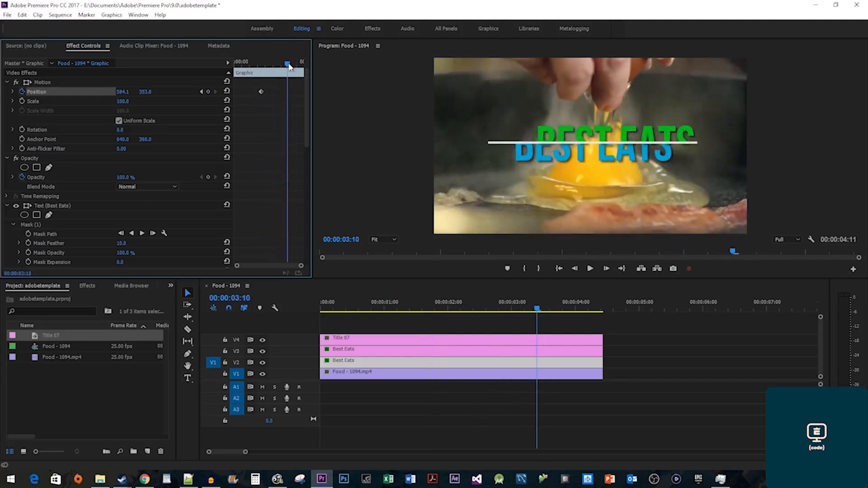
pyautogui.moveTo(126, 94); pyautogui.dragTo(93, 94)
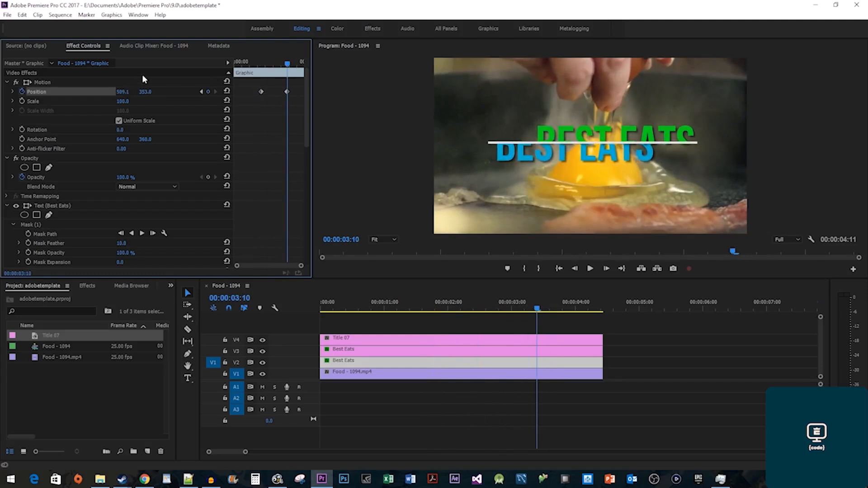
pyautogui.click(248, 63)
pyautogui.press('space')
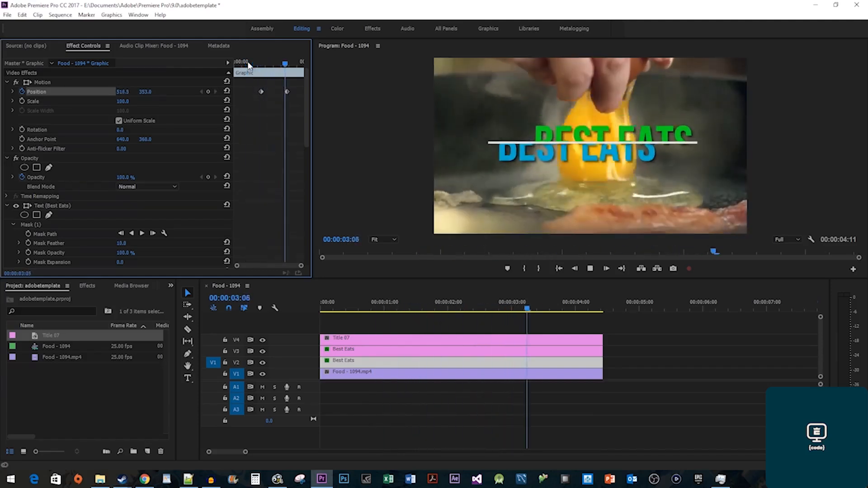
pyautogui.press('space')
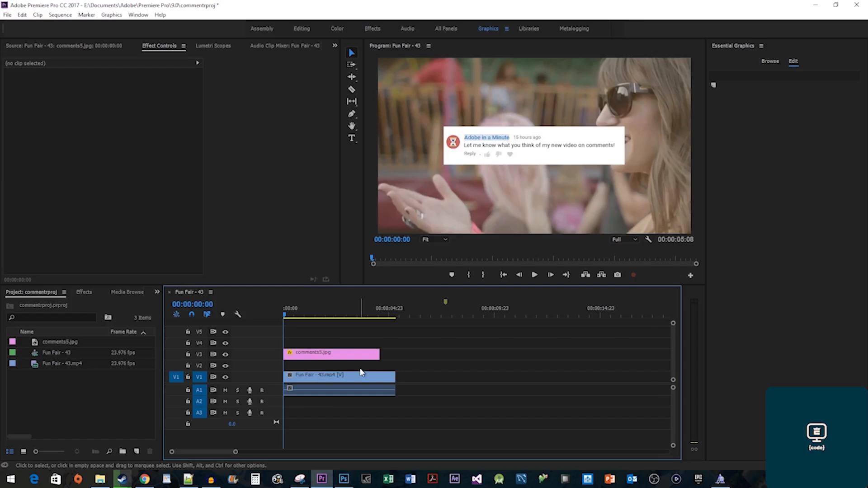
# Create a new adjustment layer and place it on V2 above the Fun Fair footage.
pyautogui.rightClick(97, 397)
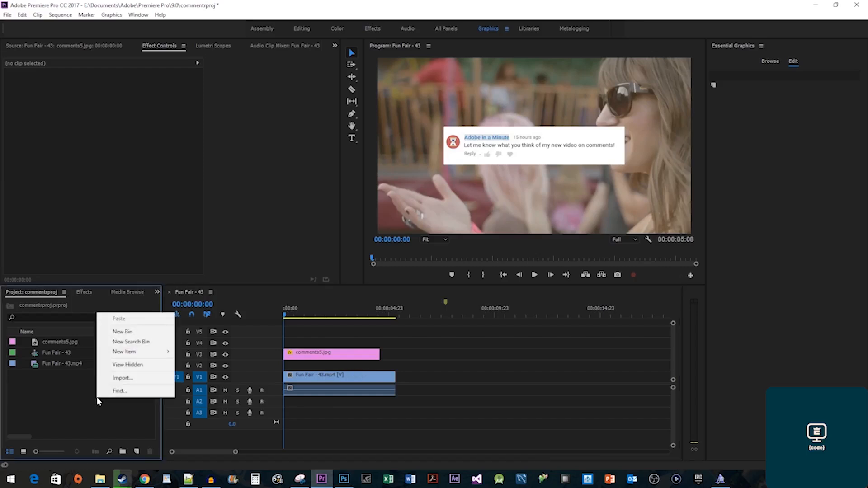
pyautogui.moveTo(145, 353)
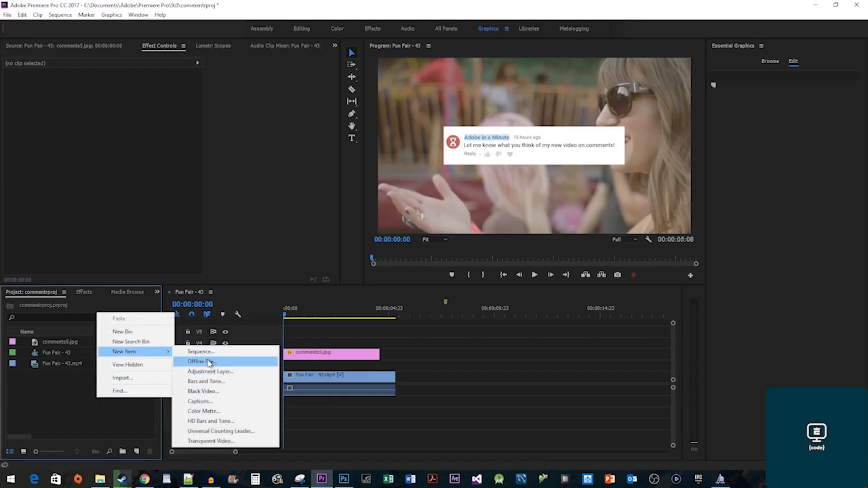
pyautogui.click(221, 372)
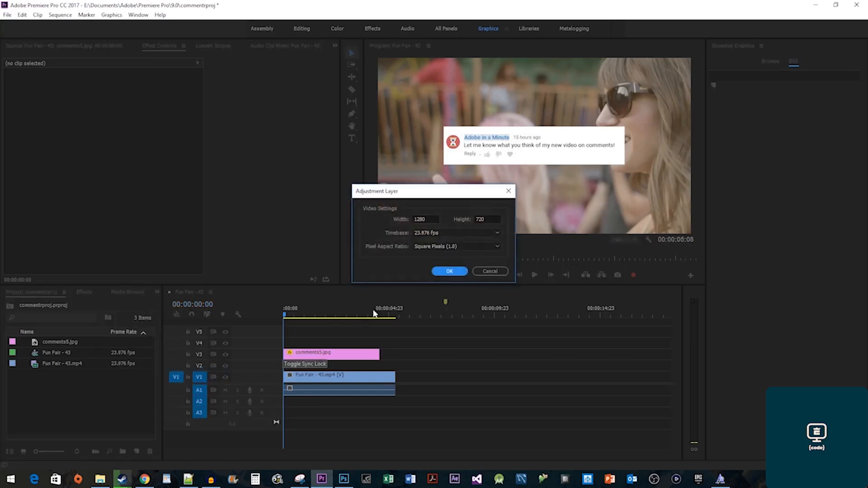
pyautogui.click(449, 271)
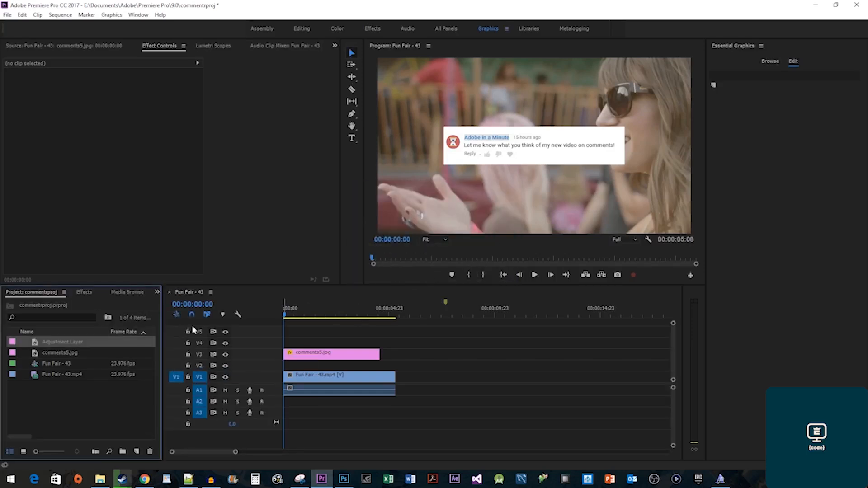
pyautogui.moveTo(61, 347); pyautogui.dragTo(292, 368)
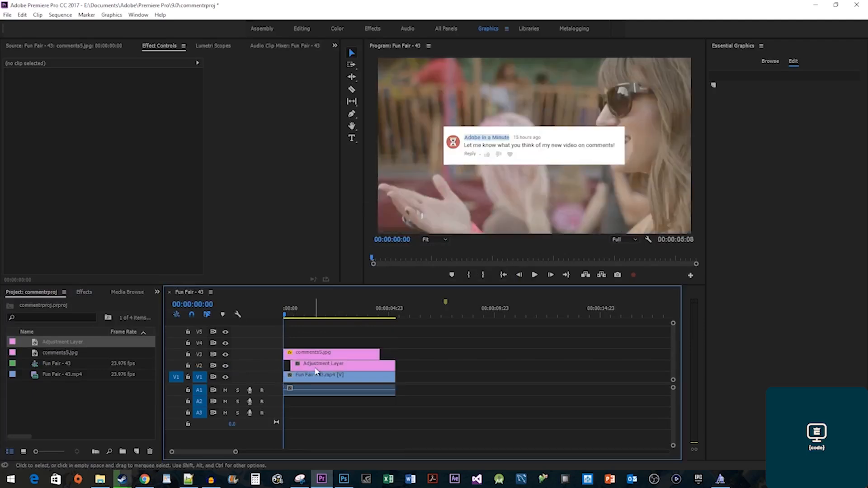
# Apply Gaussian Blur, ramping Blurriness from 0 to 100 over one second with Repeat Edge Pixels on.
pyautogui.click(84, 292)
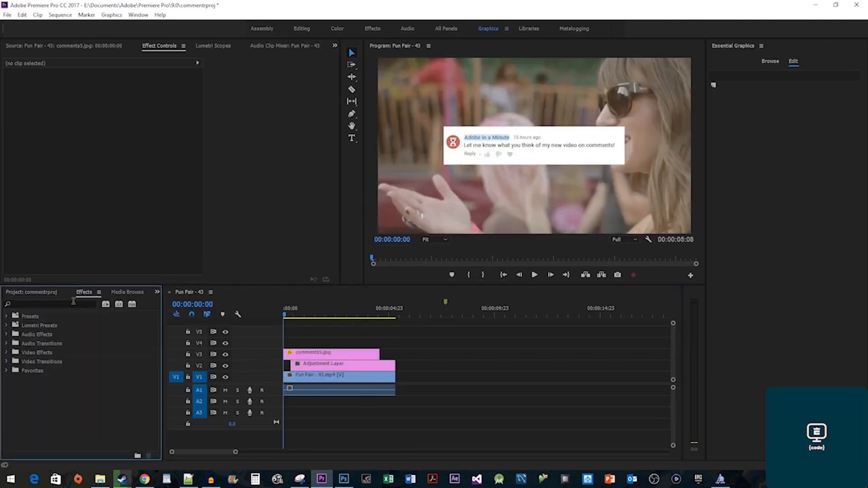
pyautogui.click(73, 304)
pyautogui.write('gaussian bl')
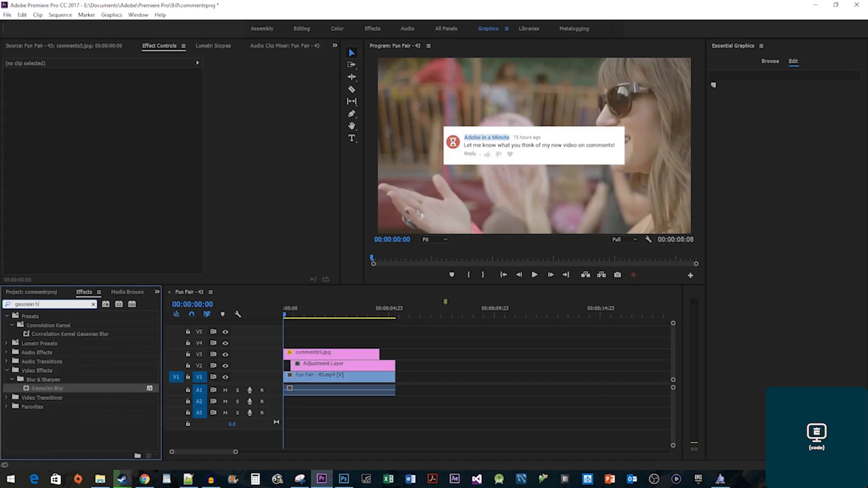
pyautogui.write('ur')
pyautogui.moveTo(40, 389); pyautogui.dragTo(317, 366)
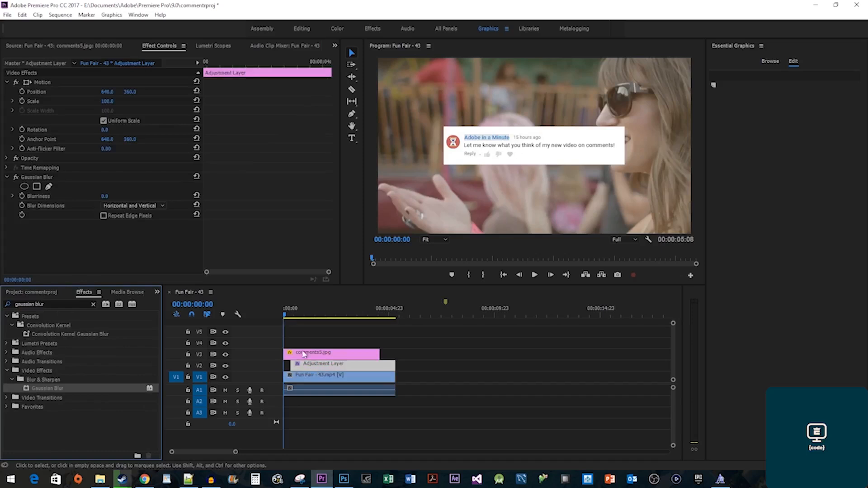
pyautogui.moveTo(235, 70); pyautogui.dragTo(206, 69)
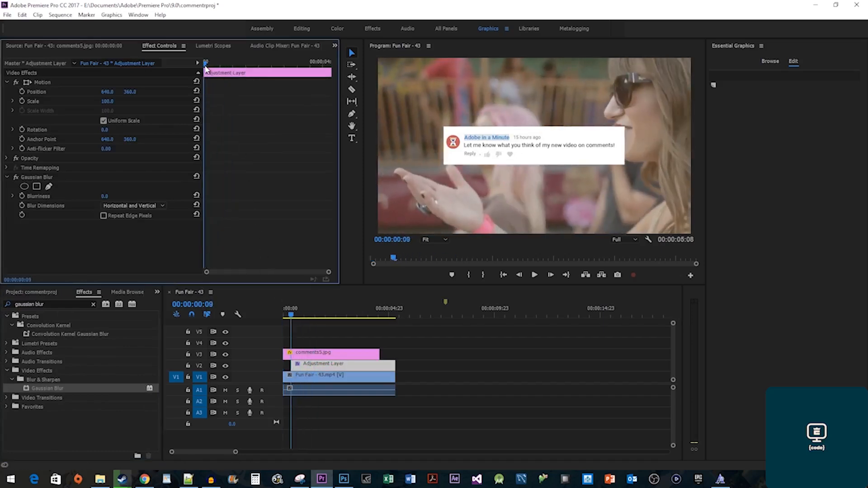
pyautogui.click(22, 196)
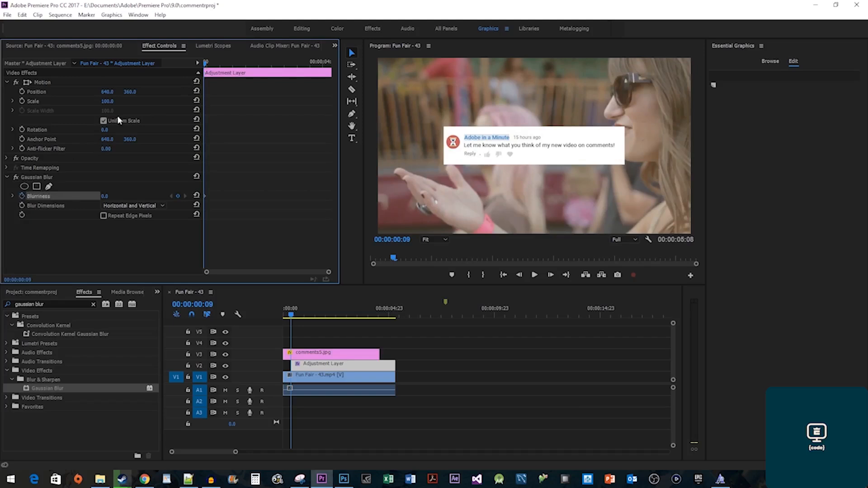
pyautogui.moveTo(205, 68); pyautogui.dragTo(220, 68)
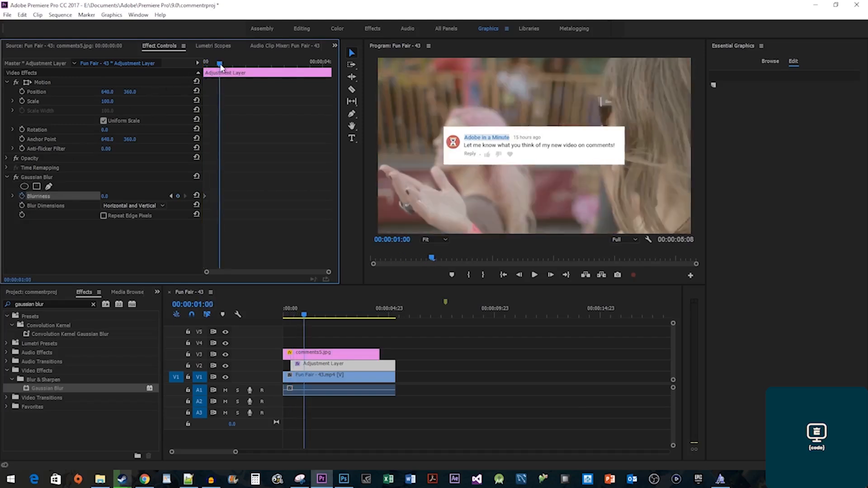
pyautogui.click(105, 196)
pyautogui.write('100')
pyautogui.press('Return')
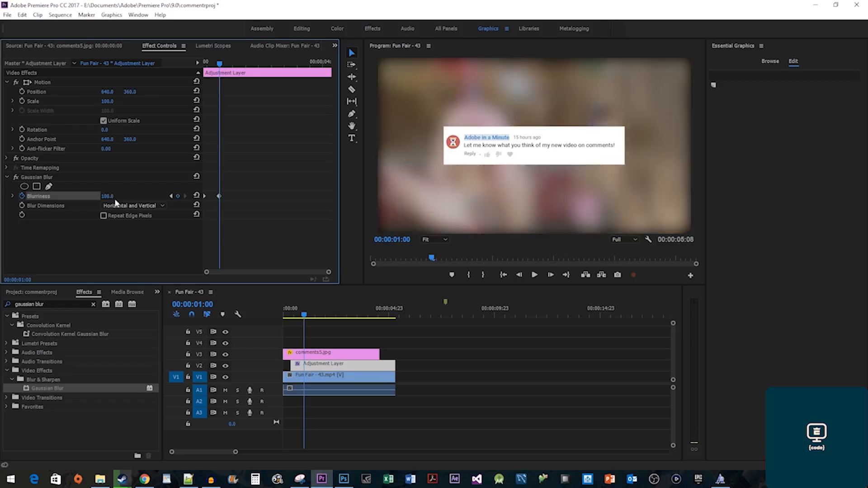
pyautogui.click(104, 216)
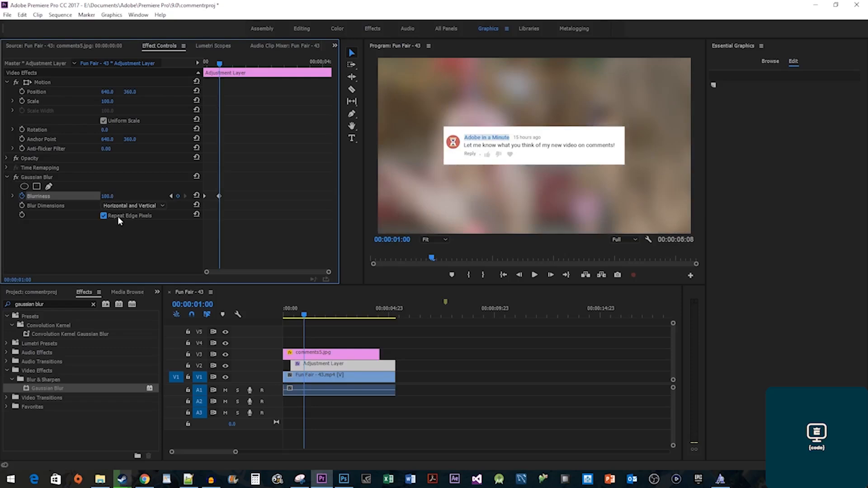
# Preview the blur and shift comments5.jpg to start later with a shorter end.
pyautogui.moveTo(288, 313)
pyautogui.mouseDown()
pyautogui.moveTo(320, 315)
pyautogui.moveTo(303, 316)
pyautogui.mouseUp()
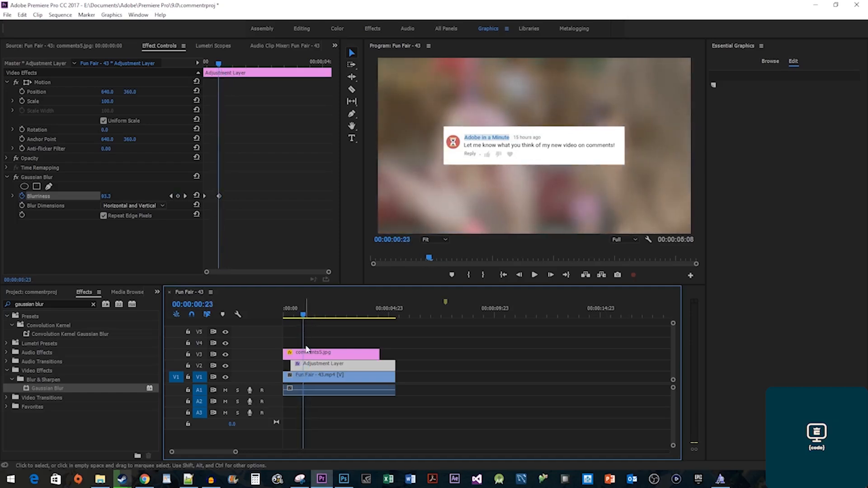
pyautogui.moveTo(309, 354); pyautogui.dragTo(332, 357)
pyautogui.moveTo(399, 355); pyautogui.dragTo(396, 358)
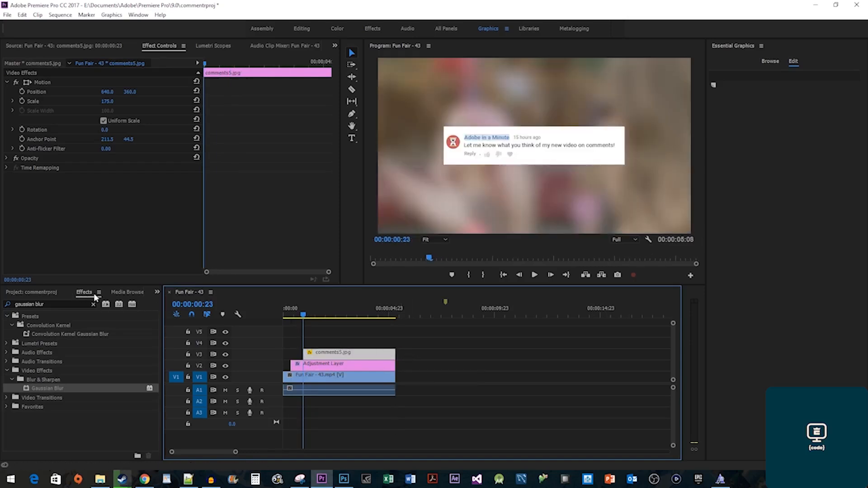
# Apply the Drop Shadow effect to the comments5.jpg clip.
pyautogui.click(65, 304)
pyautogui.write('drop shadow')
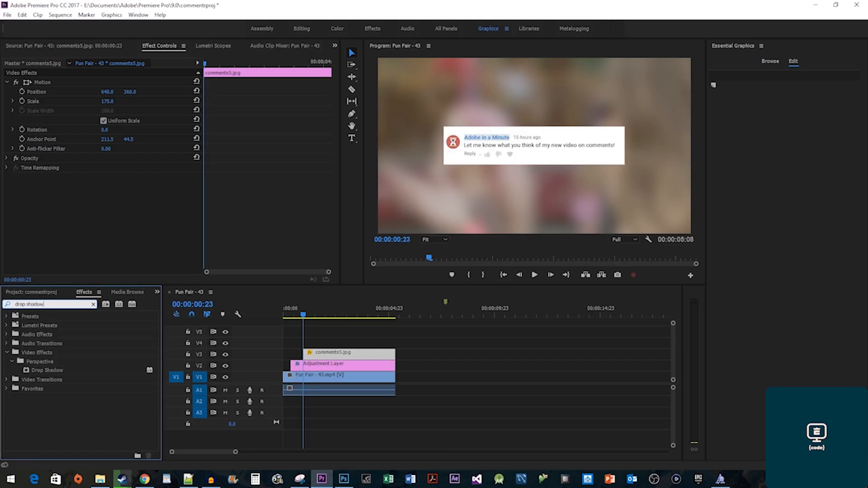
pyautogui.moveTo(47, 370); pyautogui.dragTo(340, 351)
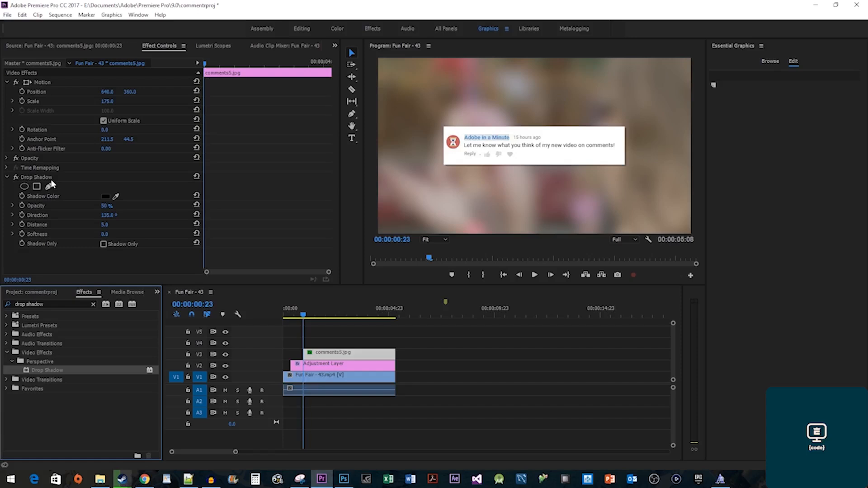
# Set the drop shadow to 85% opacity, distance 12 and softness 17, then play the sequence.
pyautogui.click(106, 205)
pyautogui.write('85')
pyautogui.press('Return')
pyautogui.click(104, 225)
pyautogui.write('12')
pyautogui.press('Return')
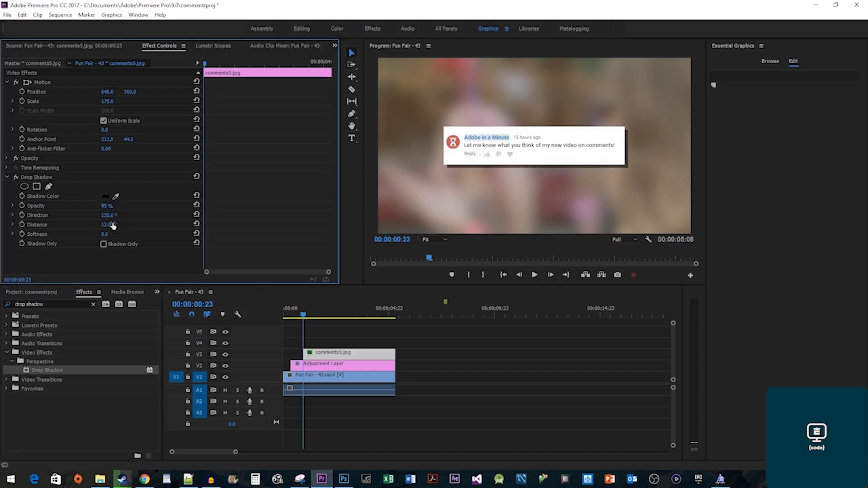
pyautogui.click(105, 234)
pyautogui.write('17')
pyautogui.press('Return')
pyautogui.click(296, 322)
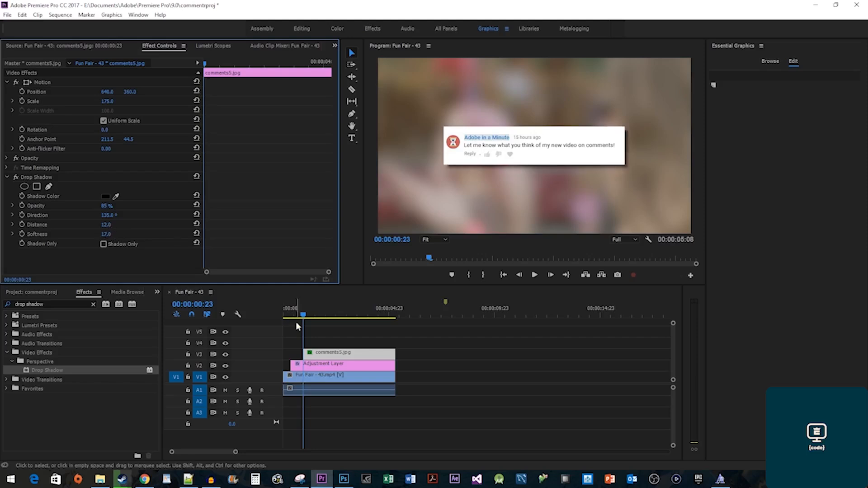
pyautogui.press('space')
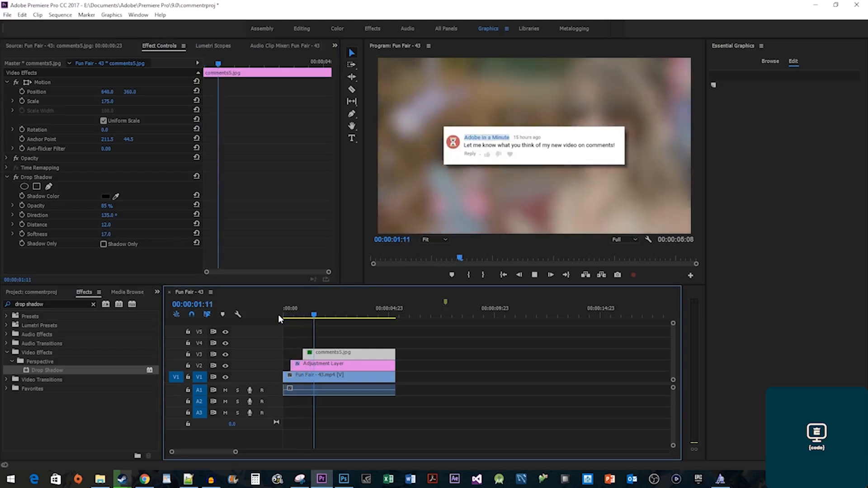
pyautogui.press('space')
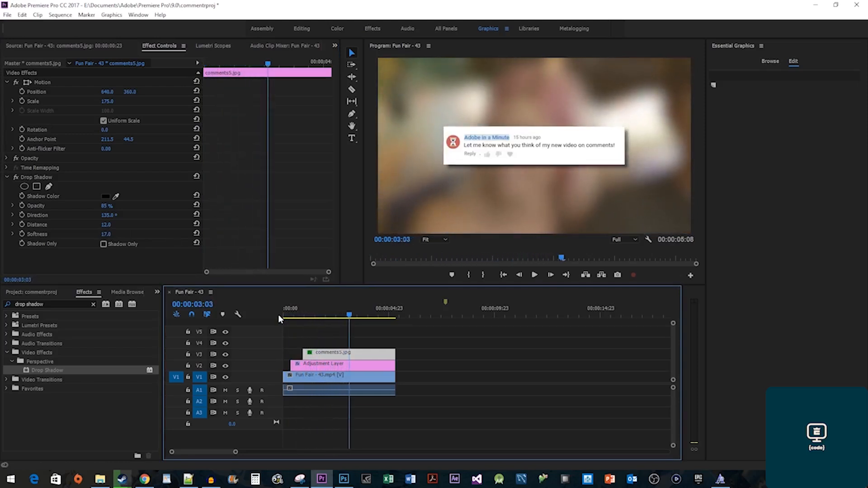
# Place another adjustment layer on V4 and trim its end.
pyautogui.click(40, 294)
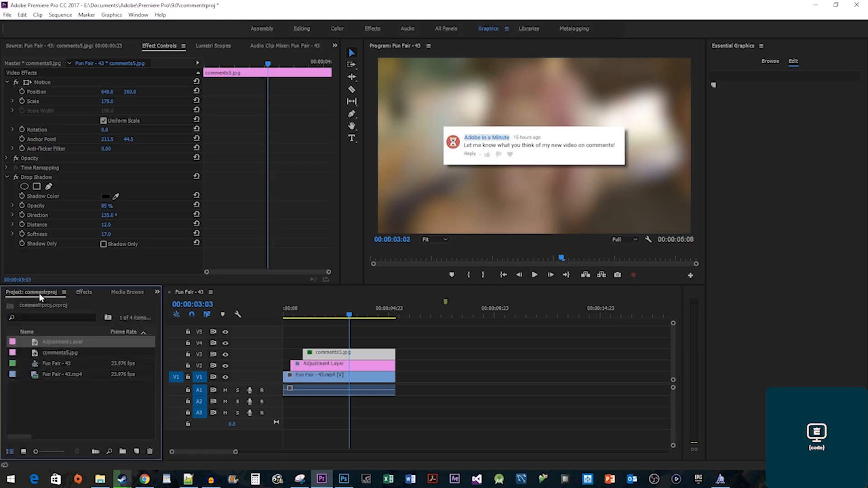
pyautogui.moveTo(54, 343); pyautogui.dragTo(308, 343)
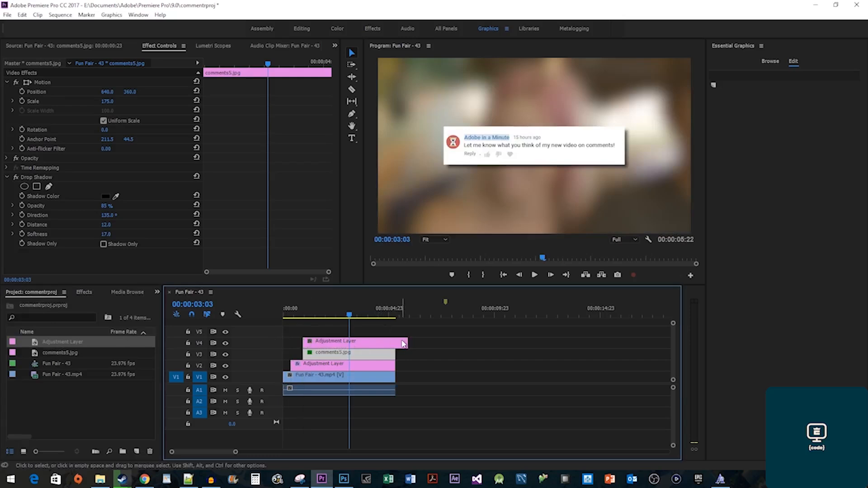
pyautogui.moveTo(407, 342); pyautogui.dragTo(396, 343)
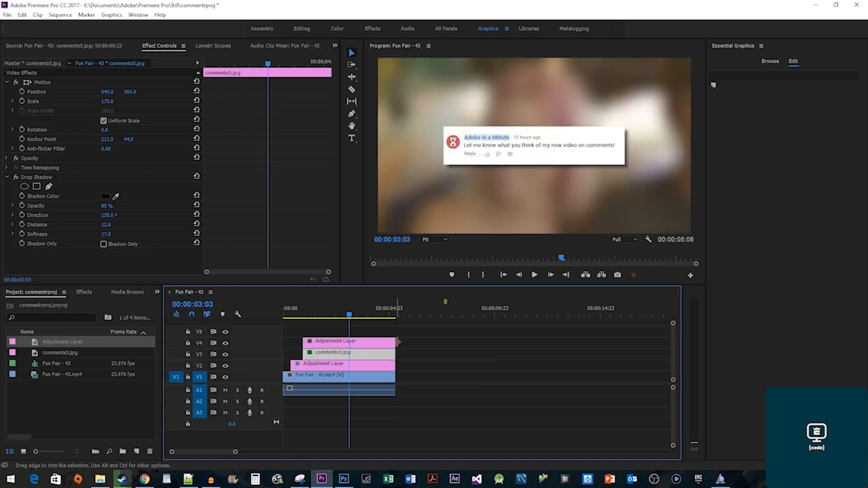
# Apply Transform to the top adjustment layer, keyframing Scale from 100 at the start to 115 at the end.
pyautogui.click(84, 292)
pyautogui.click(50, 304)
pyautogui.write('transform')
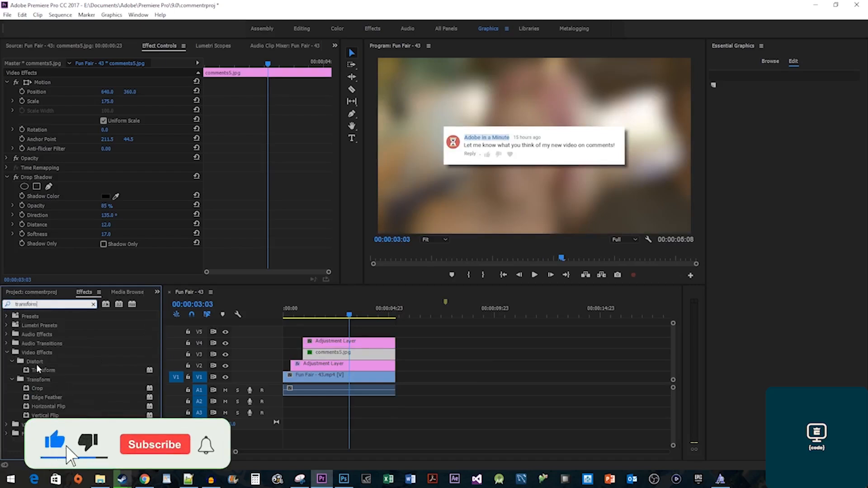
pyautogui.moveTo(44, 369); pyautogui.dragTo(329, 347)
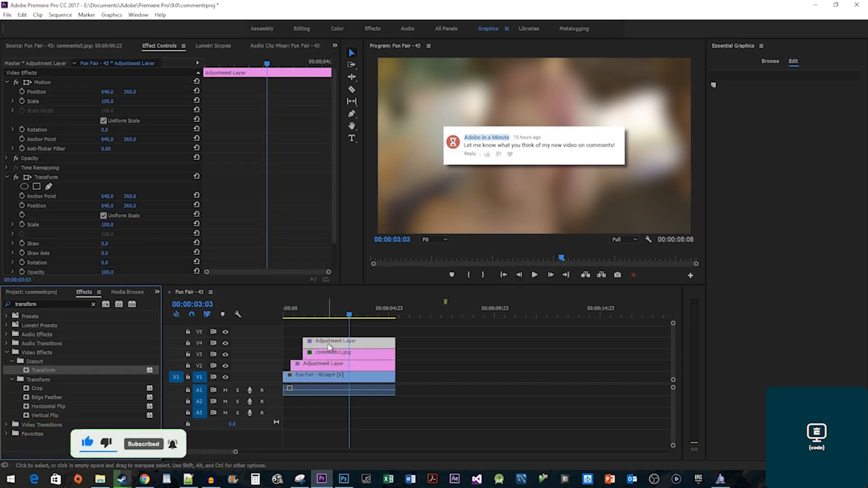
pyautogui.scroll(-2, 237, 214)
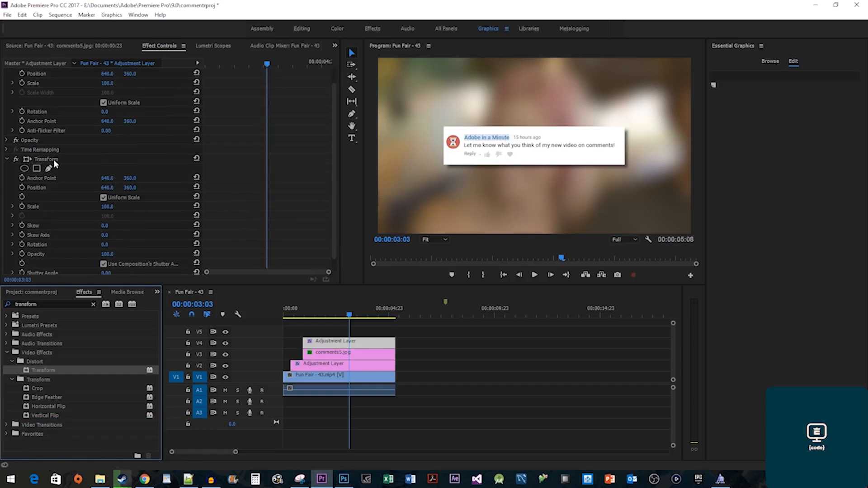
pyautogui.moveTo(235, 61); pyautogui.dragTo(205, 62)
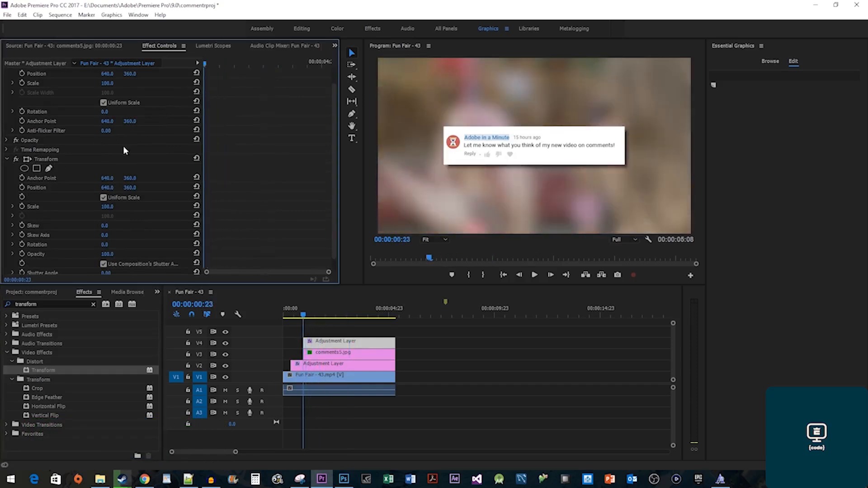
pyautogui.click(23, 206)
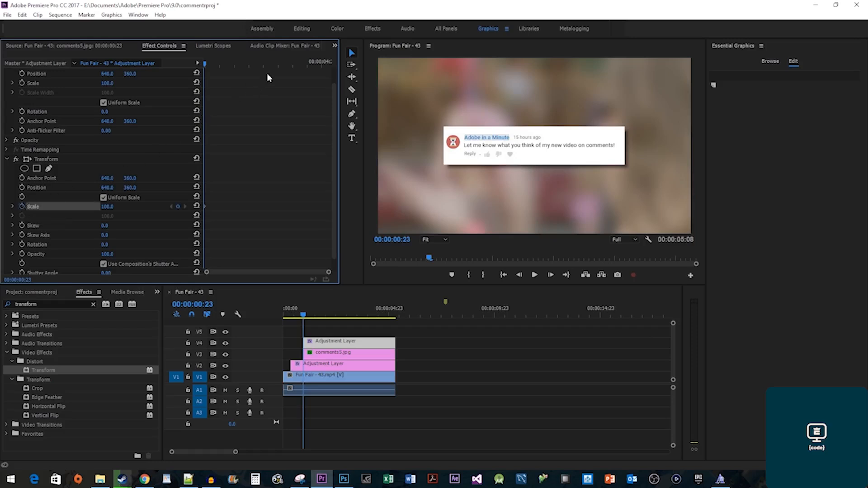
pyautogui.moveTo(280, 61); pyautogui.dragTo(330, 62)
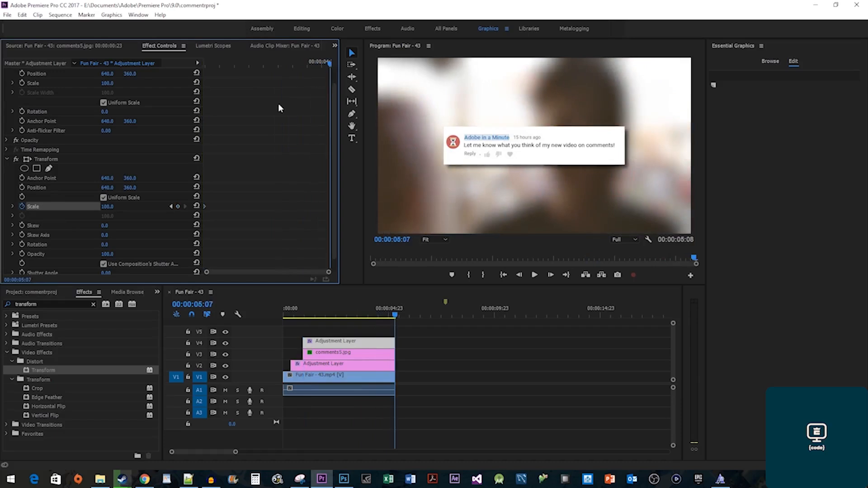
pyautogui.click(108, 206)
pyautogui.write('115')
pyautogui.press('Return')
# Scrub and play the sequence to preview the zoom.
pyautogui.moveTo(298, 312); pyautogui.dragTo(377, 319)
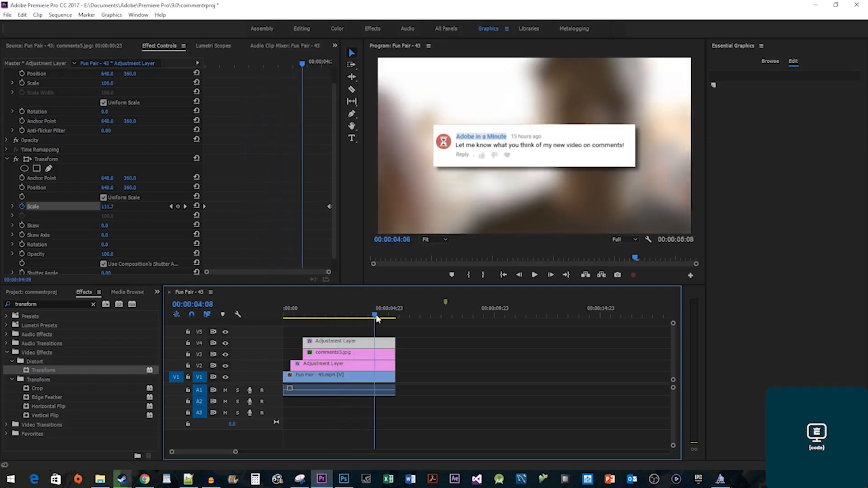
pyautogui.moveTo(377, 319); pyautogui.dragTo(378, 320)
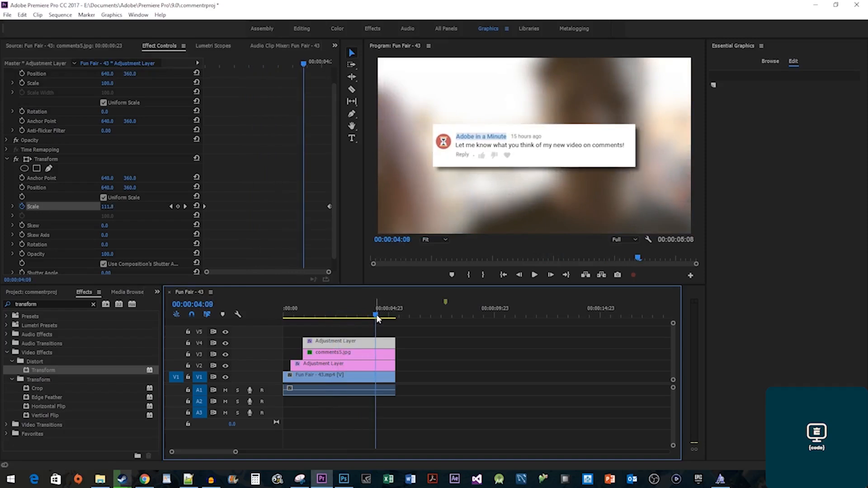
pyautogui.click(284, 313)
pyautogui.press('space')
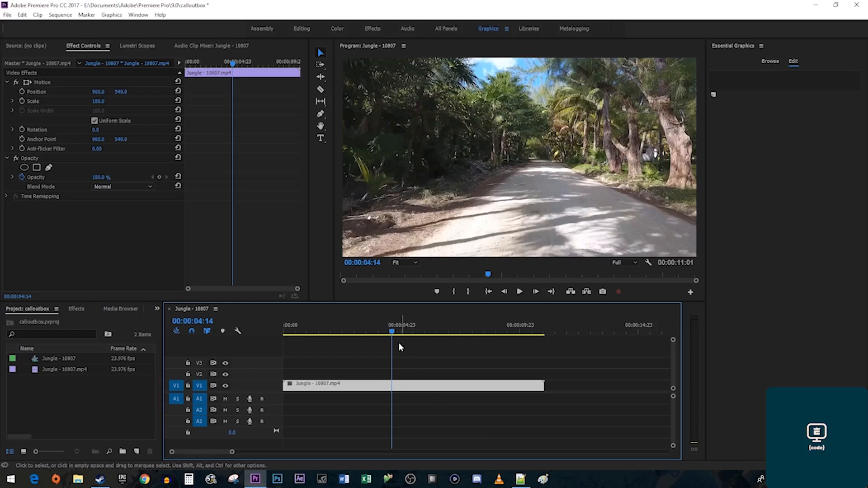
# At 00:00:02:04, add a red rectangle graphic layer and move it to the lower left.
pyautogui.click(389, 333)
pyautogui.moveTo(389, 334); pyautogui.dragTo(335, 332)
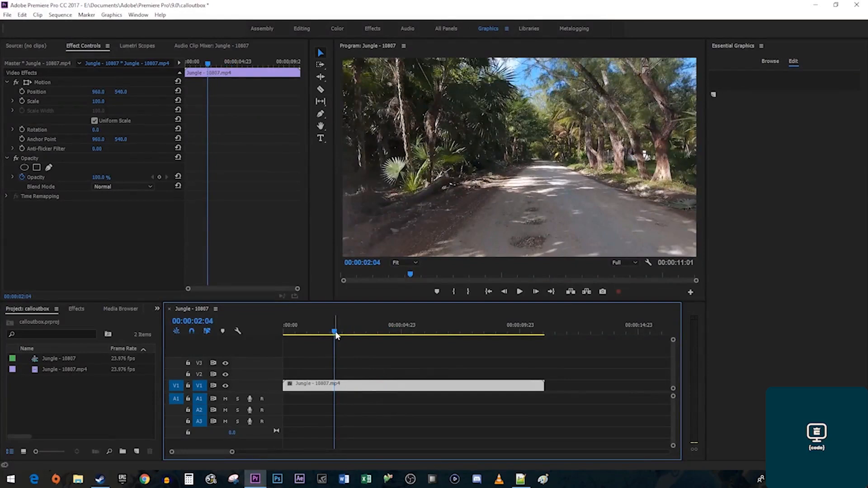
pyautogui.click(387, 363)
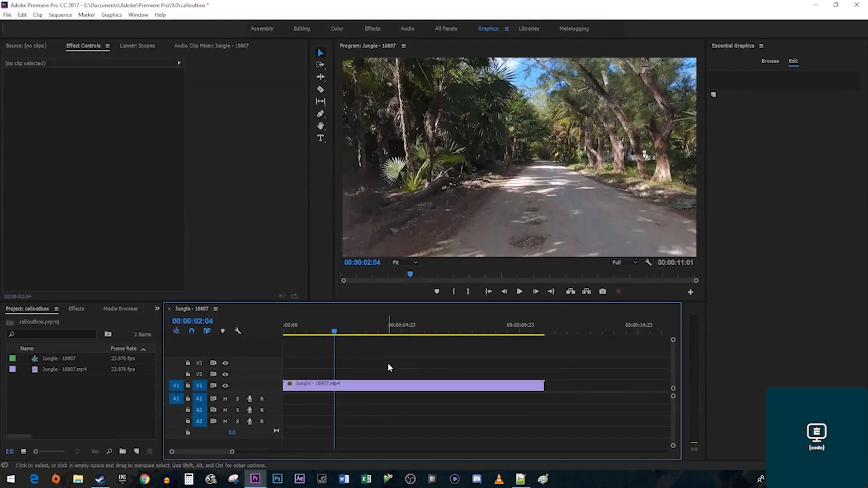
pyautogui.click(112, 14)
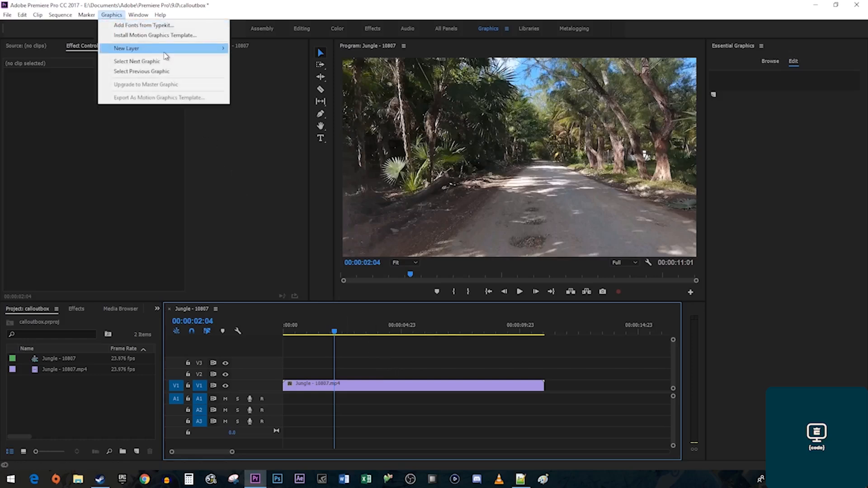
pyautogui.moveTo(167, 48)
pyautogui.click(271, 74)
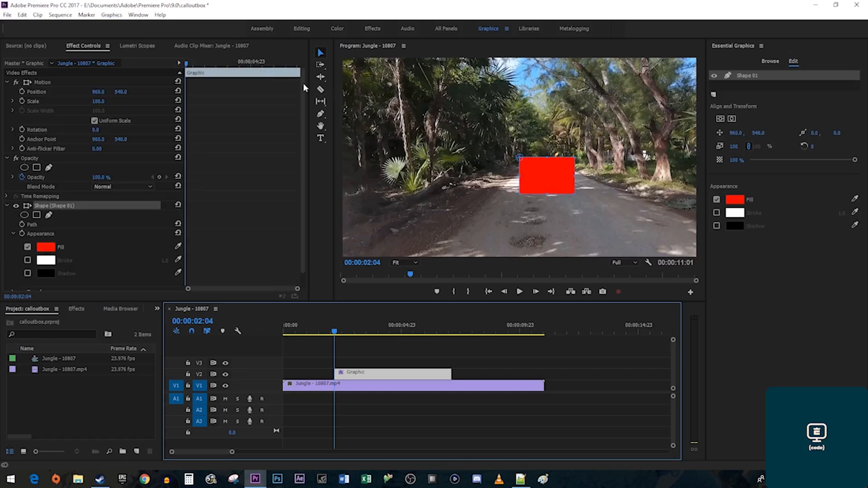
pyautogui.moveTo(538, 176); pyautogui.dragTo(489, 215)
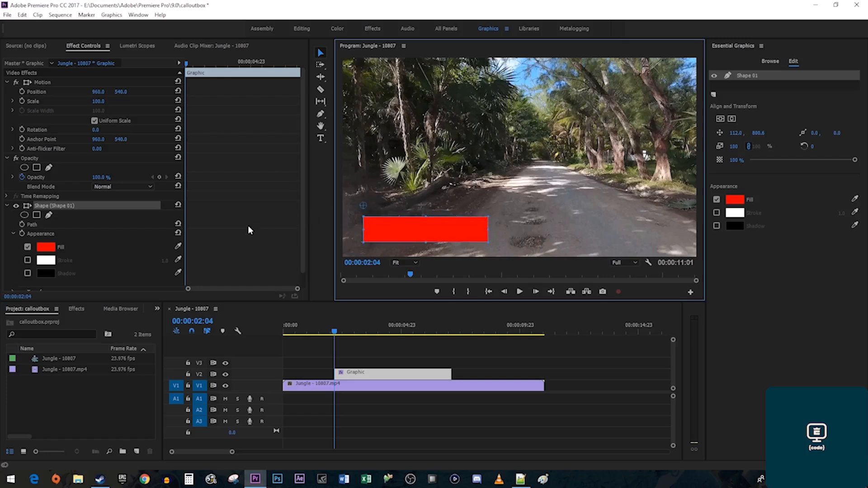
# Turn on the rectangle's shadow, enlarge it to 21.7 and make it white.
pyautogui.scroll(-1, 249, 230)
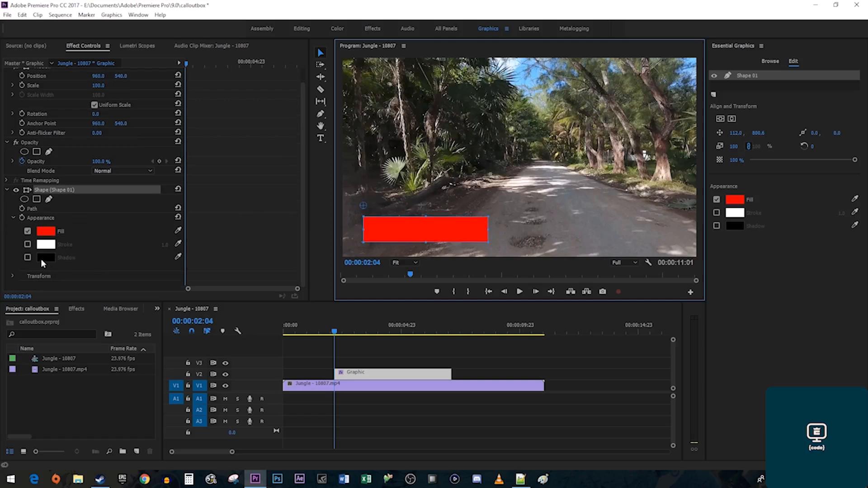
pyautogui.click(27, 258)
pyautogui.scroll(-2, 12, 274)
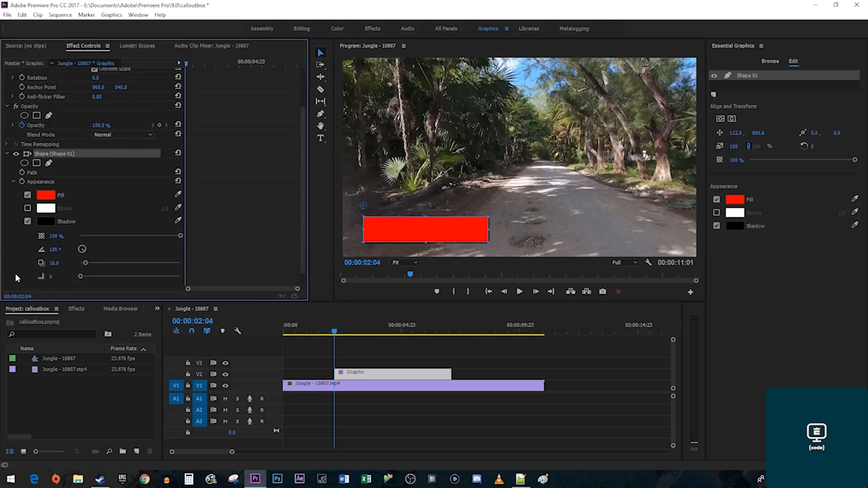
pyautogui.moveTo(85, 263); pyautogui.dragTo(91, 263)
pyautogui.click(44, 222)
pyautogui.moveTo(351, 281); pyautogui.dragTo(315, 314)
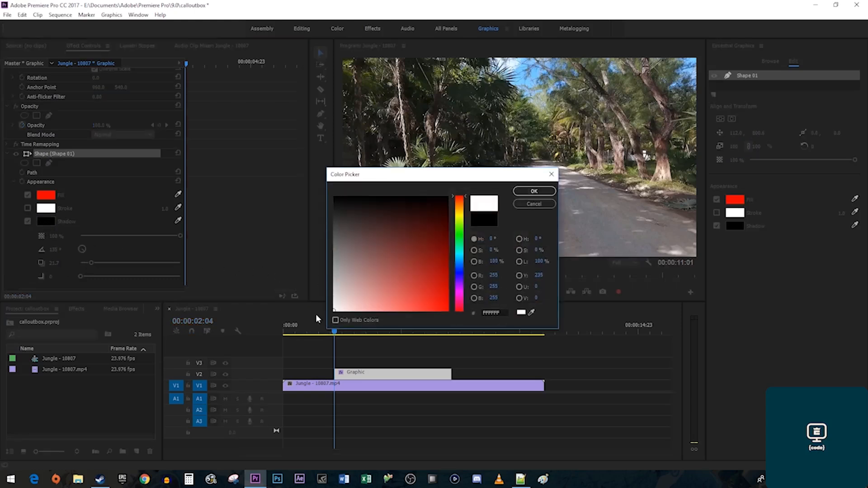
pyautogui.click(543, 193)
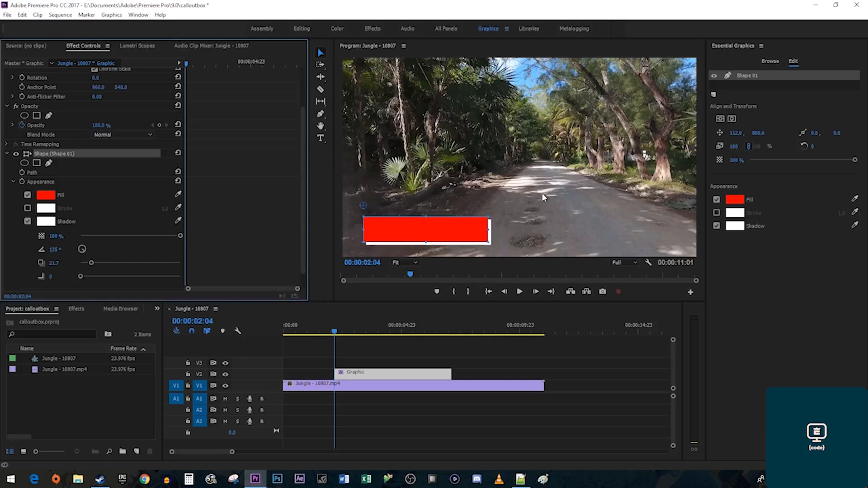
pyautogui.click(492, 348)
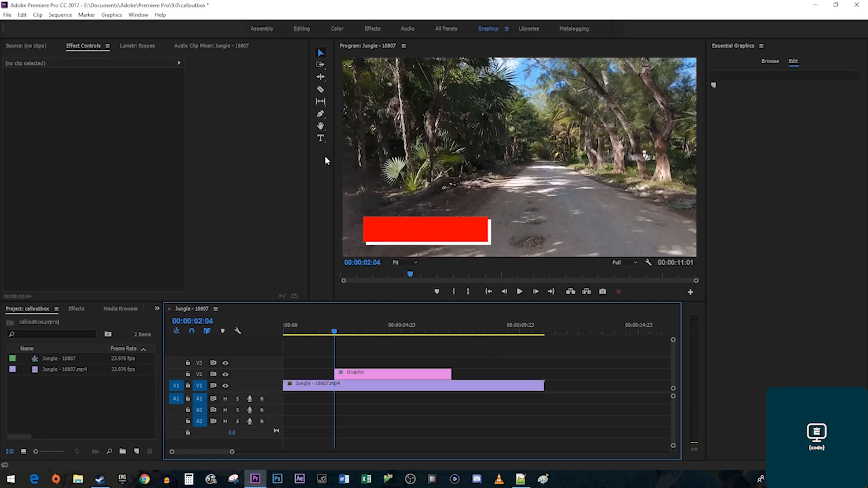
pyautogui.click(320, 140)
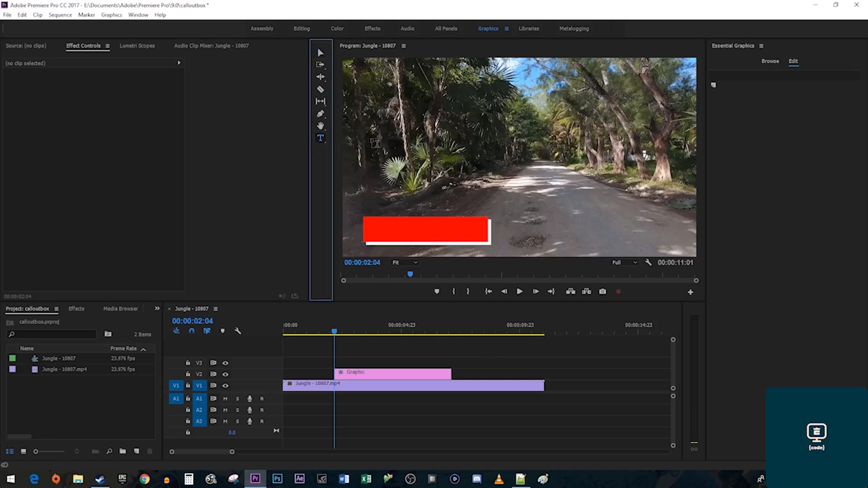
pyautogui.click(384, 141)
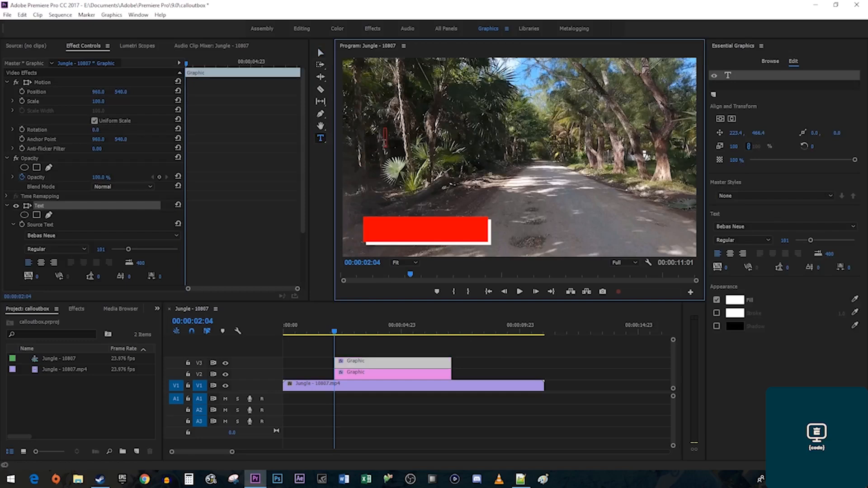
pyautogui.write('@Twitter')
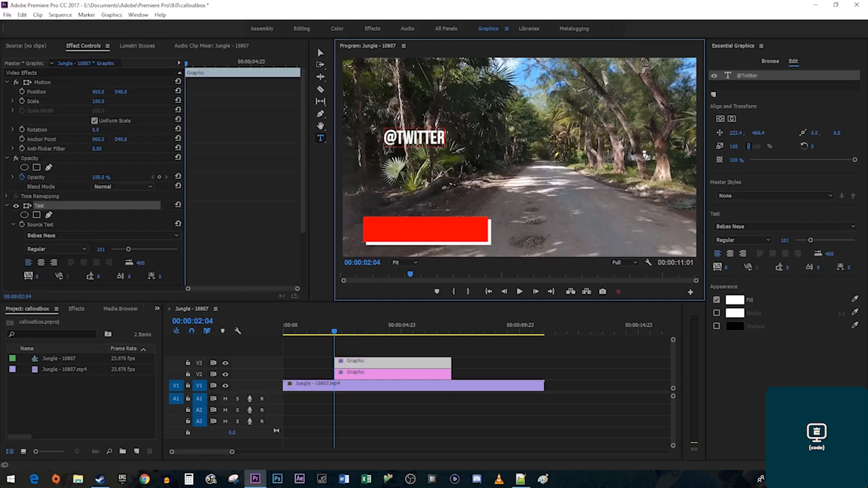
pyautogui.write('Handle')
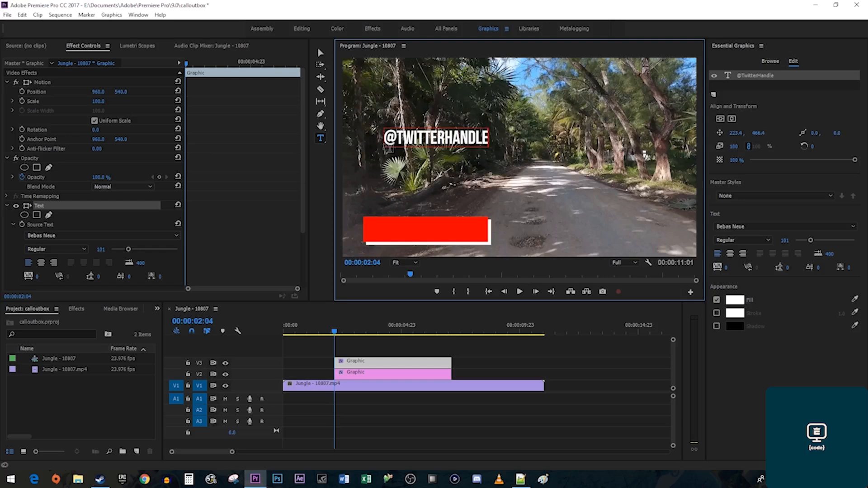
pyautogui.click(321, 53)
pyautogui.moveTo(428, 142); pyautogui.dragTo(418, 238)
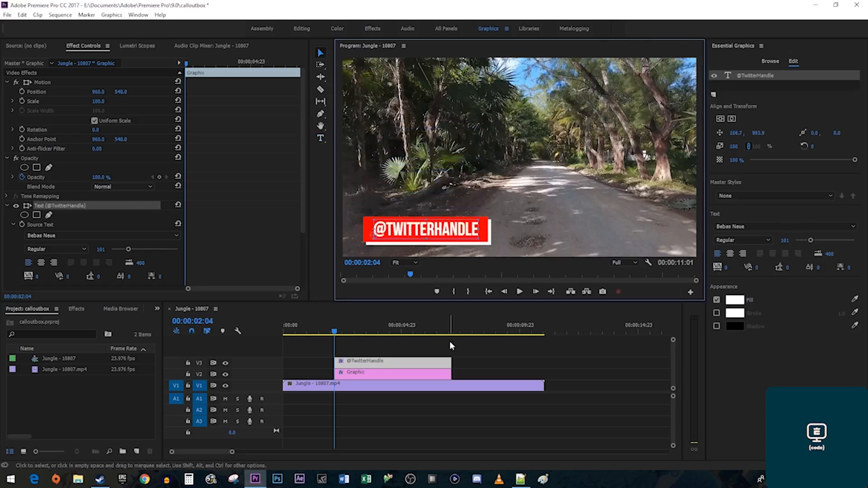
pyautogui.moveTo(458, 343); pyautogui.dragTo(430, 378)
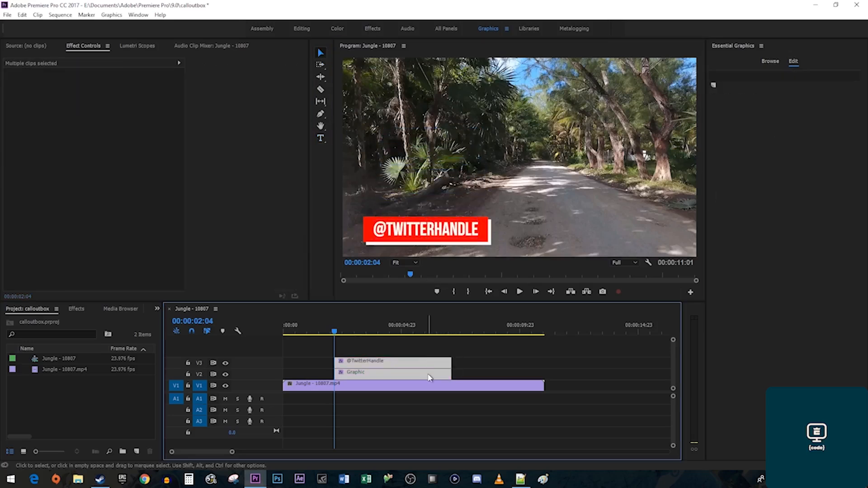
# Combine the two selected callout clips into a nested sequence.
pyautogui.rightClick(416, 370)
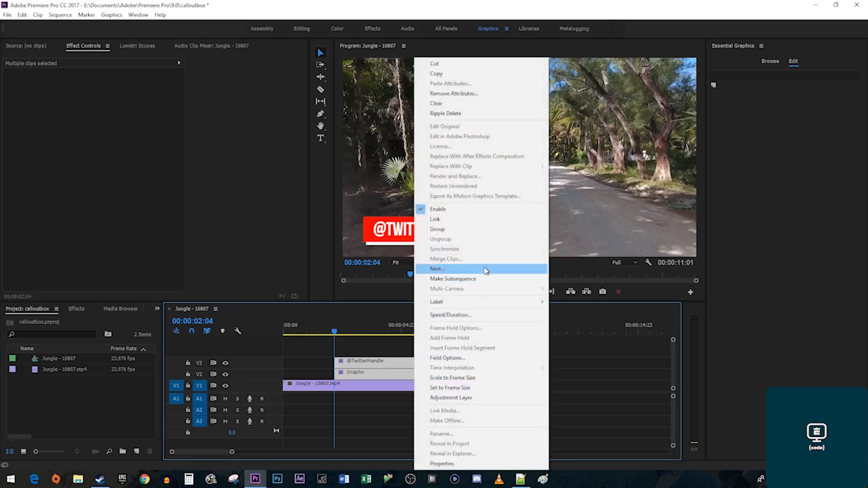
pyautogui.click(484, 270)
pyautogui.click(412, 250)
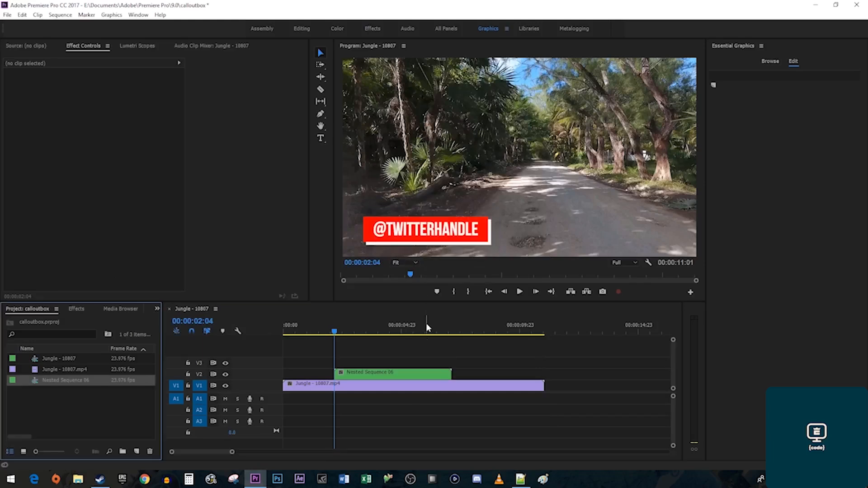
# Move the nested callout's anchor point to its top-left corner.
pyautogui.click(414, 378)
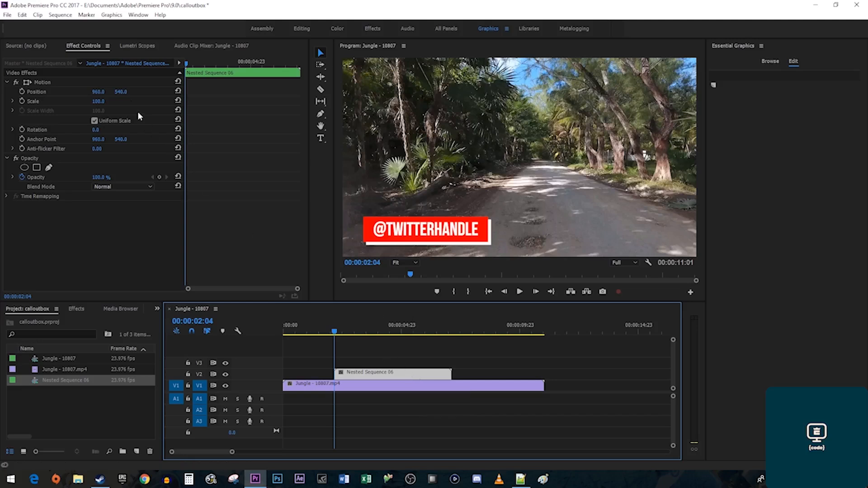
pyautogui.click(45, 81)
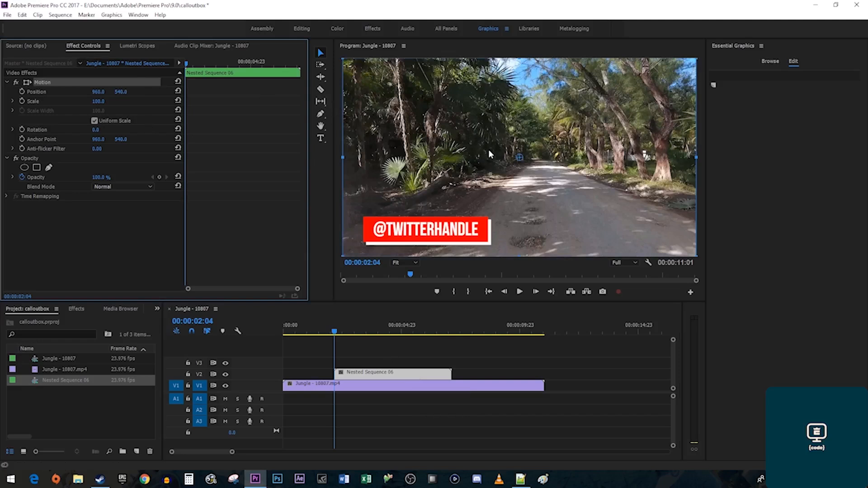
pyautogui.click(524, 166)
pyautogui.moveTo(378, 214); pyautogui.dragTo(364, 217)
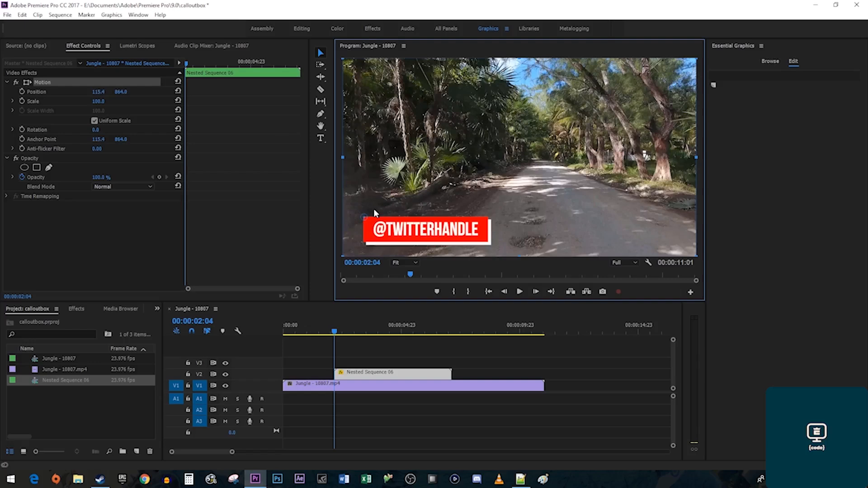
# Keyframe the callout's Scale at 0 at the start and 100 a few frames later, then preview it.
pyautogui.click(188, 69)
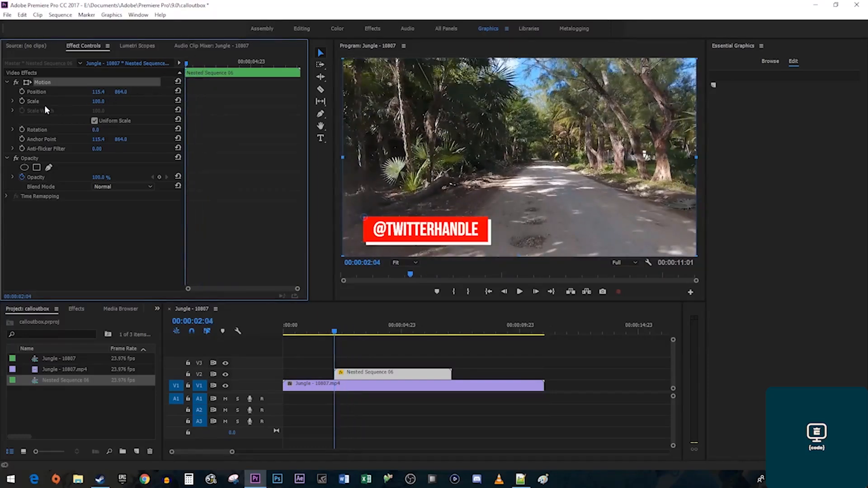
pyautogui.click(24, 101)
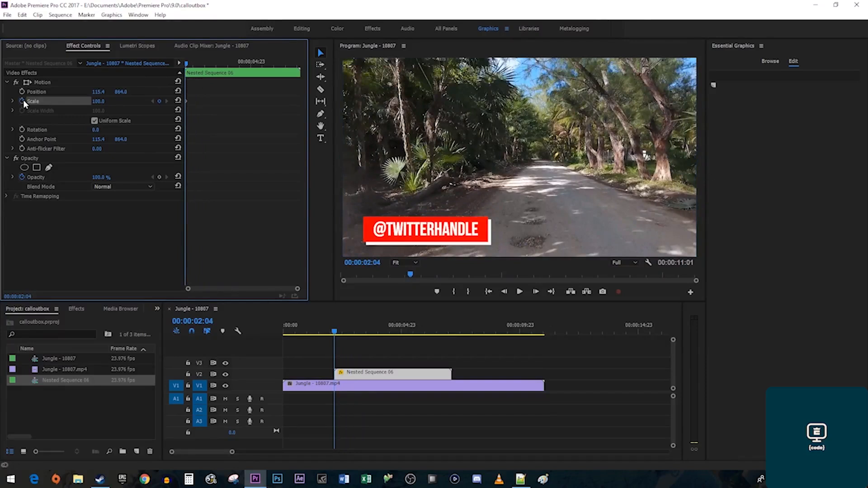
pyautogui.click(98, 101)
pyautogui.write('0')
pyautogui.press('Return')
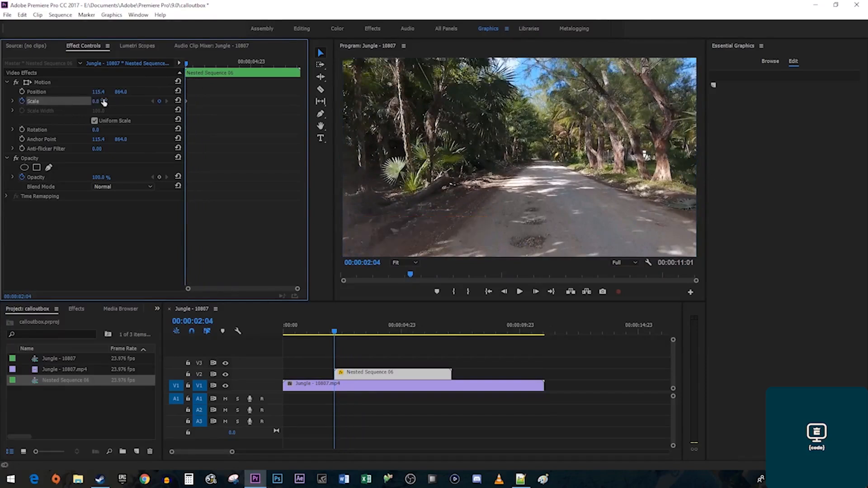
pyautogui.click(190, 65)
pyautogui.moveTo(190, 67); pyautogui.dragTo(192, 67)
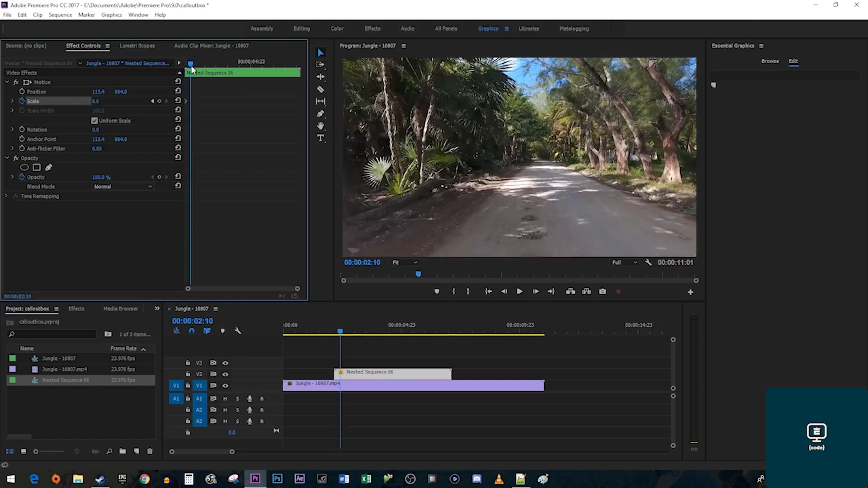
pyautogui.click(97, 102)
pyautogui.write('1')
pyautogui.press('Return')
pyautogui.press('Up')
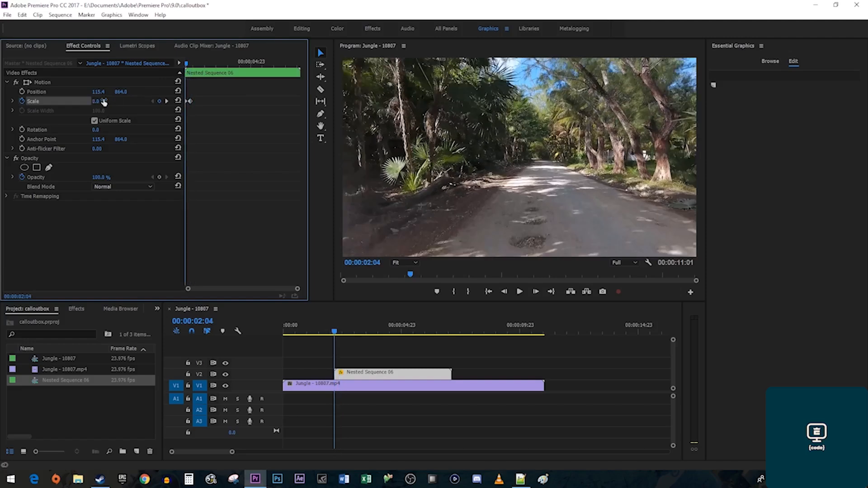
pyautogui.press('space')
pyautogui.press('space')
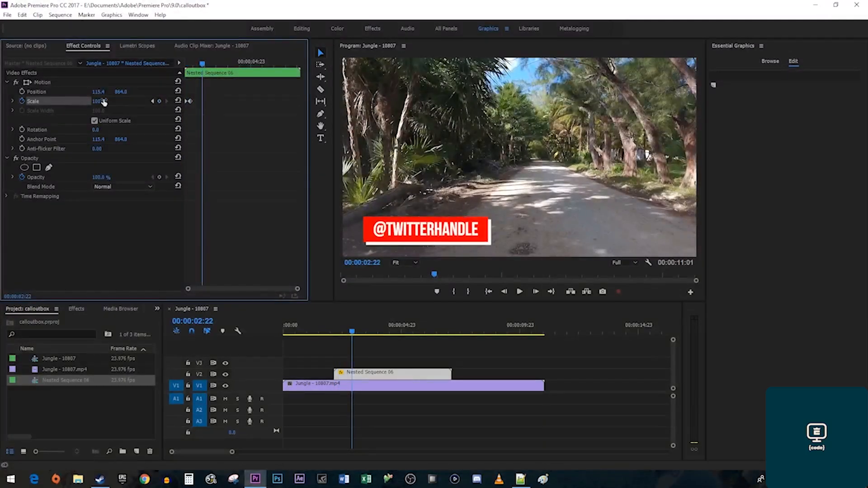
# Near the callout's end, keyframe Scale at 100 at 05:08 and 0 at 05:14, then preview.
pyautogui.click(255, 66)
pyautogui.moveTo(256, 67); pyautogui.dragTo(260, 68)
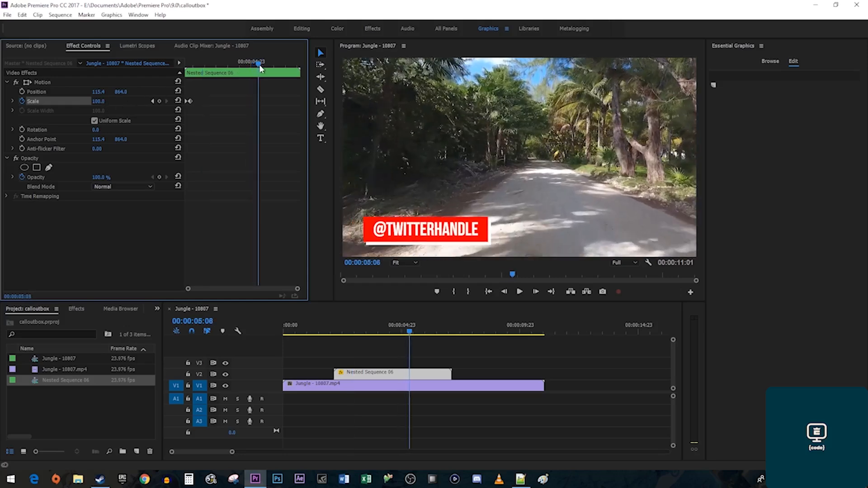
pyautogui.click(159, 101)
pyautogui.moveTo(259, 66); pyautogui.dragTo(264, 65)
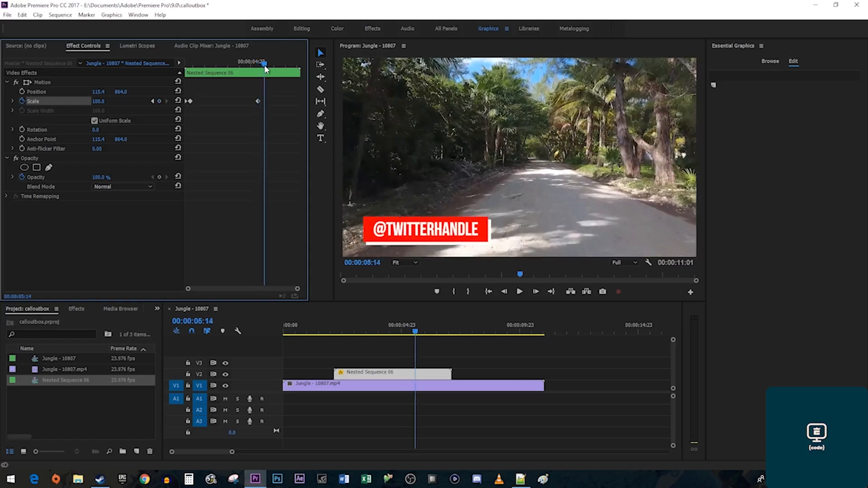
pyautogui.click(99, 102)
pyautogui.write('0')
pyautogui.press('Return')
pyautogui.click(243, 64)
pyautogui.press('space')
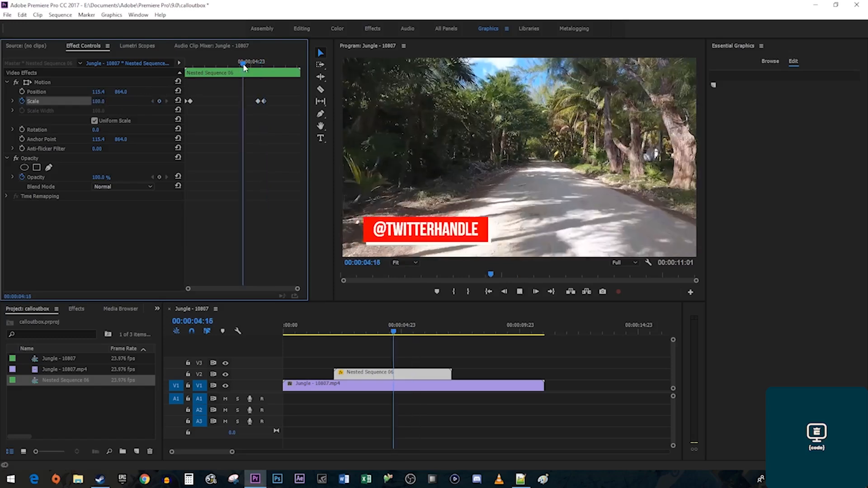
pyautogui.press('space')
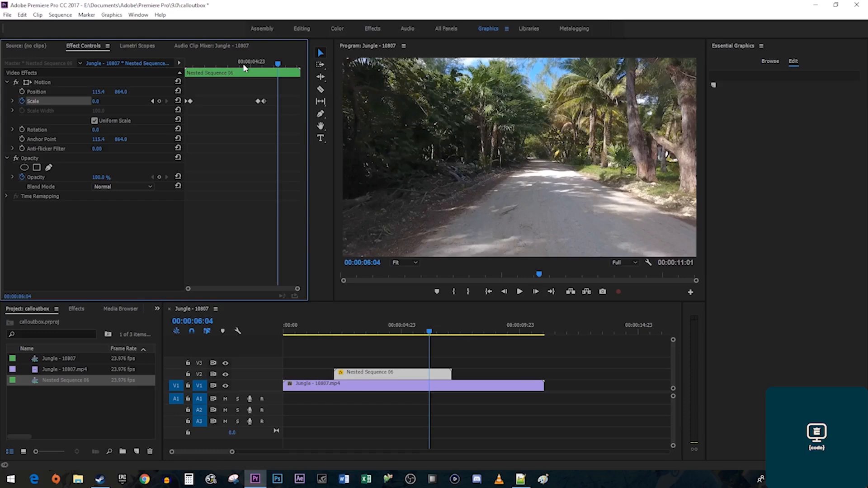
# Apply Ease Out to the first Scale keyframe and Ease In to the final pair, then play it back.
pyautogui.moveTo(205, 110); pyautogui.dragTo(170, 97)
pyautogui.rightClick(190, 101)
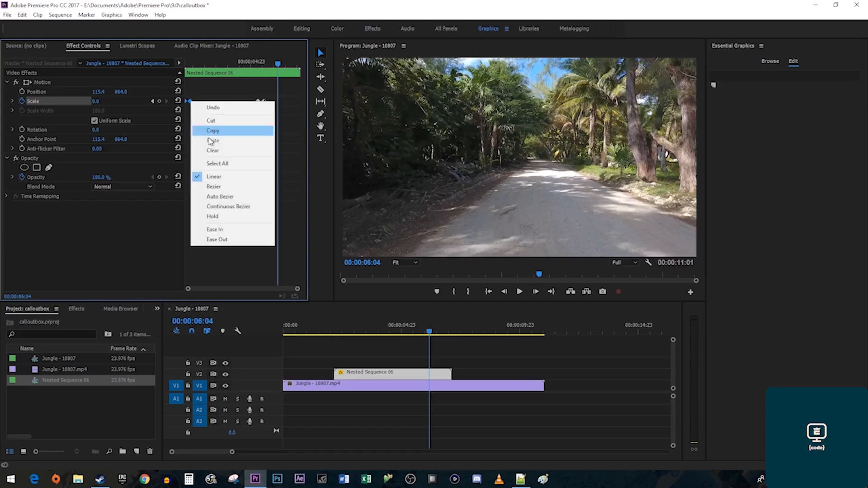
pyautogui.click(242, 240)
pyautogui.moveTo(249, 114); pyautogui.dragTo(273, 94)
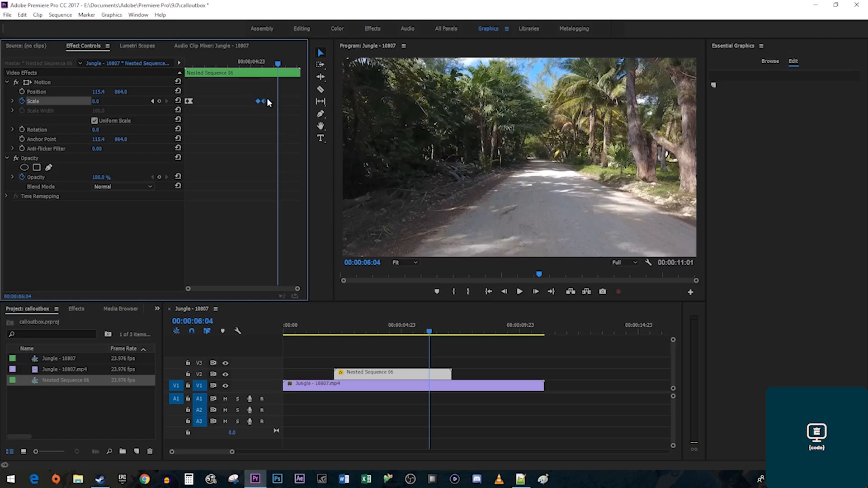
pyautogui.rightClick(265, 100)
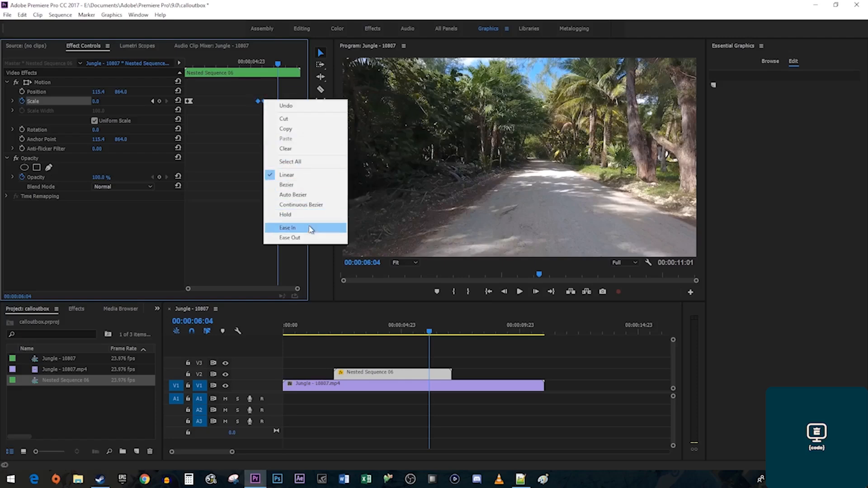
pyautogui.click(287, 228)
pyautogui.press('Up')
pyautogui.press('space')
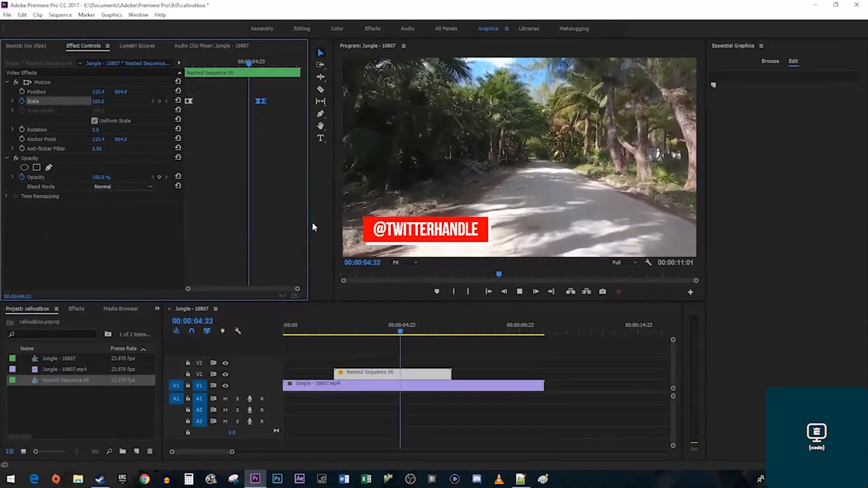
pyautogui.press('space')
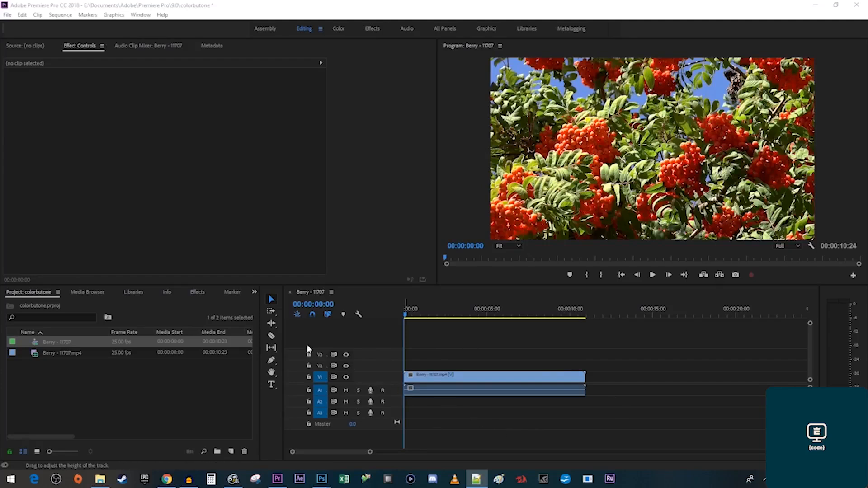
# Search Effects for 'leave color' and apply Leave Color to the berry clip.
pyautogui.click(197, 293)
pyautogui.click(76, 303)
pyautogui.write('leave color')
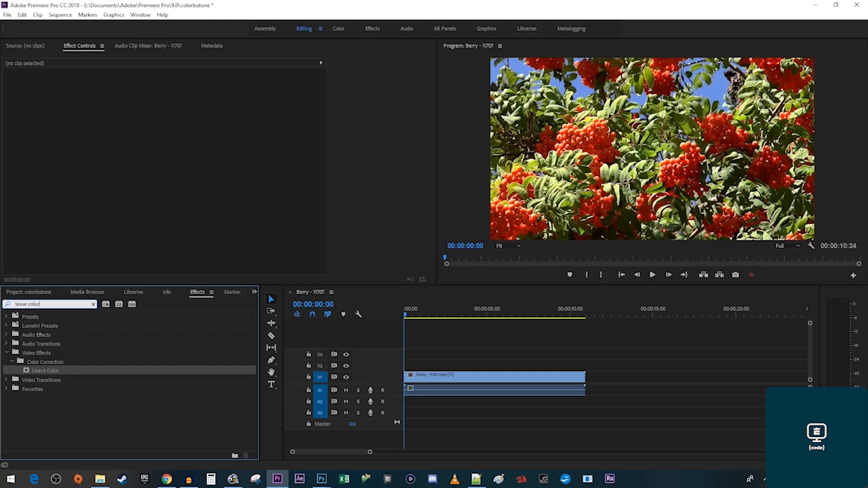
pyautogui.moveTo(40, 370); pyautogui.dragTo(413, 378)
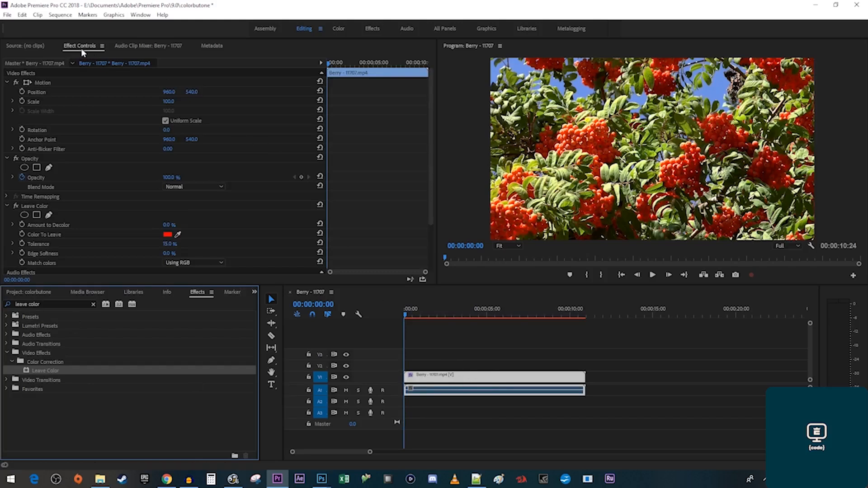
# Set Amount to Decolor to 100, sample the red berries as the kept colour, and match colors Using Hue.
pyautogui.click(177, 225)
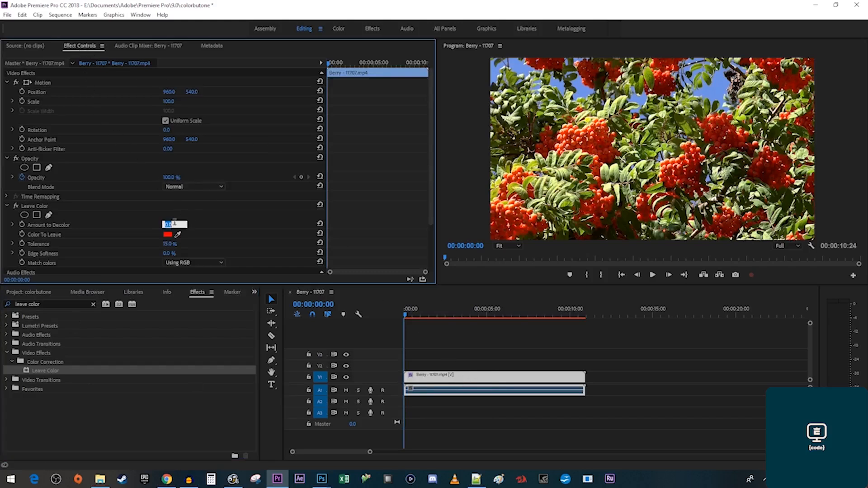
pyautogui.write('100')
pyautogui.press('Return')
pyautogui.click(181, 233)
pyautogui.moveTo(181, 232); pyautogui.dragTo(595, 144)
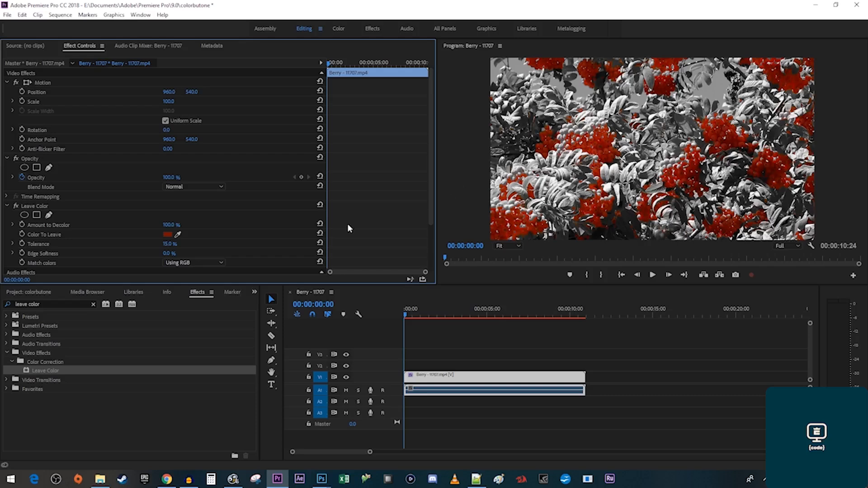
pyautogui.click(219, 263)
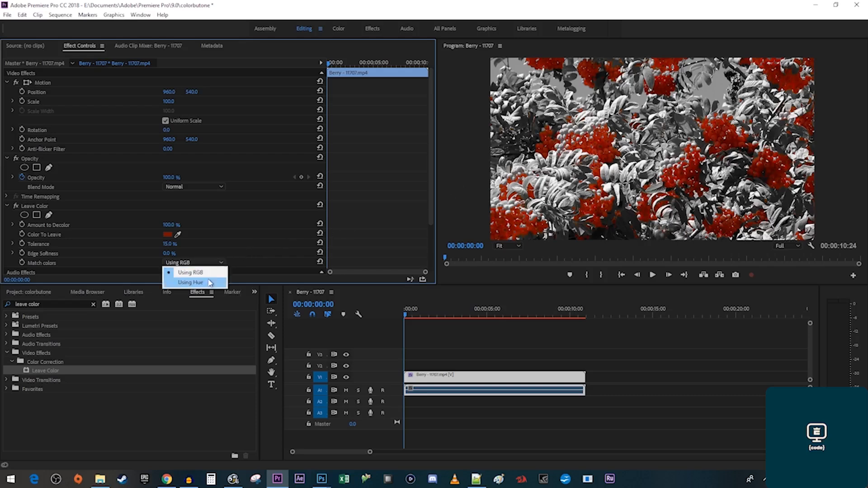
pyautogui.click(210, 282)
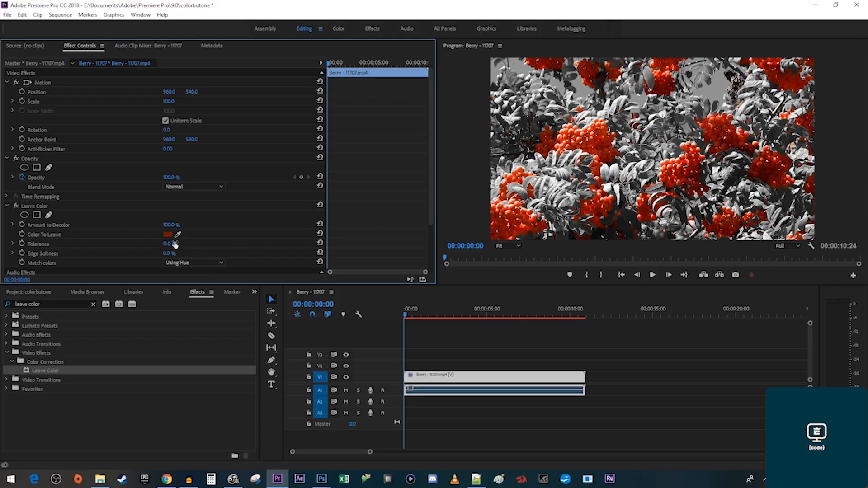
pyautogui.press('space')
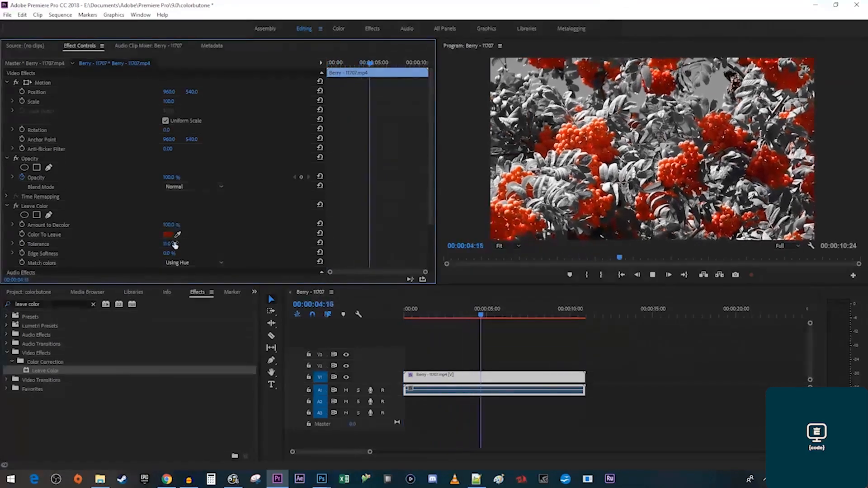
pyautogui.press('space')
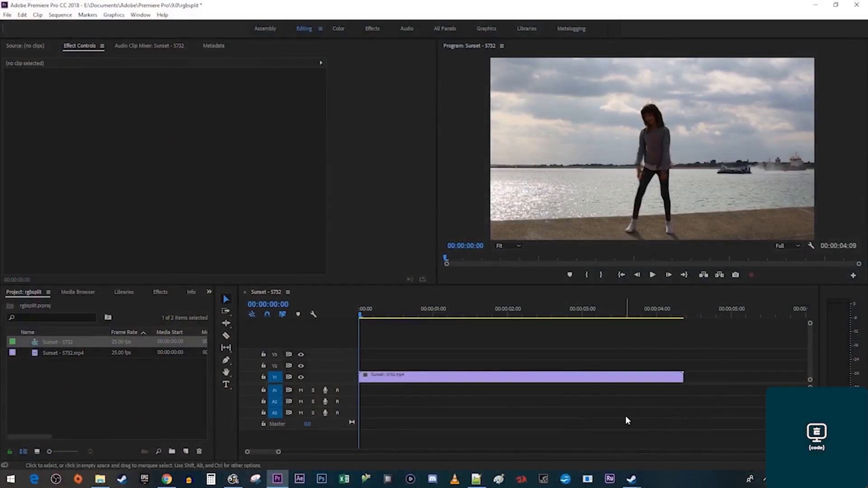
# Search Effects for 'rgb' and apply Color Balance (RGB) to the Sunset clip.
pyautogui.click(163, 292)
pyautogui.click(88, 304)
pyautogui.write('rgb')
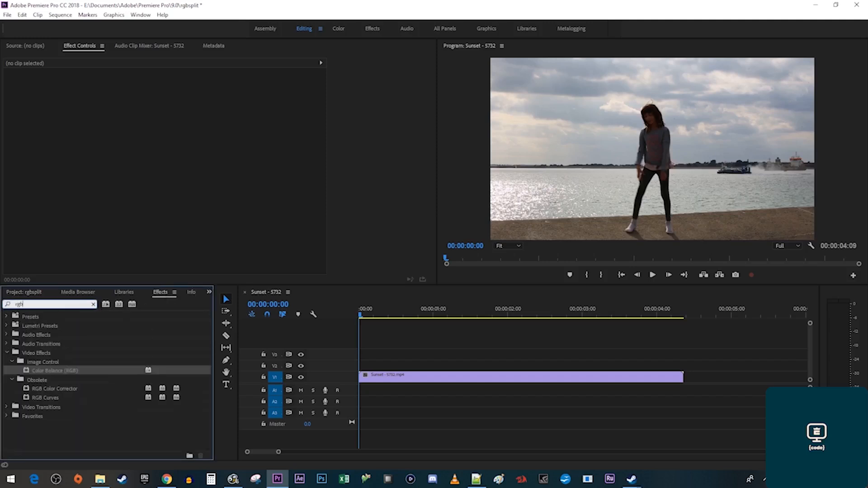
pyautogui.click(57, 369)
pyautogui.moveTo(57, 371); pyautogui.dragTo(396, 379)
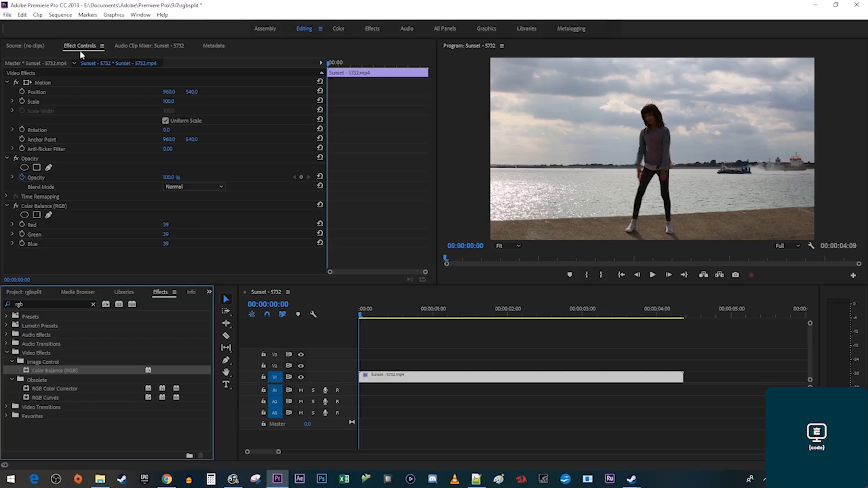
# Set the Sunset clip's blend mode to Screen and duplicate it onto V2.
pyautogui.click(208, 186)
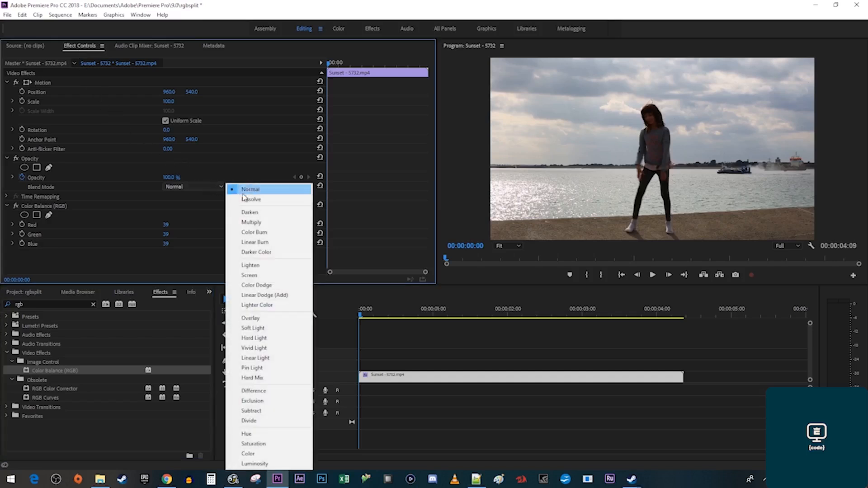
pyautogui.click(279, 275)
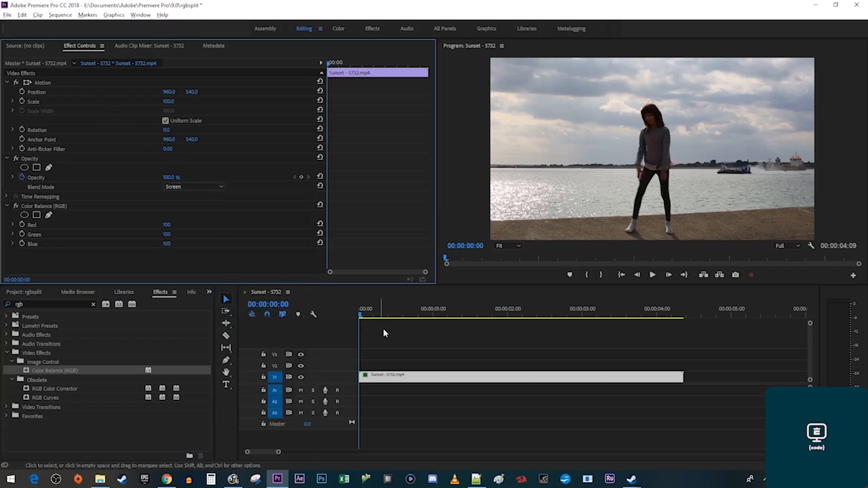
pyautogui.moveTo(435, 376); pyautogui.dragTo(433, 367)
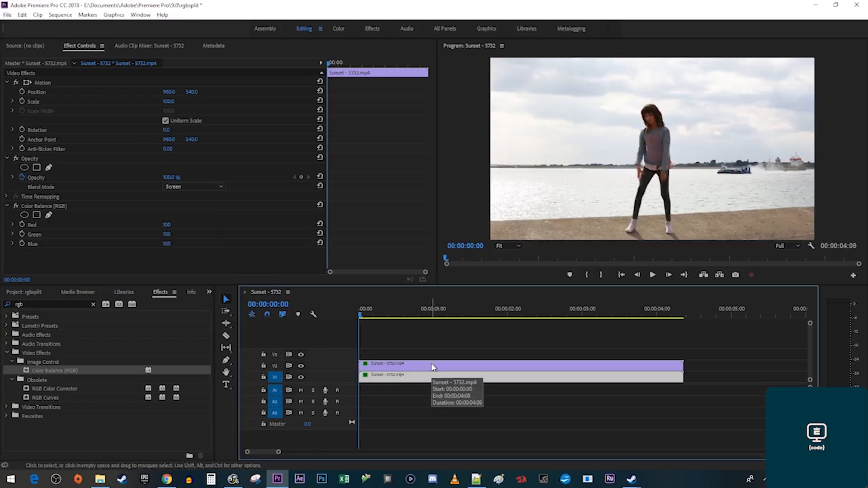
# Duplicate the clip onto V3 and stagger the V2 and V3 copies a few frames later.
pyautogui.moveTo(433, 367); pyautogui.dragTo(433, 360)
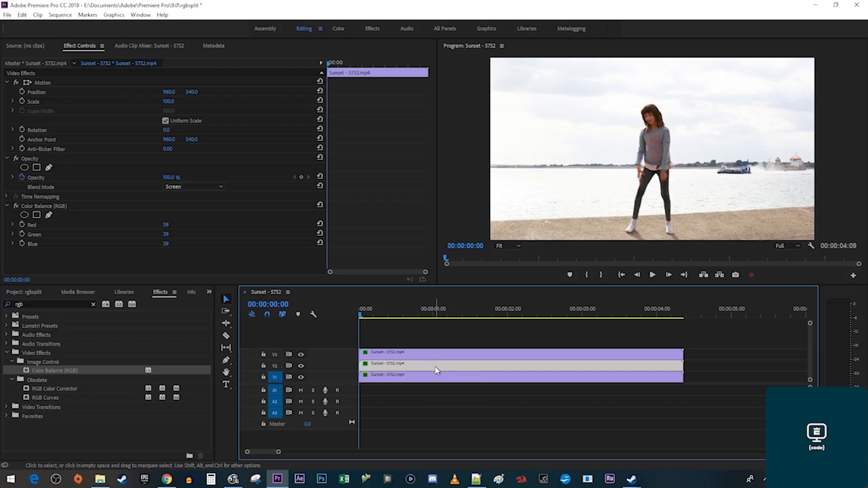
pyautogui.hotkey('alt', 'Right')
pyautogui.hotkey('alt', 'Right')
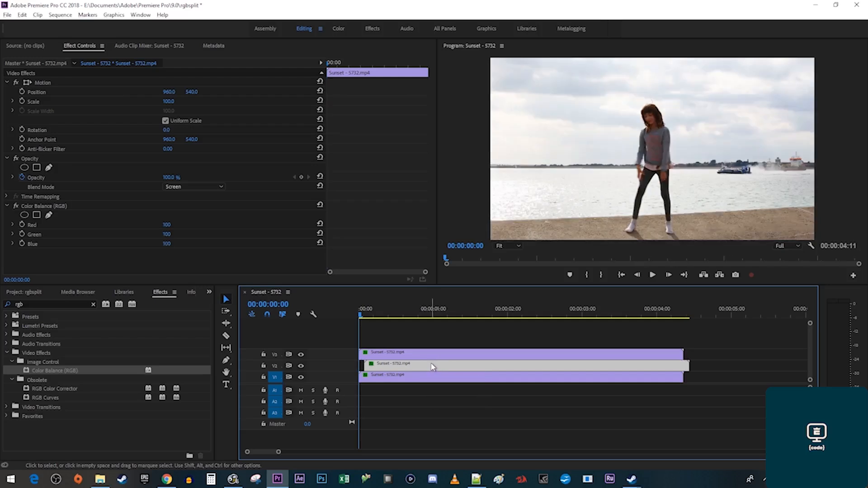
pyautogui.click(429, 359)
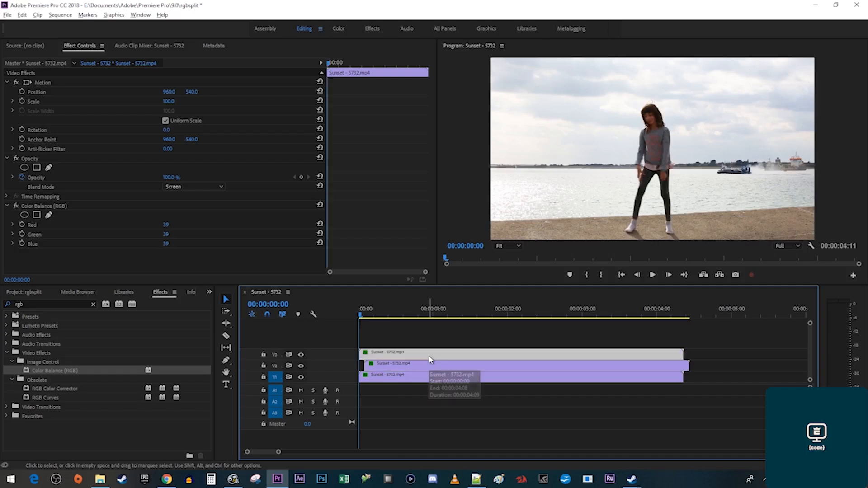
pyautogui.hotkey('alt', 'Right')
pyautogui.hotkey('alt', 'Right')
pyautogui.hotkey('alt', 'Right')
pyautogui.hotkey('alt', 'Right')
pyautogui.hotkey('alt', 'Right')
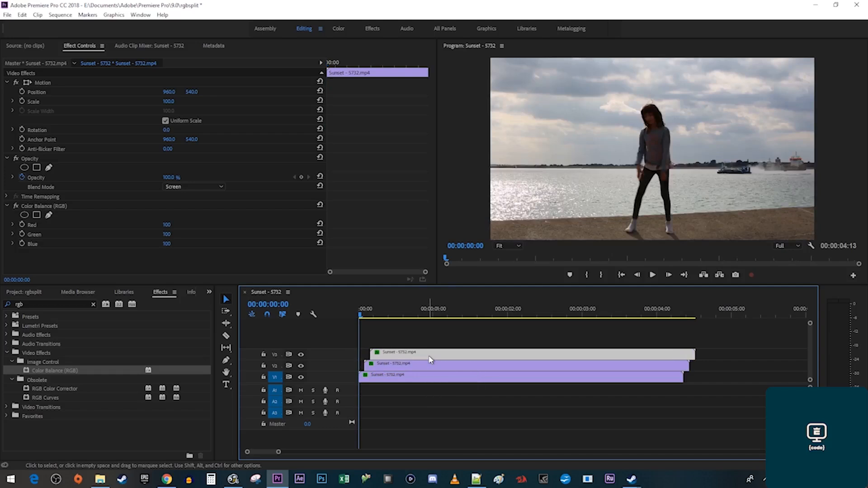
# Cut all three layers at frame 4 and ripple delete the short pieces before it.
pyautogui.click(368, 316)
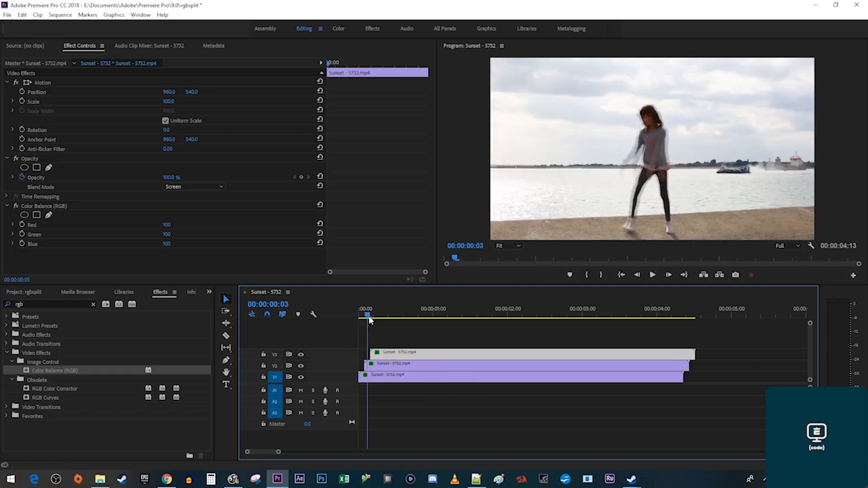
pyautogui.click(369, 317)
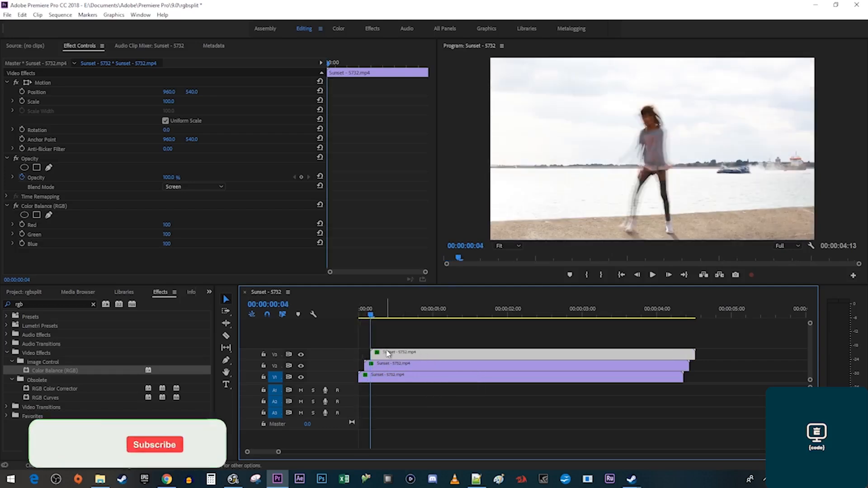
pyautogui.click(227, 337)
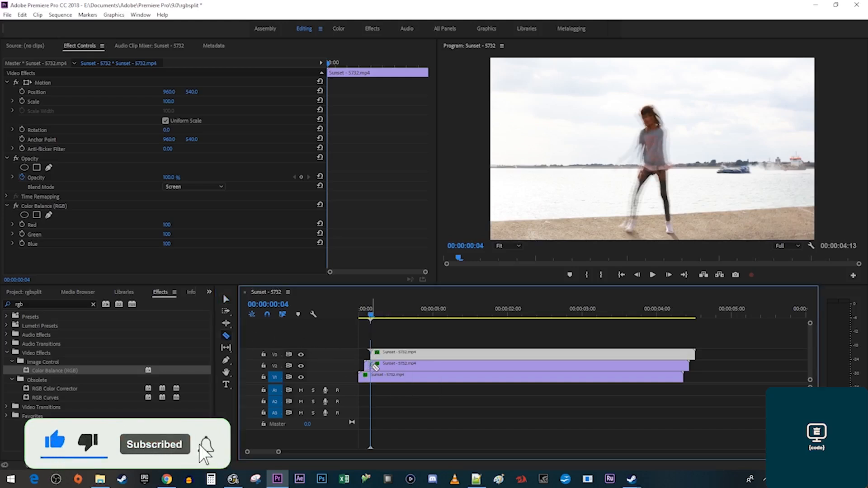
pyautogui.click(371, 377)
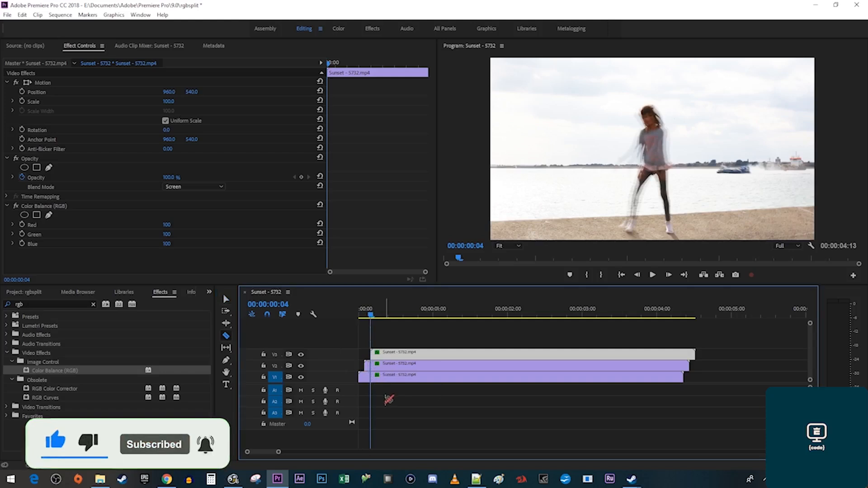
pyautogui.press('v')
pyautogui.moveTo(369, 392); pyautogui.dragTo(364, 350)
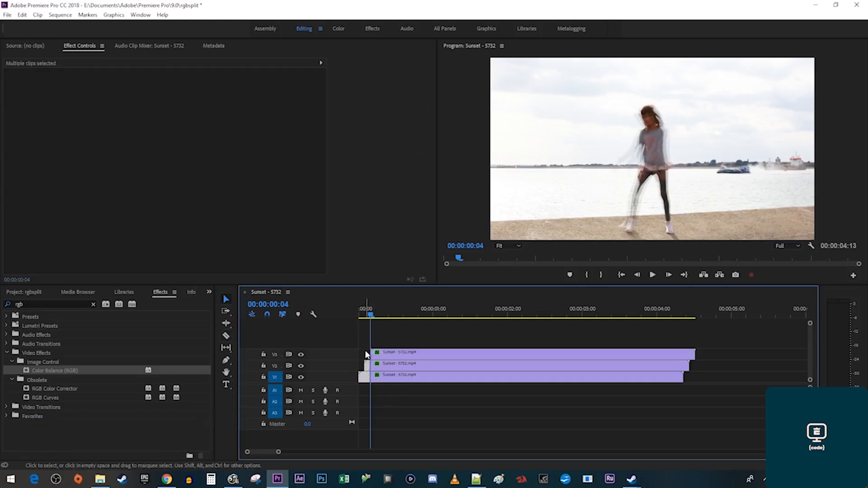
pyautogui.hotkey('shift', 'Delete')
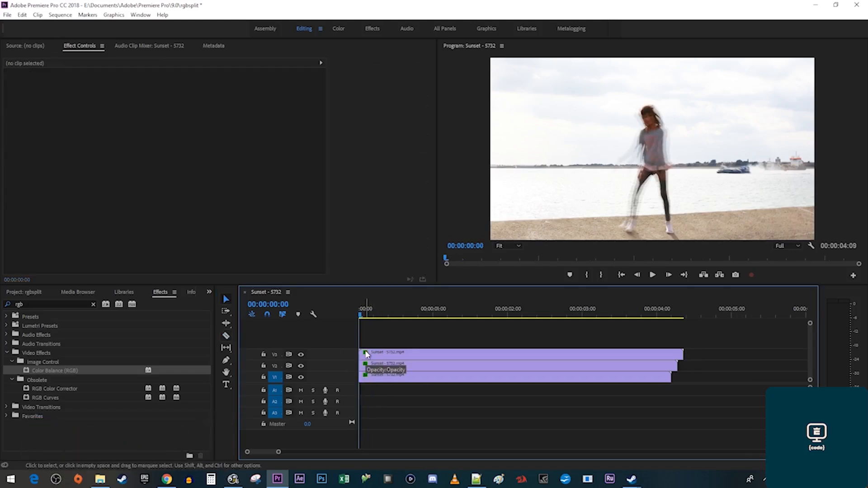
# Cut the top clip where the others end and delete the overhanging end pieces.
pyautogui.press('c')
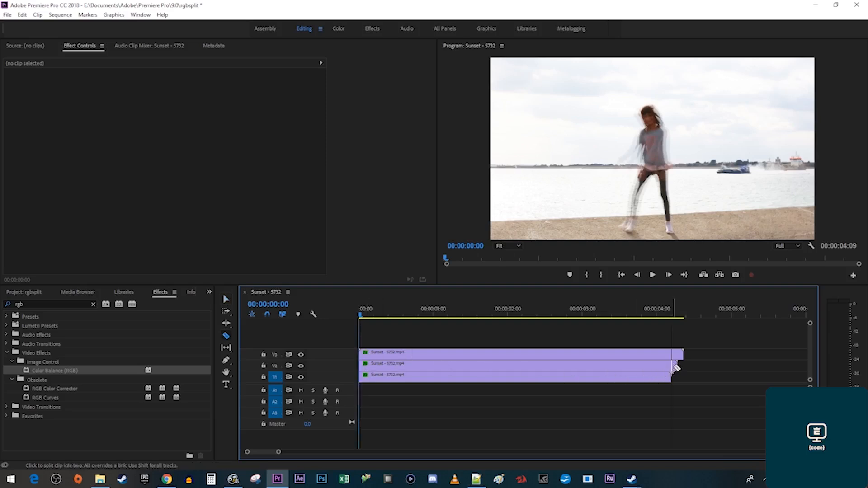
pyautogui.click(675, 358)
pyautogui.press('v')
pyautogui.moveTo(691, 373); pyautogui.dragTo(675, 355)
pyautogui.press('Delete')
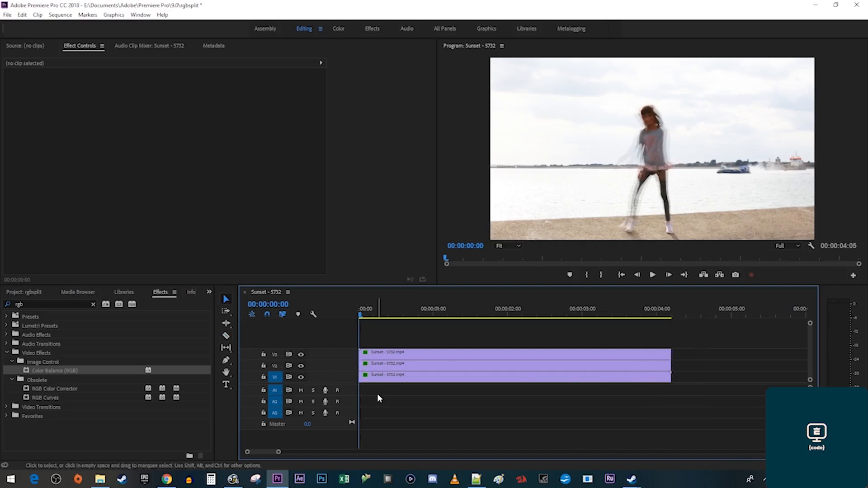
# Set the bottom layer's Color Balance (RGB) Green and Red to 0, leaving only blue.
pyautogui.click(396, 380)
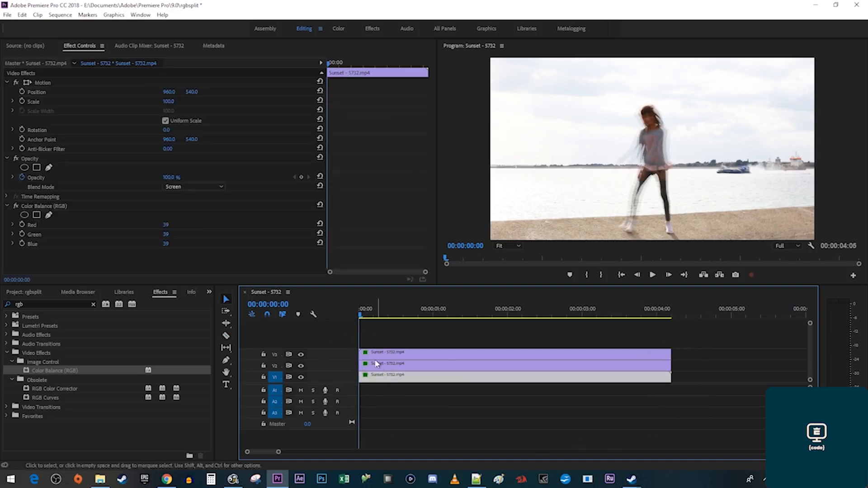
pyautogui.click(167, 234)
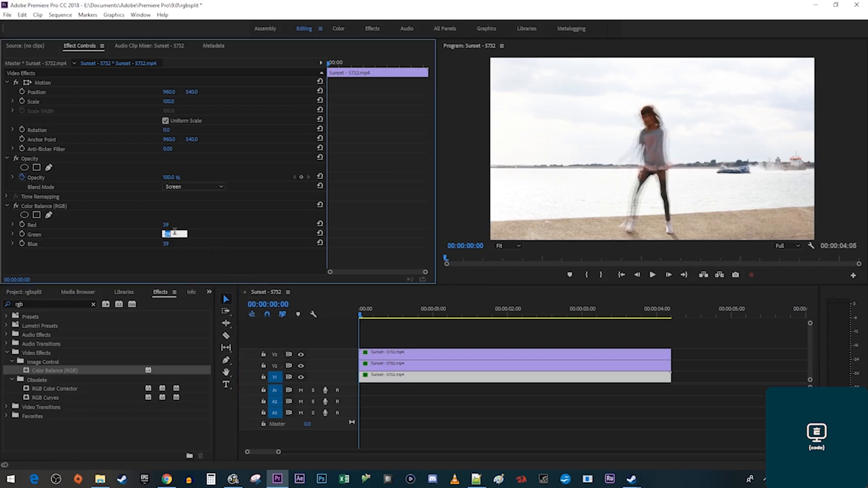
pyautogui.write('0')
pyautogui.press('Return')
pyautogui.click(170, 226)
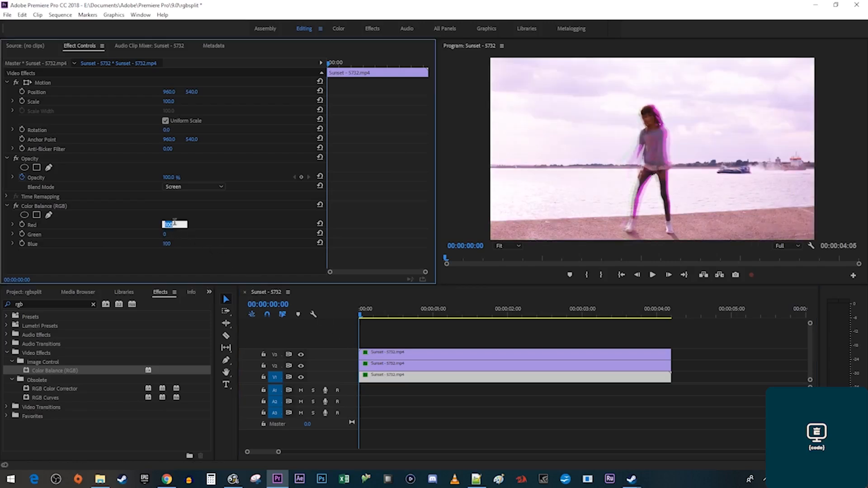
pyautogui.write('0')
pyautogui.press('Return')
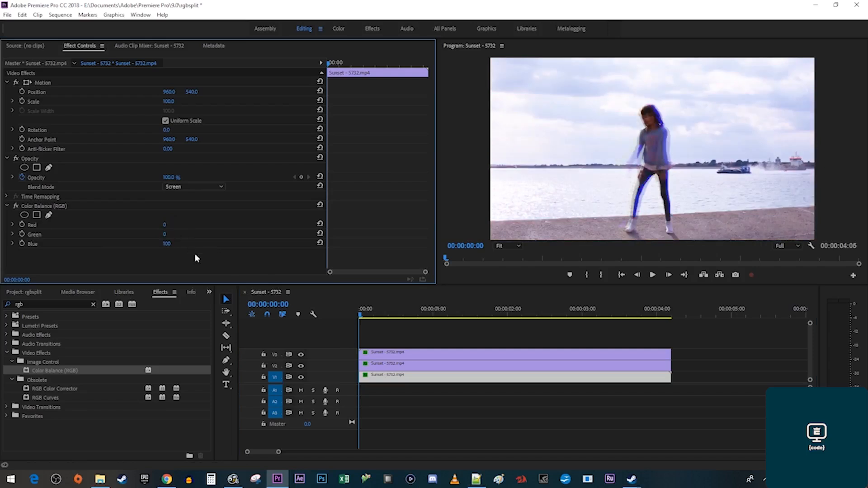
# Set the middle layer's Red and Blue to 0, leaving only green.
pyautogui.click(433, 364)
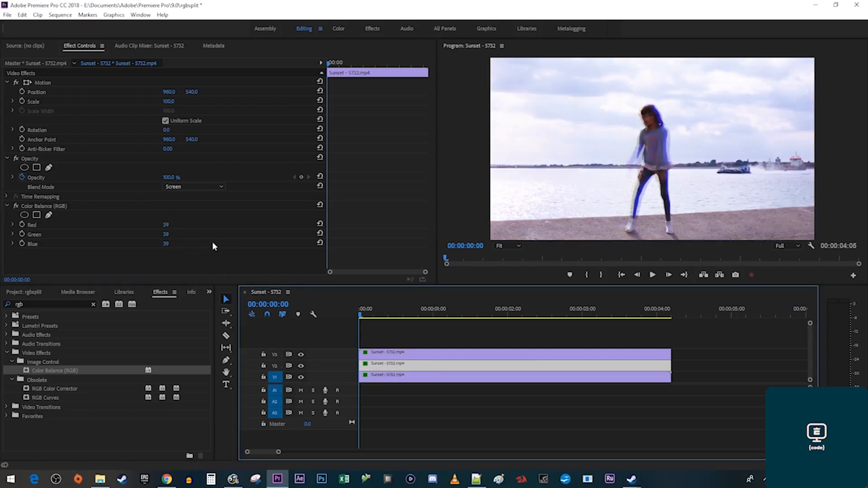
pyautogui.click(168, 224)
pyautogui.write('0')
pyautogui.press('Return')
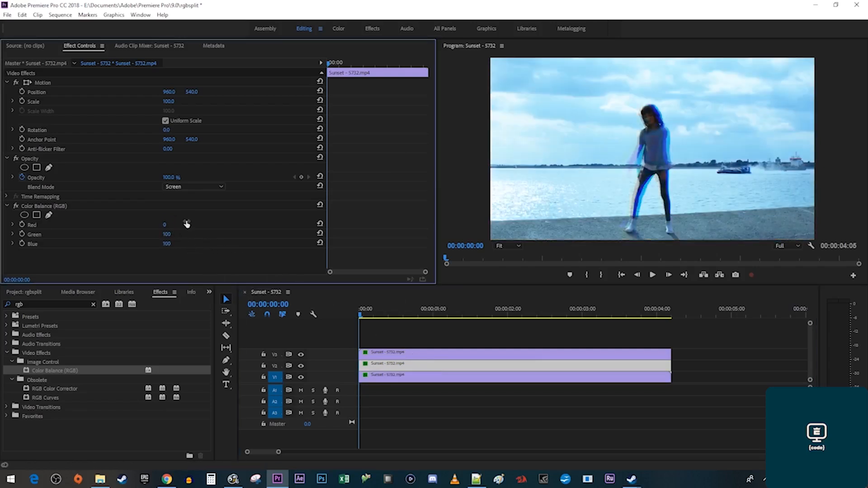
pyautogui.click(168, 244)
pyautogui.write('0')
pyautogui.press('Return')
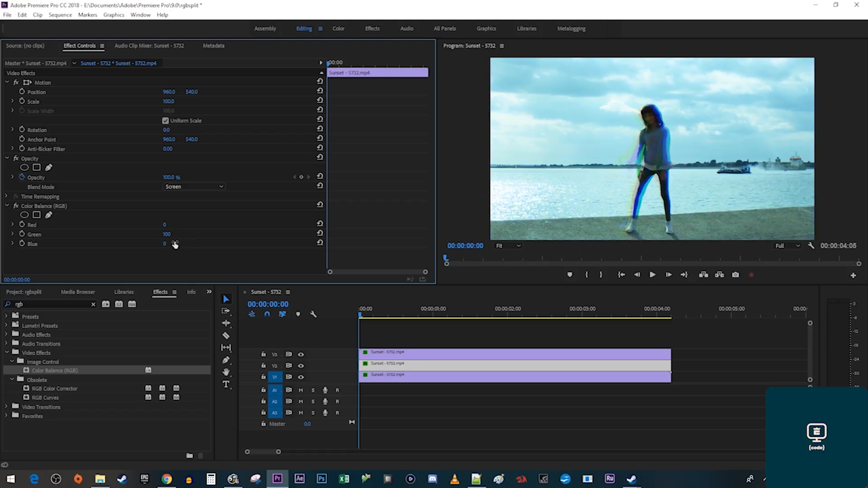
# Set the top layer's Green and Blue to 0, leaving only red, then play the RGB split.
pyautogui.click(423, 353)
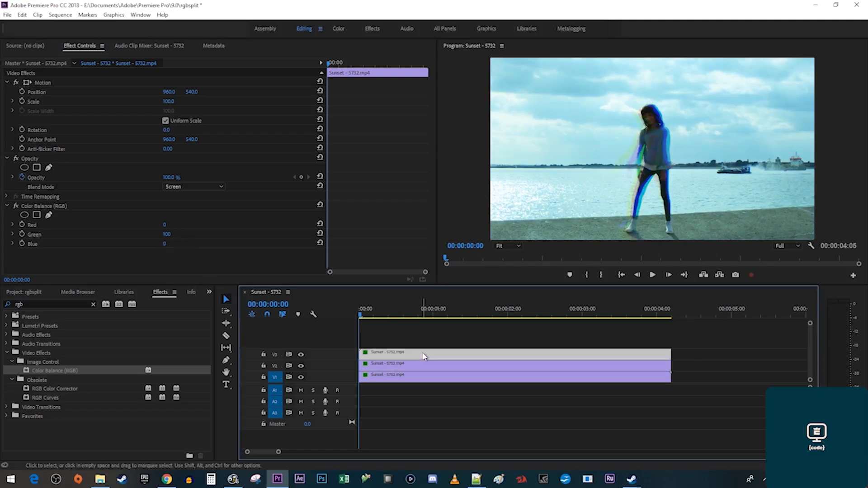
pyautogui.click(167, 234)
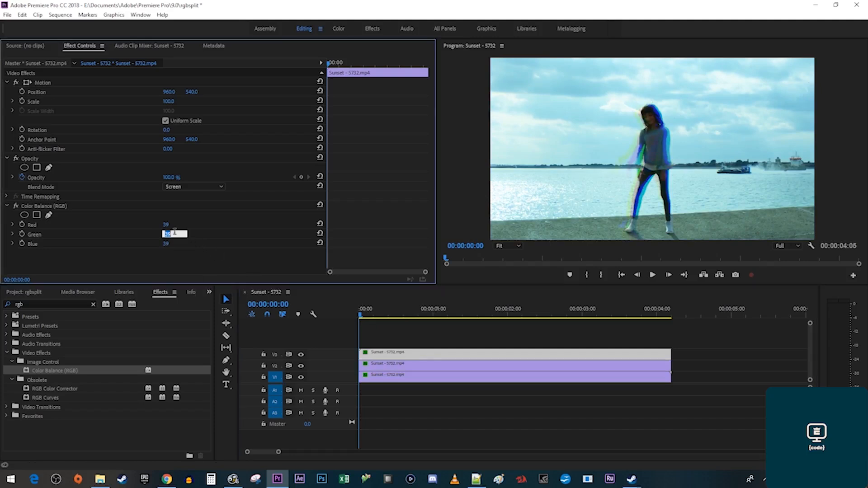
pyautogui.write('0')
pyautogui.press('Return')
pyautogui.click(168, 243)
pyautogui.write('0')
pyautogui.press('Return')
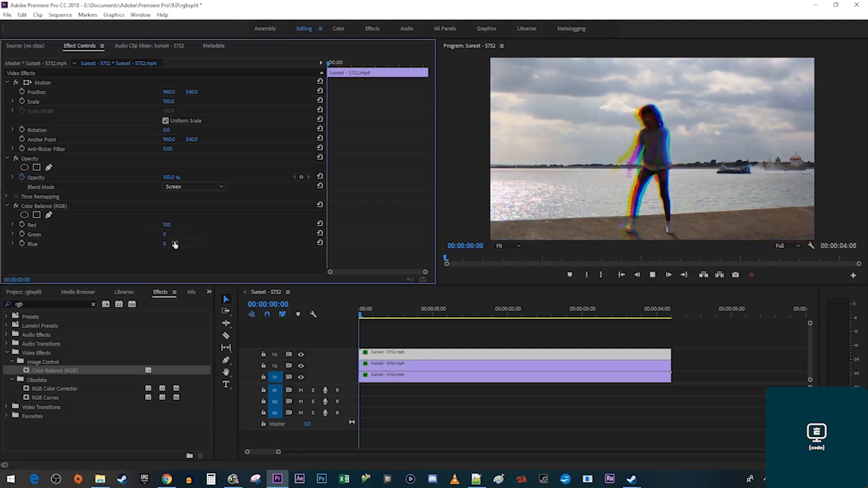
pyautogui.press('space')
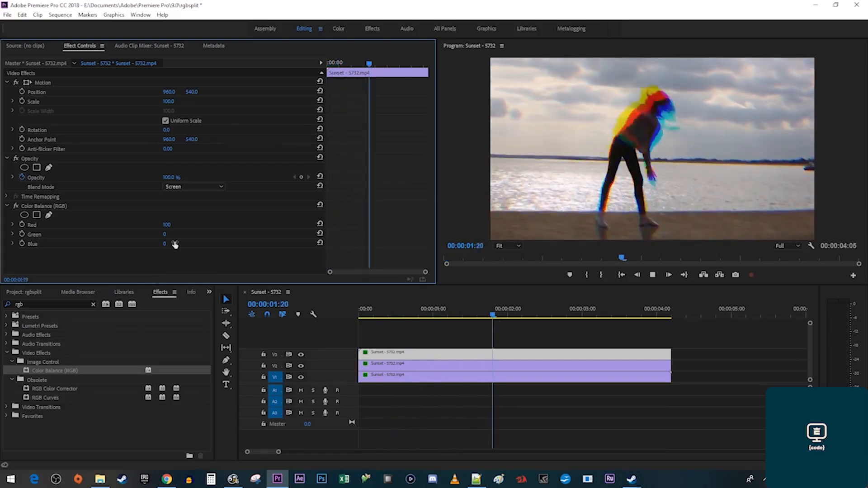
pyautogui.press('space')
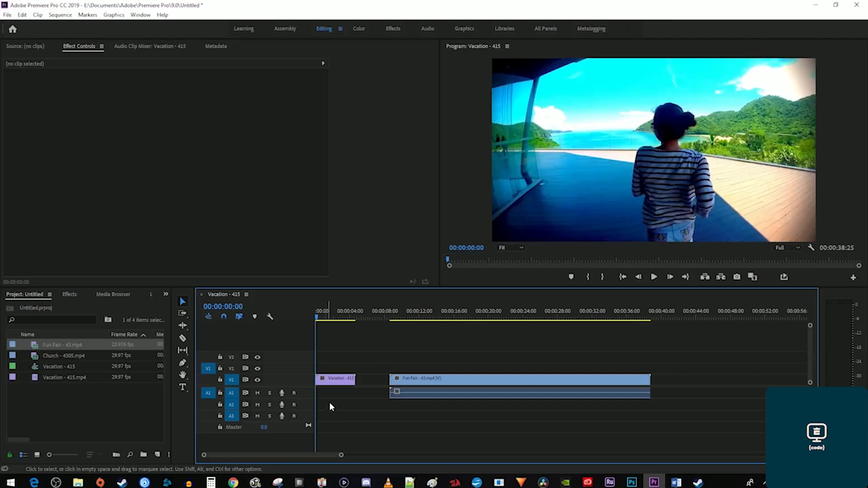
# Search Effects for 'invert' and apply Invert to both the Vacation and Fun Fair clips.
pyautogui.click(415, 318)
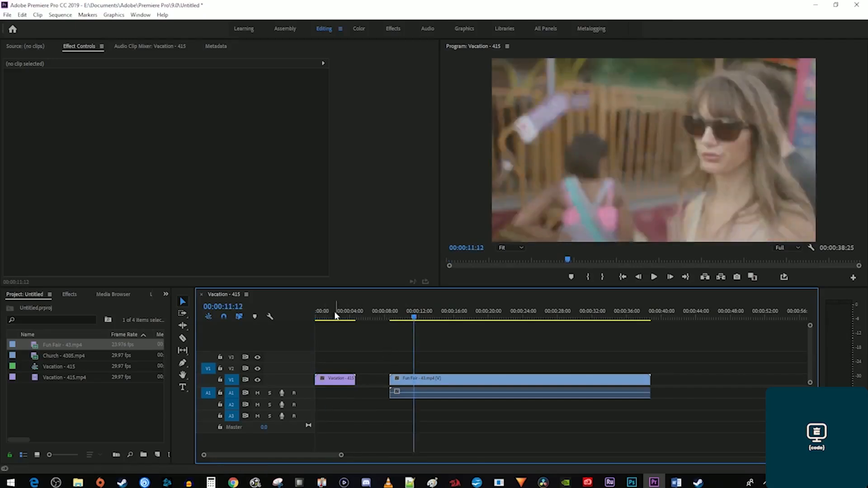
pyautogui.click(324, 316)
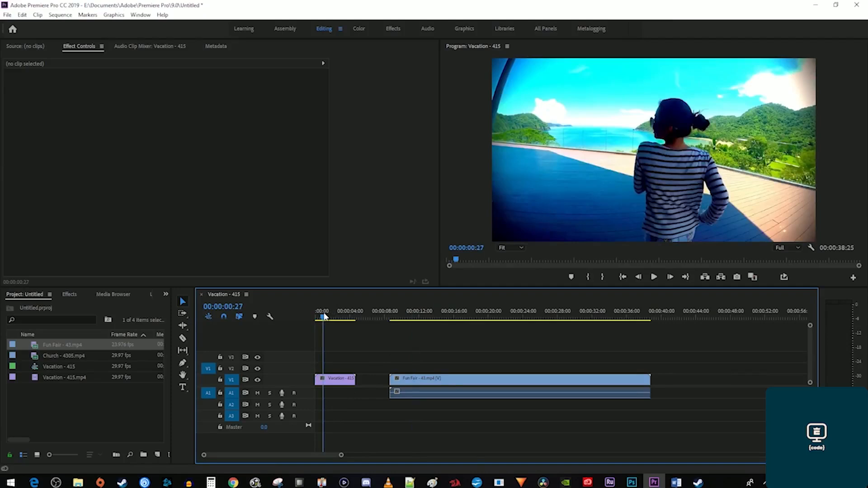
pyautogui.click(70, 294)
pyautogui.click(68, 306)
pyautogui.write('invert')
pyautogui.moveTo(36, 382); pyautogui.dragTo(335, 379)
pyautogui.moveTo(41, 382); pyautogui.dragTo(424, 383)
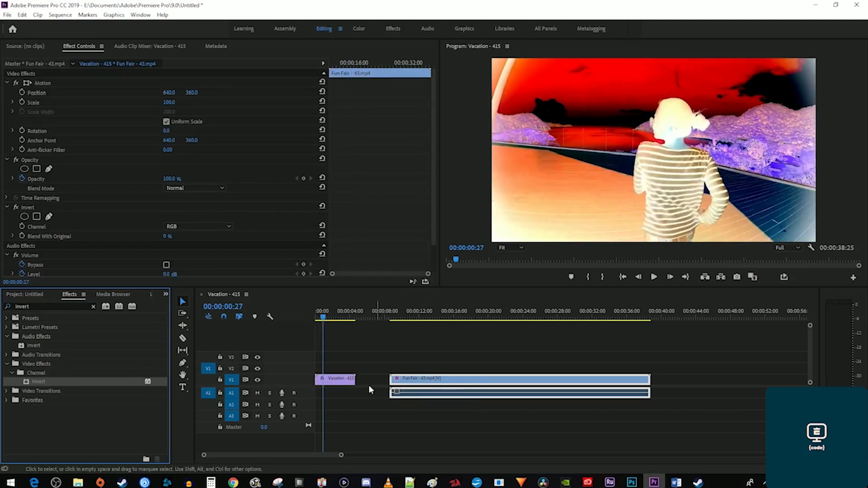
# Set the Vacation clip's Invert channel to Quadrature Chrominance after trying In Phase, and preview.
pyautogui.click(340, 384)
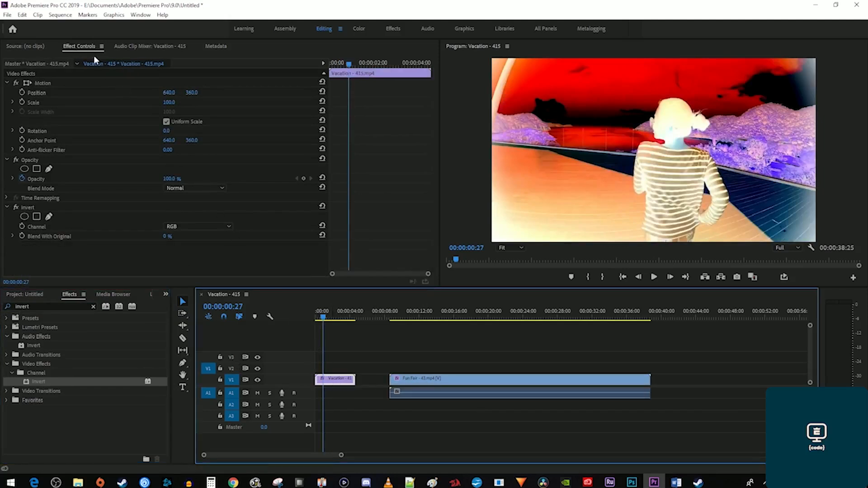
pyautogui.click(208, 226)
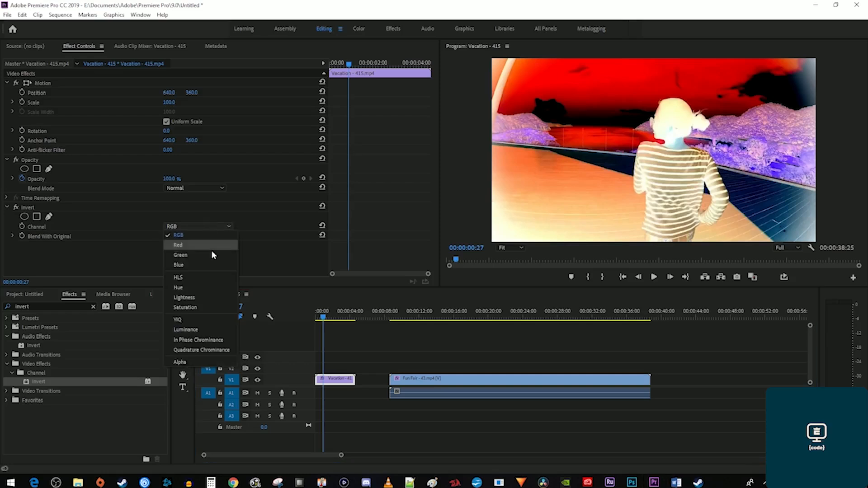
pyautogui.click(208, 341)
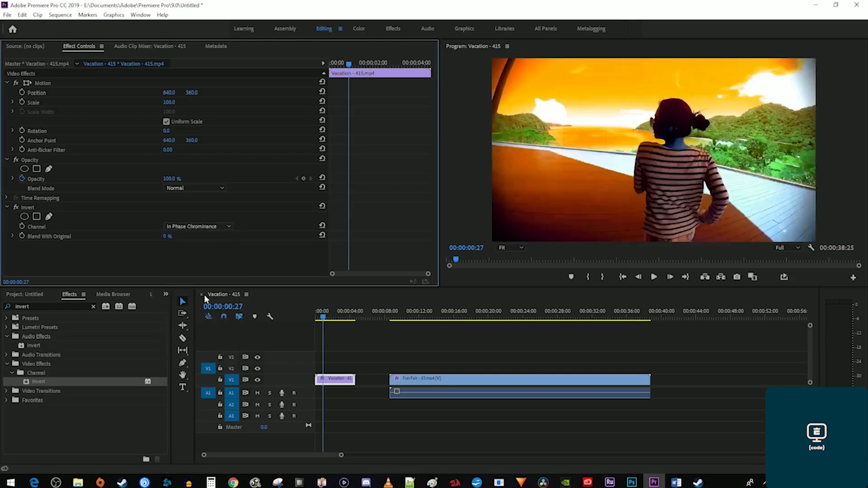
pyautogui.click(201, 226)
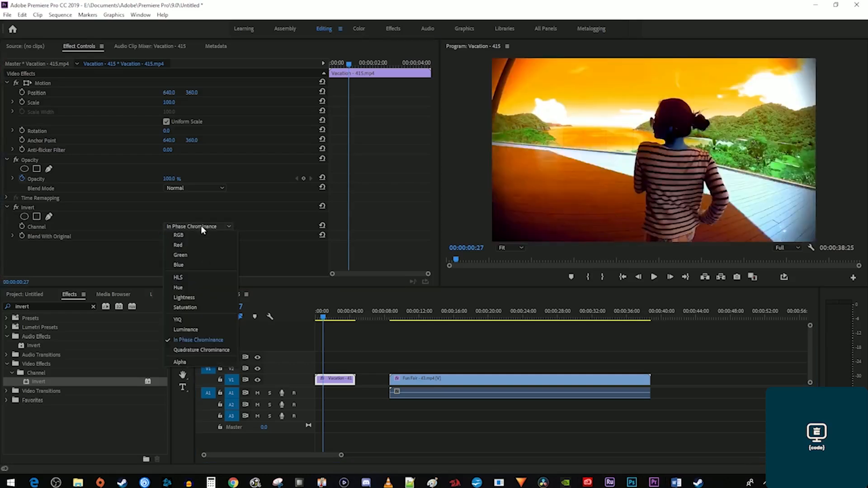
pyautogui.click(208, 349)
pyautogui.press('space')
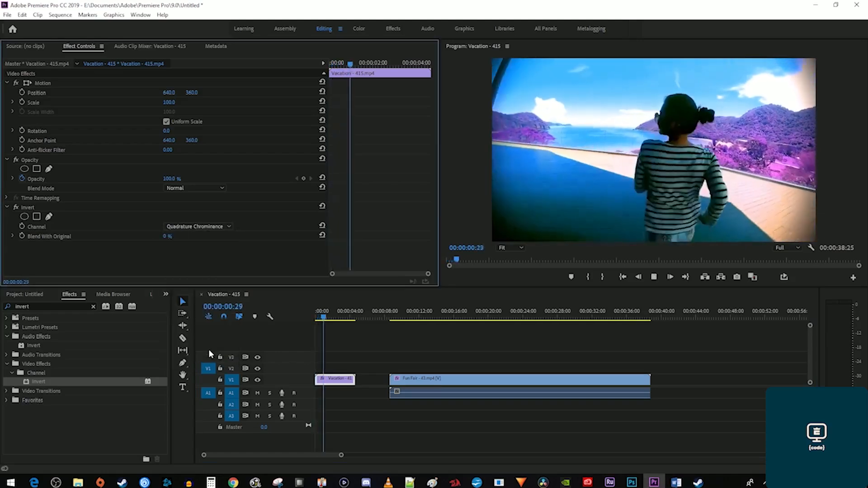
pyautogui.press('space')
pyautogui.click(425, 391)
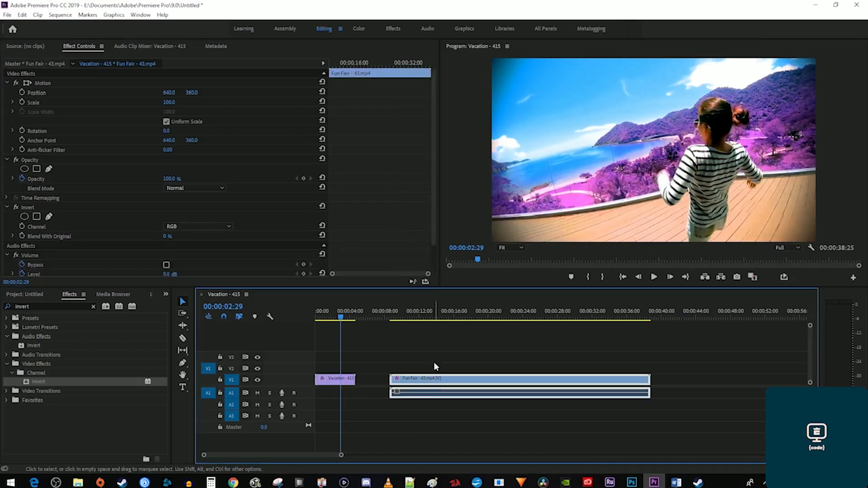
# Preview the Fun Fair Invert on In Phase Chrominance, then switch it to Quadrature Chrominance.
pyautogui.click(409, 312)
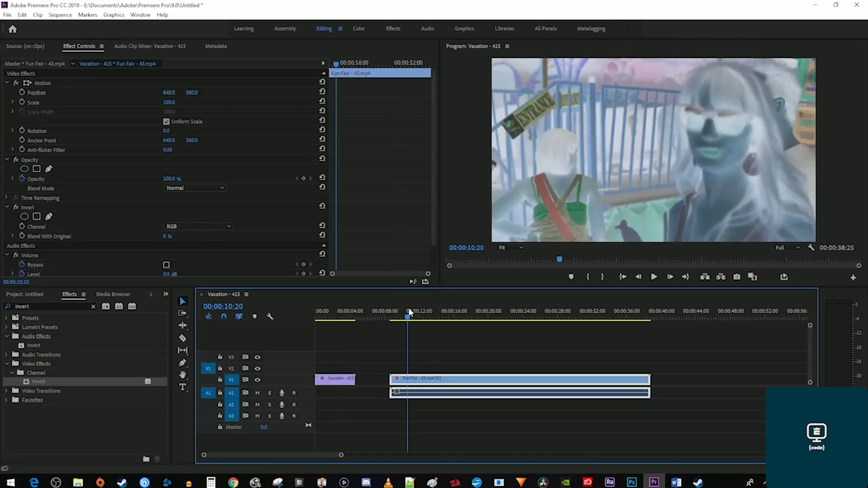
pyautogui.click(188, 226)
pyautogui.click(204, 339)
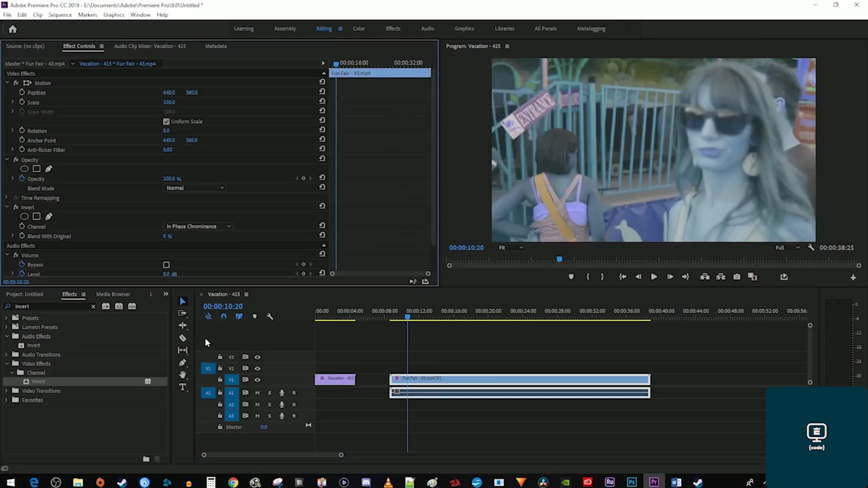
pyautogui.moveTo(408, 319); pyautogui.dragTo(418, 321)
pyautogui.press('space')
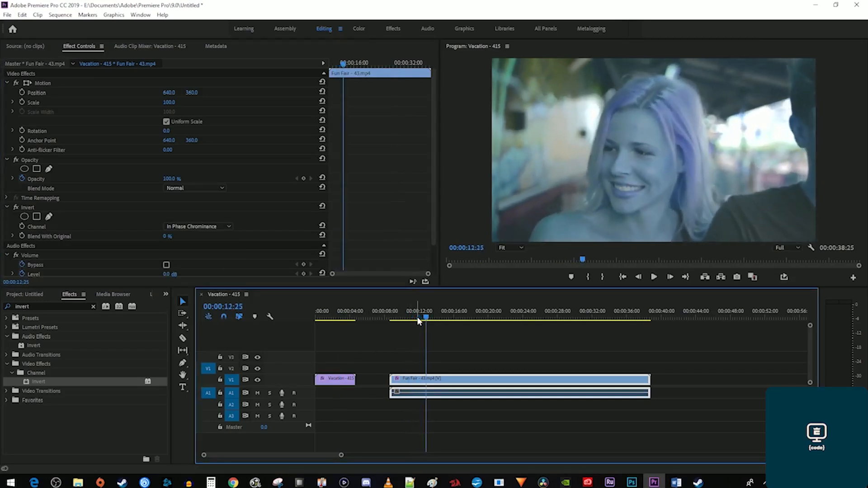
pyautogui.click(221, 226)
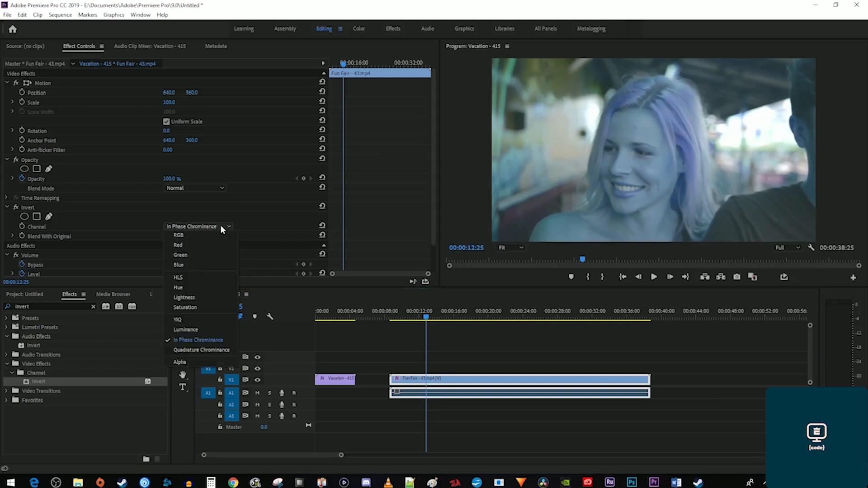
pyautogui.click(208, 349)
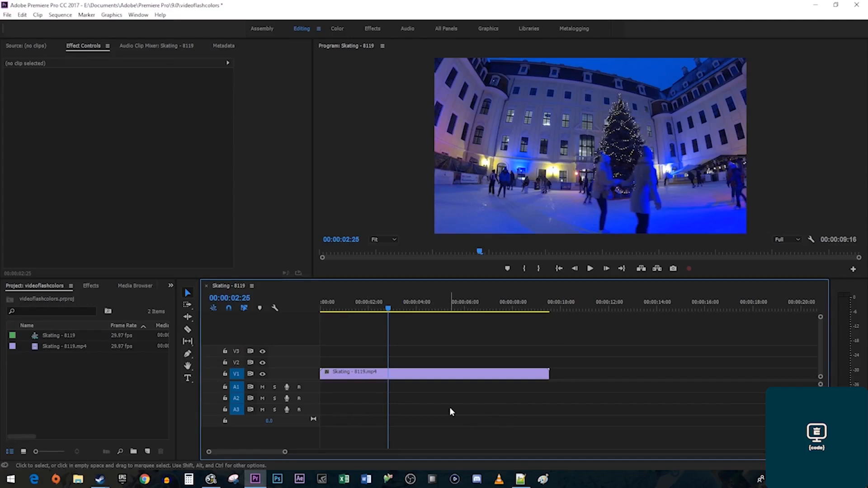
# Apply Color Balance (HLS), found by searching 'color bal', to the Skating clip and return to its start.
pyautogui.click(91, 286)
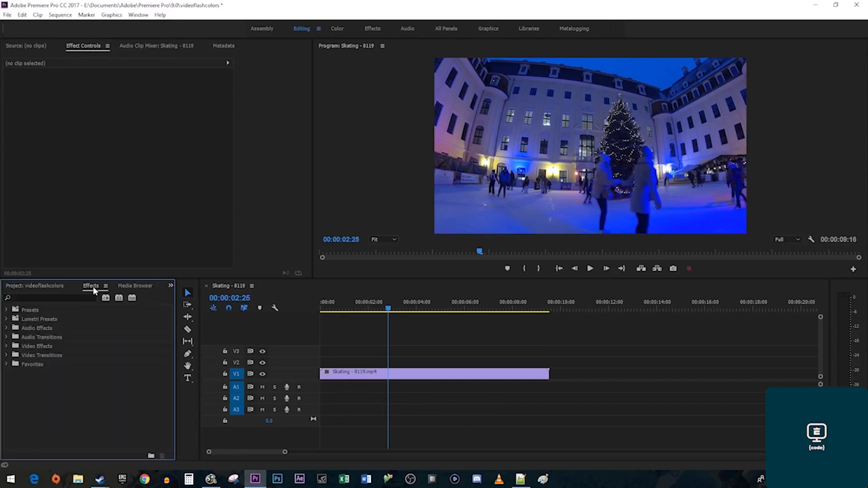
pyautogui.click(68, 298)
pyautogui.write('color balance')
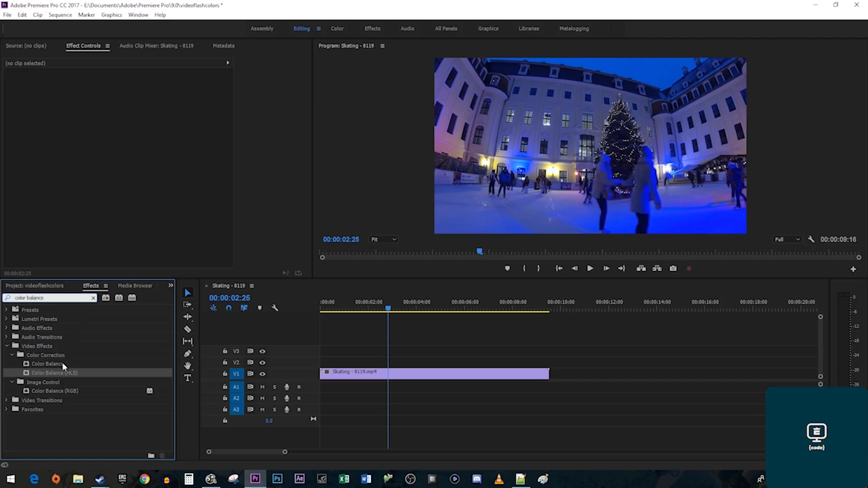
pyautogui.moveTo(55, 375); pyautogui.dragTo(345, 376)
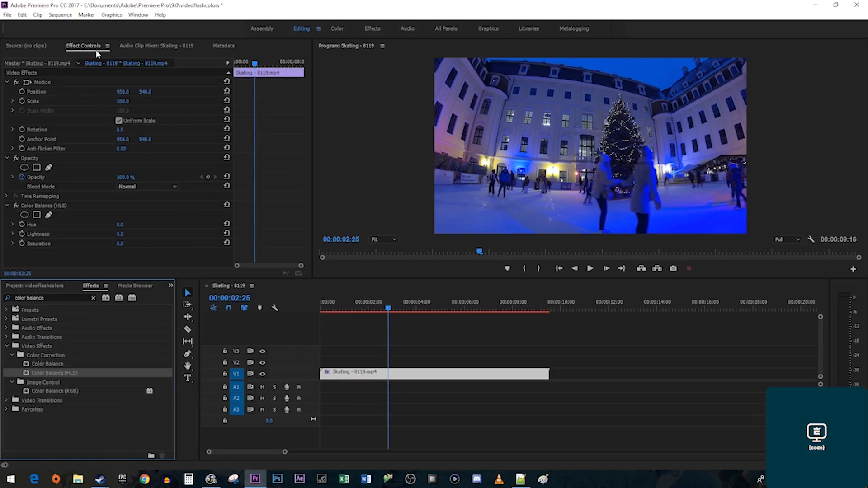
pyautogui.moveTo(255, 63); pyautogui.dragTo(229, 61)
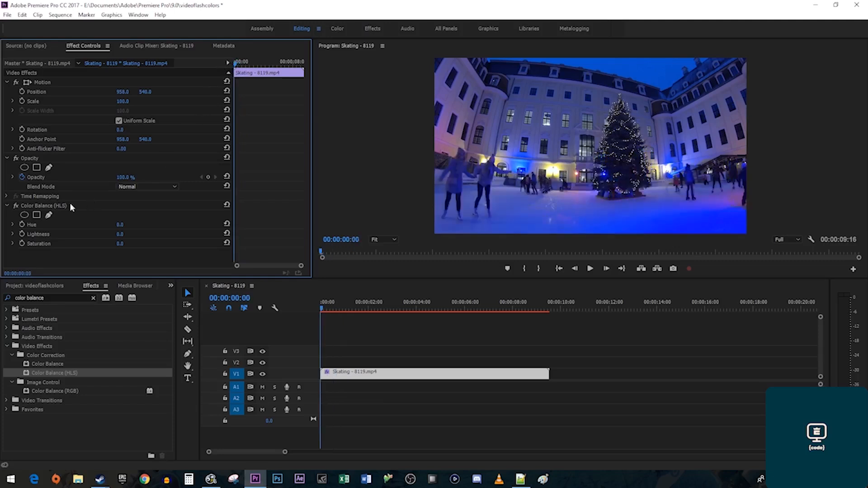
# Keyframe the Skating clip's Hue at 0:00 and a higher Hue at 5:14, then preview it.
pyautogui.click(22, 224)
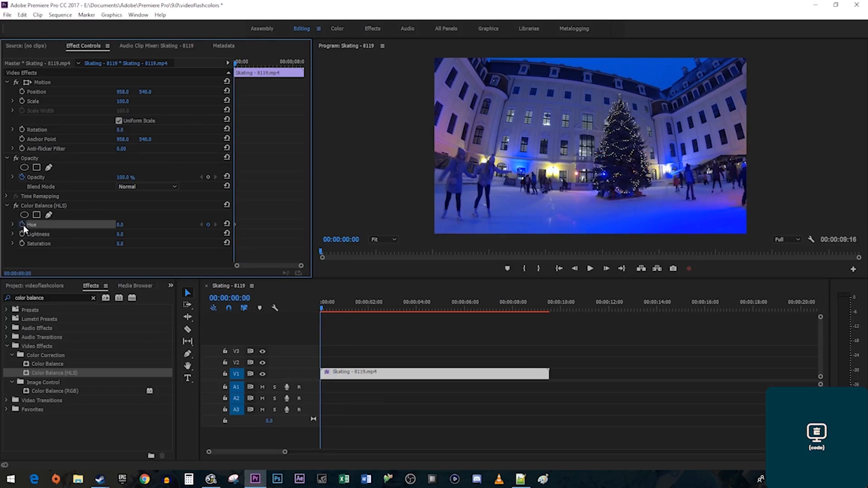
pyautogui.click(276, 63)
pyautogui.moveTo(278, 68); pyautogui.dragTo(277, 71)
pyautogui.moveTo(127, 226); pyautogui.dragTo(633, 225)
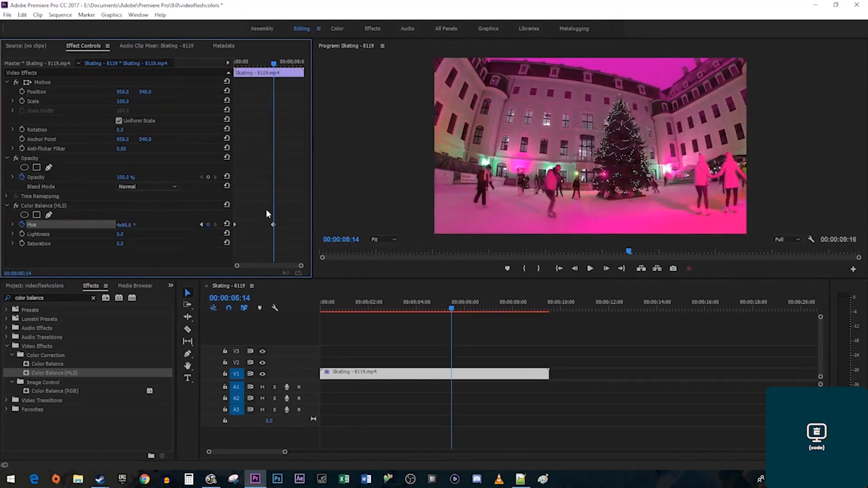
pyautogui.press('Home')
pyautogui.press('space')
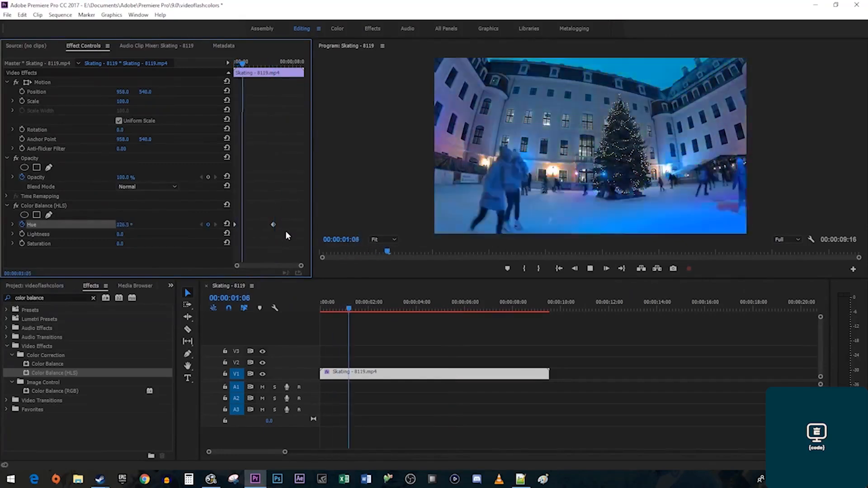
pyautogui.press('space')
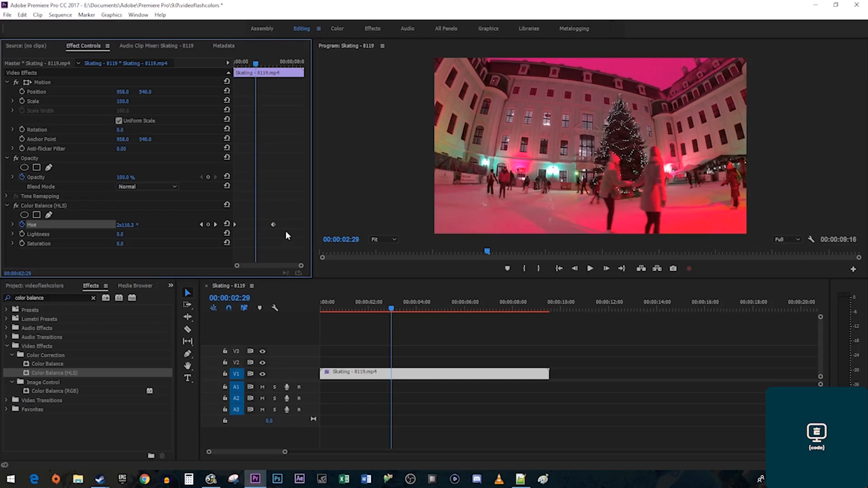
# Increase the Hue at the second keyframe for a faster colour cycle and preview it.
pyautogui.click(215, 224)
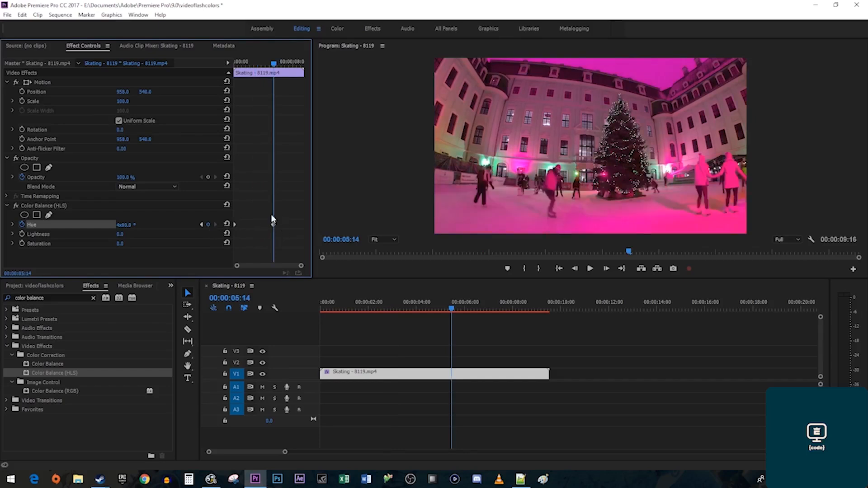
pyautogui.moveTo(120, 225); pyautogui.dragTo(413, 226)
pyautogui.press('Home')
pyautogui.press('space')
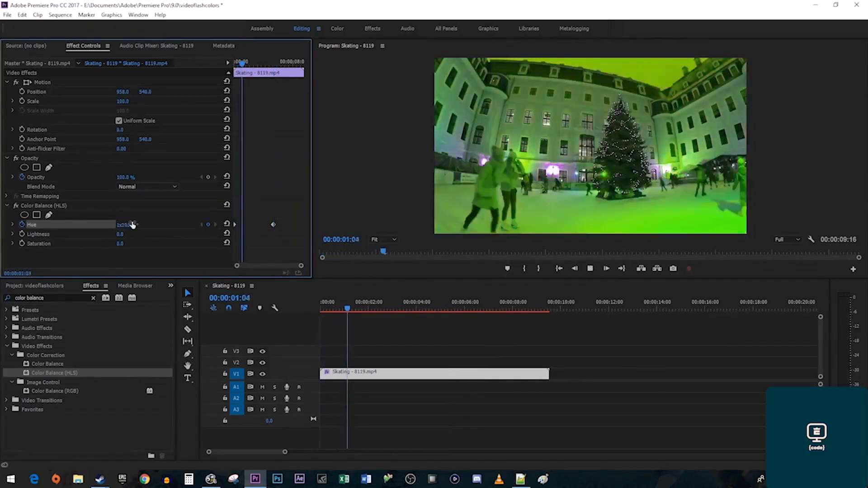
pyautogui.press('space')
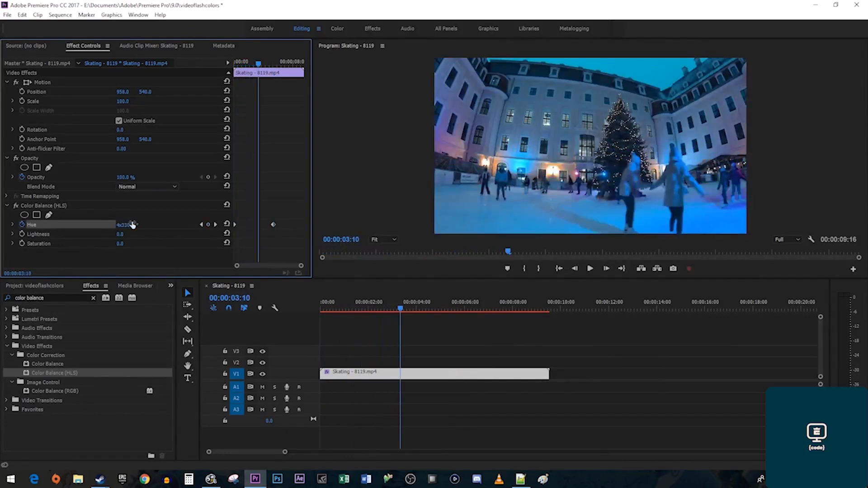
# Raise the Hue further at the next keyframe and play the animation from near the start.
pyautogui.click(215, 224)
pyautogui.moveTo(128, 226); pyautogui.dragTo(192, 196)
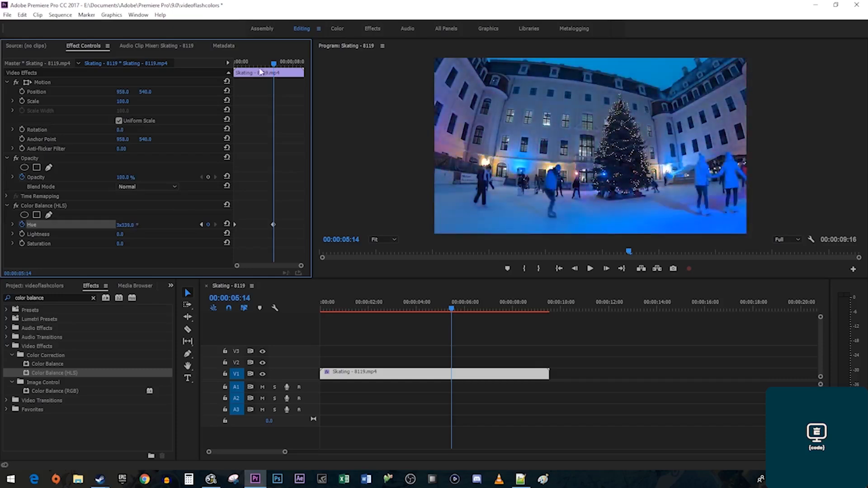
pyautogui.click(244, 62)
pyautogui.press('space')
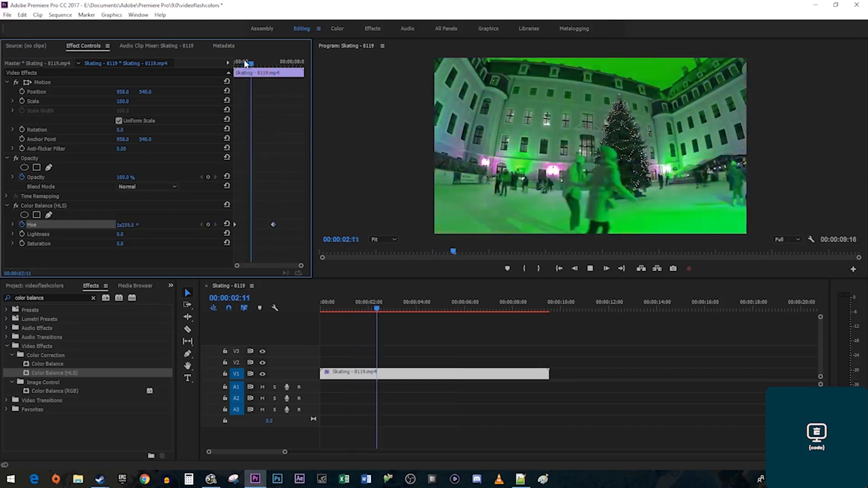
pyautogui.press('space')
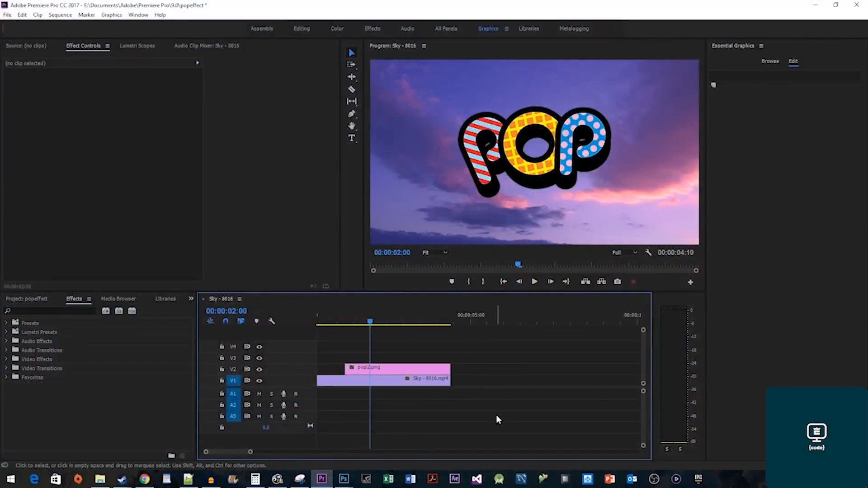
# Set pop2.png's Scale to 0 at the clip's start as the first Scale keyframe.
pyautogui.click(416, 373)
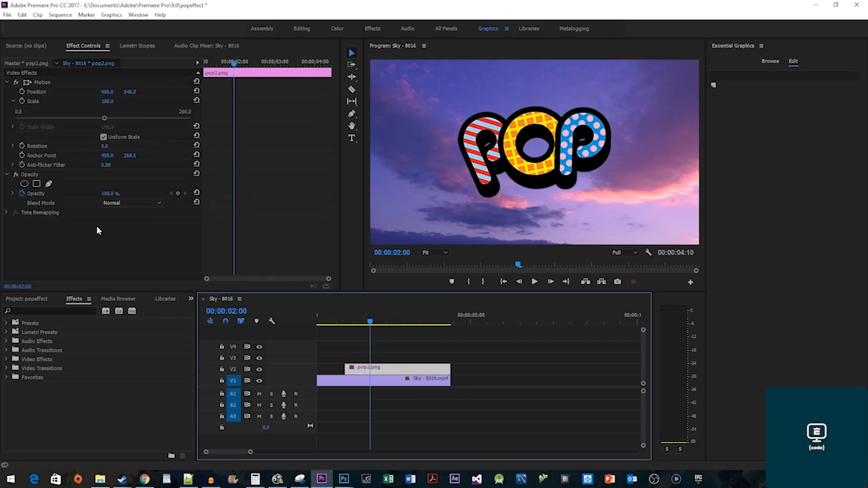
pyautogui.moveTo(227, 63); pyautogui.dragTo(203, 68)
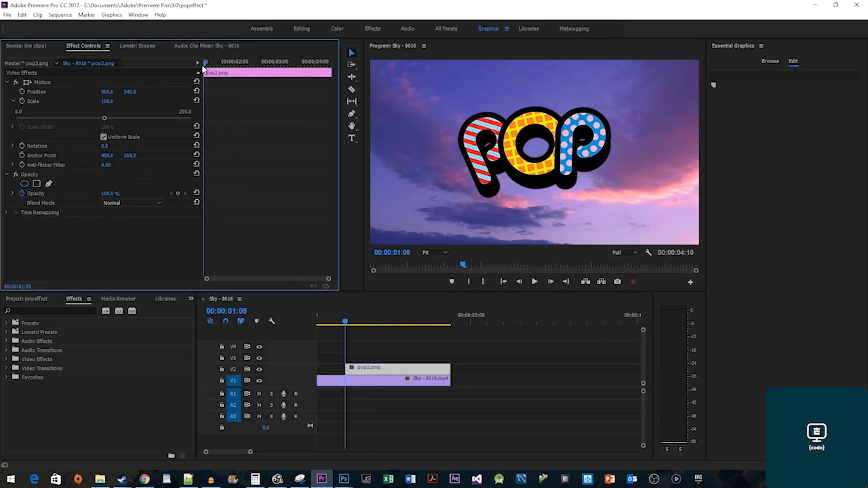
pyautogui.click(107, 101)
pyautogui.write('0')
pyautogui.press('Return')
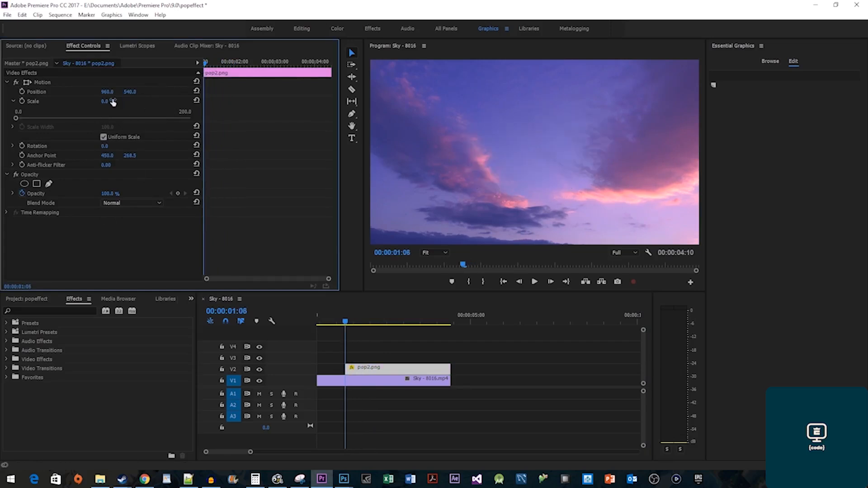
pyautogui.click(22, 102)
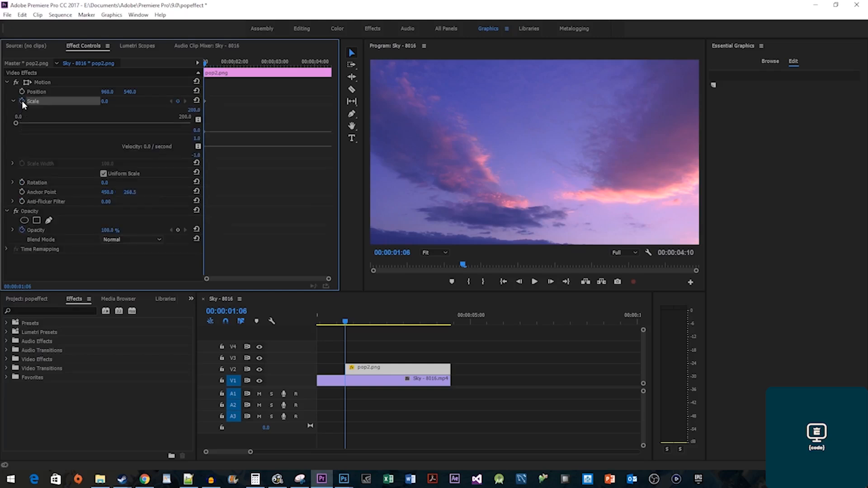
# Add Scale keyframes of 120, 95 and 100 a few frames apart, then play the pop-in.
pyautogui.press('Right')
pyautogui.press('Right')
pyautogui.press('Right')
pyautogui.press('Right')
pyautogui.press('Right')
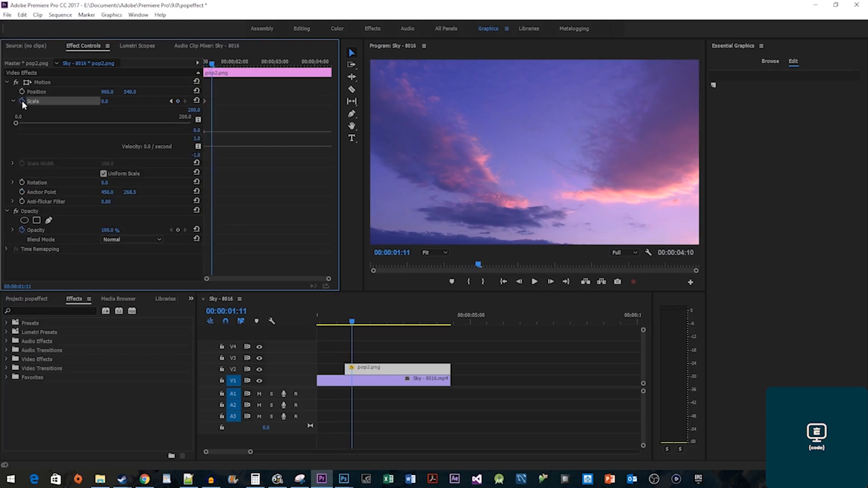
pyautogui.click(105, 101)
pyautogui.write('120')
pyautogui.press('Return')
pyautogui.press('Right')
pyautogui.press('Right')
pyautogui.press('Right')
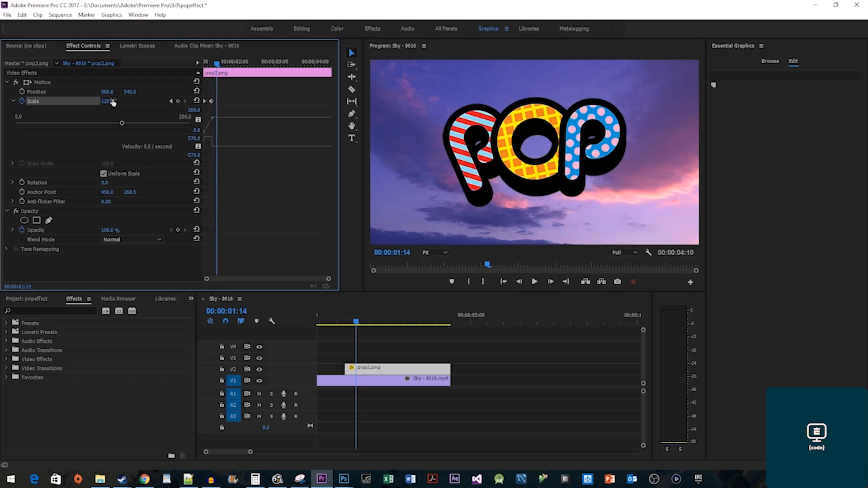
pyautogui.click(113, 102)
pyautogui.write('95')
pyautogui.press('Return')
pyautogui.press('Right')
pyautogui.press('Right')
pyautogui.press('Right')
pyautogui.click(113, 102)
pyautogui.write('100')
pyautogui.press('Return')
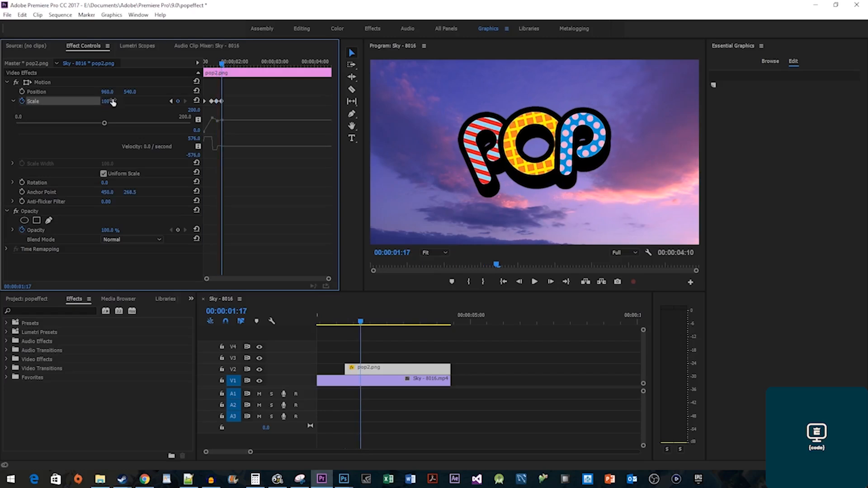
pyautogui.press('Up')
pyautogui.press('space')
pyautogui.press('space')
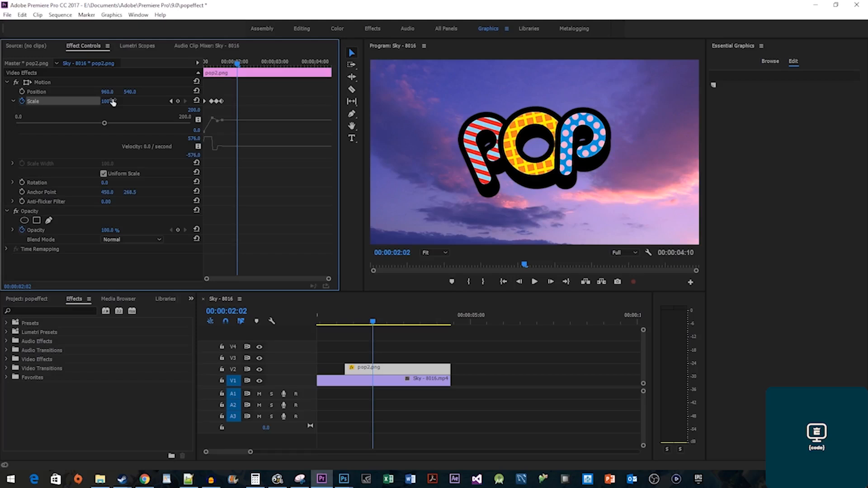
# Smooth the Scale keyframes with Continuous Bezier and review the pop-in frame by frame.
pyautogui.moveTo(236, 106); pyautogui.dragTo(194, 95)
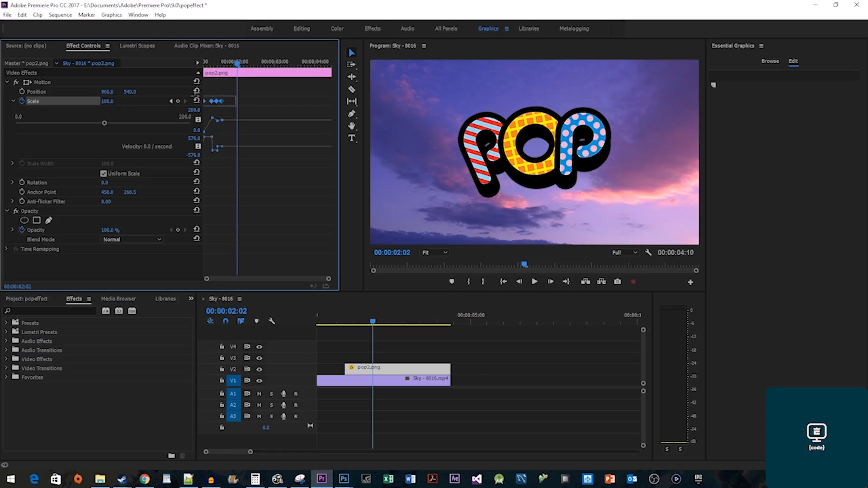
pyautogui.rightClick(220, 102)
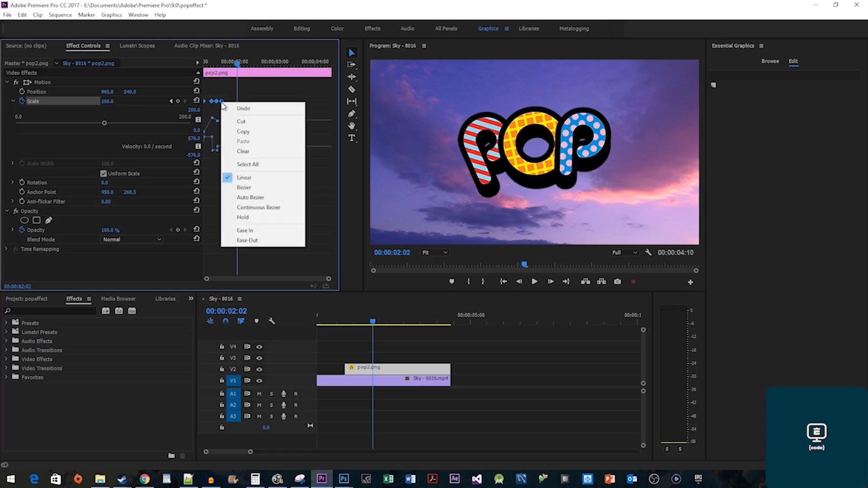
pyautogui.click(272, 208)
pyautogui.press('Up')
pyautogui.press('space')
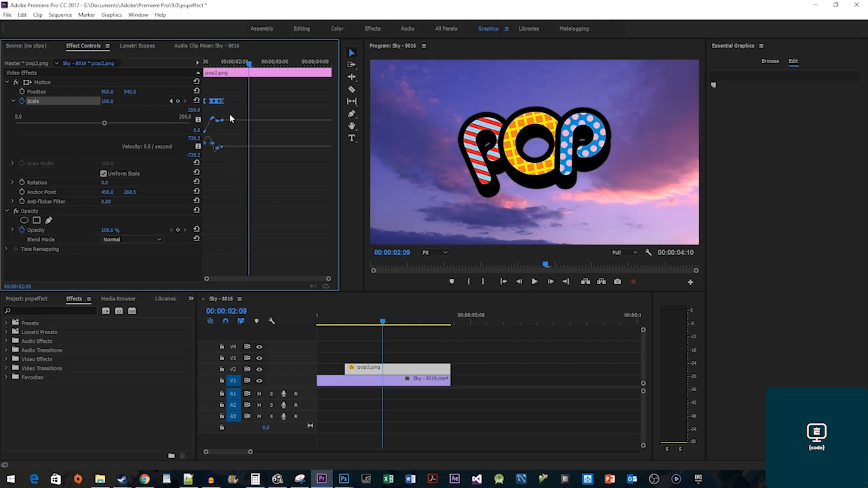
pyautogui.moveTo(211, 64); pyautogui.dragTo(204, 65)
pyautogui.press('Right')
pyautogui.press('Right')
pyautogui.press('Right')
pyautogui.press('Right')
pyautogui.press('Right')
pyautogui.press('Right')
pyautogui.press('Right')
pyautogui.press('Right')
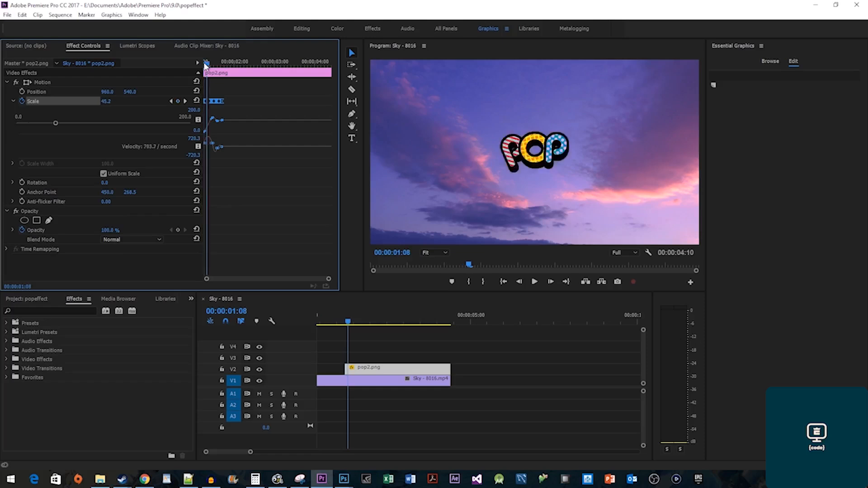
pyautogui.press('Right')
pyautogui.press('Right')
pyautogui.press('Right')
pyautogui.press('Right')
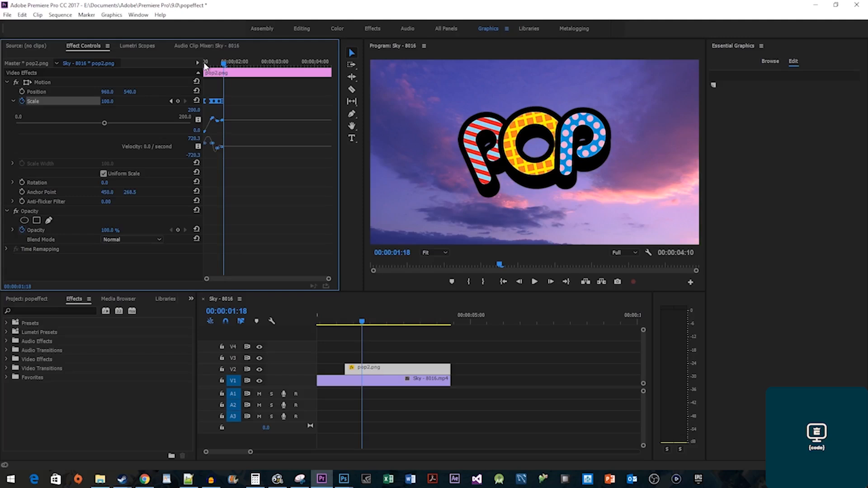
# Add Scale keyframes at 2:07 (100), 2:10 (95) and 2:13 (120).
pyautogui.click(247, 64)
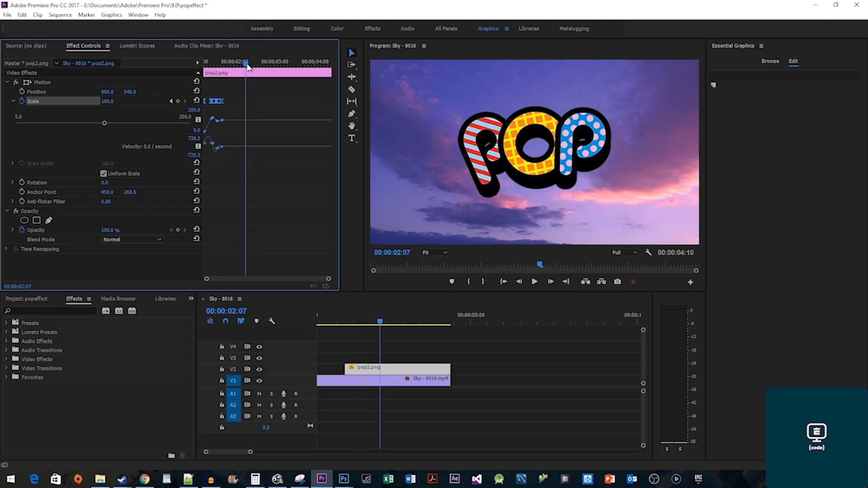
pyautogui.click(178, 101)
pyautogui.press('Right')
pyautogui.press('Right')
pyautogui.press('Right')
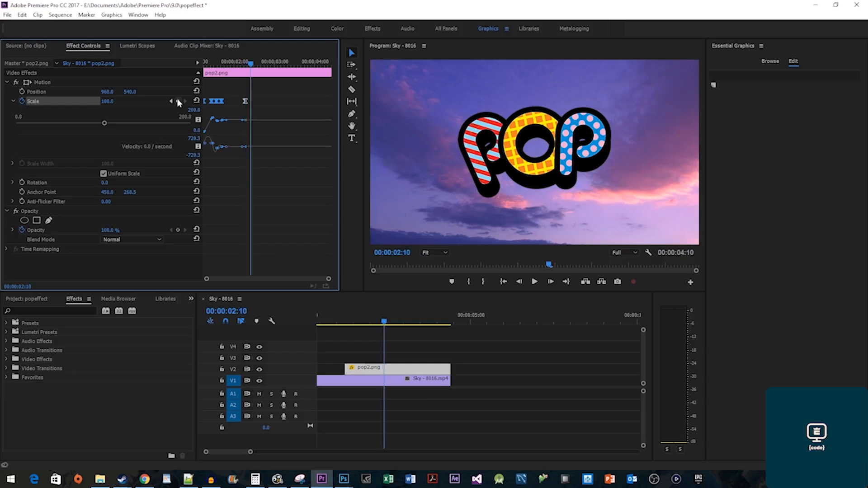
pyautogui.click(113, 101)
pyautogui.write('5')
pyautogui.press('Return')
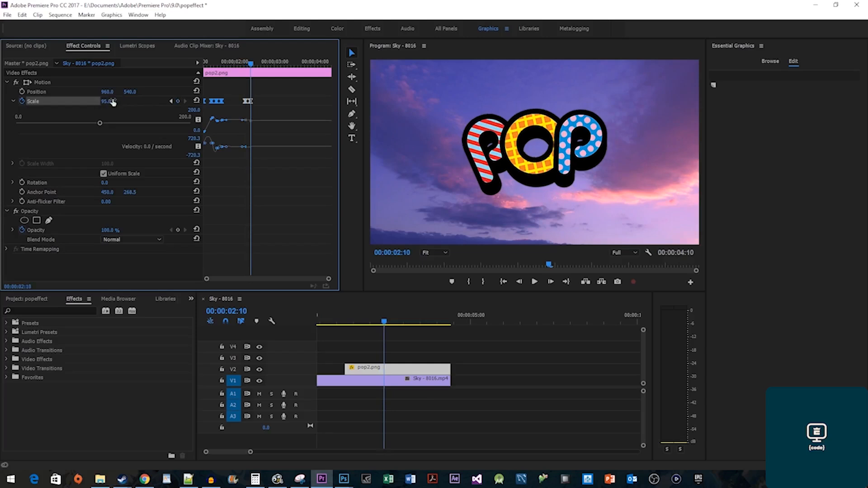
pyautogui.press('Right')
pyautogui.press('Right')
pyautogui.press('Right')
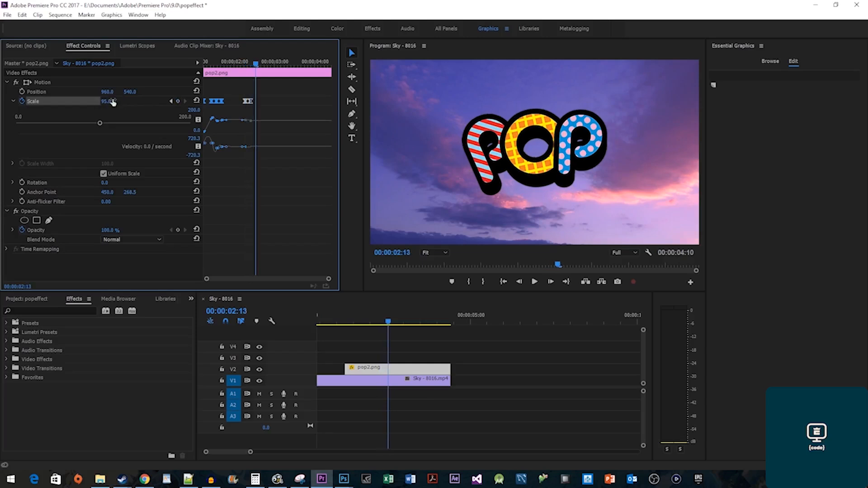
pyautogui.click(113, 101)
pyautogui.write('120')
pyautogui.press('Return')
# Set Scale to 0 at 2:16 so POP vanishes, then play the animation back.
pyautogui.press('Right')
pyautogui.press('Right')
pyautogui.press('Right')
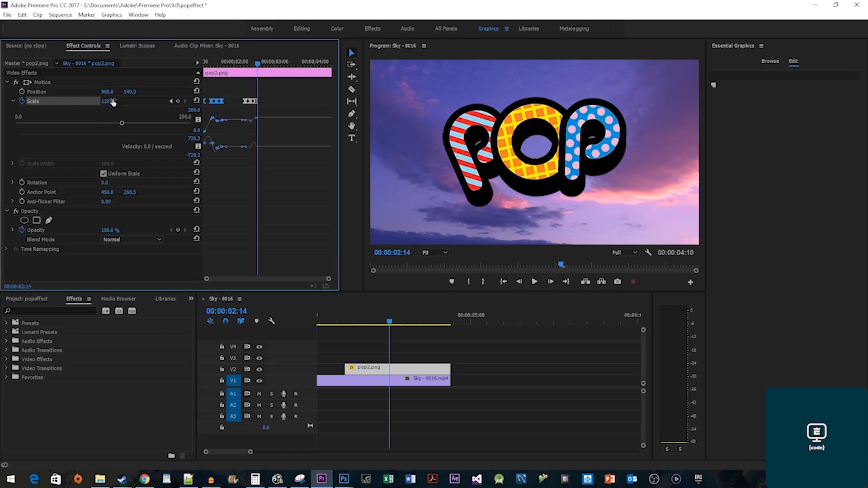
pyautogui.click(113, 101)
pyautogui.write('0')
pyautogui.press('Return')
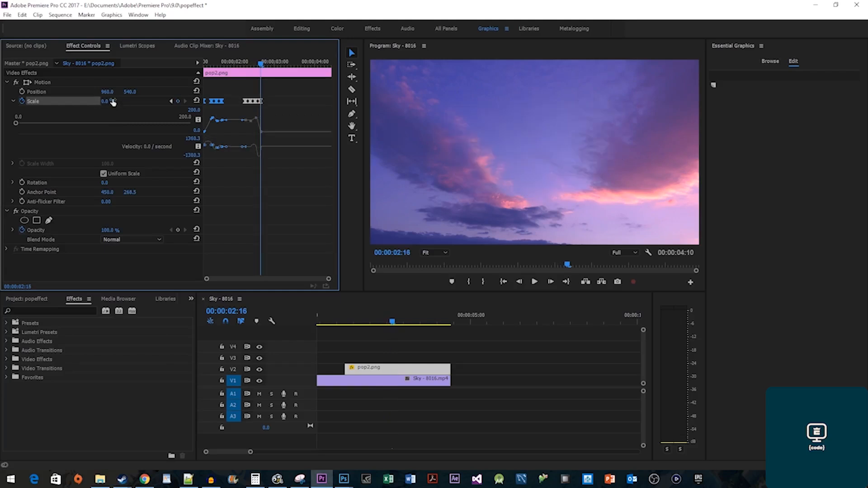
pyautogui.moveTo(222, 63); pyautogui.dragTo(188, 70)
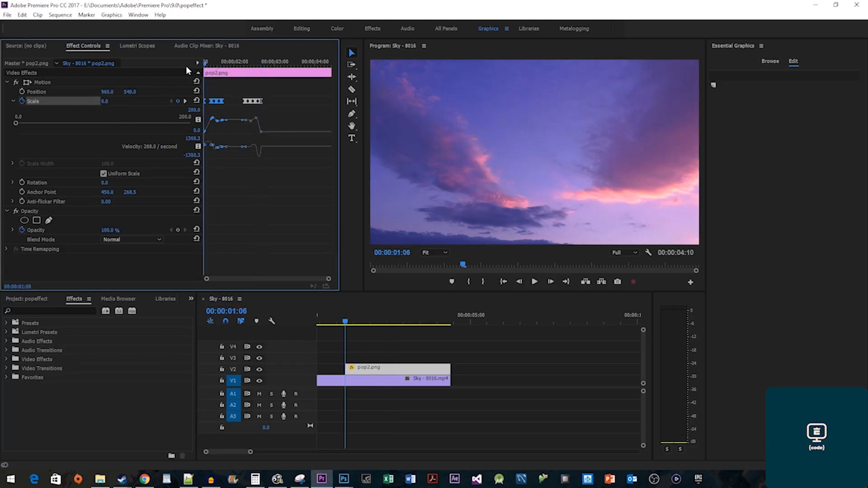
pyautogui.press('space')
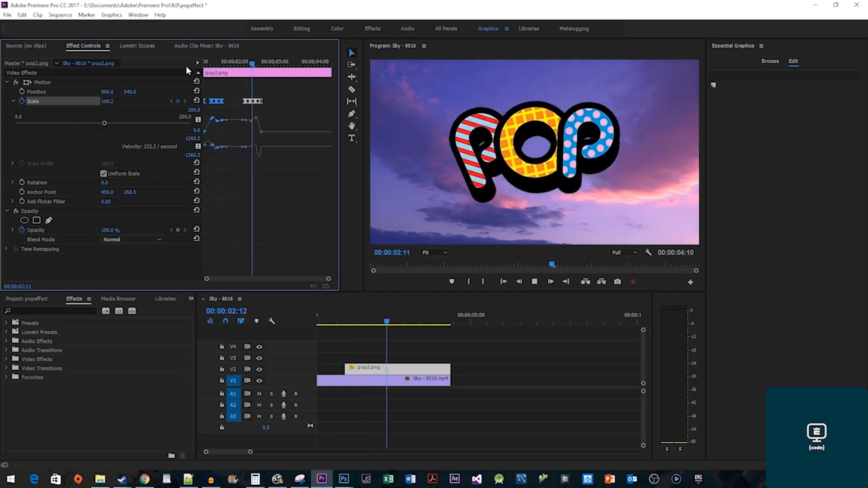
pyautogui.press('space')
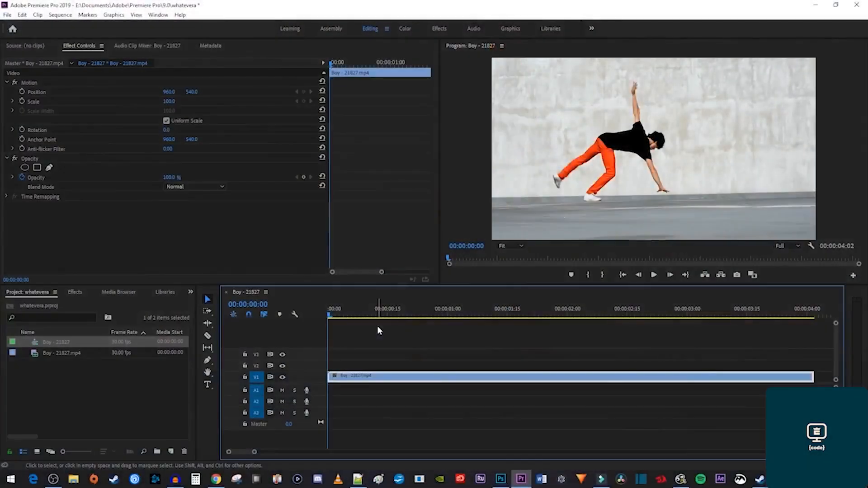
pyautogui.press('space')
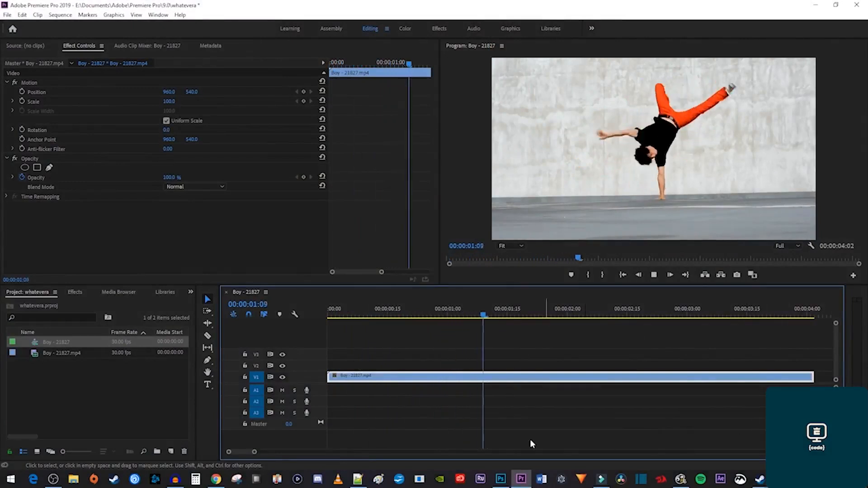
pyautogui.press('space')
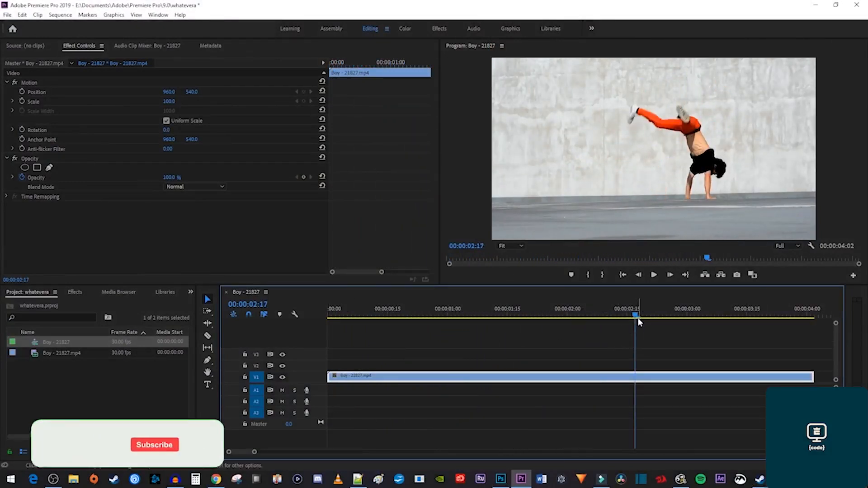
pyautogui.moveTo(637, 316); pyautogui.dragTo(436, 317)
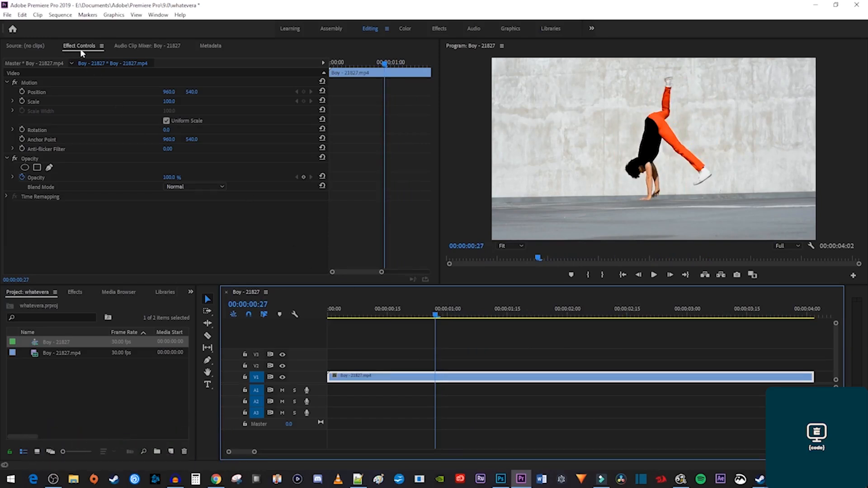
# Keyframe Position and Scale, then at 1:00 set Position 820, 440 and Scale 120.
pyautogui.click(21, 92)
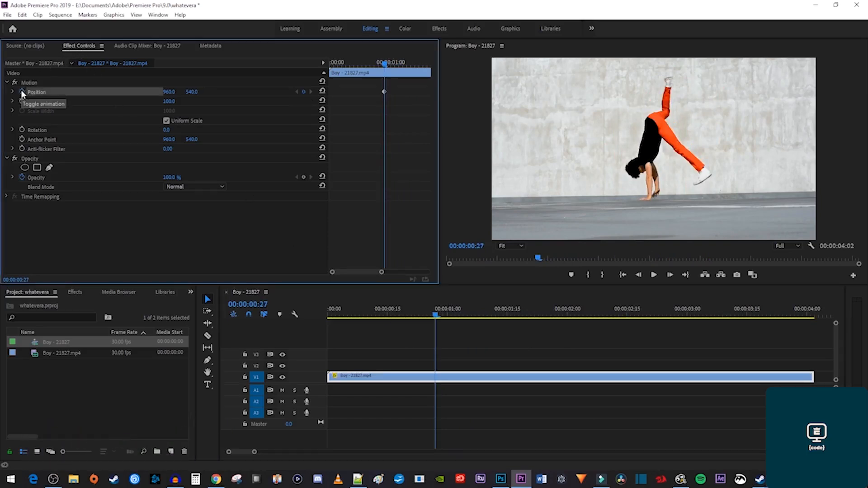
pyautogui.click(21, 101)
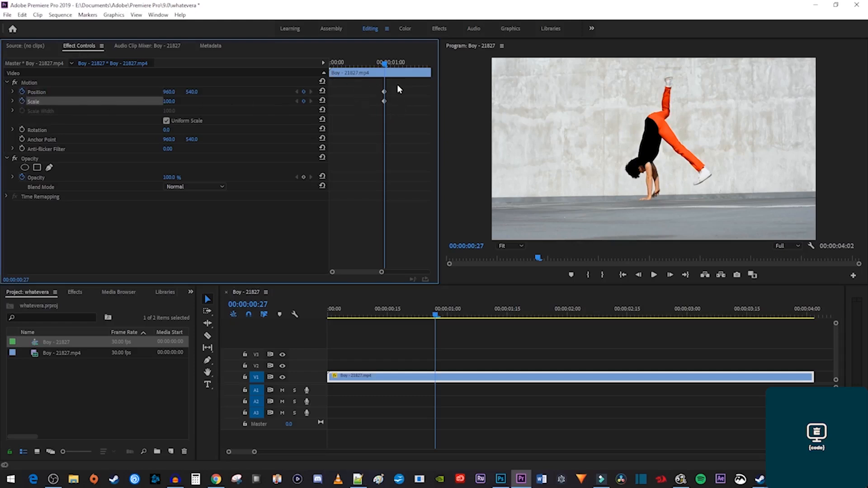
pyautogui.press('Right')
pyautogui.press('Right')
pyautogui.press('Right')
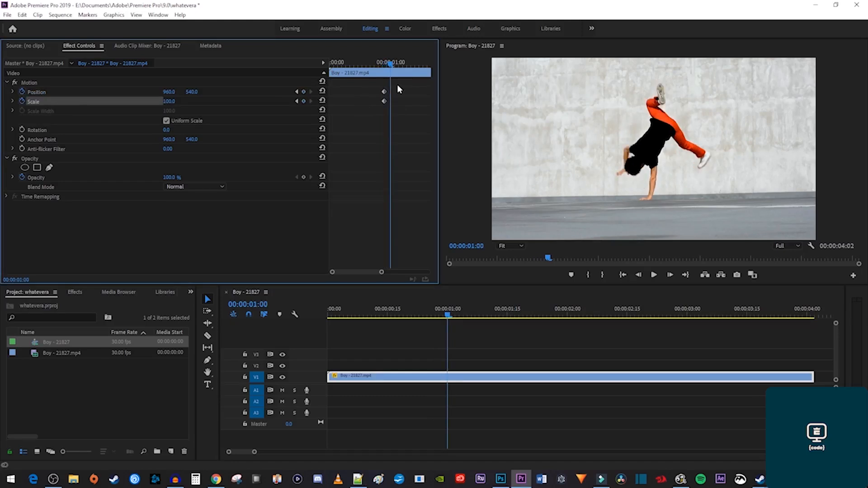
pyautogui.click(170, 91)
pyautogui.write('820')
pyautogui.press('Return')
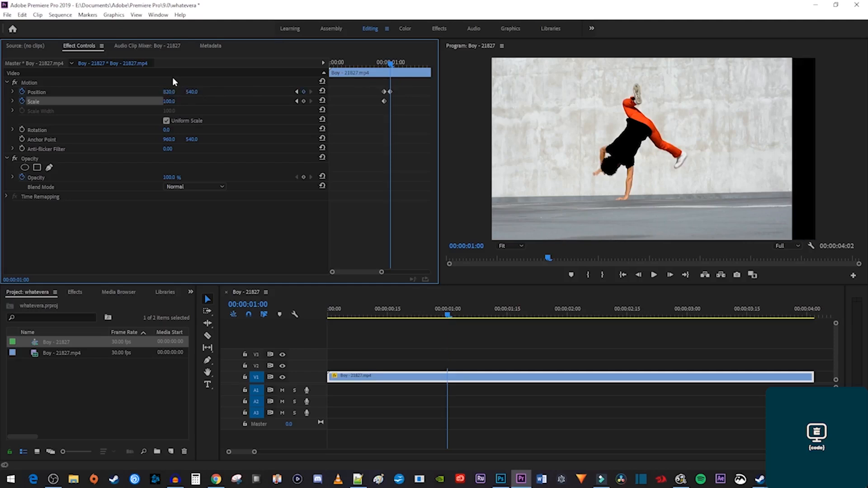
pyautogui.click(190, 92)
pyautogui.write('440')
pyautogui.press('Return')
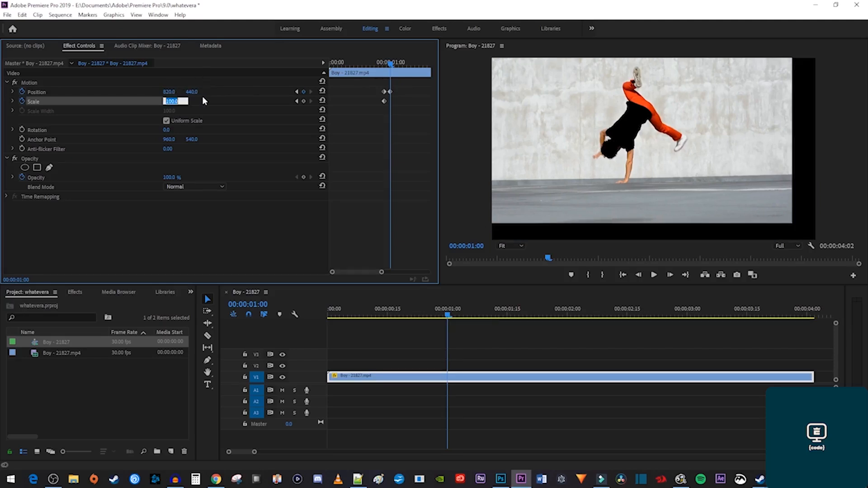
pyautogui.write('120')
pyautogui.press('Return')
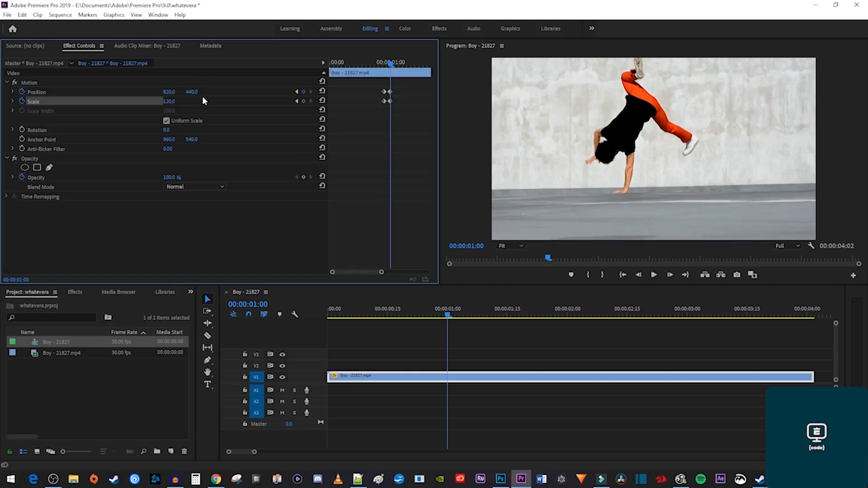
# At 1:03, reset Position to 960, 540 and Scale to 100.
pyautogui.press('Right')
pyautogui.press('Right')
pyautogui.press('Right')
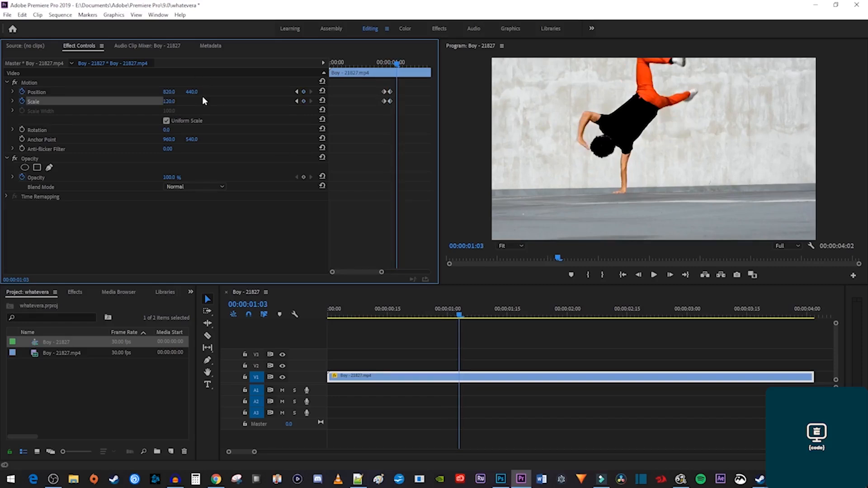
pyautogui.click(322, 92)
pyautogui.click(322, 101)
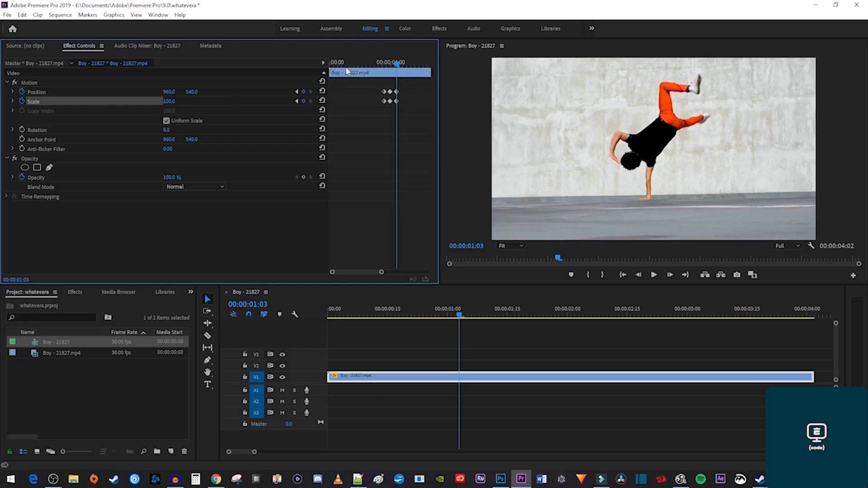
# Preview the pump effect and nudge its first keyframes slightly later.
pyautogui.click(335, 63)
pyautogui.press('space')
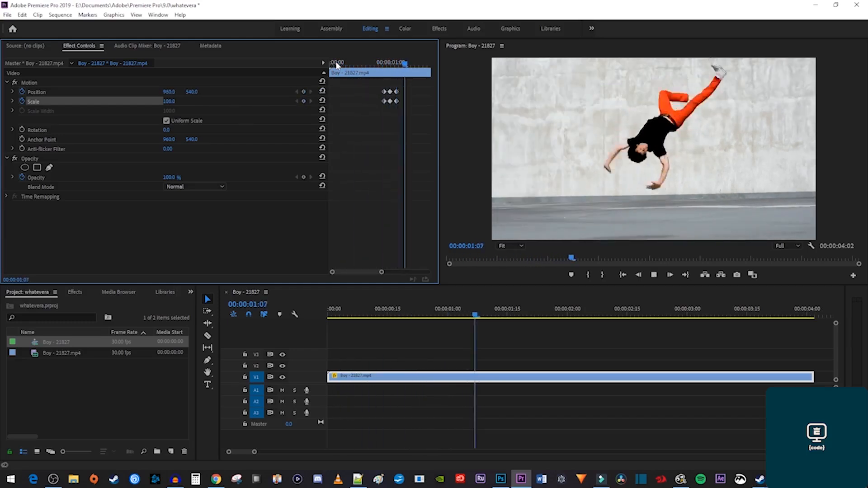
pyautogui.click(366, 64)
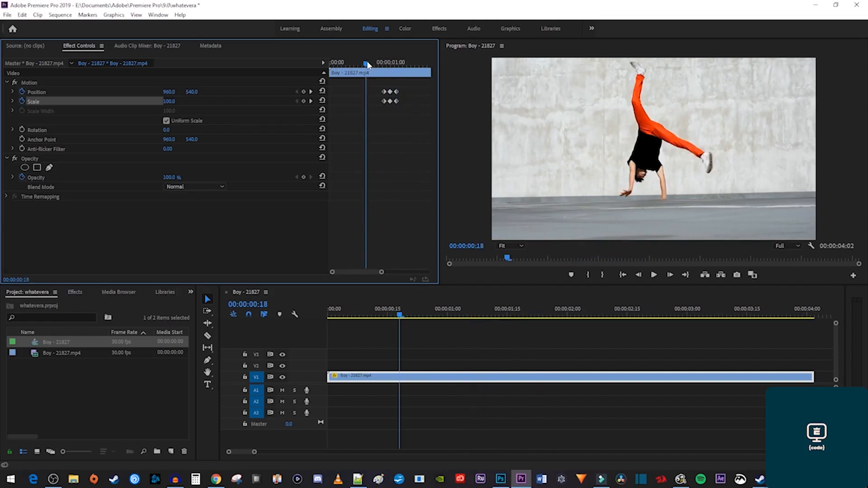
pyautogui.moveTo(379, 102); pyautogui.dragTo(396, 94)
pyautogui.press('space')
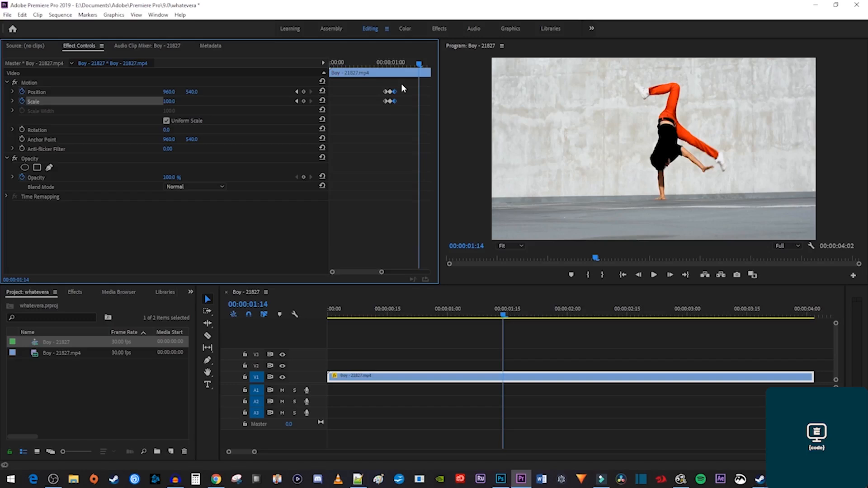
# Copy the Position and Scale pump keyframes, paste them at 00:00:00:21, and play back.
pyautogui.moveTo(390, 80); pyautogui.dragTo(378, 120)
pyautogui.rightClick(386, 104)
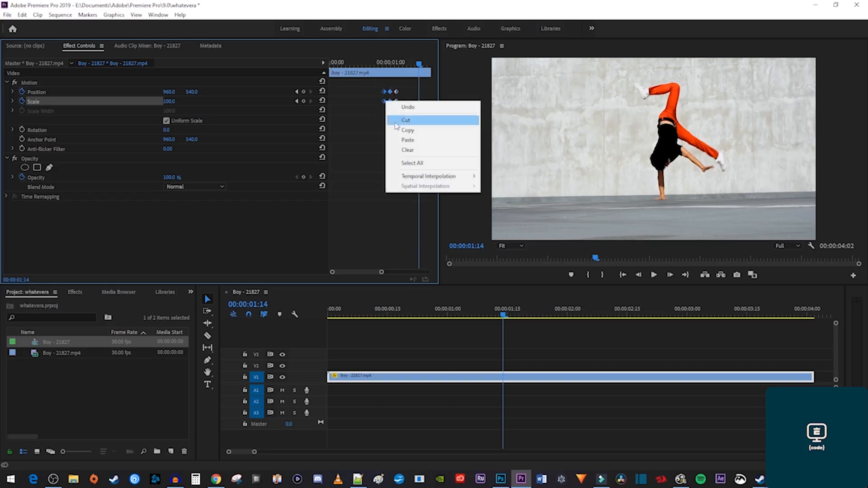
pyautogui.click(398, 132)
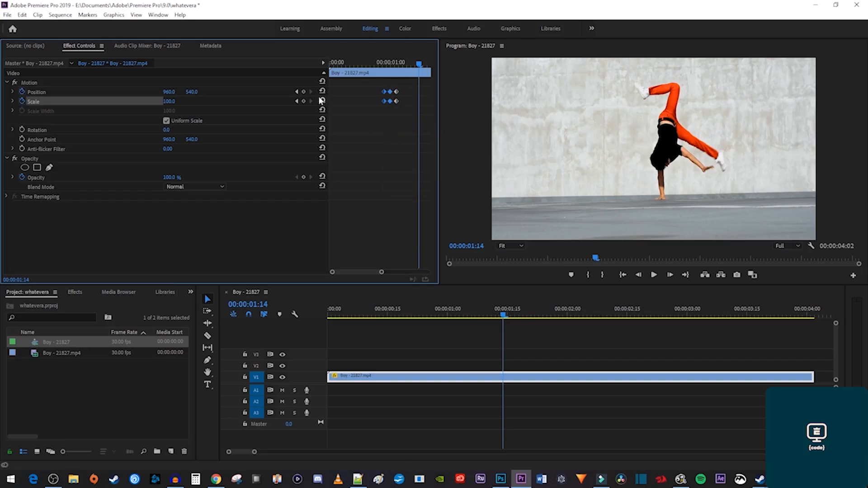
pyautogui.click(296, 92)
pyautogui.click(296, 92)
pyautogui.click(296, 92)
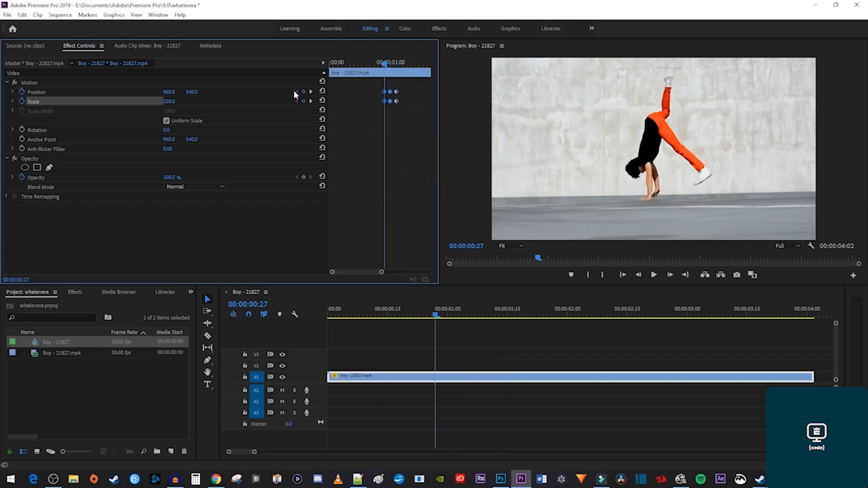
pyautogui.press('Left')
pyautogui.press('Left')
pyautogui.press('Left')
pyautogui.press('Left')
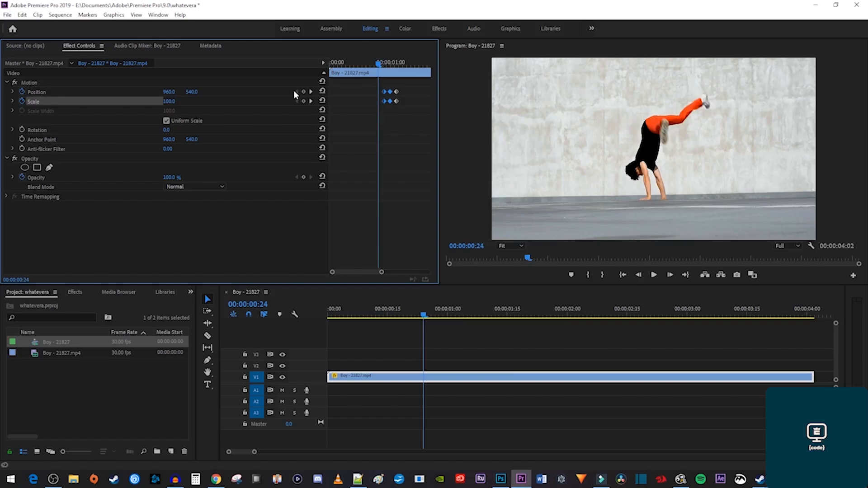
pyautogui.press('Left')
pyautogui.press('Left')
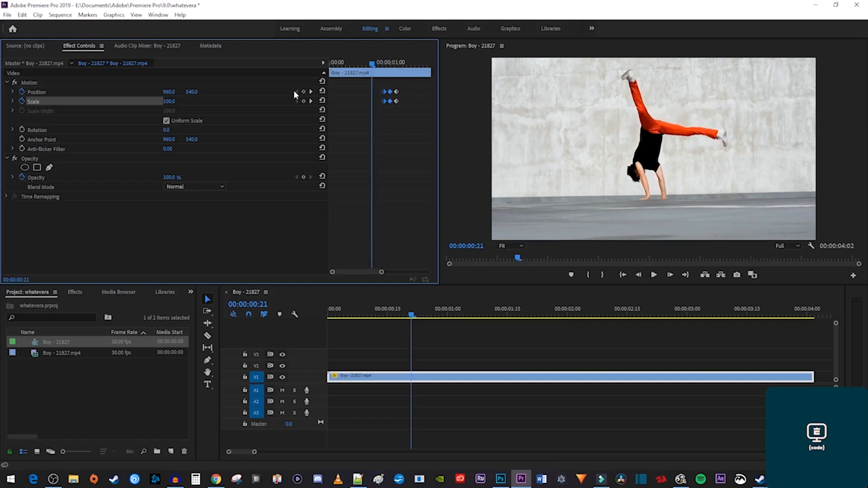
pyautogui.hotkey('ctrl', 'v')
pyautogui.click(332, 63)
pyautogui.press('space')
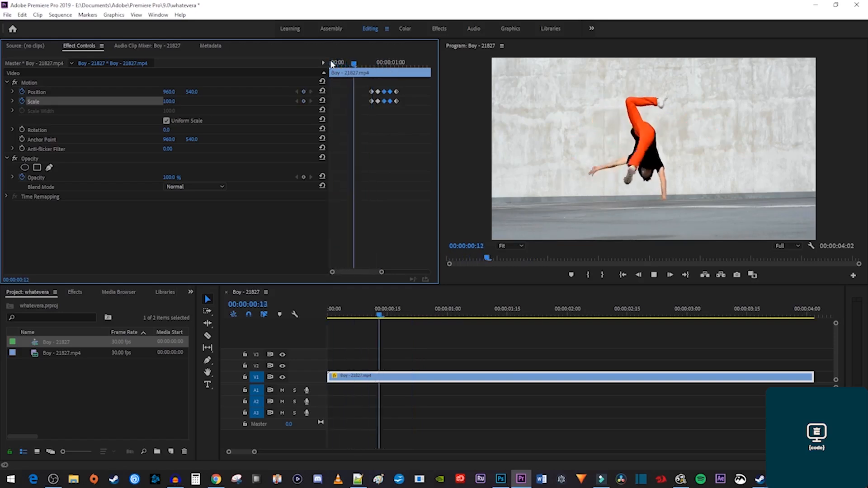
pyautogui.press('space')
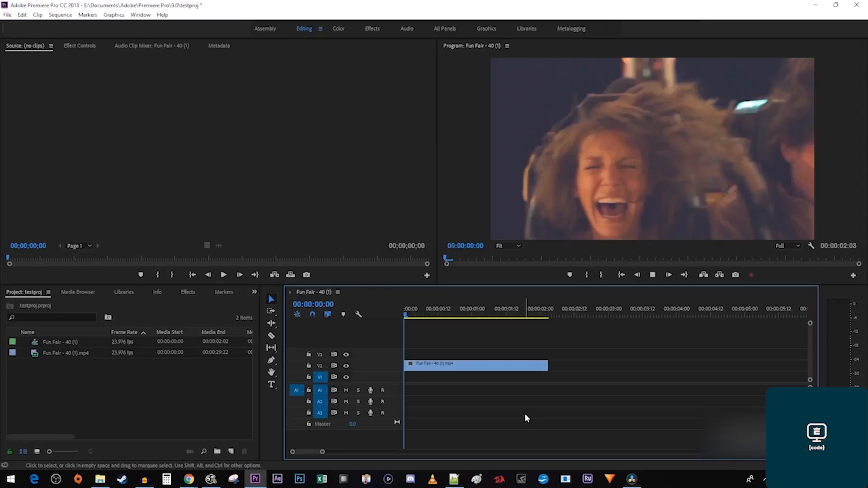
# Cut the Fun Fair clip on V2 a few frames in with the Razor tool.
pyautogui.press('space')
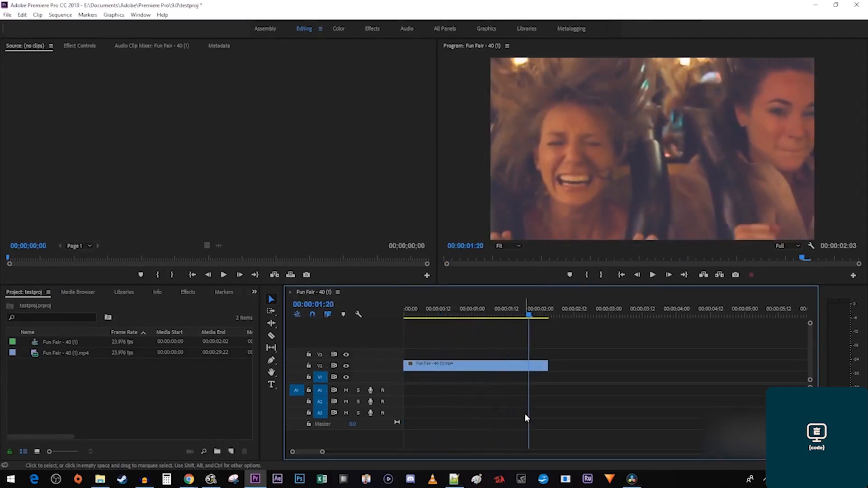
pyautogui.moveTo(449, 315); pyautogui.dragTo(411, 315)
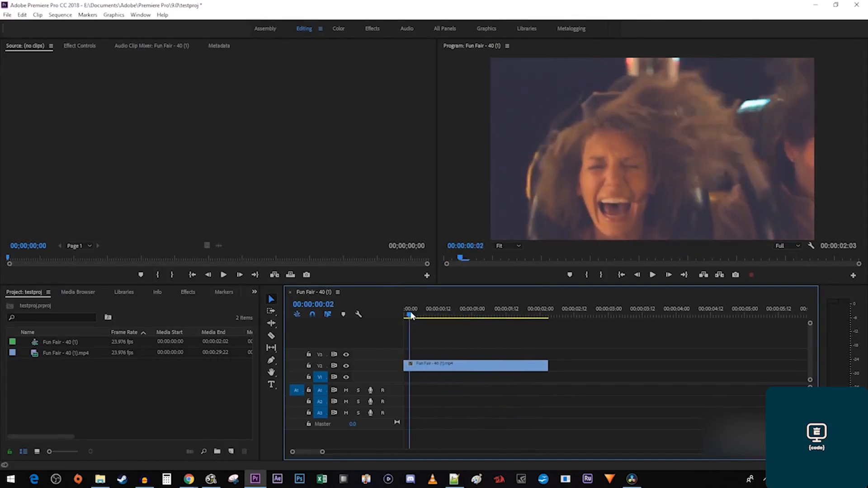
pyautogui.press('c')
pyautogui.click(411, 365)
pyautogui.press('Right')
pyautogui.press('Right')
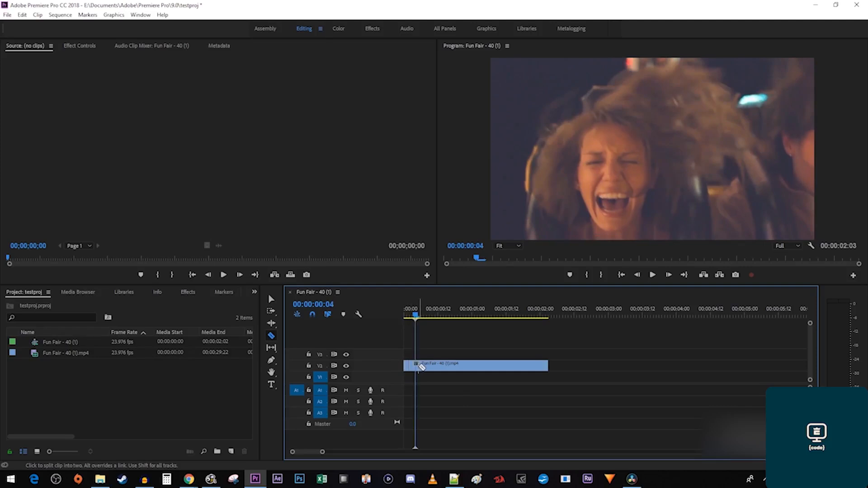
# Move the rest of the clip later and stretch the opening piece to meet it.
pyautogui.press('v')
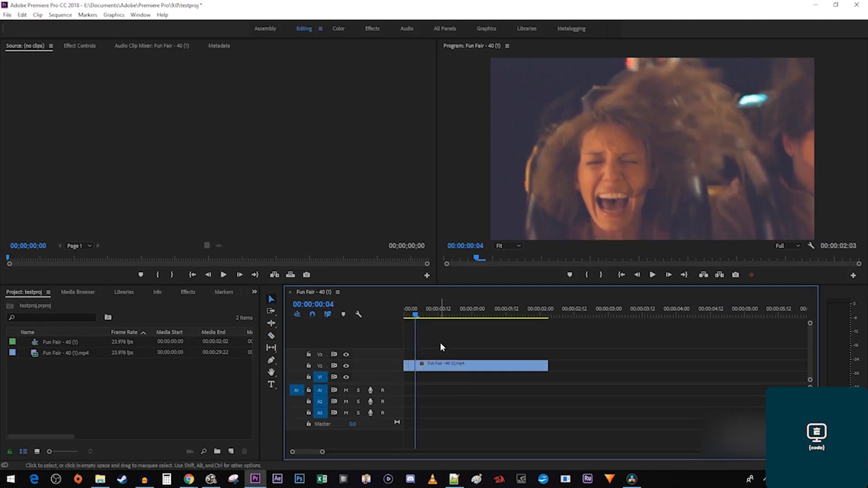
pyautogui.moveTo(444, 366); pyautogui.dragTo(603, 366)
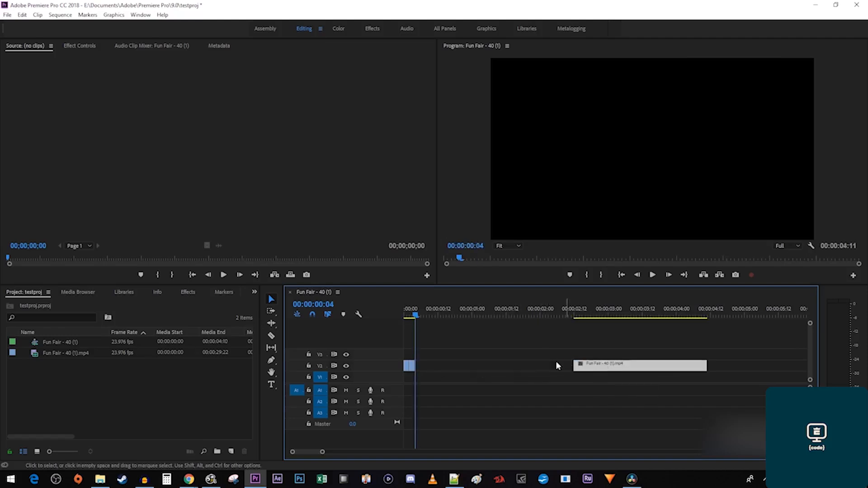
pyautogui.moveTo(414, 367); pyautogui.dragTo(420, 367)
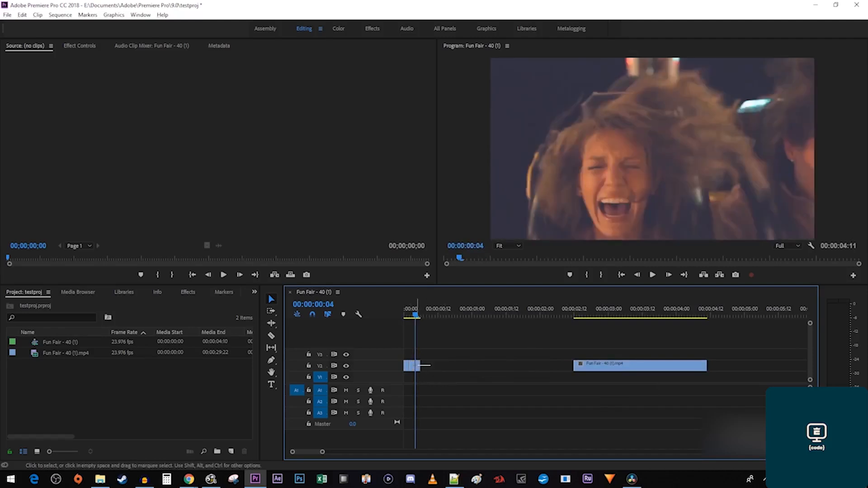
pyautogui.moveTo(417, 370); pyautogui.dragTo(431, 372)
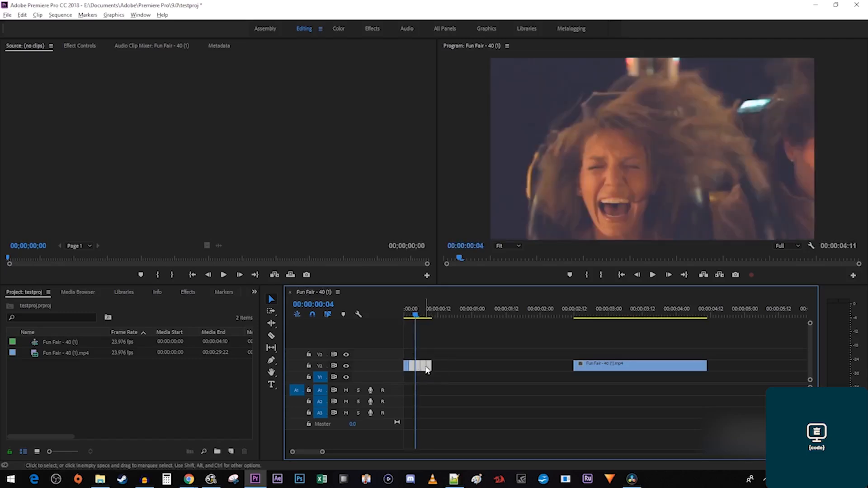
pyautogui.moveTo(425, 368); pyautogui.dragTo(525, 364)
pyautogui.moveTo(417, 311); pyautogui.dragTo(391, 310)
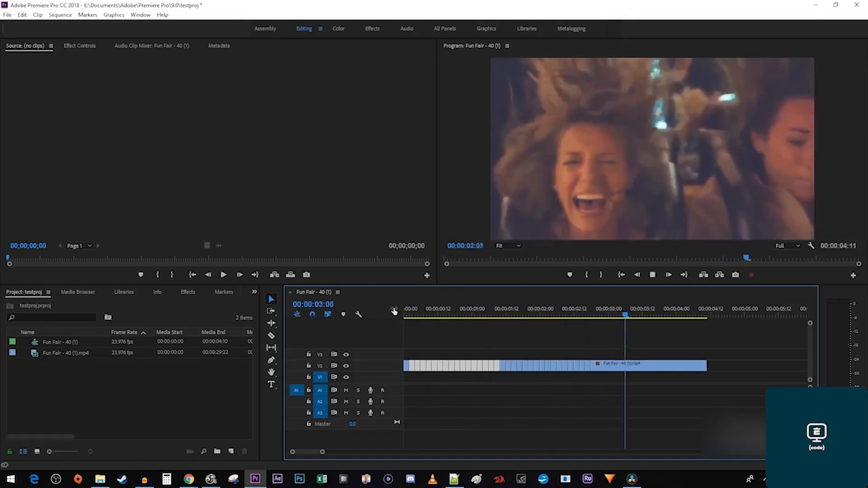
pyautogui.press('space')
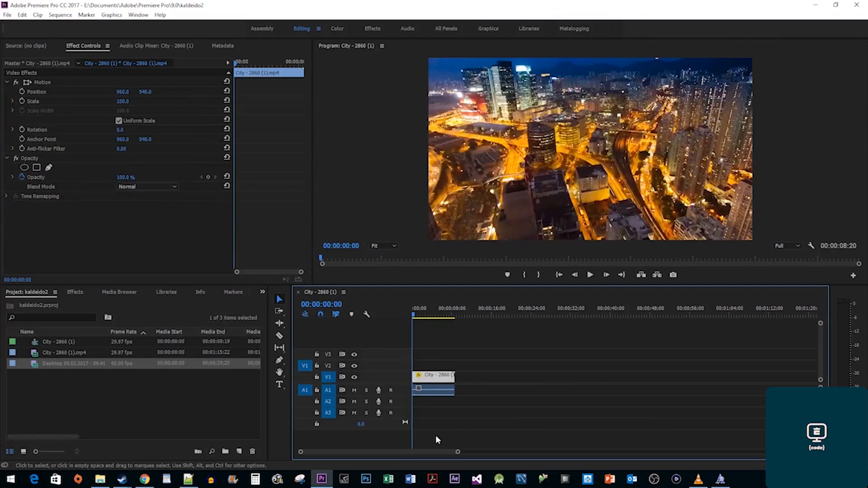
# Scale the City clip to 50 and Alt-drag copies of it up onto the tracks above.
pyautogui.press('space')
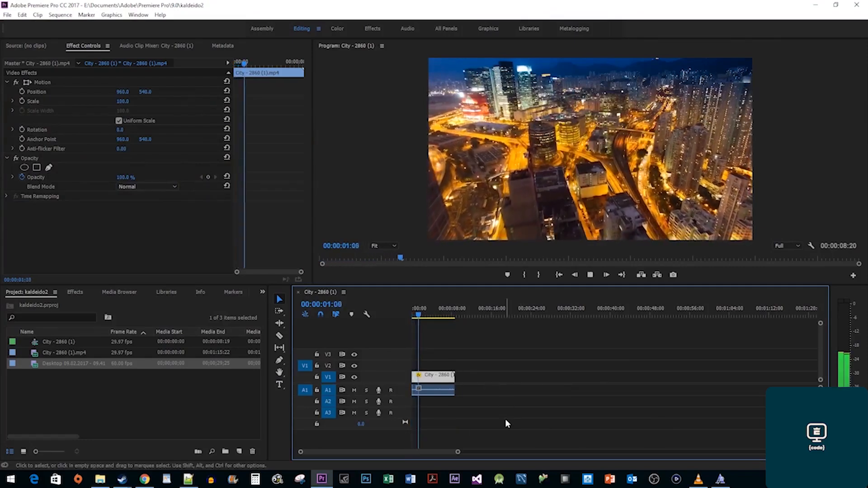
pyautogui.press('space')
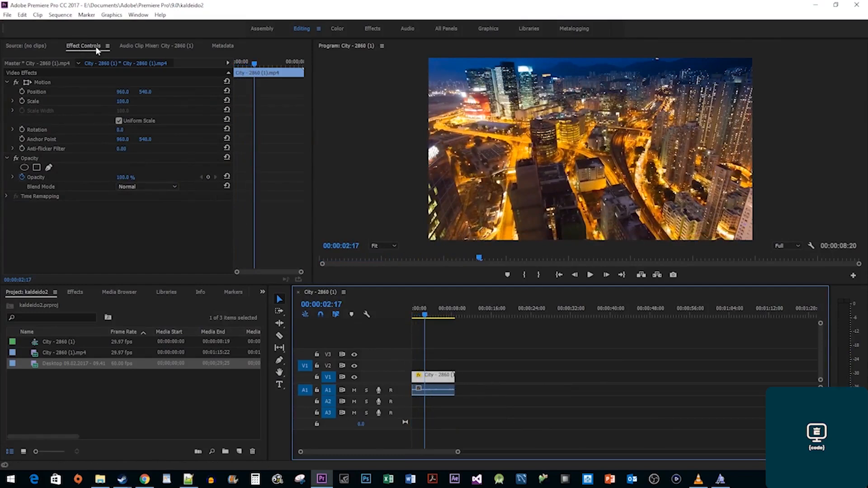
pyautogui.click(123, 101)
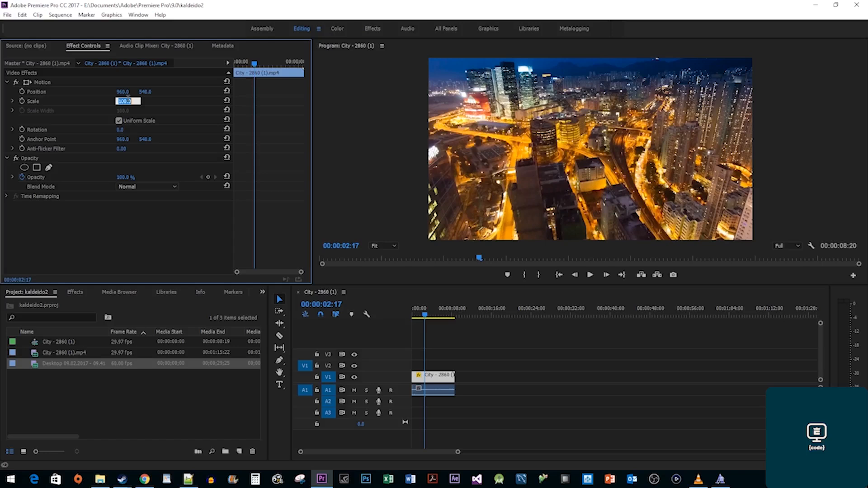
pyautogui.write('50')
pyautogui.press('Return')
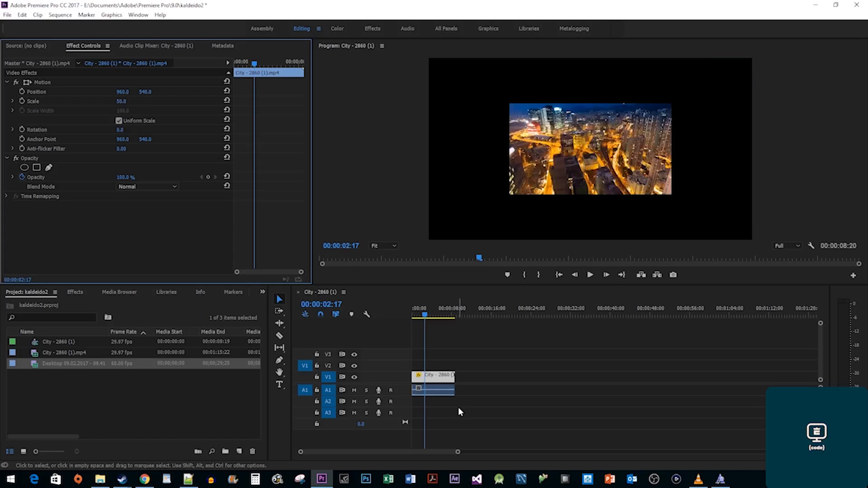
pyautogui.moveTo(444, 380); pyautogui.dragTo(443, 368)
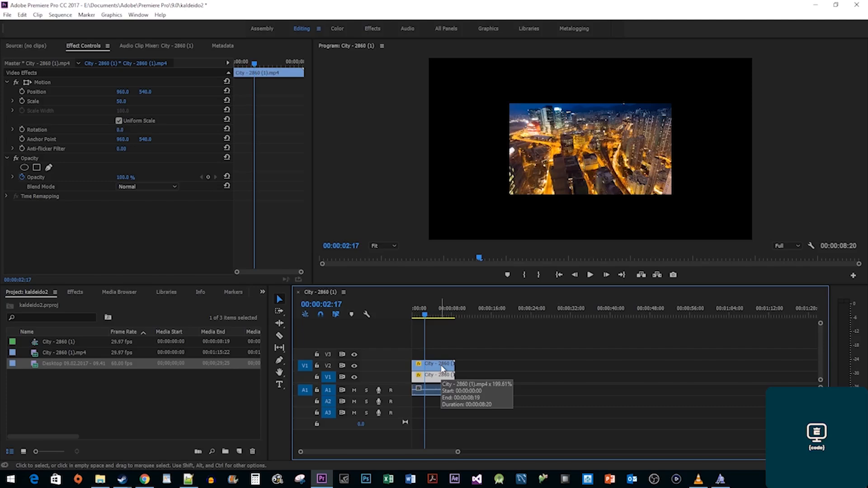
pyautogui.moveTo(443, 368); pyautogui.dragTo(442, 348)
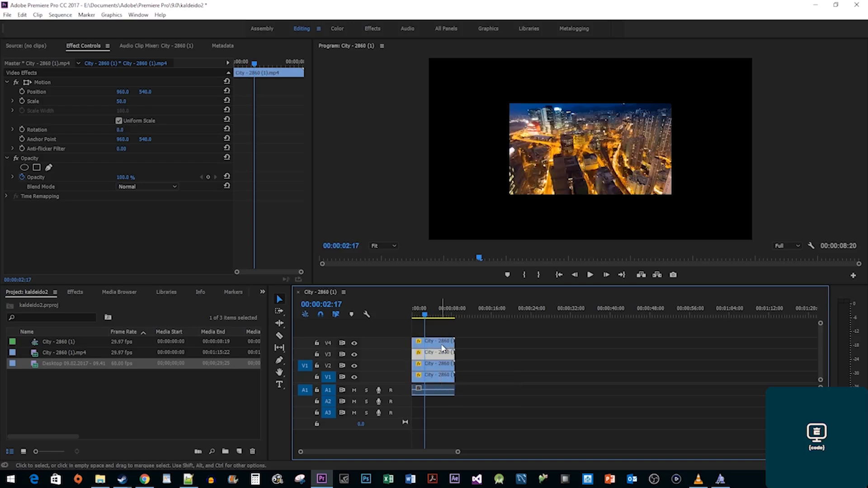
# Apply Horizontal Flip to V4, Vertical Flip to V3, both to V2, then move the top copy lower-left.
pyautogui.click(74, 292)
pyautogui.click(62, 304)
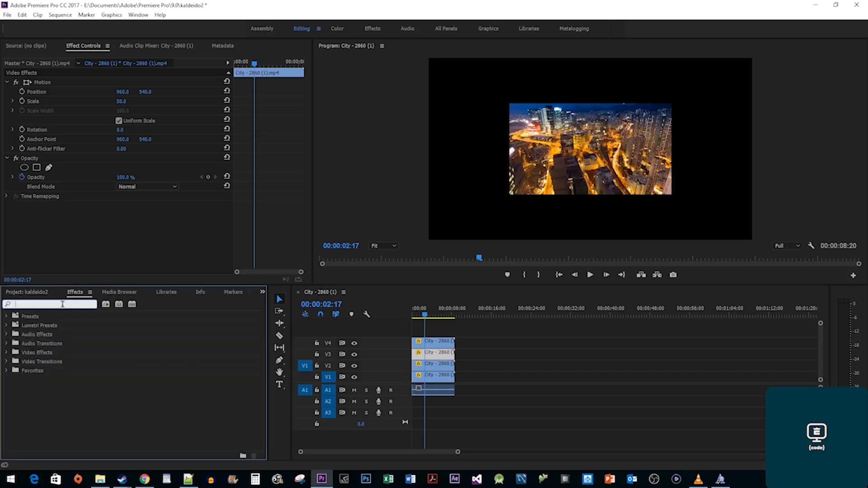
pyautogui.write('flip')
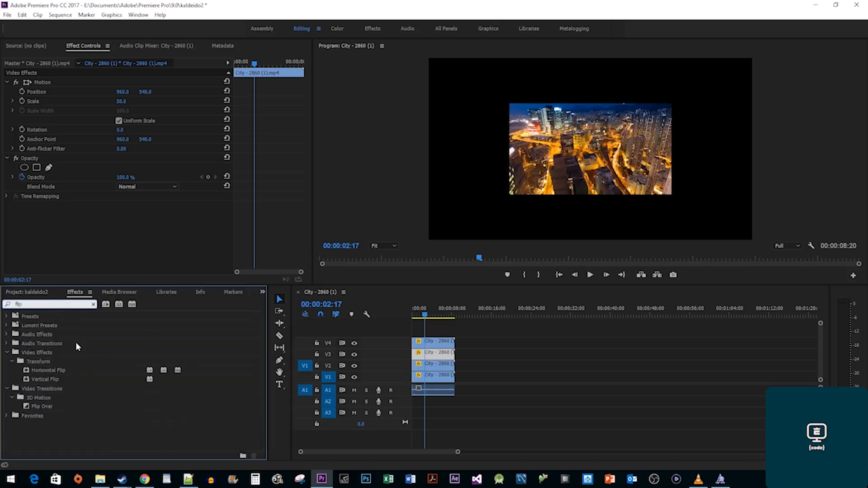
pyautogui.moveTo(49, 370); pyautogui.dragTo(442, 344)
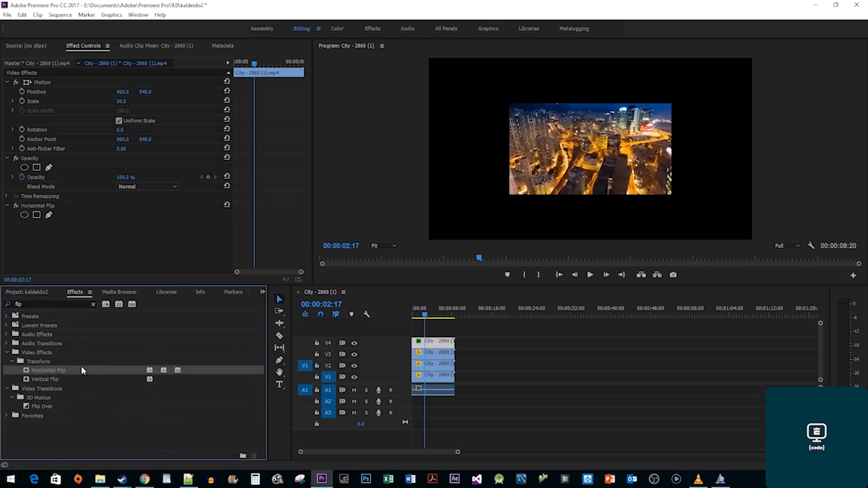
pyautogui.moveTo(48, 381); pyautogui.dragTo(434, 358)
pyautogui.moveTo(53, 372); pyautogui.dragTo(419, 366)
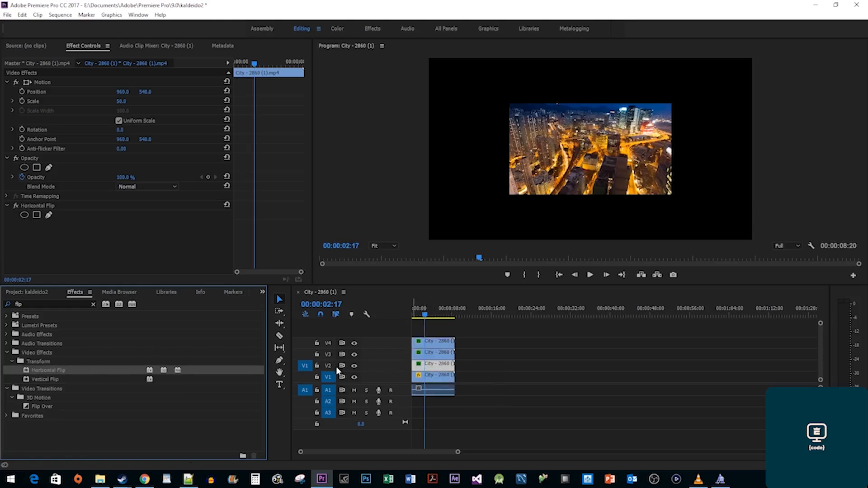
pyautogui.moveTo(52, 381); pyautogui.dragTo(423, 370)
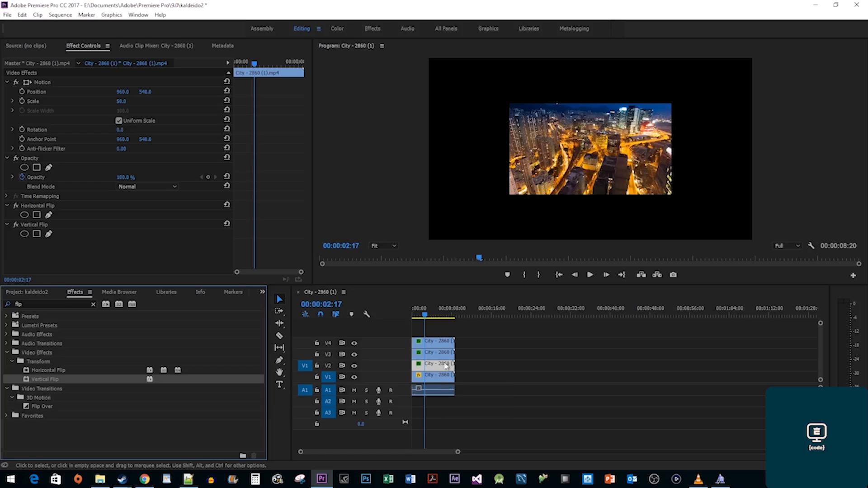
pyautogui.click(569, 167)
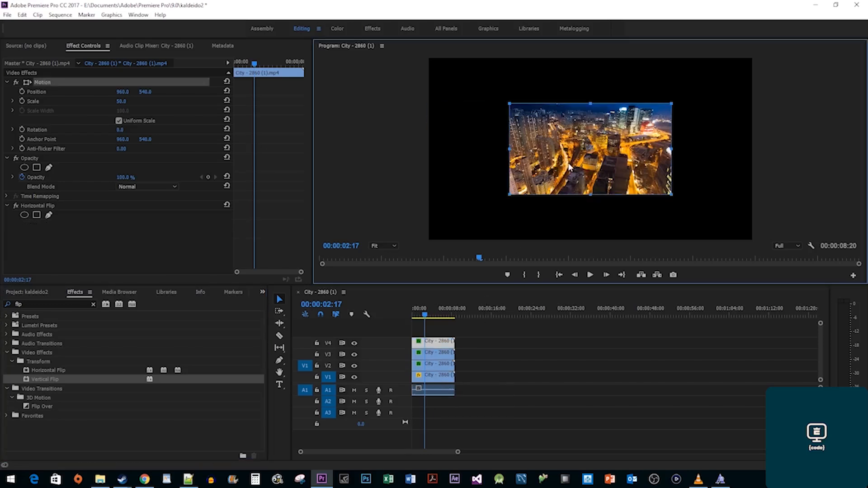
pyautogui.moveTo(569, 168); pyautogui.dragTo(489, 209)
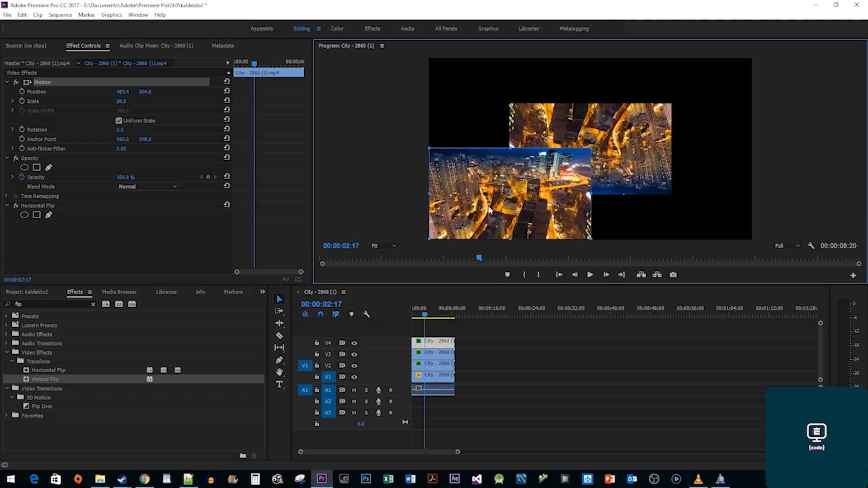
# Place the vertically flipped copy top-right, double-flipped top-left, unflipped bottom-right, then play.
pyautogui.click(617, 123)
pyautogui.moveTo(619, 124); pyautogui.dragTo(698, 79)
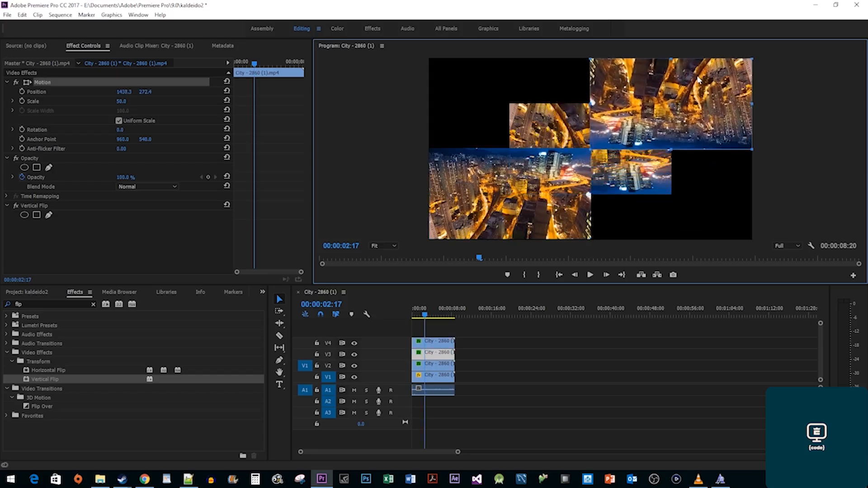
pyautogui.moveTo(633, 172); pyautogui.dragTo(555, 127)
pyautogui.moveTo(635, 175); pyautogui.dragTo(721, 225)
pyautogui.click(669, 114)
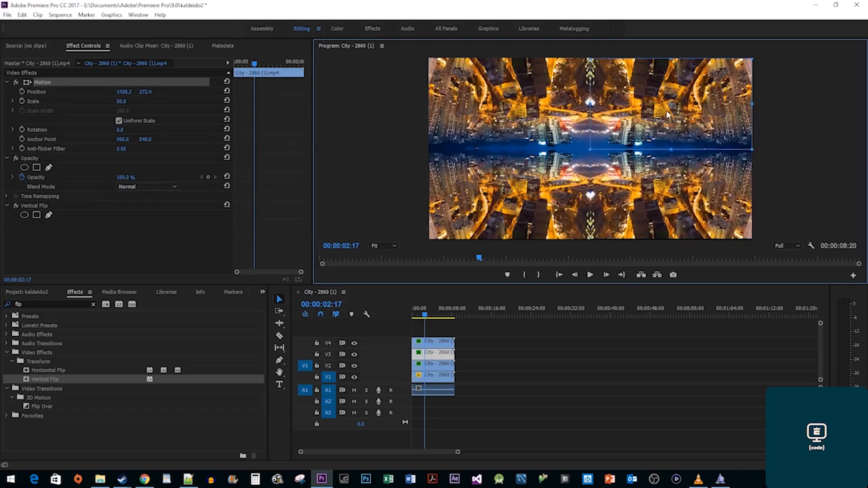
pyautogui.moveTo(424, 315); pyautogui.dragTo(396, 315)
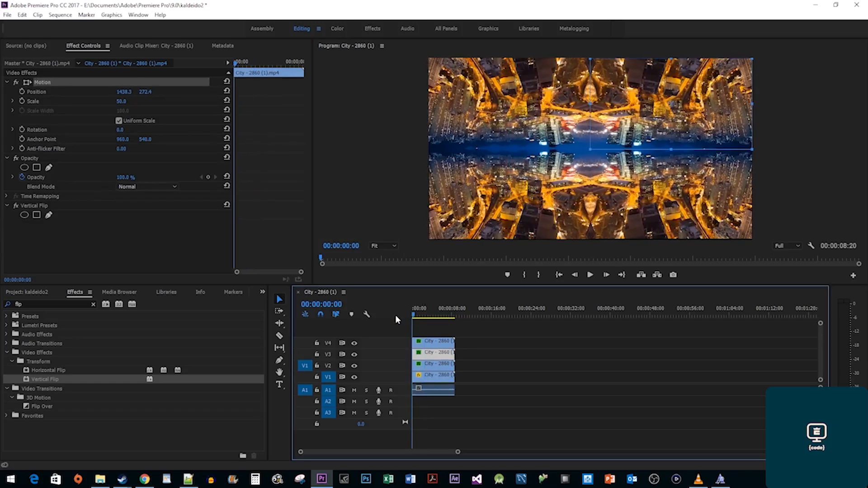
pyautogui.press('space')
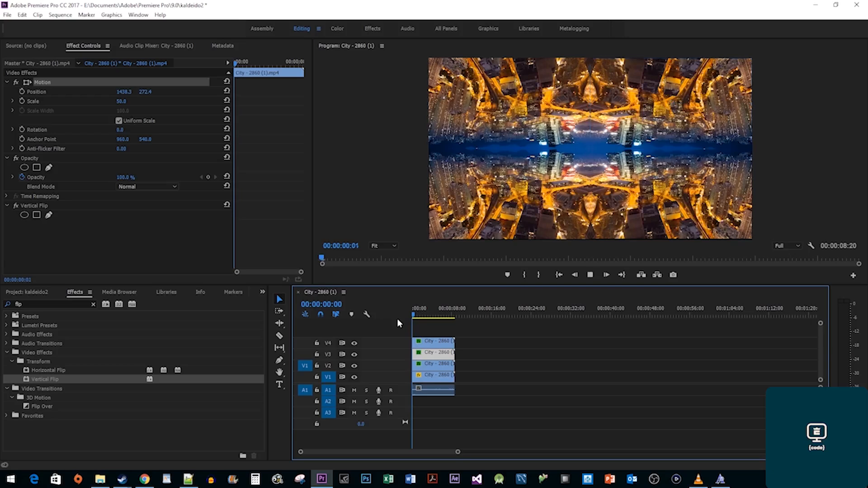
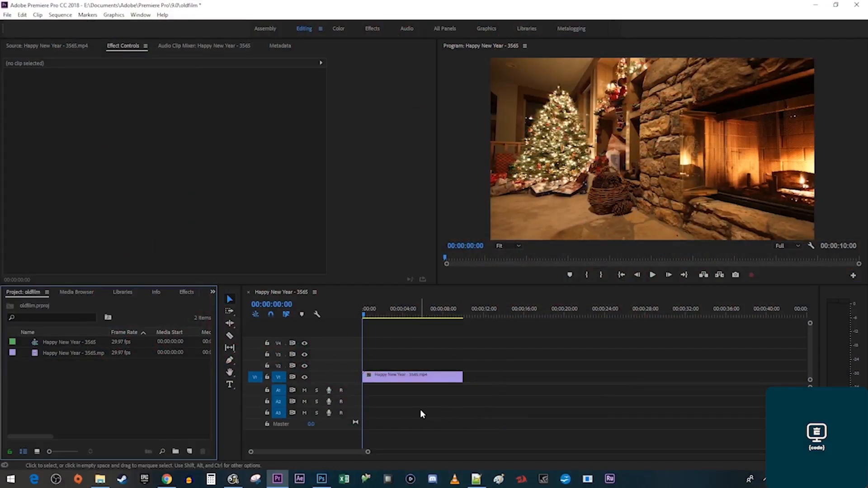
# Create a new Adjustment Layer, place it on V4 and trim it to the Happy New Year clip's length.
pyautogui.rightClick(175, 395)
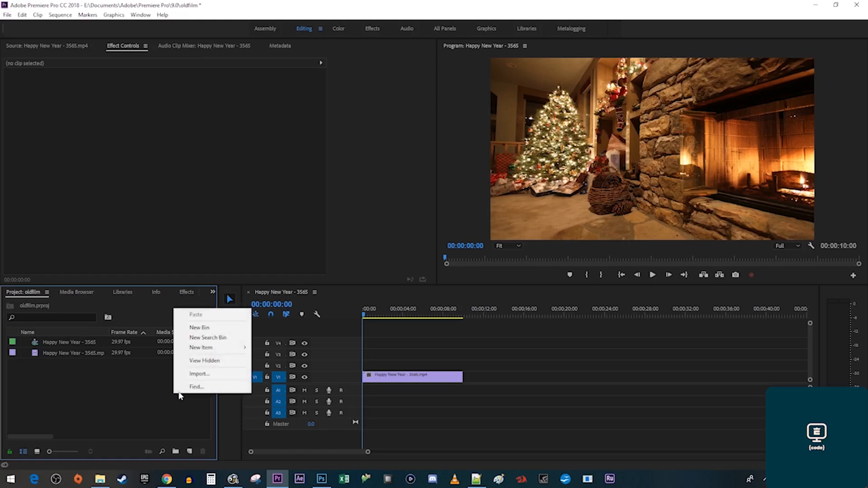
pyautogui.moveTo(236, 349)
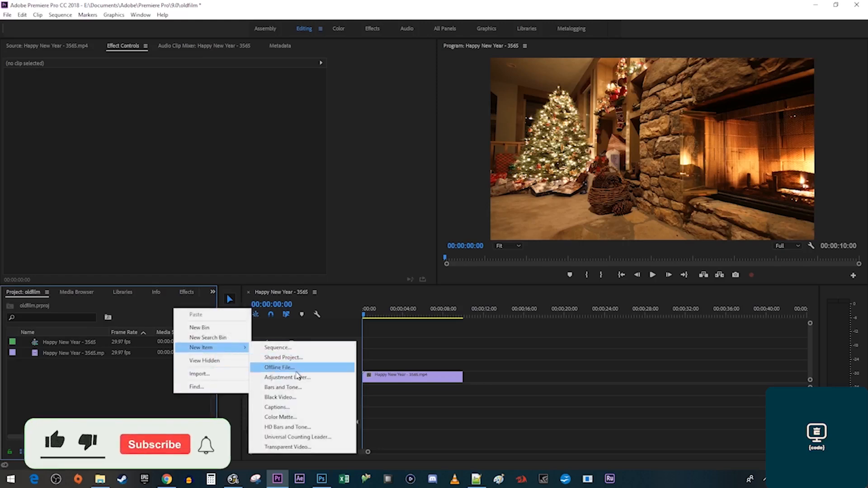
pyautogui.click(298, 377)
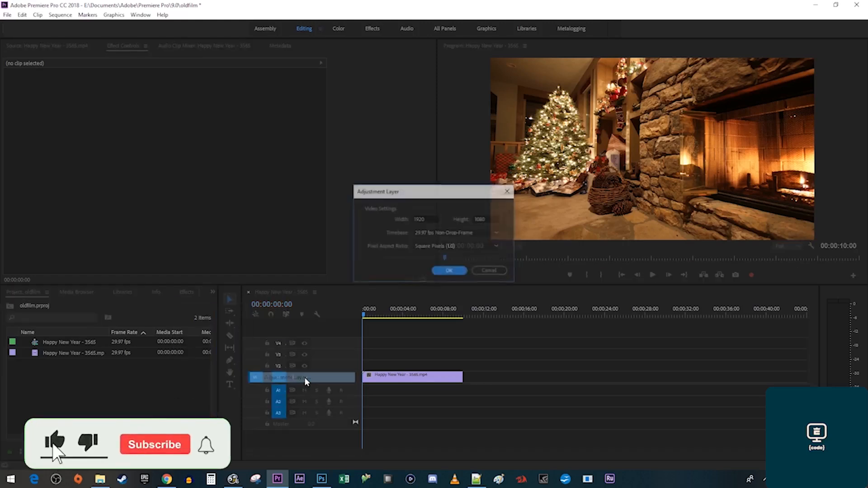
pyautogui.click(449, 271)
pyautogui.moveTo(104, 342); pyautogui.dragTo(356, 342)
pyautogui.moveTo(411, 343); pyautogui.dragTo(457, 346)
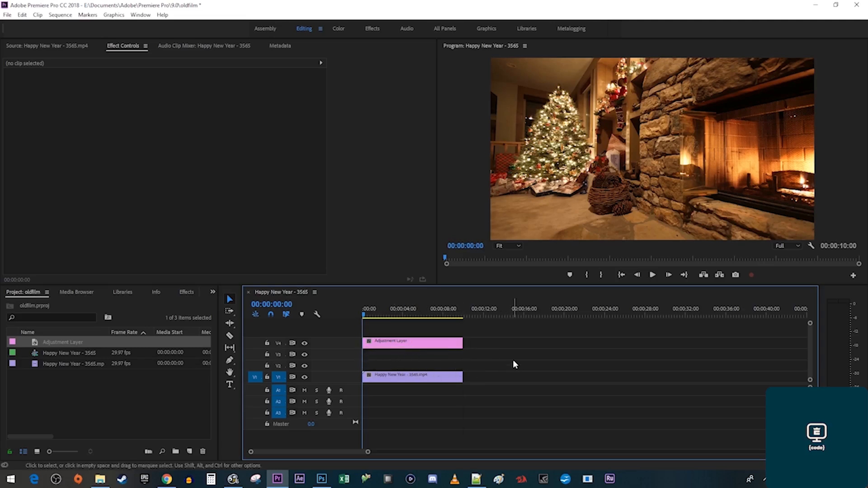
# Search the Effects panel for Wave Warp and apply it to the adjustment layer.
pyautogui.click(187, 291)
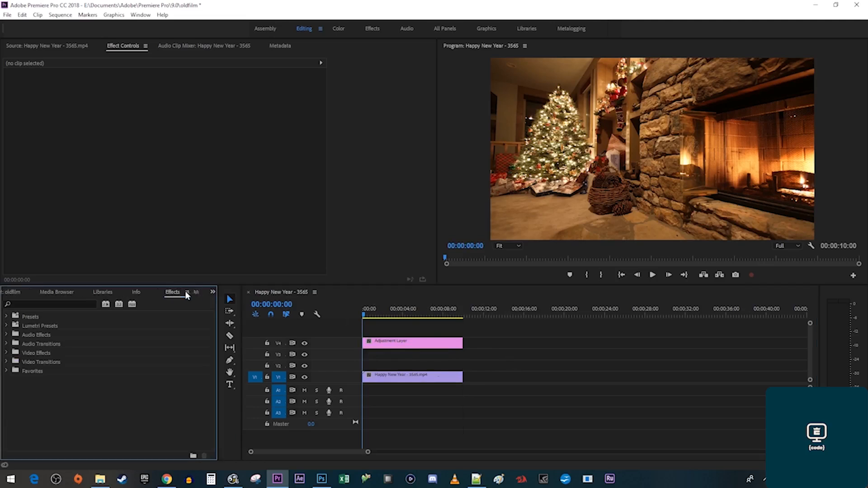
pyautogui.click(87, 304)
pyautogui.write('wave warp')
pyautogui.moveTo(45, 371); pyautogui.dragTo(397, 345)
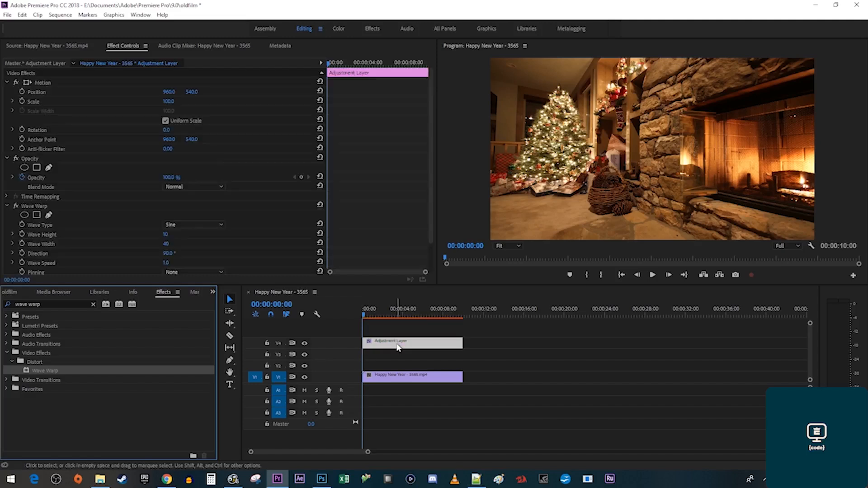
pyautogui.moveTo(61, 304); pyautogui.dragTo(3, 305)
# Apply the Noise effect to the adjustment layer.
pyautogui.write('noise')
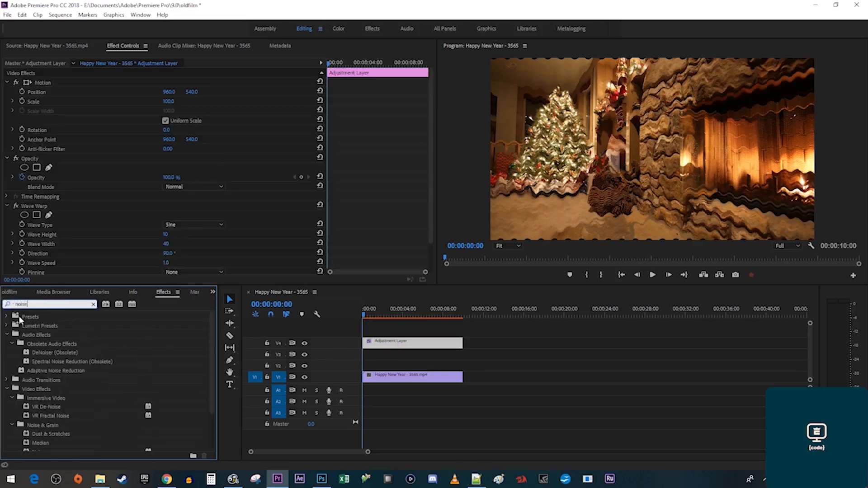
pyautogui.scroll(-3, 88, 395)
pyautogui.moveTo(36, 416); pyautogui.dragTo(391, 345)
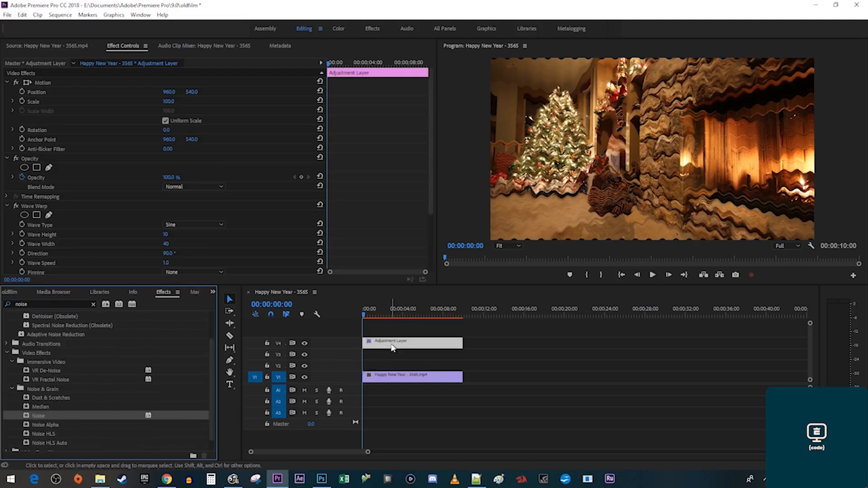
pyautogui.moveTo(52, 304); pyautogui.dragTo(5, 305)
# Apply Gaussian Blur and Crop to the adjustment layer.
pyautogui.write('gaussian blur')
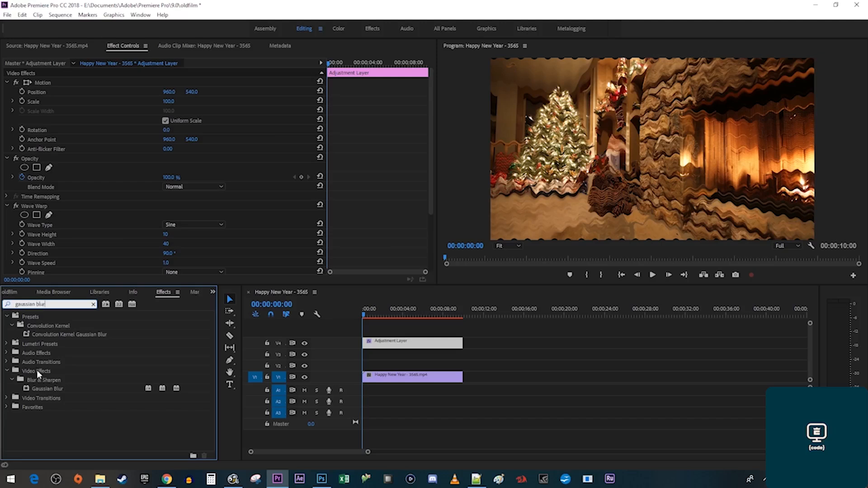
pyautogui.moveTo(41, 389); pyautogui.dragTo(393, 346)
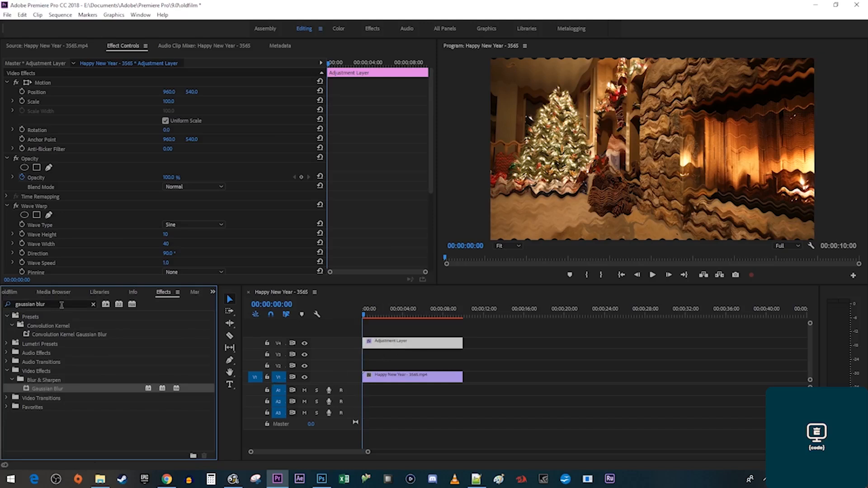
pyautogui.click(62, 304)
pyautogui.write('crop')
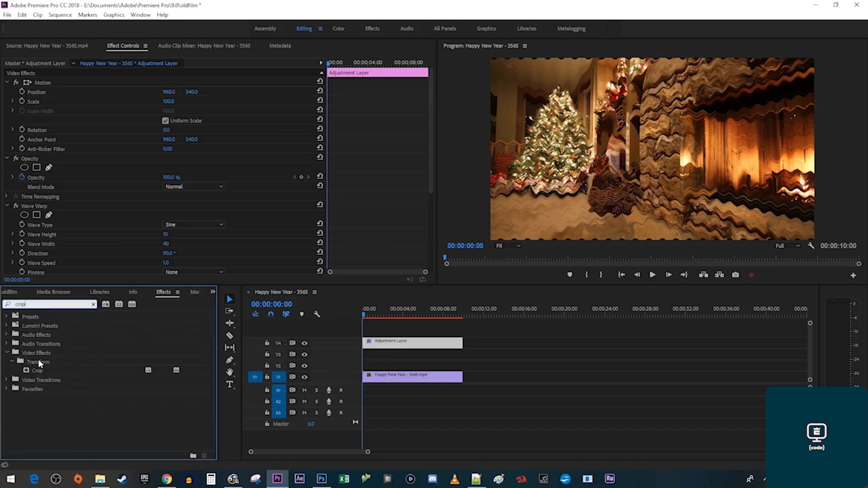
pyautogui.moveTo(39, 370); pyautogui.dragTo(391, 348)
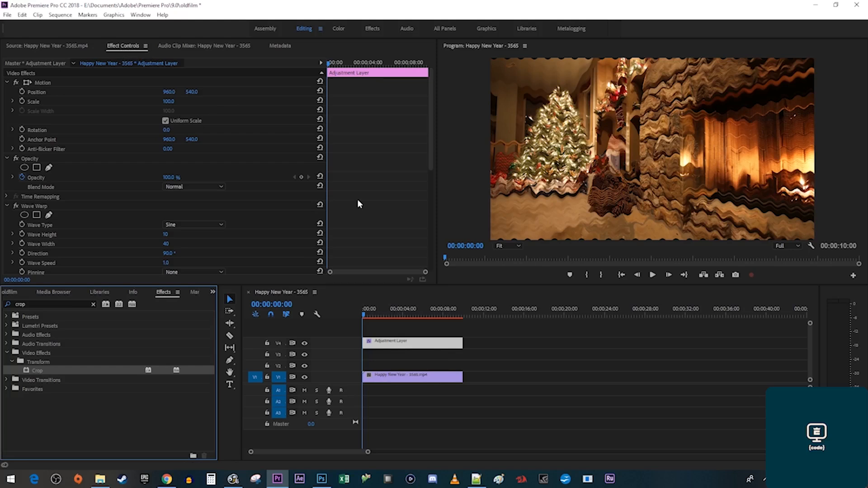
# Set Wave Warp to a Square wave with width 700 and direction 0.
pyautogui.scroll(-3, 353, 202)
pyautogui.click(199, 172)
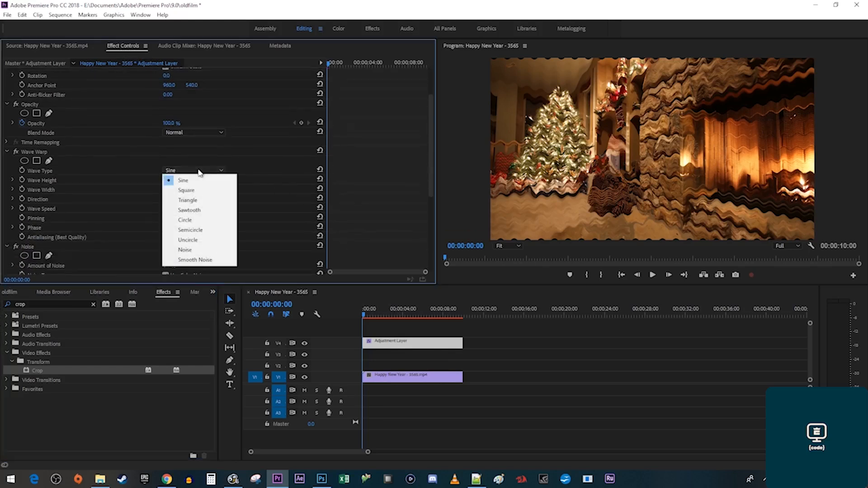
pyautogui.click(199, 190)
pyautogui.click(186, 191)
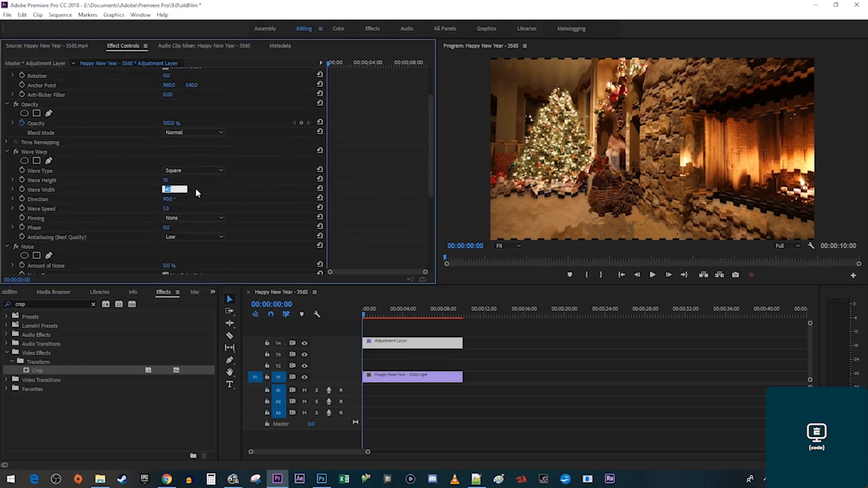
pyautogui.write('700')
pyautogui.press('Return')
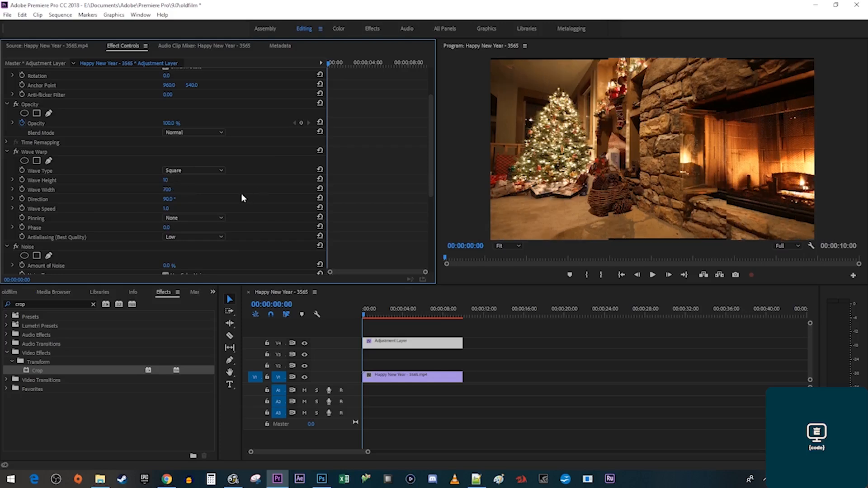
pyautogui.click(177, 199)
pyautogui.write('0')
pyautogui.press('Return')
# Set wave speed to 0.1, pin the warp at all edges, and preview it.
pyautogui.click(174, 207)
pyautogui.press('BackSpace')
pyautogui.write('.1')
pyautogui.press('Return')
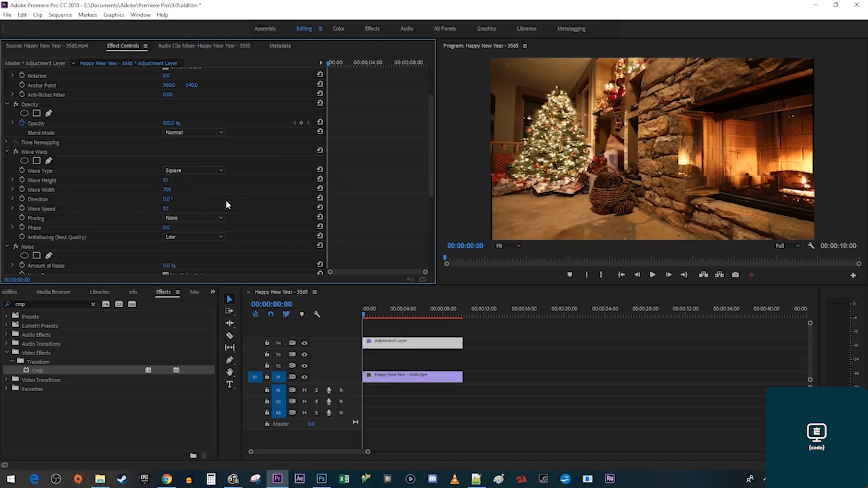
pyautogui.click(208, 217)
pyautogui.click(211, 238)
pyautogui.press('space')
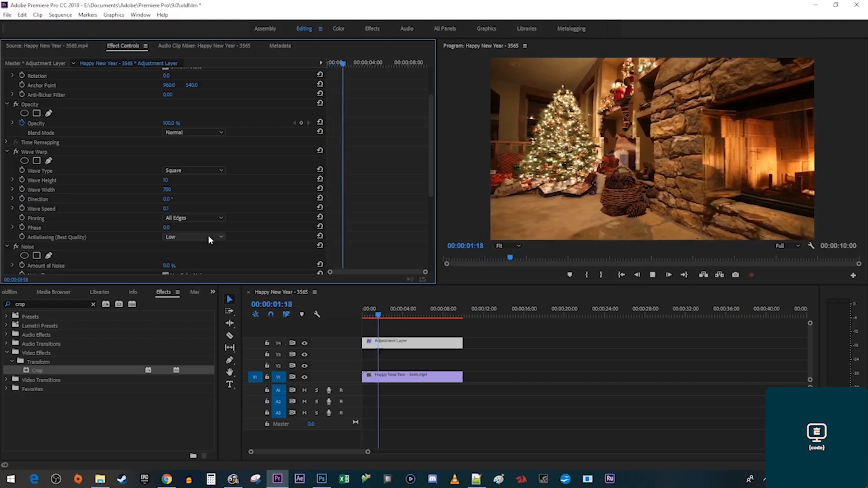
pyautogui.press('space')
# Set Noise amount to 40% and Gaussian Blur blurriness to 5.
pyautogui.scroll(-3, 365, 236)
pyautogui.click(171, 220)
pyautogui.write('40')
pyautogui.press('Return')
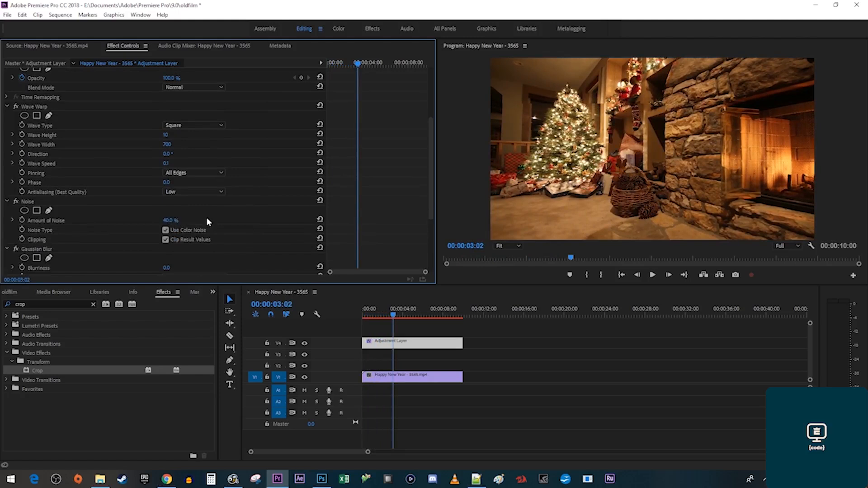
pyautogui.scroll(-2, 228, 214)
pyautogui.scroll(-1, 235, 211)
pyautogui.click(169, 222)
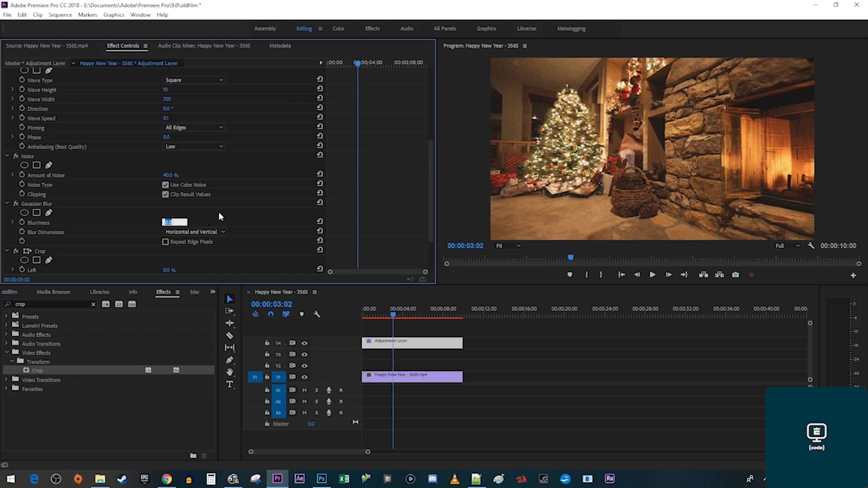
pyautogui.write('5')
pyautogui.press('Return')
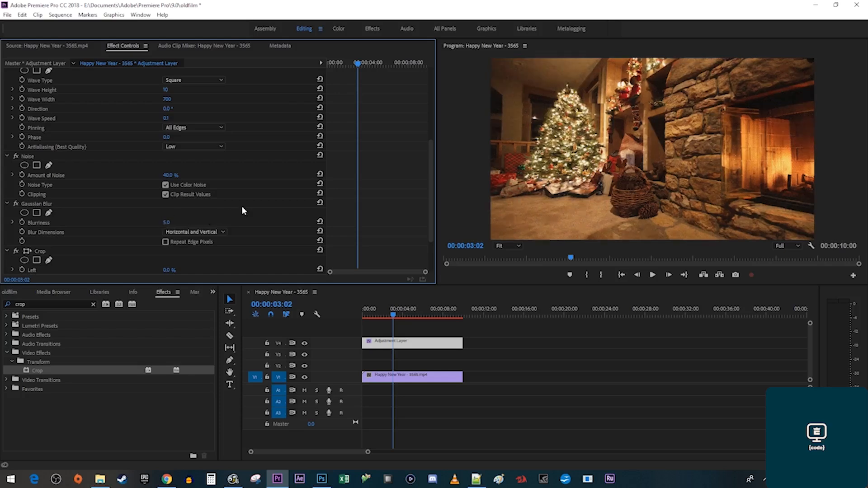
# Crop 10% off the left and right, then preview the effects from the start.
pyautogui.scroll(-3, 242, 210)
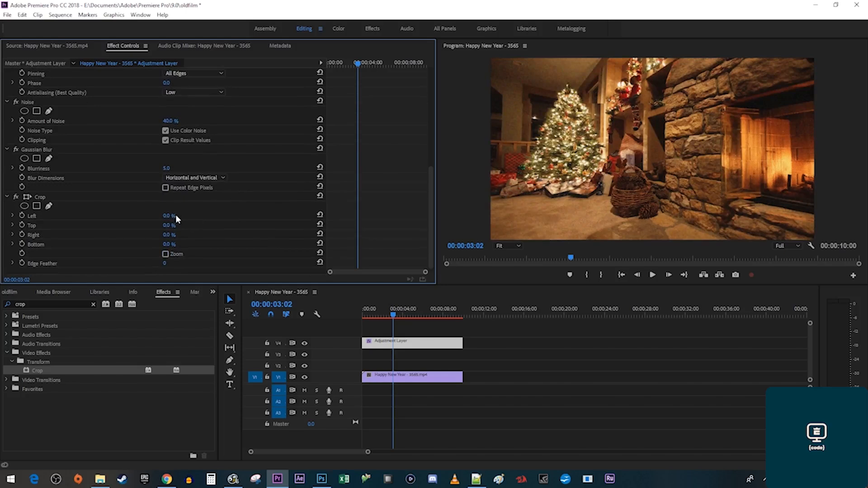
pyautogui.click(171, 216)
pyautogui.write('10')
pyautogui.press('Return')
pyautogui.click(168, 235)
pyautogui.write('10')
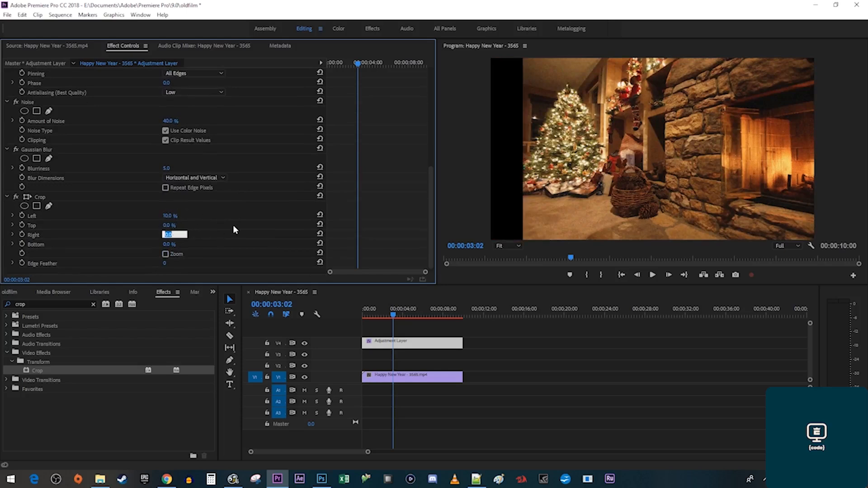
pyautogui.press('Return')
pyautogui.press('Home')
pyautogui.press('space')
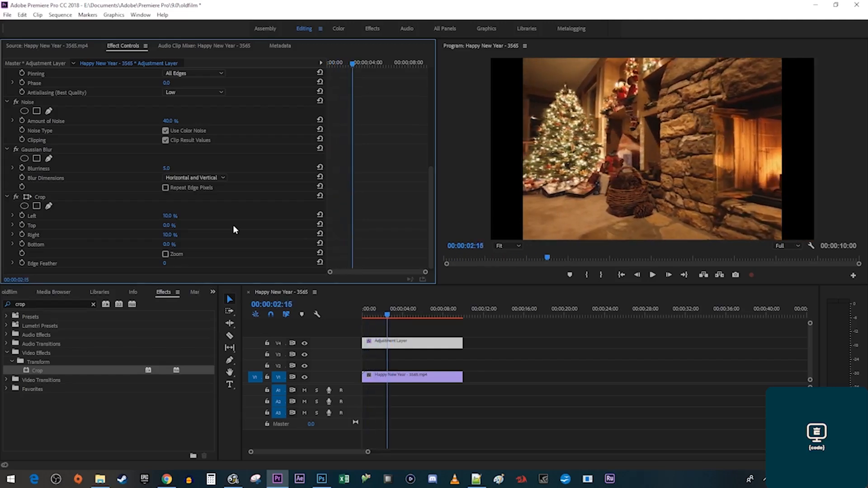
pyautogui.press('Home')
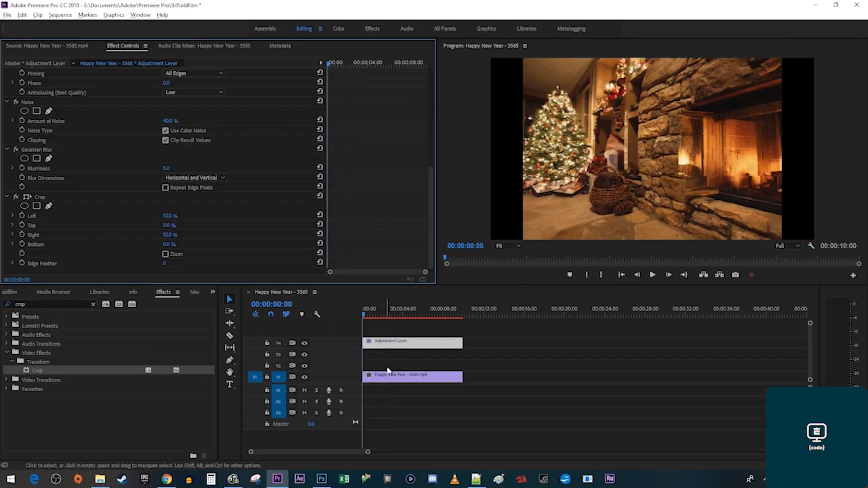
# Copy the Happy New Year clip onto the tracks above it.
pyautogui.click(391, 375)
pyautogui.moveTo(391, 372); pyautogui.dragTo(395, 359)
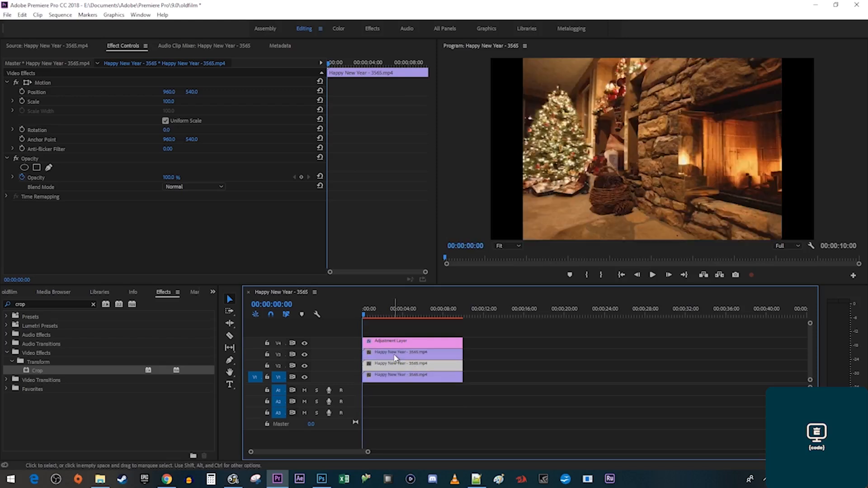
pyautogui.click(394, 358)
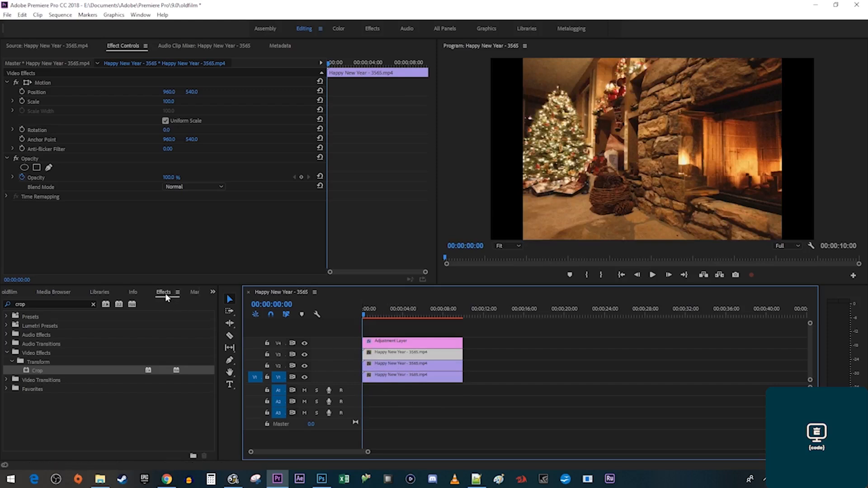
# Apply Color Balance (RGB), found by searching 'rgb', to the Happy New Year footage.
pyautogui.click(50, 304)
pyautogui.write('r')
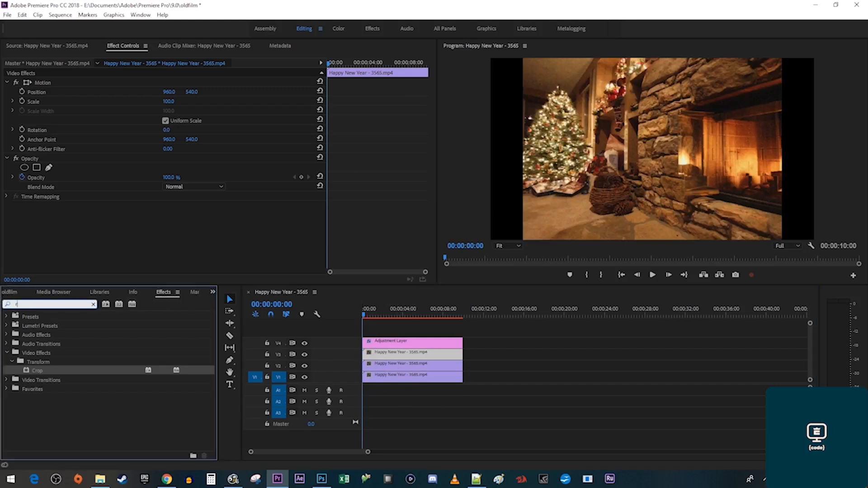
pyautogui.write('gb')
pyautogui.moveTo(63, 371); pyautogui.dragTo(391, 357)
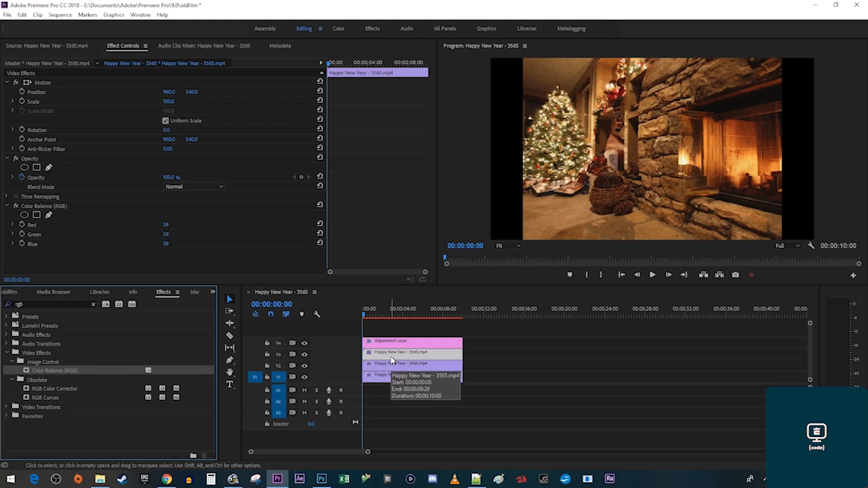
pyautogui.click(391, 377)
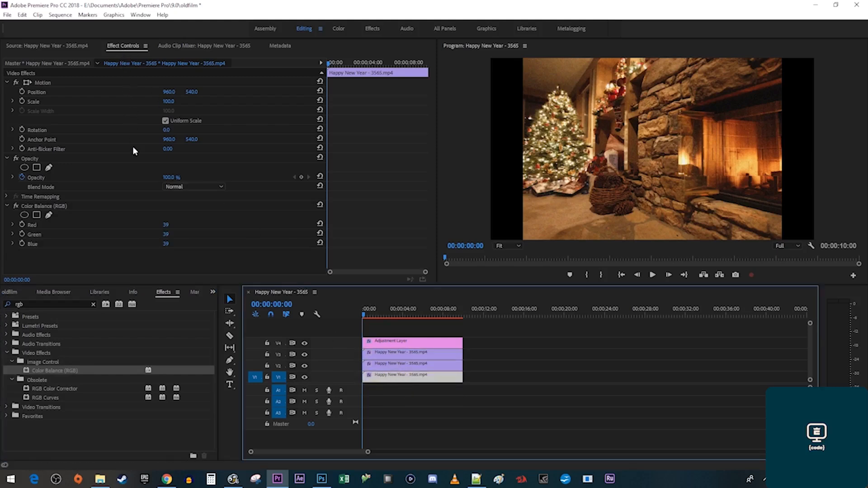
# Tint the V1 clip blue: Blue 100, Green 0, Red 0.
pyautogui.click(166, 244)
pyautogui.write('100')
pyautogui.press('Return')
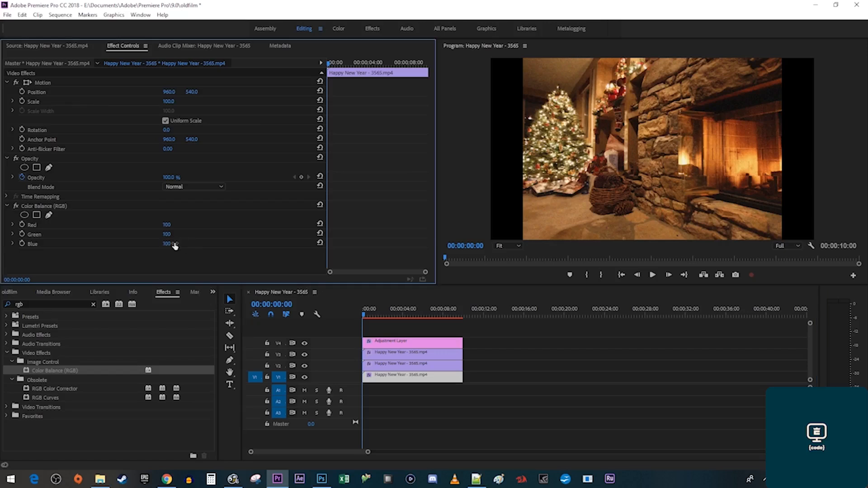
pyautogui.click(166, 234)
pyautogui.write('0')
pyautogui.press('Return')
pyautogui.click(167, 225)
pyautogui.write('0')
pyautogui.press('Return')
# Set the V2 clip to Screen blend and tint it green with Red and Blue at 0.
pyautogui.click(382, 368)
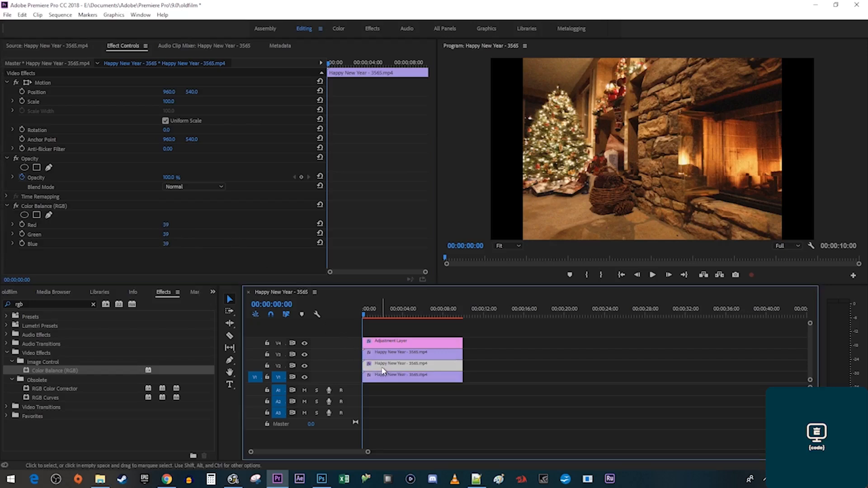
pyautogui.click(210, 185)
pyautogui.click(280, 275)
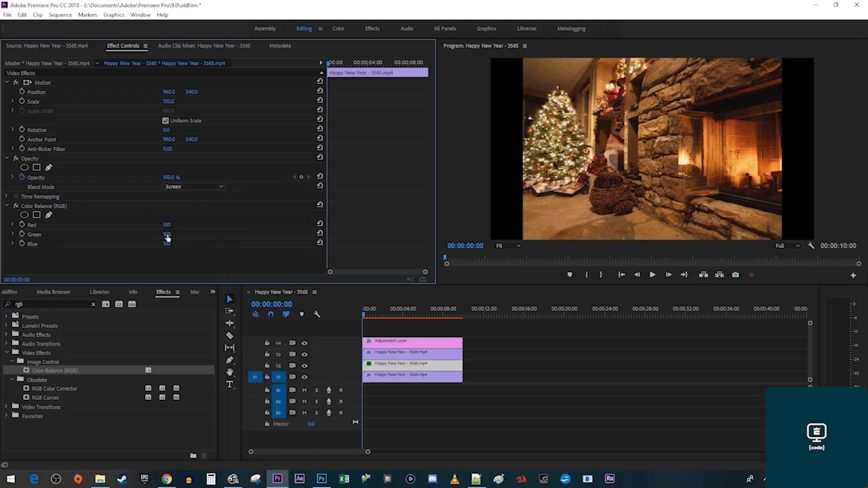
pyautogui.click(167, 225)
pyautogui.write('0')
pyautogui.press('Return')
pyautogui.click(166, 243)
pyautogui.write('0')
pyautogui.press('Return')
# Set the V3 clip to Screen blend and tint it red with Green and Blue at 0.
pyautogui.click(392, 356)
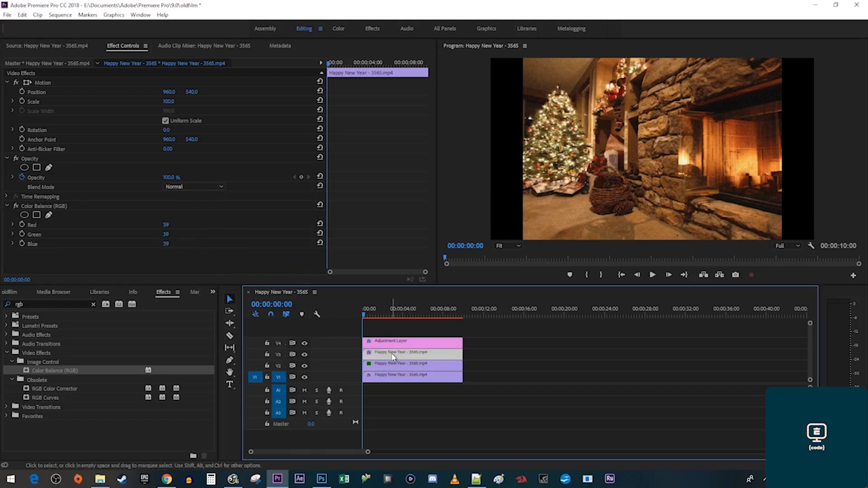
pyautogui.click(208, 186)
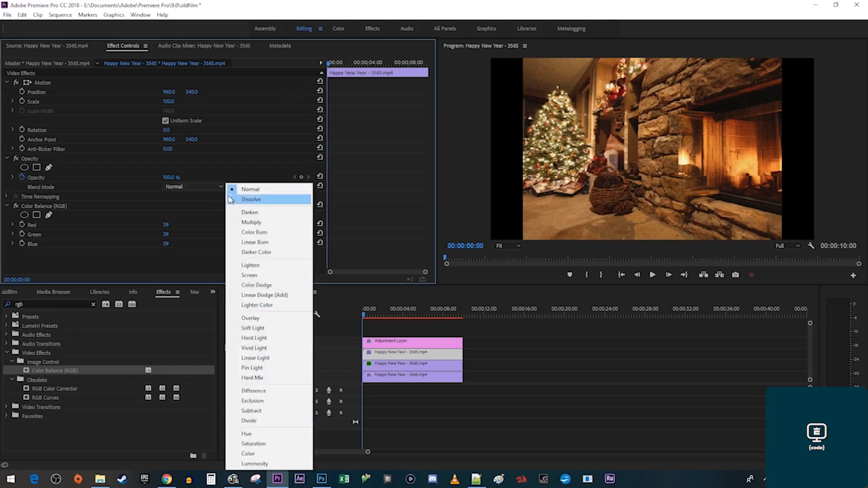
pyautogui.click(275, 276)
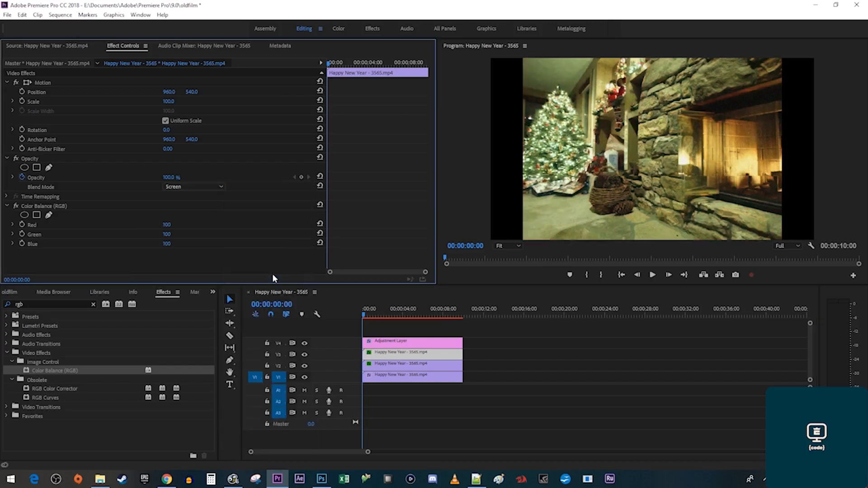
pyautogui.click(167, 233)
pyautogui.write('0')
pyautogui.press('Tab')
pyautogui.write('0')
pyautogui.press('Return')
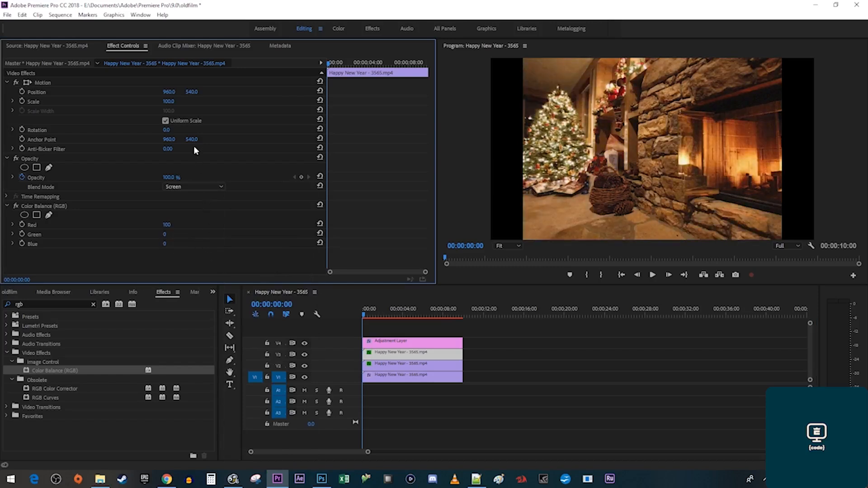
# Scale the red V3 clip to 102 and play the sequence.
pyautogui.click(168, 101)
pyautogui.write('102')
pyautogui.press('Return')
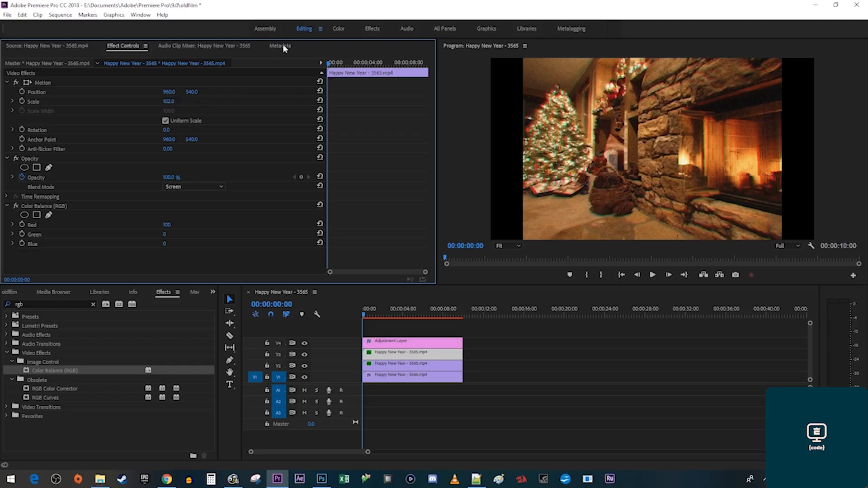
pyautogui.press('space')
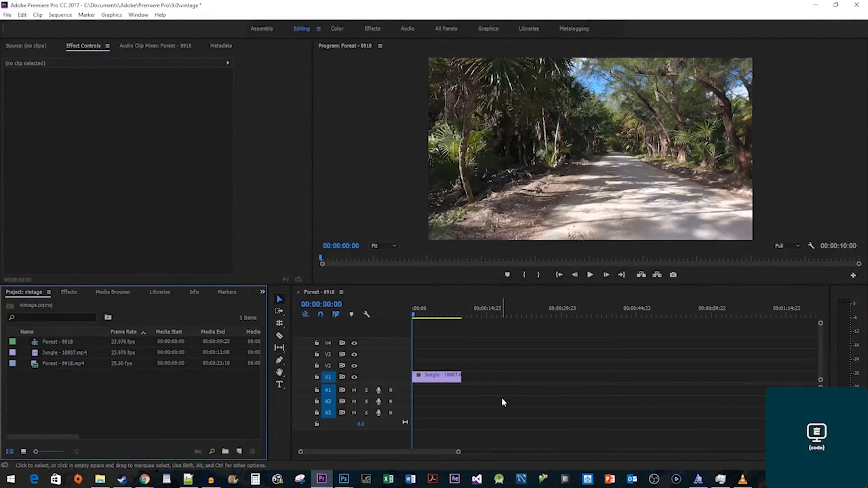
# Apply Lumetri Color to the Jungle clip and warm up its temperature.
pyautogui.click(68, 293)
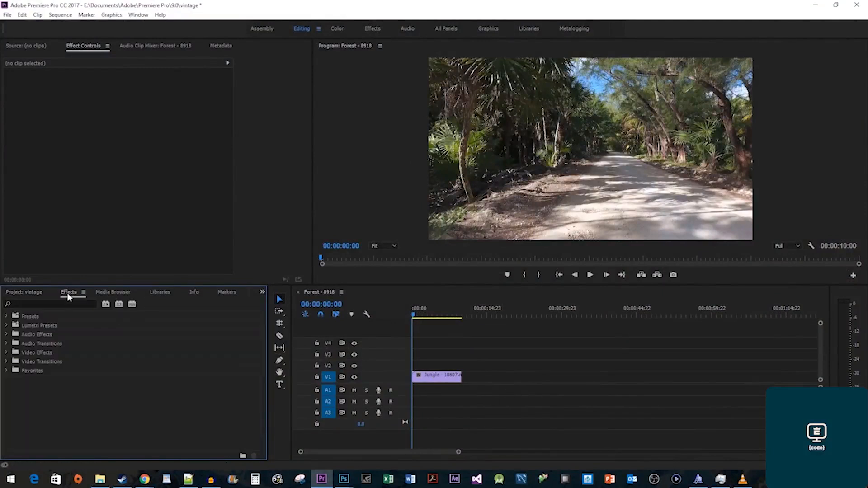
pyautogui.write('Lumetri color')
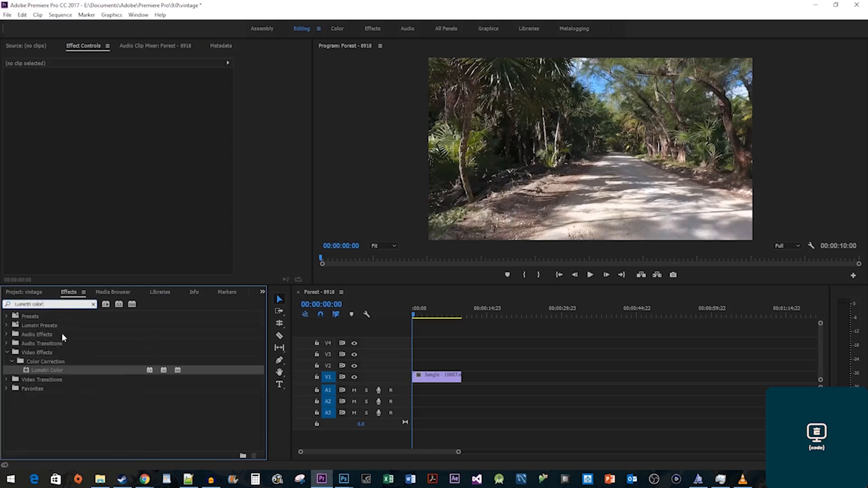
pyautogui.moveTo(57, 372); pyautogui.dragTo(438, 379)
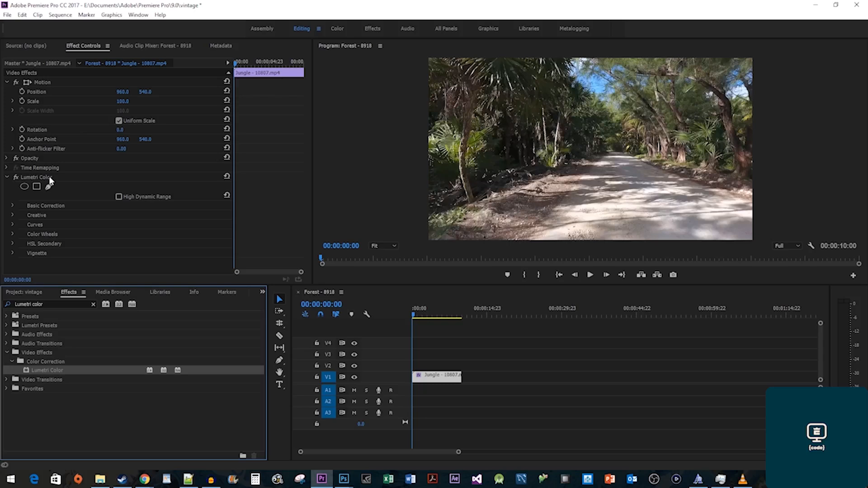
pyautogui.click(11, 205)
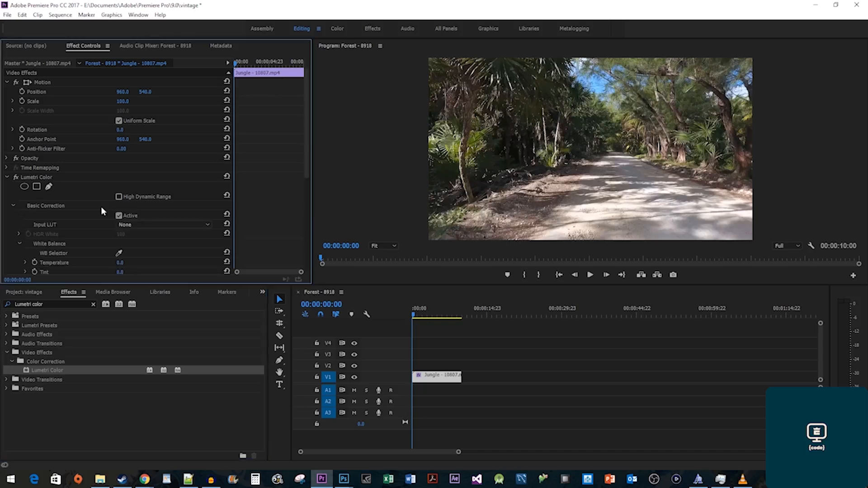
pyautogui.scroll(-2, 274, 236)
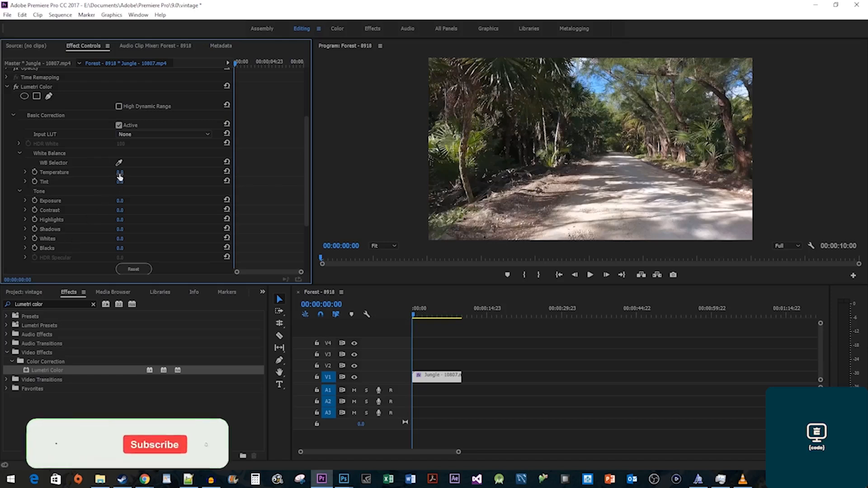
pyautogui.moveTo(120, 172); pyautogui.dragTo(143, 172)
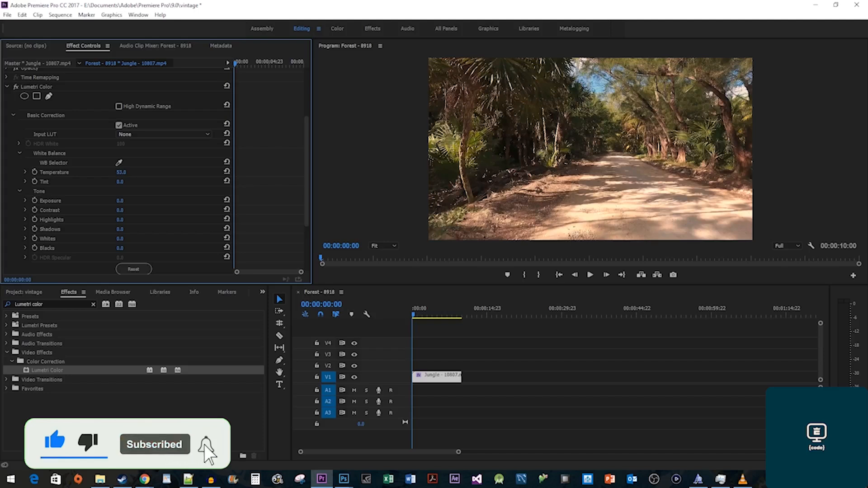
# Set Exposure -0.5, Contrast 40, Highlights 40 and Shadows -80.
pyautogui.click(128, 198)
pyautogui.write('-.5')
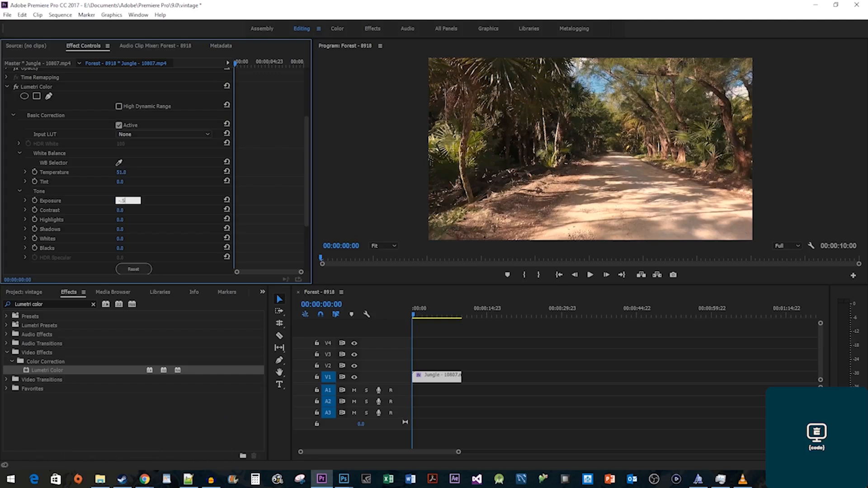
pyautogui.press('Return')
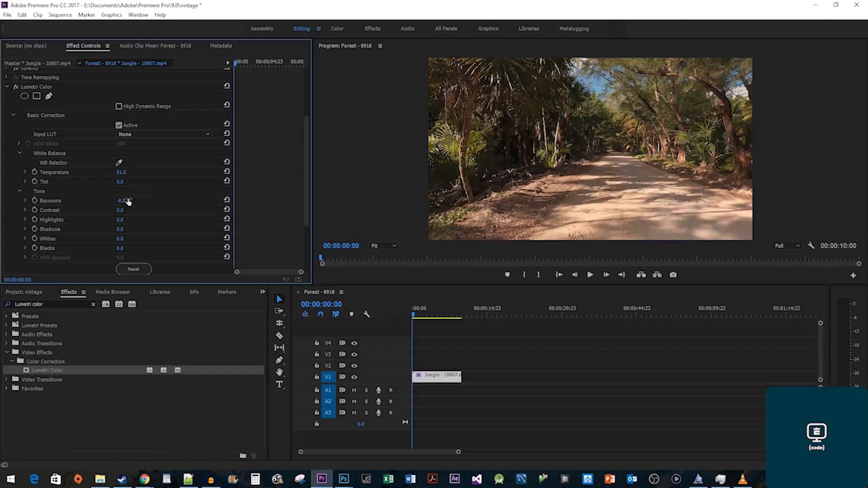
pyautogui.click(128, 209)
pyautogui.write('40')
pyautogui.press('Return')
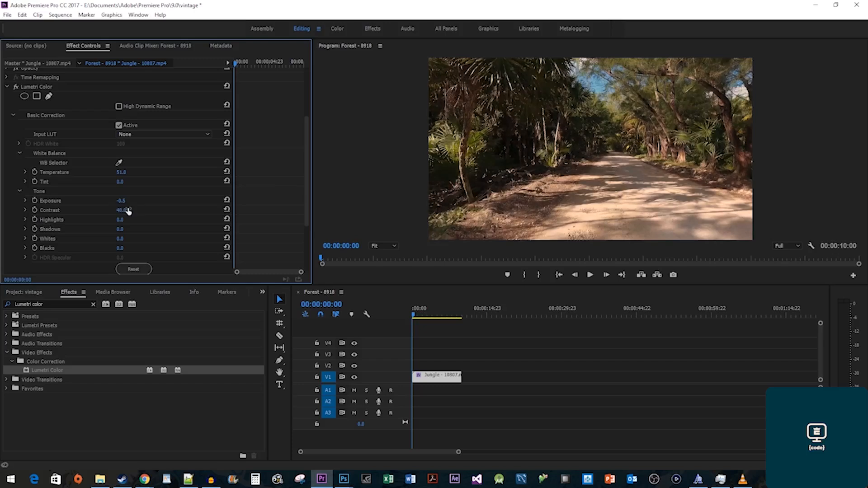
pyautogui.click(121, 220)
pyautogui.write('40')
pyautogui.press('Return')
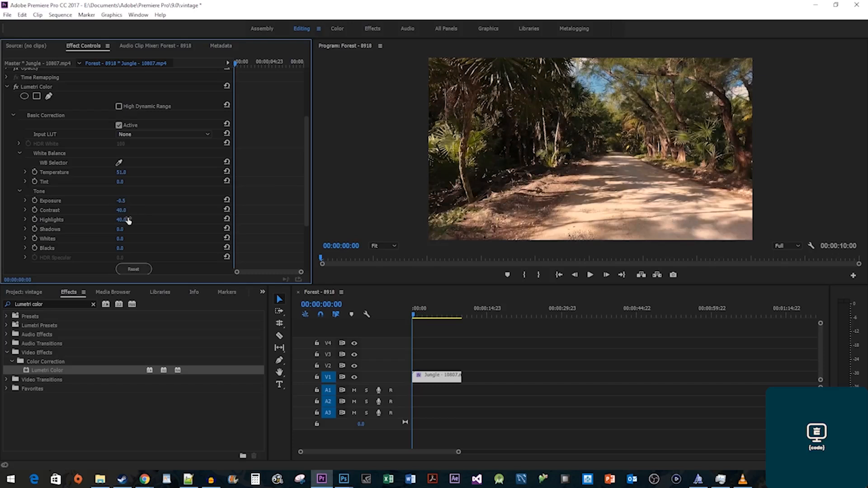
pyautogui.click(120, 229)
pyautogui.press('Return')
# Lower Saturation to 75, set Creative Faded Film to 65, and play the graded clip.
pyautogui.scroll(-3, 138, 232)
pyautogui.scroll(-2, 141, 231)
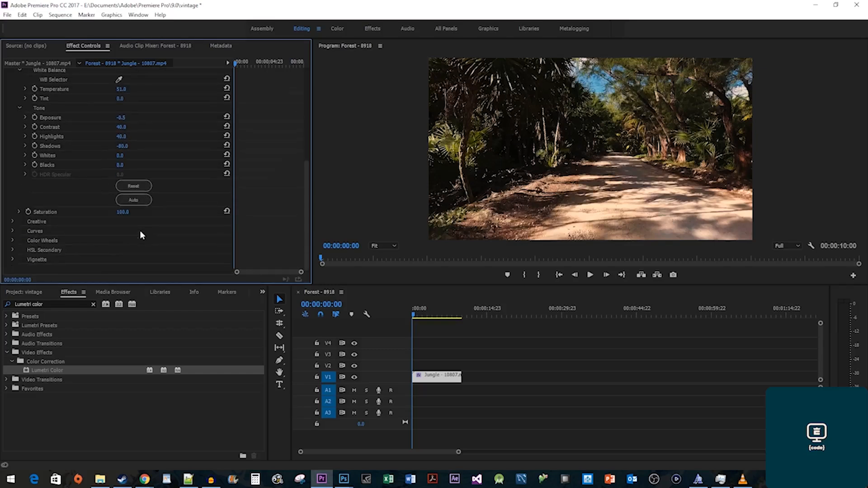
pyautogui.moveTo(120, 213)
pyautogui.mouseDown()
pyautogui.moveTo(91, 212)
pyautogui.moveTo(129, 214)
pyautogui.mouseUp()
pyautogui.click(12, 221)
pyautogui.scroll(-3, 13, 240)
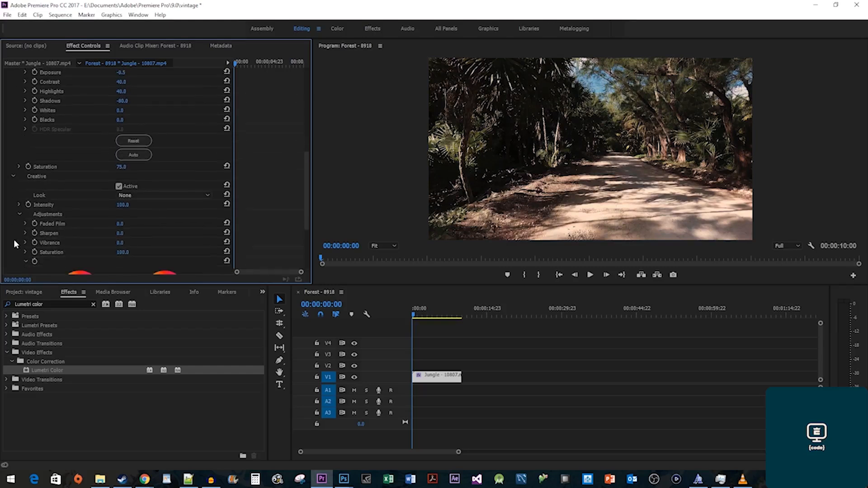
pyautogui.click(126, 223)
pyautogui.write('65')
pyautogui.press('Return')
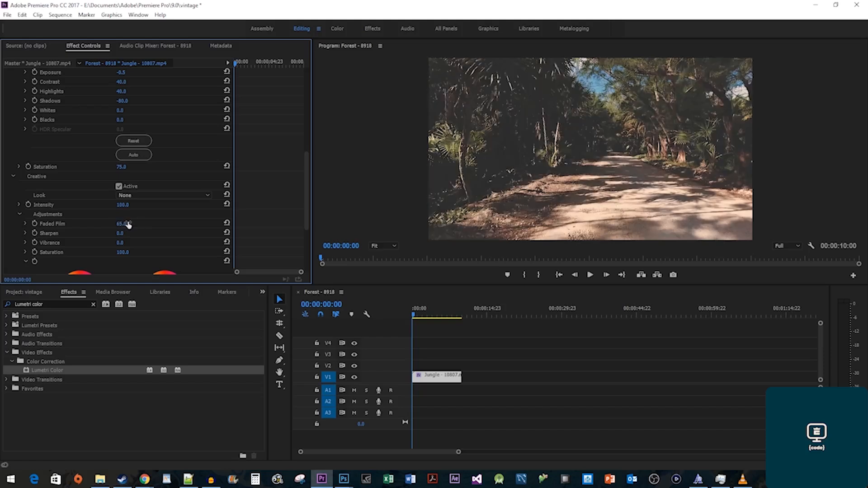
pyautogui.click(587, 281)
pyautogui.click(587, 278)
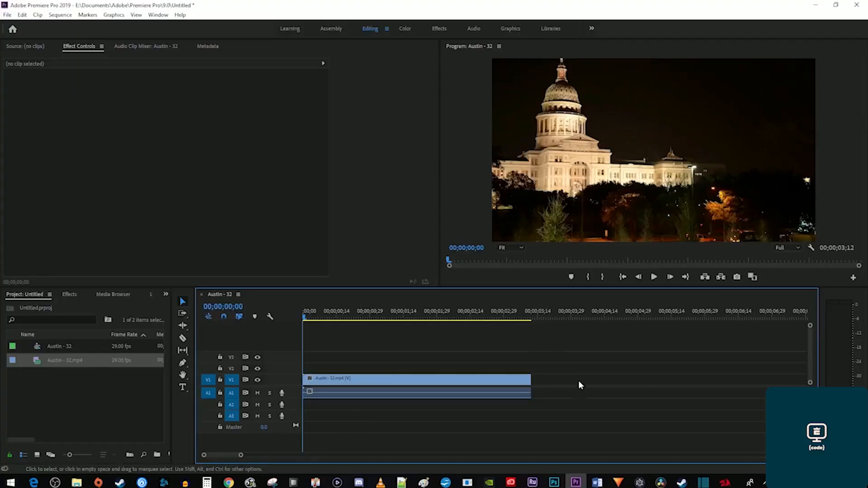
# Duplicate the Austin clip onto V2 and hide track V1's output.
pyautogui.press('space')
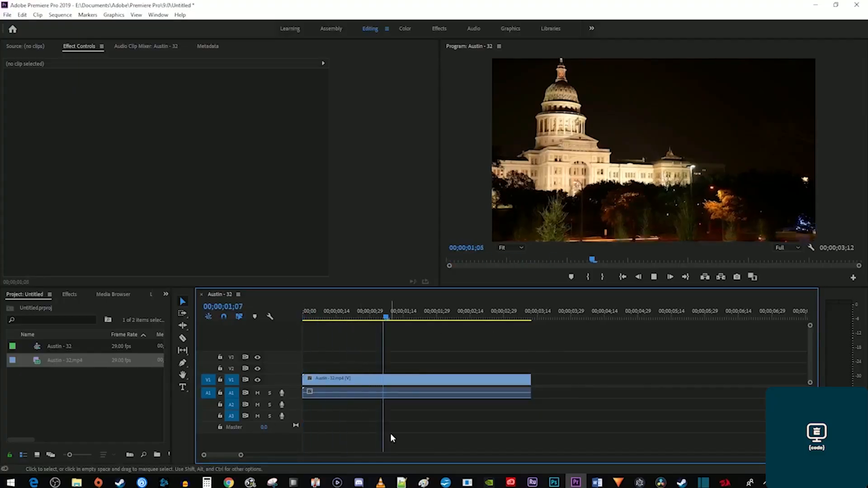
pyautogui.press('Home')
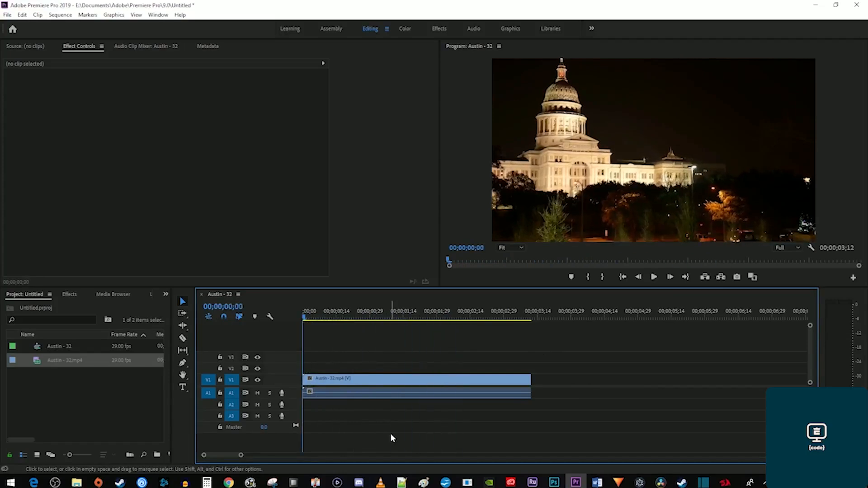
pyautogui.moveTo(383, 382); pyautogui.dragTo(384, 372)
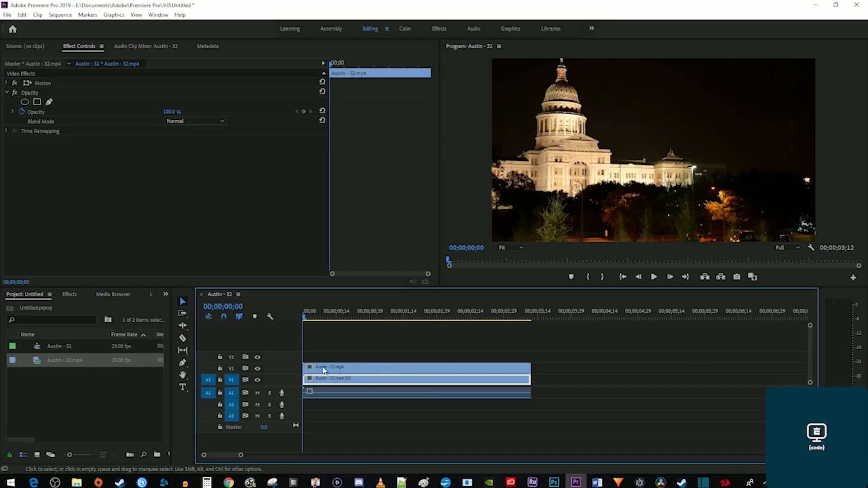
pyautogui.click(257, 380)
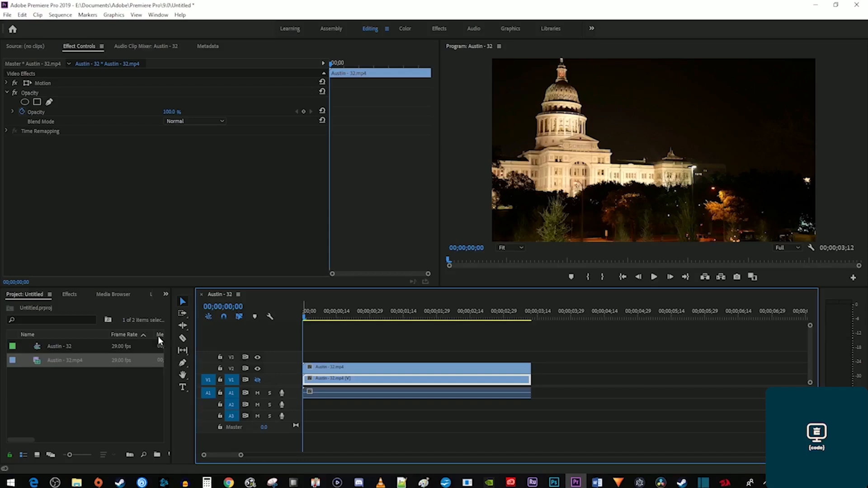
# Search the Effects list for 'luma key'.
pyautogui.click(73, 296)
pyautogui.click(58, 306)
pyautogui.write('luma key')
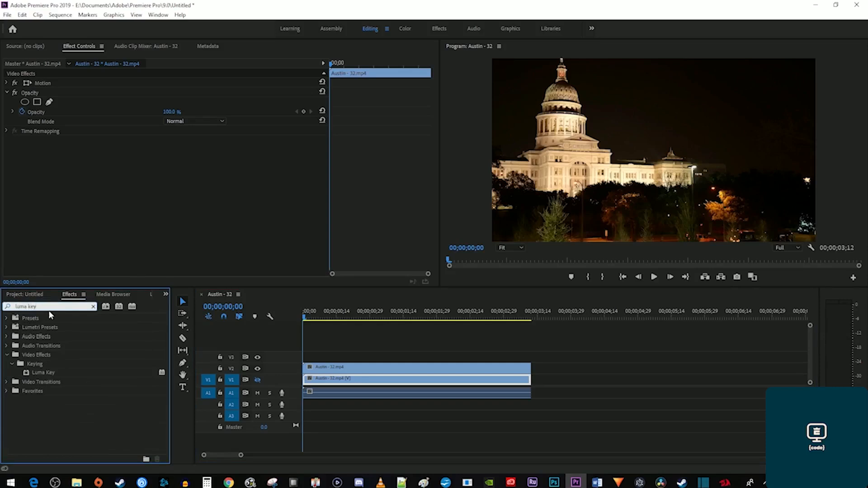
# Apply Luma Key to the V2 Austin copy with a 65% Cutoff.
pyautogui.click(44, 374)
pyautogui.moveTo(44, 374); pyautogui.dragTo(319, 371)
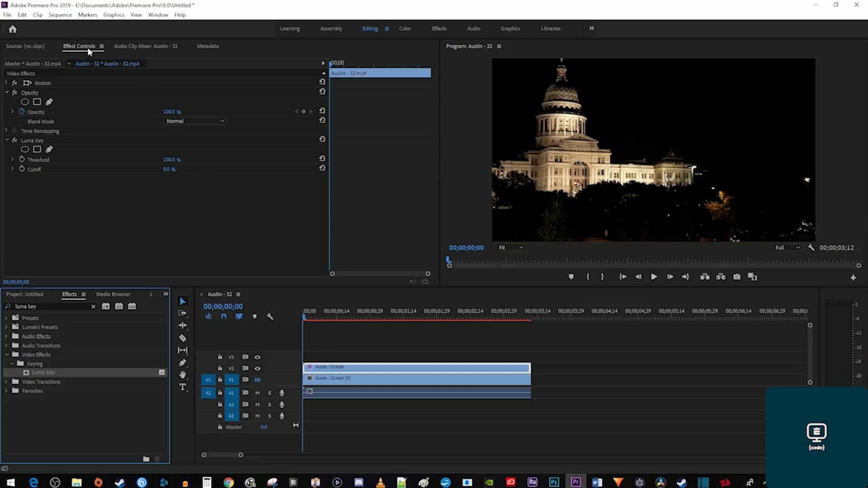
pyautogui.click(170, 169)
pyautogui.write('65')
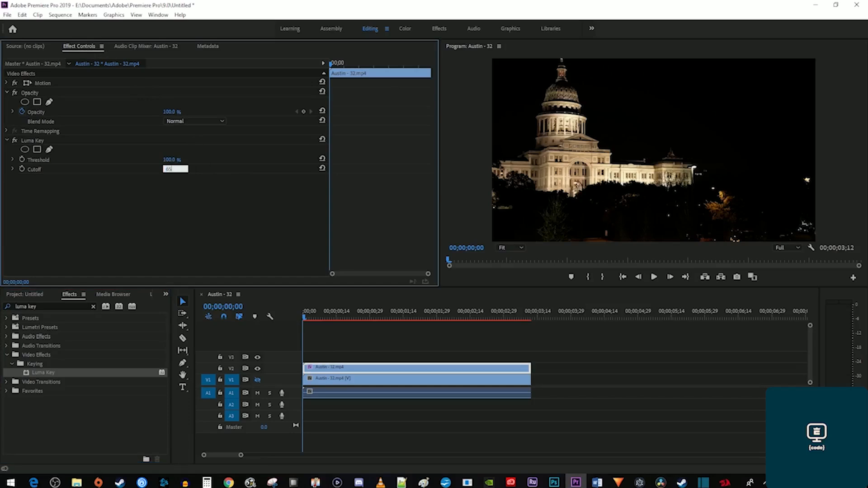
pyautogui.press('Return')
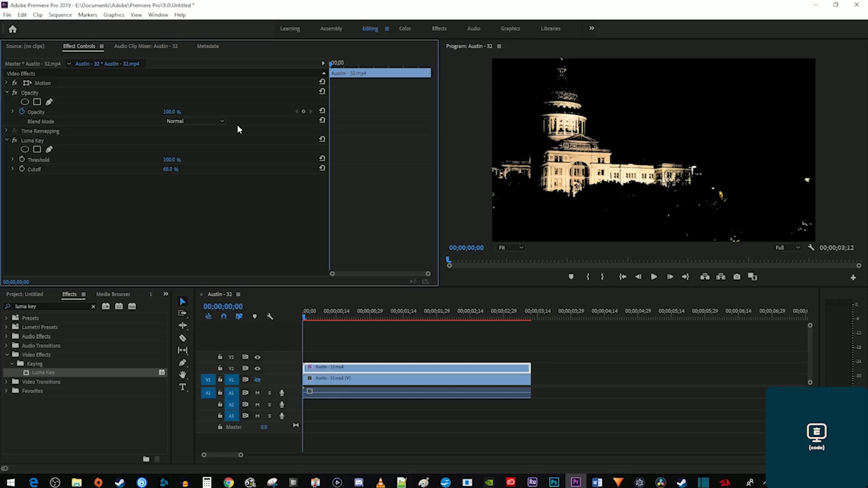
# Set the V2 clip's blend mode to Pin Light and show track V1 again.
pyautogui.click(217, 122)
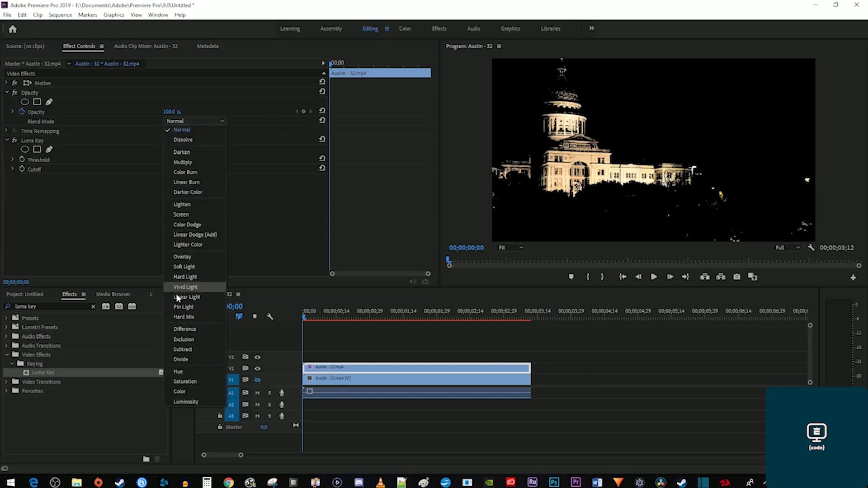
pyautogui.click(180, 307)
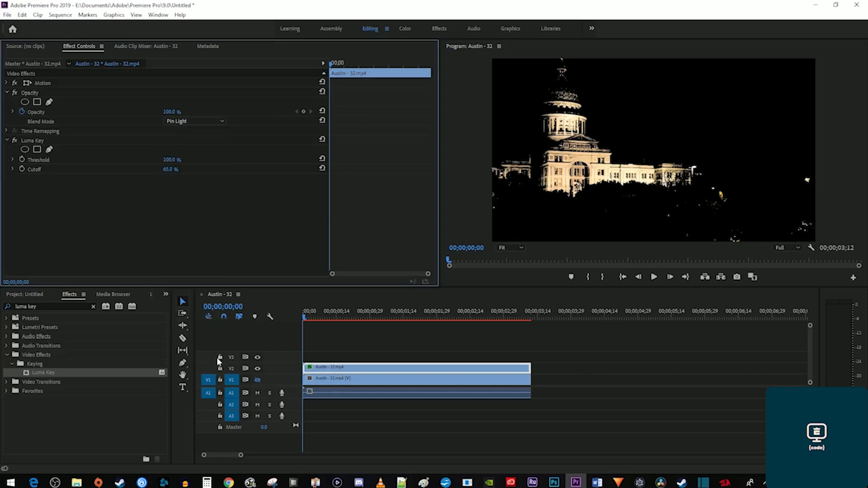
pyautogui.click(257, 380)
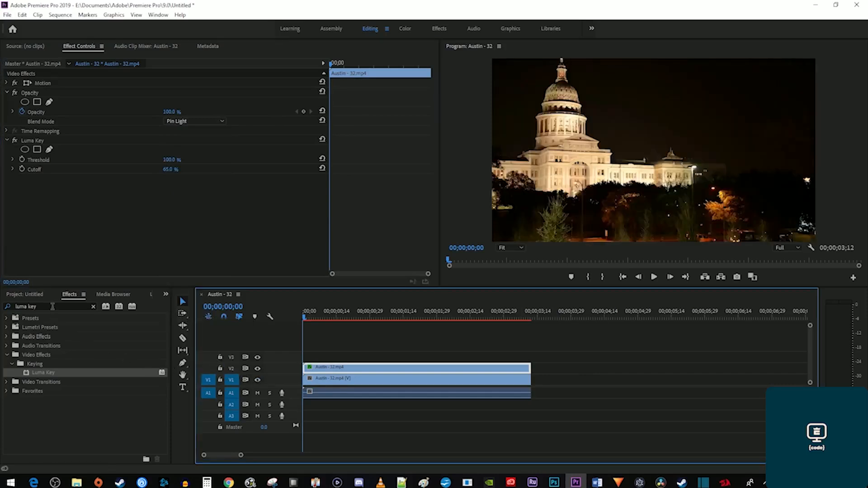
# Apply Gaussian Blur to the V2 clip, raise Blurriness to 266 and repeat edge pixels.
pyautogui.tripleClick(53, 307)
pyautogui.write('gaussia')
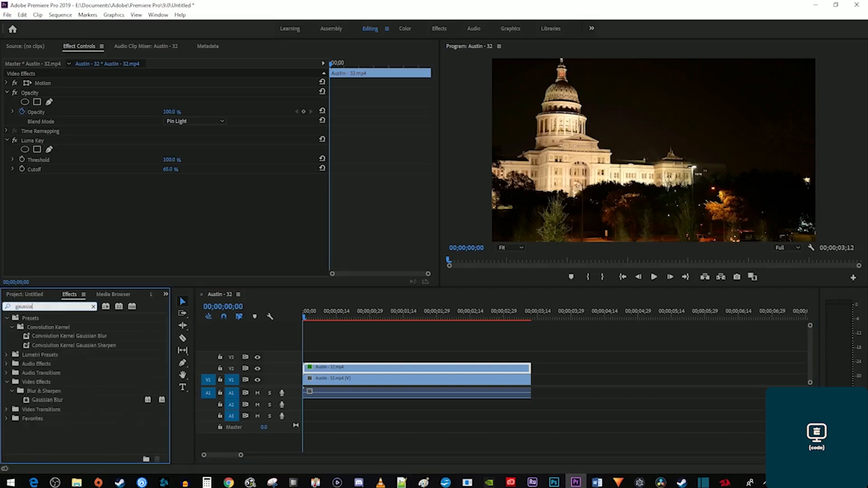
pyautogui.write('n blur')
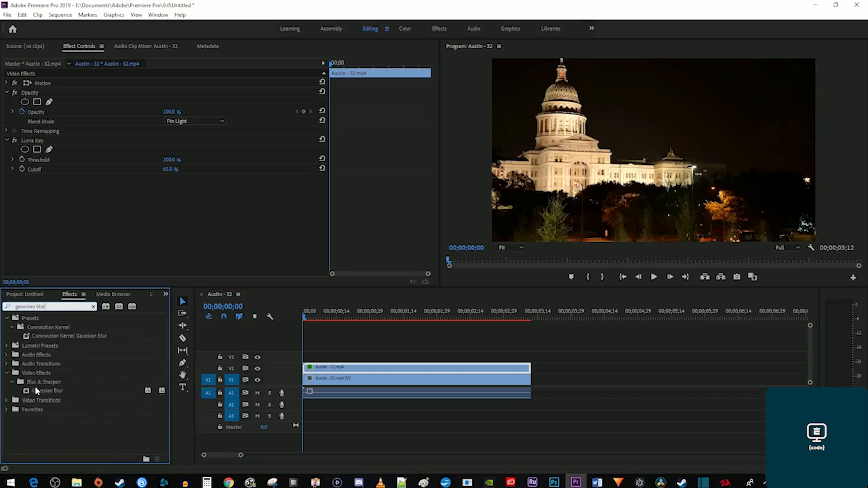
pyautogui.moveTo(37, 392); pyautogui.dragTo(327, 366)
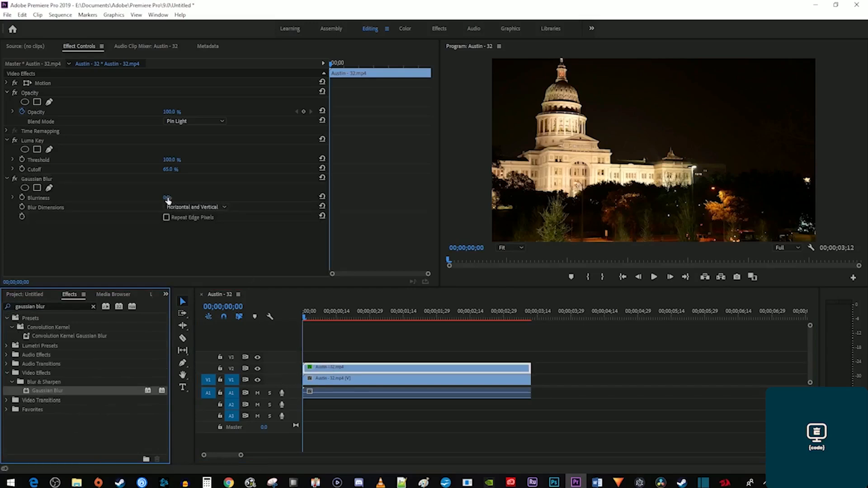
pyautogui.moveTo(168, 199)
pyautogui.mouseDown()
pyautogui.moveTo(302, 199)
pyautogui.moveTo(176, 197)
pyautogui.mouseUp()
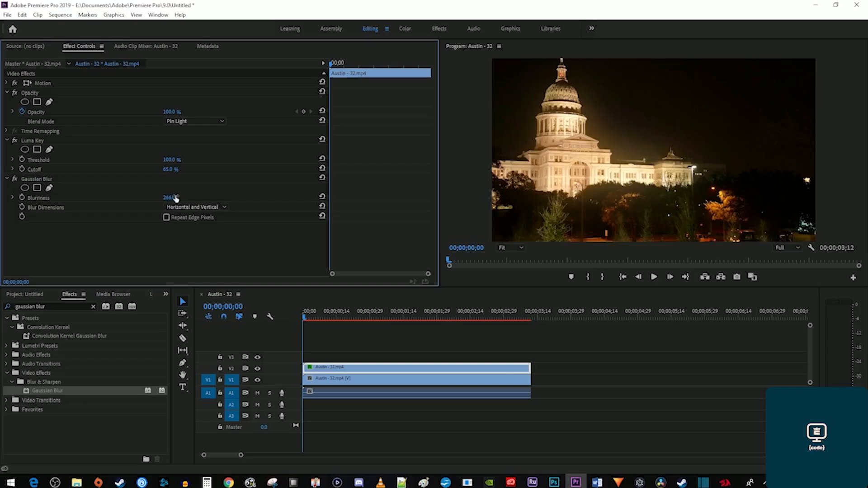
pyautogui.click(166, 217)
# Try horizontal-only and vertical-only blur, return to both directions, and compare the blur on and off.
pyautogui.click(188, 208)
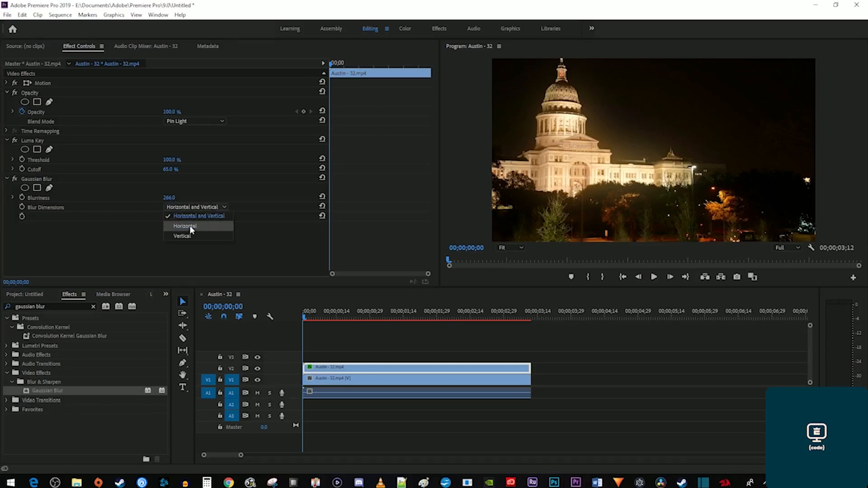
pyautogui.click(189, 226)
pyautogui.click(201, 211)
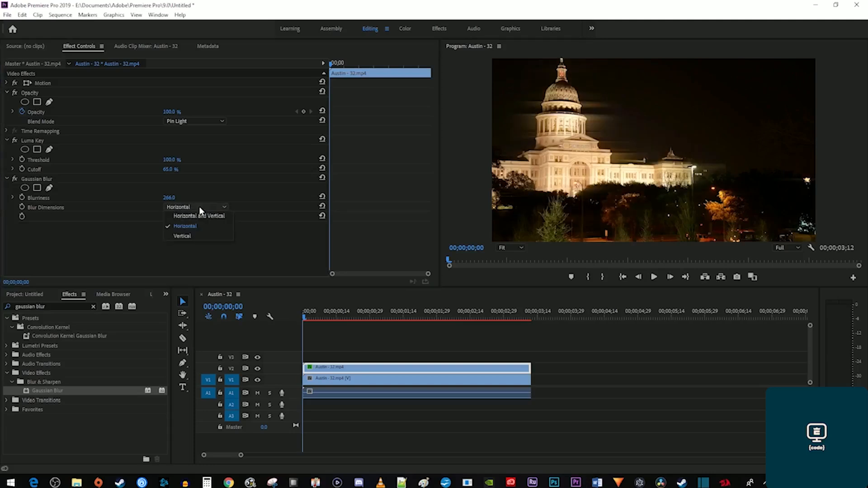
pyautogui.click(199, 236)
pyautogui.click(203, 209)
pyautogui.click(202, 218)
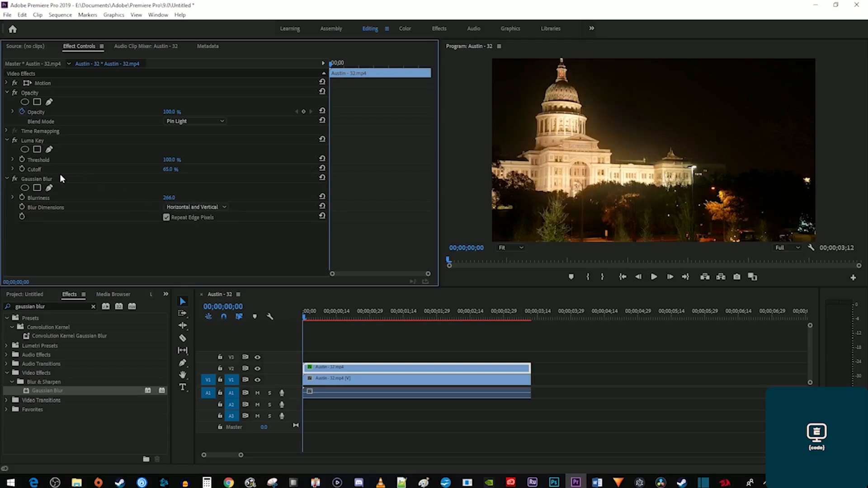
pyautogui.click(15, 179)
# Set the top clip's blend mode to Linear Dodge (Add) and try lowering its opacity.
pyautogui.click(214, 121)
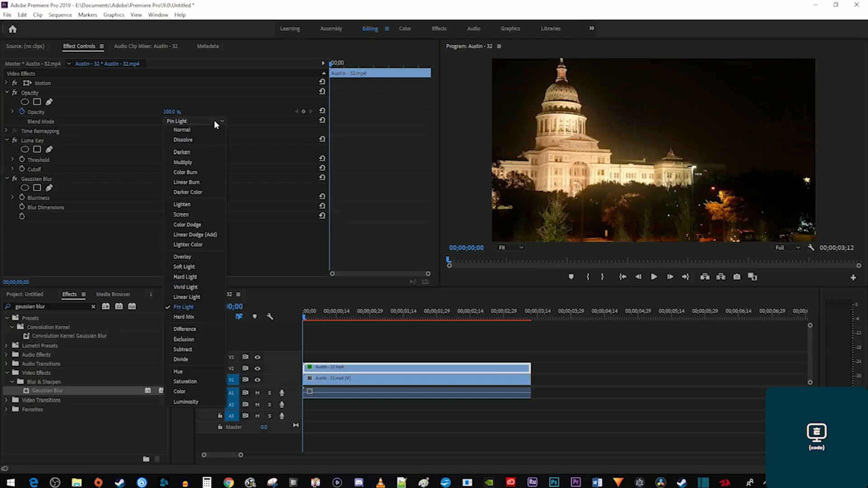
pyautogui.click(192, 235)
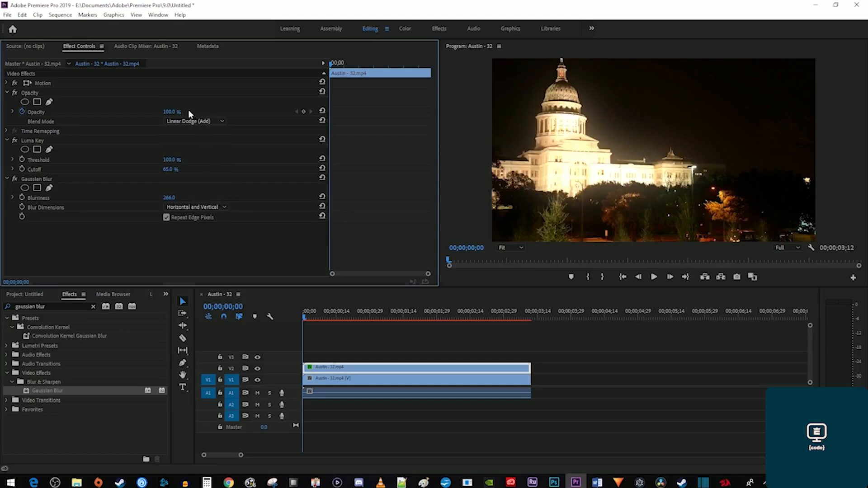
pyautogui.moveTo(177, 113)
pyautogui.mouseDown()
pyautogui.moveTo(141, 113)
pyautogui.moveTo(176, 113)
pyautogui.mouseUp()
# Apply Color Balance (HLS) to the top clip, shift Hue green, set Lightness -38, and preview.
pyautogui.click(8, 306)
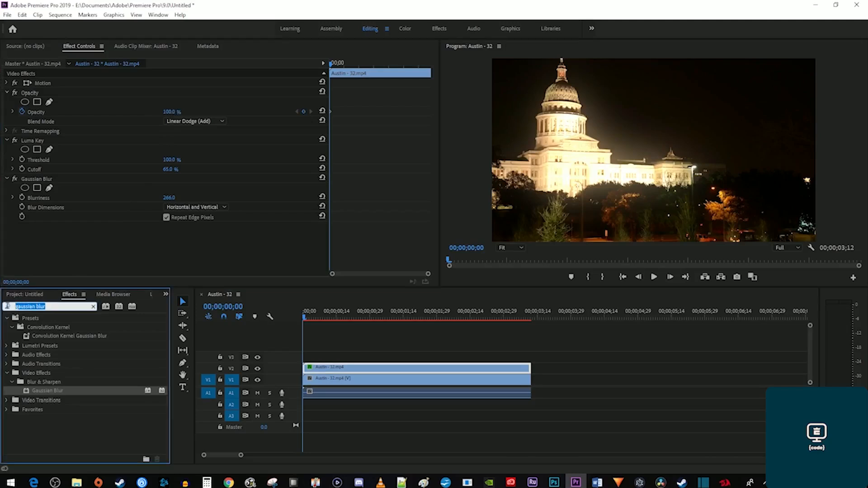
pyautogui.write('hls')
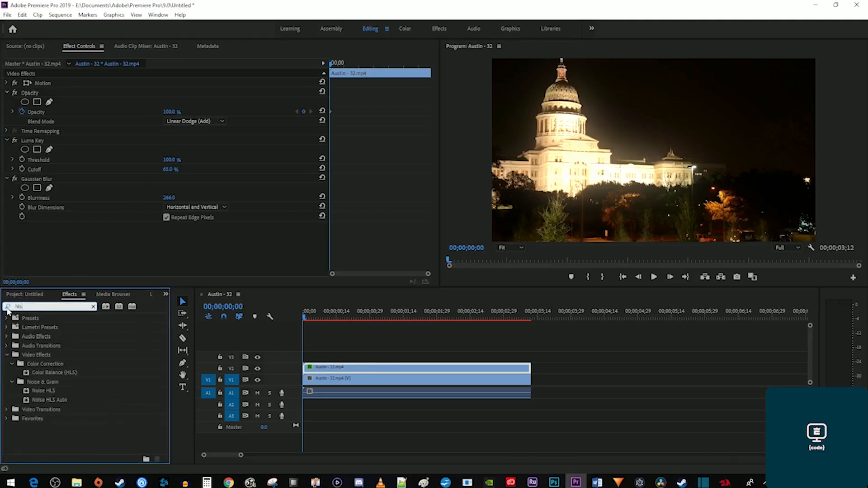
pyautogui.moveTo(49, 373); pyautogui.dragTo(332, 370)
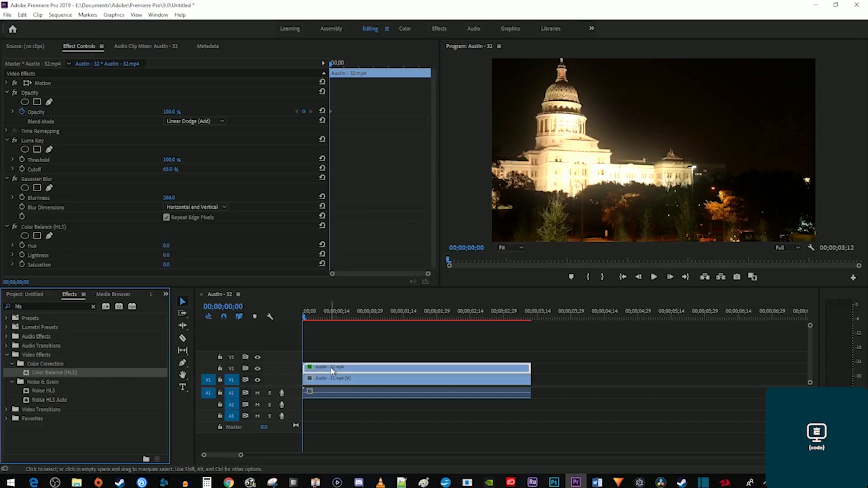
pyautogui.scroll(-1, 368, 237)
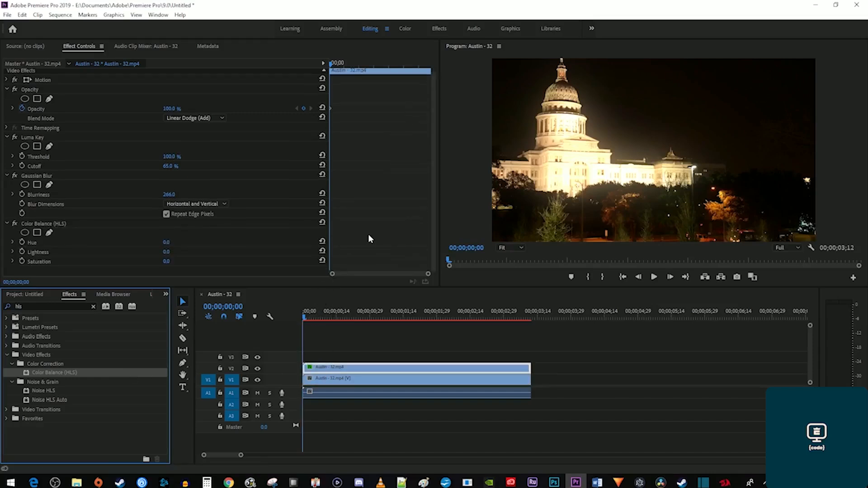
pyautogui.moveTo(170, 243); pyautogui.dragTo(239, 242)
pyautogui.moveTo(166, 251); pyautogui.dragTo(212, 261)
pyautogui.press('space')
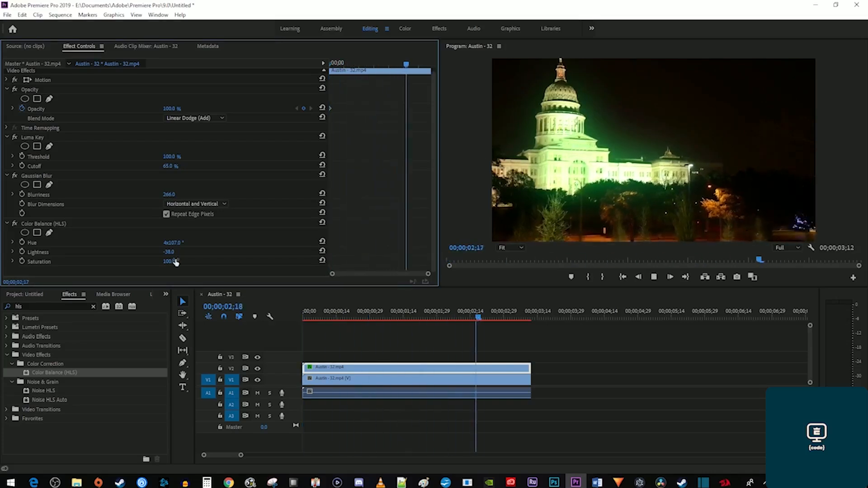
pyautogui.press('space')
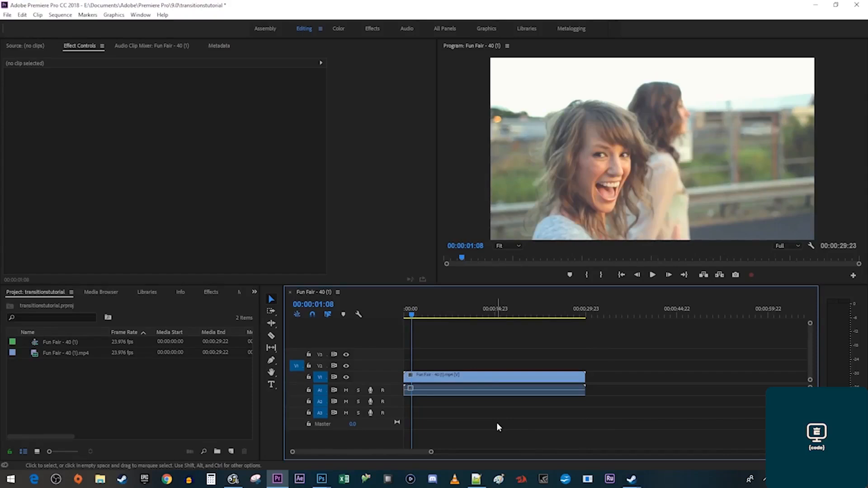
# Create a new 1280×720 adjustment layer in the Project panel.
pyautogui.rightClick(195, 386)
pyautogui.moveTo(251, 342)
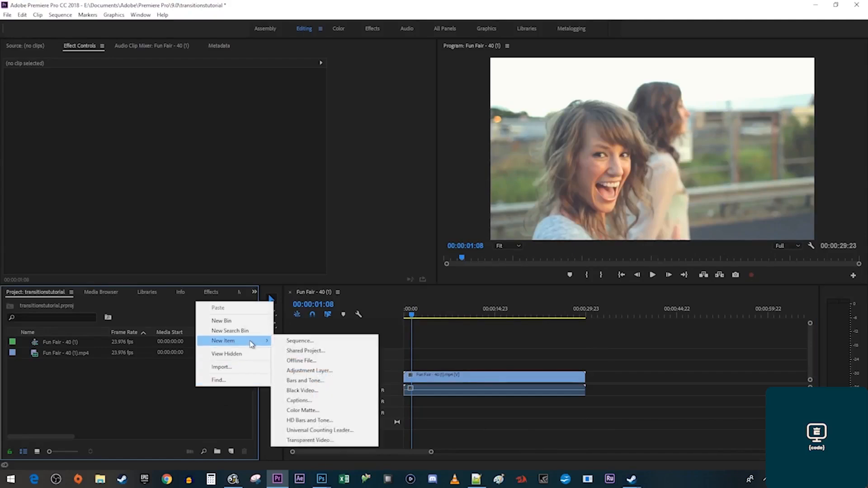
pyautogui.click(322, 372)
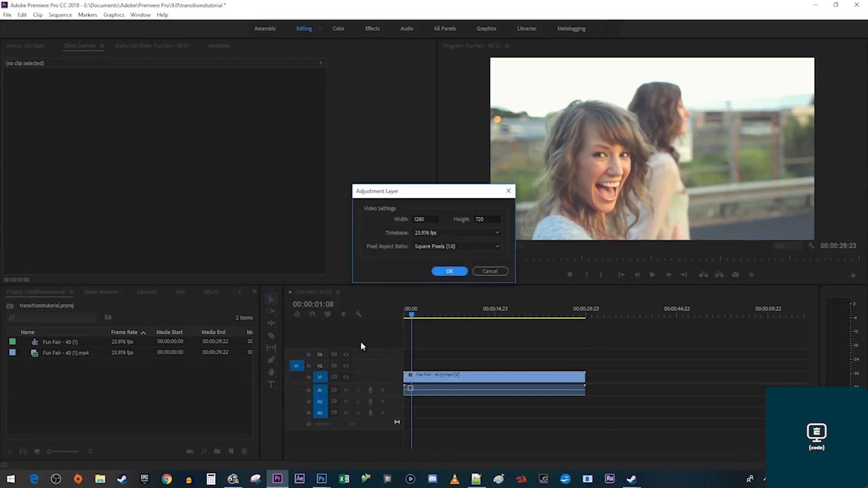
pyautogui.click(449, 271)
# Place the adjustment layer on V2 at 00:00:13:20 and extend it to about 19 seconds.
pyautogui.moveTo(429, 318); pyautogui.dragTo(489, 318)
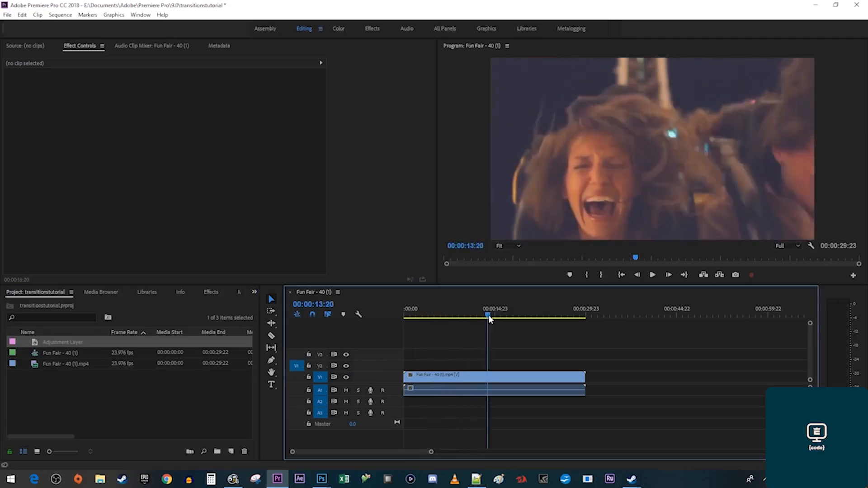
pyautogui.moveTo(73, 341); pyautogui.dragTo(490, 364)
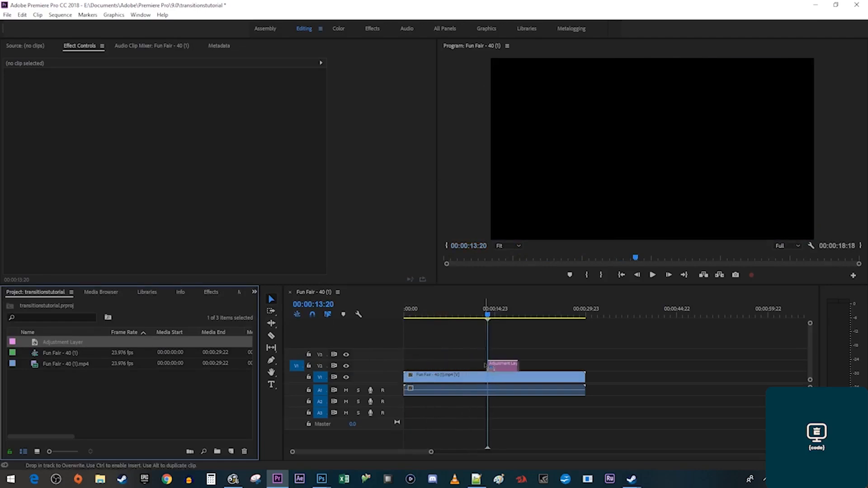
pyautogui.moveTo(503, 314); pyautogui.dragTo(521, 318)
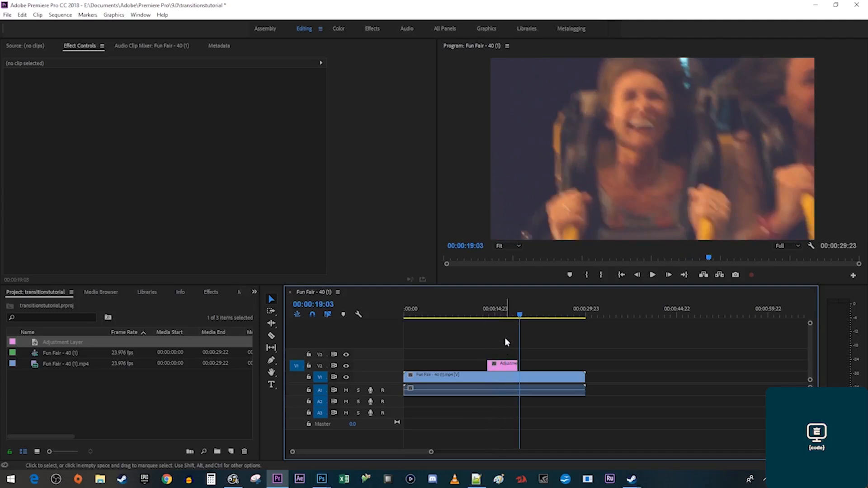
pyautogui.moveTo(516, 365); pyautogui.dragTo(520, 364)
pyautogui.click(215, 293)
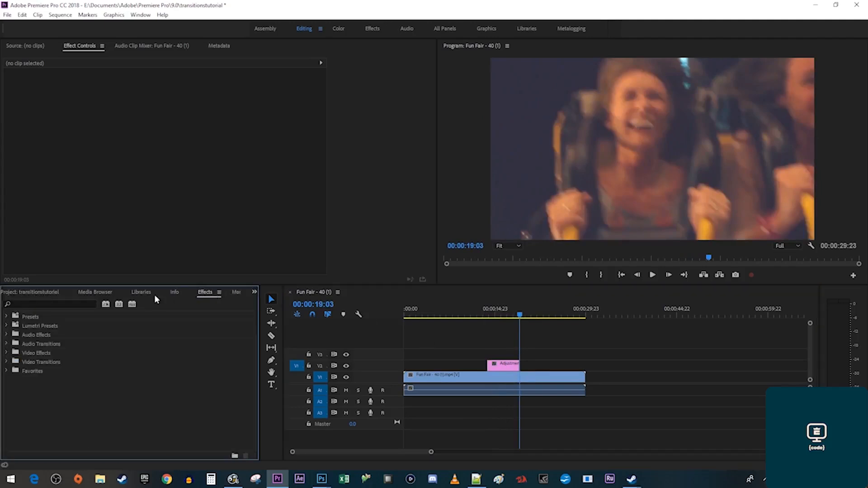
# Apply Strobe Light to the adjustment layer with black colour, duration 0.07 and a new period.
pyautogui.click(76, 304)
pyautogui.write('strob')
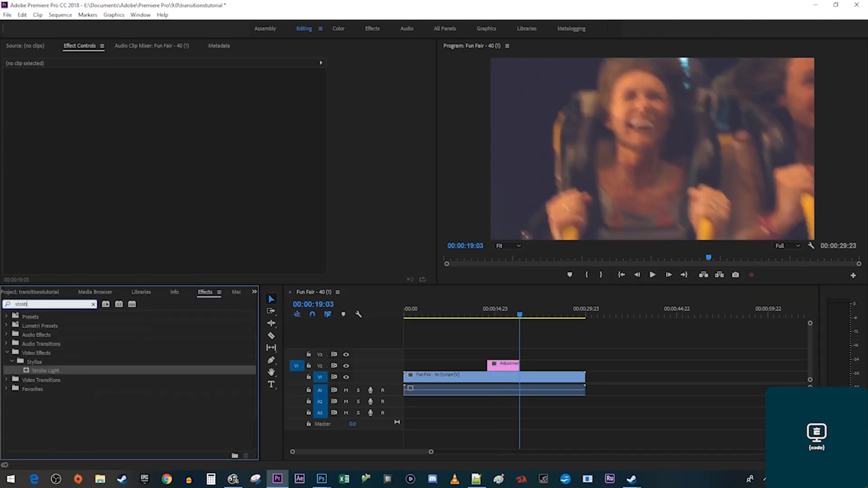
pyautogui.write('e')
pyautogui.moveTo(45, 370); pyautogui.dragTo(504, 366)
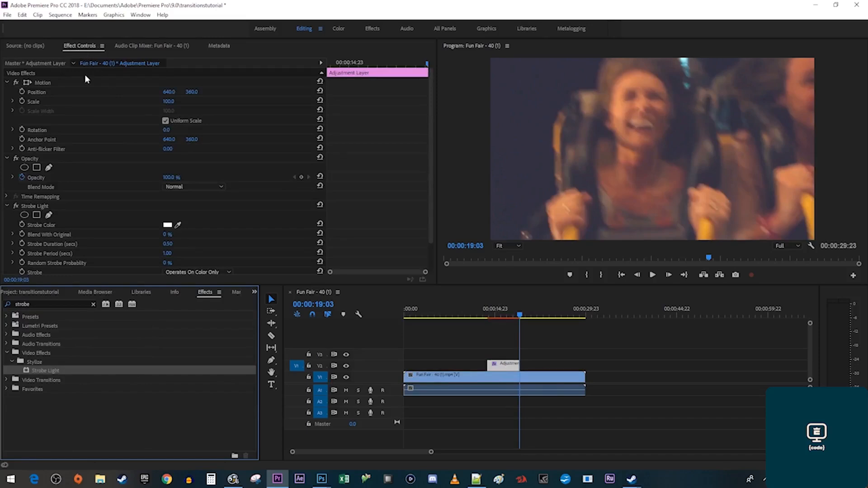
pyautogui.click(168, 225)
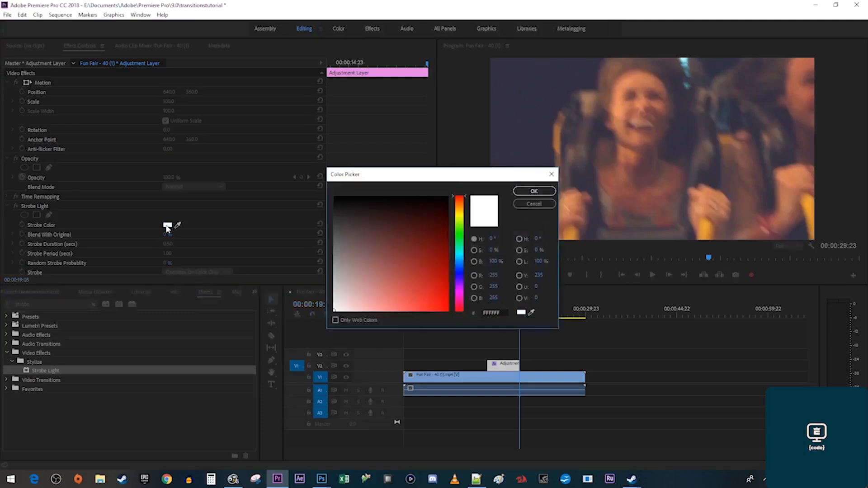
pyautogui.click(534, 191)
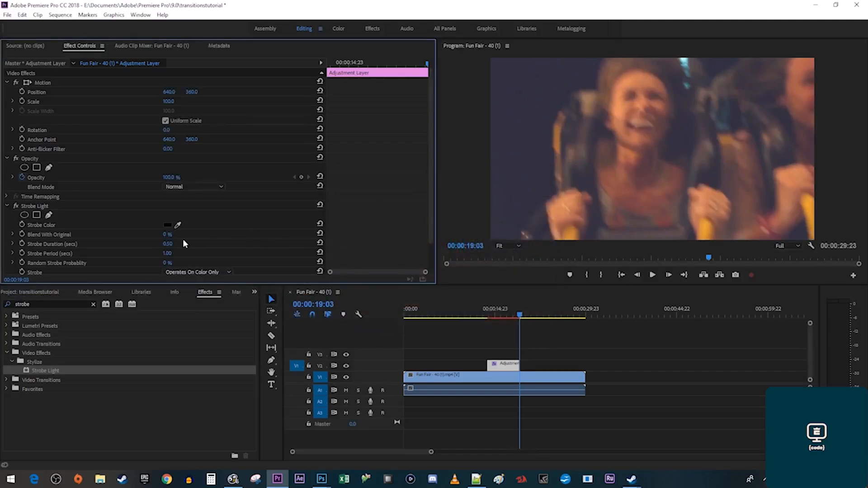
pyautogui.click(167, 243)
pyautogui.write('.07')
pyautogui.press('Return')
pyautogui.click(166, 253)
pyautogui.write('.35')
pyautogui.press('Return')
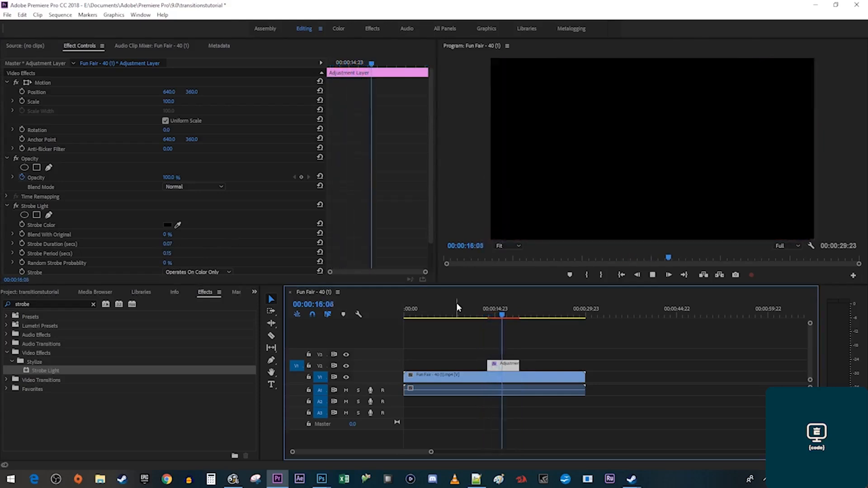
# Make the strobe white, blend it 45% with the original, and preview from 13 seconds.
pyautogui.press('space')
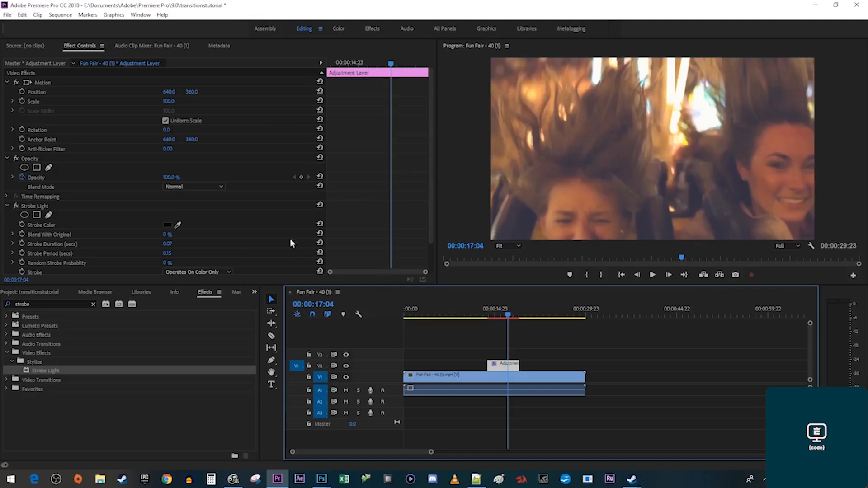
pyautogui.click(167, 225)
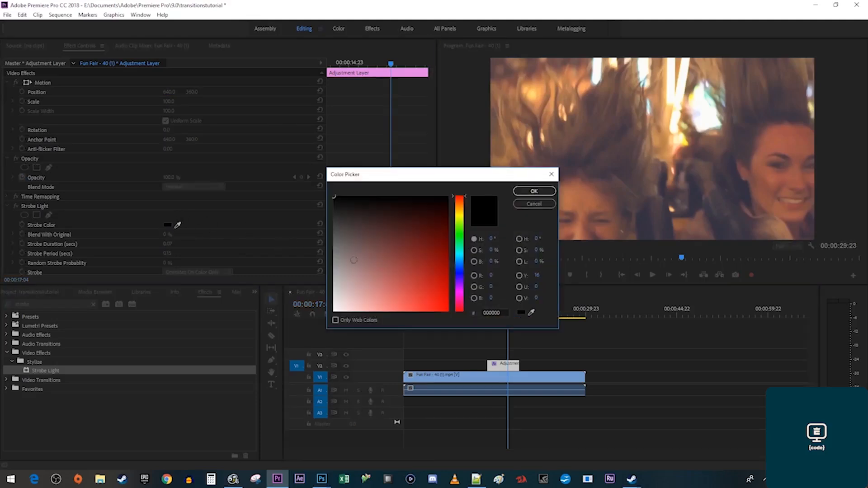
pyautogui.click(338, 310)
pyautogui.click(534, 191)
pyautogui.click(485, 310)
pyautogui.press('space')
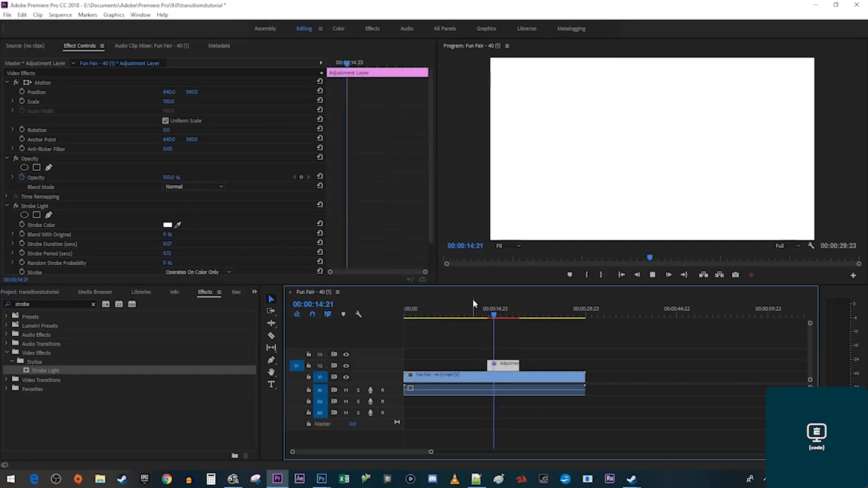
pyautogui.press('space')
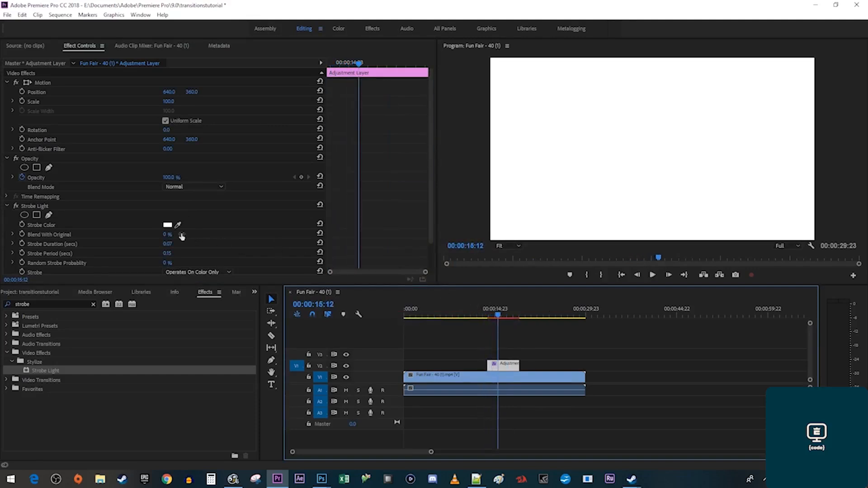
pyautogui.moveTo(171, 234); pyautogui.dragTo(190, 234)
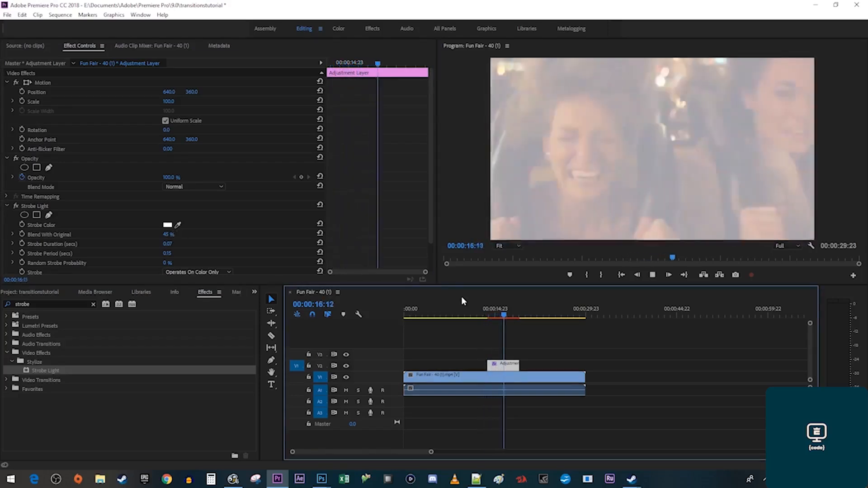
pyautogui.press('space')
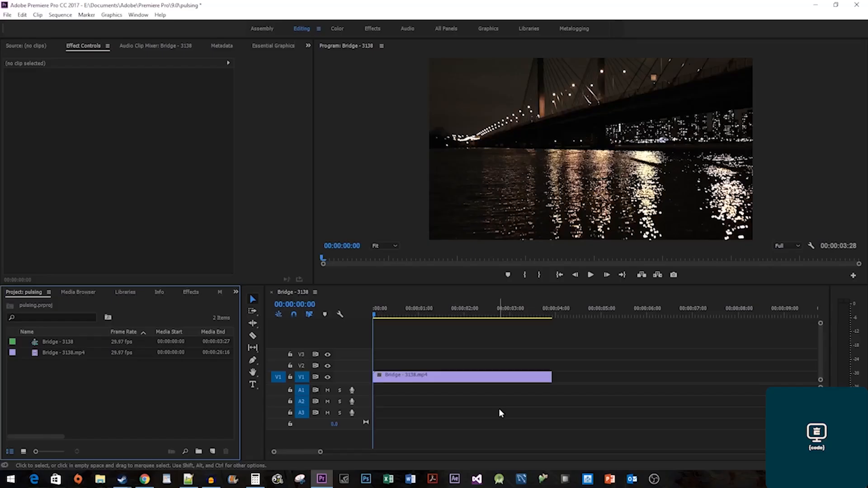
# Create a default adjustment layer, place it on V2 above Bridge, and trim it to Bridge's end.
pyautogui.rightClick(120, 398)
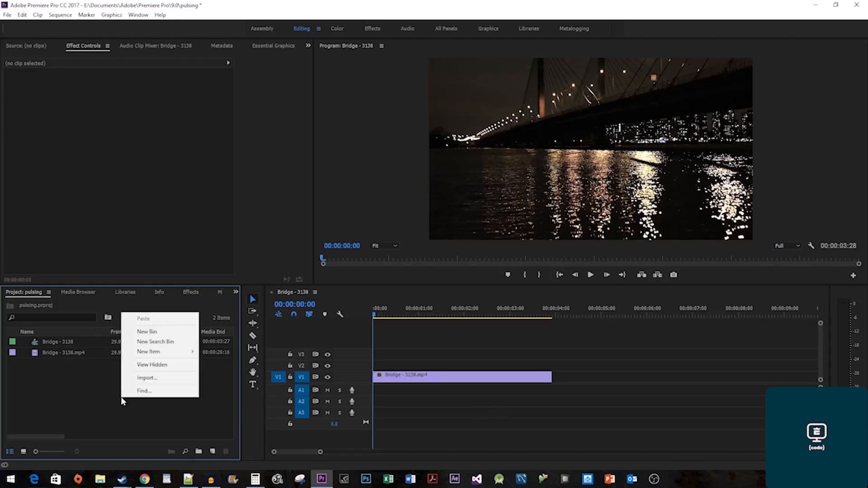
pyautogui.moveTo(180, 352)
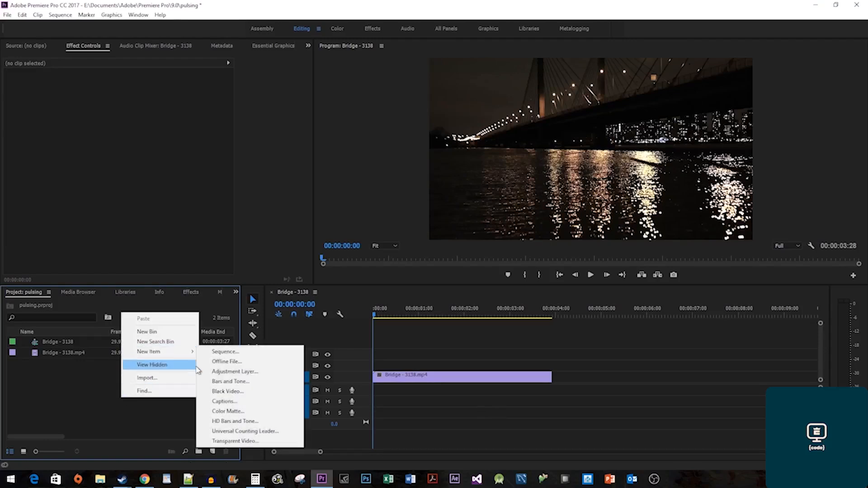
pyautogui.click(204, 373)
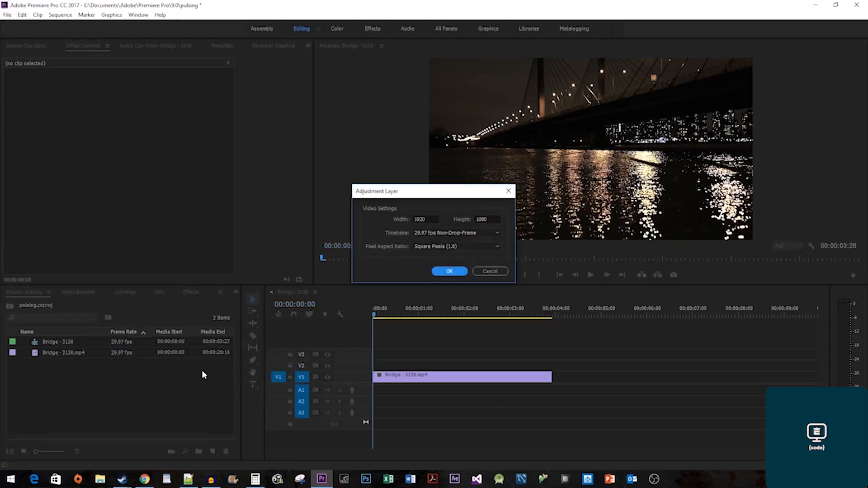
pyautogui.click(449, 271)
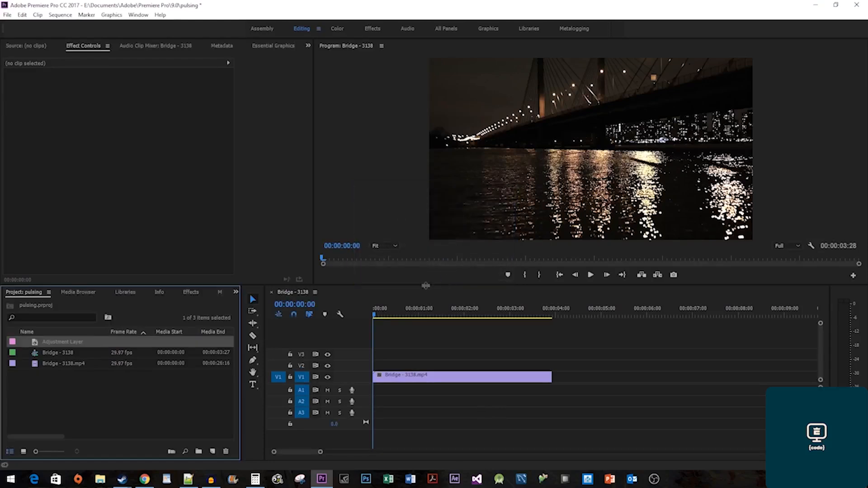
pyautogui.moveTo(71, 344); pyautogui.dragTo(367, 363)
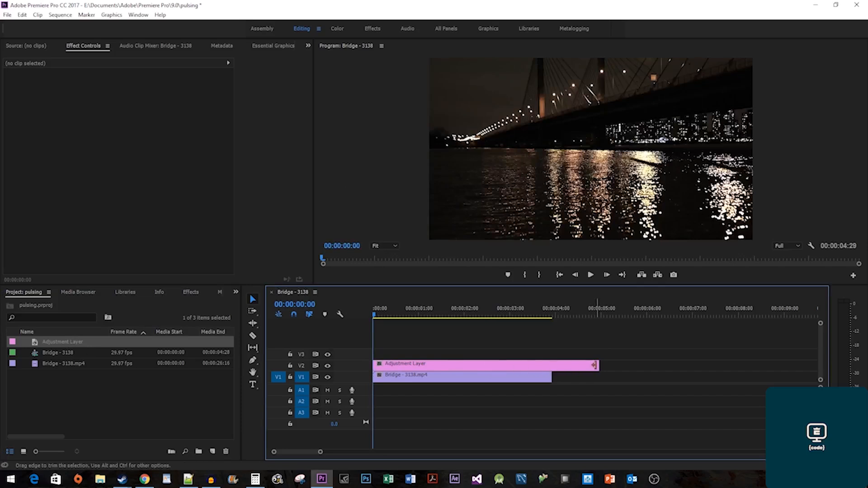
pyautogui.moveTo(598, 364); pyautogui.dragTo(551, 365)
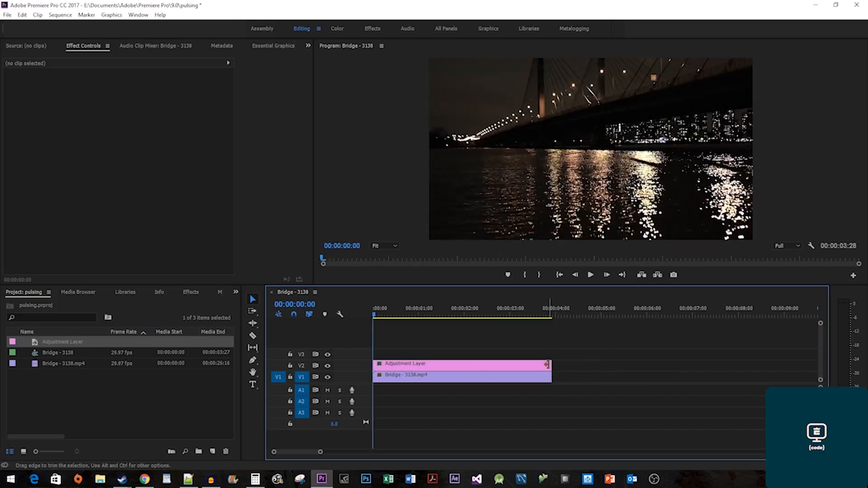
pyautogui.click(191, 292)
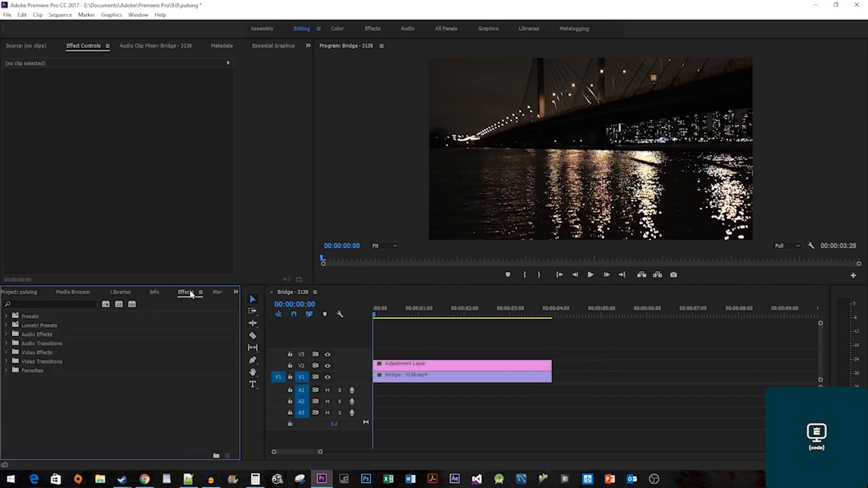
# Apply Gaussian Blur to the adjustment layer with Blurriness 100 and Repeat Edge Pixels on.
pyautogui.click(62, 303)
pyautogui.write('Gaussia')
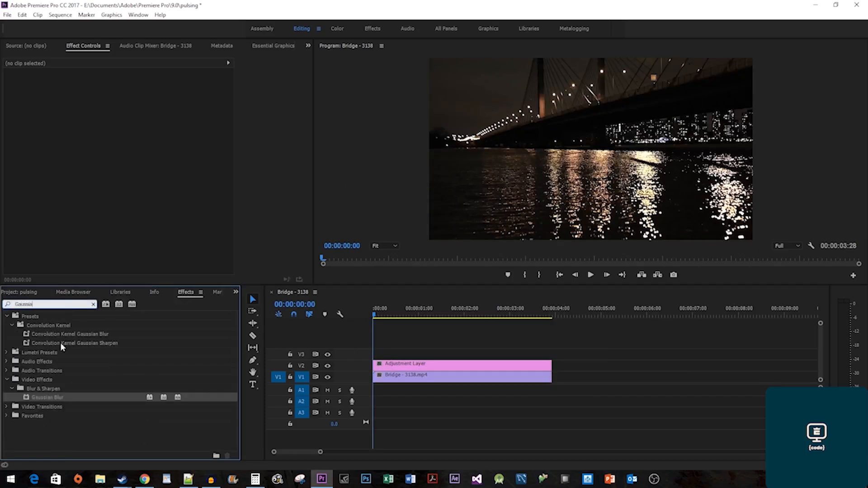
pyautogui.moveTo(51, 397); pyautogui.dragTo(420, 368)
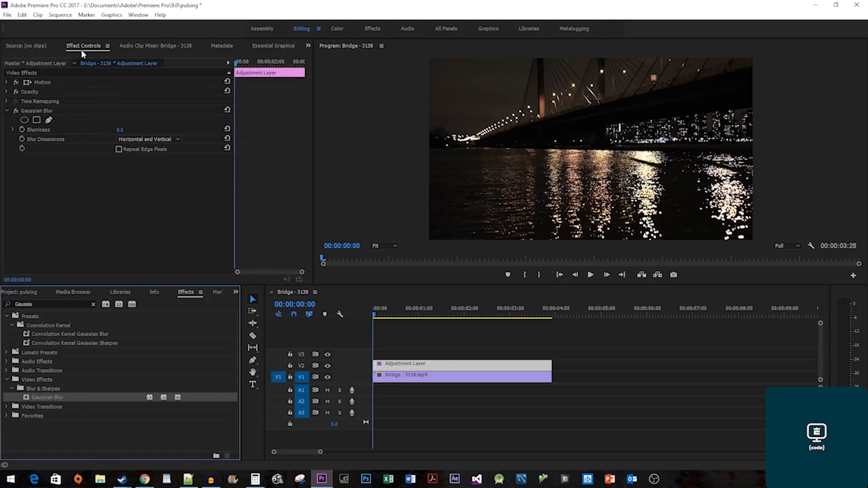
pyautogui.click(120, 130)
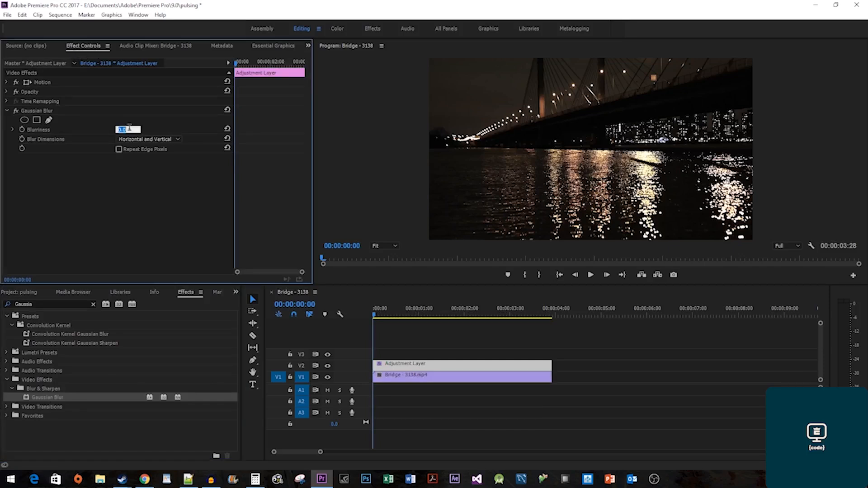
pyautogui.write('100')
pyautogui.press('Return')
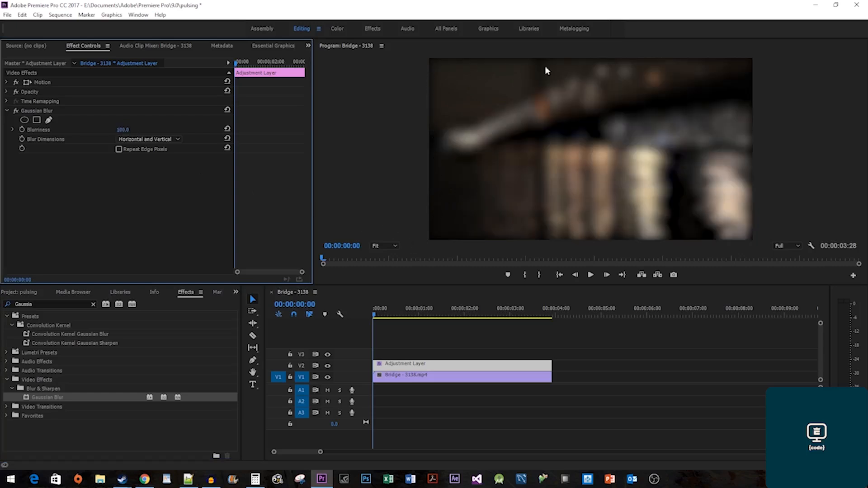
pyautogui.click(149, 150)
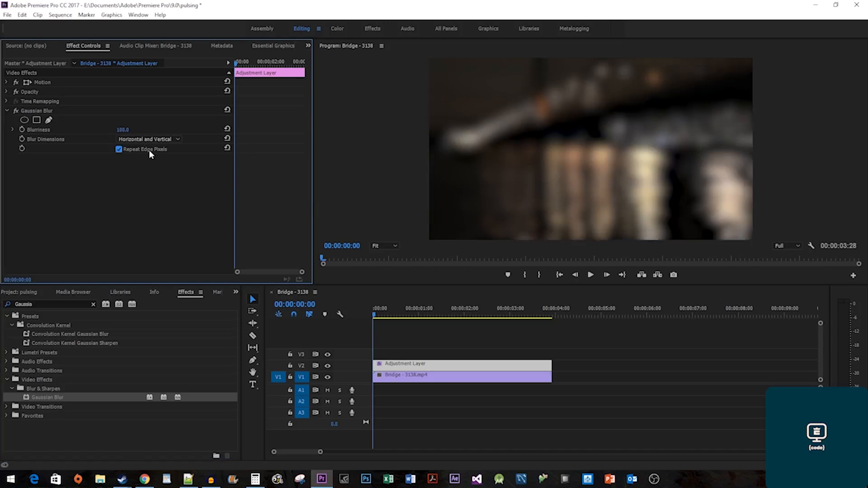
# Set the adjustment layer's opacity blend mode to Linear Dodge (Add).
pyautogui.click(6, 93)
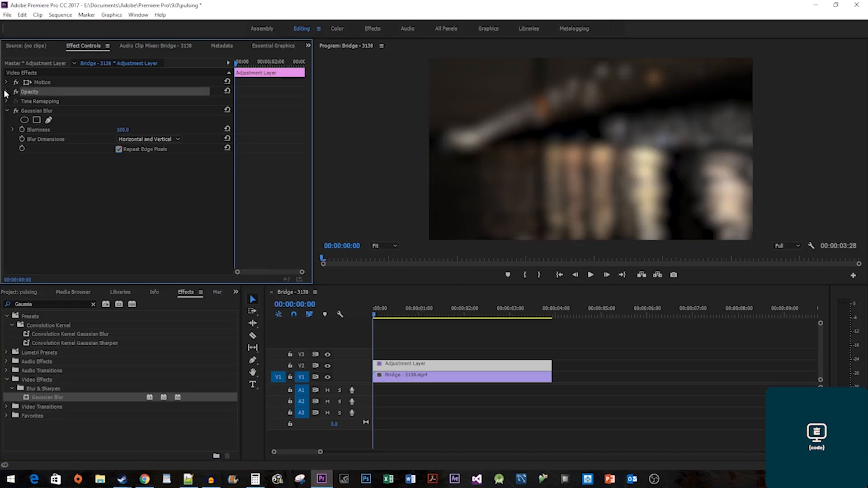
pyautogui.click(6, 92)
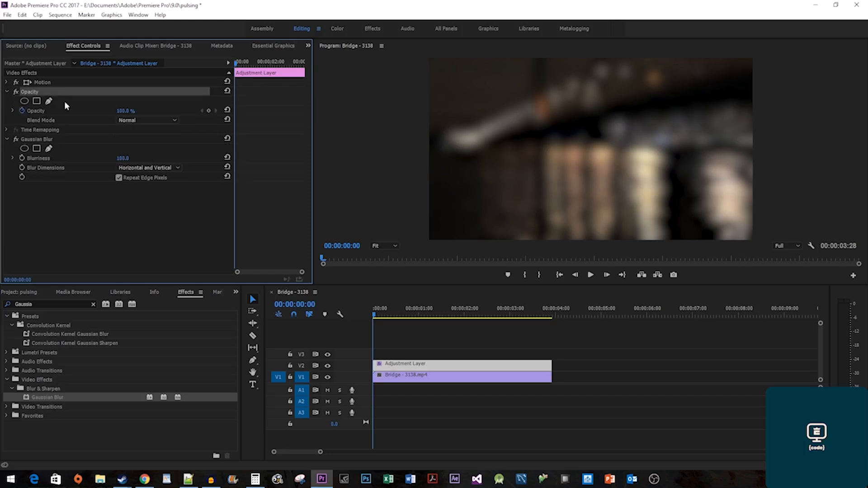
pyautogui.click(146, 122)
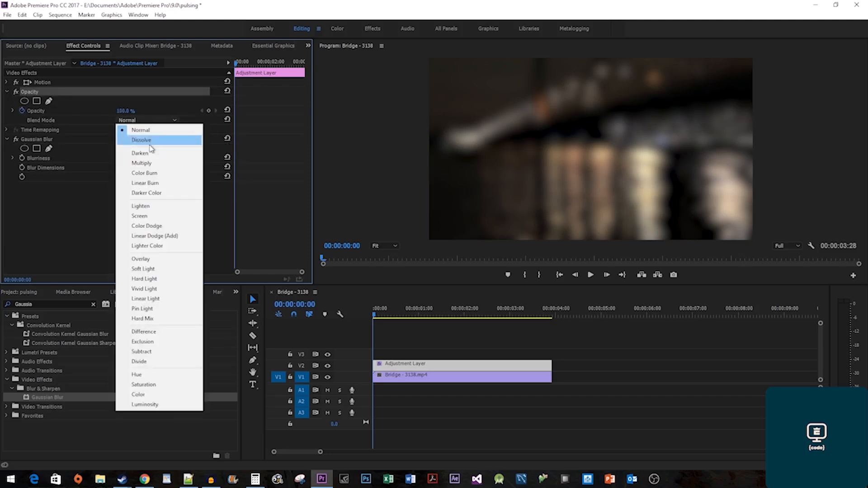
pyautogui.click(186, 240)
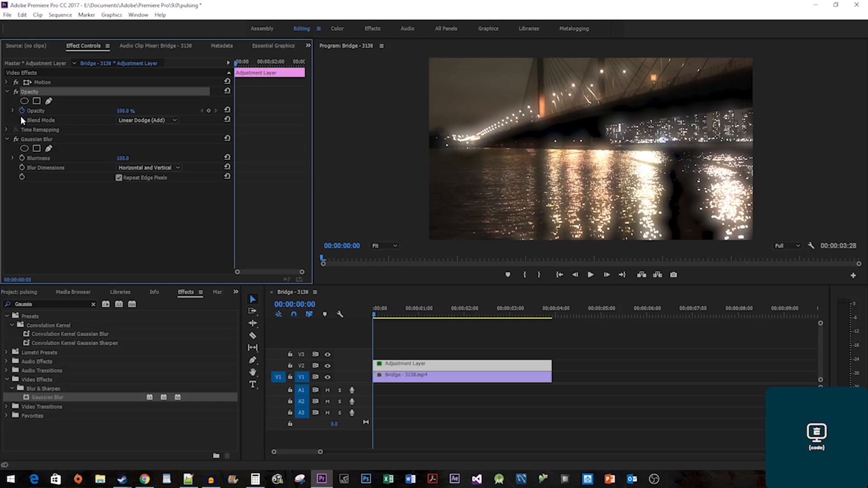
# Keyframe the glow's opacity at 0% at the start and 100% at 00:00:00:17.
pyautogui.click(125, 111)
pyautogui.write('0')
pyautogui.press('Return')
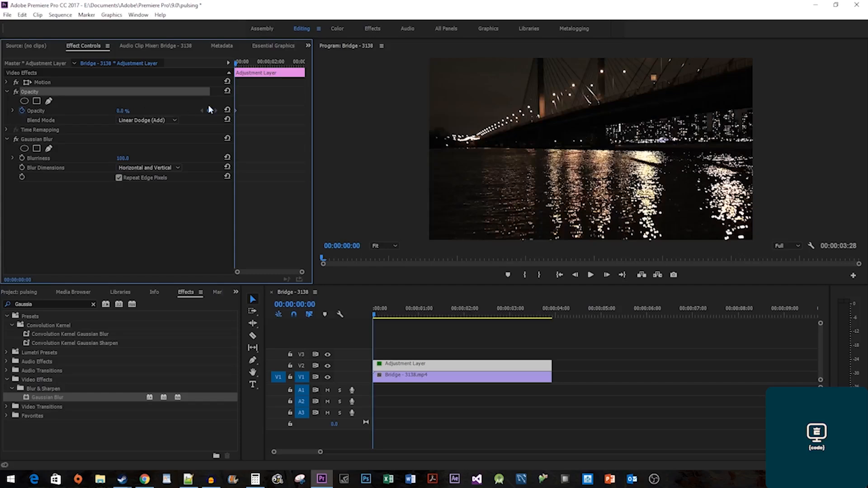
pyautogui.moveTo(236, 64); pyautogui.dragTo(246, 67)
pyautogui.click(128, 110)
pyautogui.write('100')
pyautogui.press('Return')
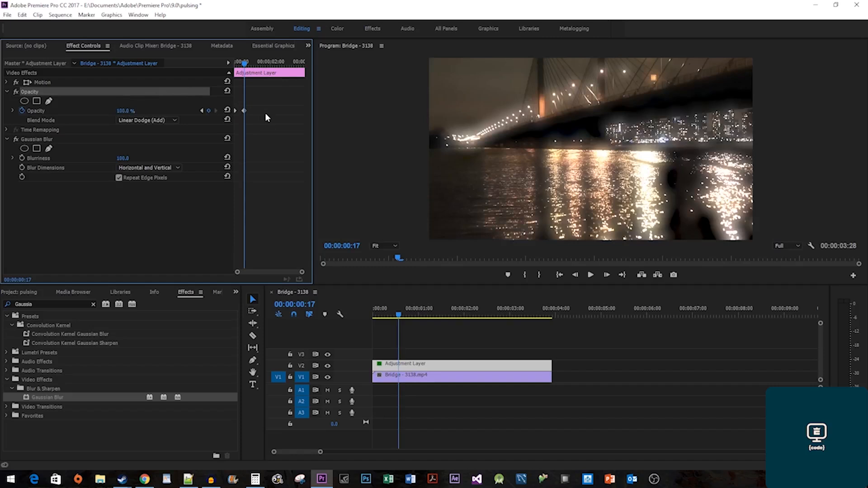
# Copy both opacity keyframes to 00:00:01:19 and play back the pulsing glow from the start.
pyautogui.moveTo(253, 114); pyautogui.dragTo(227, 103)
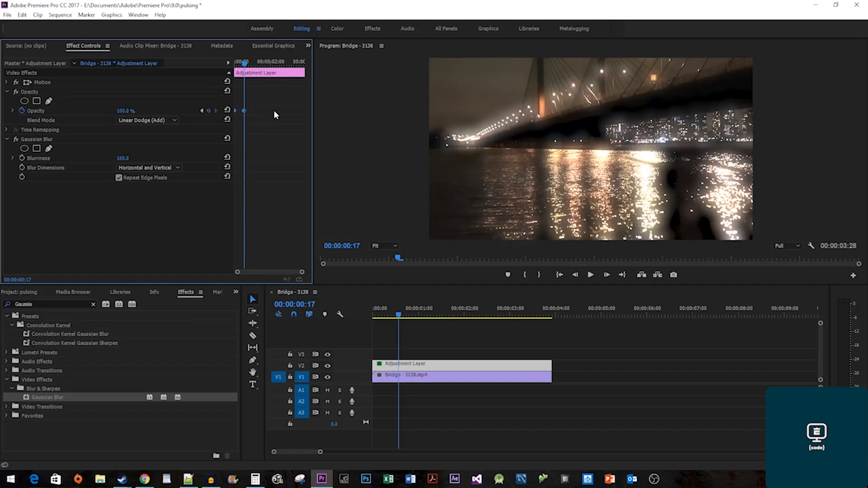
pyautogui.moveTo(244, 112); pyautogui.dragTo(303, 115)
pyautogui.moveTo(244, 63); pyautogui.dragTo(221, 61)
pyautogui.press('space')
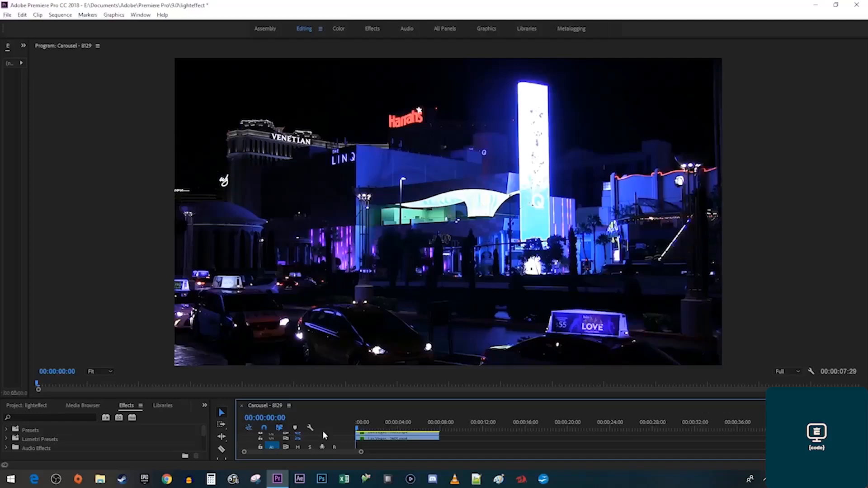
pyautogui.press('space')
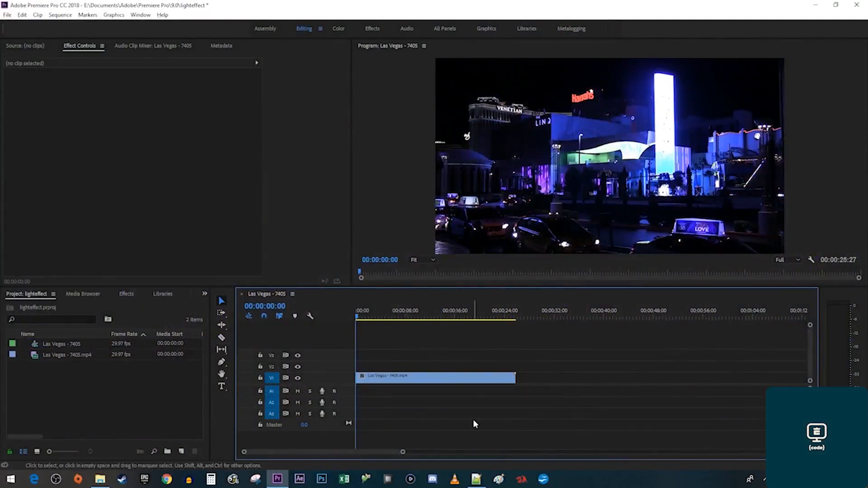
# Duplicate the Las Vegas clip onto V2 and apply Directional Blur, Luma Key, Lumetri Color and Tint.
pyautogui.moveTo(459, 381); pyautogui.dragTo(460, 372)
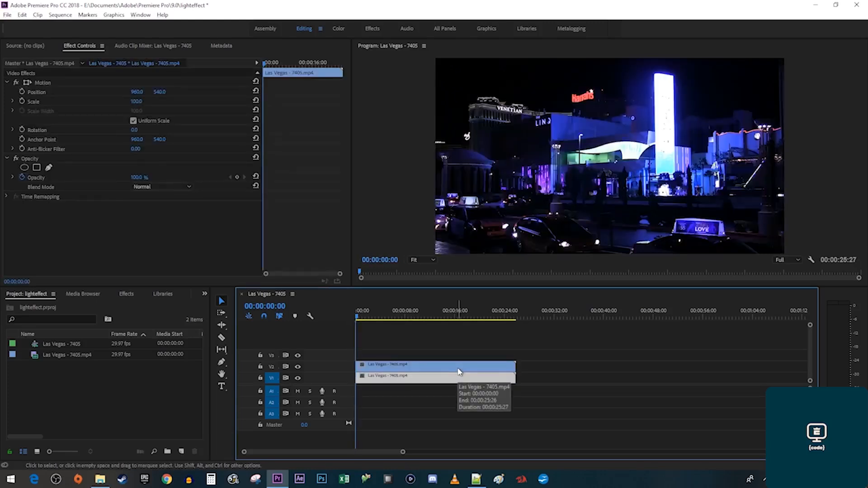
pyautogui.click(457, 377)
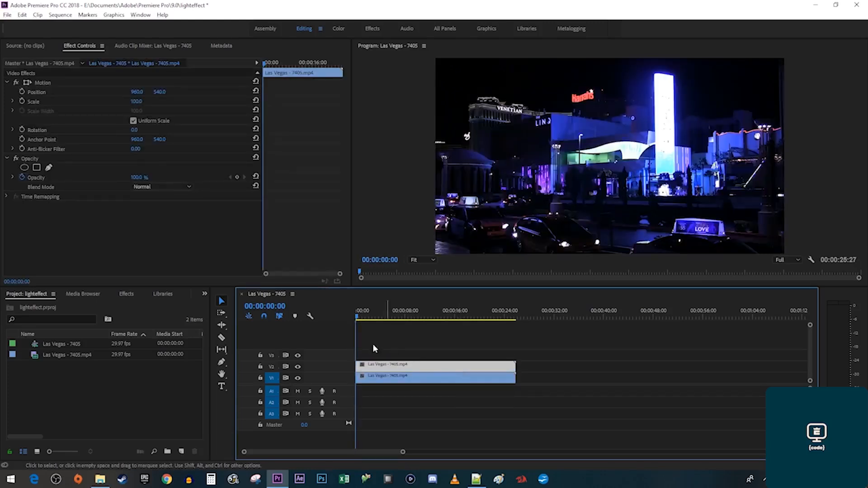
pyautogui.click(131, 294)
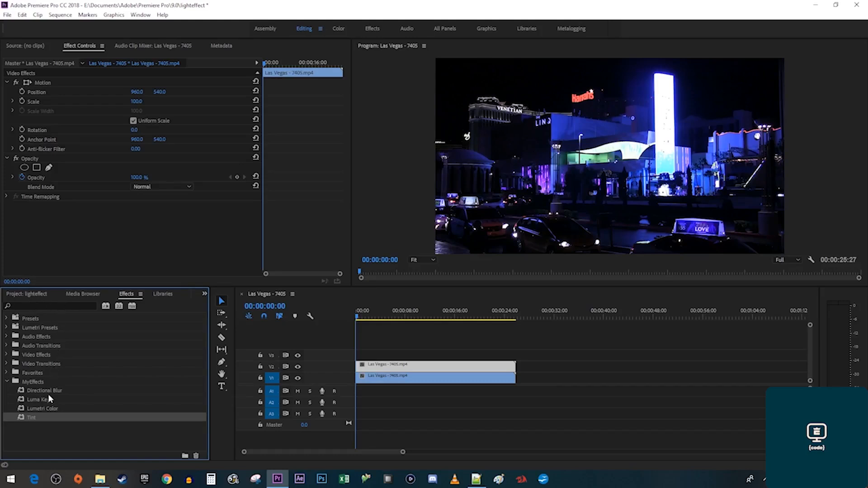
pyautogui.moveTo(47, 392); pyautogui.dragTo(376, 367)
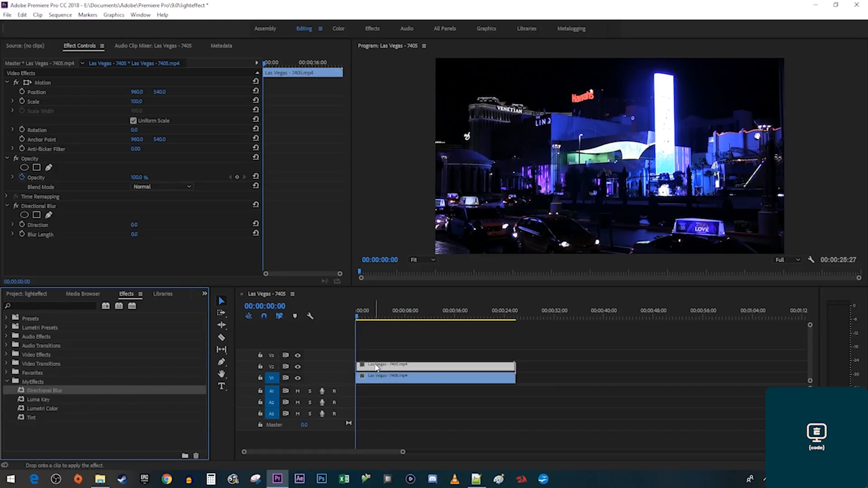
pyautogui.moveTo(58, 402); pyautogui.dragTo(375, 369)
pyautogui.moveTo(31, 417); pyautogui.dragTo(376, 370)
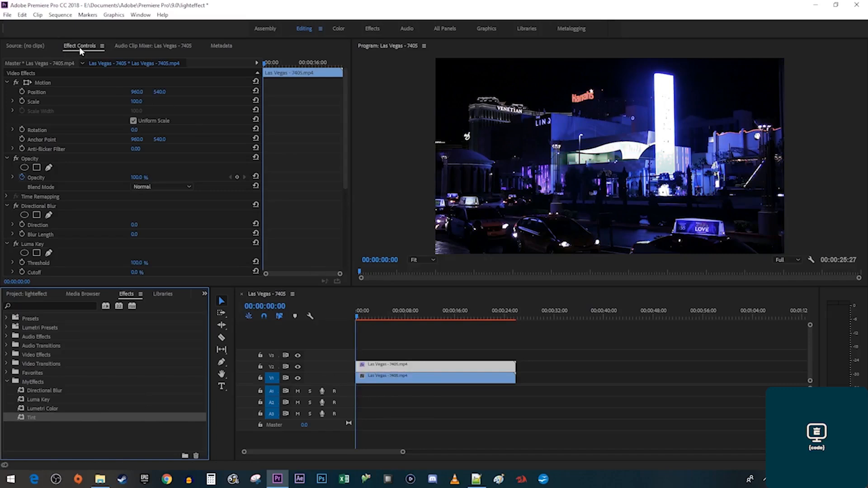
# Set the top clip's blend mode to Screen with Directional Blur length 100 at 45°.
pyautogui.click(167, 188)
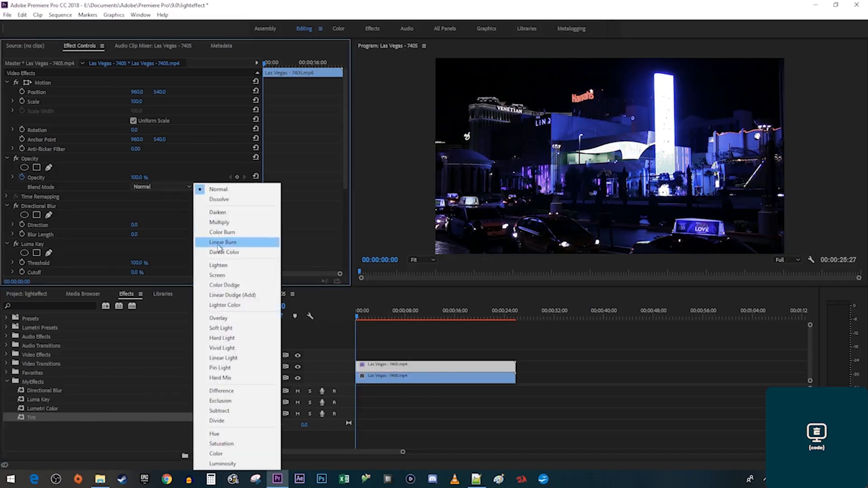
pyautogui.click(225, 276)
pyautogui.click(135, 234)
pyautogui.press('Return')
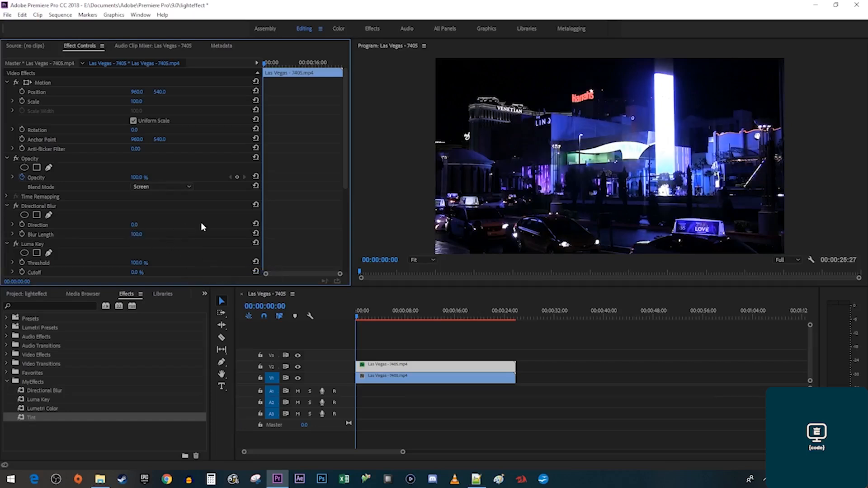
pyautogui.click(136, 224)
pyautogui.write('45')
pyautogui.press('Return')
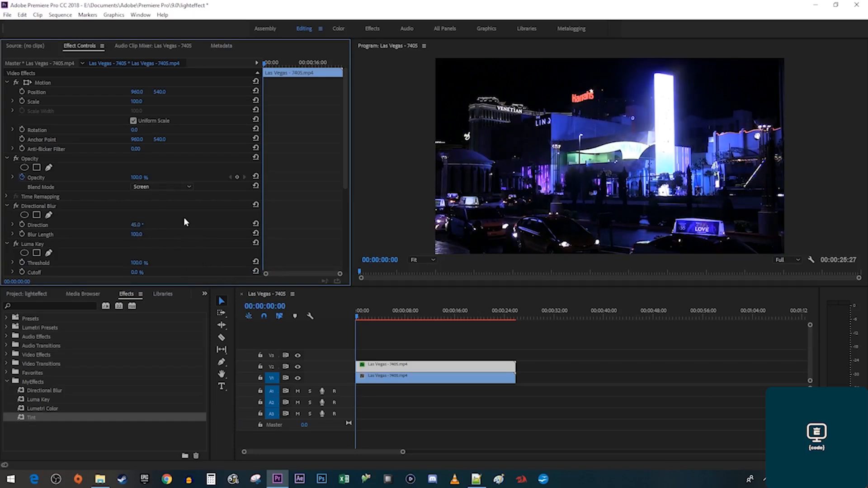
# Set the Luma Key threshold to 45% and Lumetri Basic Correction Whites to 150.
pyautogui.scroll(-3, 183, 221)
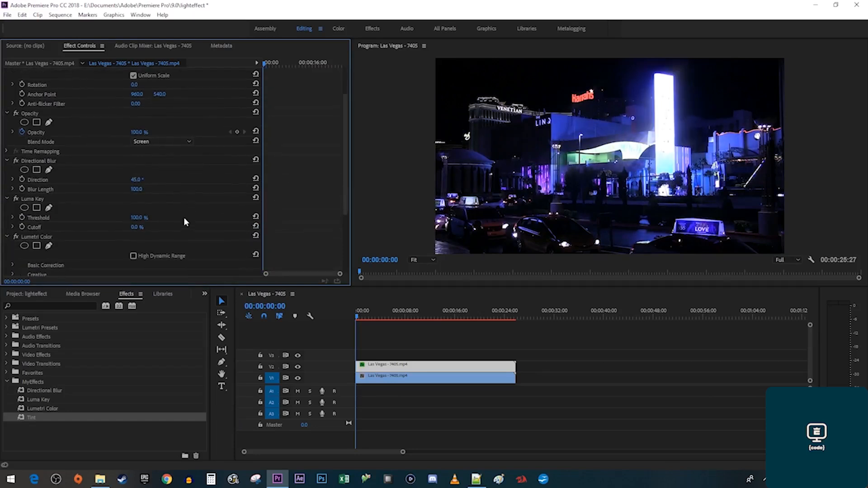
pyautogui.click(138, 208)
pyautogui.write('45')
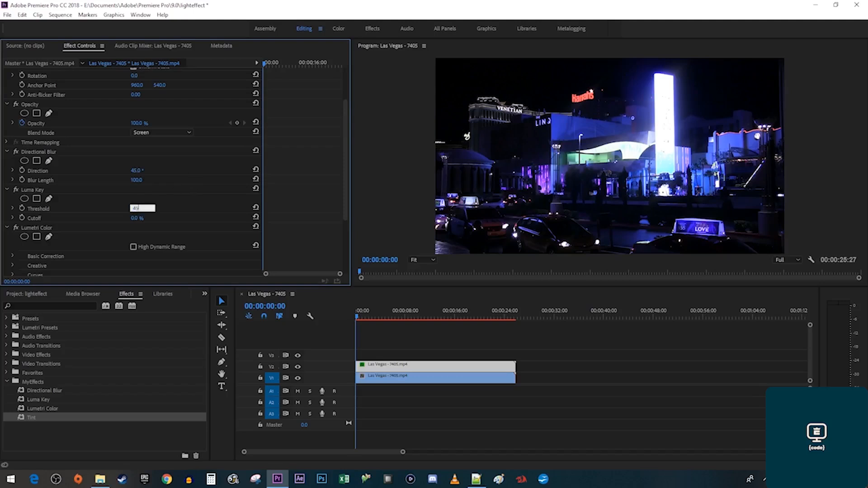
pyautogui.press('Return')
pyautogui.scroll(-4, 195, 182)
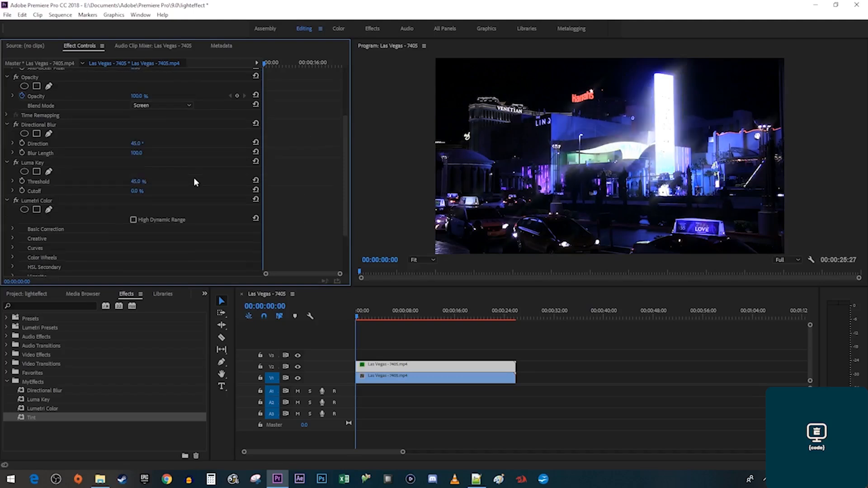
pyautogui.click(12, 176)
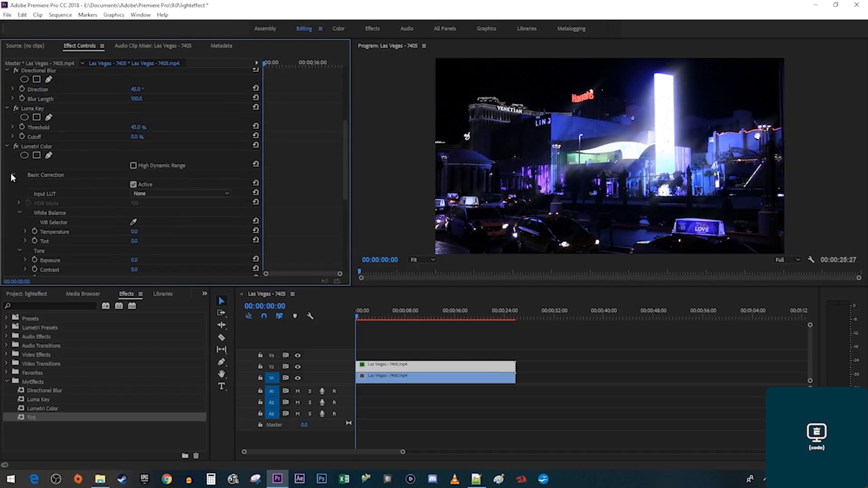
pyautogui.scroll(-4, 170, 234)
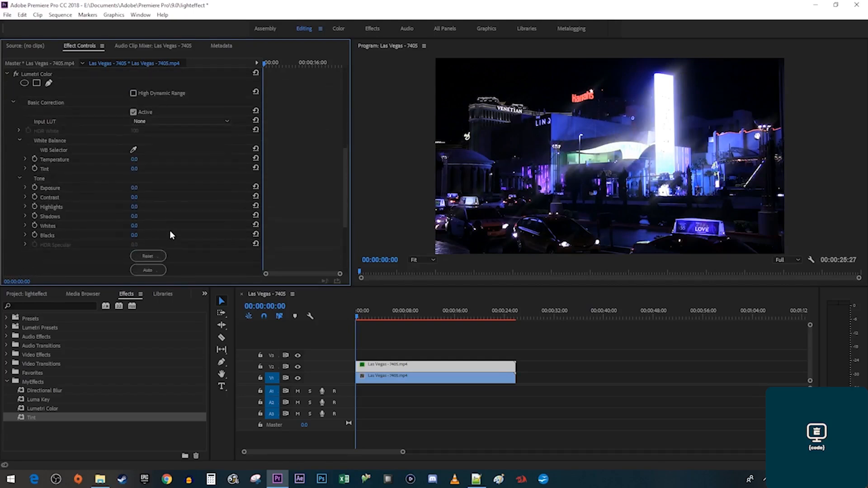
pyautogui.click(135, 225)
pyautogui.write('150')
pyautogui.press('Return')
pyautogui.scroll(-5, 205, 213)
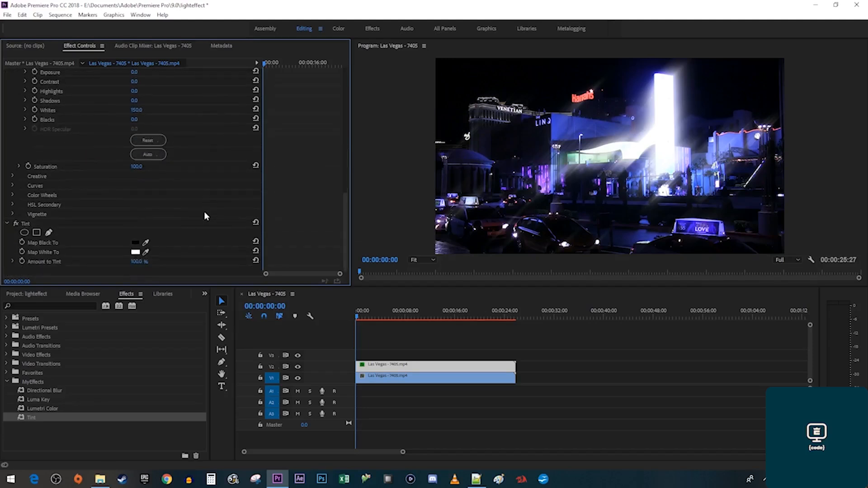
# Map Tint's white to red E90505, then duplicate the tinted clip onto V3.
pyautogui.click(136, 253)
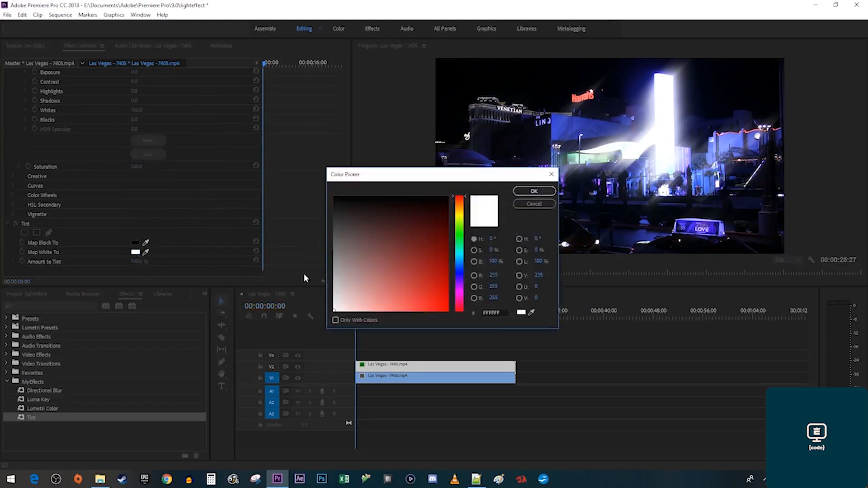
pyautogui.click(446, 301)
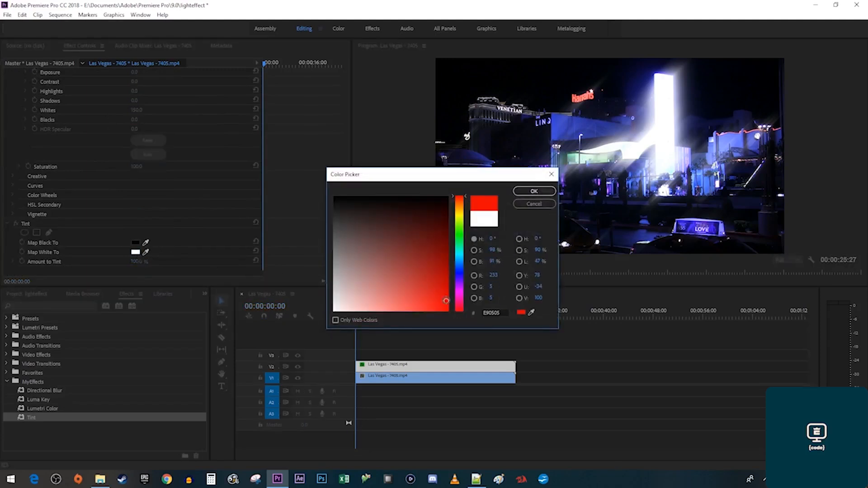
pyautogui.click(534, 191)
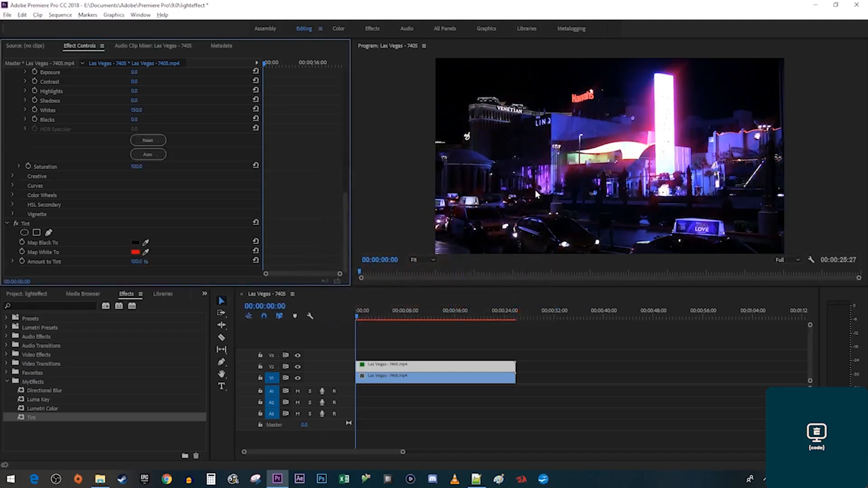
pyautogui.moveTo(446, 371); pyautogui.dragTo(447, 358)
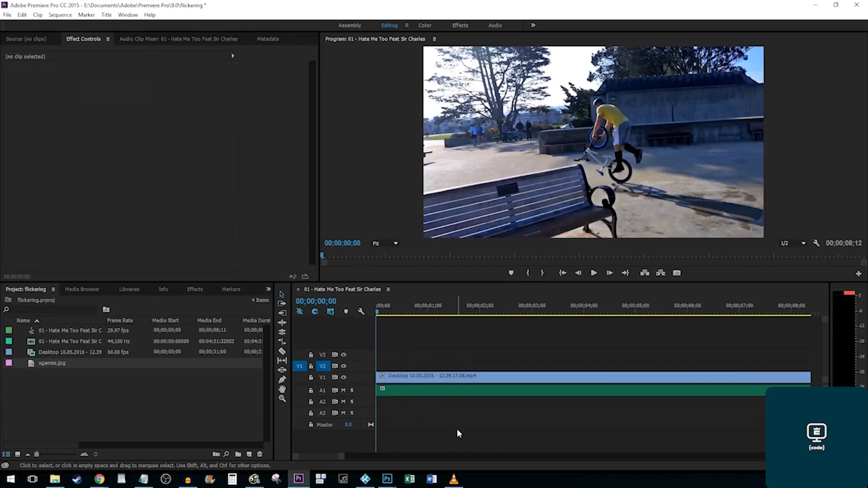
# Preview the BMX sequence, then place xgames.jpg on V2 before 3 seconds, trimmed to a few frames.
pyautogui.press('space')
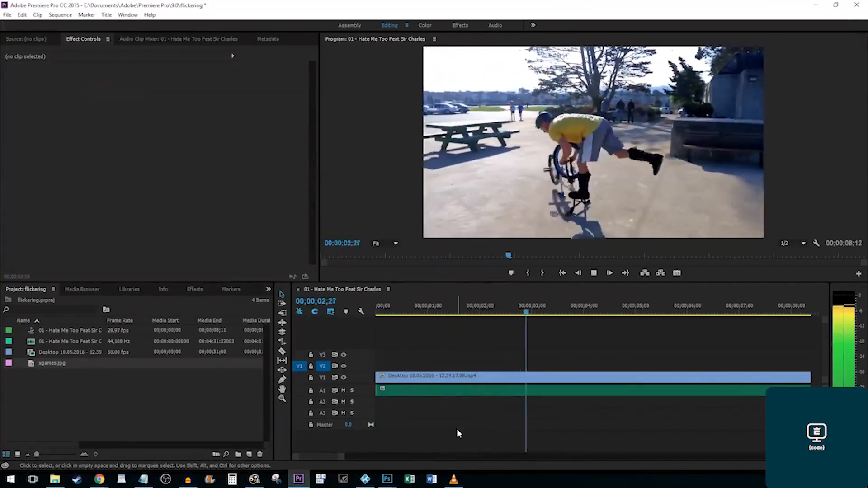
pyautogui.press('space')
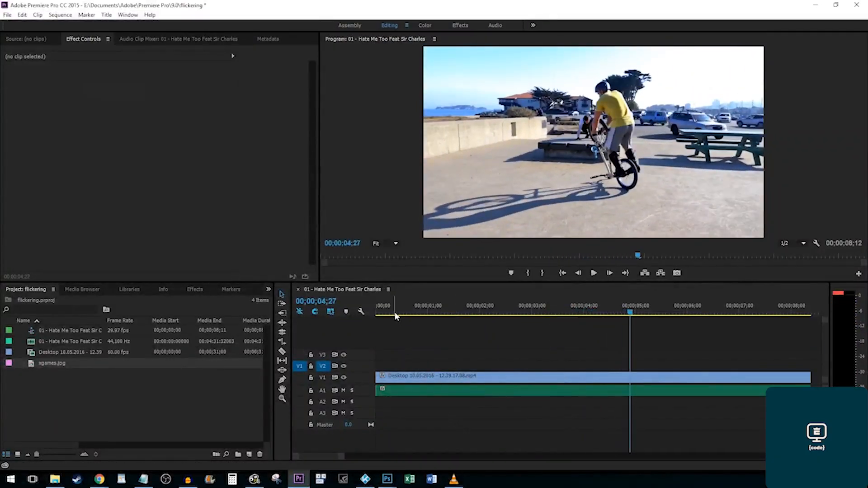
pyautogui.moveTo(394, 312); pyautogui.dragTo(337, 312)
pyautogui.moveTo(39, 360); pyautogui.dragTo(538, 366)
pyautogui.moveTo(651, 366); pyautogui.dragTo(505, 365)
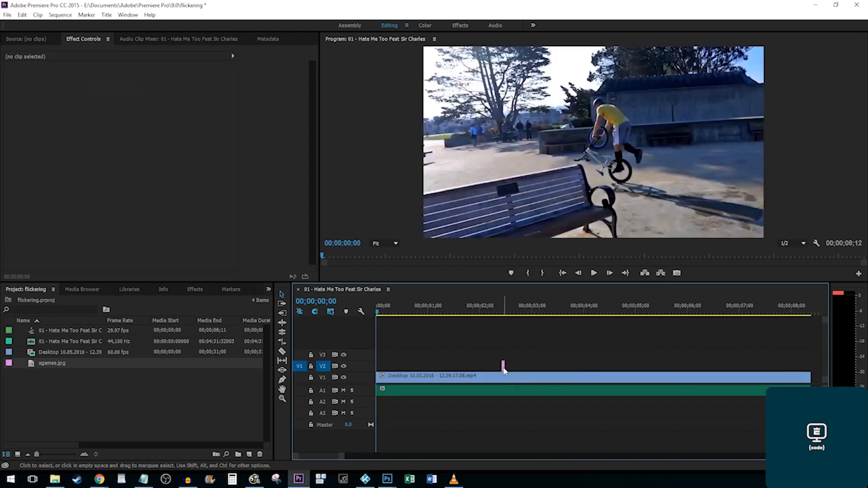
# Duplicate the short xgames.jpg clip into three adjacent copies on V2 and select them.
pyautogui.moveTo(504, 366); pyautogui.dragTo(513, 370)
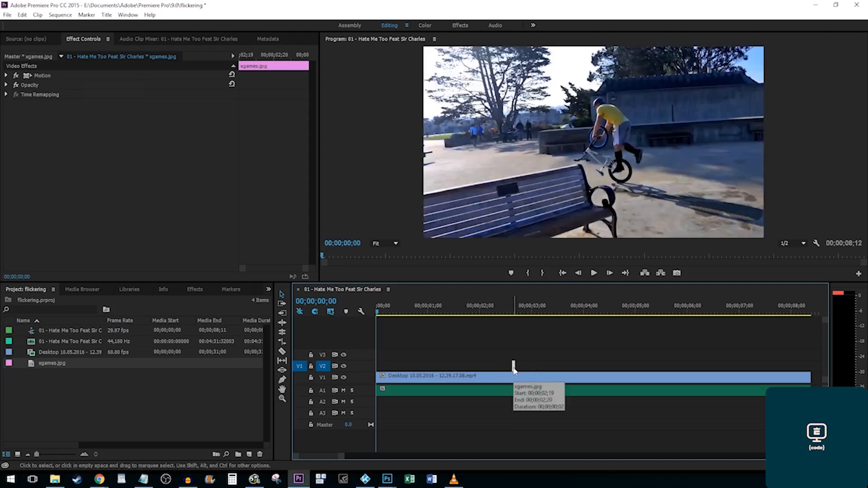
pyautogui.moveTo(514, 371); pyautogui.dragTo(519, 370)
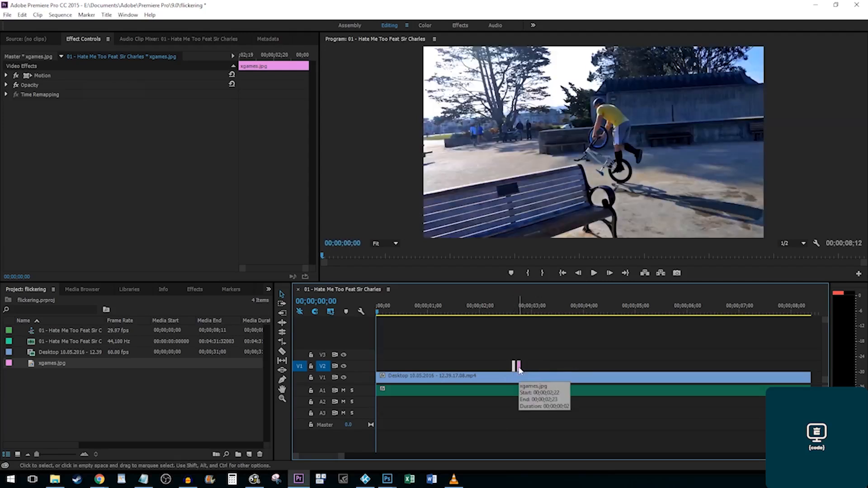
pyautogui.click(519, 369)
pyautogui.moveTo(519, 370); pyautogui.dragTo(525, 369)
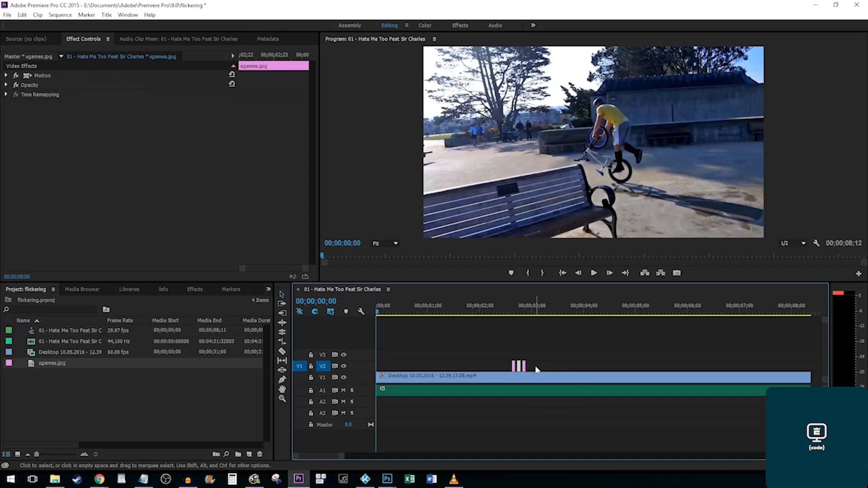
pyautogui.moveTo(537, 372); pyautogui.dragTo(493, 355)
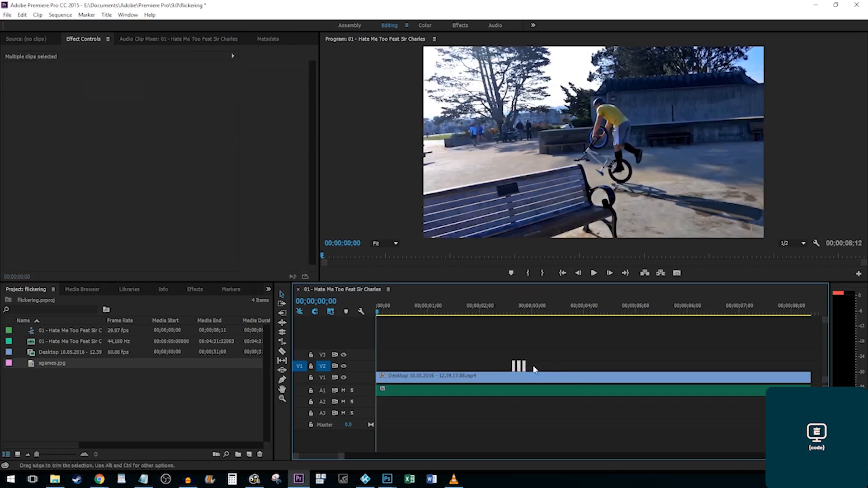
# Paste further copies after them, extending the run to about 00;00;03;15.
pyautogui.click(528, 307)
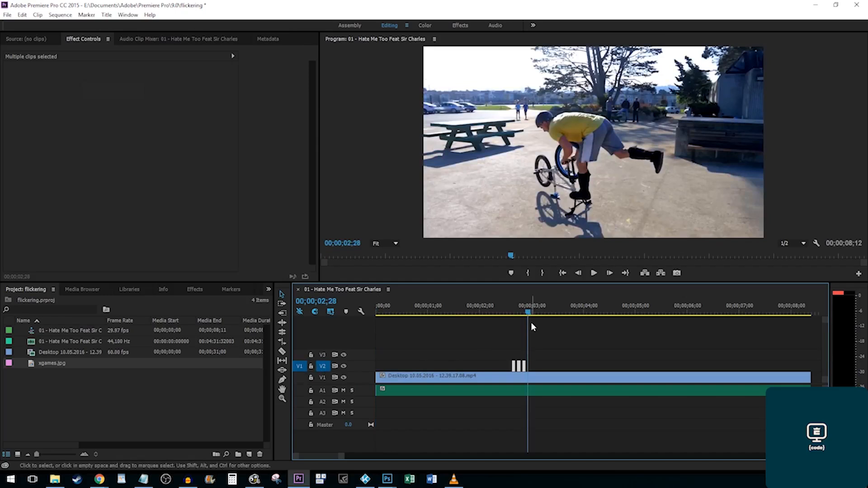
pyautogui.hotkey('ctrl', 'v')
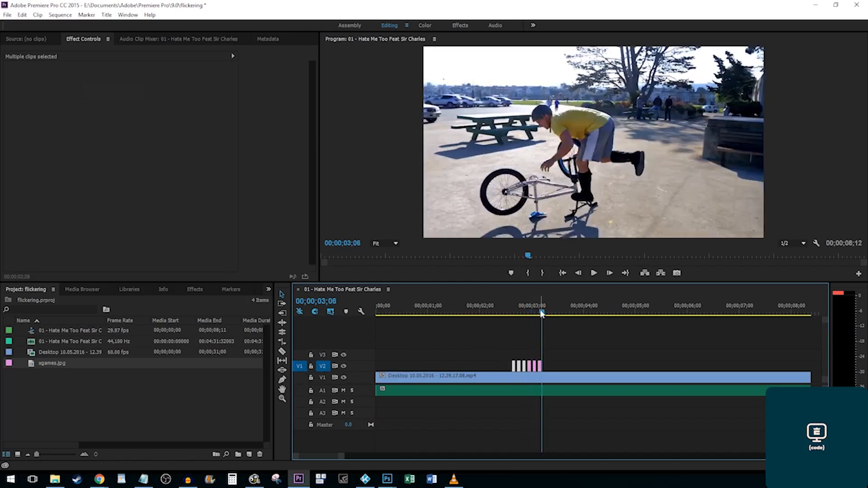
pyautogui.moveTo(541, 313); pyautogui.dragTo(543, 314)
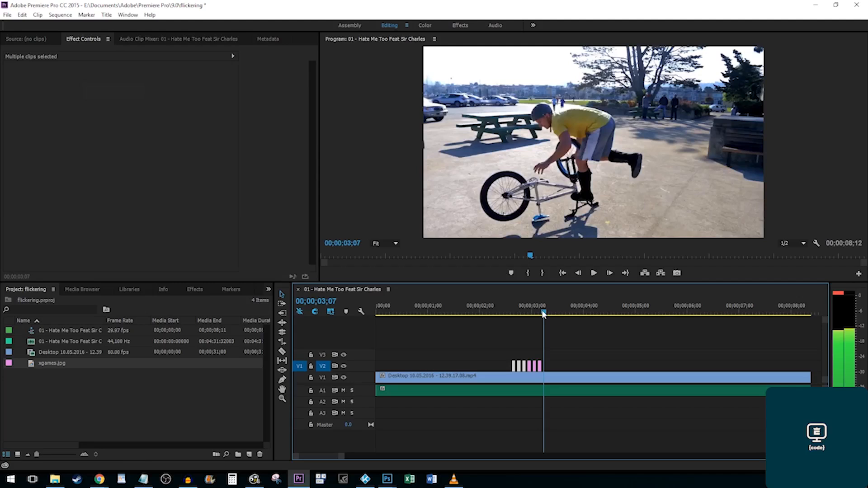
pyautogui.hotkey('ctrl', 'v')
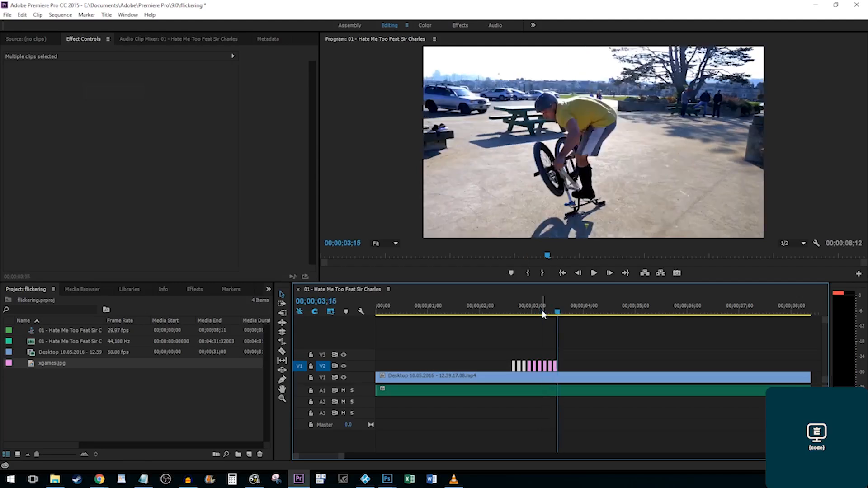
# Return the playhead to the sequence start and play through to preview the xgames flicker.
pyautogui.click(559, 315)
pyautogui.moveTo(559, 315); pyautogui.dragTo(326, 318)
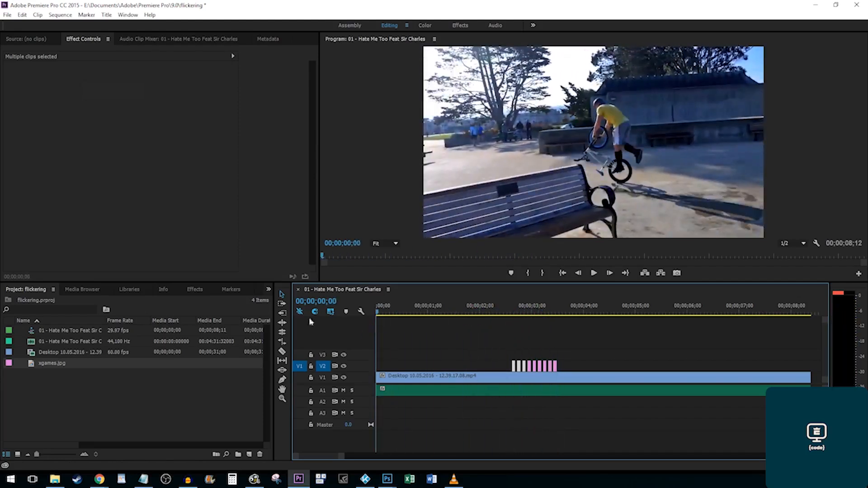
pyautogui.press('space')
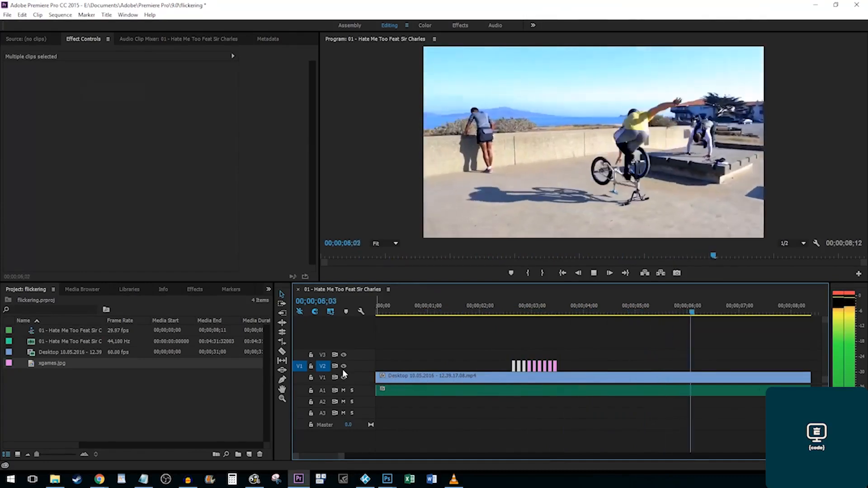
pyautogui.press('space')
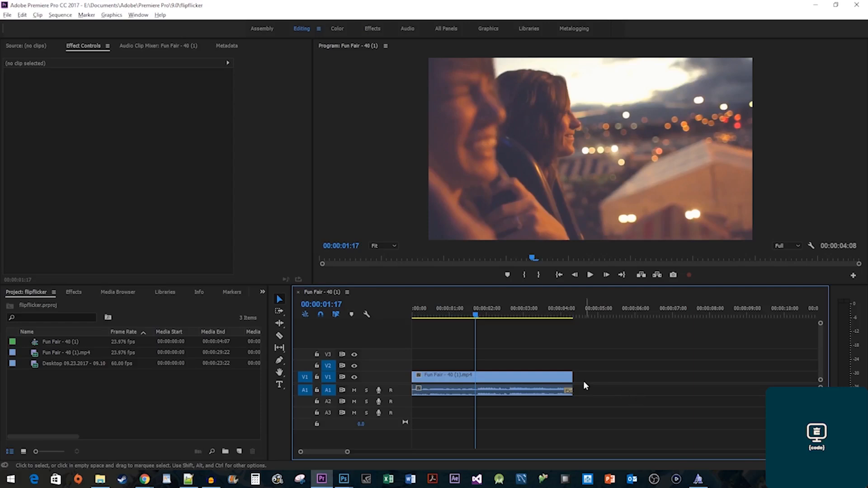
# Duplicate the Fun Fair clip onto V2 and apply the Transform effect to the copy.
pyautogui.moveTo(548, 380); pyautogui.dragTo(548, 373)
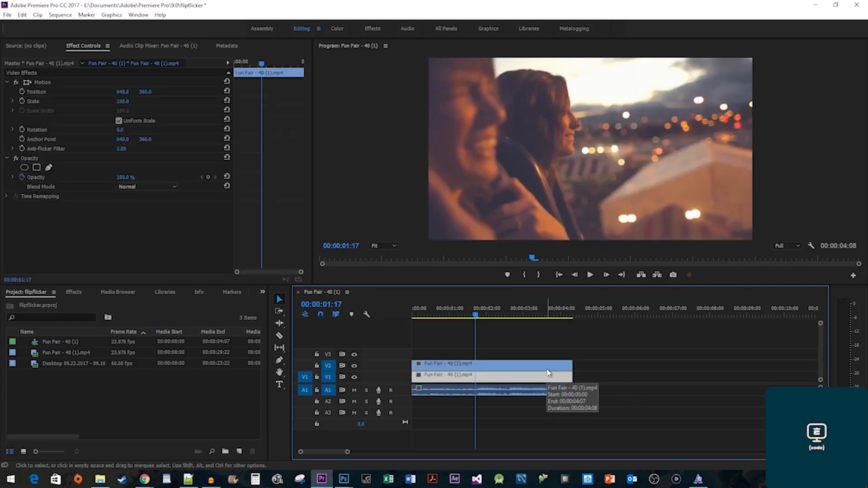
pyautogui.click(76, 292)
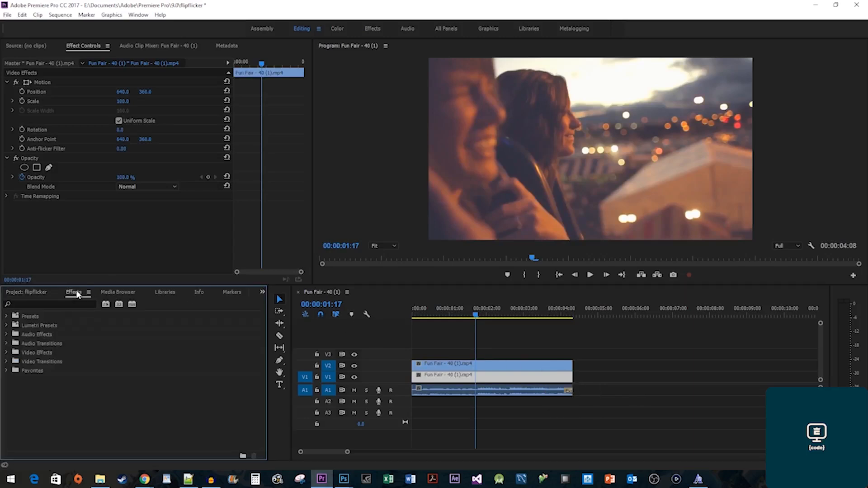
pyautogui.click(45, 304)
pyautogui.write('transf')
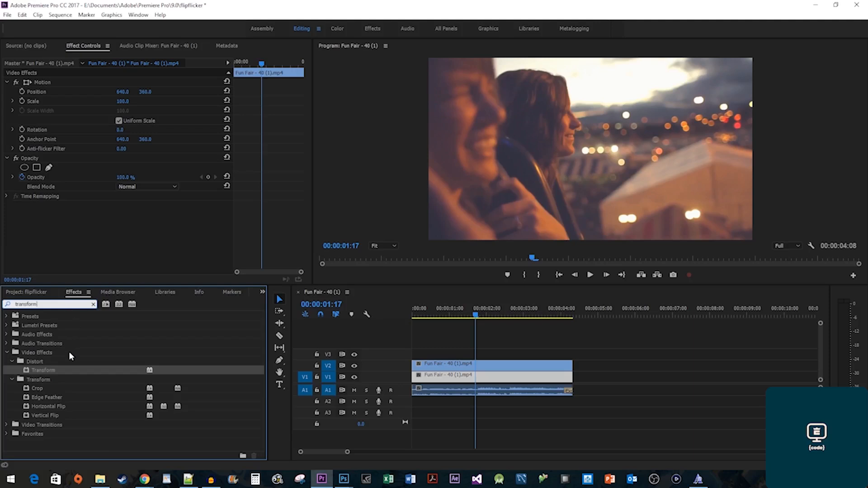
pyautogui.write('orm')
pyautogui.moveTo(47, 370); pyautogui.dragTo(438, 382)
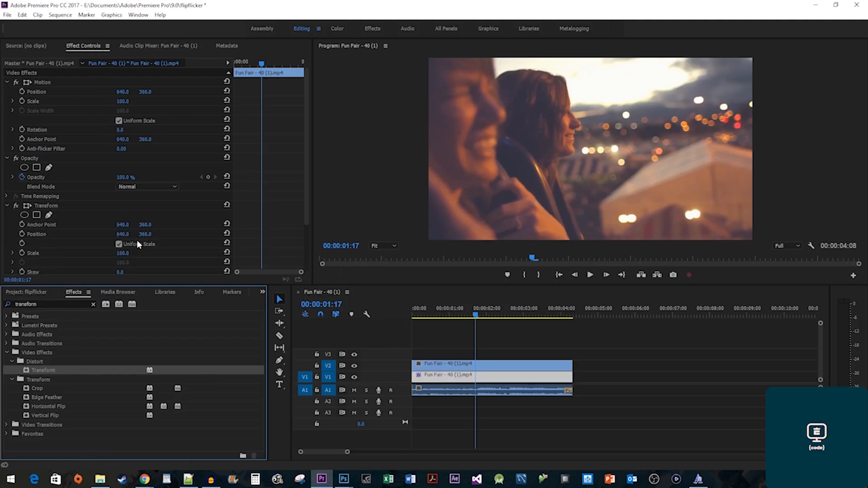
# Turn off Uniform Scale and set Transform's Scale Width to -100 to mirror the copy.
pyautogui.click(119, 244)
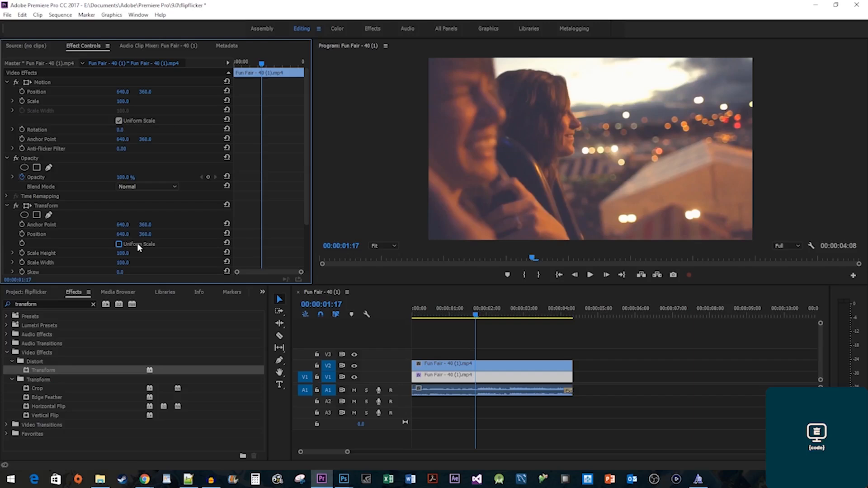
pyautogui.click(123, 262)
pyautogui.write('-100')
pyautogui.press('Return')
pyautogui.click(459, 374)
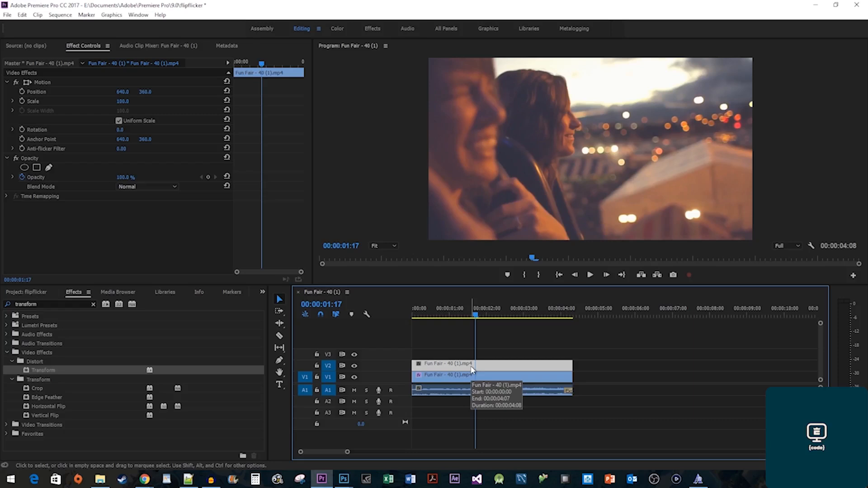
# Zoom the timeline and make a first Razor cut on the V2 copy where the flicker begins.
pyautogui.click(453, 314)
pyautogui.moveTo(453, 314); pyautogui.dragTo(478, 321)
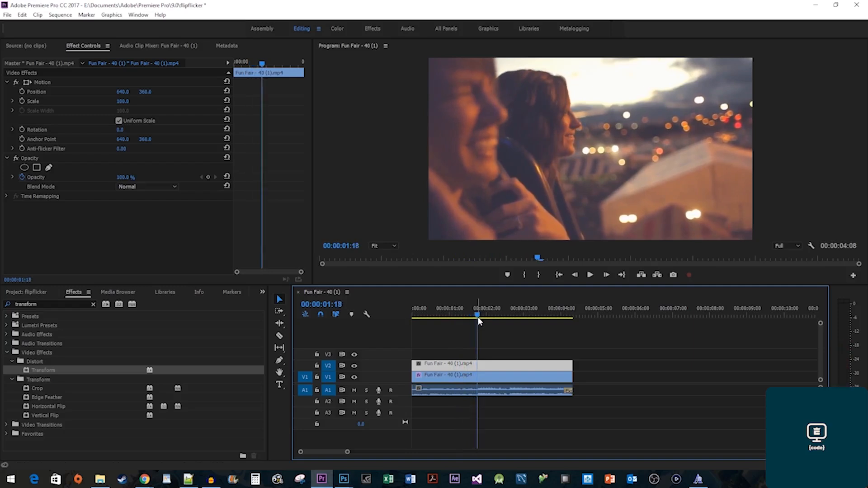
pyautogui.moveTo(348, 453); pyautogui.dragTo(338, 452)
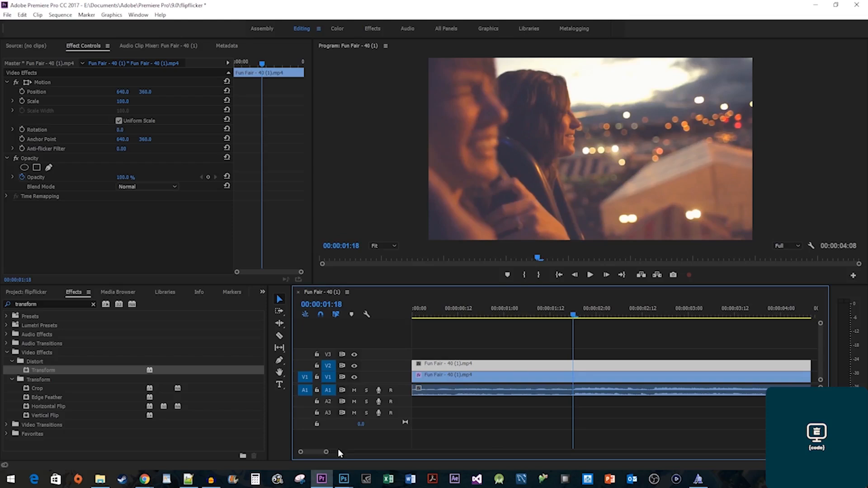
pyautogui.click(279, 337)
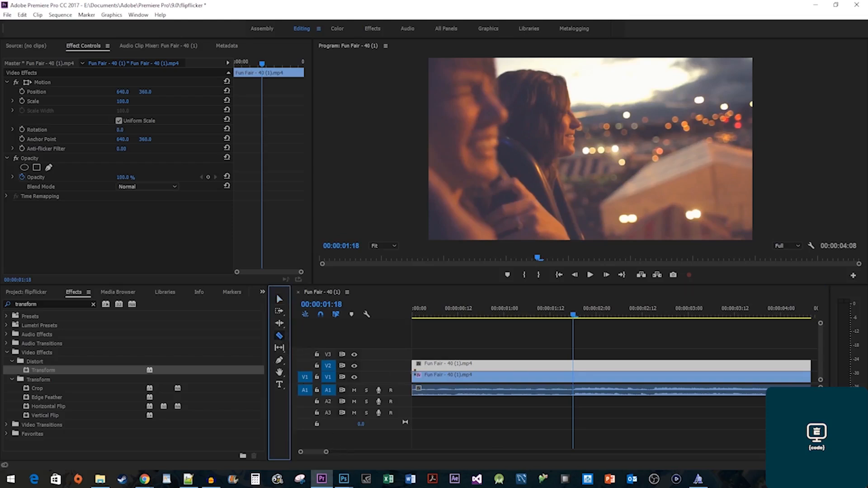
pyautogui.click(574, 364)
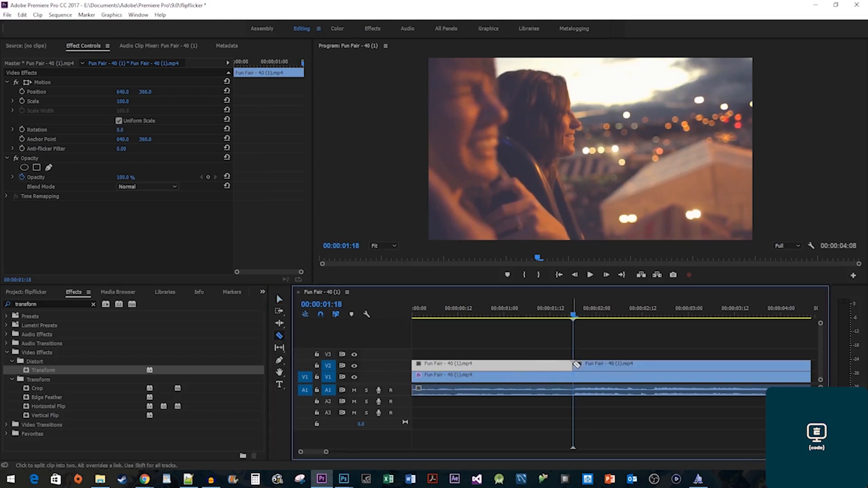
# Cut the V2 copy at each of the following frames with Right Arrow and Ctrl+K.
pyautogui.press('Right')
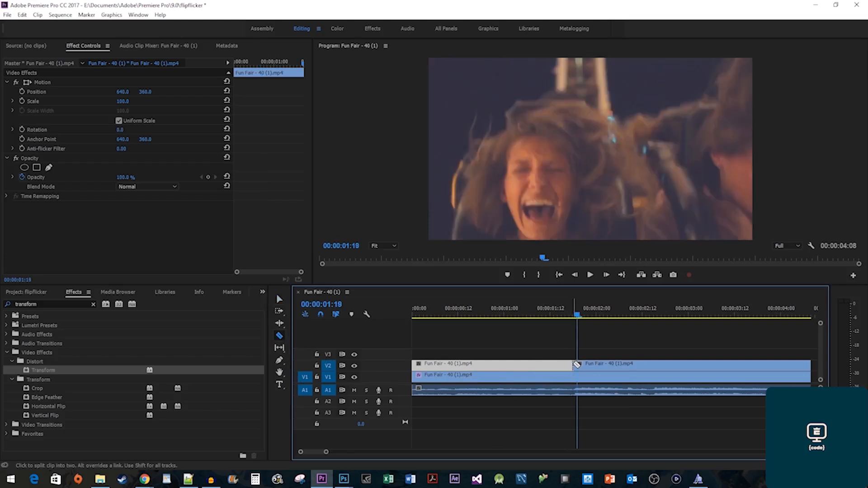
pyautogui.press('Right')
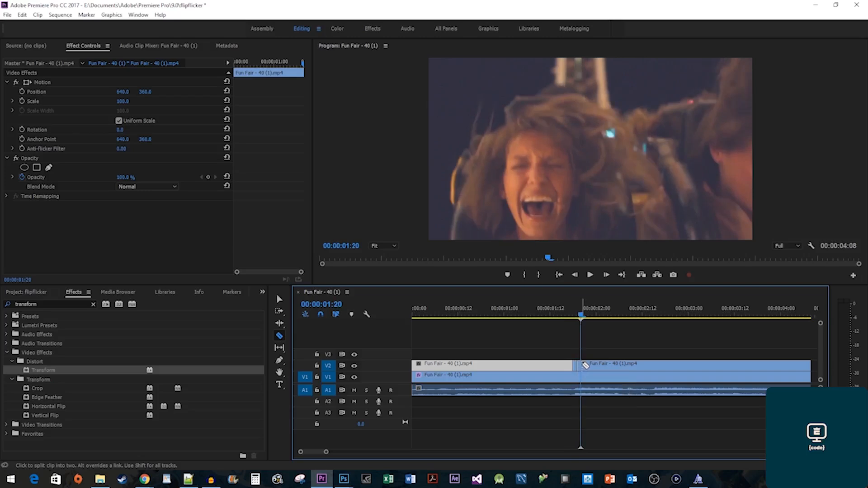
pyautogui.press('Right')
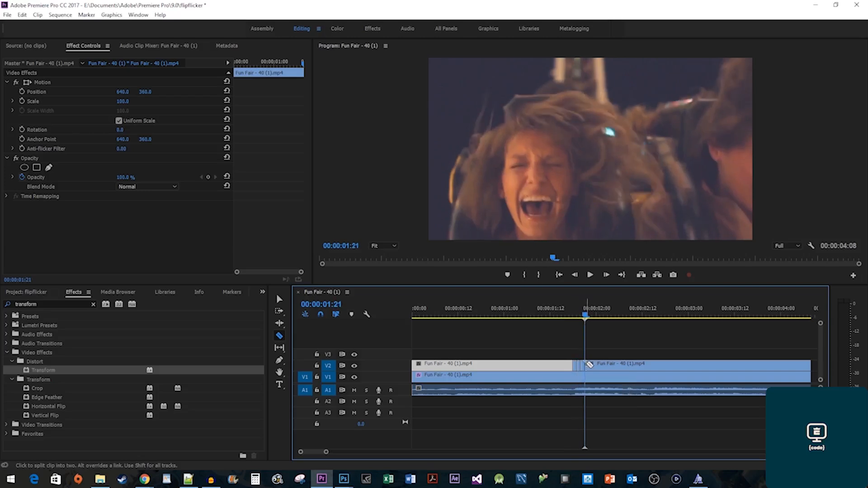
pyautogui.press('Right')
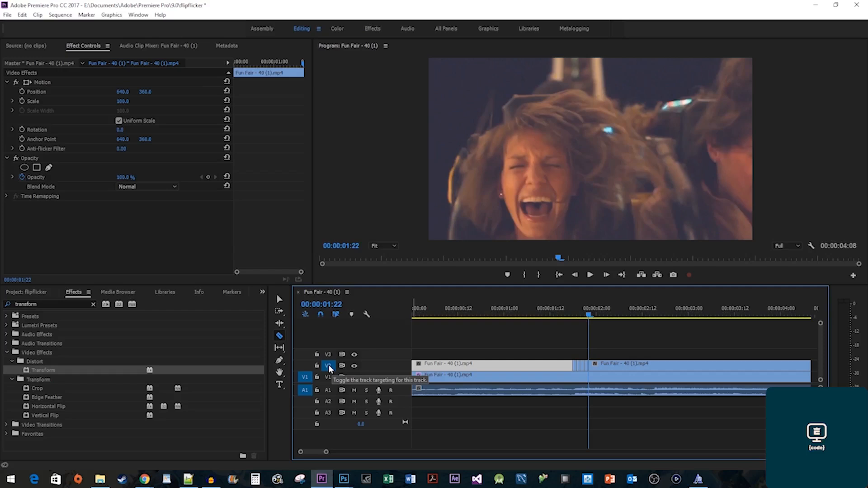
pyautogui.press('Right')
pyautogui.hotkey('ctrl', 'k')
pyautogui.press('Right')
pyautogui.hotkey('ctrl', 'k')
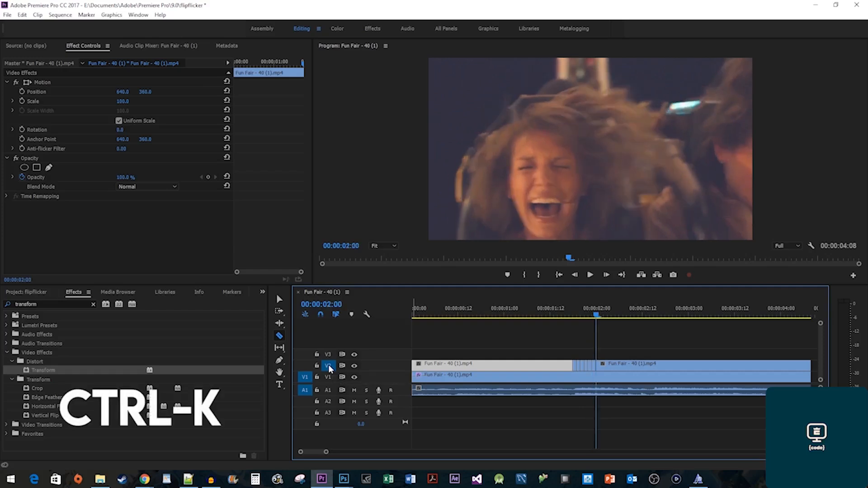
pyautogui.press('Right')
pyautogui.hotkey('ctrl', 'k')
pyautogui.press('Right')
pyautogui.hotkey('ctrl', 'k')
pyautogui.press('Right')
pyautogui.hotkey('ctrl', 'k')
pyautogui.press('Right')
pyautogui.hotkey('ctrl', 'k')
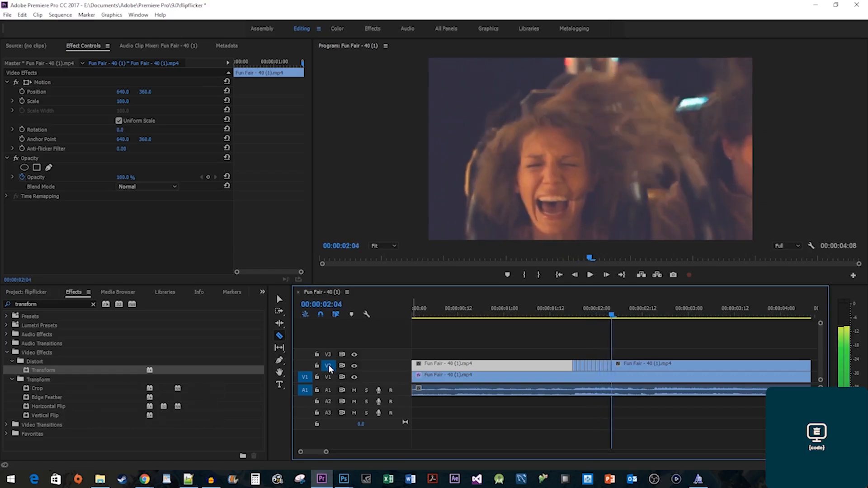
pyautogui.press('Right')
pyautogui.hotkey('ctrl', 'k')
pyautogui.press('Right')
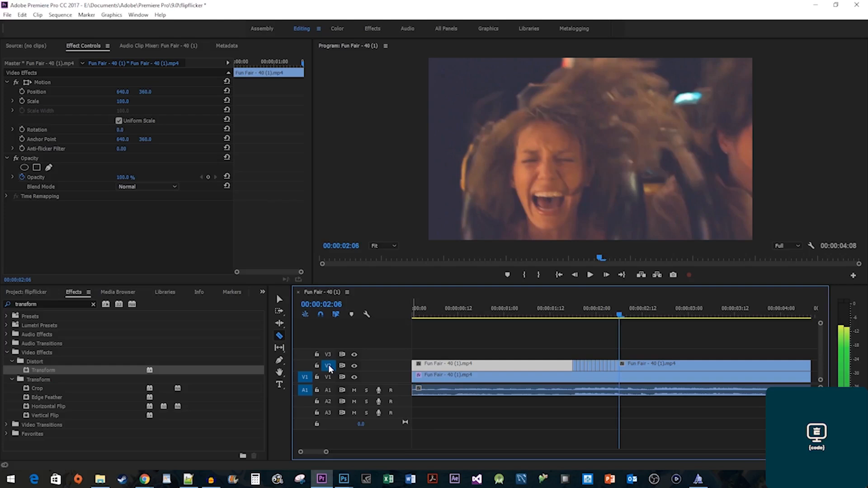
pyautogui.press('Right')
pyautogui.press('Right')
# Delete five alternate one-frame slices of the V2 copy, leaving black gaps.
pyautogui.click(280, 300)
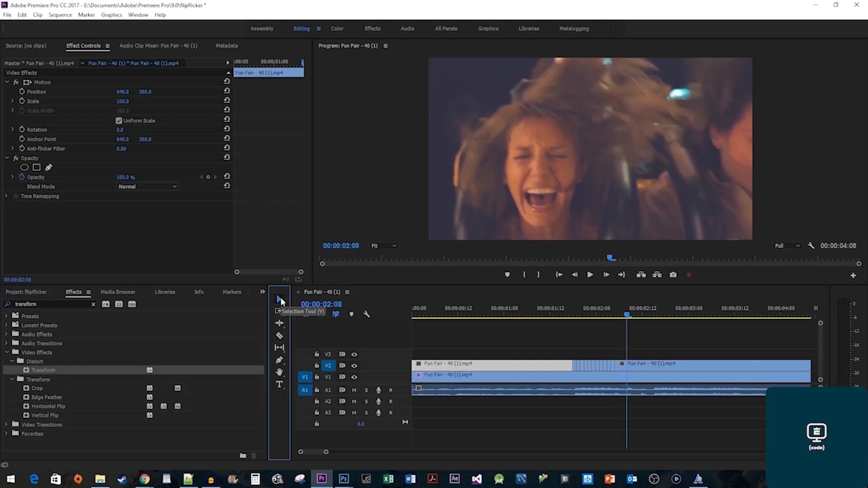
pyautogui.click(579, 365)
pyautogui.press('Delete')
pyautogui.click(585, 365)
pyautogui.press('Delete')
pyautogui.click(594, 365)
pyautogui.press('Delete')
pyautogui.click(601, 365)
pyautogui.press('Delete')
pyautogui.click(608, 365)
pyautogui.press('Delete')
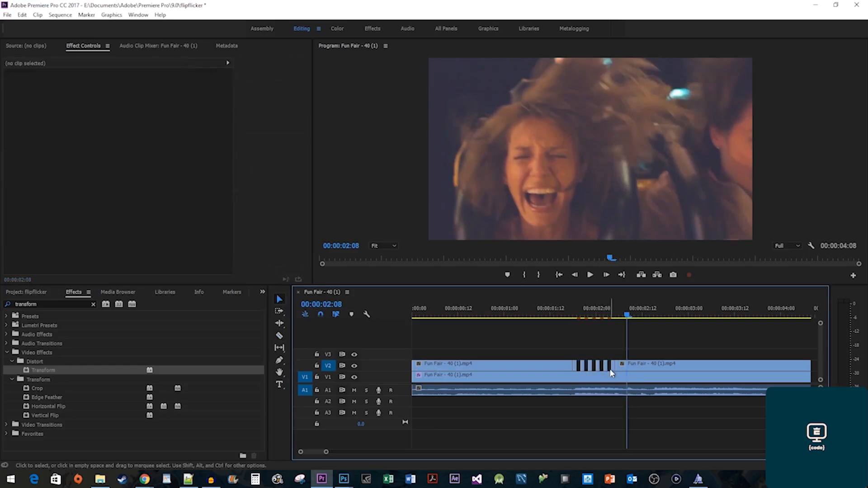
# Play back from just before the cuts to preview the flip flicker.
pyautogui.click(532, 309)
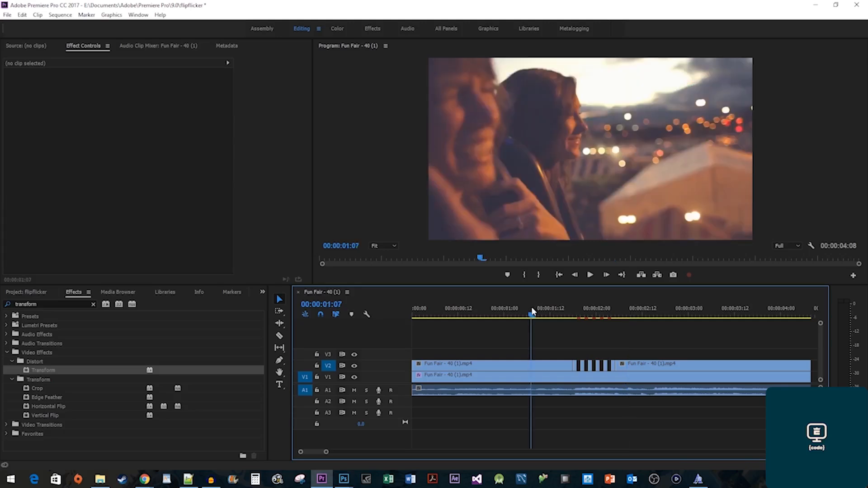
pyautogui.press('space')
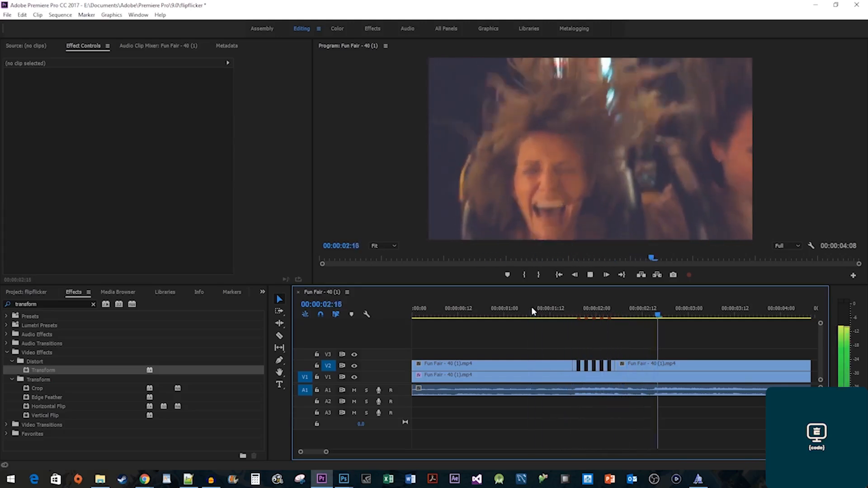
pyautogui.press('space')
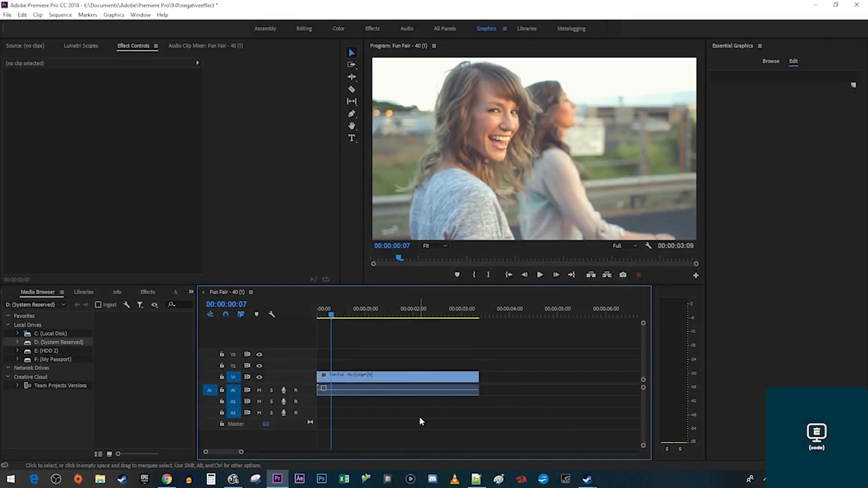
# Apply the Invert effect to the Fun Fair clip and preview the negative look.
pyautogui.click(150, 292)
pyautogui.click(68, 305)
pyautogui.write('in')
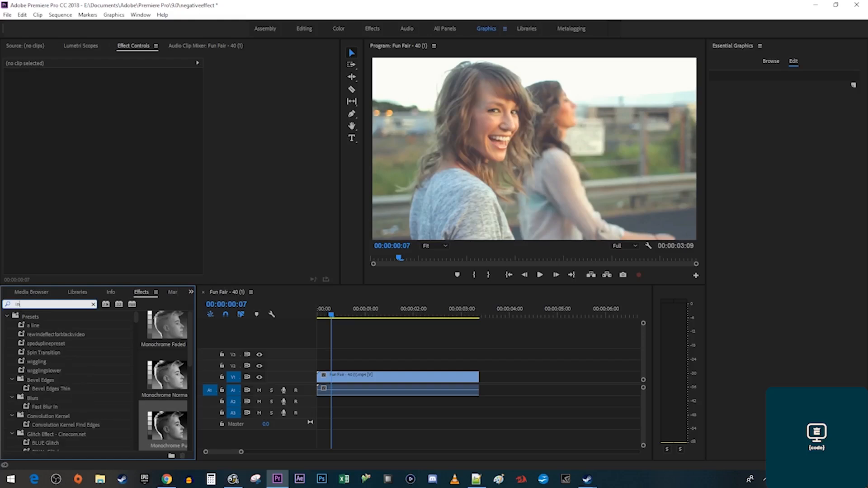
pyautogui.write('vertt')
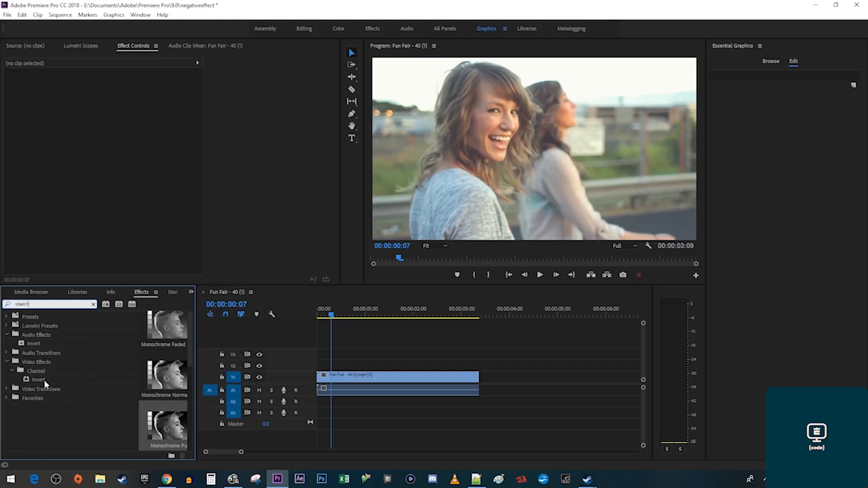
pyautogui.moveTo(37, 379); pyautogui.dragTo(345, 383)
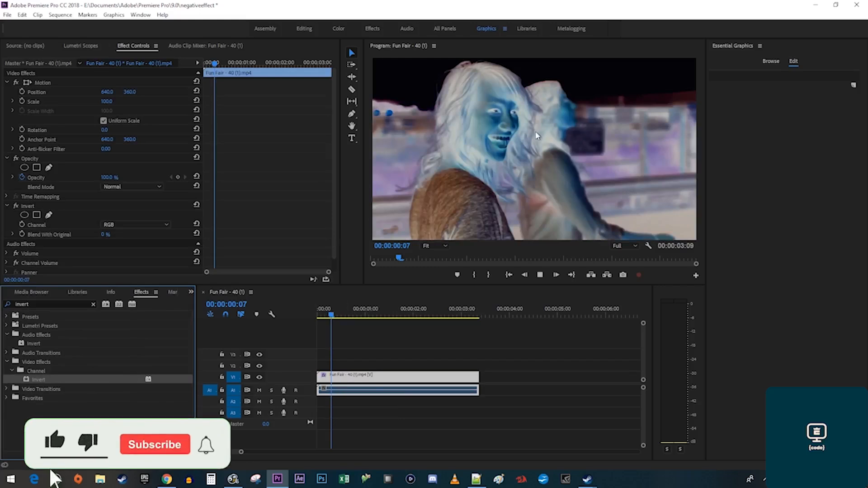
pyautogui.press('space')
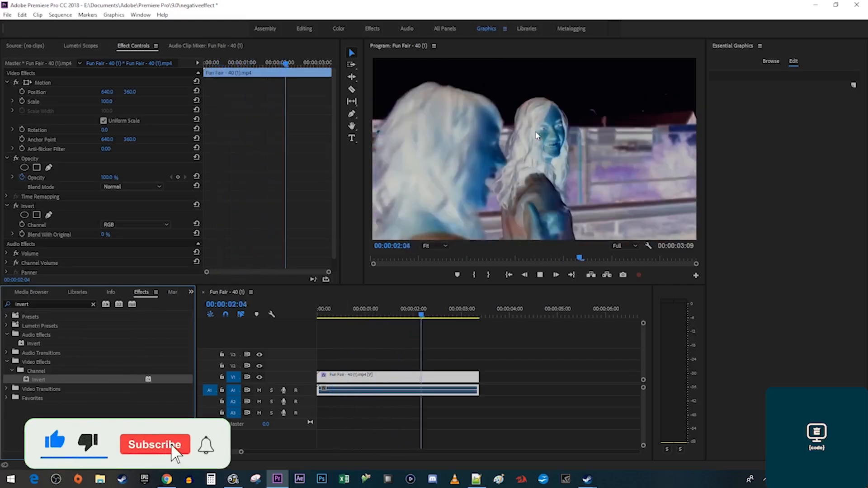
pyautogui.press('space')
pyautogui.click(493, 139)
pyautogui.press('Home')
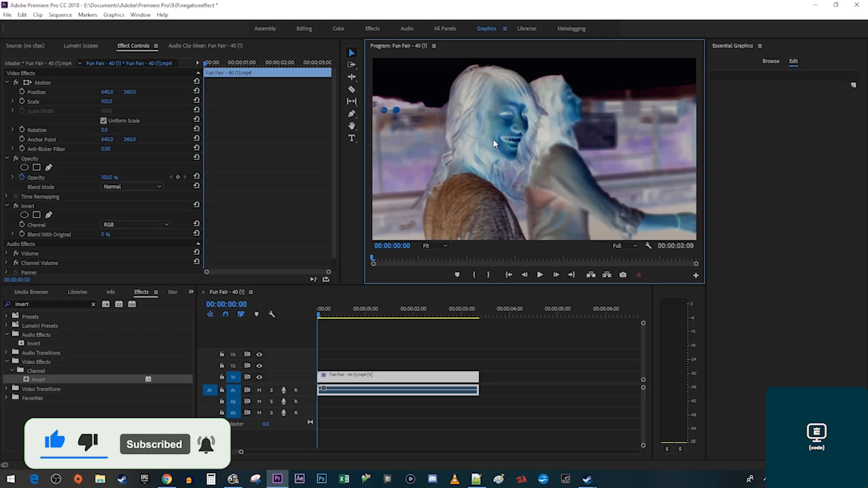
# Add the Monochrome Punch Lumetri preset to the clip and preview the black-and-white negative.
pyautogui.click(7, 306)
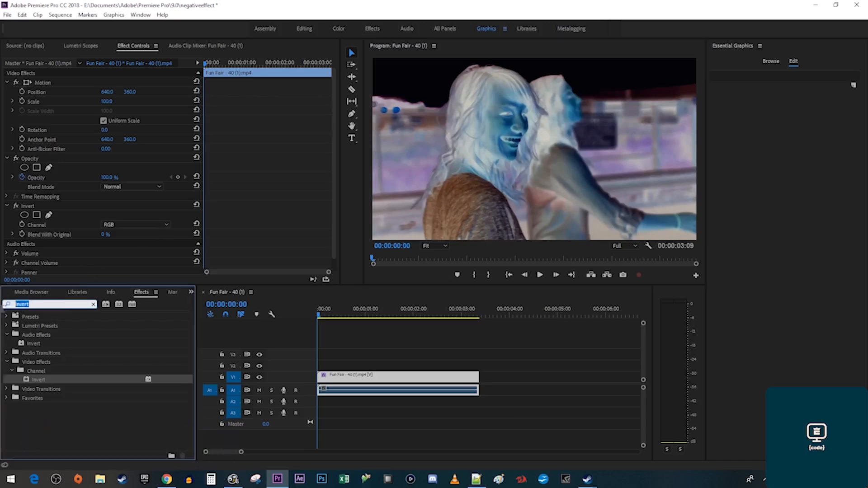
pyautogui.write('monochrome')
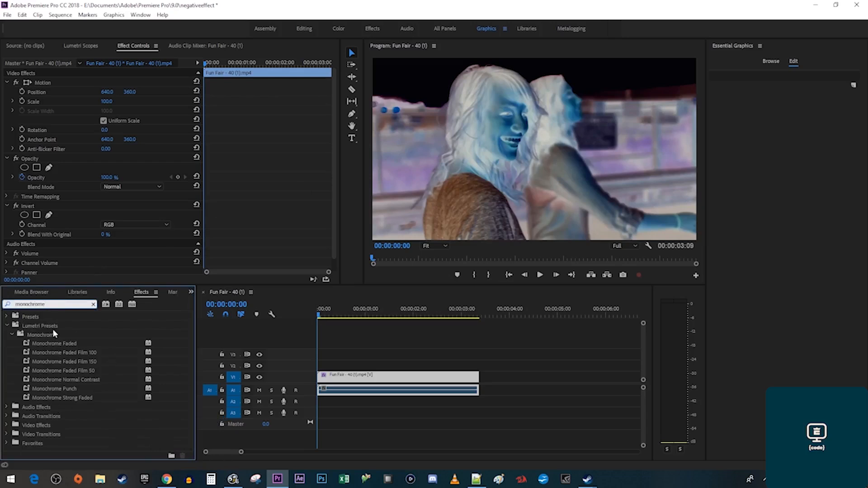
pyautogui.moveTo(54, 386); pyautogui.dragTo(342, 383)
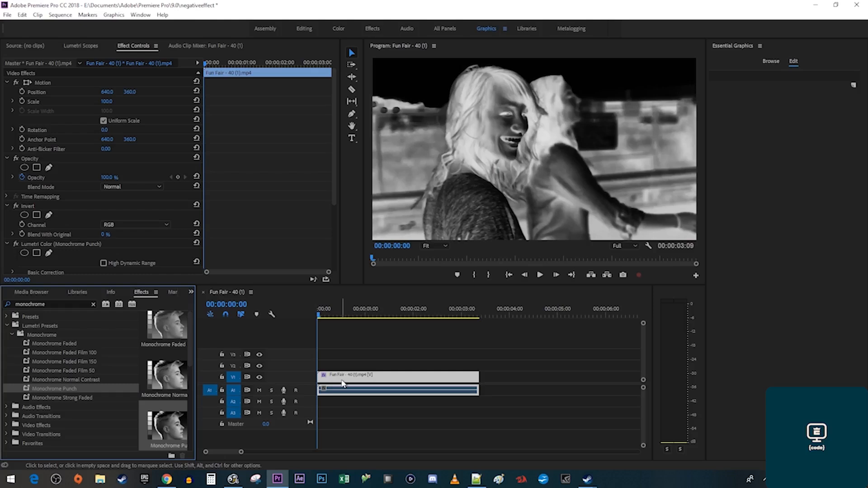
pyautogui.press('space')
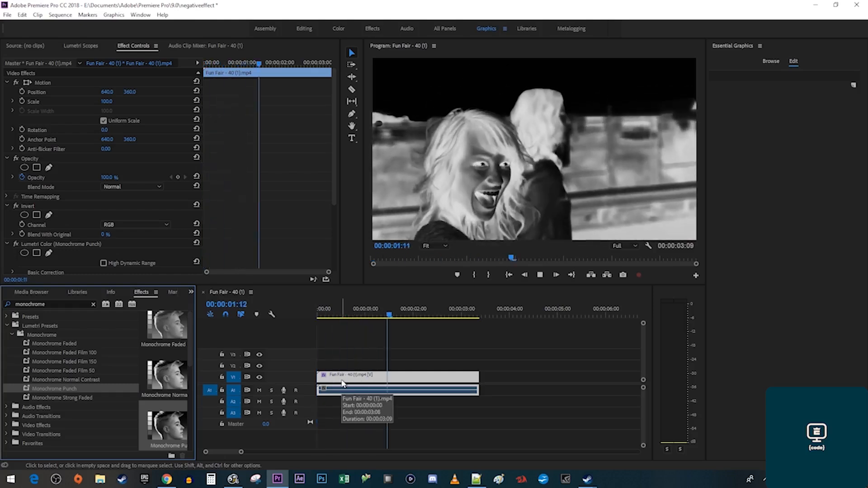
pyautogui.press('space')
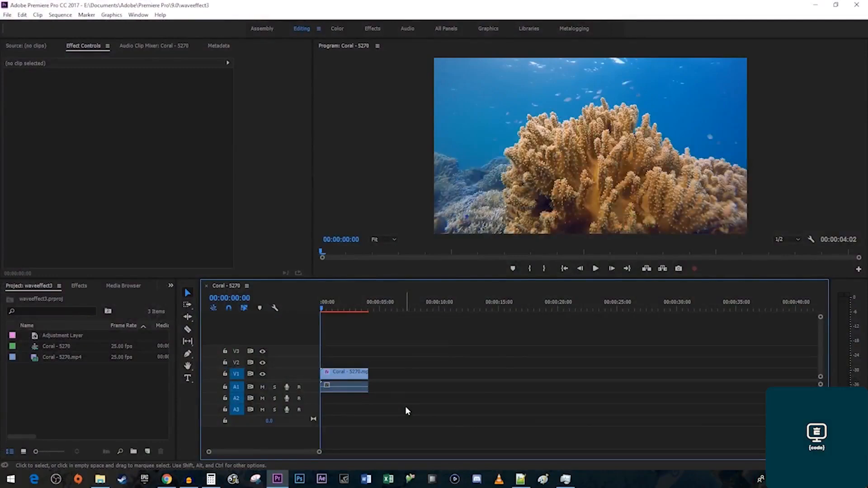
# Play and stop the Coral - 5270 sequence to preview its shifting colours.
pyautogui.press('space')
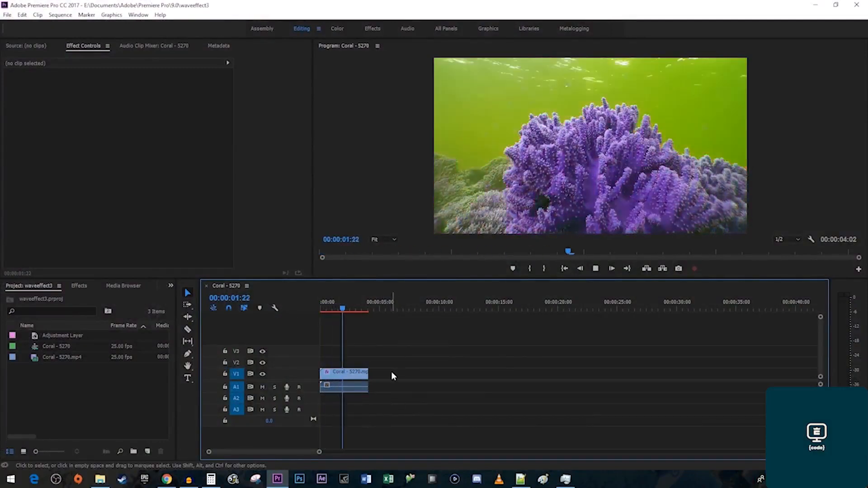
pyautogui.press('space')
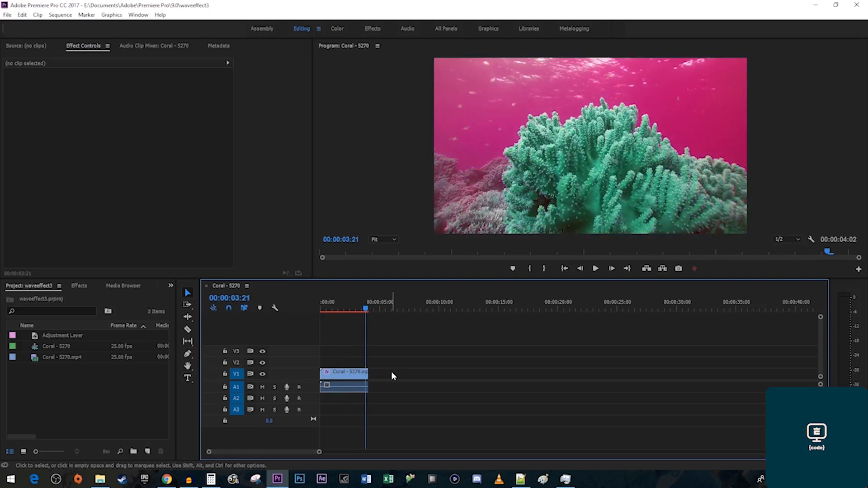
# Apply Distort > Wave Warp to the Coral clip and scroll Effect Controls to its parameters.
pyautogui.click(79, 285)
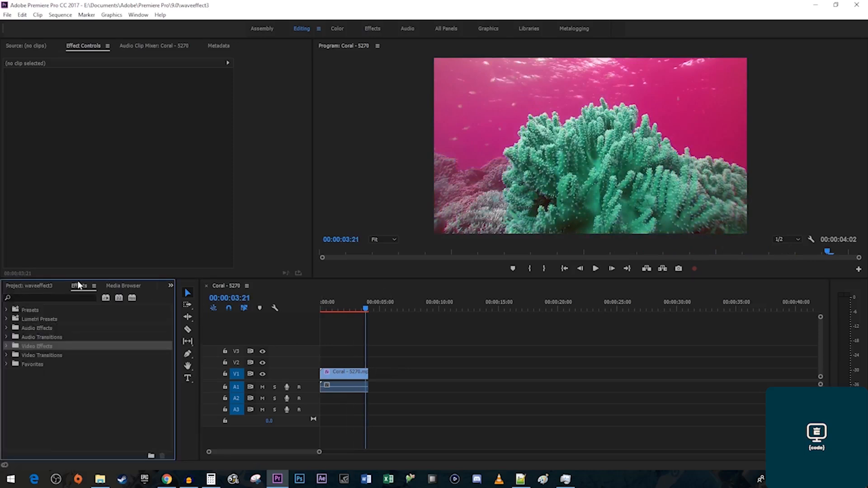
pyautogui.click(68, 297)
pyautogui.write('wave warp')
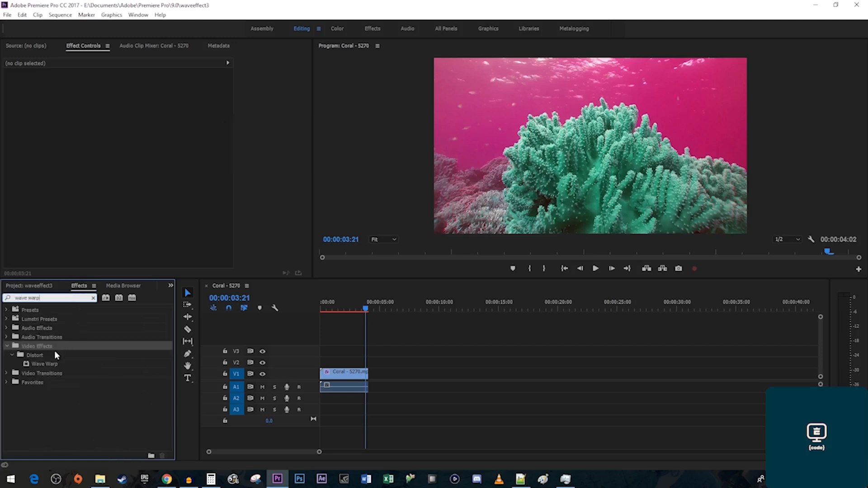
pyautogui.moveTo(44, 365); pyautogui.dragTo(337, 374)
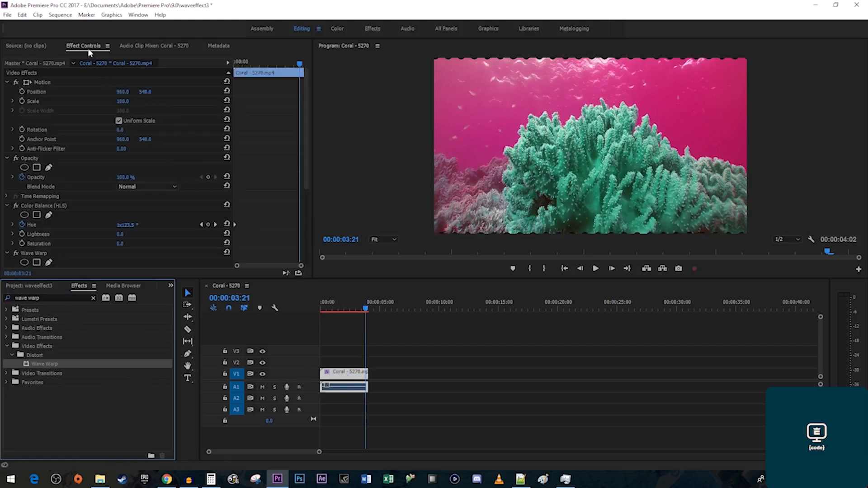
pyautogui.scroll(-5, 249, 218)
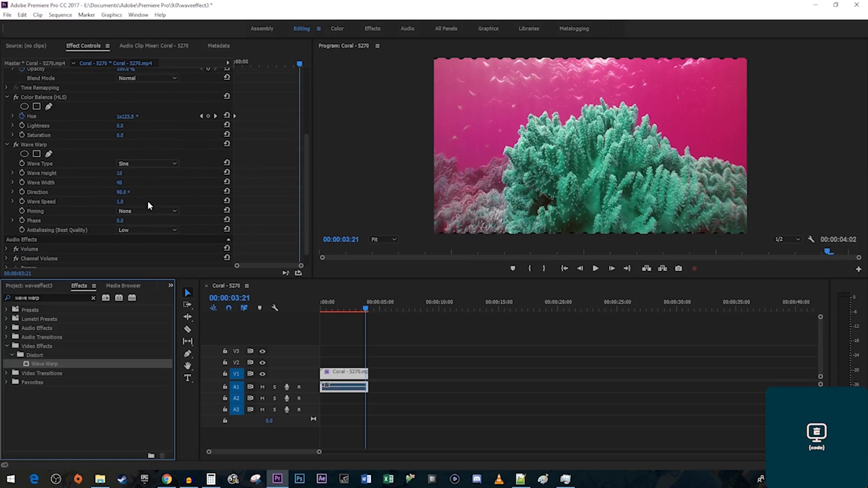
# Set Wave Warp height to 80 and width to 450, then preview from the start.
pyautogui.click(120, 173)
pyautogui.write('80')
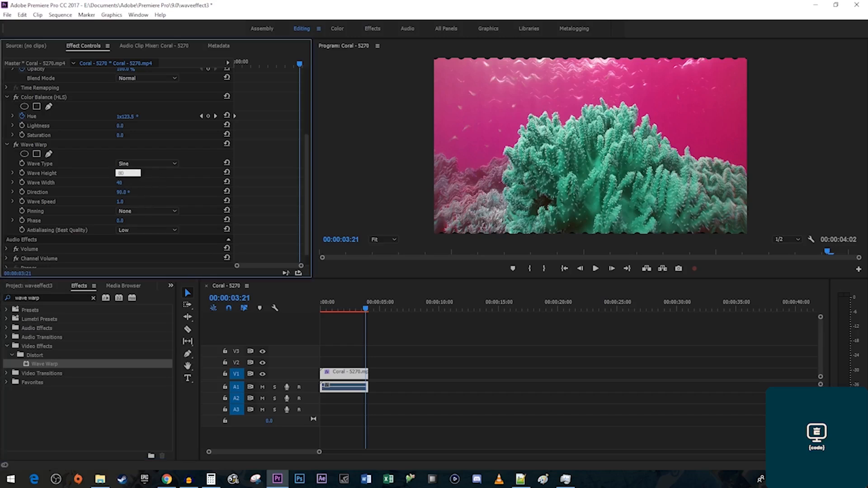
pyautogui.press('Return')
pyautogui.click(119, 183)
pyautogui.write('4')
pyautogui.press('Return')
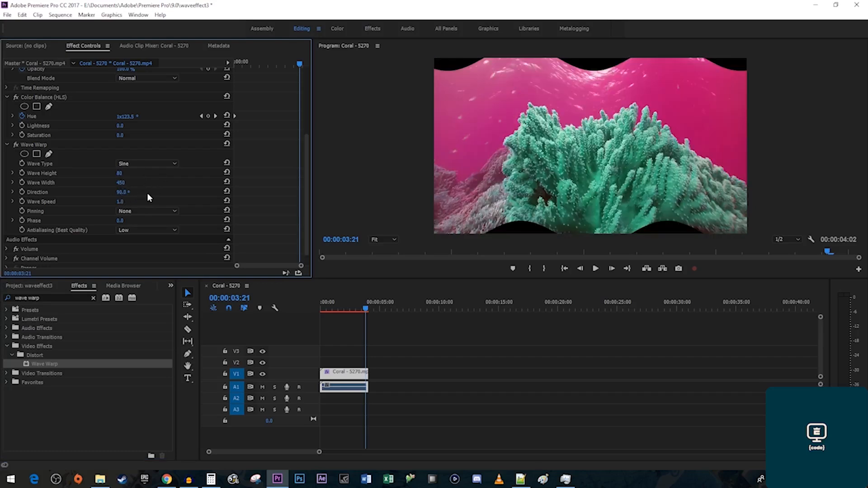
pyautogui.press('Home')
pyautogui.press('space')
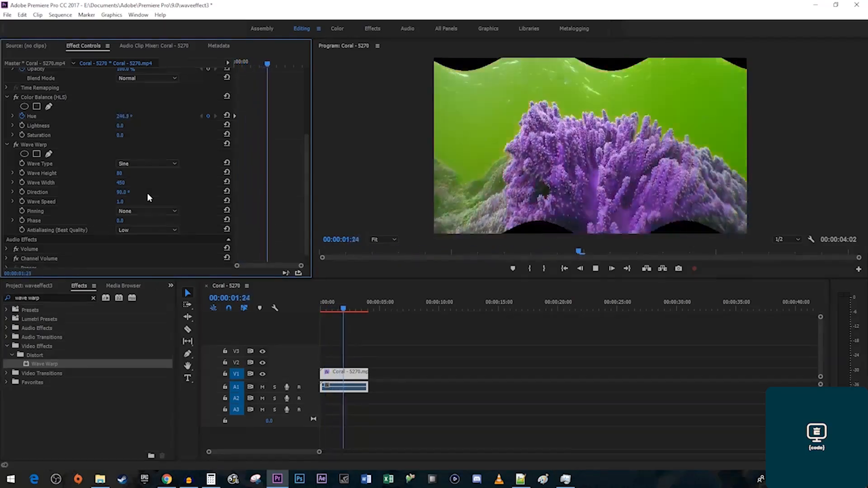
pyautogui.press('space')
# Set Wave Speed to 0.7 and Pinning to All Edges, then preview the warp.
pyautogui.click(123, 202)
pyautogui.write('0.7')
pyautogui.press('Return')
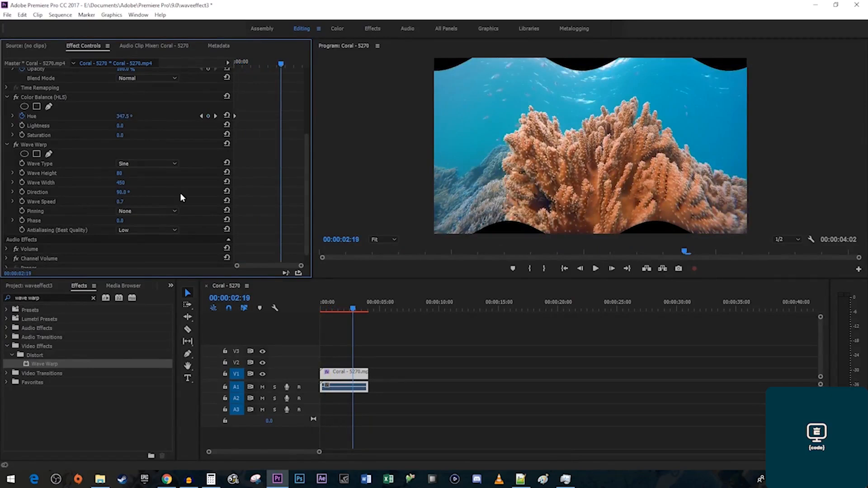
pyautogui.click(150, 212)
pyautogui.click(158, 231)
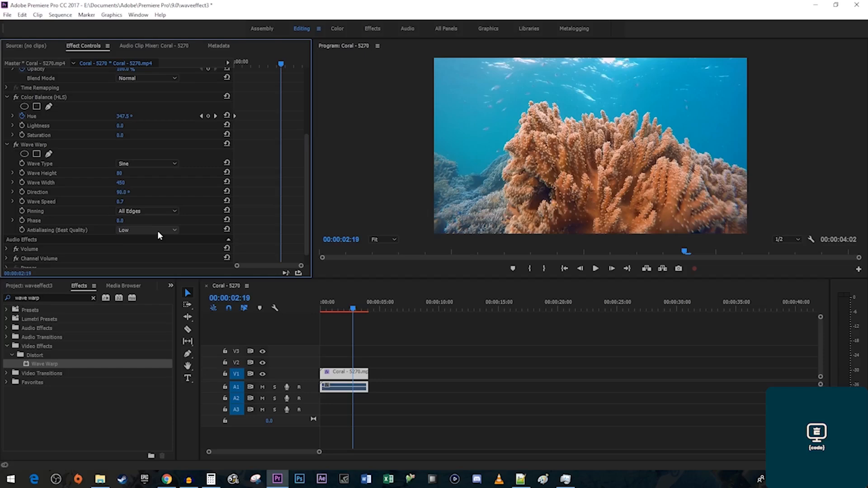
pyautogui.press('Home')
pyautogui.press('space')
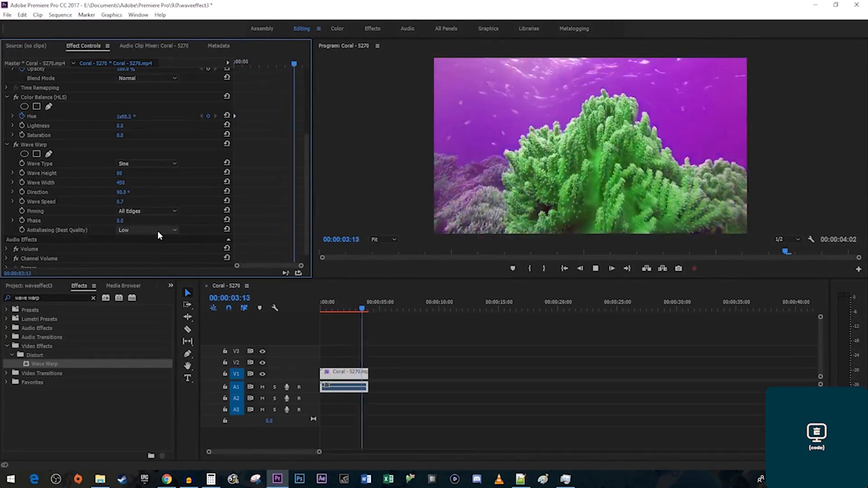
pyautogui.press('space')
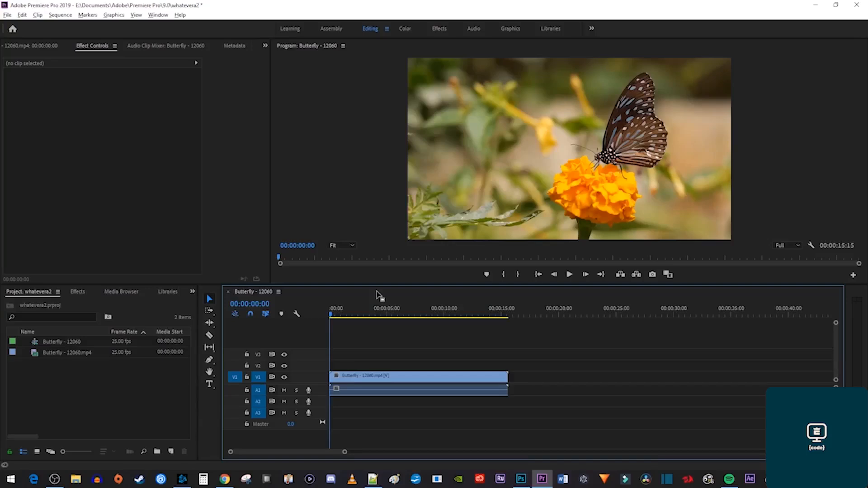
# Preview the Butterfly sequence, then create a default Adjustment Layer and place it on V2 above the butterfly.
pyautogui.press('space')
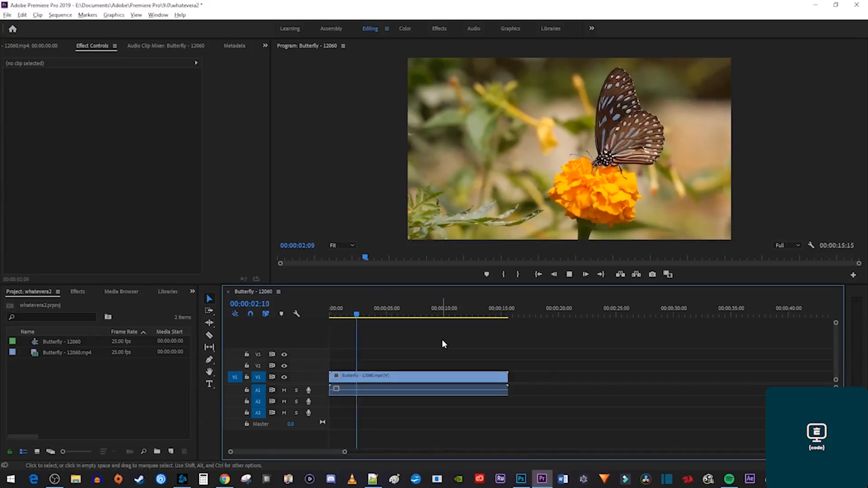
pyautogui.press('space')
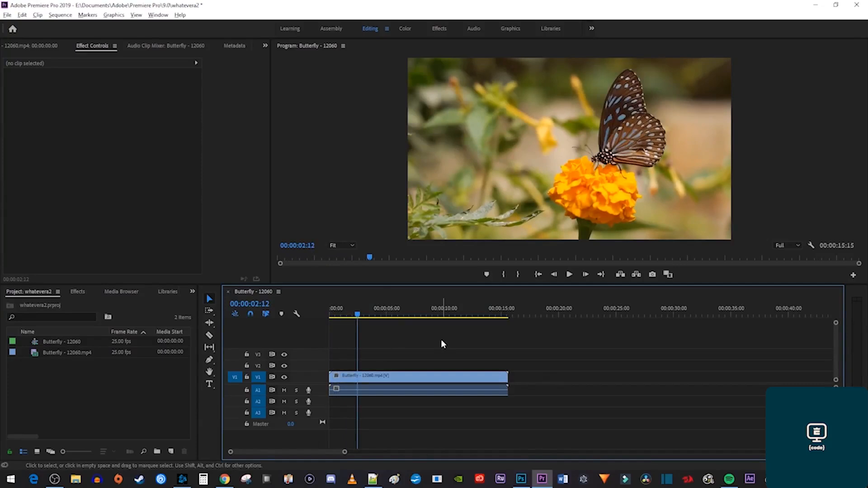
pyautogui.click(114, 384)
pyautogui.rightClick(114, 384)
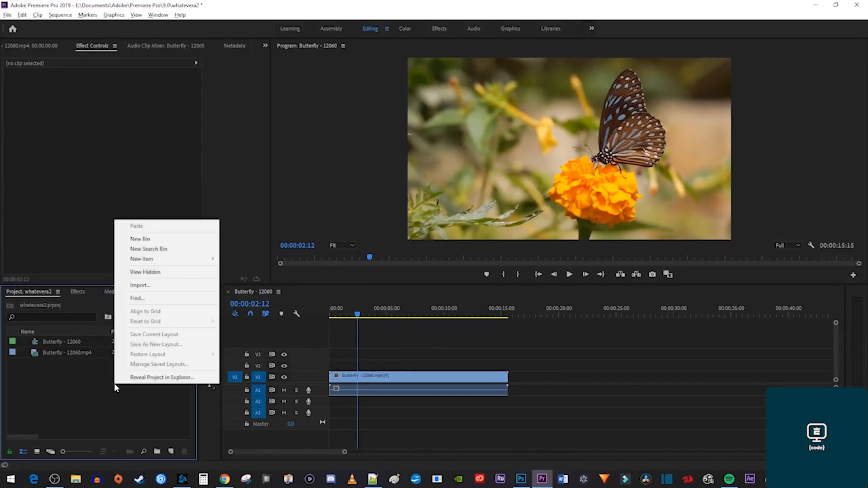
pyautogui.moveTo(194, 265)
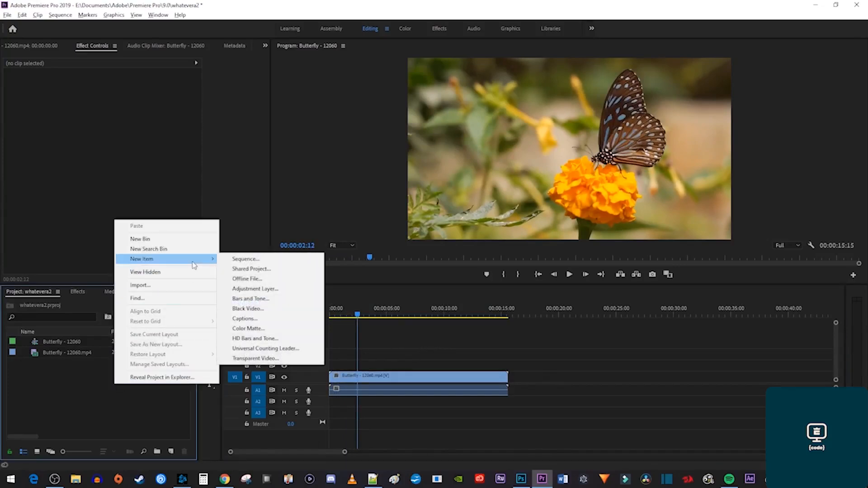
pyautogui.click(267, 290)
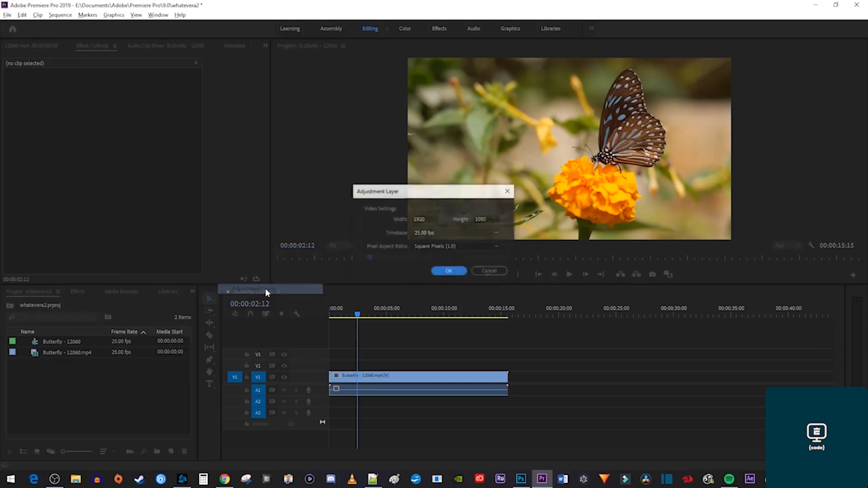
pyautogui.click(449, 272)
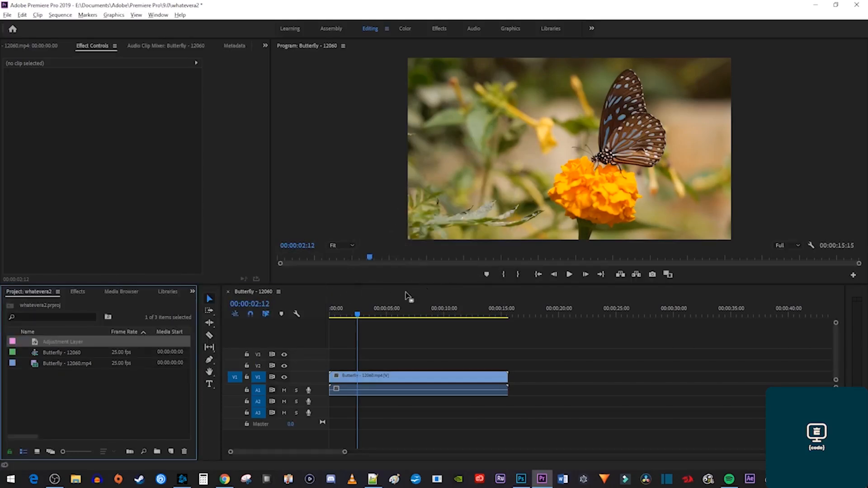
pyautogui.moveTo(63, 344); pyautogui.dragTo(419, 365)
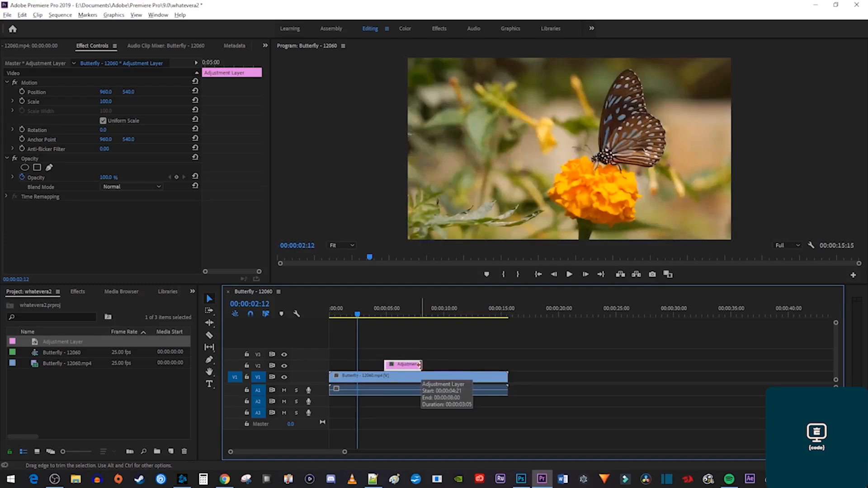
# Search the effects for 'lumetri color' and apply Lumetri Color to the adjustment layer.
pyautogui.click(79, 292)
pyautogui.click(73, 305)
pyautogui.write('lumetri')
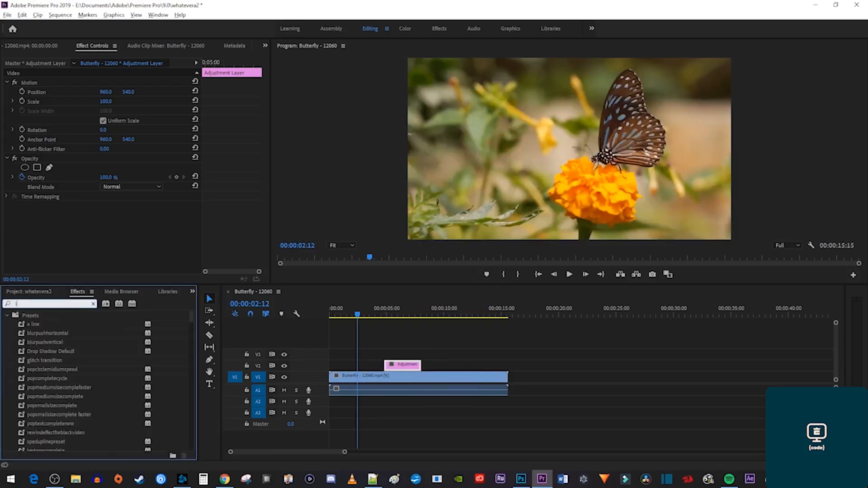
pyautogui.write(' color')
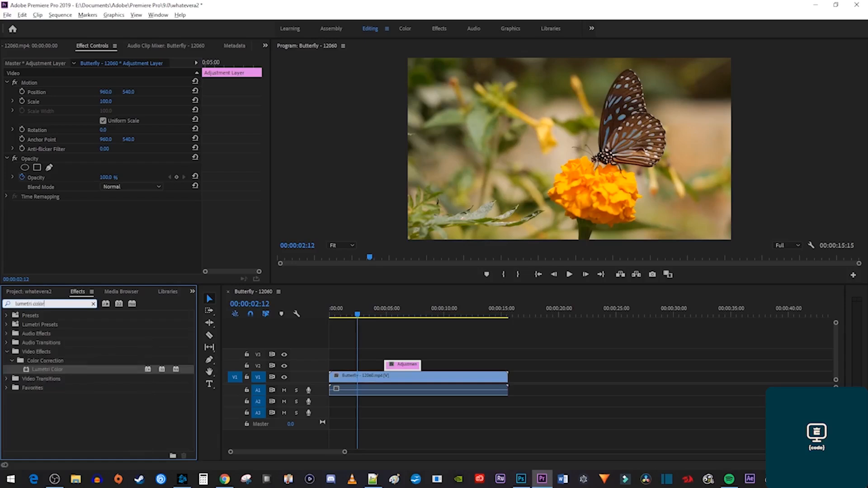
pyautogui.moveTo(54, 370); pyautogui.dragTo(406, 370)
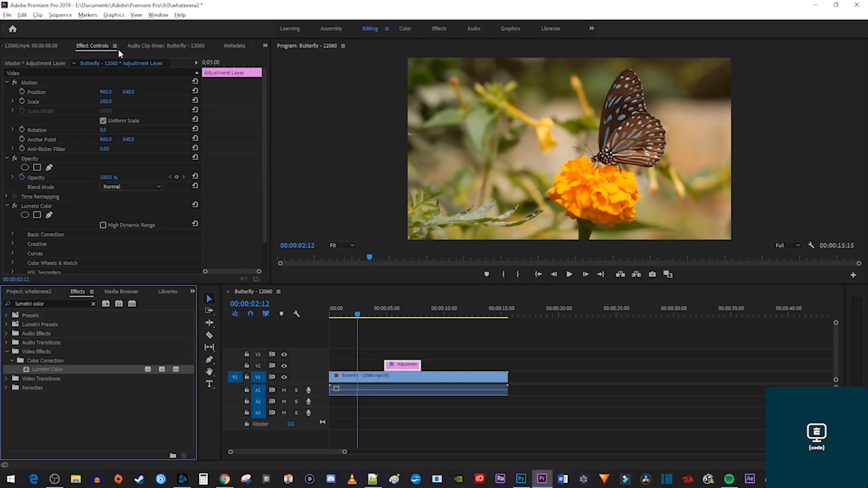
# At 00:00:04:21, add a keyframe to Lumetri Creative Saturation at its default 100.
pyautogui.moveTo(228, 63); pyautogui.dragTo(201, 67)
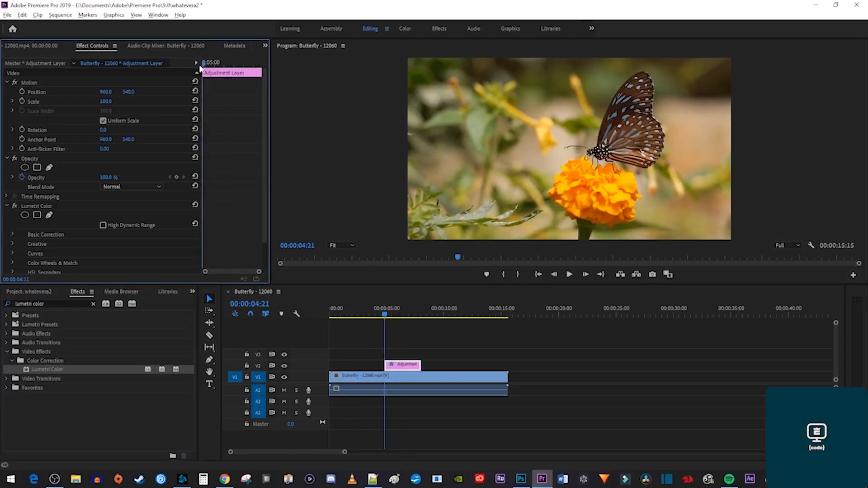
pyautogui.scroll(-3, 205, 173)
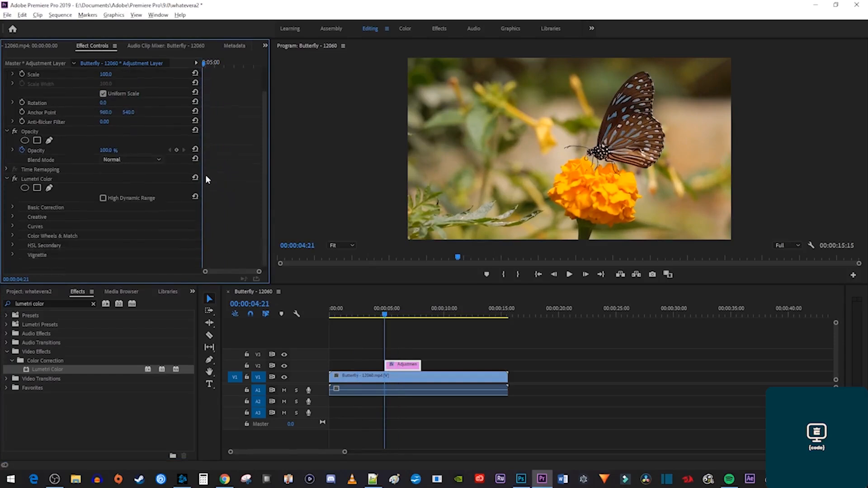
pyautogui.click(12, 211)
pyautogui.scroll(-5, 236, 215)
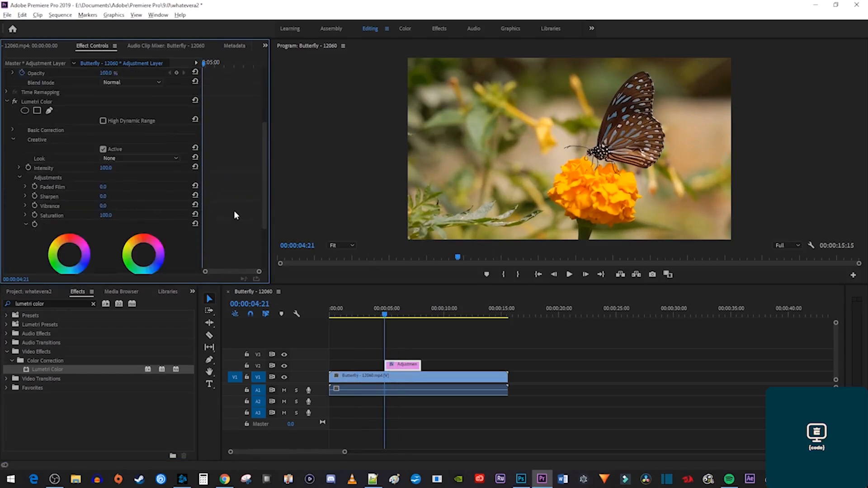
pyautogui.click(35, 214)
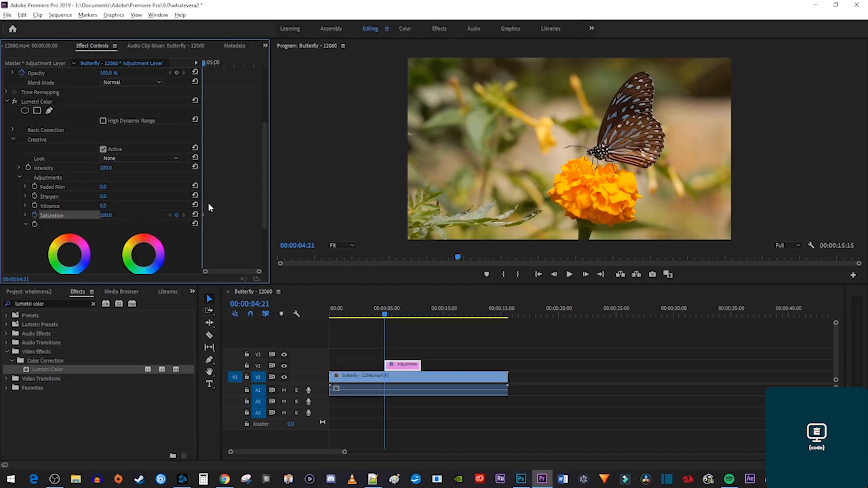
# Set a Saturation 0 keyframe at 05:07 and preview the fade to grayscale.
pyautogui.moveTo(202, 66); pyautogui.dragTo(212, 69)
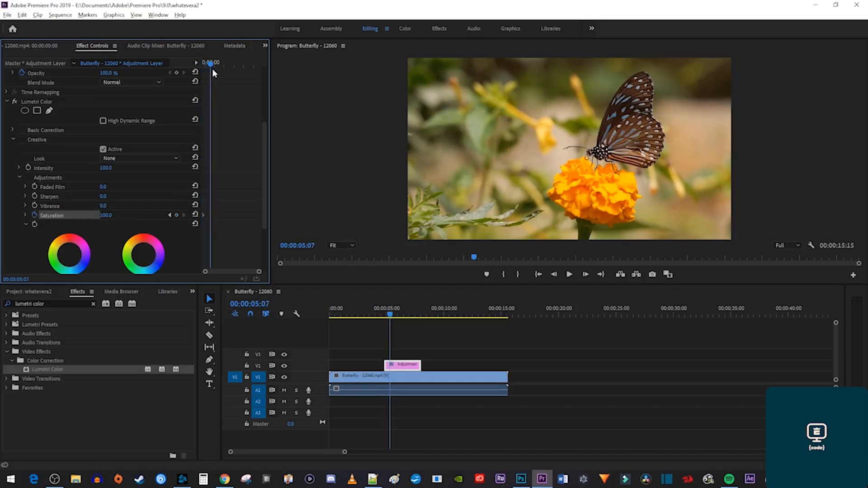
pyautogui.click(106, 215)
pyautogui.write('0')
pyautogui.press('Return')
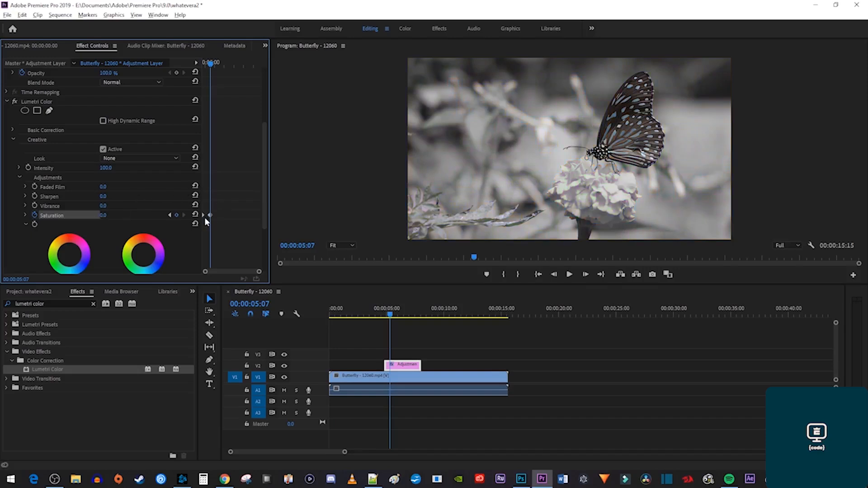
pyautogui.press('space')
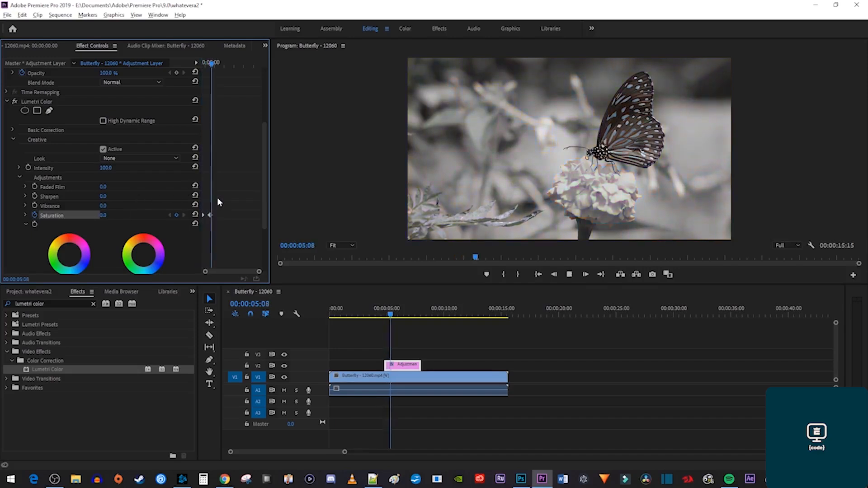
pyautogui.press('space')
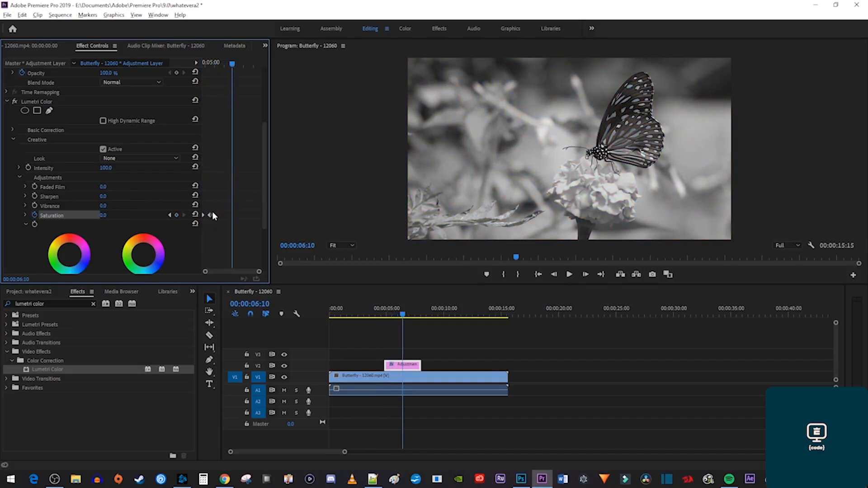
# Shift the grayscale keyframe slightly later and replay the fade.
pyautogui.moveTo(210, 214); pyautogui.dragTo(218, 215)
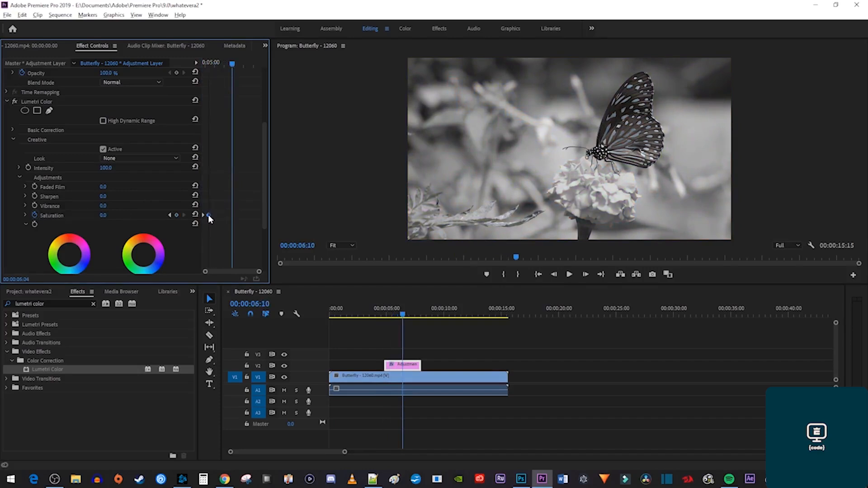
pyautogui.hotkey('shift', 'Up')
pyautogui.press('space')
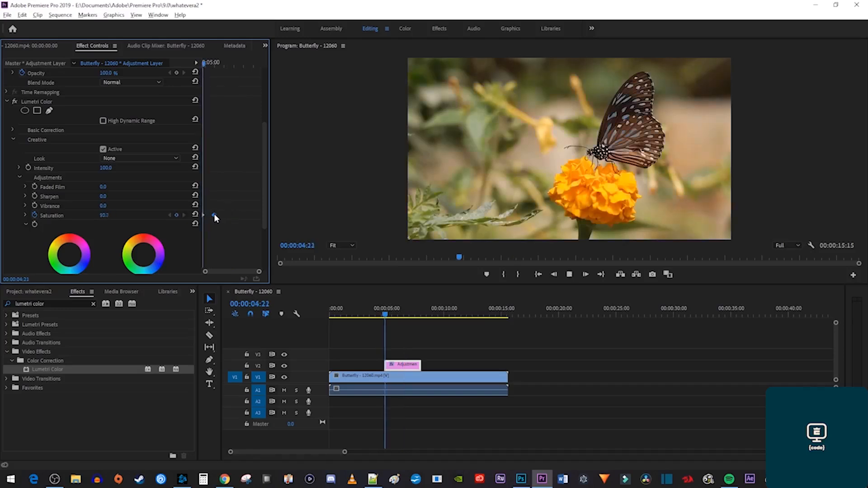
pyautogui.press('space')
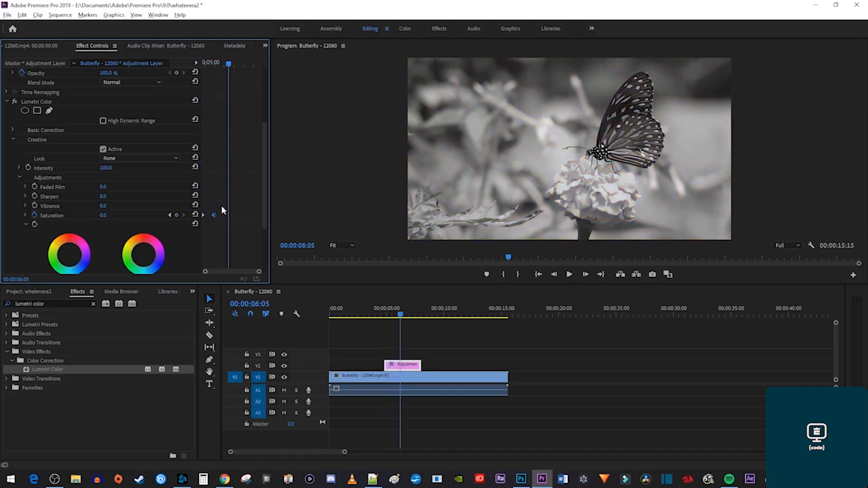
# Hold Saturation 0 with a keyframe at 07:14, bring it back up at 07:22, and play back.
pyautogui.moveTo(230, 65); pyautogui.dragTo(257, 73)
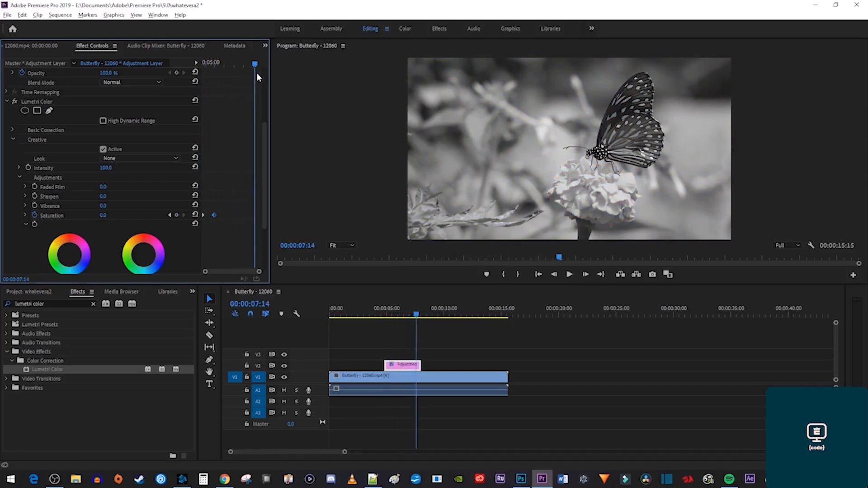
pyautogui.click(176, 215)
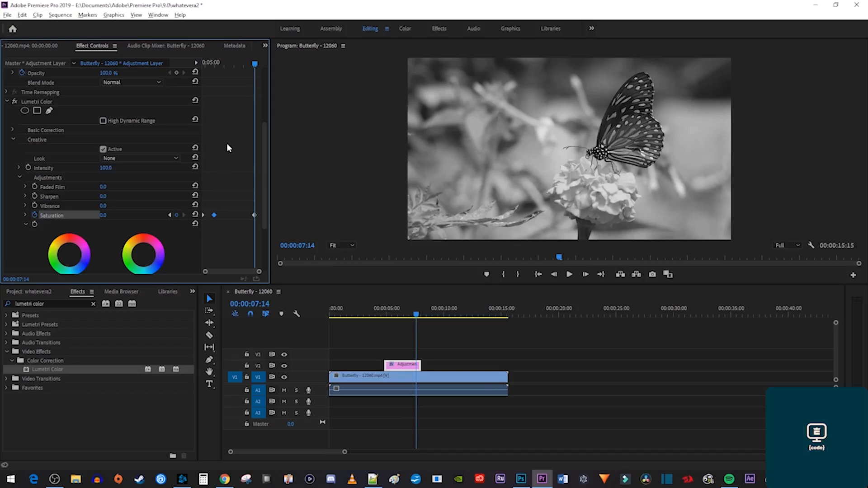
pyautogui.moveTo(255, 64); pyautogui.dragTo(262, 66)
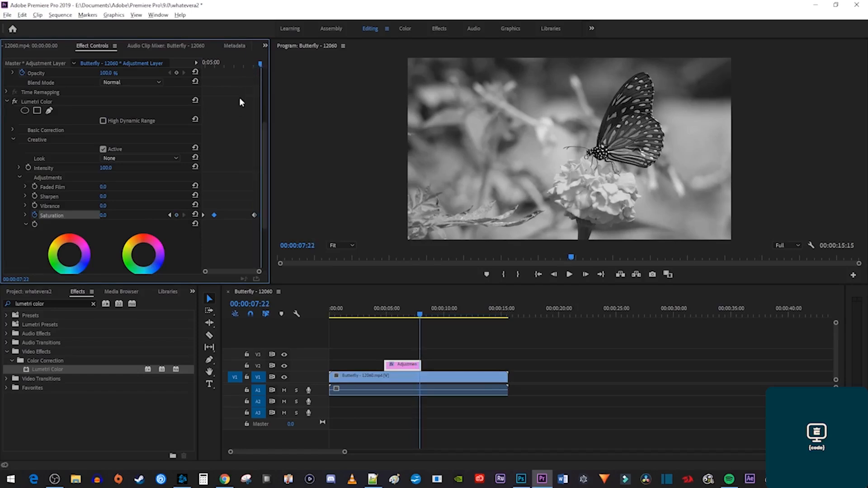
pyautogui.click(103, 215)
pyautogui.write('10')
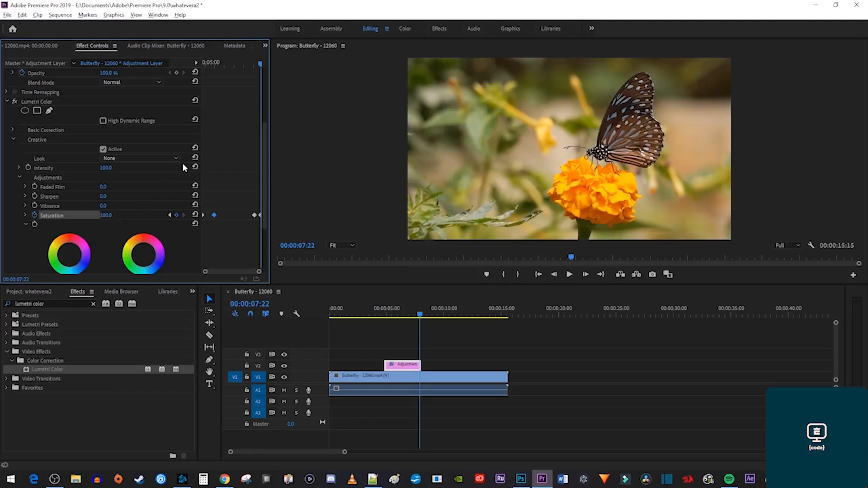
pyautogui.click(240, 64)
pyautogui.press('space')
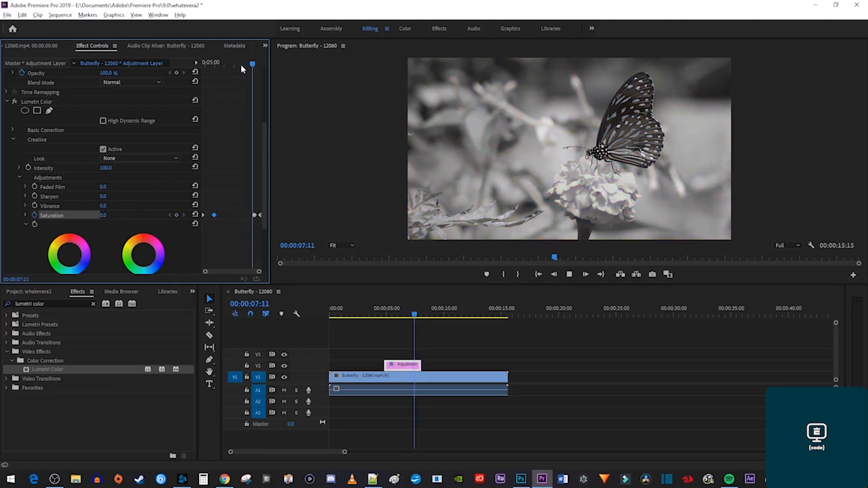
pyautogui.click(377, 317)
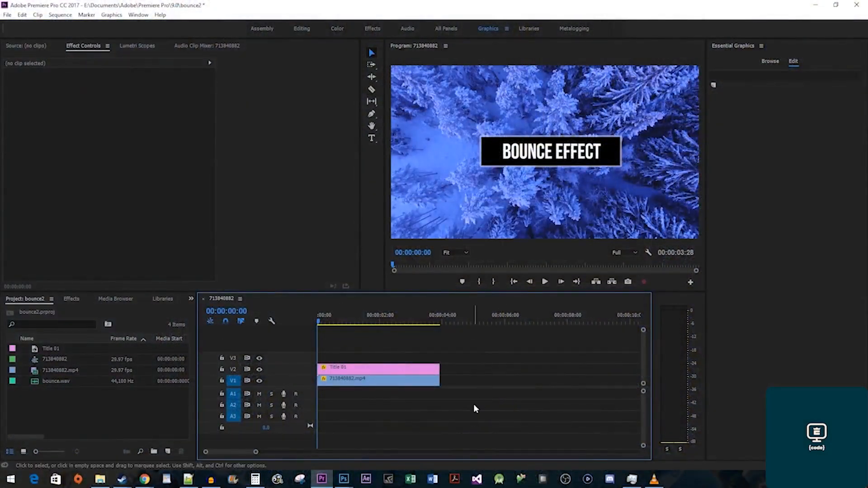
# Search the effects for 'transform' and apply the Transform effect to the Title 01 clip.
pyautogui.click(73, 299)
pyautogui.click(72, 310)
pyautogui.write('trans')
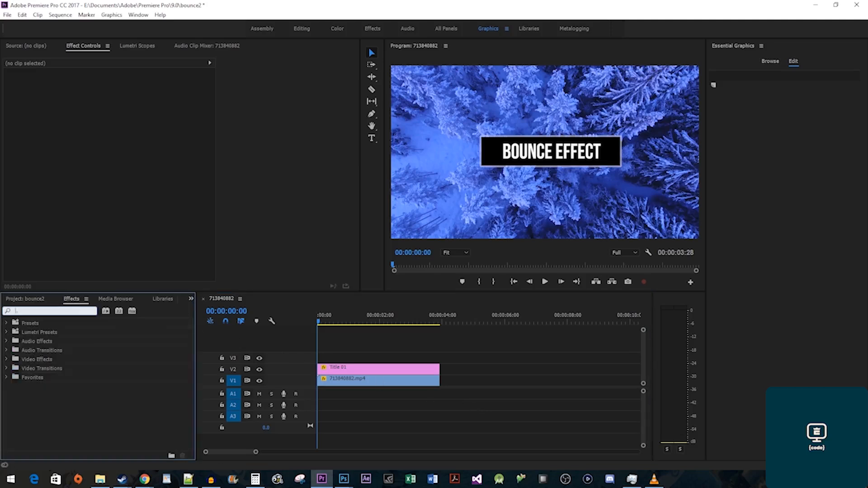
pyautogui.write('form')
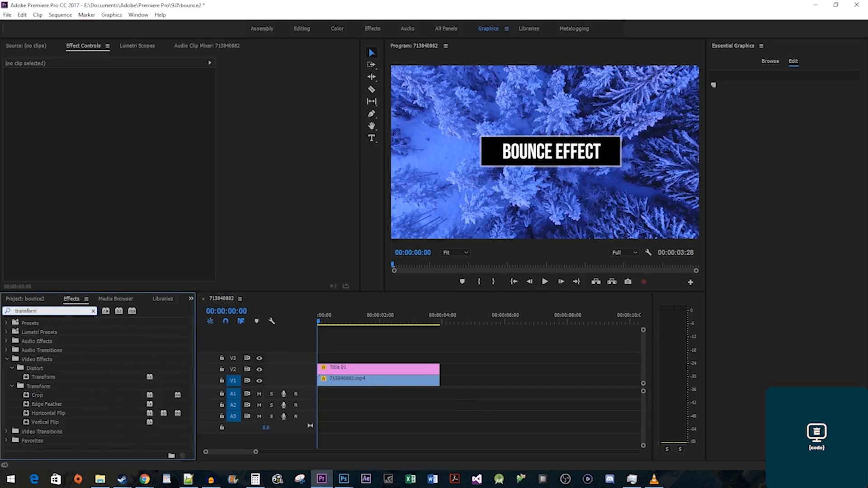
pyautogui.moveTo(46, 375); pyautogui.dragTo(336, 372)
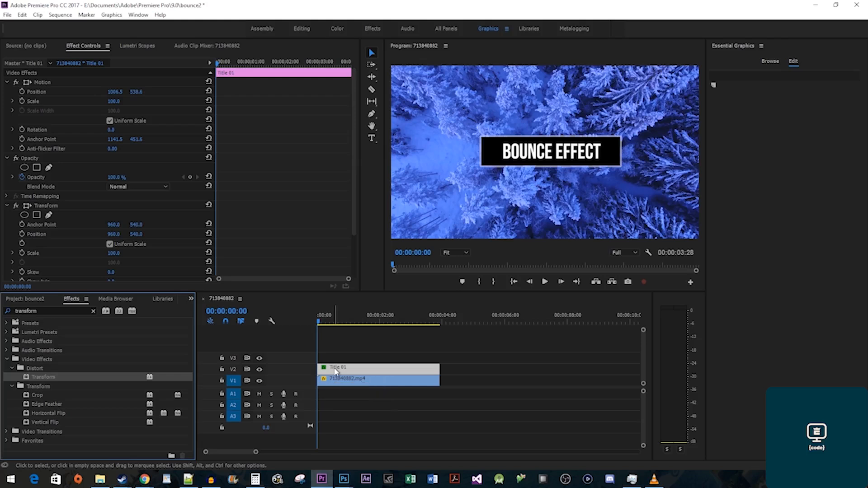
pyautogui.scroll(-3, 229, 237)
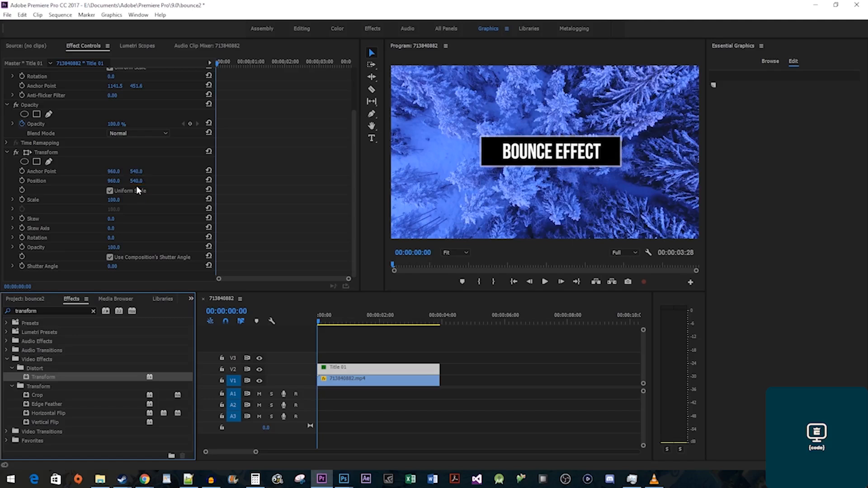
# At frame 9, keyframe the title's Position below the frame, then bring it to Y 540.
pyautogui.click(227, 65)
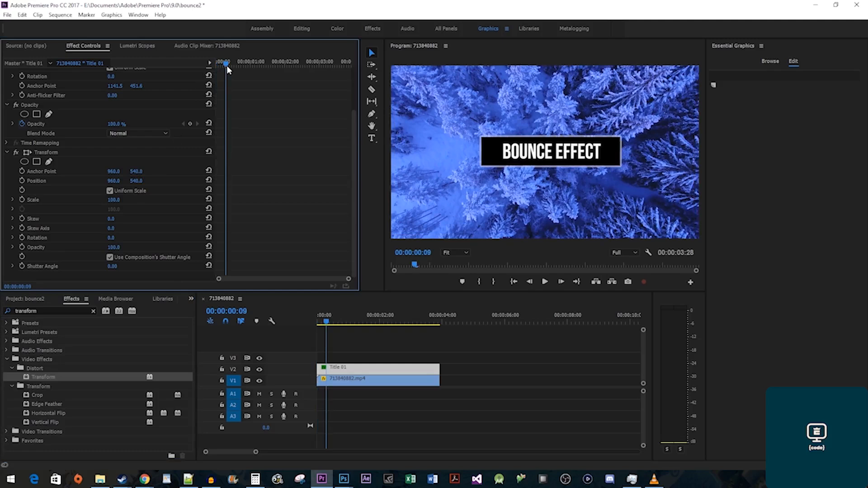
pyautogui.moveTo(136, 181); pyautogui.dragTo(231, 181)
pyautogui.click(20, 181)
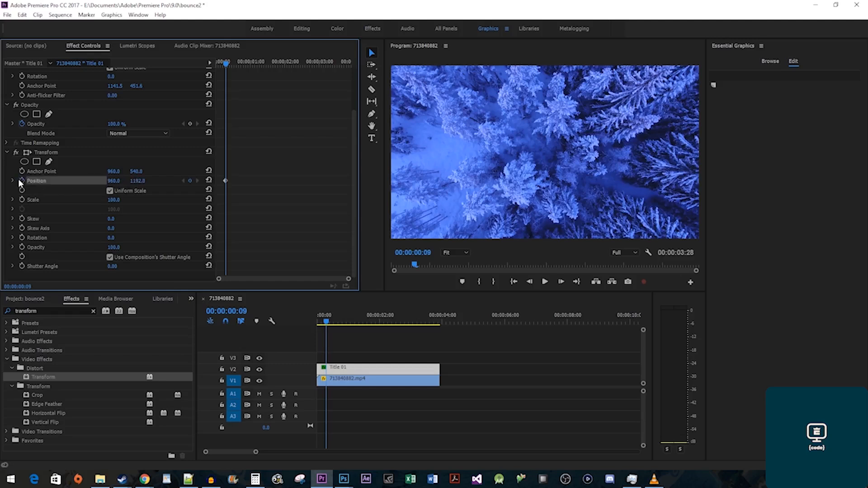
pyautogui.press('Right')
pyautogui.press('Right')
pyautogui.press('Right')
pyautogui.press('Right')
pyautogui.press('Right')
pyautogui.press('Right')
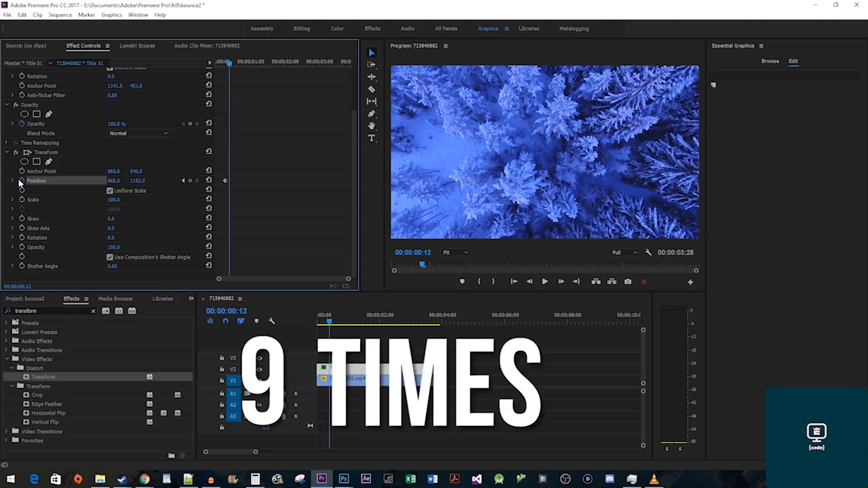
pyautogui.press('Right')
pyautogui.press('Right')
pyautogui.press('Right')
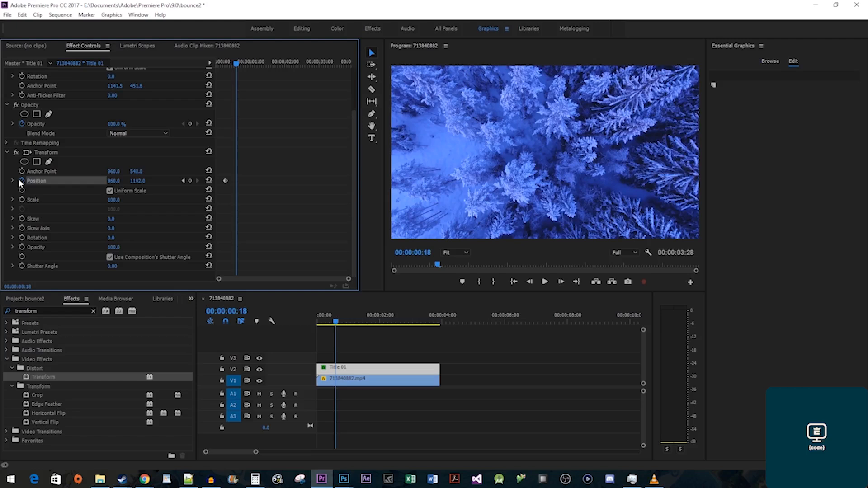
pyautogui.click(136, 181)
pyautogui.write('540')
pyautogui.press('Return')
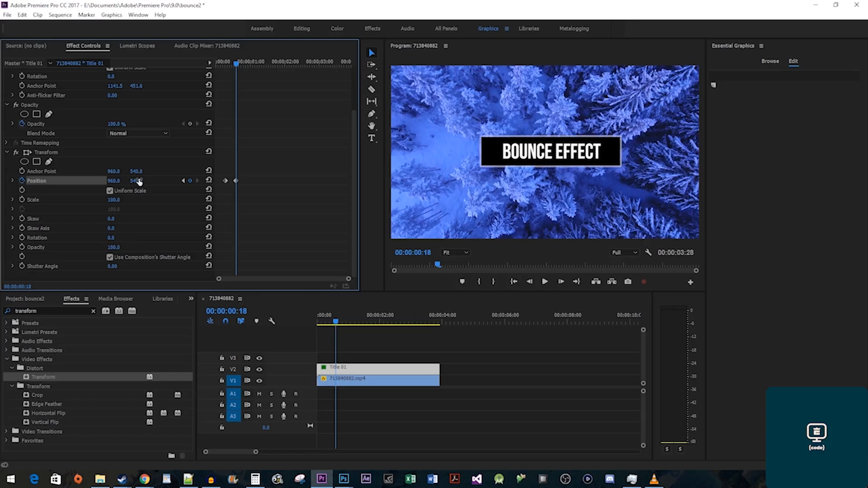
# Add a hold keyframe, then drop the title to Y 810 at 1:02.
pyautogui.press('Right')
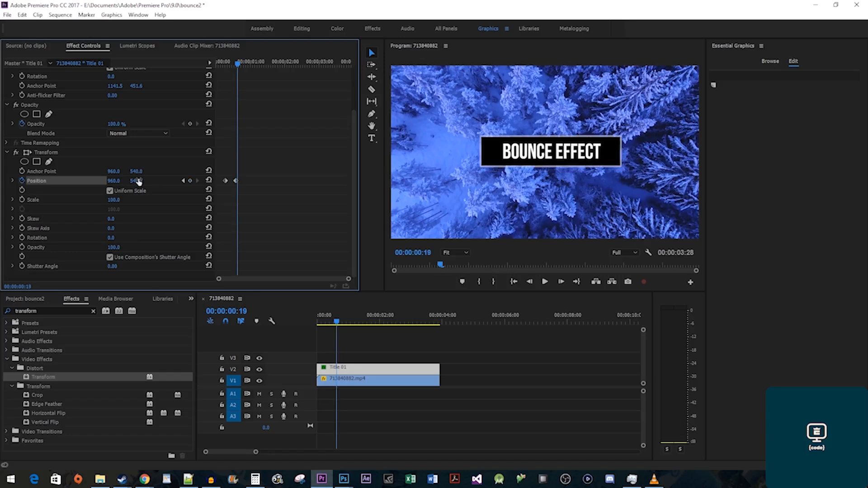
pyautogui.click(190, 181)
pyautogui.press('Right')
pyautogui.press('Right')
pyautogui.press('Right')
pyautogui.press('Right')
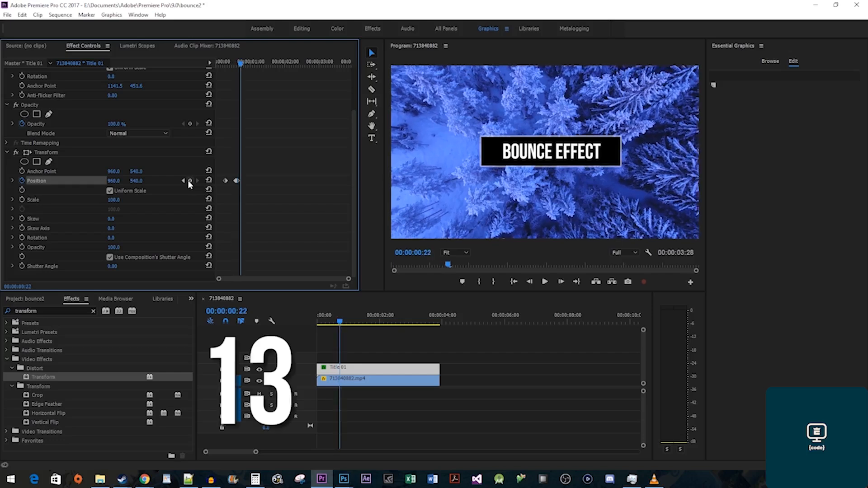
pyautogui.press('Right')
pyautogui.press('Right')
pyautogui.press('Right')
pyautogui.press('Right')
pyautogui.press('Right')
pyautogui.press('Right')
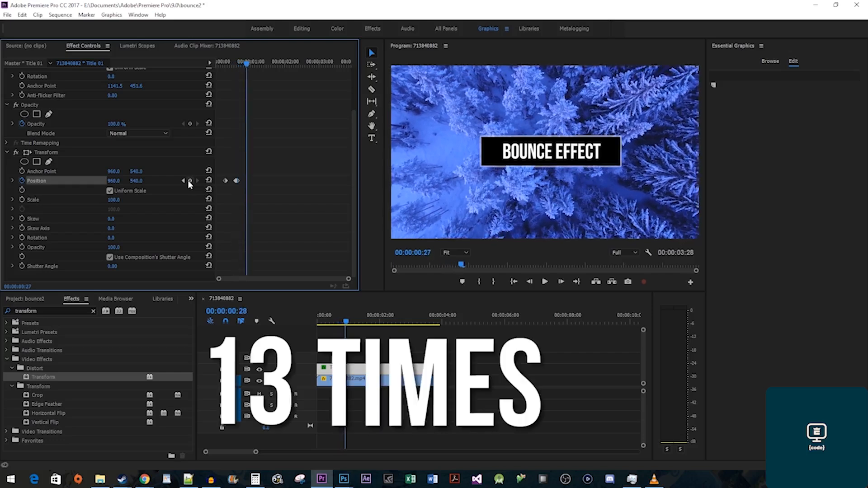
pyautogui.press('Right')
pyautogui.press('Right')
pyautogui.press('Right')
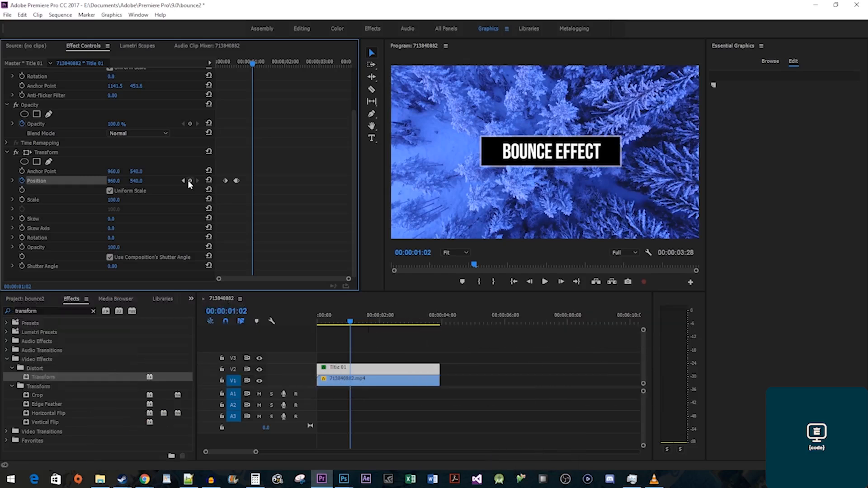
pyautogui.click(137, 181)
pyautogui.write('810')
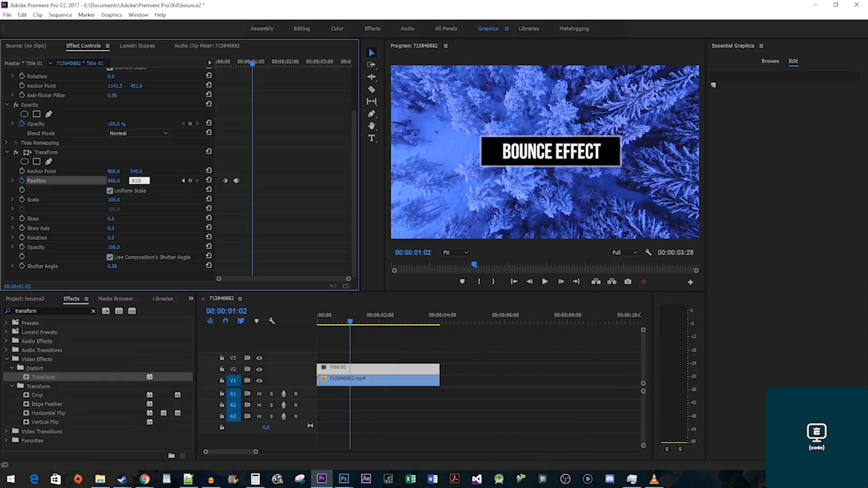
pyautogui.press('Return')
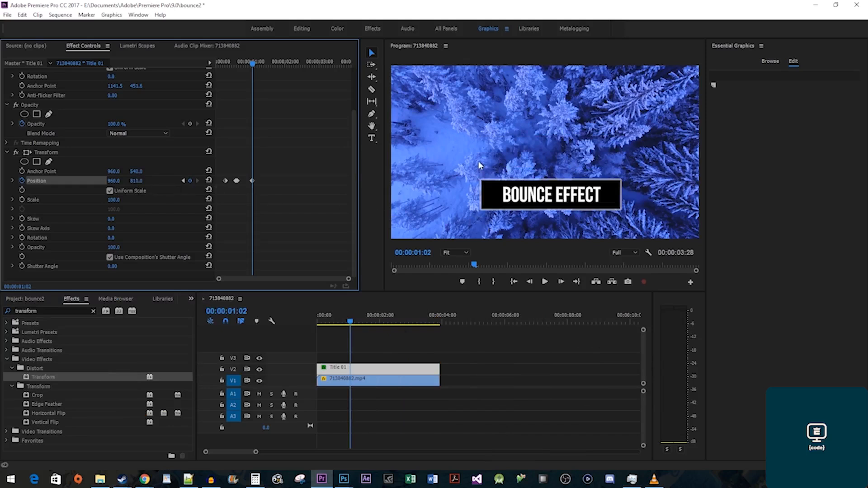
# Return the title to Y 540 at 1:16 with a fourth Position keyframe.
pyautogui.press('Right')
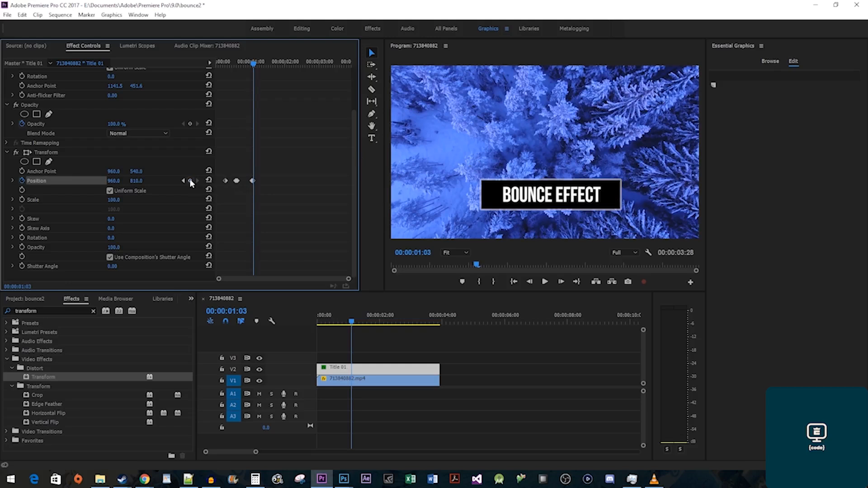
pyautogui.press('Right')
pyautogui.press('Right')
pyautogui.press('Right')
pyautogui.press('Right')
pyautogui.press('Right')
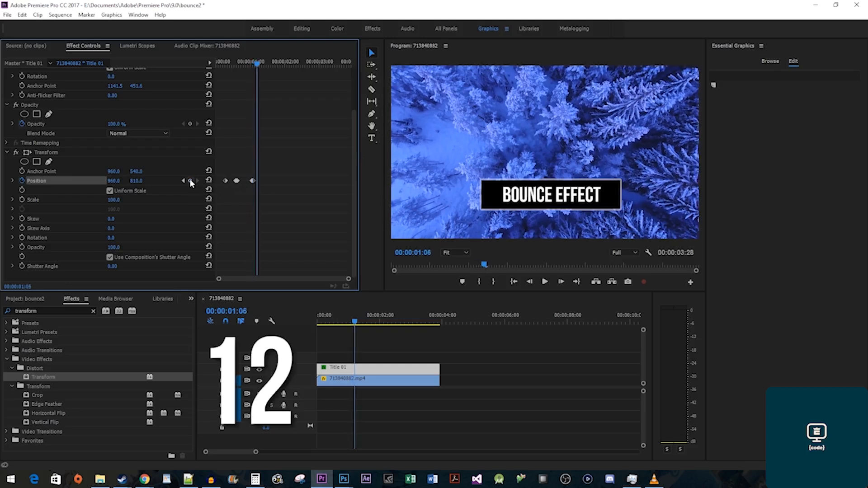
pyautogui.press('Right')
pyautogui.press('Right')
pyautogui.press('Right')
pyautogui.press('Right')
pyautogui.press('Right')
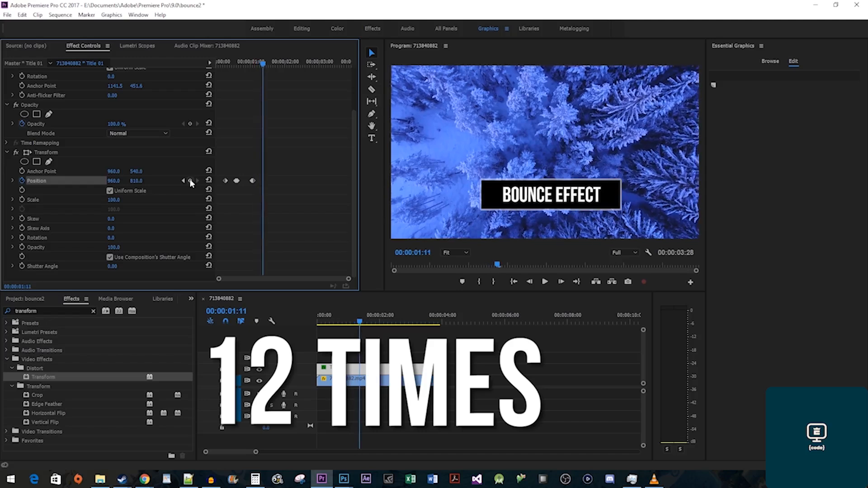
pyautogui.press('Right')
pyautogui.press('Right')
pyautogui.press('Right')
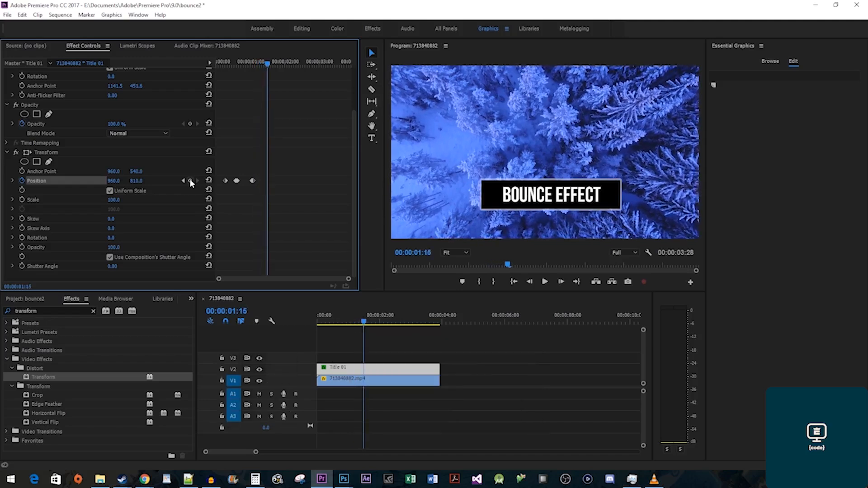
pyautogui.click(138, 181)
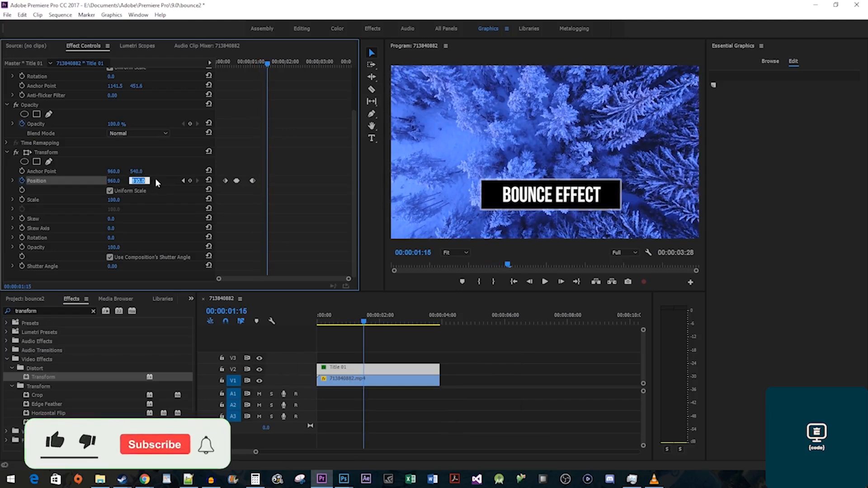
pyautogui.write('540')
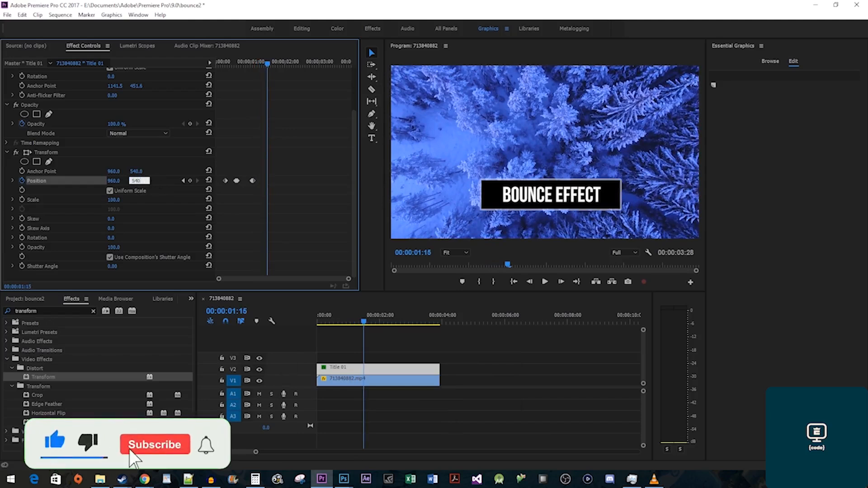
pyautogui.press('Return')
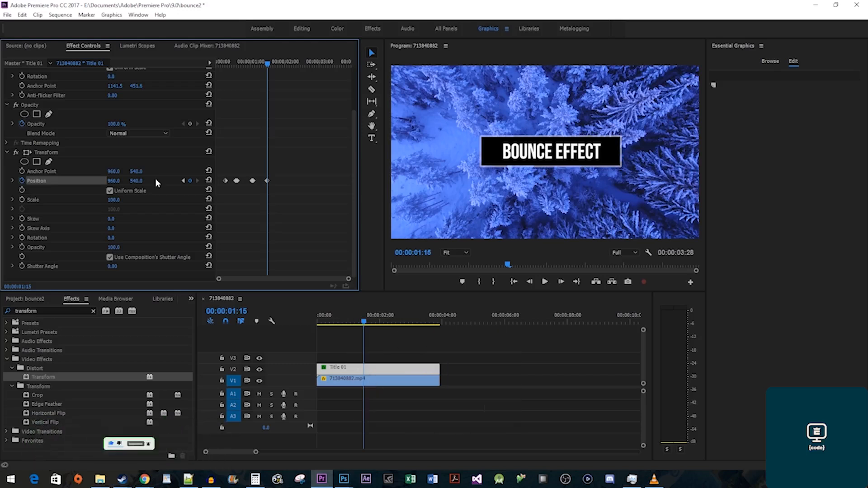
pyautogui.press('Right')
pyautogui.press('Right')
pyautogui.press('Right')
pyautogui.press('Right')
pyautogui.press('Right')
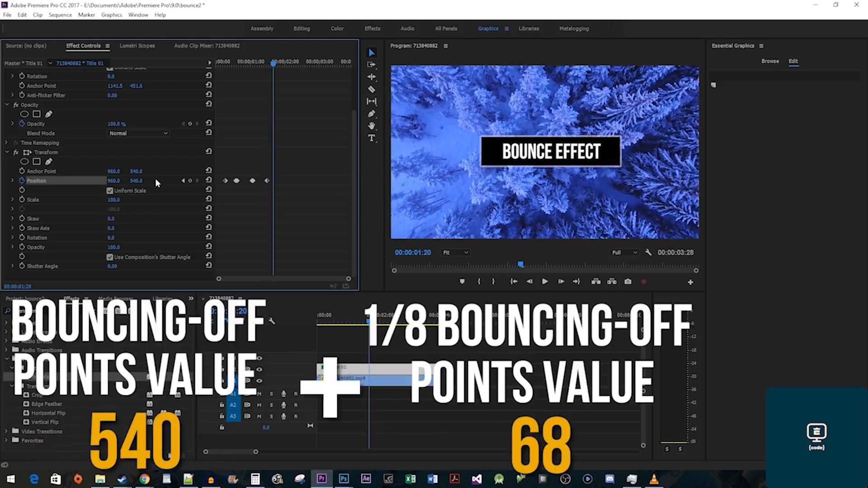
# Add a smaller bounce at Y 608, then return the title to 540 at 1:28.
pyautogui.click(156, 180)
pyautogui.write('608')
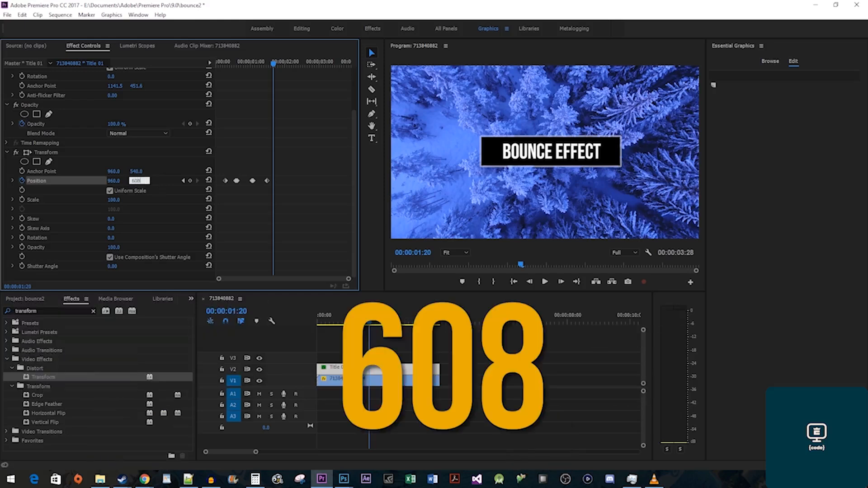
pyautogui.press('Return')
pyautogui.press('Right')
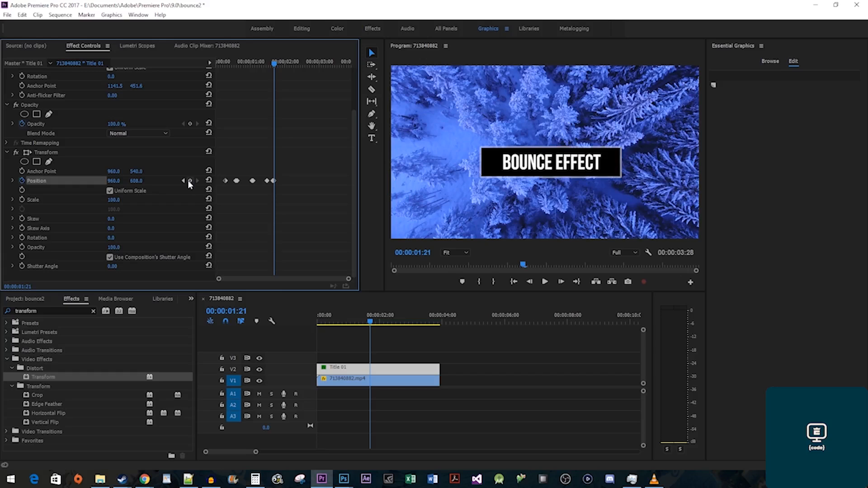
pyautogui.press('Right')
pyautogui.press('Right')
pyautogui.press('Right')
pyautogui.press('Right')
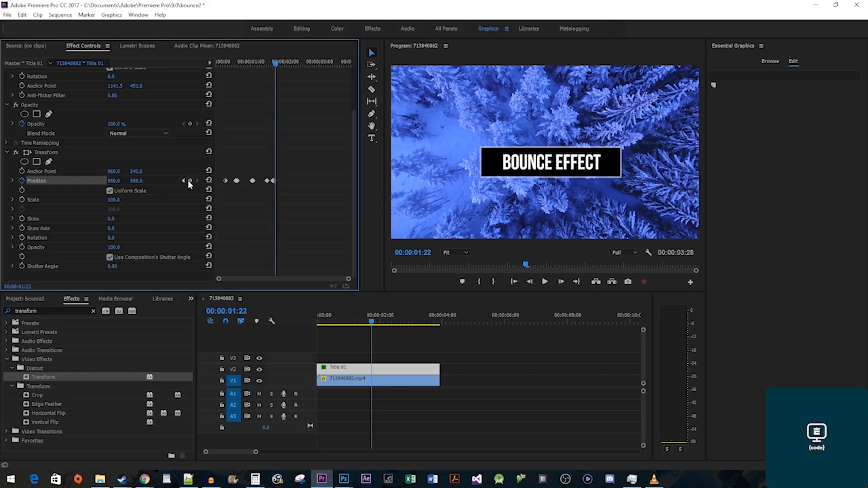
pyautogui.press('Right')
pyautogui.press('Right')
pyautogui.press('Right')
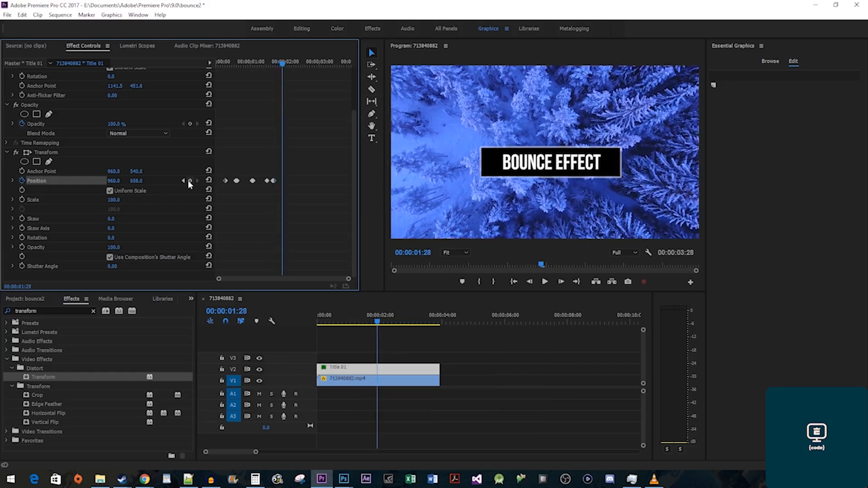
pyautogui.click(137, 181)
pyautogui.write('540')
pyautogui.press('Return')
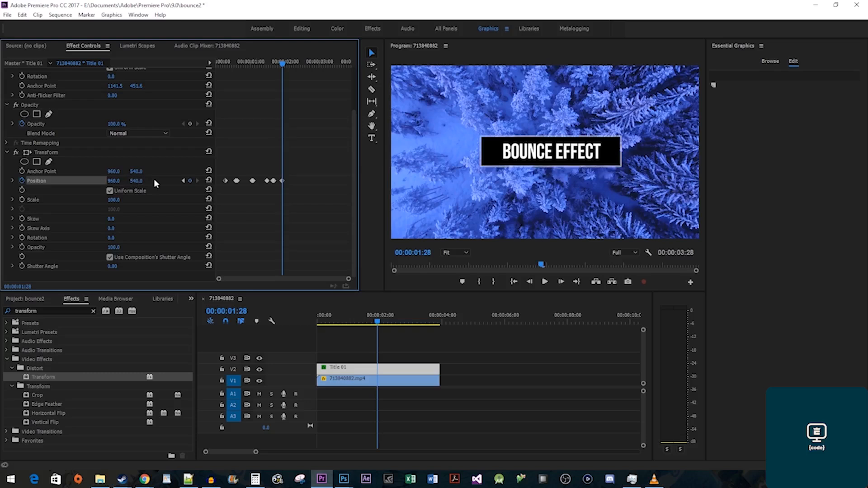
# Add a tiny bounce at Y 555, settle at 540, and play from the start.
pyautogui.press('Right')
pyautogui.press('Right')
pyautogui.press('Right')
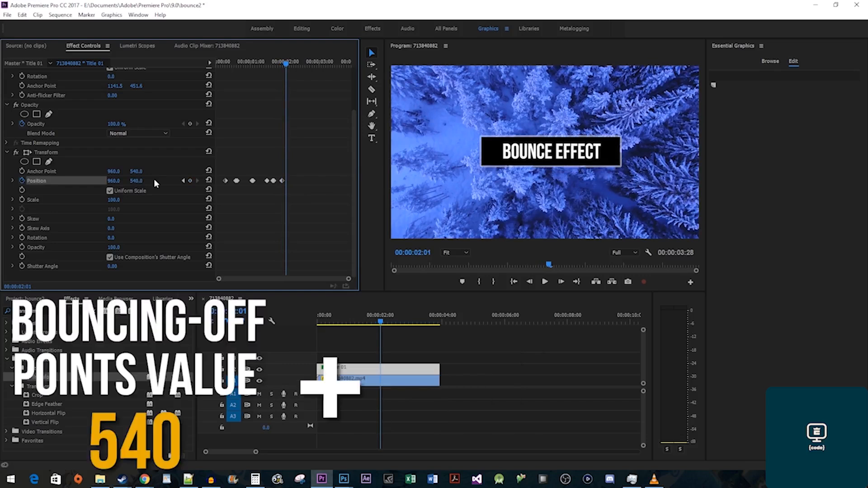
pyautogui.click(153, 180)
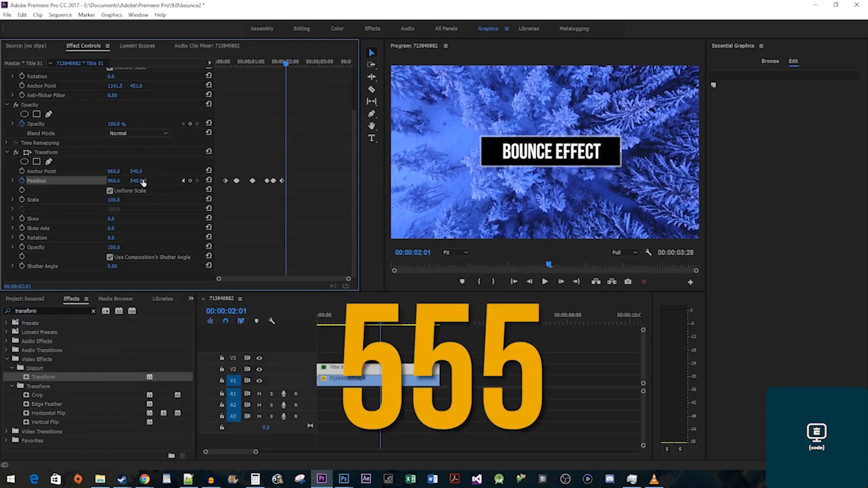
pyautogui.write('555')
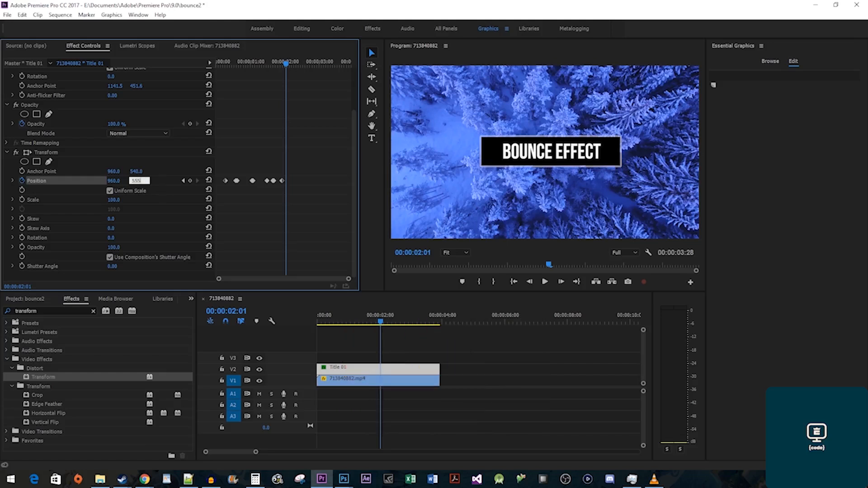
pyautogui.press('Return')
pyautogui.press('Right')
pyautogui.press('Right')
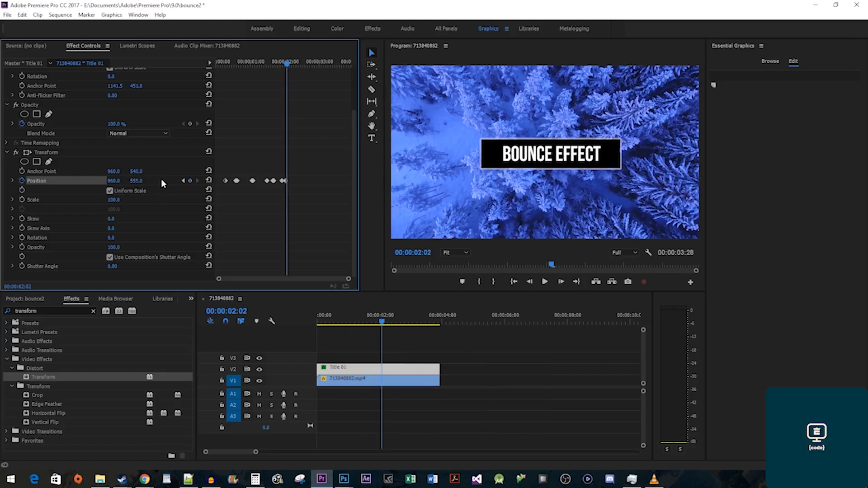
pyautogui.click(144, 180)
pyautogui.write('540')
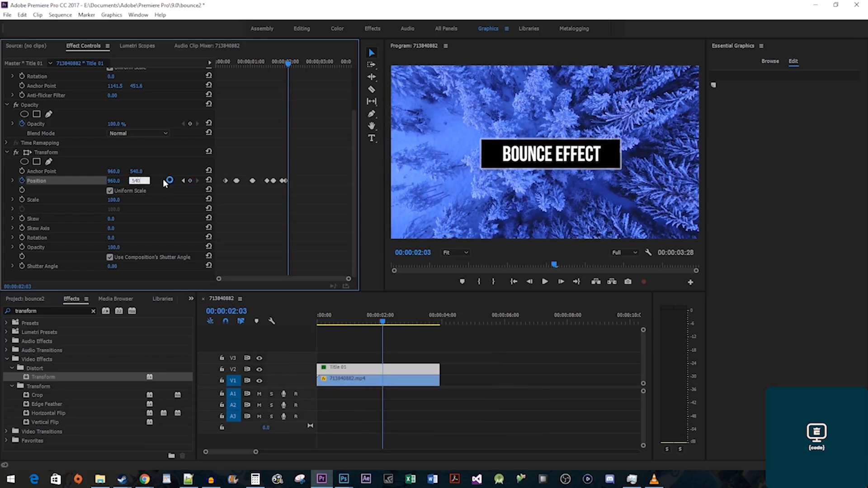
pyautogui.press('Return')
pyautogui.press('Home')
pyautogui.press('space')
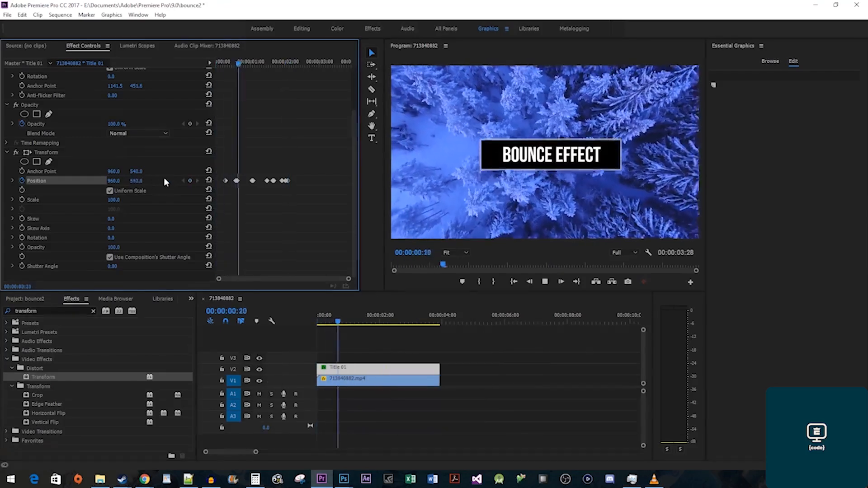
# Set the Position keyframe near 1:08 to Continuous Bezier temporal interpolation.
pyautogui.press('space')
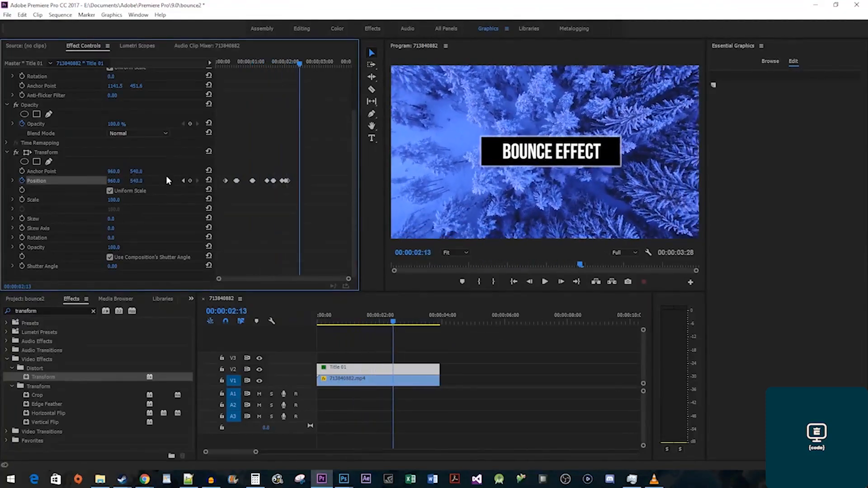
pyautogui.moveTo(249, 63); pyautogui.dragTo(260, 64)
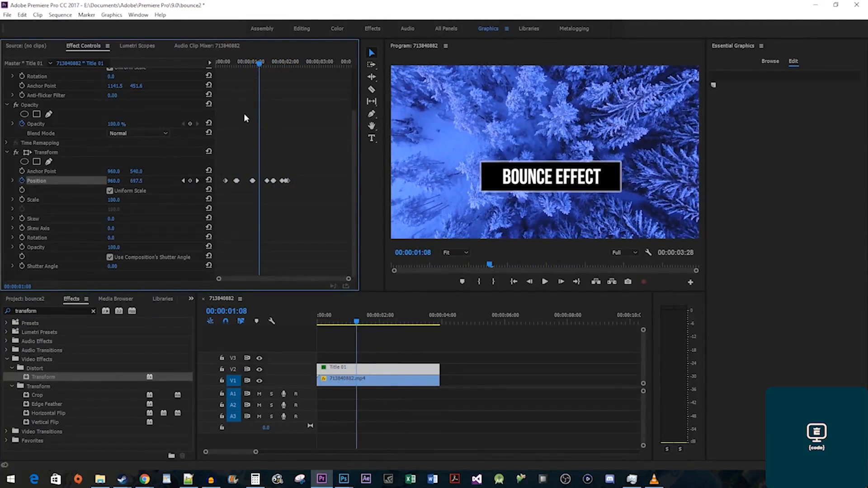
pyautogui.moveTo(245, 168); pyautogui.dragTo(255, 193)
pyautogui.rightClick(253, 179)
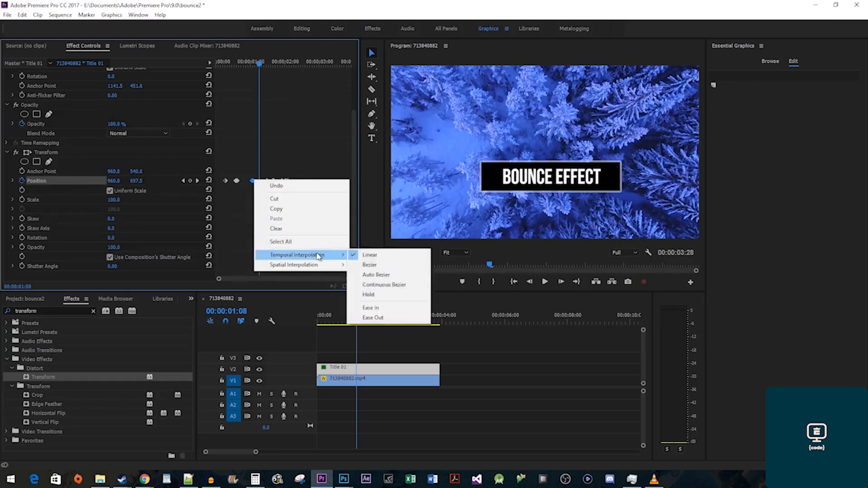
pyautogui.click(394, 289)
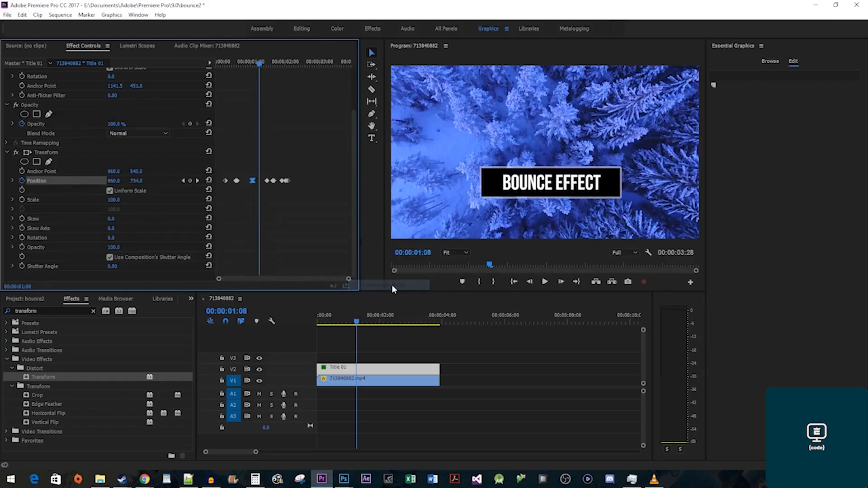
# Make the later Position keyframe Continuous Bezier too and preview the eased bounce.
pyautogui.click(273, 180)
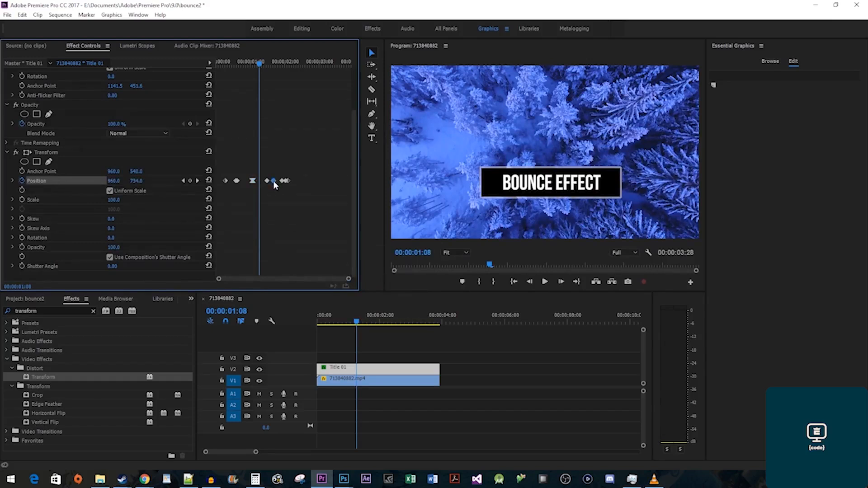
pyautogui.rightClick(273, 181)
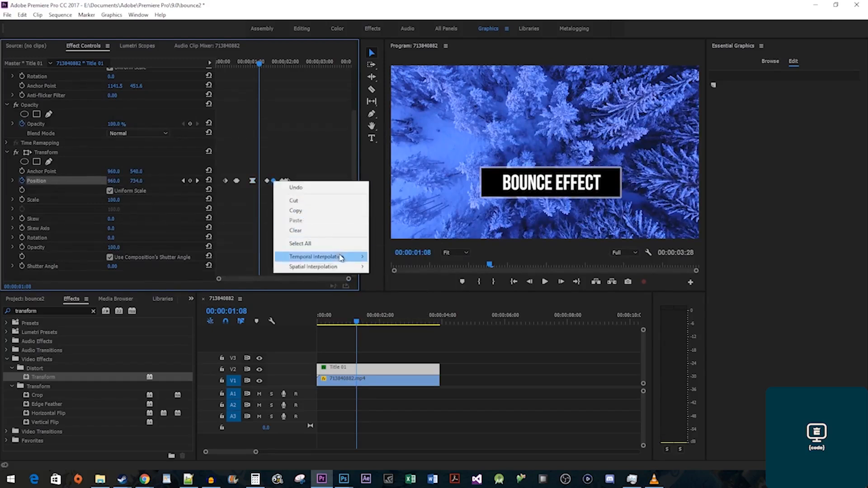
pyautogui.moveTo(346, 257)
pyautogui.click(420, 287)
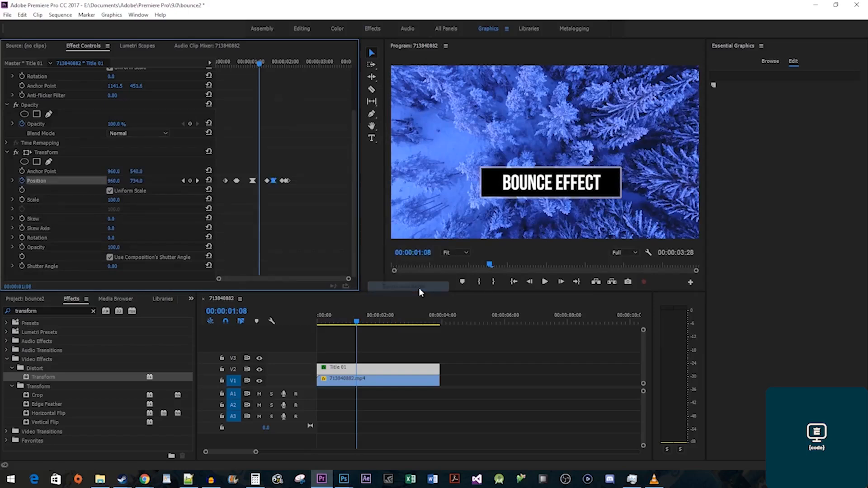
pyautogui.press('space')
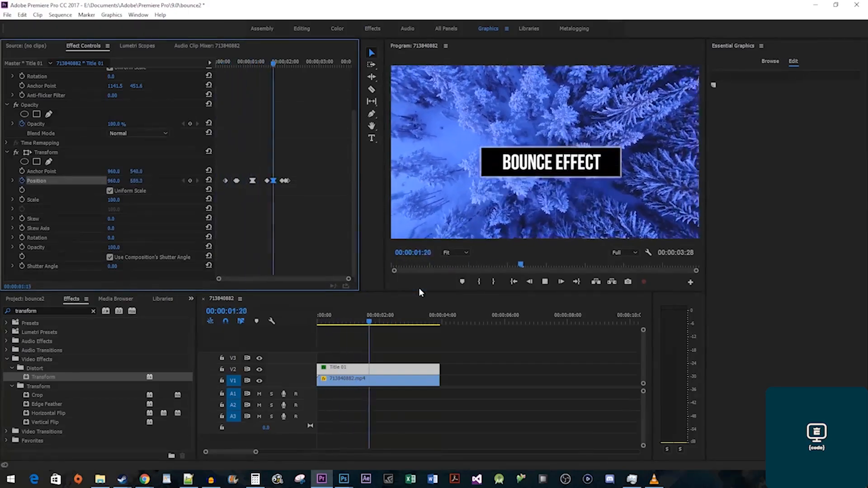
pyautogui.press('space')
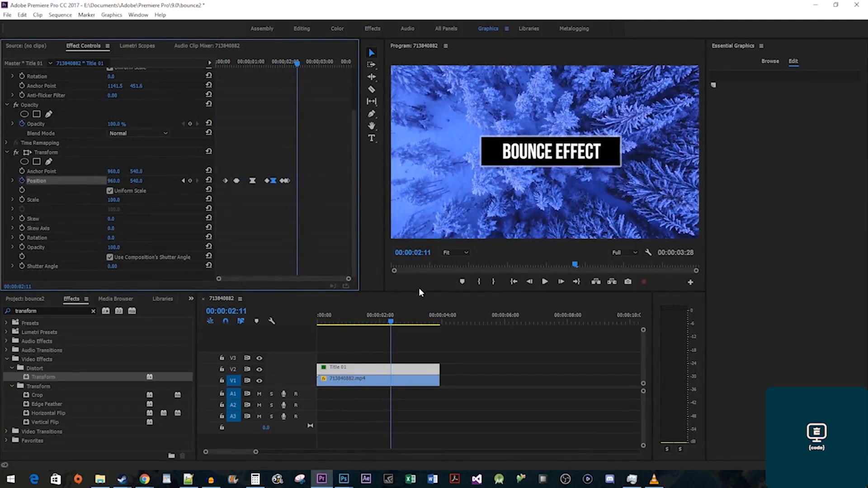
# Disable Use Composition's Shutter Angle, set Shutter Angle to 200, and replay from the start.
pyautogui.click(167, 262)
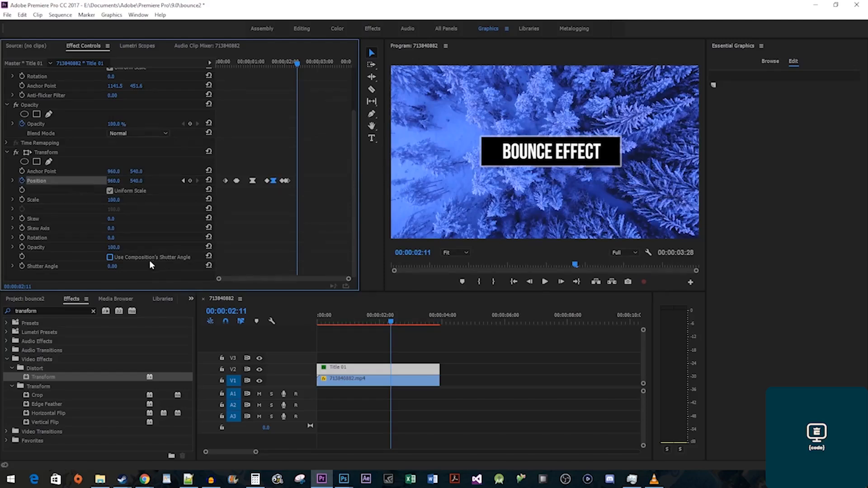
pyautogui.click(114, 266)
pyautogui.write('2')
pyautogui.press('Return')
pyautogui.press('Home')
pyautogui.press('space')
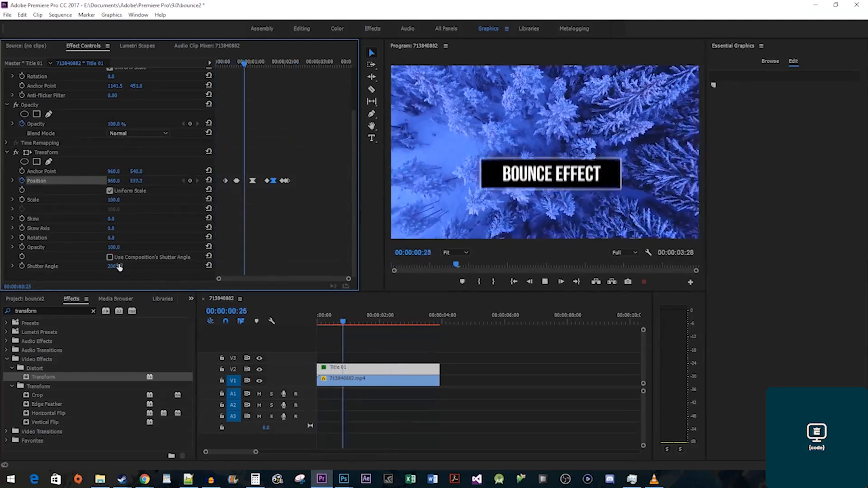
pyautogui.press('space')
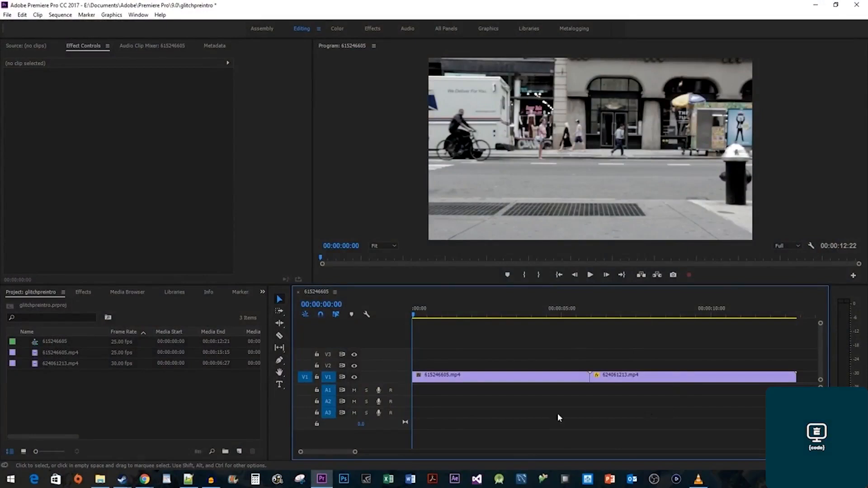
# Create a new 1920×1080 Adjustment Layer in the Project panel.
pyautogui.rightClick(146, 410)
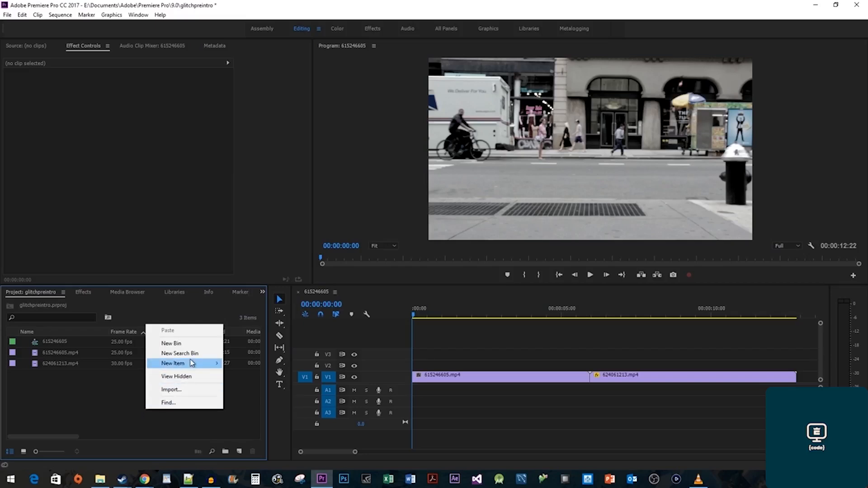
pyautogui.moveTo(192, 363)
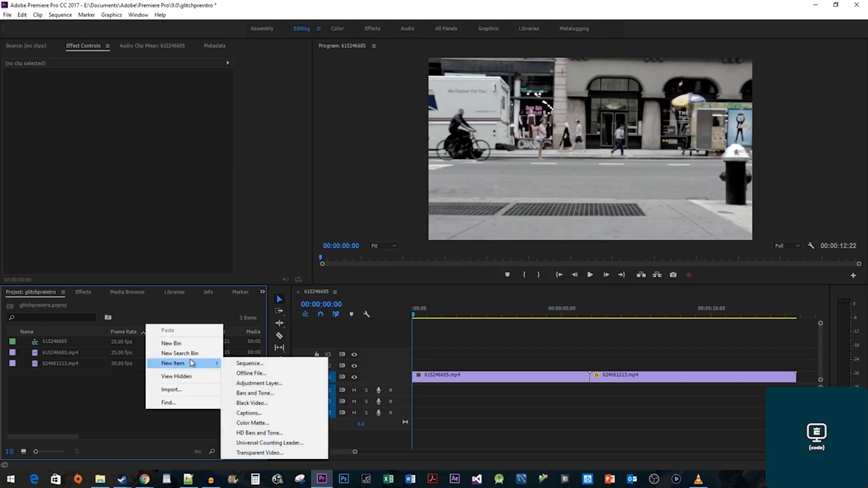
pyautogui.click(250, 383)
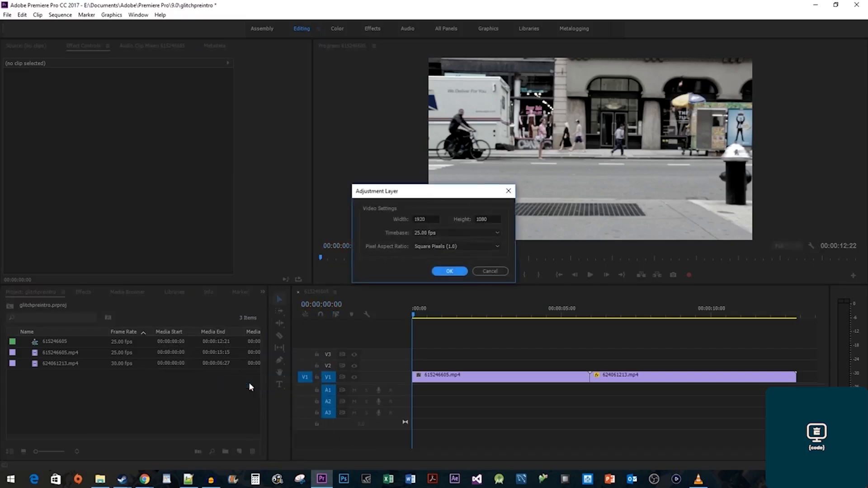
pyautogui.click(449, 271)
# Set the Adjustment Layer's duration to 00:00:00:08 in Speed/Duration.
pyautogui.rightClick(70, 341)
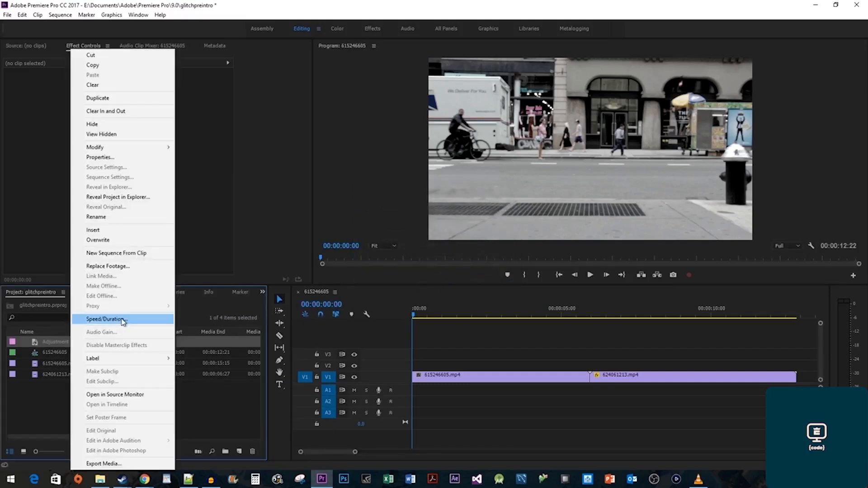
pyautogui.click(120, 318)
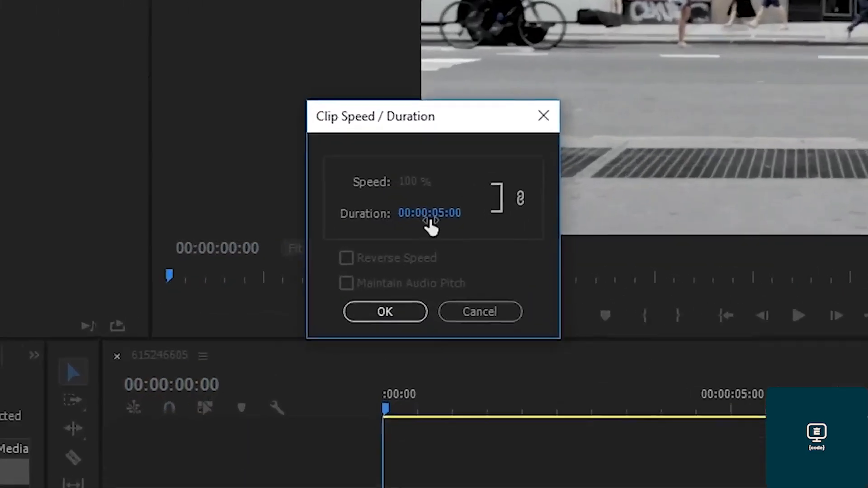
pyautogui.click(437, 230)
pyautogui.click(444, 205)
pyautogui.press('BackSpace')
pyautogui.write('0')
pyautogui.press('Right')
pyautogui.press('Right')
pyautogui.press('Right')
pyautogui.press('BackSpace')
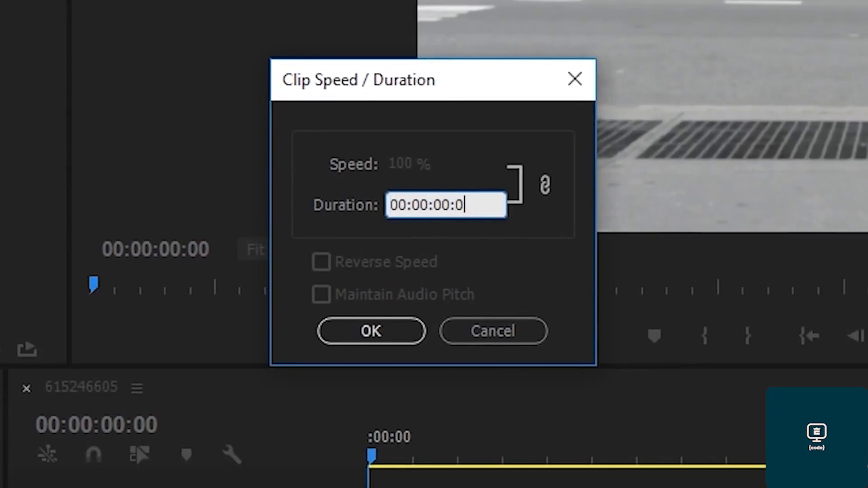
pyautogui.write('8')
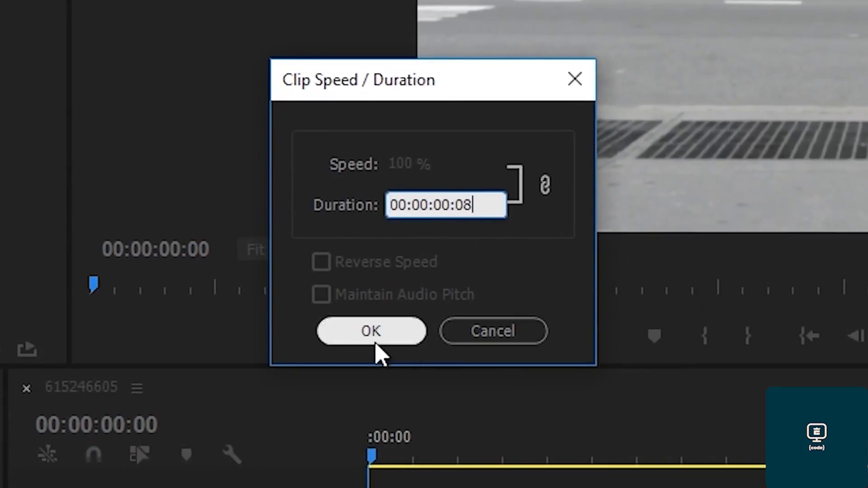
pyautogui.click(375, 341)
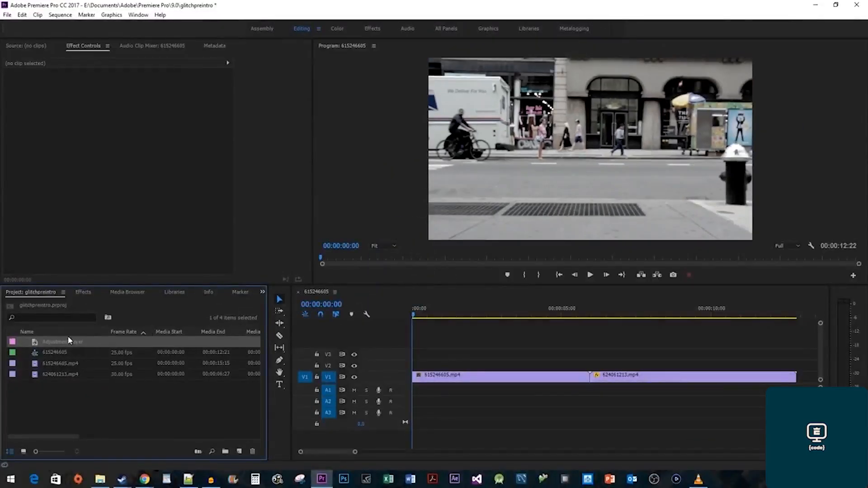
# Place the Adjustment Layer on V2 over the cut and nudge it slightly left.
pyautogui.moveTo(305, 347); pyautogui.dragTo(589, 372)
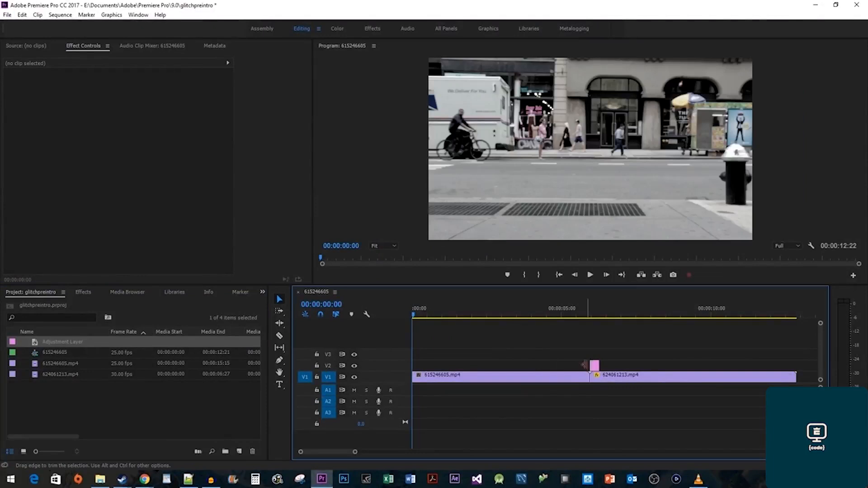
pyautogui.click(594, 366)
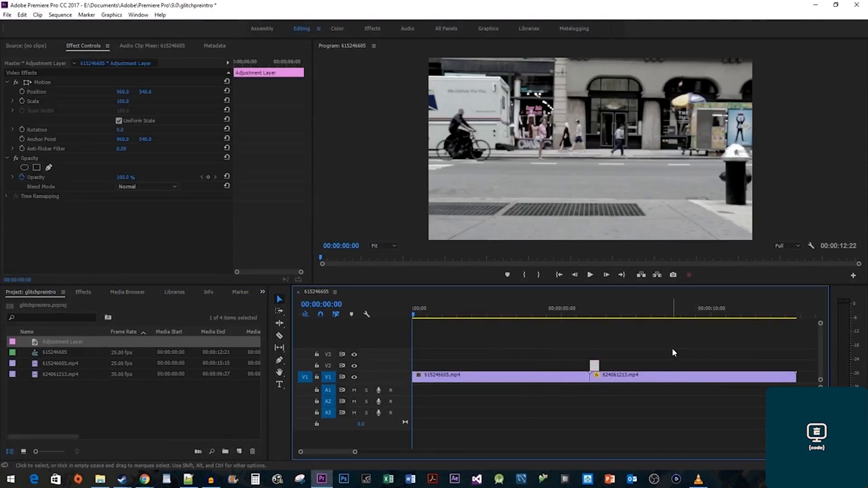
pyautogui.hotkey('alt', 'Left')
pyautogui.hotkey('alt', 'Left')
pyautogui.hotkey('alt', 'Left')
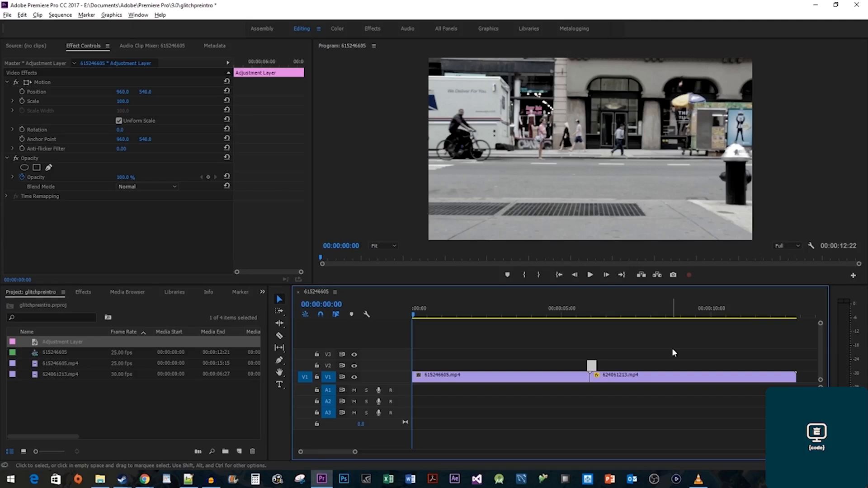
pyautogui.hotkey('alt', 'Left')
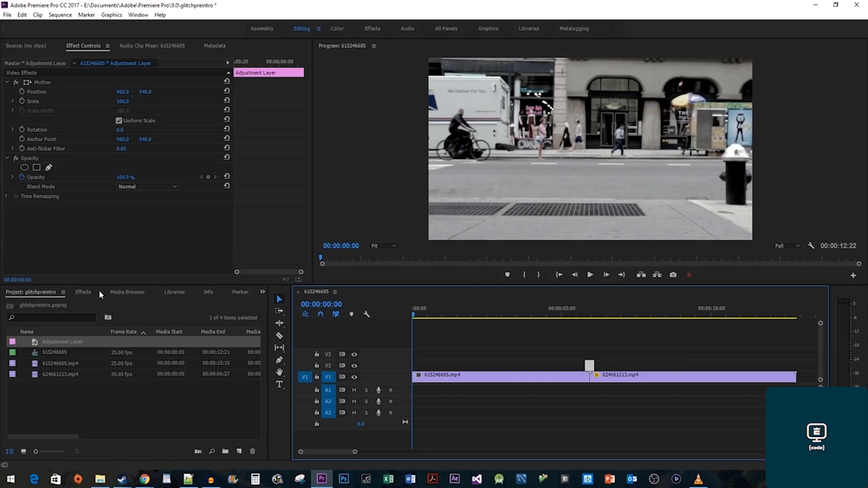
# Find 'wave warp' in Effects and apply it to the adjustment layer.
pyautogui.click(83, 293)
pyautogui.click(68, 304)
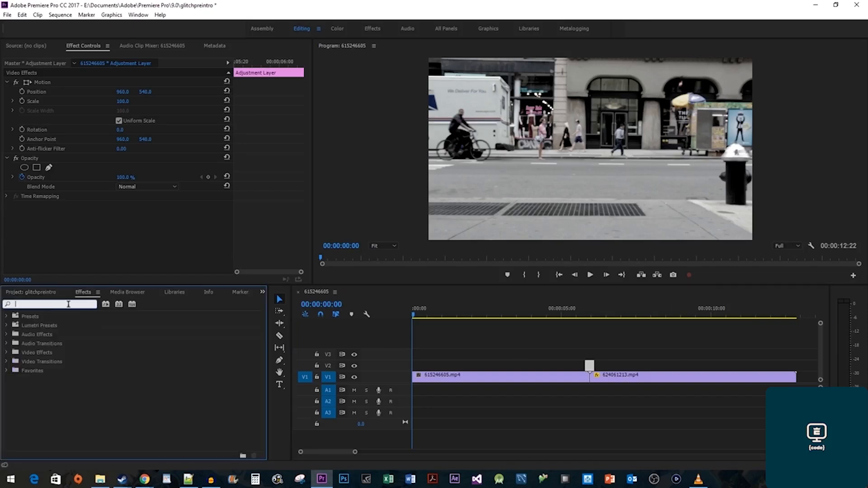
pyautogui.write('wave warp')
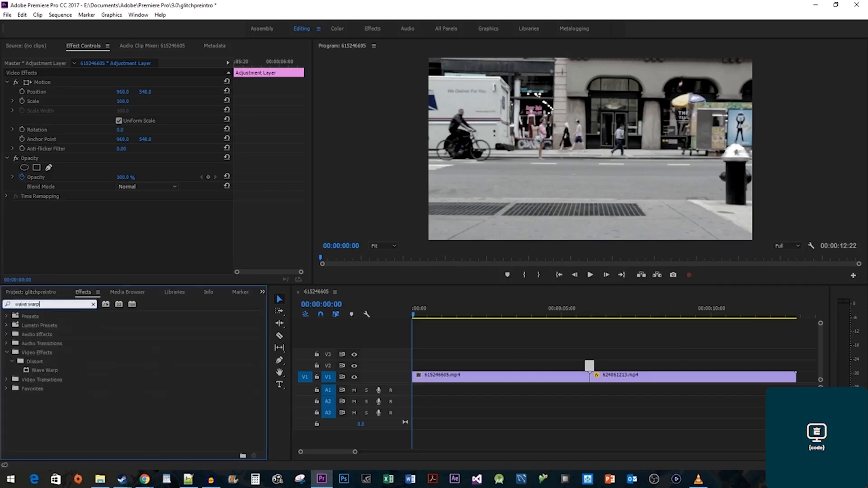
pyautogui.moveTo(43, 370); pyautogui.dragTo(590, 368)
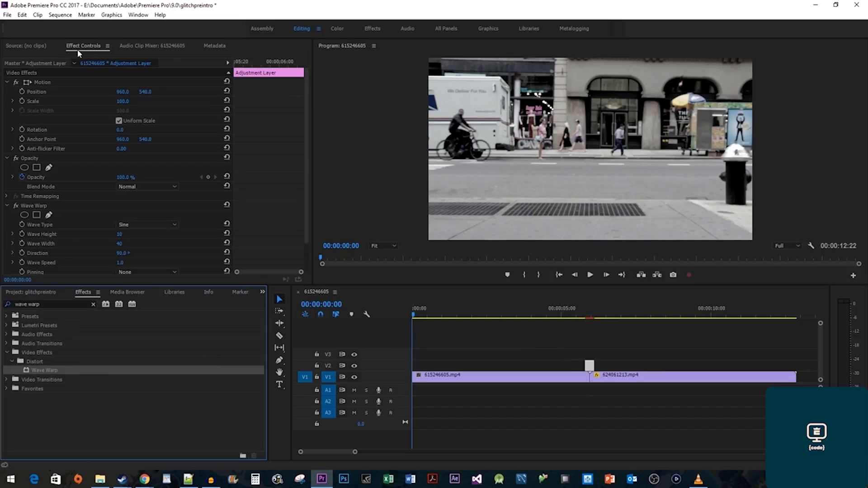
# Set Wave Warp to Noise waves with height 900 and width 2,000, playhead at 06:24.
pyautogui.scroll(-2, 50, 208)
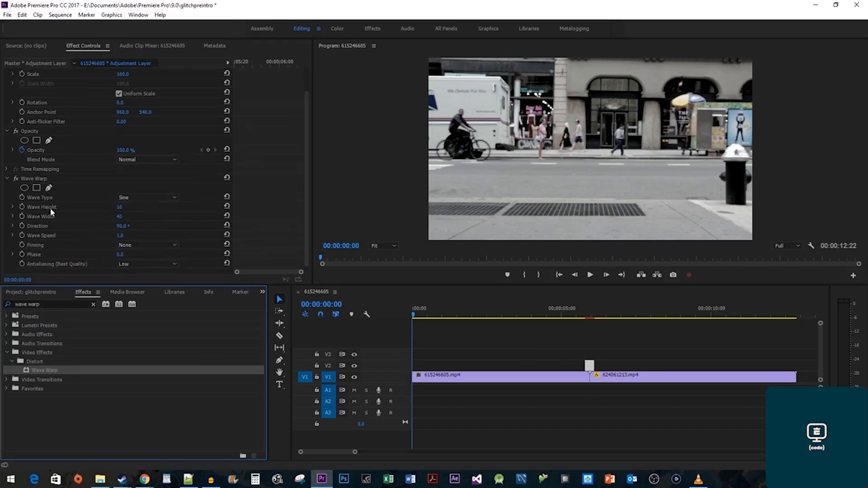
pyautogui.click(133, 194)
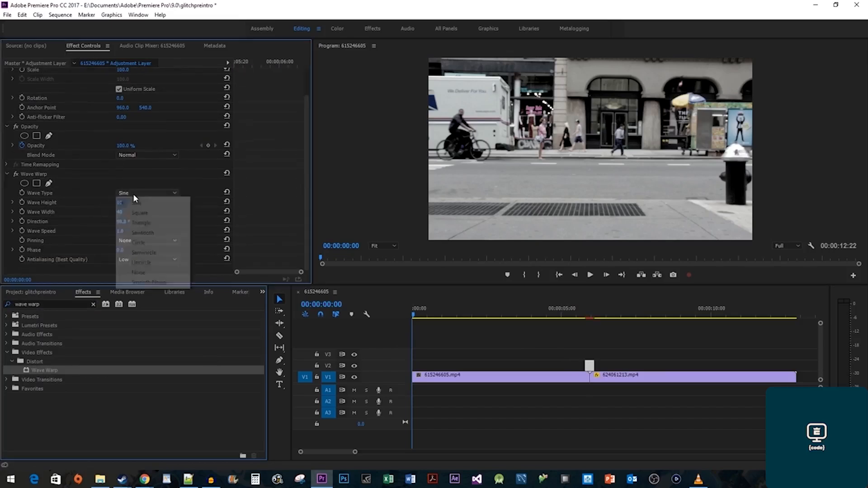
pyautogui.click(149, 272)
pyautogui.click(590, 315)
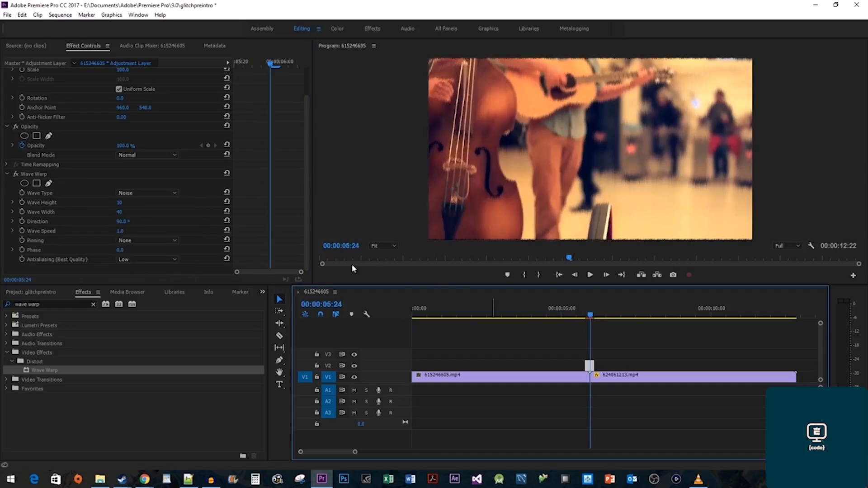
pyautogui.click(120, 202)
pyautogui.write('900')
pyautogui.press('Return')
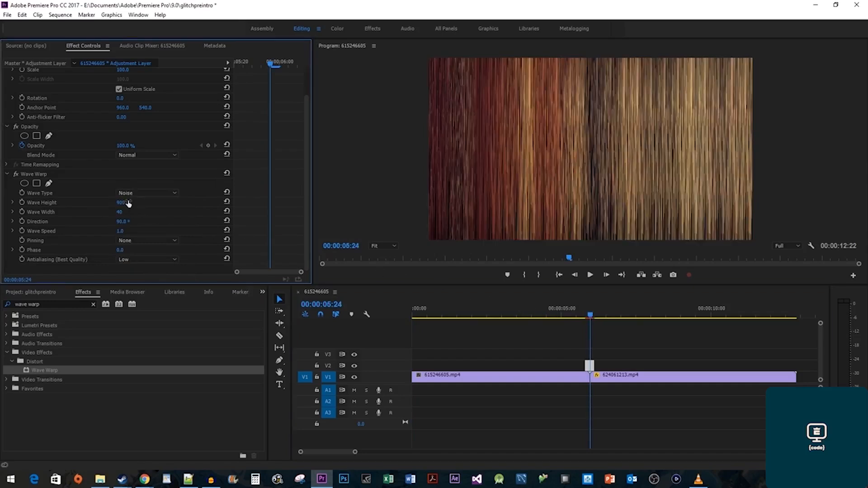
pyautogui.click(120, 212)
pyautogui.write('2,')
pyautogui.write('000')
pyautogui.press('Return')
# Set Wave Warp direction to 180°, speed 5, and pinning to All Edges.
pyautogui.click(128, 221)
pyautogui.write('180')
pyautogui.press('Return')
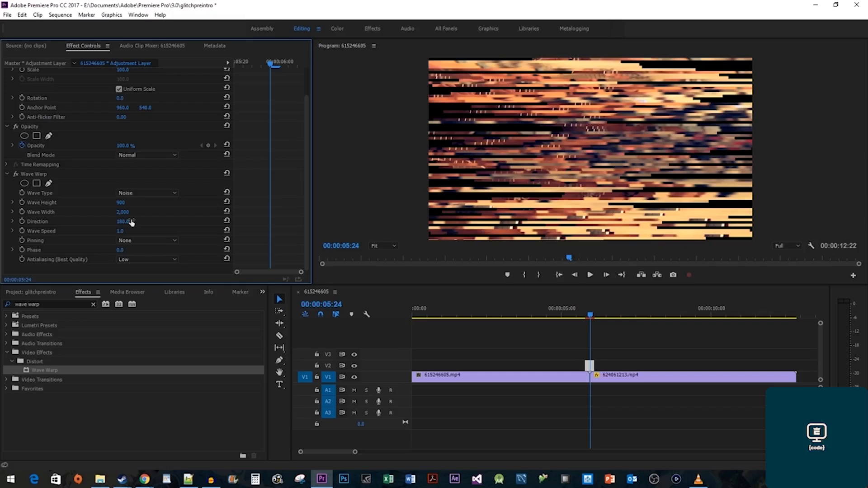
pyautogui.click(122, 231)
pyautogui.write('5')
pyautogui.press('Return')
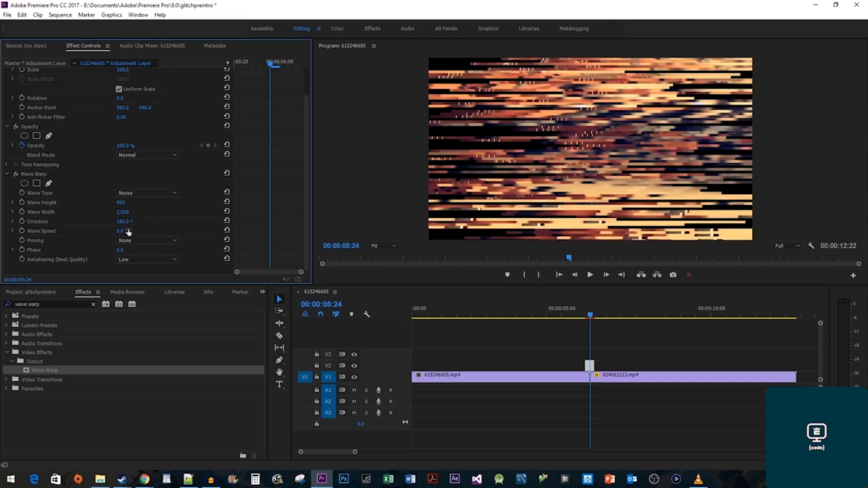
pyautogui.click(129, 239)
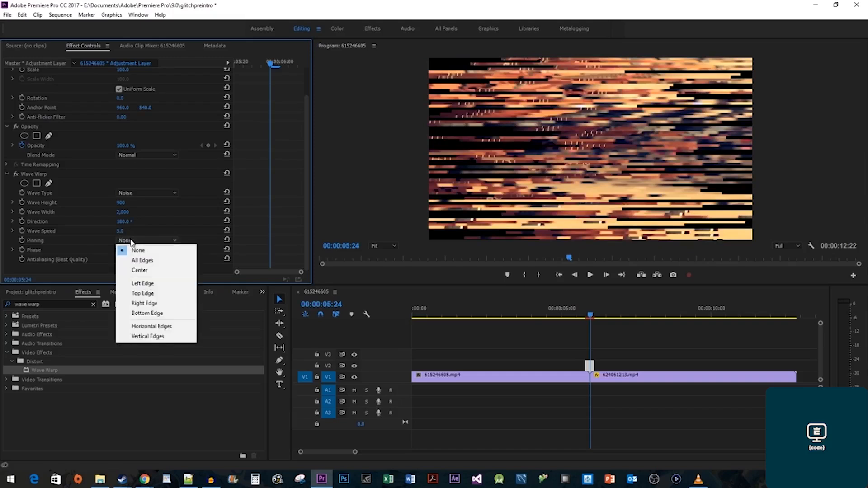
pyautogui.click(154, 260)
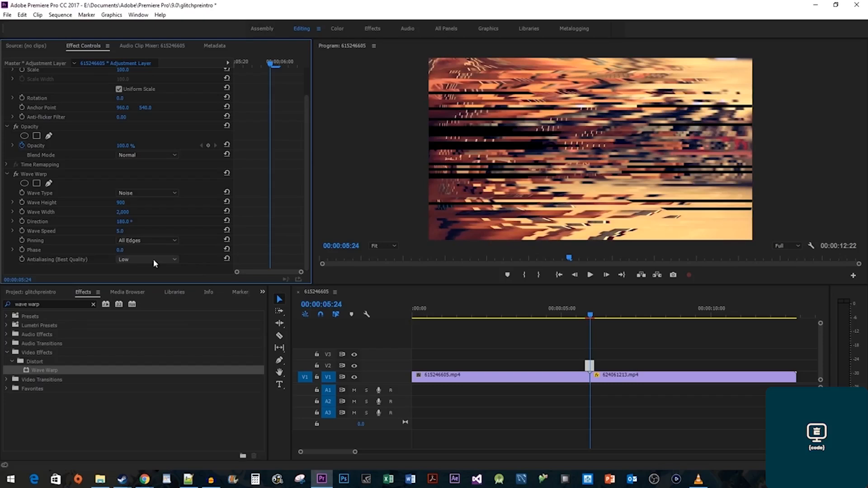
# Preview the glitch transition and scrub to the glitched frame at the cut.
pyautogui.click(560, 306)
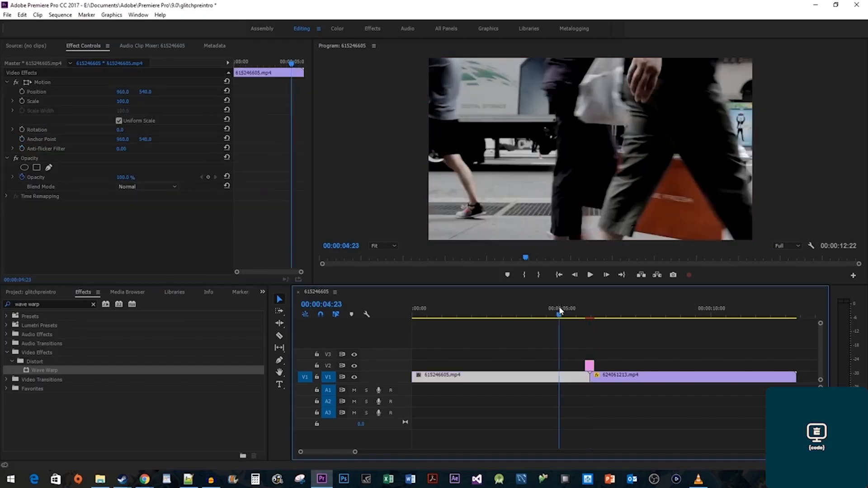
pyautogui.press('space')
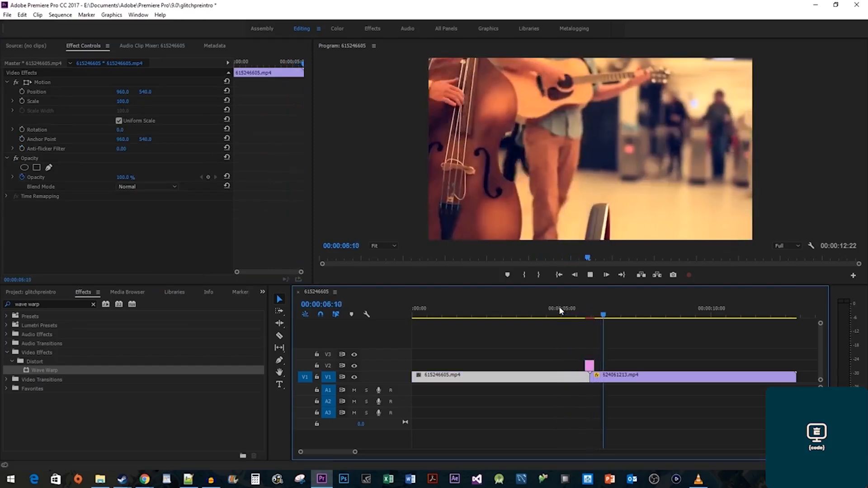
pyautogui.click(559, 305)
pyautogui.moveTo(558, 307); pyautogui.dragTo(590, 313)
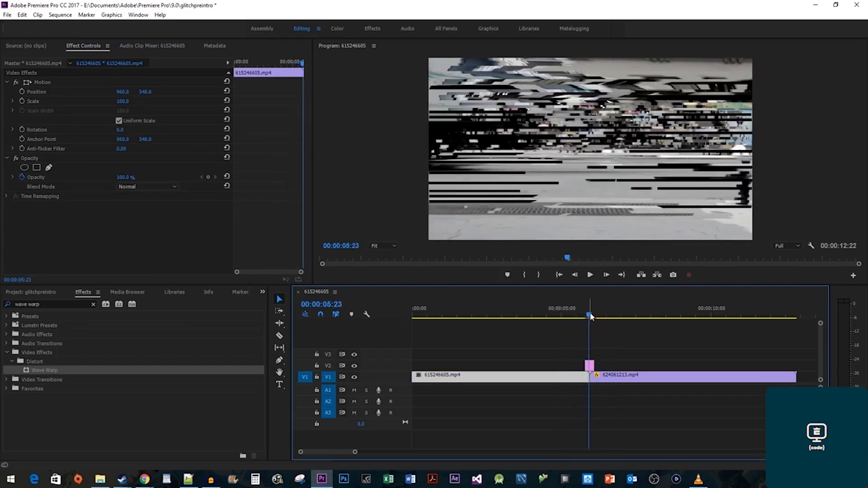
# In the Color workspace, raise the adjustment layer's Lumetri Vibrance to 100 and replay.
pyautogui.click(590, 366)
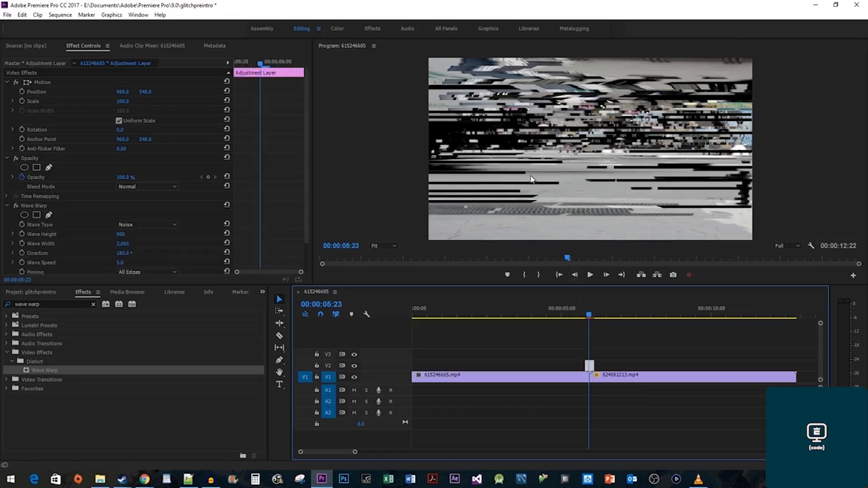
pyautogui.click(338, 29)
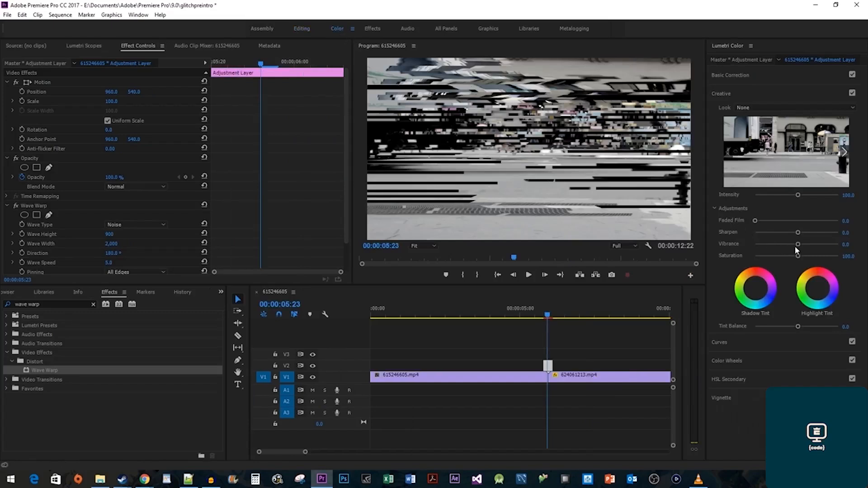
pyautogui.moveTo(797, 244); pyautogui.dragTo(860, 269)
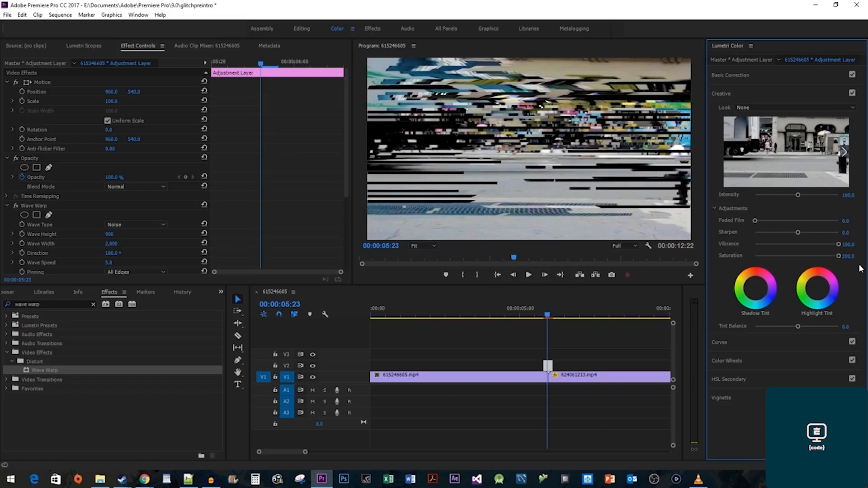
pyautogui.click(528, 318)
pyautogui.press('space')
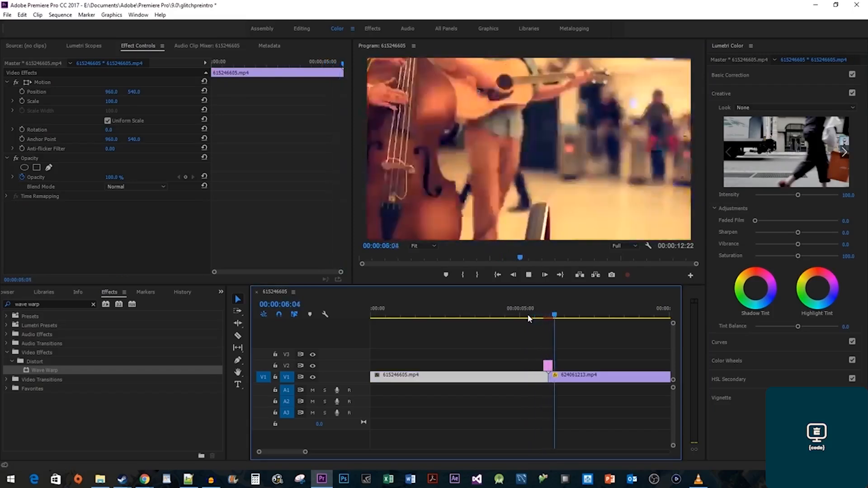
pyautogui.press('space')
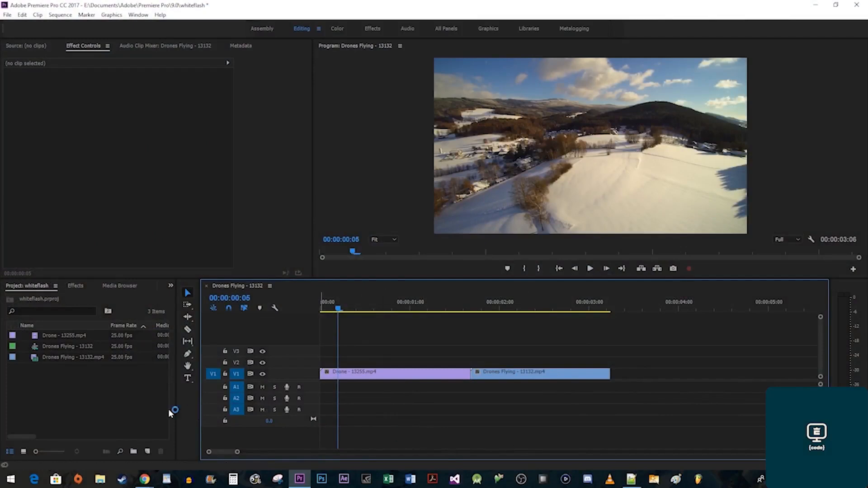
# Create a 1920×1080 pure white (FFFFFF) matte keeping the default name Color Matte.
pyautogui.rightClick(120, 405)
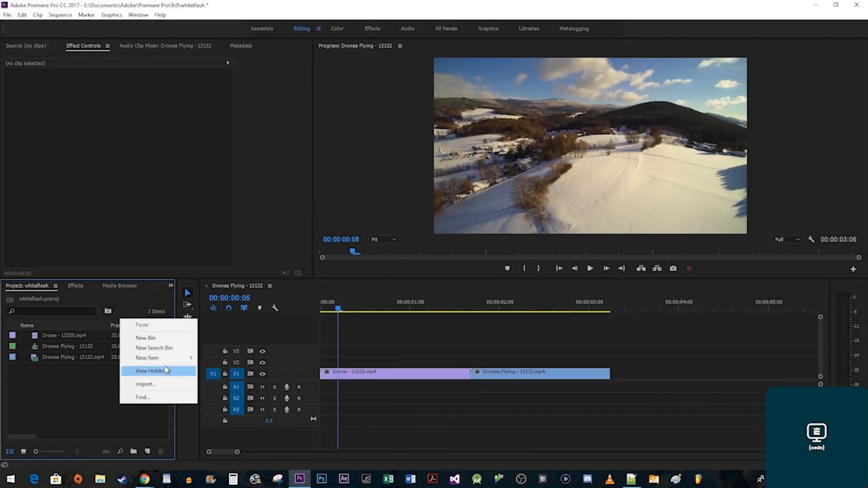
pyautogui.moveTo(176, 359)
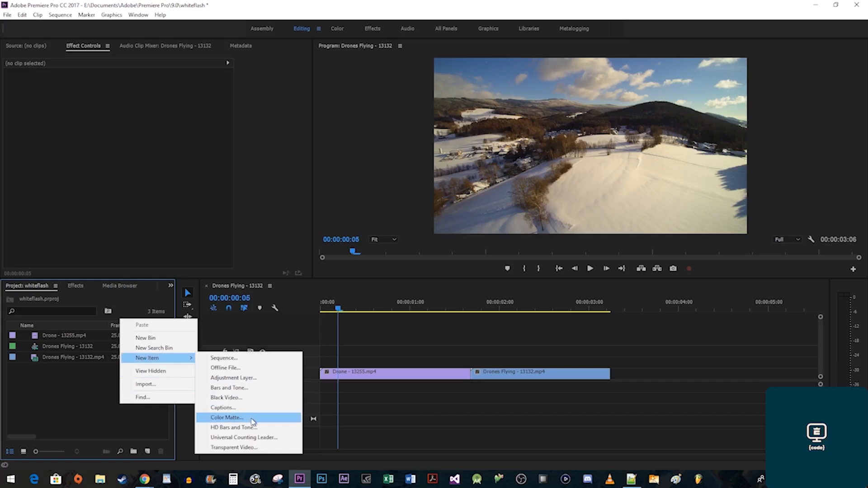
pyautogui.click(250, 418)
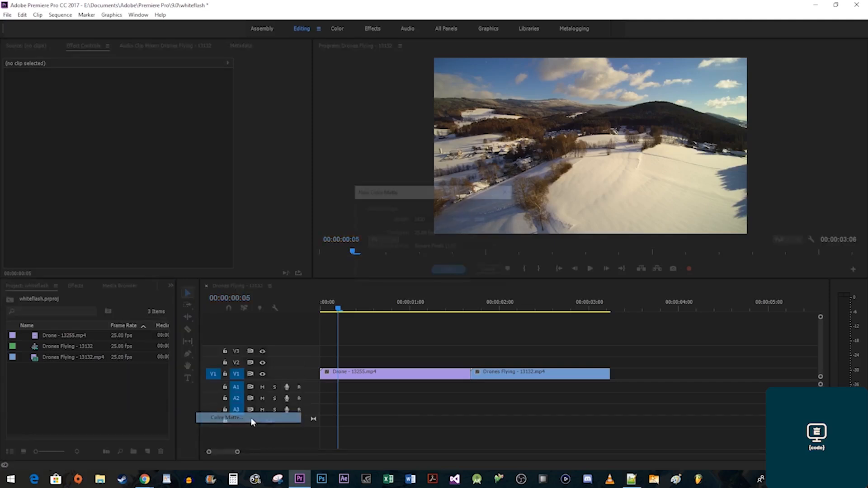
pyautogui.click(445, 272)
pyautogui.click(336, 308)
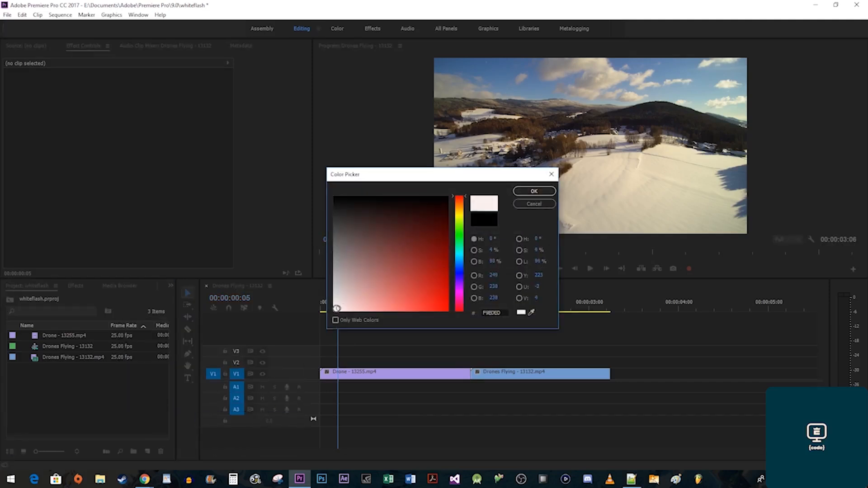
pyautogui.moveTo(337, 308); pyautogui.dragTo(329, 315)
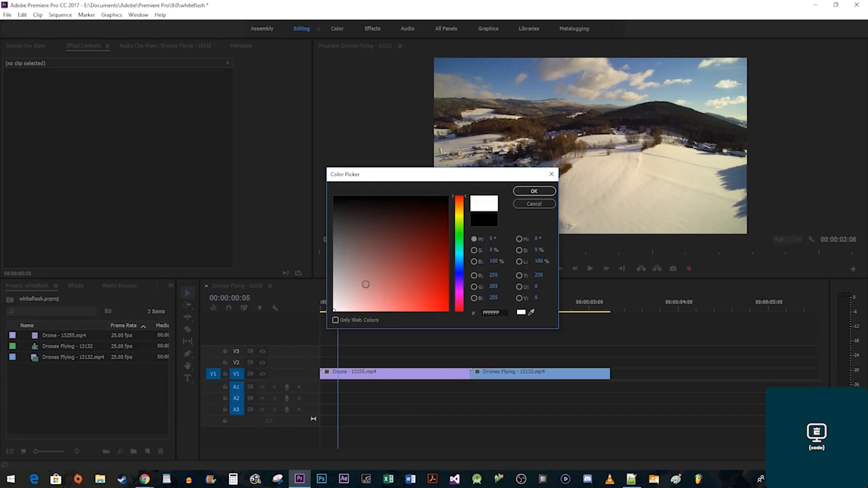
pyautogui.click(534, 191)
pyautogui.click(414, 253)
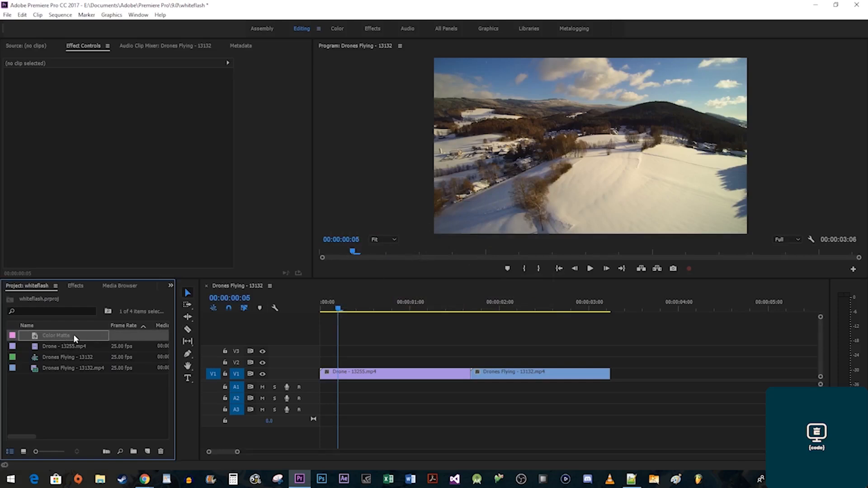
# Change the Color Matte's duration from 00:00:05:00 to 00:00:00:08 via Ctrl+R.
pyautogui.hotkey('ctrl', 'r')
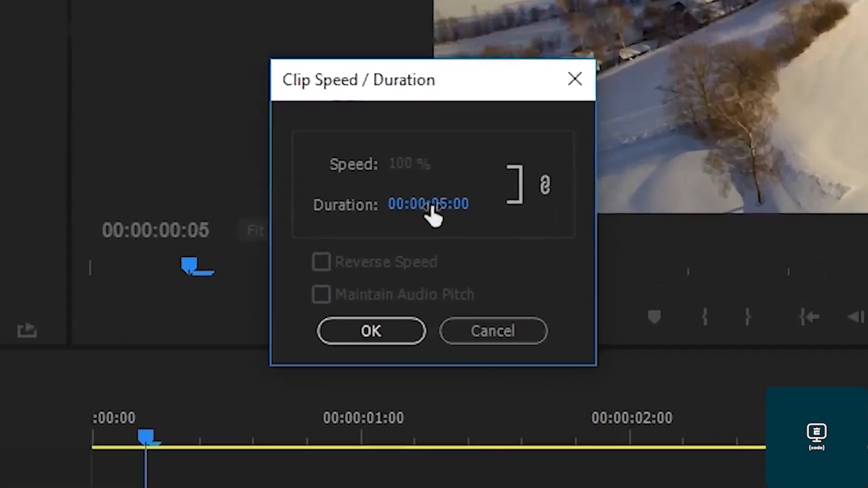
pyautogui.click(430, 206)
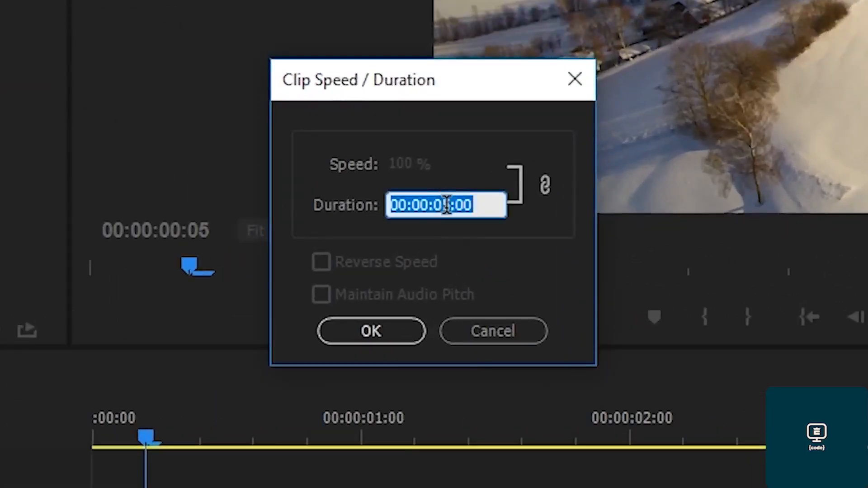
pyautogui.click(447, 204)
pyautogui.press('BackSpace')
pyautogui.write('0')
pyautogui.press('Right')
pyautogui.press('Right')
pyautogui.press('Right')
pyautogui.press('BackSpace')
pyautogui.write('8')
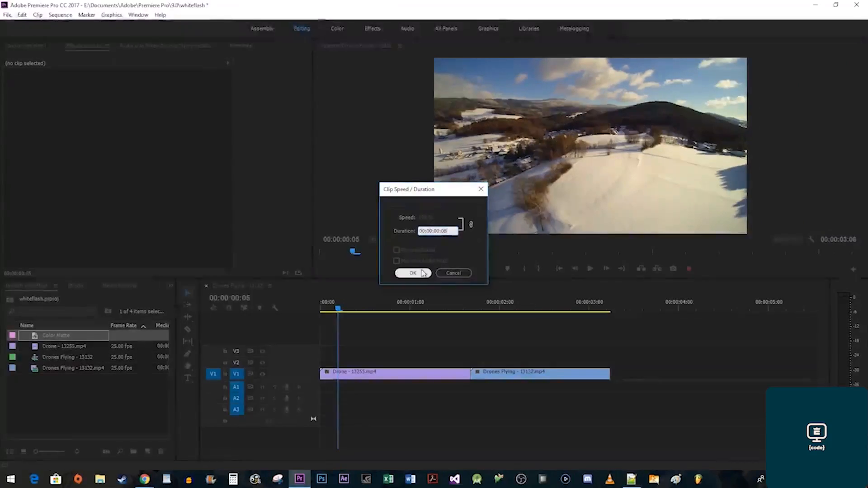
pyautogui.click(398, 310)
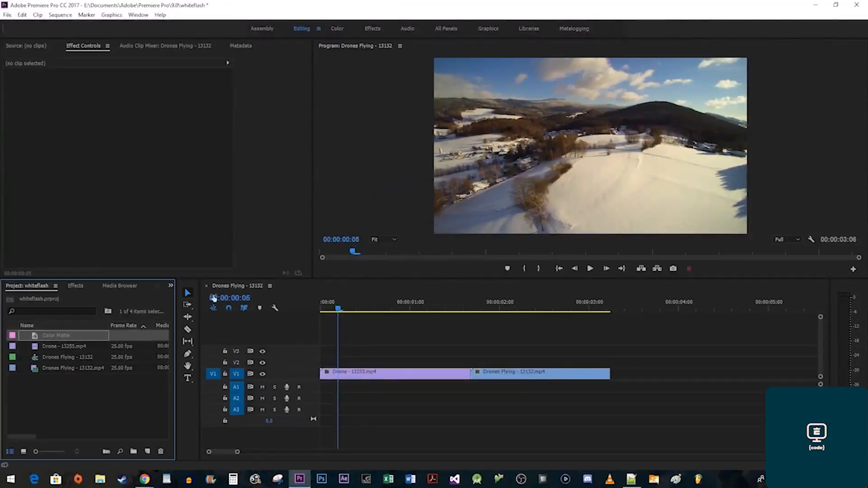
# Place the white Color Matte on V2 directly above the cut.
pyautogui.moveTo(66, 336); pyautogui.dragTo(459, 364)
pyautogui.moveTo(457, 367); pyautogui.dragTo(476, 368)
pyautogui.click(470, 362)
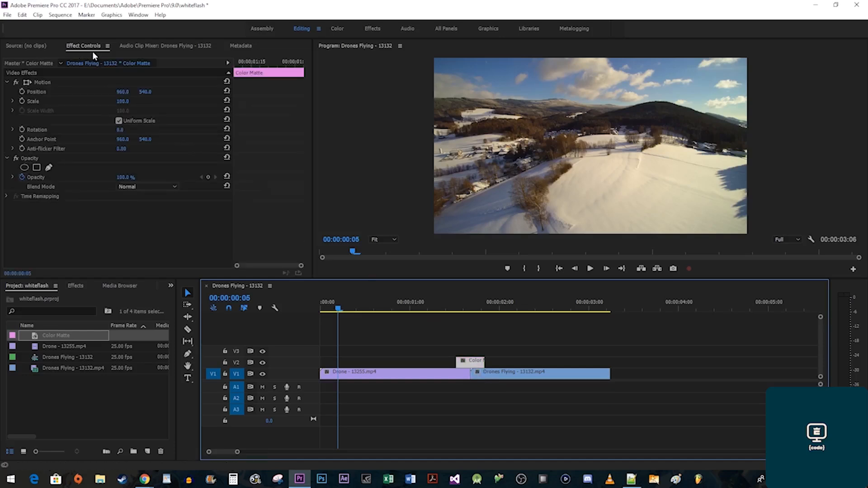
# Keyframe the Color Matte's opacity at 0% at its start.
pyautogui.click(236, 63)
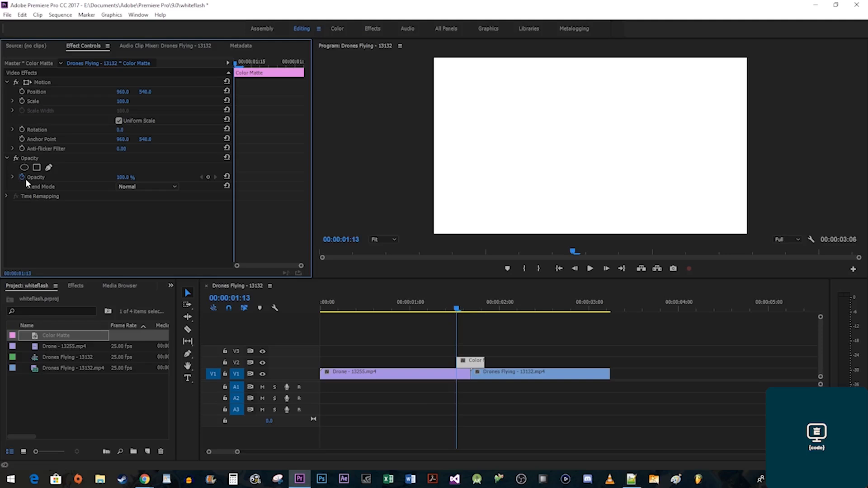
pyautogui.click(117, 189)
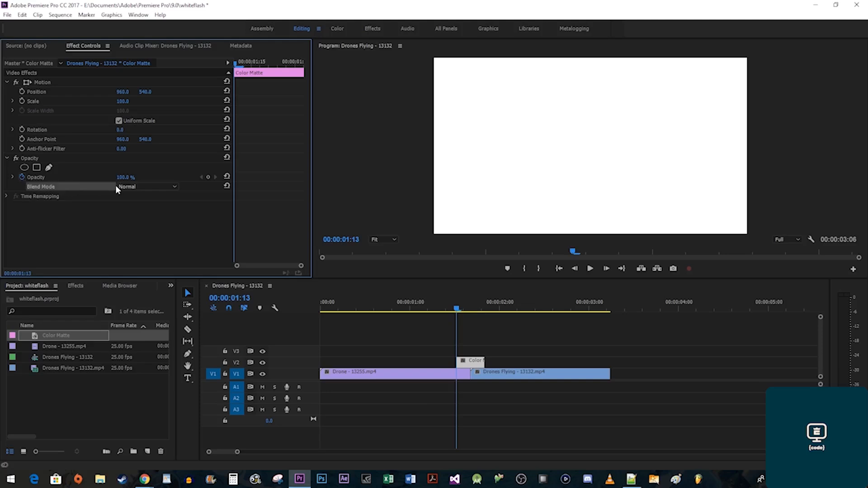
pyautogui.click(123, 177)
pyautogui.write('0')
pyautogui.press('Return')
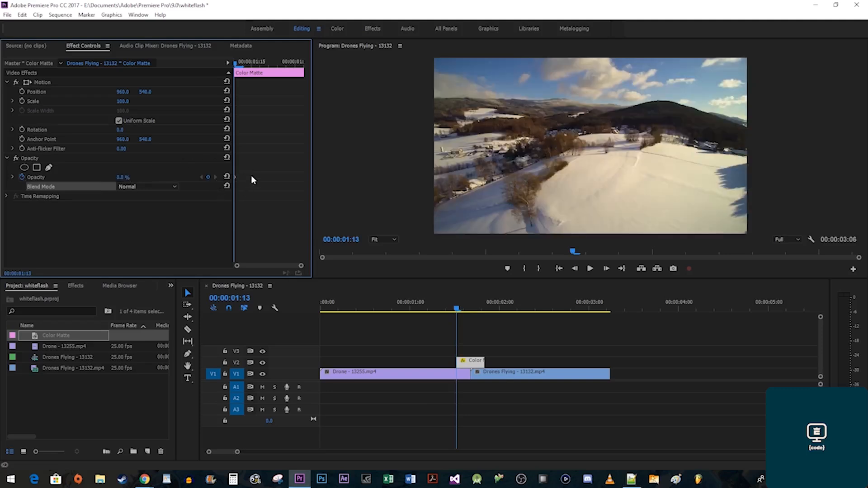
# Add a 100% opacity keyframe at 00:00:01:17 in the middle of the matte.
pyautogui.click(251, 63)
pyautogui.moveTo(258, 67); pyautogui.dragTo(266, 75)
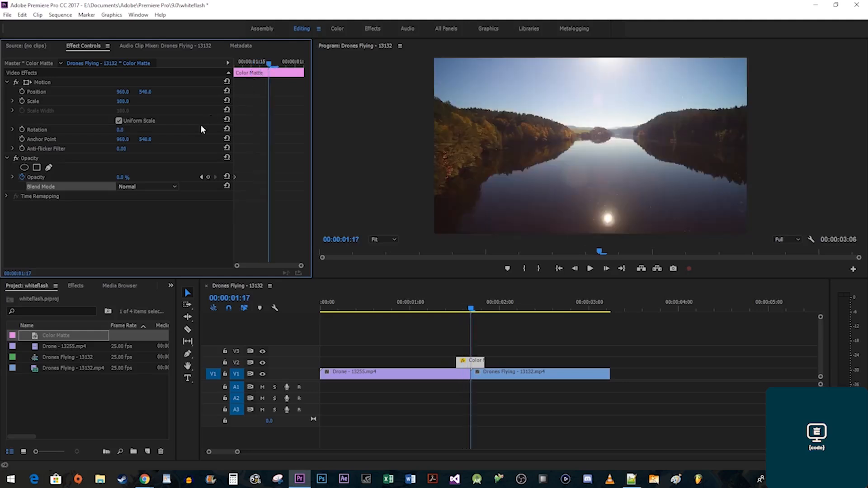
pyautogui.click(119, 178)
pyautogui.write('100')
pyautogui.press('Return')
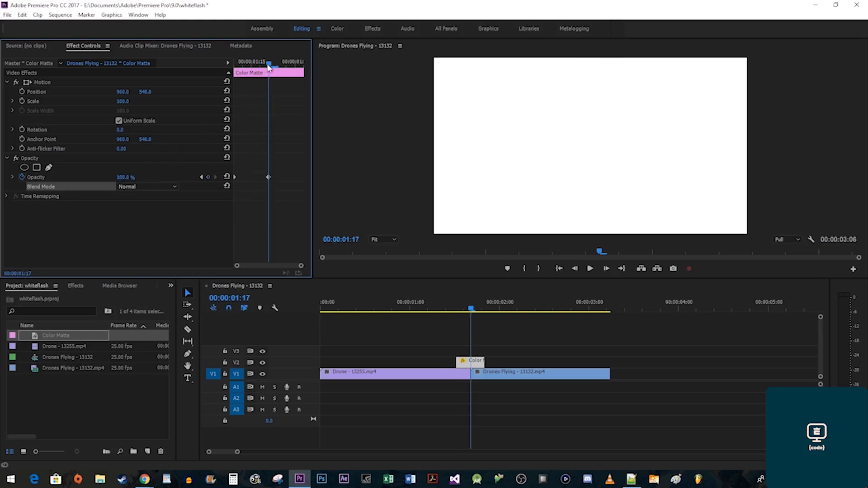
# Keyframe 0% opacity at the matte's end and play back the white flash.
pyautogui.moveTo(270, 63); pyautogui.dragTo(306, 70)
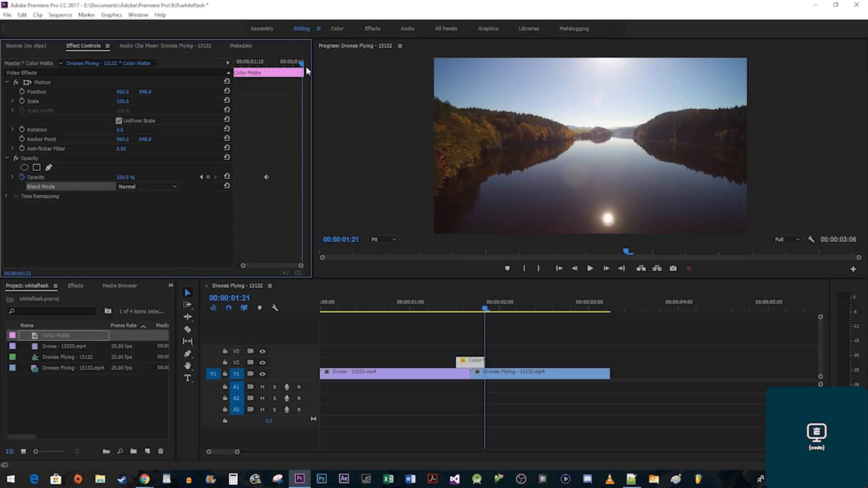
pyautogui.click(126, 178)
pyautogui.write('0')
pyautogui.press('Return')
pyautogui.press('Up')
pyautogui.press('space')
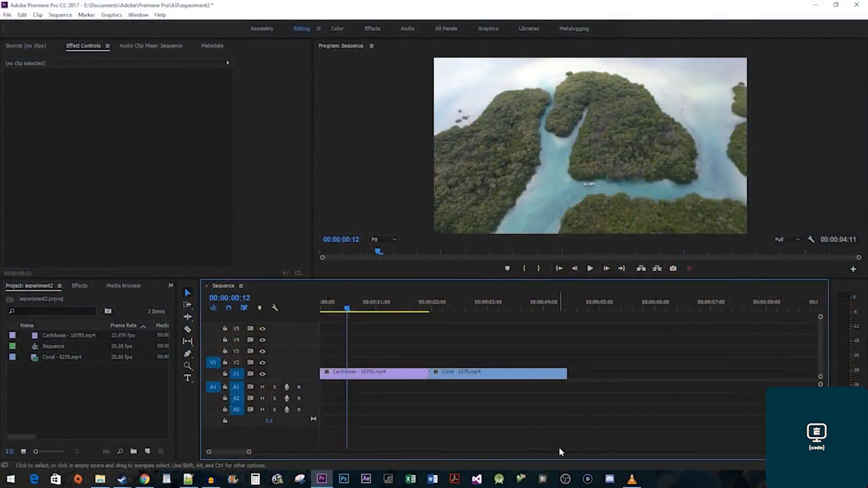
# Apply the Wipe transition from Video Transitions to the Caribbean–Coral cut.
pyautogui.click(80, 286)
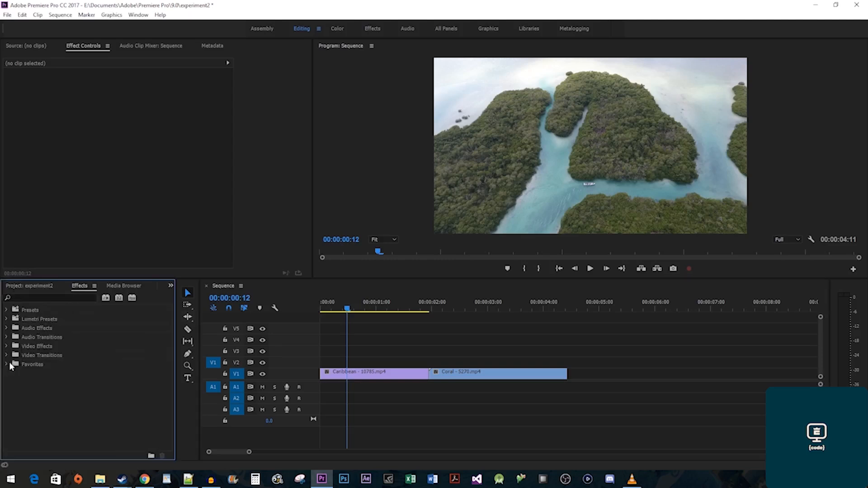
pyautogui.click(6, 356)
pyautogui.click(11, 410)
pyautogui.scroll(-5, 79, 422)
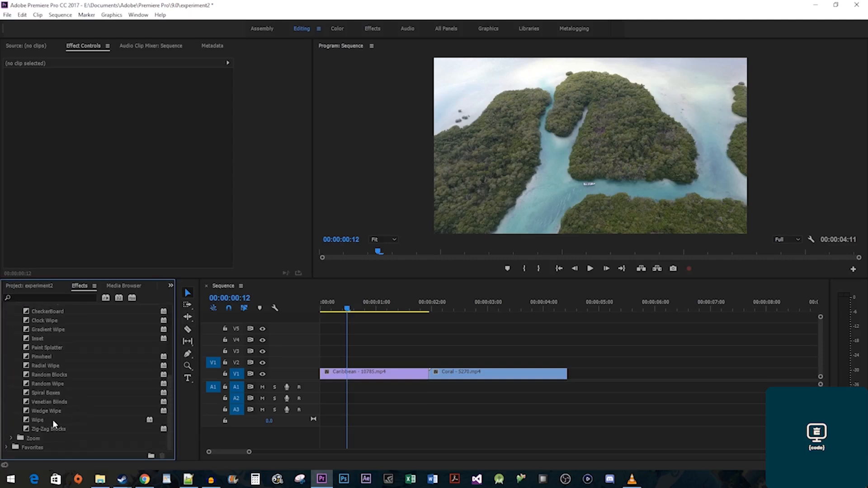
pyautogui.moveTo(37, 419); pyautogui.dragTo(430, 380)
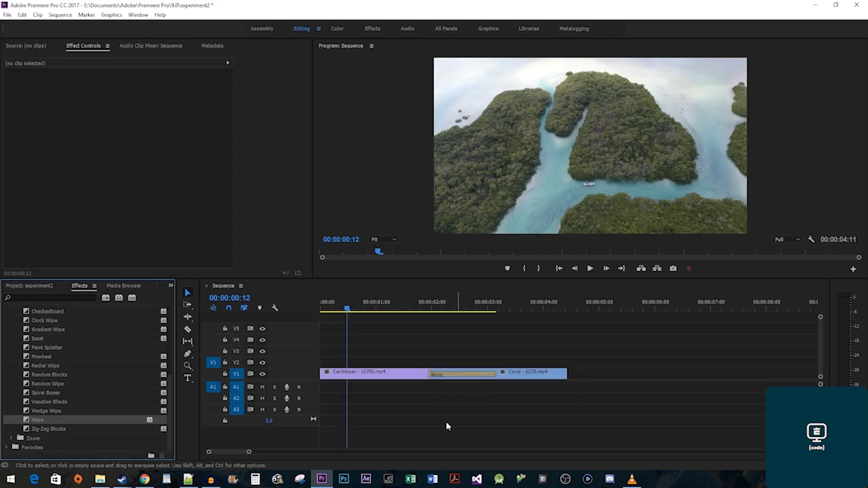
pyautogui.click(455, 379)
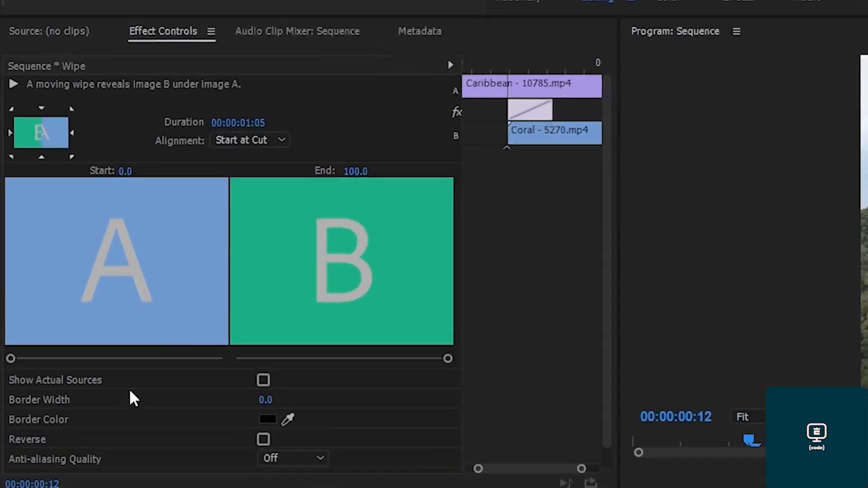
# Set the Wipe to 00:00:01:00, Center at Cut, starting from the top-left corner.
pyautogui.click(257, 127)
pyautogui.click(266, 122)
pyautogui.press('BackSpace')
pyautogui.write('0')
pyautogui.press('Return')
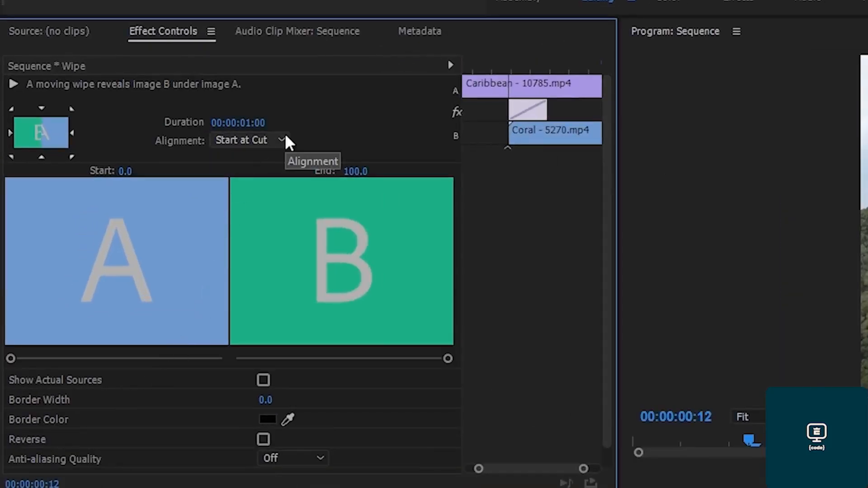
pyautogui.click(282, 140)
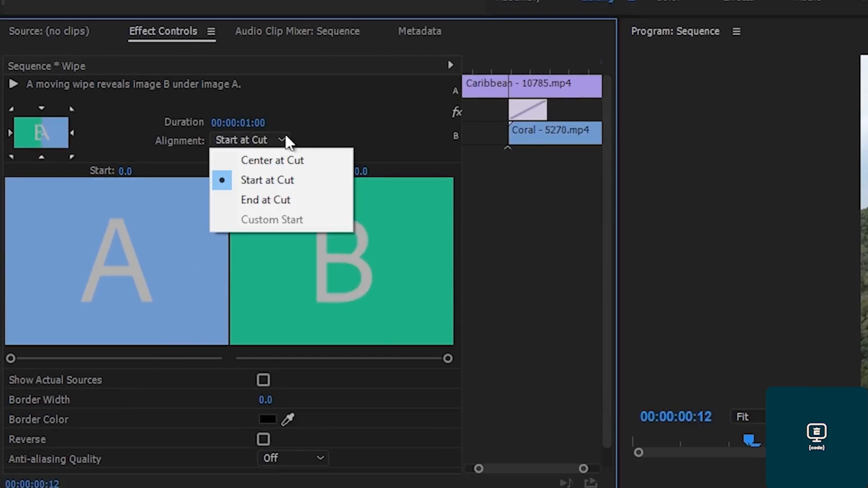
pyautogui.click(305, 166)
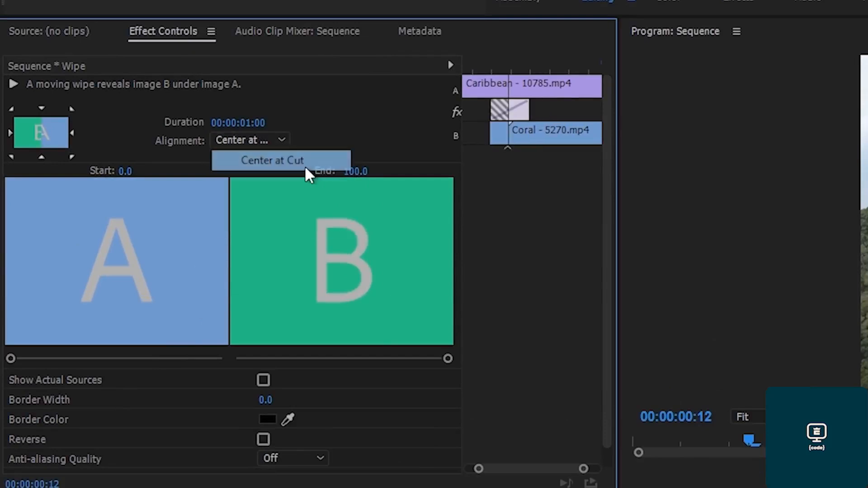
pyautogui.click(12, 110)
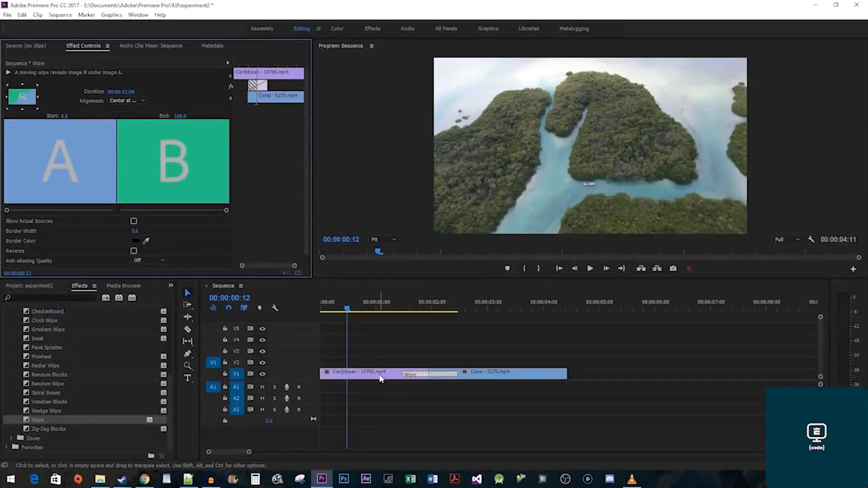
# Copy the Caribbean clip onto V2, split it at the transition, and delete the front piece.
pyautogui.moveTo(379, 378); pyautogui.dragTo(384, 362)
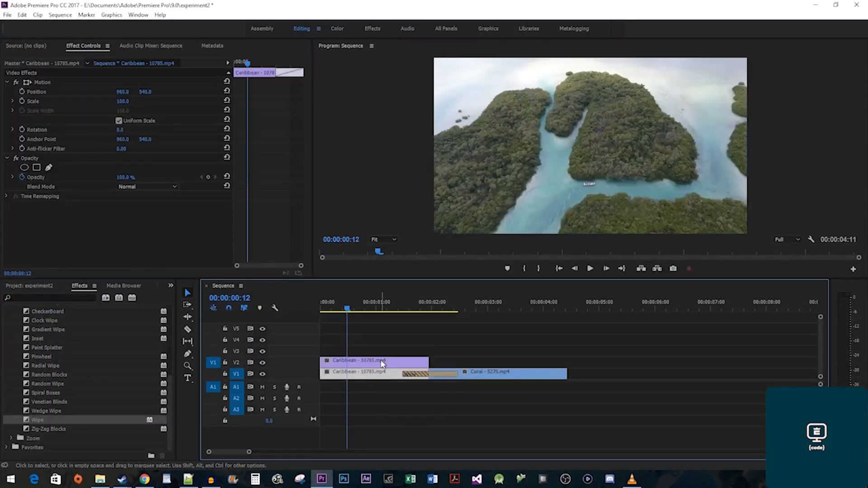
pyautogui.press('c')
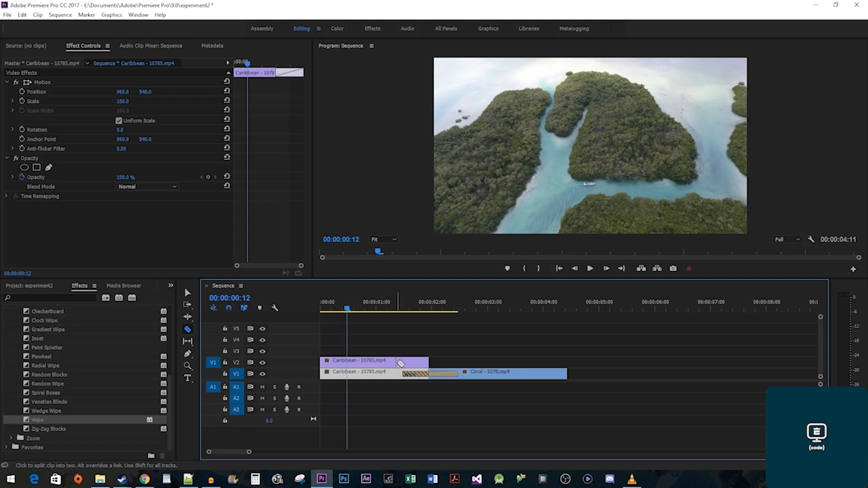
pyautogui.click(405, 364)
pyautogui.press('v')
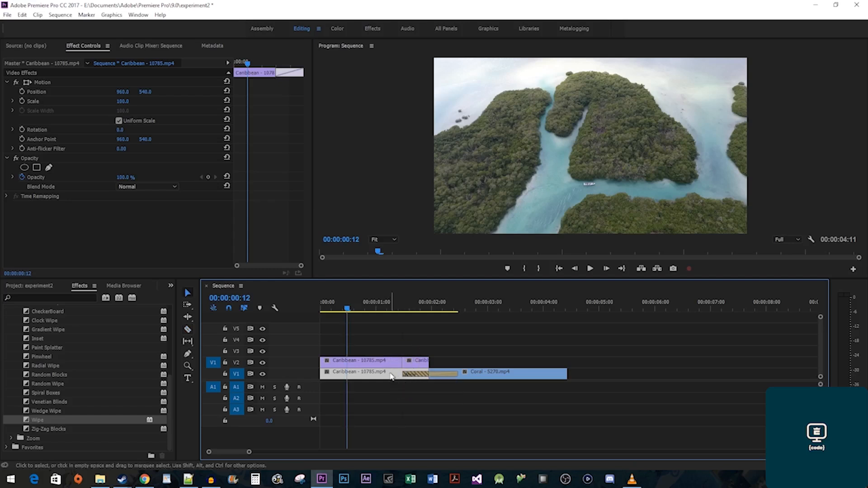
pyautogui.click(387, 369)
pyautogui.press('Delete')
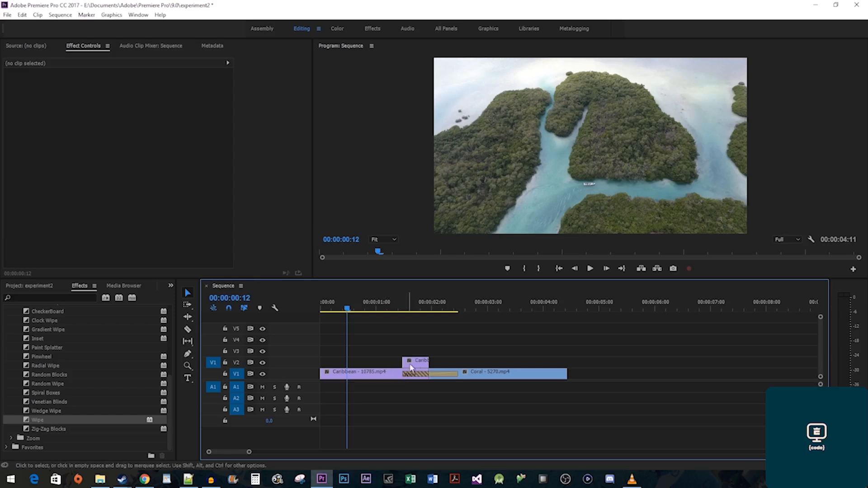
pyautogui.moveTo(429, 362); pyautogui.dragTo(456, 361)
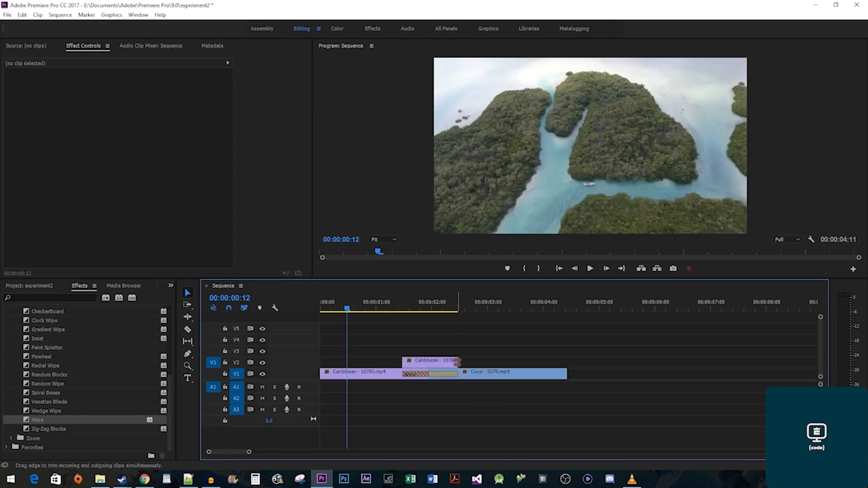
pyautogui.hotkey('ctrl', 'z')
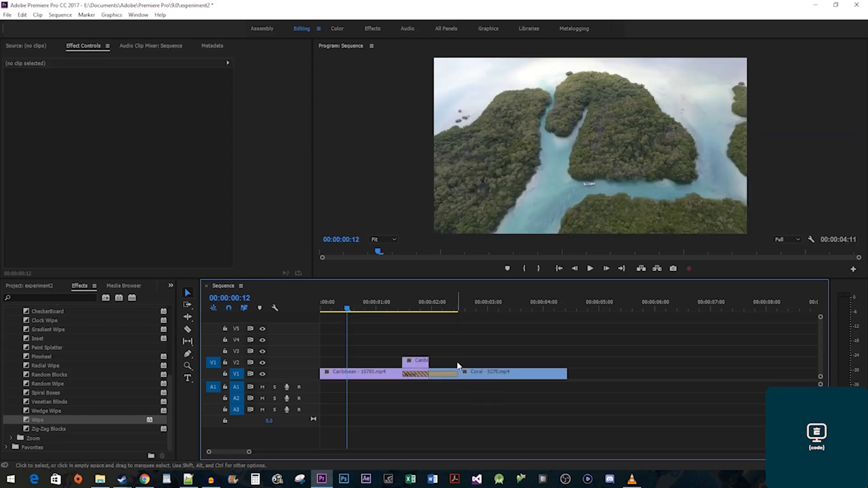
# Set the upper Caribbean piece's speed to 50% via Speed/Duration.
pyautogui.rightClick(419, 365)
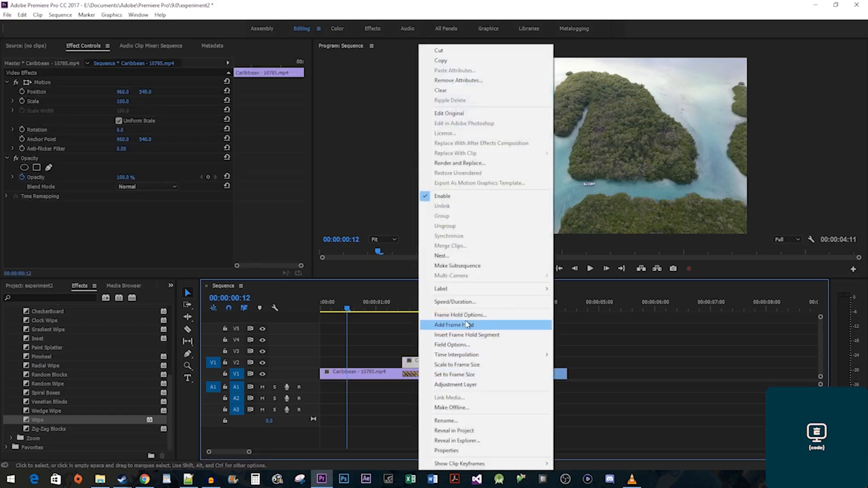
pyautogui.click(485, 304)
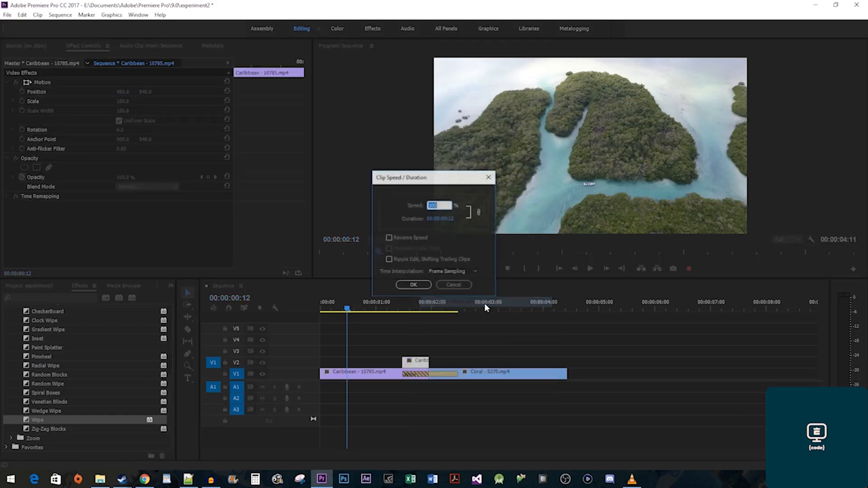
pyautogui.write('50')
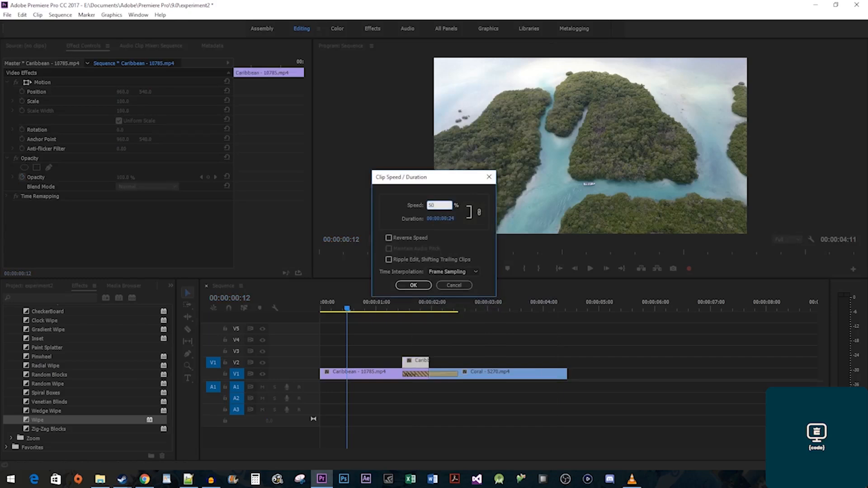
pyautogui.click(420, 288)
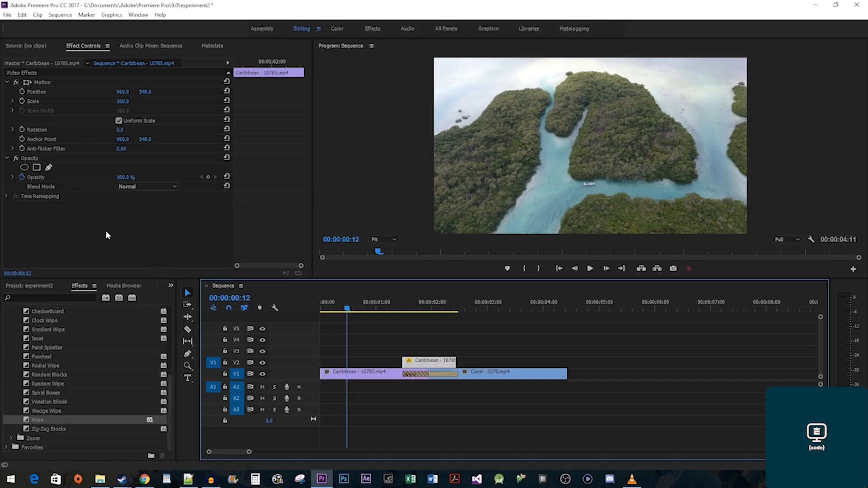
# Keyframe its opacity from 100% at the start to 0% at the end, then preview.
pyautogui.moveTo(252, 61); pyautogui.dragTo(232, 62)
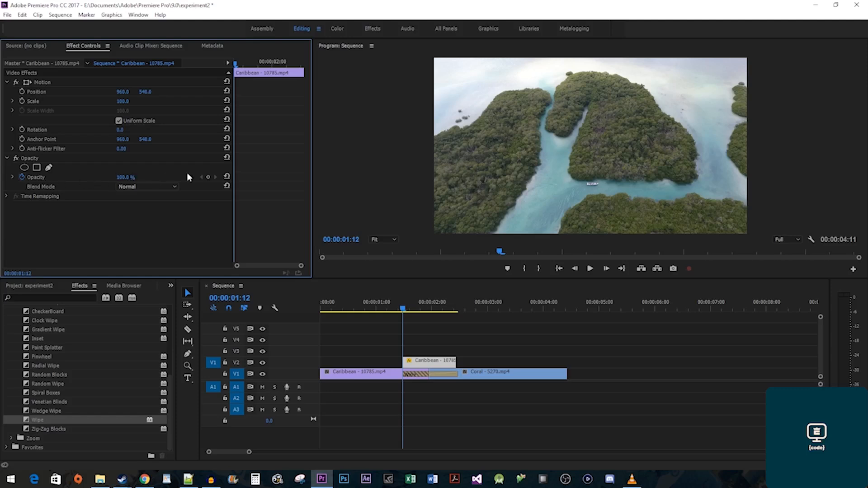
pyautogui.click(208, 177)
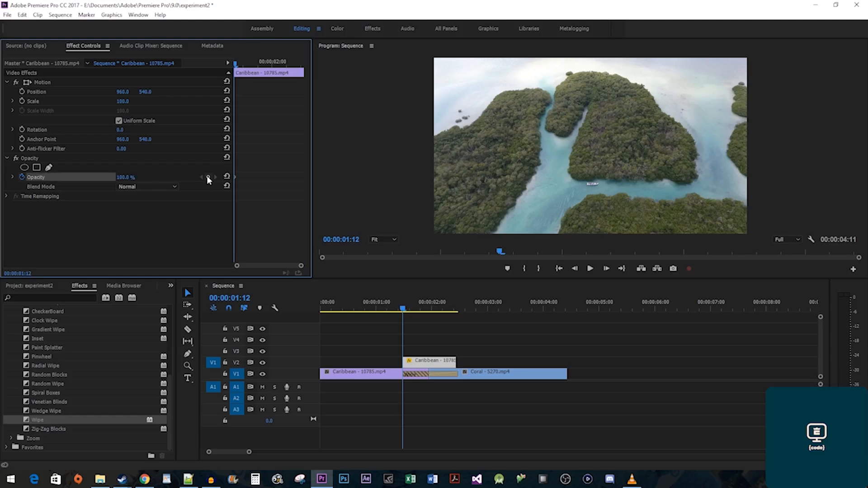
pyautogui.moveTo(267, 63); pyautogui.dragTo(310, 61)
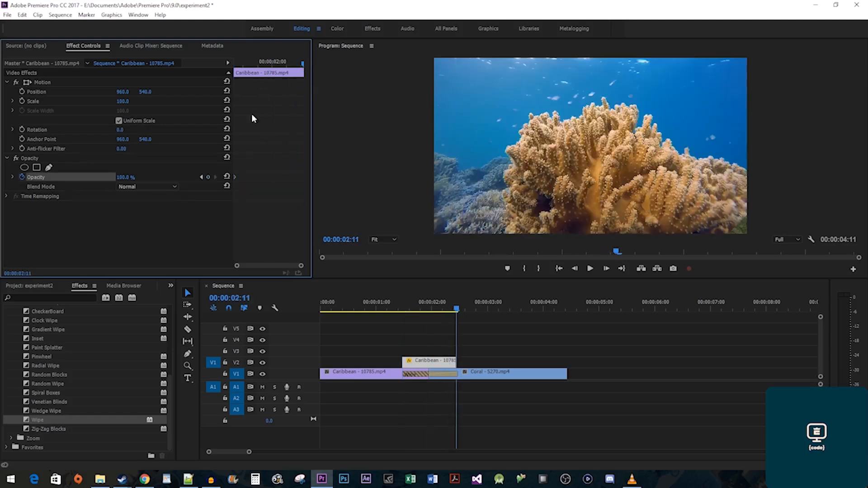
pyautogui.click(131, 175)
pyautogui.write('0')
pyautogui.press('Return')
pyautogui.press('space')
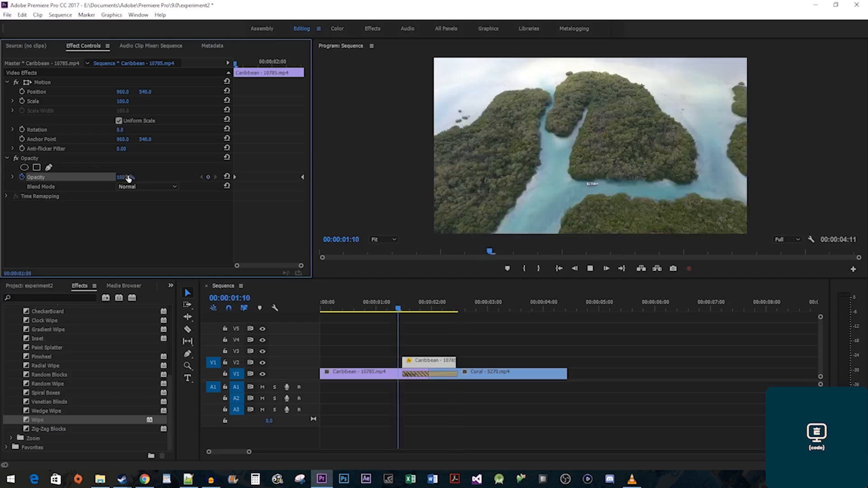
pyautogui.press('space')
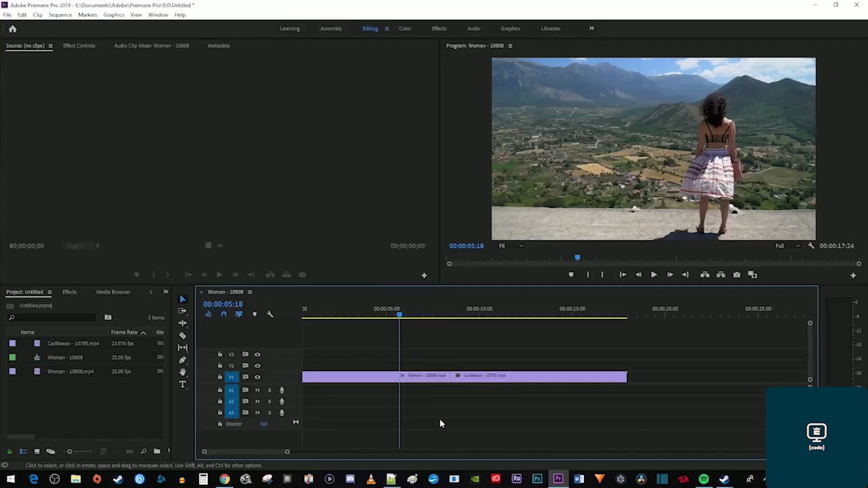
# Search 'zoom' and drop Cross Zoom onto the Woman–Caribbean cut.
pyautogui.click(501, 315)
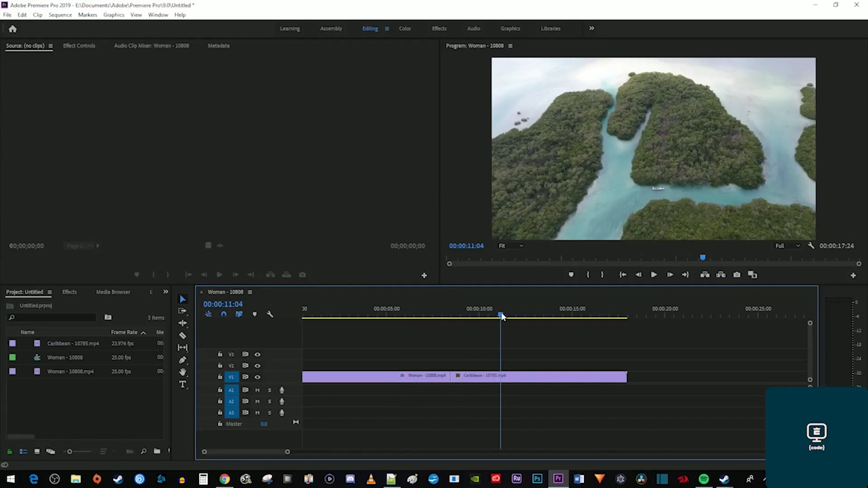
pyautogui.click(69, 293)
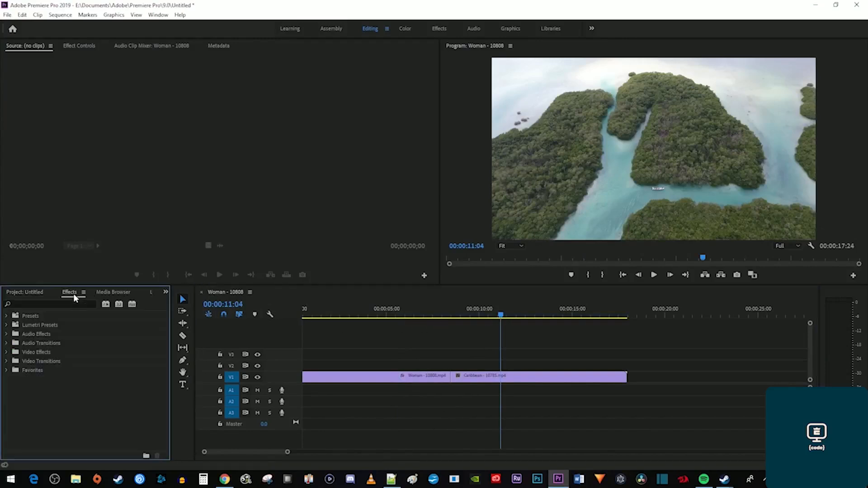
pyautogui.write('zoom')
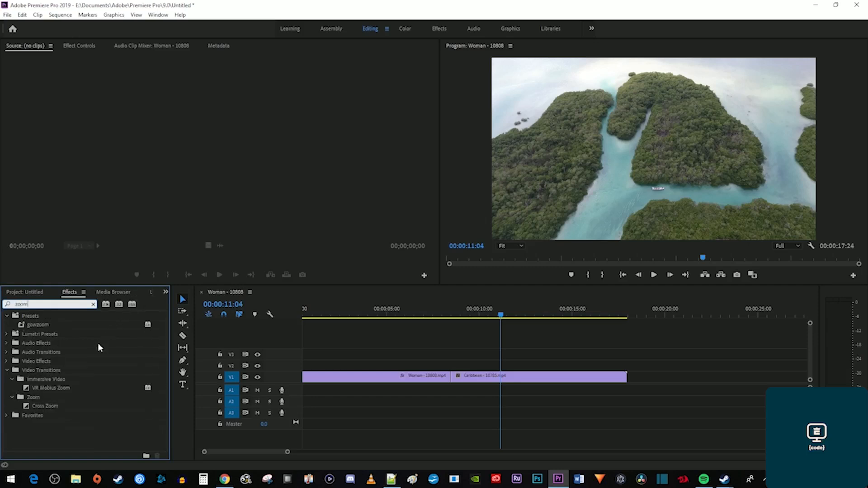
pyautogui.moveTo(53, 406); pyautogui.dragTo(455, 381)
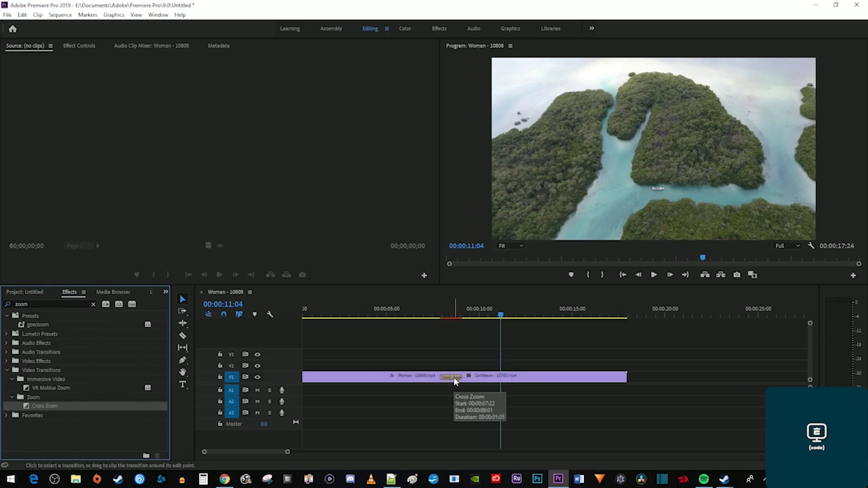
pyautogui.click(455, 381)
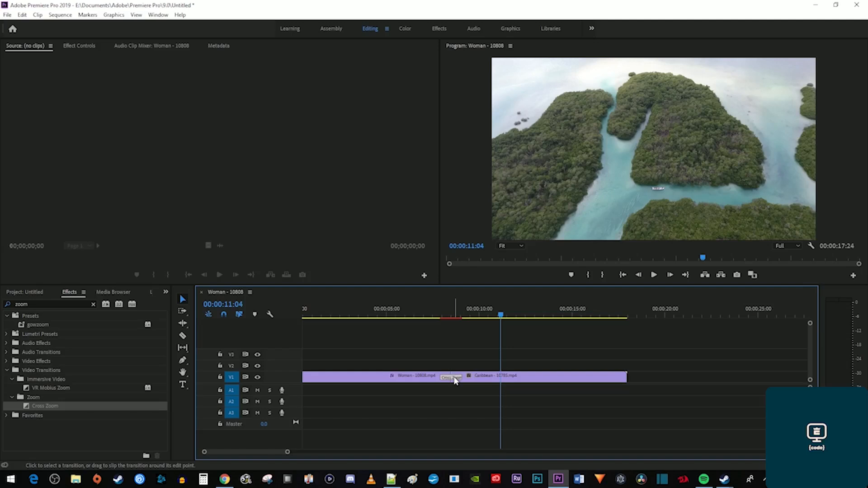
# Keep the Cross Zoom alignment centred on the cut and preview it frame by frame.
pyautogui.click(86, 47)
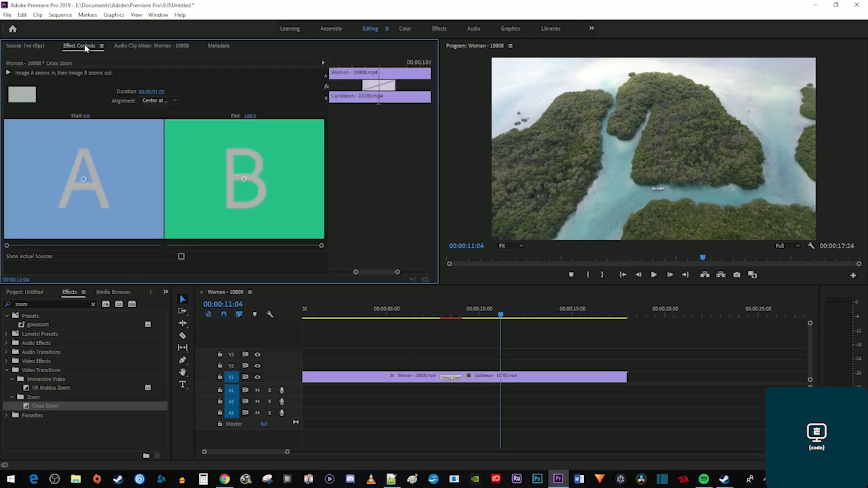
pyautogui.click(149, 101)
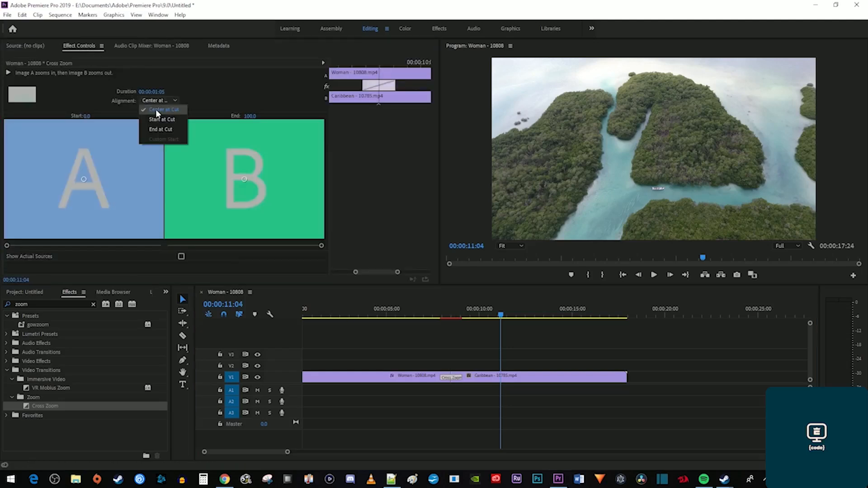
pyautogui.click(427, 311)
pyautogui.press('space')
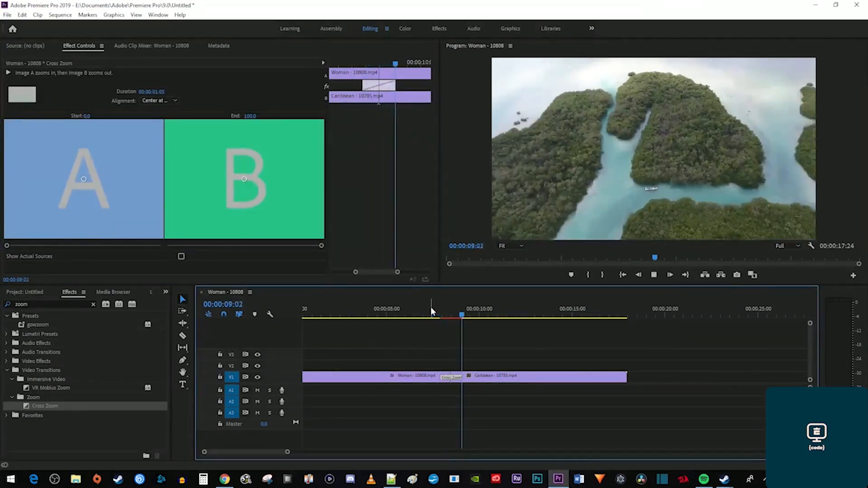
pyautogui.click(449, 315)
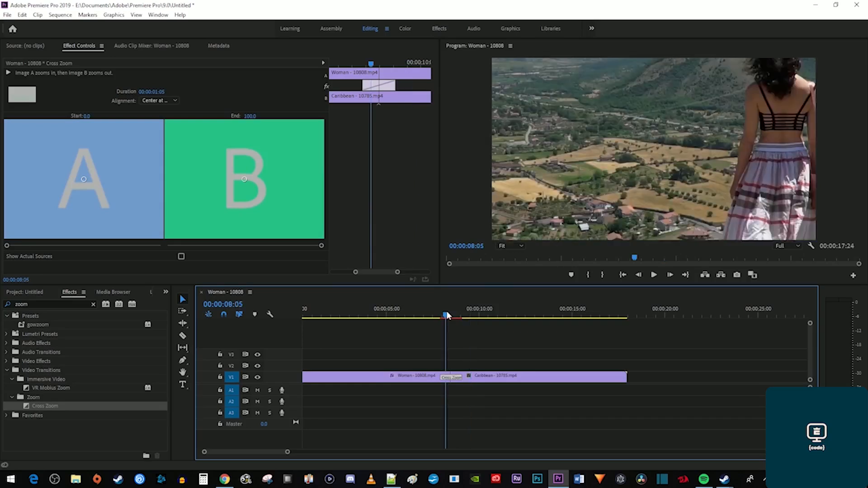
pyautogui.moveTo(449, 315); pyautogui.dragTo(450, 317)
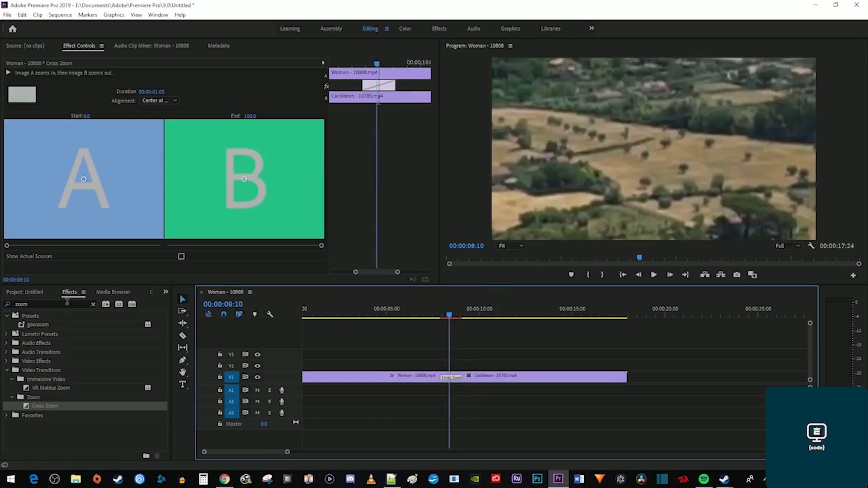
pyautogui.click(25, 293)
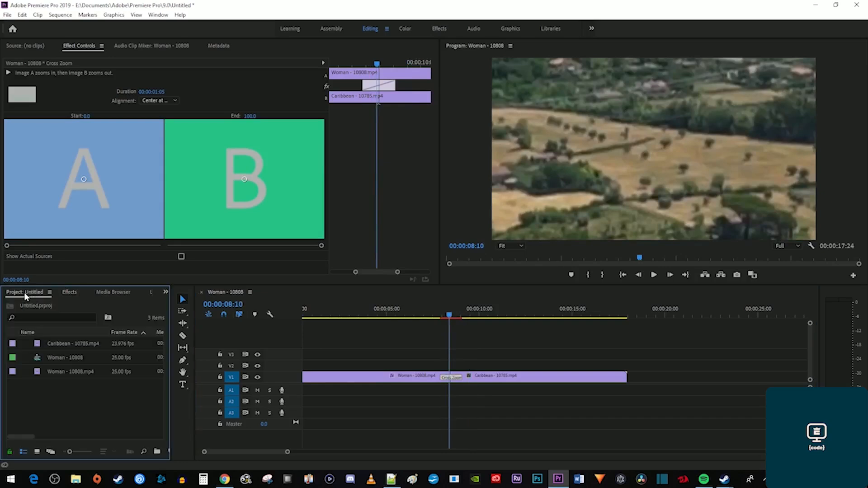
# Create a 1920x1080 Adjustment Layer and place it, trimmed, on V2 over the cut.
pyautogui.rightClick(82, 397)
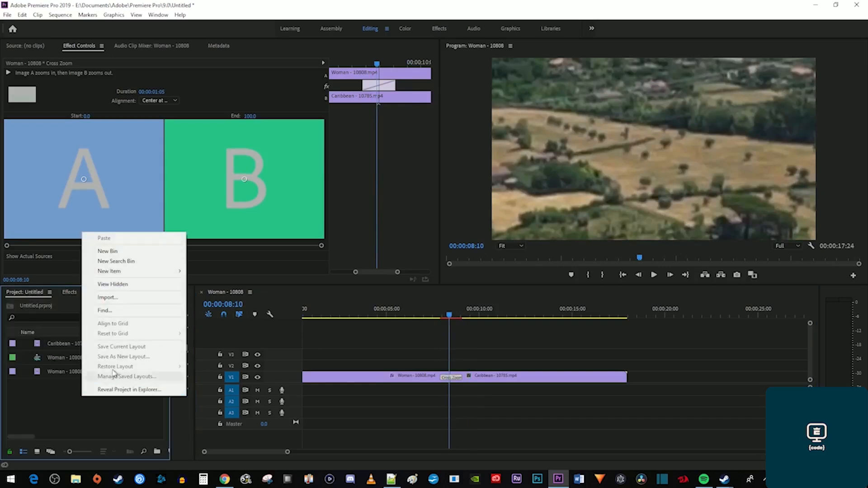
pyautogui.moveTo(163, 274)
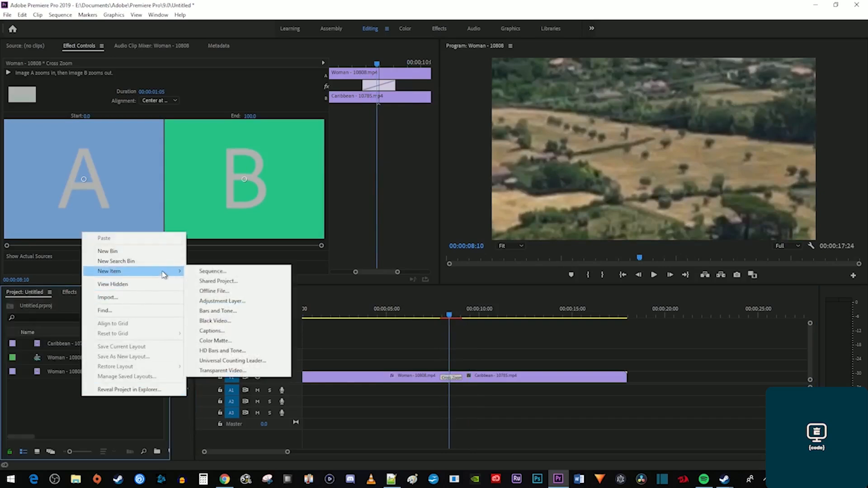
pyautogui.click(217, 297)
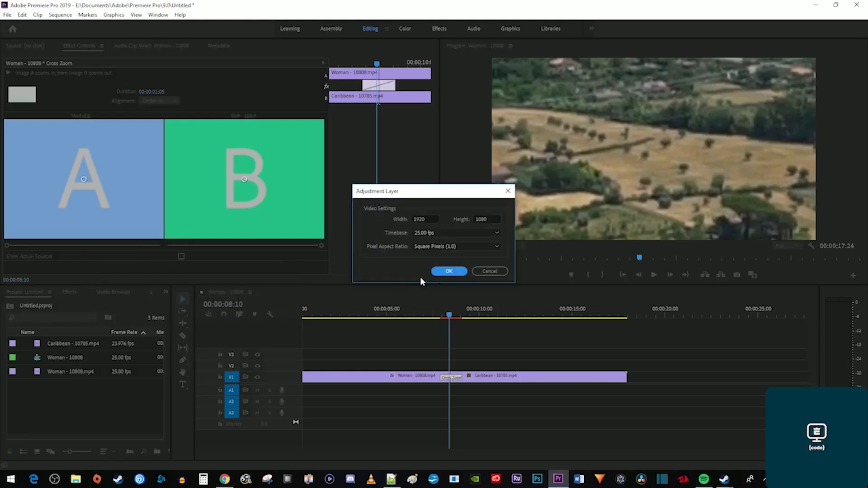
pyautogui.click(440, 273)
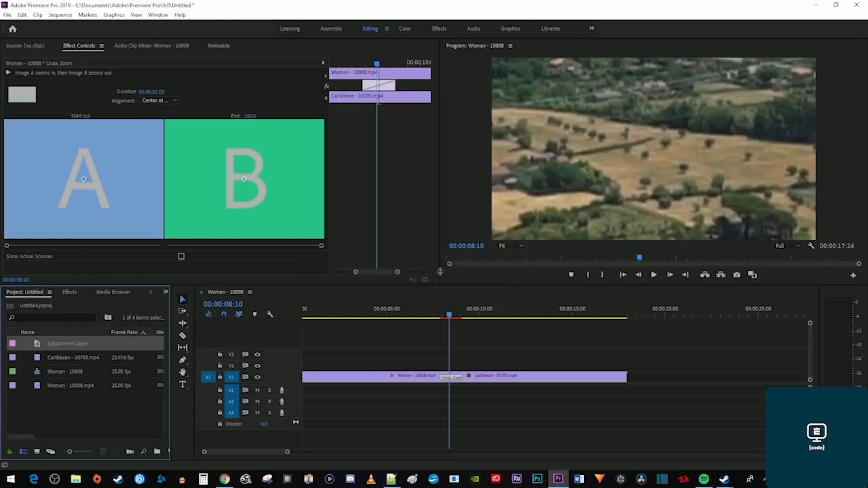
pyautogui.moveTo(71, 346); pyautogui.dragTo(443, 367)
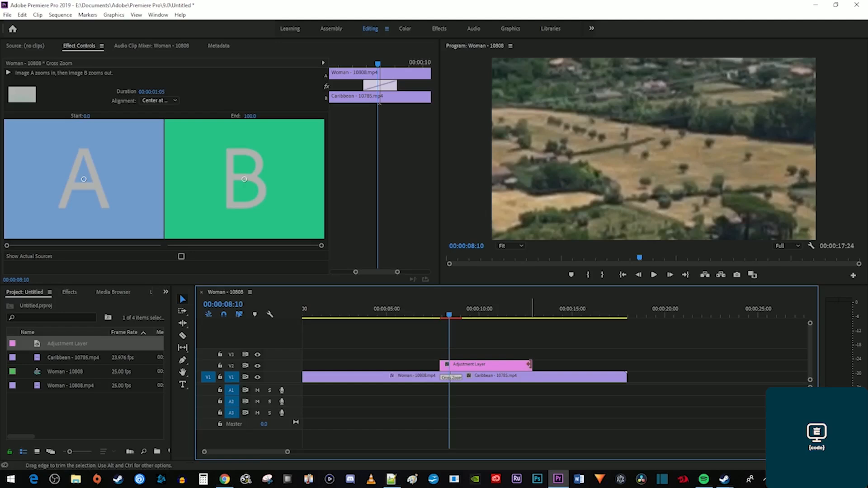
pyautogui.moveTo(441, 364); pyautogui.dragTo(460, 364)
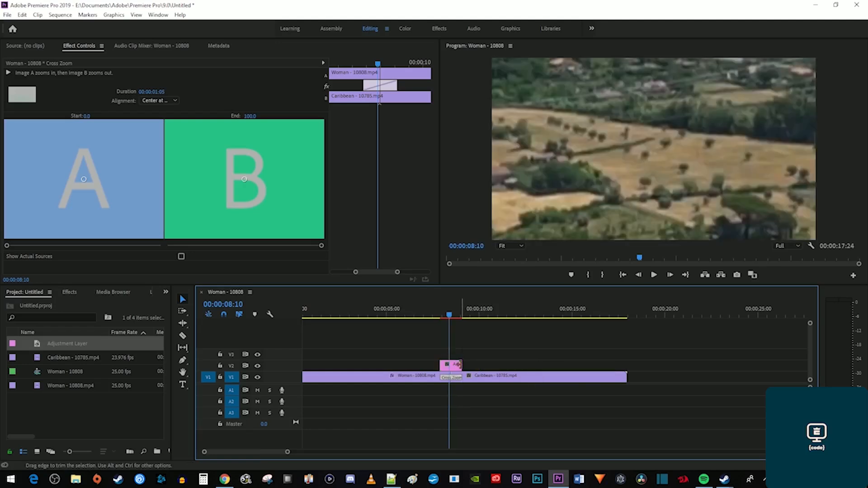
# Apply Gaussian Blur to the adjustment layer.
pyautogui.click(69, 291)
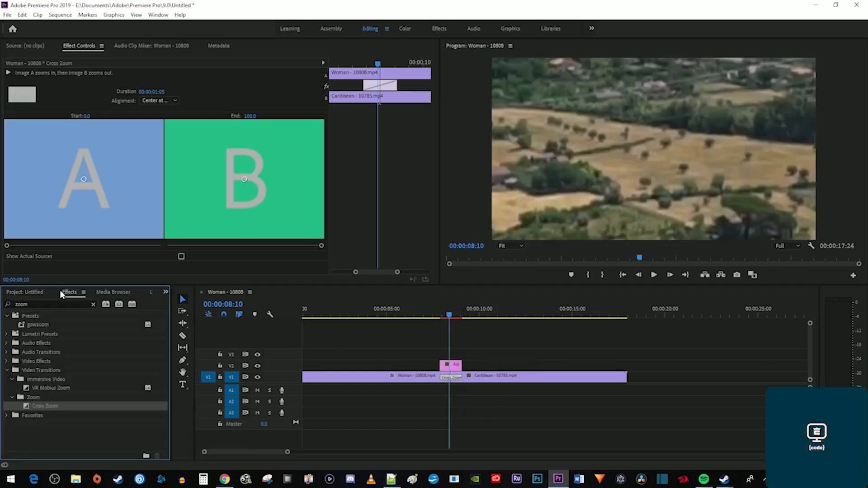
pyautogui.click(62, 303)
pyautogui.write('gaus')
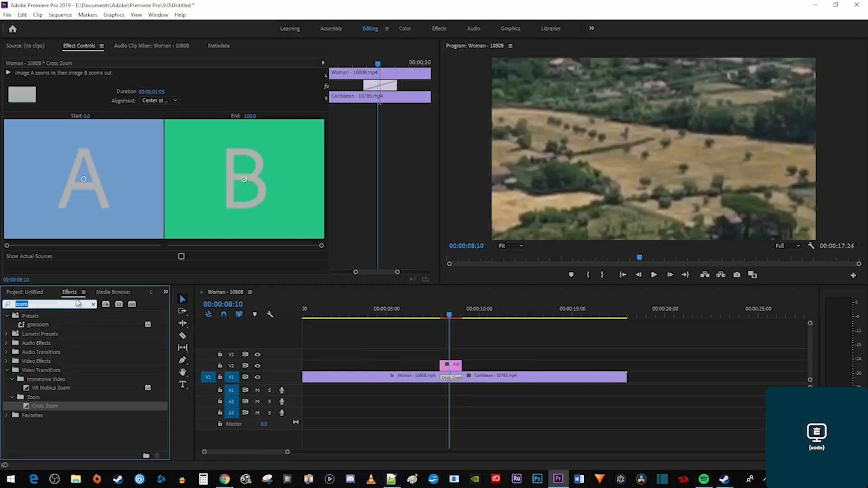
pyautogui.write('sian blur')
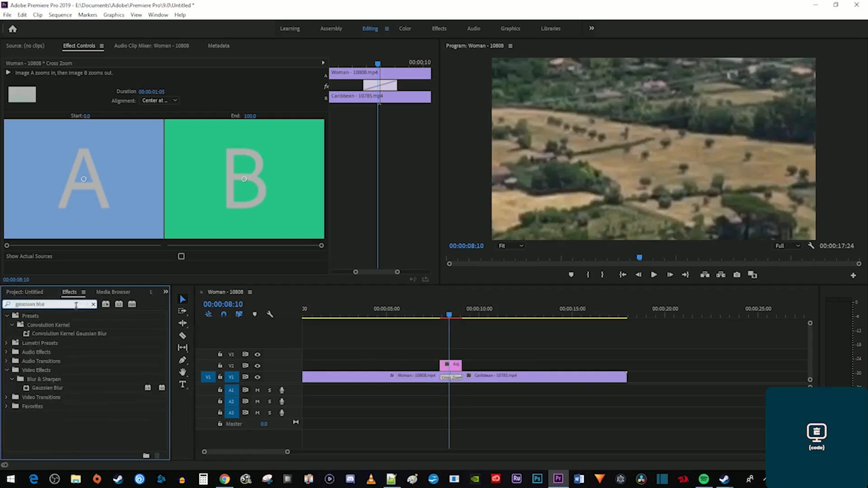
pyautogui.moveTo(58, 388); pyautogui.dragTo(450, 367)
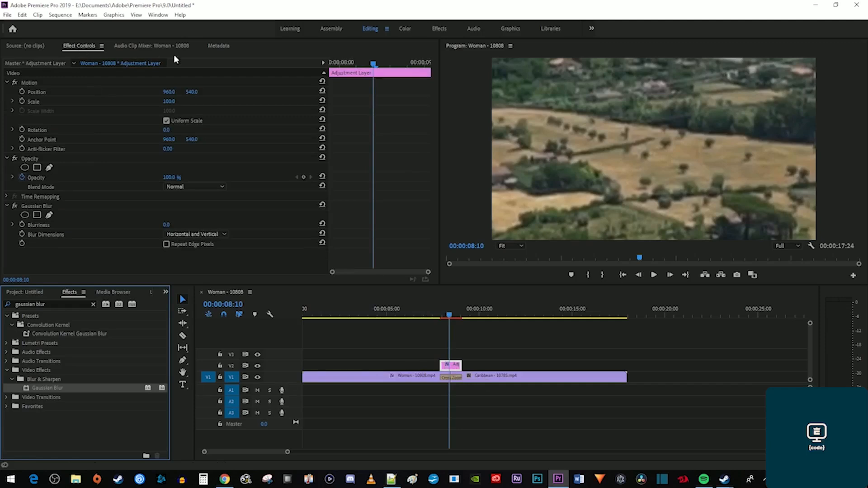
# Keyframe Blurriness 0 at the layer start and 100 at the cut, 00:00:08:11.
pyautogui.moveTo(373, 64); pyautogui.dragTo(303, 65)
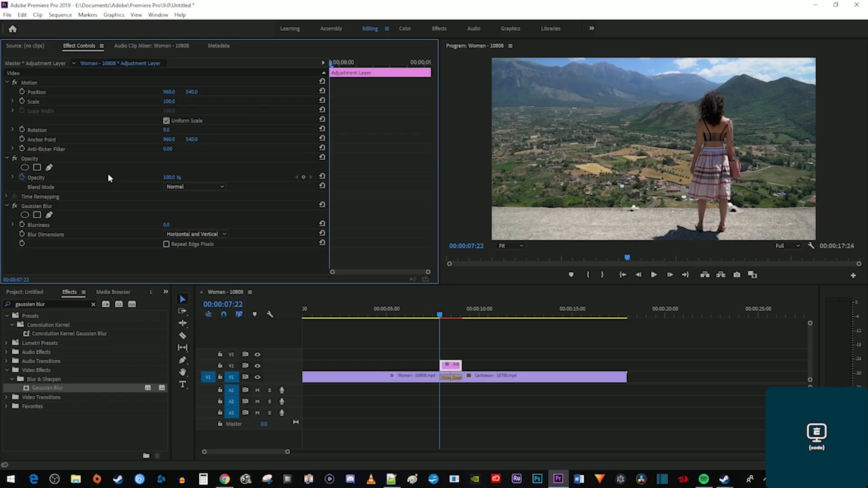
pyautogui.click(21, 225)
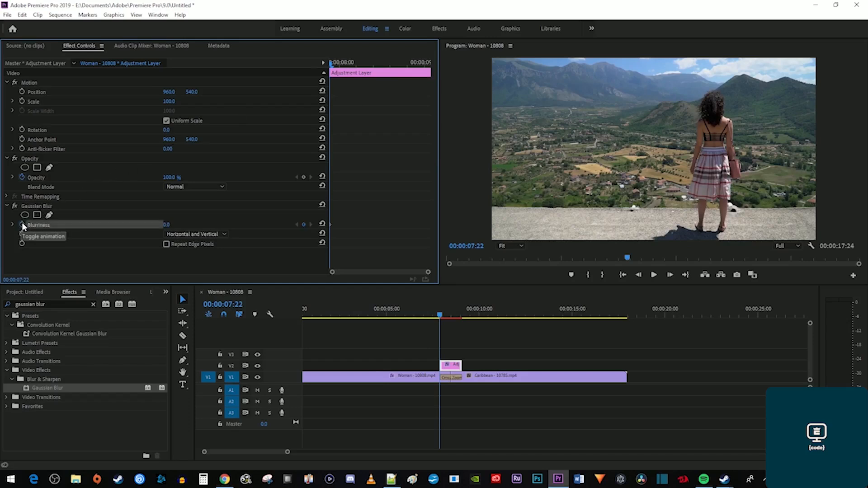
pyautogui.moveTo(355, 62); pyautogui.dragTo(376, 72)
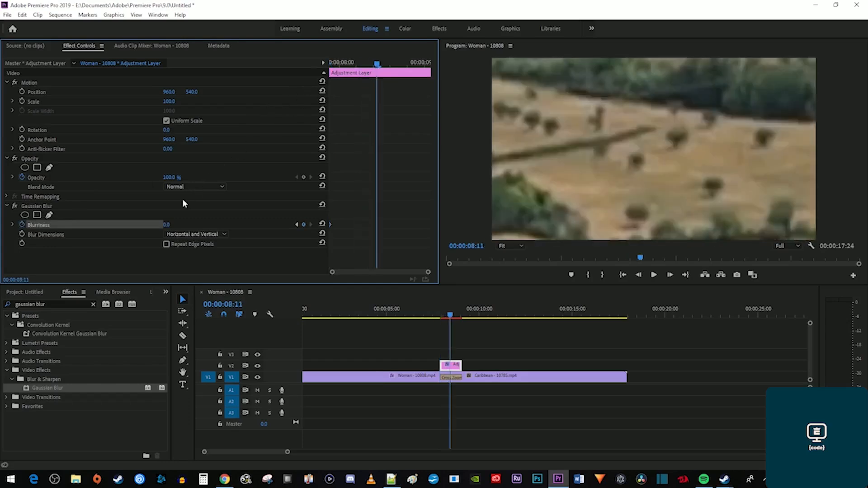
pyautogui.click(168, 224)
pyautogui.write('100')
pyautogui.press('Return')
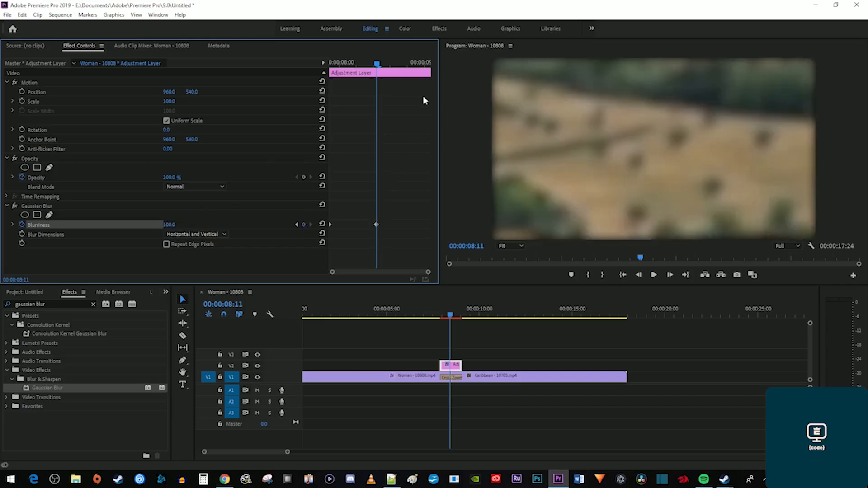
# Keyframe Blurriness back to 0 at the layer's end and preview the blur transition.
pyautogui.moveTo(410, 65); pyautogui.dragTo(429, 64)
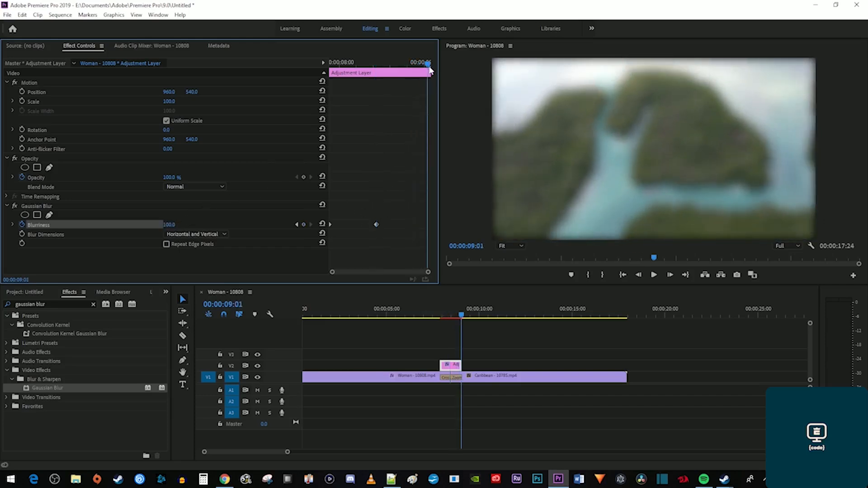
pyautogui.click(170, 225)
pyautogui.write('0')
pyautogui.press('Return')
pyautogui.click(434, 313)
pyautogui.press('space')
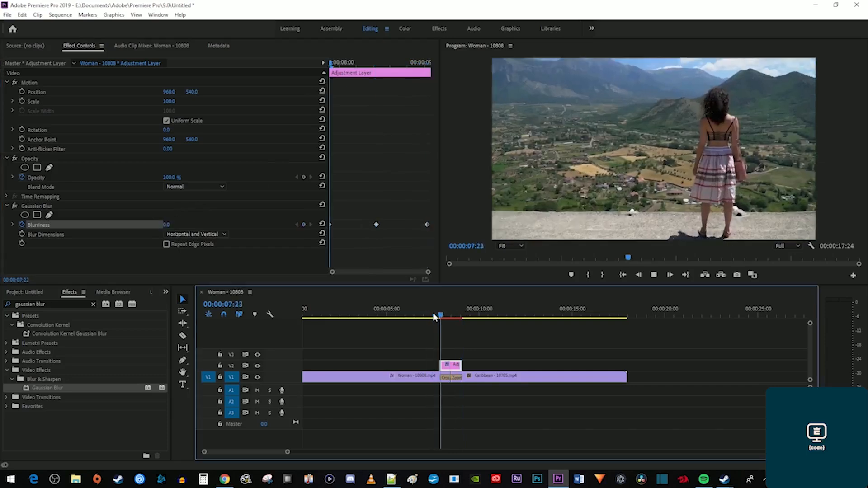
pyautogui.press('space')
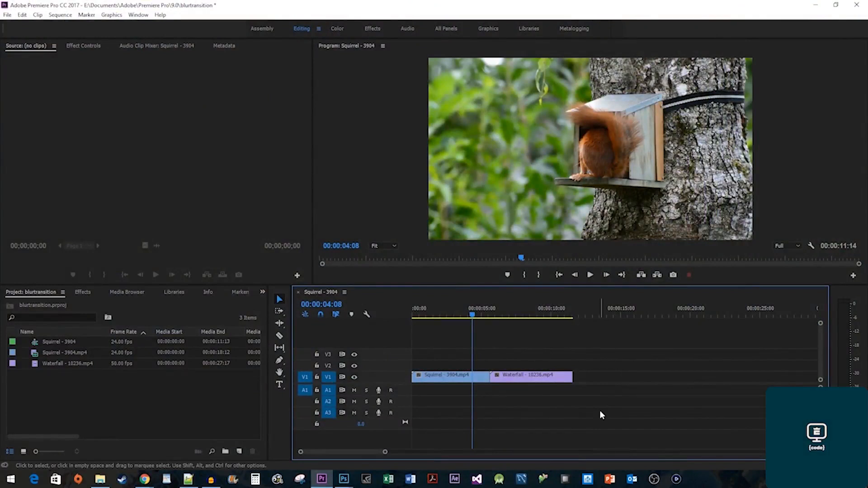
# Apply Fast Blur Out to the Squirrel clip and Fast Blur In to Waterfall, then preview.
pyautogui.click(86, 292)
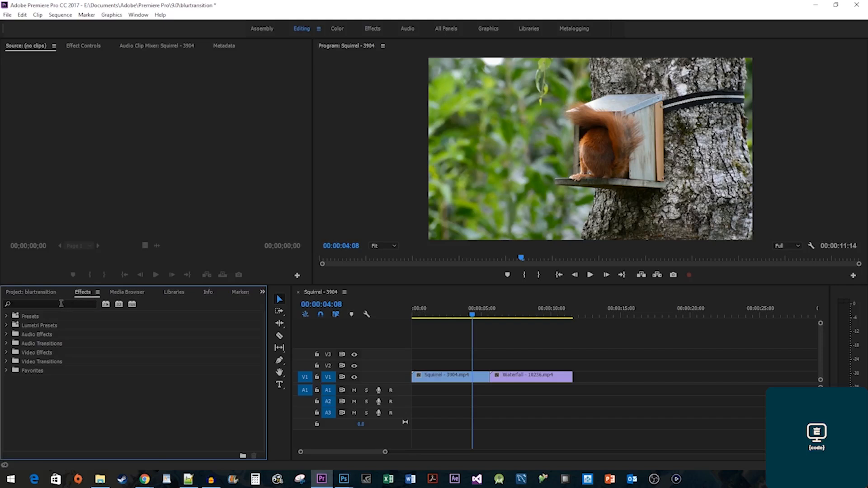
pyautogui.click(61, 304)
pyautogui.write('fast blur')
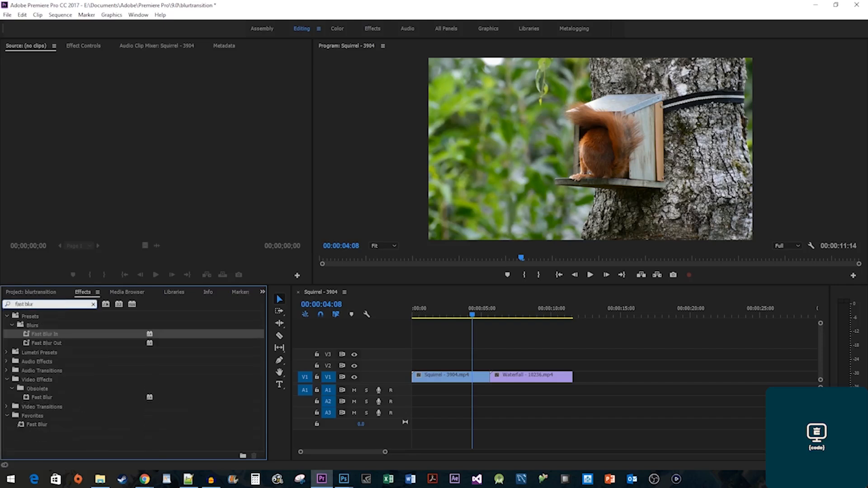
pyautogui.moveTo(57, 343); pyautogui.dragTo(447, 375)
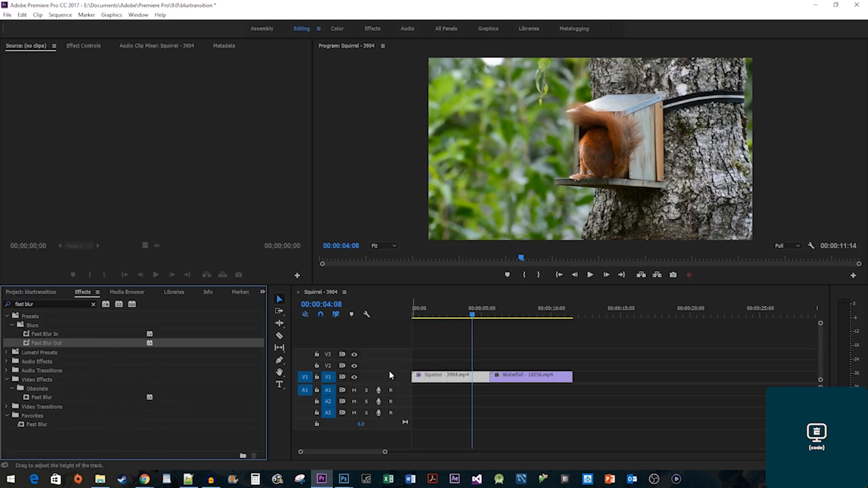
pyautogui.moveTo(43, 334); pyautogui.dragTo(532, 378)
pyautogui.press('space')
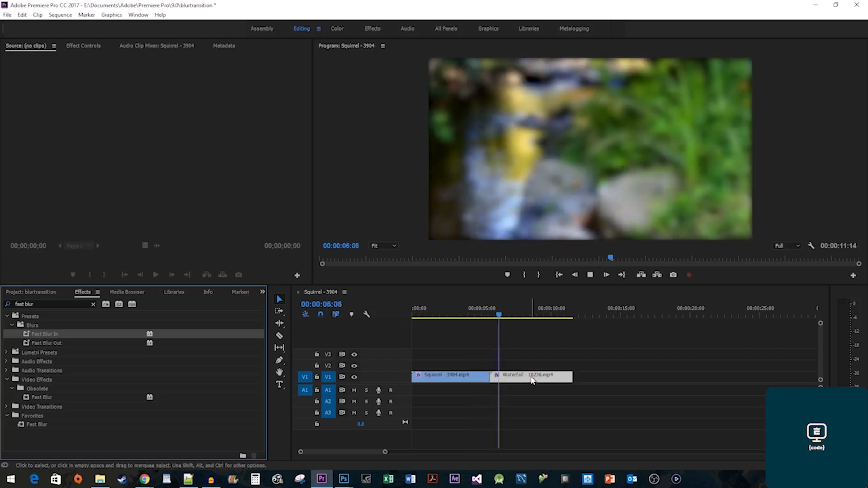
pyautogui.press('space')
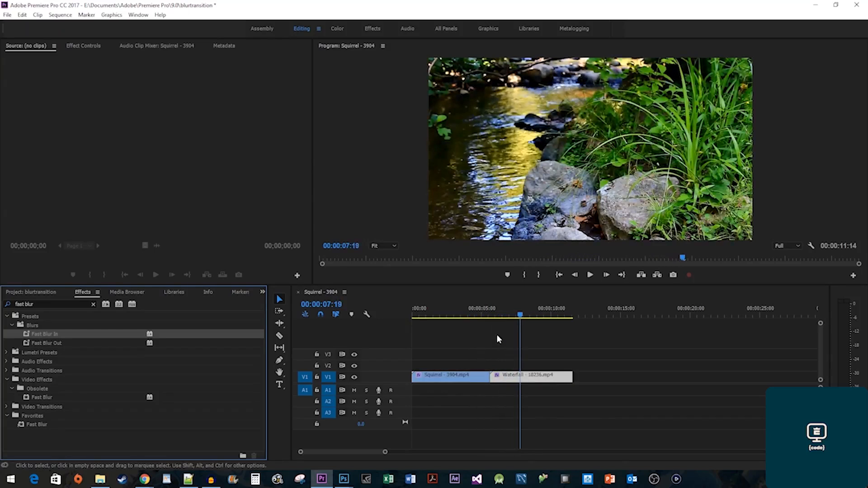
pyautogui.click(488, 315)
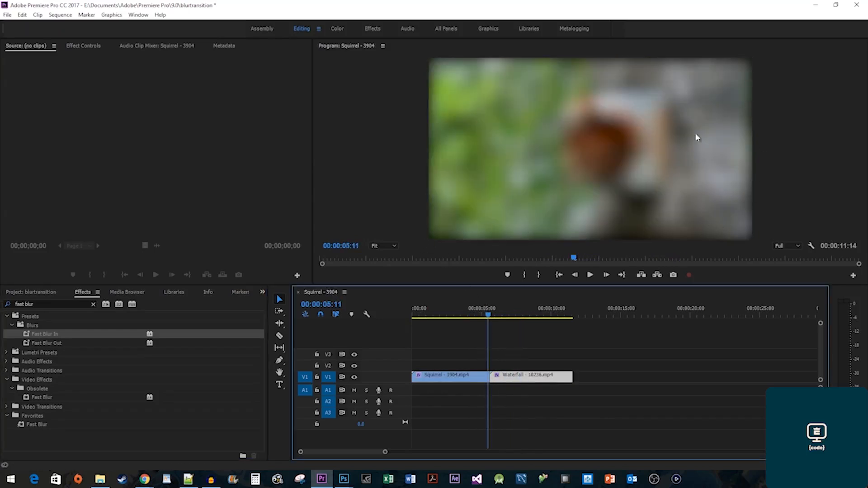
# Tick Repeat Edge Pixels on both the Squirrel and Waterfall Fast Blur effects, then preview.
pyautogui.click(482, 378)
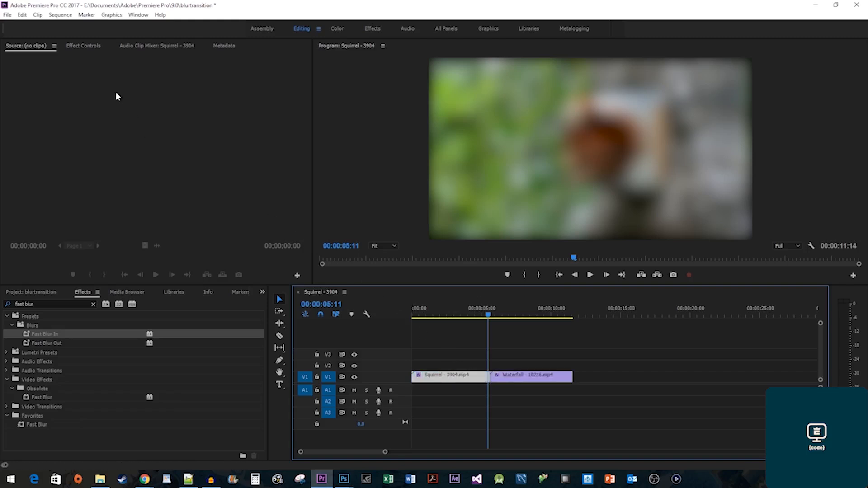
pyautogui.click(86, 45)
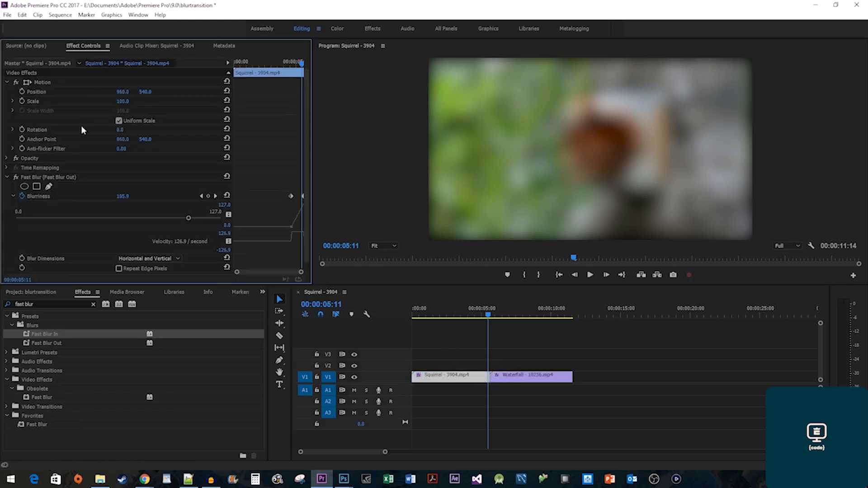
pyautogui.scroll(-1, 67, 221)
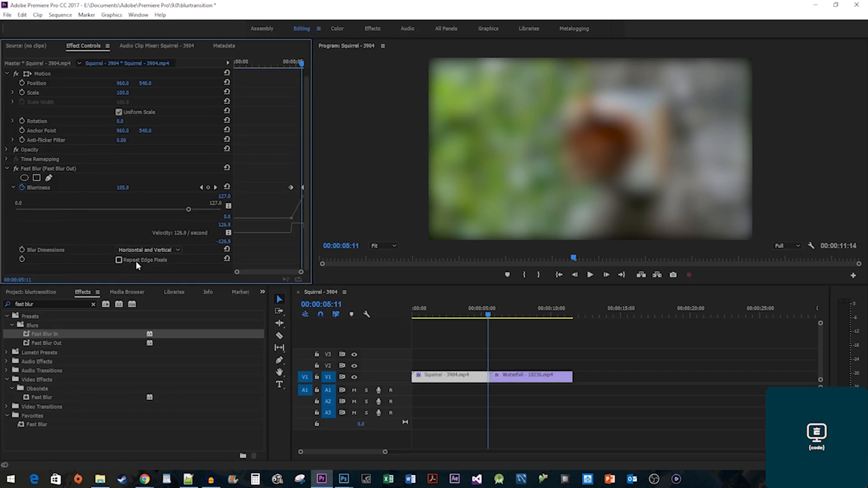
pyautogui.click(119, 260)
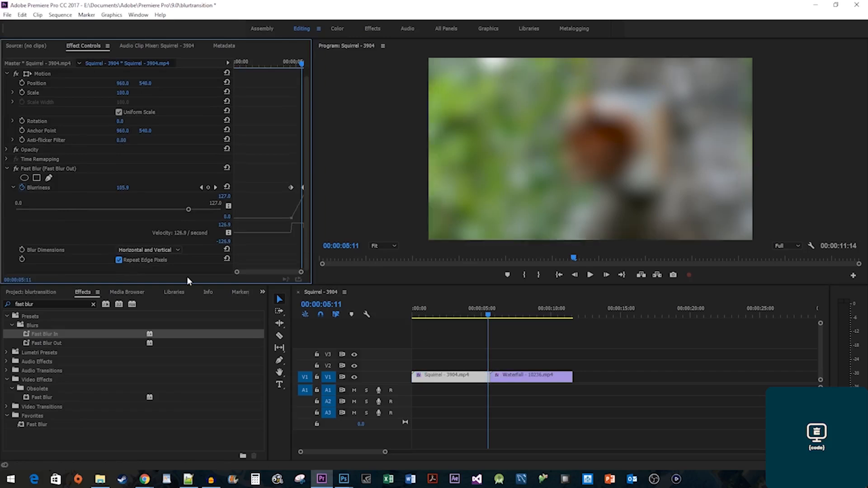
pyautogui.click(529, 376)
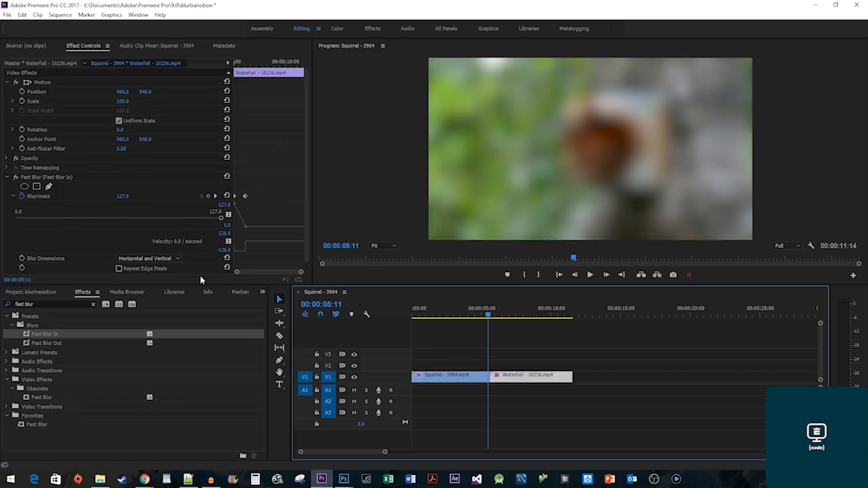
pyautogui.click(147, 267)
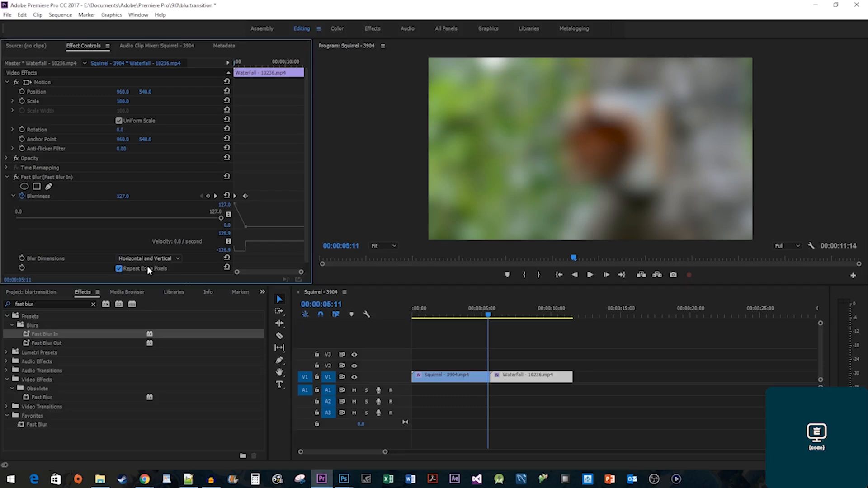
pyautogui.click(477, 312)
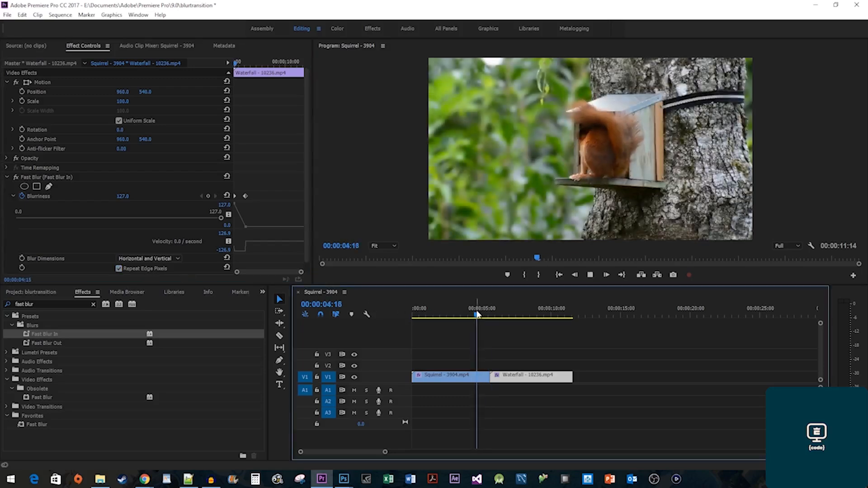
pyautogui.press('space')
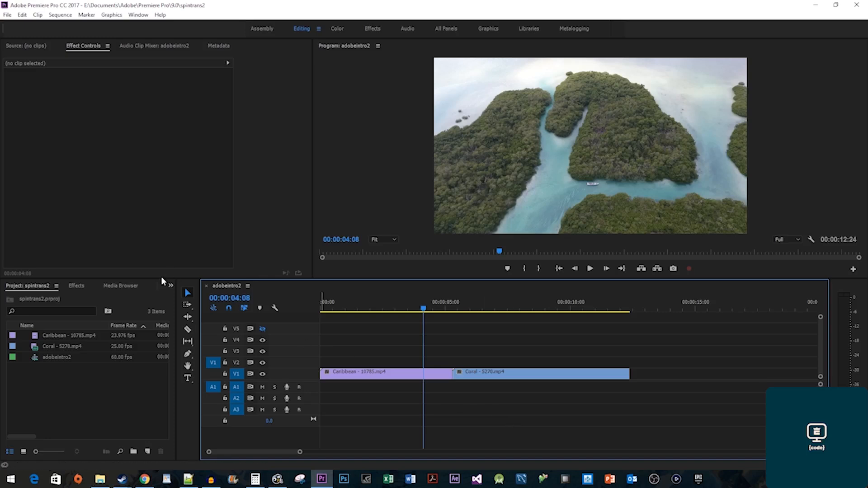
# Add the Iris Round transition at the Caribbean/Coral cut.
pyautogui.click(76, 286)
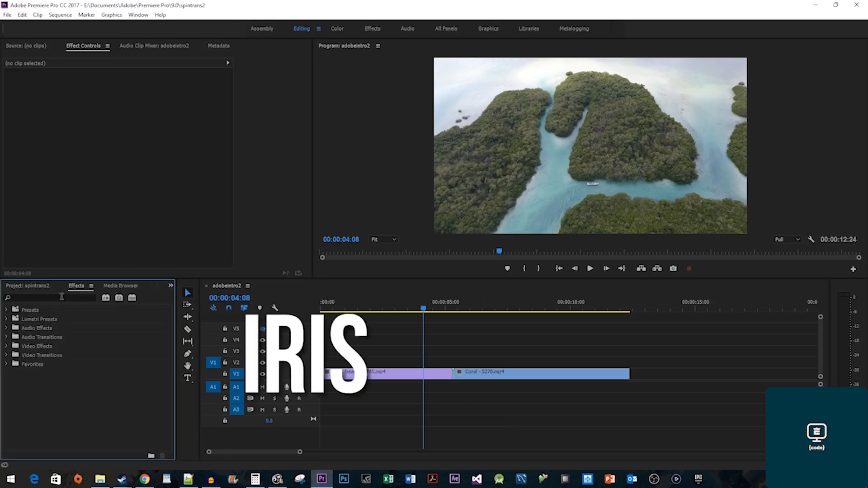
pyautogui.write('iris round')
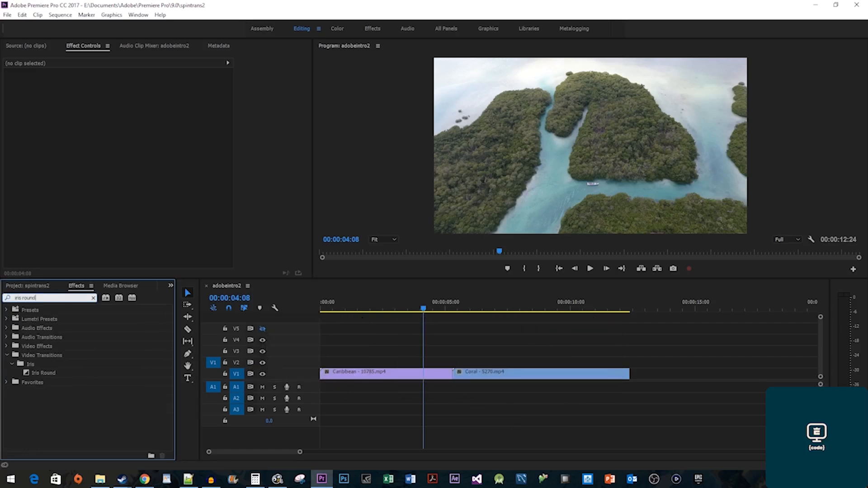
pyautogui.moveTo(43, 372); pyautogui.dragTo(459, 380)
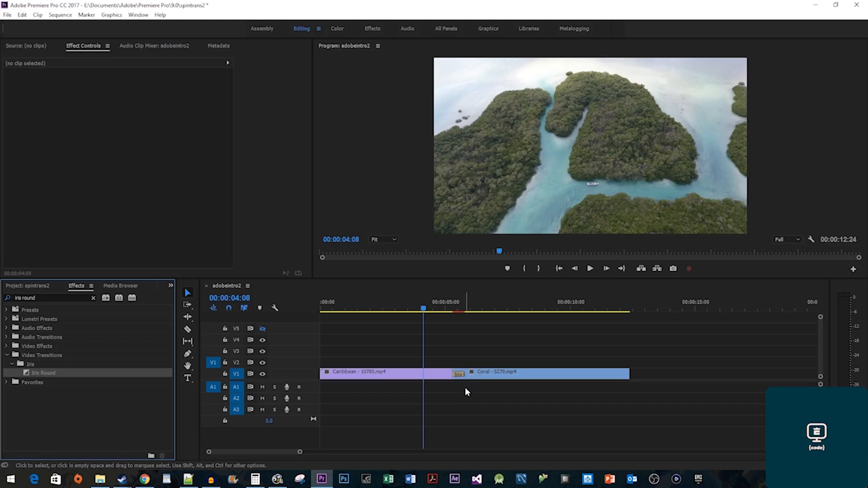
pyautogui.click(460, 374)
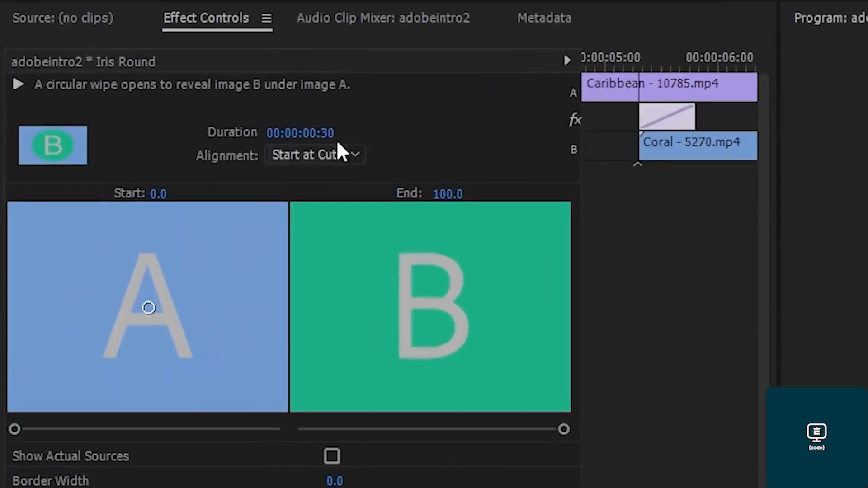
# Set the Iris Round duration to 00:00:00:35, Center at Cut, and scrub to preview.
pyautogui.click(128, 90)
pyautogui.click(336, 131)
pyautogui.press('BackSpace')
pyautogui.write('5')
pyautogui.press('Return')
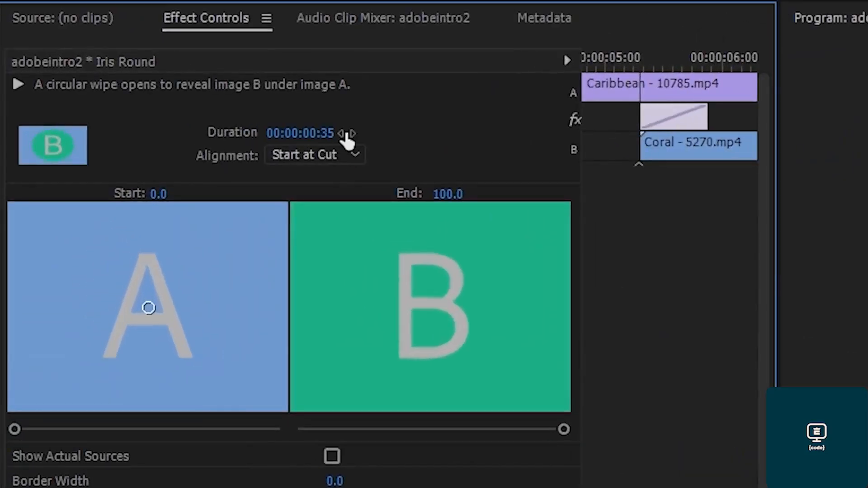
pyautogui.click(348, 154)
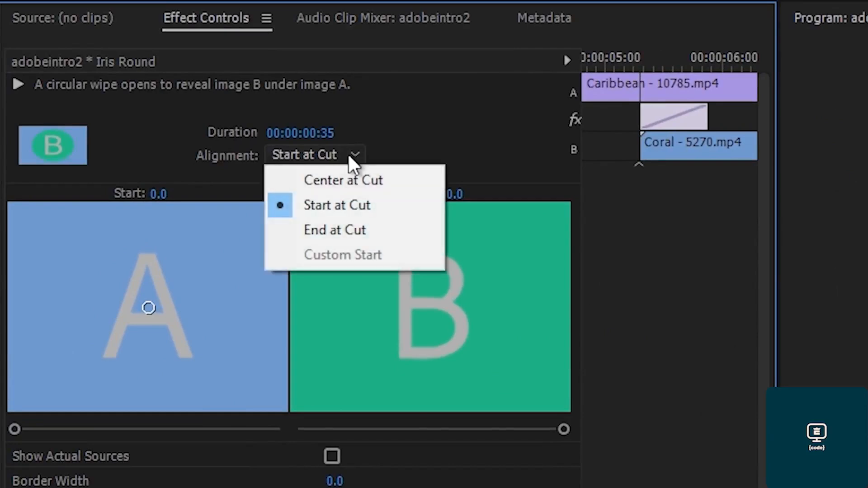
pyautogui.click(352, 180)
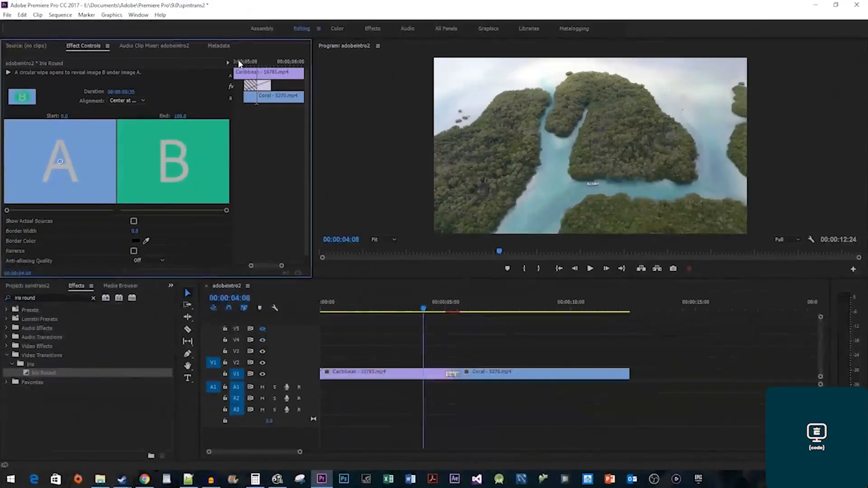
pyautogui.moveTo(239, 63)
pyautogui.mouseDown()
pyautogui.moveTo(276, 64)
pyautogui.moveTo(255, 68)
pyautogui.mouseUp()
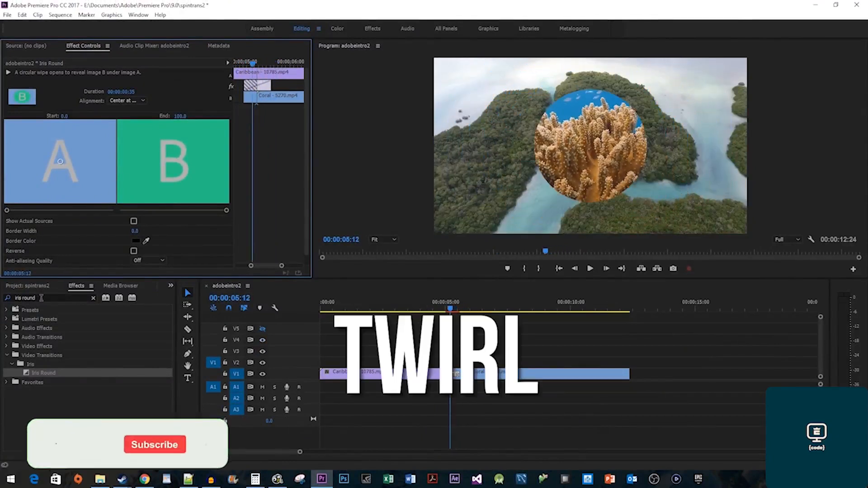
# Apply the Twirl effect to the Caribbean clip.
pyautogui.click(16, 298)
pyautogui.write('twirl')
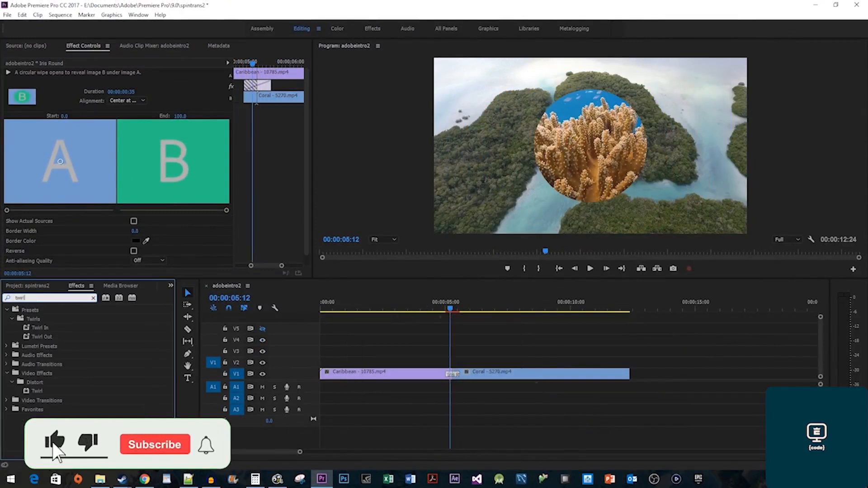
pyautogui.moveTo(42, 391); pyautogui.dragTo(433, 377)
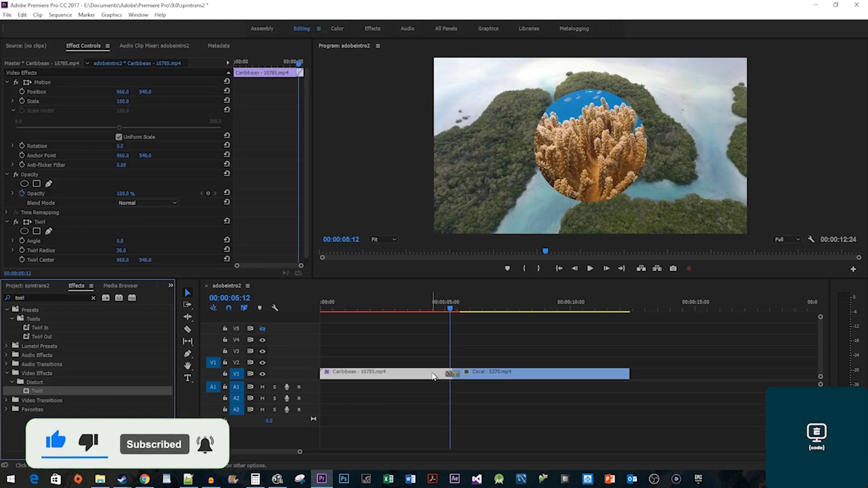
pyautogui.scroll(-1, 275, 229)
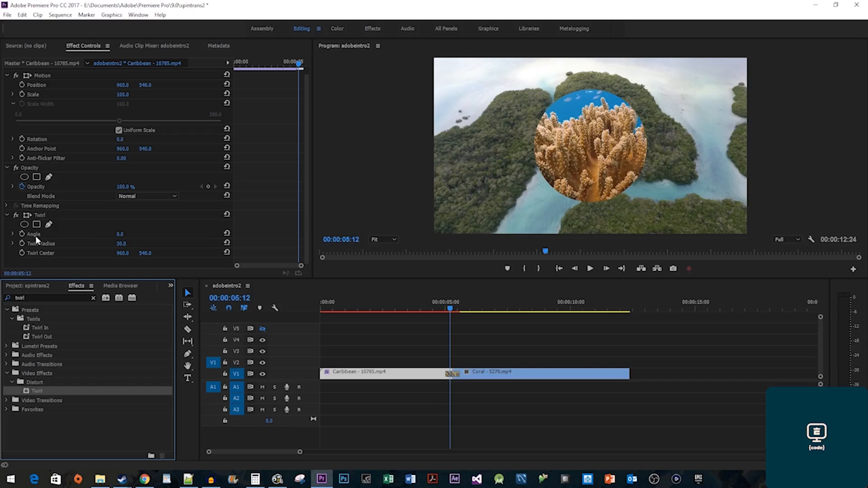
pyautogui.scroll(1, 260, 163)
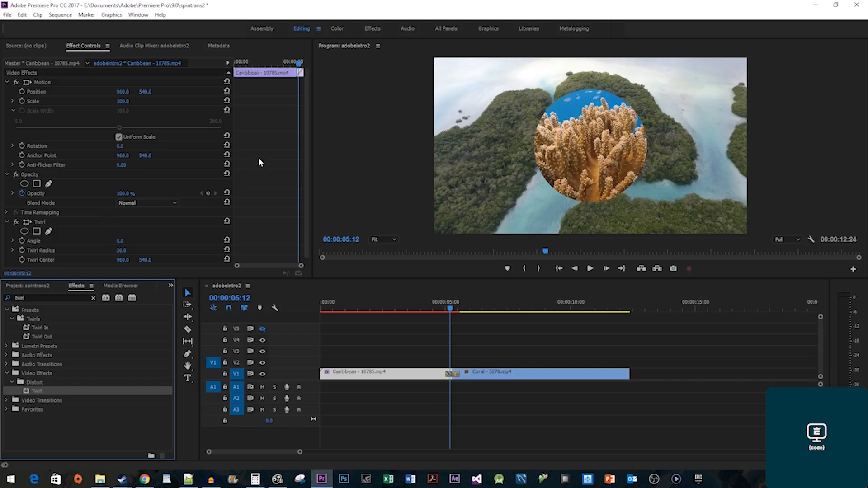
# Keyframe the Twirl Angle from 0° eight frames before the cut to 425° past it.
pyautogui.click(299, 63)
pyautogui.press('Left')
pyautogui.press('Left')
pyautogui.press('Left')
pyautogui.press('Left')
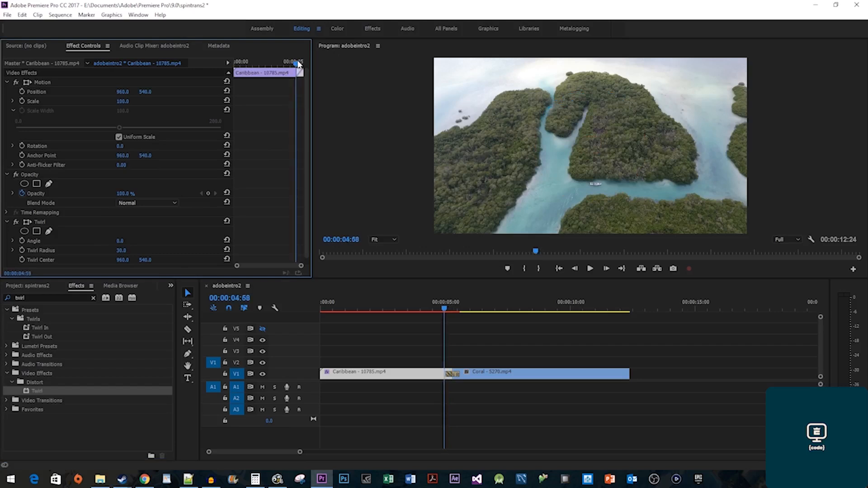
pyautogui.press('Left')
pyautogui.press('Left')
pyautogui.press('Left')
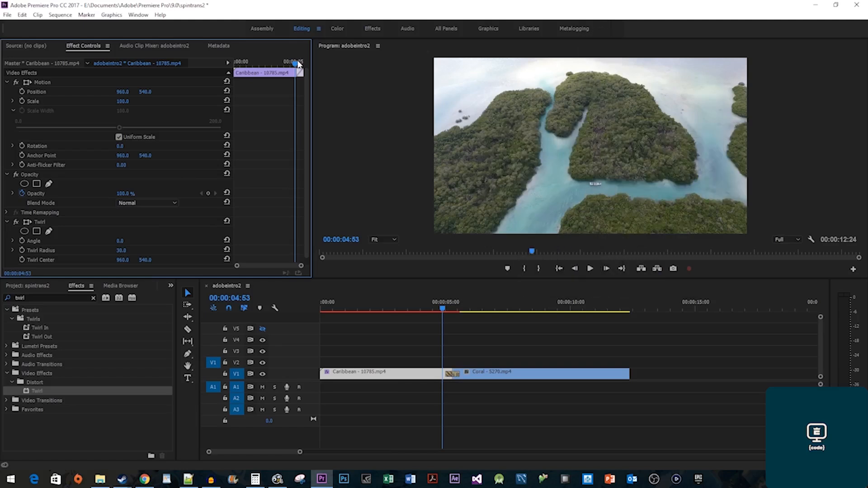
pyautogui.click(22, 240)
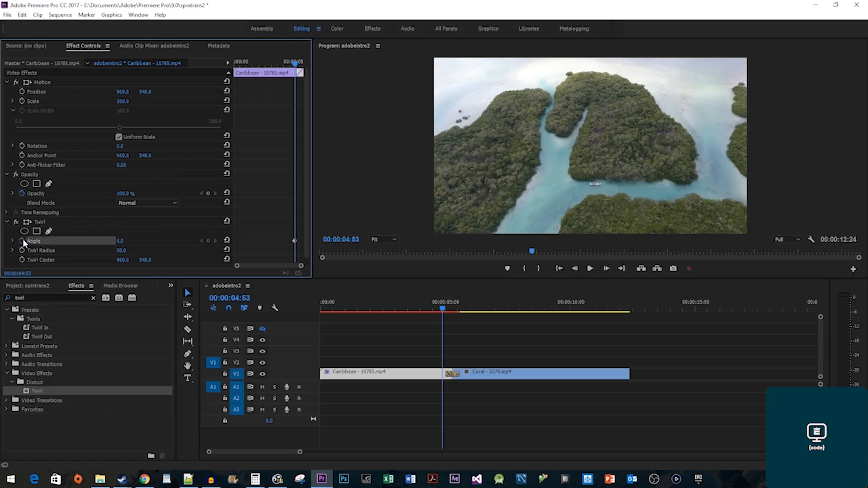
pyautogui.moveTo(294, 65); pyautogui.dragTo(302, 68)
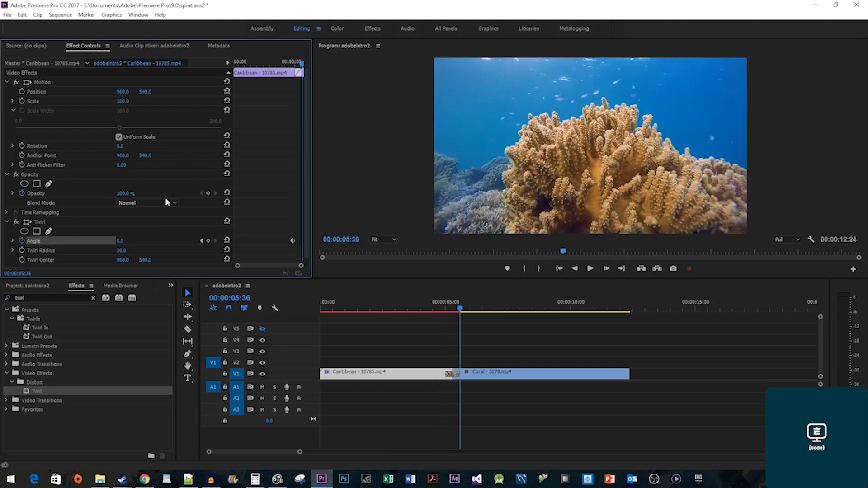
pyautogui.click(120, 242)
pyautogui.write('425')
pyautogui.press('Return')
# Set the Twirl Radius to 35.0 and scrub back to preview the twirl.
pyautogui.click(121, 250)
pyautogui.write('35')
pyautogui.press('Return')
pyautogui.moveTo(438, 311); pyautogui.dragTo(450, 311)
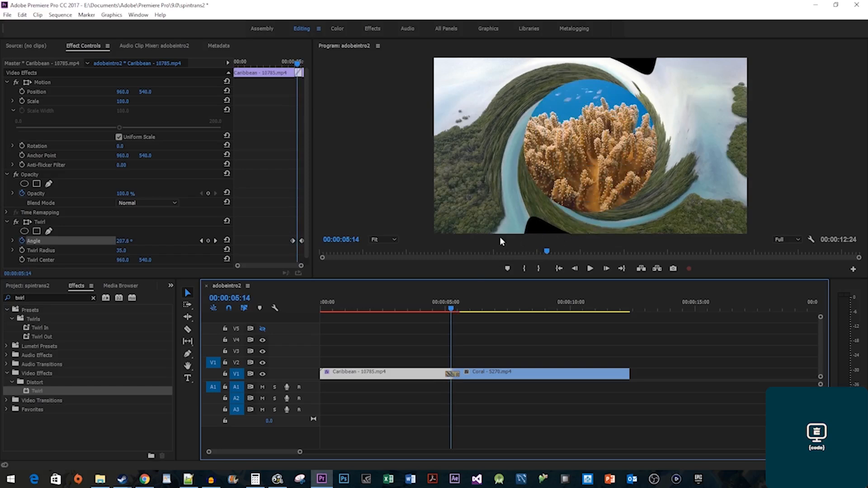
pyautogui.click(201, 241)
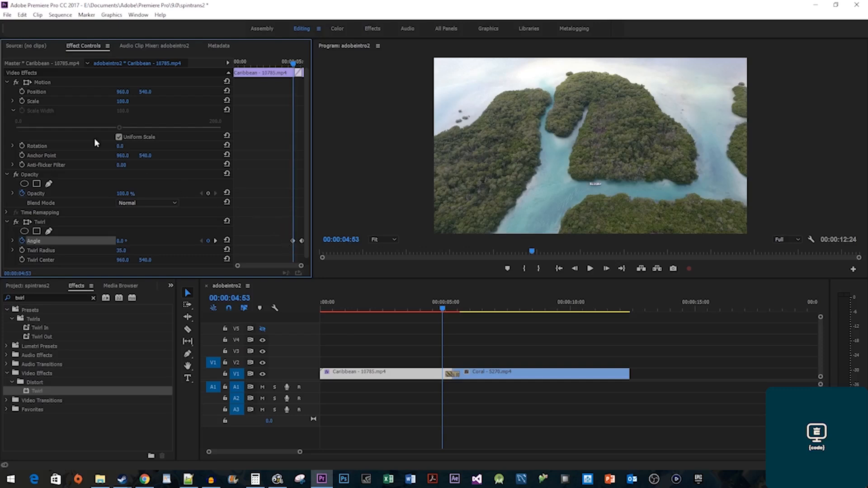
# Keyframe the Caribbean clip's Scale from 100 at the first keyframe to 250 at the second.
pyautogui.click(22, 101)
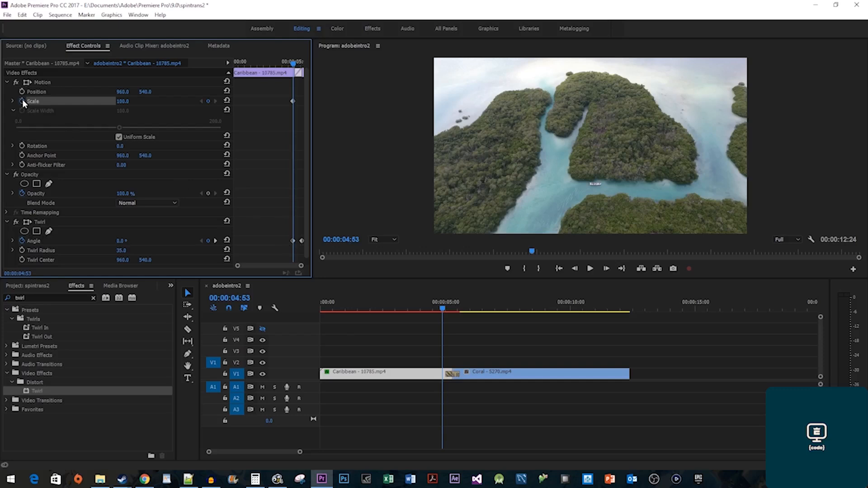
pyautogui.click(215, 241)
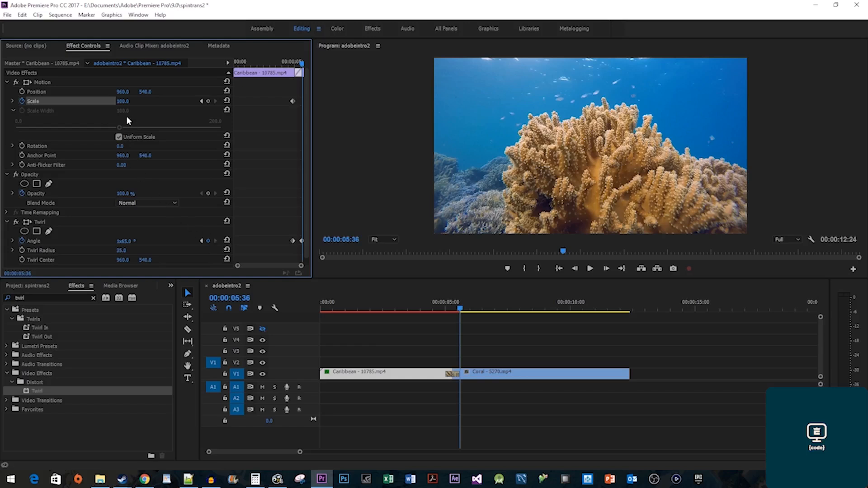
pyautogui.click(123, 101)
pyautogui.write('250')
pyautogui.press('Return')
# Preview the twirl transition from just before the cut, then play the Sea sequence.
pyautogui.click(428, 304)
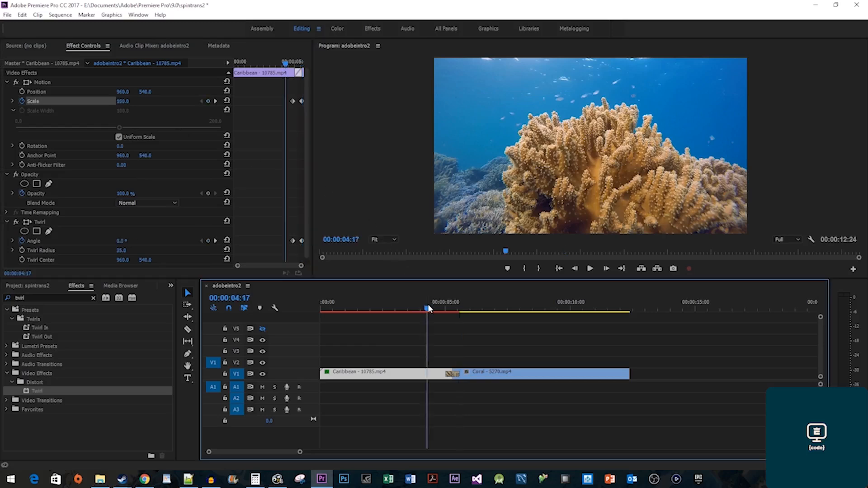
pyautogui.press('space')
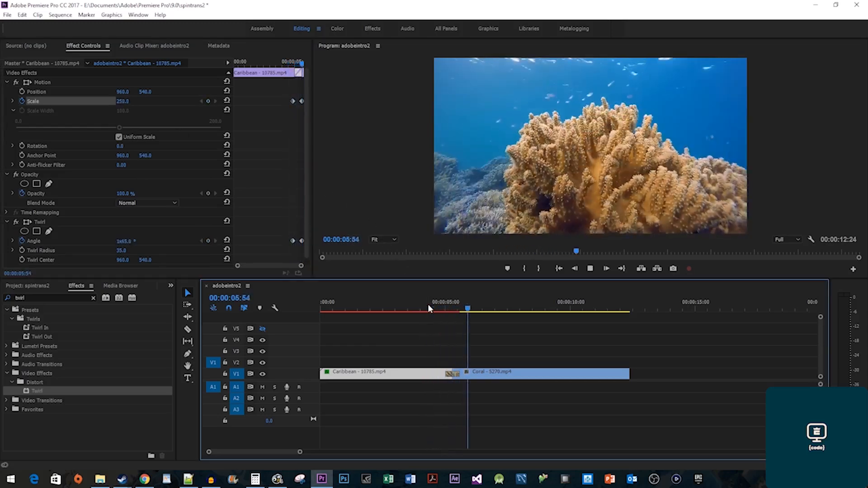
pyautogui.press('space')
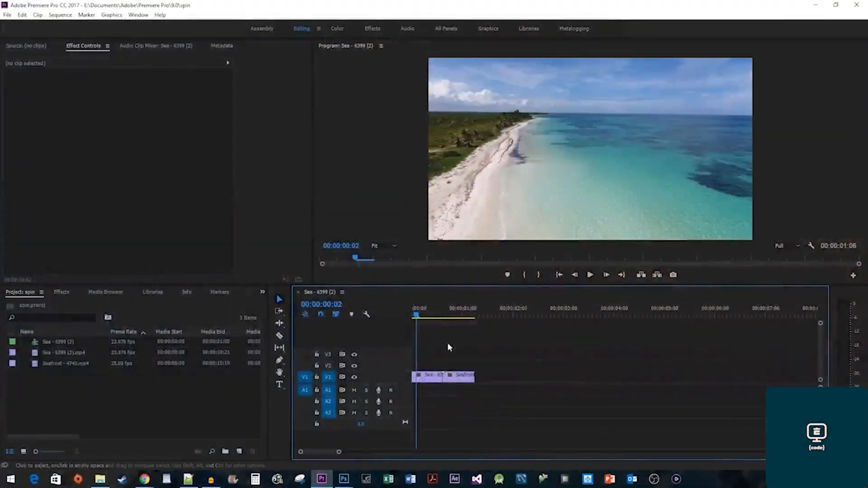
pyautogui.press('space')
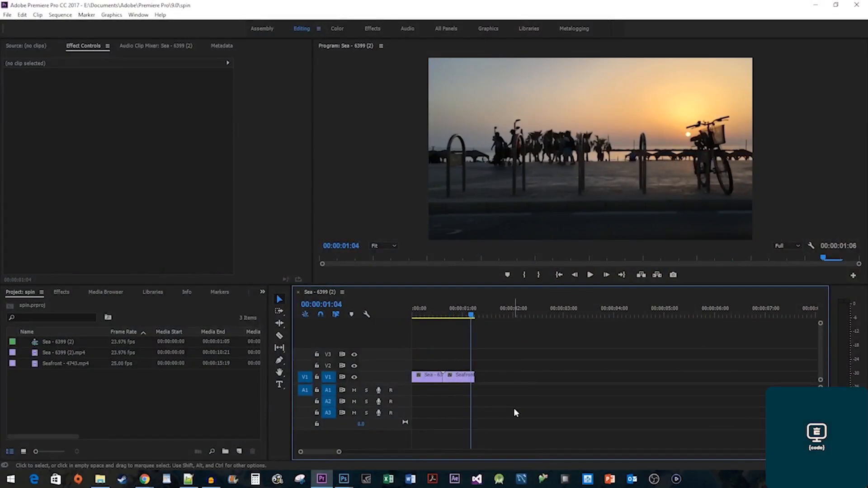
# Create a new Adjustment Layer with default settings and place it on track V2.
pyautogui.rightClick(110, 390)
pyautogui.moveTo(148, 345)
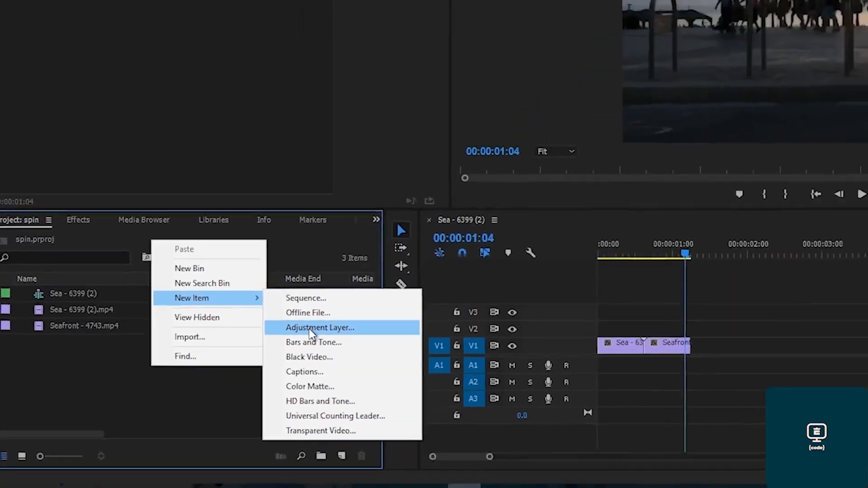
pyautogui.click(311, 332)
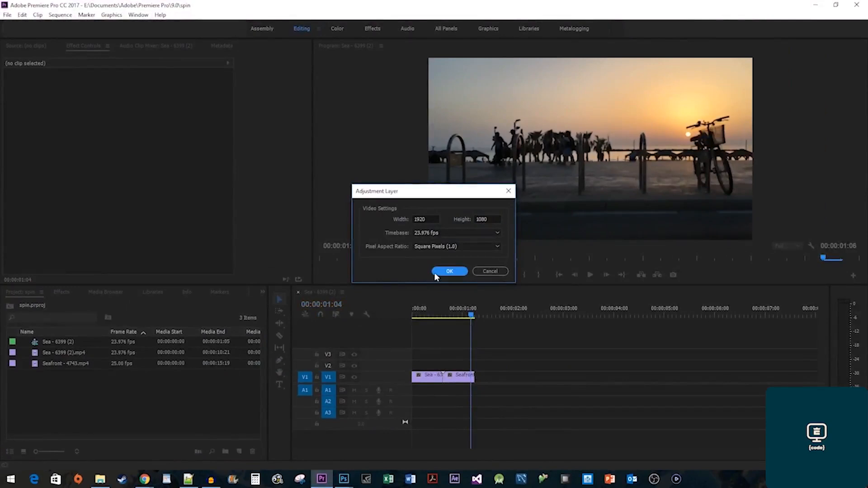
pyautogui.click(449, 271)
pyautogui.moveTo(61, 344); pyautogui.dragTo(385, 370)
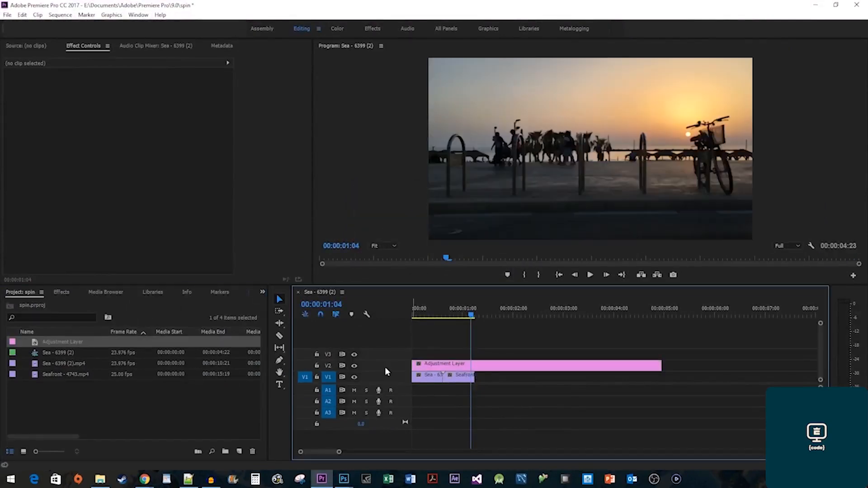
# Set the adjustment layer's duration to 00:00:00:16 and slide it over the Sea–Seafront cut.
pyautogui.rightClick(485, 367)
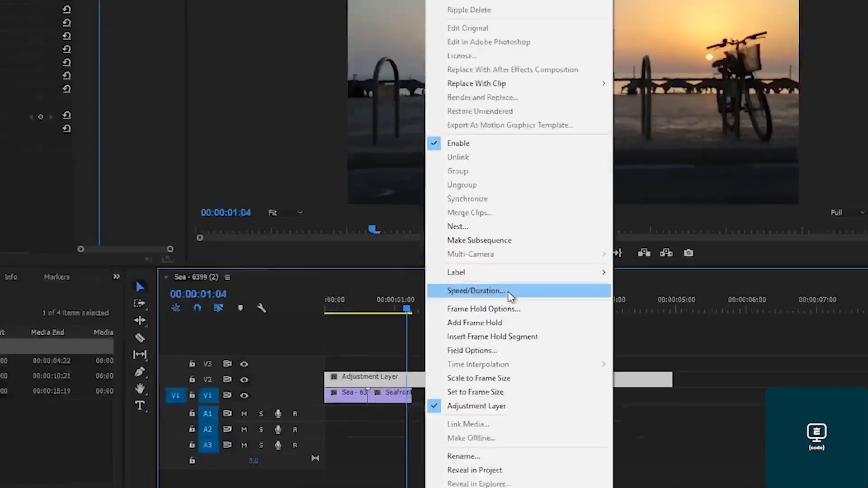
pyautogui.click(436, 269)
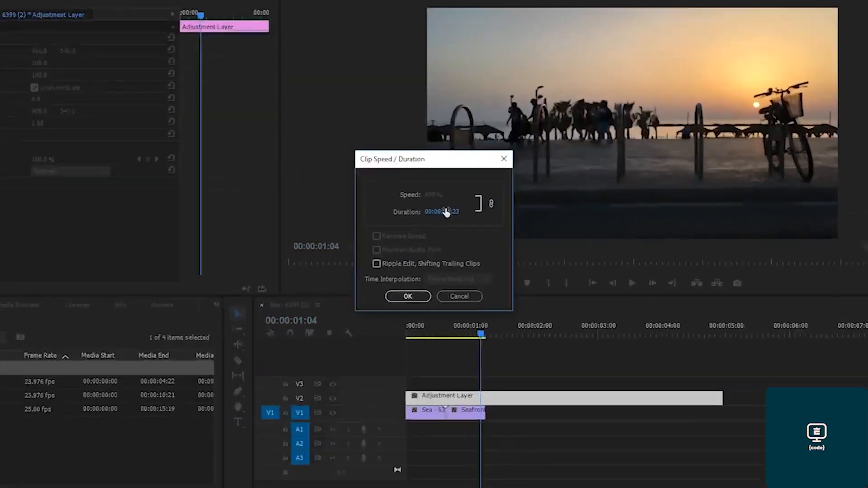
pyautogui.click(445, 219)
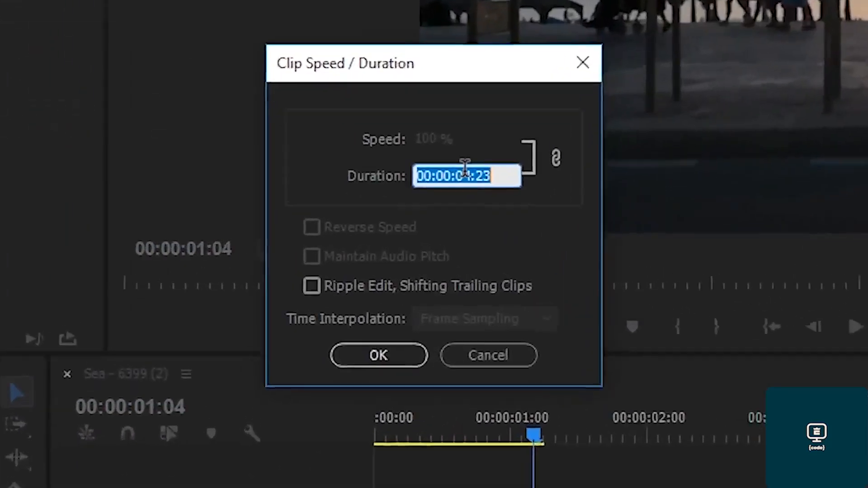
pyautogui.click(445, 219)
pyautogui.press('Delete')
pyautogui.write('0')
pyautogui.press('Right')
pyautogui.press('Right')
pyautogui.press('Right')
pyautogui.press('BackSpace')
pyautogui.press('BackSpace')
pyautogui.write('16')
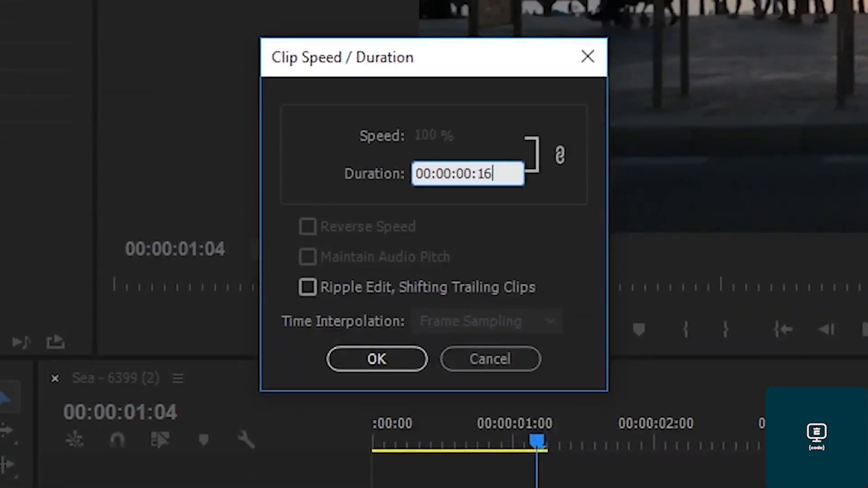
pyautogui.click(348, 360)
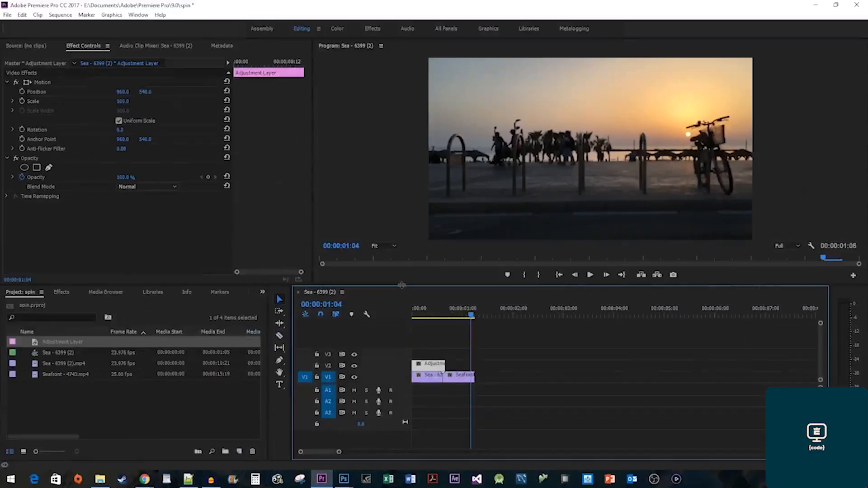
pyautogui.moveTo(430, 364); pyautogui.dragTo(446, 366)
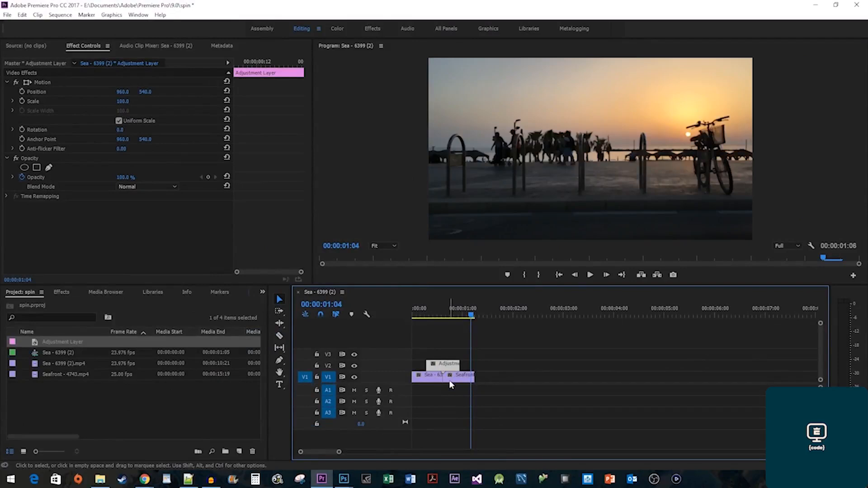
# Put the playhead at the adjustment layer's start and drop the Transform effect onto it.
pyautogui.click(445, 315)
pyautogui.press('Left')
pyautogui.press('Left')
pyautogui.press('Left')
pyautogui.press('Left')
pyautogui.press('Left')
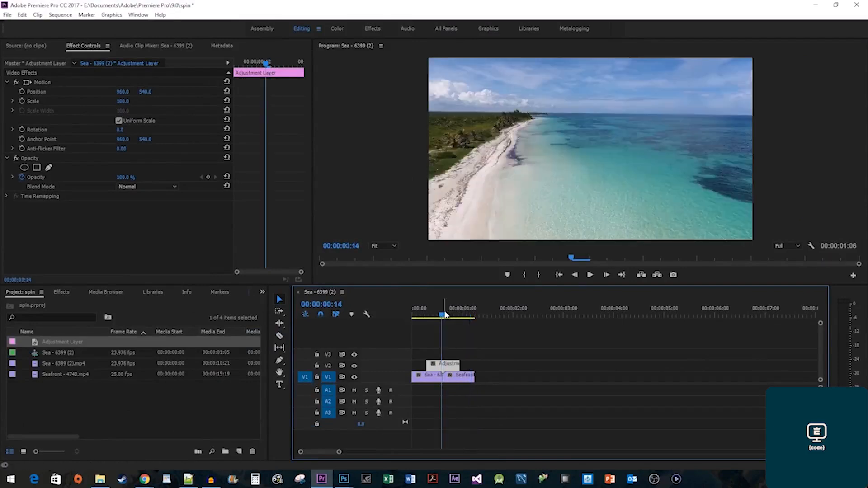
pyautogui.press('Left')
pyautogui.press('Left')
pyautogui.press('Left')
pyautogui.press('Left')
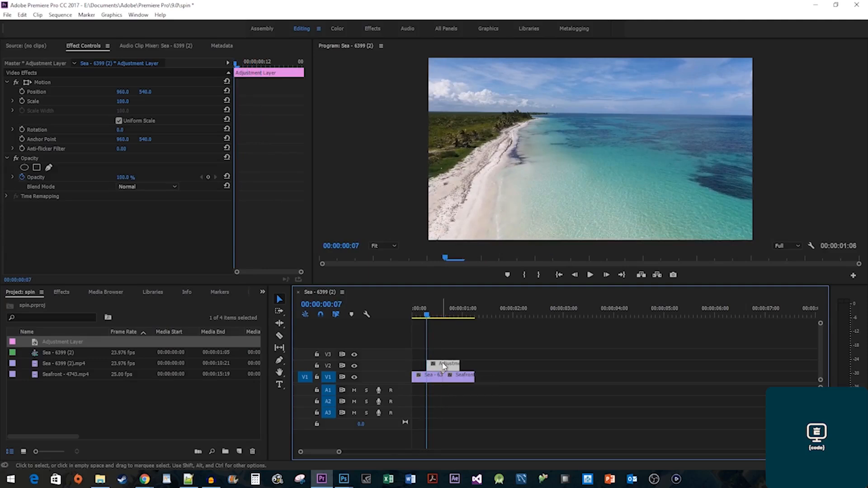
pyautogui.click(62, 292)
pyautogui.click(72, 302)
pyautogui.write('transform')
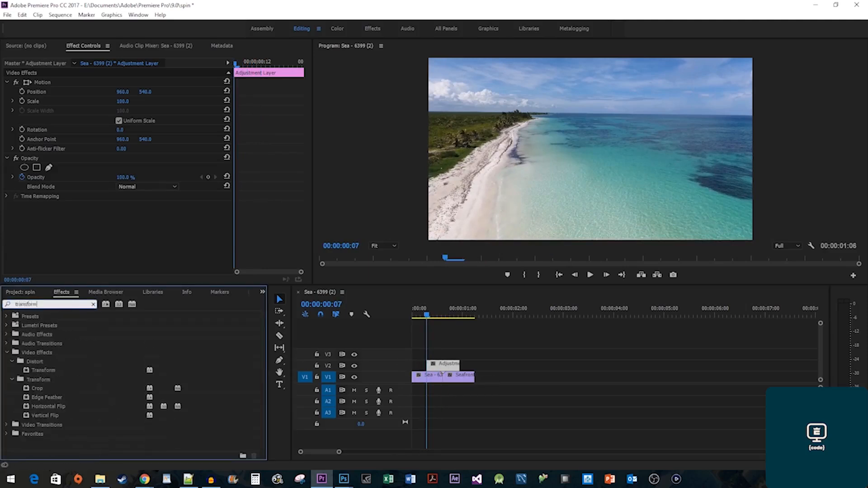
pyautogui.moveTo(43, 370); pyautogui.dragTo(446, 369)
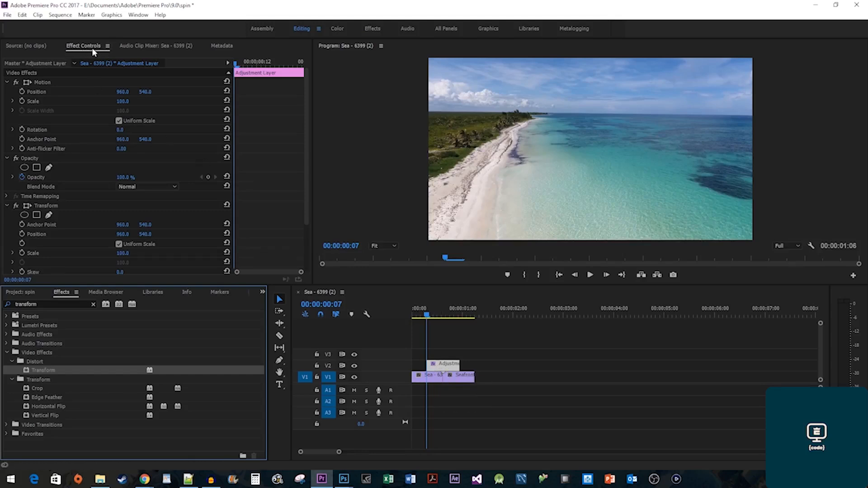
pyautogui.scroll(-3, 258, 222)
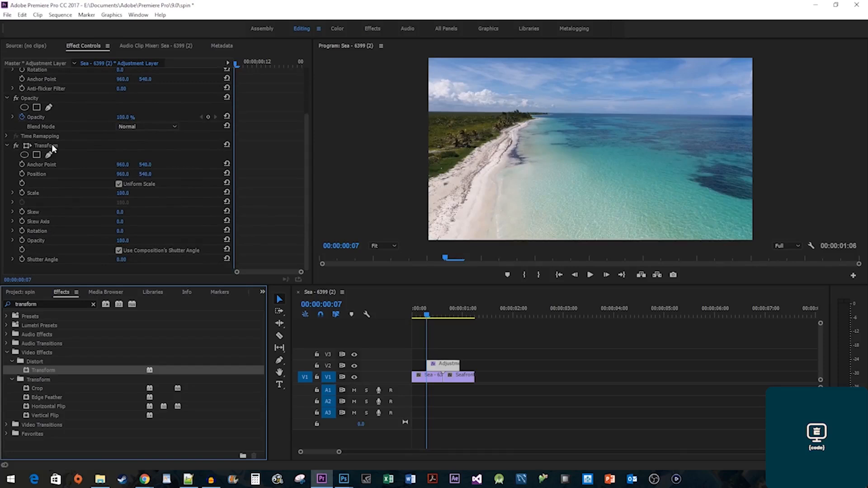
# Keyframe Transform Scale at 100 at the transition start and 300 at its middle.
pyautogui.click(235, 65)
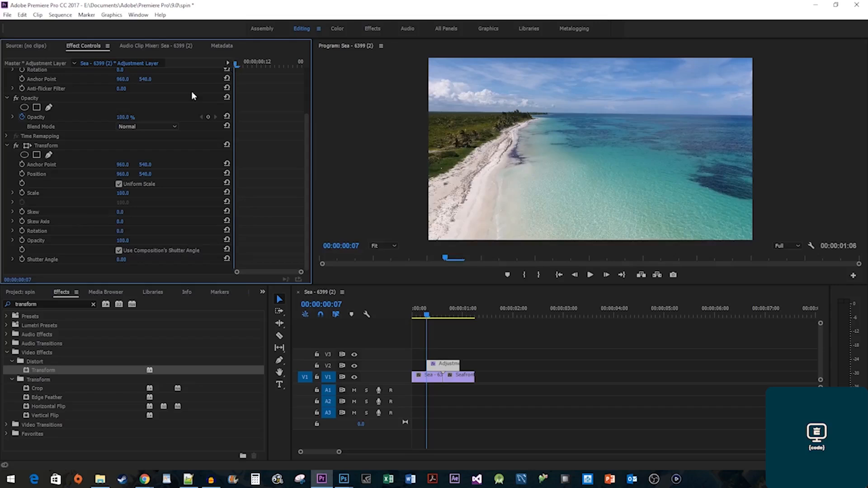
pyautogui.click(23, 191)
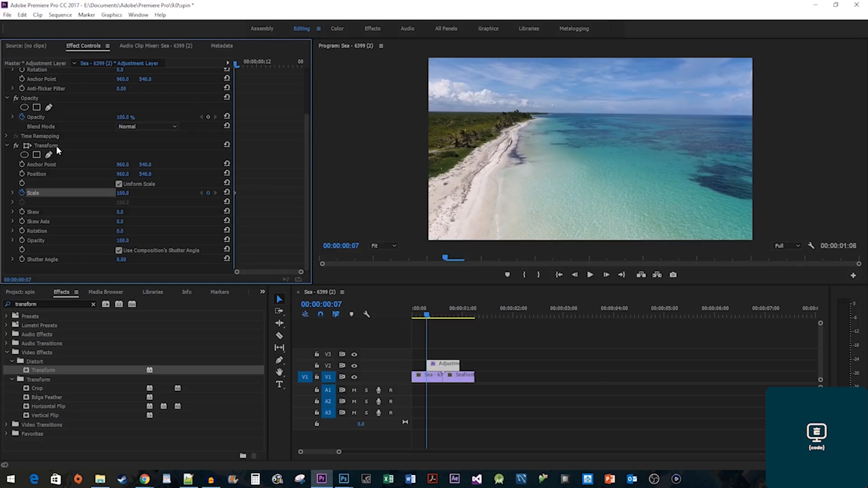
pyautogui.moveTo(254, 64); pyautogui.dragTo(271, 66)
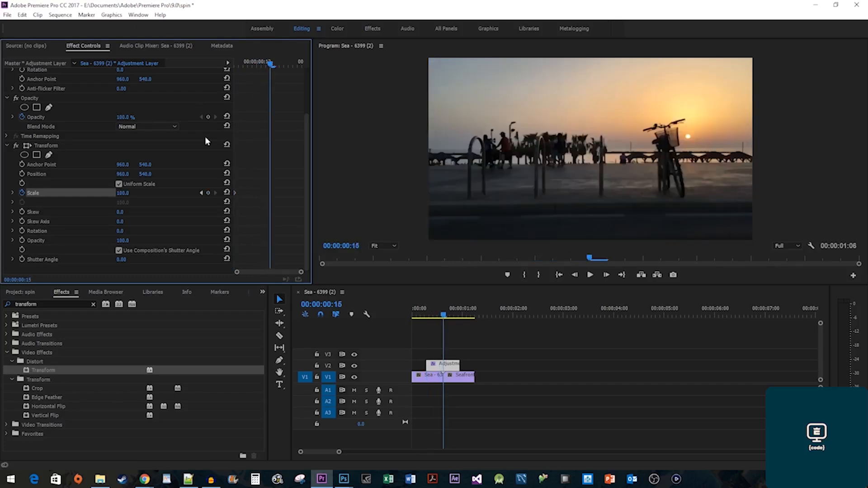
pyautogui.click(128, 192)
pyautogui.write('300')
pyautogui.press('Return')
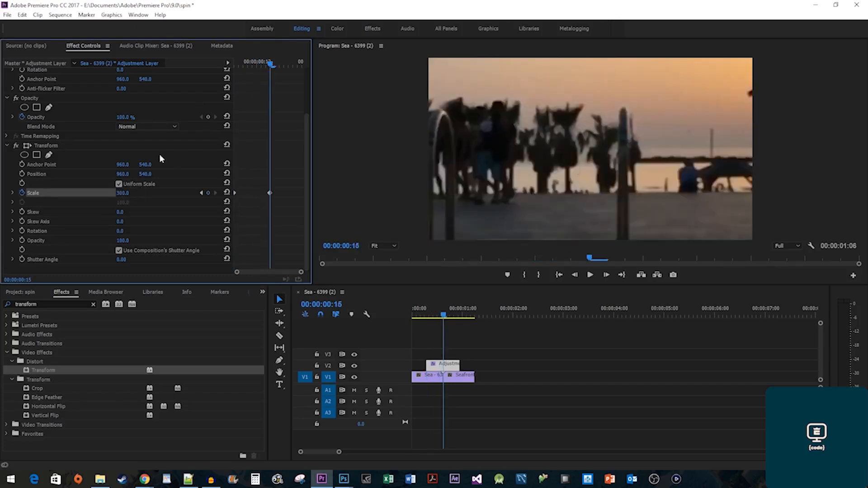
# Keyframe Scale back to 100 at the transition's end and preview the zoom.
pyautogui.moveTo(276, 65); pyautogui.dragTo(303, 66)
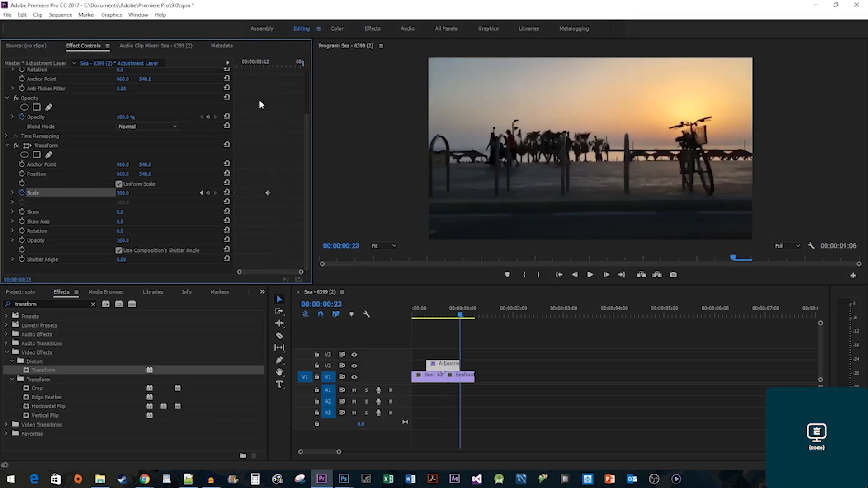
pyautogui.click(127, 193)
pyautogui.write('100')
pyautogui.press('Return')
pyautogui.click(235, 61)
pyautogui.press('space')
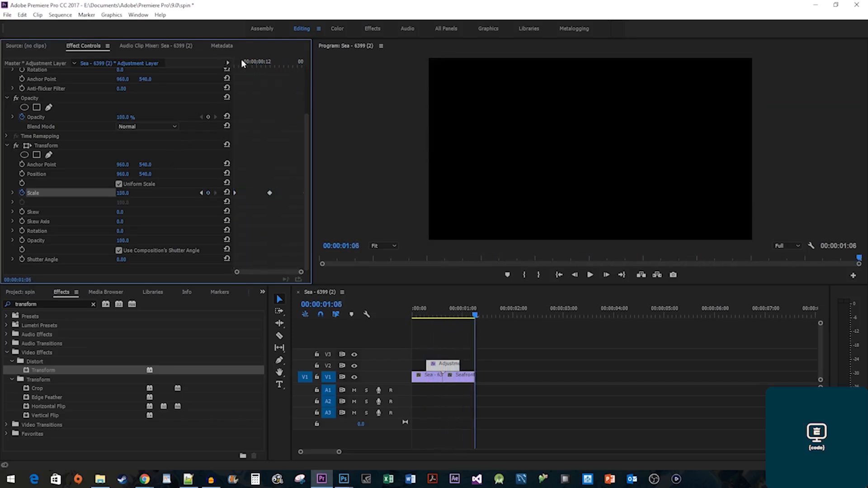
pyautogui.click(234, 62)
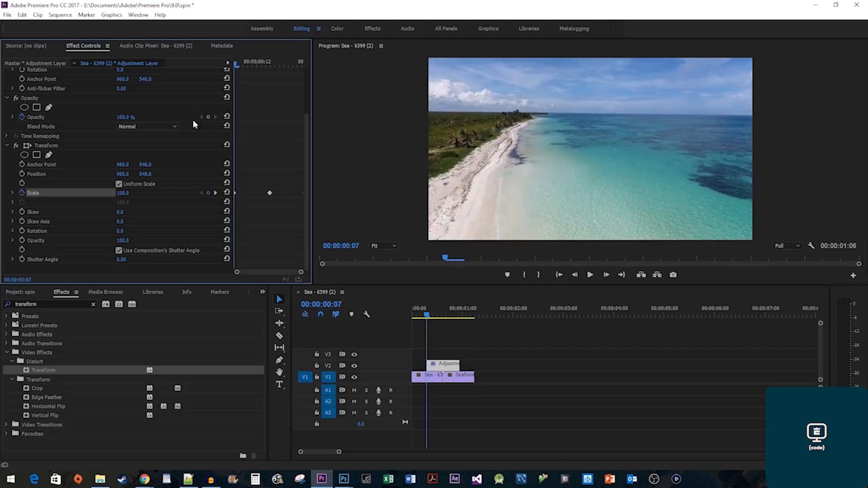
# Keyframe Transform Rotation at 0, then 5 degrees, then 180 degrees mid-transition.
pyautogui.click(21, 231)
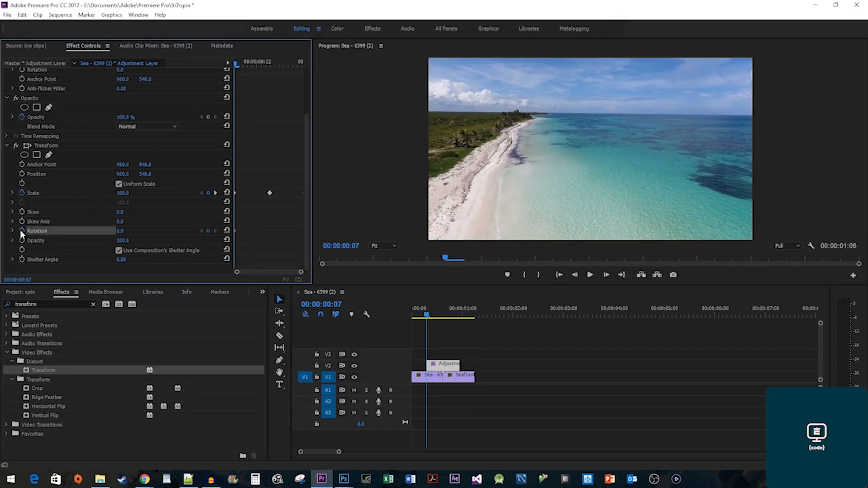
pyautogui.press('Right')
pyautogui.press('Right')
pyautogui.press('Right')
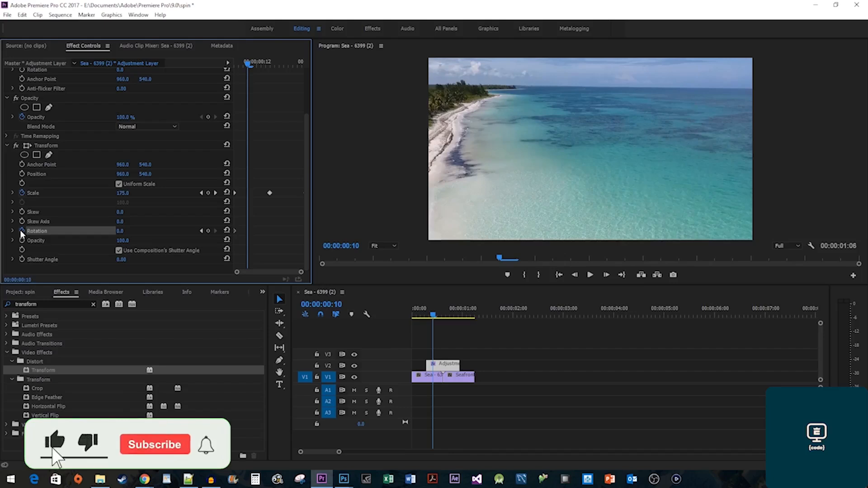
pyautogui.click(119, 231)
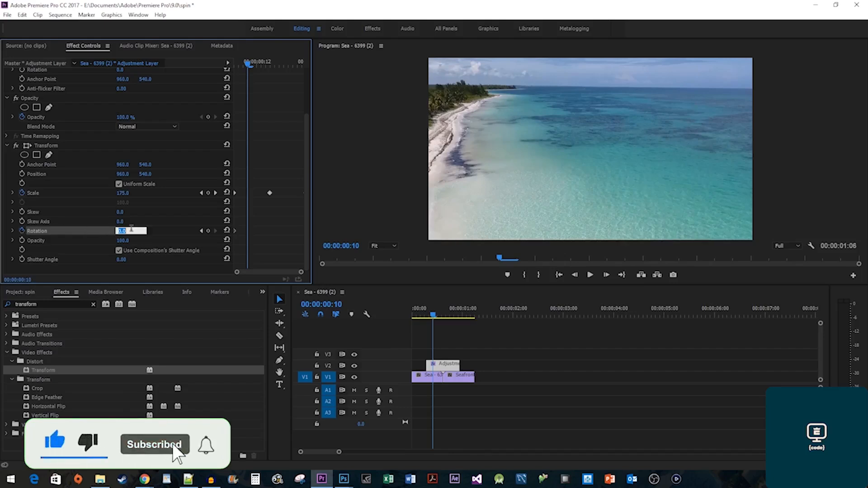
pyautogui.write('5')
pyautogui.press('Return')
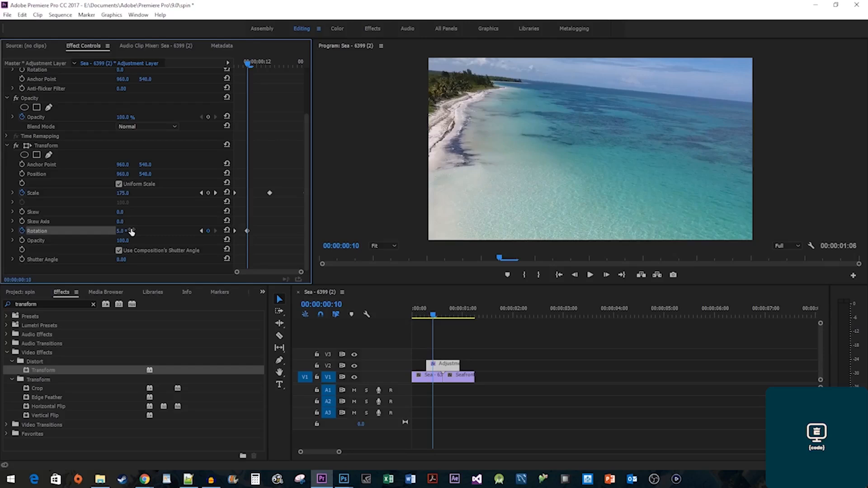
pyautogui.moveTo(262, 64); pyautogui.dragTo(272, 67)
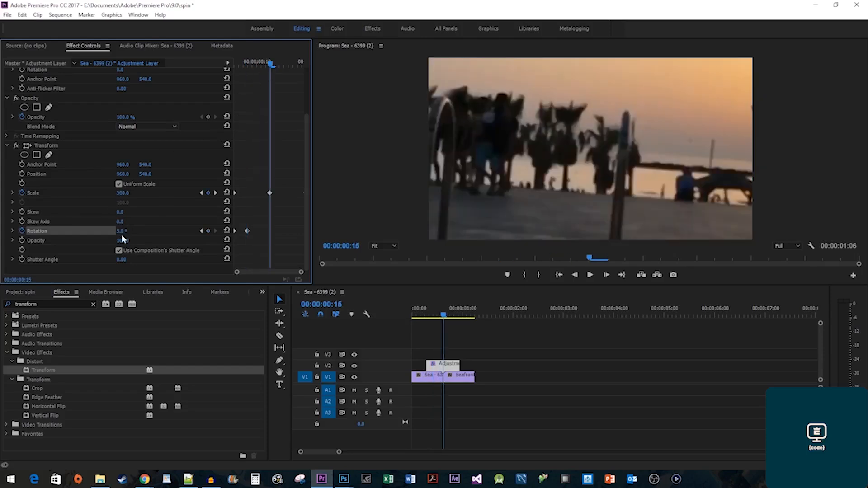
pyautogui.write('180')
pyautogui.press('Return')
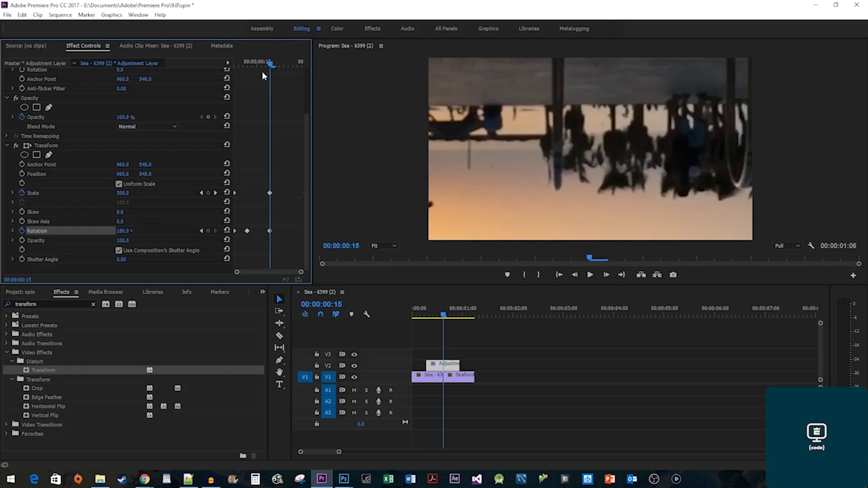
# Add Rotation keyframes of 360 at the end and 354 three frames earlier, then play the spin.
pyautogui.moveTo(281, 63); pyautogui.dragTo(303, 63)
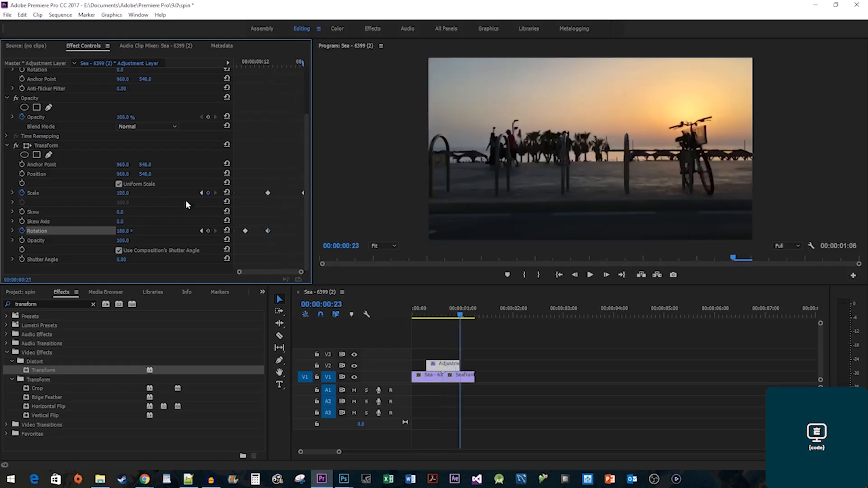
pyautogui.click(130, 230)
pyautogui.write('360')
pyautogui.press('Return')
pyautogui.press('Left')
pyautogui.press('Left')
pyautogui.press('Left')
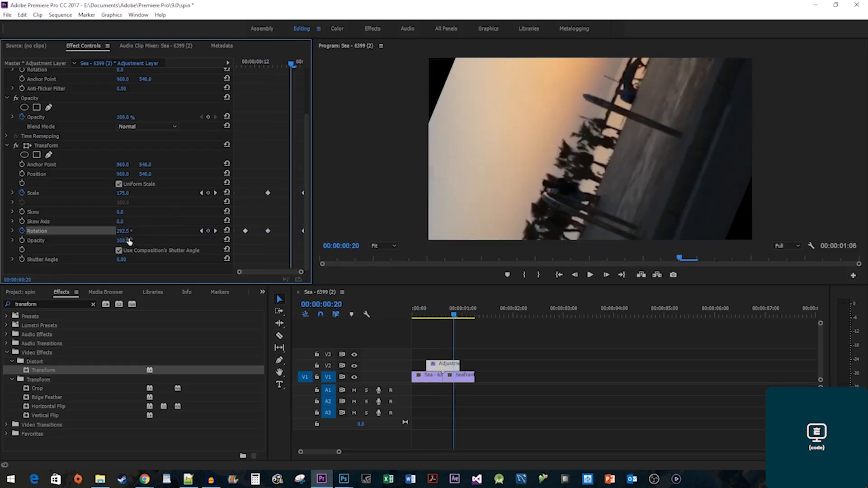
pyautogui.click(129, 232)
pyautogui.write('354')
pyautogui.press('Return')
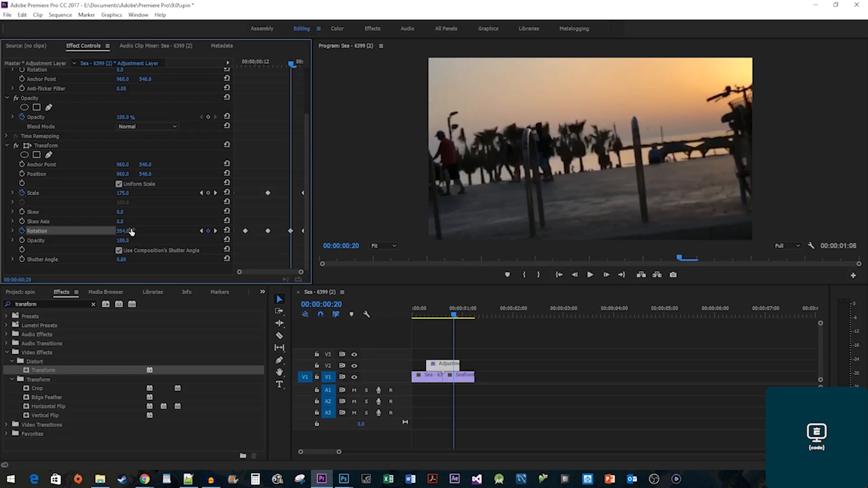
pyautogui.moveTo(254, 64); pyautogui.dragTo(215, 63)
pyautogui.press('space')
pyautogui.press('space')
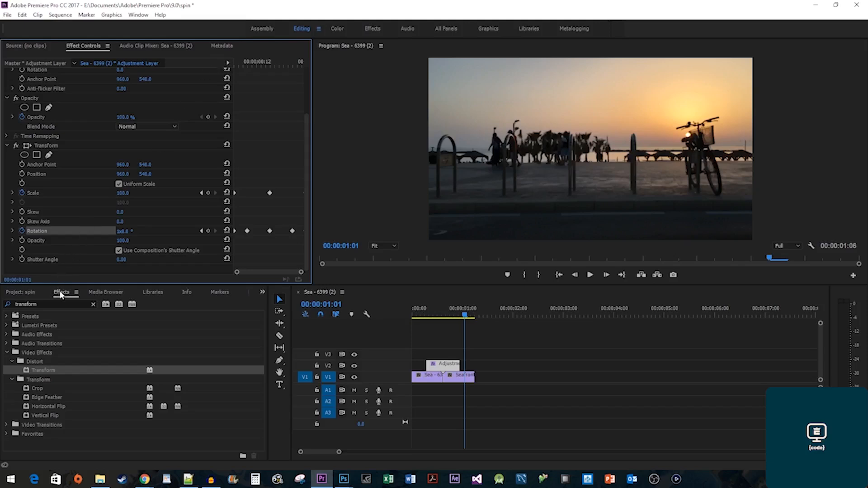
# Search for Directional Blur and apply it to the adjustment layer.
pyautogui.doubleClick(49, 301)
pyautogui.write('direc')
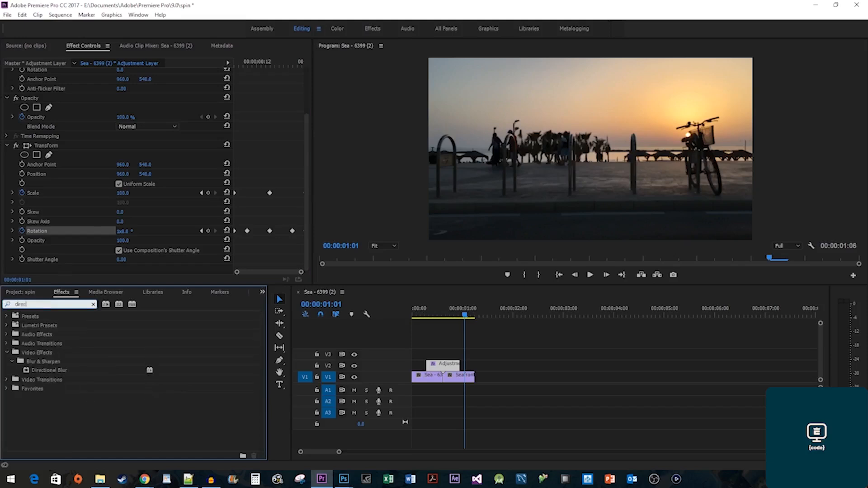
pyautogui.write('tional blur')
pyautogui.moveTo(48, 370); pyautogui.dragTo(443, 365)
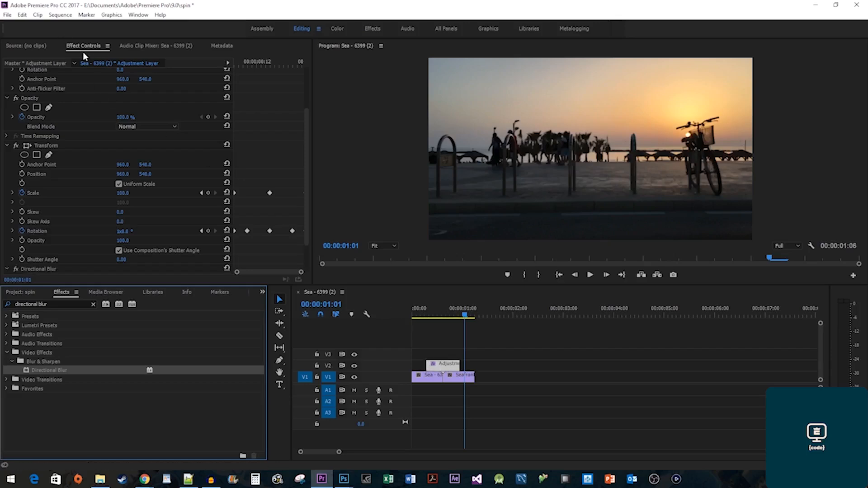
pyautogui.scroll(-2, 93, 208)
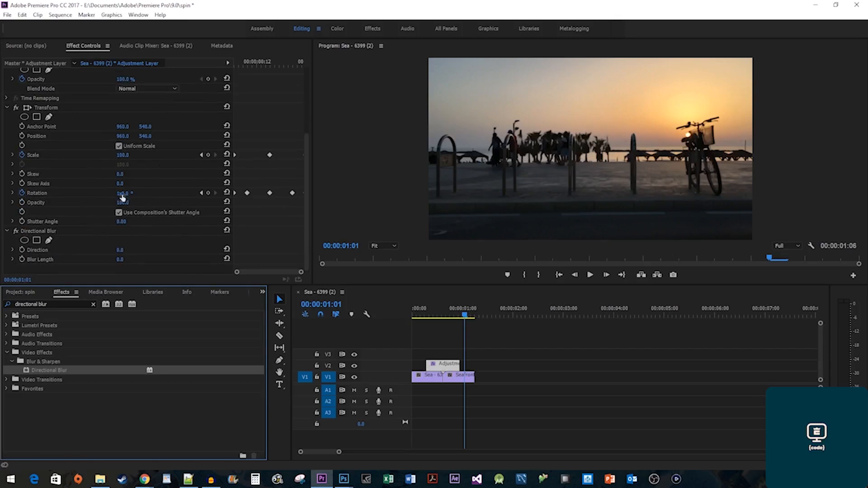
# Keyframe Blur Length at 0 at the transition start and 20 a couple of frames later.
pyautogui.moveTo(248, 66); pyautogui.dragTo(233, 65)
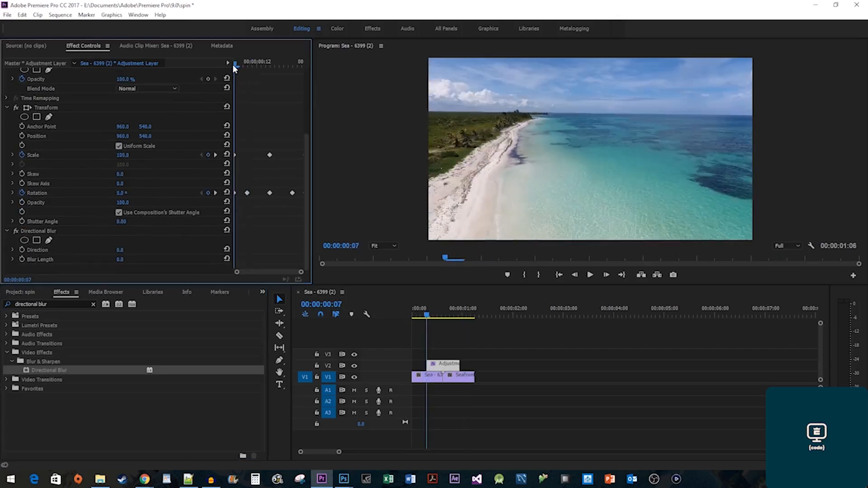
pyautogui.click(21, 259)
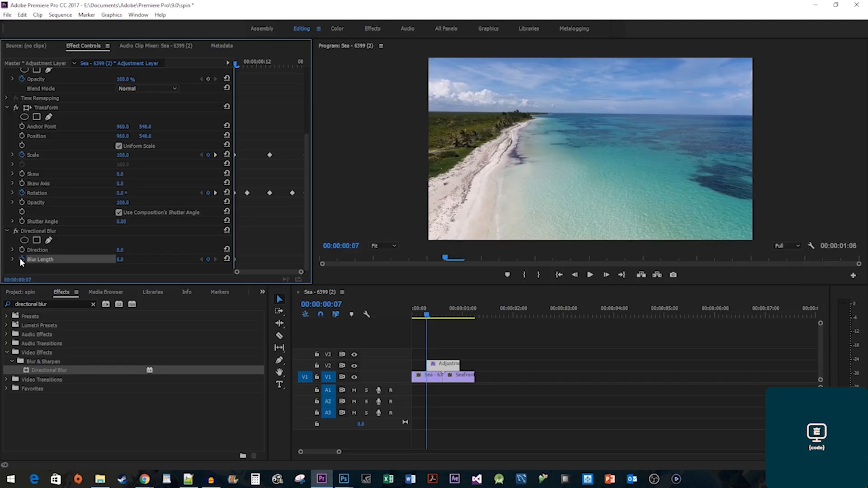
pyautogui.press('Right')
pyautogui.press('Right')
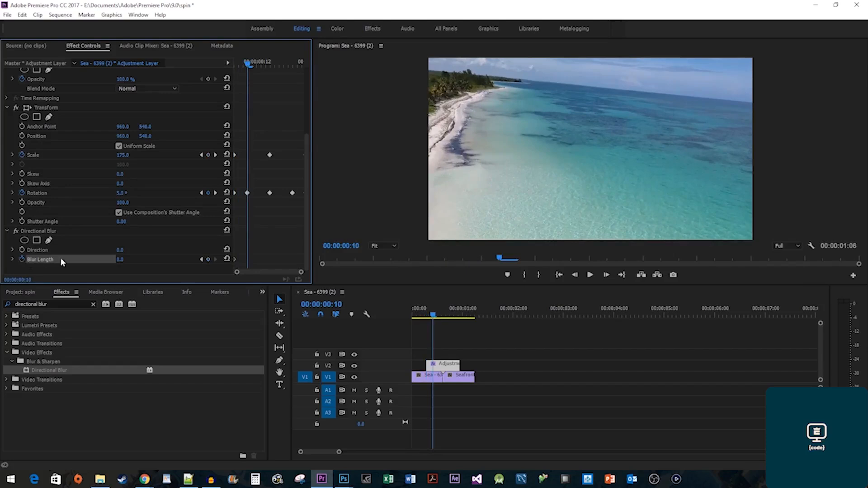
pyautogui.click(120, 259)
pyautogui.write('20')
pyautogui.press('Return')
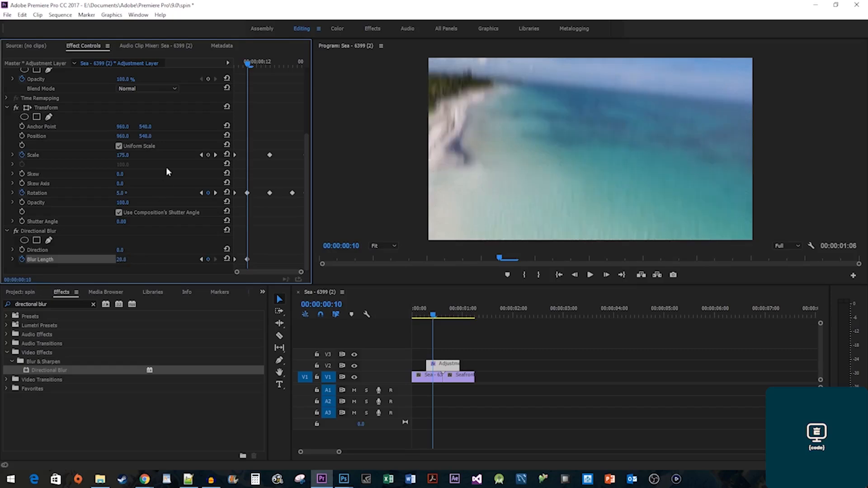
# Keyframe Blur Length to 0 at the end and 20 three frames earlier, then play it back.
pyautogui.moveTo(262, 66); pyautogui.dragTo(303, 64)
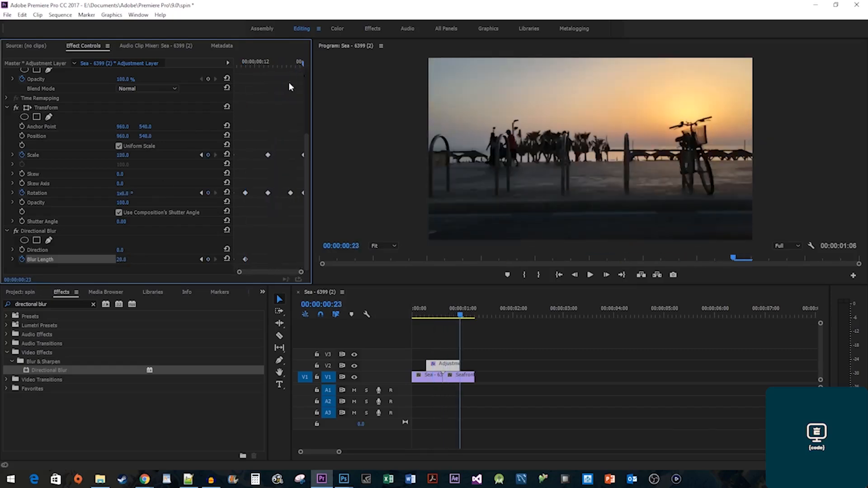
pyautogui.click(121, 260)
pyautogui.write('0')
pyautogui.press('Return')
pyautogui.press('Left')
pyautogui.press('Left')
pyautogui.press('Left')
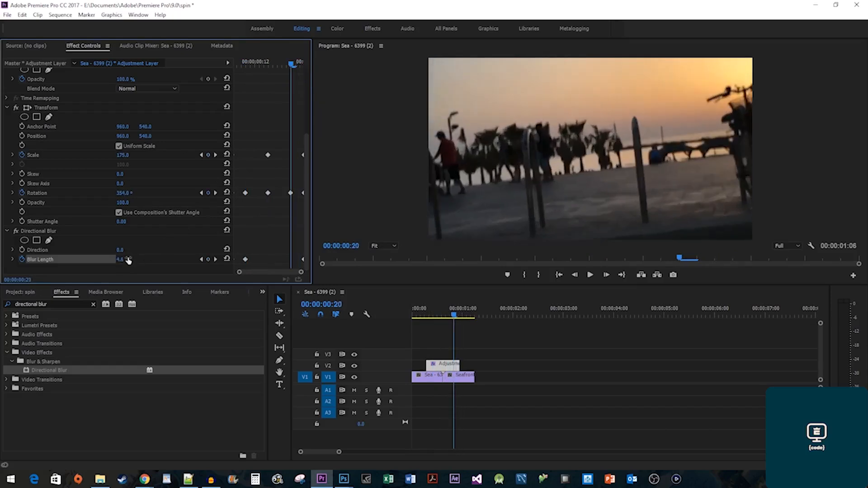
pyautogui.click(128, 259)
pyautogui.write('20')
pyautogui.press('Return')
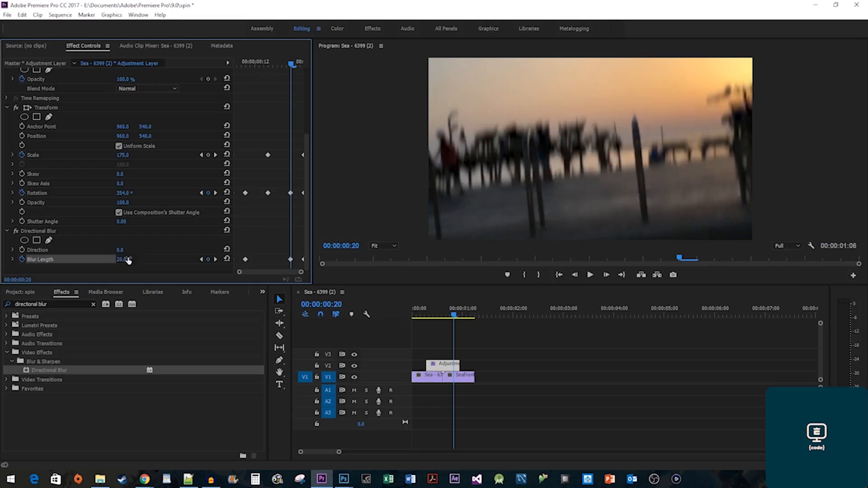
pyautogui.press('space')
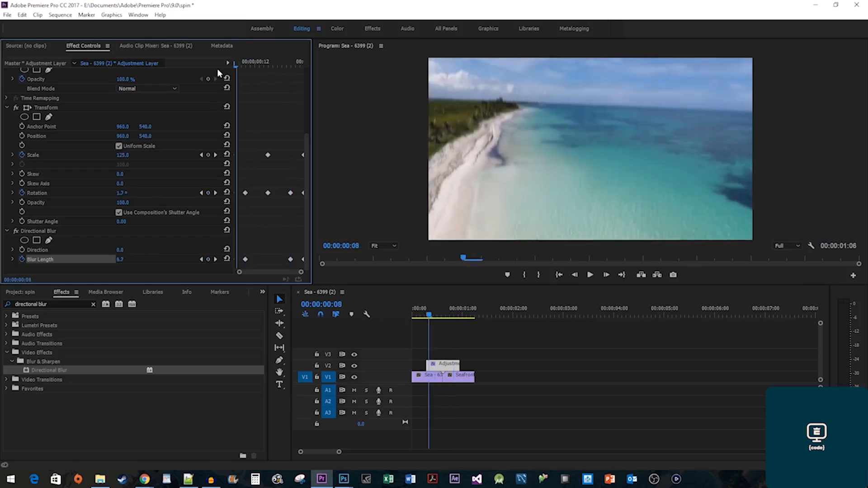
pyautogui.press('space')
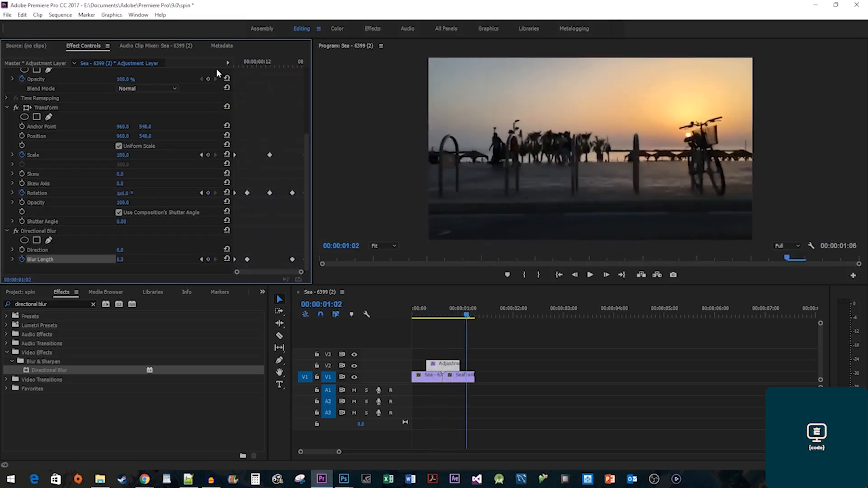
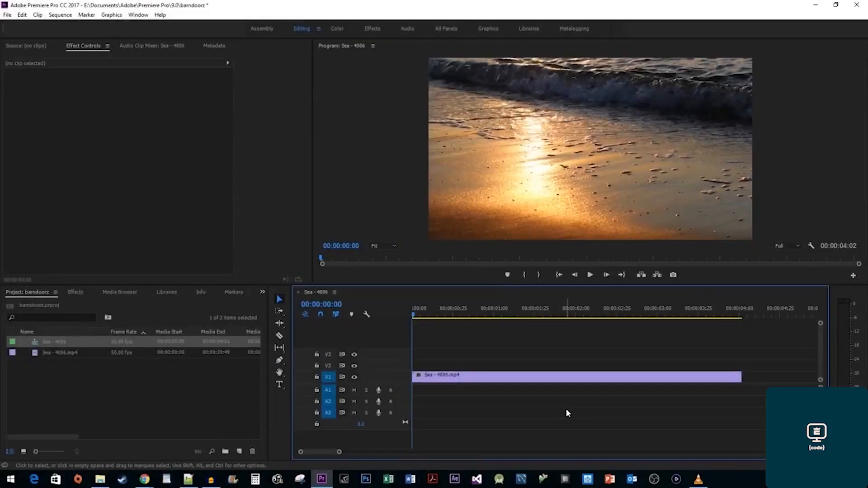
# Preview the Sea - 4006.mp4 clip and search the effects for 'barn doors'.
pyautogui.press('space')
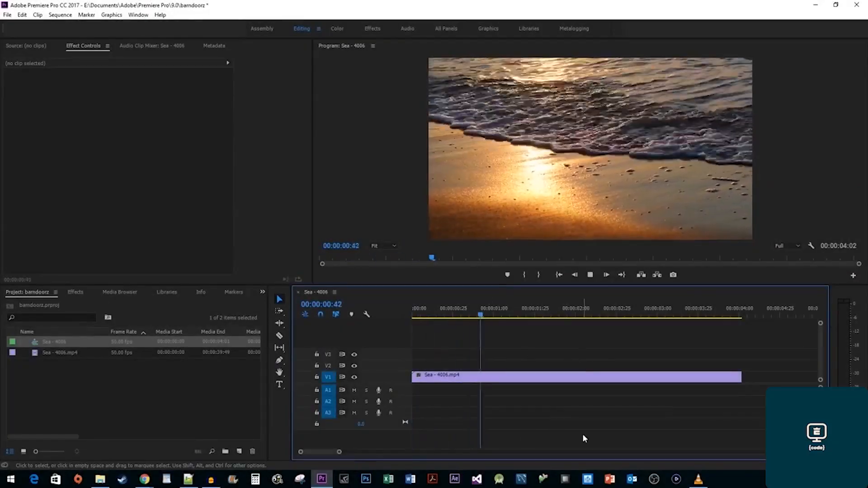
pyautogui.press('space')
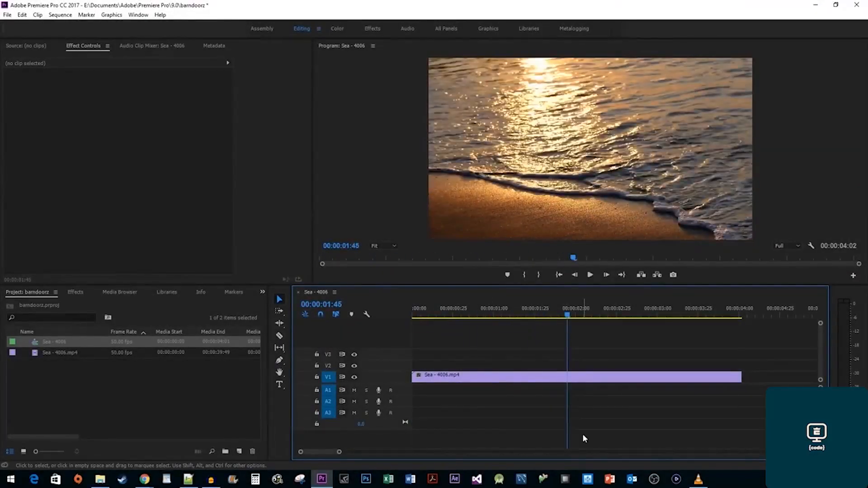
pyautogui.click(80, 294)
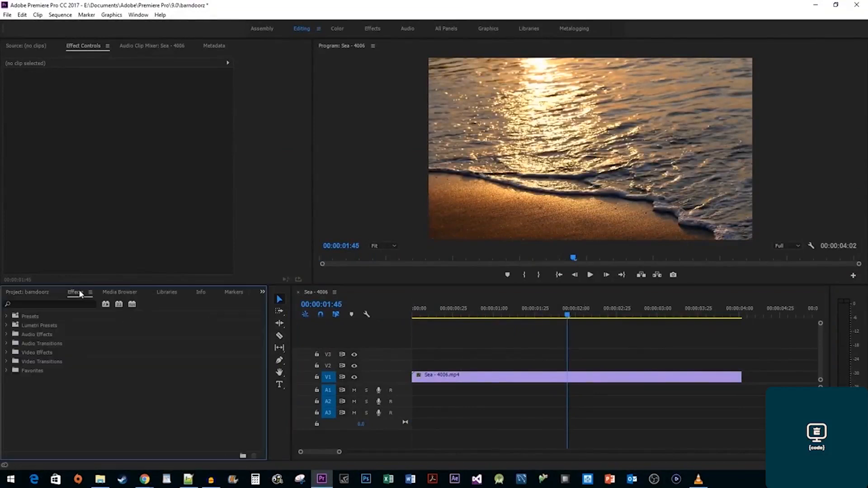
pyautogui.click(82, 304)
pyautogui.write('barn doors')
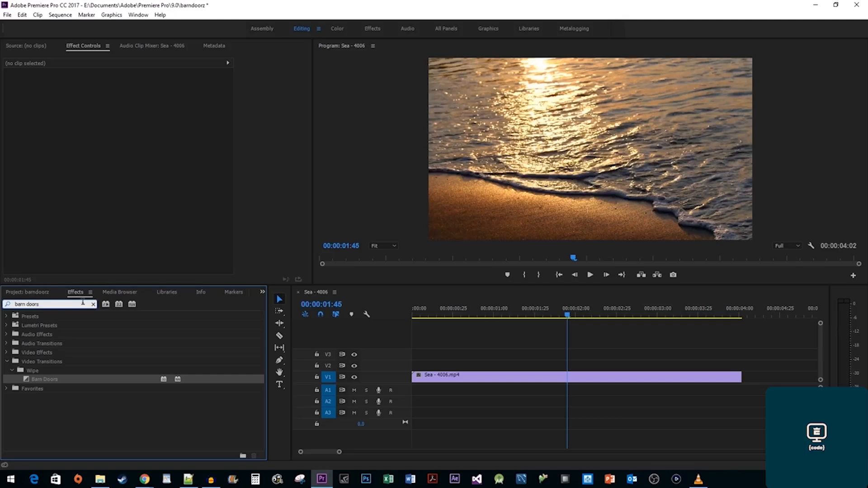
# Put Barn Doors transitions on the clip's start and end, then return to the start.
pyautogui.moveTo(39, 379); pyautogui.dragTo(421, 381)
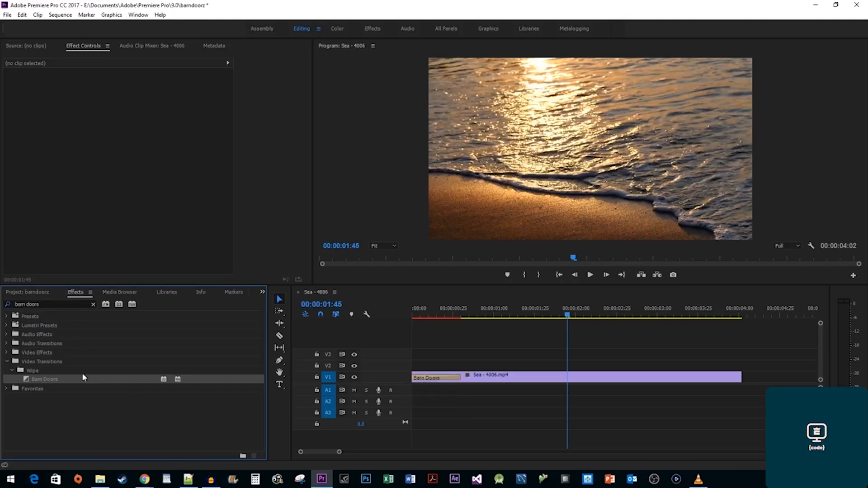
pyautogui.moveTo(47, 382); pyautogui.dragTo(732, 377)
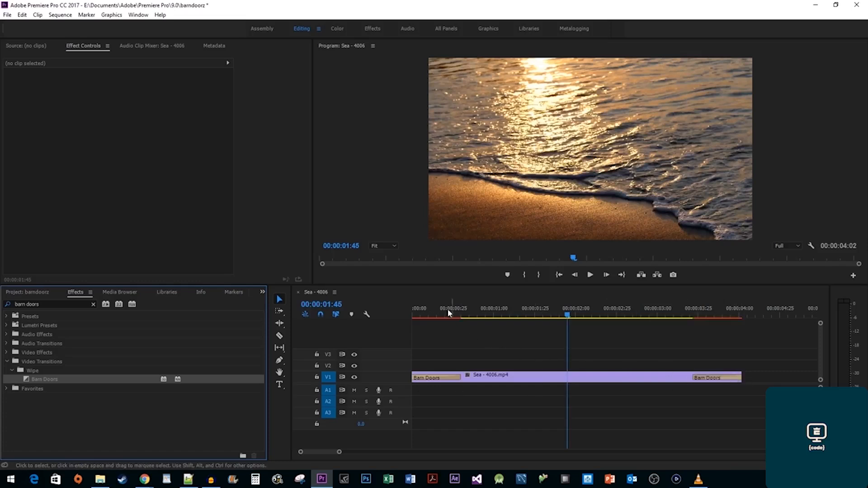
pyautogui.moveTo(447, 309); pyautogui.dragTo(401, 317)
# Change the opening Barn Doors wipe direction and lengthen it to 00:00:01:13.
pyautogui.press('space')
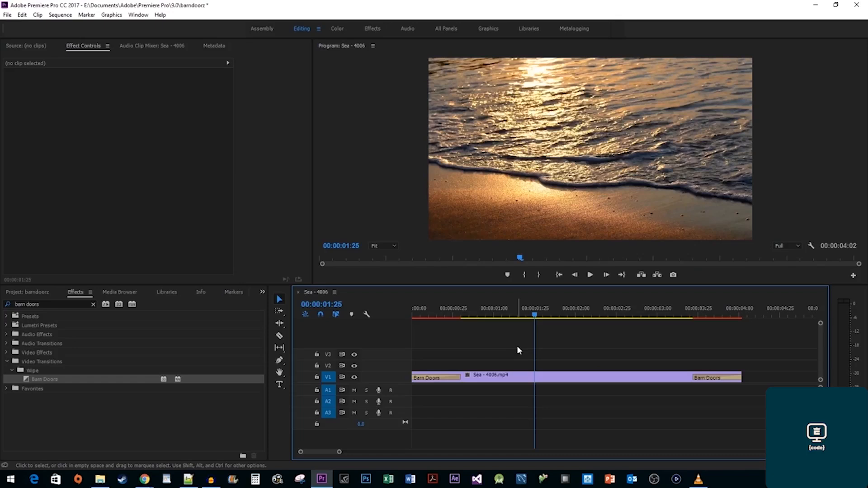
pyautogui.click(445, 378)
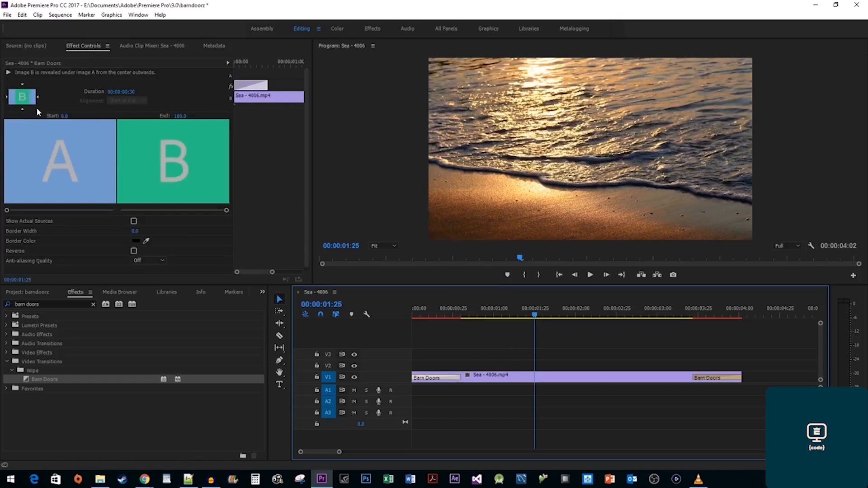
pyautogui.click(23, 109)
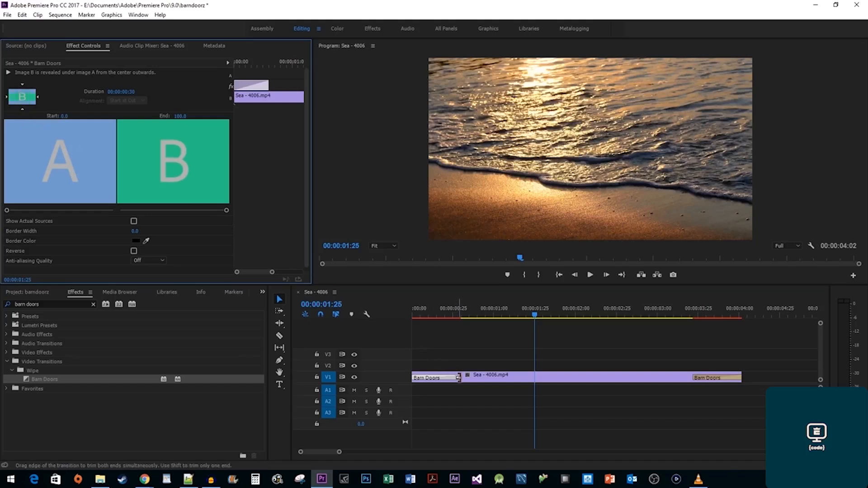
pyautogui.moveTo(460, 378); pyautogui.dragTo(513, 378)
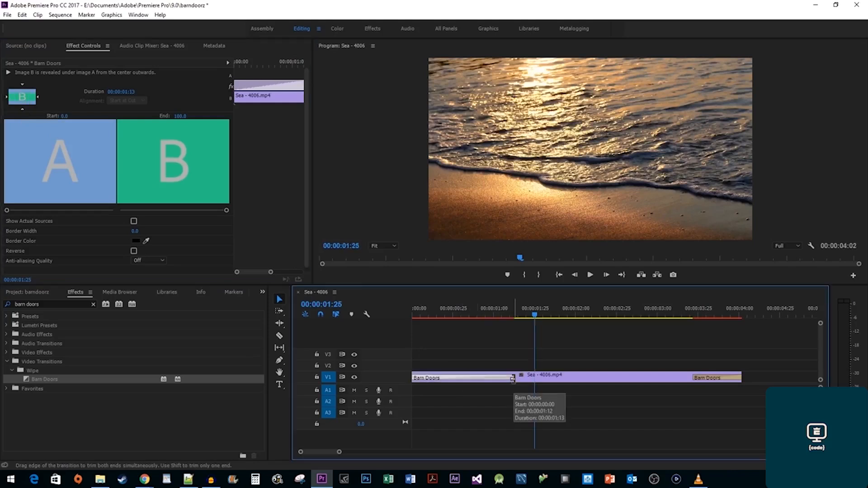
# Preview the longer opening transition, then change the closing transition's wipe direction.
pyautogui.press('Home')
pyautogui.press('space')
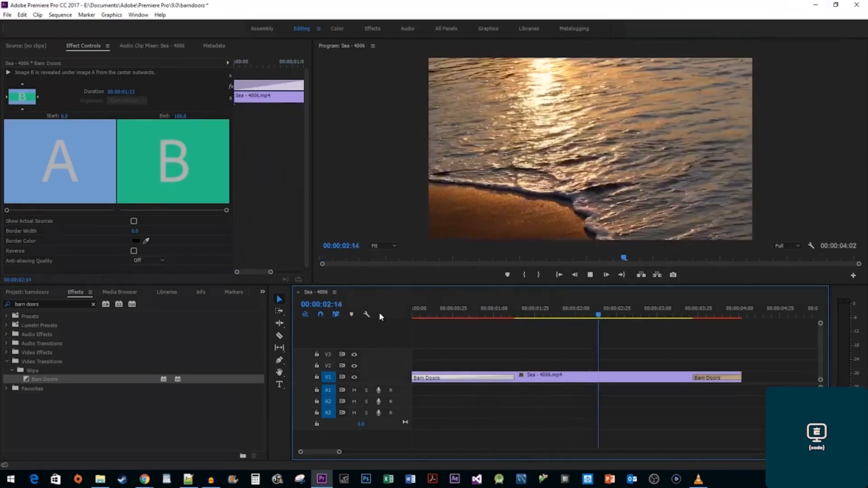
pyautogui.click(713, 376)
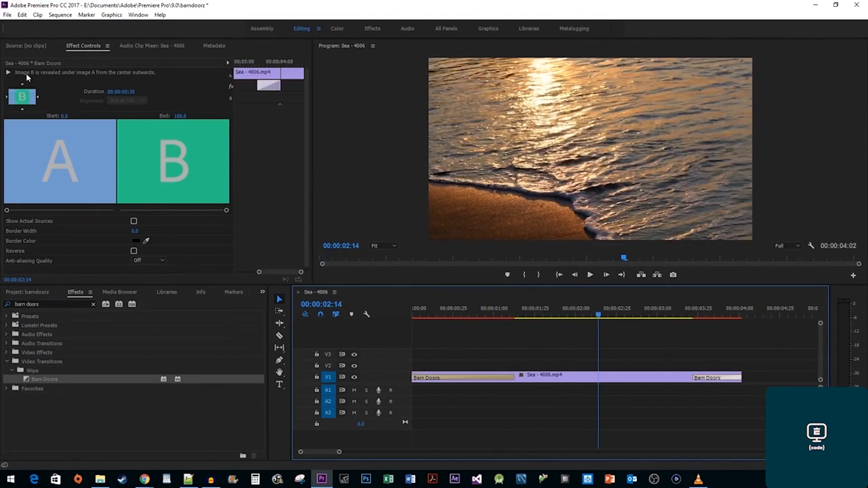
pyautogui.click(23, 85)
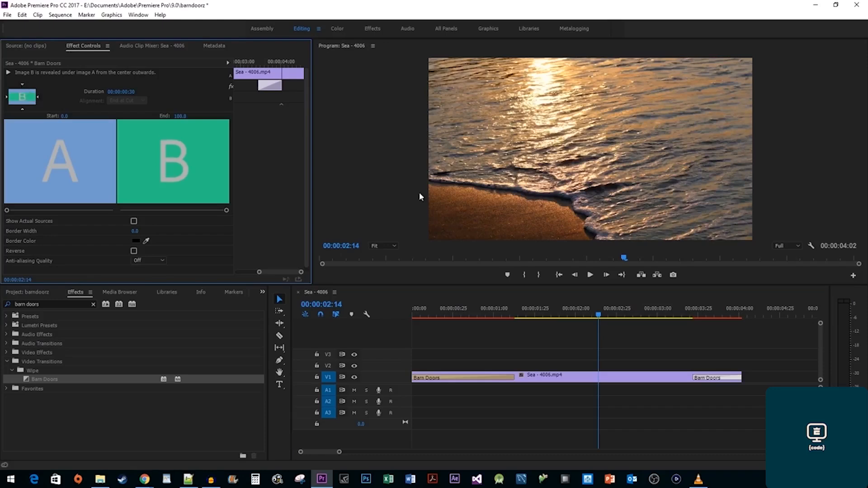
# Reverse the closing Barn Doors, lengthen it to 00:00:01:02, and preview from 00:00:02:37.
pyautogui.moveTo(657, 307); pyautogui.dragTo(674, 315)
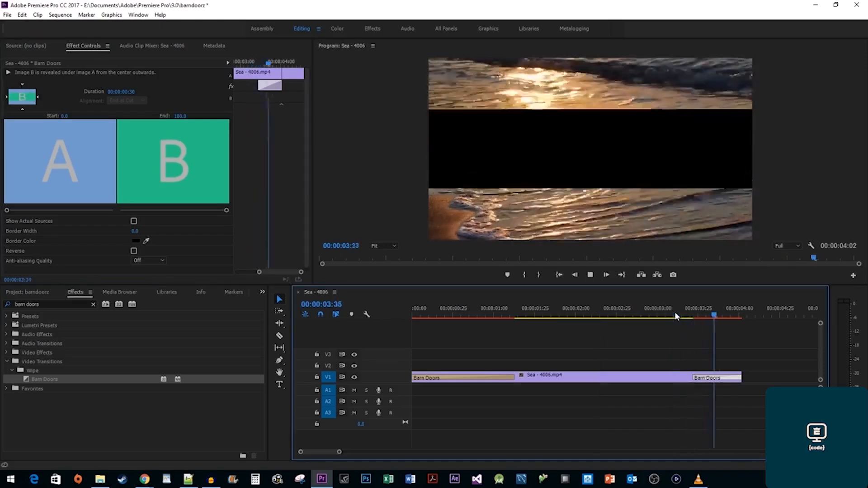
pyautogui.press('space')
pyautogui.press('space')
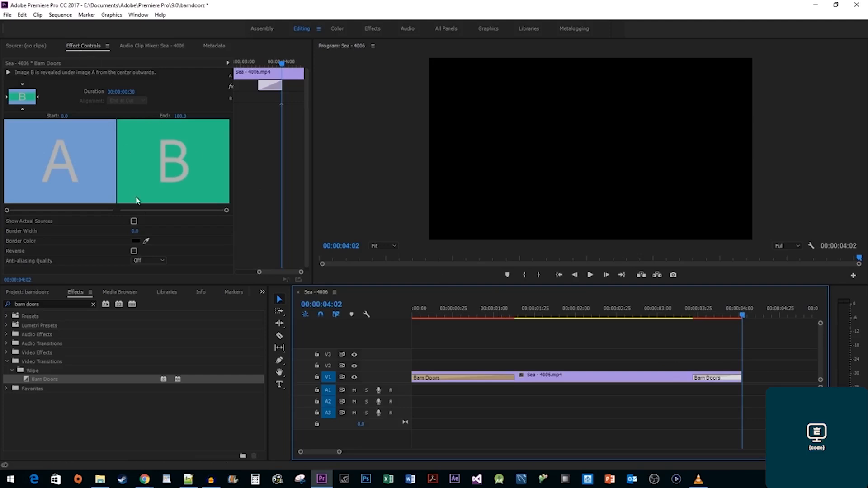
pyautogui.click(134, 251)
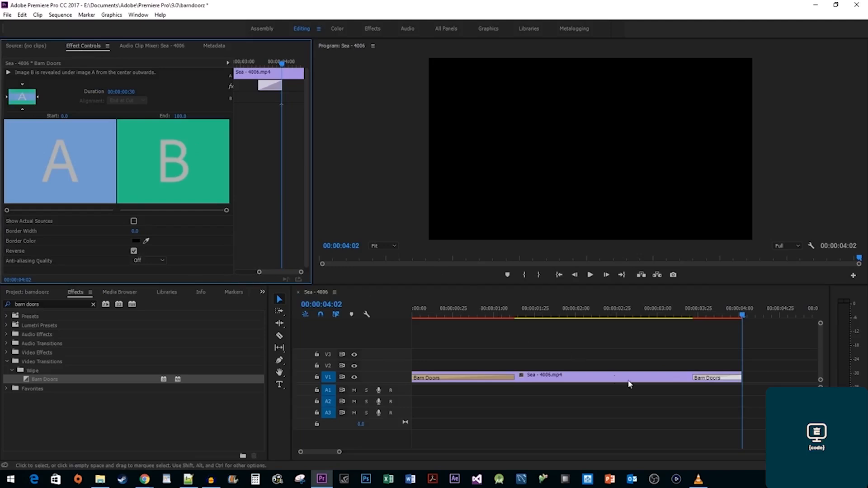
pyautogui.moveTo(695, 378); pyautogui.dragTo(660, 379)
pyautogui.click(637, 316)
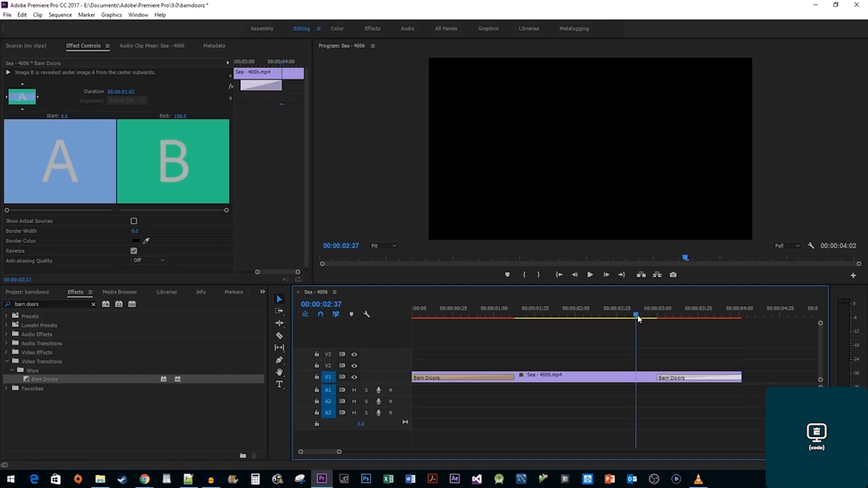
pyautogui.press('space')
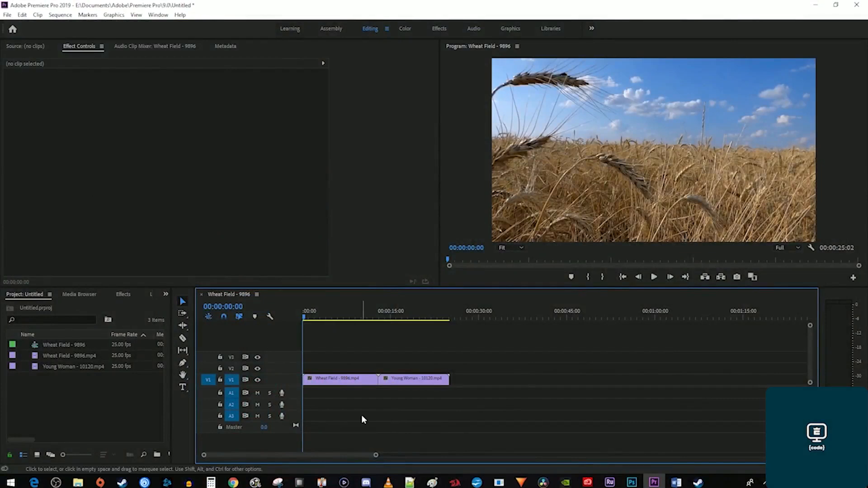
# Create a new Adjustment Layer in the Project panel with default settings.
pyautogui.rightClick(97, 388)
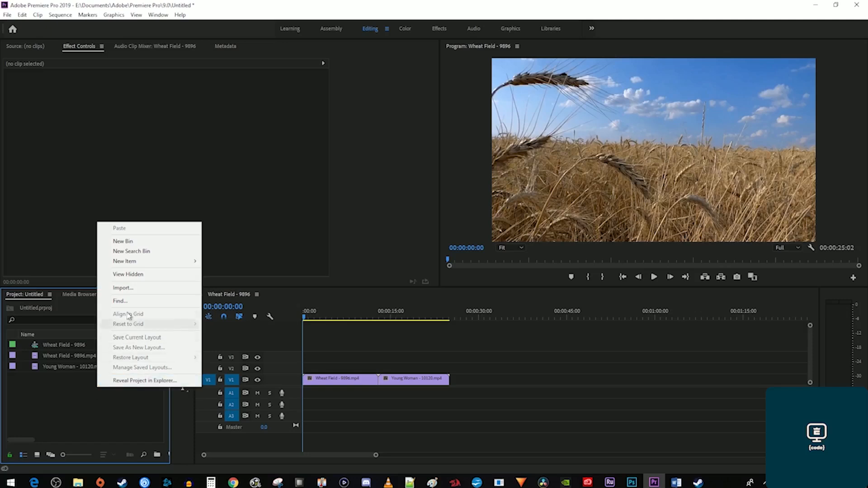
pyautogui.moveTo(148, 262)
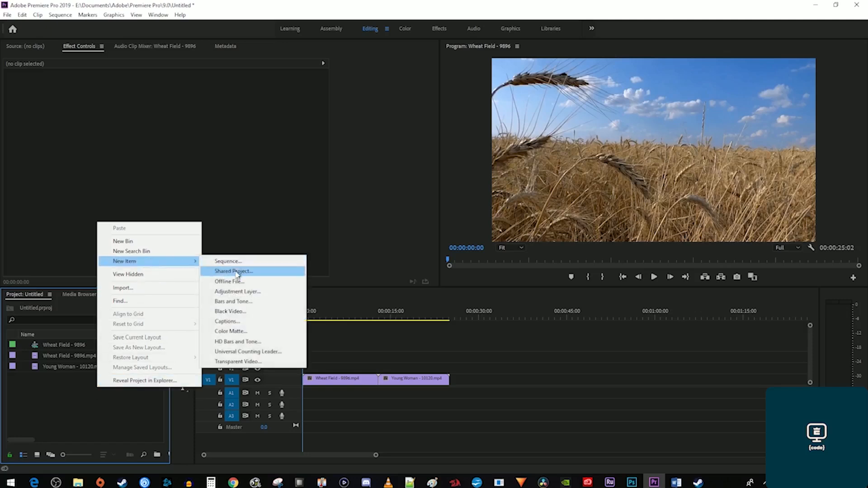
pyautogui.click(274, 292)
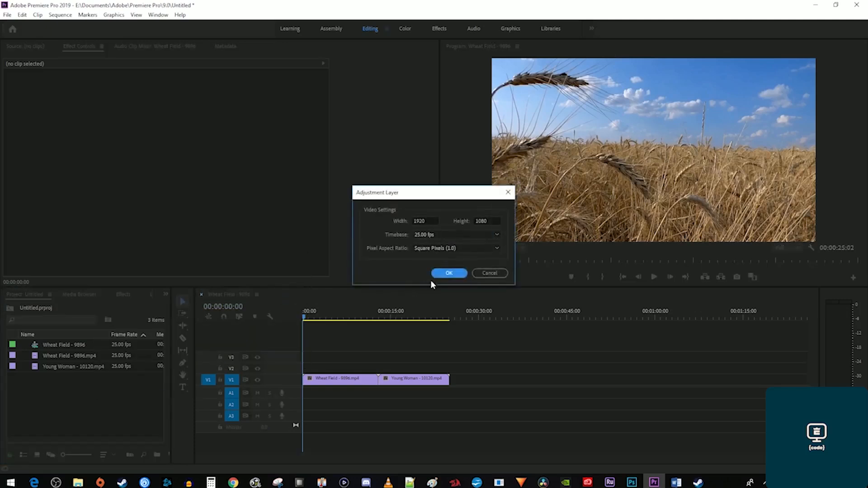
pyautogui.click(448, 273)
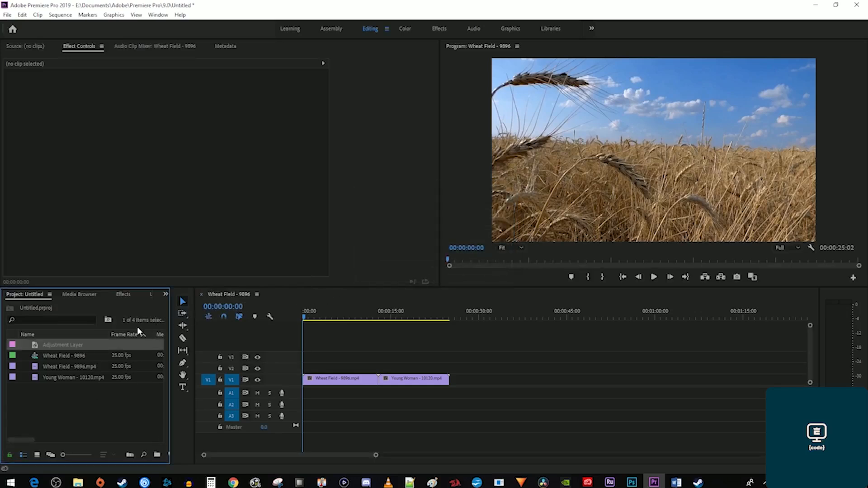
# Set the Adjustment Layer's duration to 00:00:00:15.
pyautogui.rightClick(82, 345)
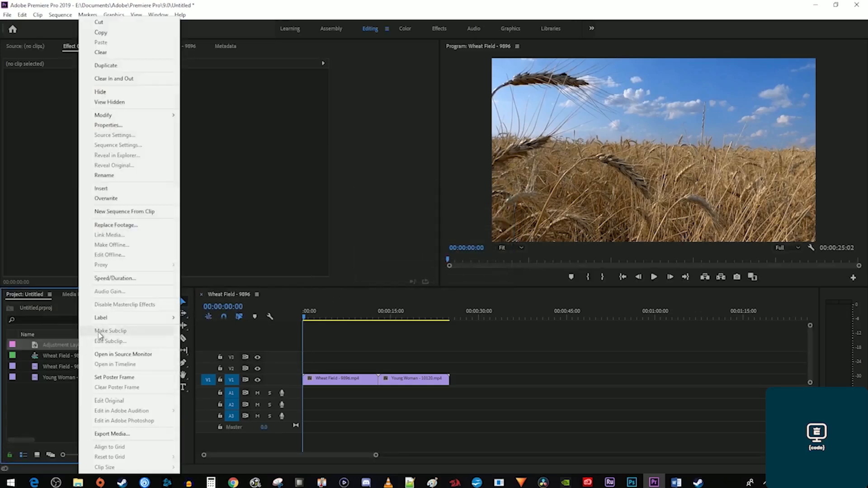
pyautogui.click(147, 278)
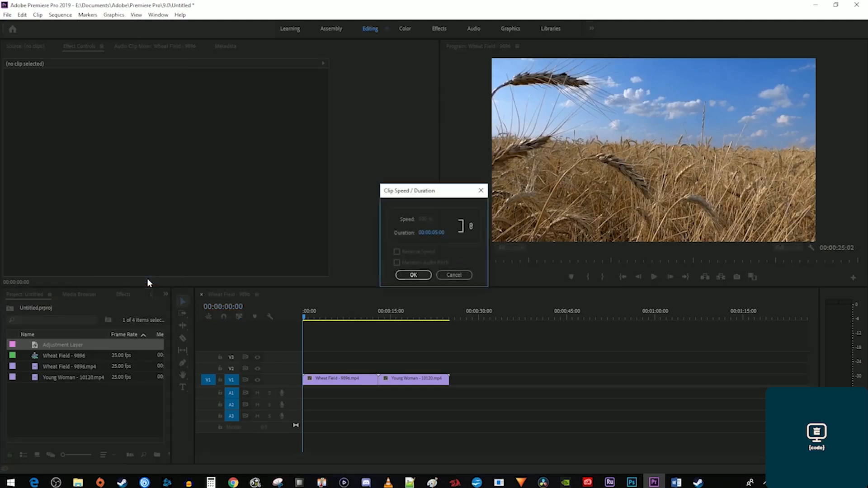
pyautogui.click(435, 232)
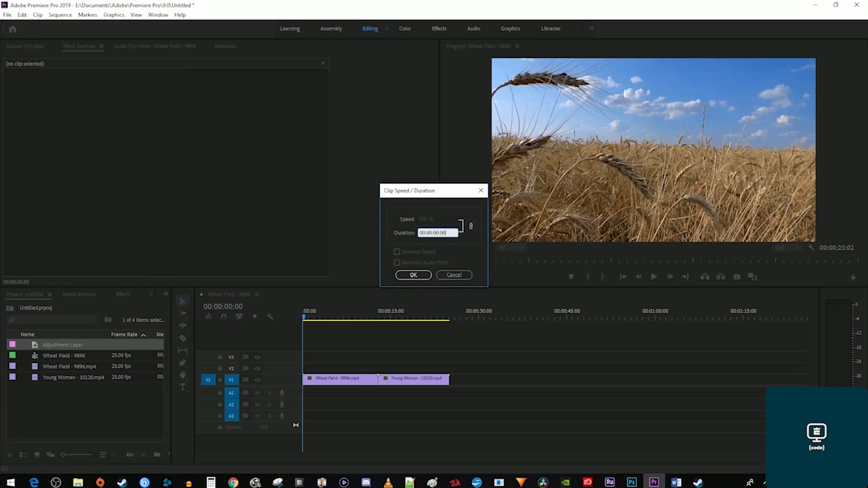
pyautogui.write('00:00:00:15')
pyautogui.click(414, 275)
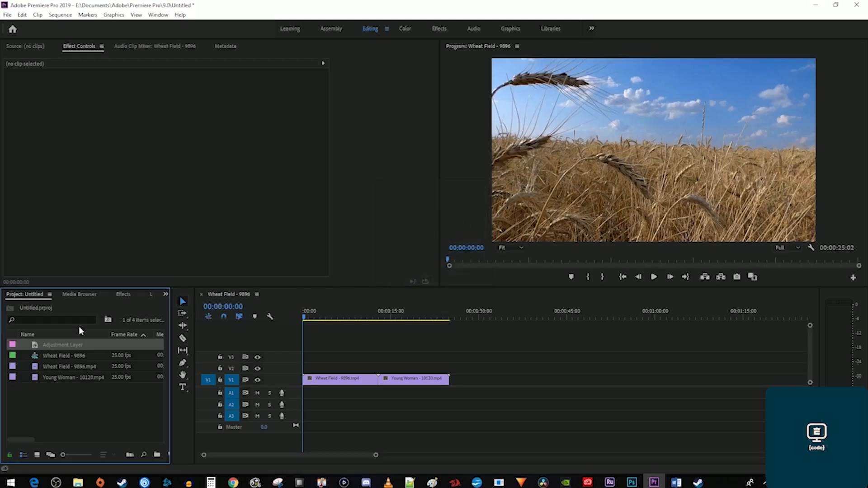
# Place the Adjustment Layer on V2 over the Wheat Field–Young Woman cut, zoom in, and select it.
pyautogui.moveTo(84, 346); pyautogui.dragTo(378, 368)
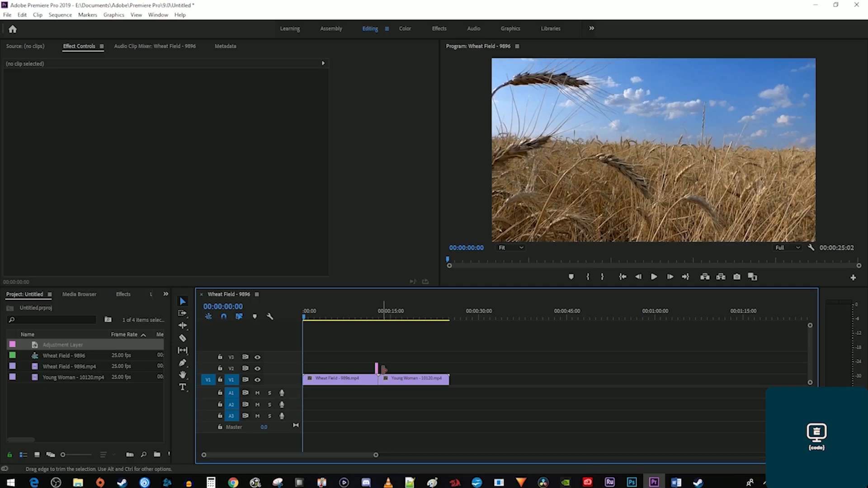
pyautogui.click(379, 315)
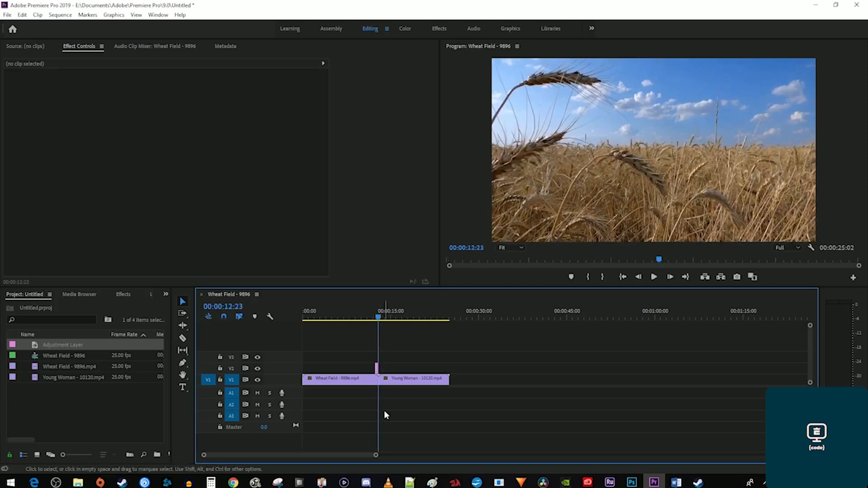
pyautogui.moveTo(376, 455); pyautogui.dragTo(329, 459)
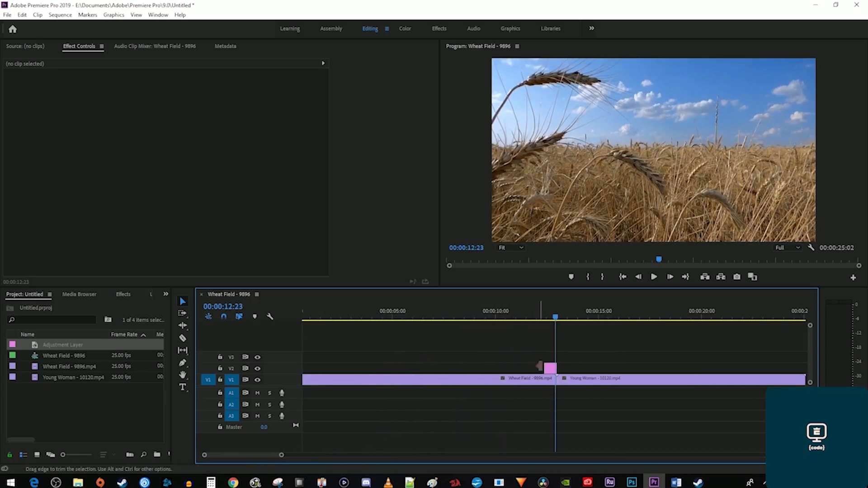
pyautogui.click(550, 368)
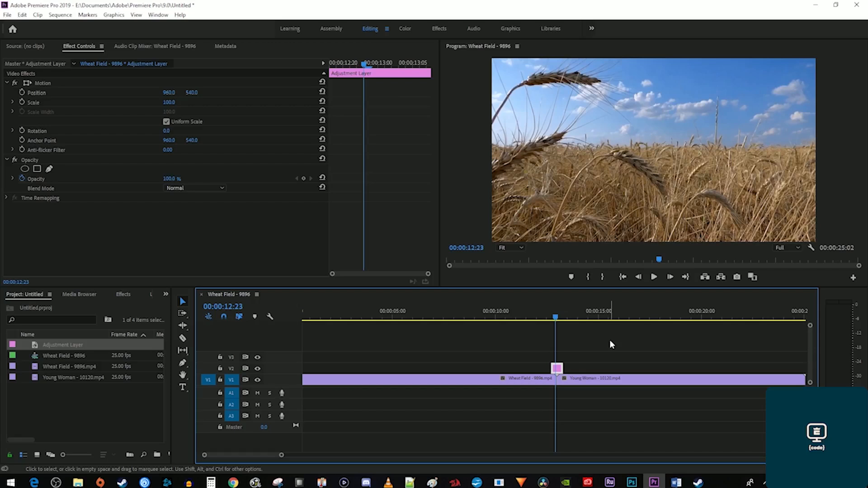
pyautogui.press('Right')
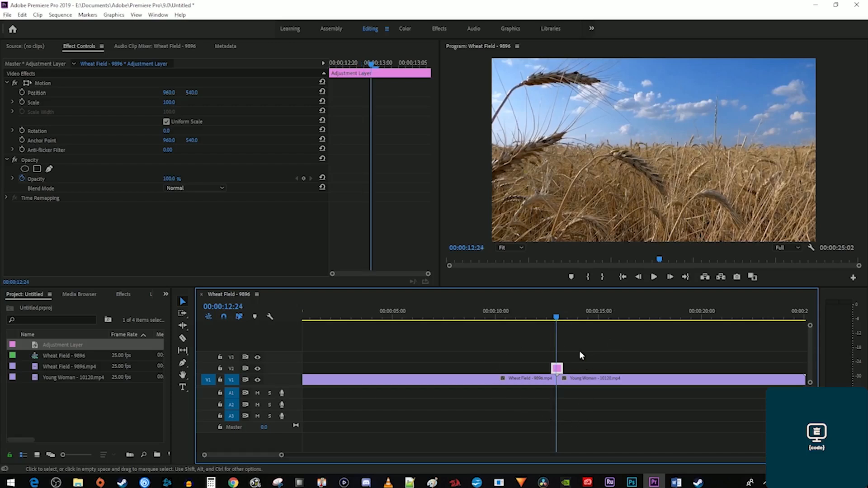
# Apply Brightness & Contrast to the Adjustment Layer.
pyautogui.click(121, 295)
pyautogui.click(77, 306)
pyautogui.write('bri')
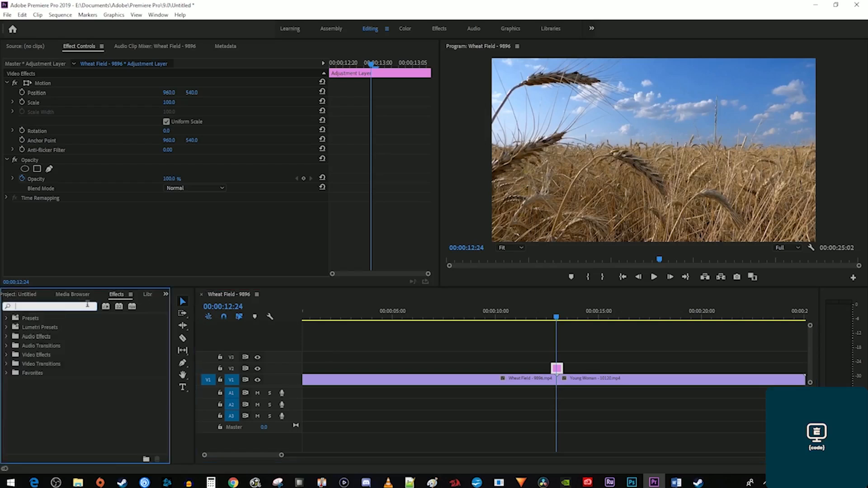
pyautogui.write('ghtness')
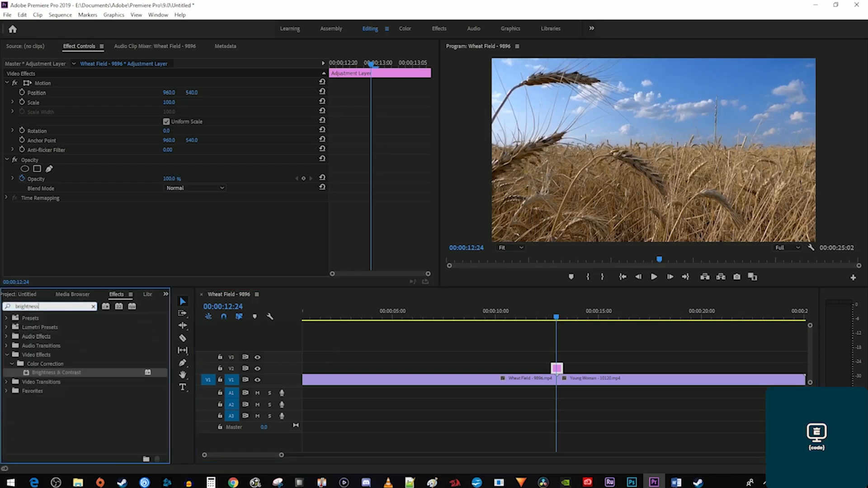
pyautogui.moveTo(61, 373); pyautogui.dragTo(557, 371)
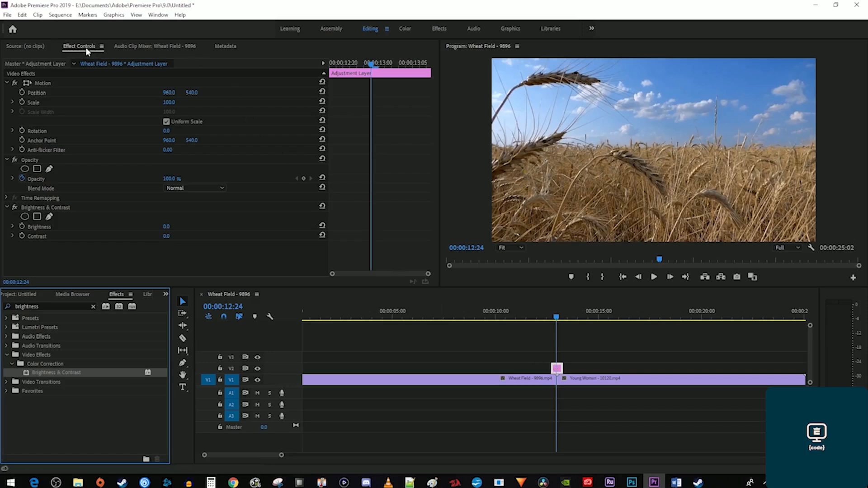
pyautogui.moveTo(371, 64); pyautogui.dragTo(329, 68)
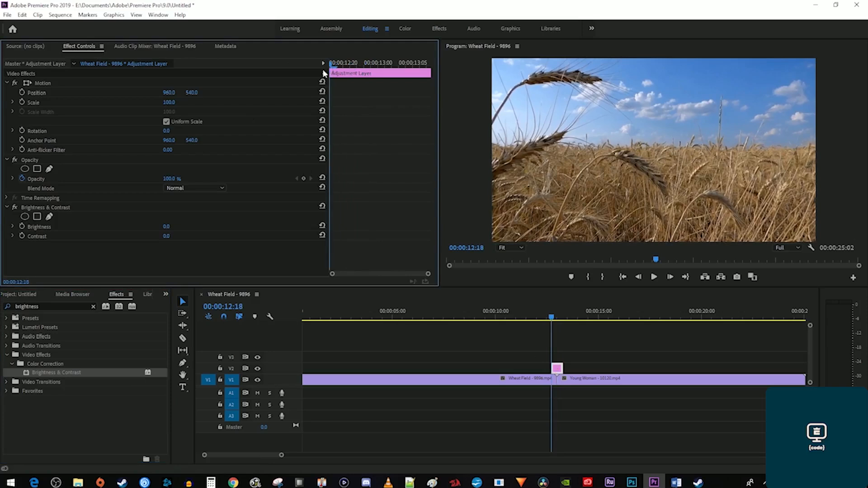
# Keyframe Brightness and Contrast at 0 on the layer's start and 100 at 00:00:13:00.
pyautogui.click(22, 227)
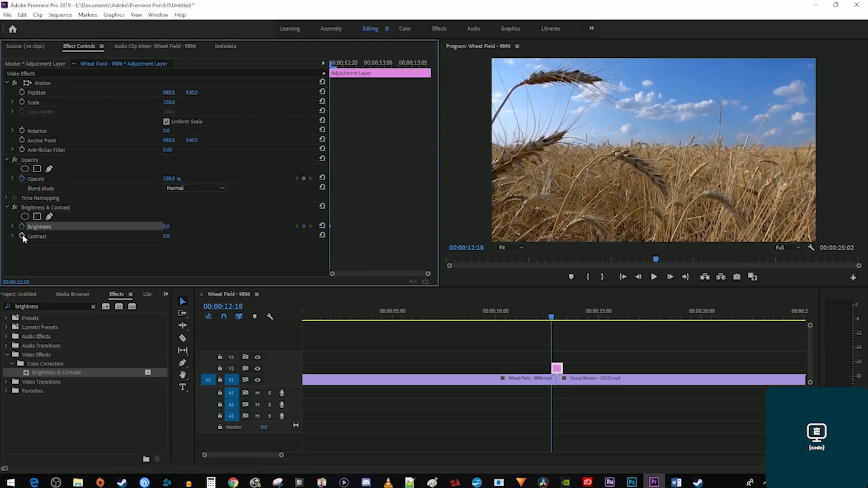
pyautogui.click(23, 236)
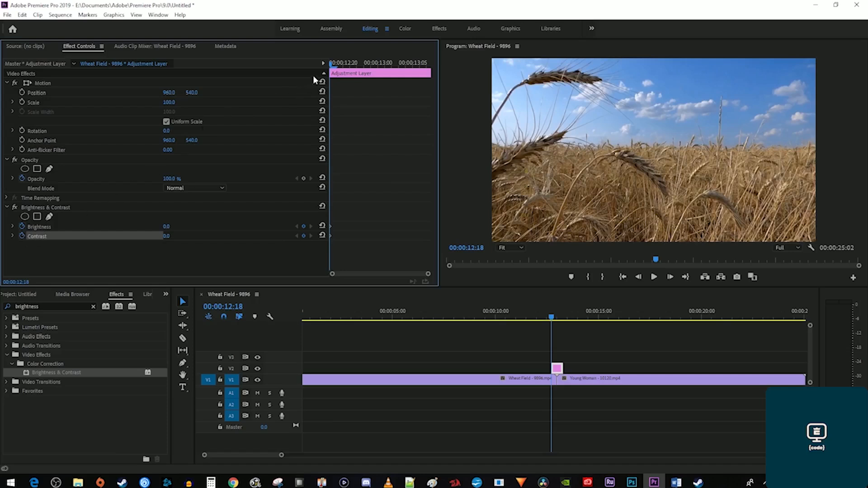
pyautogui.moveTo(328, 67); pyautogui.dragTo(378, 67)
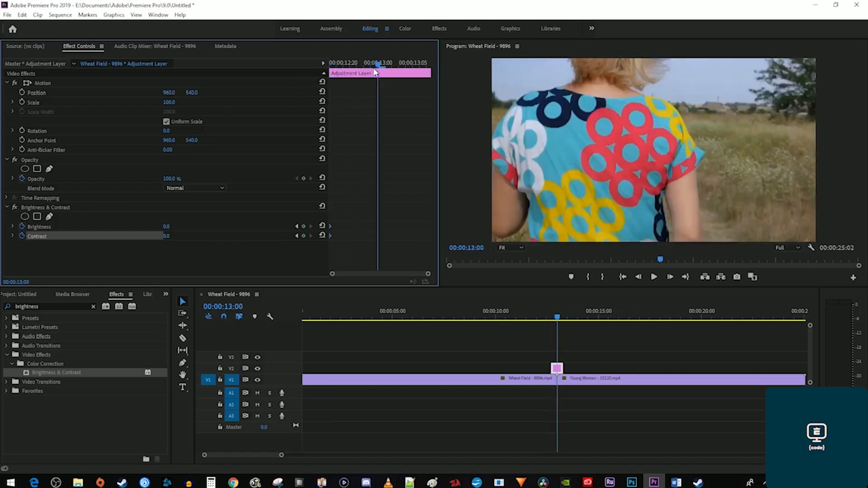
pyautogui.click(168, 226)
pyautogui.write('10')
pyautogui.press('Return')
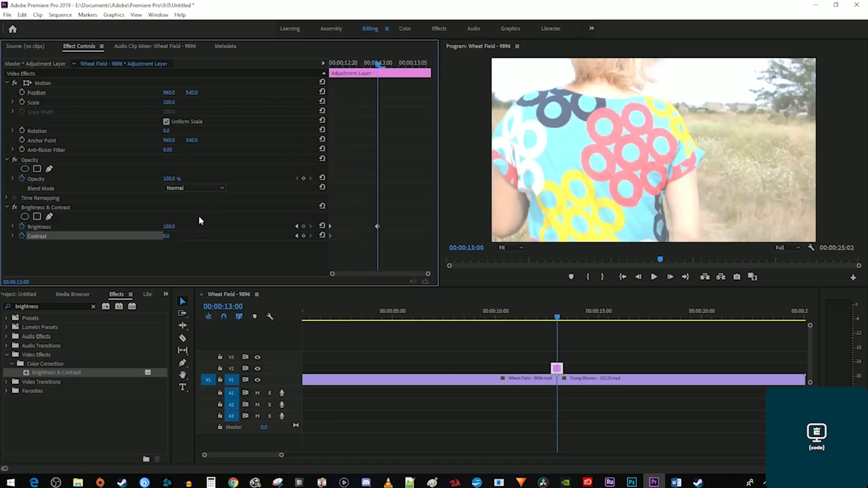
pyautogui.press('Tab')
pyautogui.write('100')
pyautogui.press('Return')
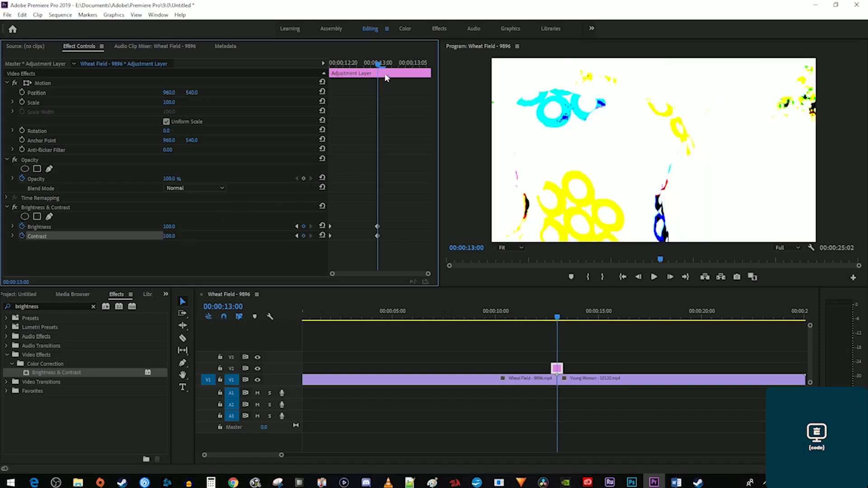
# Keyframe Brightness and Contrast back to 0 at the layer's end and play the flash.
pyautogui.moveTo(388, 63); pyautogui.dragTo(423, 66)
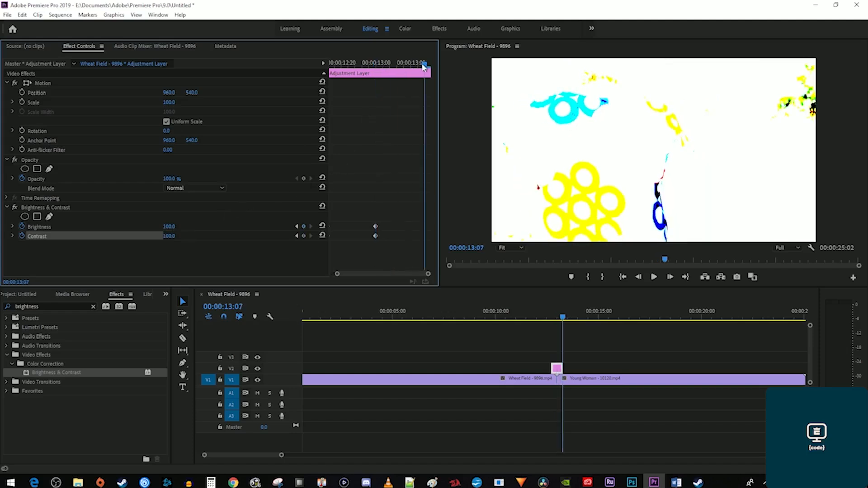
pyautogui.click(170, 226)
pyautogui.write('0')
pyautogui.press('Return')
pyautogui.click(174, 236)
pyautogui.write('0')
pyautogui.press('Return')
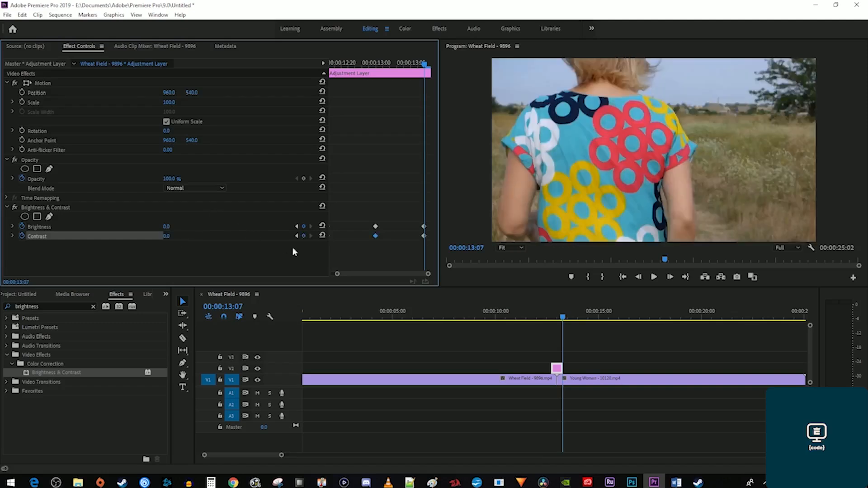
pyautogui.click(533, 319)
pyautogui.press('space')
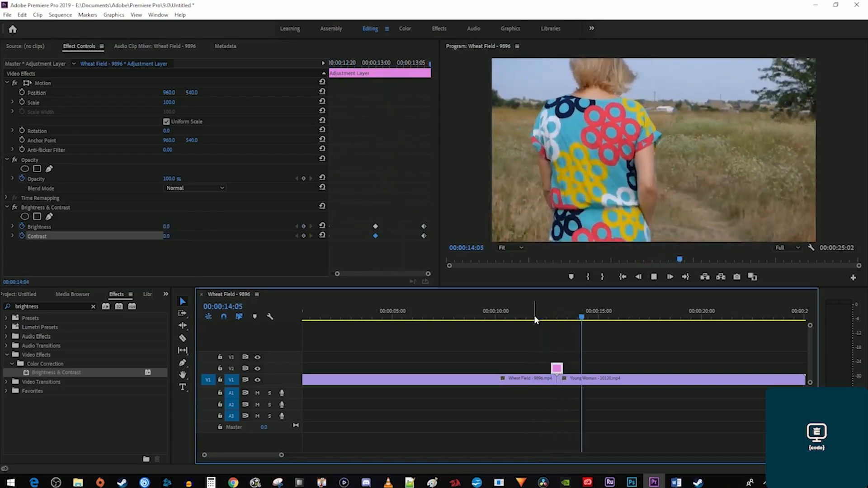
pyautogui.press('space')
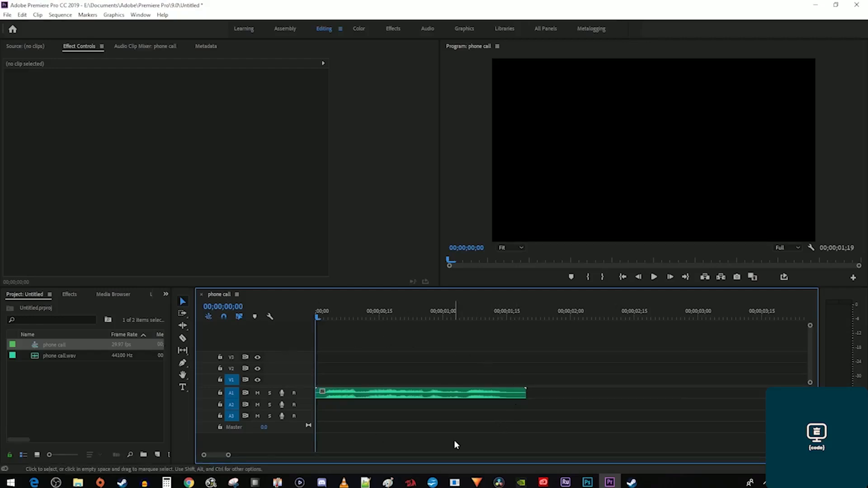
# Play the phone call audio, then apply Highpass to the A1 clip.
pyautogui.press('space')
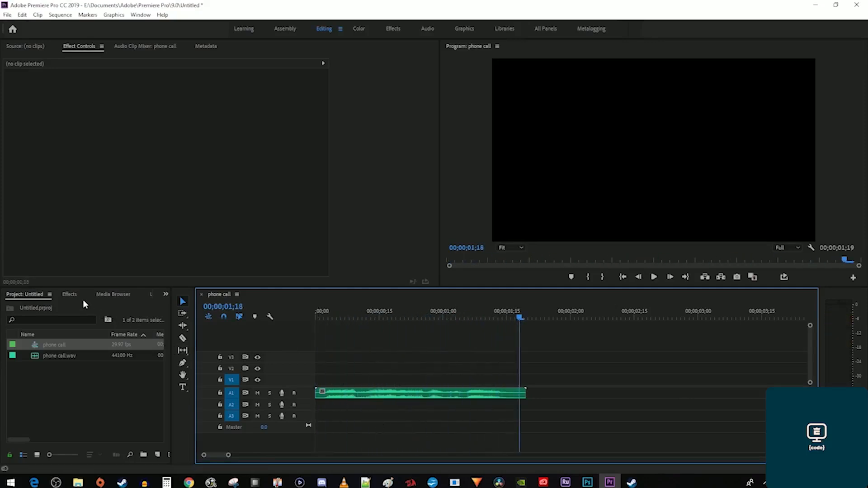
pyautogui.click(70, 294)
pyautogui.click(70, 306)
pyautogui.write('high pass')
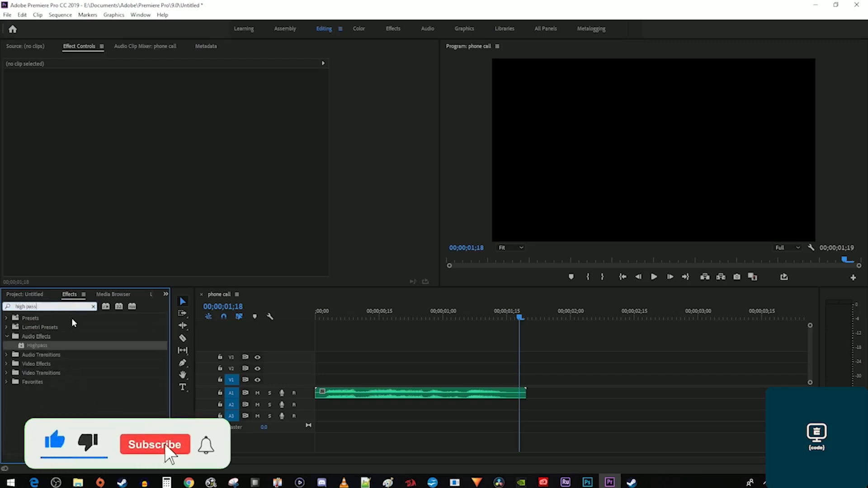
pyautogui.moveTo(34, 345); pyautogui.dragTo(353, 391)
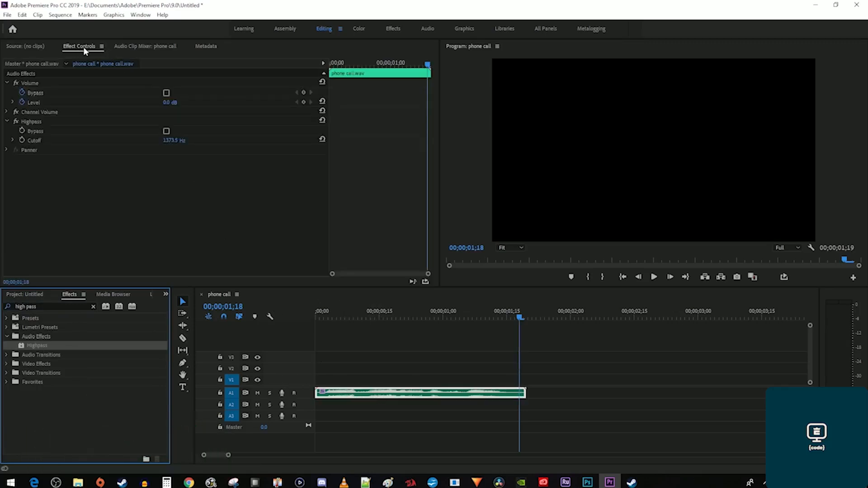
# Set the Highpass Cutoff to 700 Hz and play the filtered audio.
pyautogui.click(166, 142)
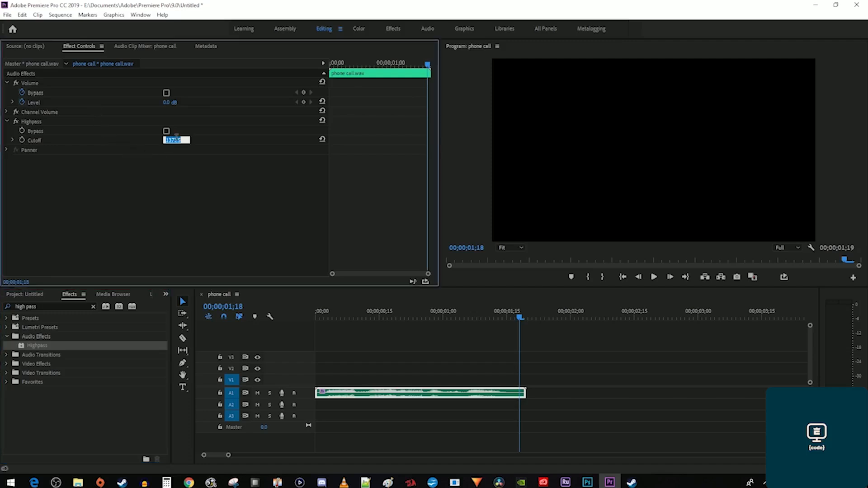
pyautogui.write('700')
pyautogui.press('Return')
pyautogui.press('space')
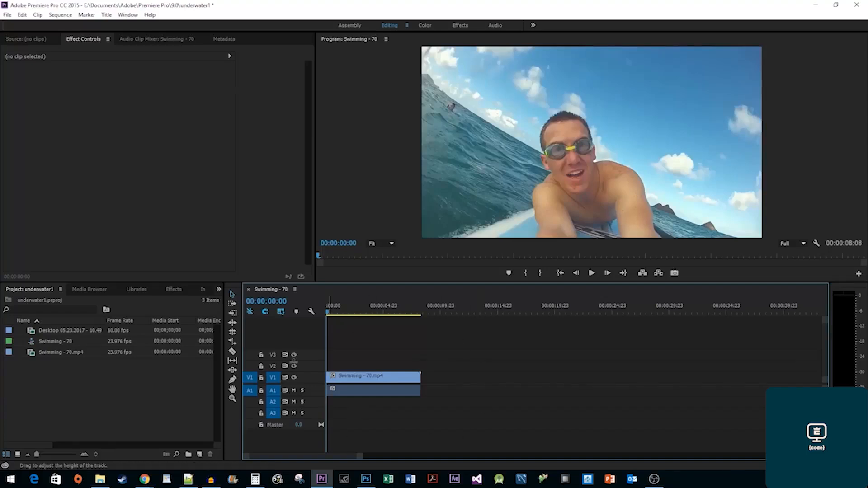
# Razor the Swimming - 70 A1 audio at about 00:00:02:03, where the swimmer surfaces.
pyautogui.press('space')
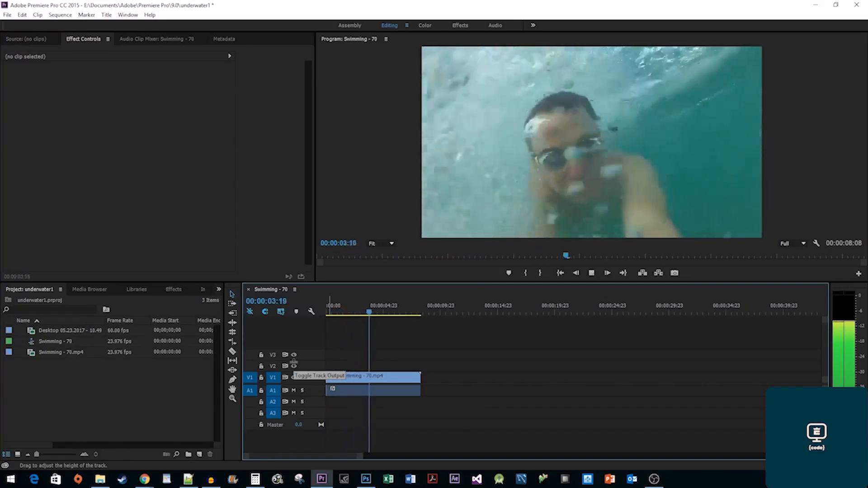
pyautogui.press('space')
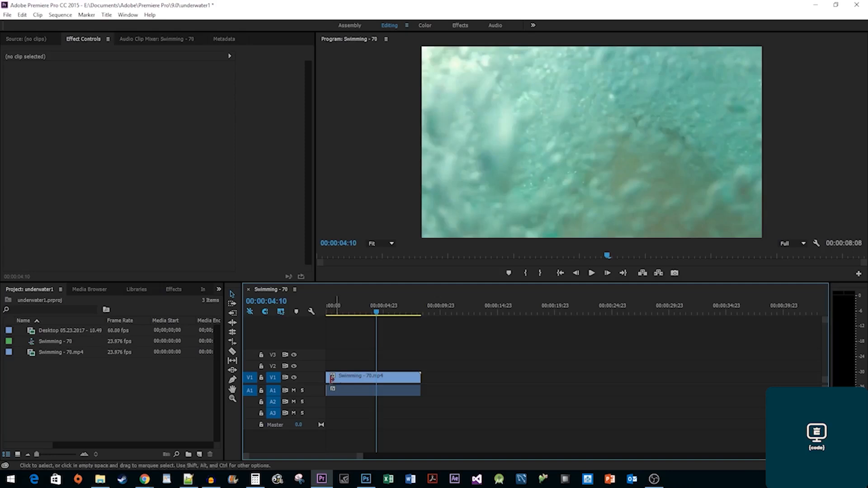
pyautogui.click(234, 352)
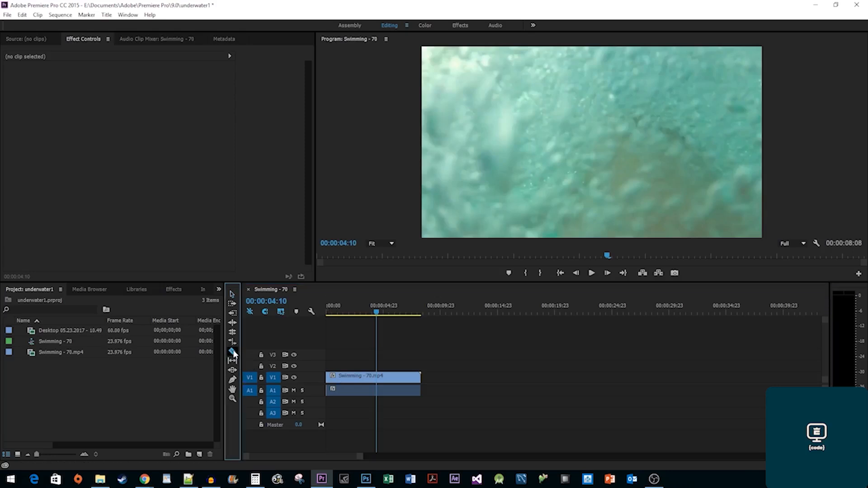
pyautogui.click(339, 314)
pyautogui.moveTo(338, 314); pyautogui.dragTo(353, 315)
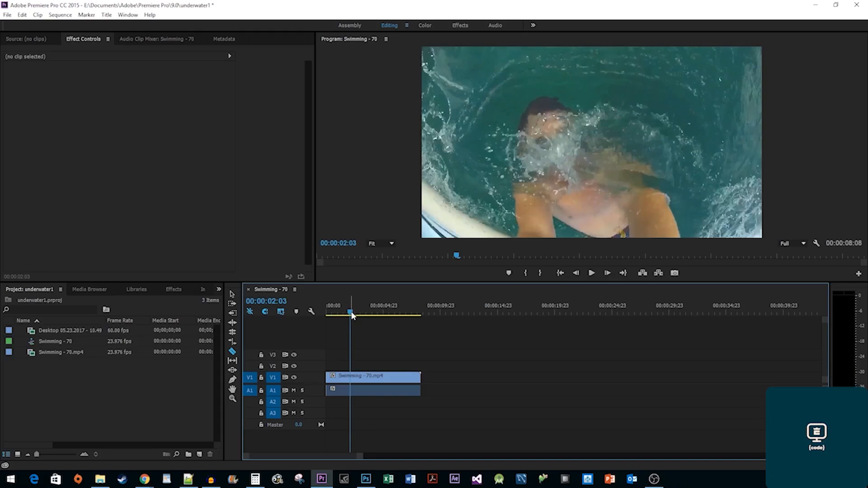
pyautogui.click(354, 391)
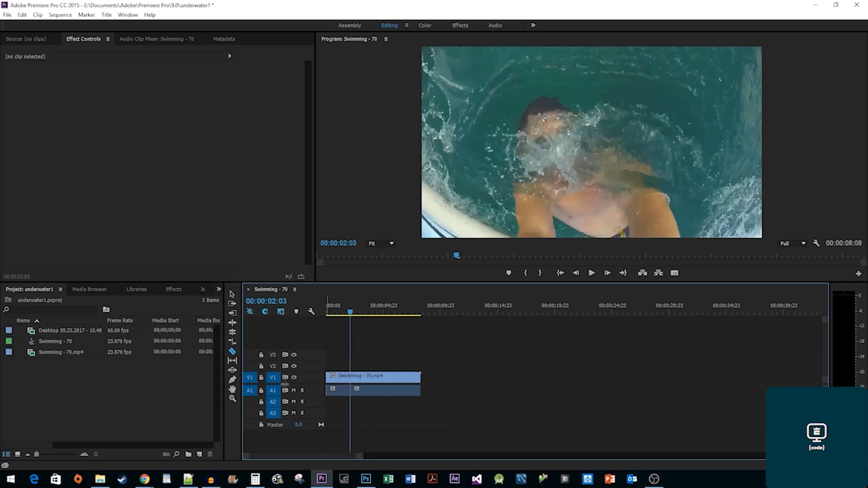
pyautogui.click(171, 287)
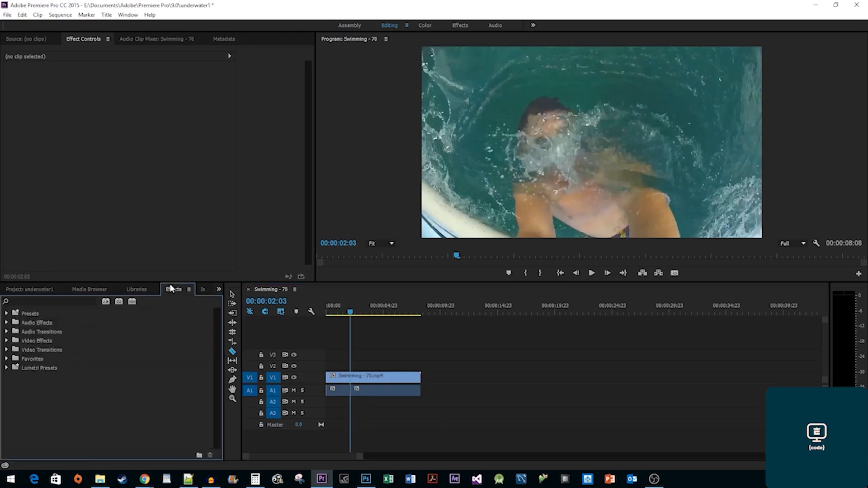
# Apply Lowpass to the second Swimming - 70 audio piece and preview it.
pyautogui.click(75, 301)
pyautogui.write('lowpass')
pyautogui.moveTo(39, 333); pyautogui.dragTo(378, 394)
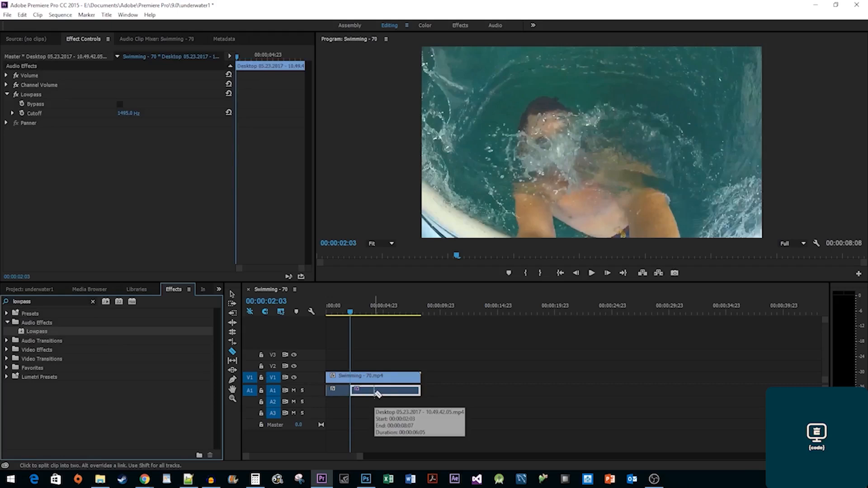
pyautogui.moveTo(338, 311); pyautogui.dragTo(267, 310)
pyautogui.press('space')
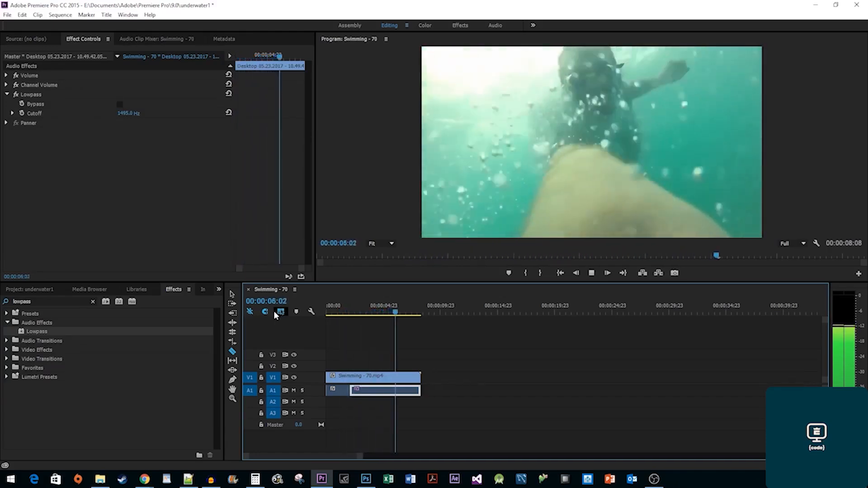
pyautogui.press('space')
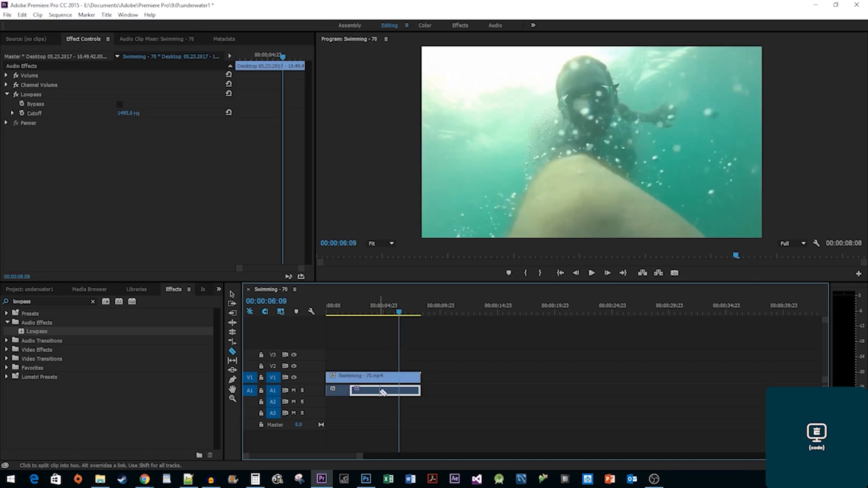
# Save, lower the Lowpass Cutoff to 327.5 Hz, and preview the muffled audio.
pyautogui.hotkey('ctrl', 's')
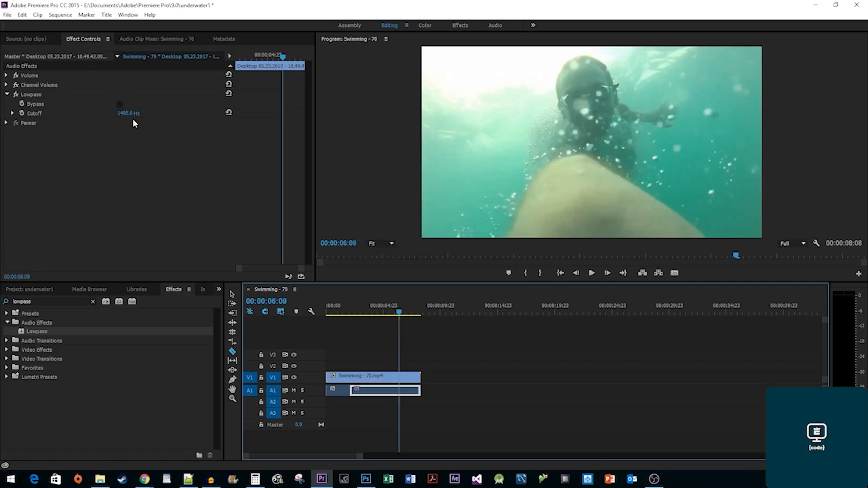
pyautogui.moveTo(132, 115); pyautogui.dragTo(81, 115)
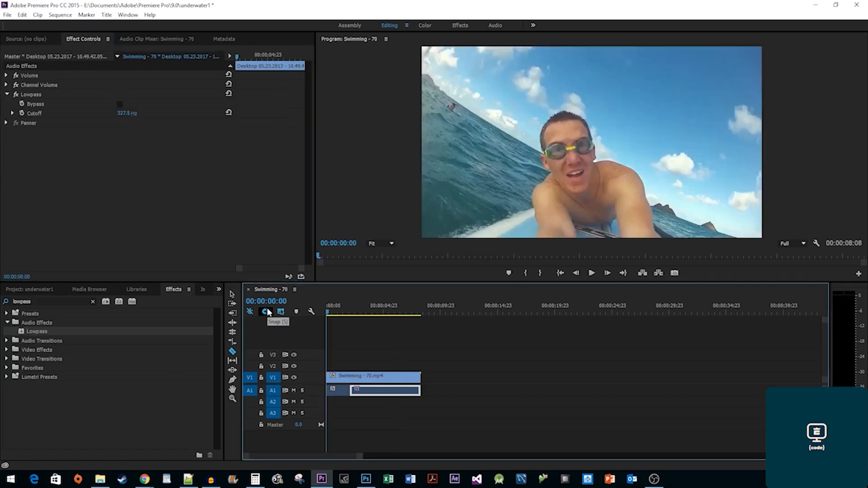
pyautogui.press('space')
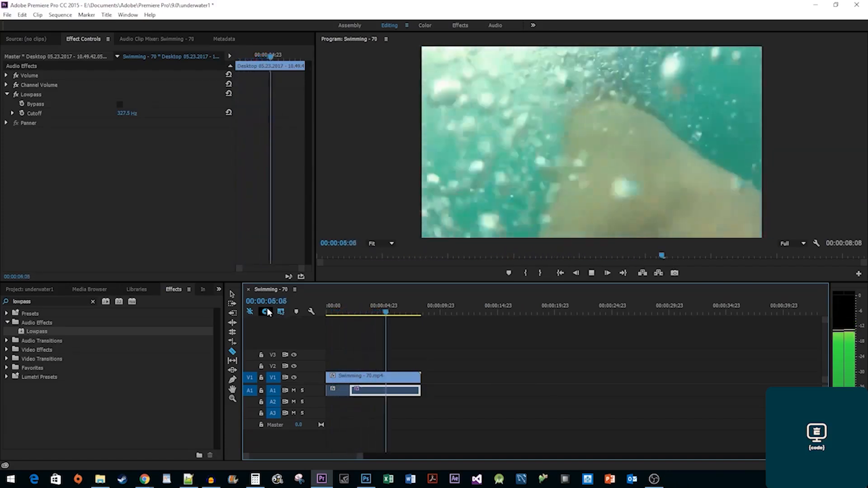
pyautogui.press('space')
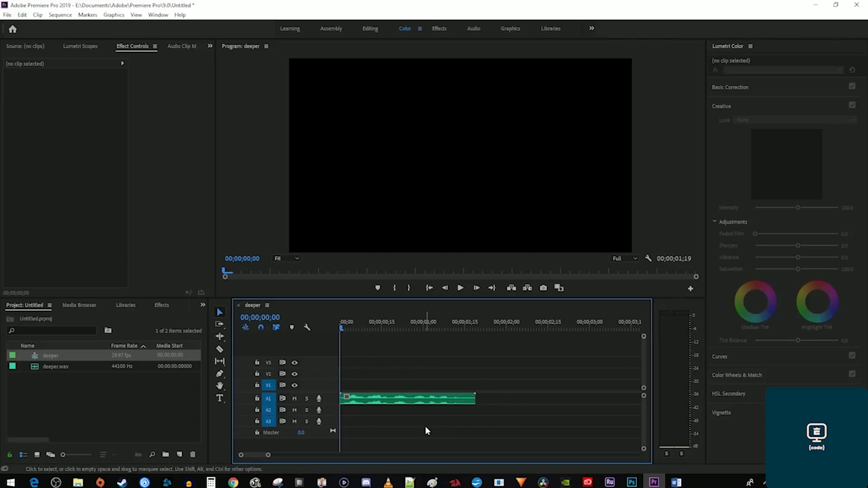
# Play the deeper.wav voice clip, then apply Pitch Shifter to it on A1.
pyautogui.press('space')
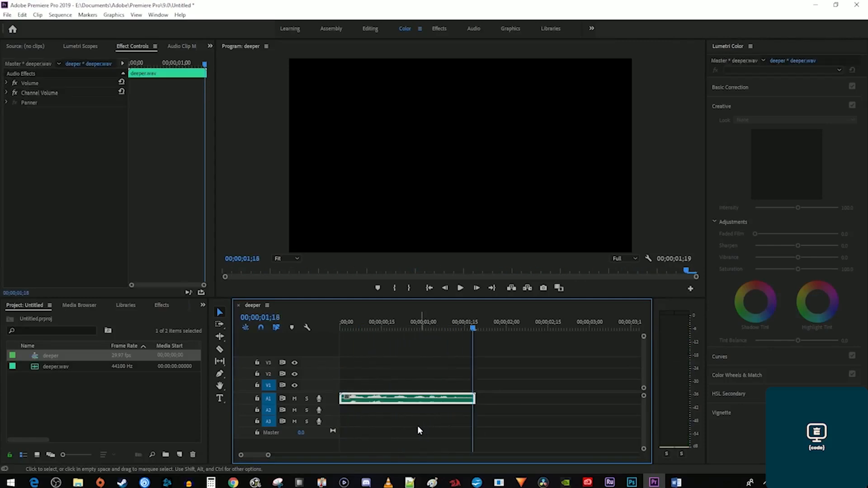
pyautogui.click(166, 306)
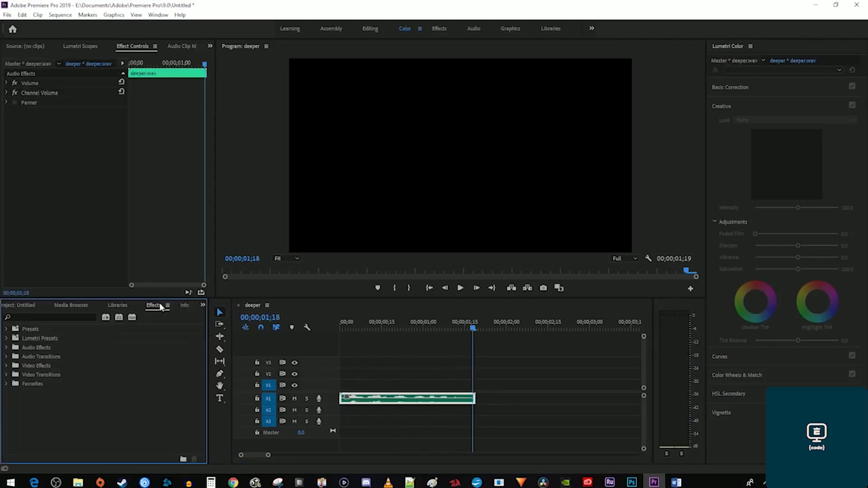
pyautogui.click(74, 318)
pyautogui.write('pitch')
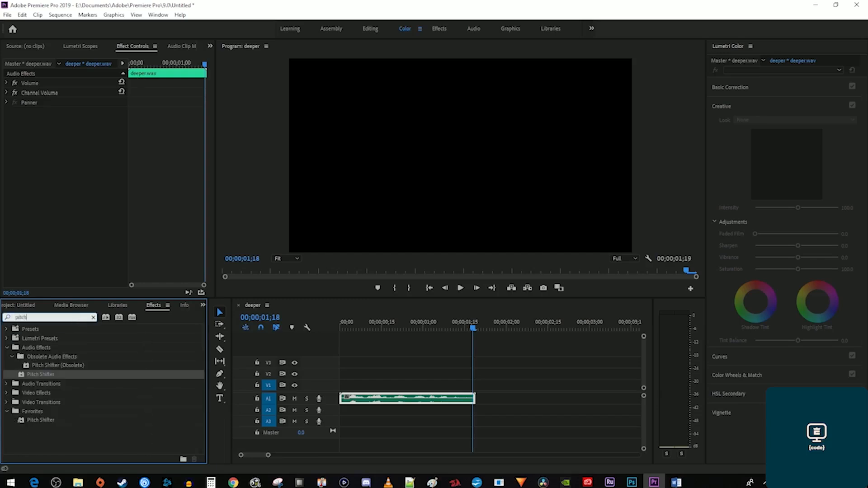
pyautogui.moveTo(38, 374); pyautogui.dragTo(365, 404)
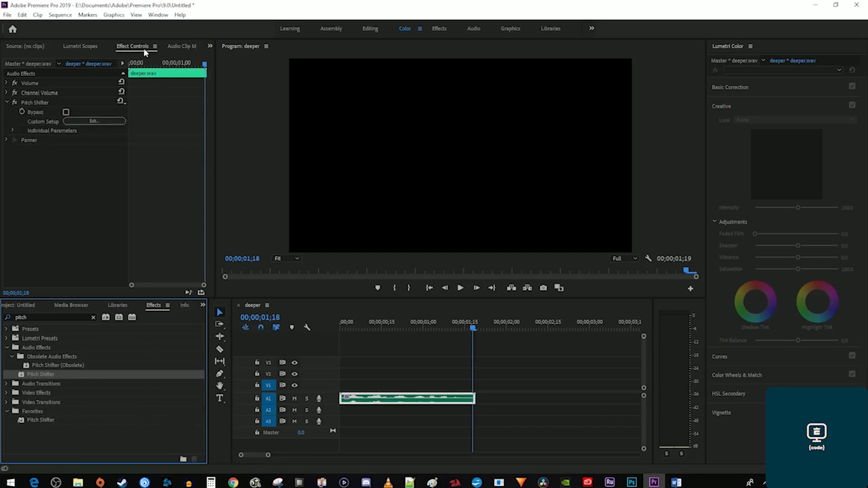
# Set Pitch Shifter to -5 semitones with High Precision and preview the deeper voice.
pyautogui.click(93, 122)
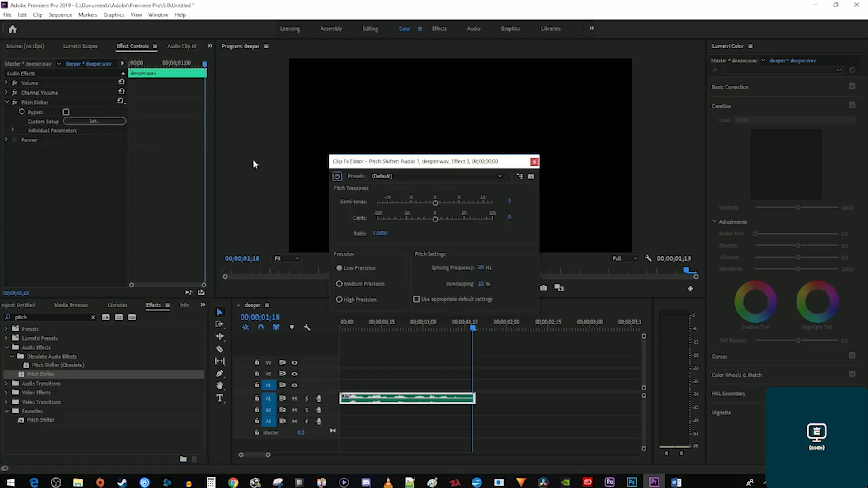
pyautogui.moveTo(435, 202); pyautogui.dragTo(413, 204)
pyautogui.click(353, 300)
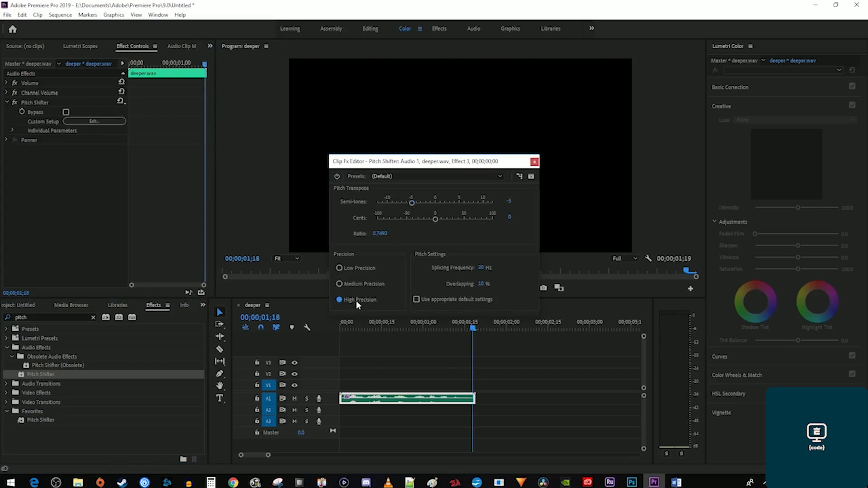
pyautogui.click(442, 300)
pyautogui.click(534, 162)
pyautogui.press('space')
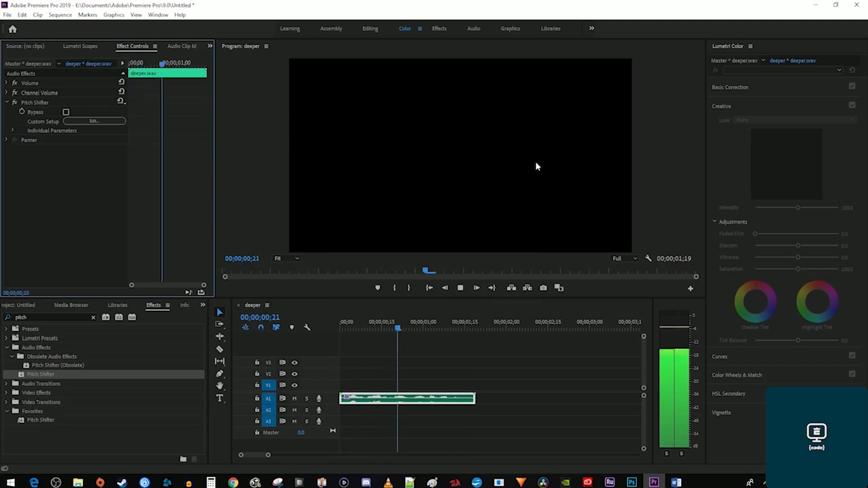
pyautogui.press('space')
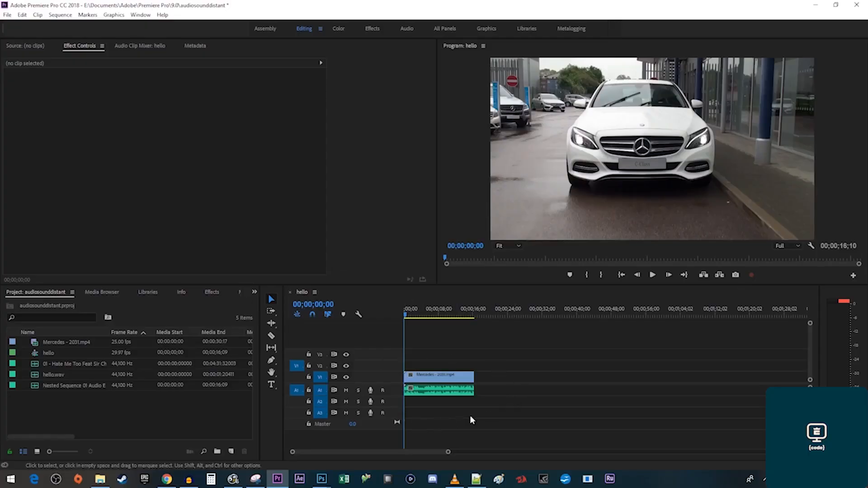
# Listen to the car clip, then apply Parametric Equalizer to its audio.
pyautogui.press('space')
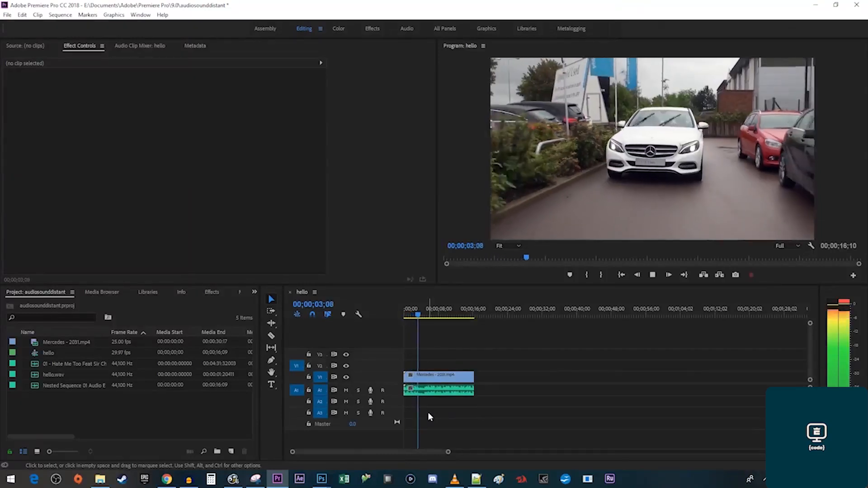
pyautogui.press('space')
pyautogui.press('Home')
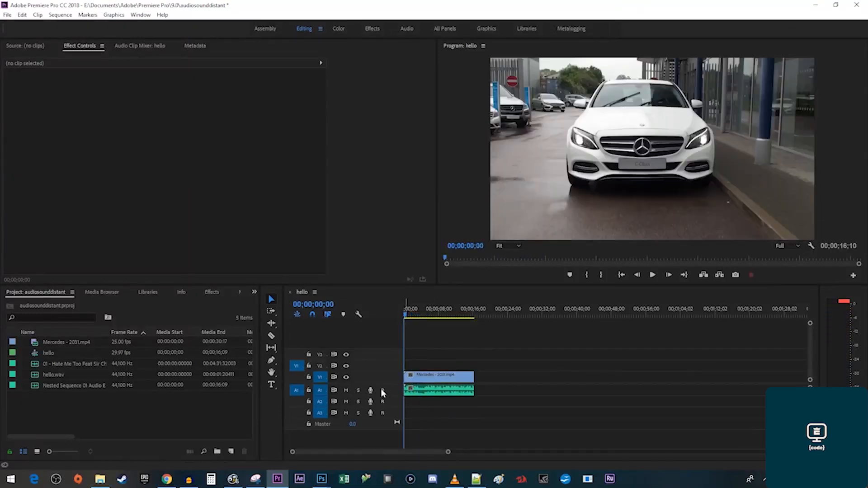
pyautogui.click(212, 291)
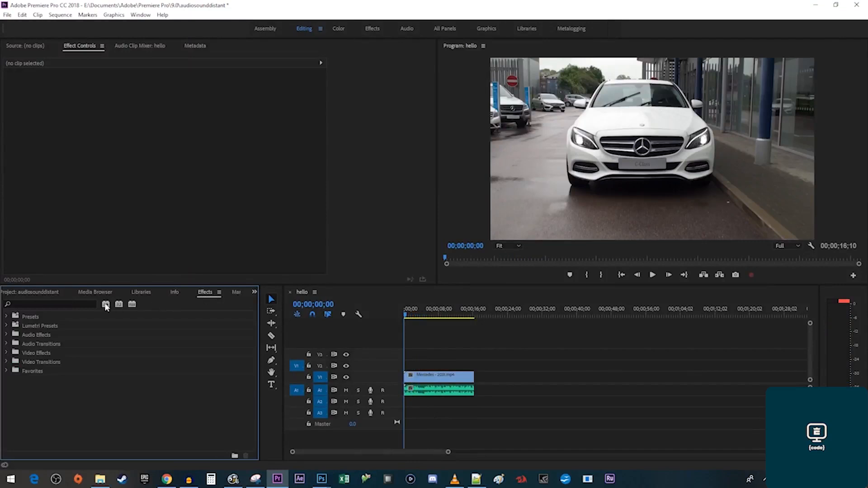
pyautogui.click(83, 302)
pyautogui.write('ualizer')
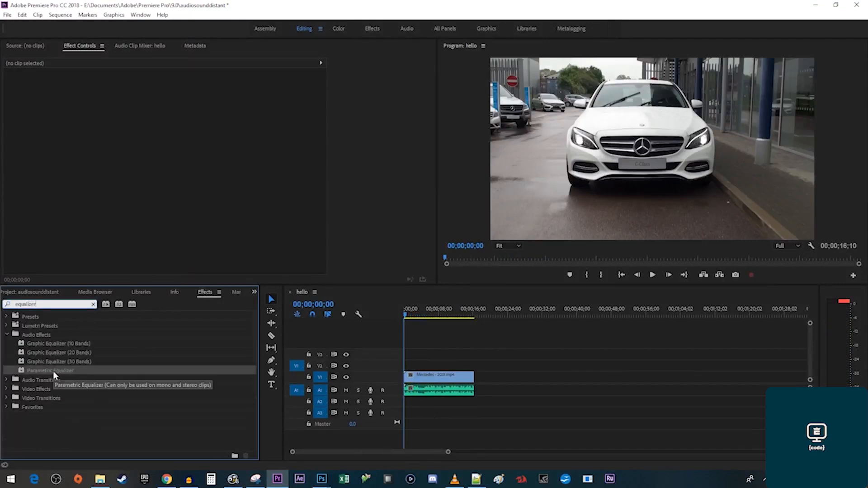
pyautogui.moveTo(57, 371); pyautogui.dragTo(427, 394)
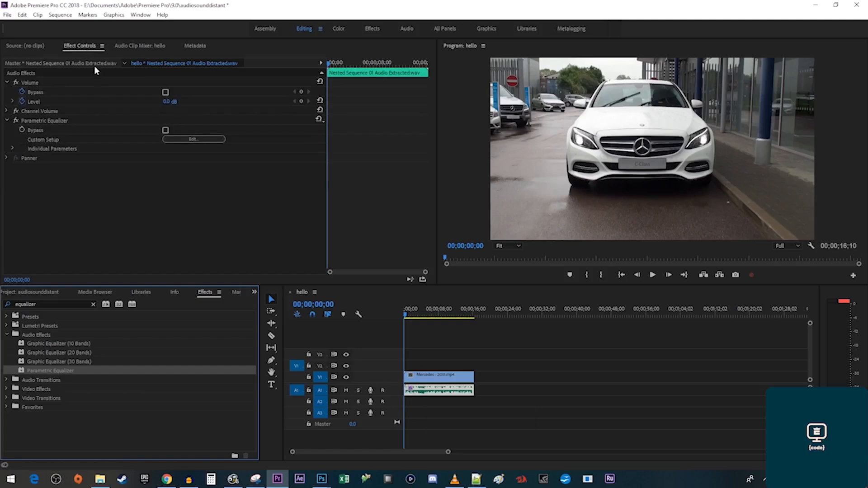
# Use the Generic Low-Pass preset and set the high-cut point to 1127 Hz, -27.3 dB.
pyautogui.click(187, 140)
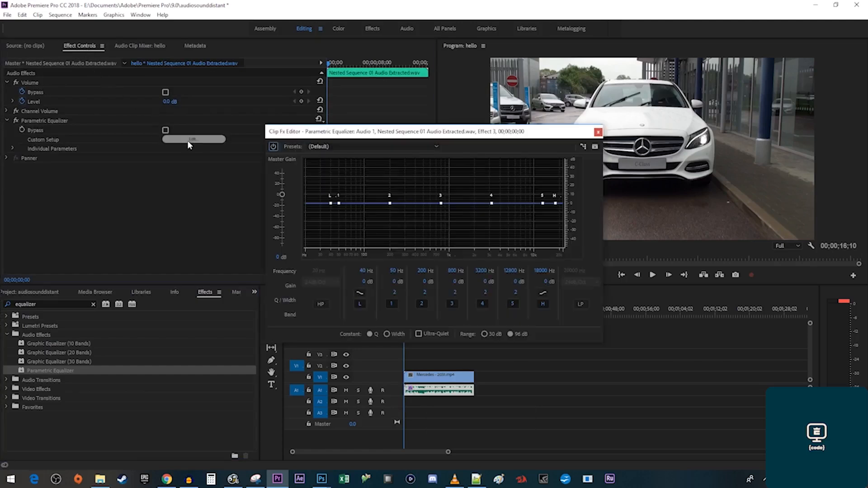
pyautogui.click(341, 146)
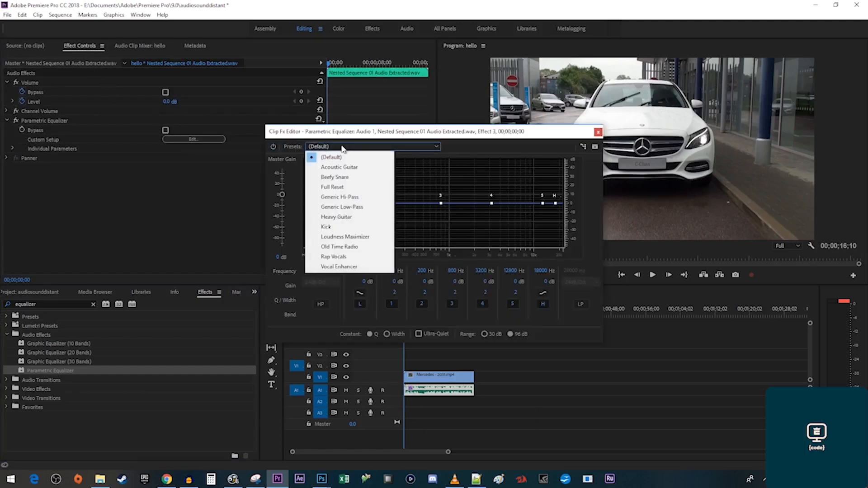
pyautogui.click(369, 207)
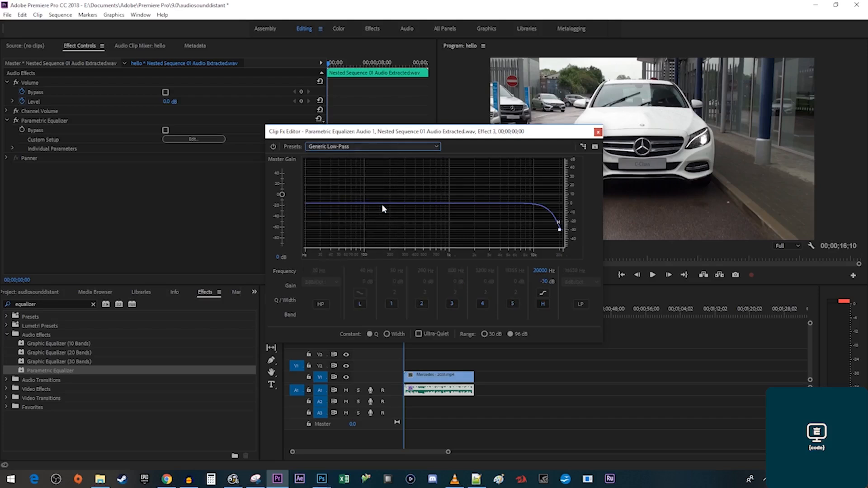
pyautogui.moveTo(559, 230); pyautogui.dragTo(447, 236)
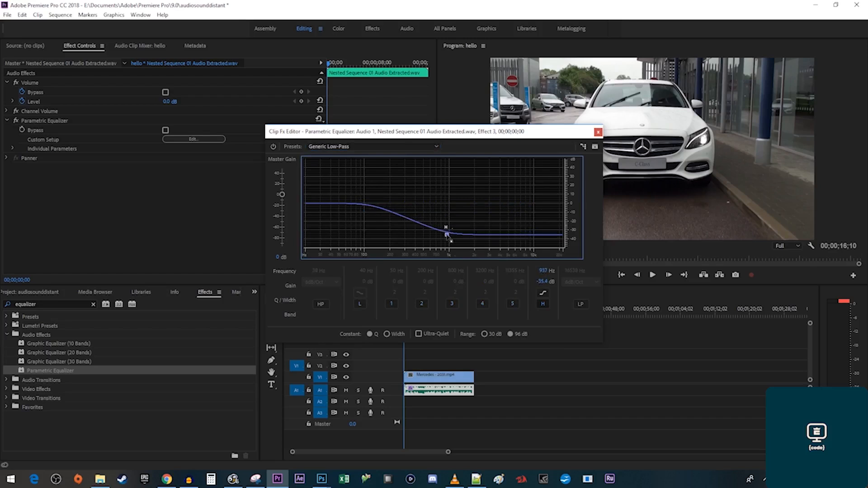
pyautogui.press('space')
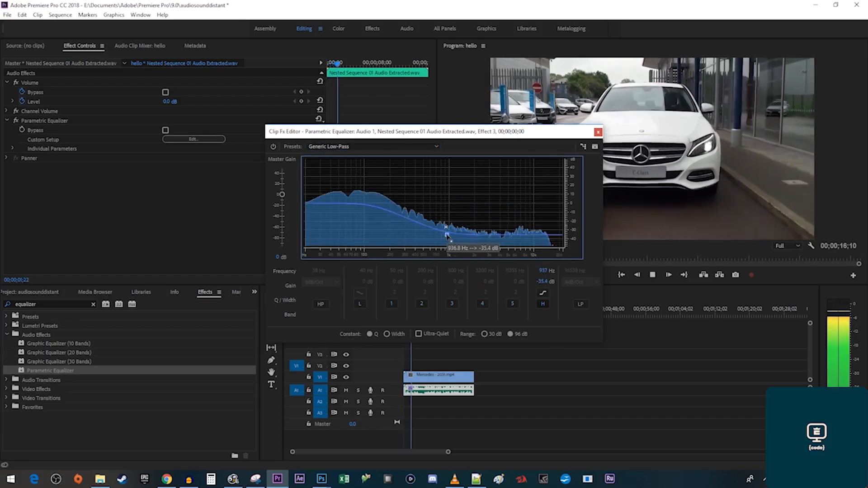
pyautogui.press('space')
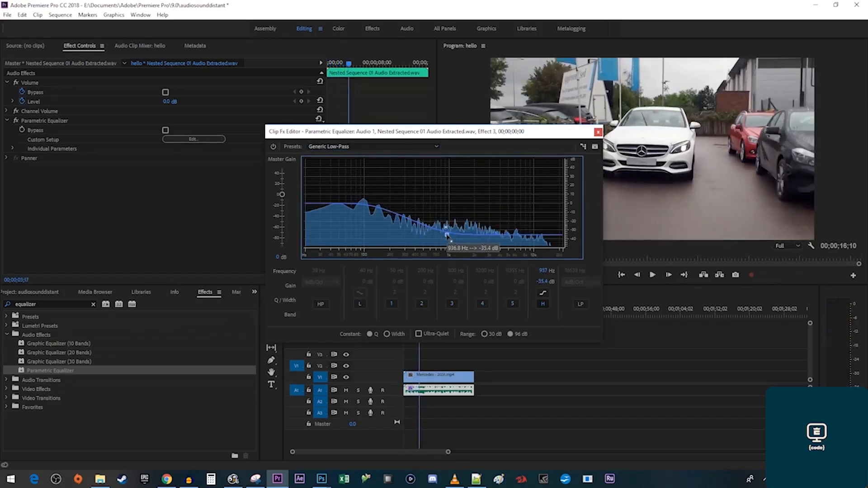
pyautogui.press('space')
pyautogui.moveTo(447, 236); pyautogui.dragTo(453, 227)
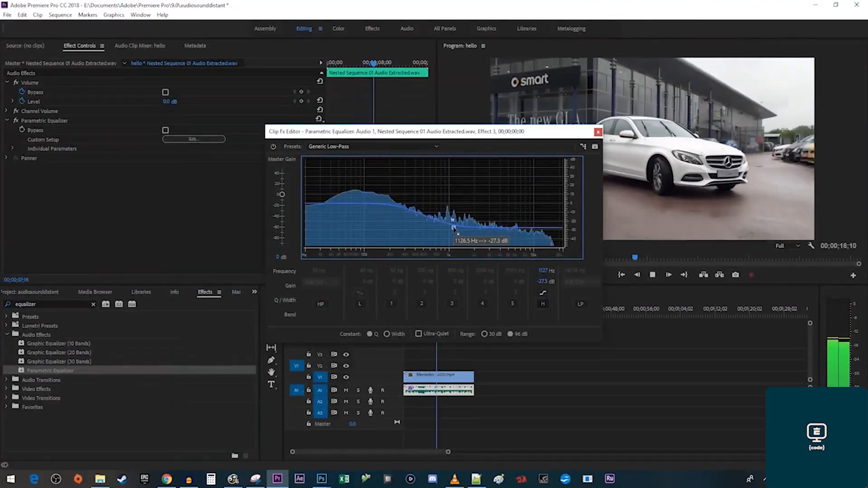
pyautogui.press('space')
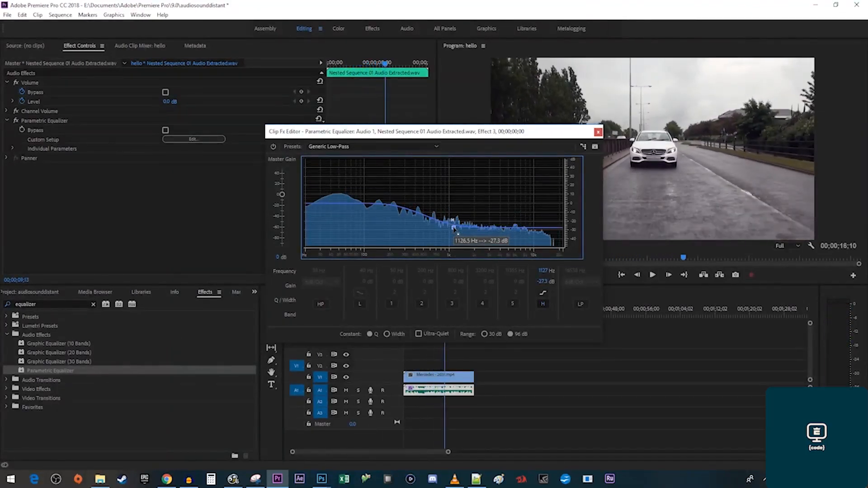
# Close the equalizer editor and play back the filtered audio.
pyautogui.click(598, 131)
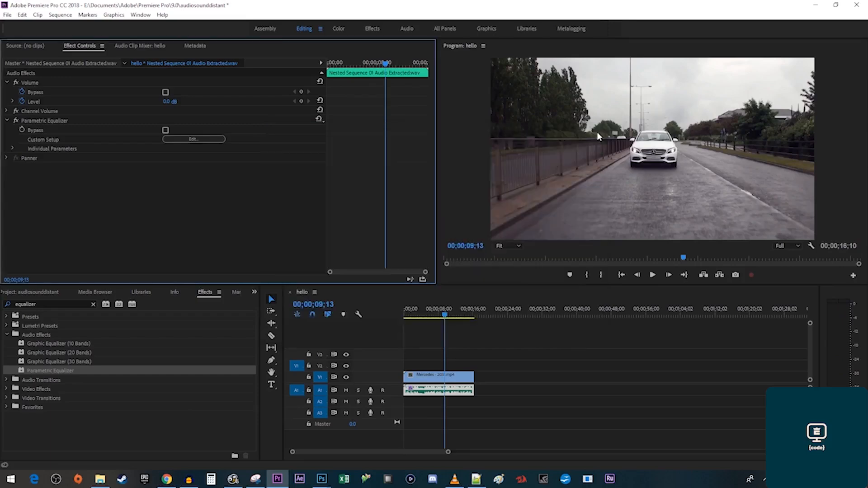
pyautogui.press('space')
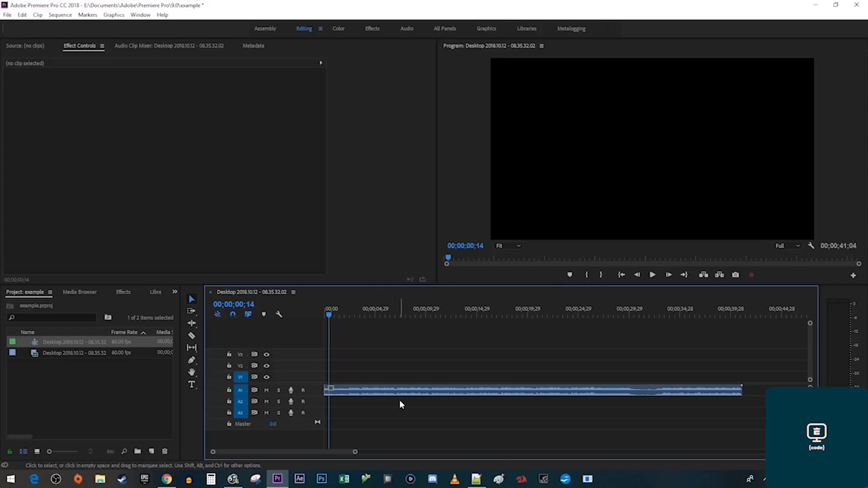
pyautogui.press('space')
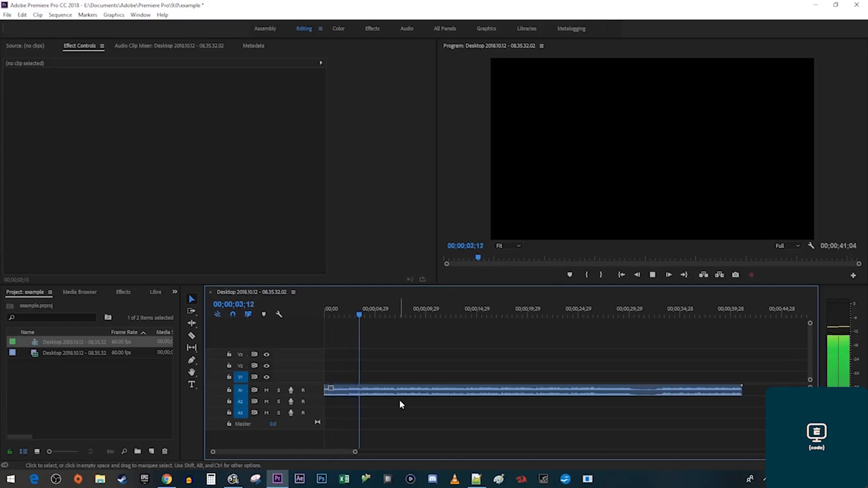
pyautogui.press('space')
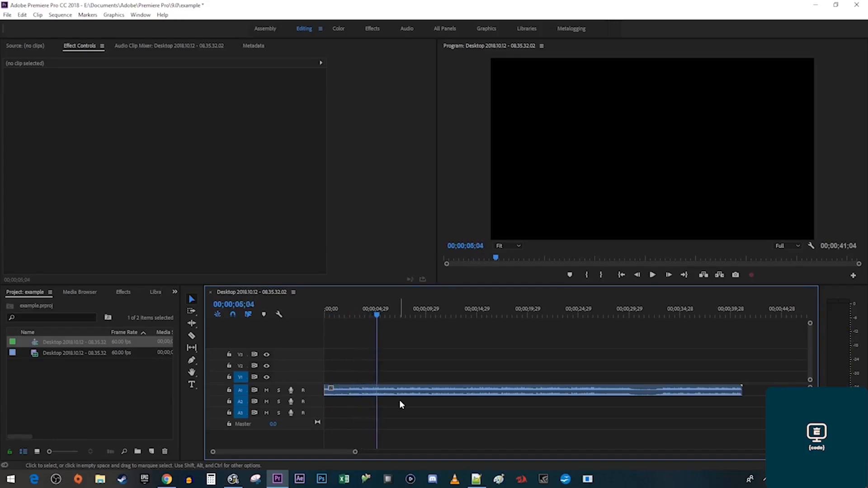
# Split the A1 voice clip with the Razor tool at about 2 seconds.
pyautogui.moveTo(355, 311); pyautogui.dragTo(347, 311)
pyautogui.click(192, 335)
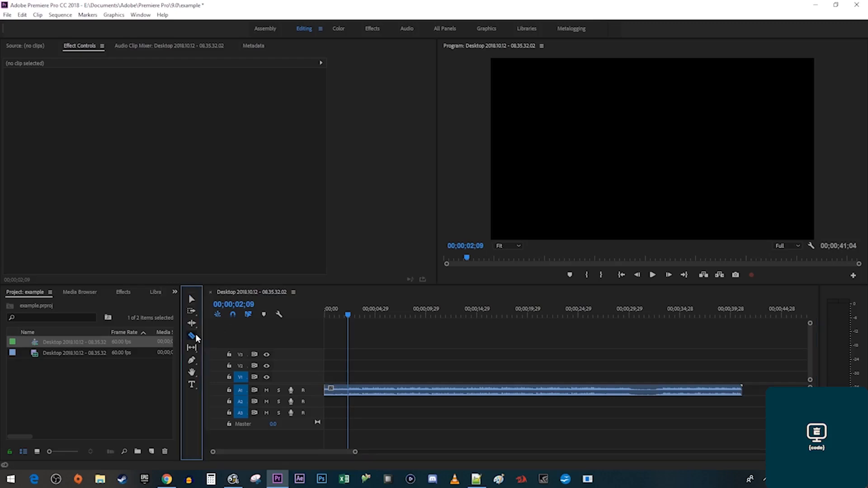
pyautogui.click(351, 392)
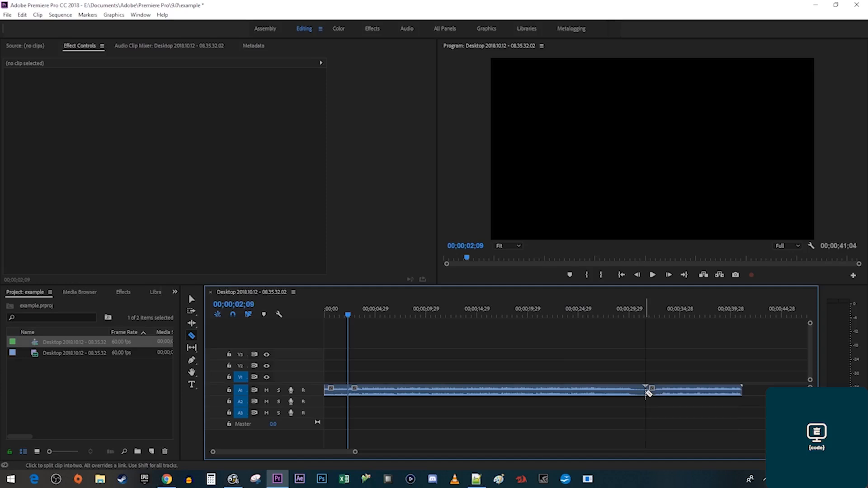
# Apply the Distortion audio effect to the middle A1 clip.
pyautogui.click(126, 293)
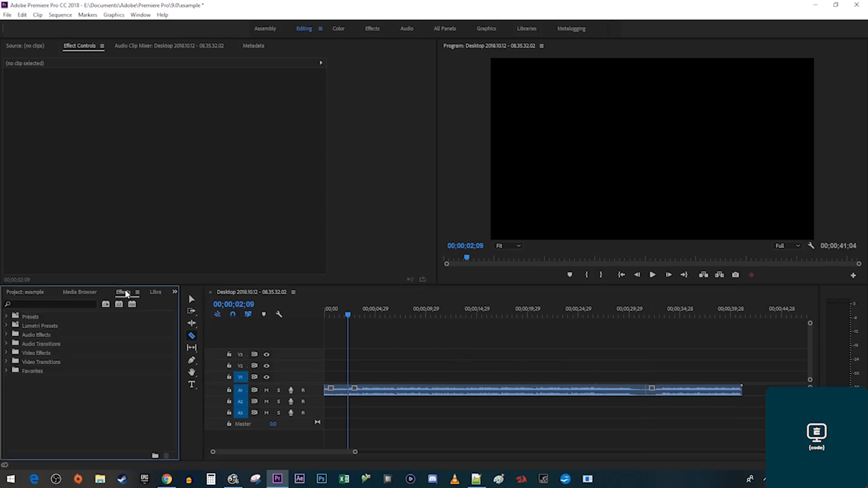
pyautogui.click(7, 335)
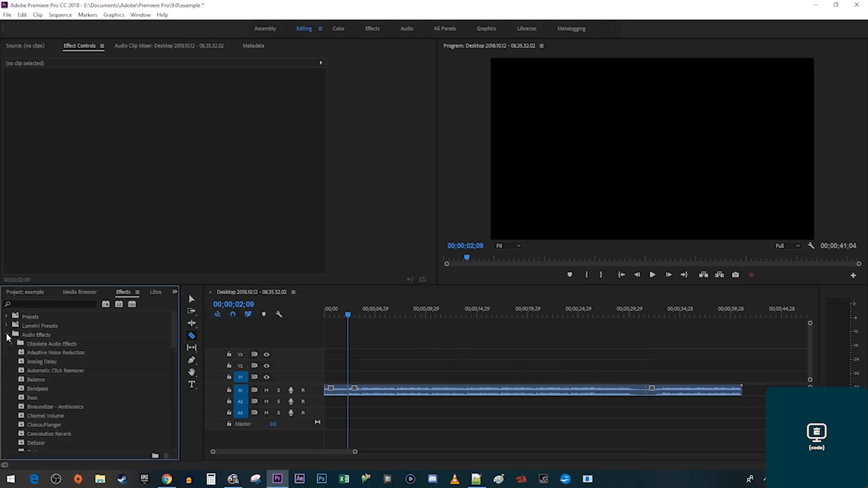
pyautogui.scroll(-4, 75, 380)
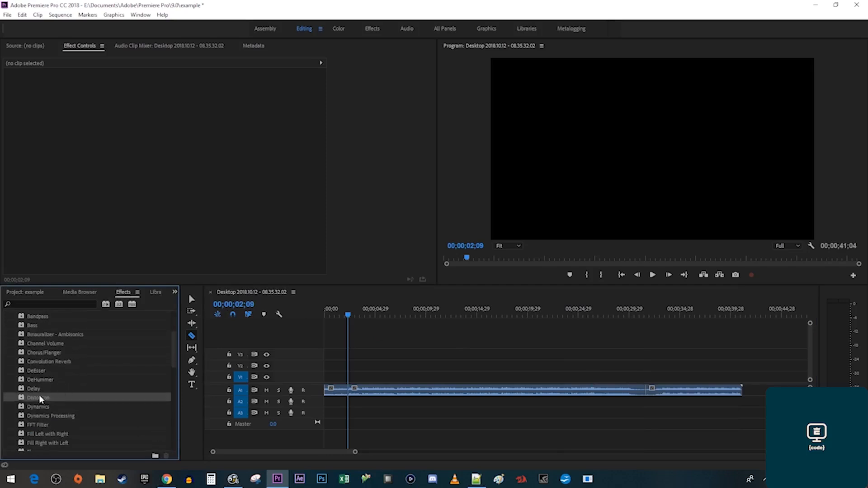
pyautogui.moveTo(127, 395); pyautogui.dragTo(369, 391)
pyautogui.press('v')
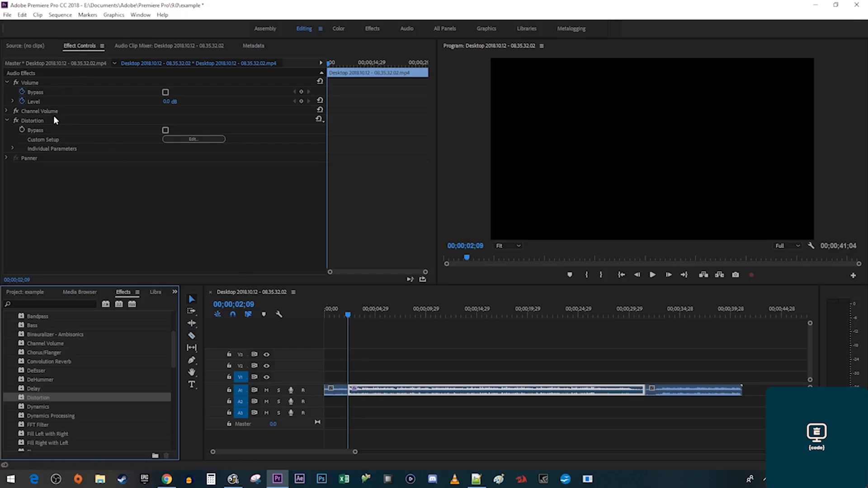
# Try the Knickerbocker-Angus and Tape Drive Distortion presets while listening.
pyautogui.click(317, 120)
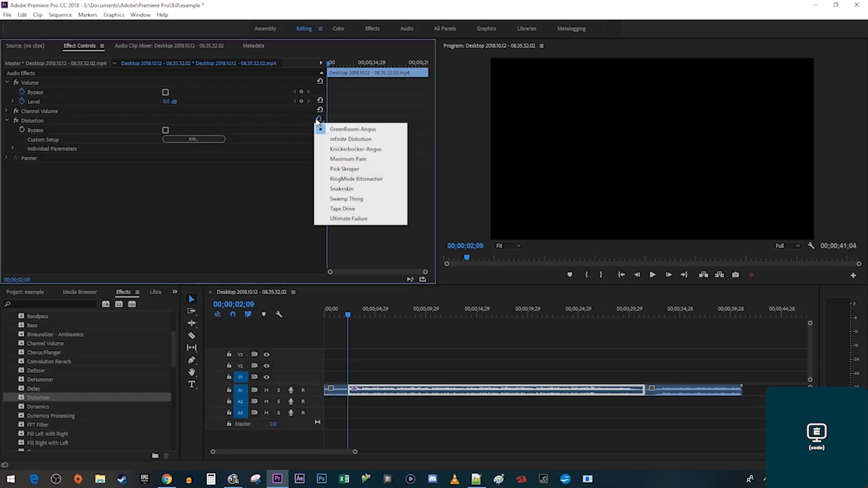
pyautogui.click(339, 150)
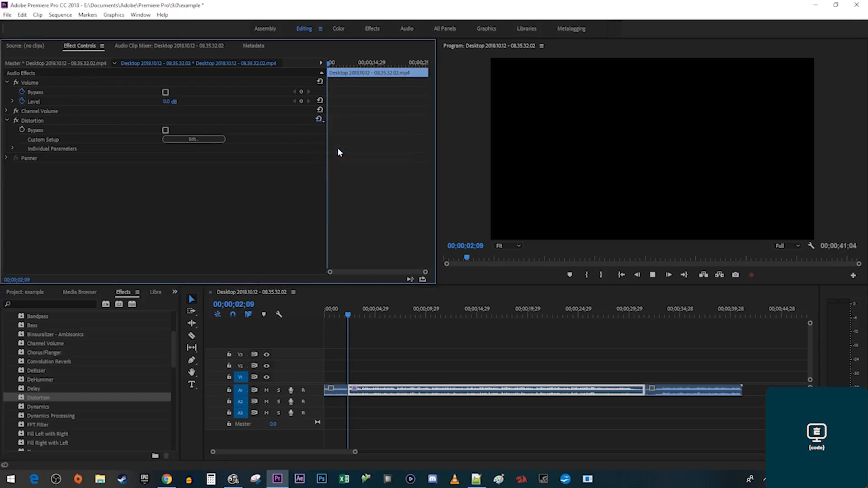
pyautogui.press('space')
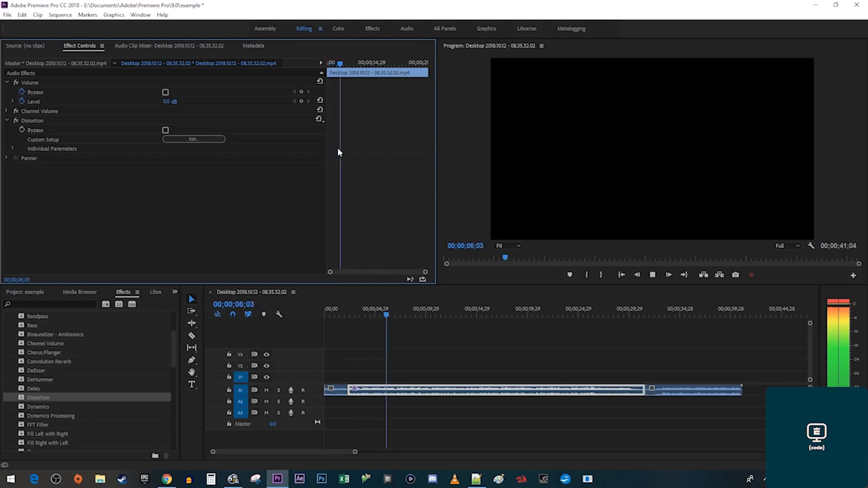
pyautogui.press('space')
pyautogui.click(319, 119)
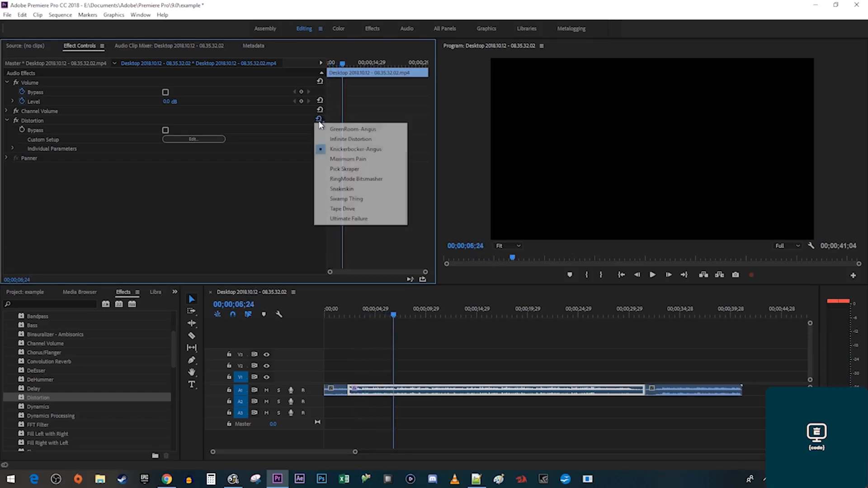
pyautogui.click(346, 209)
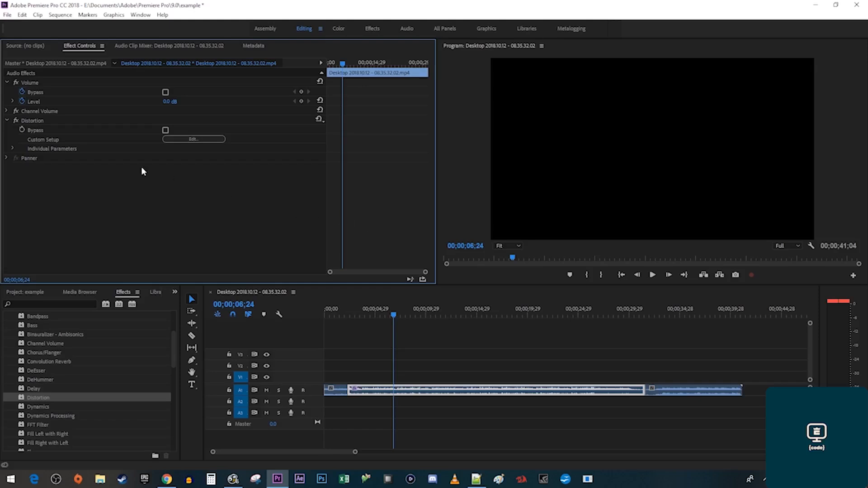
# Delete the Distortion effect and reapply a fresh one to the clip.
pyautogui.click(35, 121)
pyautogui.press('Delete')
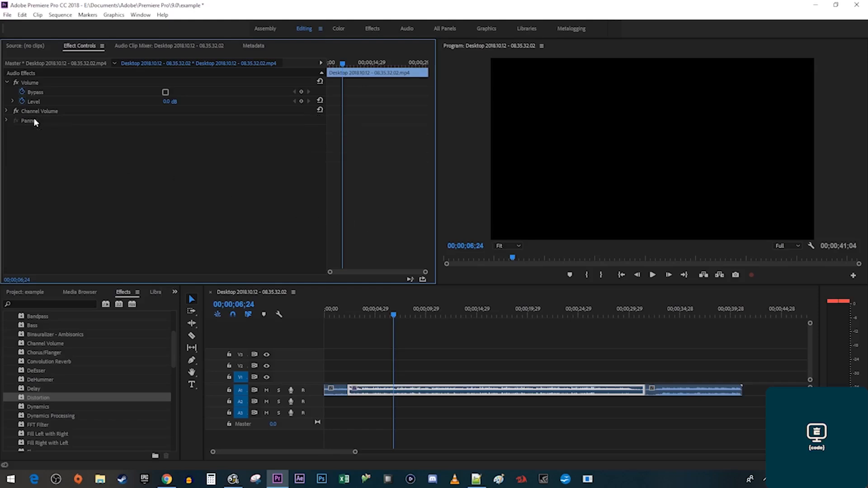
pyautogui.moveTo(36, 399); pyautogui.dragTo(383, 389)
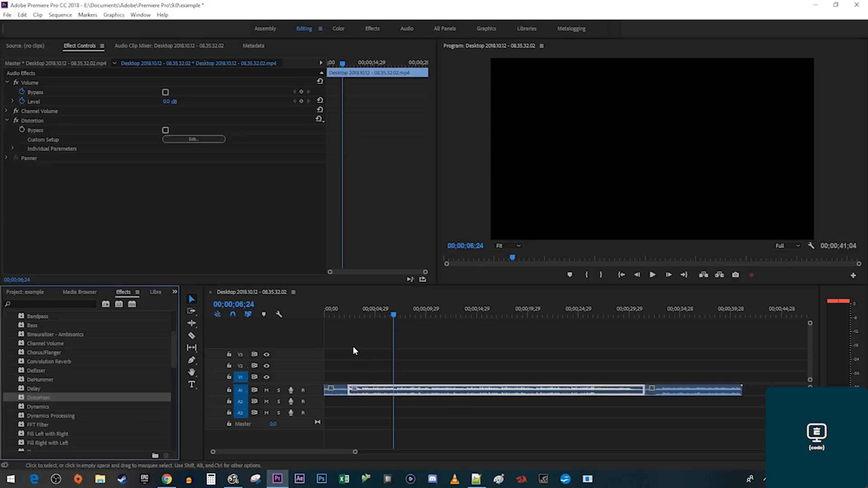
# Drag the Distortion positive curve to the top-left and negative curve to the bottom-right.
pyautogui.click(193, 140)
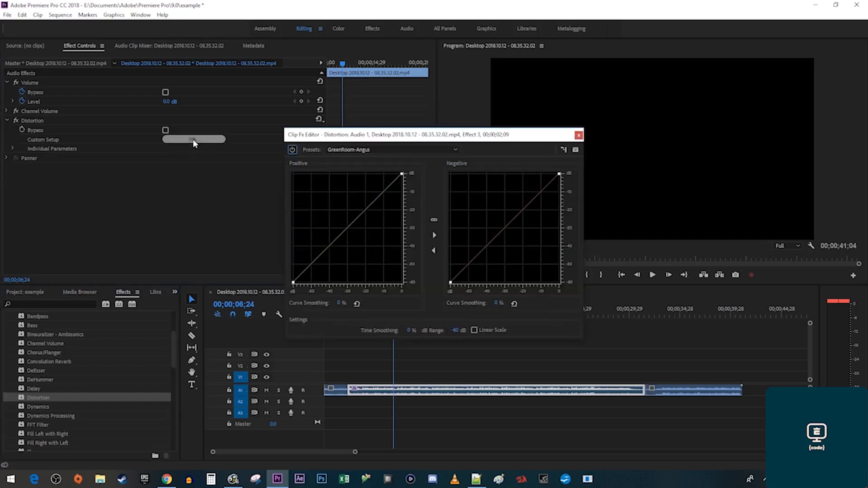
pyautogui.moveTo(345, 230); pyautogui.dragTo(294, 174)
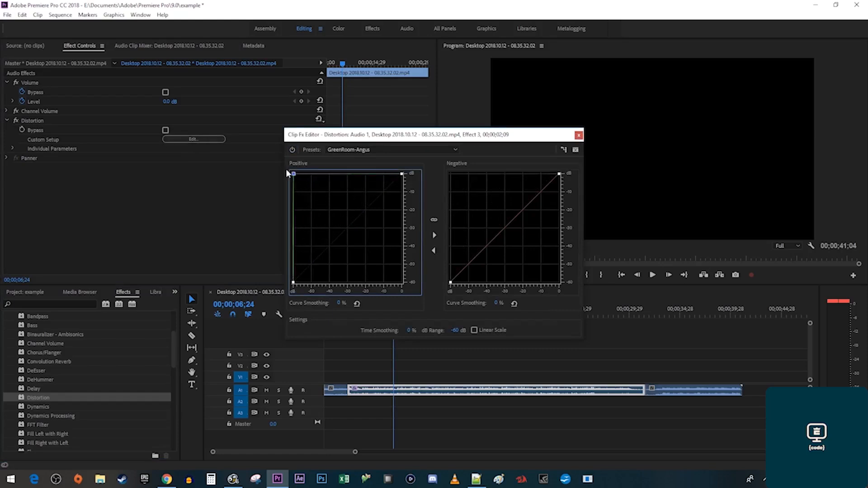
pyautogui.moveTo(506, 227); pyautogui.dragTo(557, 282)
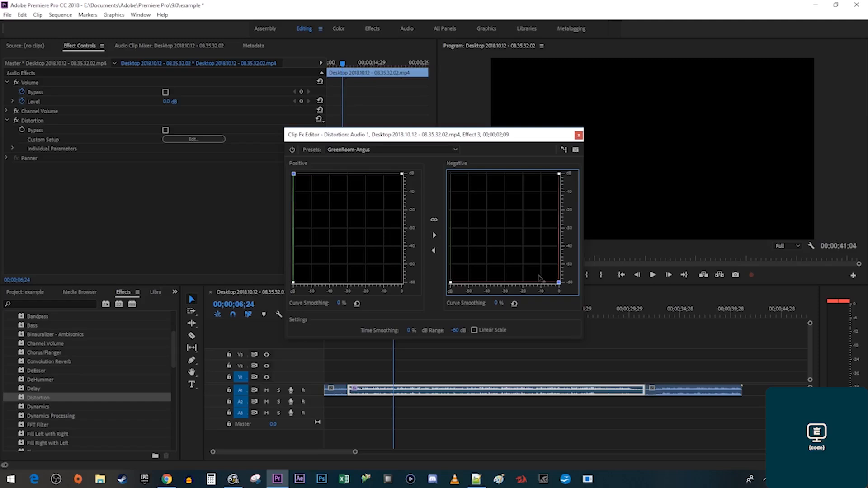
pyautogui.click(578, 135)
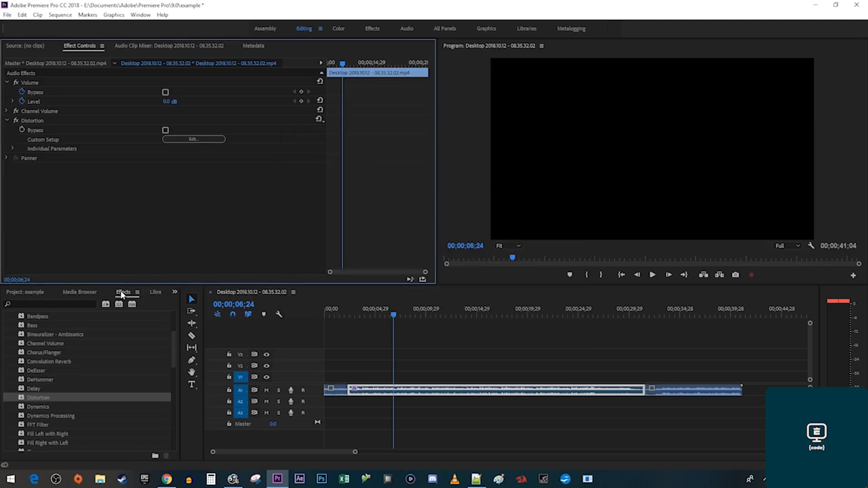
# Add the Bass and Treble effects to the middle A1 clip.
pyautogui.click(74, 303)
pyautogui.write('bass')
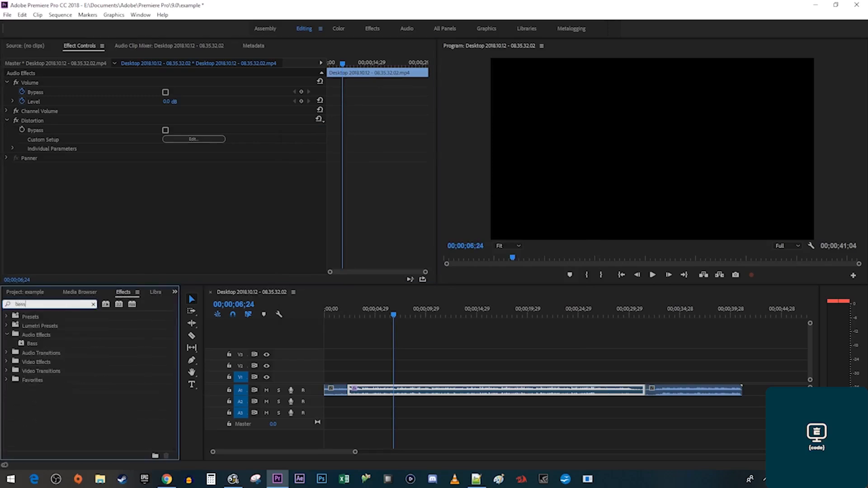
pyautogui.moveTo(30, 346); pyautogui.dragTo(380, 392)
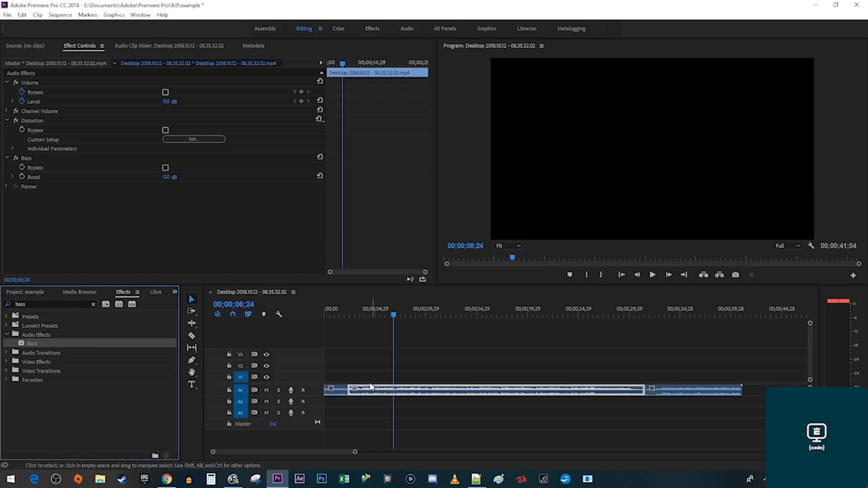
pyautogui.click(30, 303)
pyautogui.press('BackSpace')
pyautogui.press('BackSpace')
pyautogui.press('BackSpace')
pyautogui.press('BackSpace')
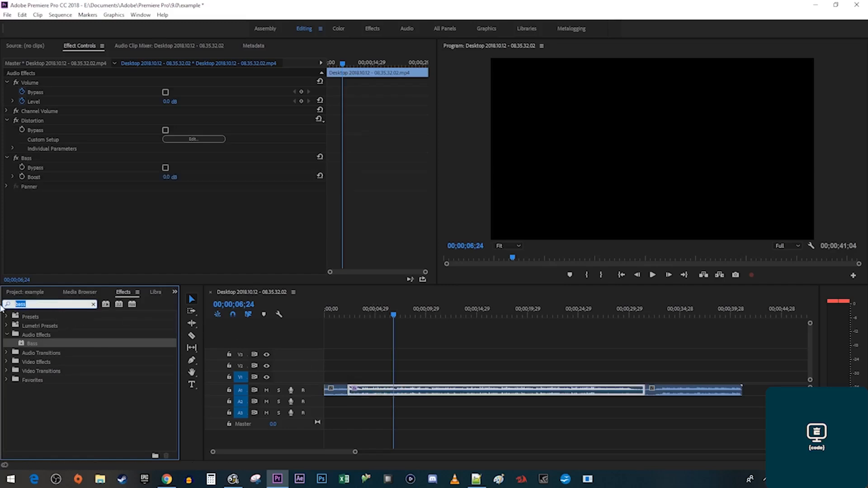
pyautogui.write('treb')
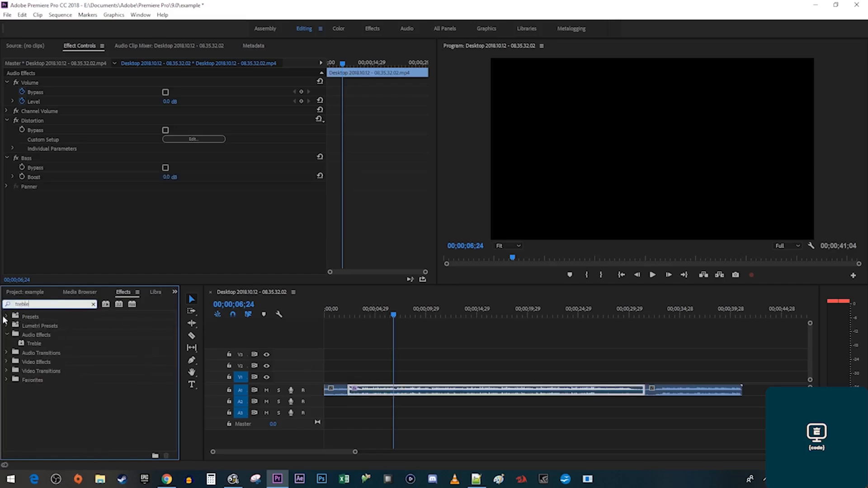
pyautogui.write('le')
pyautogui.moveTo(24, 347); pyautogui.dragTo(365, 389)
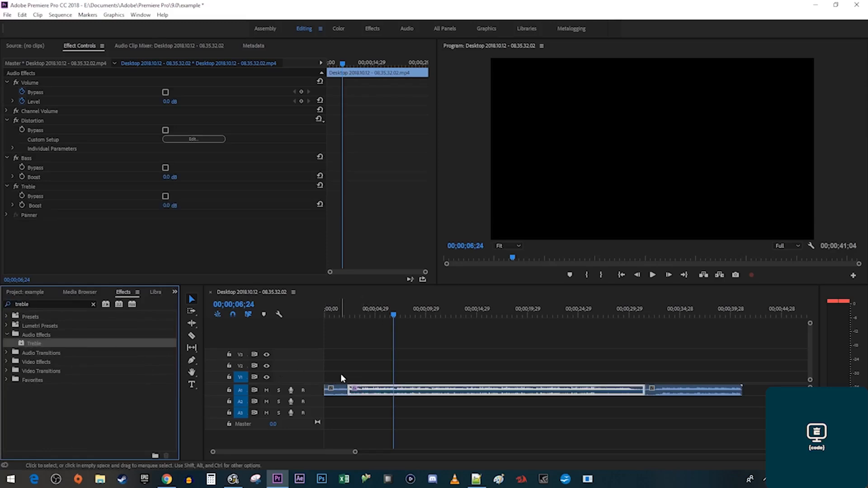
# Boost Bass and Treble to 24.0 dB and play the clip from the start.
pyautogui.click(166, 183)
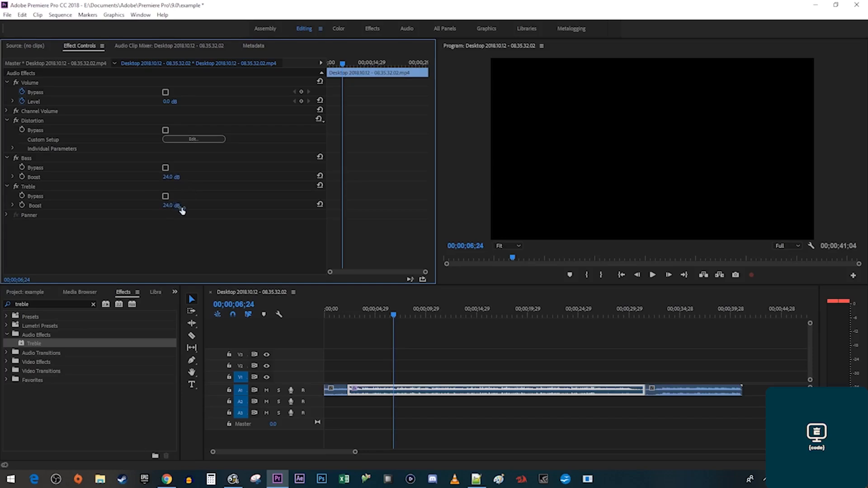
pyautogui.click(311, 304)
pyautogui.press('Home')
pyautogui.press('space')
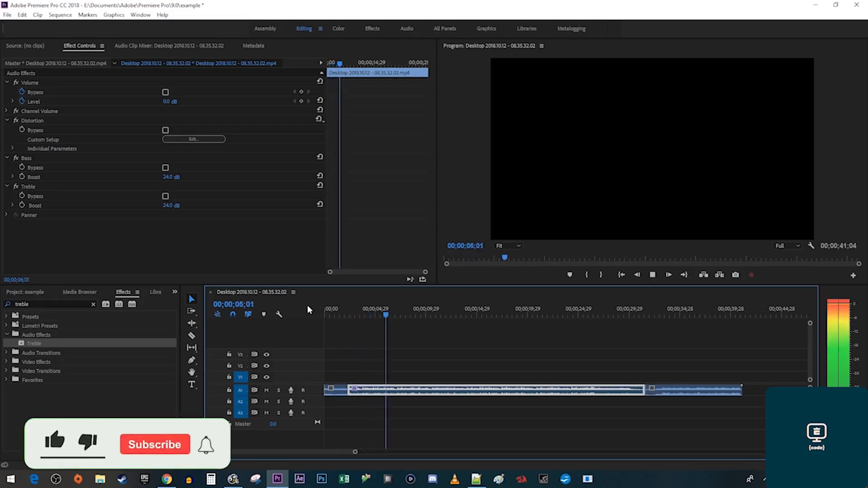
pyautogui.press('space')
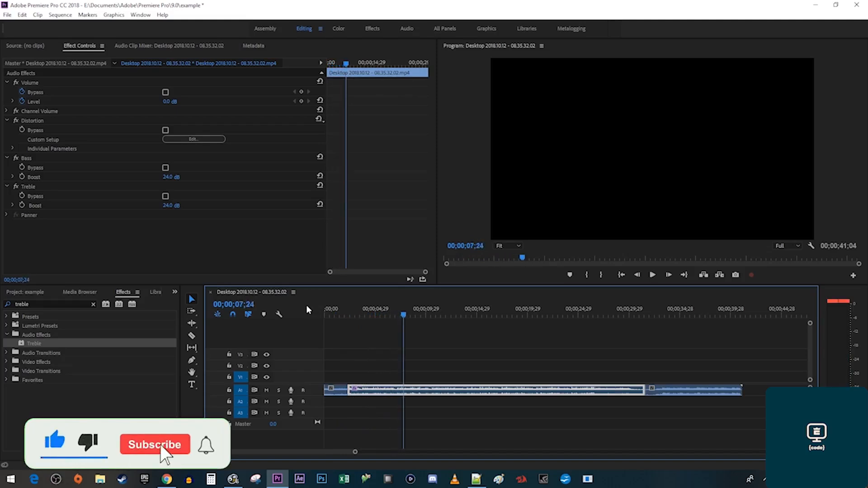